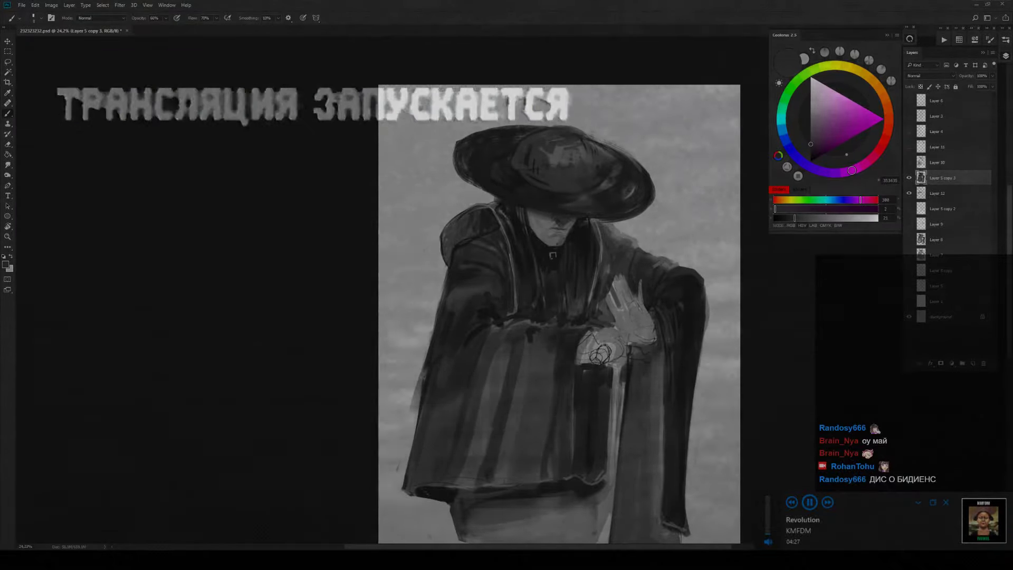
# Switch to the music player, lower the equalizer preamp slightly, and minimize the player to return to the painting.
pyautogui.doubleClick(875, 523)
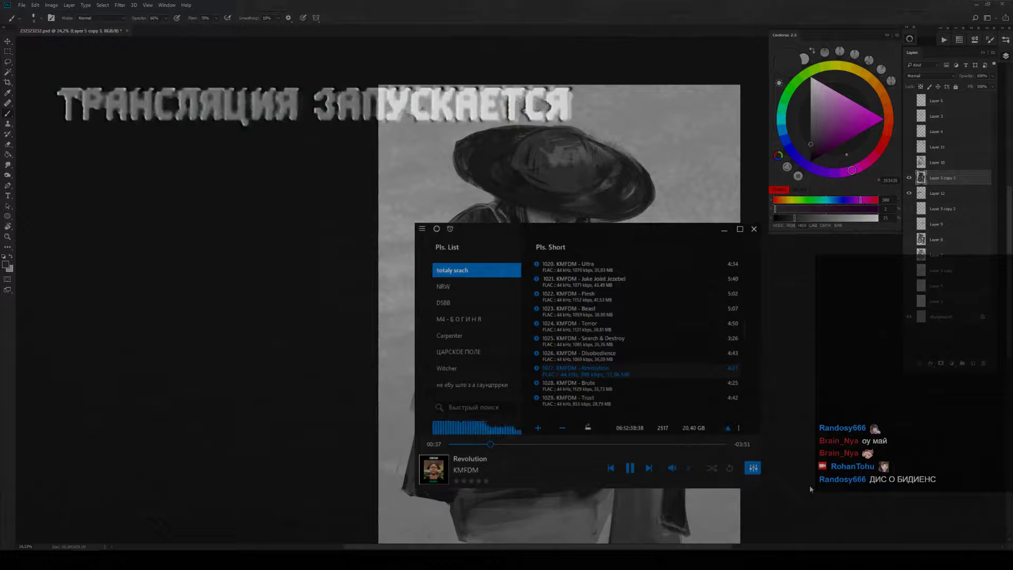
pyautogui.click(752, 468)
pyautogui.moveTo(664, 448); pyautogui.dragTo(665, 451)
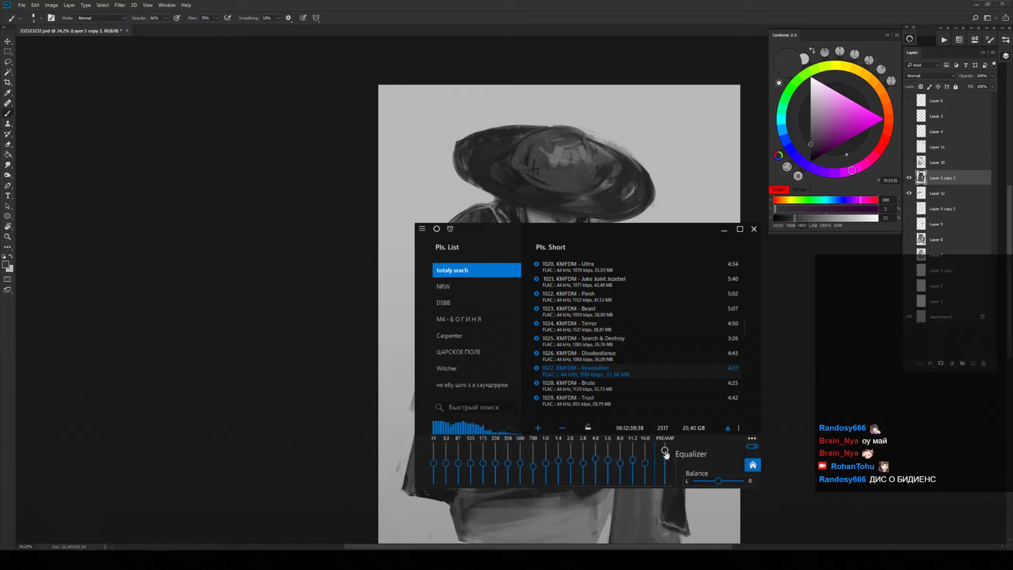
pyautogui.moveTo(666, 454)
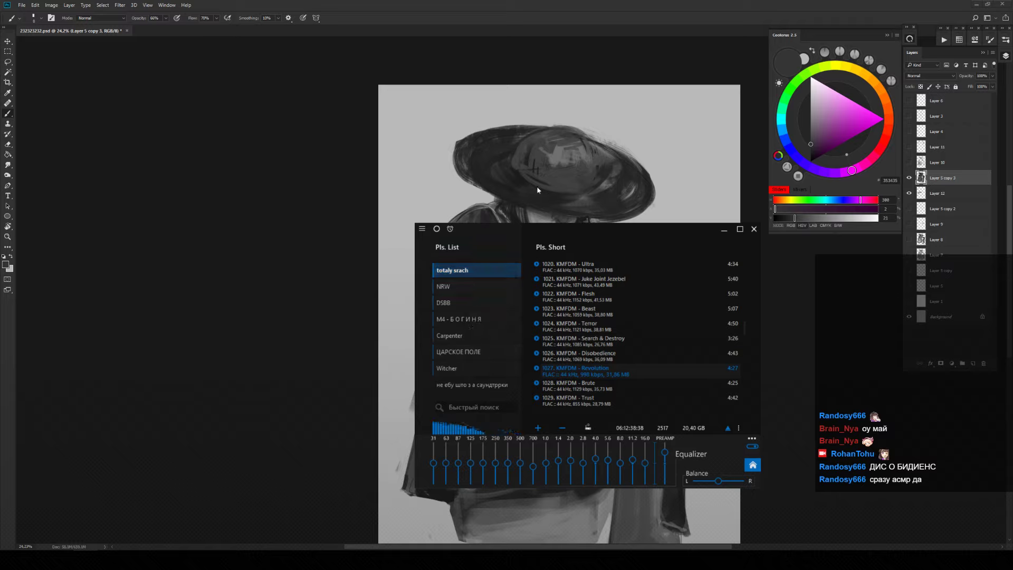
pyautogui.click(466, 27)
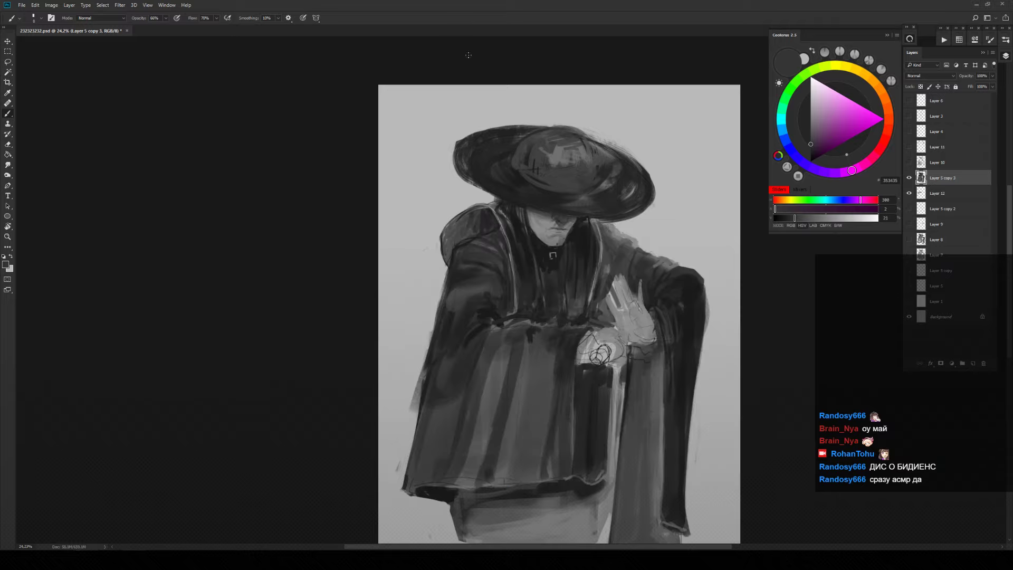
pyautogui.hotkey('alt', 'Tab')
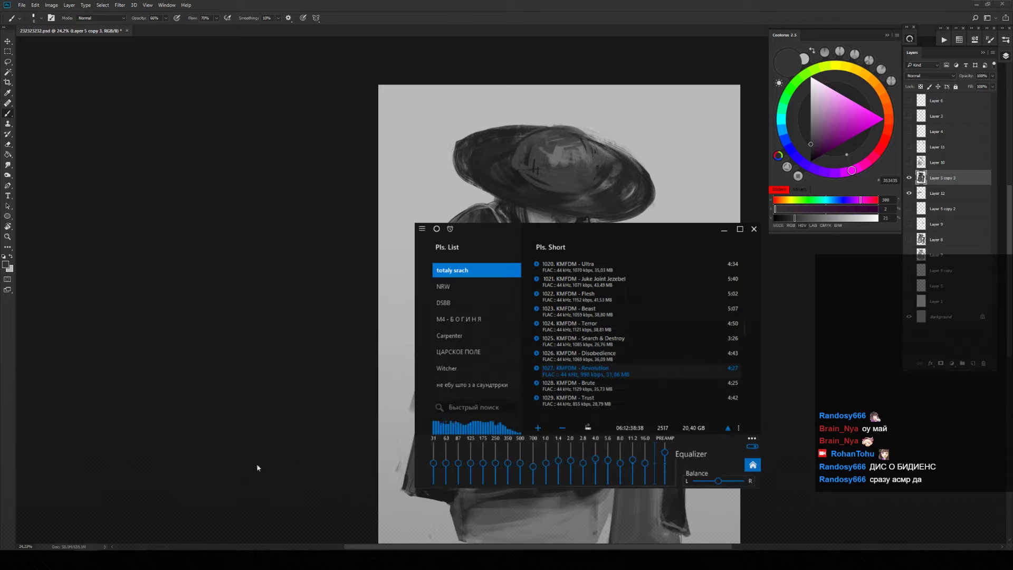
pyautogui.click(725, 230)
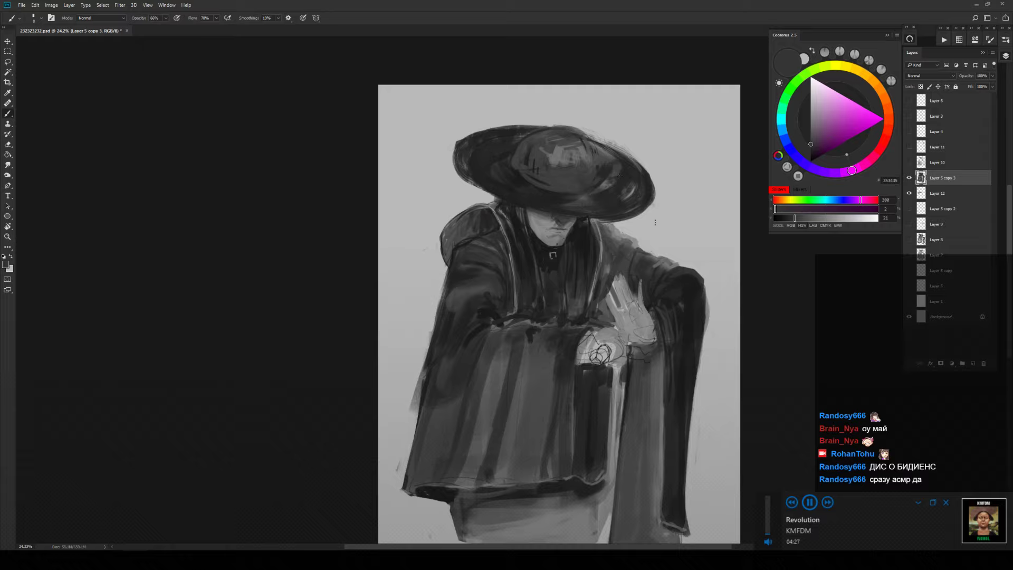
# Paint dark fold strokes at the elbow of the figure's bent sleeve with an enlarged brush and sampled near-black.
pyautogui.press('e')
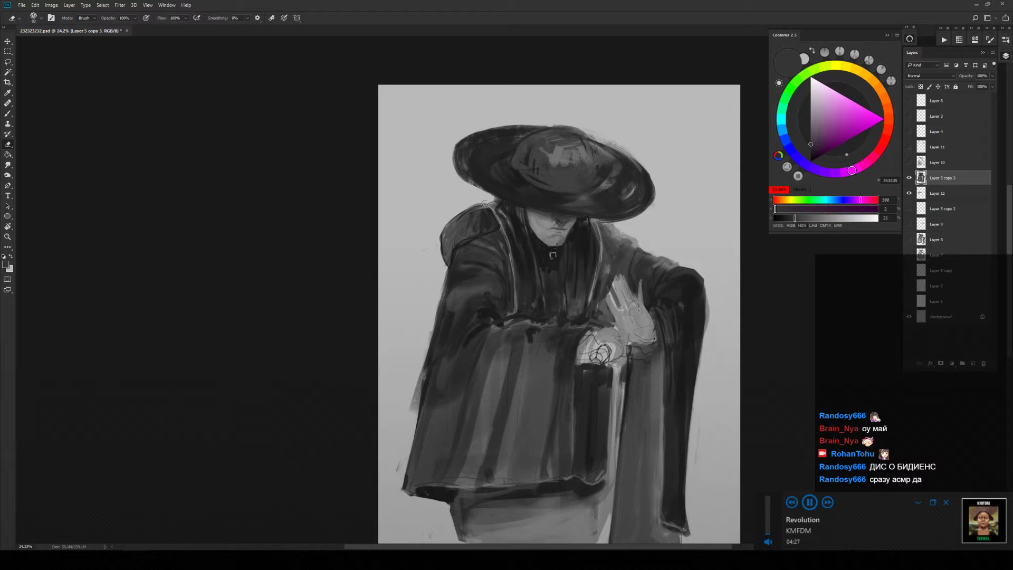
pyautogui.moveTo(603, 232); pyautogui.dragTo(580, 143)
pyautogui.press('z')
pyautogui.moveTo(618, 251); pyautogui.dragTo(671, 269)
pyautogui.press('b')
pyautogui.keyDown('alt'); pyautogui.click(479, 240); pyautogui.keyUp('alt')
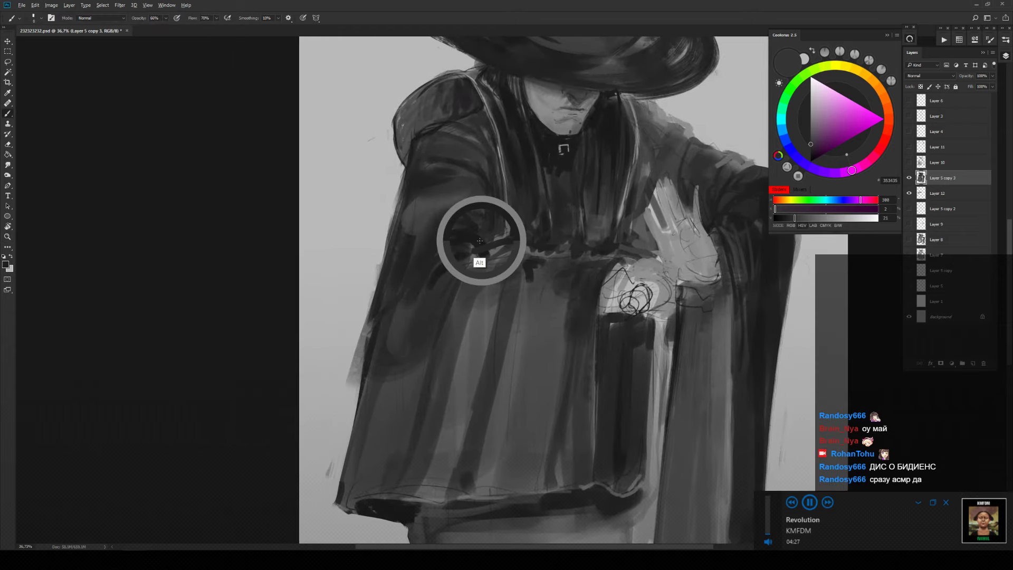
pyautogui.press(']')
pyautogui.press(']')
pyautogui.press(']')
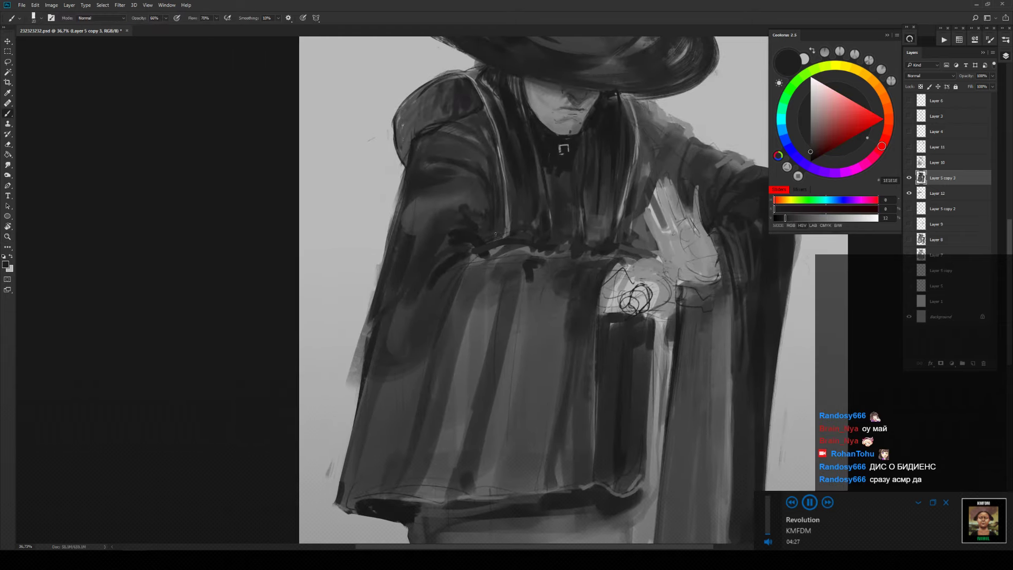
pyautogui.keyDown('alt'); pyautogui.click(478, 226); pyautogui.keyUp('alt')
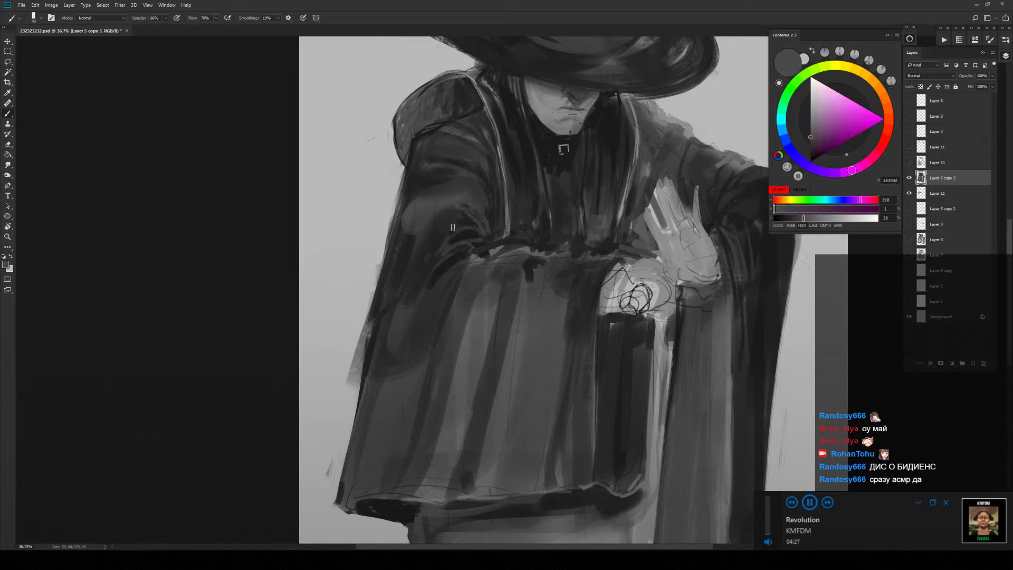
# Blend sampled dark and mid greys into the folds of the upper sleeve and shoulder.
pyautogui.keyDown('alt'); pyautogui.click(409, 234); pyautogui.keyUp('alt')
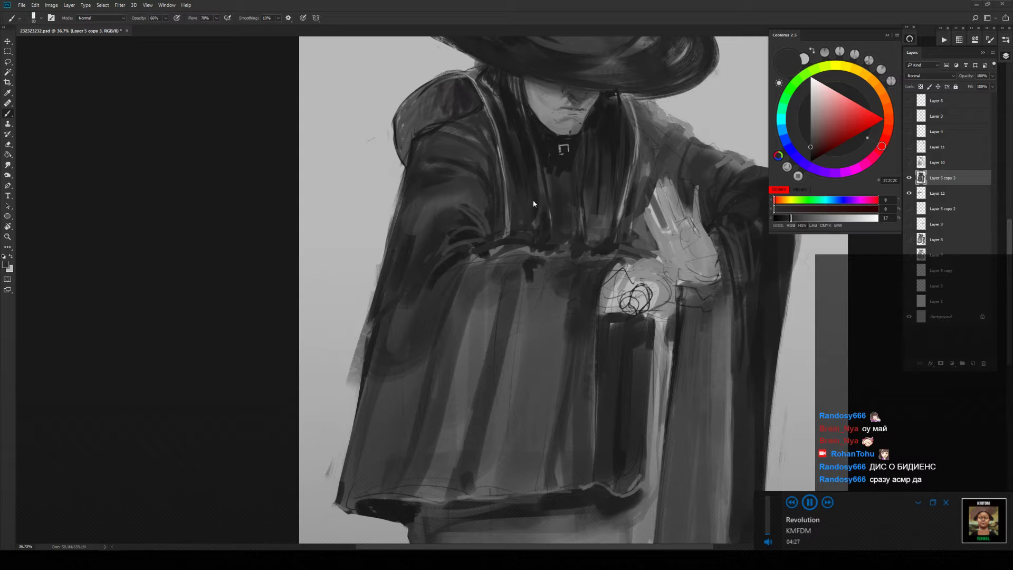
pyautogui.keyDown('alt'); pyautogui.click(410, 117); pyautogui.keyUp('alt')
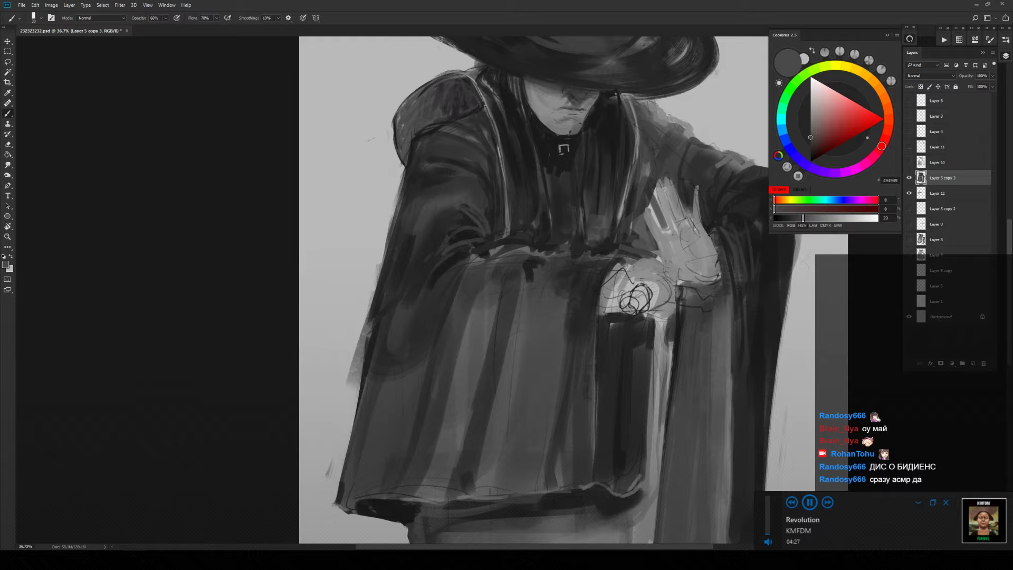
pyautogui.keyDown('alt'); pyautogui.click(486, 119); pyautogui.keyUp('alt')
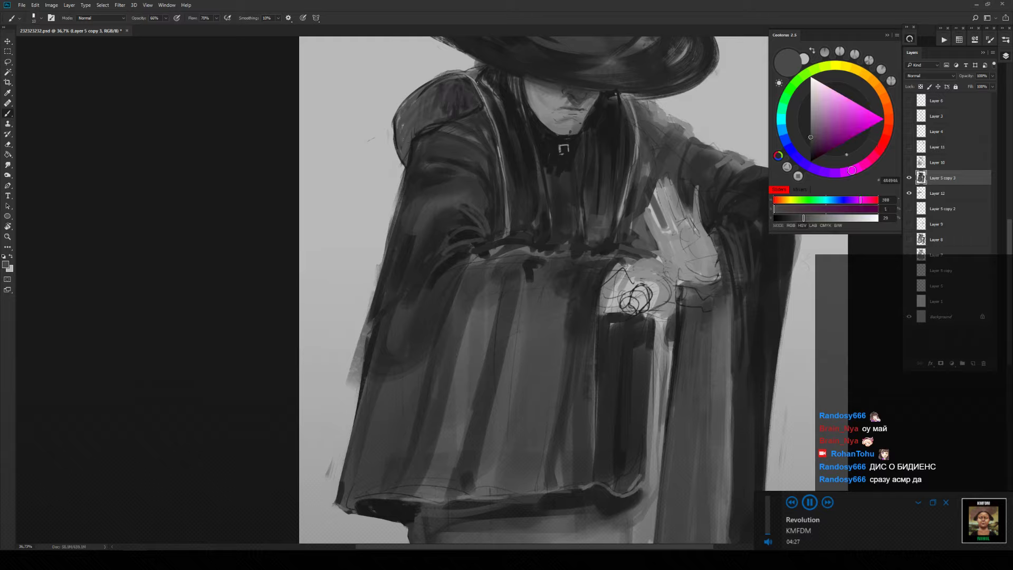
# Redraw the coat's light trim line beside the raised hand with sampled light grey, and tone its edge darker.
pyautogui.keyDown('alt'); pyautogui.click(656, 294); pyautogui.keyUp('alt')
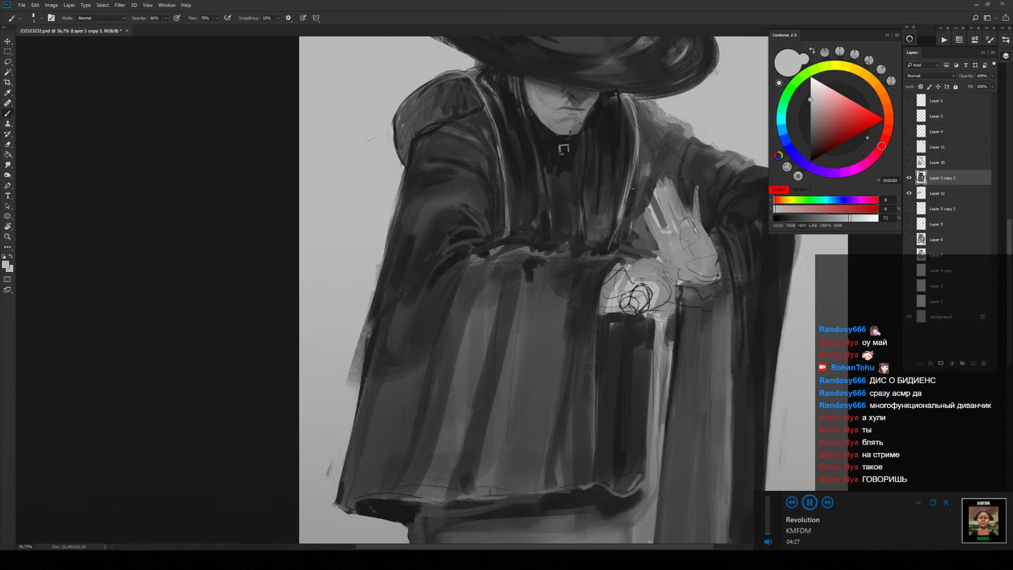
pyautogui.keyDown('alt'); pyautogui.click(628, 207); pyautogui.keyUp('alt')
pyautogui.keyDown('alt'); pyautogui.click(618, 210); pyautogui.keyUp('alt')
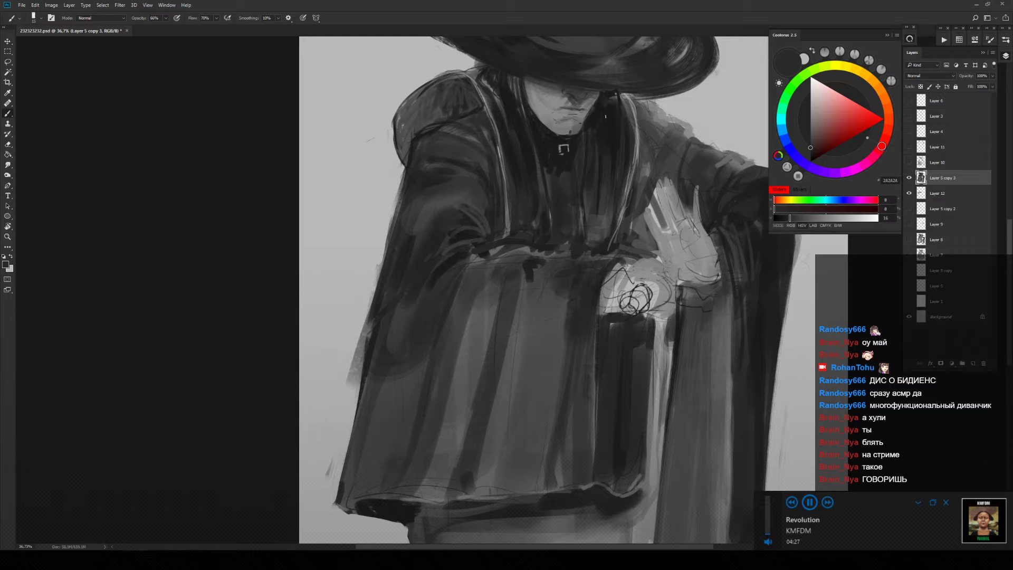
# Retouch the coat collar on both sides of the neck with a larger brush and sampled greys, undoing the unwanted stroke.
pyautogui.keyDown('alt'); pyautogui.click(626, 128); pyautogui.keyUp('alt')
pyautogui.press(']')
pyautogui.press(']')
pyautogui.press(']')
pyautogui.press(']')
pyautogui.moveTo(618, 106); pyautogui.dragTo(624, 134)
pyautogui.hotkey('ctrl', 'z')
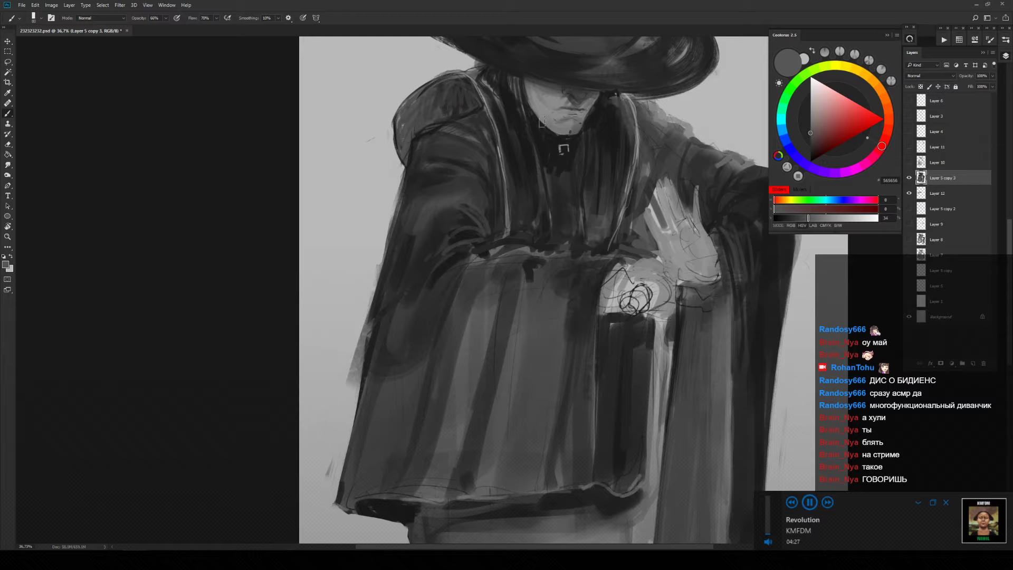
pyautogui.keyDown('alt'); pyautogui.click(498, 105); pyautogui.keyUp('alt')
pyautogui.keyDown('alt'); pyautogui.click(492, 79); pyautogui.keyUp('alt')
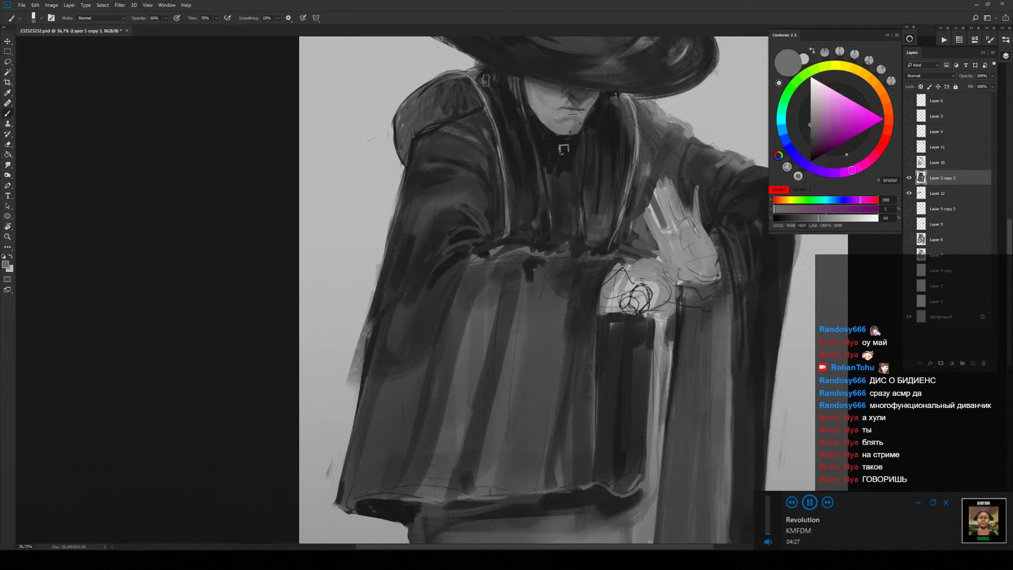
# Paint over the light patches and sketch marks on the hat's crown with sampled dark greys.
pyautogui.moveTo(502, 112)
pyautogui.mouseDown()
pyautogui.moveTo(560, 209)
pyautogui.moveTo(558, 196)
pyautogui.mouseUp()
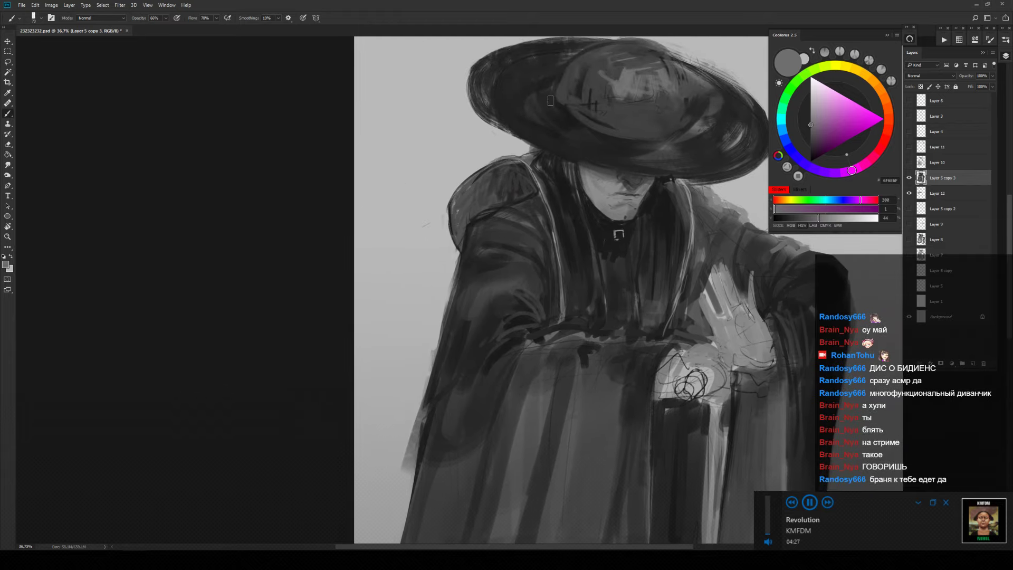
pyautogui.moveTo(614, 119); pyautogui.dragTo(591, 206)
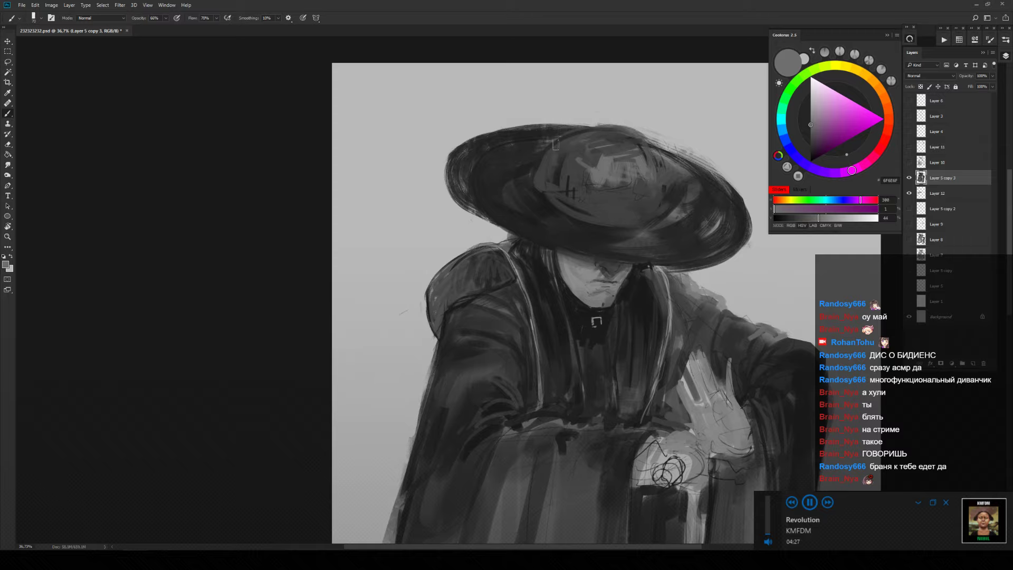
pyautogui.keyDown('alt'); pyautogui.click(570, 169); pyautogui.keyUp('alt')
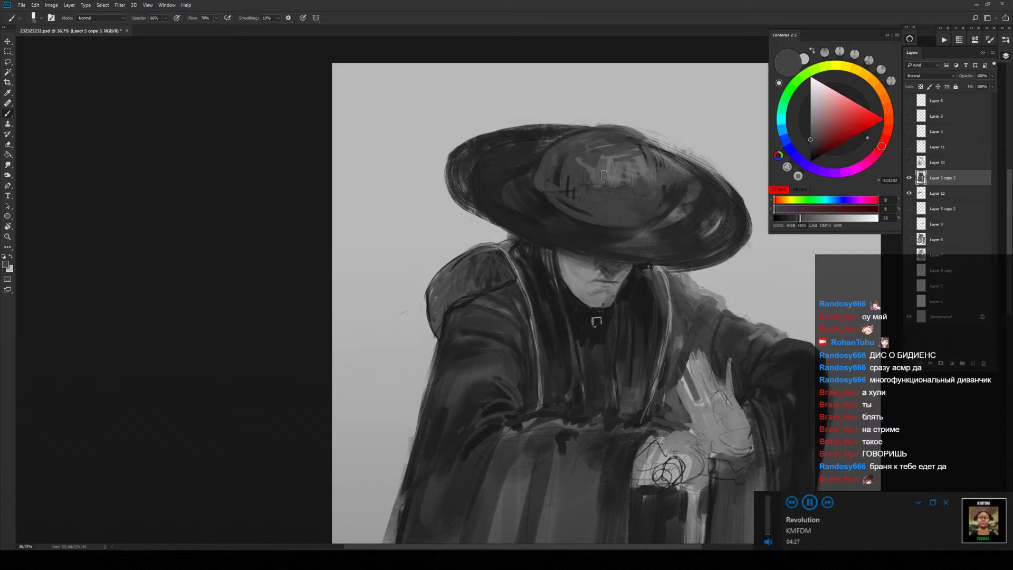
pyautogui.moveTo(604, 175)
pyautogui.mouseDown()
pyautogui.moveTo(636, 164)
pyautogui.moveTo(609, 197)
pyautogui.moveTo(598, 152)
pyautogui.moveTo(576, 195)
pyautogui.moveTo(569, 153)
pyautogui.mouseUp()
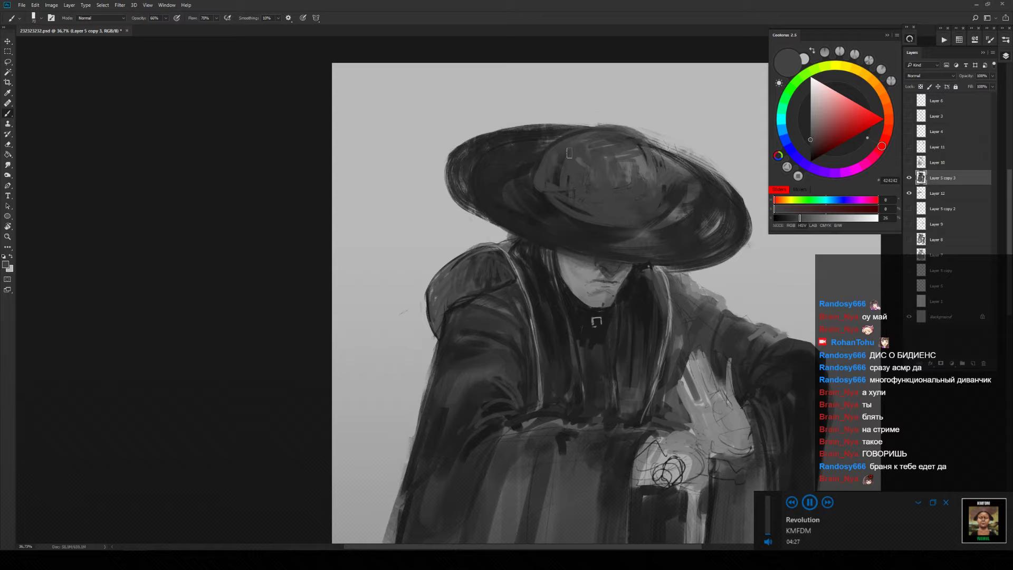
pyautogui.keyDown('alt'); pyautogui.click(555, 174); pyautogui.keyUp('alt')
pyautogui.press(']')
pyautogui.press(']')
pyautogui.press(']')
pyautogui.press(']')
pyautogui.press(']')
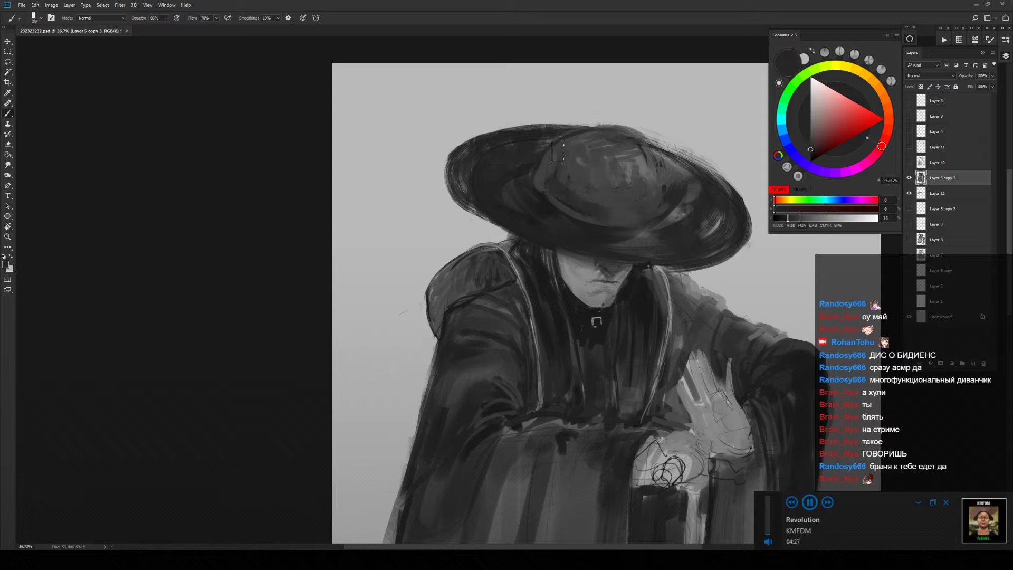
# Lock the layer's transparent pixels and shade the hat's crown and brim in broad grey strokes with a very large brush.
pyautogui.press(']')
pyautogui.press(']')
pyautogui.press(']')
pyautogui.press(']')
pyautogui.press(']')
pyautogui.press(']')
pyautogui.press(']')
pyautogui.press(']')
pyautogui.press(']')
pyautogui.press(']')
pyautogui.press(']')
pyautogui.press(']')
pyautogui.press(']')
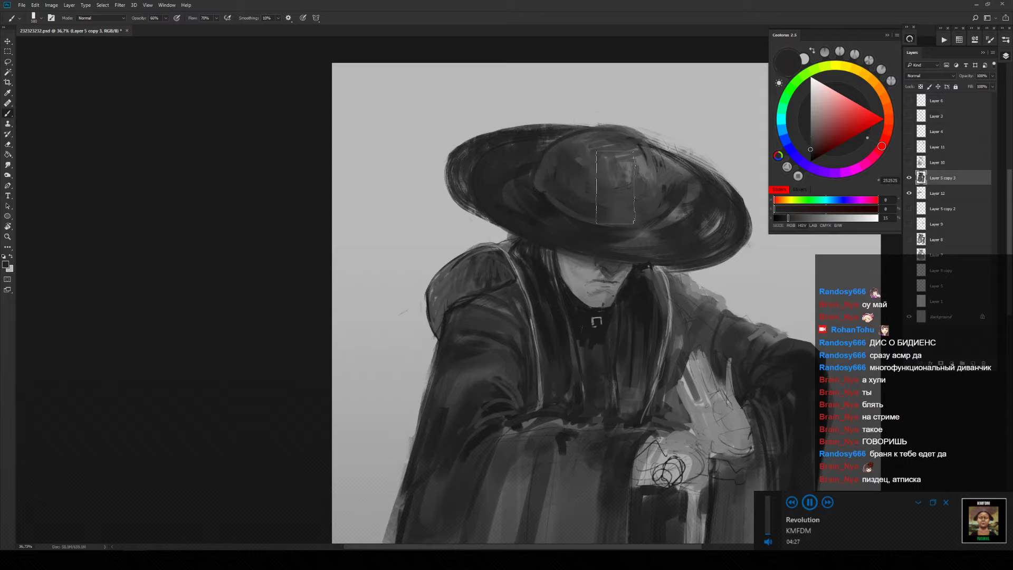
pyautogui.press('/')
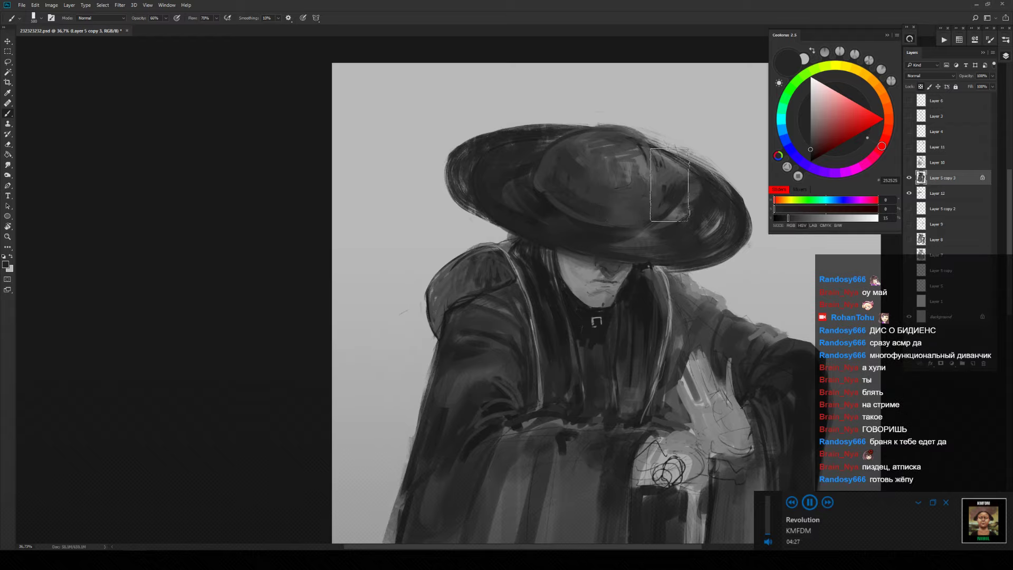
pyautogui.keyDown('alt'); pyautogui.click(669, 185); pyautogui.keyUp('alt')
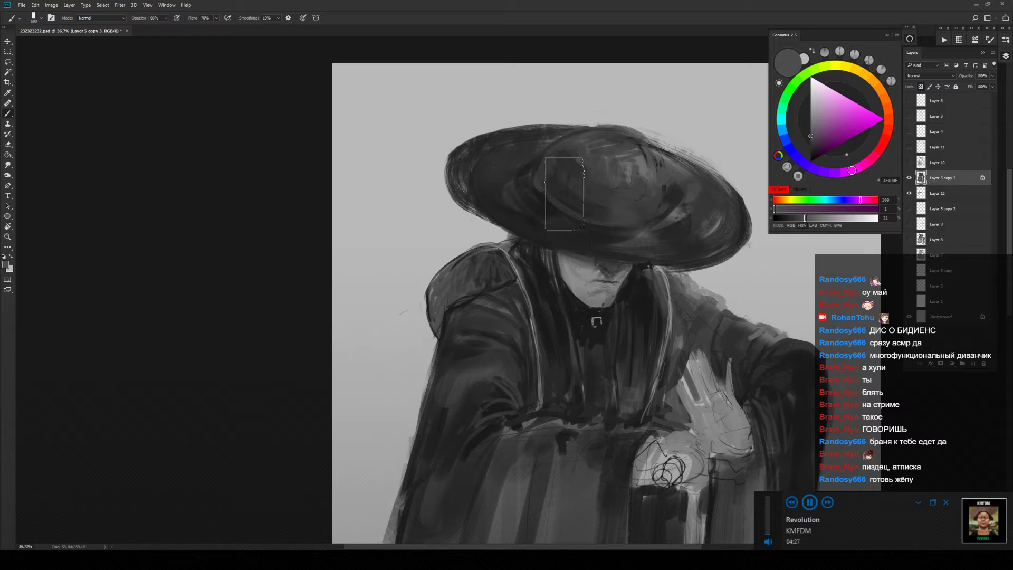
pyautogui.keyDown('alt'); pyautogui.click(670, 203); pyautogui.keyUp('alt')
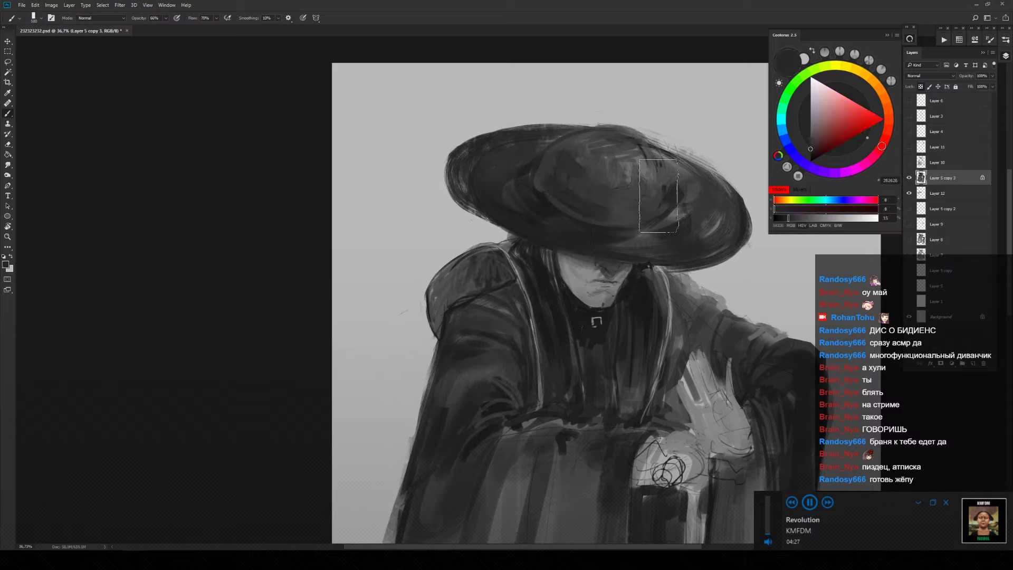
# Unlock the layer's transparency and paint dark strokes along the brim around the crown with a smaller brush.
pyautogui.press('/')
pyautogui.press('[')
pyautogui.press('[')
pyautogui.press('[')
pyautogui.press('[')
pyautogui.press('[')
pyautogui.press('[')
pyautogui.press('[')
pyautogui.press('[')
pyautogui.press('[')
pyautogui.press('[')
pyautogui.press('[')
pyautogui.press('[')
pyautogui.moveTo(641, 230); pyautogui.dragTo(686, 198)
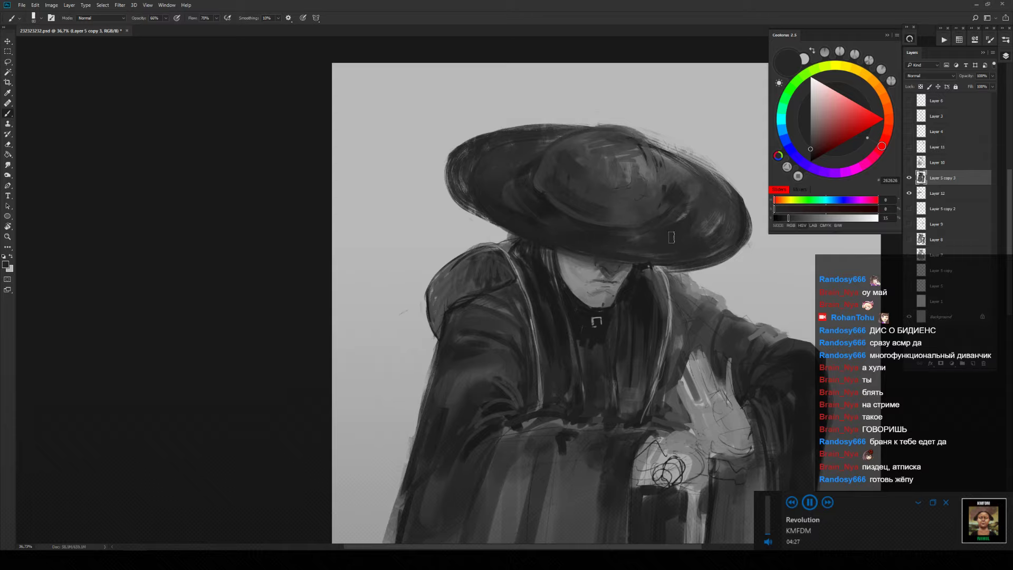
# Clean up the stray strokes along the hat brim's outer edge and above the far shoulder with a finer brush and the Eraser.
pyautogui.press('[')
pyautogui.press('[')
pyautogui.press('[')
pyautogui.press('e')
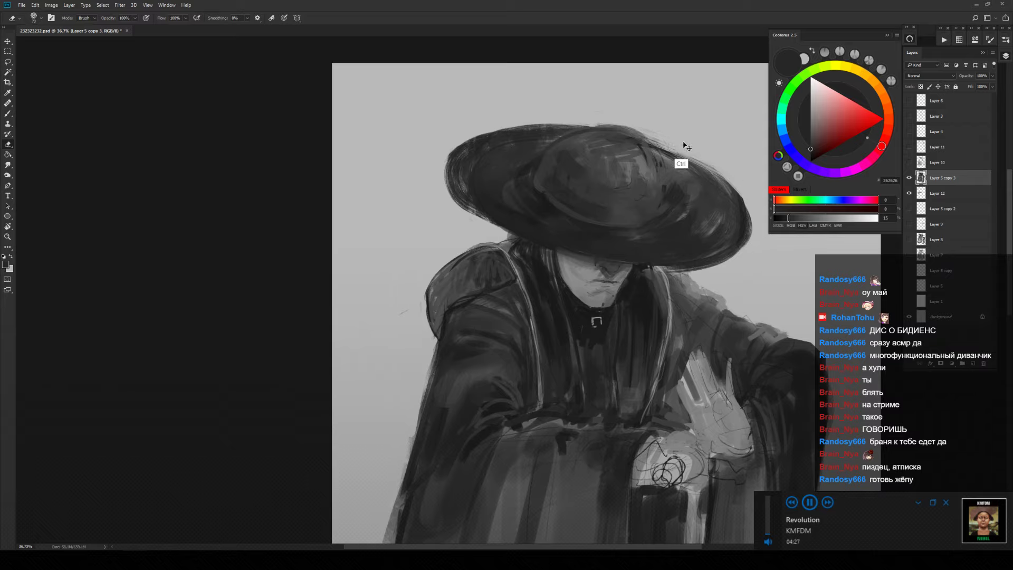
pyautogui.moveTo(664, 205); pyautogui.dragTo(647, 156)
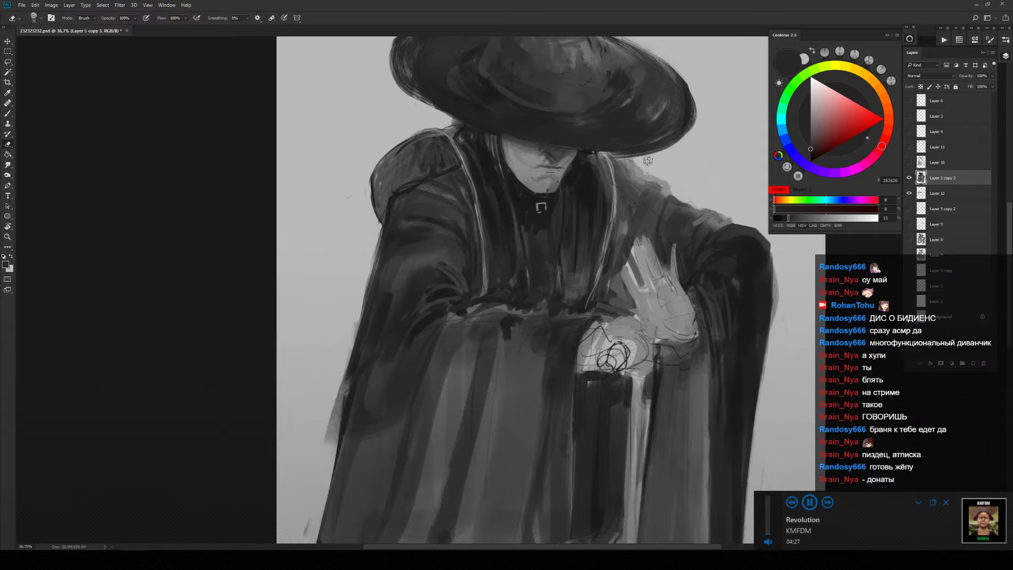
pyautogui.press('r')
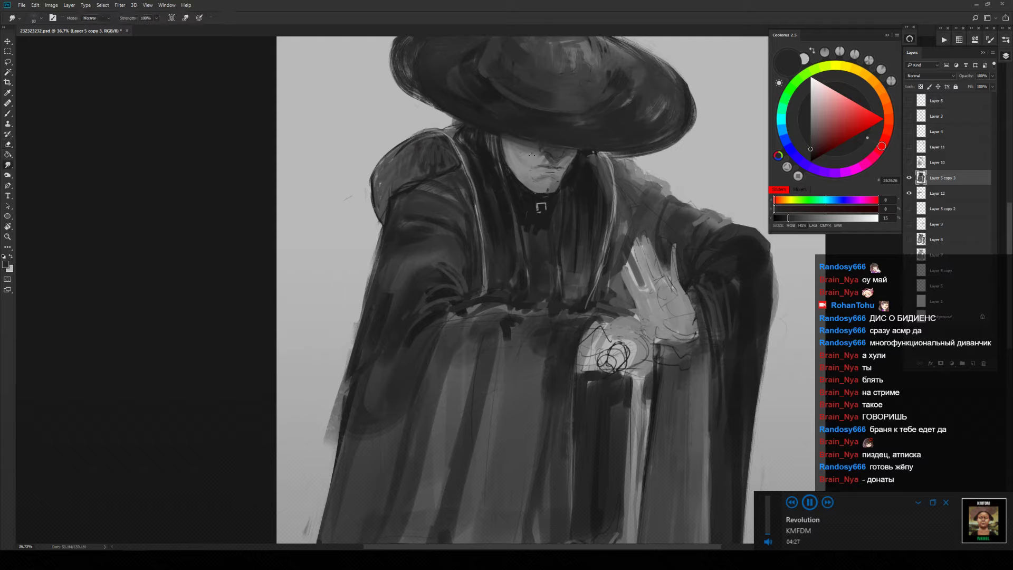
pyautogui.press(']')
# Refine the cheek and jaw edge under the hat brim with a small brush, using sampled skin grey and dark tones.
pyautogui.press('z')
pyautogui.moveTo(564, 168); pyautogui.dragTo(599, 161)
pyautogui.press('b')
pyautogui.keyDown('alt'); pyautogui.click(579, 170); pyautogui.keyUp('alt')
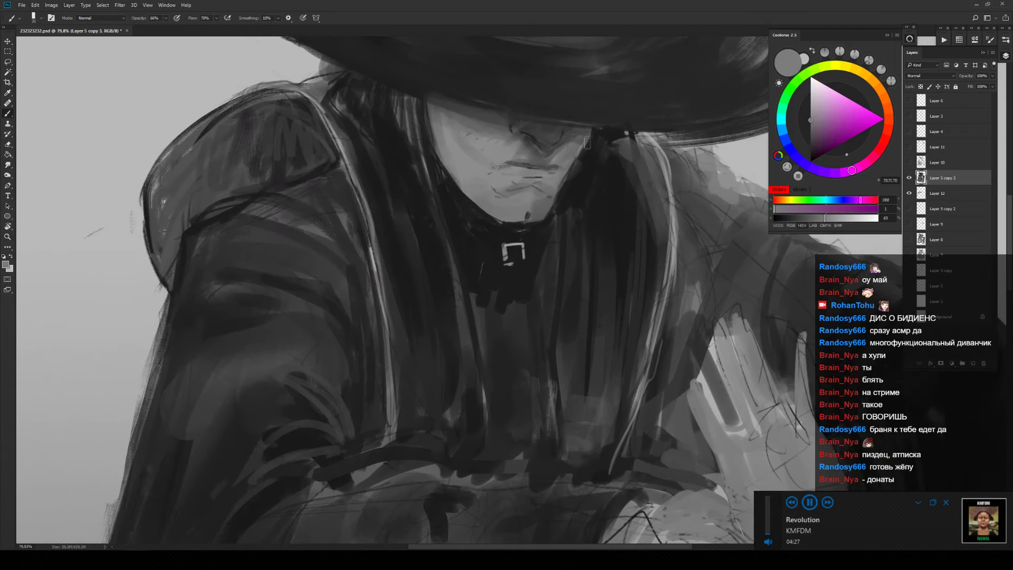
pyautogui.press('[')
pyautogui.press('[')
pyautogui.keyDown('alt'); pyautogui.click(531, 182); pyautogui.keyUp('alt')
pyautogui.keyDown('alt'); pyautogui.click(531, 158); pyautogui.keyUp('alt')
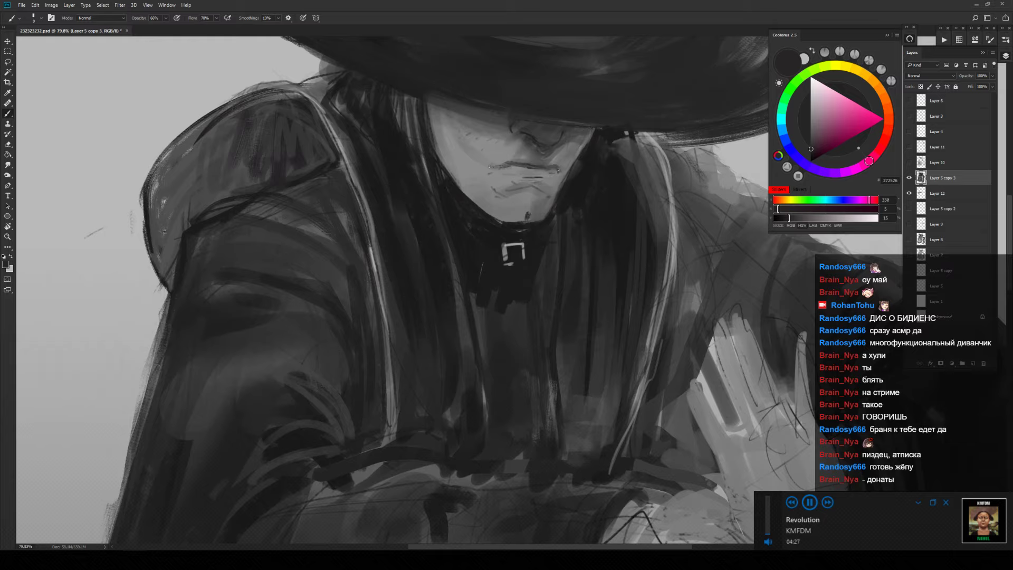
# Refine the chin, jaw edge and hair beside the face with small brush strokes in sampled skin greys and dark tones.
pyautogui.keyDown('alt'); pyautogui.click(549, 174); pyautogui.keyUp('alt')
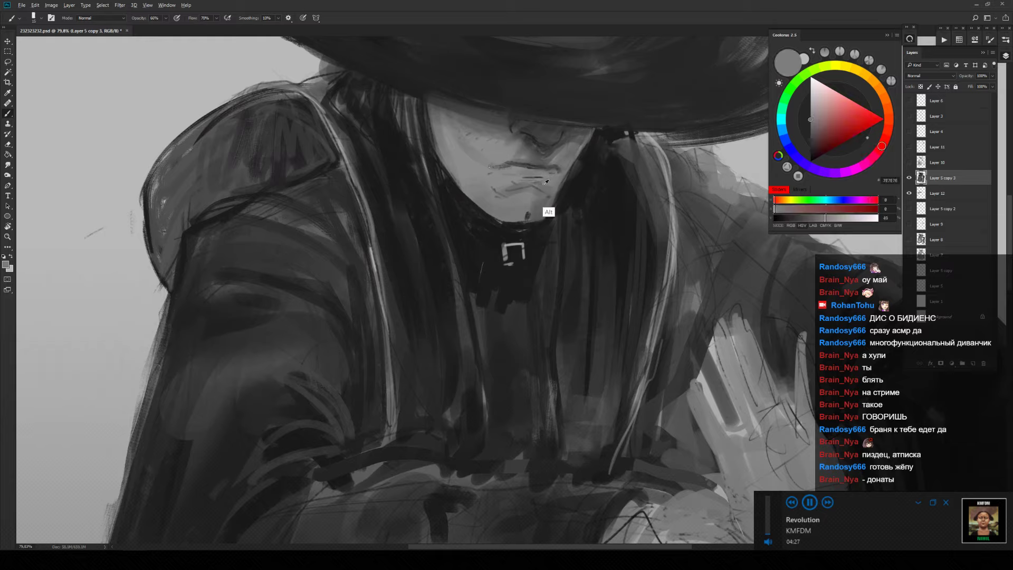
pyautogui.keyDown('alt'); pyautogui.click(525, 185); pyautogui.keyUp('alt')
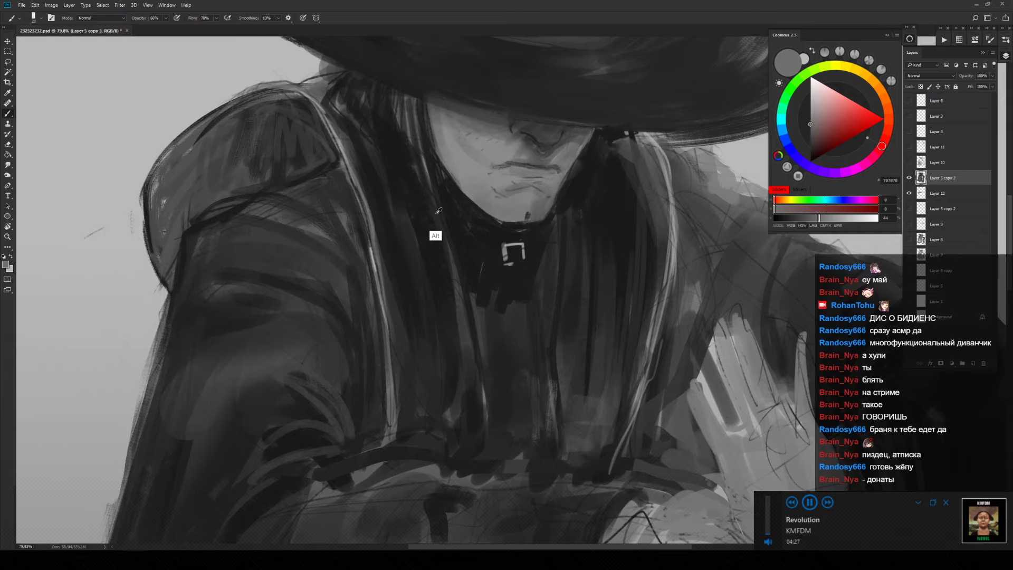
pyautogui.keyDown('alt'); pyautogui.click(408, 109); pyautogui.keyUp('alt')
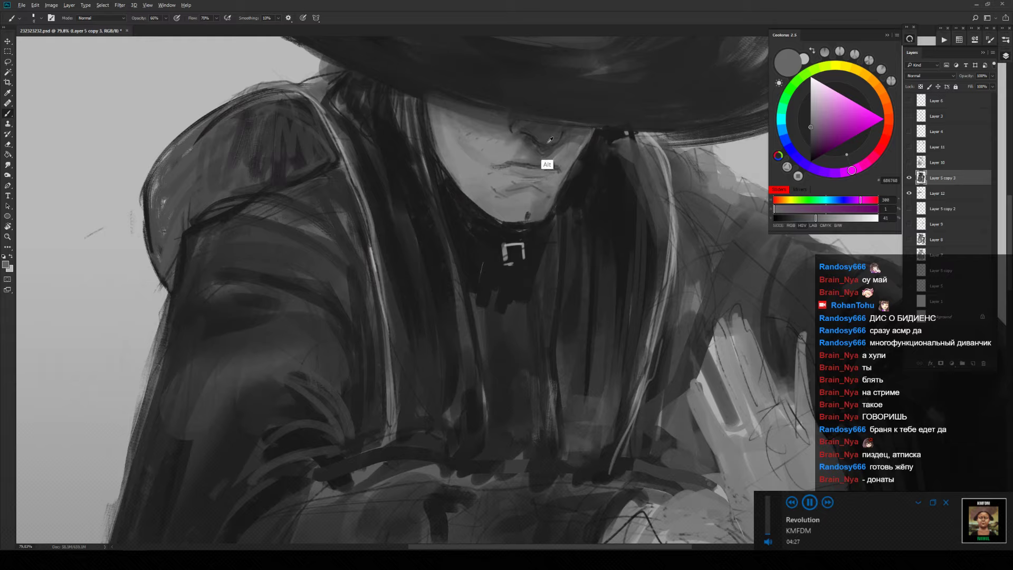
pyautogui.keyDown('alt'); pyautogui.click(618, 143); pyautogui.keyUp('alt')
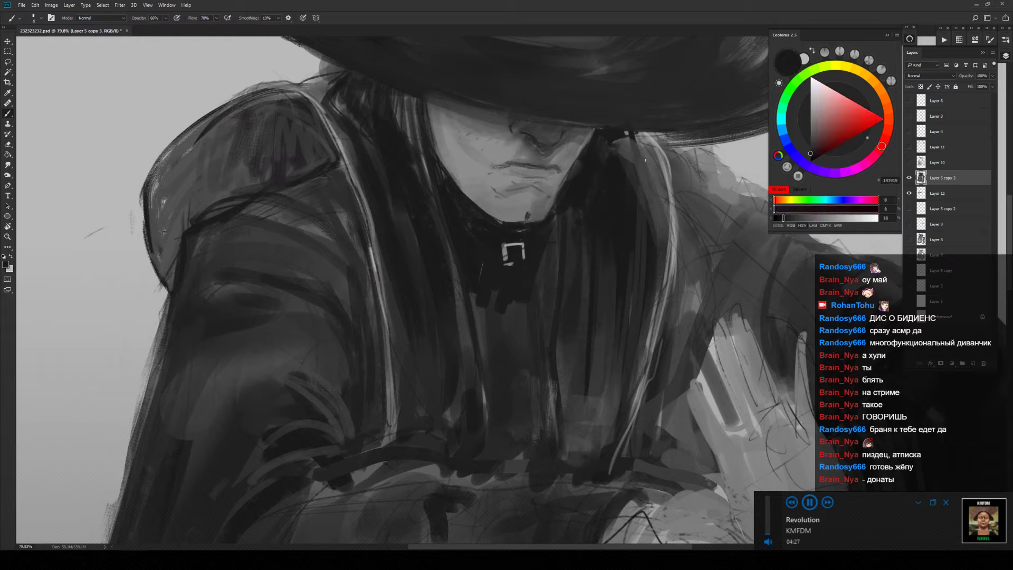
pyautogui.keyDown('alt'); pyautogui.click(537, 170); pyautogui.keyUp('alt')
pyautogui.keyDown('alt'); pyautogui.click(611, 141); pyautogui.keyUp('alt')
pyautogui.press(']')
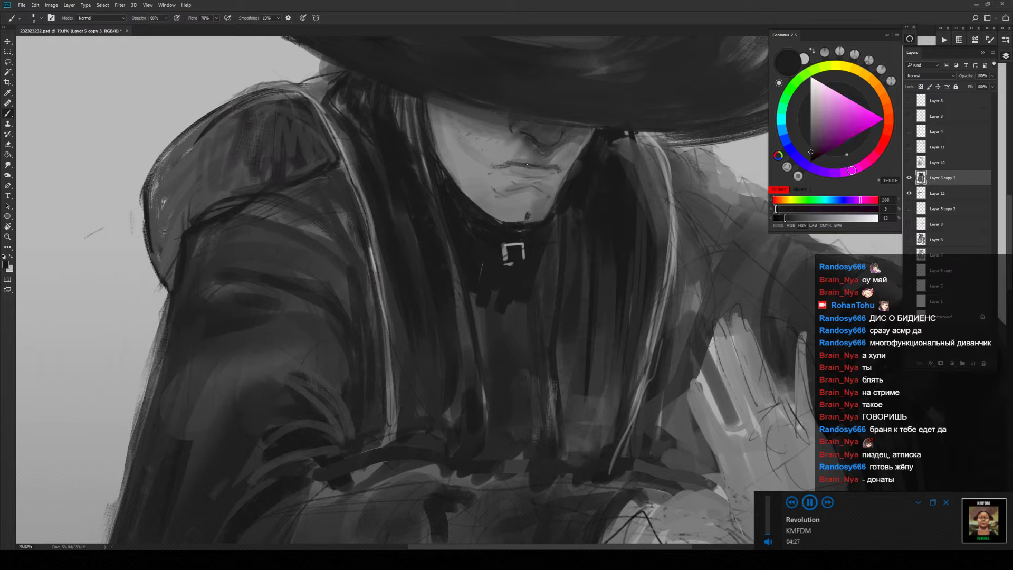
pyautogui.press(']')
# Define the lips and mouth line, and smooth the chin and cheek with sampled light and dark greys.
pyautogui.keyDown('alt'); pyautogui.click(496, 168); pyautogui.keyUp('alt')
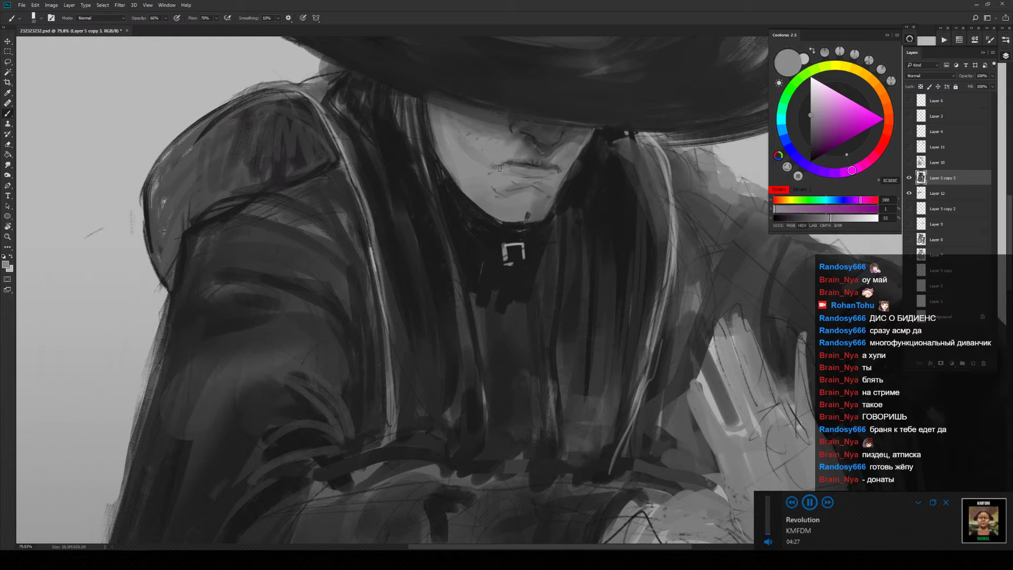
pyautogui.keyDown('alt'); pyautogui.click(516, 161); pyautogui.keyUp('alt')
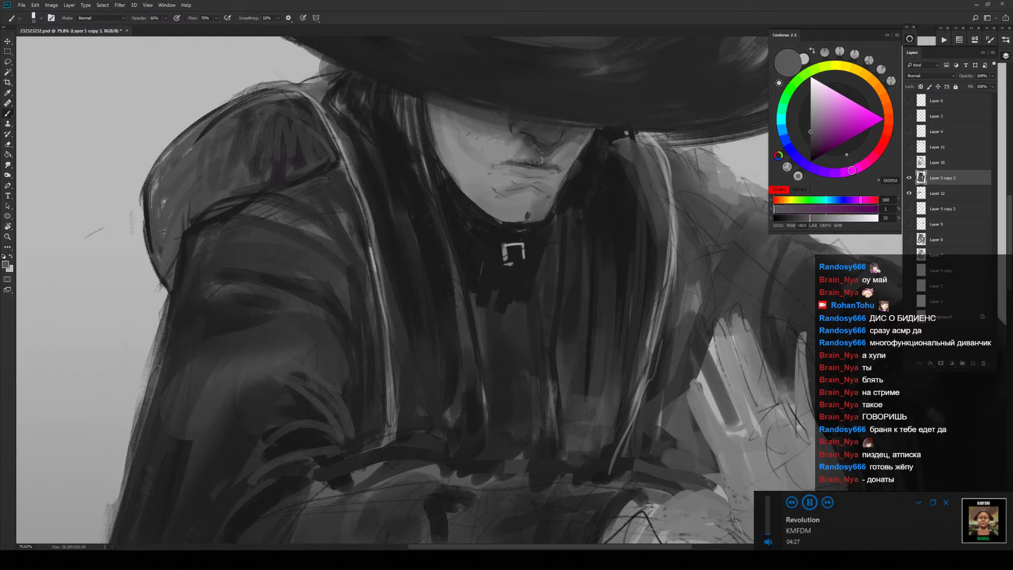
pyautogui.keyDown('alt'); pyautogui.click(528, 159); pyautogui.keyUp('alt')
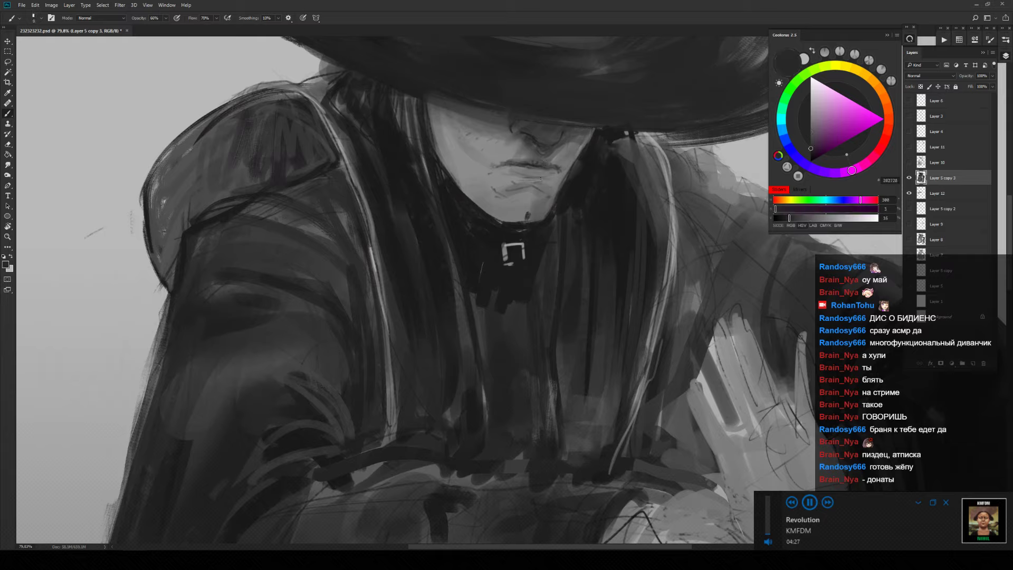
pyautogui.keyDown('alt'); pyautogui.click(515, 171); pyautogui.keyUp('alt')
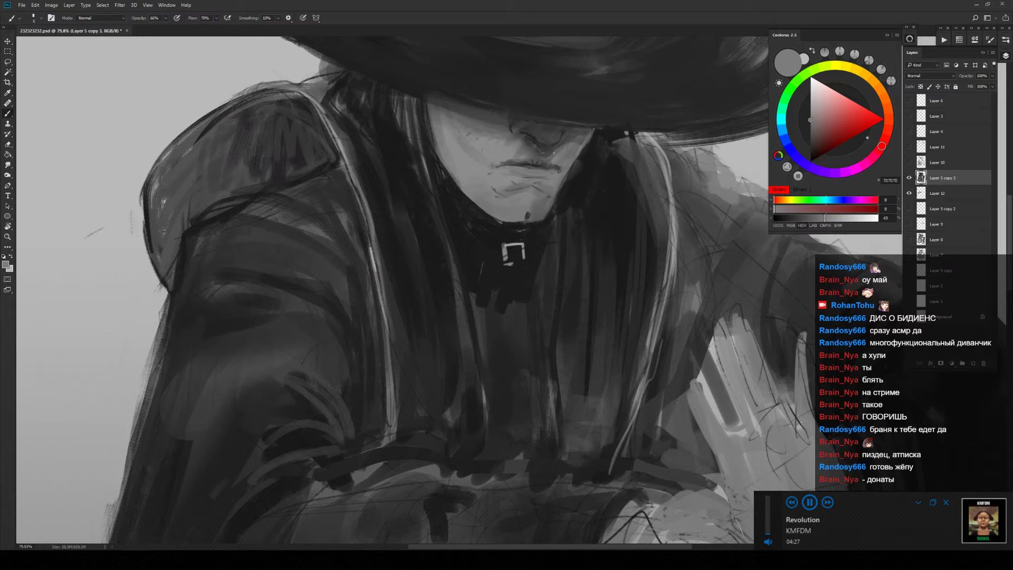
pyautogui.keyDown('alt'); pyautogui.click(535, 211); pyautogui.keyUp('alt')
pyautogui.keyDown('alt'); pyautogui.click(525, 214); pyautogui.keyUp('alt')
pyautogui.keyDown('alt'); pyautogui.click(543, 167); pyautogui.keyUp('alt')
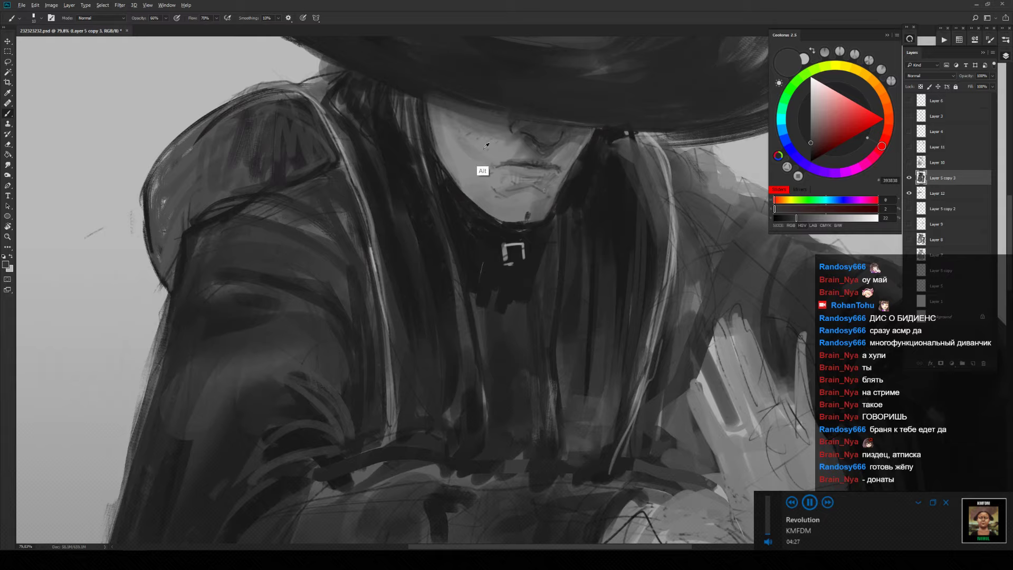
pyautogui.keyDown('alt'); pyautogui.click(494, 164); pyautogui.keyUp('alt')
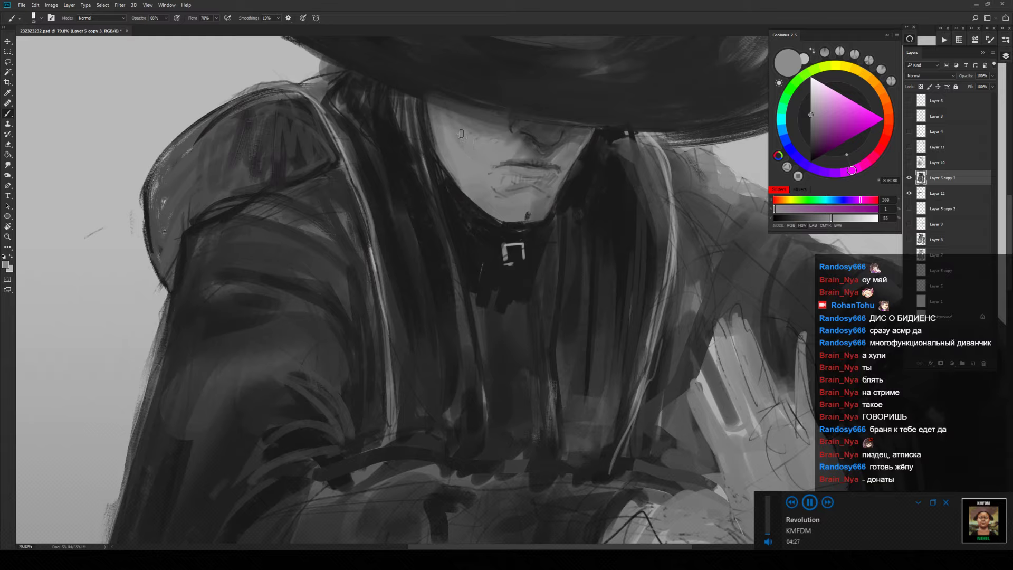
pyautogui.keyDown('alt'); pyautogui.click(475, 198); pyautogui.keyUp('alt')
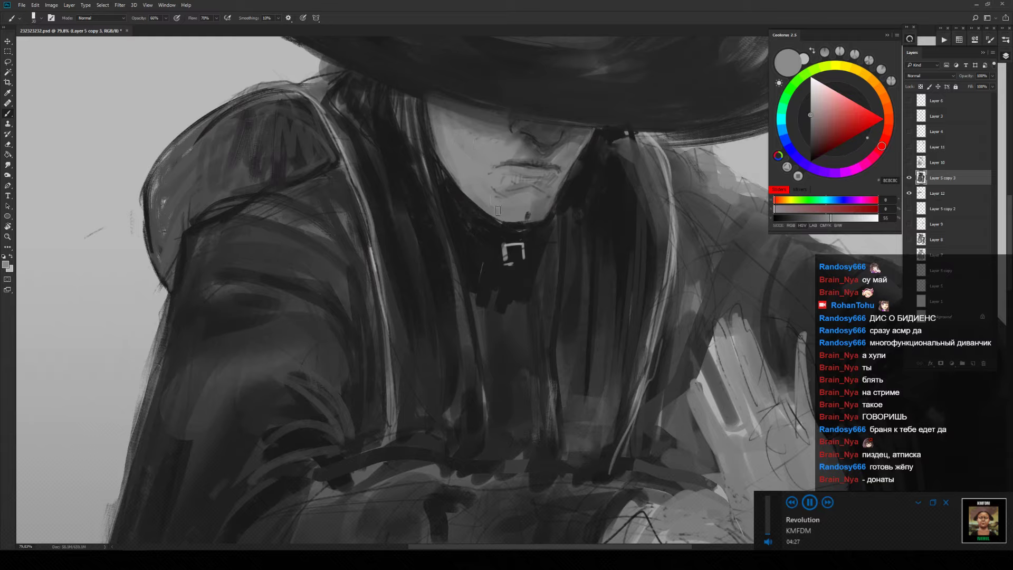
# Touch up the shadows under the hat brim on both sides of the face with sampled dark greys.
pyautogui.press('z')
pyautogui.keyDown('alt'); pyautogui.click(474, 210); pyautogui.keyUp('alt')
pyautogui.moveTo(475, 210); pyautogui.dragTo(504, 163)
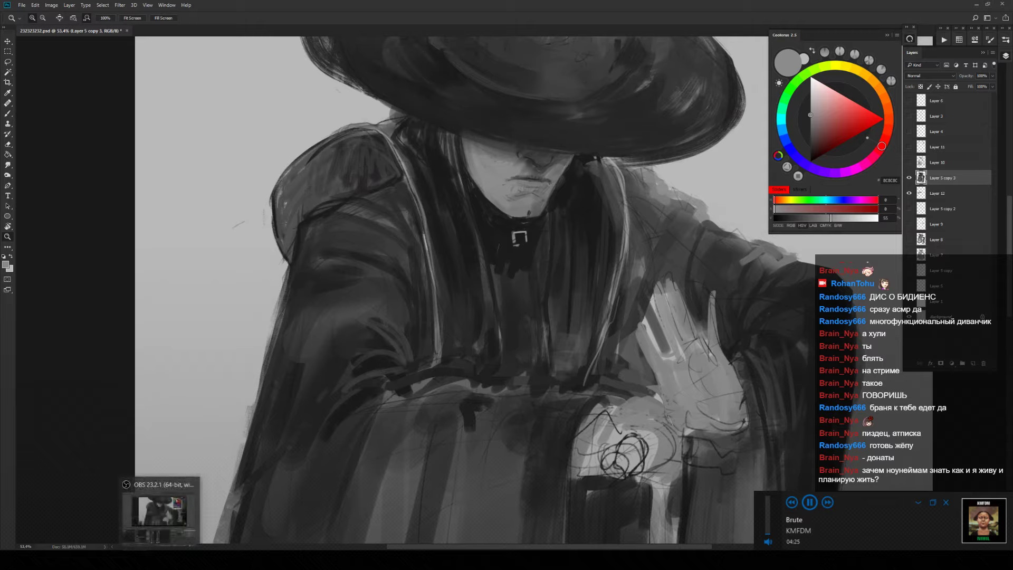
pyautogui.click(418, 137)
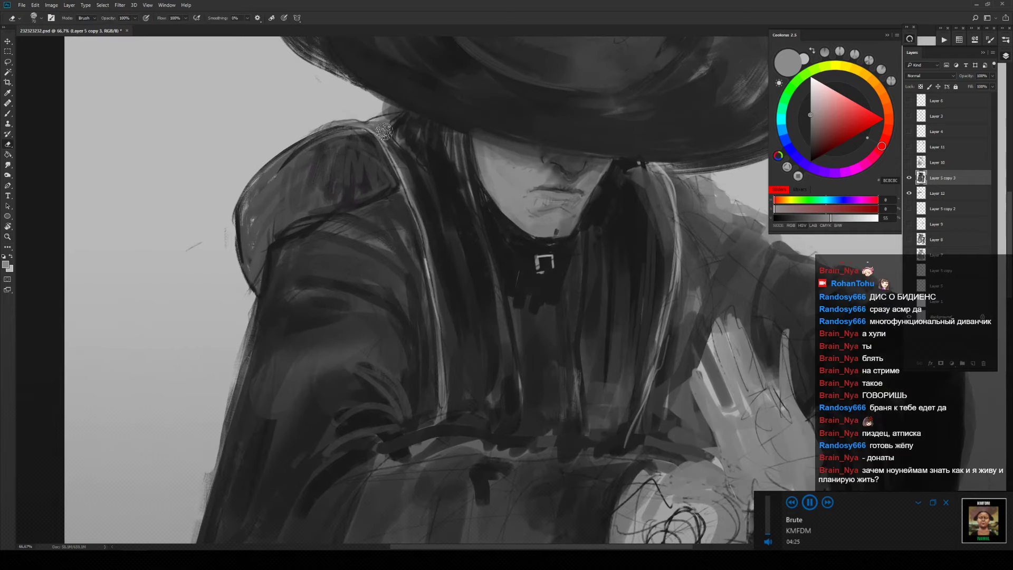
pyautogui.press('e')
pyautogui.press('z')
pyautogui.hotkey('ctrl', '0')
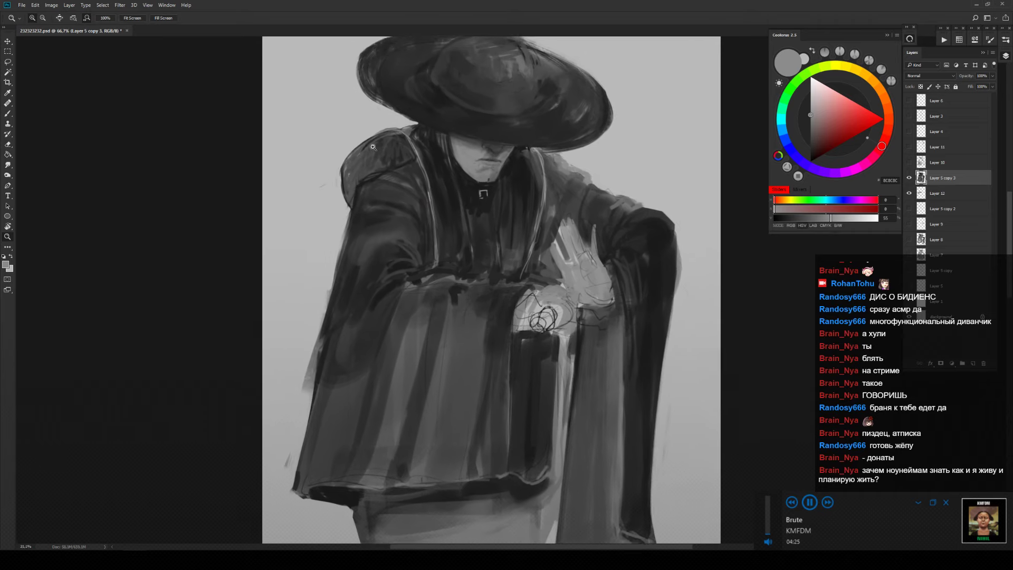
pyautogui.moveTo(373, 147); pyautogui.dragTo(398, 148)
pyautogui.press('b')
pyautogui.keyDown('alt'); pyautogui.click(396, 150); pyautogui.keyUp('alt')
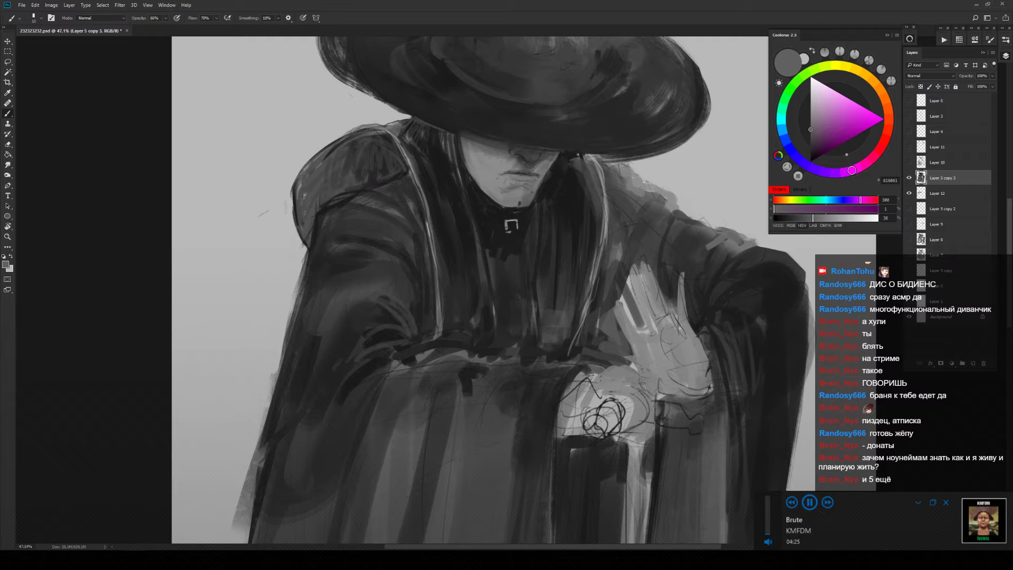
pyautogui.keyDown('alt'); pyautogui.click(458, 125); pyautogui.keyUp('alt')
pyautogui.keyDown('alt'); pyautogui.click(450, 149); pyautogui.keyUp('alt')
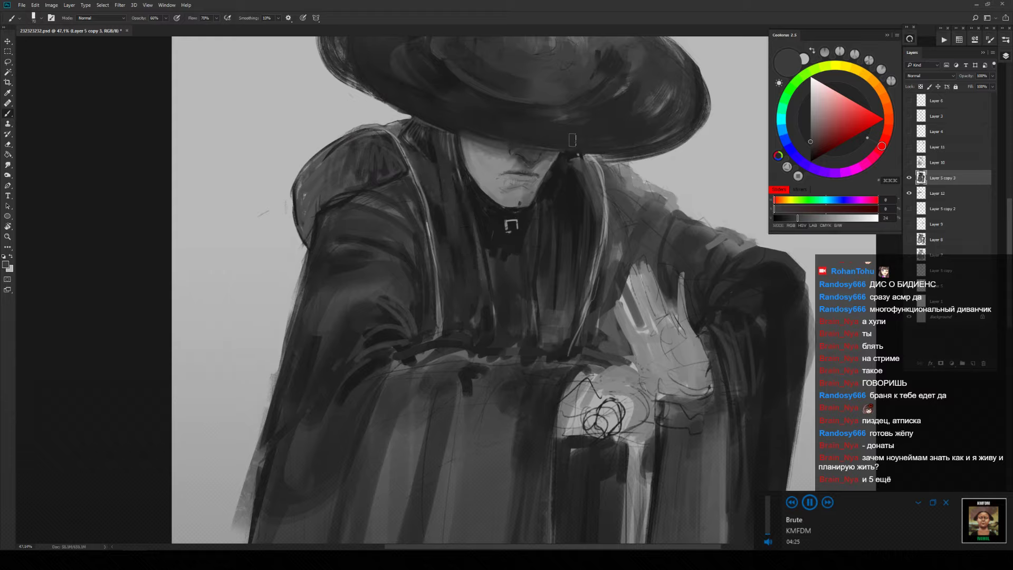
pyautogui.keyDown('alt'); pyautogui.click(579, 162); pyautogui.keyUp('alt')
# Paint dark folds on the far sleeve and shoulder behind the raised hand with sampled cloak tones.
pyautogui.press('z')
pyautogui.moveTo(618, 210); pyautogui.dragTo(589, 193)
pyautogui.moveTo(721, 186)
pyautogui.mouseDown()
pyautogui.moveTo(617, 206)
pyautogui.moveTo(637, 224)
pyautogui.mouseUp()
pyautogui.press('b')
pyautogui.keyDown('alt'); pyautogui.click(625, 215); pyautogui.keyUp('alt')
pyautogui.press('e')
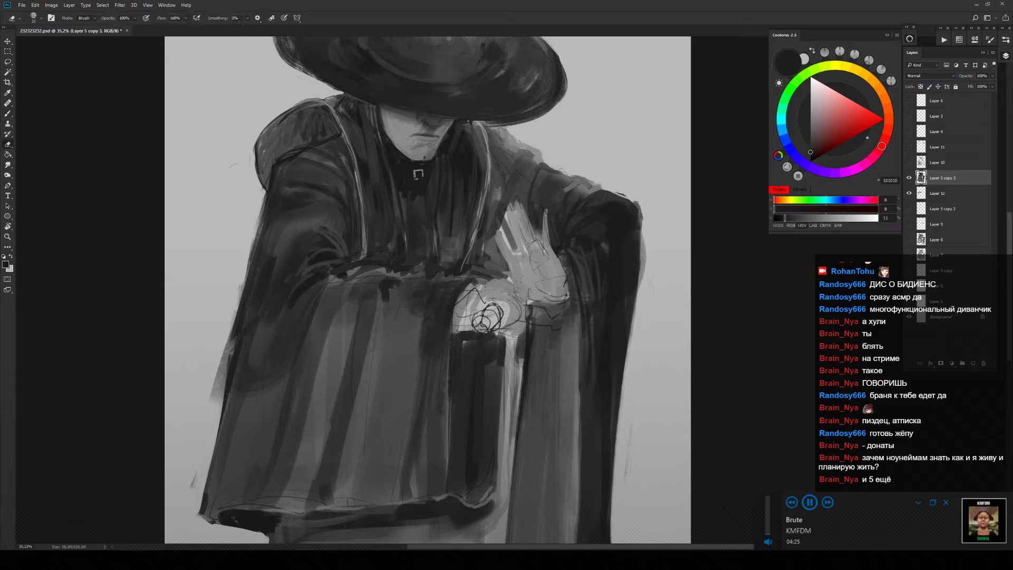
pyautogui.press('b')
pyautogui.keyDown('alt'); pyautogui.click(580, 282); pyautogui.keyUp('alt')
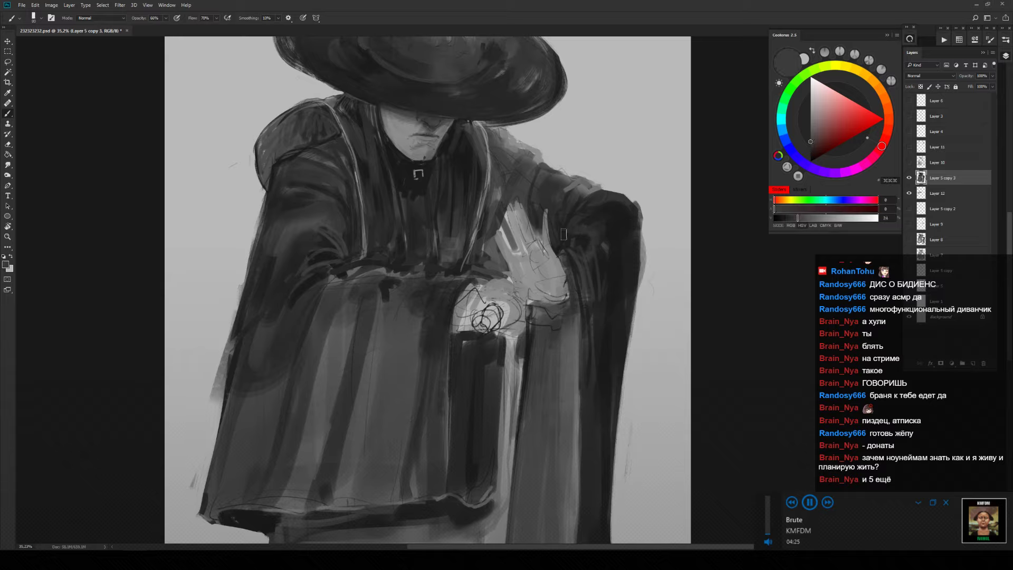
pyautogui.keyDown('alt'); pyautogui.click(613, 224); pyautogui.keyUp('alt')
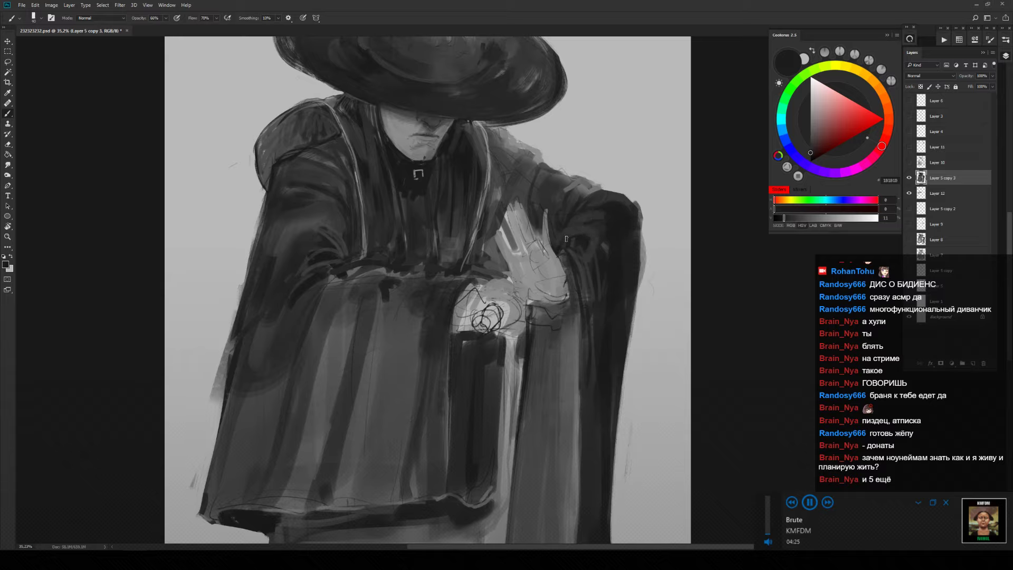
pyautogui.moveTo(560, 243); pyautogui.dragTo(557, 231)
pyautogui.moveTo(575, 219)
pyautogui.mouseDown()
pyautogui.moveTo(593, 219)
pyautogui.moveTo(562, 231)
pyautogui.mouseUp()
pyautogui.moveTo(567, 212); pyautogui.dragTo(588, 193)
pyautogui.moveTo(606, 201); pyautogui.dragTo(609, 195)
# Reshape the top contour of the far shoulder with the Eraser and dark brush strokes.
pyautogui.press('z')
pyautogui.moveTo(636, 226); pyautogui.dragTo(575, 252)
pyautogui.click(635, 227)
pyautogui.press('e')
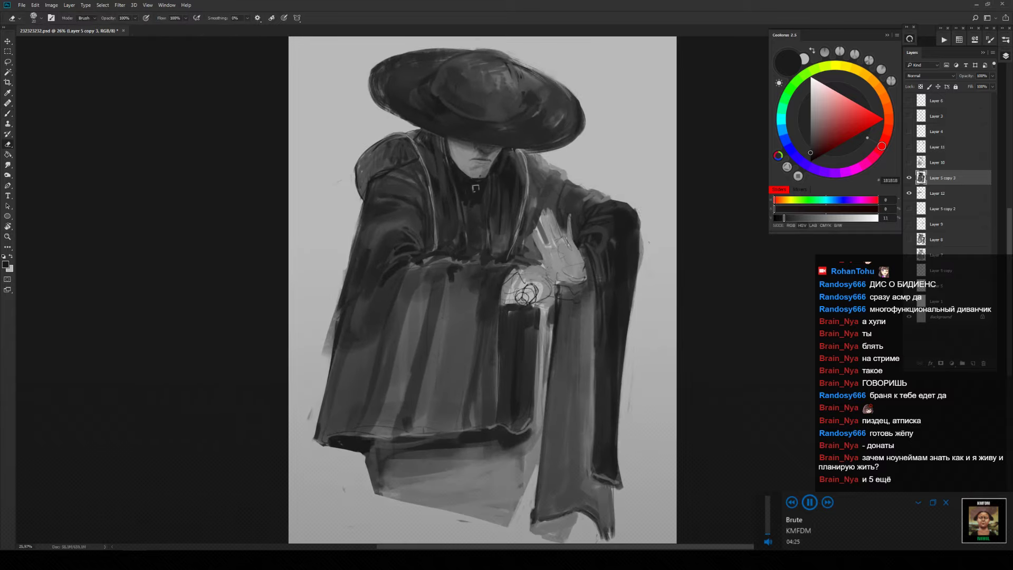
pyautogui.moveTo(610, 197); pyautogui.dragTo(639, 220)
pyautogui.press('b')
pyautogui.keyDown('alt'); pyautogui.click(610, 203); pyautogui.keyUp('alt')
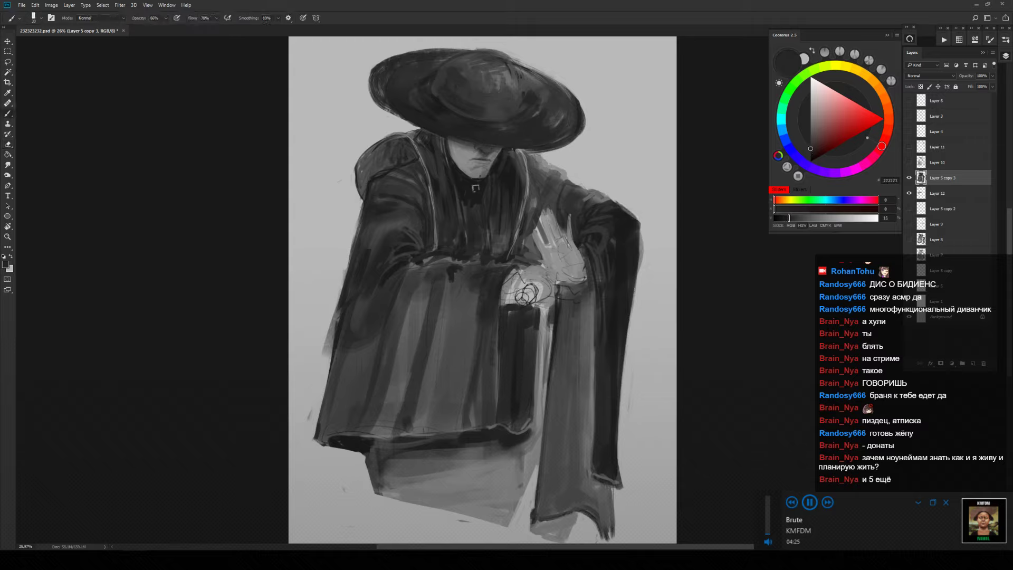
# Trim the rough outer edge of the cloak below the far shoulder with a larger Eraser.
pyautogui.press('e')
pyautogui.moveTo(644, 240); pyautogui.dragTo(632, 313)
pyautogui.hotkey('ctrl', 'z')
pyautogui.press(']')
pyautogui.press(']')
pyautogui.press(']')
pyautogui.press(']')
pyautogui.moveTo(645, 217); pyautogui.dragTo(639, 270)
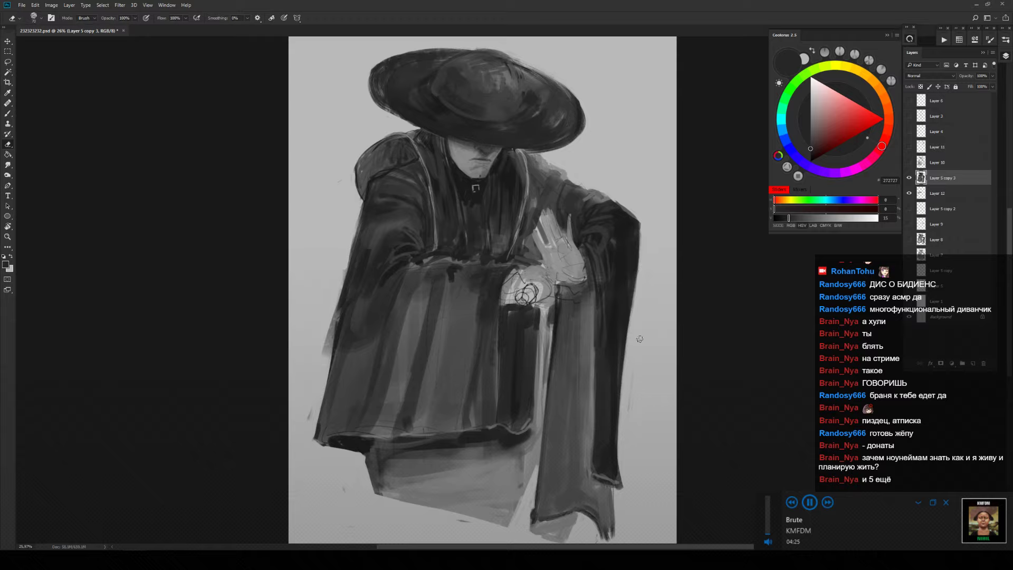
pyautogui.moveTo(638, 229); pyautogui.dragTo(635, 311)
# Merge Layer 12 with Layer 5 copy 3.
pyautogui.moveTo(371, 277); pyautogui.dragTo(416, 223)
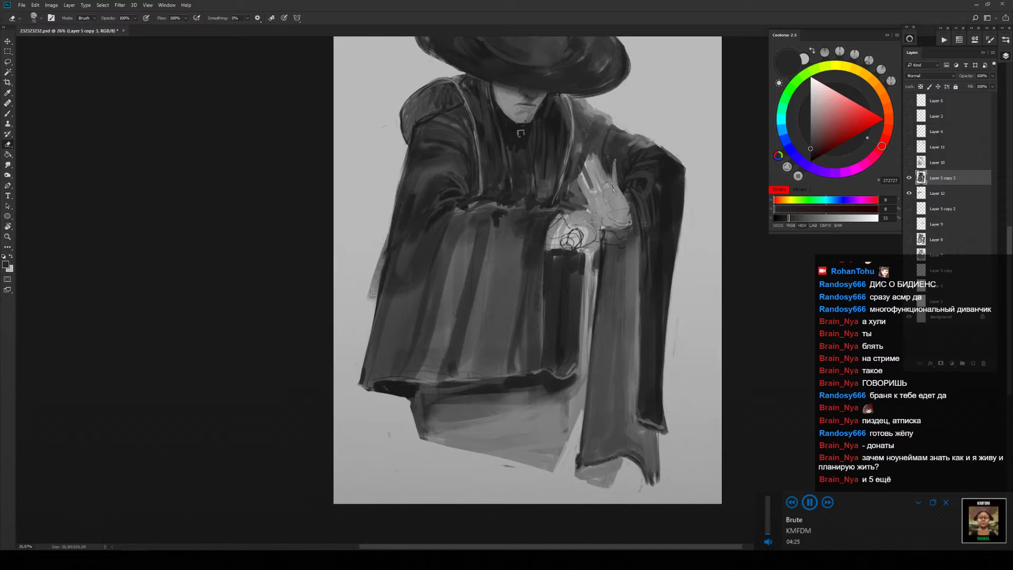
pyautogui.click(908, 193)
pyautogui.click(909, 194)
pyautogui.click(940, 189)
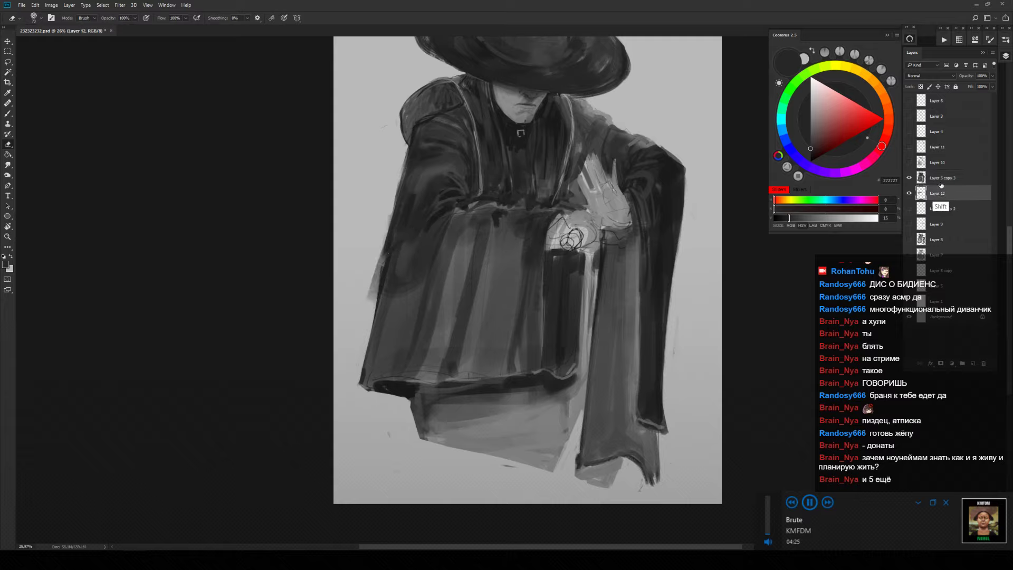
pyautogui.keyDown('shift'); pyautogui.click(938, 179); pyautogui.keyUp('shift')
pyautogui.hotkey('ctrl', 'e')
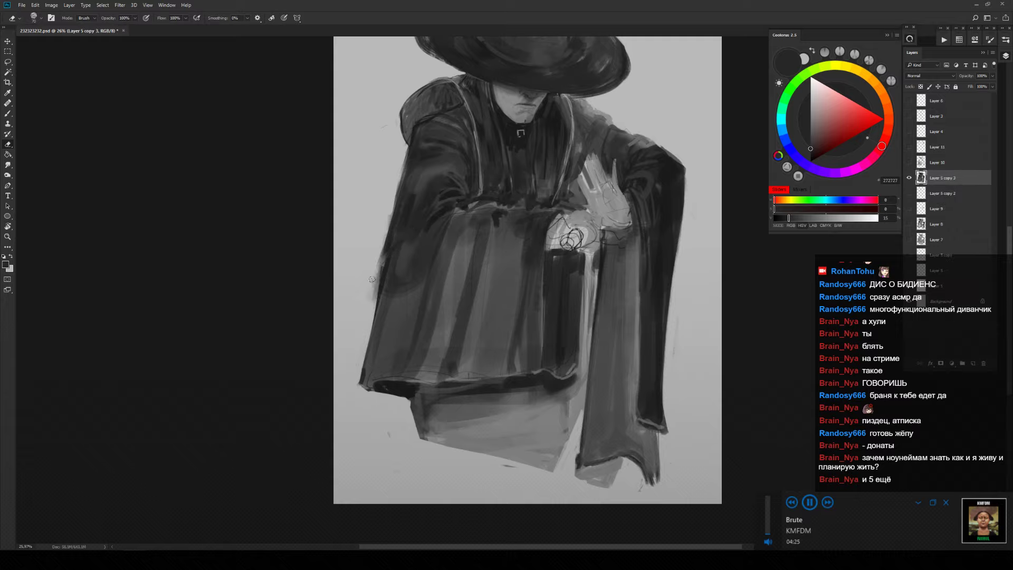
# Shade the near sleeve and the cloak's outer folds below it with long strokes of a progressively larger brush in sampled greys.
pyautogui.press('z')
pyautogui.moveTo(369, 312)
pyautogui.mouseDown()
pyautogui.moveTo(346, 298)
pyautogui.moveTo(368, 298)
pyautogui.mouseUp()
pyautogui.press('b')
pyautogui.keyDown('alt'); pyautogui.click(417, 314); pyautogui.keyUp('alt')
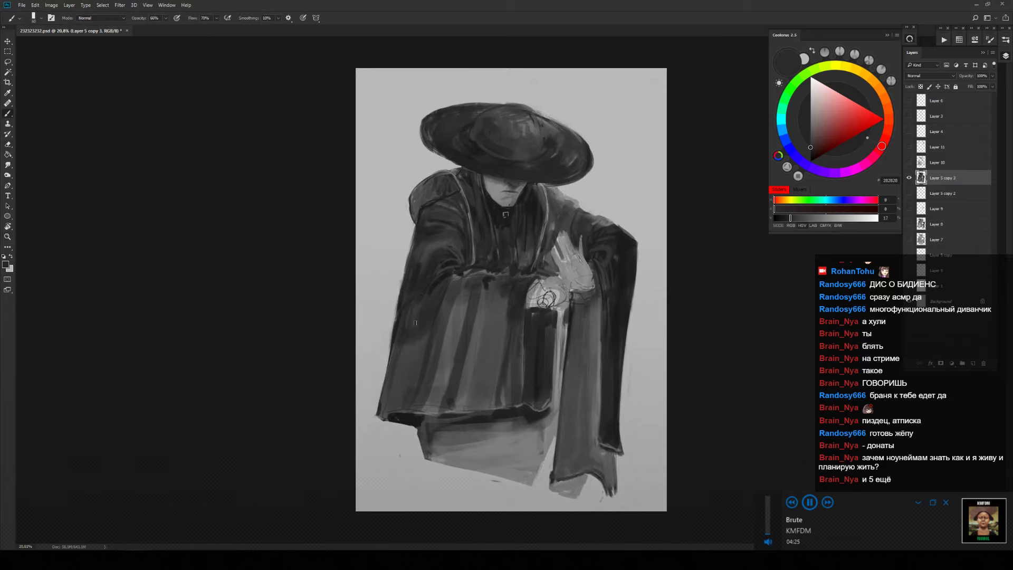
pyautogui.keyDown('alt'); pyautogui.click(435, 248); pyautogui.keyUp('alt')
pyautogui.press(']')
pyautogui.press(']')
pyautogui.press(']')
pyautogui.press(']')
pyautogui.moveTo(449, 263)
pyautogui.mouseDown()
pyautogui.moveTo(420, 290)
pyautogui.moveTo(410, 334)
pyautogui.mouseUp()
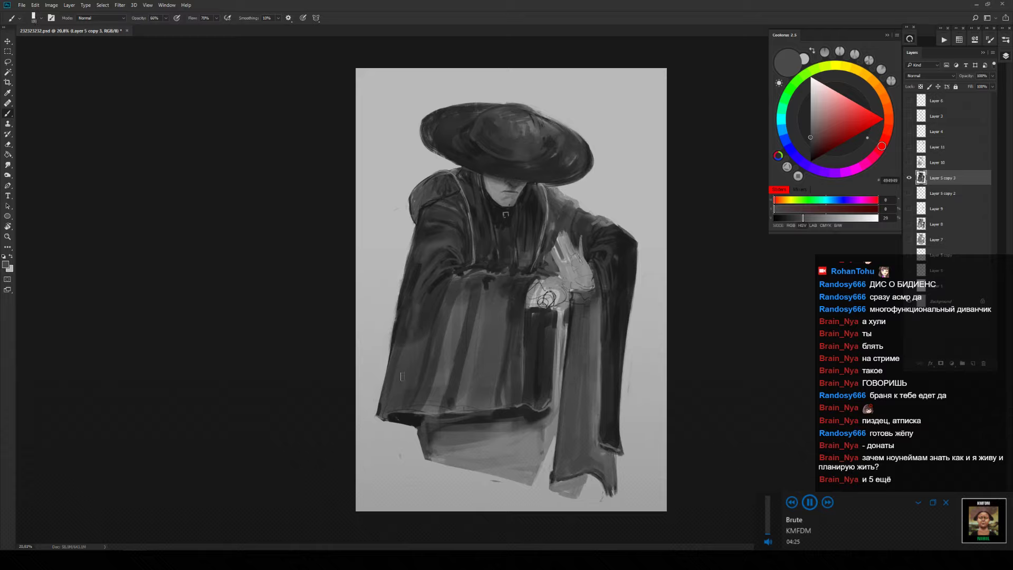
pyautogui.press(']')
pyautogui.press(']')
pyautogui.press(']')
pyautogui.press(']')
pyautogui.press(']')
pyautogui.moveTo(432, 290); pyautogui.dragTo(399, 392)
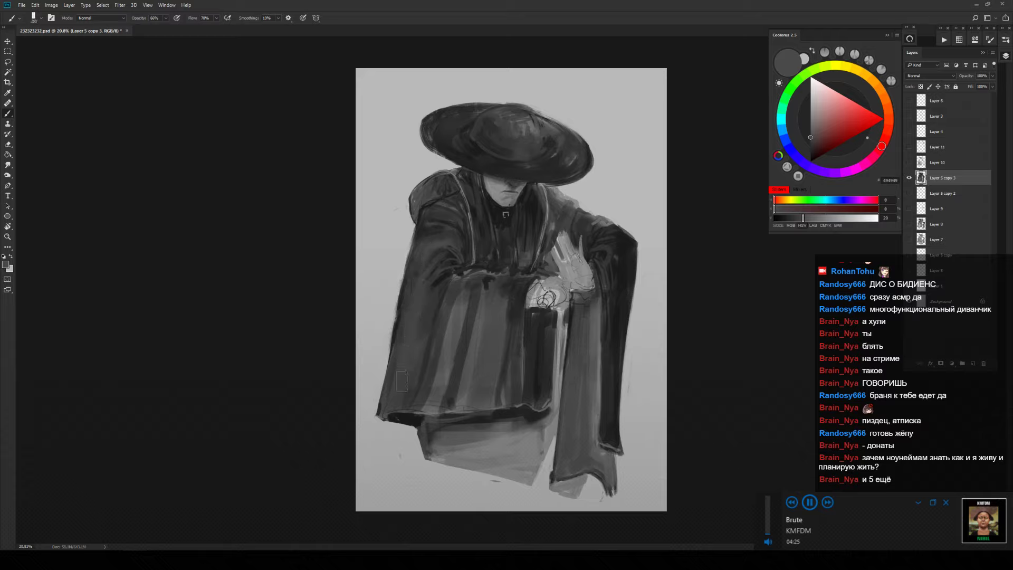
# Blend the vertical stripes across the cloak's front drape into a darker, more even grey with a very large brush.
pyautogui.keyDown('alt'); pyautogui.click(454, 296); pyautogui.keyUp('alt')
pyautogui.moveTo(455, 296); pyautogui.dragTo(429, 404)
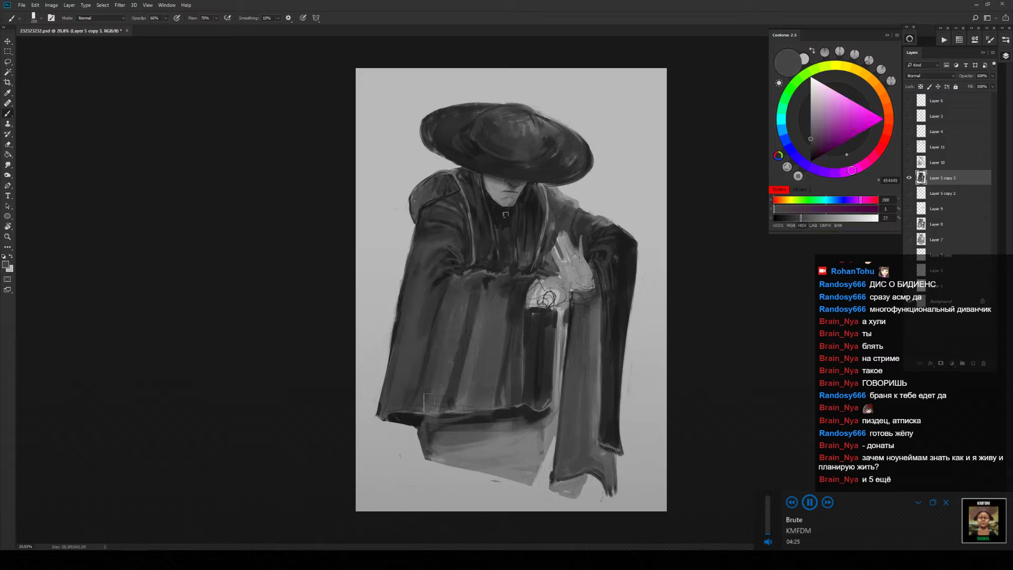
pyautogui.press(']')
pyautogui.press(']')
pyautogui.press(']')
pyautogui.press(']')
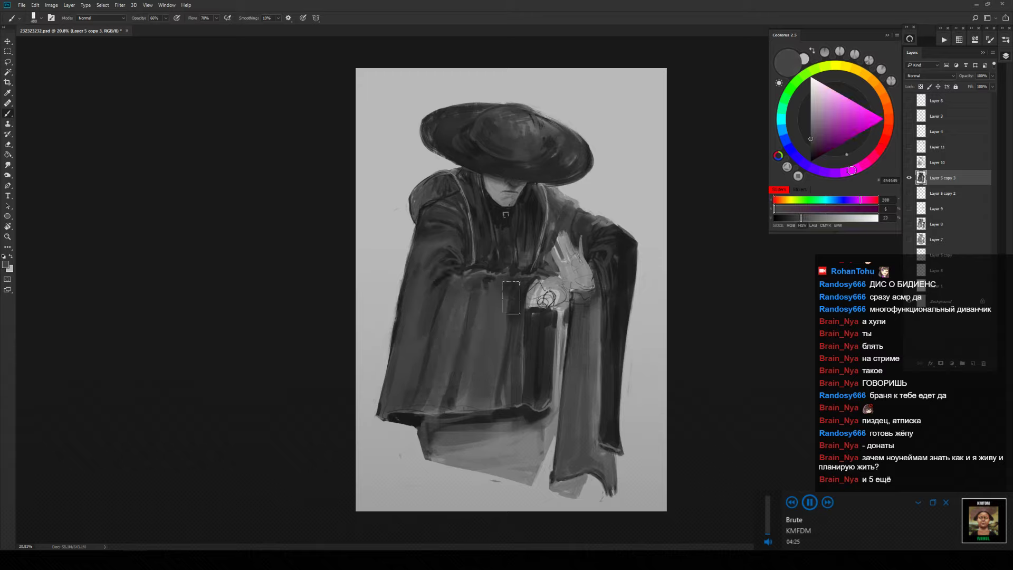
pyautogui.keyDown('alt'); pyautogui.click(491, 288); pyautogui.keyUp('alt')
pyautogui.press(']')
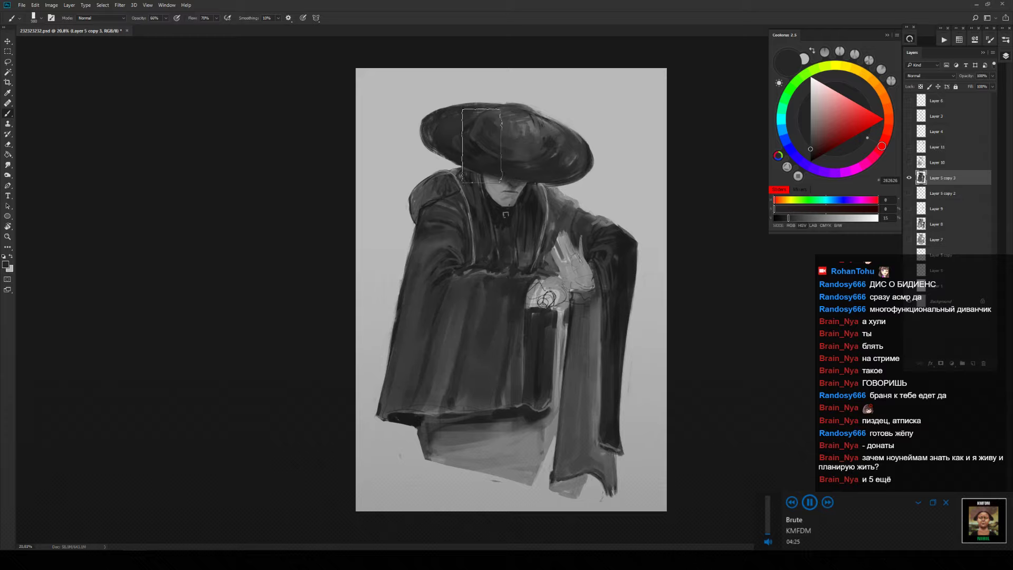
pyautogui.moveTo(583, 323); pyautogui.dragTo(587, 414)
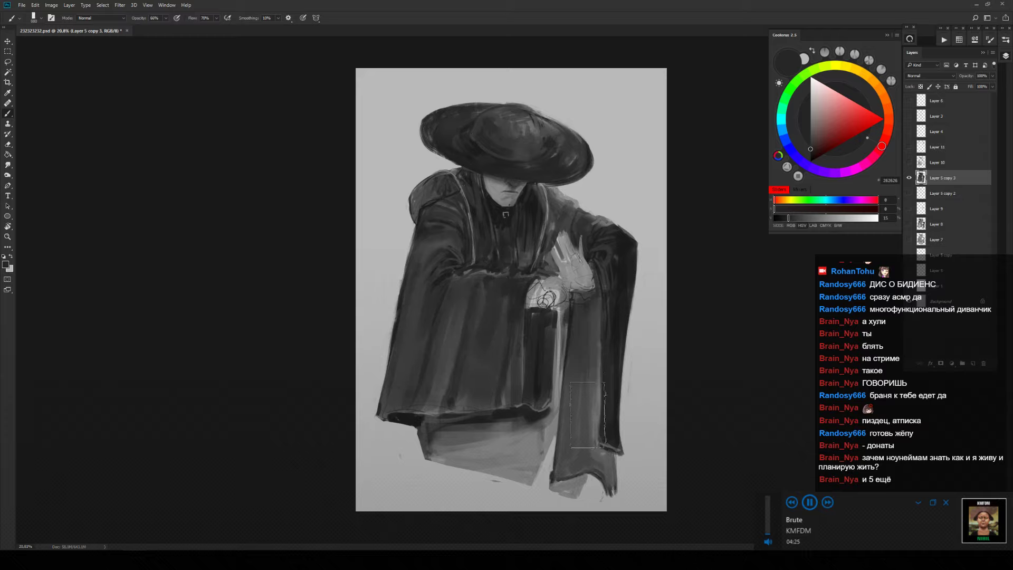
pyautogui.hotkey('ctrl', 'z')
pyautogui.press('[')
pyautogui.press('[')
pyautogui.moveTo(577, 328); pyautogui.dragTo(578, 408)
pyautogui.hotkey('ctrl', 'z')
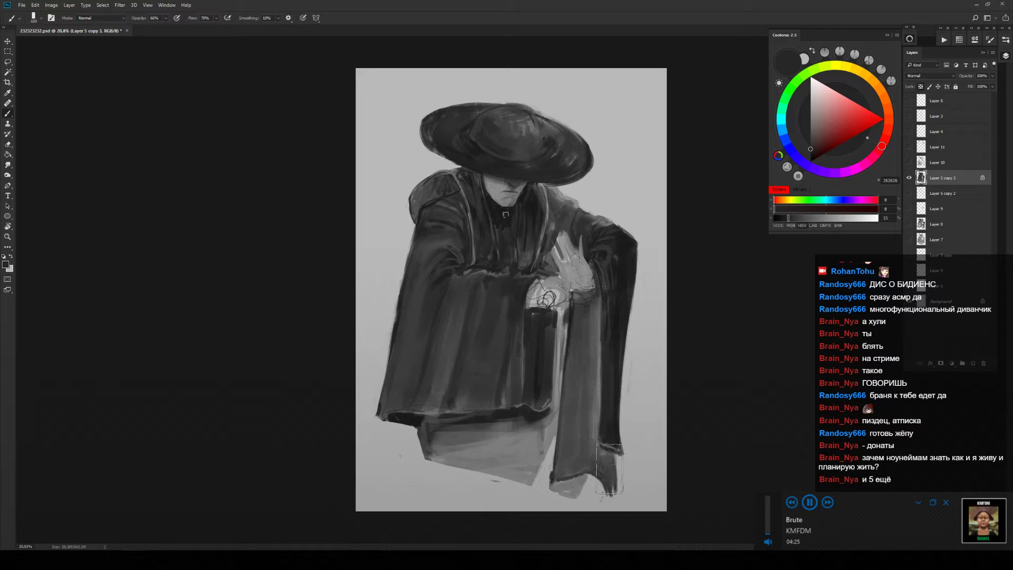
# Lock the layer's transparent pixels and darken the long hanging cloak panel below the raised hand with a very large brush.
pyautogui.press(']')
pyautogui.press(']')
pyautogui.press(']')
pyautogui.moveTo(572, 493); pyautogui.dragTo(592, 391)
pyautogui.hotkey('ctrl', 'z')
pyautogui.press(']')
pyautogui.moveTo(572, 488)
pyautogui.mouseDown()
pyautogui.moveTo(563, 418)
pyautogui.moveTo(578, 302)
pyautogui.mouseUp()
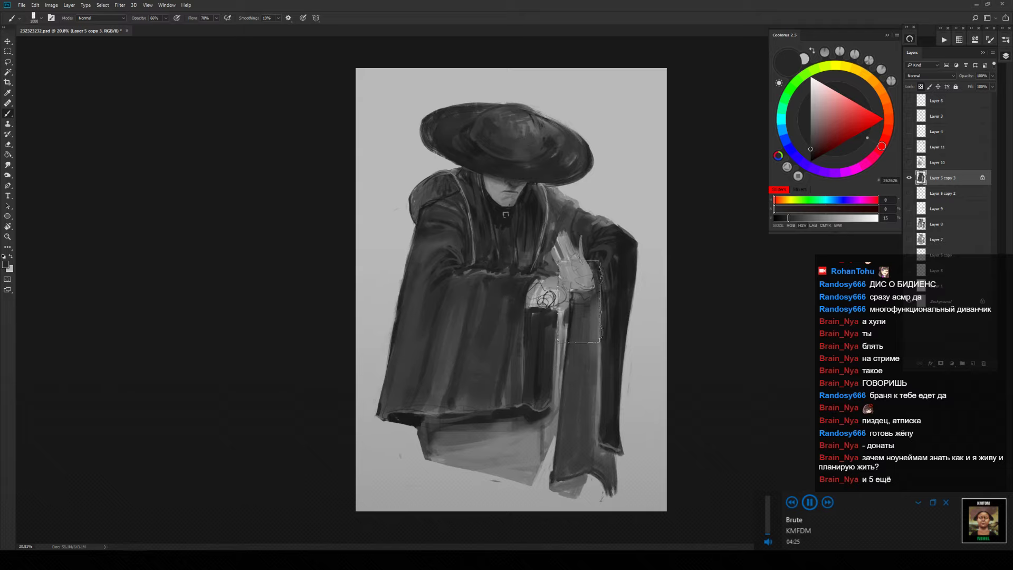
# Undo the last stroke and repaint the long hanging cloak panel below the raised hand with a slightly smaller brush.
pyautogui.hotkey('ctrl', 'z')
pyautogui.press('[')
pyautogui.moveTo(577, 492); pyautogui.dragTo(594, 380)
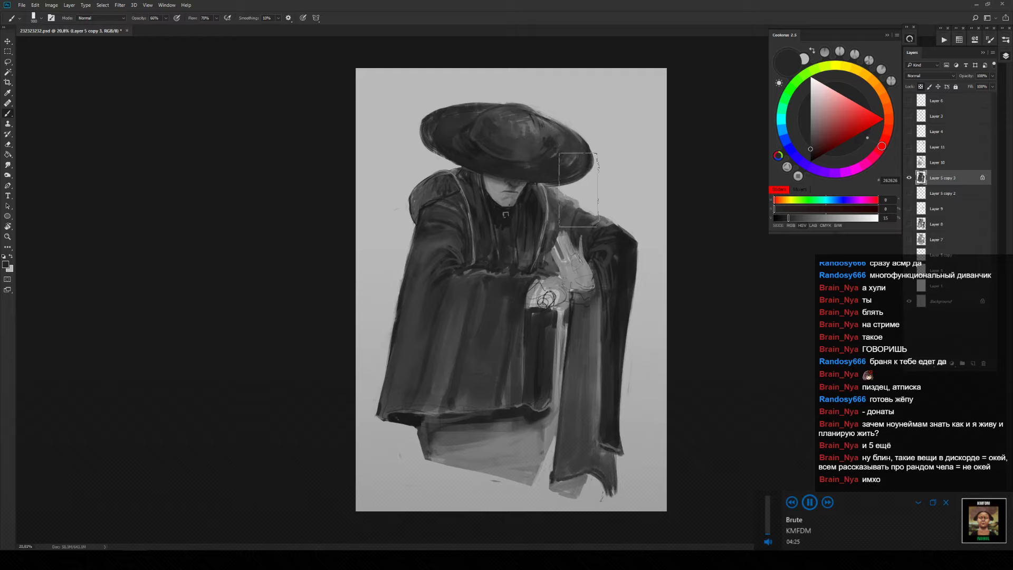
# Shade the far shoulder just outside the collar trim with a much smaller brush in a sampled mid grey.
pyautogui.press('e')
pyautogui.scroll(3, 574, 191)
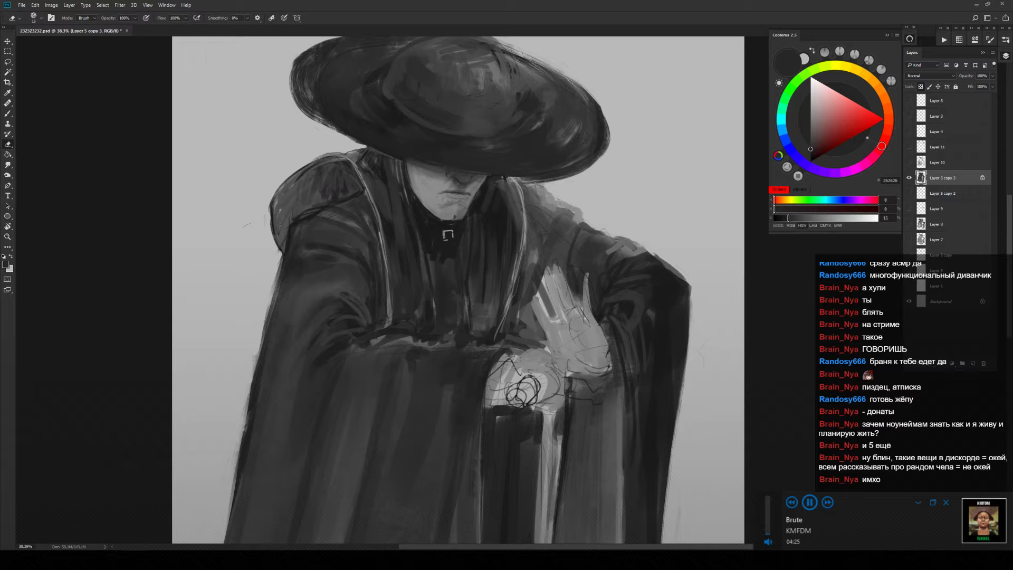
pyautogui.press('b')
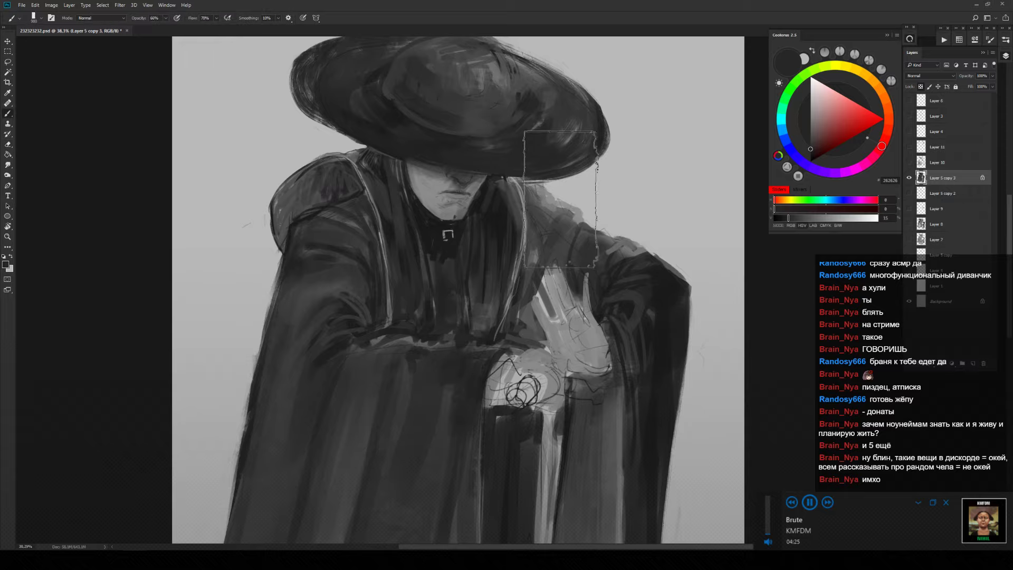
pyautogui.press('[')
pyautogui.press('[')
pyautogui.press('[')
pyautogui.press('[')
pyautogui.press('[')
pyautogui.press('[')
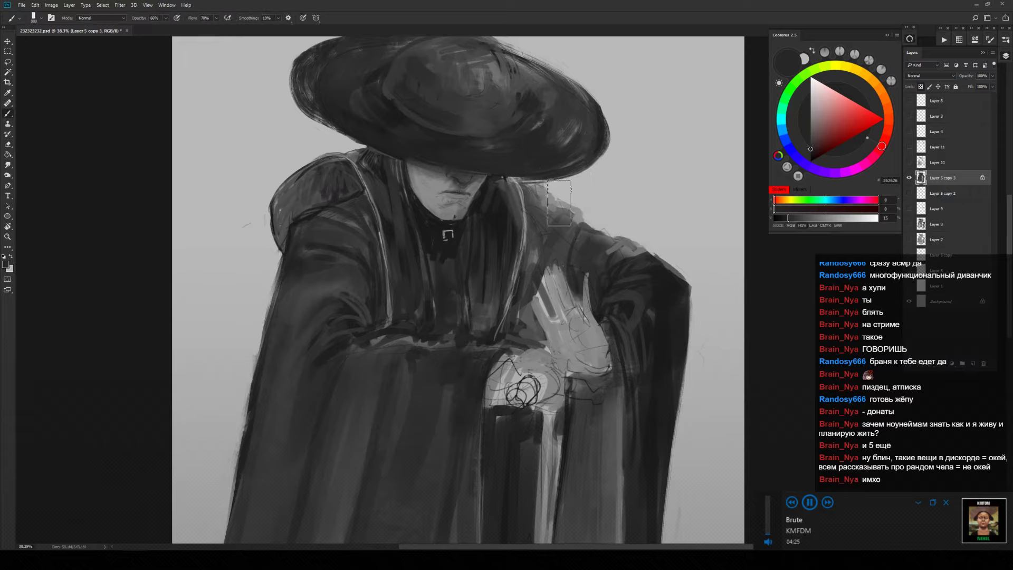
pyautogui.keyDown('alt'); pyautogui.click(530, 206); pyautogui.keyUp('alt')
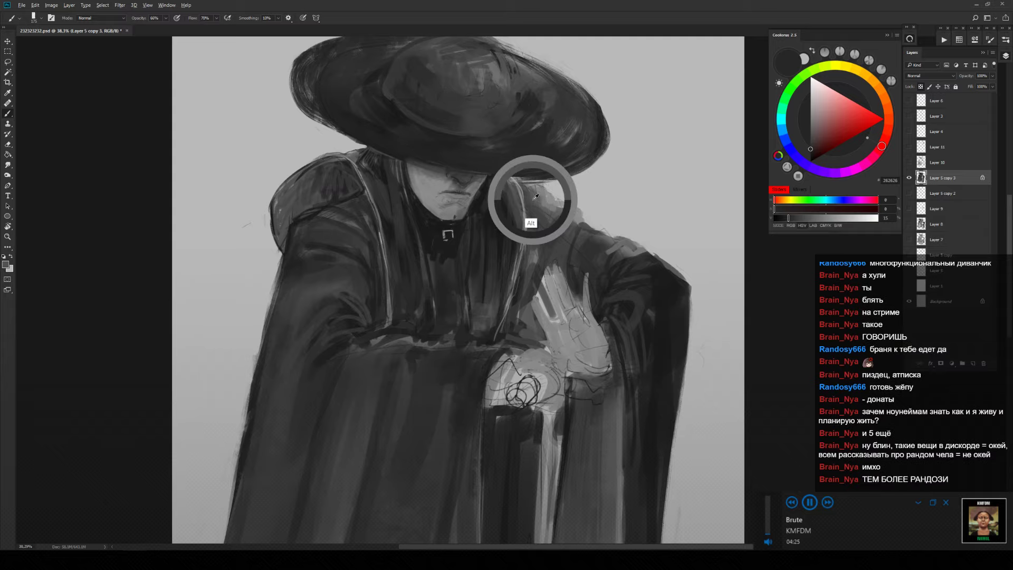
pyautogui.press('[')
pyautogui.press('[')
pyautogui.press('[')
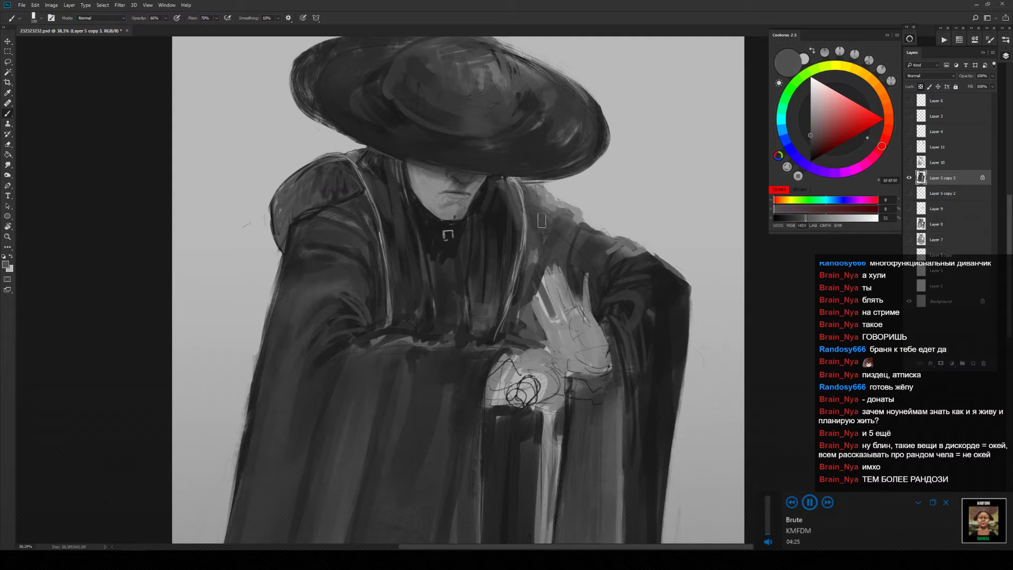
pyautogui.press('[')
pyautogui.moveTo(528, 190); pyautogui.dragTo(552, 228)
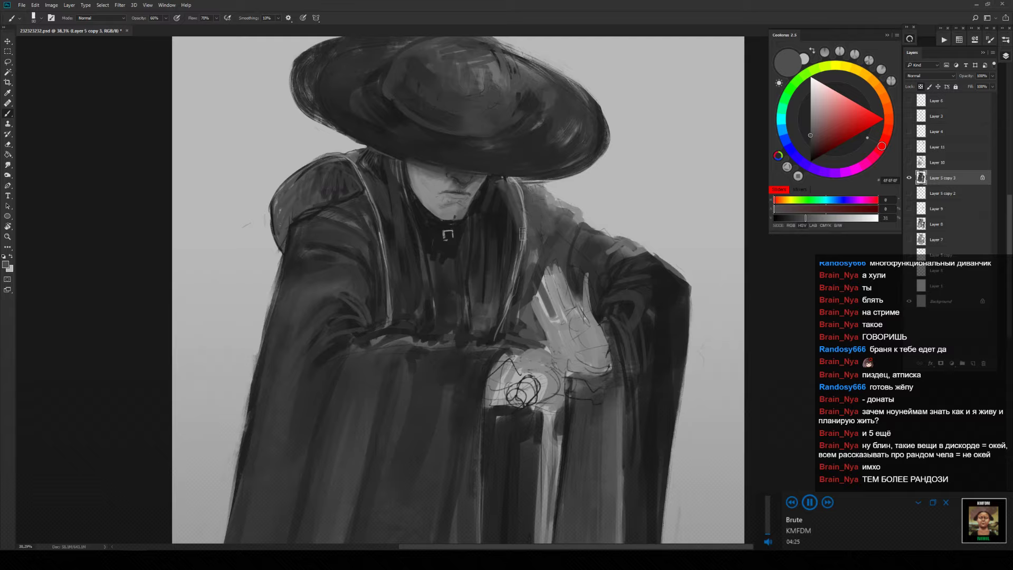
# Touch up the collar trim's edge under the hat brim and the area beside the raised fingers in sampled greys.
pyautogui.keyDown('alt'); pyautogui.click(516, 193); pyautogui.keyUp('alt')
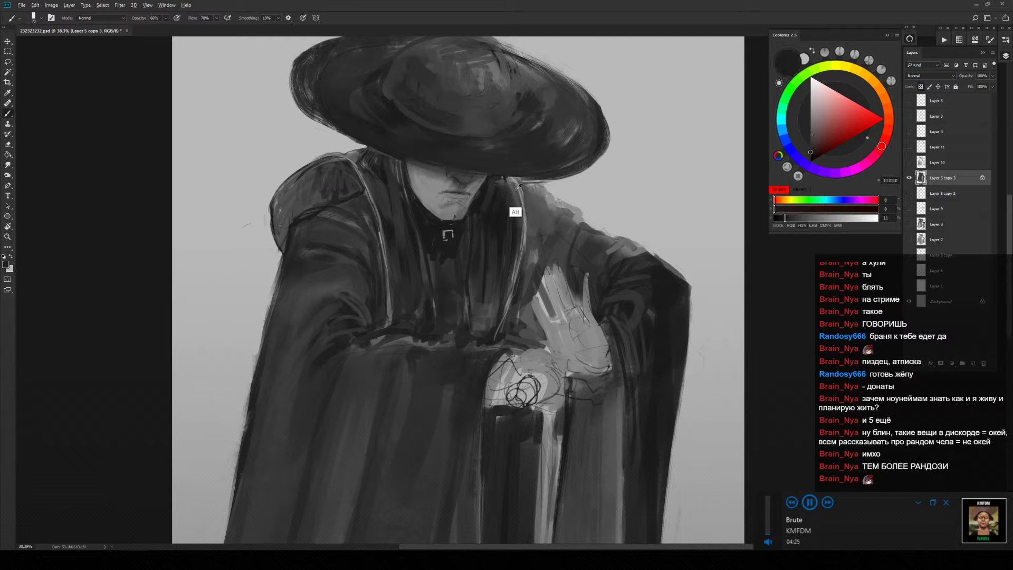
pyautogui.keyDown('alt'); pyautogui.click(518, 186); pyautogui.keyUp('alt')
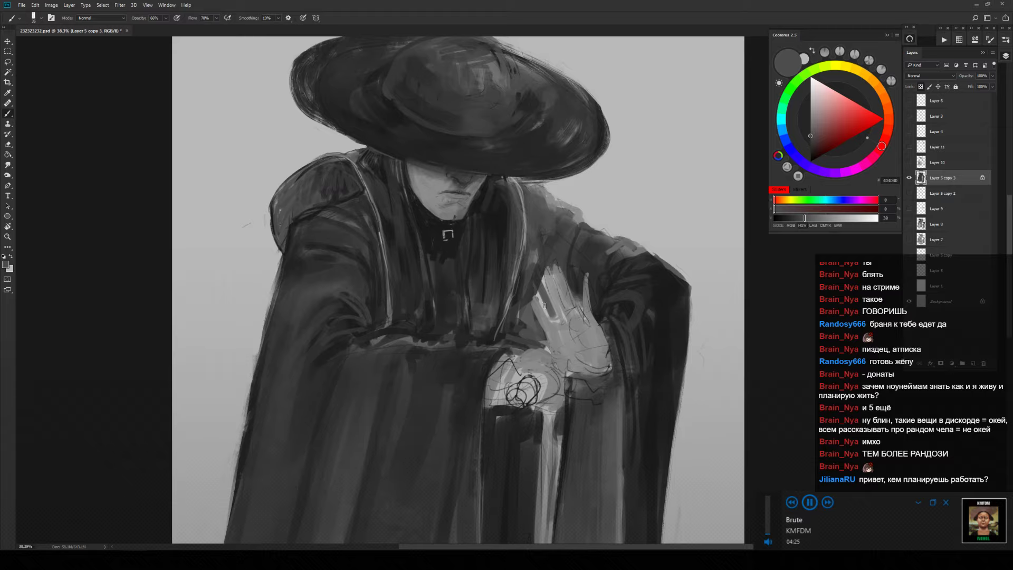
pyautogui.keyDown('alt'); pyautogui.click(536, 309); pyautogui.keyUp('alt')
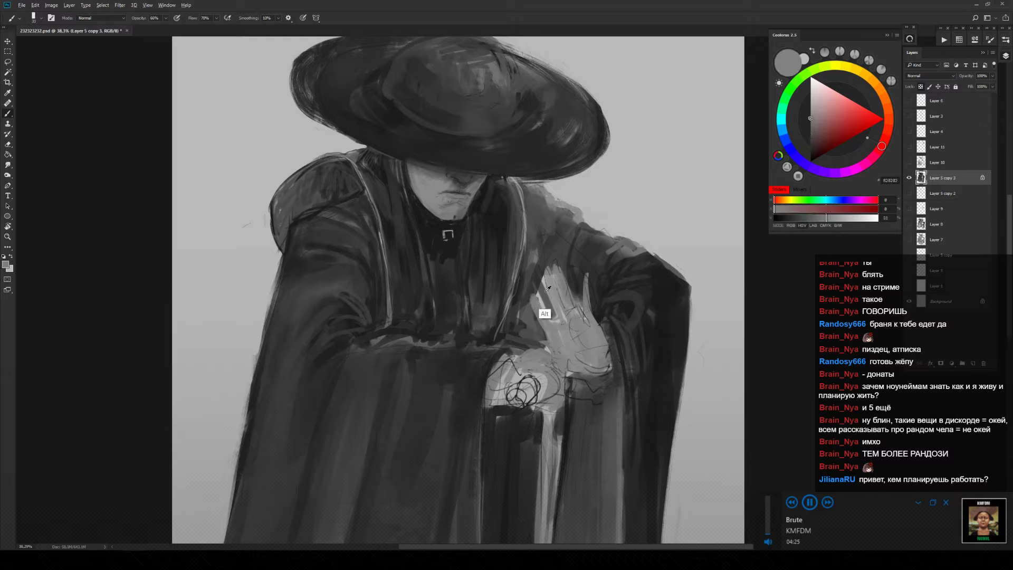
pyautogui.keyDown('alt'); pyautogui.click(541, 298); pyautogui.keyUp('alt')
# Add a new layer beneath Layer 5 copy 3 and fill the gaps between the raised hand's fingers with sampled dark grey.
pyautogui.click(967, 198)
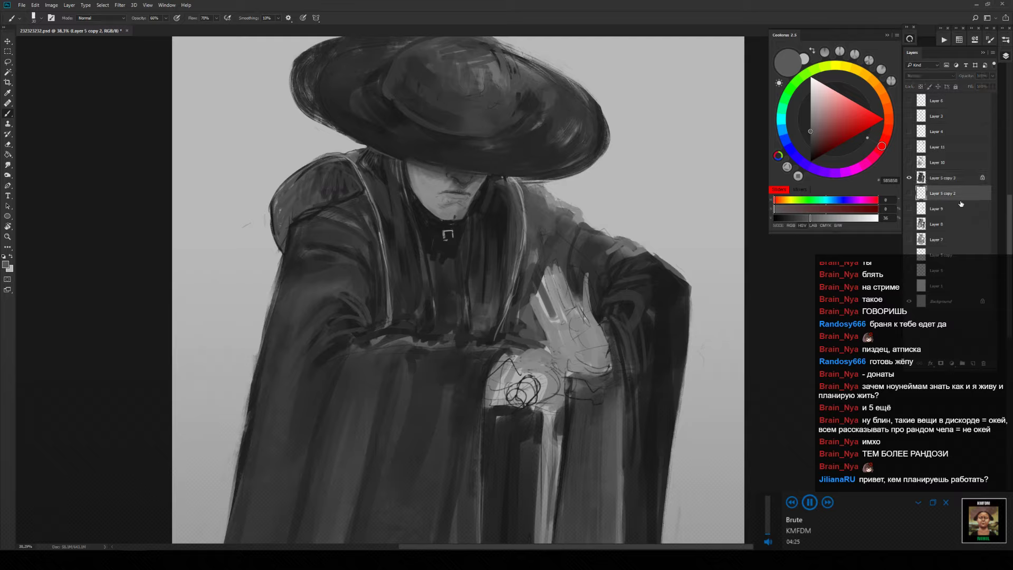
pyautogui.click(976, 363)
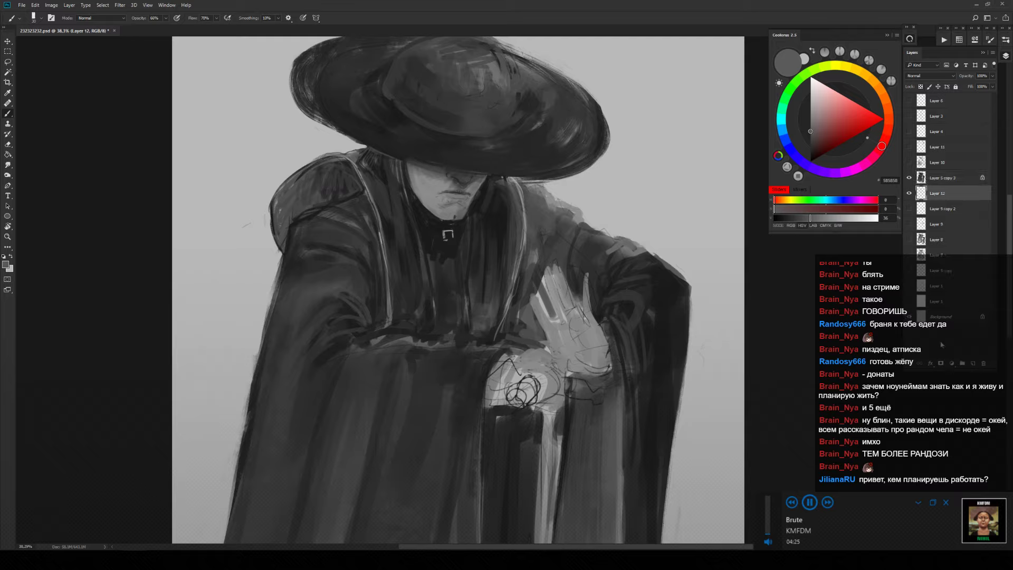
pyautogui.keyDown('alt'); pyautogui.click(642, 279); pyautogui.keyUp('alt')
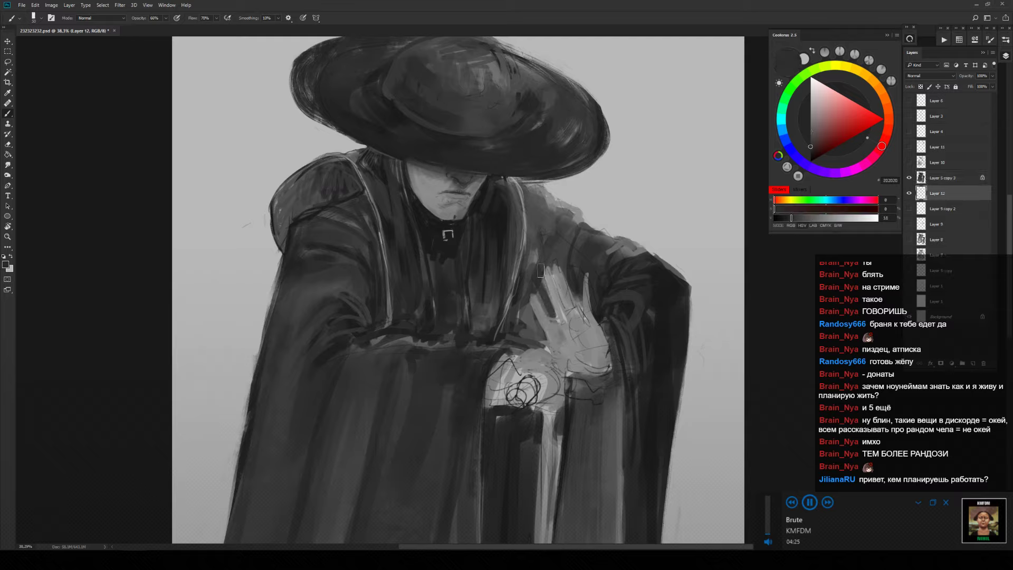
pyautogui.hotkey('ctrl', 'z')
pyautogui.moveTo(540, 270)
pyautogui.mouseDown()
pyautogui.moveTo(561, 318)
pyautogui.moveTo(539, 281)
pyautogui.moveTo(579, 314)
pyautogui.moveTo(560, 302)
pyautogui.moveTo(547, 346)
pyautogui.moveTo(560, 313)
pyautogui.mouseUp()
pyautogui.press(']')
pyautogui.press(']')
pyautogui.press(']')
pyautogui.press(']')
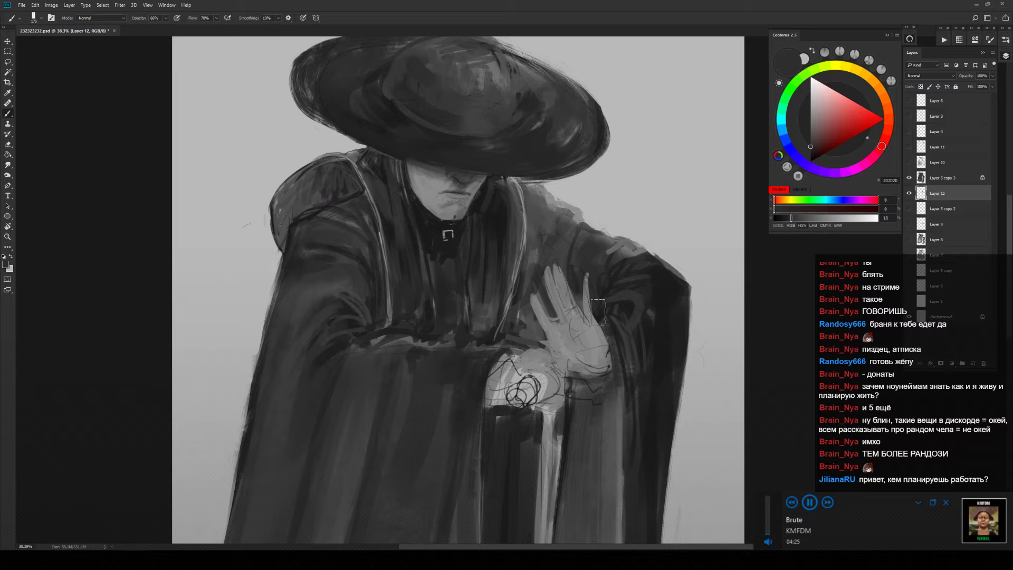
# Darken the backdrop around the hands and the gap between the cloak panels on the new layer with a larger brush.
pyautogui.press(']')
pyautogui.press(']')
pyautogui.press(']')
pyautogui.moveTo(554, 427)
pyautogui.mouseDown()
pyautogui.moveTo(542, 474)
pyautogui.moveTo(565, 283)
pyautogui.mouseUp()
pyautogui.hotkey('ctrl', 'z')
pyautogui.hotkey('ctrl', 'z')
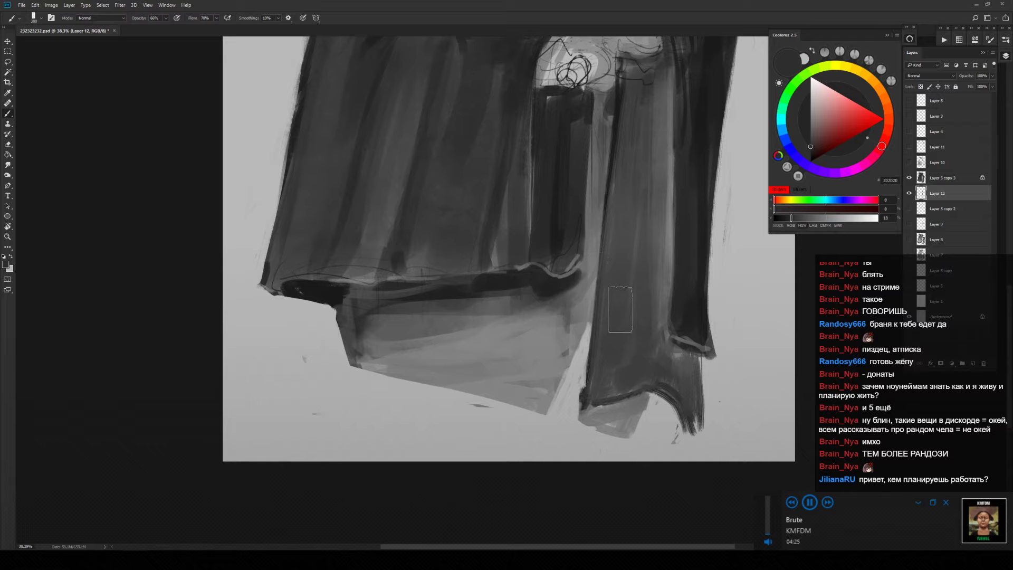
pyautogui.moveTo(619, 82)
pyautogui.mouseDown()
pyautogui.moveTo(559, 301)
pyautogui.moveTo(555, 361)
pyautogui.mouseUp()
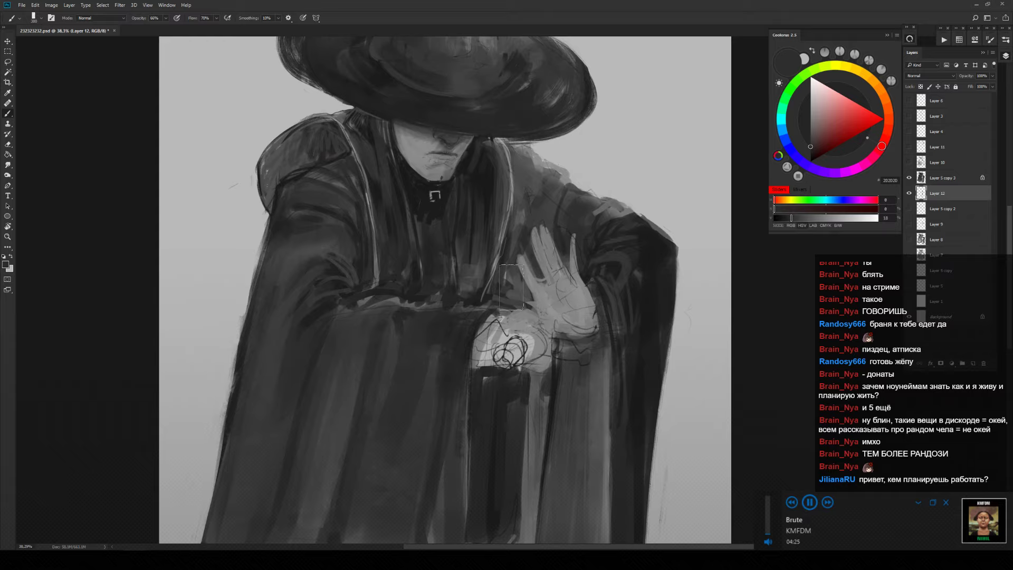
pyautogui.keyDown('alt'); pyautogui.click(506, 284); pyautogui.keyUp('alt')
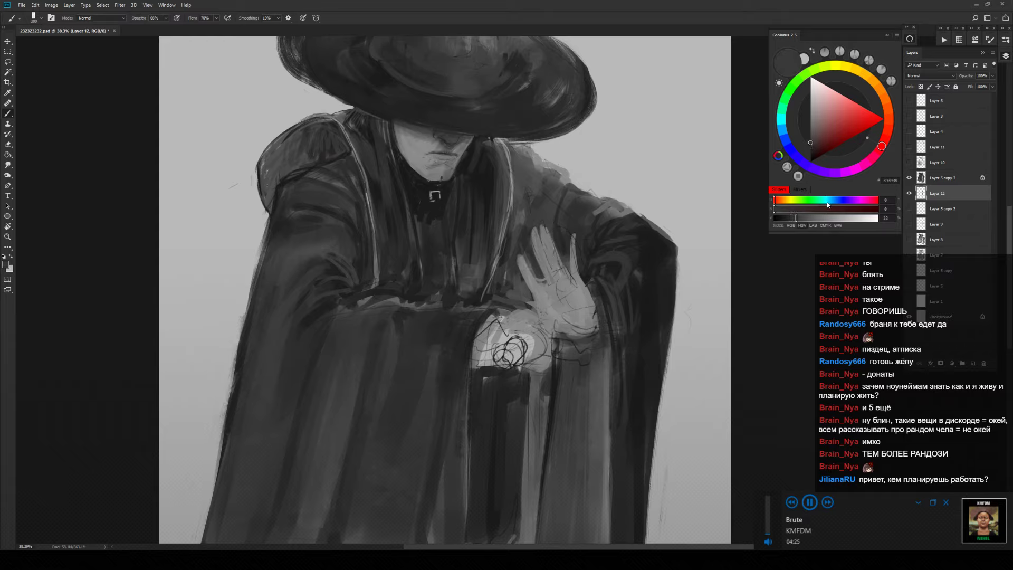
# Switch to Layer 5 copy 3 and refine the mouth and cheek with a small brush in a sampled light grey.
pyautogui.keyDown('alt'); pyautogui.click(658, 165); pyautogui.keyUp('alt')
pyautogui.hotkey('alt', ']')
pyautogui.moveTo(397, 113); pyautogui.dragTo(484, 219)
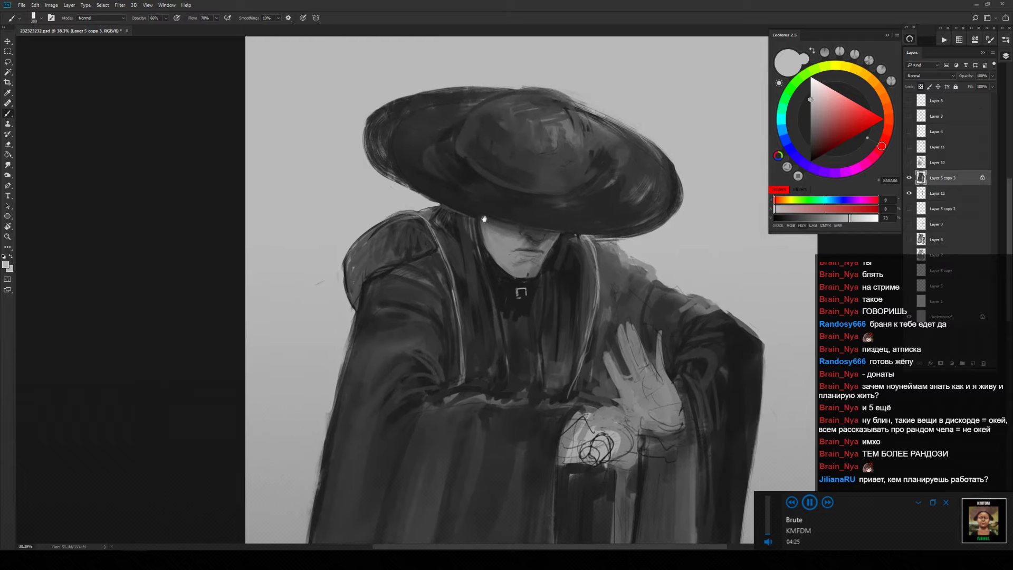
pyautogui.scroll(4, 484, 218)
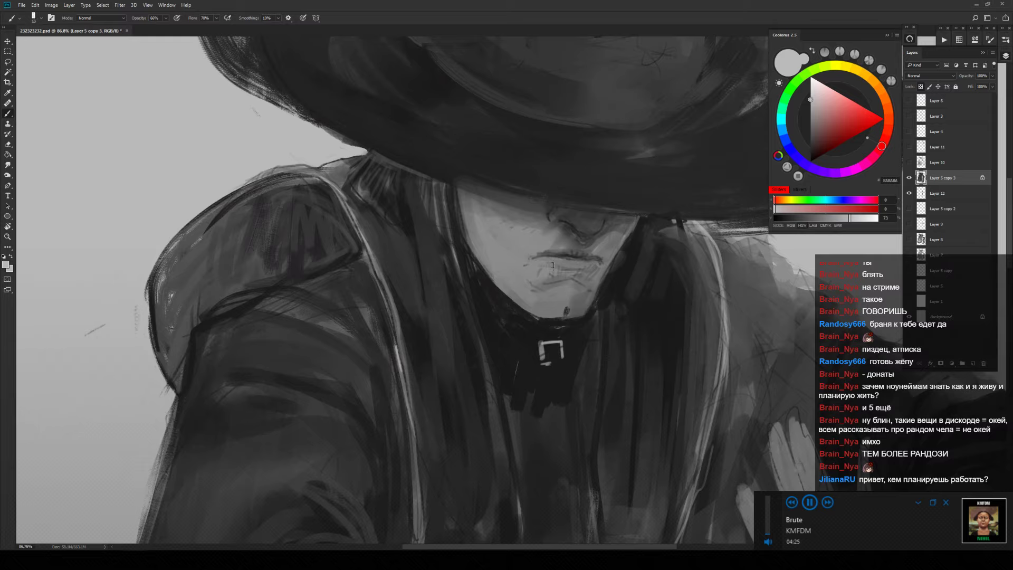
pyautogui.press('[')
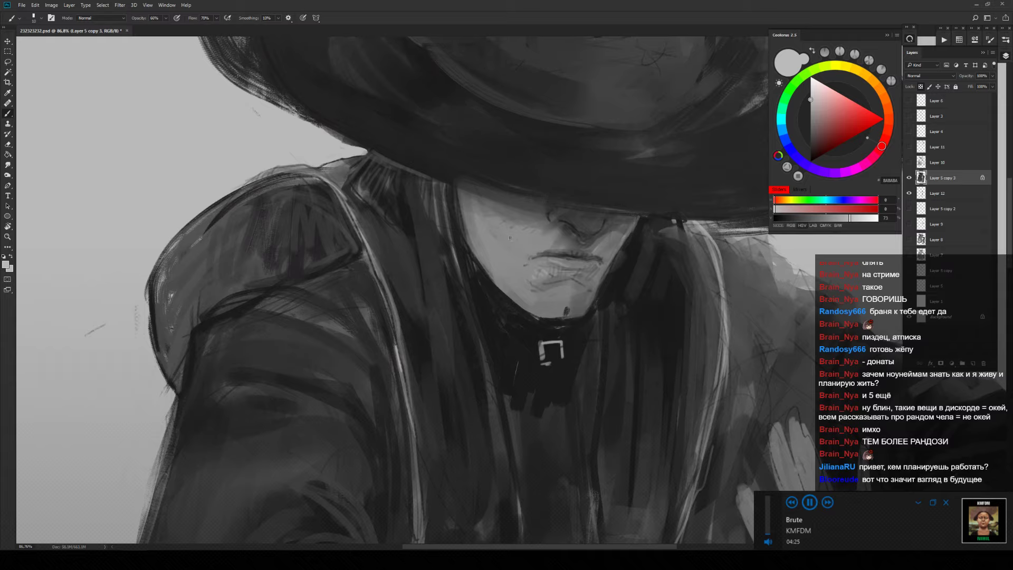
# Clean up the jawline against the dark collar and soften the dark mark on the chin in sampled greys.
pyautogui.keyDown('alt'); pyautogui.click(486, 280); pyautogui.keyUp('alt')
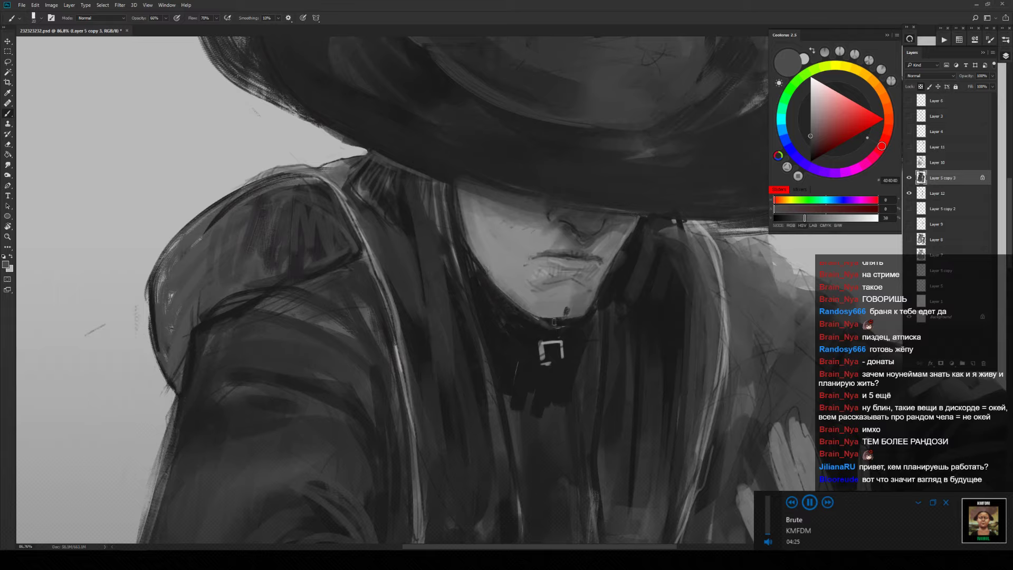
pyautogui.keyDown('alt'); pyautogui.click(494, 285); pyautogui.keyUp('alt')
pyautogui.keyDown('alt'); pyautogui.click(527, 319); pyautogui.keyUp('alt')
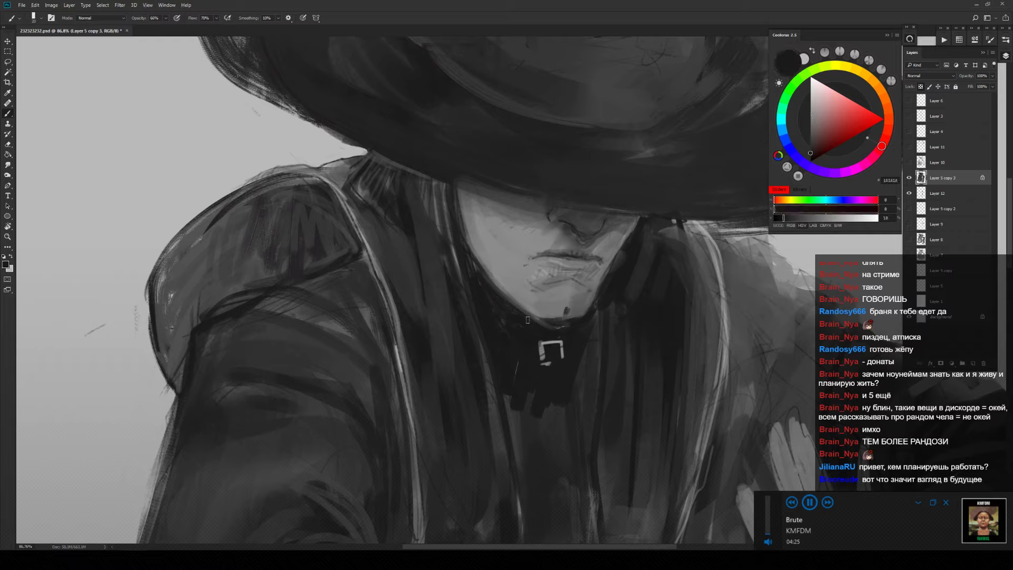
pyautogui.keyDown('alt'); pyautogui.click(573, 327); pyautogui.keyUp('alt')
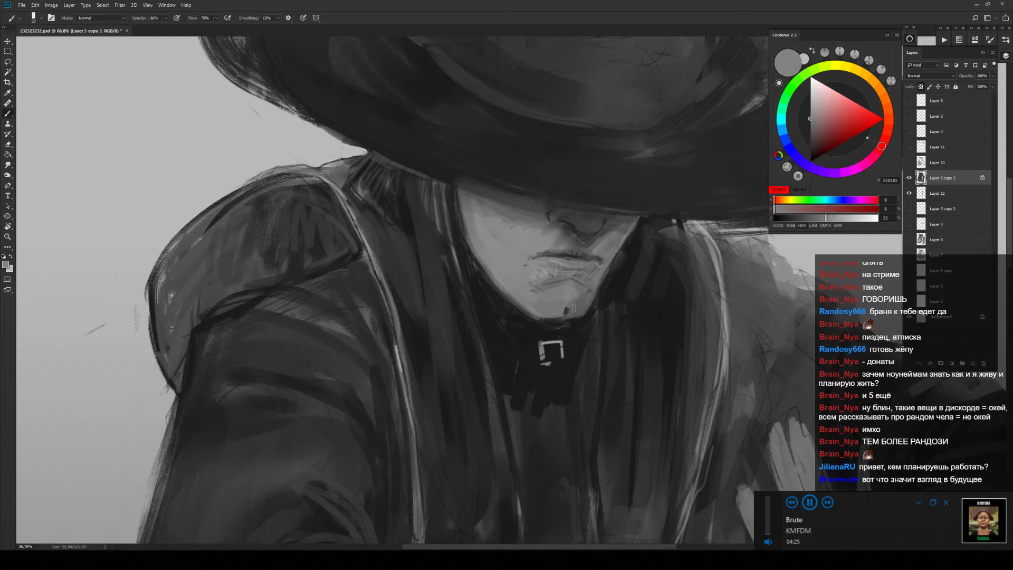
pyautogui.moveTo(576, 308)
pyautogui.mouseDown()
pyautogui.moveTo(584, 297)
pyautogui.moveTo(565, 309)
pyautogui.mouseUp()
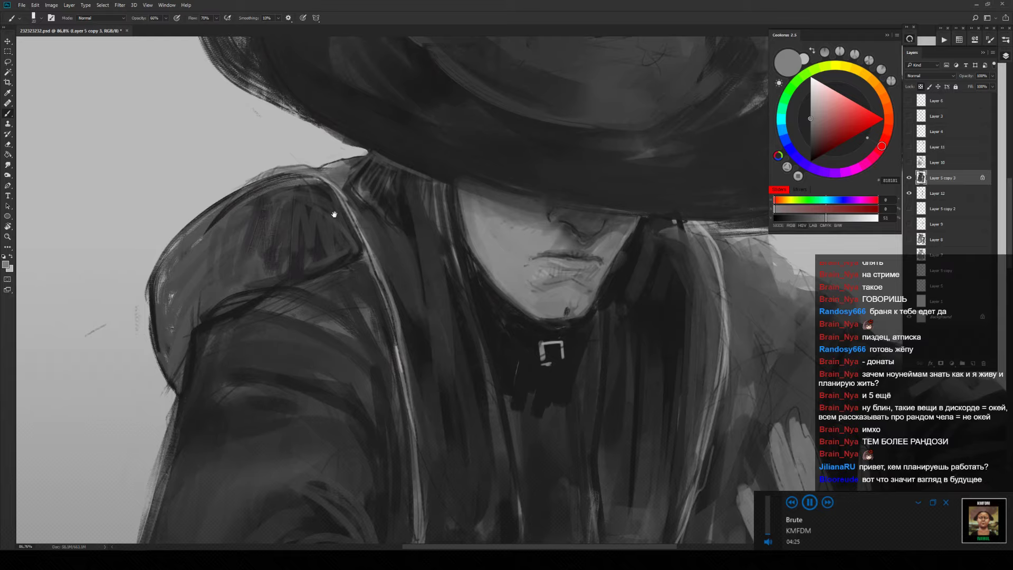
# Shade the rounded shoulder piece and the upper sleeve below it in sampled dark greys at 77% brush opacity.
pyautogui.keyDown('alt'); pyautogui.click(195, 242); pyautogui.keyUp('alt')
pyautogui.moveTo(206, 231); pyautogui.dragTo(268, 193)
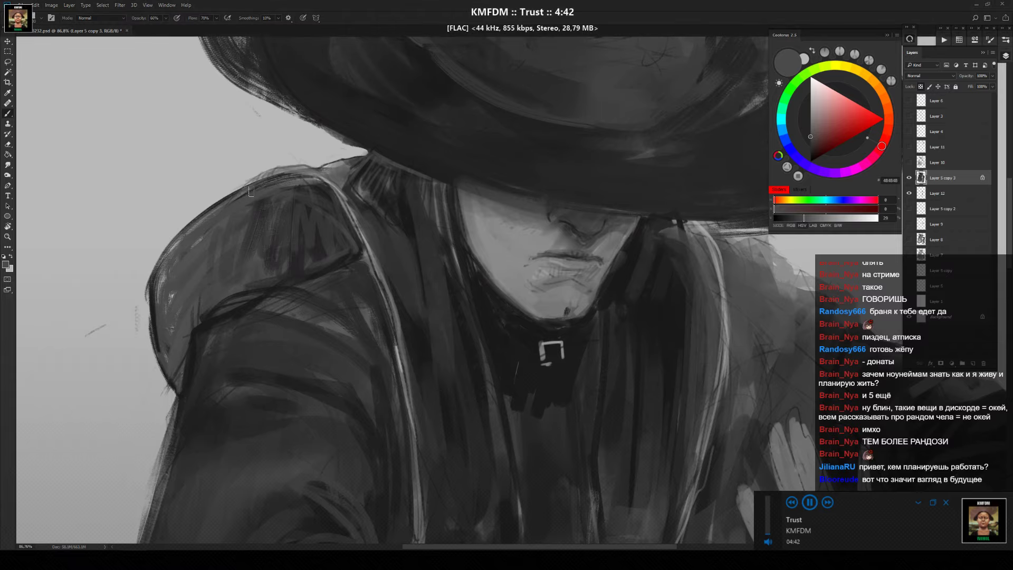
pyautogui.keyDown('alt'); pyautogui.click(206, 253); pyautogui.keyUp('alt')
pyautogui.press(']')
pyautogui.moveTo(192, 222); pyautogui.dragTo(273, 184)
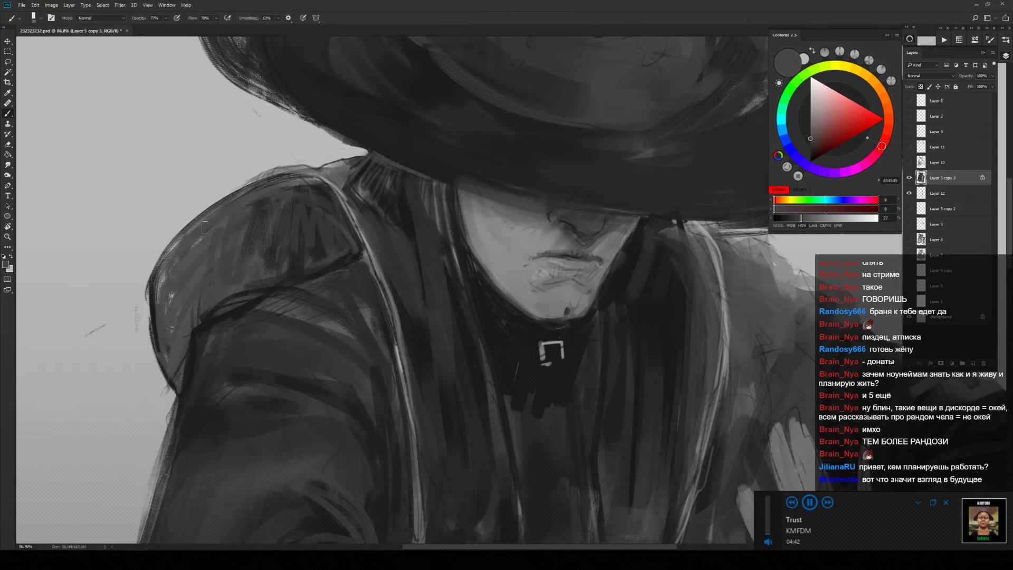
pyautogui.moveTo(168, 254); pyautogui.dragTo(269, 188)
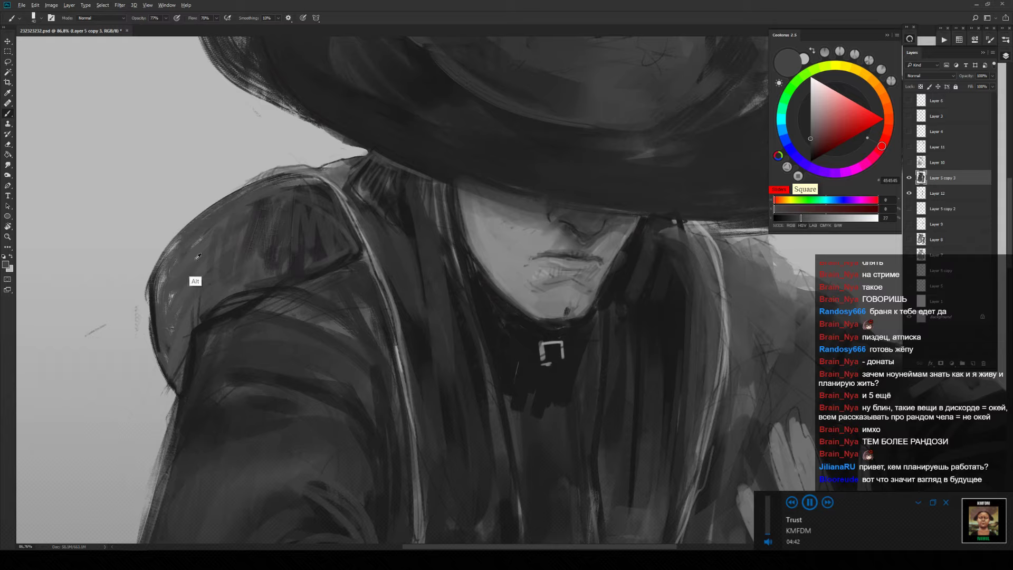
pyautogui.keyDown('alt'); pyautogui.click(216, 281); pyautogui.keyUp('alt')
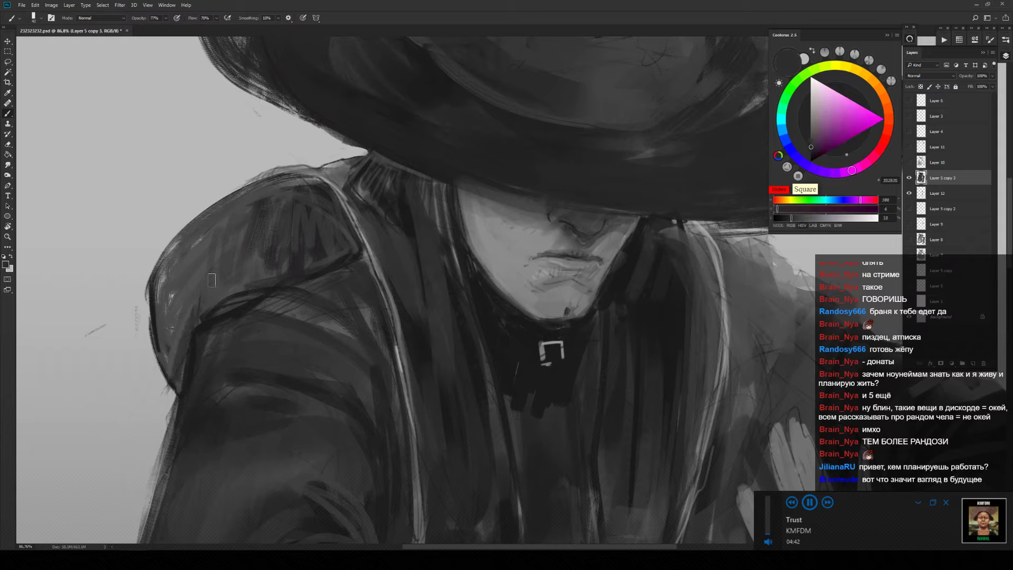
pyautogui.keyDown('alt'); pyautogui.click(185, 340); pyautogui.keyUp('alt')
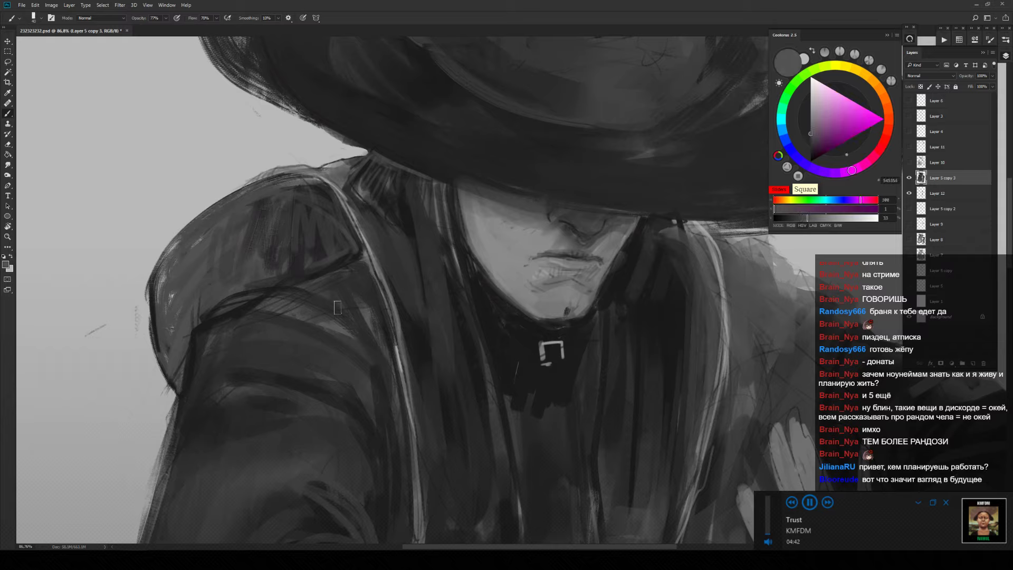
pyautogui.keyDown('alt'); pyautogui.click(340, 328); pyautogui.keyUp('alt')
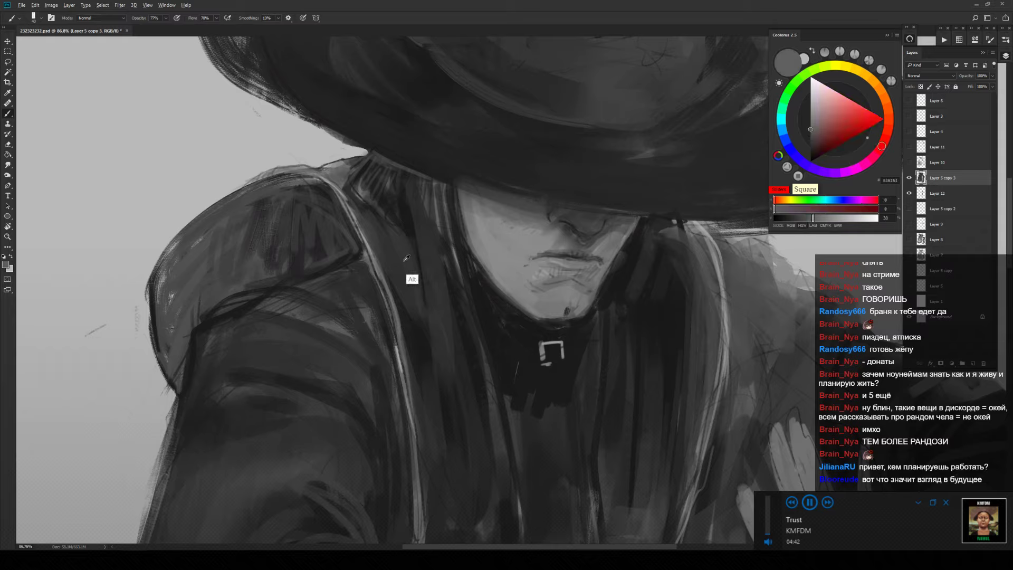
pyautogui.keyDown('alt'); pyautogui.click(336, 345); pyautogui.keyUp('alt')
# Shade the vertical collar folds between the shoulder piece and the face in sampled dark greys.
pyautogui.keyDown('alt'); pyautogui.click(434, 227); pyautogui.keyUp('alt')
pyautogui.moveTo(444, 189); pyautogui.dragTo(465, 322)
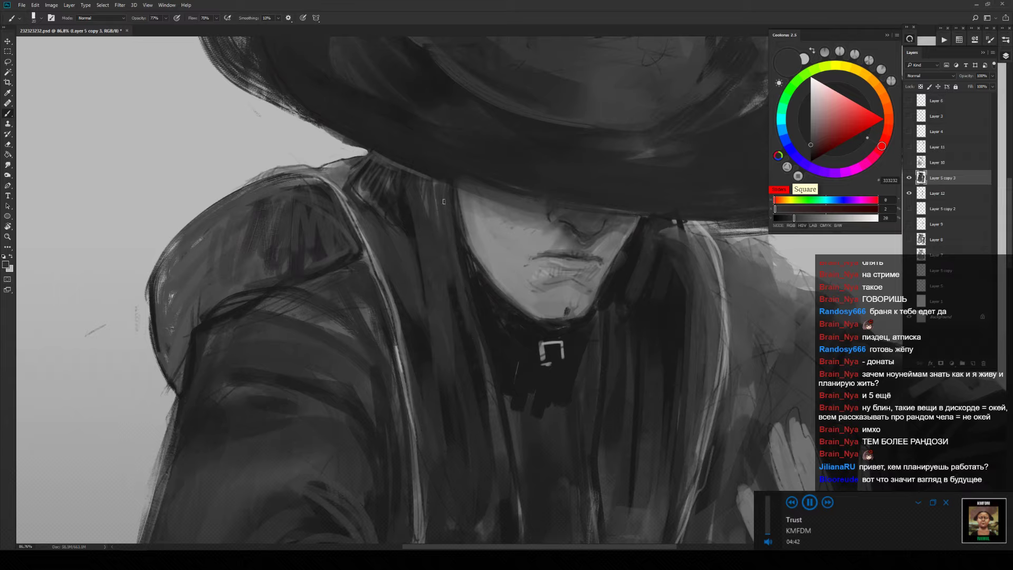
pyautogui.scroll(-3, 486, 221)
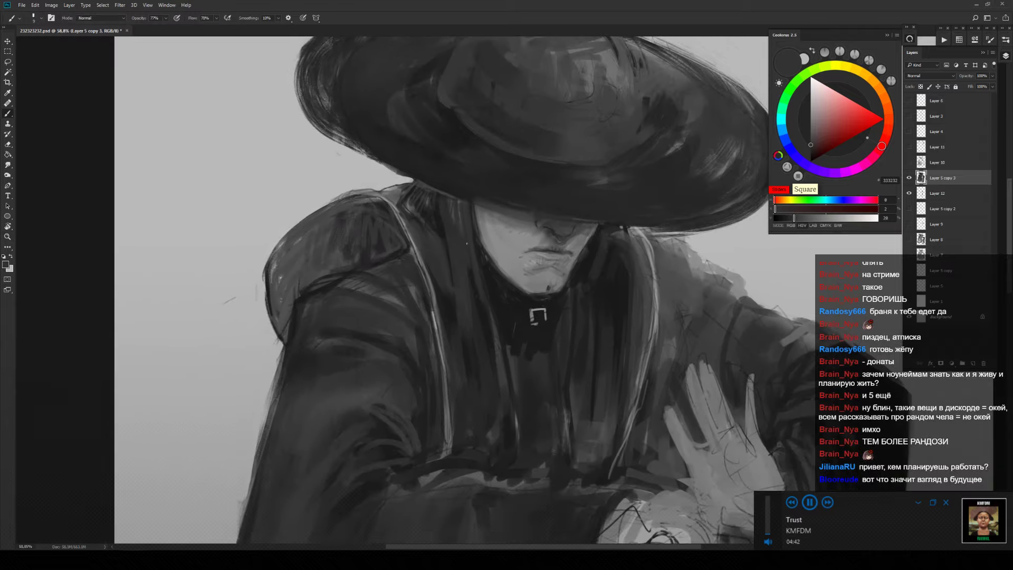
pyautogui.keyDown('alt'); pyautogui.click(451, 226); pyautogui.keyUp('alt')
pyautogui.keyDown('alt'); pyautogui.click(440, 233); pyautogui.keyUp('alt')
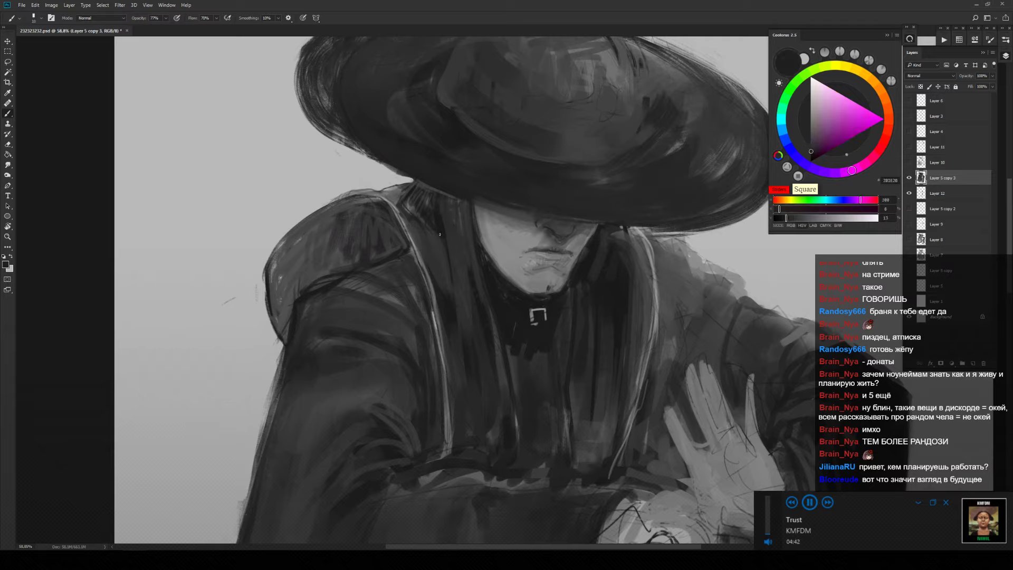
pyautogui.moveTo(438, 235); pyautogui.dragTo(448, 318)
pyautogui.moveTo(429, 228)
pyautogui.mouseDown()
pyautogui.moveTo(446, 290)
pyautogui.moveTo(462, 290)
pyautogui.mouseUp()
pyautogui.keyDown('alt'); pyautogui.click(464, 247); pyautogui.keyUp('alt')
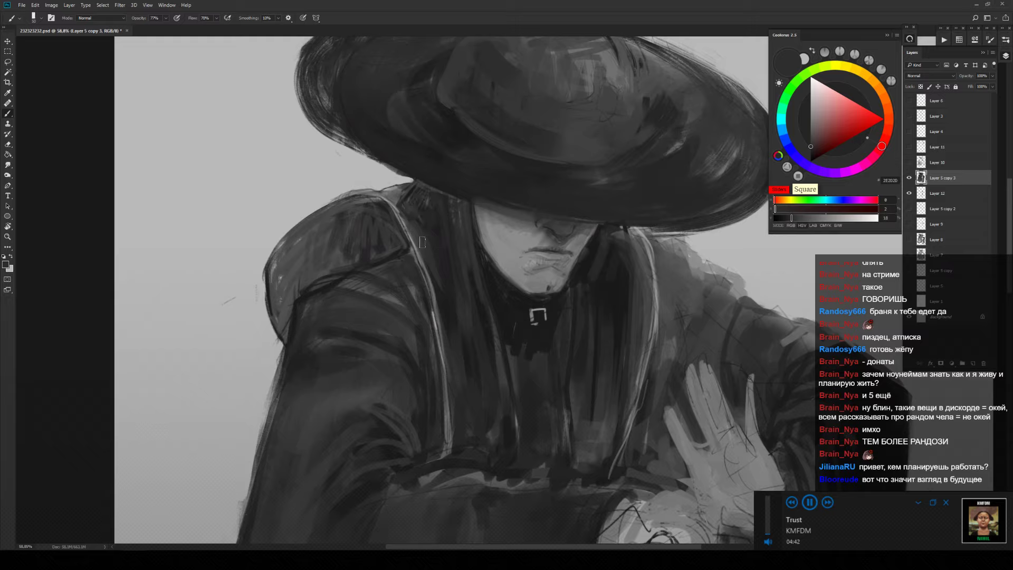
# Touch up the light trim and outline around the rounded shoulder piece, undoing the last stroke at its lower tip.
pyautogui.moveTo(397, 200)
pyautogui.mouseDown()
pyautogui.moveTo(405, 192)
pyautogui.moveTo(386, 188)
pyautogui.moveTo(384, 199)
pyautogui.mouseUp()
pyautogui.press('e')
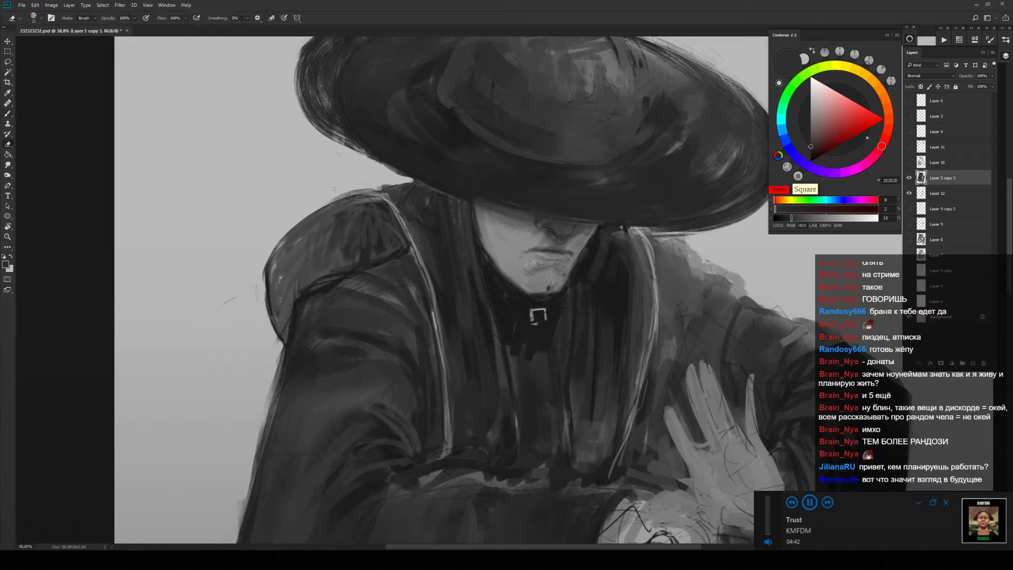
pyautogui.press('b')
pyautogui.keyDown('alt'); pyautogui.click(278, 268); pyautogui.keyUp('alt')
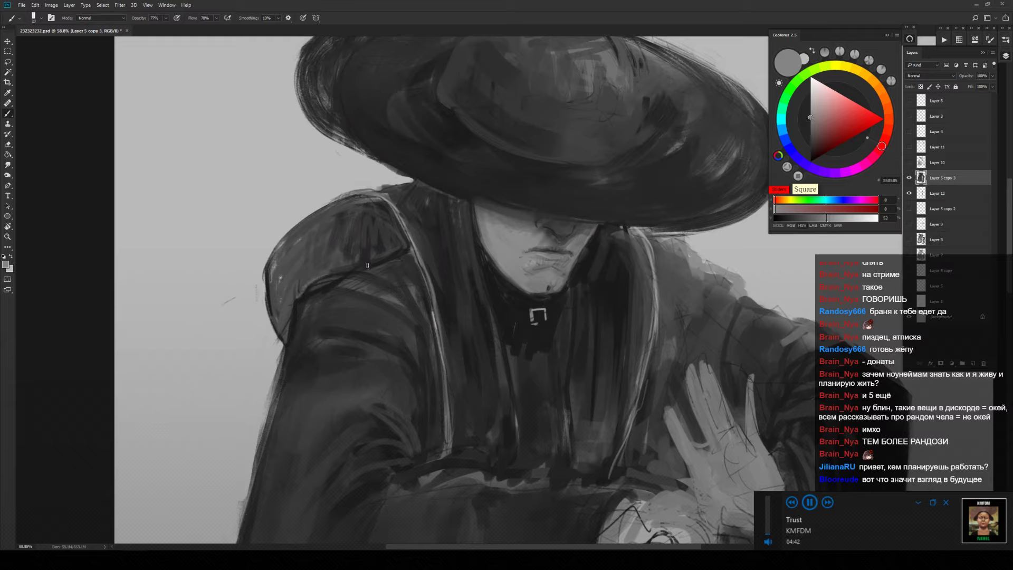
pyautogui.moveTo(290, 305); pyautogui.dragTo(285, 334)
pyautogui.hotkey('ctrl', 'z')
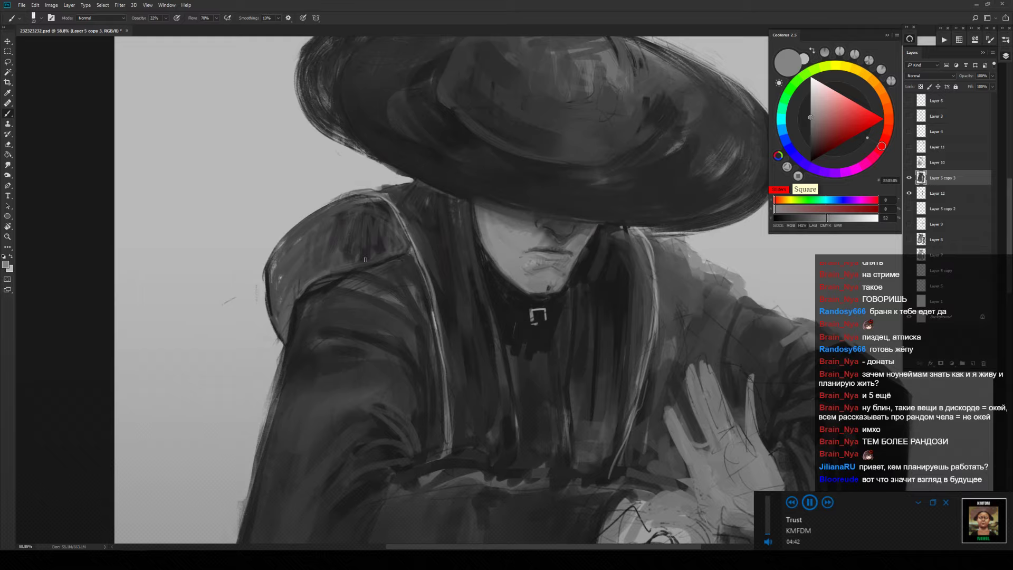
# Smooth the hatching on the rounded shoulder piece with a larger brush in sampled greys at reduced opacity.
pyautogui.keyDown('alt'); pyautogui.click(379, 250); pyautogui.keyUp('alt')
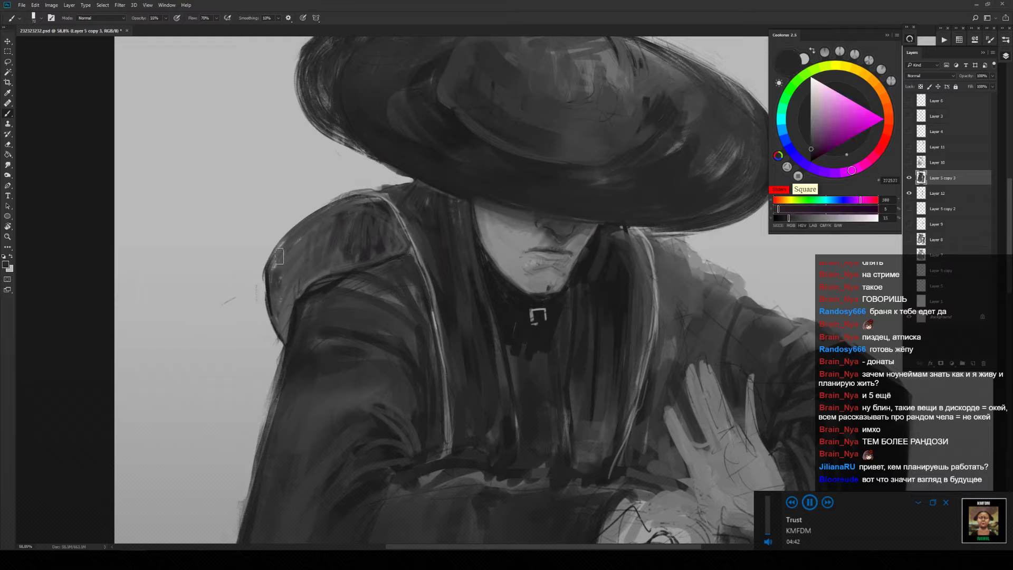
pyautogui.keyDown('alt'); pyautogui.click(294, 259); pyautogui.keyUp('alt')
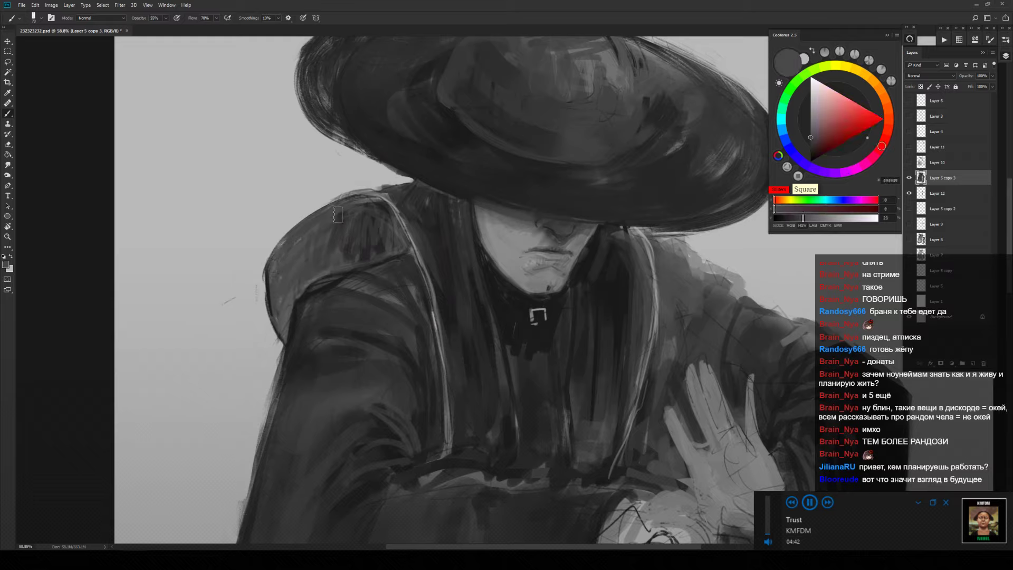
pyautogui.moveTo(329, 232)
pyautogui.mouseDown()
pyautogui.moveTo(369, 232)
pyautogui.moveTo(390, 245)
pyautogui.moveTo(371, 211)
pyautogui.moveTo(374, 227)
pyautogui.moveTo(343, 230)
pyautogui.moveTo(312, 270)
pyautogui.moveTo(260, 282)
pyautogui.mouseUp()
pyautogui.keyDown('alt'); pyautogui.click(379, 215); pyautogui.keyUp('alt')
pyautogui.hotkey('ctrl', 'z')
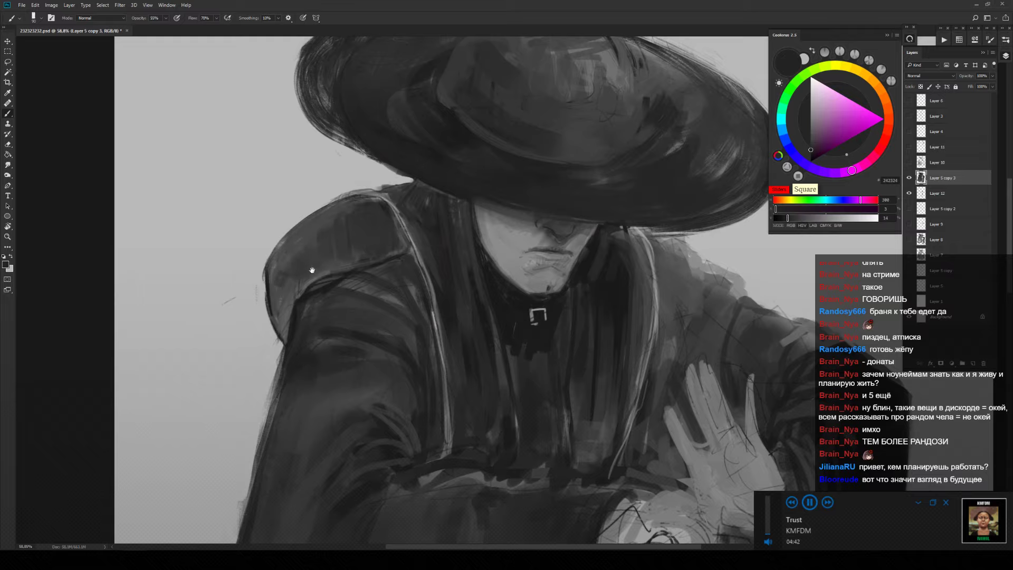
# Blend the garment folds on the chest above the folded arm in a sampled dark grey.
pyautogui.moveTo(307, 326); pyautogui.dragTo(345, 210)
pyautogui.moveTo(607, 280); pyautogui.dragTo(582, 220)
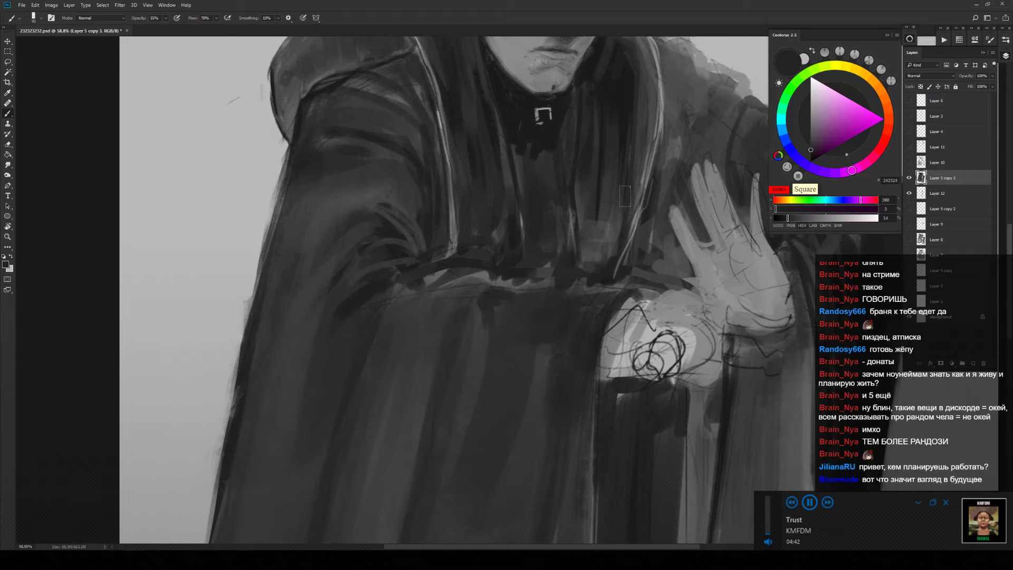
pyautogui.keyDown('alt'); pyautogui.click(610, 188); pyautogui.keyUp('alt')
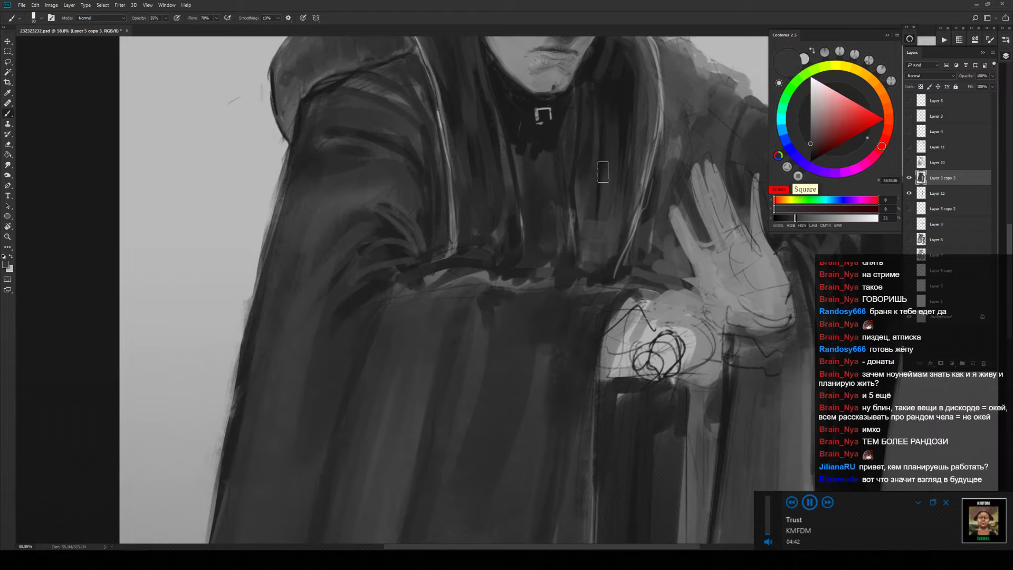
pyautogui.moveTo(579, 218); pyautogui.dragTo(582, 265)
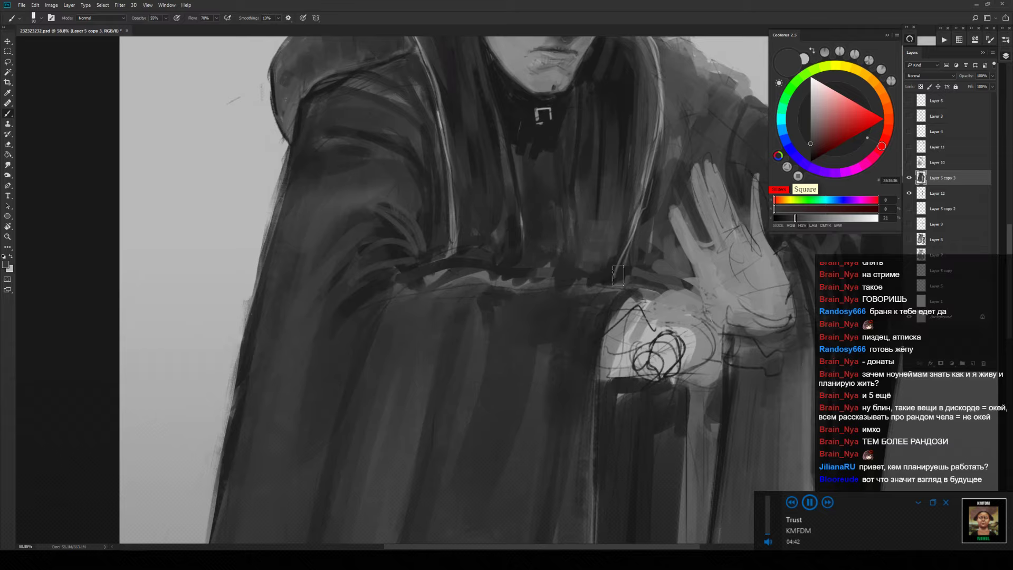
pyautogui.keyDown('alt'); pyautogui.click(607, 298); pyautogui.keyUp('alt')
pyautogui.moveTo(649, 218); pyautogui.dragTo(585, 322)
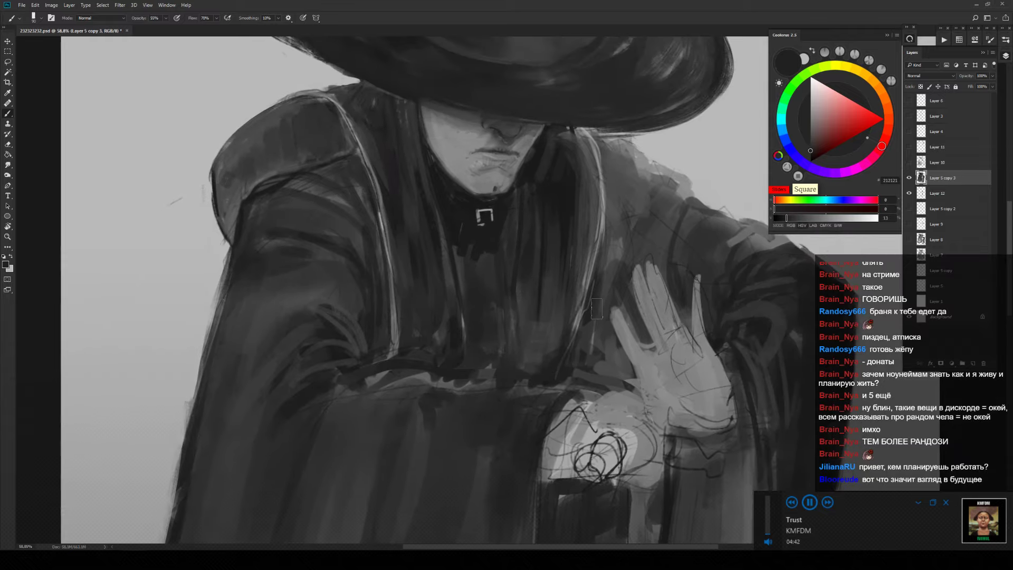
# Darken the central strip below the collar buckle at 80% brush opacity, refining its edges with a smaller brush.
pyautogui.keyDown('alt'); pyautogui.click(485, 240); pyautogui.keyUp('alt')
pyautogui.press('8')
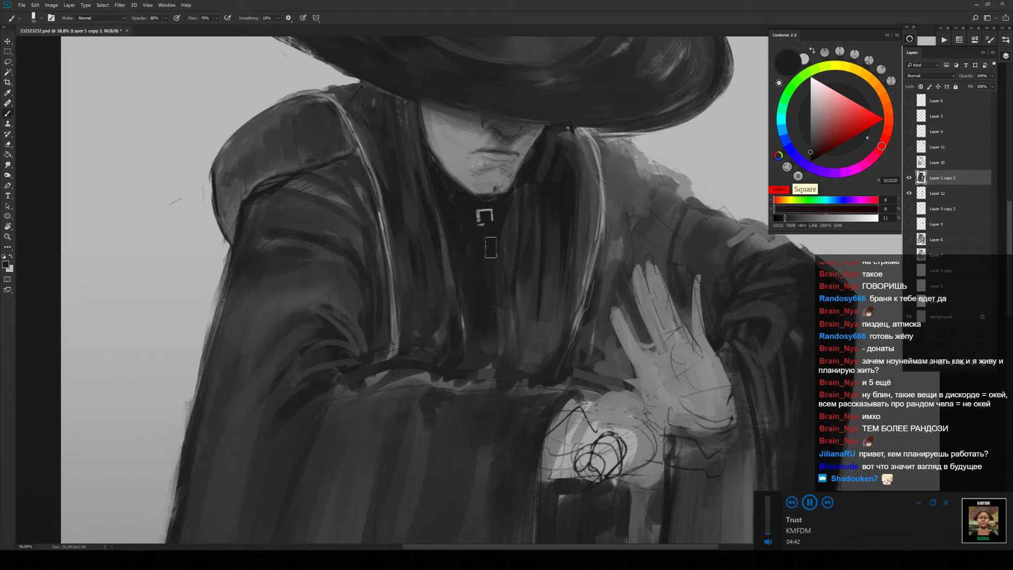
pyautogui.press('[')
pyautogui.press('[')
pyautogui.press('[')
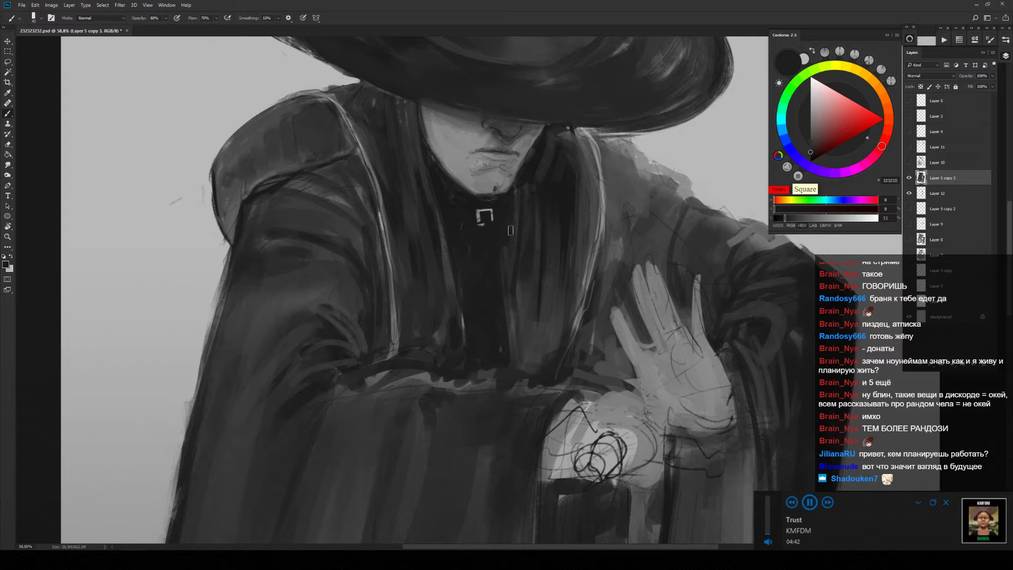
pyautogui.press('z')
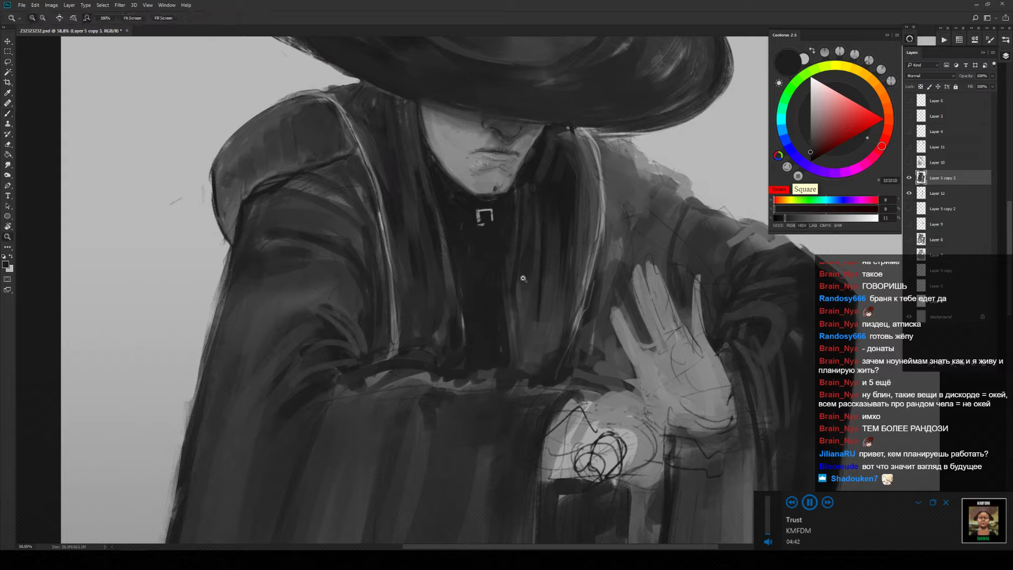
# Soften the dark collar along the jawline in a sampled grey with a larger brush at 33% opacity.
pyautogui.click(443, 167)
pyautogui.press('b')
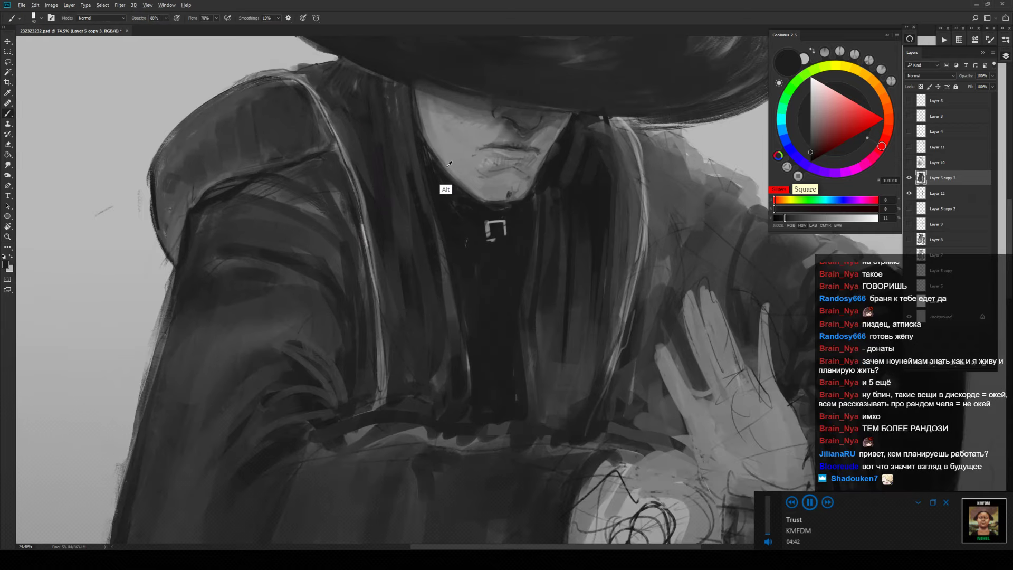
pyautogui.keyDown('alt'); pyautogui.click(449, 174); pyautogui.keyUp('alt')
pyautogui.press('3')
pyautogui.press('3')
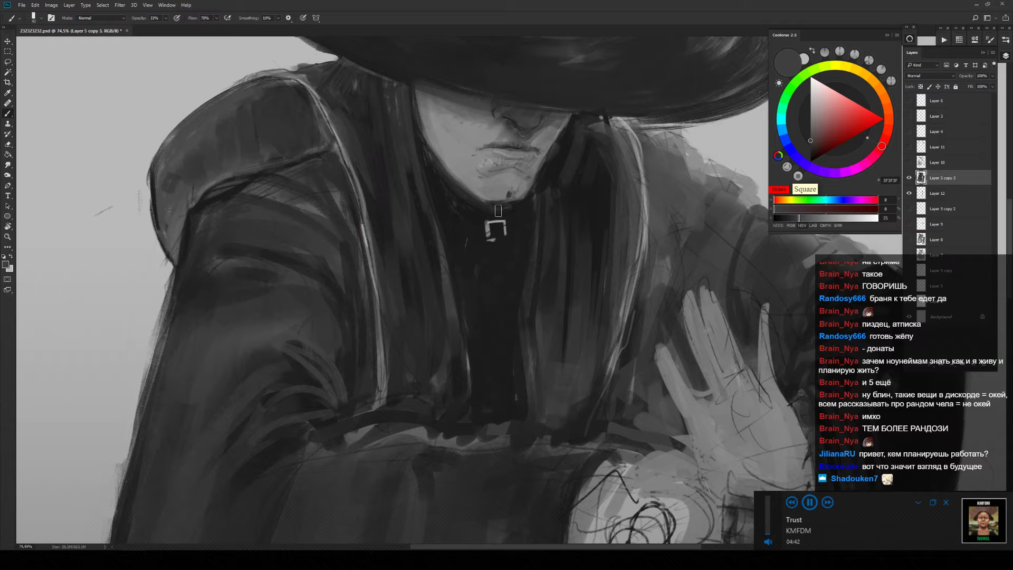
pyautogui.press(']')
pyautogui.press(']')
pyautogui.moveTo(444, 164); pyautogui.dragTo(458, 174)
# Shade the long sleeve behind the raised hand and blend the cloak folds with a larger brush in dark greys.
pyautogui.press('z')
pyautogui.moveTo(526, 228); pyautogui.dragTo(542, 185)
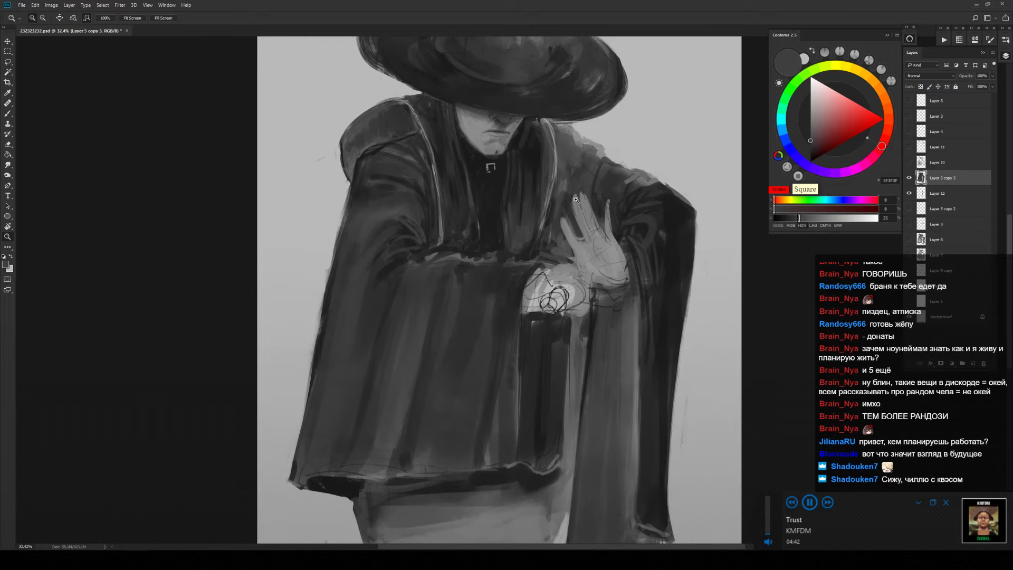
pyautogui.moveTo(695, 232)
pyautogui.mouseDown()
pyautogui.moveTo(671, 239)
pyautogui.moveTo(659, 211)
pyautogui.mouseUp()
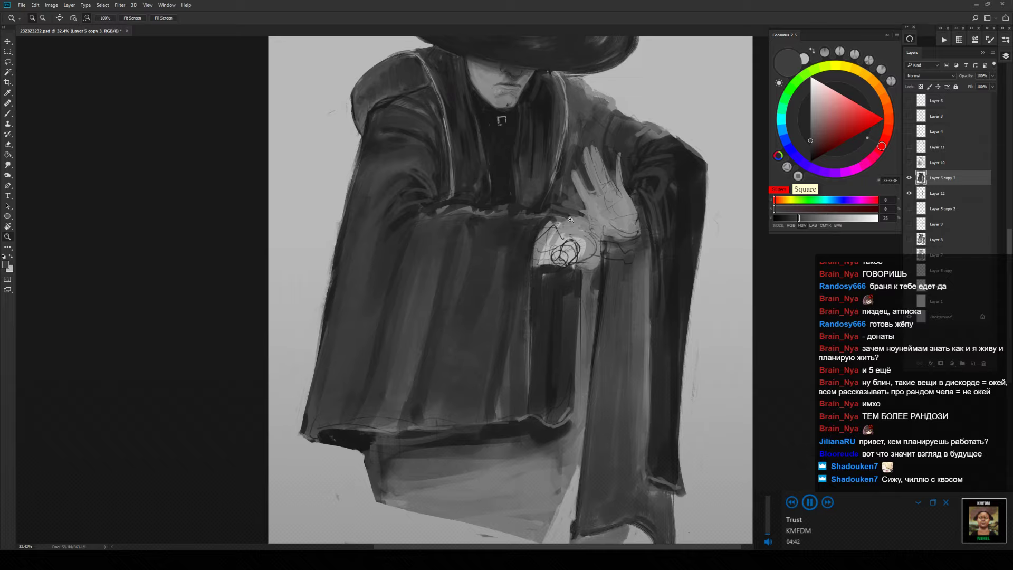
pyautogui.press('b')
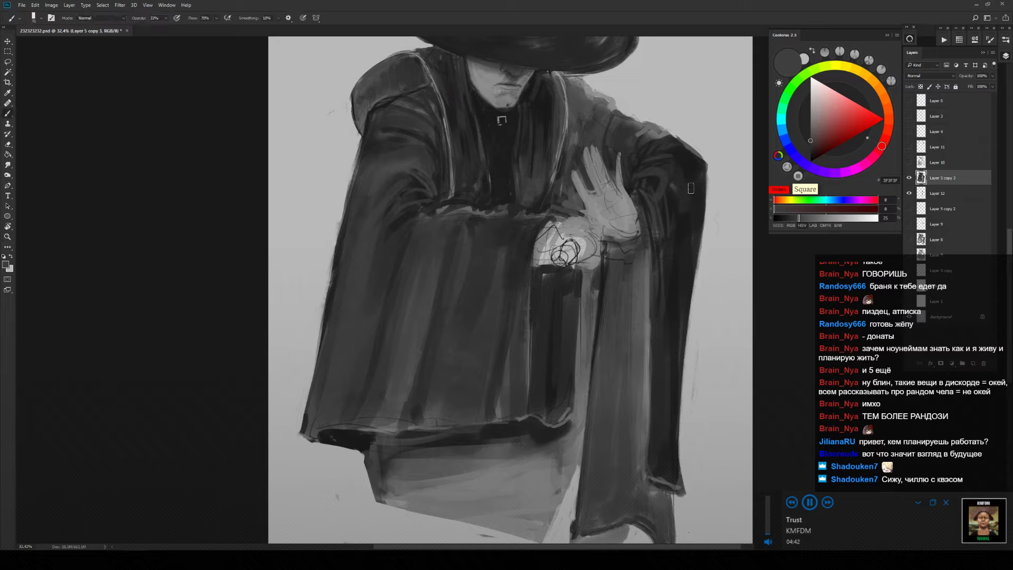
pyautogui.moveTo(682, 215); pyautogui.dragTo(677, 258)
pyautogui.press(']')
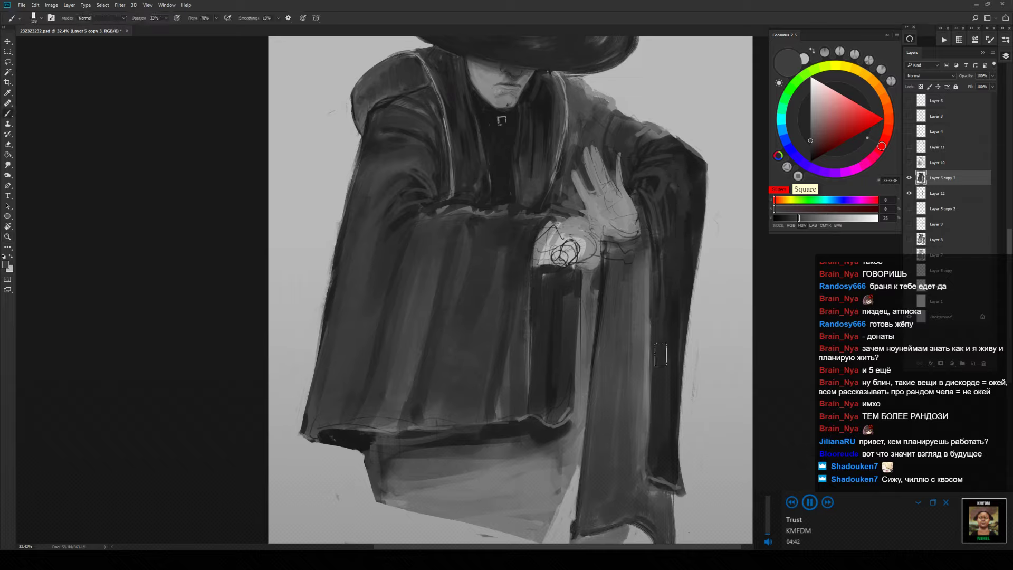
pyautogui.keyDown('alt'); pyautogui.click(695, 173); pyautogui.keyUp('alt')
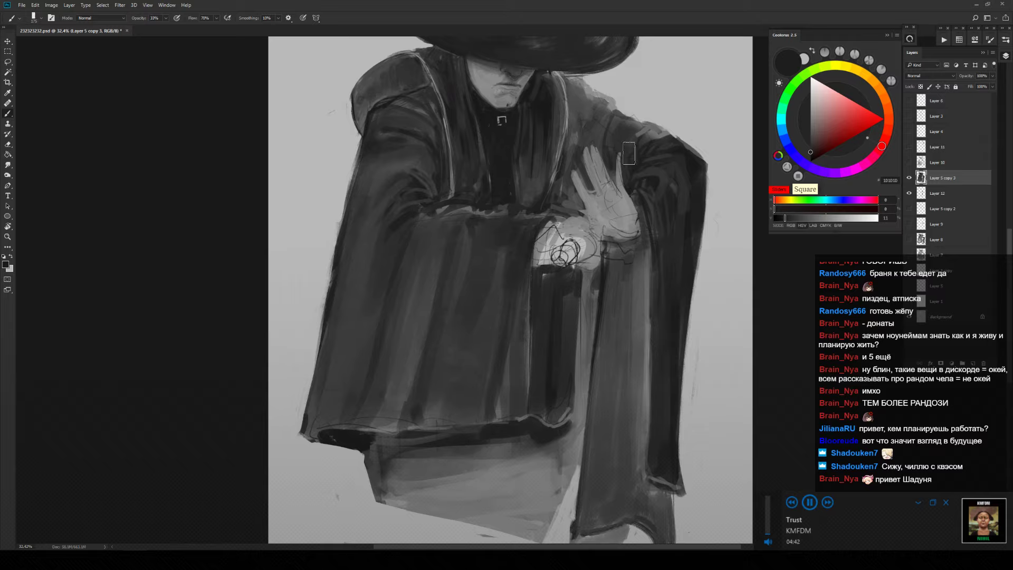
# Clean up the lower outer corner of the front cloak panel by filling the hem's underside in sampled near-black.
pyautogui.press('e')
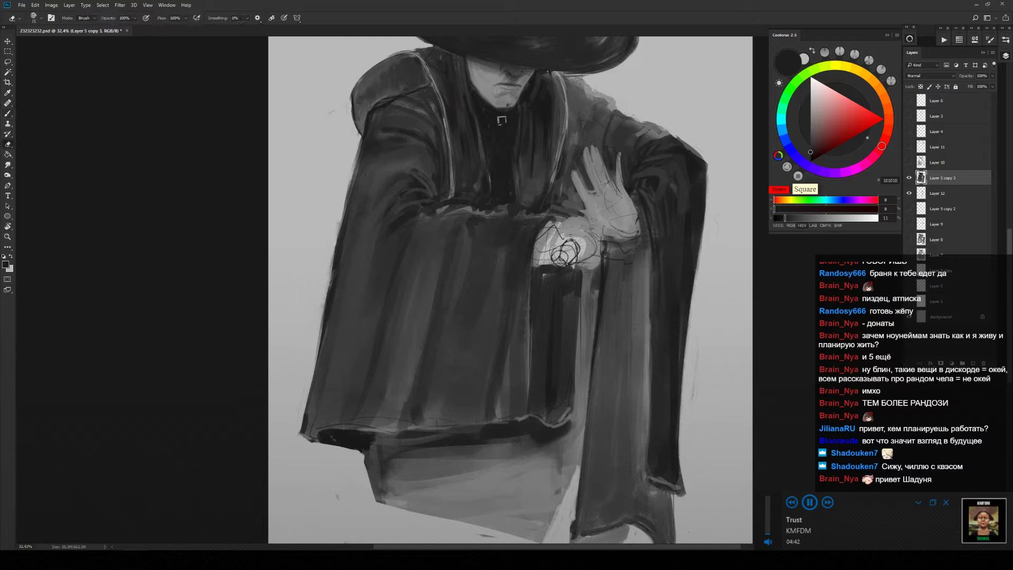
pyautogui.moveTo(316, 445); pyautogui.dragTo(331, 440)
pyautogui.hotkey('ctrl', 'z')
pyautogui.press('b')
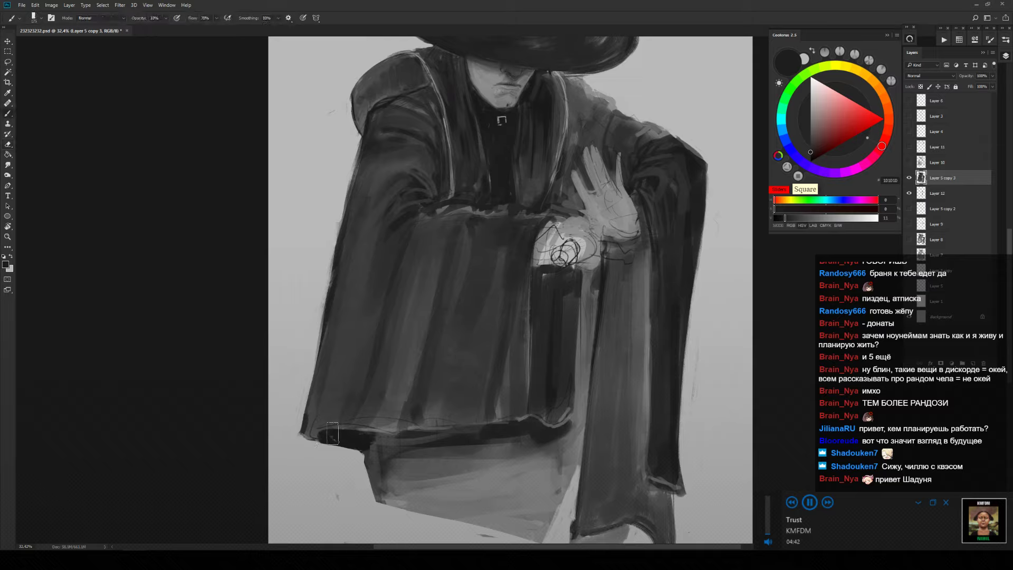
pyautogui.keyDown('alt'); pyautogui.click(322, 436); pyautogui.keyUp('alt')
pyautogui.moveTo(322, 436)
pyautogui.mouseDown()
pyautogui.moveTo(332, 443)
pyautogui.moveTo(305, 437)
pyautogui.moveTo(326, 445)
pyautogui.mouseUp()
pyautogui.press('e')
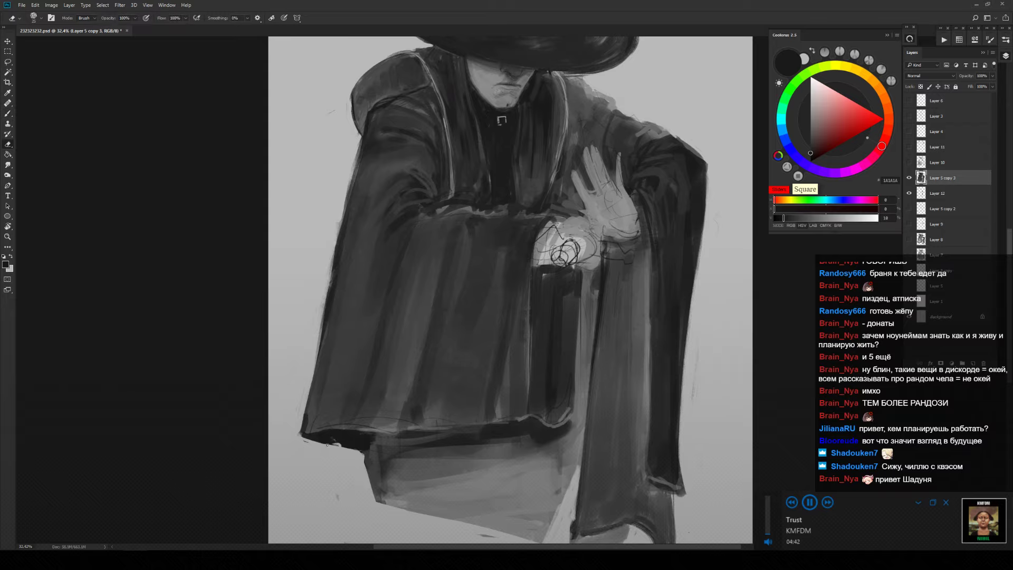
# Darken the front cloak panel's upper edge beside the lower hand in a sampled dark grey with a smaller brush.
pyautogui.press('z')
pyautogui.moveTo(386, 437)
pyautogui.mouseDown()
pyautogui.moveTo(332, 443)
pyautogui.moveTo(373, 447)
pyautogui.mouseUp()
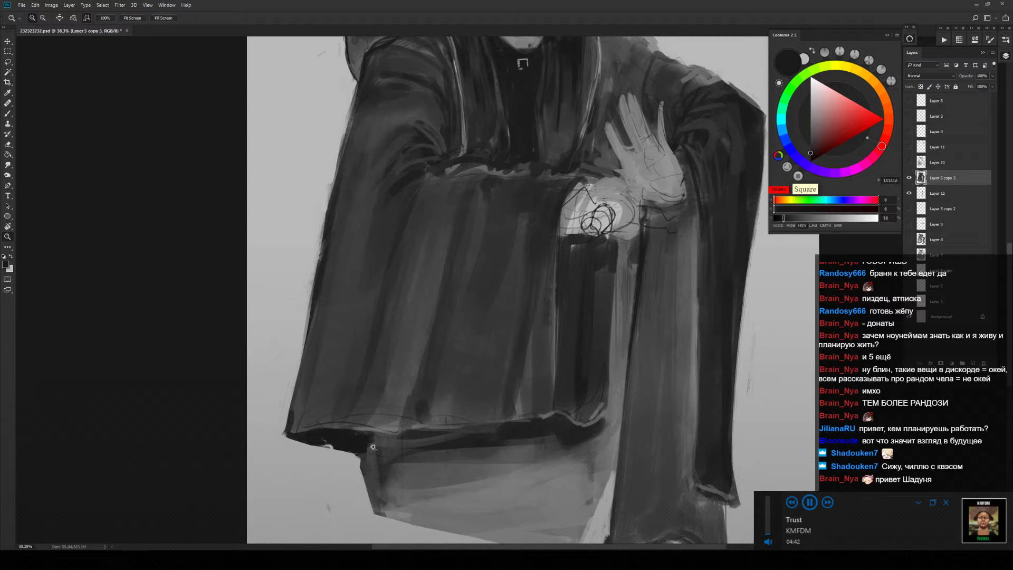
pyautogui.click(529, 228)
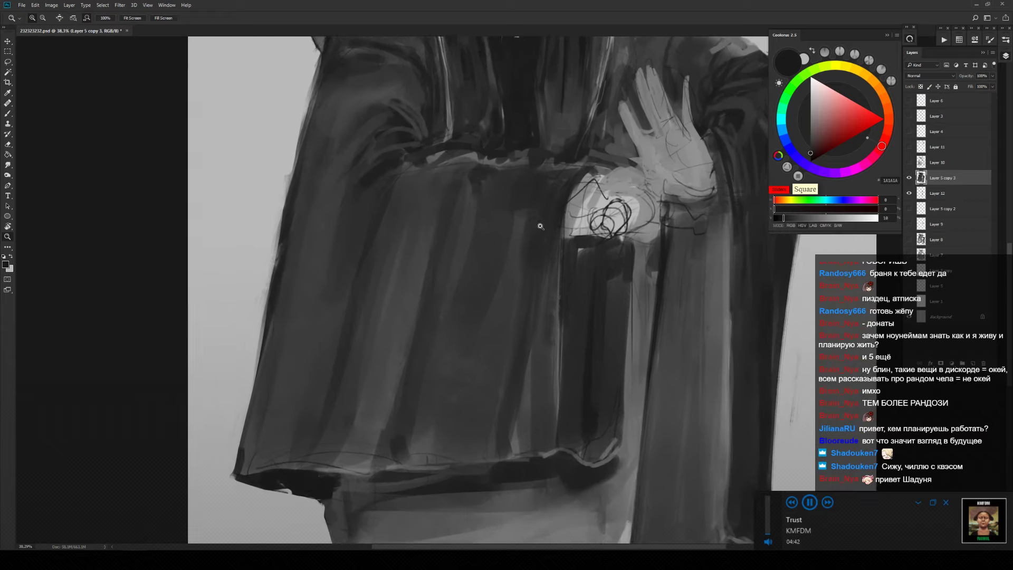
pyautogui.press('b')
pyautogui.keyDown('alt'); pyautogui.click(542, 220); pyautogui.keyUp('alt')
pyautogui.moveTo(564, 164)
pyautogui.mouseDown()
pyautogui.moveTo(584, 166)
pyautogui.moveTo(538, 161)
pyautogui.moveTo(588, 160)
pyautogui.mouseUp()
pyautogui.press('[')
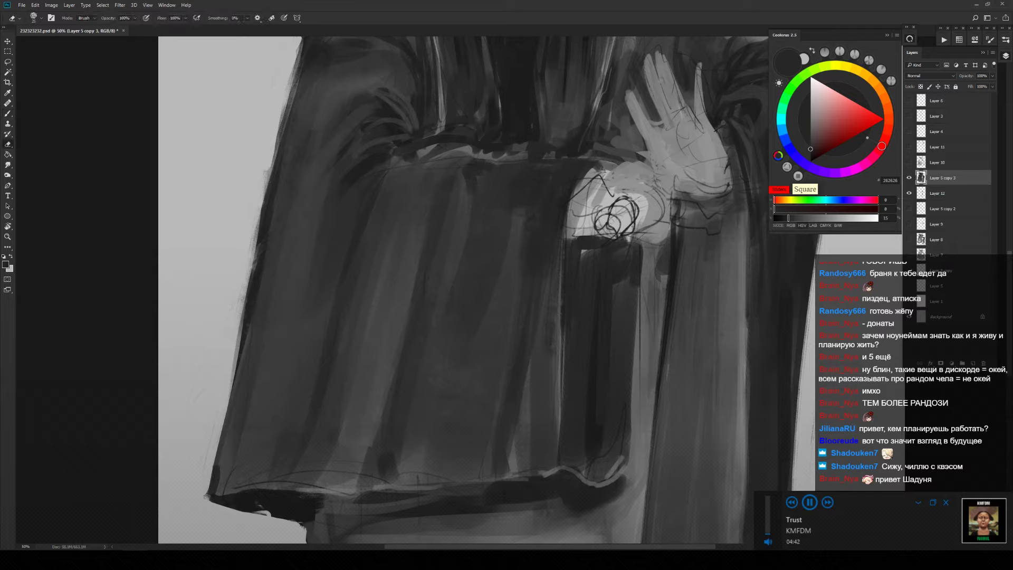
pyautogui.keyDown('alt'); pyautogui.click(486, 165); pyautogui.keyUp('alt')
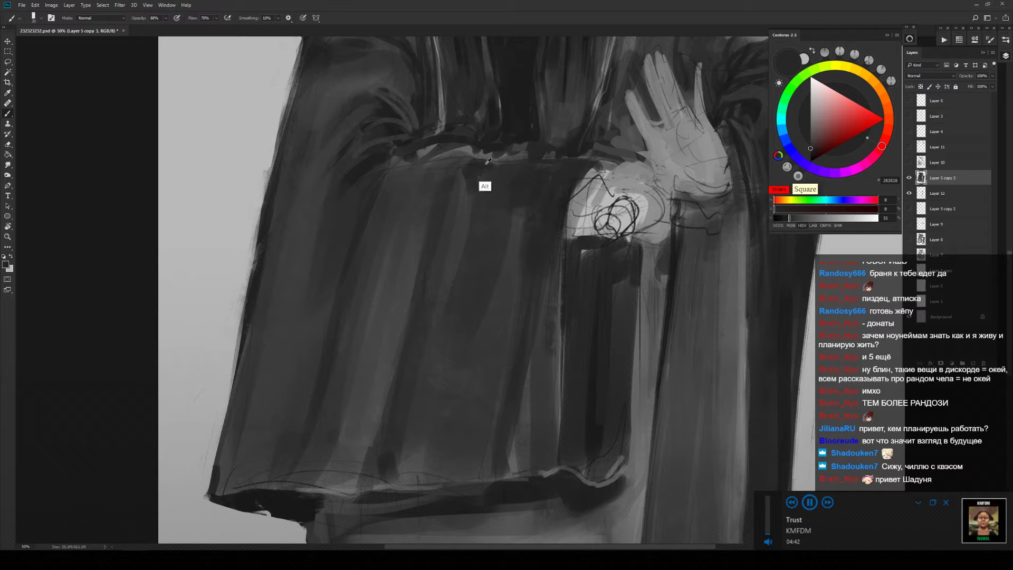
pyautogui.press('[')
# Paint lighter grey creases on the bent sleeve's elbow and a small fold below the cloak panel's upper edge.
pyautogui.moveTo(465, 121); pyautogui.dragTo(439, 237)
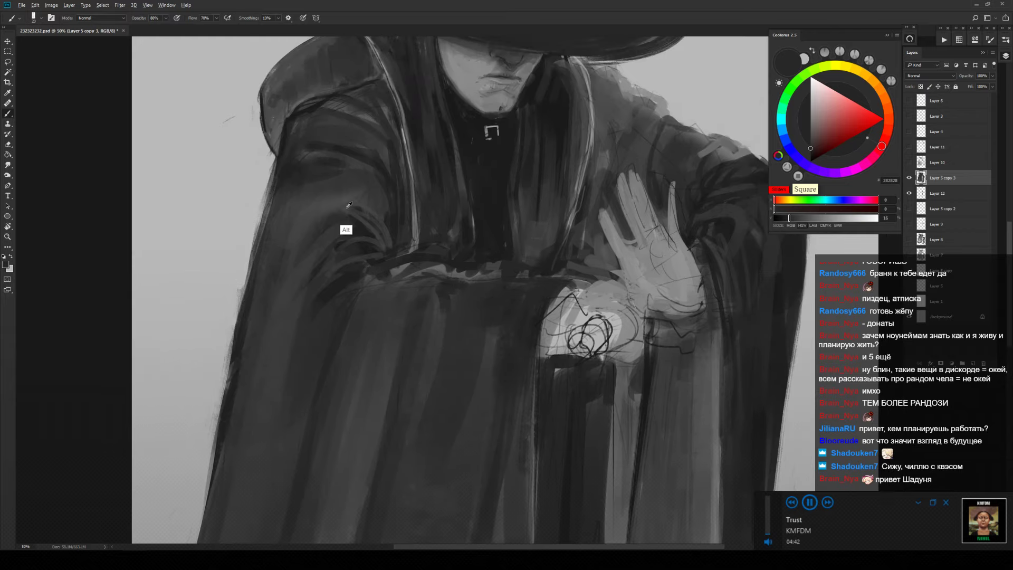
pyautogui.keyDown('alt'); pyautogui.click(349, 220); pyautogui.keyUp('alt')
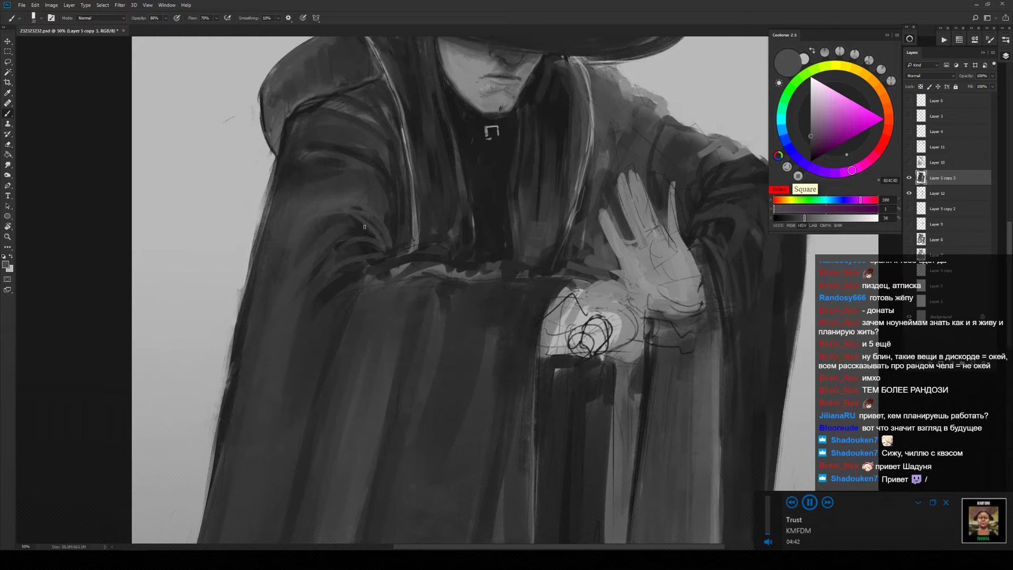
pyautogui.moveTo(369, 250); pyautogui.dragTo(367, 255)
pyautogui.press('z')
pyautogui.moveTo(566, 298); pyautogui.dragTo(545, 299)
pyautogui.moveTo(458, 283)
pyautogui.mouseDown()
pyautogui.moveTo(442, 312)
pyautogui.moveTo(454, 307)
pyautogui.mouseUp()
# Paint a long light grey fold down the front cloak panel to the hem with a much larger brush.
pyautogui.press('z')
pyautogui.scroll(-1, 471, 313)
pyautogui.moveTo(492, 351); pyautogui.dragTo(481, 235)
pyautogui.press('b')
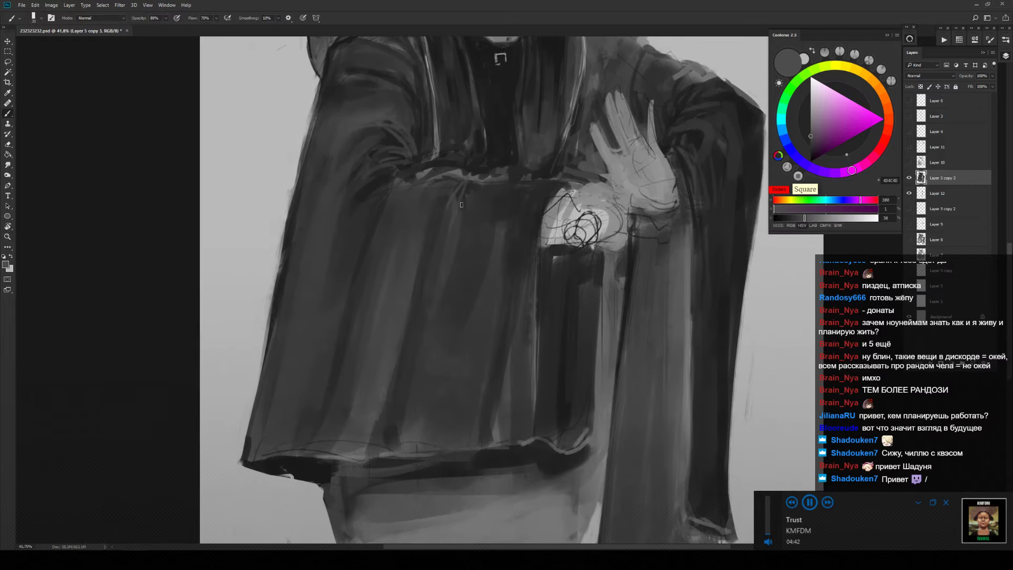
pyautogui.press(']')
pyautogui.press(']')
pyautogui.press(']')
pyautogui.press(']')
pyautogui.press(']')
pyautogui.moveTo(452, 192); pyautogui.dragTo(374, 470)
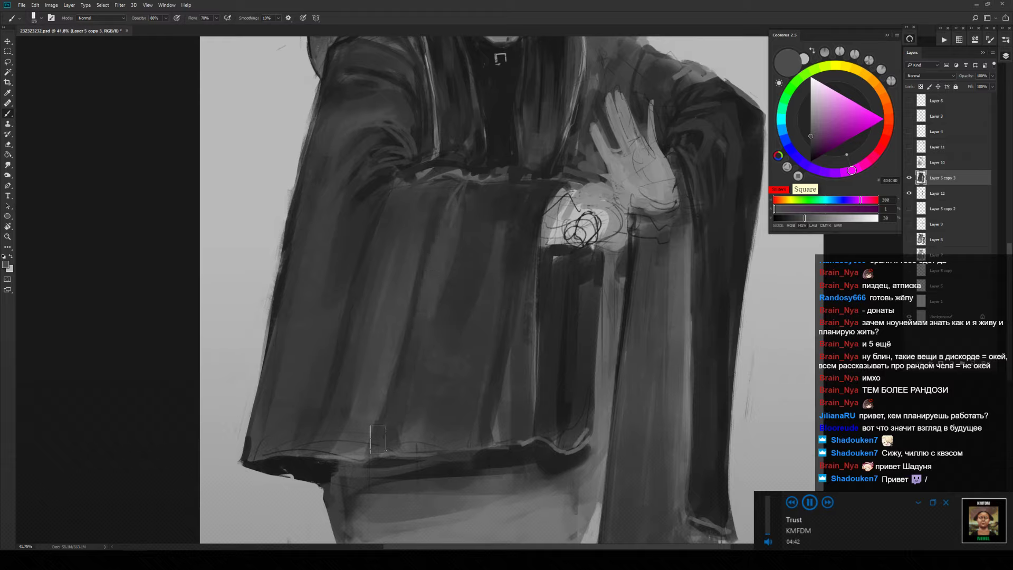
# Undo the last fold stroke and repaint the light grey fold down the front cloak panel with a larger brush.
pyautogui.hotkey('ctrl', 'z')
pyautogui.press(']')
pyautogui.press(']')
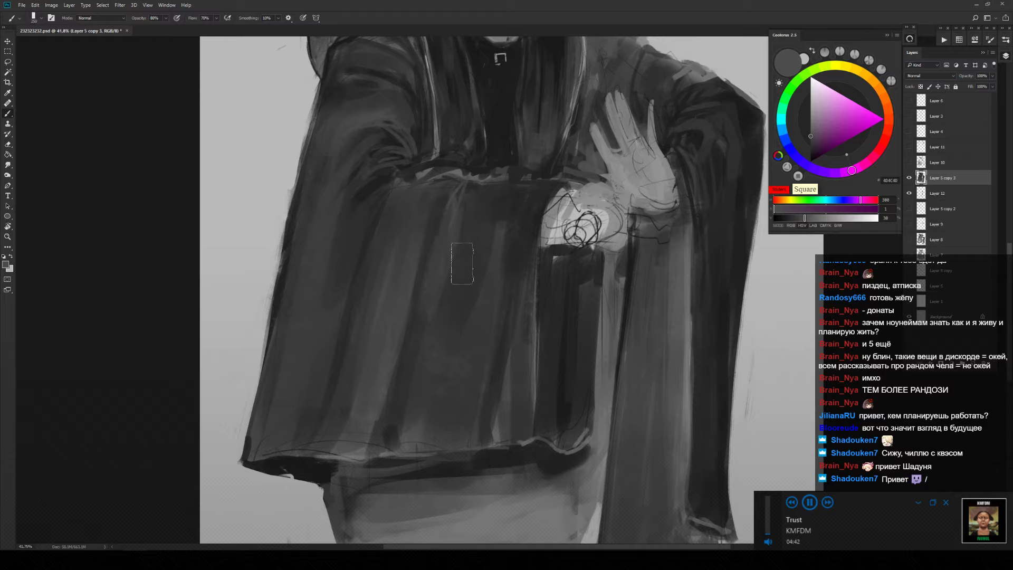
pyautogui.moveTo(466, 189); pyautogui.dragTo(393, 456)
pyautogui.press(']')
pyautogui.press(']')
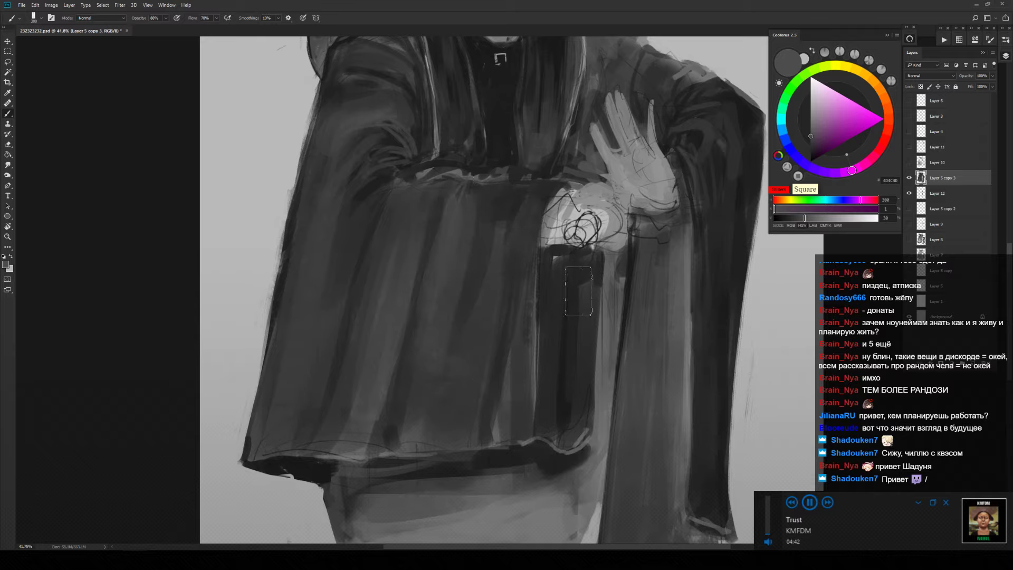
# Cover the dark strip beneath the lower hand with a sampled mid grey down to the hem, undoing the excess stroke below.
pyautogui.press('z')
pyautogui.moveTo(649, 348); pyautogui.dragTo(631, 374)
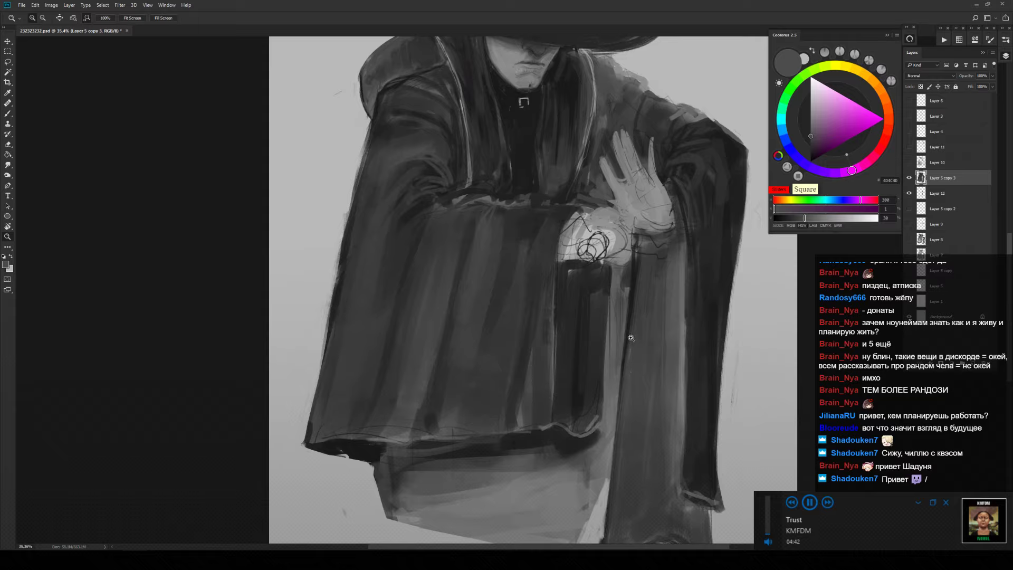
pyautogui.moveTo(634, 368); pyautogui.dragTo(624, 314)
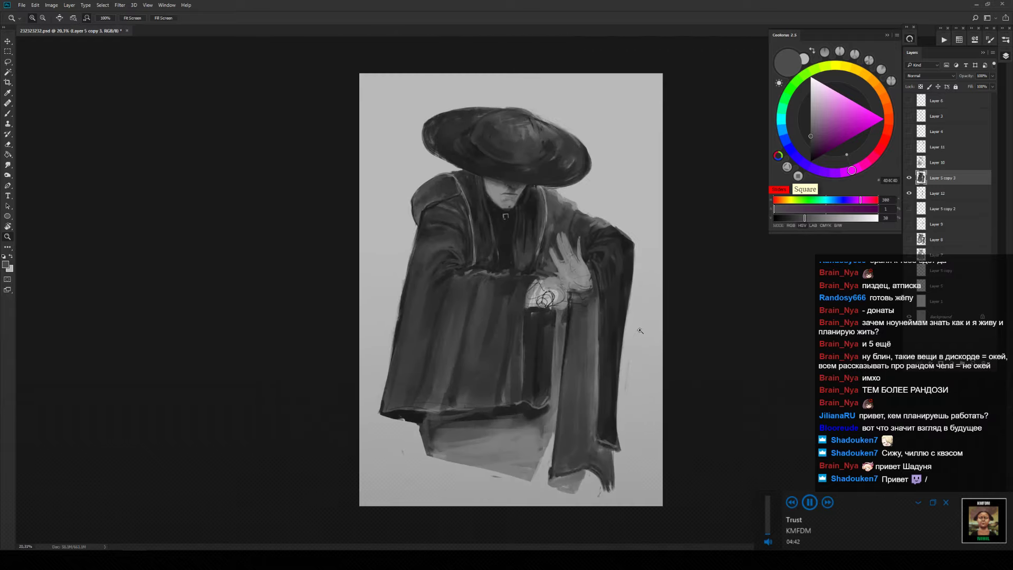
pyautogui.press('b')
pyautogui.keyDown('alt'); pyautogui.click(558, 339); pyautogui.keyUp('alt')
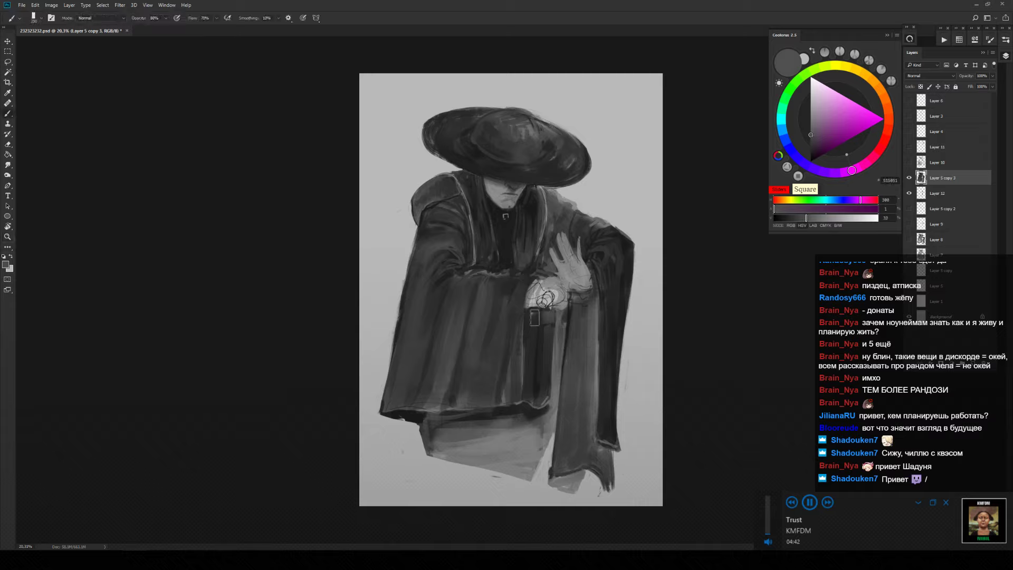
pyautogui.moveTo(527, 317)
pyautogui.mouseDown()
pyautogui.moveTo(530, 384)
pyautogui.moveTo(558, 304)
pyautogui.moveTo(540, 438)
pyautogui.moveTo(494, 323)
pyautogui.moveTo(520, 324)
pyautogui.moveTo(546, 370)
pyautogui.moveTo(548, 416)
pyautogui.moveTo(531, 440)
pyautogui.moveTo(529, 422)
pyautogui.moveTo(527, 465)
pyautogui.mouseUp()
pyautogui.press(']')
pyautogui.press(']')
pyautogui.press(']')
pyautogui.press(']')
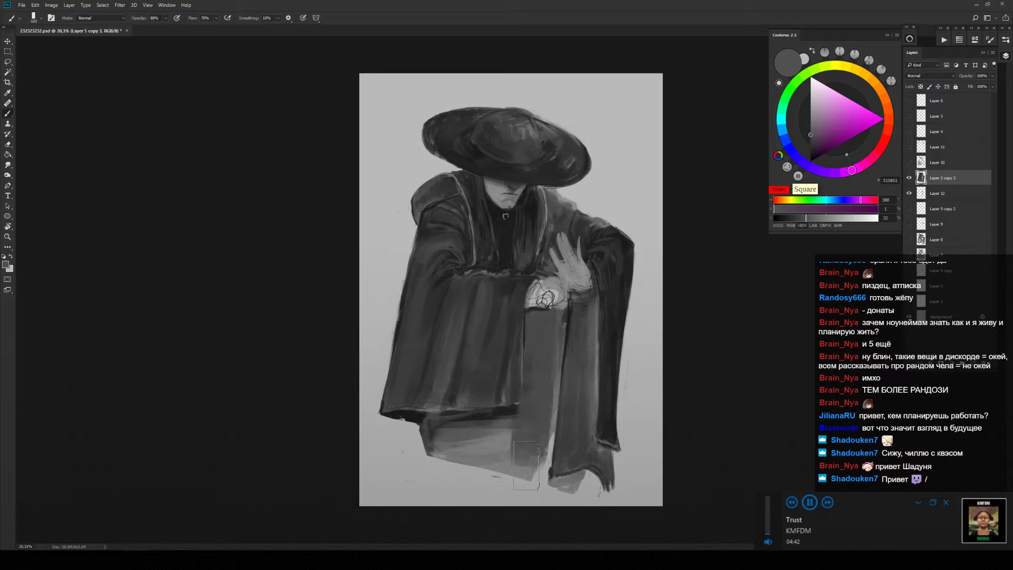
pyautogui.hotkey('ctrl', 'z')
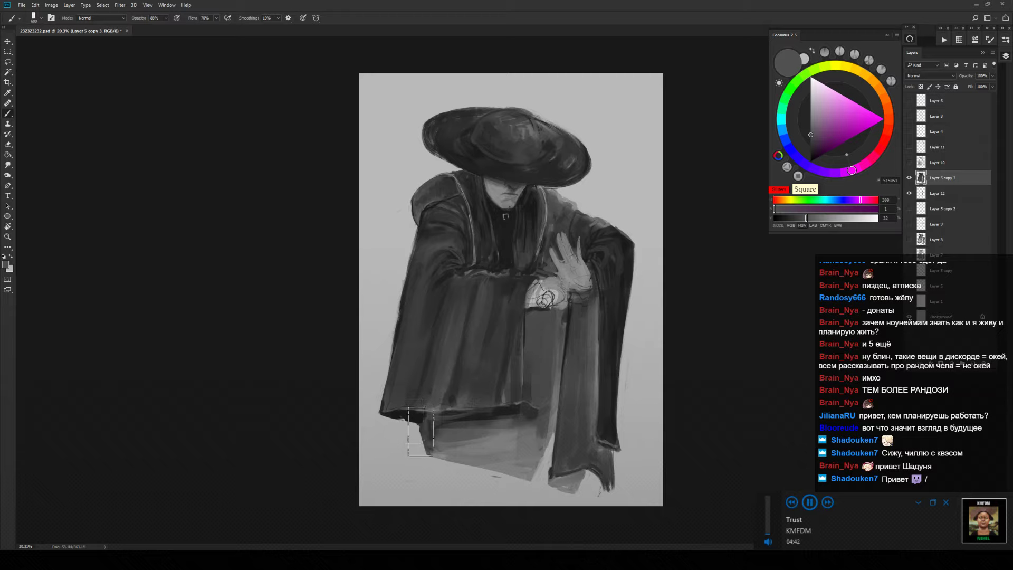
pyautogui.press('e')
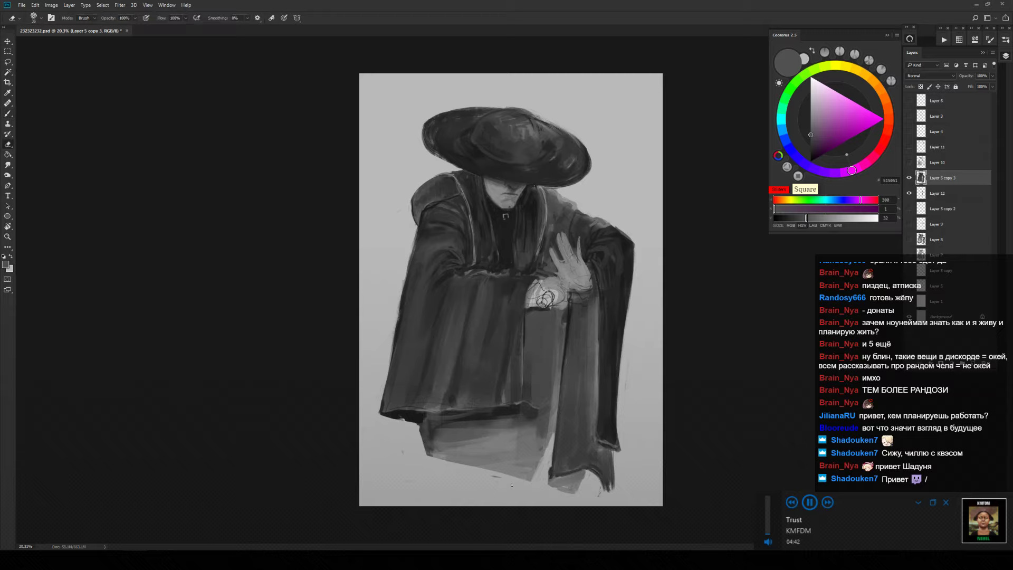
pyautogui.press('b')
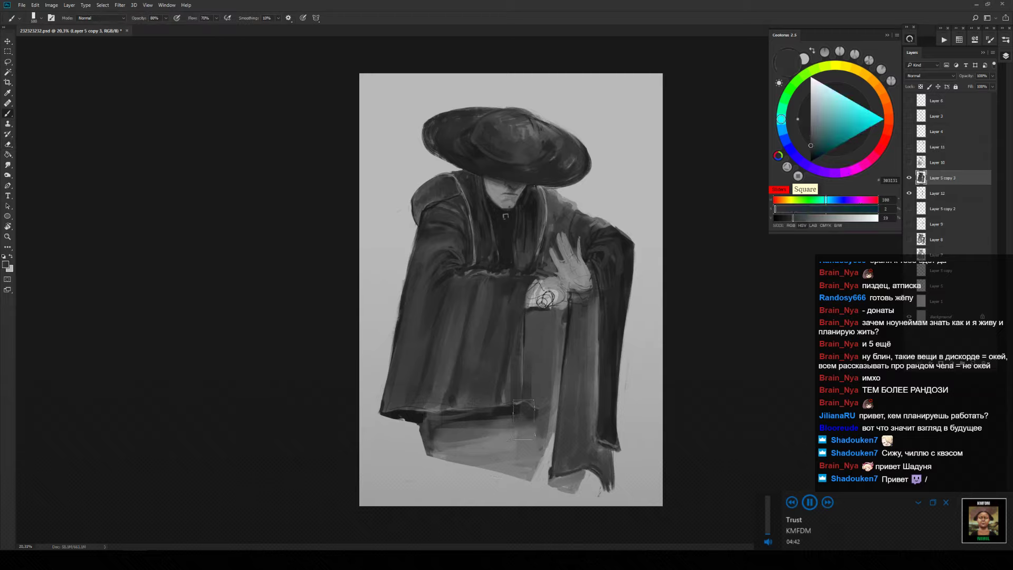
pyautogui.keyDown('alt'); pyautogui.click(522, 419); pyautogui.keyUp('alt')
pyautogui.hotkey('ctrl', 'z')
pyautogui.keyDown('alt'); pyautogui.click(495, 446); pyautogui.keyUp('alt')
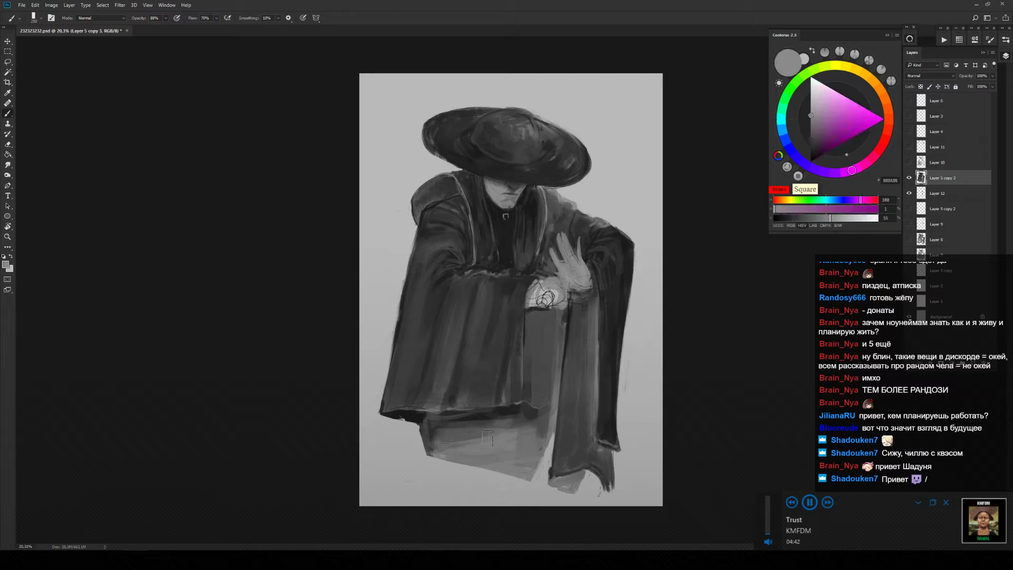
pyautogui.press('[')
pyautogui.press('[')
pyautogui.press('[')
pyautogui.moveTo(521, 415)
pyautogui.mouseDown()
pyautogui.moveTo(404, 418)
pyautogui.moveTo(483, 426)
pyautogui.moveTo(401, 427)
pyautogui.moveTo(467, 455)
pyautogui.mouseUp()
pyautogui.hotkey('ctrl', 'z')
# Lock the figure layer's transparent pixels and even out the lower garment beneath the hem in sampled mid greys with a larger brush.
pyautogui.keyDown('alt'); pyautogui.click(459, 439); pyautogui.keyUp('alt')
pyautogui.press('/')
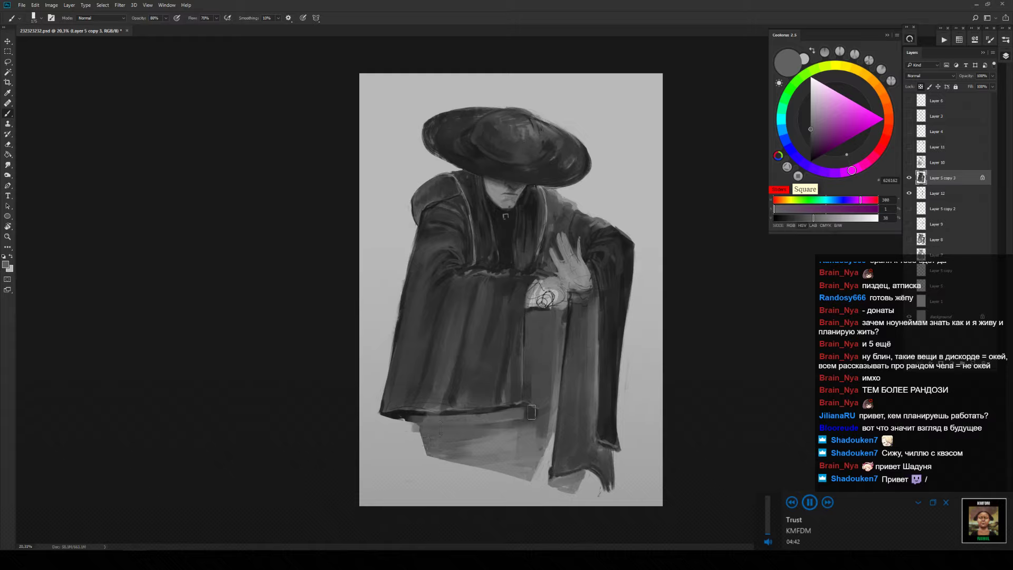
pyautogui.moveTo(512, 411)
pyautogui.mouseDown()
pyautogui.moveTo(445, 415)
pyautogui.moveTo(531, 416)
pyautogui.moveTo(473, 440)
pyautogui.moveTo(530, 455)
pyautogui.mouseUp()
pyautogui.keyDown('alt'); pyautogui.click(505, 433); pyautogui.keyUp('alt')
pyautogui.press(']')
pyautogui.press(']')
pyautogui.press(']')
pyautogui.press(']')
pyautogui.press(']')
pyautogui.press(']')
pyautogui.moveTo(452, 446); pyautogui.dragTo(547, 471)
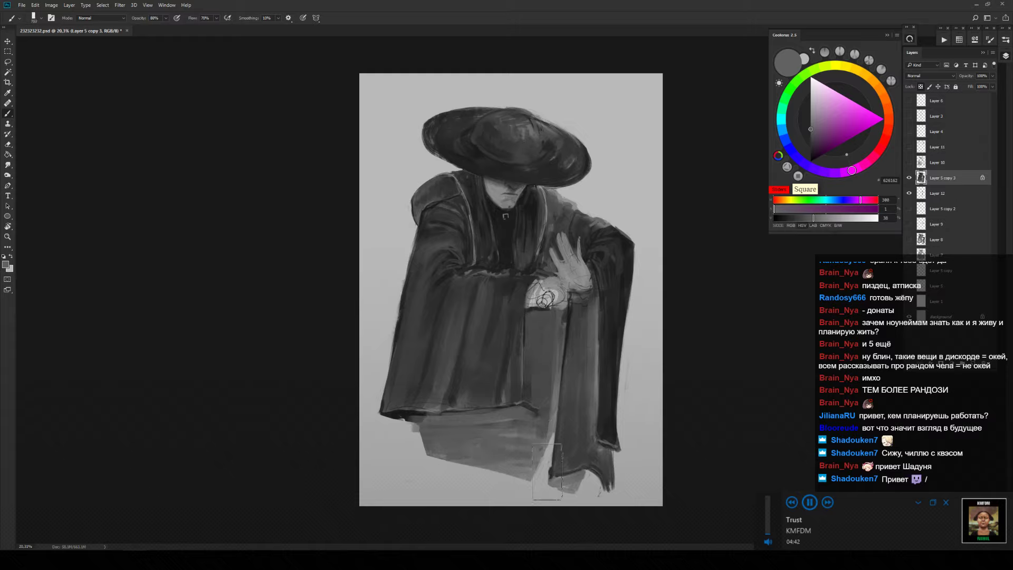
pyautogui.keyDown('alt'); pyautogui.click(570, 486); pyautogui.keyUp('alt')
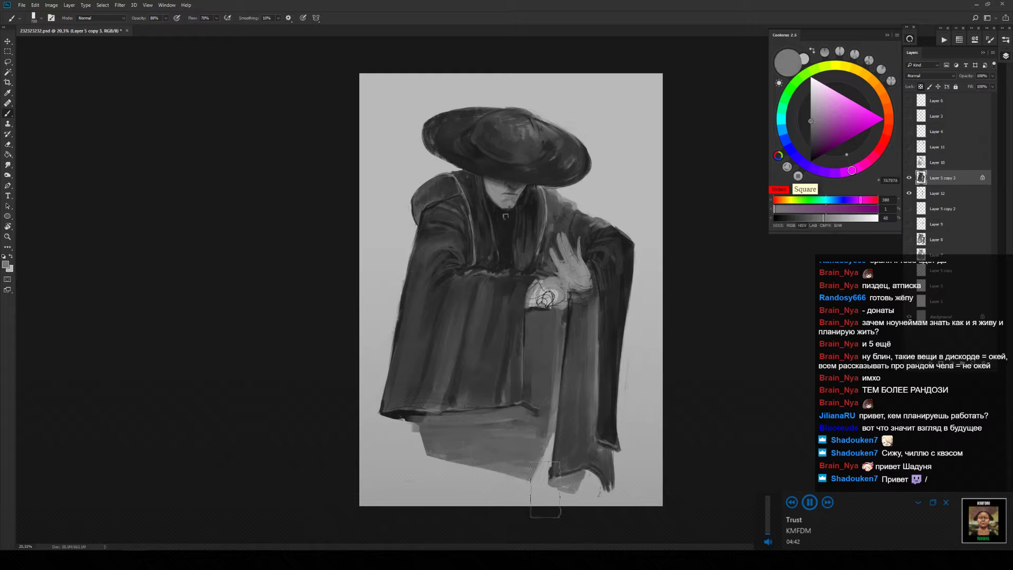
pyautogui.press(']')
pyautogui.press(']')
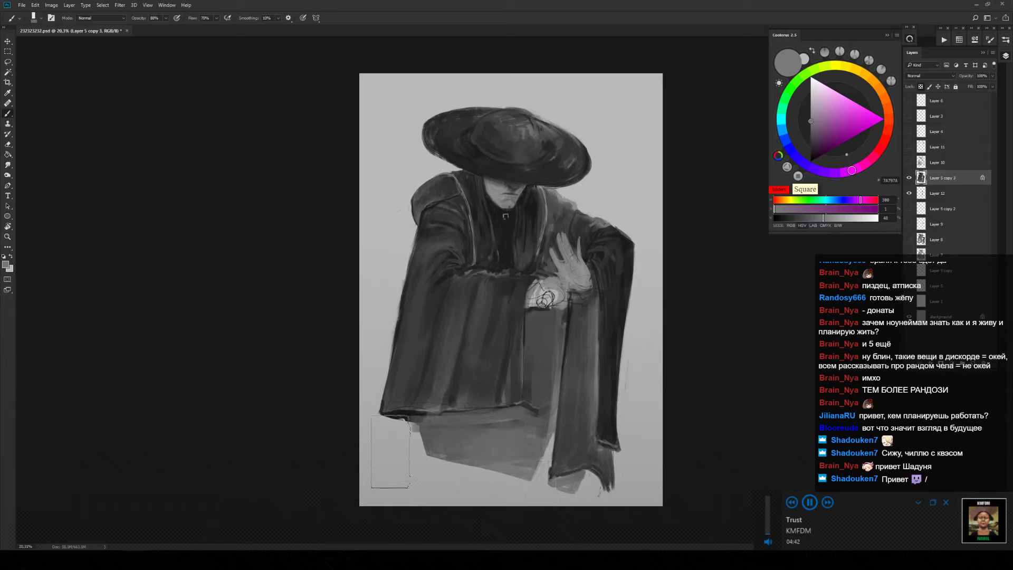
pyautogui.press('e')
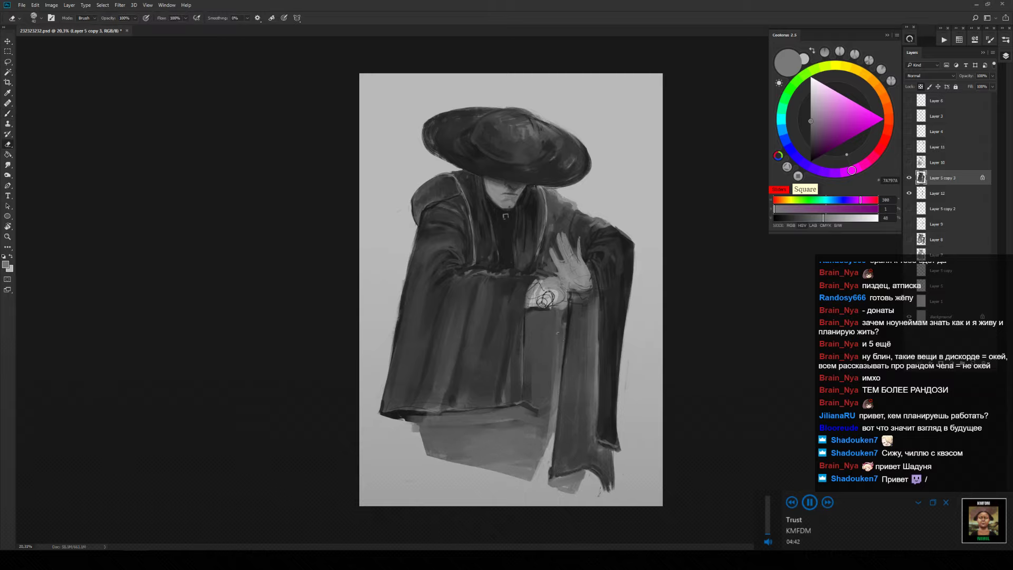
pyautogui.moveTo(564, 327); pyautogui.dragTo(557, 394)
pyautogui.hotkey('ctrl', 'z')
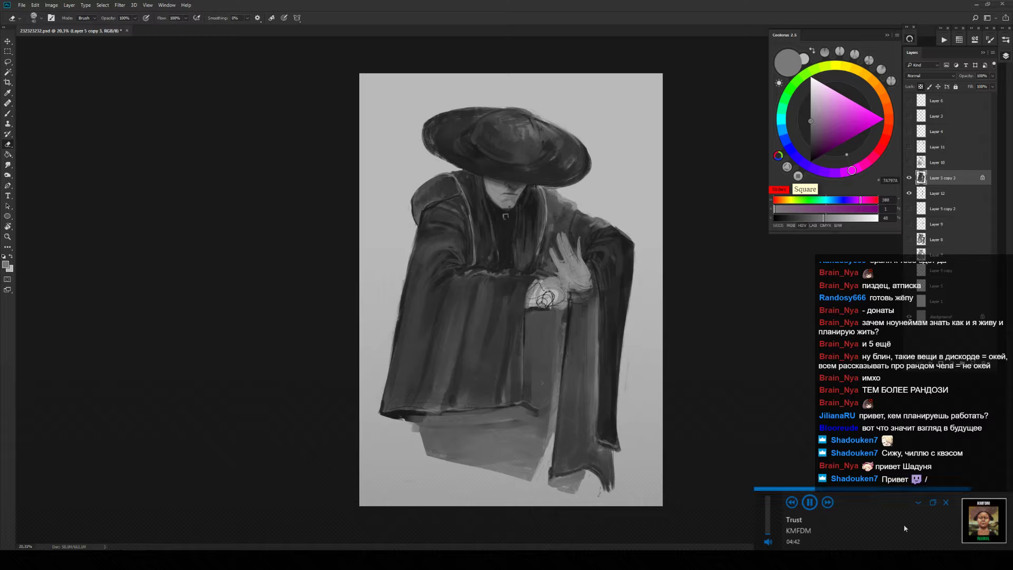
pyautogui.press('XF86AudioNext')
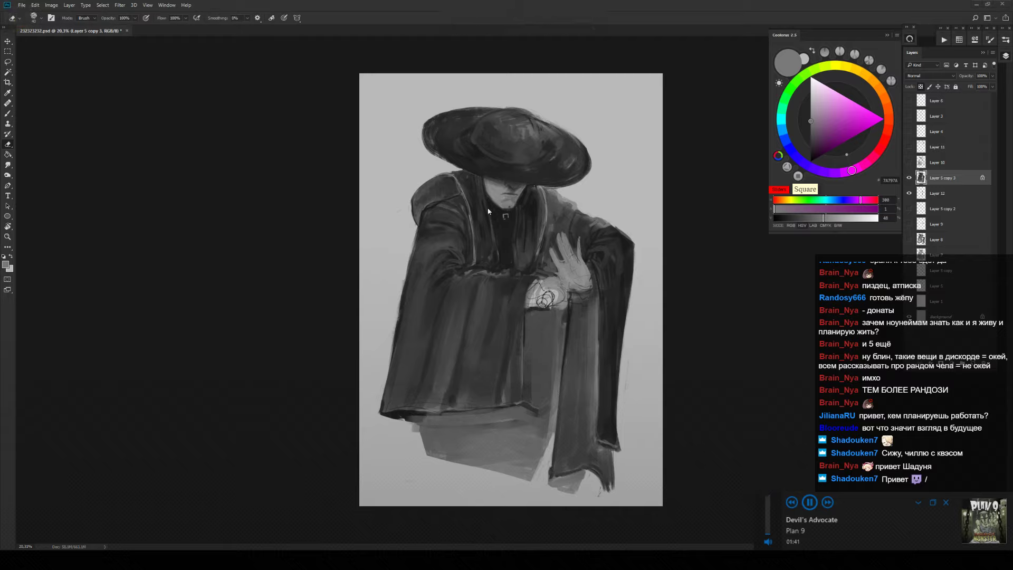
# Show the Layer 10 colour layer and shift its colours toward a cool dark green with Hue/Saturation, without Colorize.
pyautogui.click(908, 163)
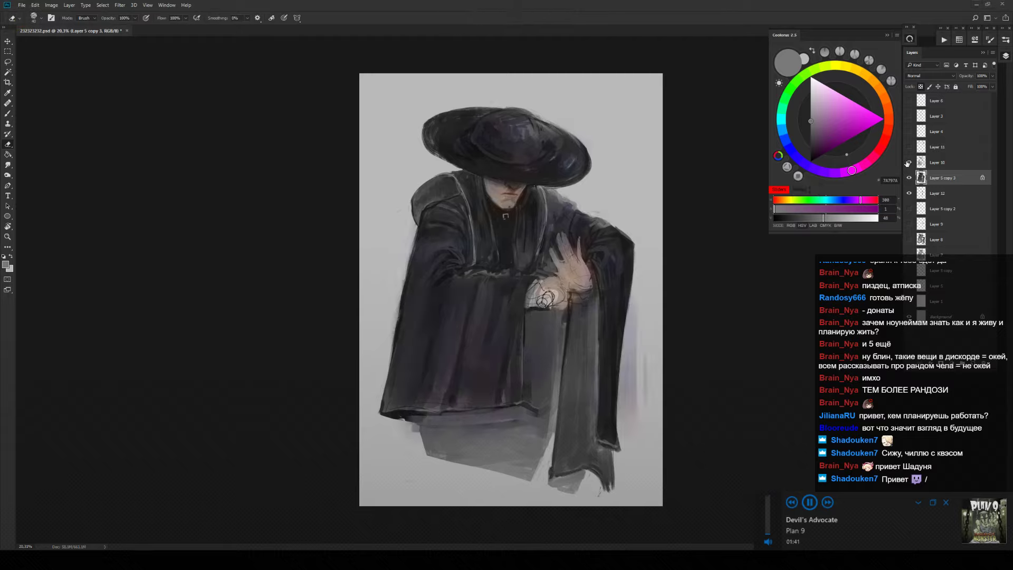
pyautogui.click(976, 165)
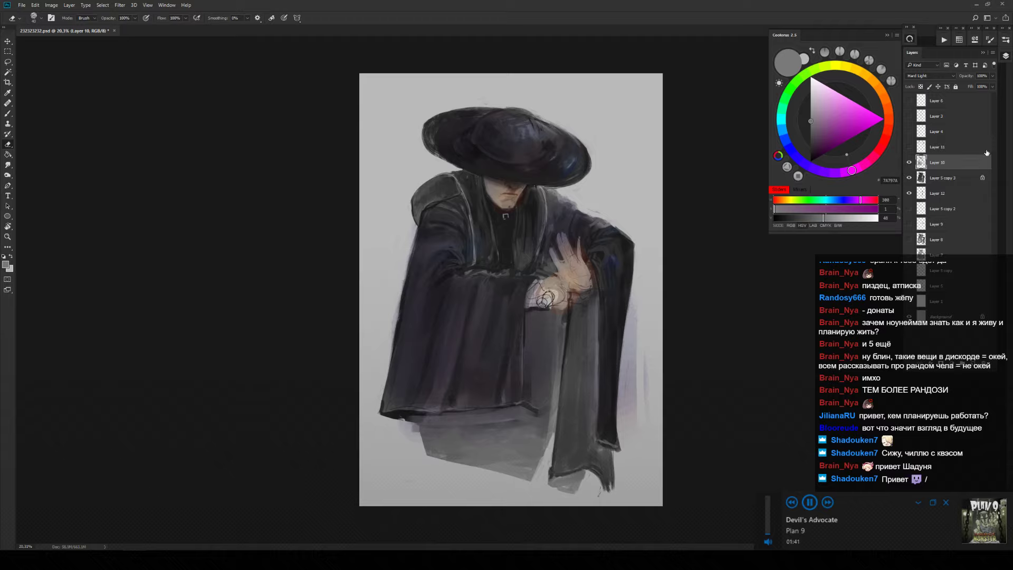
pyautogui.hotkey('ctrl', 'u')
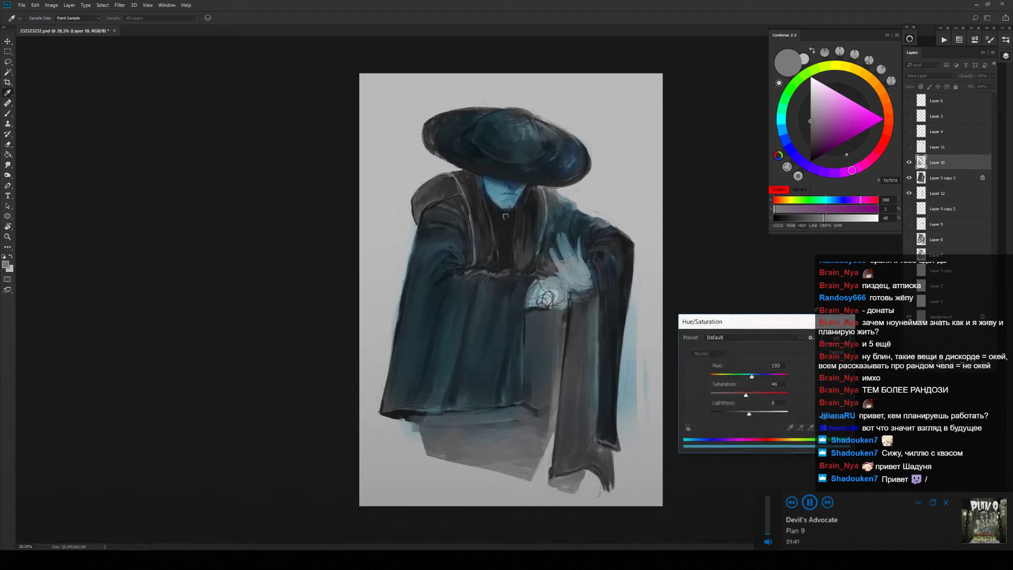
pyautogui.click(829, 422)
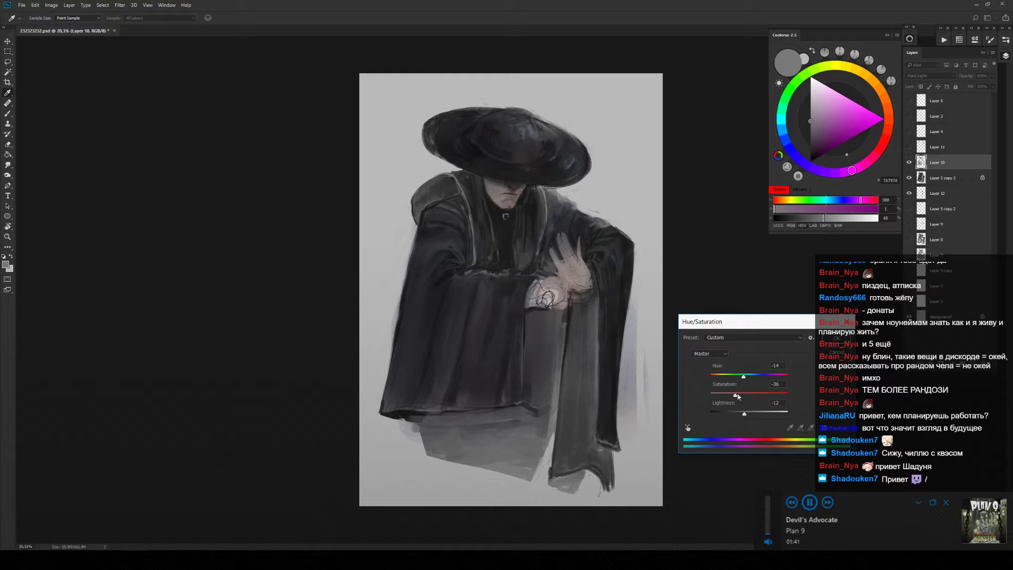
pyautogui.moveTo(737, 396)
pyautogui.mouseDown()
pyautogui.moveTo(758, 377)
pyautogui.moveTo(735, 377)
pyautogui.mouseUp()
pyautogui.moveTo(734, 377); pyautogui.dragTo(729, 382)
pyautogui.click(834, 341)
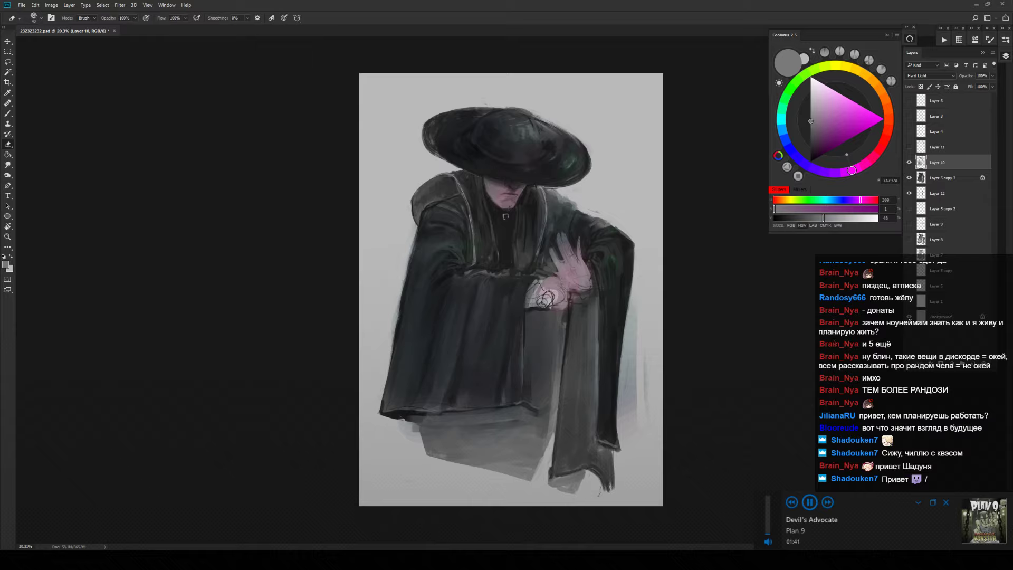
# Restore the warm skin colours on the face and both hands of Layer 10 with the History Brush and save the file.
pyautogui.press('b')
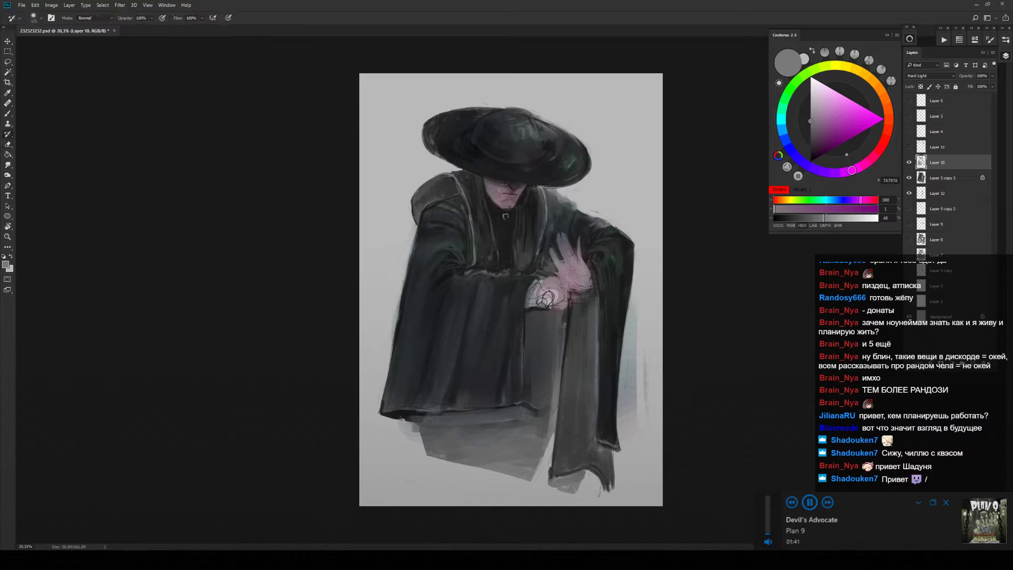
pyautogui.moveTo(504, 207); pyautogui.dragTo(500, 196)
pyautogui.press(']')
pyautogui.press(']')
pyautogui.press(']')
pyautogui.press(']')
pyautogui.press(']')
pyautogui.press(']')
pyautogui.press(']')
pyautogui.press(']')
pyautogui.press(']')
pyautogui.press(']')
pyautogui.press(']')
pyautogui.press(']')
pyautogui.moveTo(569, 238)
pyautogui.mouseDown()
pyautogui.moveTo(587, 296)
pyautogui.moveTo(558, 209)
pyautogui.moveTo(565, 272)
pyautogui.moveTo(538, 324)
pyautogui.mouseUp()
pyautogui.press('[')
pyautogui.press('z')
pyautogui.moveTo(553, 237)
pyautogui.mouseDown()
pyautogui.moveTo(598, 237)
pyautogui.moveTo(587, 248)
pyautogui.mouseUp()
pyautogui.hotkey('ctrl', 's')
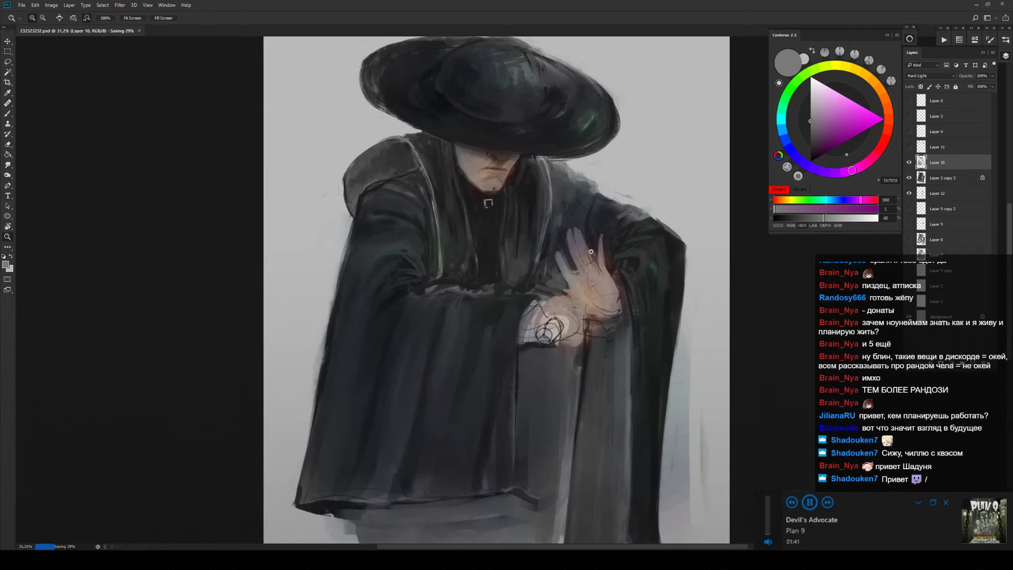
# Try the Normal blend mode on the Layer 10 colour layer.
pyautogui.click(929, 76)
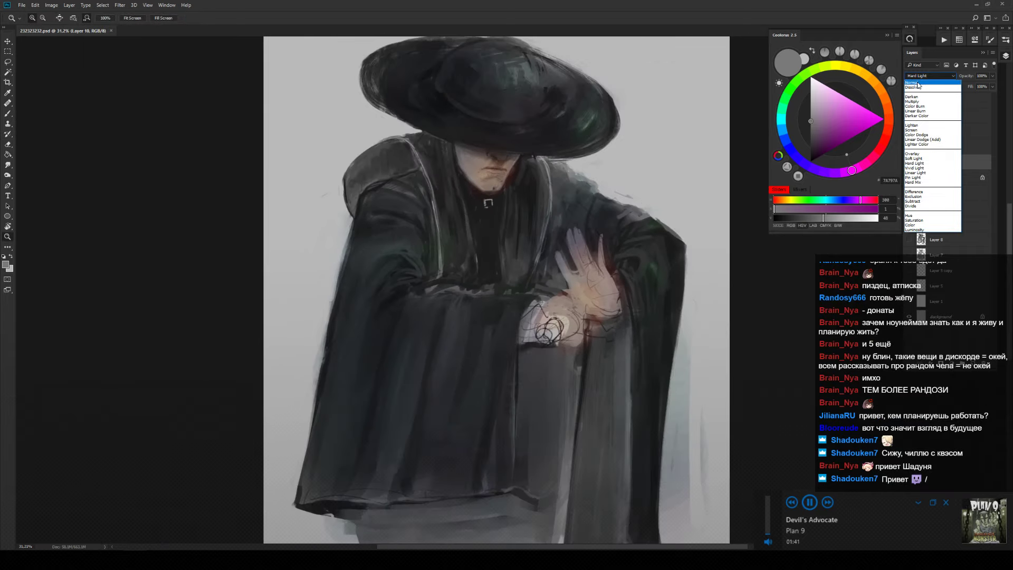
pyautogui.click(921, 79)
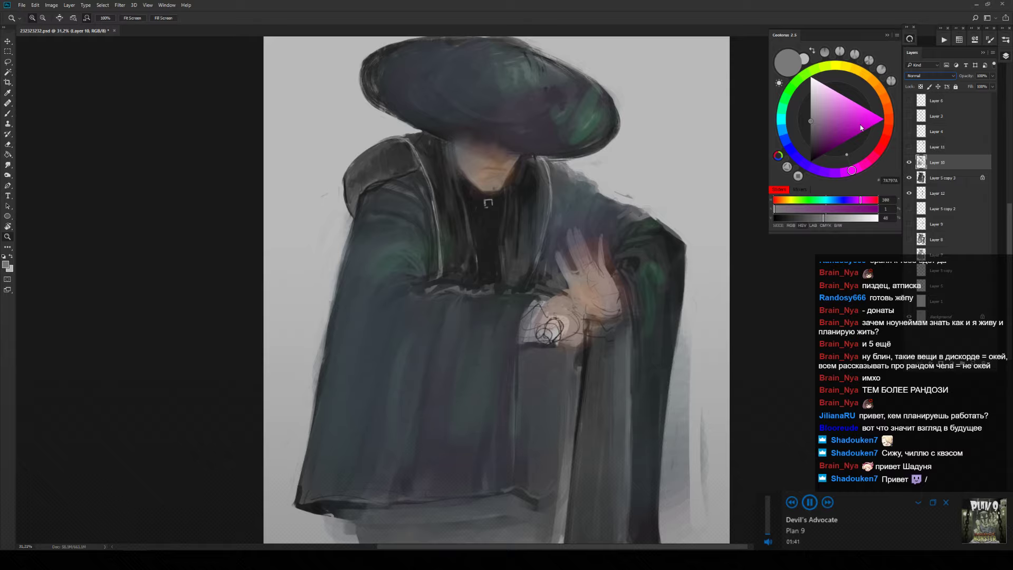
pyautogui.hotkey('ctrl', 'z')
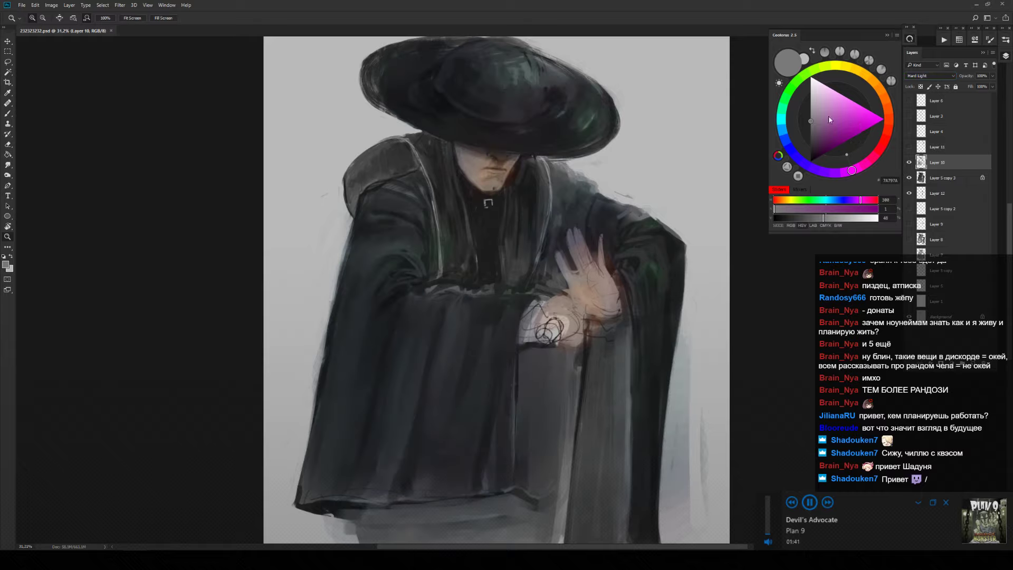
# Clip the Layer 10 colour layer to the greyscale figure layer beneath it.
pyautogui.moveTo(534, 290); pyautogui.dragTo(542, 214)
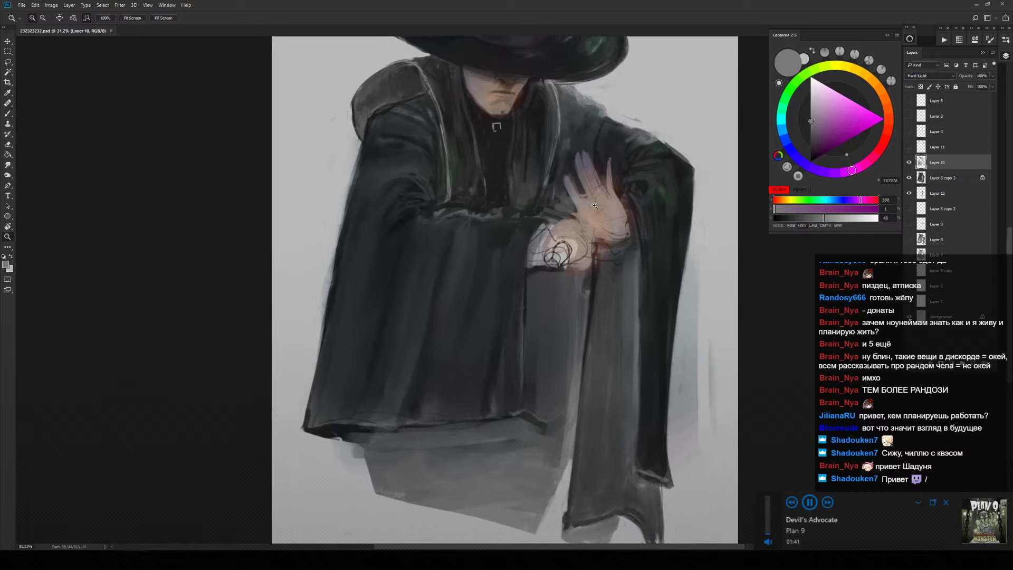
pyautogui.keyDown('alt'); pyautogui.click(595, 205); pyautogui.keyUp('alt')
pyautogui.press('e')
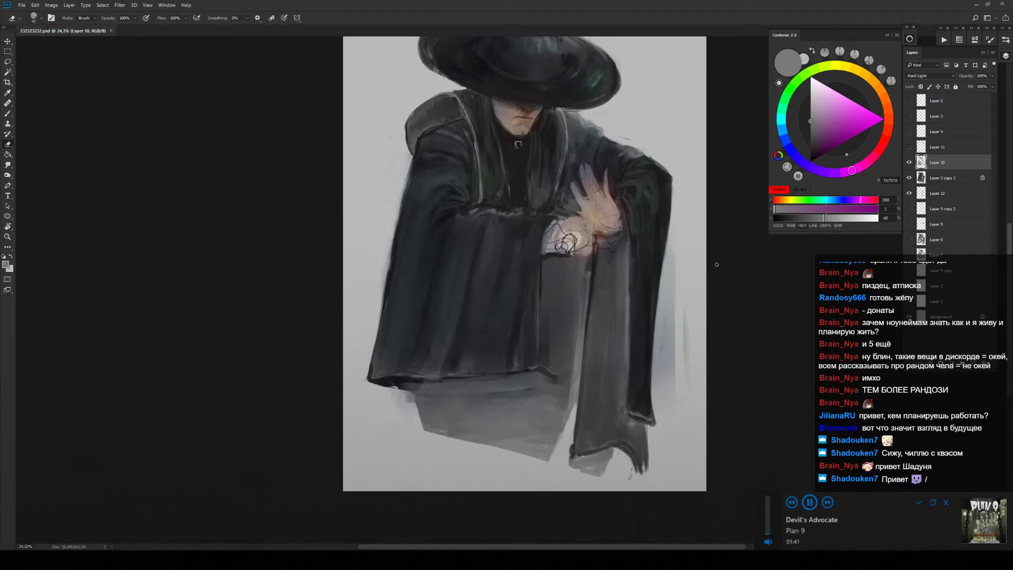
pyautogui.keyDown('alt'); pyautogui.click(967, 169); pyautogui.keyUp('alt')
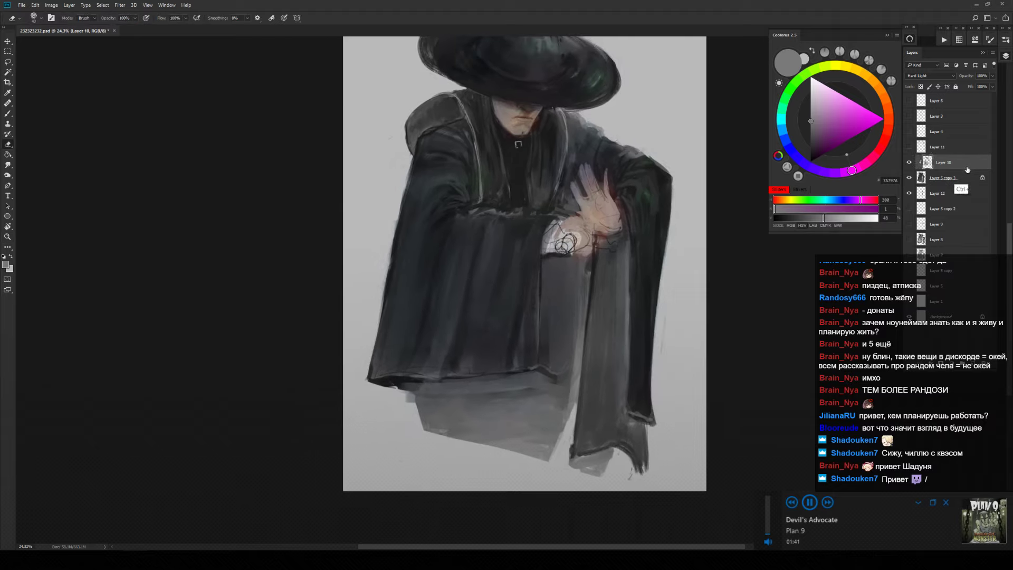
pyautogui.moveTo(555, 284)
pyautogui.mouseDown()
pyautogui.moveTo(551, 313)
pyautogui.moveTo(552, 225)
pyautogui.moveTo(553, 255)
pyautogui.mouseUp()
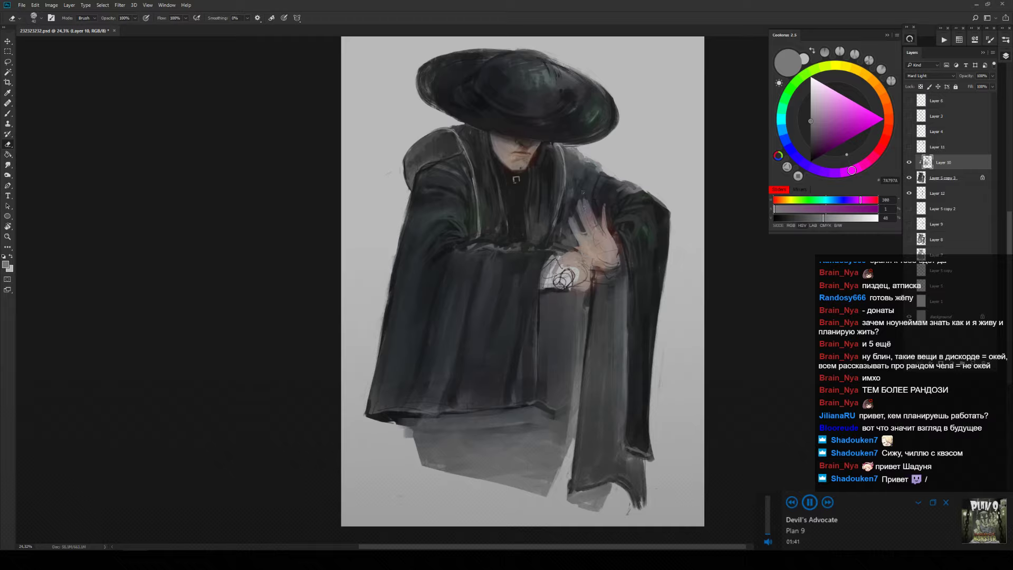
# Select the greyscale figure layer, unlock its transparent pixels and flip the figure horizontally.
pyautogui.click(947, 179)
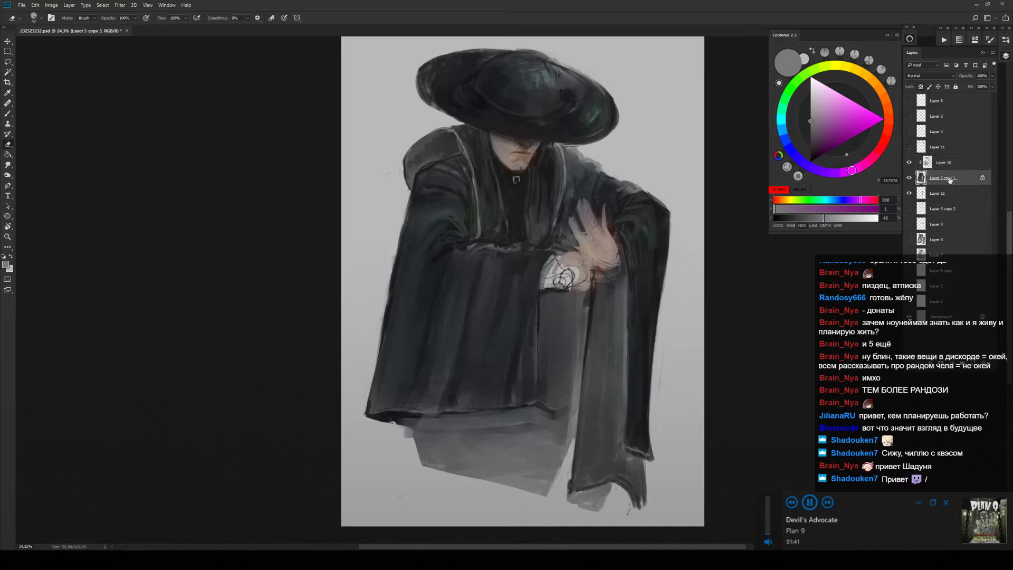
pyautogui.moveTo(562, 144); pyautogui.dragTo(597, 150)
pyautogui.hotkey('ctrl', 'shift', 'h')
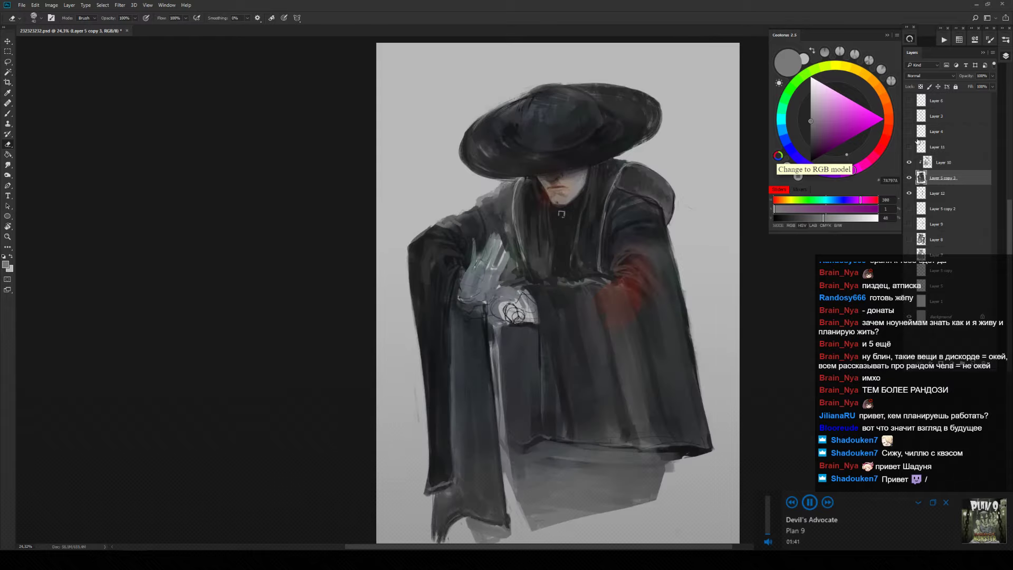
# Hide the Layer 10 colour layer and repaint the left side of the hat's crown with sampled grey tones.
pyautogui.click(909, 162)
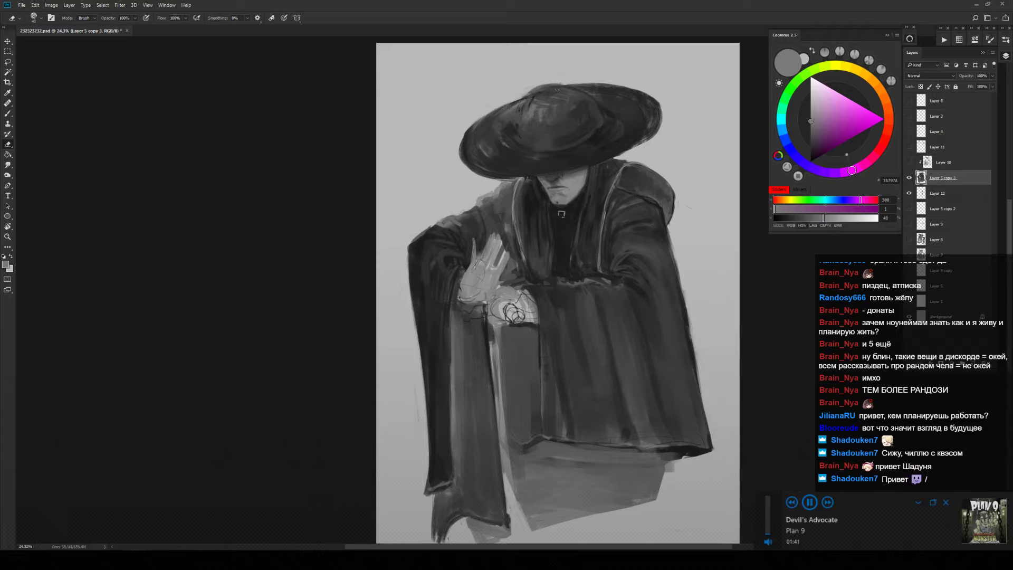
pyautogui.press('b')
pyautogui.keyDown('alt'); pyautogui.click(534, 97); pyautogui.keyUp('alt')
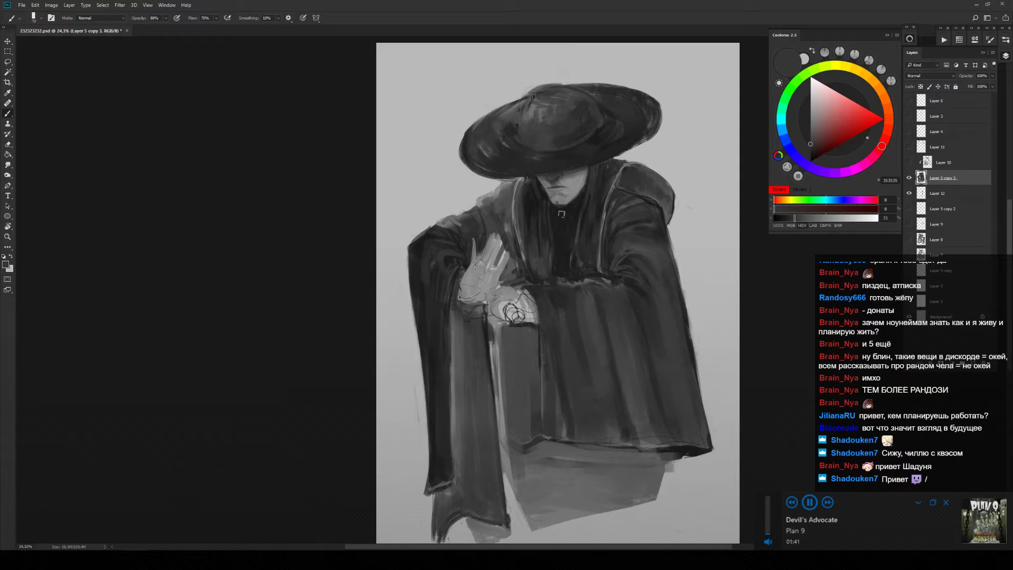
pyautogui.keyDown('alt'); pyautogui.click(531, 111); pyautogui.keyUp('alt')
pyautogui.keyDown('alt'); pyautogui.click(532, 109); pyautogui.keyUp('alt')
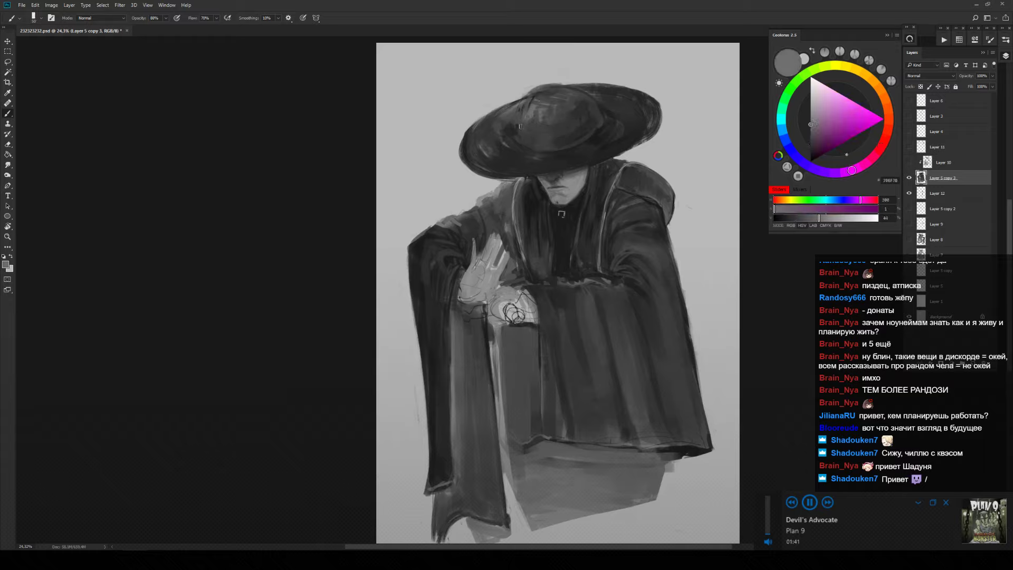
pyautogui.moveTo(516, 108); pyautogui.dragTo(512, 135)
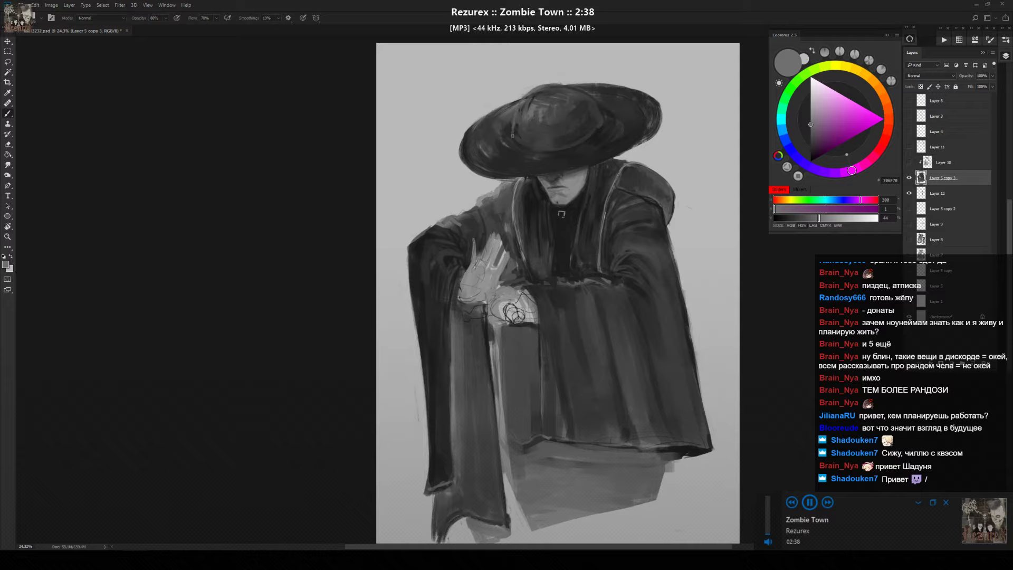
pyautogui.moveTo(524, 102); pyautogui.dragTo(519, 127)
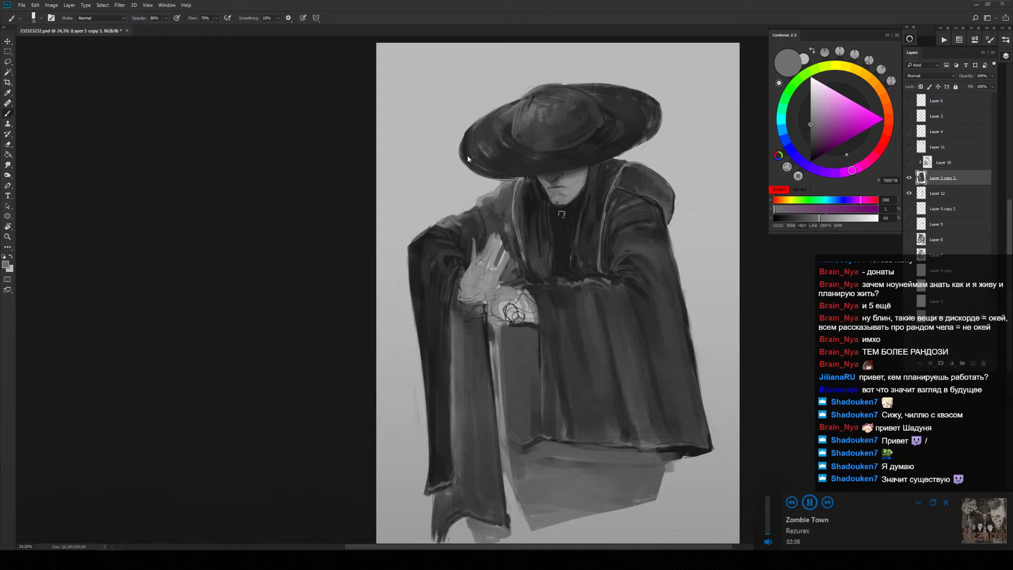
# Choose a hard elliptical eraser tip and clean up the upper left edge of the hat brim.
pyautogui.press('e')
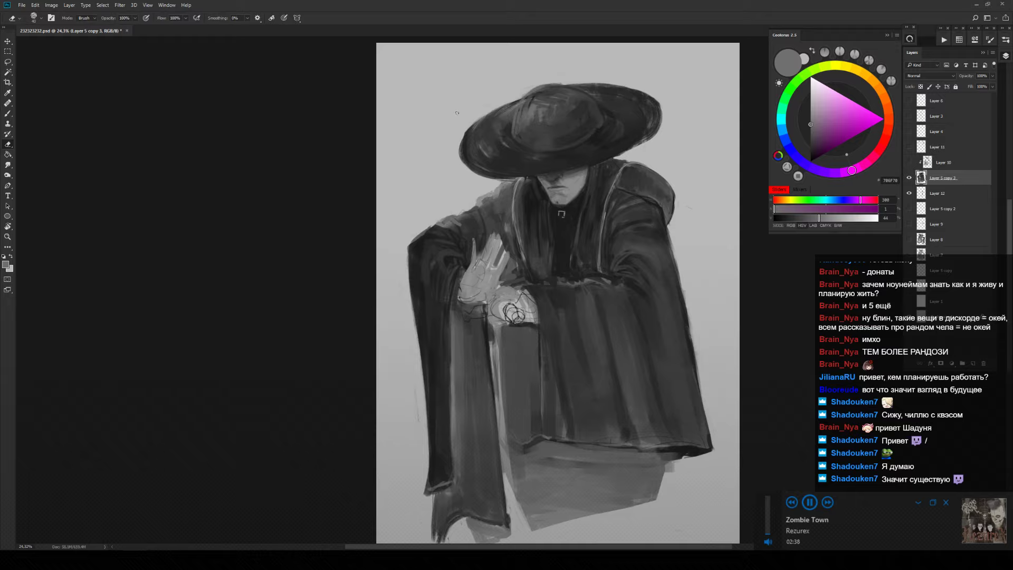
pyautogui.rightClick(457, 112)
pyautogui.click(595, 186)
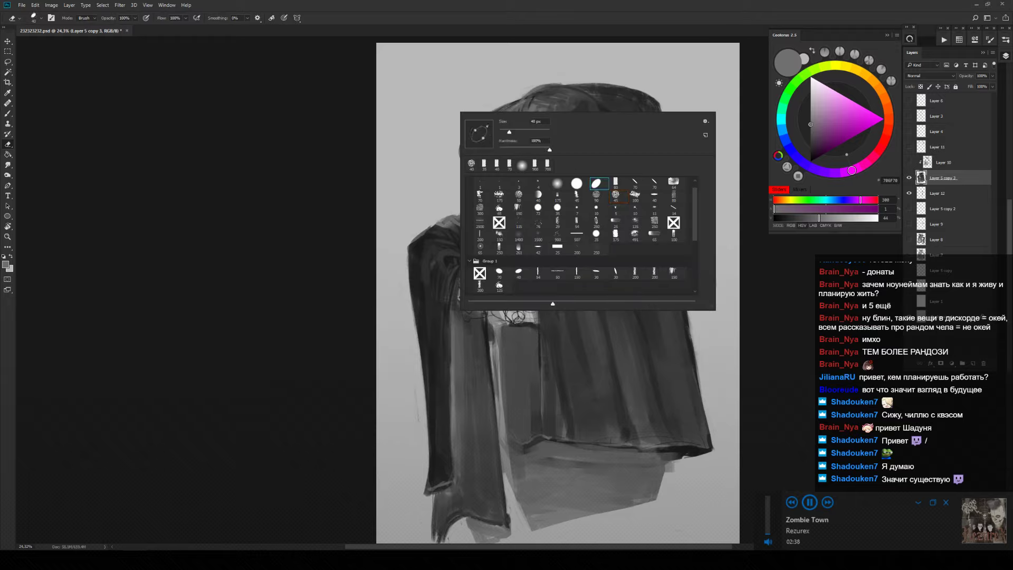
pyautogui.click(424, 110)
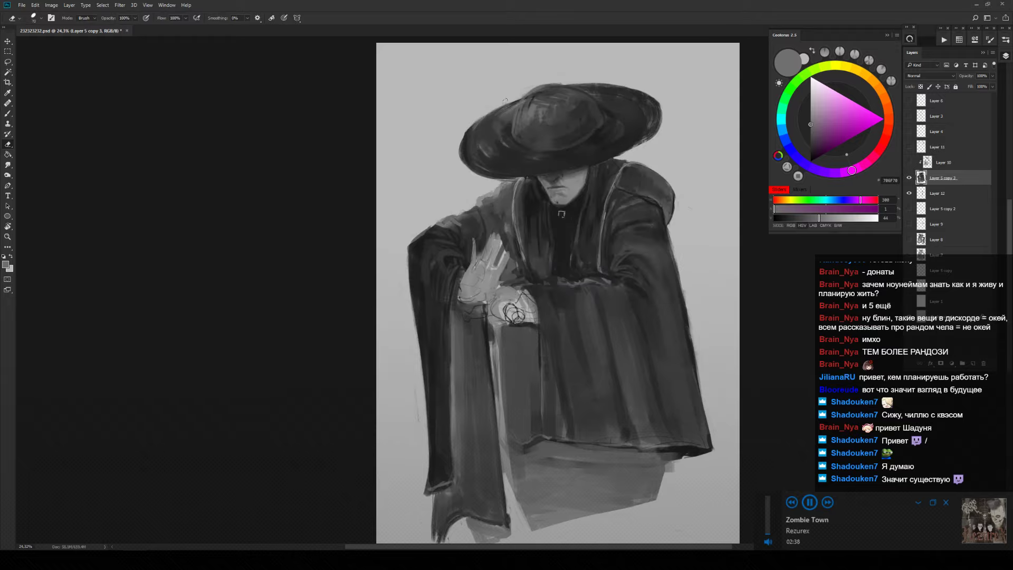
pyautogui.moveTo(483, 119)
pyautogui.mouseDown()
pyautogui.moveTo(455, 148)
pyautogui.moveTo(465, 133)
pyautogui.mouseUp()
pyautogui.hotkey('ctrl', 'alt')
# Paint sampled dark grey shading onto the hat brim along the base of the crown.
pyautogui.press('b')
pyautogui.keyDown('alt'); pyautogui.click(599, 130); pyautogui.keyUp('alt')
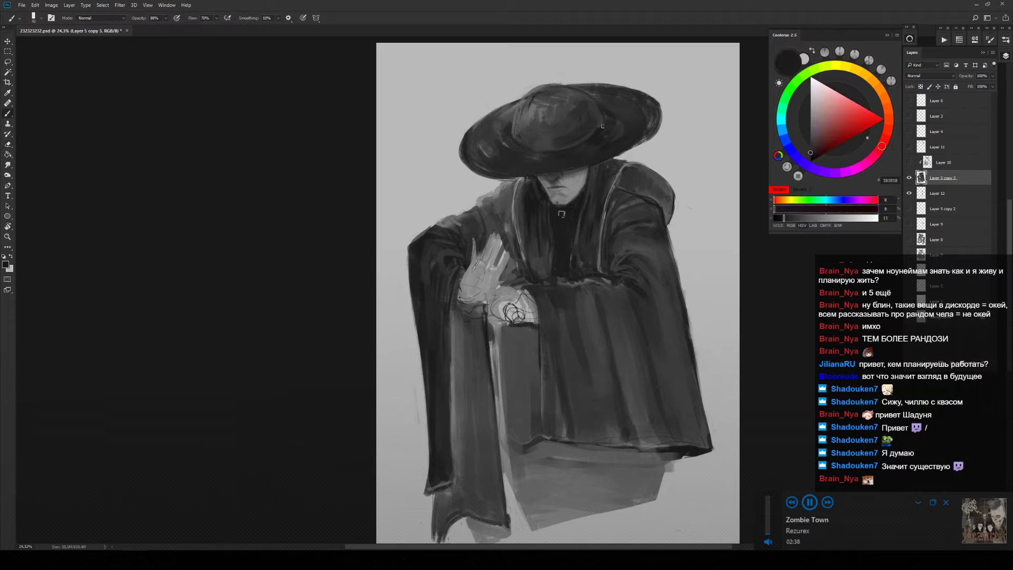
pyautogui.press(']')
pyautogui.moveTo(560, 149); pyautogui.dragTo(610, 120)
pyautogui.keyDown('alt'); pyautogui.click(584, 135); pyautogui.keyUp('alt')
pyautogui.moveTo(513, 154); pyautogui.dragTo(572, 142)
pyautogui.keyDown('alt'); pyautogui.click(533, 158); pyautogui.keyUp('alt')
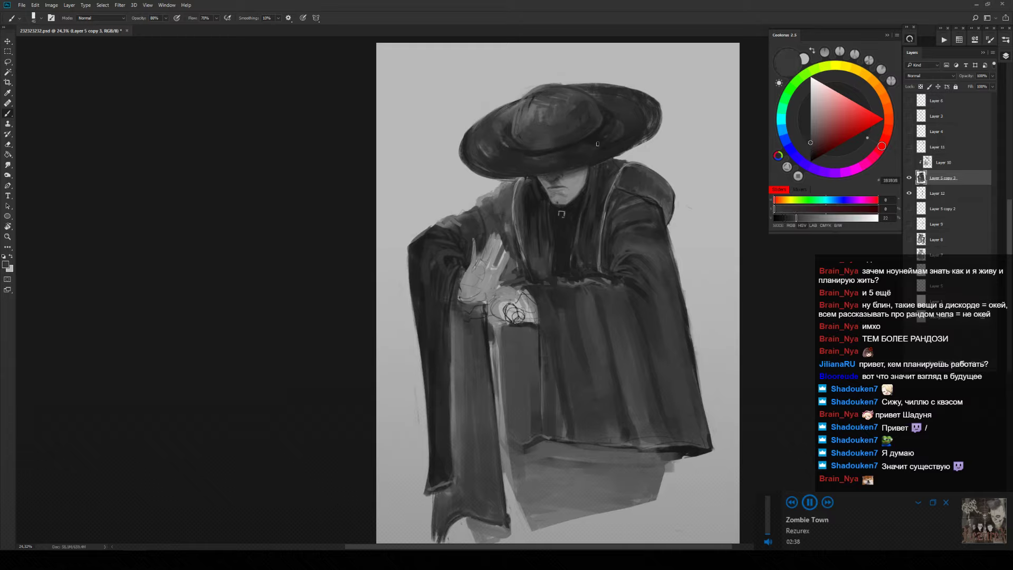
# Lasso the hat's crown, stretch it taller and slant it with Free Transform, apply the change and deselect.
pyautogui.moveTo(594, 100); pyautogui.dragTo(609, 198)
pyautogui.press('l')
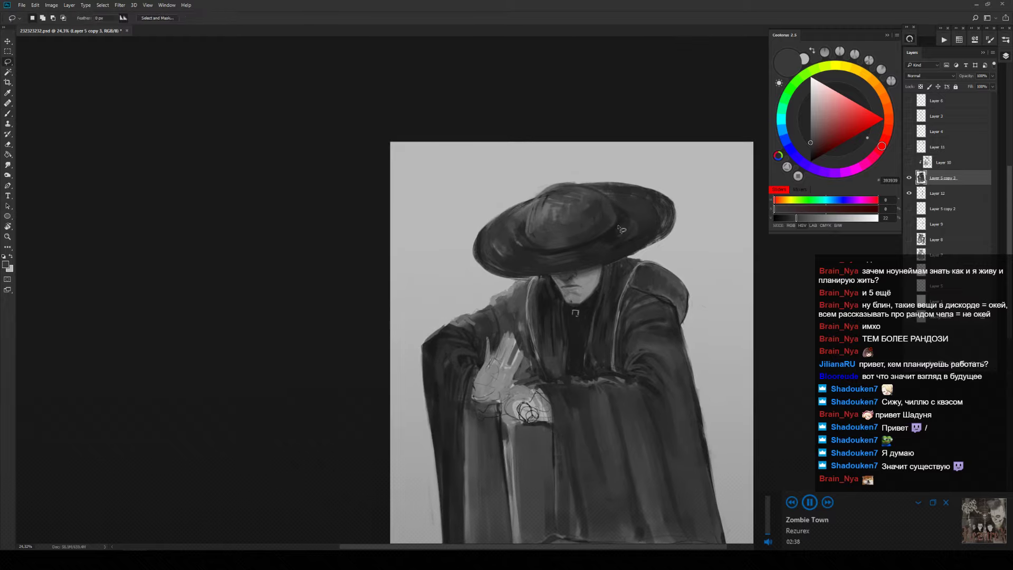
pyautogui.moveTo(619, 215)
pyautogui.mouseDown()
pyautogui.moveTo(560, 178)
pyautogui.moveTo(530, 198)
pyautogui.moveTo(524, 221)
pyautogui.moveTo(530, 246)
pyautogui.moveTo(553, 250)
pyautogui.moveTo(620, 218)
pyautogui.mouseUp()
pyautogui.rightClick(589, 201)
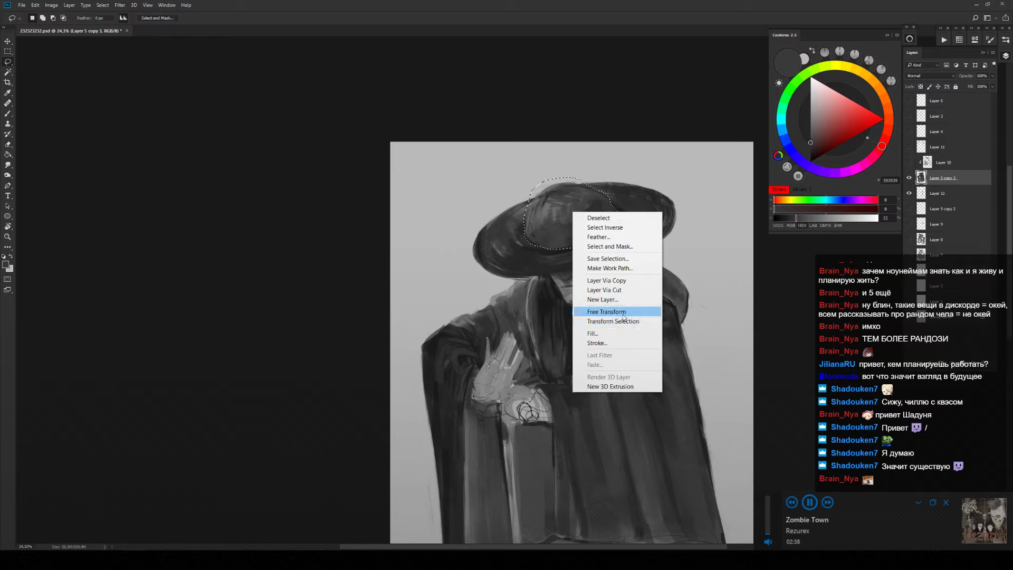
pyautogui.click(580, 311)
pyautogui.moveTo(573, 179); pyautogui.dragTo(564, 158)
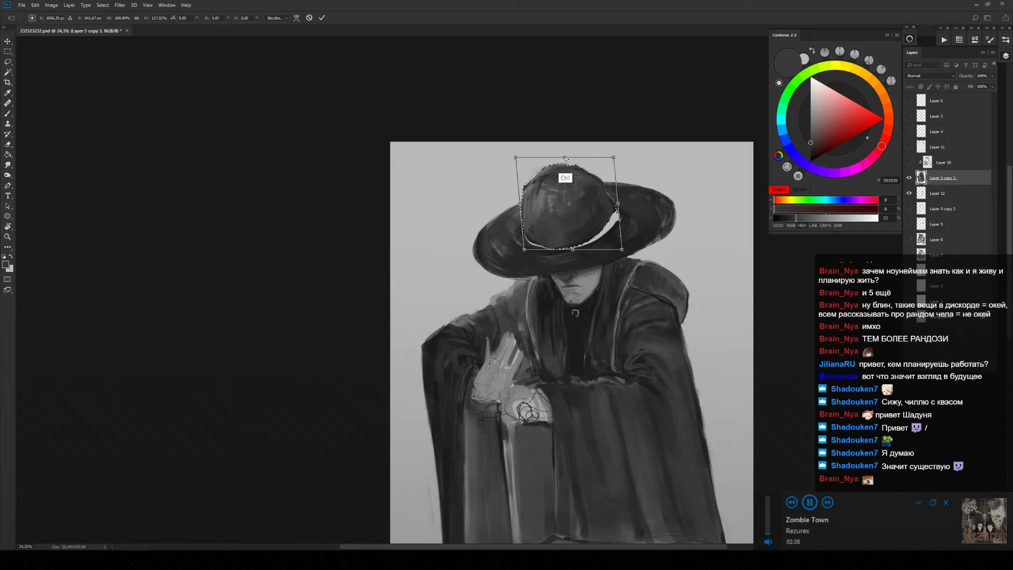
pyautogui.moveTo(565, 157); pyautogui.dragTo(596, 153)
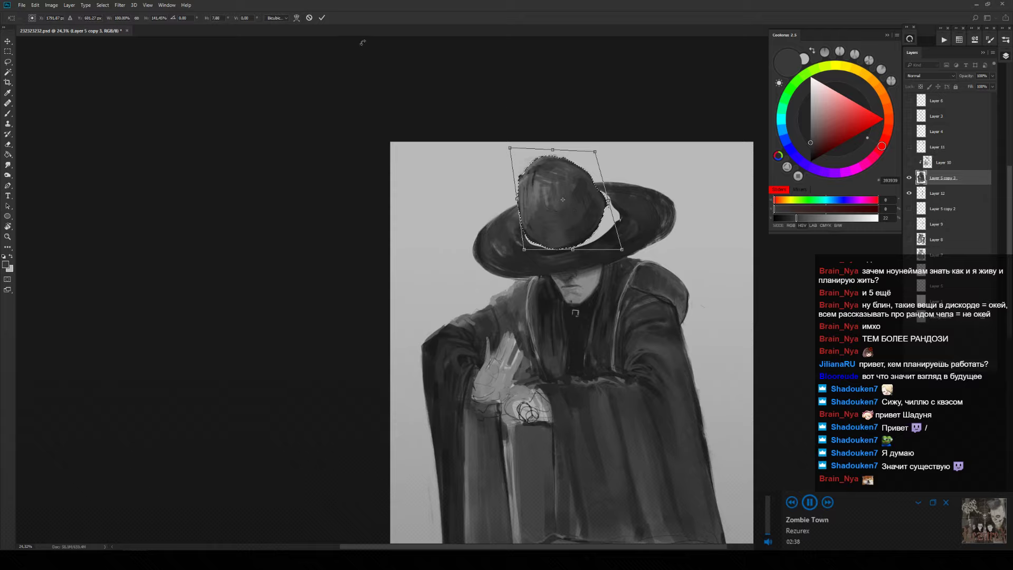
pyautogui.click(322, 17)
pyautogui.hotkey('ctrl', 'd')
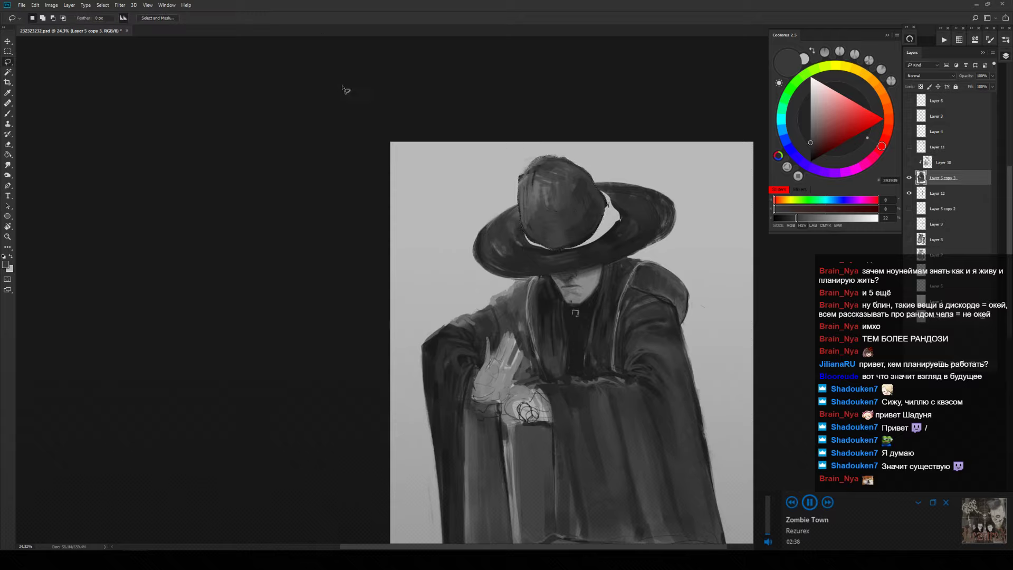
# Flip the figure horizontally, restore the earlier low-crowned hat with the History Brush and save the file.
pyautogui.moveTo(364, 159); pyautogui.dragTo(347, 99)
pyautogui.hotkey('ctrl', 'shift', 'h')
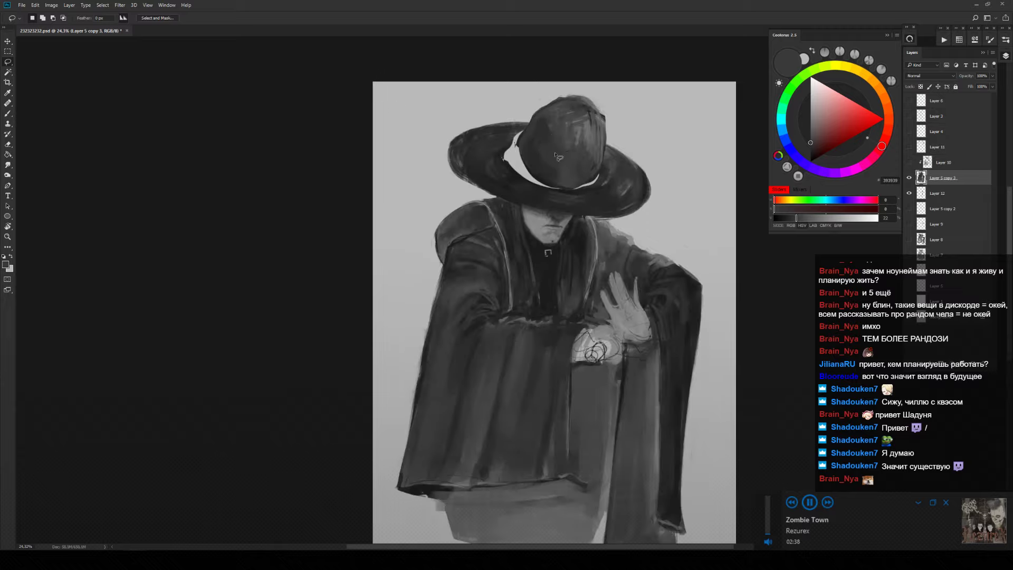
pyautogui.press('b')
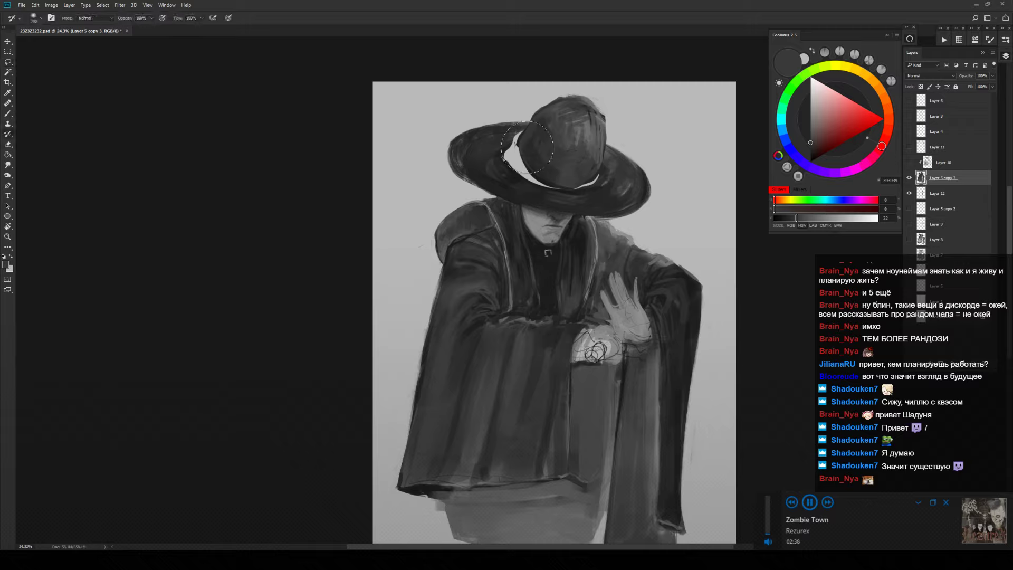
pyautogui.moveTo(526, 147)
pyautogui.mouseDown()
pyautogui.moveTo(584, 165)
pyautogui.moveTo(546, 168)
pyautogui.moveTo(589, 123)
pyautogui.moveTo(530, 135)
pyautogui.moveTo(584, 91)
pyautogui.moveTo(630, 86)
pyautogui.mouseUp()
pyautogui.hotkey('ctrl', 's')
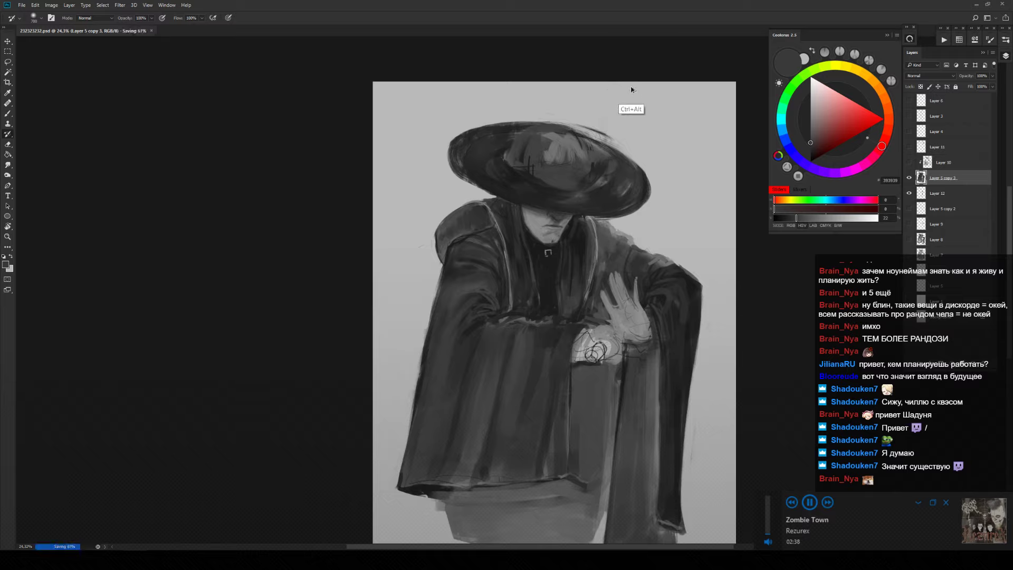
# Undo the hat restoration and the flip, and paint dark grey into the gap between the tall crown and brim.
pyautogui.hotkey('ctrl', 'alt', 'z')
pyautogui.hotkey('ctrl', 'alt', 'z')
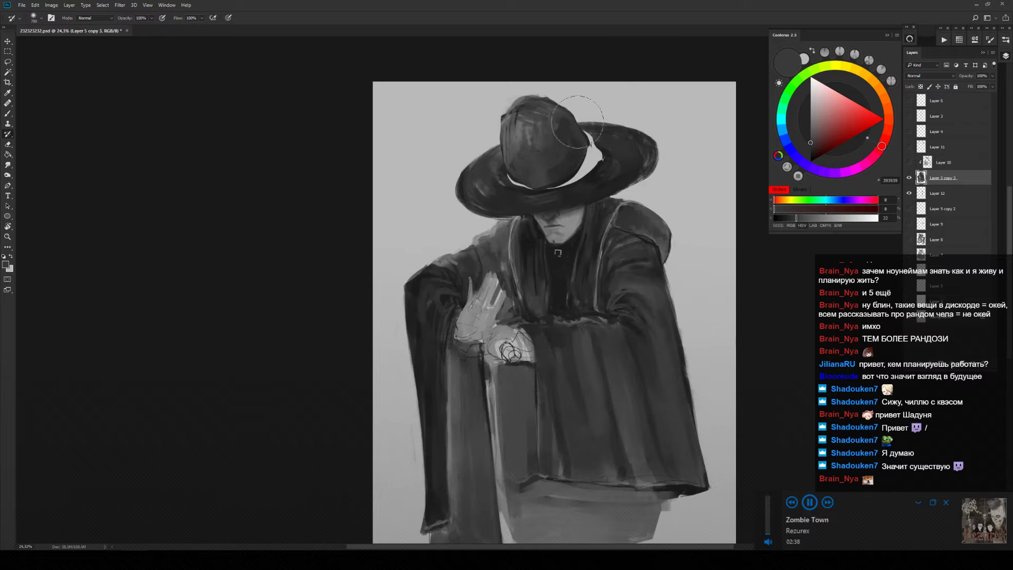
pyautogui.moveTo(579, 121); pyautogui.dragTo(568, 131)
pyautogui.press('b')
pyautogui.press(']')
pyautogui.press(']')
pyautogui.press(']')
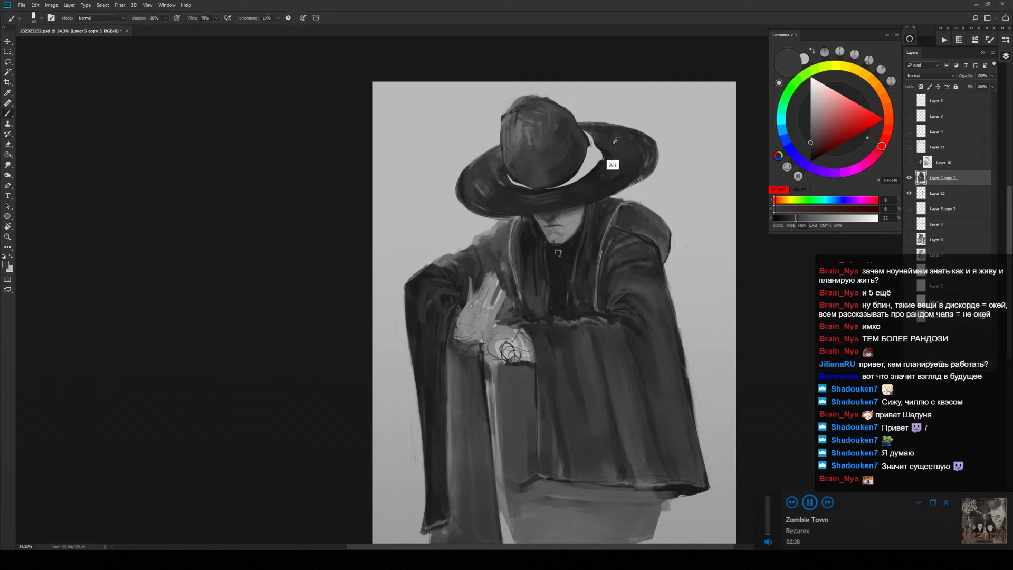
pyautogui.keyDown('alt'); pyautogui.click(608, 169); pyautogui.keyUp('alt')
pyautogui.moveTo(586, 132)
pyautogui.mouseDown()
pyautogui.moveTo(605, 165)
pyautogui.moveTo(602, 156)
pyautogui.moveTo(596, 173)
pyautogui.moveTo(579, 164)
pyautogui.moveTo(578, 137)
pyautogui.moveTo(580, 173)
pyautogui.mouseUp()
pyautogui.keyDown('alt'); pyautogui.click(578, 137); pyautogui.keyUp('alt')
# Erase the rough outer edges of the tall crown to tidy its silhouette.
pyautogui.press('e')
pyautogui.moveTo(499, 139)
pyautogui.mouseDown()
pyautogui.moveTo(503, 102)
pyautogui.moveTo(501, 129)
pyautogui.mouseUp()
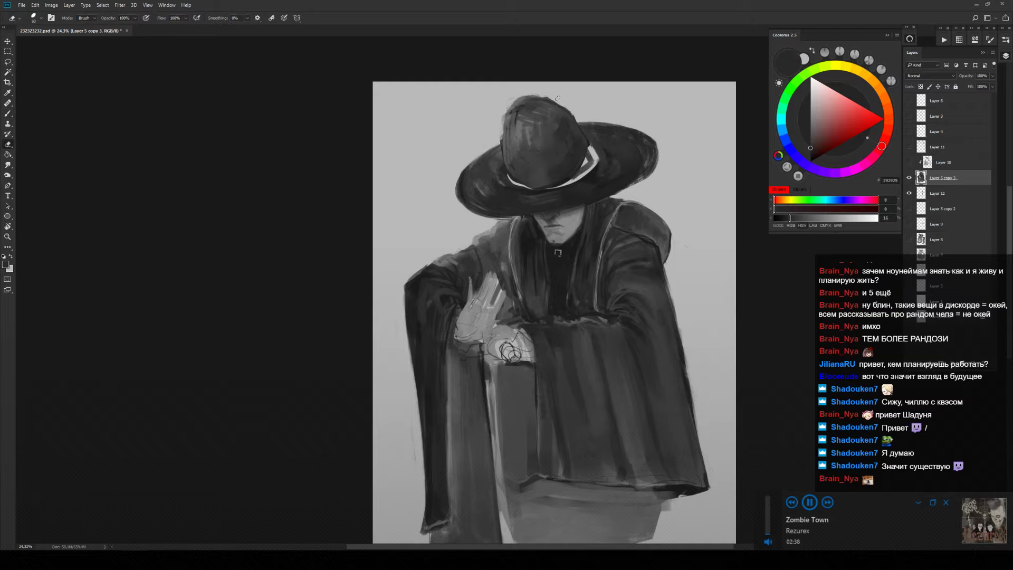
pyautogui.moveTo(577, 121)
pyautogui.mouseDown()
pyautogui.moveTo(548, 98)
pyautogui.moveTo(577, 126)
pyautogui.moveTo(500, 120)
pyautogui.moveTo(506, 126)
pyautogui.moveTo(516, 95)
pyautogui.mouseUp()
# Flip the figure horizontally and reshape the right side of the tall crown with dark grey strokes.
pyautogui.hotkey('ctrl', 'shift', 'h')
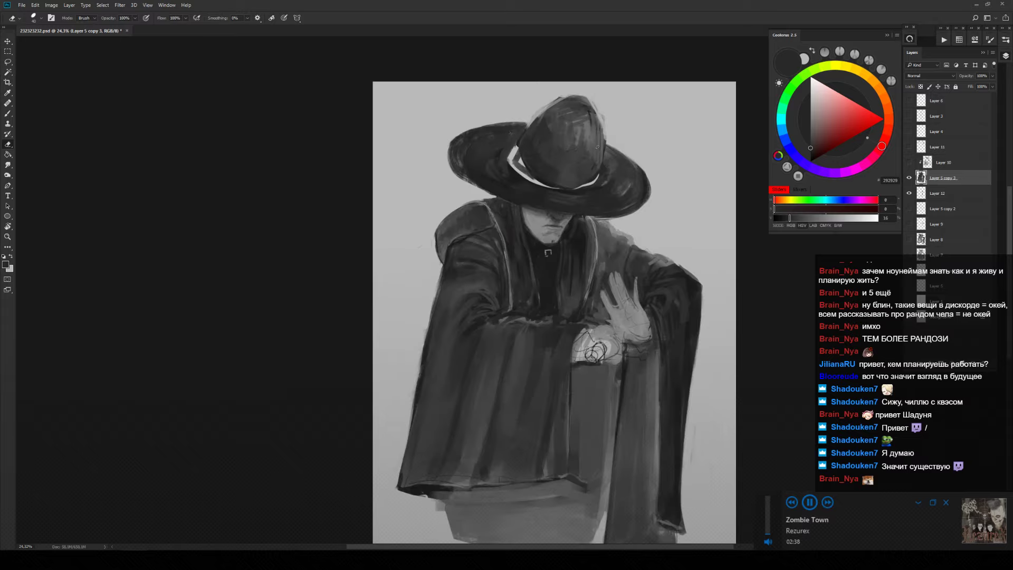
pyautogui.press('b')
pyautogui.keyDown('alt'); pyautogui.click(602, 170); pyautogui.keyUp('alt')
pyautogui.moveTo(598, 169)
pyautogui.mouseDown()
pyautogui.moveTo(595, 104)
pyautogui.moveTo(584, 98)
pyautogui.moveTo(591, 103)
pyautogui.moveTo(554, 124)
pyautogui.moveTo(597, 118)
pyautogui.moveTo(593, 104)
pyautogui.mouseUp()
pyautogui.press('e')
pyautogui.press('z')
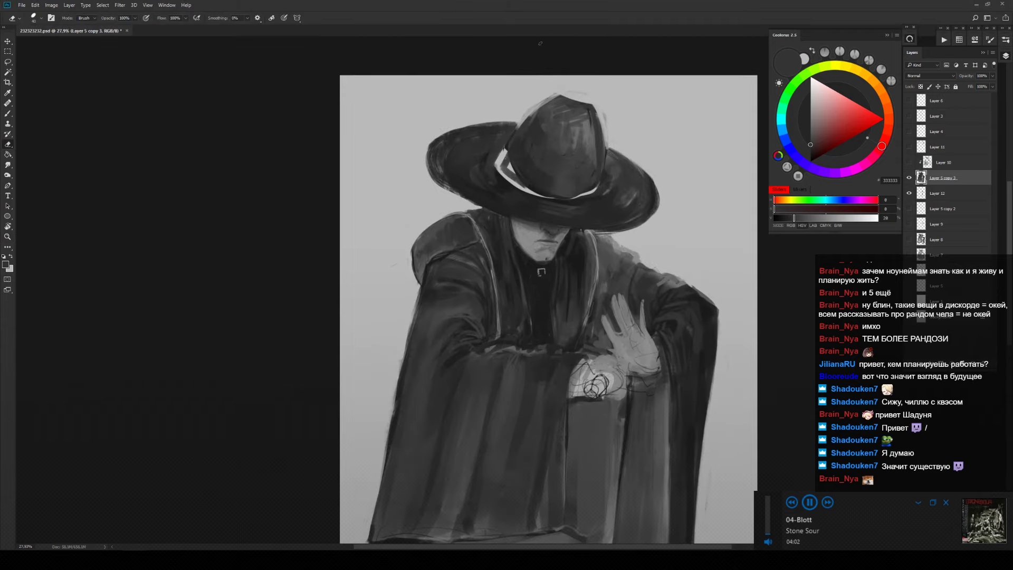
# Revert the painting to its last saved version and flip the figure horizontally.
pyautogui.press('F12')
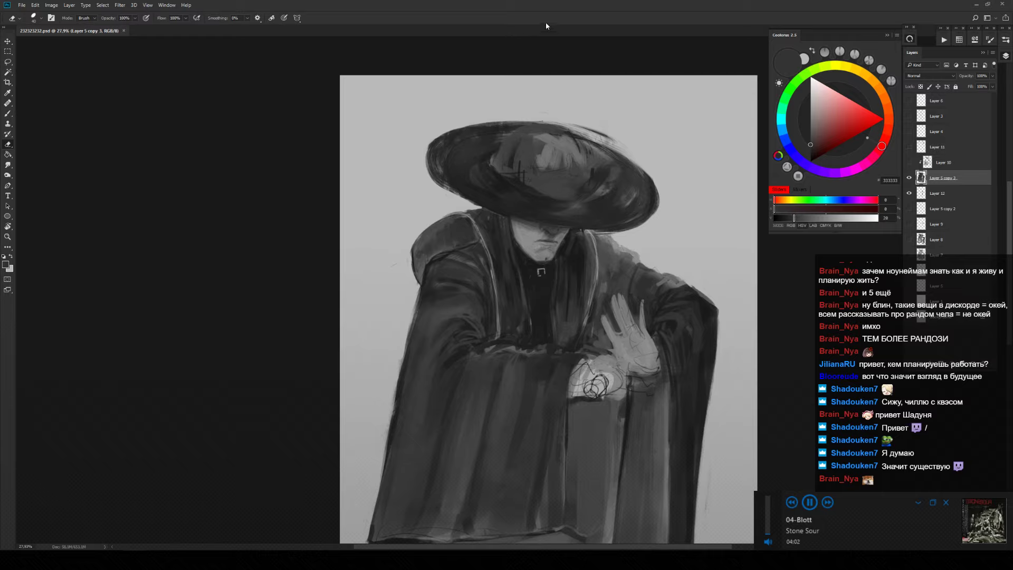
pyautogui.moveTo(620, 142)
pyautogui.mouseDown()
pyautogui.moveTo(580, 125)
pyautogui.moveTo(640, 153)
pyautogui.mouseUp()
pyautogui.press('F2')
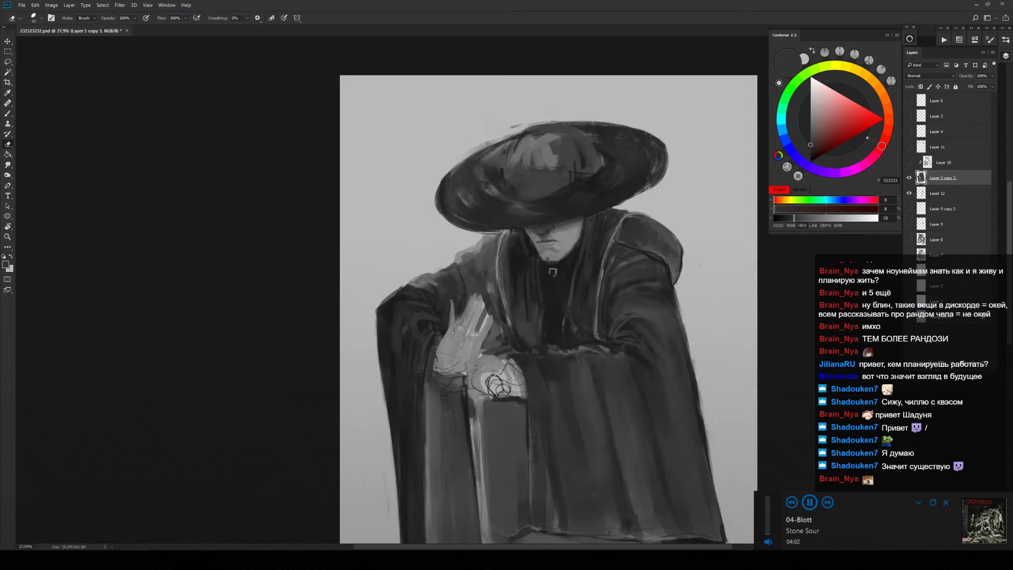
# Erase the sketchy marks along the upper edge of the hat brim to clean its outline.
pyautogui.moveTo(507, 140)
pyautogui.mouseDown()
pyautogui.moveTo(568, 121)
pyautogui.moveTo(505, 132)
pyautogui.moveTo(608, 113)
pyautogui.moveTo(497, 137)
pyautogui.moveTo(614, 115)
pyautogui.moveTo(491, 142)
pyautogui.mouseUp()
pyautogui.hotkey('ctrl', 'z')
pyautogui.moveTo(464, 155); pyautogui.dragTo(573, 121)
pyautogui.moveTo(508, 135); pyautogui.dragTo(620, 123)
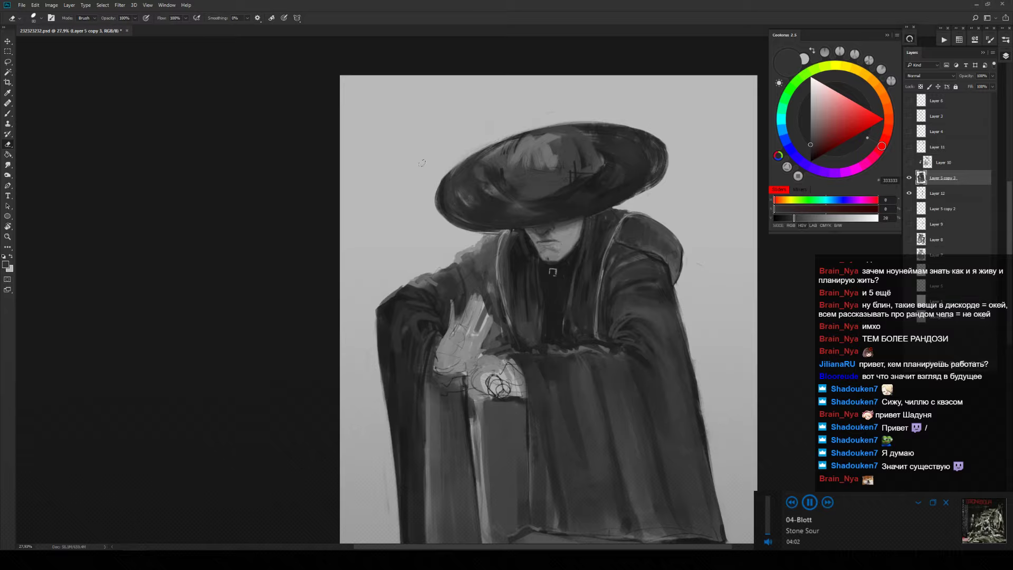
# Refine the coat collar and lapel between the face and the right shoulder with sampled light and dark greys.
pyautogui.press('z')
pyautogui.moveTo(540, 166)
pyautogui.mouseDown()
pyautogui.moveTo(471, 201)
pyautogui.moveTo(528, 156)
pyautogui.mouseUp()
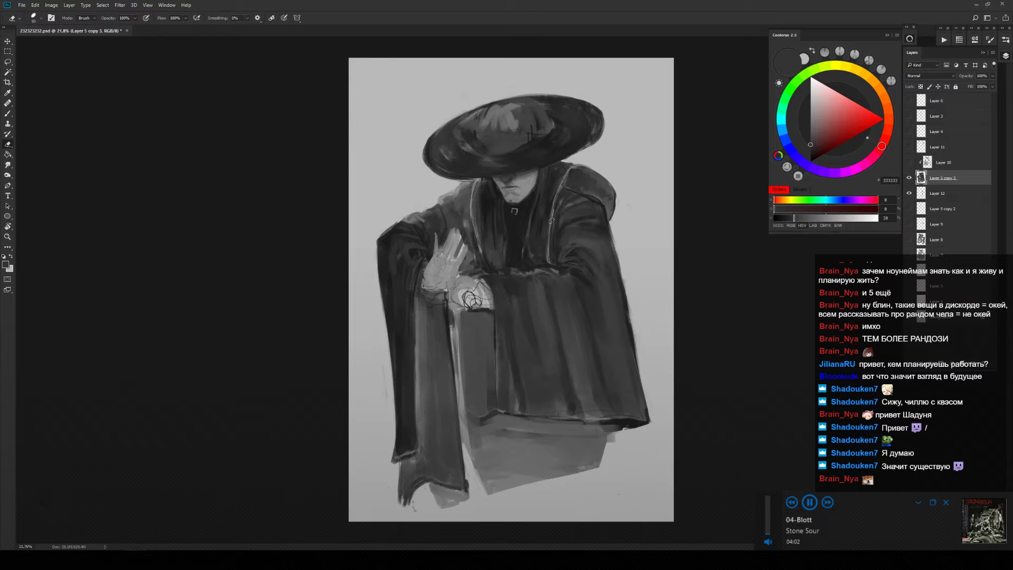
pyautogui.press('z')
pyautogui.moveTo(538, 177); pyautogui.dragTo(581, 183)
pyautogui.press('b')
pyautogui.keyDown('alt'); pyautogui.click(560, 173); pyautogui.keyUp('alt')
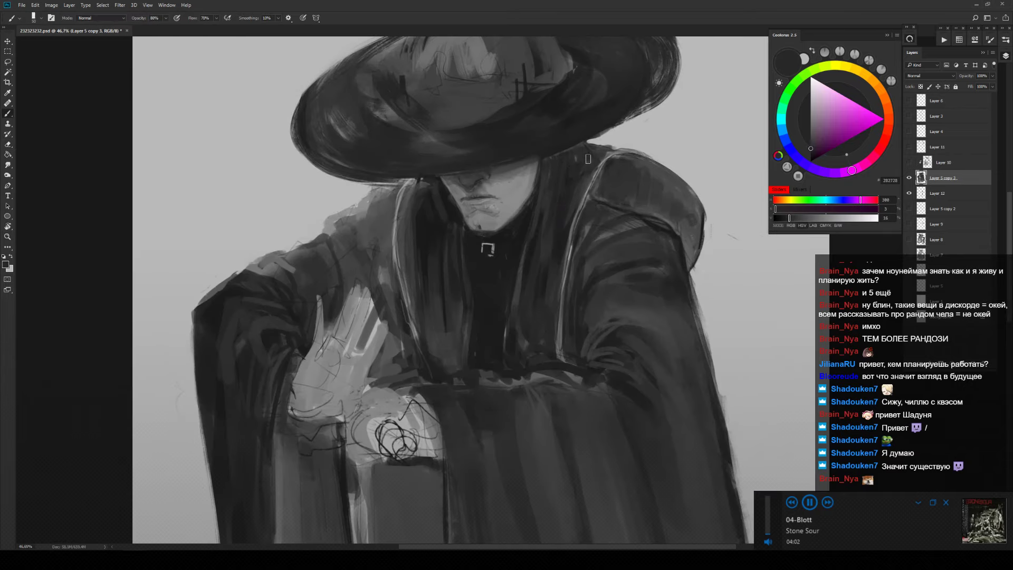
pyautogui.keyDown('alt'); pyautogui.click(611, 133); pyautogui.keyUp('alt')
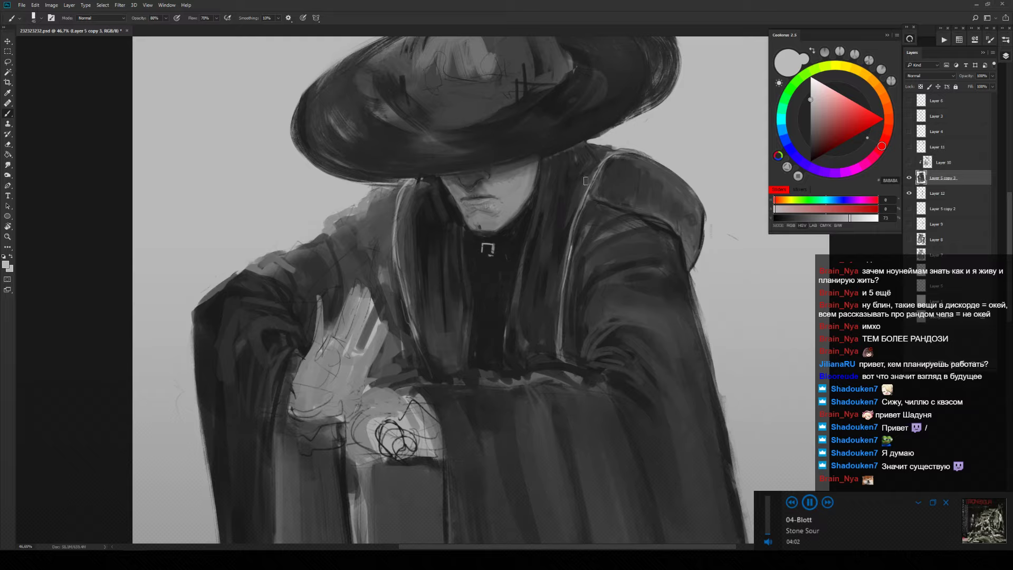
pyautogui.keyDown('alt'); pyautogui.click(665, 171); pyautogui.keyUp('alt')
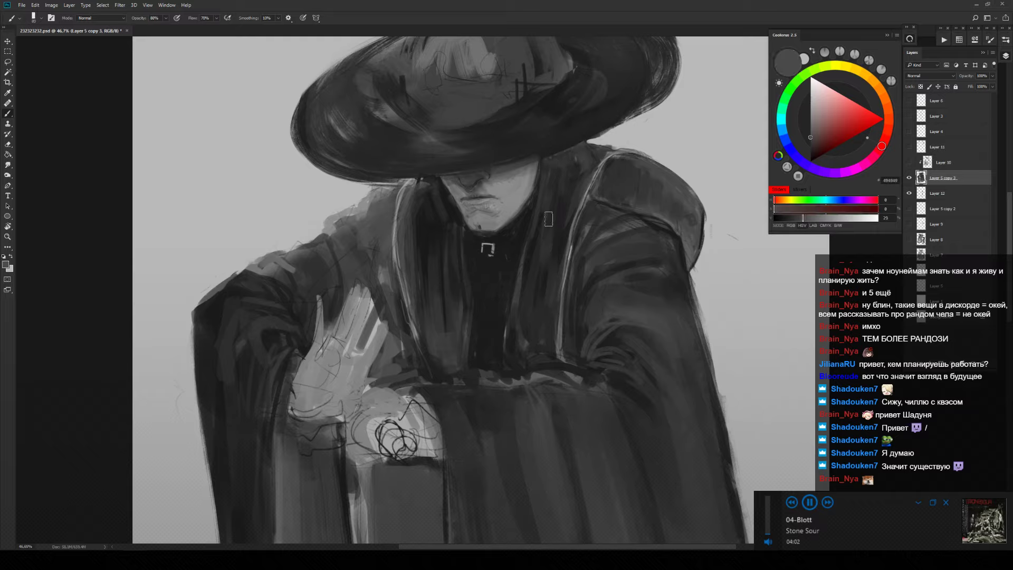
pyautogui.moveTo(544, 224); pyautogui.dragTo(573, 196)
# Paint the cloak on the left shoulder and around the raised hand with sampled mid and dark greys.
pyautogui.keyDown('alt'); pyautogui.click(399, 196); pyautogui.keyUp('alt')
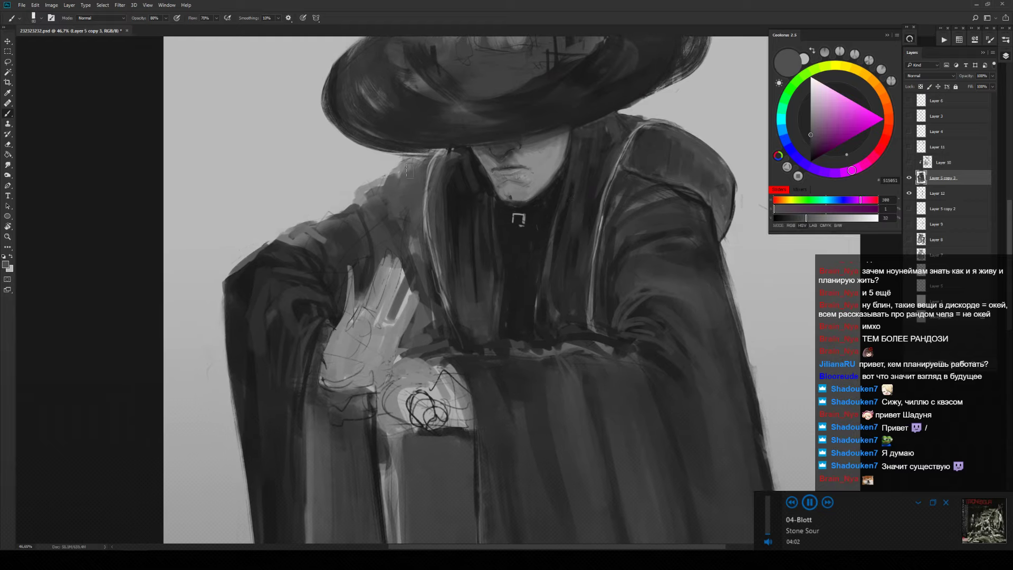
pyautogui.keyDown('alt'); pyautogui.click(405, 217); pyautogui.keyUp('alt')
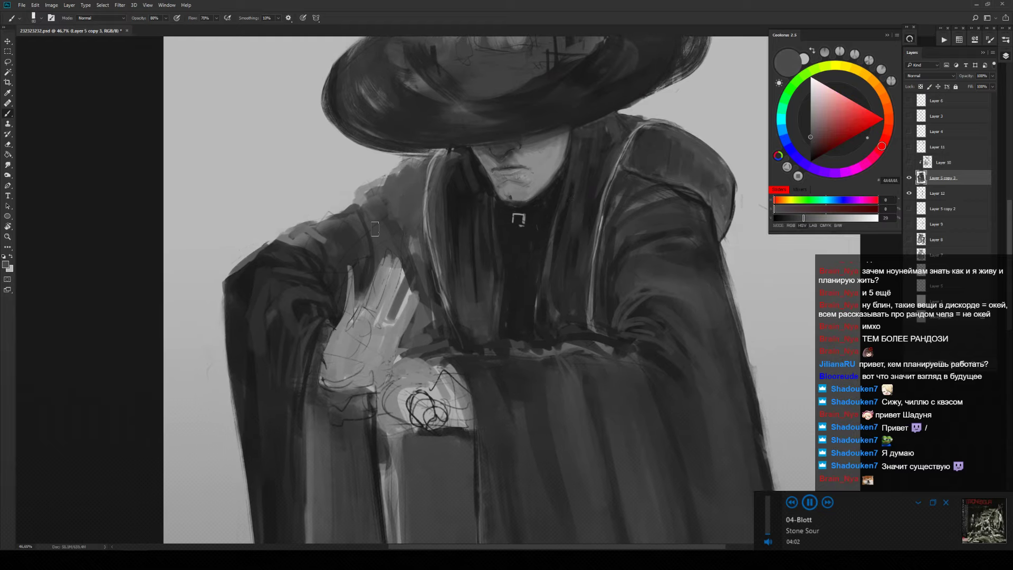
pyautogui.moveTo(382, 250); pyautogui.dragTo(462, 210)
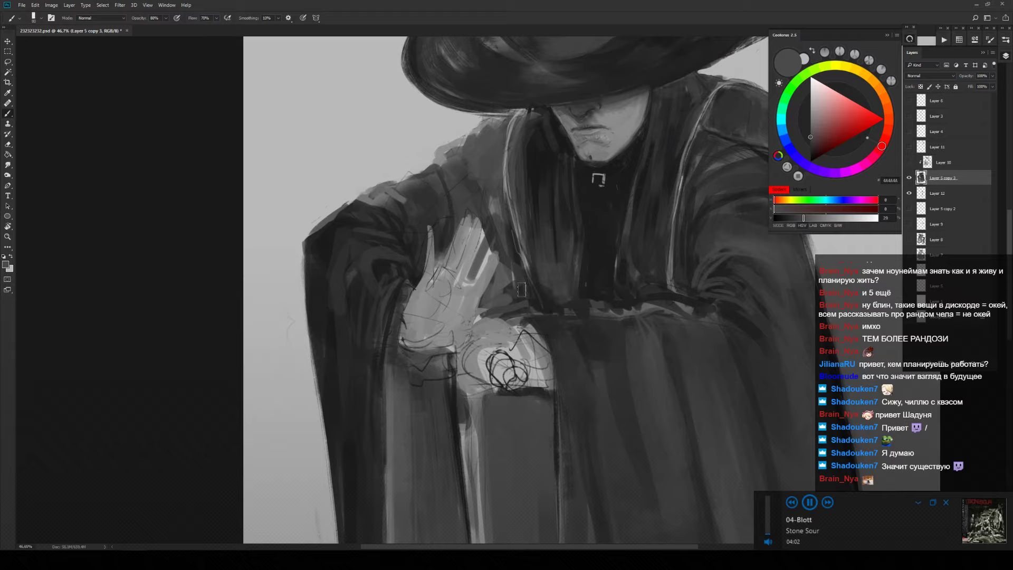
pyautogui.keyDown('alt'); pyautogui.click(430, 244); pyautogui.keyUp('alt')
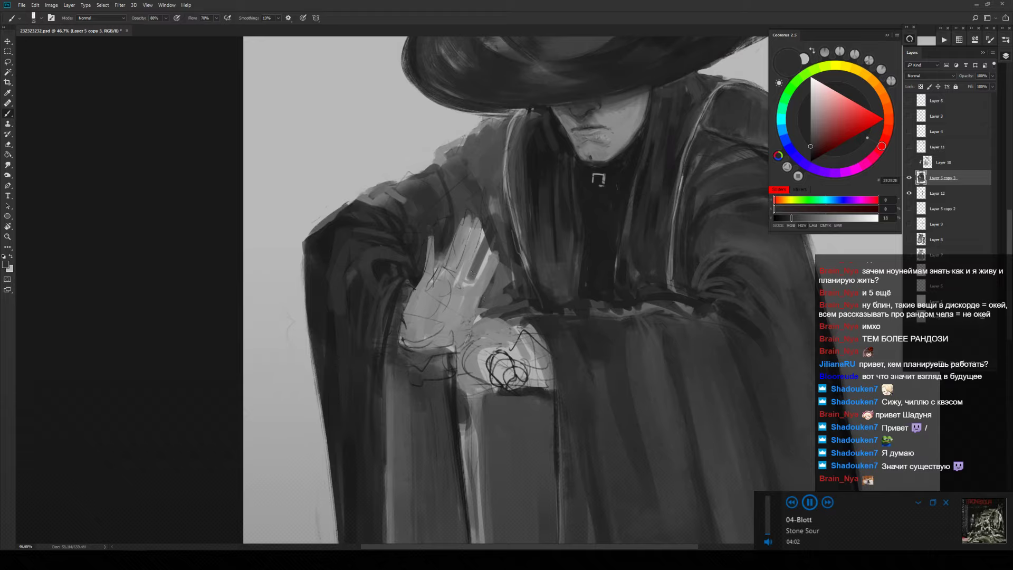
# Touch up the sleeve and fingers around the raised hand with sampled greys and flip the canvas horizontally.
pyautogui.keyDown('alt'); pyautogui.click(490, 252); pyautogui.keyUp('alt')
pyautogui.moveTo(442, 277)
pyautogui.mouseDown()
pyautogui.moveTo(455, 248)
pyautogui.moveTo(471, 253)
pyautogui.mouseUp()
pyautogui.moveTo(409, 301)
pyautogui.mouseDown()
pyautogui.moveTo(404, 321)
pyautogui.moveTo(425, 336)
pyautogui.moveTo(412, 330)
pyautogui.mouseUp()
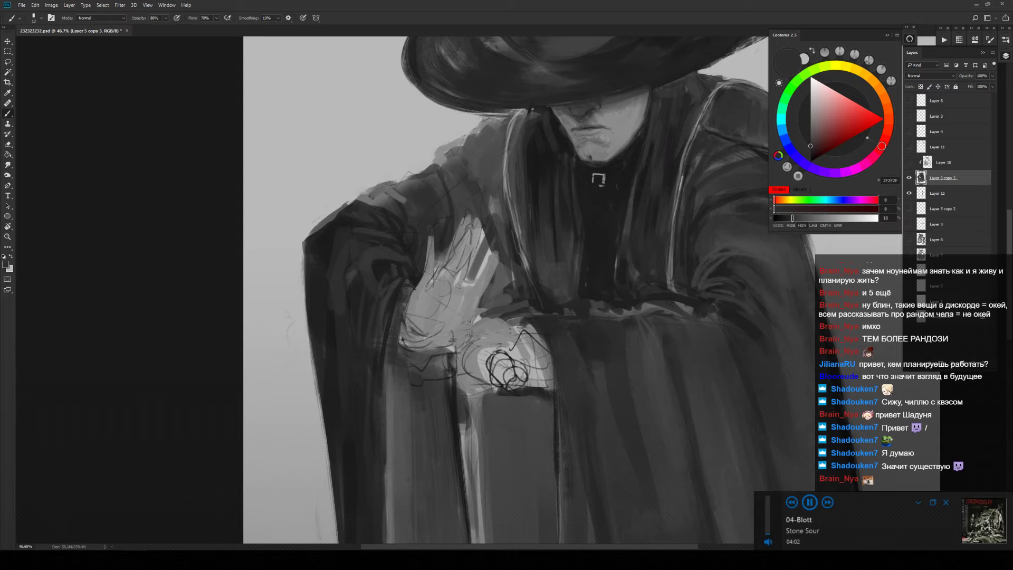
pyautogui.press('F2')
pyautogui.moveTo(595, 171)
pyautogui.mouseDown()
pyautogui.moveTo(579, 255)
pyautogui.moveTo(629, 121)
pyautogui.mouseUp()
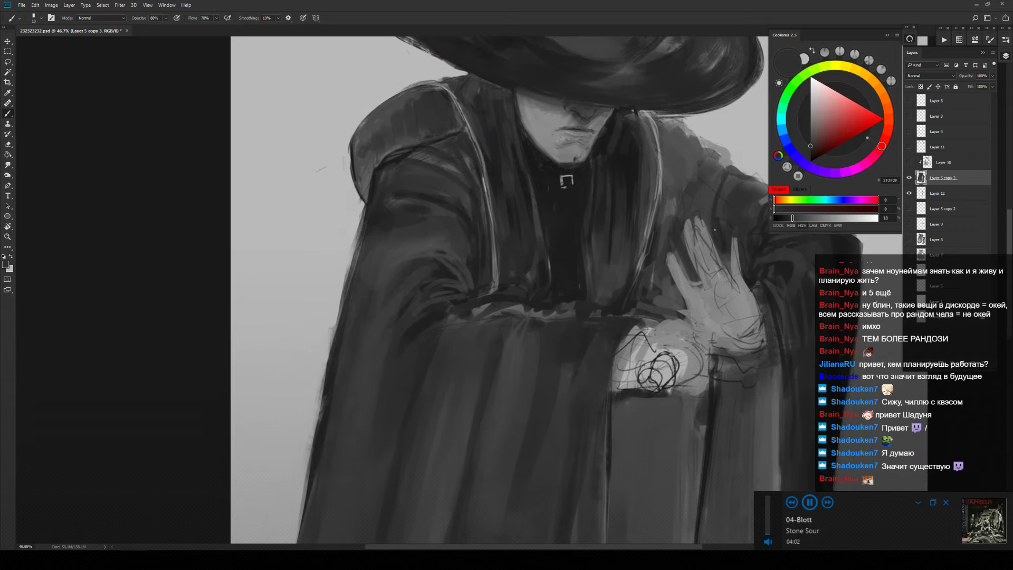
# Clean the sketch lines around the fingertips of the raised hand with sampled cloak and skin greys.
pyautogui.keyDown('alt'); pyautogui.click(706, 219); pyautogui.keyUp('alt')
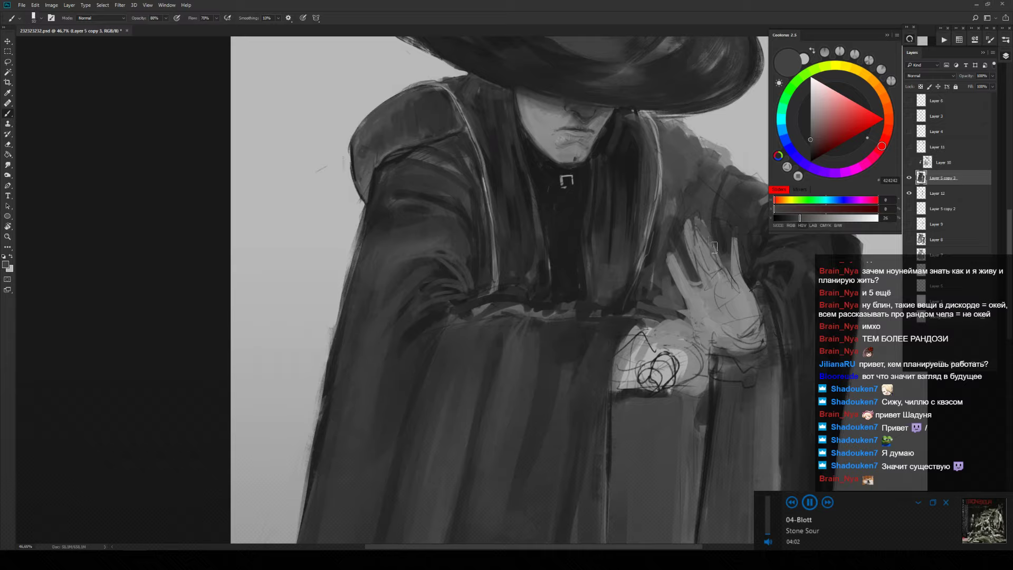
pyautogui.keyDown('alt'); pyautogui.click(701, 238); pyautogui.keyUp('alt')
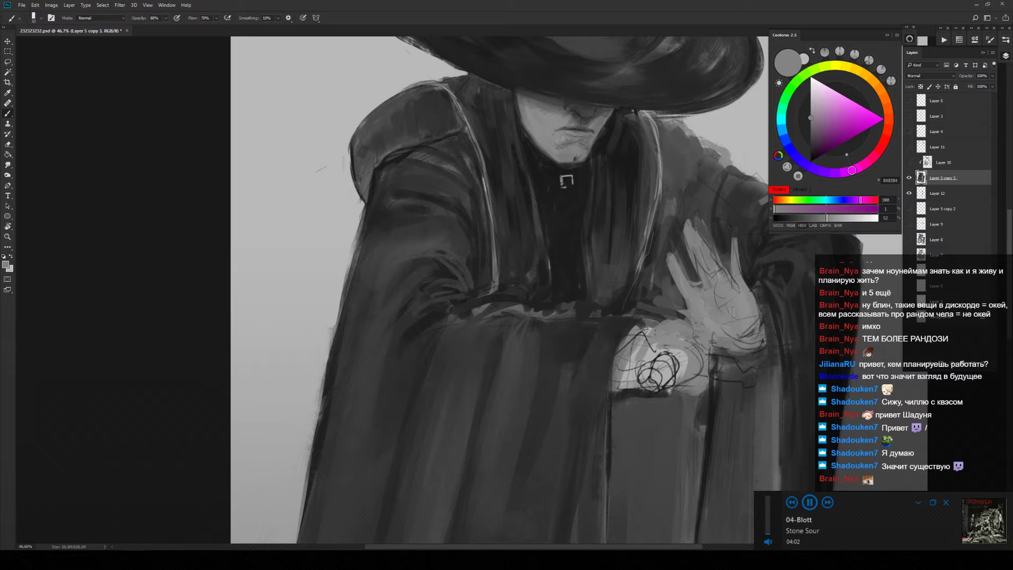
pyautogui.keyDown('alt'); pyautogui.click(704, 216); pyautogui.keyUp('alt')
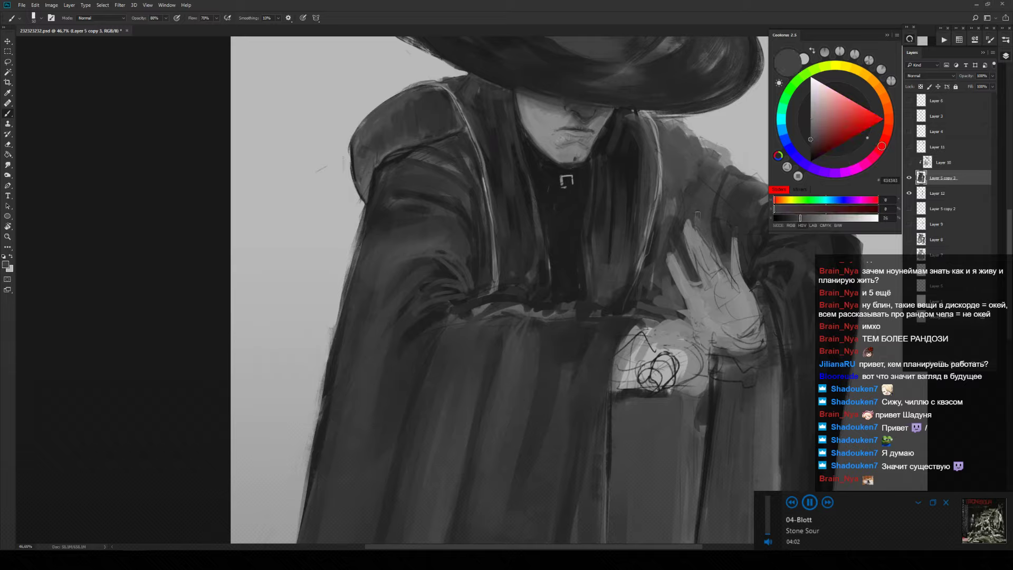
pyautogui.press('[')
pyautogui.moveTo(711, 244); pyautogui.dragTo(722, 270)
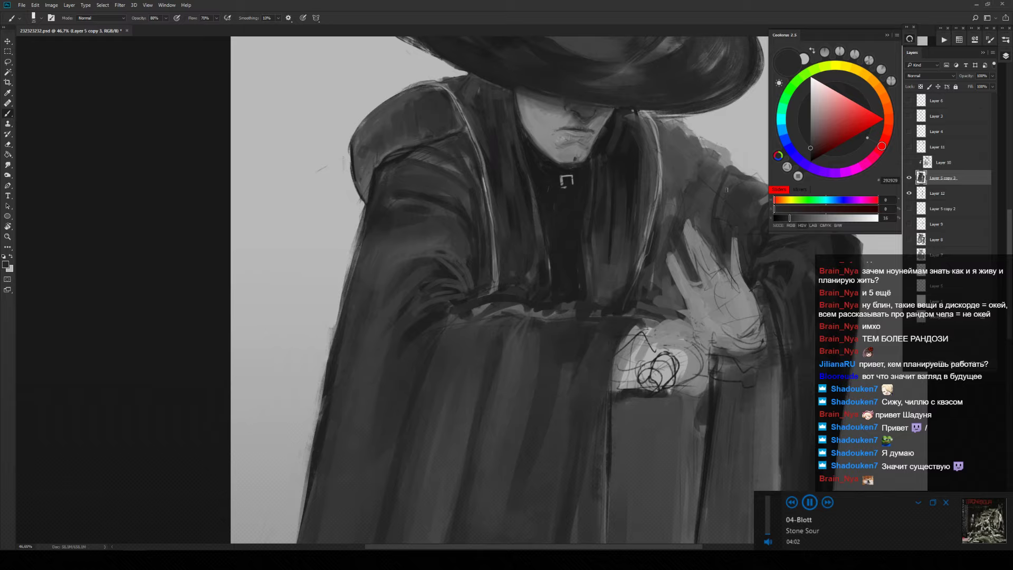
# Paint the shoulder and collar above the raised hand with sampled mid and dark greys.
pyautogui.moveTo(746, 221); pyautogui.dragTo(649, 269)
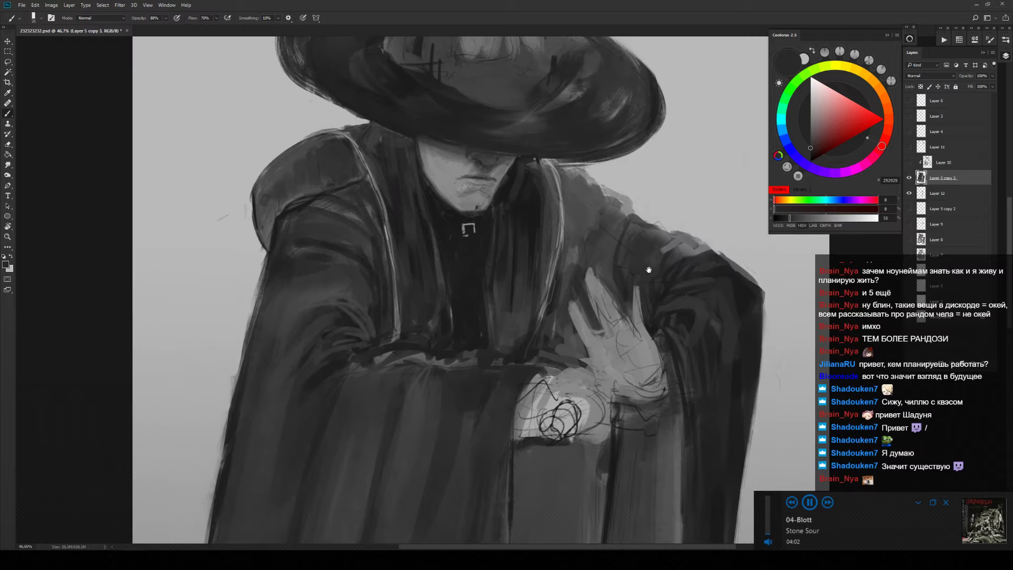
pyautogui.keyDown('alt'); pyautogui.click(638, 227); pyautogui.keyUp('alt')
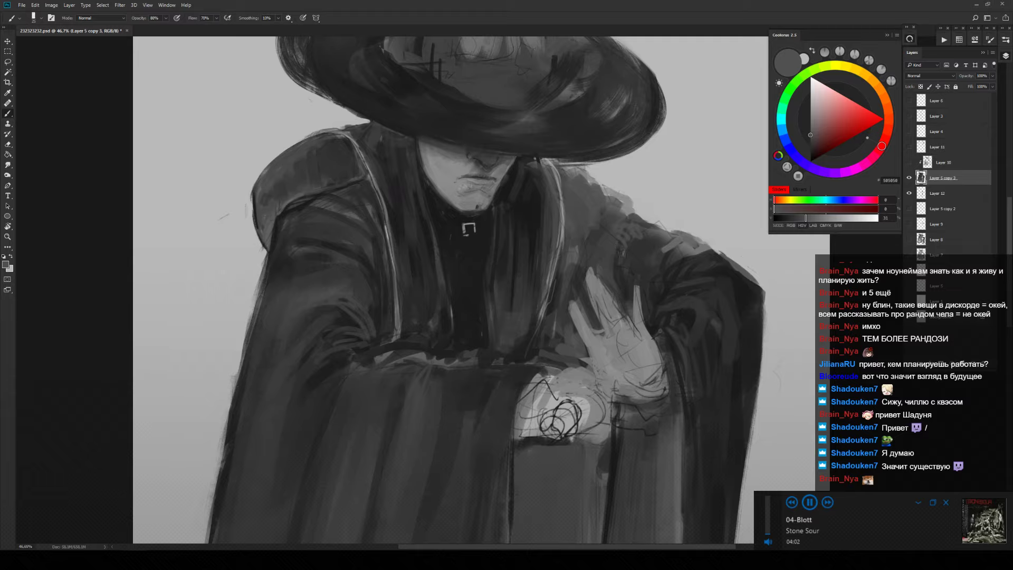
pyautogui.keyDown('alt'); pyautogui.click(621, 250); pyautogui.keyUp('alt')
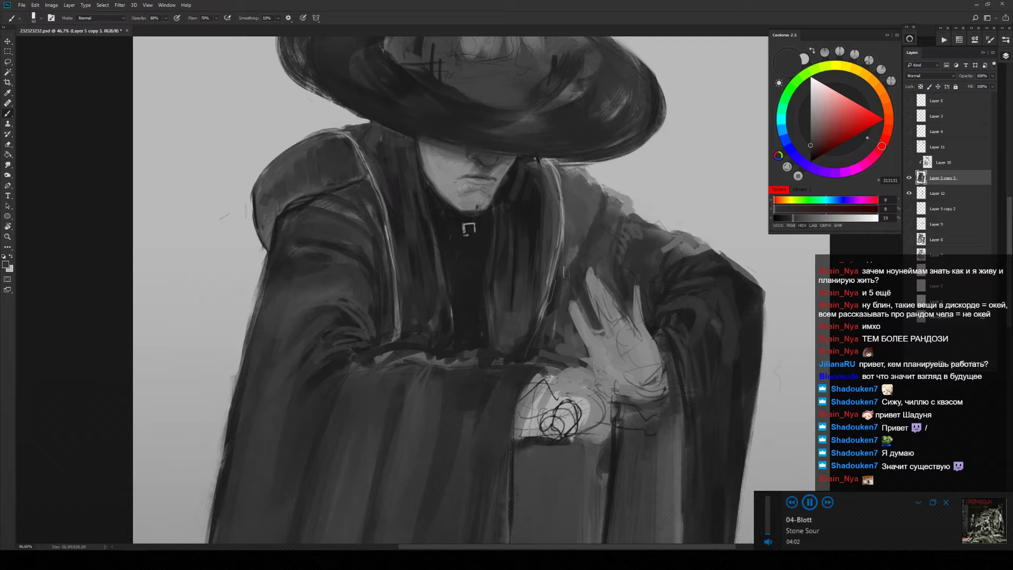
pyautogui.press('alt')
pyautogui.keyDown('alt'); pyautogui.click(593, 191); pyautogui.keyUp('alt')
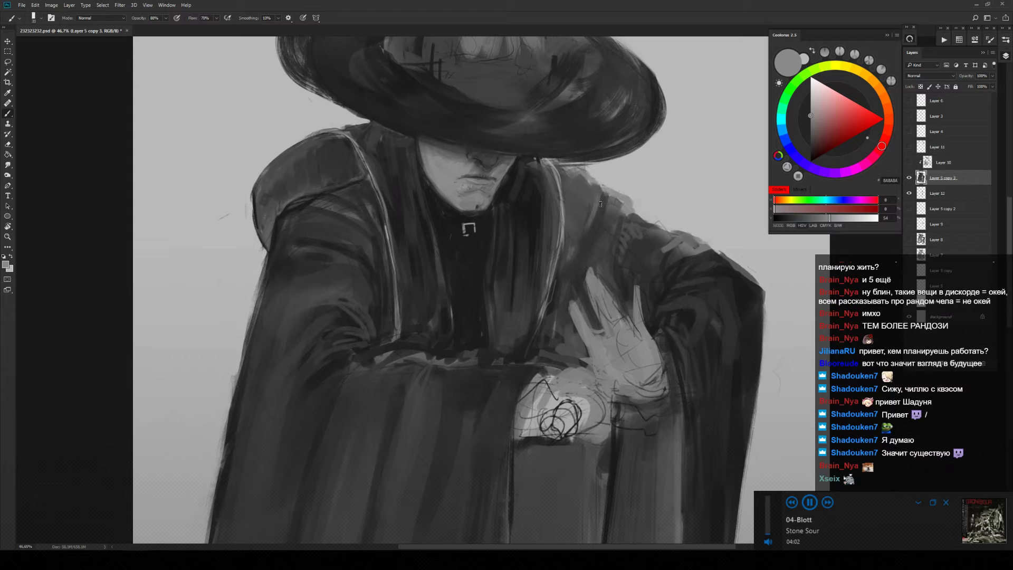
pyautogui.moveTo(594, 192)
pyautogui.mouseDown()
pyautogui.moveTo(574, 243)
pyautogui.moveTo(580, 233)
pyautogui.mouseUp()
# Refine the seam where the hood meets the extended arm's shoulder with sampled greys, and save the document.
pyautogui.keyDown('alt'); pyautogui.click(303, 211); pyautogui.keyUp('alt')
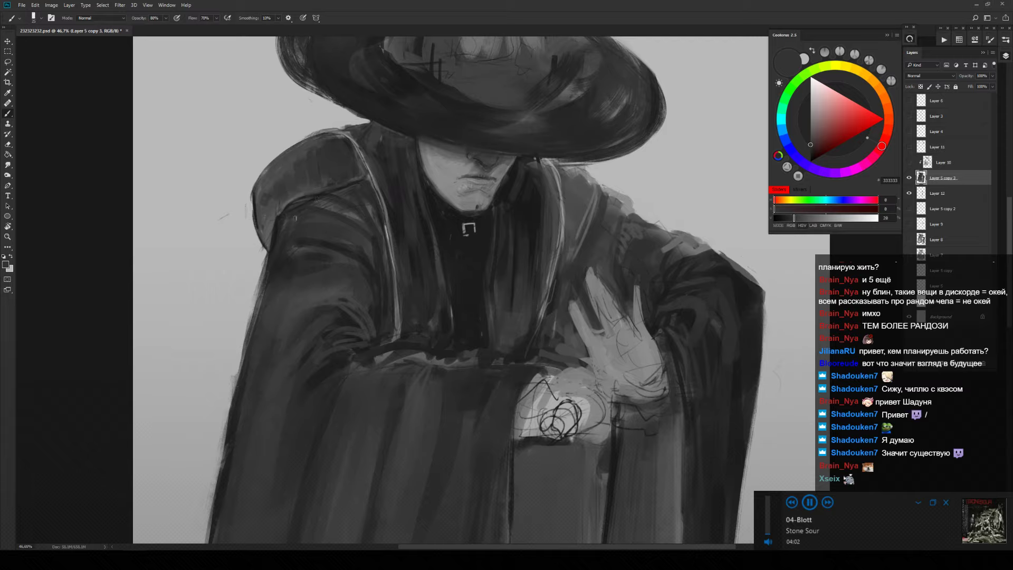
pyautogui.keyDown('alt'); pyautogui.click(268, 221); pyautogui.keyUp('alt')
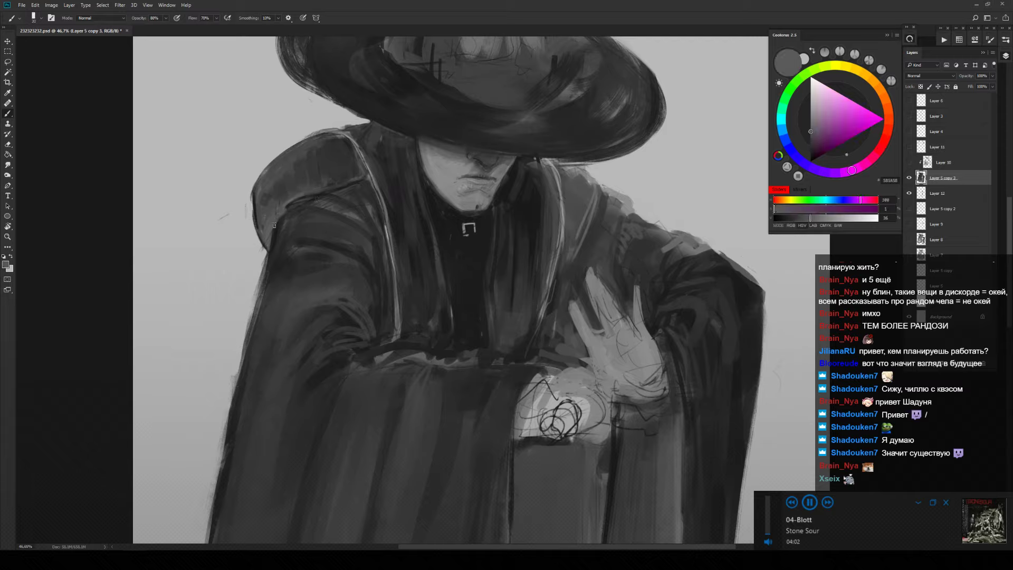
pyautogui.keyDown('alt'); pyautogui.click(309, 194); pyautogui.keyUp('alt')
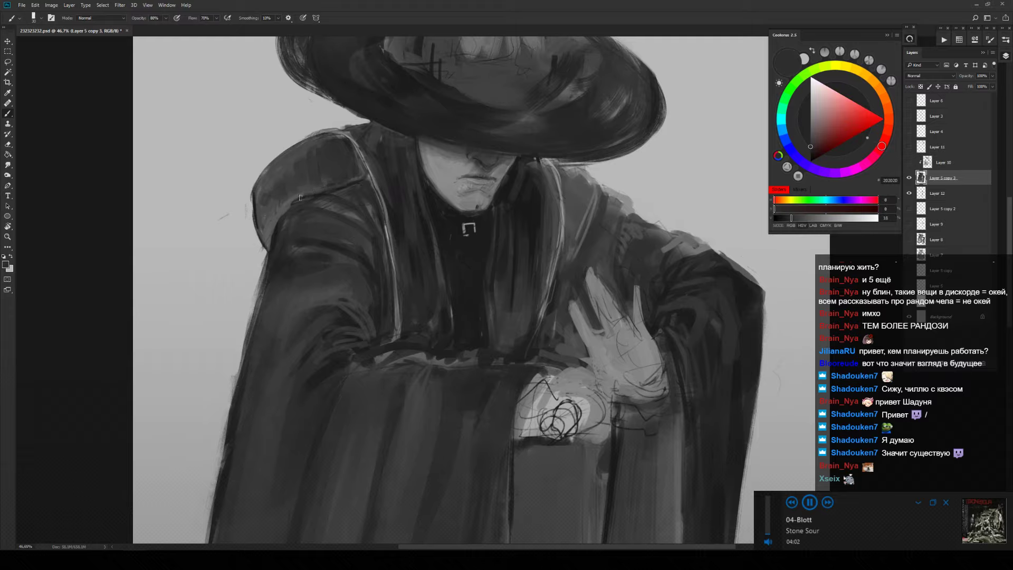
pyautogui.keyDown('alt'); pyautogui.click(273, 240); pyautogui.keyUp('alt')
pyautogui.press('z')
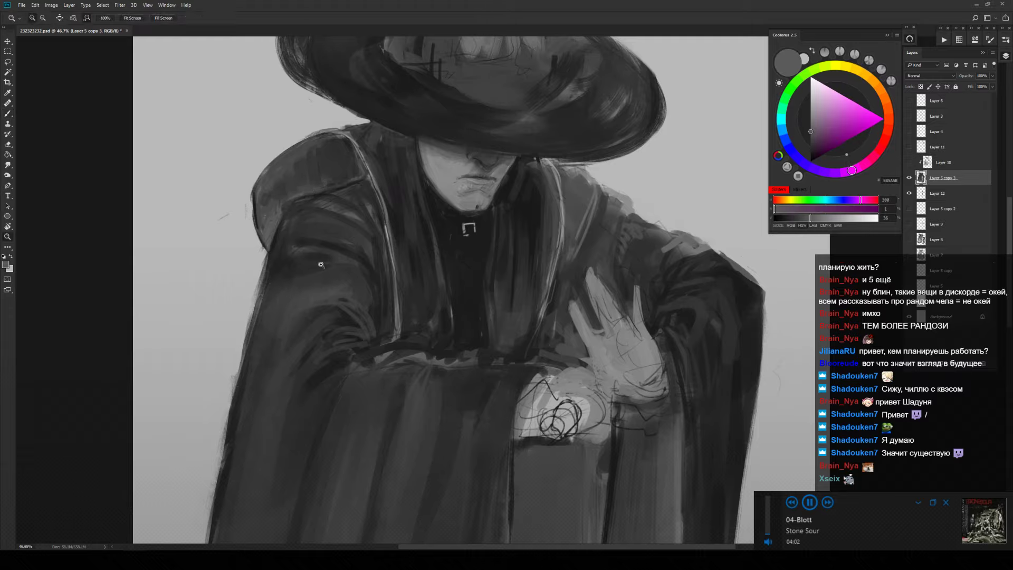
pyautogui.moveTo(321, 263)
pyautogui.mouseDown()
pyautogui.moveTo(271, 291)
pyautogui.moveTo(280, 296)
pyautogui.moveTo(347, 252)
pyautogui.mouseUp()
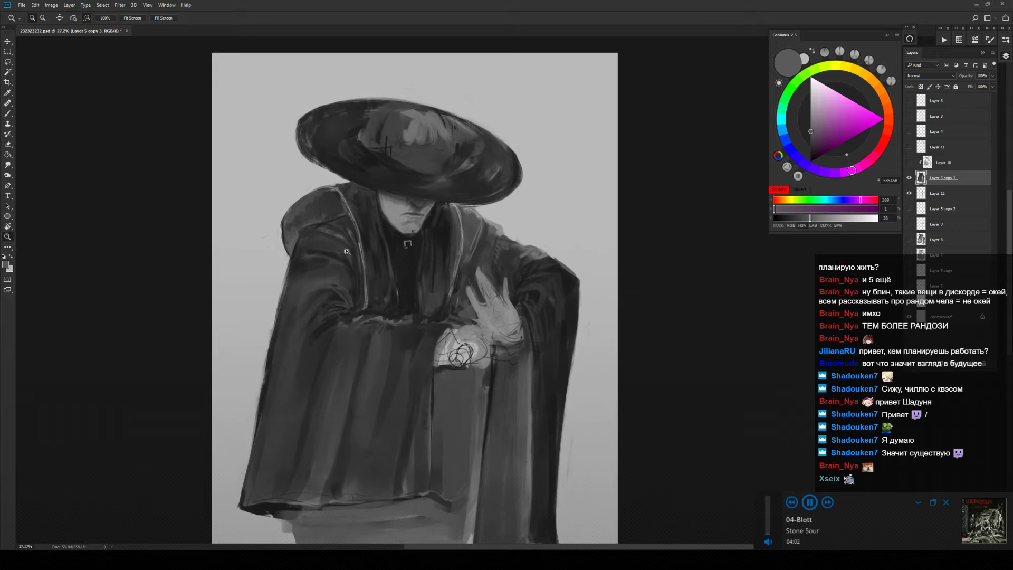
pyautogui.hotkey('ctrl', 's')
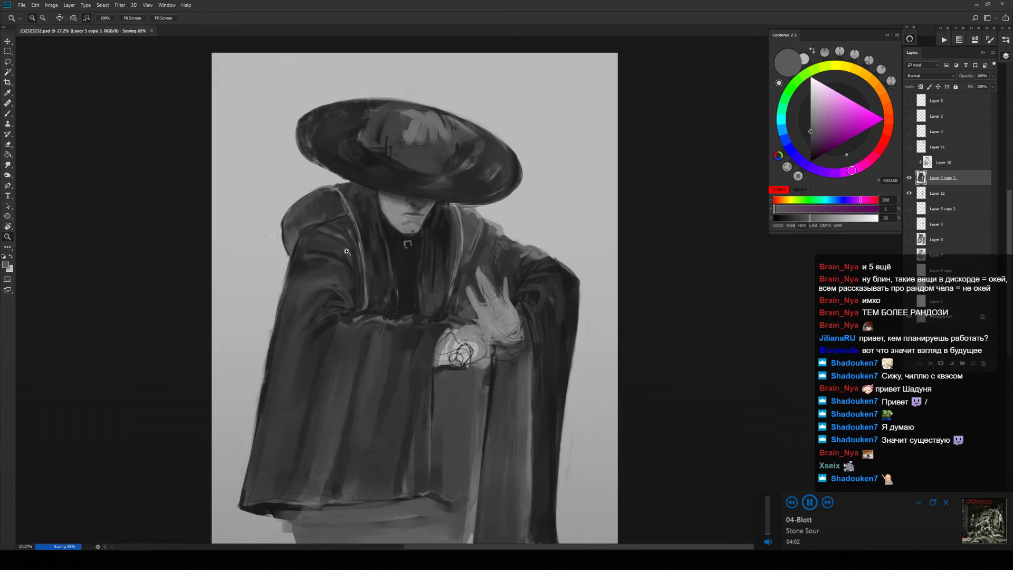
# Darken the lower front folds of the cloak with a sampled dark grey and an enlarged brush.
pyautogui.moveTo(373, 317); pyautogui.dragTo(432, 242)
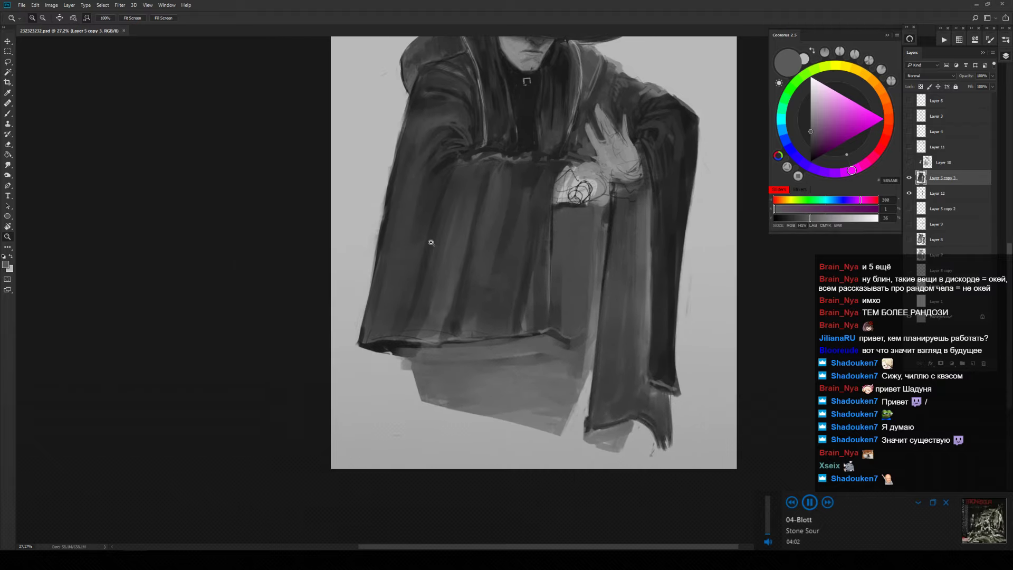
pyautogui.press('b')
pyautogui.keyDown('alt'); pyautogui.click(525, 285); pyautogui.keyUp('alt')
pyautogui.press(']')
pyautogui.press(']')
pyautogui.press(']')
pyautogui.press(']')
pyautogui.press(']')
pyautogui.press(']')
pyautogui.press(']')
pyautogui.press(']')
pyautogui.press(']')
pyautogui.press(']')
pyautogui.press(']')
pyautogui.moveTo(534, 271); pyautogui.dragTo(527, 315)
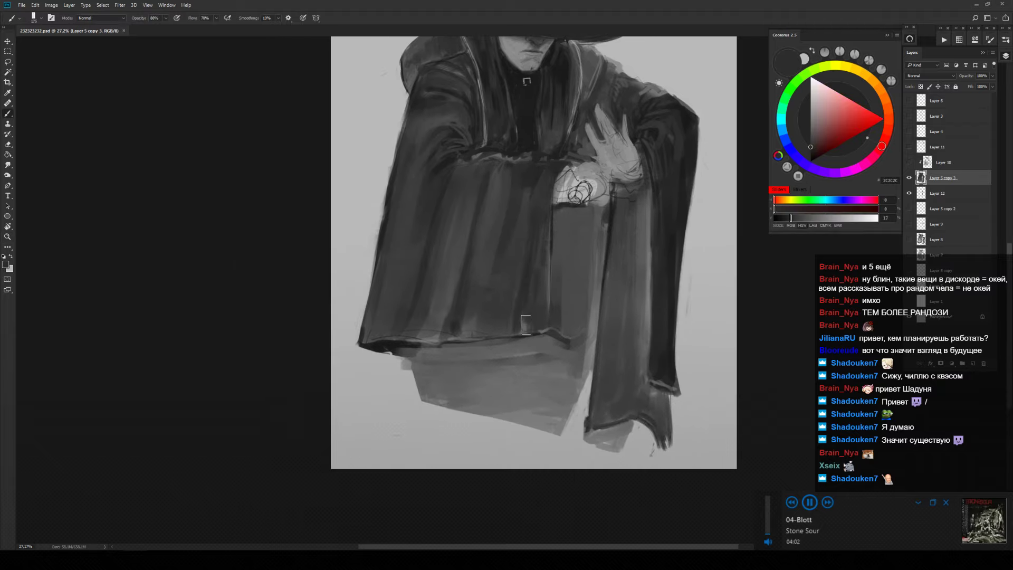
# Define the cloak's vertical front edge below the hands and its lower hem with dark strokes.
pyautogui.moveTo(547, 238); pyautogui.dragTo(546, 294)
pyautogui.press('[')
pyautogui.keyDown('alt'); pyautogui.click(548, 261); pyautogui.keyUp('alt')
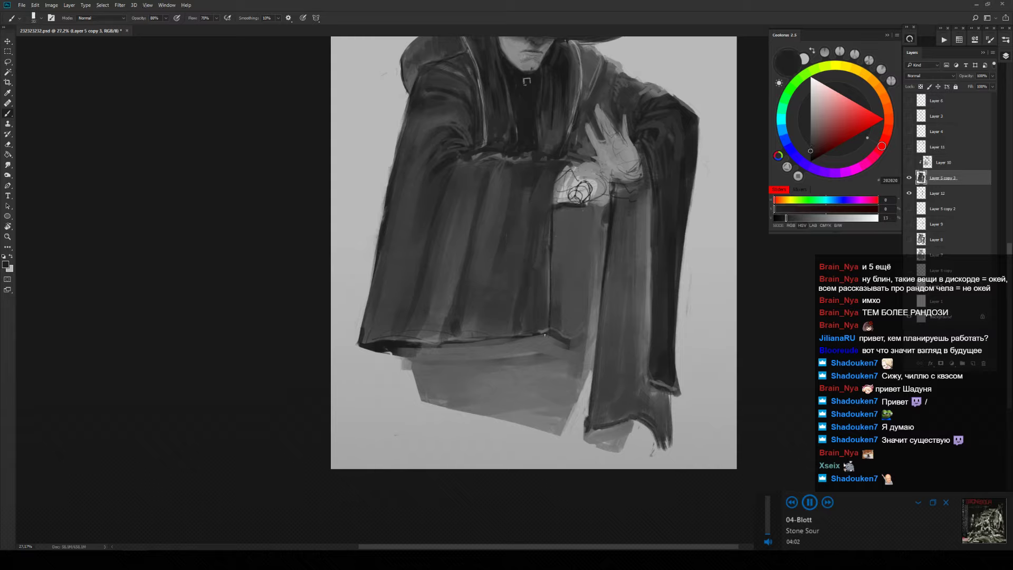
pyautogui.moveTo(549, 255); pyautogui.dragTo(549, 311)
pyautogui.moveTo(418, 346); pyautogui.dragTo(434, 341)
pyautogui.keyDown('alt'); pyautogui.click(416, 328); pyautogui.keyUp('alt')
# Clean and reshape the outer contour of the hood behind the shoulder with mid-grey strokes.
pyautogui.moveTo(474, 273); pyautogui.dragTo(464, 360)
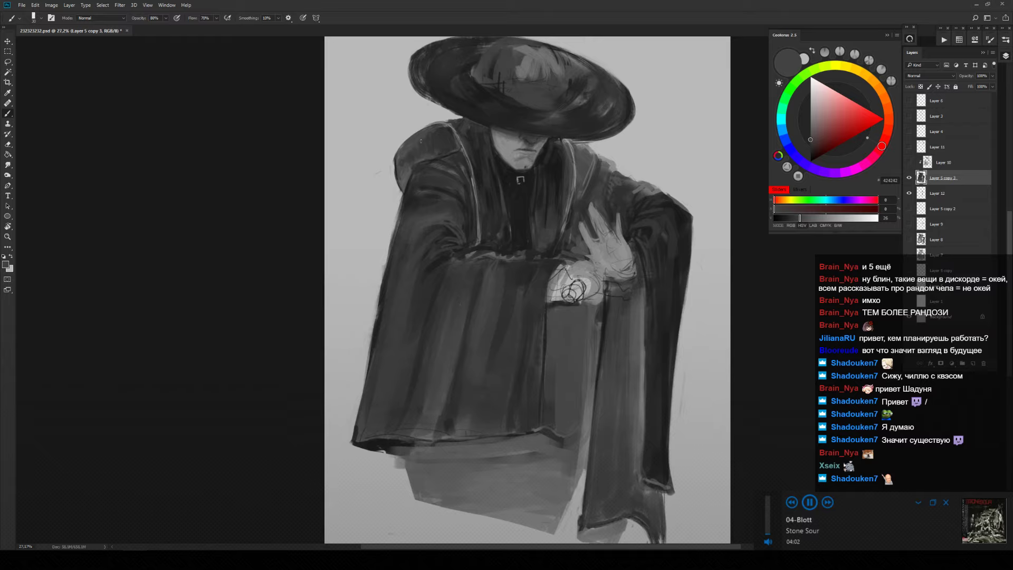
pyautogui.scroll(3, 395, 151)
pyautogui.keyDown('alt'); pyautogui.click(396, 179); pyautogui.keyUp('alt')
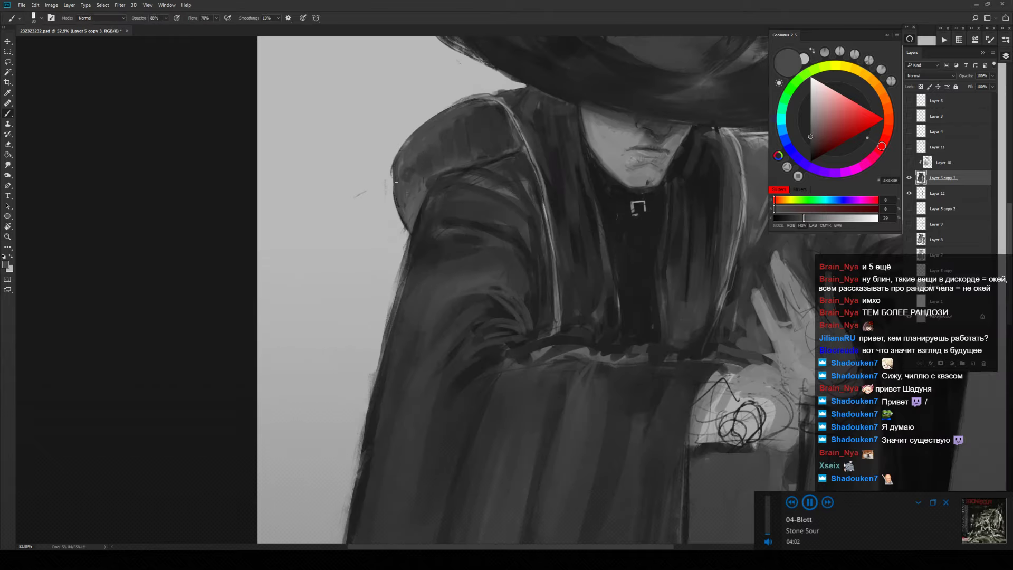
pyautogui.moveTo(396, 179); pyautogui.dragTo(409, 230)
pyautogui.moveTo(400, 173); pyautogui.dragTo(402, 219)
pyautogui.moveTo(392, 168); pyautogui.dragTo(391, 185)
pyautogui.moveTo(410, 137); pyautogui.dragTo(401, 146)
pyautogui.press('[')
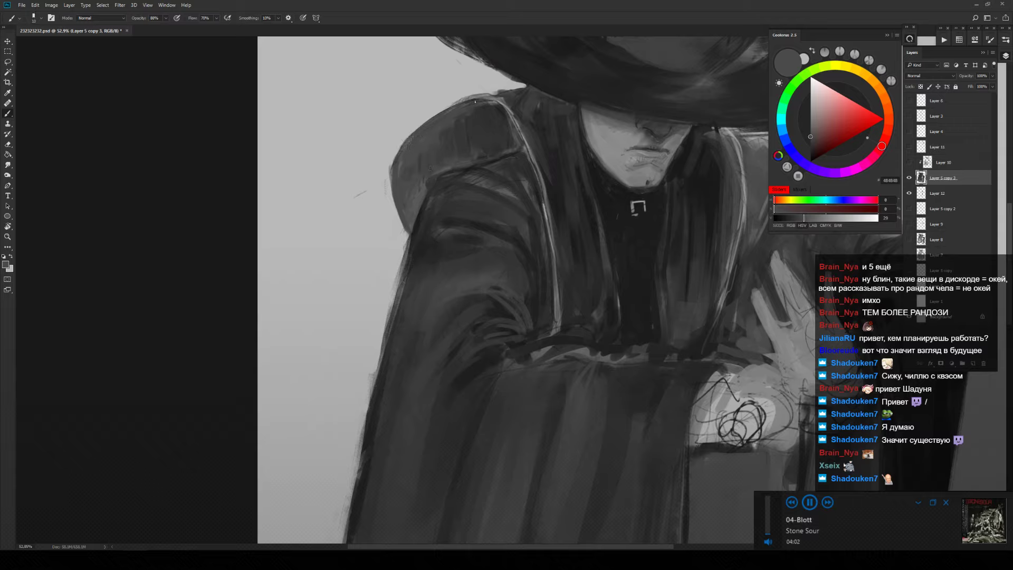
pyautogui.press(']')
pyautogui.moveTo(409, 135); pyautogui.dragTo(373, 233)
pyautogui.hotkey('ctrl', 'z')
# Build up the standing coat collar beneath the hat brim above the raised hand with mid grey.
pyautogui.press('z')
pyautogui.press('b')
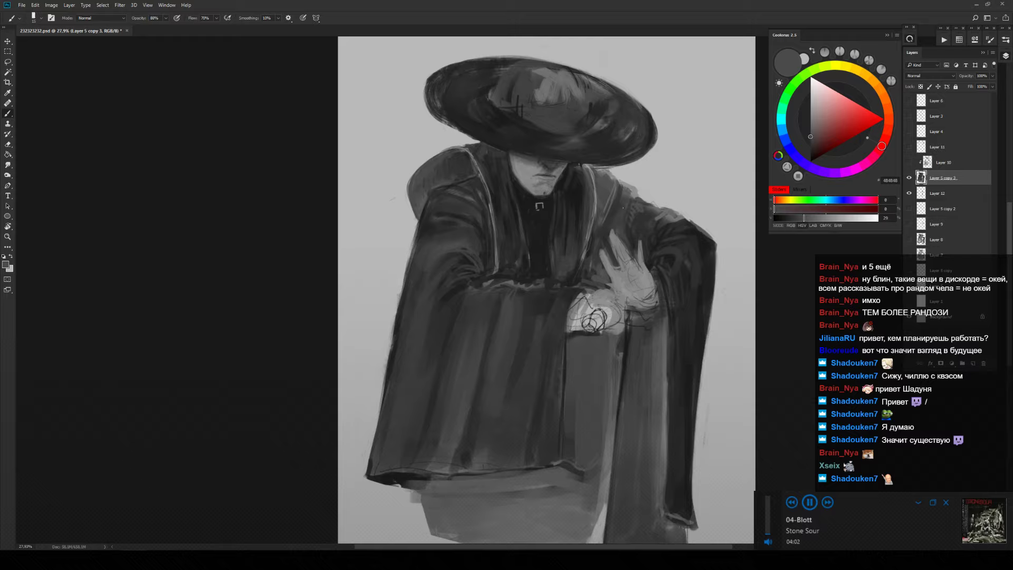
pyautogui.press('z')
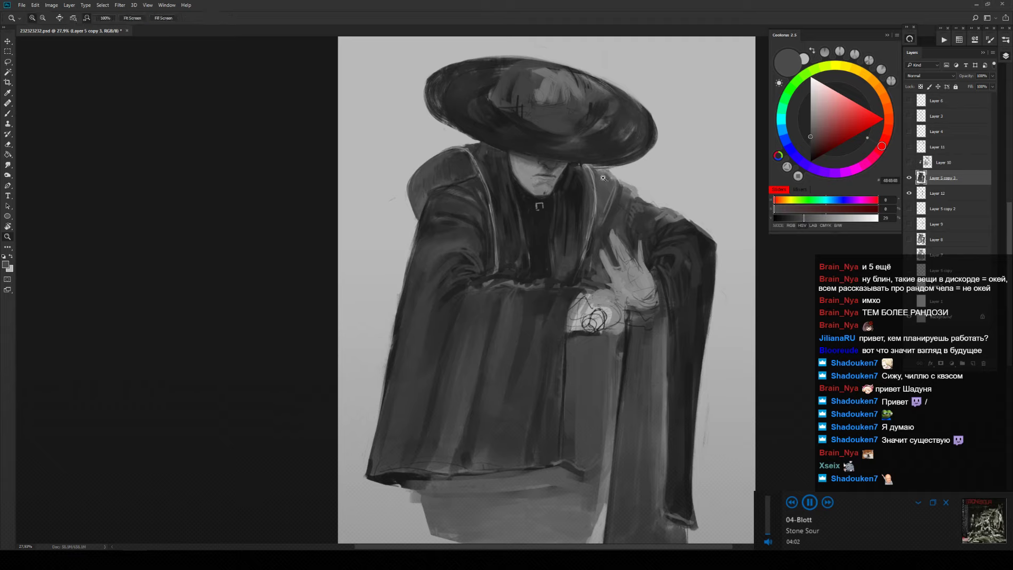
pyautogui.press('b')
pyautogui.moveTo(603, 177)
pyautogui.mouseDown()
pyautogui.moveTo(670, 179)
pyautogui.moveTo(631, 157)
pyautogui.moveTo(612, 160)
pyautogui.moveTo(624, 182)
pyautogui.moveTo(619, 166)
pyautogui.moveTo(589, 164)
pyautogui.moveTo(627, 154)
pyautogui.moveTo(586, 166)
pyautogui.mouseUp()
pyautogui.keyDown('alt'); pyautogui.click(623, 191); pyautogui.keyUp('alt')
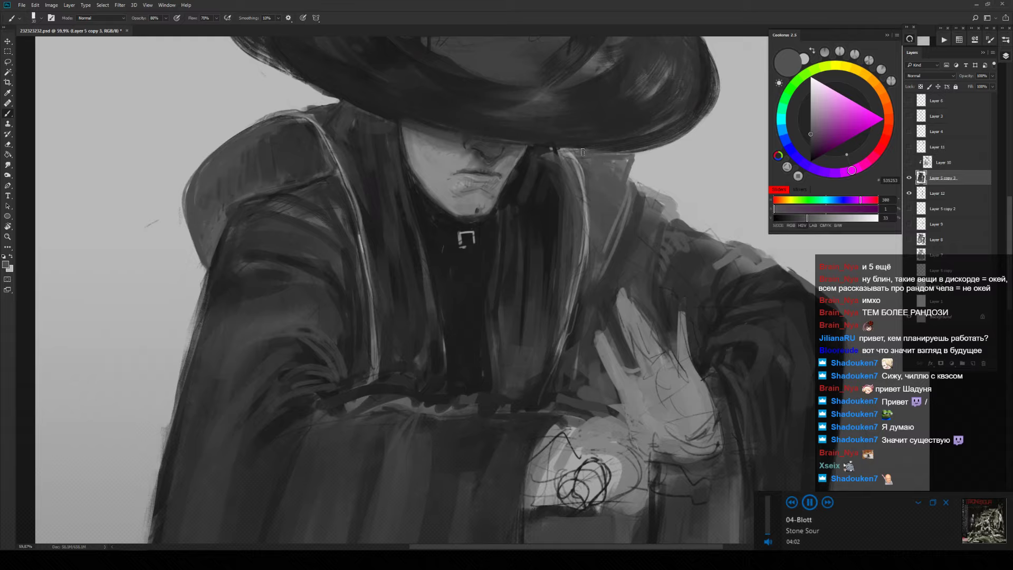
# Paint over the light inner edge line of that collar and lapel with sampled mid greys.
pyautogui.keyDown('alt'); pyautogui.click(570, 149); pyautogui.keyUp('alt')
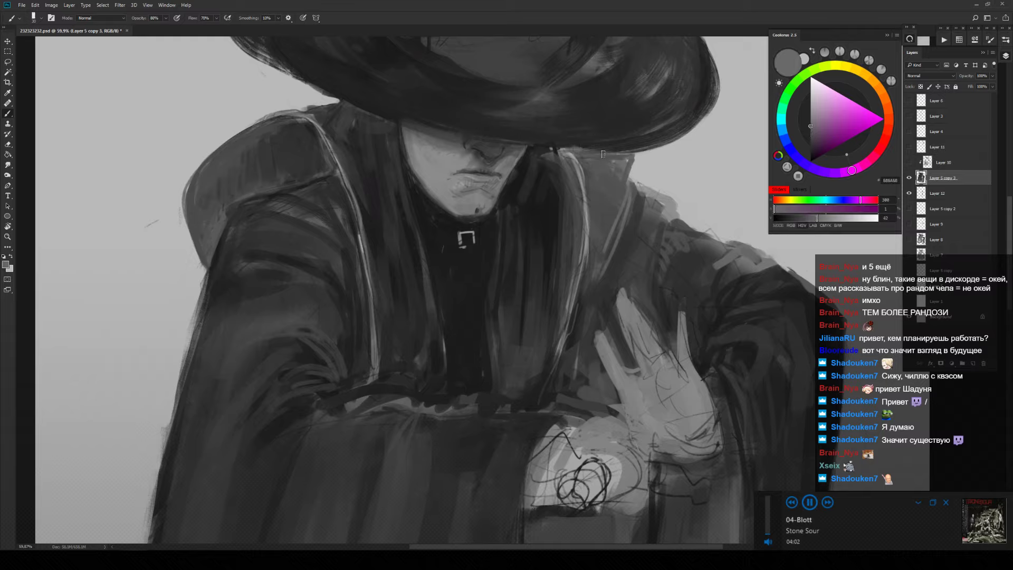
pyautogui.keyDown('alt'); pyautogui.click(589, 228); pyautogui.keyUp('alt')
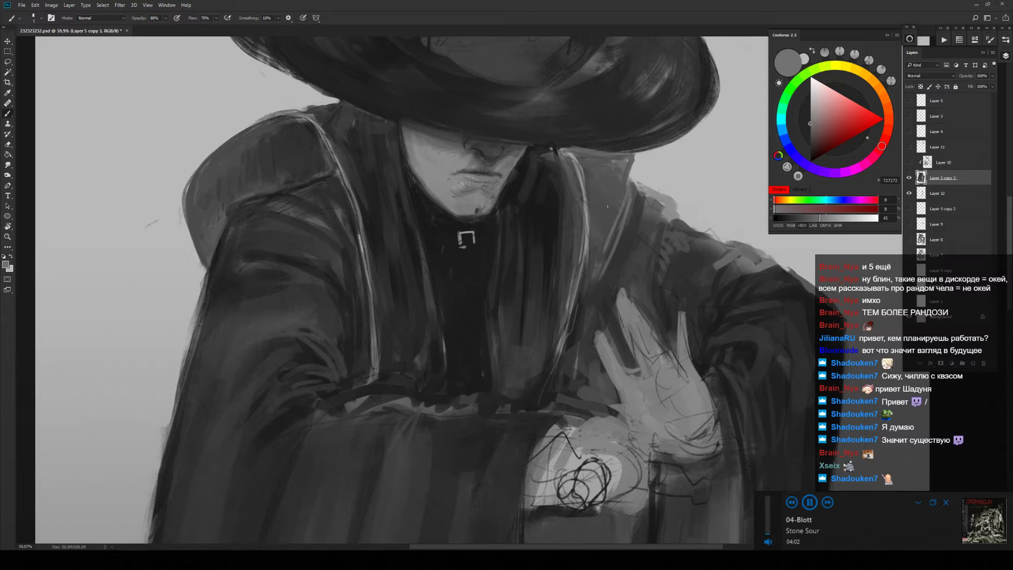
pyautogui.keyDown('alt'); pyautogui.click(604, 202); pyautogui.keyUp('alt')
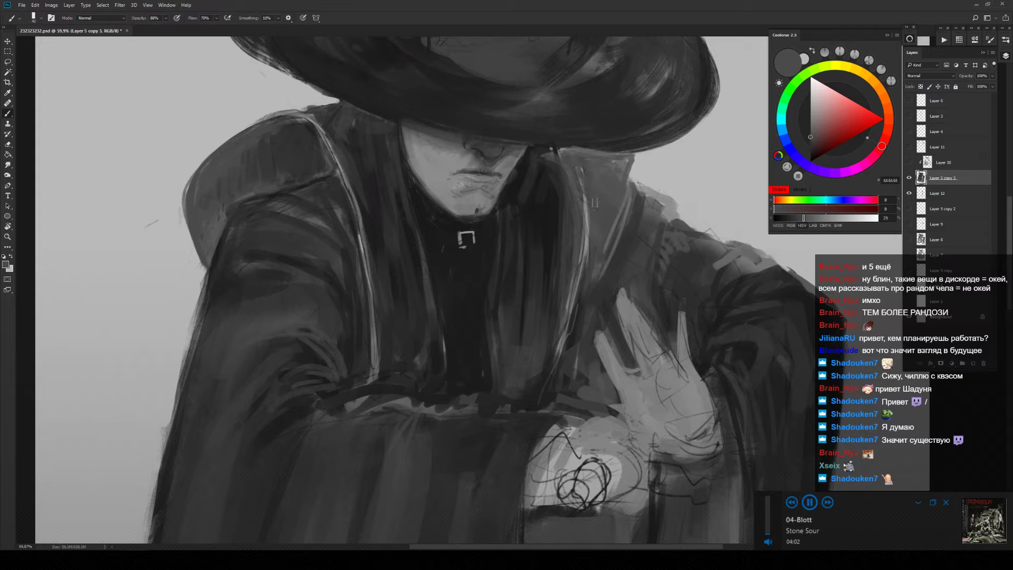
pyautogui.keyDown('alt'); pyautogui.click(572, 299); pyautogui.keyUp('alt')
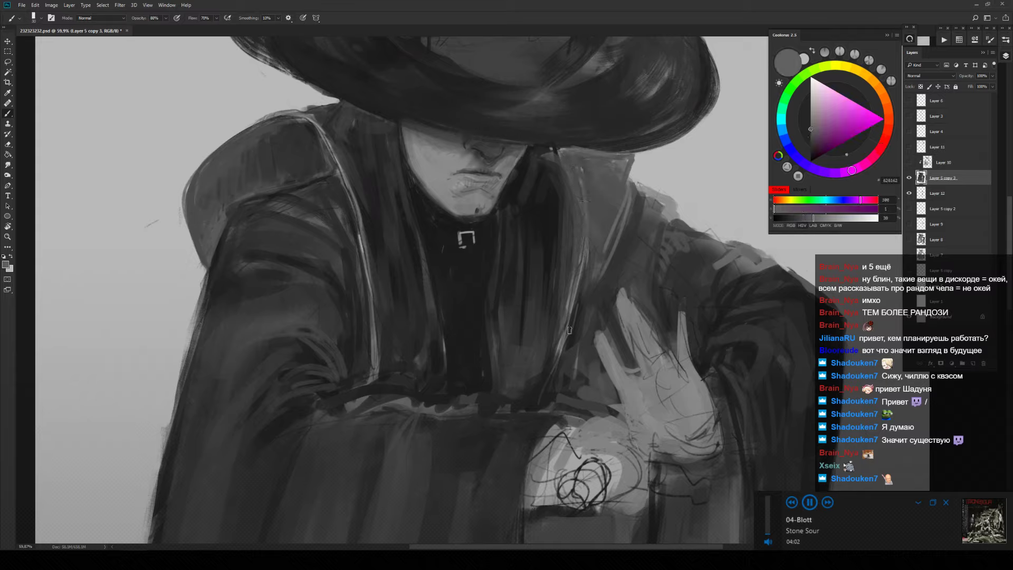
# Draw a thin light-grey highlight along the outer edge of the lapel beside the raised hand.
pyautogui.keyDown('alt'); pyautogui.click(659, 195); pyautogui.keyUp('alt')
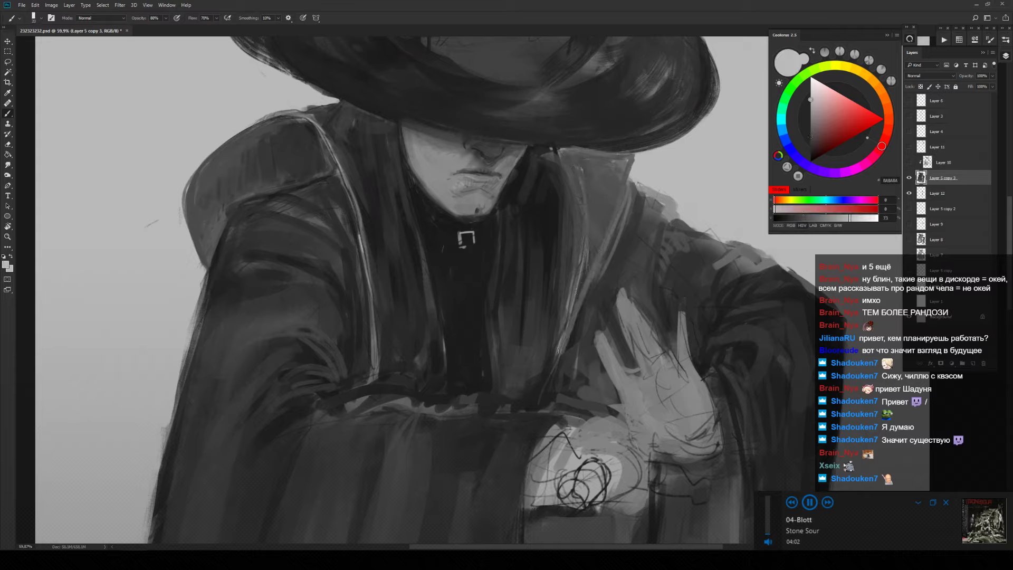
pyautogui.moveTo(559, 359); pyautogui.dragTo(619, 218)
pyautogui.hotkey('ctrl', 'z')
pyautogui.press('[')
pyautogui.moveTo(631, 180); pyautogui.dragTo(585, 297)
pyautogui.moveTo(628, 192); pyautogui.dragTo(575, 324)
pyautogui.press('z')
pyautogui.moveTo(627, 283); pyautogui.dragTo(574, 330)
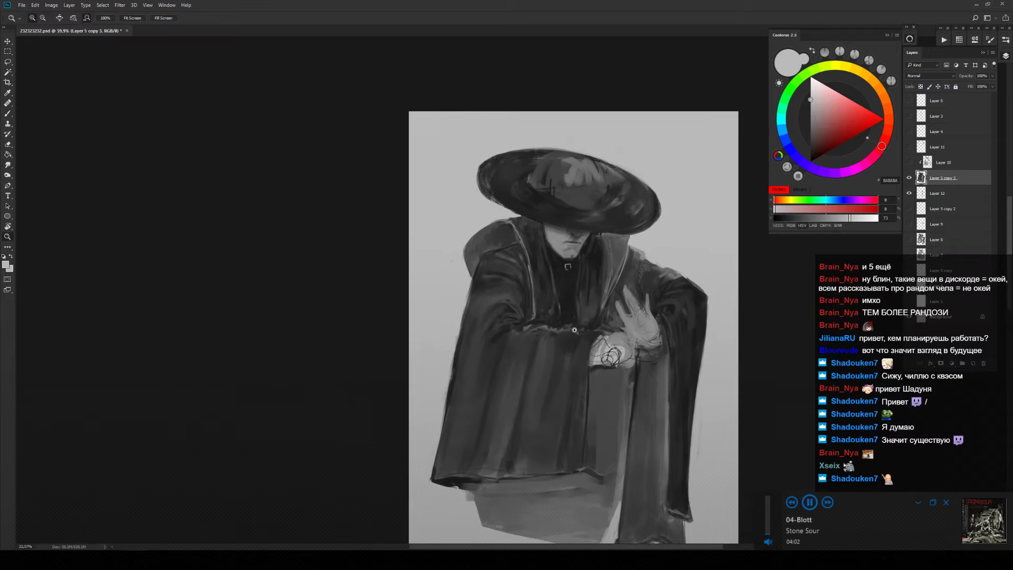
# Rework the inner edge of the collar below the hat brim with sampled dark and mid greys.
pyautogui.press('b')
pyautogui.press('z')
pyautogui.moveTo(550, 165); pyautogui.dragTo(588, 165)
pyautogui.press('b')
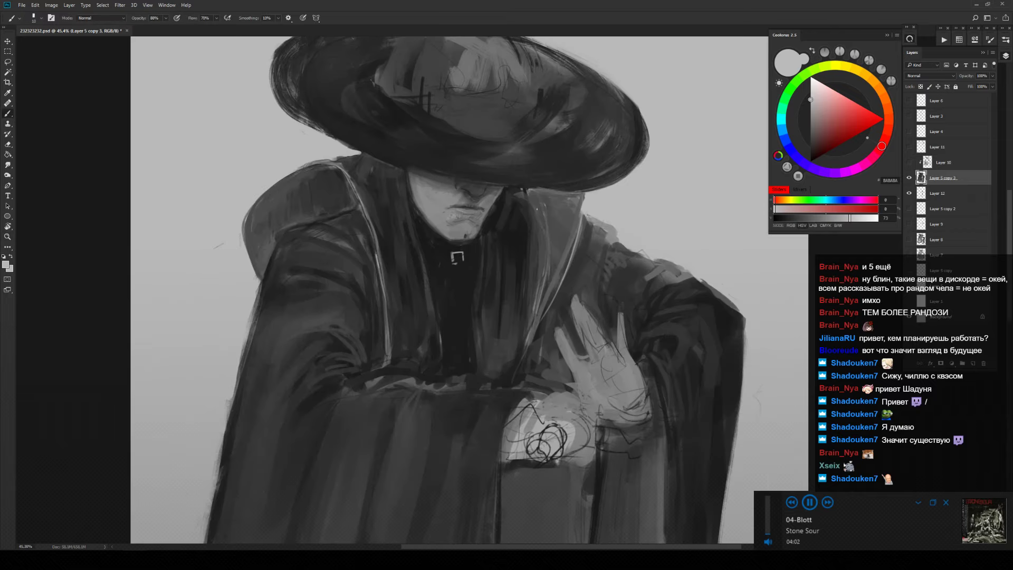
pyautogui.keyDown('alt'); pyautogui.click(535, 196); pyautogui.keyUp('alt')
pyautogui.press(']')
pyautogui.keyDown('alt'); pyautogui.click(519, 200); pyautogui.keyUp('alt')
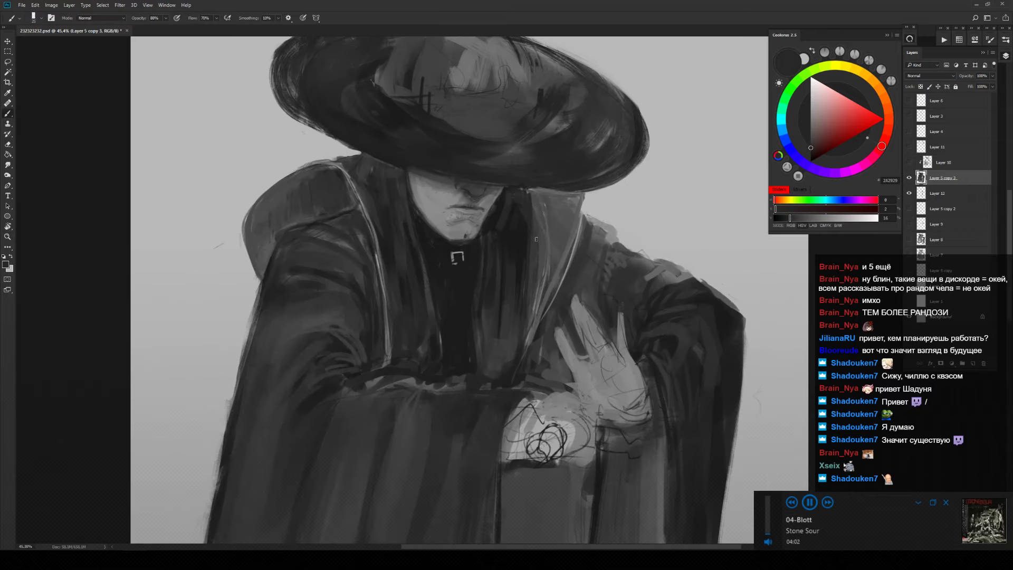
pyautogui.keyDown('alt'); pyautogui.click(537, 199); pyautogui.keyUp('alt')
pyautogui.moveTo(530, 194); pyautogui.dragTo(531, 268)
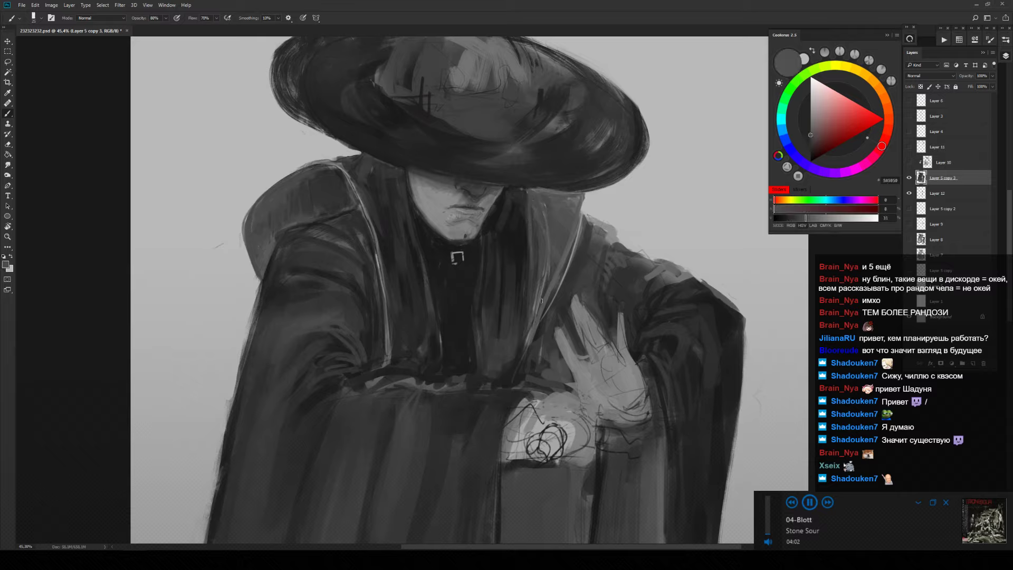
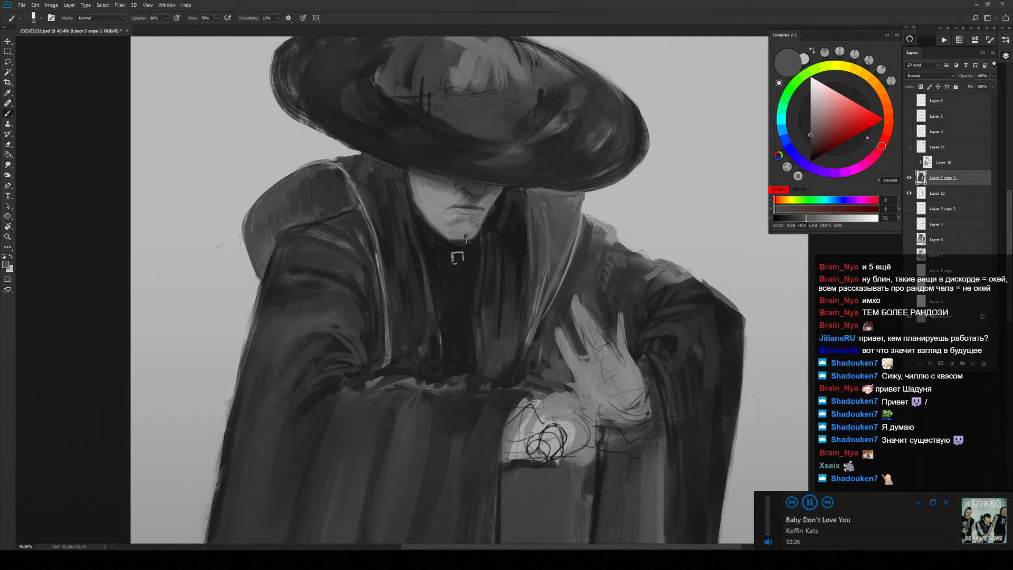
# Touch up the lower face and chin above the collar with sampled mid grey using a smaller brush.
pyautogui.press('z')
pyautogui.moveTo(452, 227)
pyautogui.mouseDown()
pyautogui.moveTo(493, 255)
pyautogui.moveTo(443, 283)
pyautogui.moveTo(479, 266)
pyautogui.mouseUp()
pyautogui.press('[')
pyautogui.press('[')
pyautogui.keyDown('alt'); pyautogui.click(474, 255); pyautogui.keyUp('alt')
pyautogui.press('b')
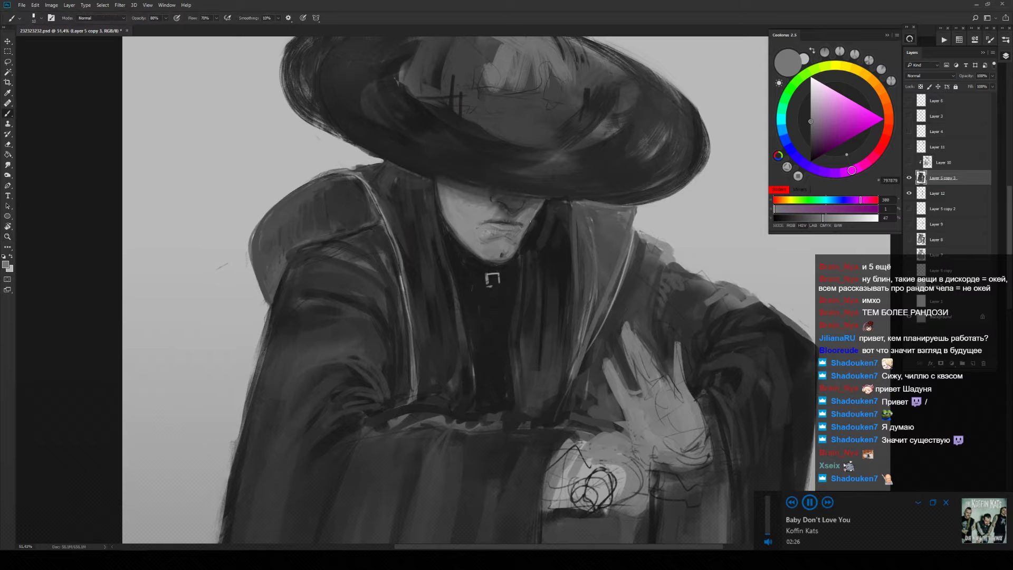
pyautogui.keyDown('alt'); pyautogui.click(523, 240); pyautogui.keyUp('alt')
pyautogui.scroll(-5, 534, 210)
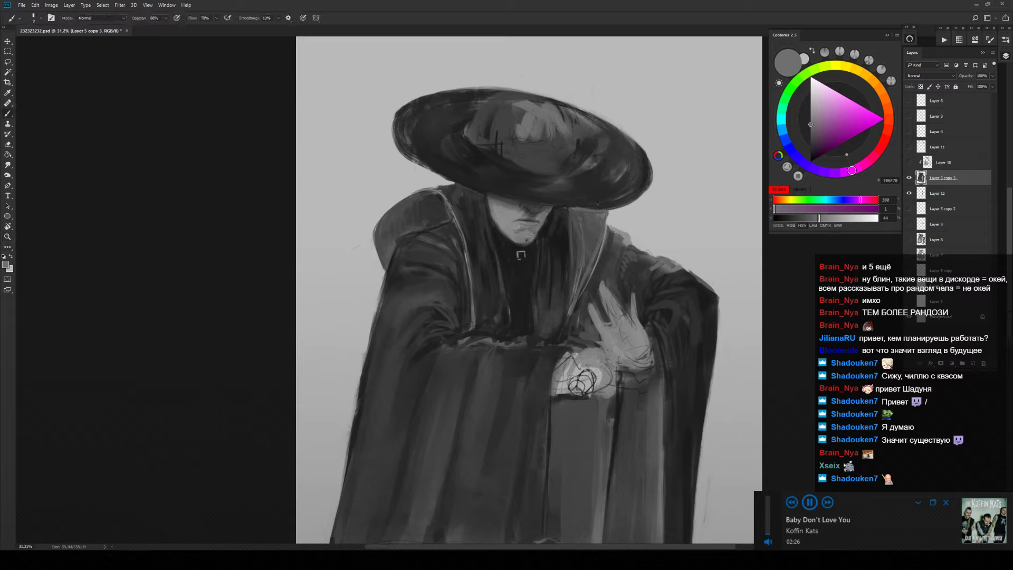
# Paint streaks on the underside of the hat brim and shade around the crown with sampled dark greys.
pyautogui.keyDown('alt'); pyautogui.click(561, 180); pyautogui.keyUp('alt')
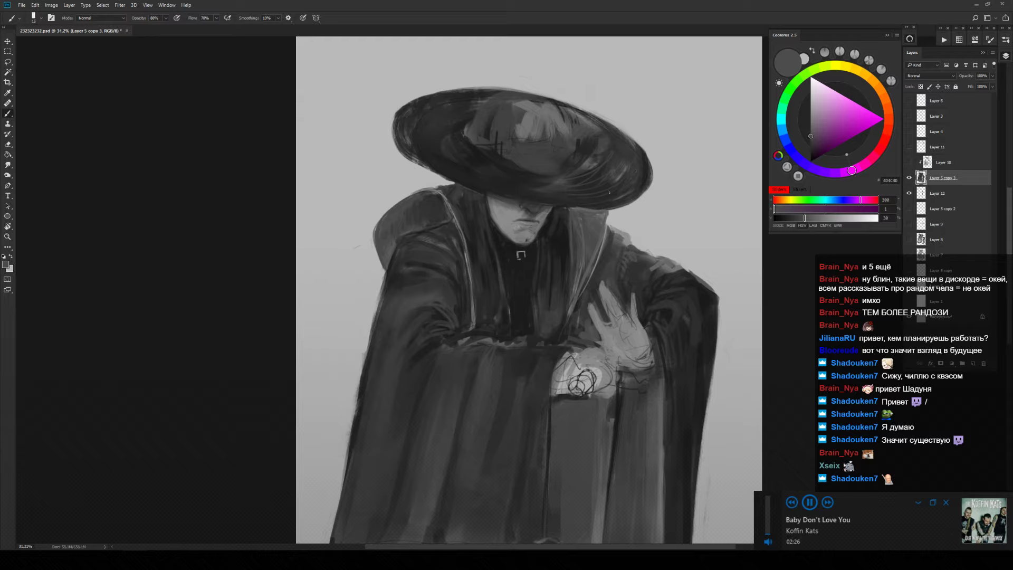
pyautogui.keyDown('alt'); pyautogui.click(467, 138); pyautogui.keyUp('alt')
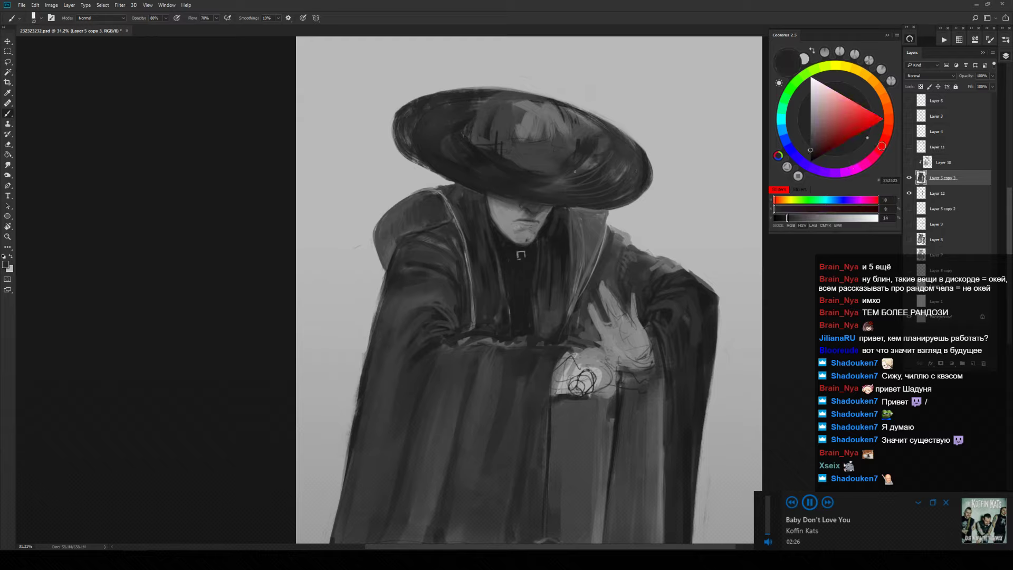
pyautogui.keyDown('alt'); pyautogui.click(488, 150); pyautogui.keyUp('alt')
pyautogui.moveTo(488, 145); pyautogui.dragTo(531, 174)
# Paint the lining under the hem of the narrow hanging cloak panel with sampled mid grey.
pyautogui.press('z')
pyautogui.moveTo(592, 182)
pyautogui.mouseDown()
pyautogui.moveTo(574, 219)
pyautogui.moveTo(553, 189)
pyautogui.moveTo(551, 153)
pyautogui.mouseUp()
pyautogui.moveTo(551, 216); pyautogui.dragTo(537, 154)
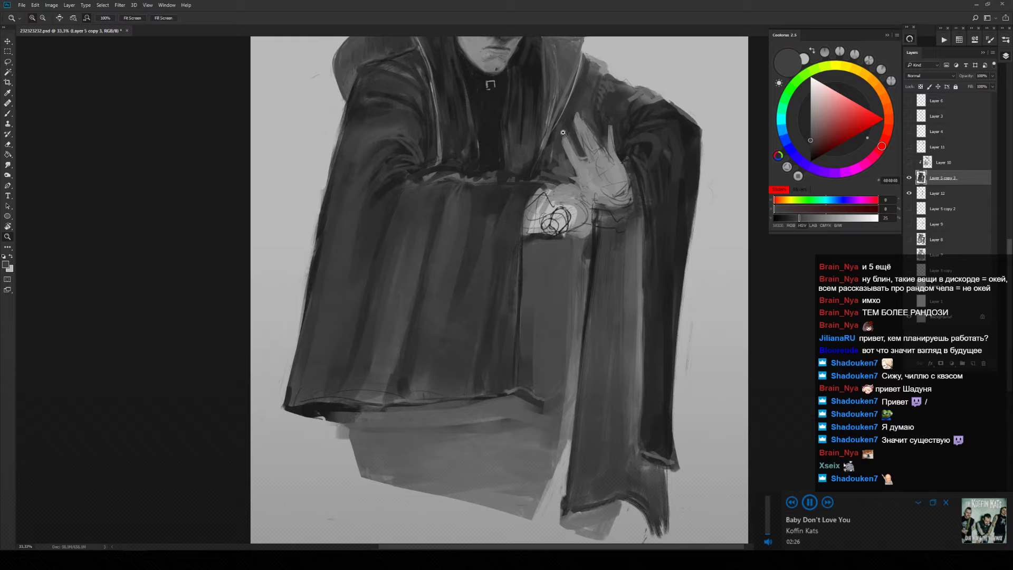
pyautogui.moveTo(543, 269); pyautogui.dragTo(515, 138)
pyautogui.moveTo(526, 280); pyautogui.dragTo(588, 283)
pyautogui.press('b')
pyautogui.moveTo(604, 390); pyautogui.dragTo(603, 215)
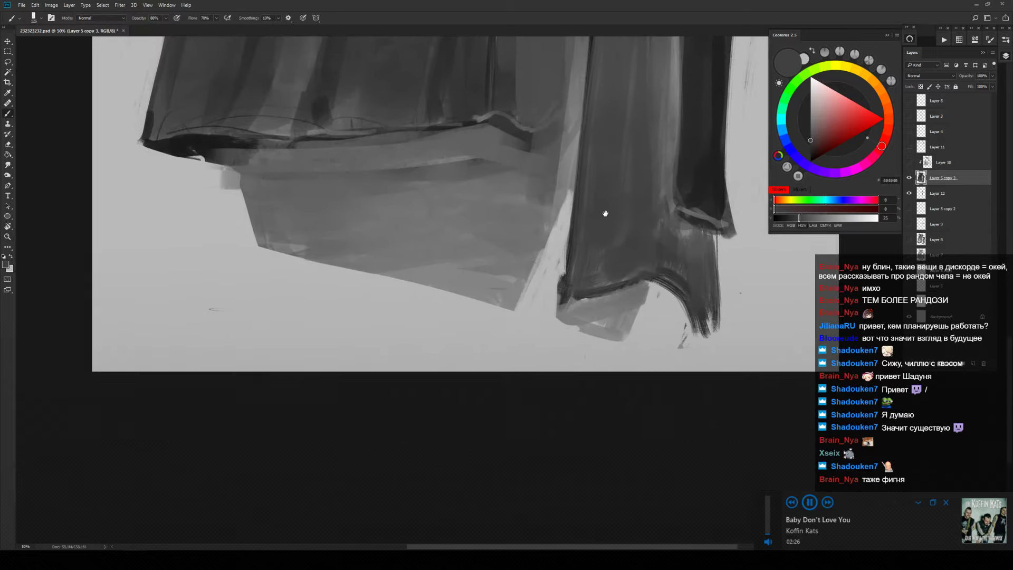
pyautogui.keyDown('alt'); pyautogui.click(603, 314); pyautogui.keyUp('alt')
pyautogui.moveTo(562, 315); pyautogui.dragTo(638, 288)
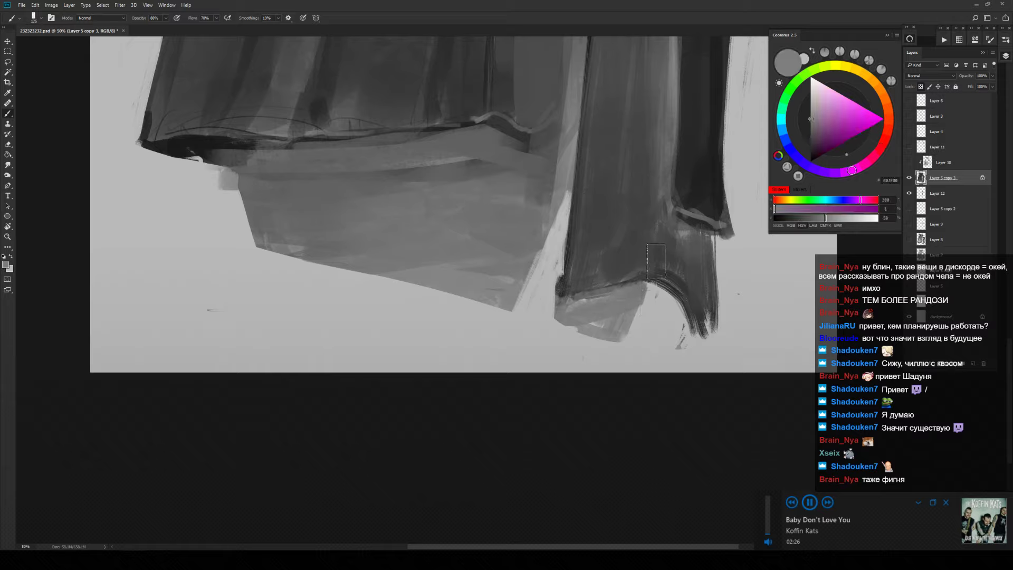
# Switch to a textured brush preset and cover the light hem of the dark hanging sleeve with enlarged near-black strokes.
pyautogui.rightClick(612, 231)
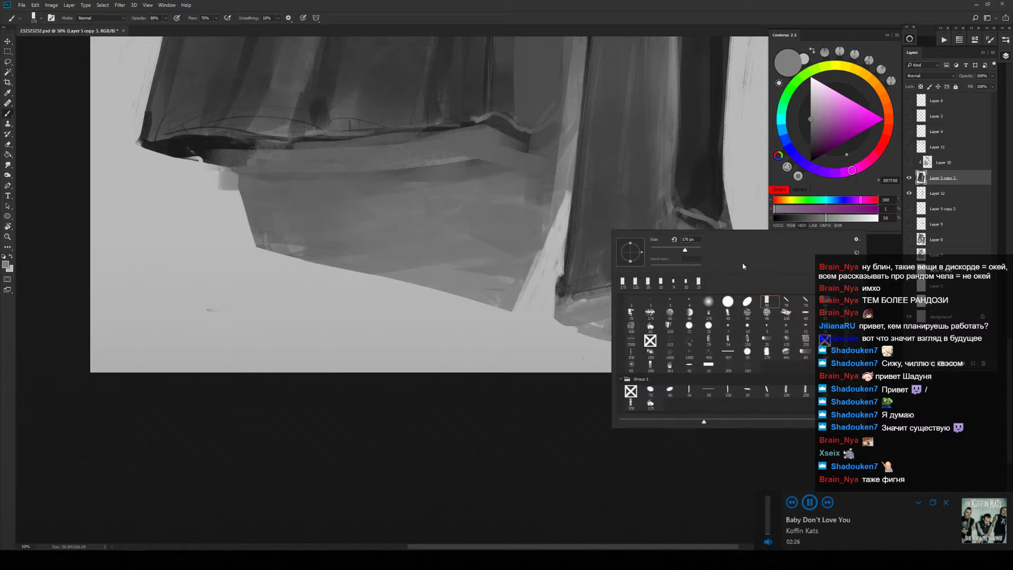
pyautogui.click(767, 312)
pyautogui.click(611, 141)
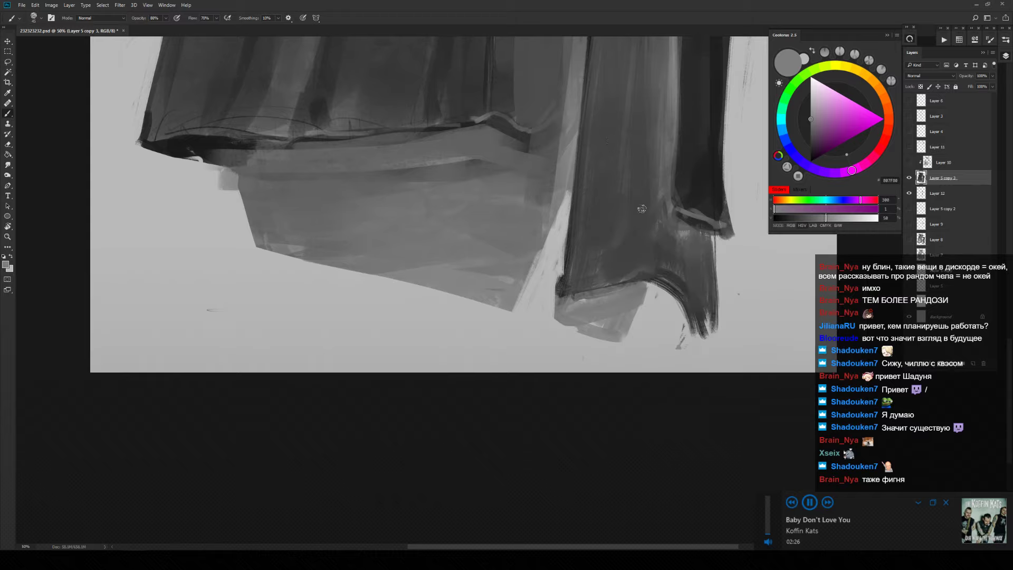
pyautogui.keyDown('alt'); pyautogui.click(698, 201); pyautogui.keyUp('alt')
pyautogui.press(']')
pyautogui.press(']')
pyautogui.press(']')
pyautogui.moveTo(715, 218)
pyautogui.mouseDown()
pyautogui.moveTo(684, 213)
pyautogui.moveTo(685, 161)
pyautogui.mouseUp()
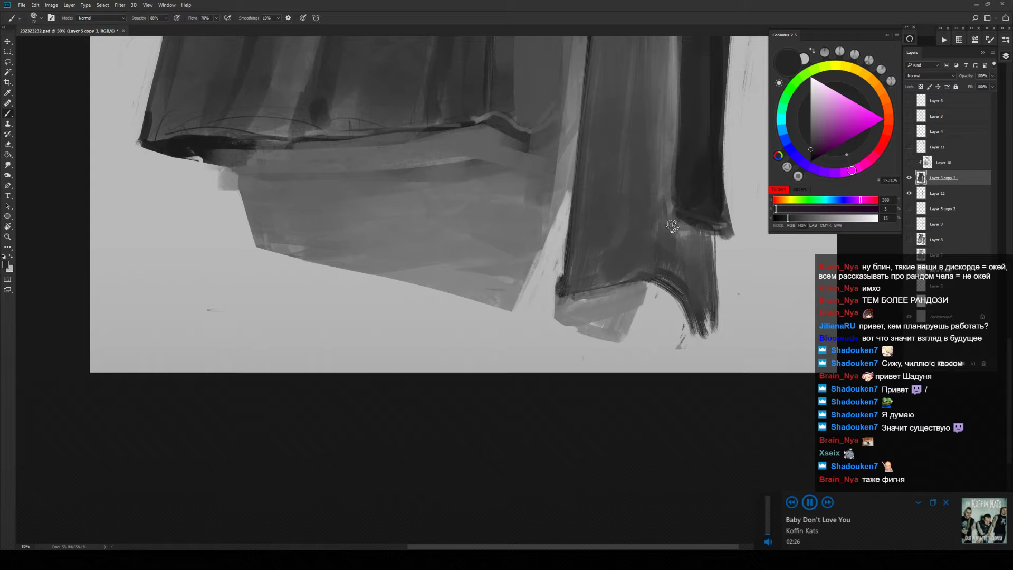
# Redraw the hem edge of the dark hanging sleeve with a sampled mid-grey stroke.
pyautogui.keyDown('alt'); pyautogui.click(717, 248); pyautogui.keyUp('alt')
pyautogui.moveTo(679, 207); pyautogui.dragTo(719, 230)
pyautogui.press('[')
pyautogui.moveTo(674, 206); pyautogui.dragTo(675, 205)
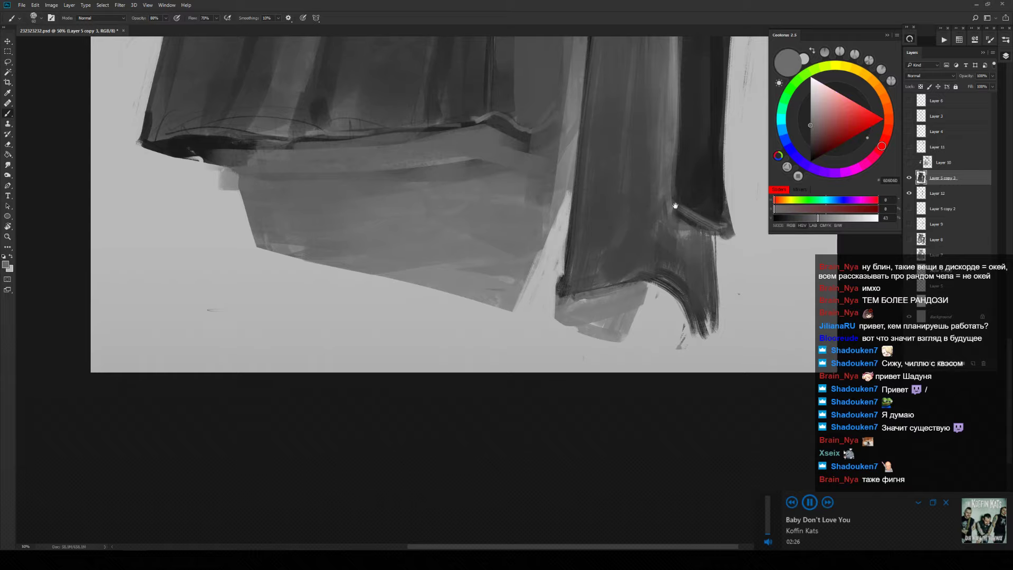
# Darken the inner edge of the hanging sleeve below the raised hand with sampled near-black.
pyautogui.hotkey('ctrl', '0')
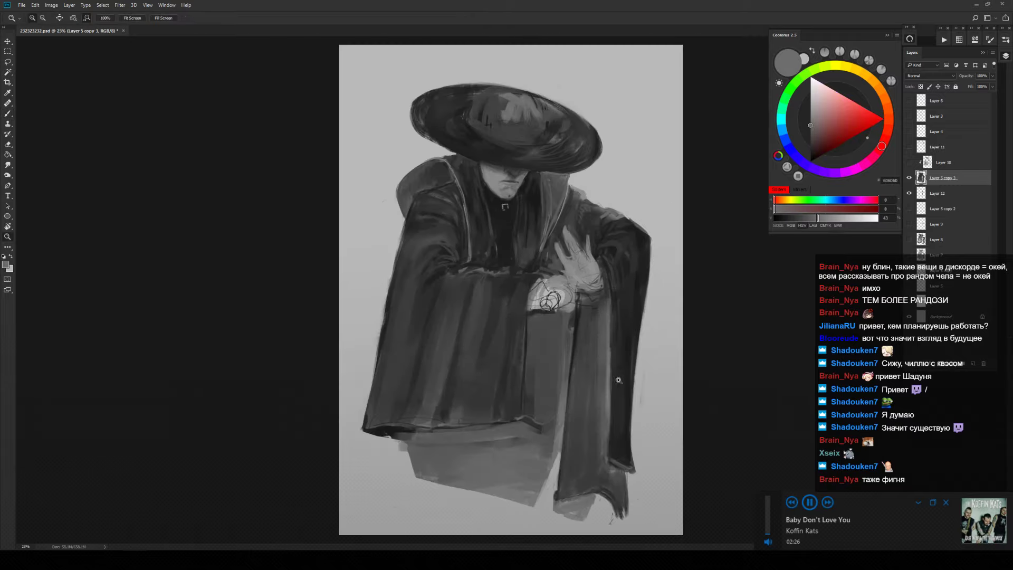
pyautogui.press('b')
pyautogui.keyDown('alt'); pyautogui.click(617, 319); pyautogui.keyUp('alt')
pyautogui.moveTo(614, 343); pyautogui.dragTo(611, 454)
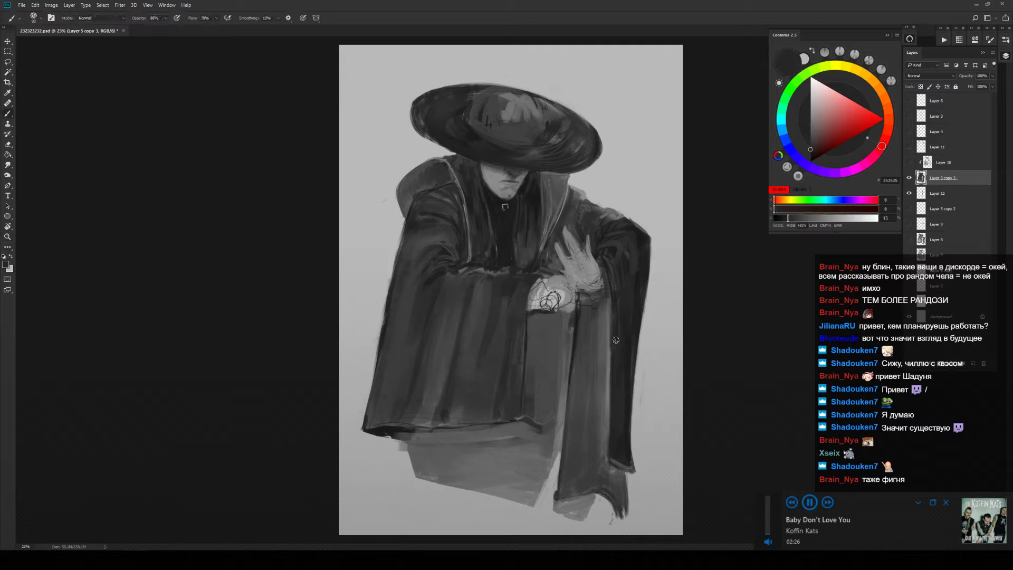
pyautogui.moveTo(610, 307); pyautogui.dragTo(605, 434)
pyautogui.hotkey('ctrl', 'z')
pyautogui.moveTo(612, 311); pyautogui.dragTo(606, 425)
pyautogui.hotkey('ctrl', 'z')
pyautogui.keyDown('alt'); pyautogui.click(629, 434); pyautogui.keyUp('alt')
pyautogui.moveTo(611, 370); pyautogui.dragTo(609, 459)
pyautogui.hotkey('ctrl', 'z')
pyautogui.press('[')
pyautogui.press('[')
pyautogui.moveTo(612, 313)
pyautogui.mouseDown()
pyautogui.moveTo(610, 464)
pyautogui.moveTo(610, 428)
pyautogui.moveTo(603, 452)
pyautogui.moveTo(620, 480)
pyautogui.moveTo(605, 459)
pyautogui.moveTo(592, 461)
pyautogui.moveTo(615, 465)
pyautogui.moveTo(632, 446)
pyautogui.mouseUp()
pyautogui.press('z')
pyautogui.press('b')
pyautogui.hotkey('ctrl', 'alt', 'z')
pyautogui.hotkey('ctrl', 'alt', 'z')
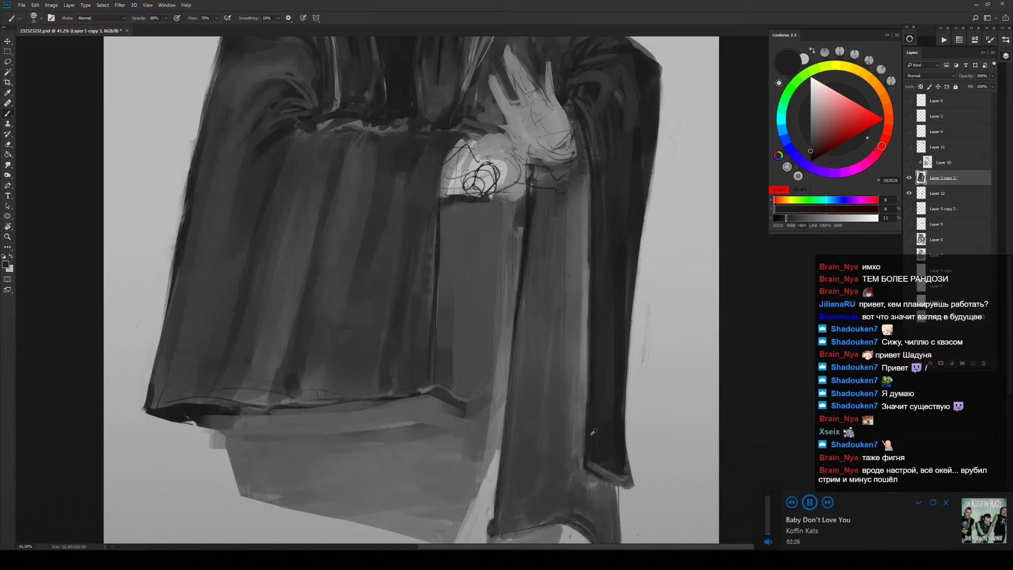
# Refine the shoulder area beside the collar above the raised hand with sampled greys.
pyautogui.keyDown('alt'); pyautogui.click(592, 431); pyautogui.keyUp('alt')
pyautogui.moveTo(500, 128); pyautogui.dragTo(517, 202)
pyautogui.moveTo(525, 119); pyautogui.dragTo(527, 221)
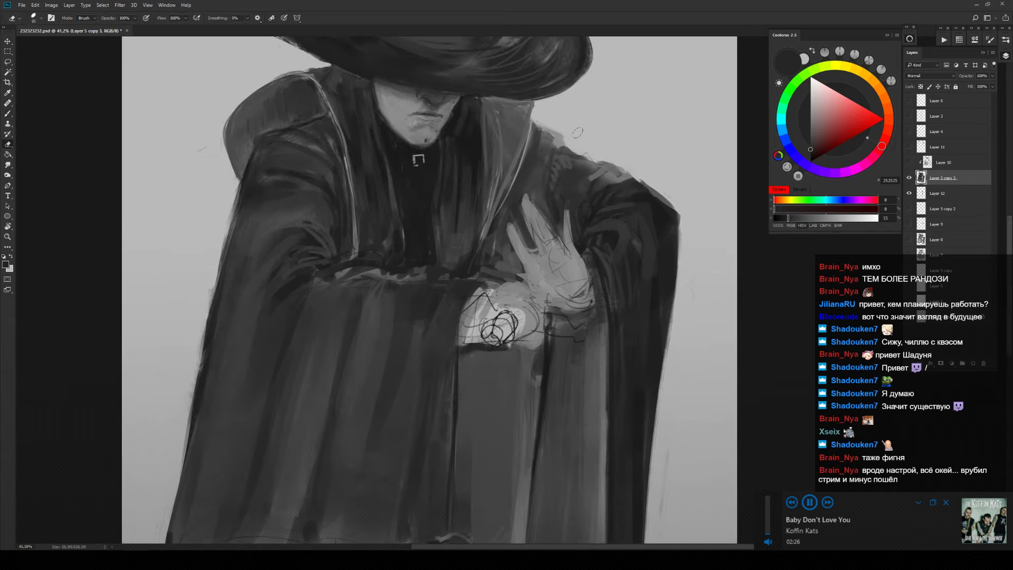
pyautogui.keyDown('alt'); pyautogui.click(558, 135); pyautogui.keyUp('alt')
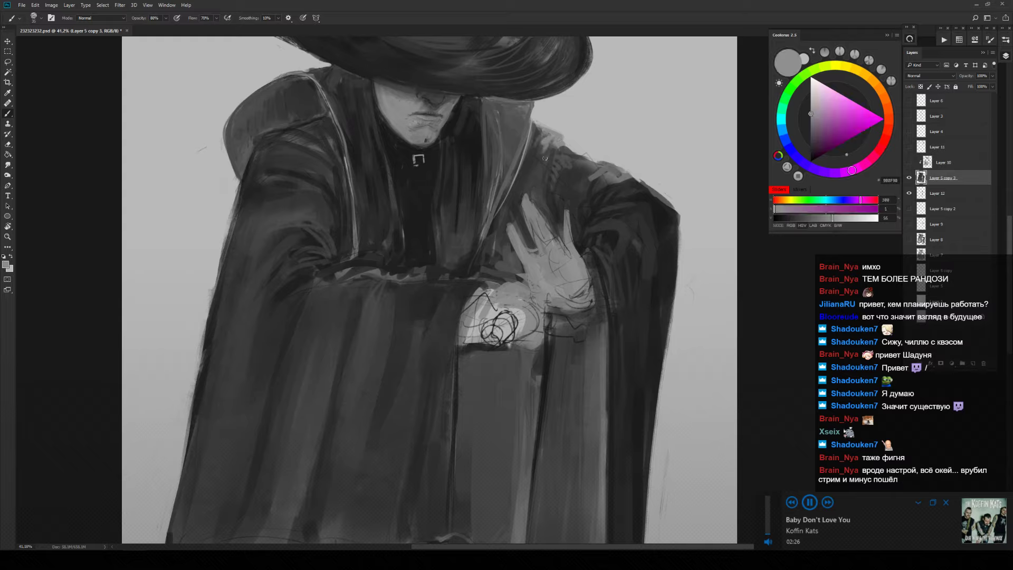
pyautogui.keyDown('alt'); pyautogui.click(533, 178); pyautogui.keyUp('alt')
pyautogui.moveTo(536, 159); pyautogui.dragTo(545, 168)
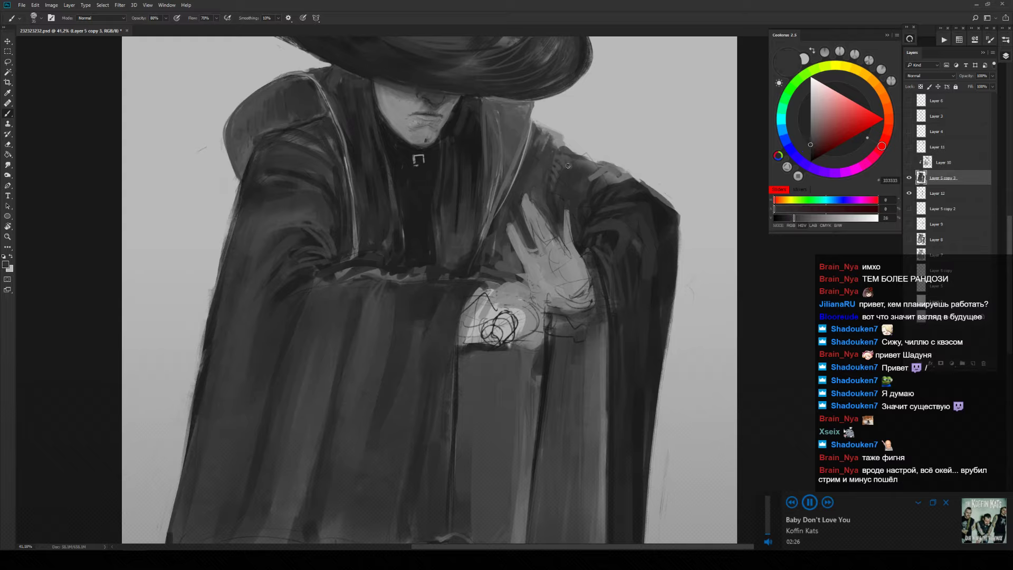
# Blend the folds of the sleeve beside the raised hand with large strokes of sampled dark grey.
pyautogui.keyDown('alt'); pyautogui.click(613, 233); pyautogui.keyUp('alt')
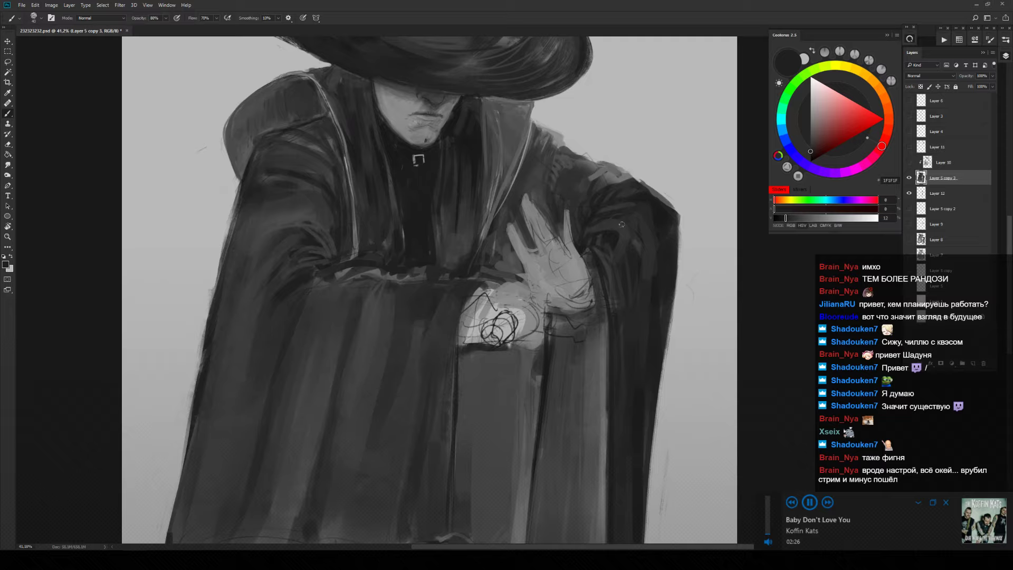
pyautogui.keyDown('alt'); pyautogui.click(624, 232); pyautogui.keyUp('alt')
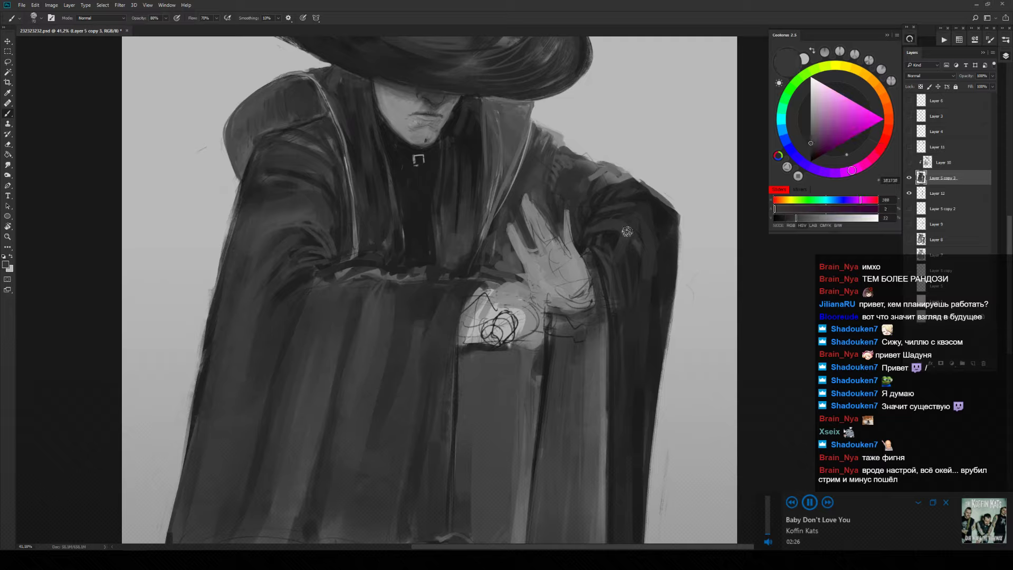
pyautogui.press(']')
pyautogui.press(']')
pyautogui.press(']')
pyautogui.press(']')
pyautogui.press(']')
pyautogui.moveTo(621, 223)
pyautogui.mouseDown()
pyautogui.moveTo(649, 353)
pyautogui.moveTo(647, 346)
pyautogui.mouseUp()
pyautogui.moveTo(606, 240); pyautogui.dragTo(644, 338)
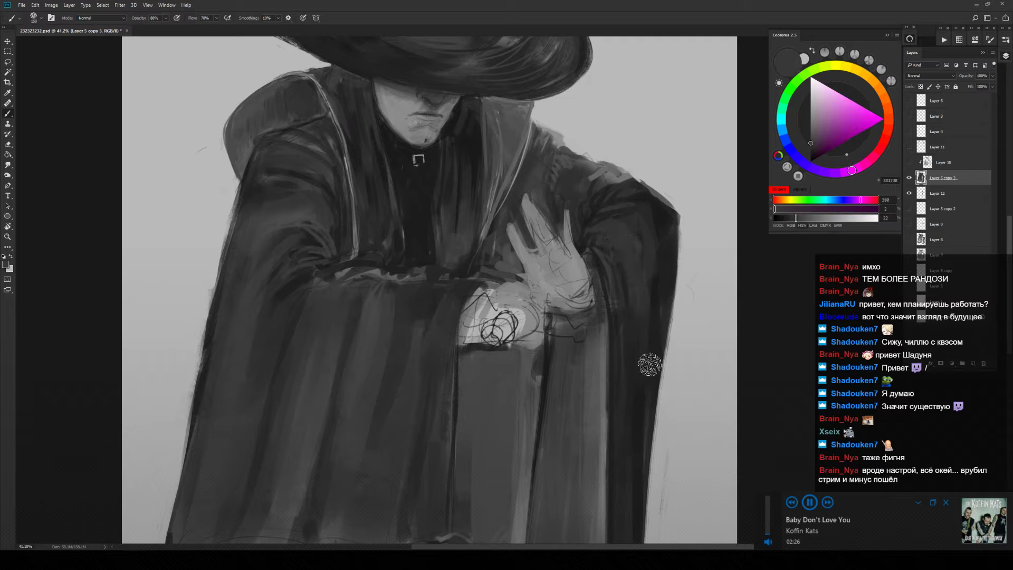
# Soften the cloak at the bent elbow with sampled dark grey and deepen its crease with a smaller near-black brush.
pyautogui.moveTo(434, 393); pyautogui.dragTo(624, 258)
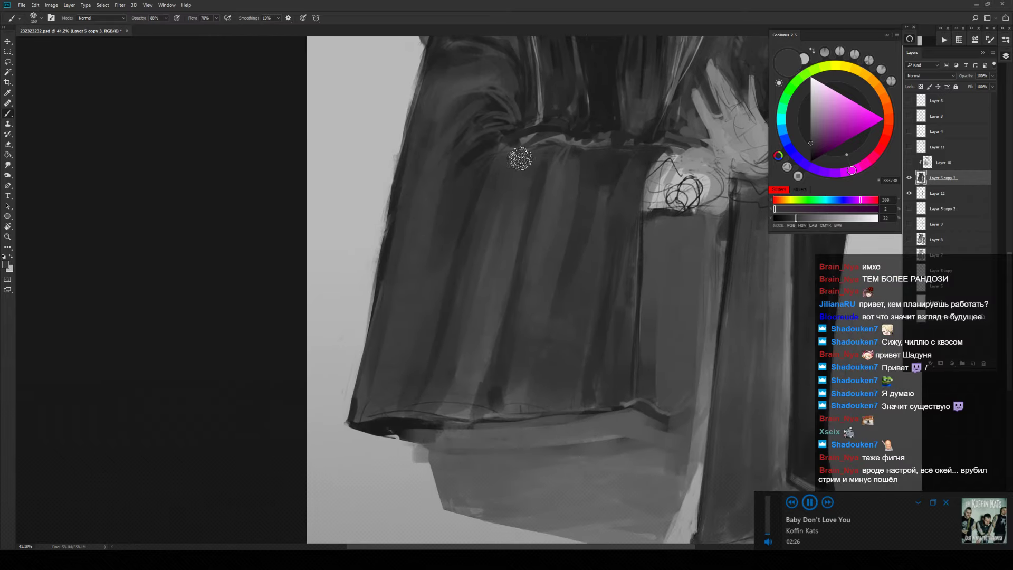
pyautogui.keyDown('alt'); pyautogui.click(509, 167); pyautogui.keyUp('alt')
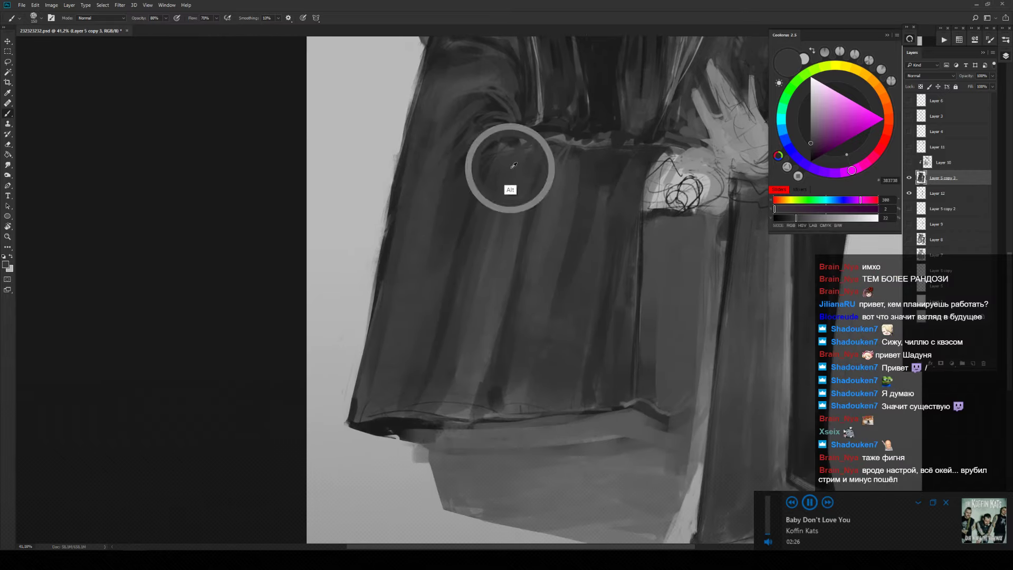
pyautogui.keyDown('alt'); pyautogui.click(486, 143); pyautogui.keyUp('alt')
pyautogui.press('[')
pyautogui.press('[')
pyautogui.press('[')
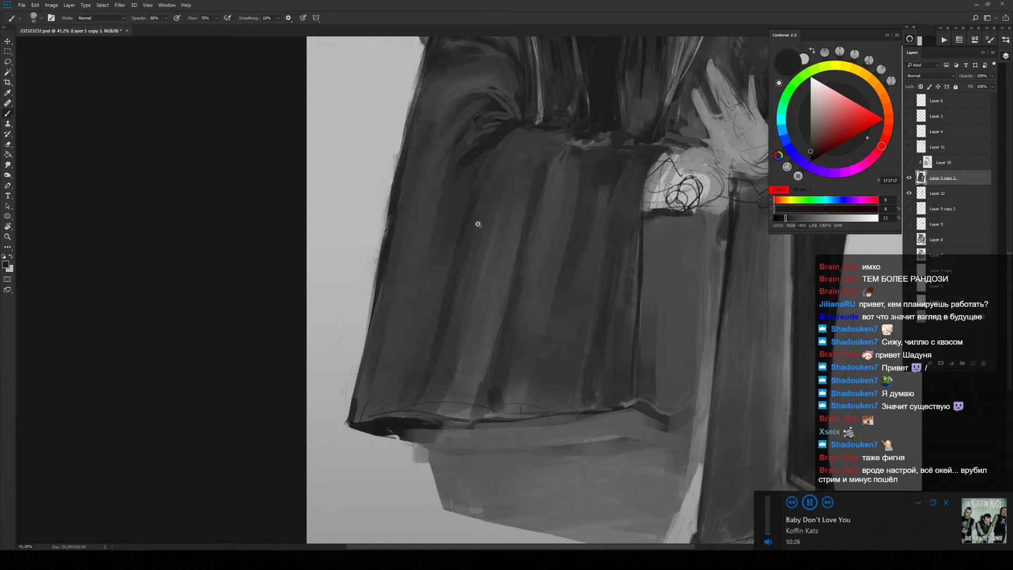
# Paint vertical folds on the front cloak panel with sampled dark greys, then reduce the brush size for its edge.
pyautogui.scroll(-3, 475, 232)
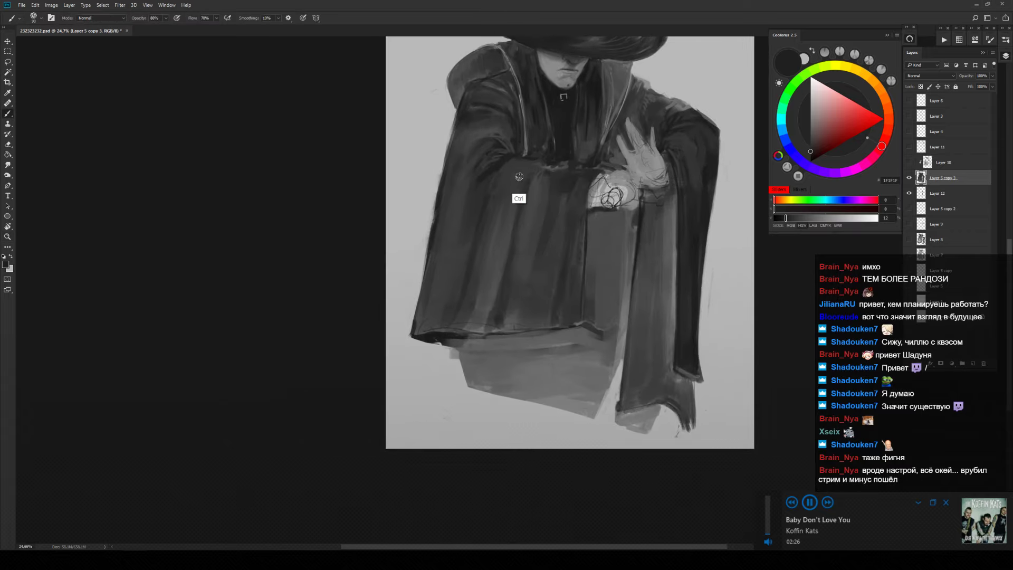
pyautogui.keyDown('alt'); pyautogui.click(487, 171); pyautogui.keyUp('alt')
pyautogui.keyDown('alt'); pyautogui.click(533, 256); pyautogui.keyUp('alt')
pyautogui.moveTo(553, 182)
pyautogui.mouseDown()
pyautogui.moveTo(542, 303)
pyautogui.moveTo(558, 317)
pyautogui.mouseUp()
pyautogui.keyDown('alt'); pyautogui.click(560, 209); pyautogui.keyUp('alt')
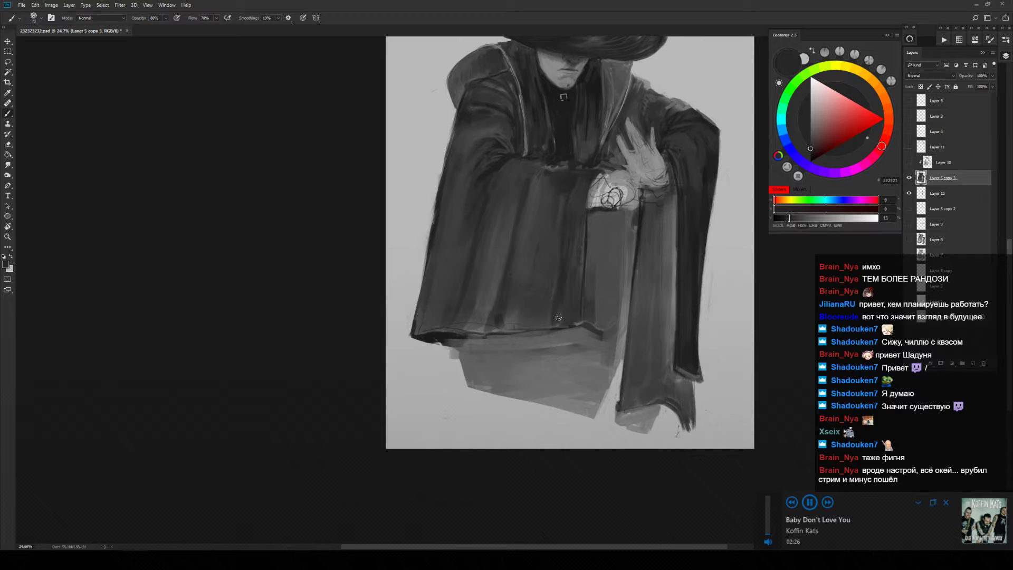
pyautogui.keyDown('alt'); pyautogui.click(583, 207); pyautogui.keyUp('alt')
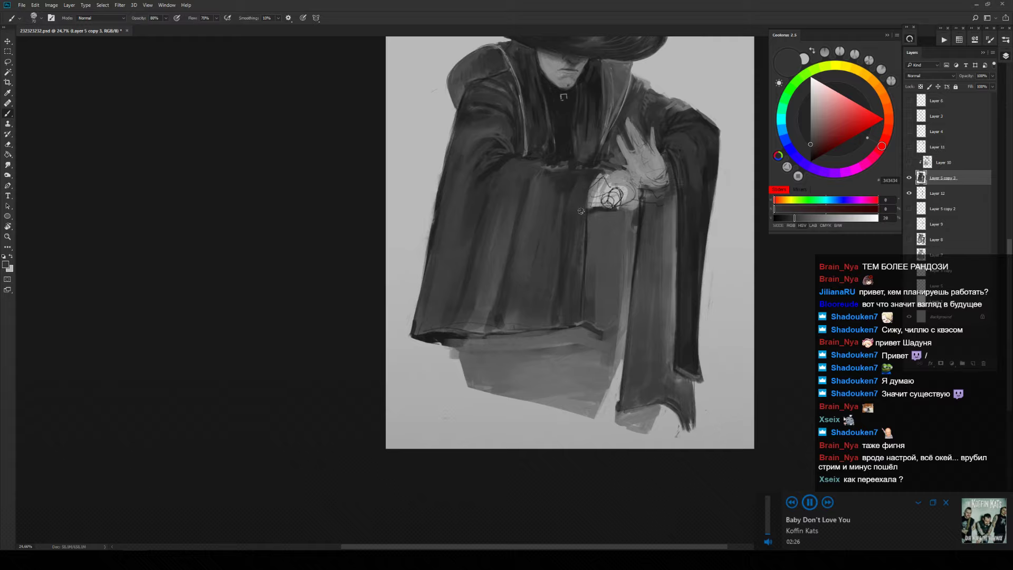
pyautogui.keyDown('alt'); pyautogui.click(572, 206); pyautogui.keyUp('alt')
pyautogui.press('[')
pyautogui.press('[')
pyautogui.press('[')
pyautogui.moveTo(593, 179); pyautogui.dragTo(589, 248)
pyautogui.hotkey('ctrl', 'z')
pyautogui.moveTo(593, 183); pyautogui.dragTo(588, 277)
pyautogui.hotkey('ctrl', 'z')
pyautogui.moveTo(593, 180); pyautogui.dragTo(591, 301)
pyautogui.hotkey('ctrl', 'z')
# Extend the front edge of the cloak panel from below the clenched hand toward the hem with dark grey.
pyautogui.press(']')
pyautogui.moveTo(592, 179)
pyautogui.mouseDown()
pyautogui.moveTo(596, 310)
pyautogui.moveTo(585, 267)
pyautogui.mouseUp()
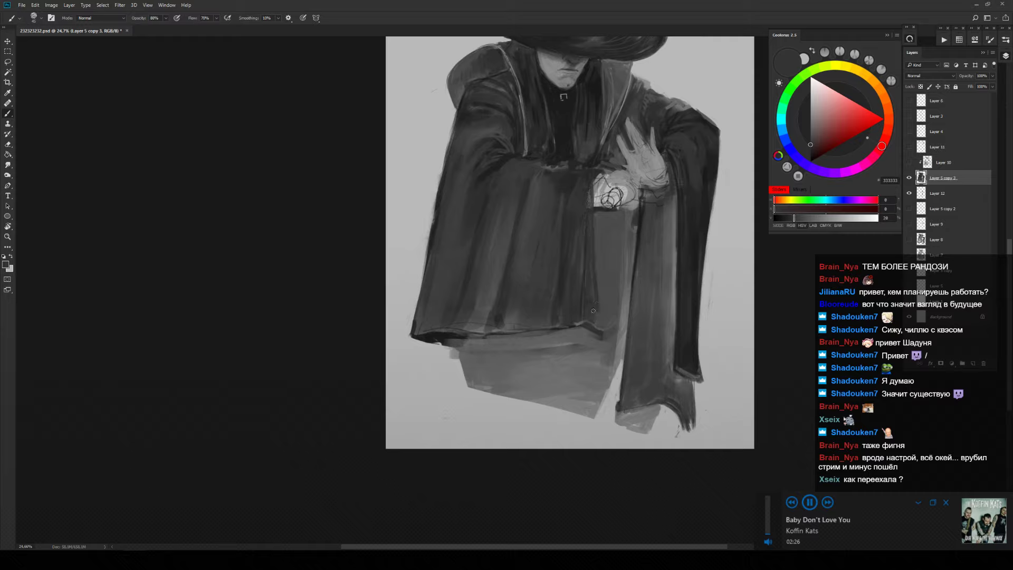
pyautogui.moveTo(611, 300); pyautogui.dragTo(575, 301)
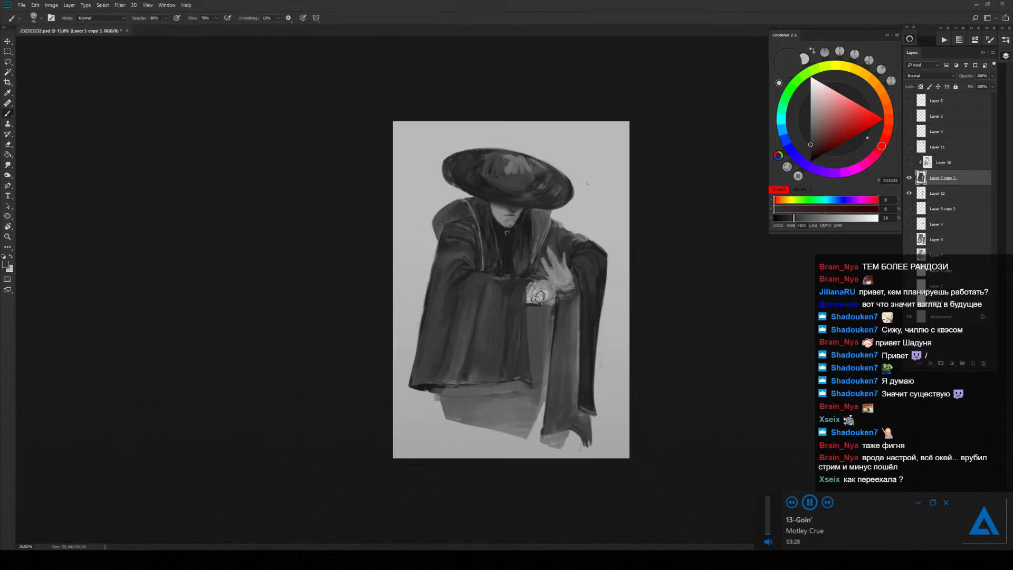
# Tone down the light edge line of the lapel near the hood, then redraw it with thin sampled mid-grey strokes.
pyautogui.scroll(3, 478, 226)
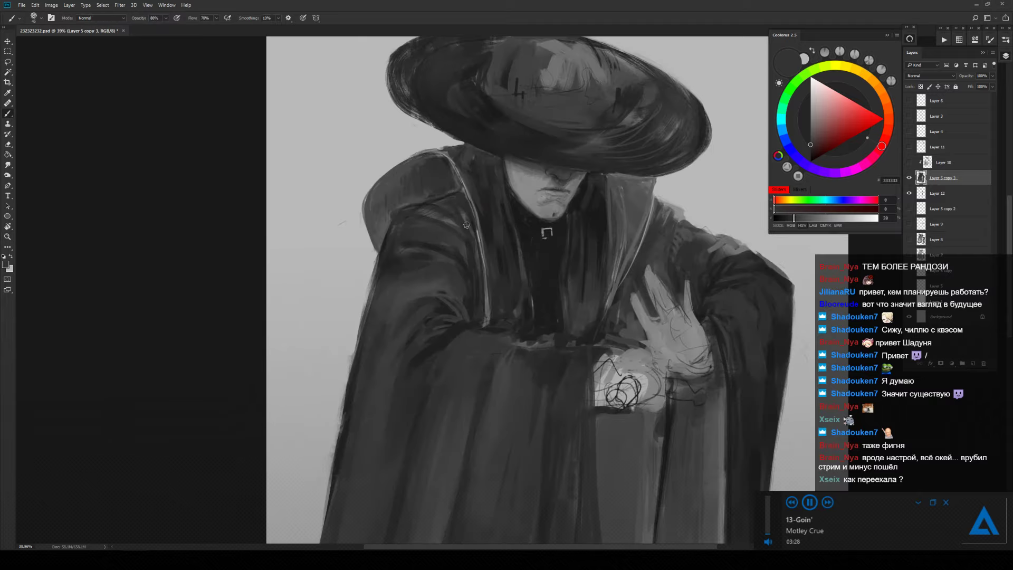
pyautogui.press('[')
pyautogui.moveTo(476, 229); pyautogui.dragTo(488, 315)
pyautogui.keyDown('alt'); pyautogui.click(468, 197); pyautogui.keyUp('alt')
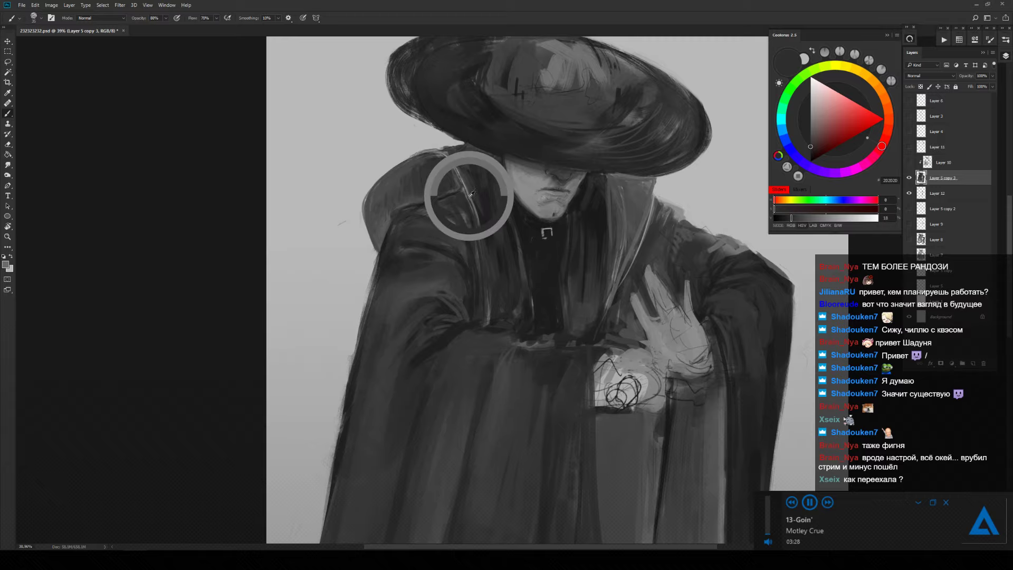
pyautogui.moveTo(480, 232); pyautogui.dragTo(482, 298)
pyautogui.moveTo(470, 189); pyautogui.dragTo(488, 322)
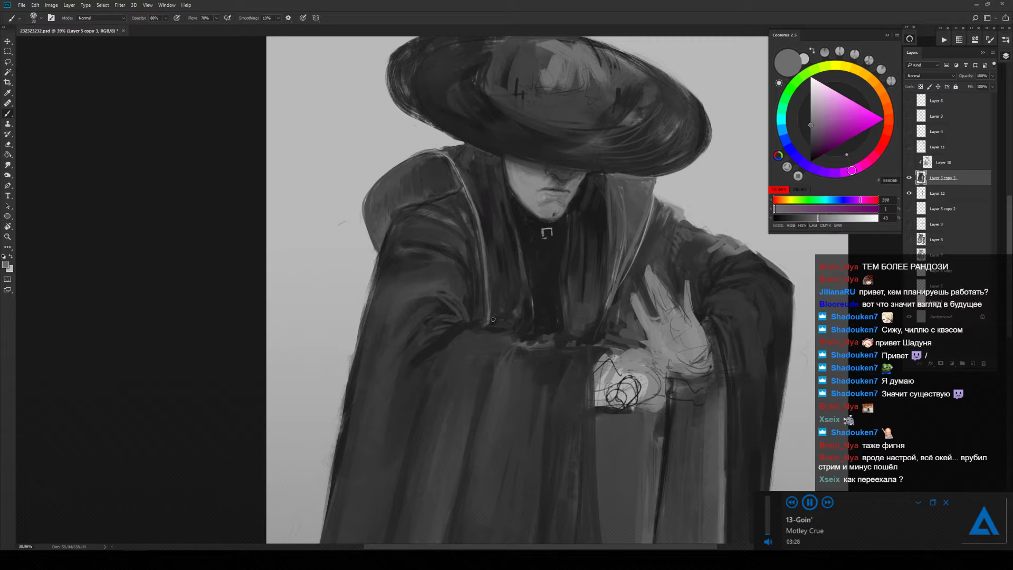
# Show the clipped colour layer, Layer 10, and inspect the coloured cloak down to its hem.
pyautogui.press('z')
pyautogui.moveTo(614, 254); pyautogui.dragTo(617, 327)
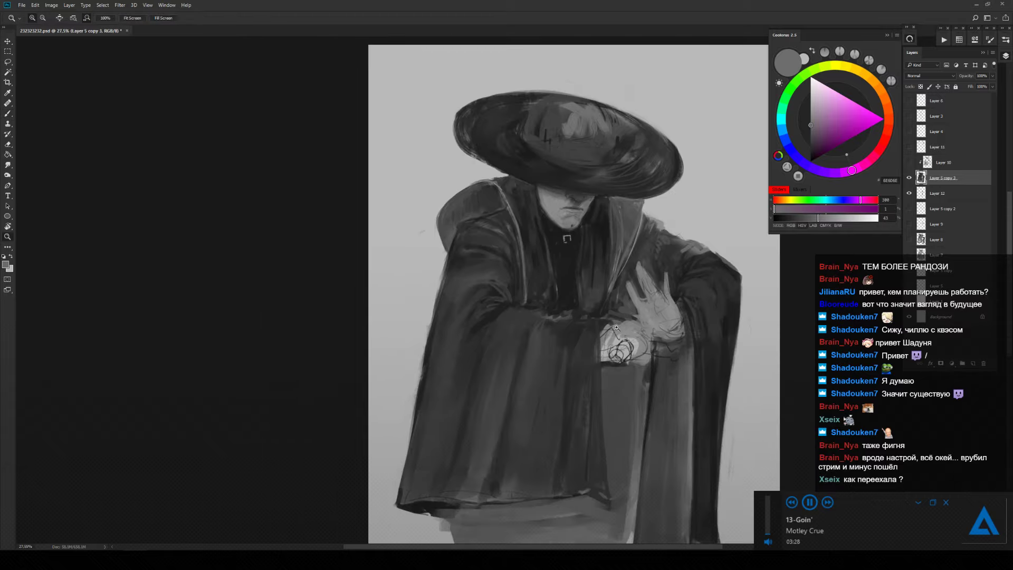
pyautogui.click(908, 178)
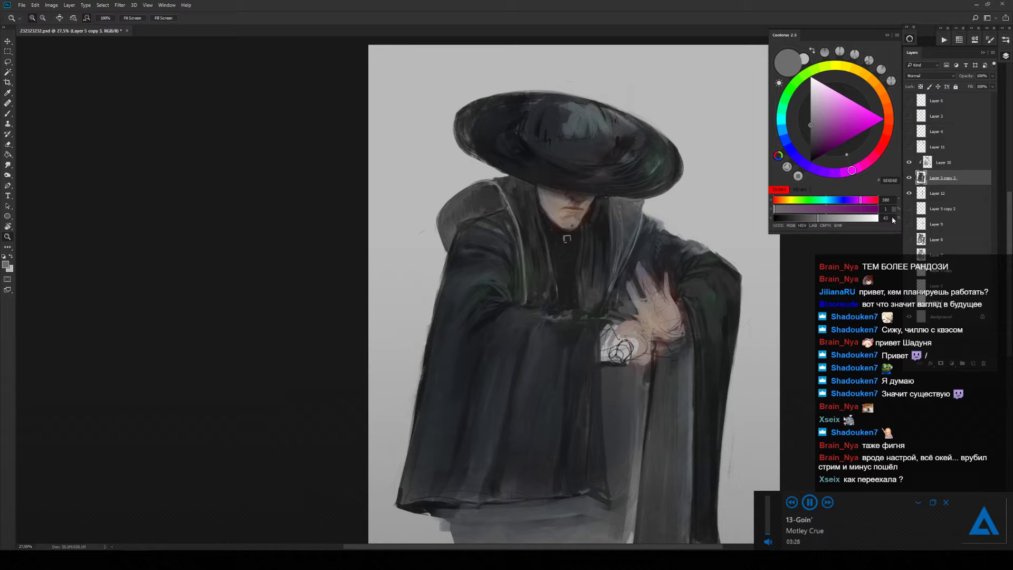
pyautogui.moveTo(741, 304); pyautogui.dragTo(729, 251)
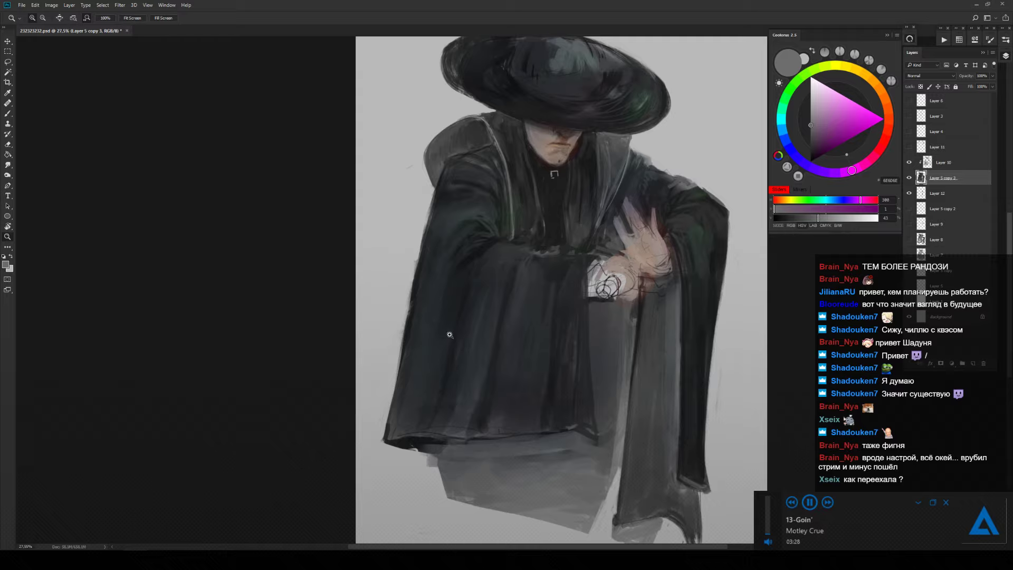
pyautogui.moveTo(449, 420); pyautogui.dragTo(487, 325)
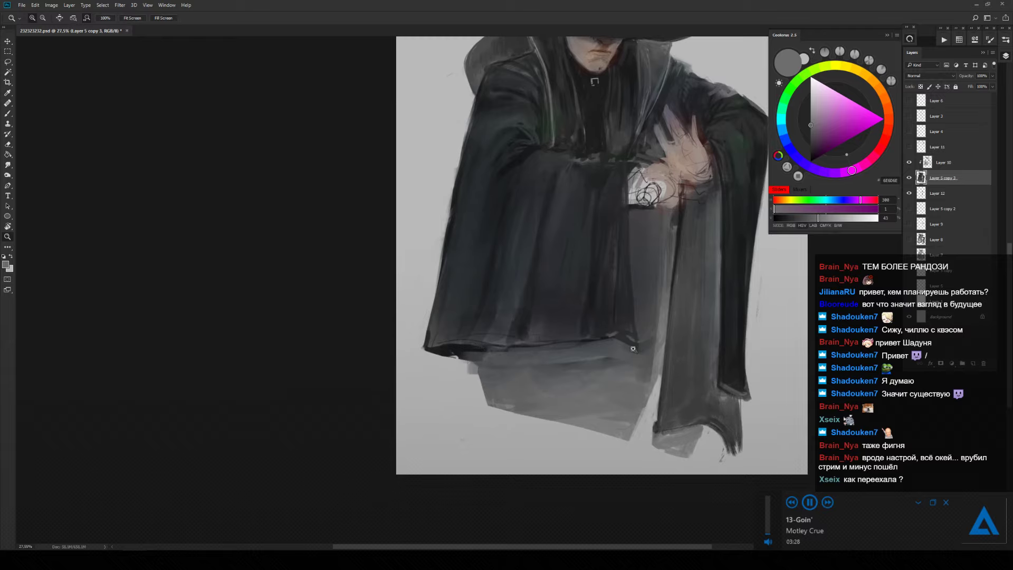
# Release the clipping of Layer 10, then merge Layer 5 copy 3 with the visible layer directly beneath it.
pyautogui.press('e')
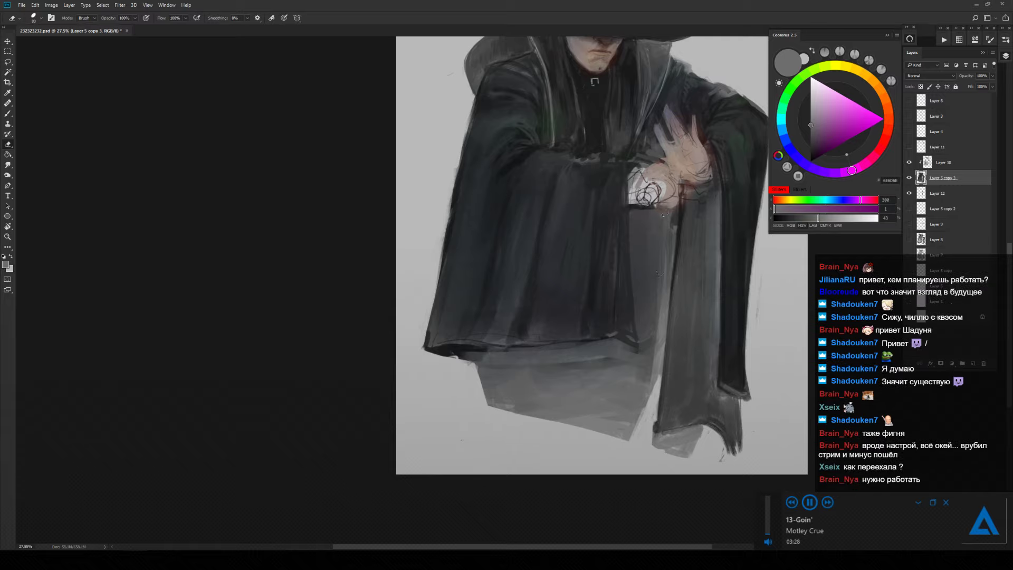
pyautogui.click(911, 194)
pyautogui.click(911, 194)
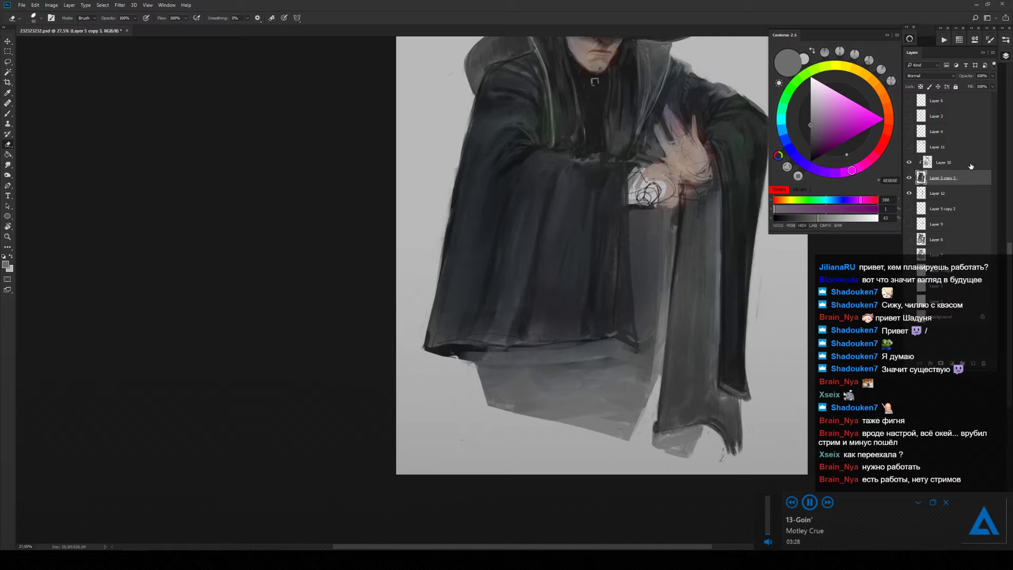
pyautogui.click(969, 165)
pyautogui.keyDown('alt'); pyautogui.click(958, 171); pyautogui.keyUp('alt')
pyautogui.click(964, 182)
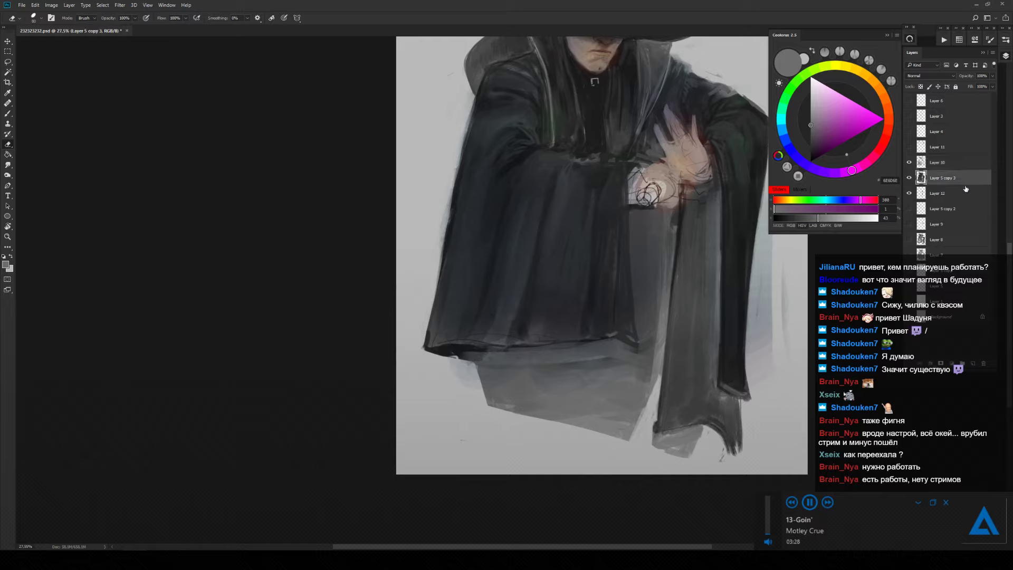
pyautogui.keyDown('shift'); pyautogui.click(965, 192); pyautogui.keyUp('shift')
pyautogui.hotkey('ctrl', 'e')
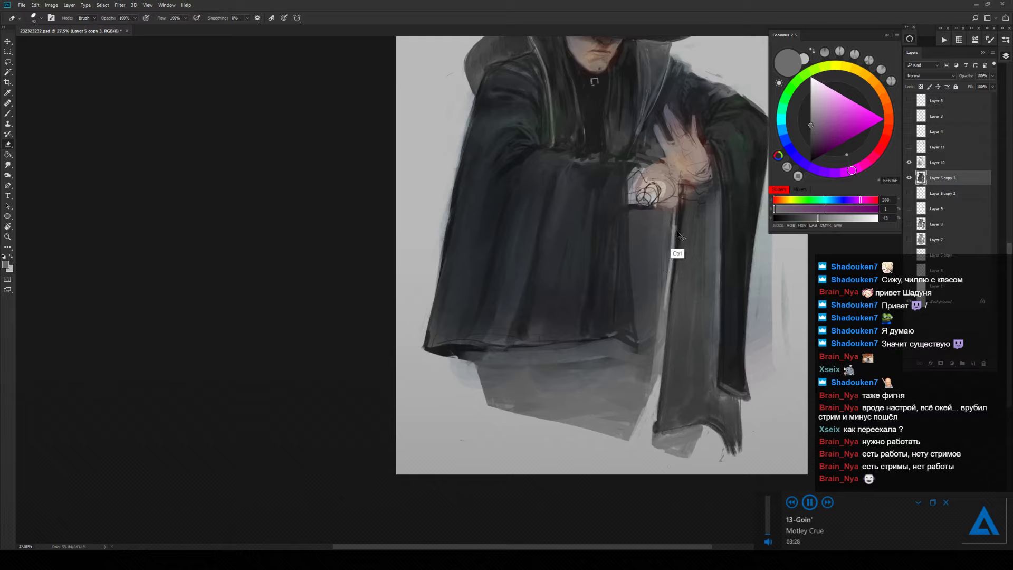
pyautogui.hotkey('ctrl', 'z')
pyautogui.press('[')
pyautogui.moveTo(677, 214); pyautogui.dragTo(663, 343)
pyautogui.hotkey('ctrl', 'z')
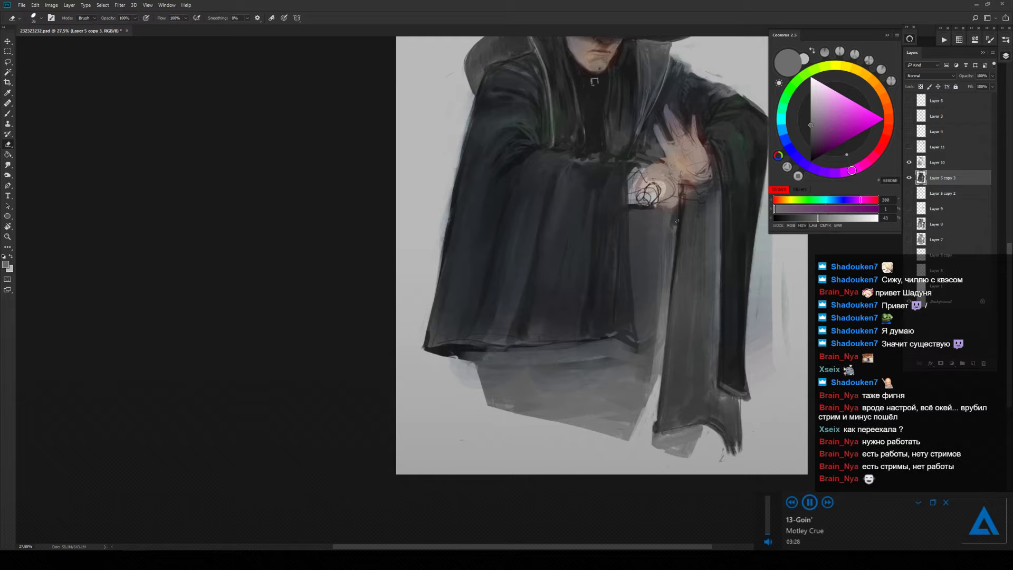
pyautogui.moveTo(676, 211)
pyautogui.mouseDown()
pyautogui.moveTo(659, 305)
pyautogui.moveTo(666, 351)
pyautogui.mouseUp()
pyautogui.hotkey('ctrl', 'z')
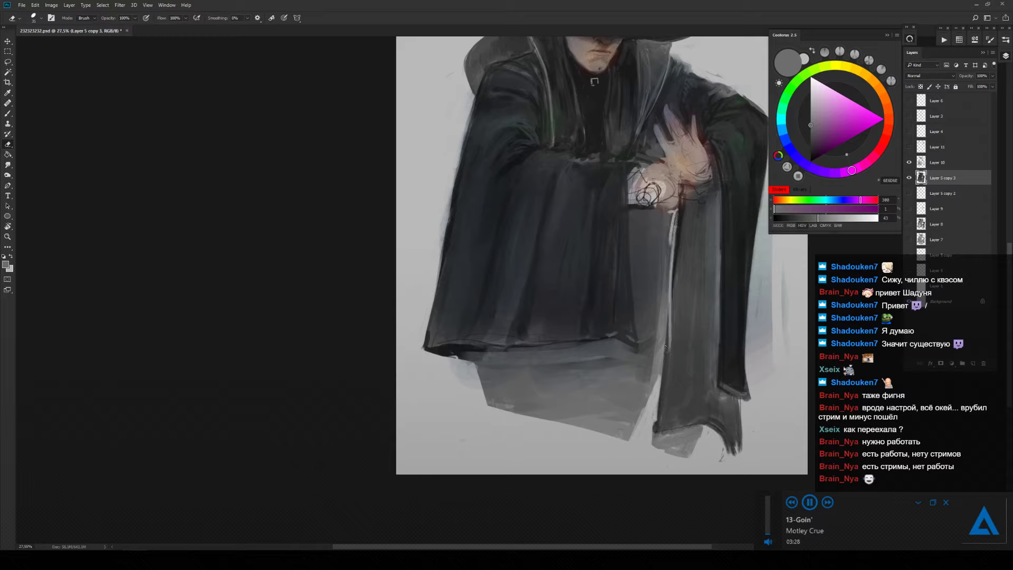
pyautogui.hotkey('ctrl', 'z')
# Erase a narrow gap between the two front cloak panels, running from below the clenched hand toward the hem.
pyautogui.moveTo(675, 231); pyautogui.dragTo(660, 339)
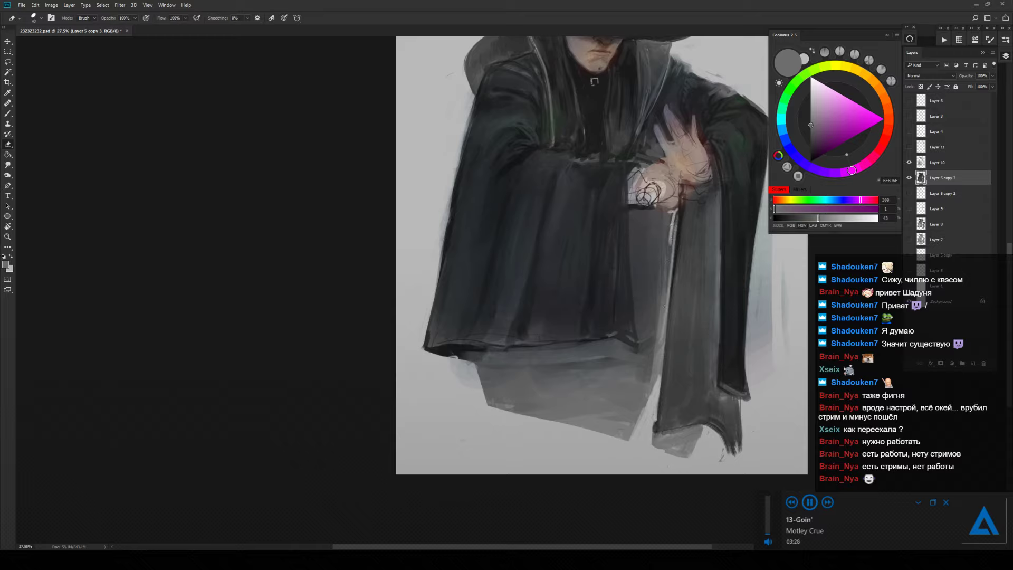
pyautogui.moveTo(675, 211); pyautogui.dragTo(664, 292)
pyautogui.hotkey('ctrl', 'z')
pyautogui.press(']')
pyautogui.moveTo(675, 214); pyautogui.dragTo(662, 370)
pyautogui.hotkey('ctrl', 'z')
pyautogui.press('[')
pyautogui.moveTo(667, 277); pyautogui.dragTo(659, 400)
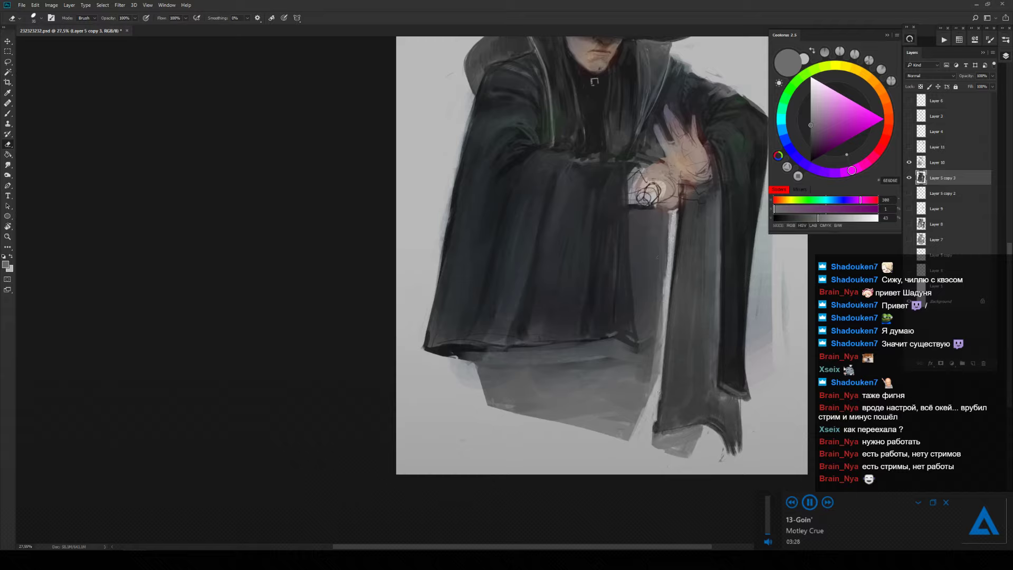
pyautogui.hotkey('ctrl', 'z')
pyautogui.moveTo(668, 276); pyautogui.dragTo(660, 375)
pyautogui.moveTo(665, 296); pyautogui.dragTo(659, 373)
pyautogui.moveTo(674, 275); pyautogui.dragTo(670, 327)
pyautogui.hotkey('ctrl', 'z')
# Paint the inner panel's edge along the erased gap with a sampled bluish dark grey.
pyautogui.press('z')
pyautogui.moveTo(723, 286)
pyautogui.mouseDown()
pyautogui.moveTo(654, 298)
pyautogui.moveTo(717, 317)
pyautogui.mouseUp()
pyautogui.press('b')
pyautogui.keyDown('alt'); pyautogui.click(654, 265); pyautogui.keyUp('alt')
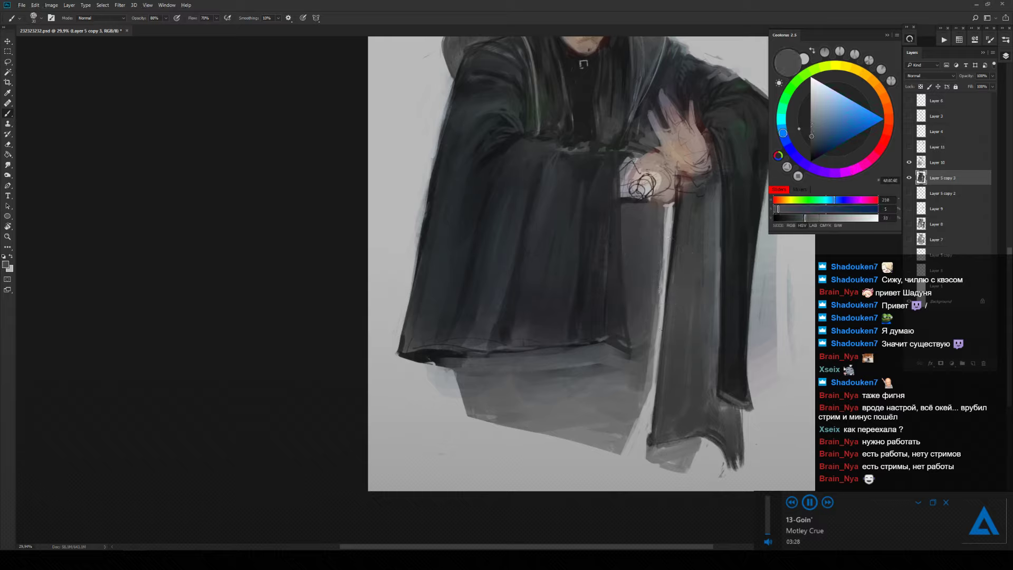
pyautogui.moveTo(661, 251); pyautogui.dragTo(654, 347)
pyautogui.hotkey('ctrl', 'z')
pyautogui.moveTo(662, 271)
pyautogui.mouseDown()
pyautogui.moveTo(653, 361)
pyautogui.moveTo(656, 273)
pyautogui.moveTo(656, 377)
pyautogui.moveTo(646, 387)
pyautogui.moveTo(651, 345)
pyautogui.mouseUp()
pyautogui.moveTo(655, 305); pyautogui.dragTo(653, 361)
# Stroke the cloak's outer edge from shoulder to hem in sampled near-black, then hide Layer 10 and sample a dark grey.
pyautogui.press('z')
pyautogui.moveTo(684, 318); pyautogui.dragTo(648, 337)
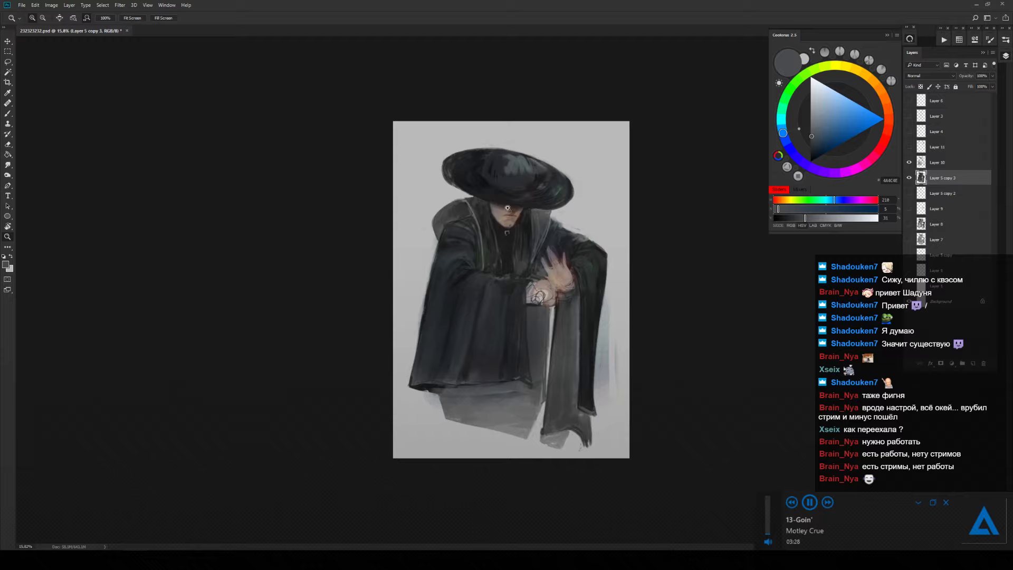
pyautogui.scroll(4, 475, 276)
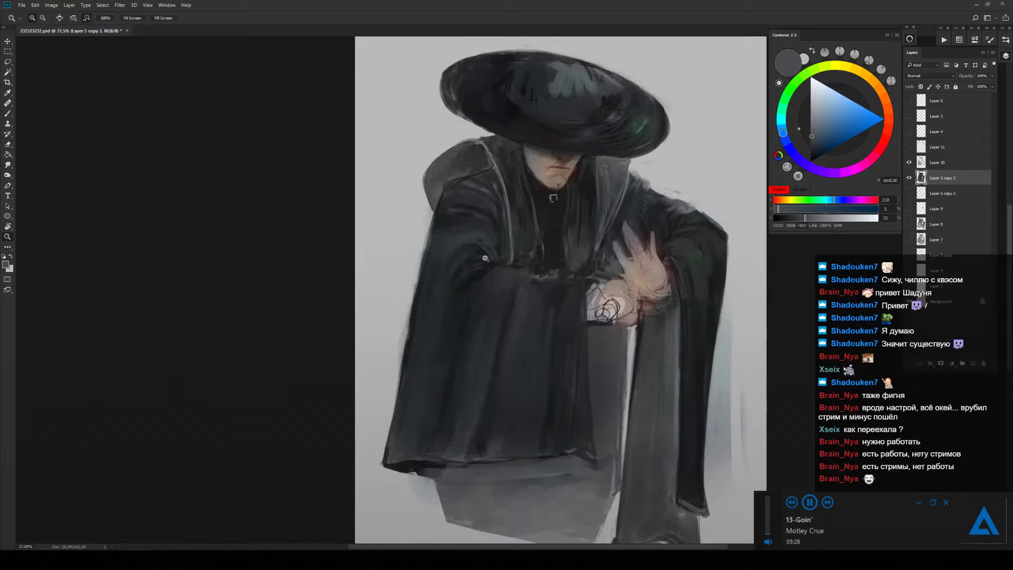
pyautogui.press('b')
pyautogui.keyDown('alt'); pyautogui.click(445, 210); pyautogui.keyUp('alt')
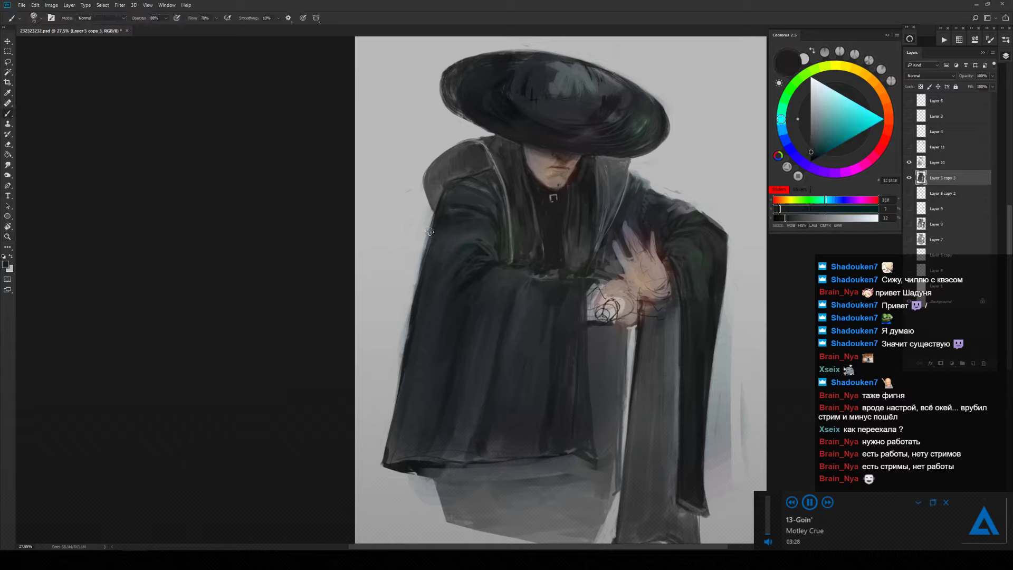
pyautogui.moveTo(440, 211); pyautogui.dragTo(378, 477)
pyautogui.click(909, 162)
pyautogui.keyDown('alt'); pyautogui.click(431, 275); pyautogui.keyUp('alt')
pyautogui.moveTo(414, 272)
pyautogui.mouseDown()
pyautogui.moveTo(392, 421)
pyautogui.moveTo(369, 452)
pyautogui.mouseUp()
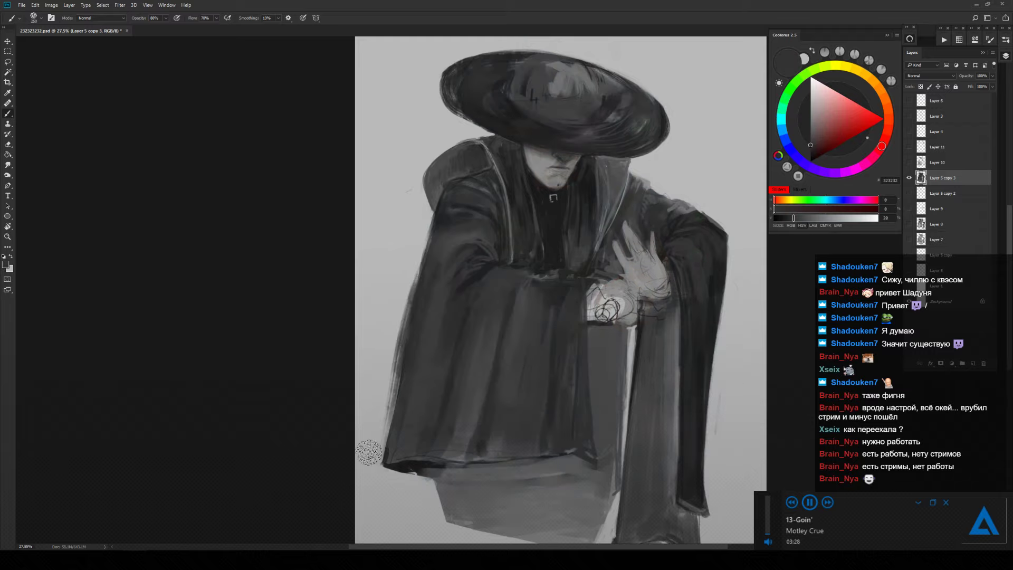
pyautogui.hotkey('ctrl', 'z')
pyautogui.press('[')
pyautogui.moveTo(422, 242); pyautogui.dragTo(365, 455)
pyautogui.hotkey('ctrl', 'z')
pyautogui.press('[')
pyautogui.moveTo(426, 244); pyautogui.dragTo(380, 448)
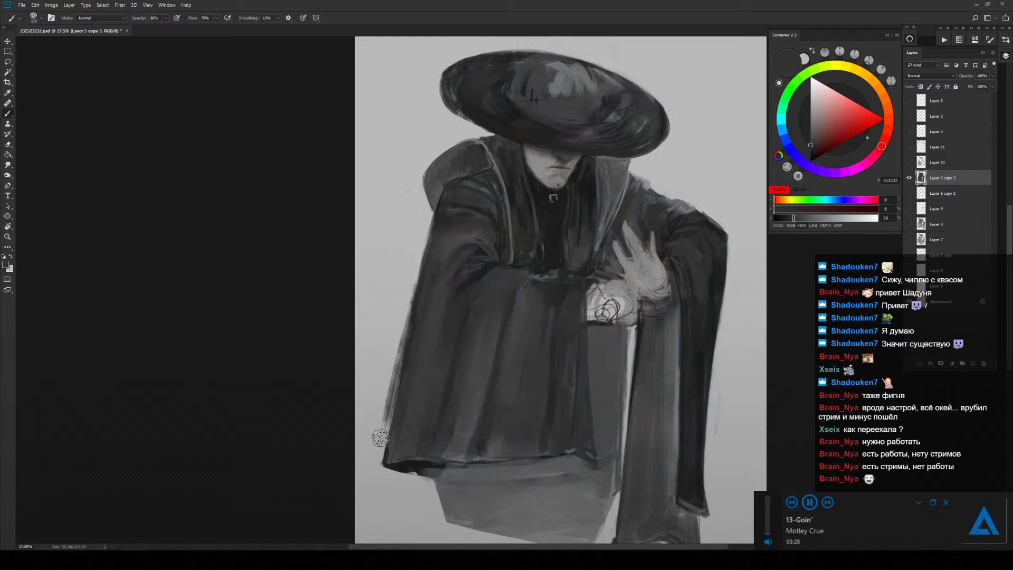
pyautogui.hotkey('ctrl', 'z')
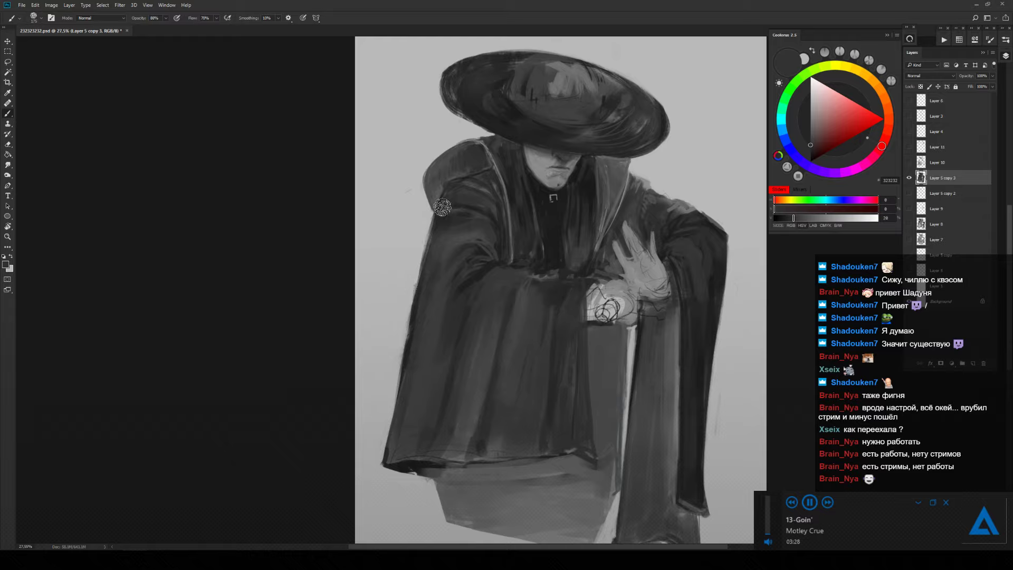
# Paint the lower part of the cloak's outer edge down to the hem with dark grey.
pyautogui.moveTo(412, 319); pyautogui.dragTo(382, 457)
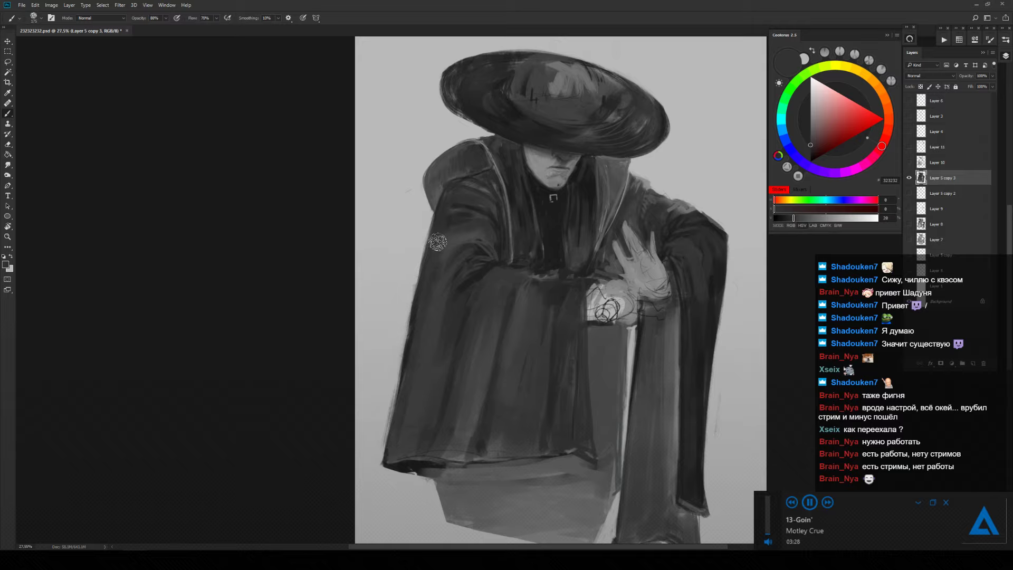
pyautogui.moveTo(404, 346); pyautogui.dragTo(381, 475)
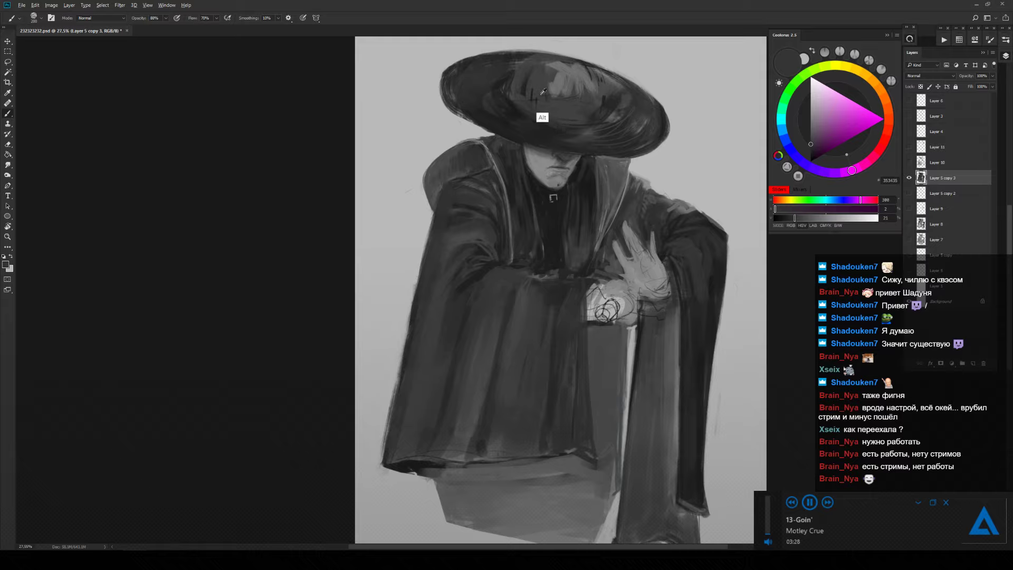
# Tone down the light patches on the hat's crown and upper brim with sampled dark greys.
pyautogui.keyDown('alt'); pyautogui.click(526, 85); pyautogui.keyUp('alt')
pyautogui.moveTo(515, 81)
pyautogui.mouseDown()
pyautogui.moveTo(567, 115)
pyautogui.moveTo(531, 92)
pyautogui.moveTo(531, 73)
pyautogui.moveTo(565, 82)
pyautogui.mouseUp()
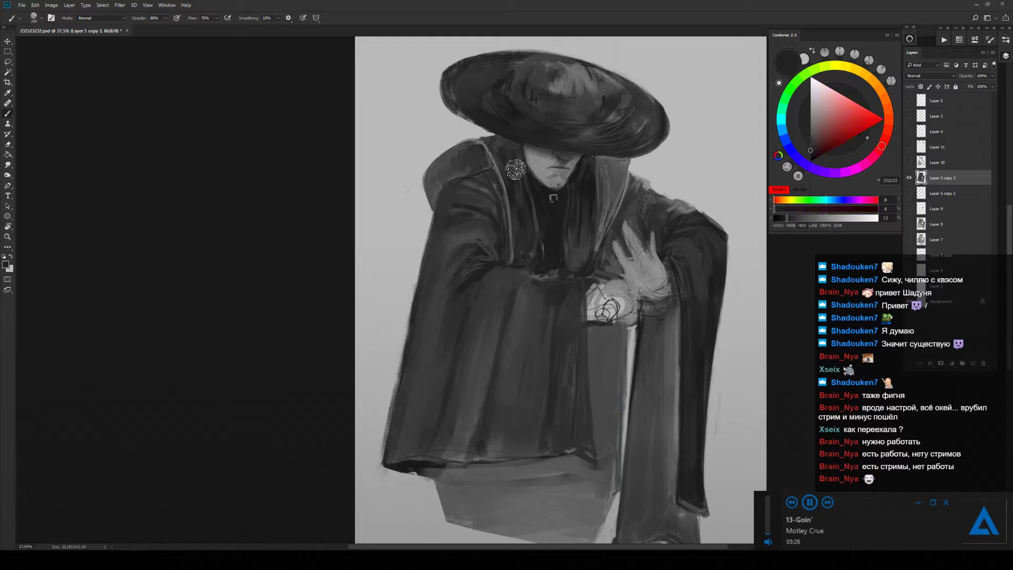
pyautogui.moveTo(543, 119); pyautogui.dragTo(585, 122)
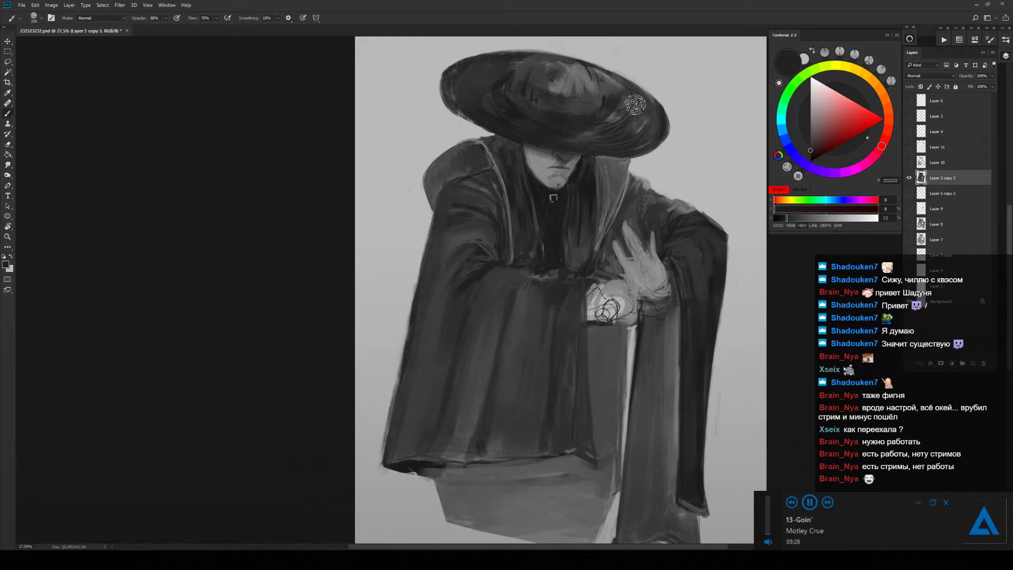
pyautogui.keyDown('alt'); pyautogui.click(586, 100); pyautogui.keyUp('alt')
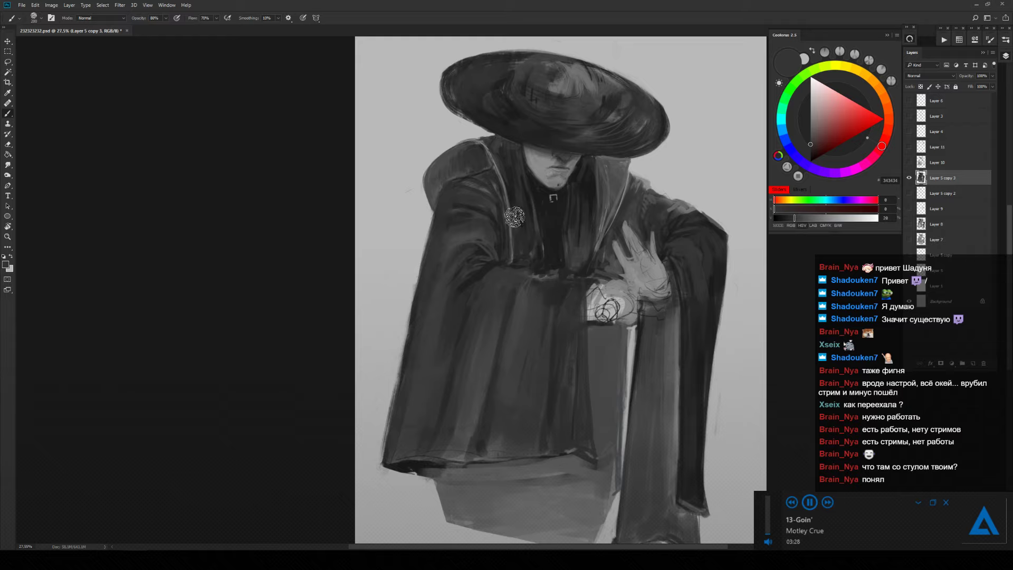
# Darken the lapel beneath the hat brim on the raised-hand side with sampled dark grey and an enlarged brush.
pyautogui.scroll(2, 625, 189)
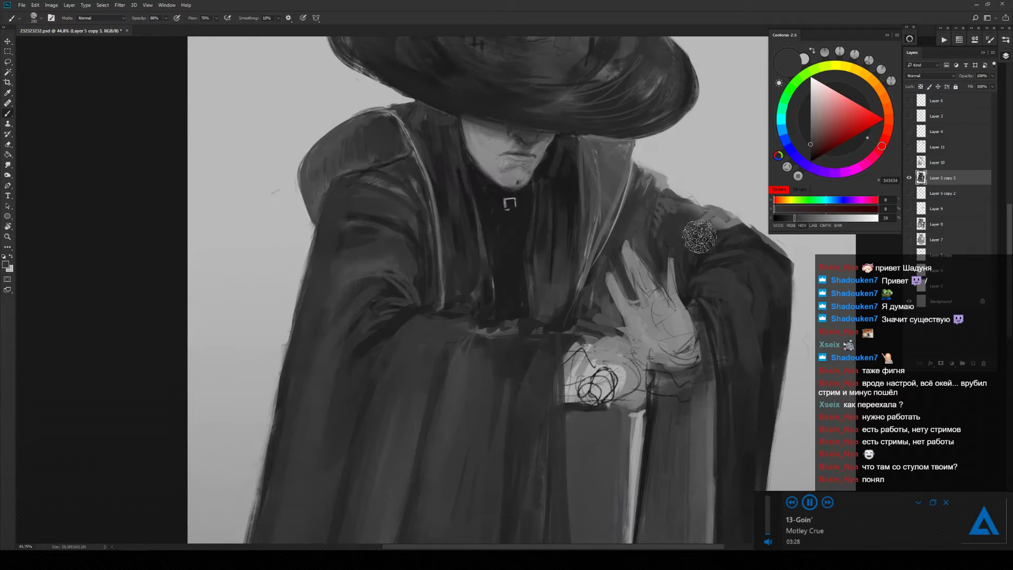
pyautogui.keyDown('alt'); pyautogui.click(707, 266); pyautogui.keyUp('alt')
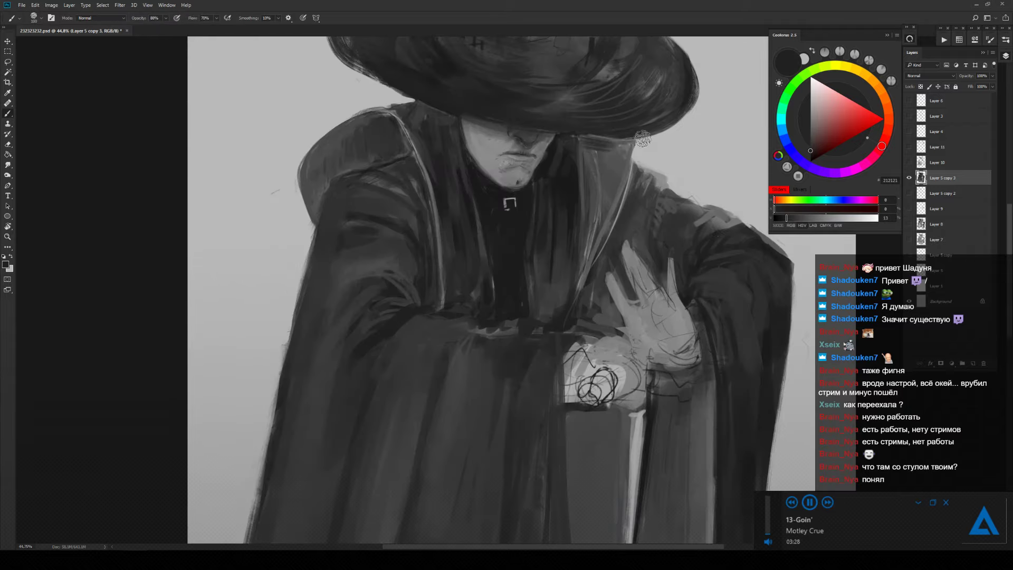
pyautogui.hotkey('ctrl', 'z')
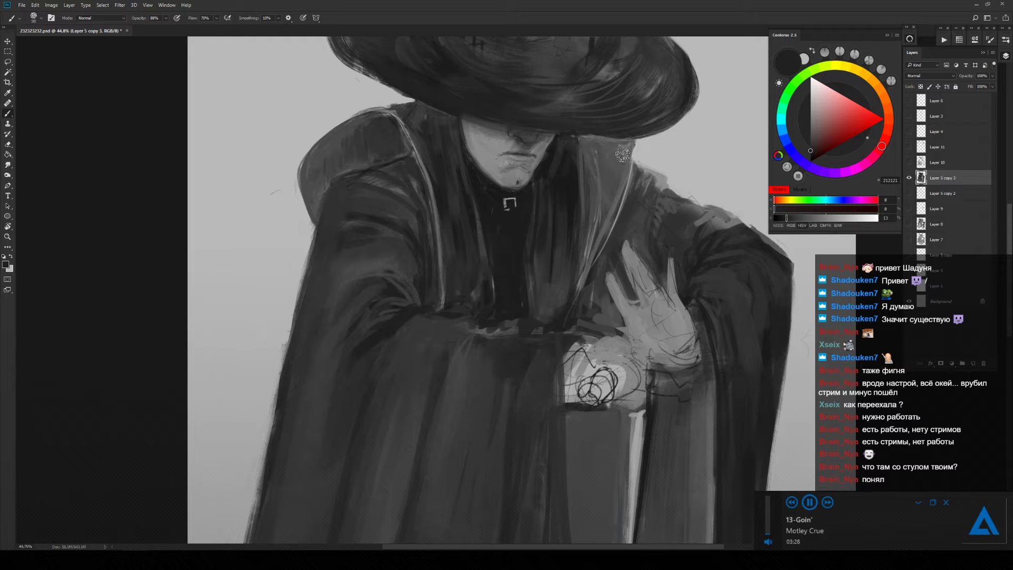
pyautogui.press(']')
pyautogui.press(']')
pyautogui.press(']')
pyautogui.moveTo(601, 139)
pyautogui.mouseDown()
pyautogui.moveTo(582, 257)
pyautogui.moveTo(613, 183)
pyautogui.moveTo(567, 298)
pyautogui.moveTo(602, 203)
pyautogui.moveTo(596, 150)
pyautogui.moveTo(577, 284)
pyautogui.mouseUp()
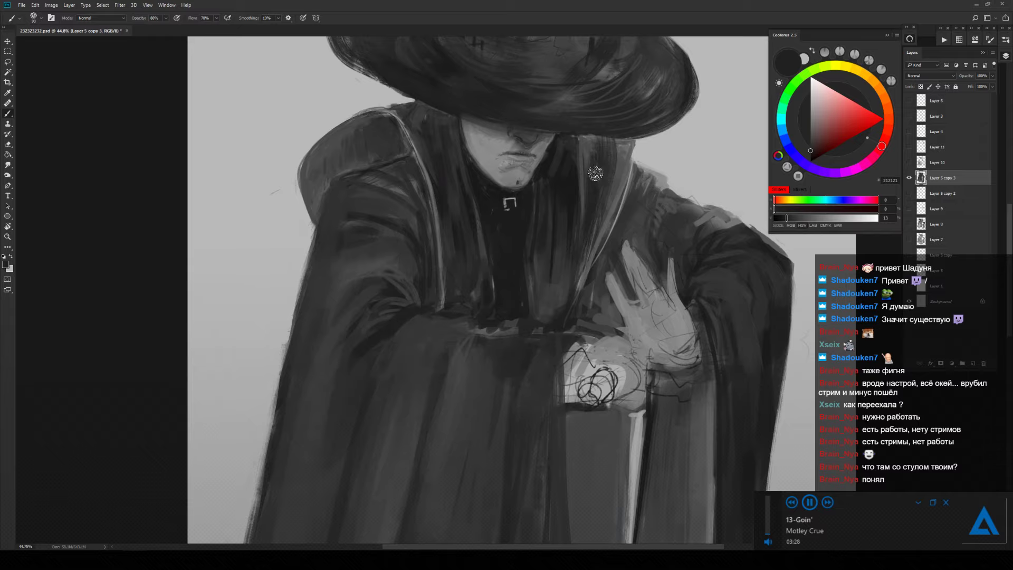
pyautogui.keyDown('alt'); pyautogui.click(587, 153); pyautogui.keyUp('alt')
pyautogui.moveTo(588, 158)
pyautogui.mouseDown()
pyautogui.moveTo(571, 296)
pyautogui.moveTo(589, 220)
pyautogui.moveTo(406, 203)
pyautogui.moveTo(516, 203)
pyautogui.mouseUp()
# Blend the upper part of the raised-hand lapel into the shadow under the brim with sampled greys.
pyautogui.press('z')
pyautogui.press('space')
pyautogui.moveTo(719, 176); pyautogui.dragTo(640, 195)
pyautogui.press('z')
pyautogui.moveTo(509, 207); pyautogui.dragTo(611, 190)
pyautogui.press('b')
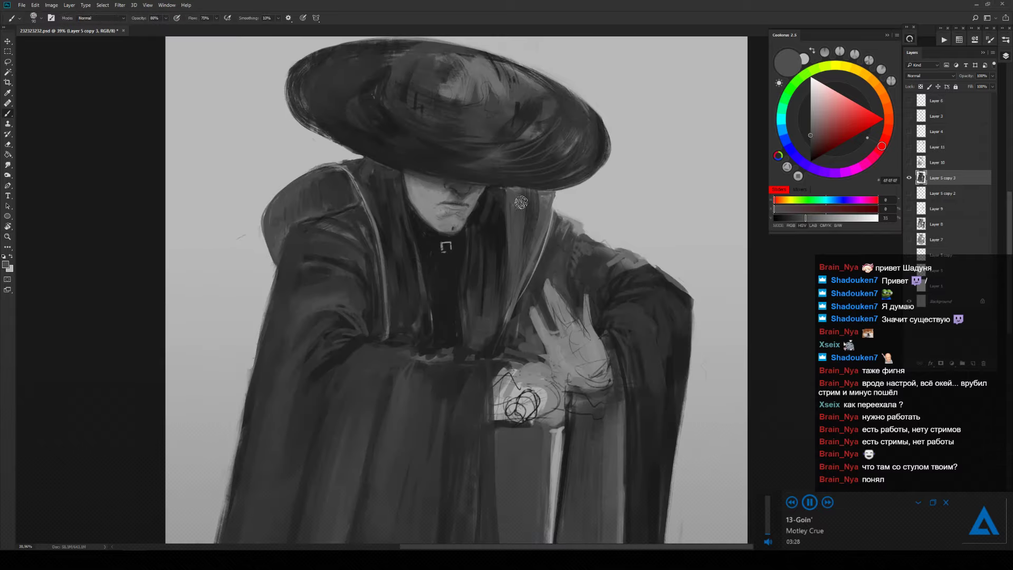
pyautogui.keyDown('alt'); pyautogui.click(525, 222); pyautogui.keyUp('alt')
pyautogui.moveTo(527, 196); pyautogui.dragTo(508, 191)
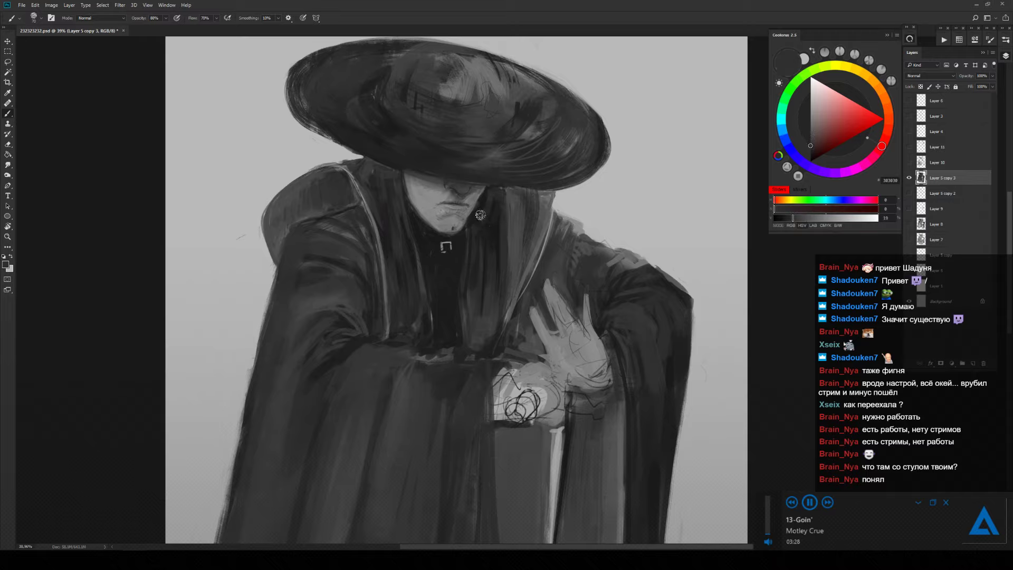
pyautogui.keyDown('alt'); pyautogui.click(501, 217); pyautogui.keyUp('alt')
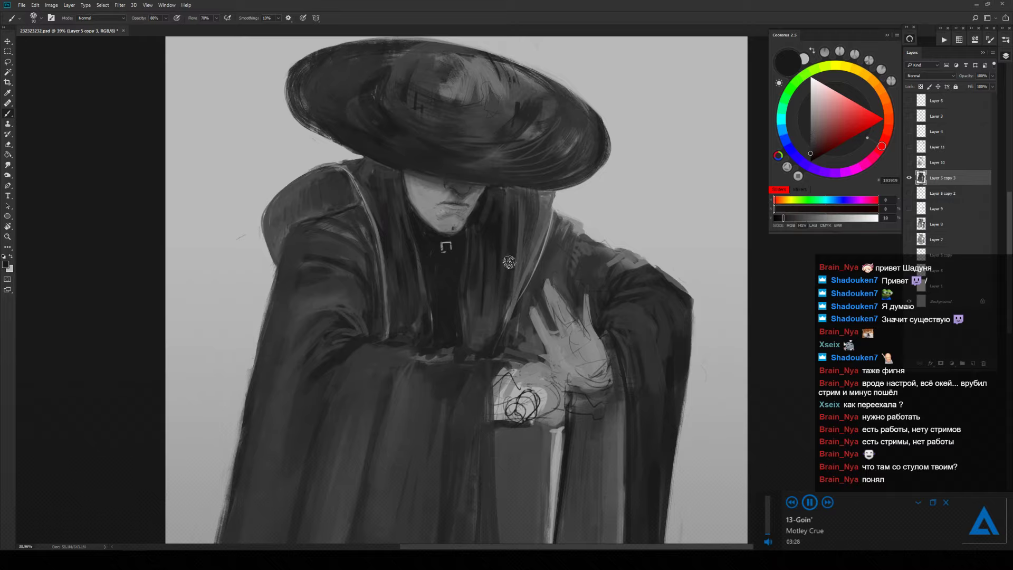
# Flip the whole canvas horizontally to check the figure mirrored.
pyautogui.press('z')
pyautogui.moveTo(514, 284)
pyautogui.mouseDown()
pyautogui.moveTo(475, 305)
pyautogui.moveTo(492, 312)
pyautogui.mouseUp()
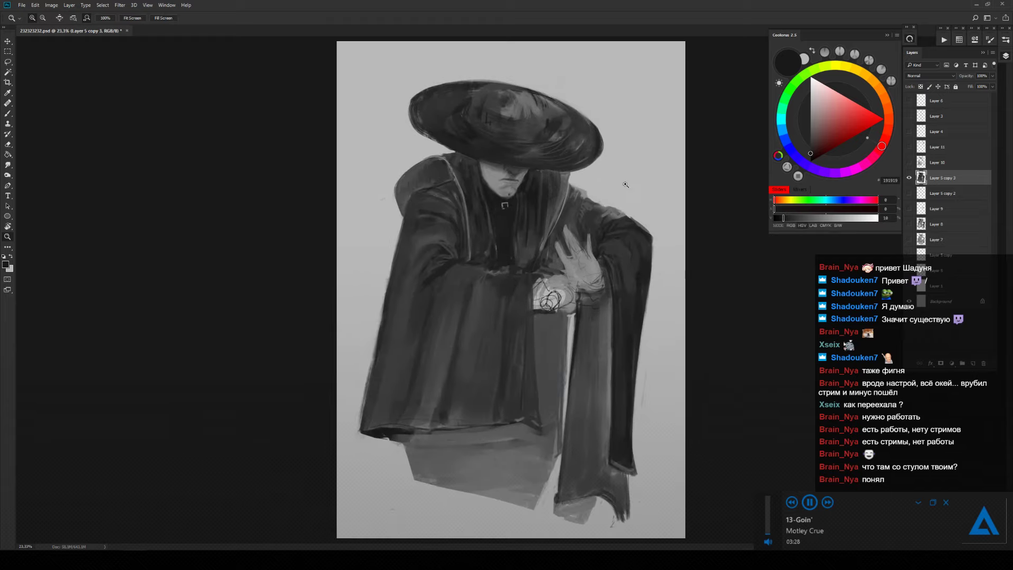
pyautogui.moveTo(561, 164); pyautogui.dragTo(602, 163)
pyautogui.press('b')
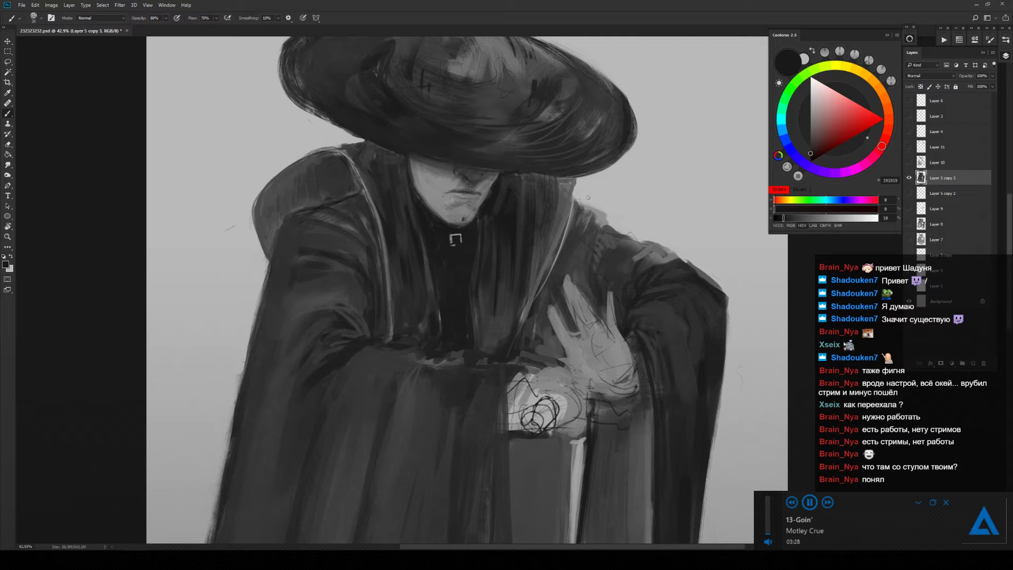
pyautogui.press('e')
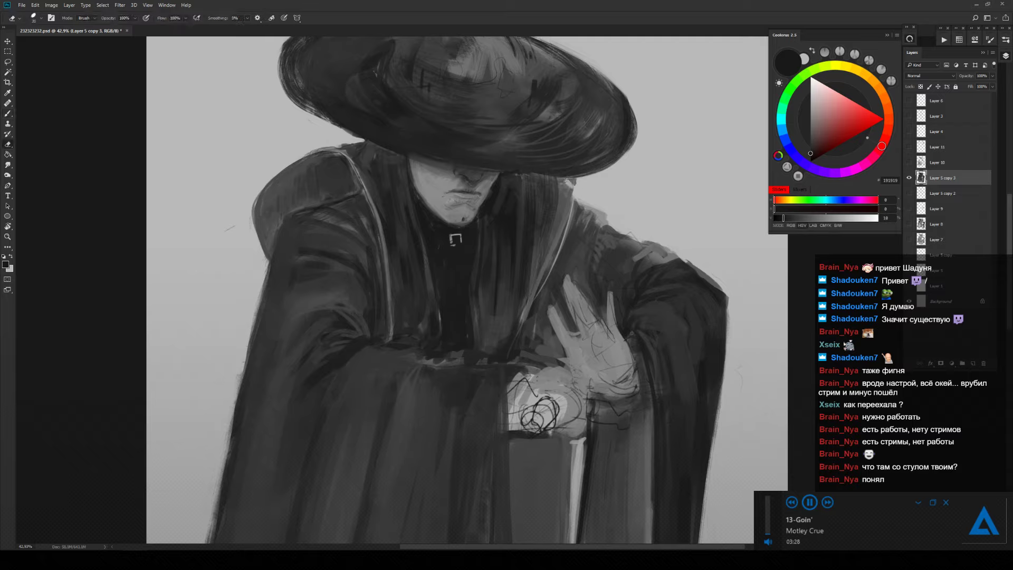
pyautogui.press('z')
pyautogui.moveTo(576, 185)
pyautogui.mouseDown()
pyautogui.moveTo(518, 222)
pyautogui.moveTo(532, 222)
pyautogui.mouseUp()
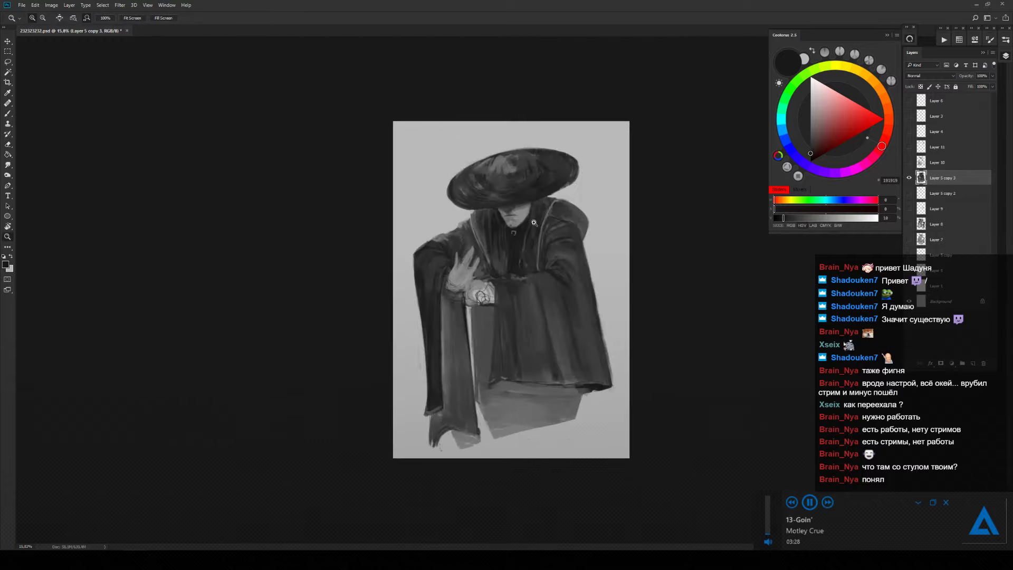
# Refine the top corner of the lapel beneath the hat brim with a smaller brush and sampled grey.
pyautogui.moveTo(461, 213); pyautogui.dragTo(504, 201)
pyautogui.press('e')
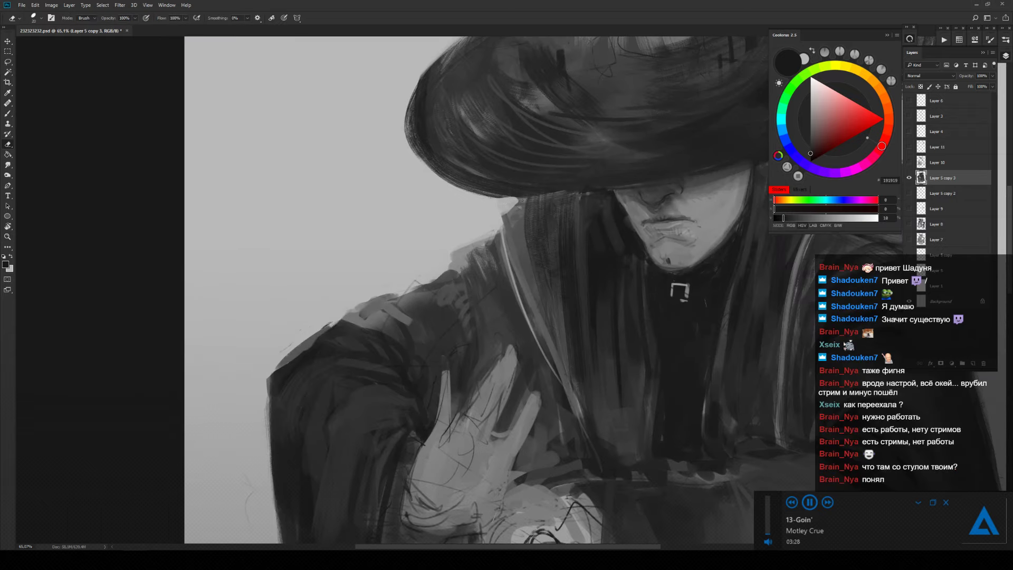
pyautogui.press('b')
pyautogui.press('[')
pyautogui.keyDown('alt'); pyautogui.click(533, 204); pyautogui.keyUp('alt')
pyautogui.moveTo(517, 203)
pyautogui.mouseDown()
pyautogui.moveTo(495, 213)
pyautogui.moveTo(500, 229)
pyautogui.mouseUp()
pyautogui.hotkey('ctrl', '0')
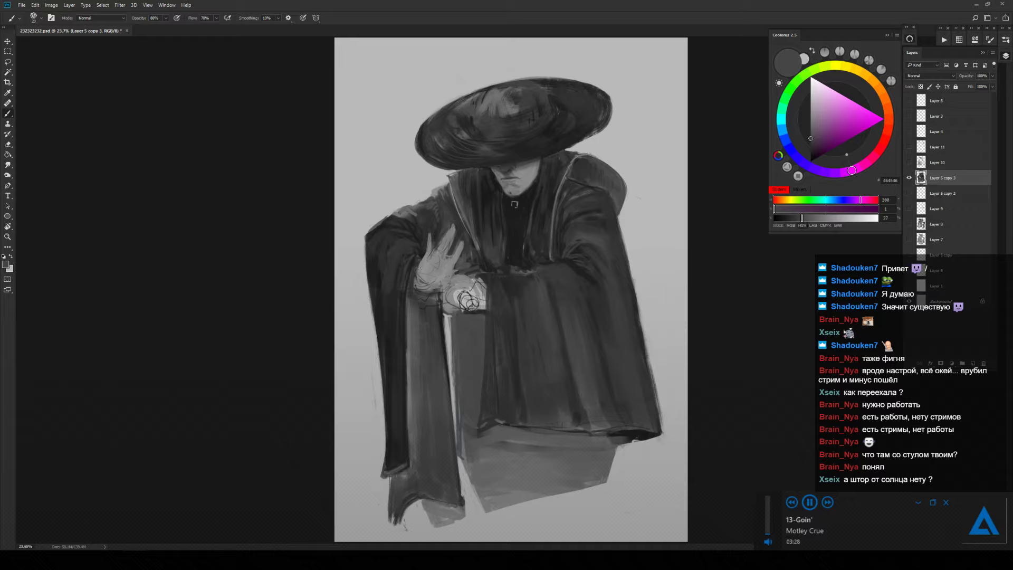
# Paint over the light patches on the raised arm's shoulder with sampled dark greys.
pyautogui.keyDown('alt'); pyautogui.click(413, 233); pyautogui.keyUp('alt')
pyautogui.keyDown('alt'); pyautogui.click(410, 223); pyautogui.keyUp('alt')
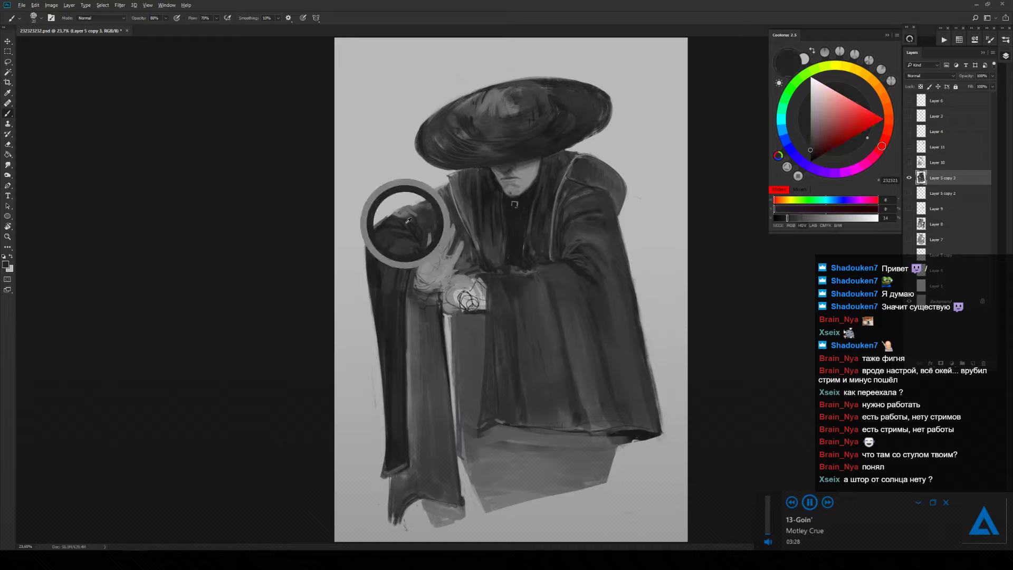
pyautogui.moveTo(398, 216); pyautogui.dragTo(412, 213)
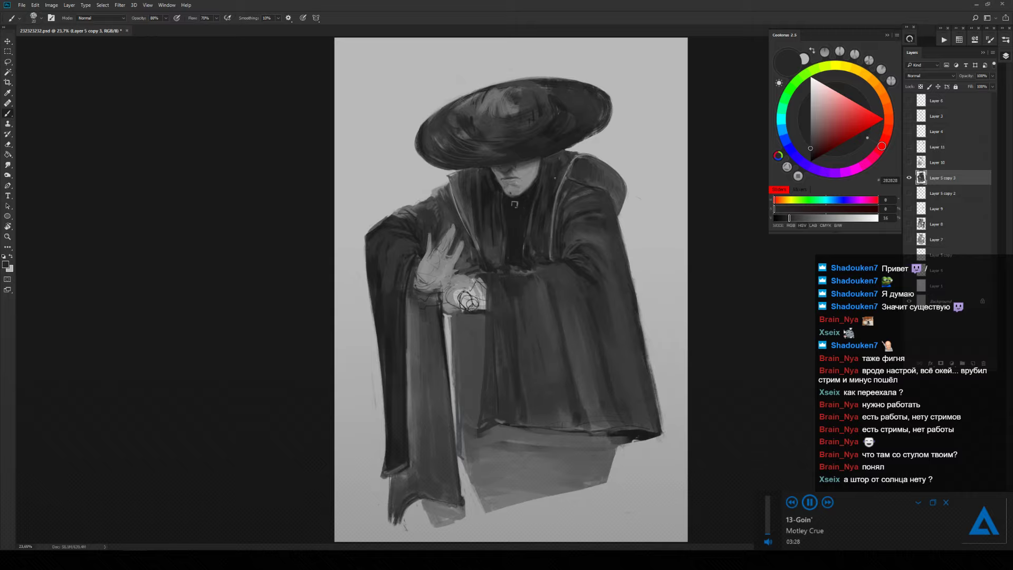
# Flip the canvas back to the figure's original orientation and save the document.
pyautogui.keyDown('alt'); pyautogui.click(590, 165); pyautogui.keyUp('alt')
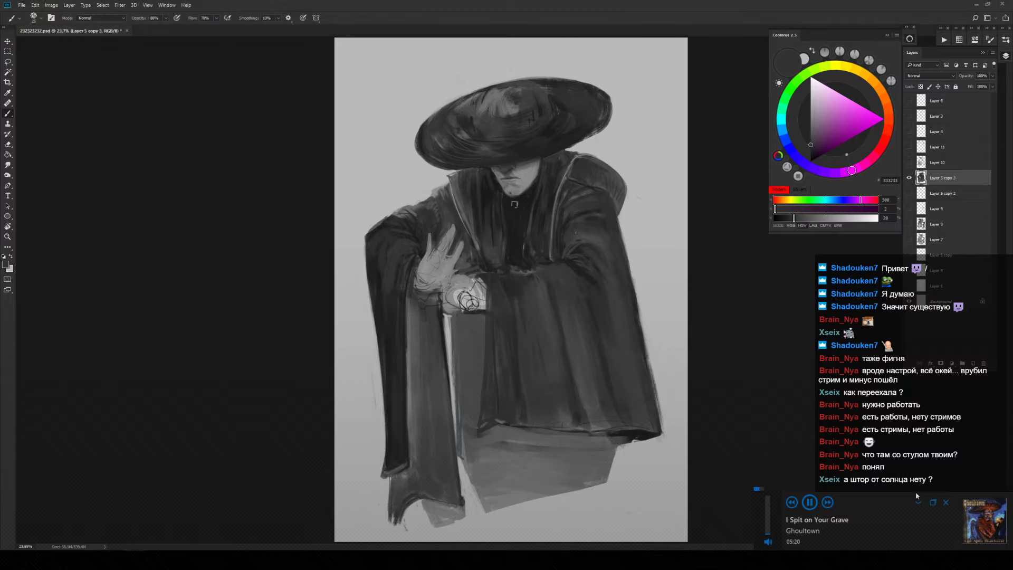
pyautogui.click(827, 502)
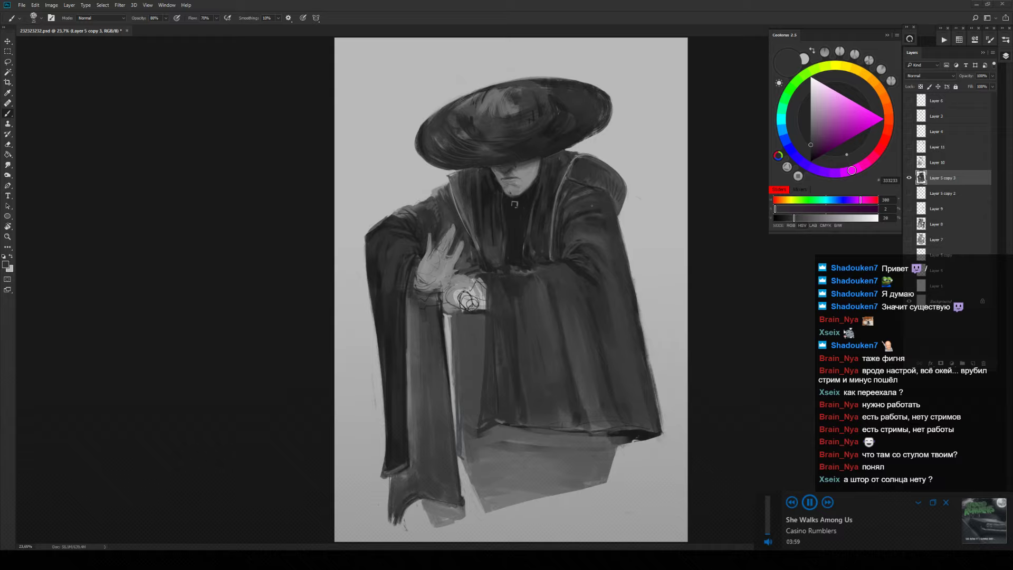
pyautogui.hotkey('ctrl', 'shift', 'h')
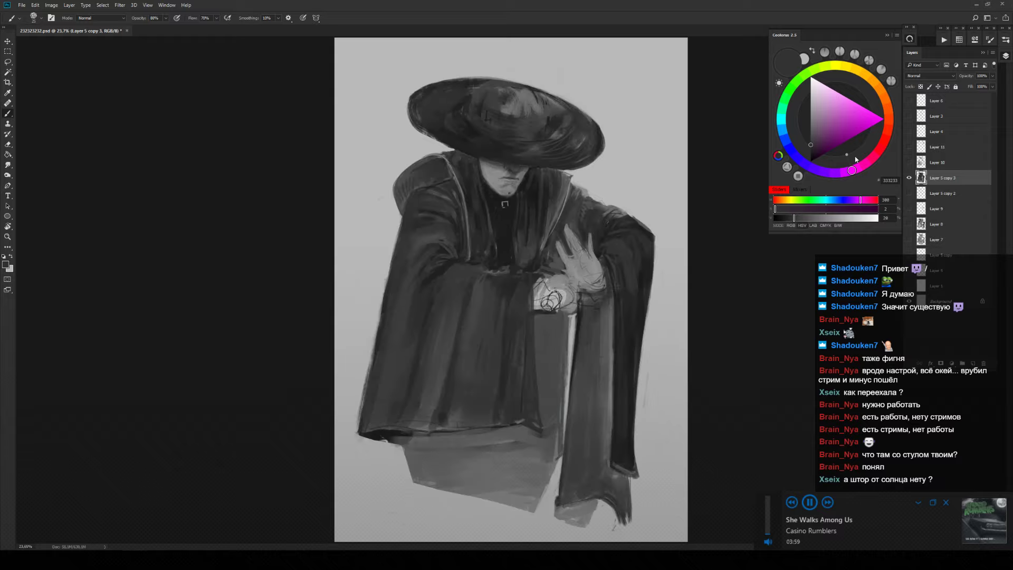
pyautogui.hotkey('ctrl', 'w')
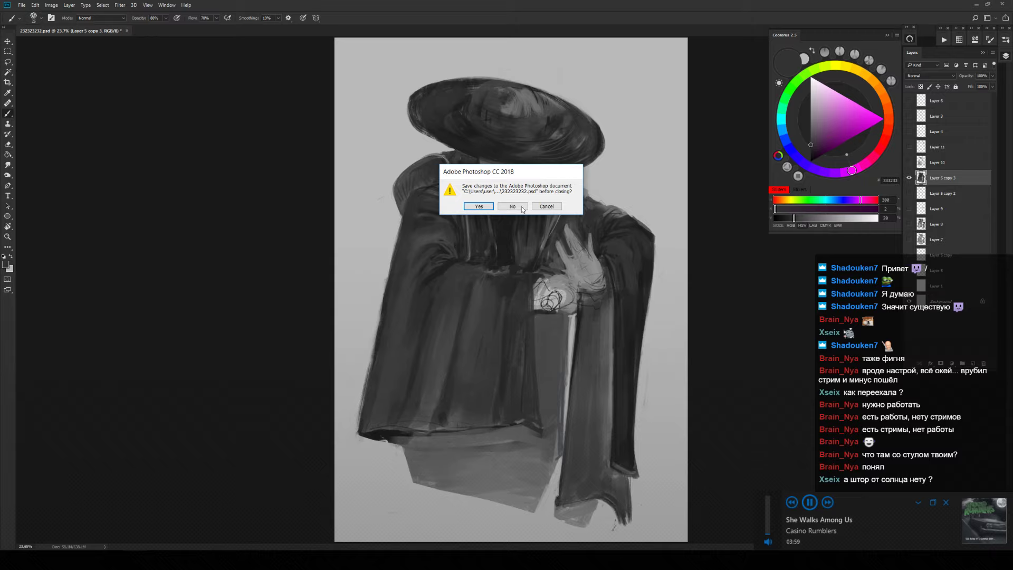
pyautogui.press('Return')
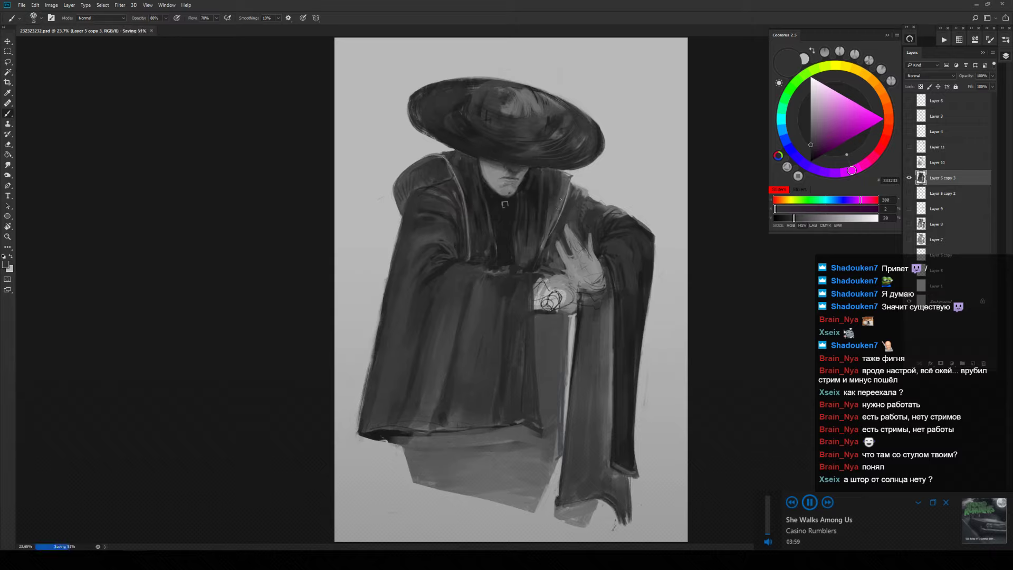
# Show Layer 10 and erase its stray bluish strokes outside the hanging sleeve and below the cloak's front hem with a larger eraser.
pyautogui.click(908, 162)
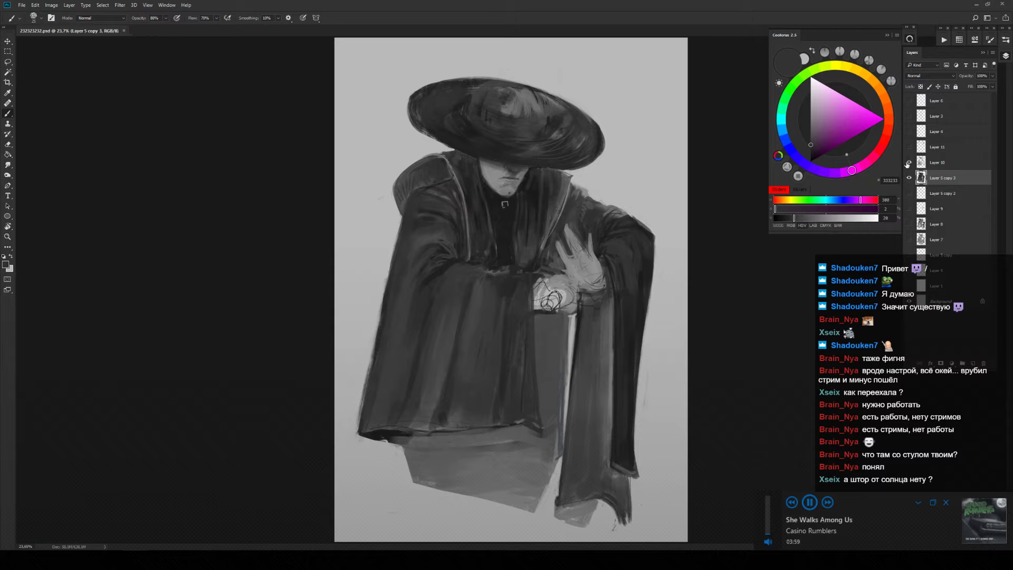
pyautogui.click(943, 166)
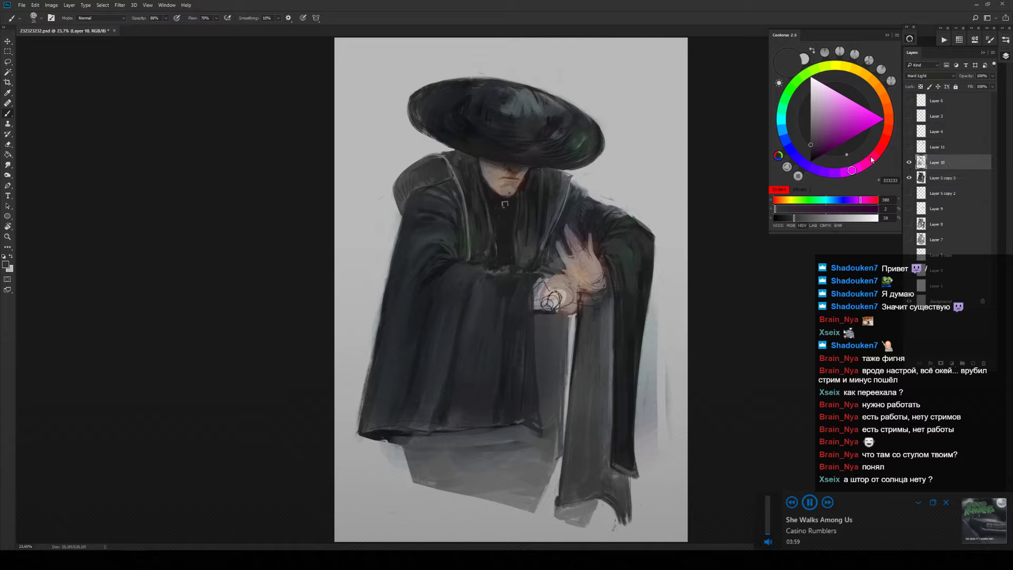
pyautogui.press('e')
pyautogui.press(']')
pyautogui.press(']')
pyautogui.press(']')
pyautogui.press(']')
pyautogui.press(']')
pyautogui.press(']')
pyautogui.press(']')
pyautogui.press(']')
pyautogui.press(']')
pyautogui.press(']')
pyautogui.press(']')
pyautogui.press(']')
pyautogui.press(']')
pyautogui.press(']')
pyautogui.moveTo(652, 327); pyautogui.dragTo(646, 431)
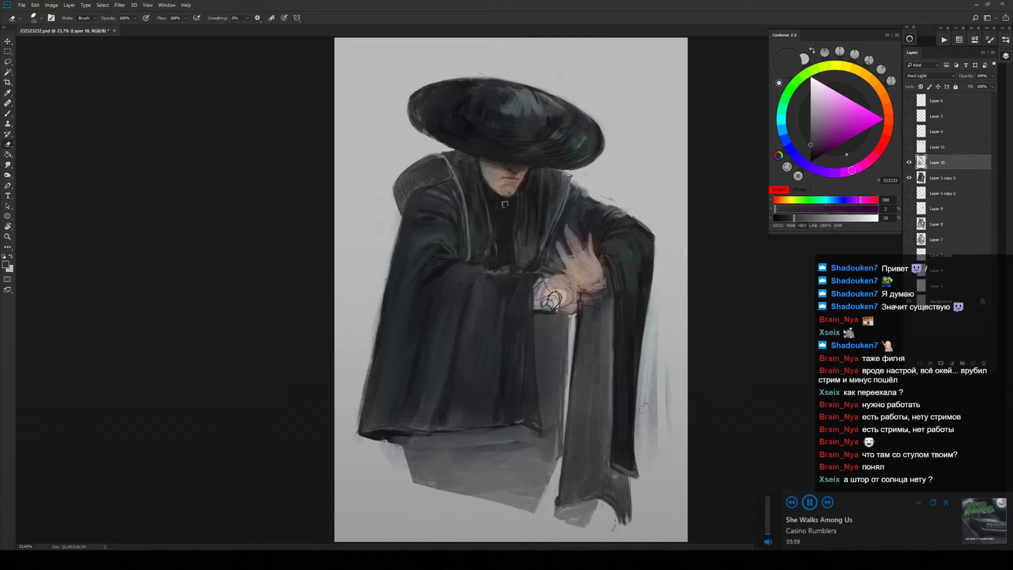
pyautogui.hotkey('ctrl', 'z')
pyautogui.press(']')
pyautogui.press(']')
pyautogui.moveTo(663, 296); pyautogui.dragTo(647, 448)
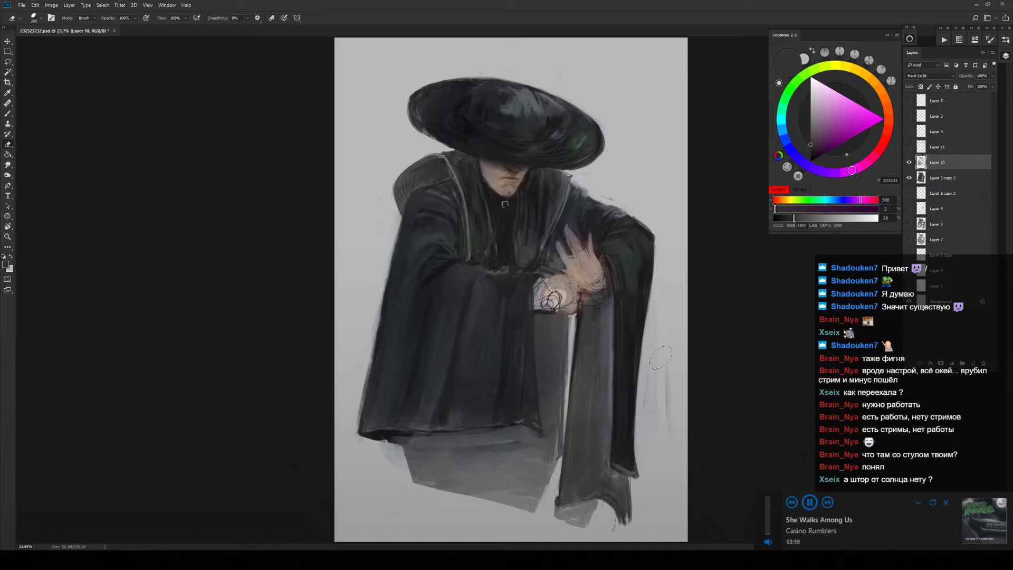
pyautogui.moveTo(666, 375); pyautogui.dragTo(668, 426)
pyautogui.moveTo(389, 444); pyautogui.dragTo(395, 464)
# Add a new layer above Layer 1 and fill it with a dark grey sampled from the lower drapery.
pyautogui.click(909, 286)
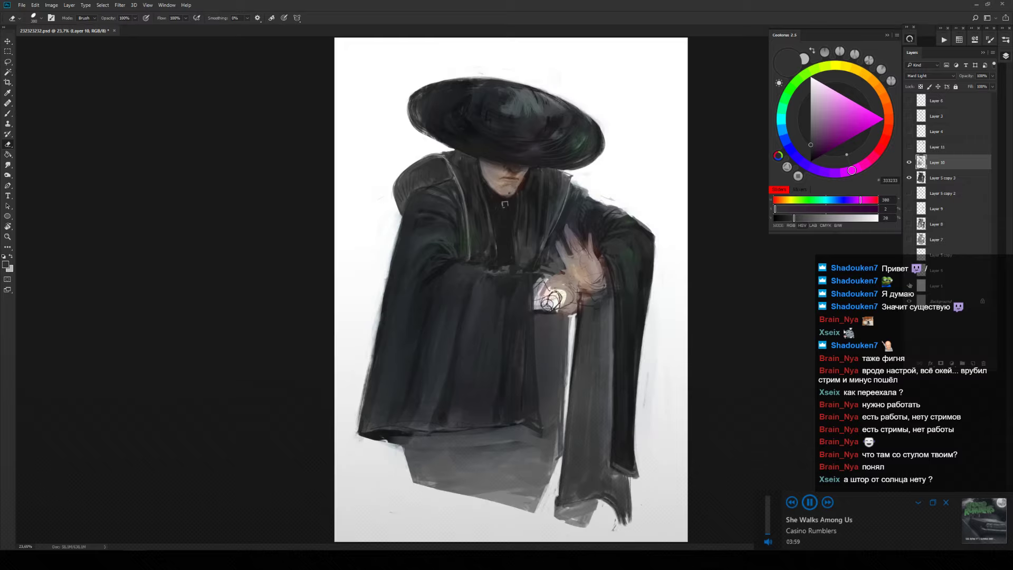
pyautogui.click(909, 285)
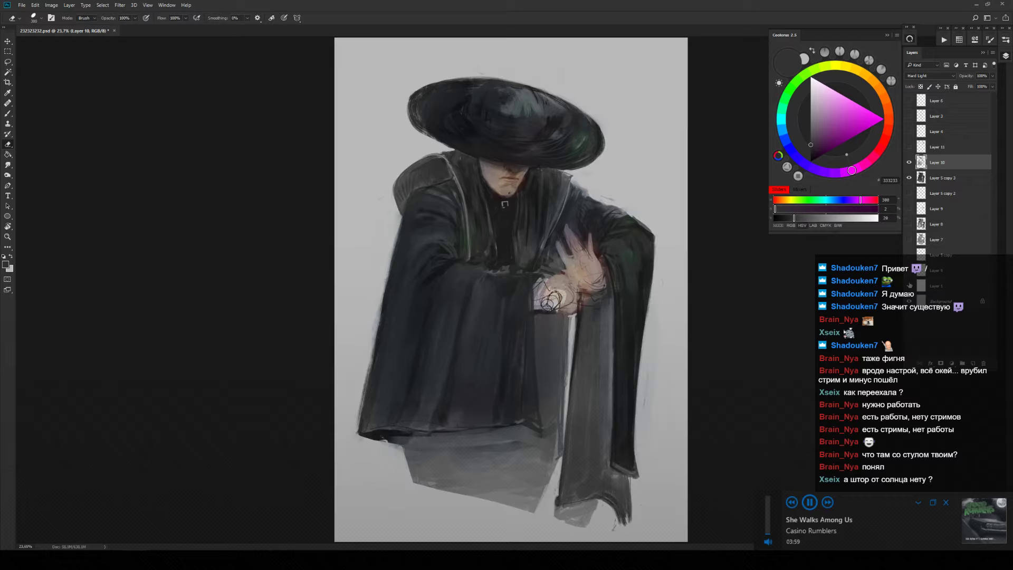
pyautogui.click(956, 289)
pyautogui.hotkey('ctrl', 'shift', 'alt', 'n')
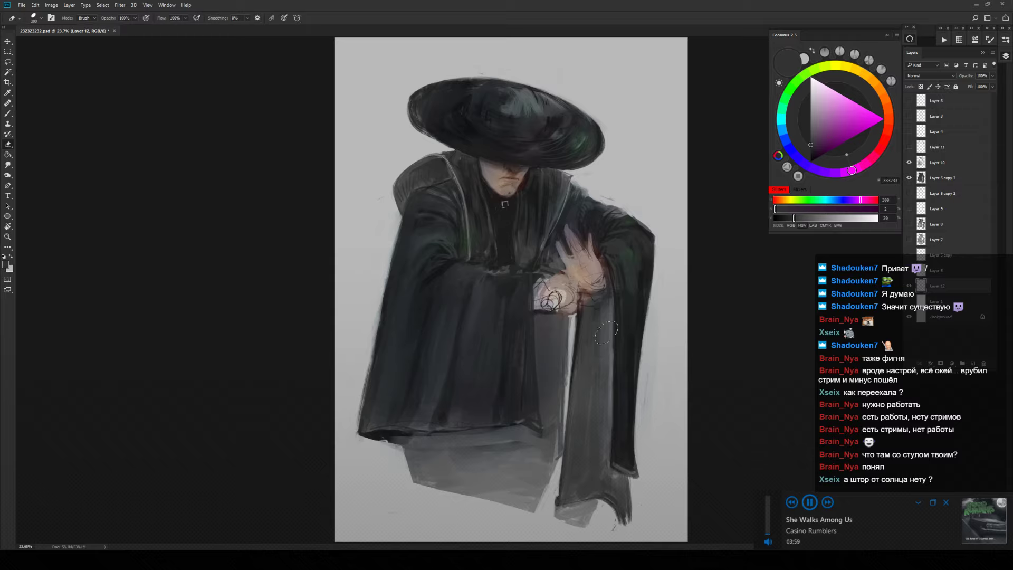
pyautogui.press('g')
pyautogui.keyDown('alt'); pyautogui.click(555, 340); pyautogui.keyUp('alt')
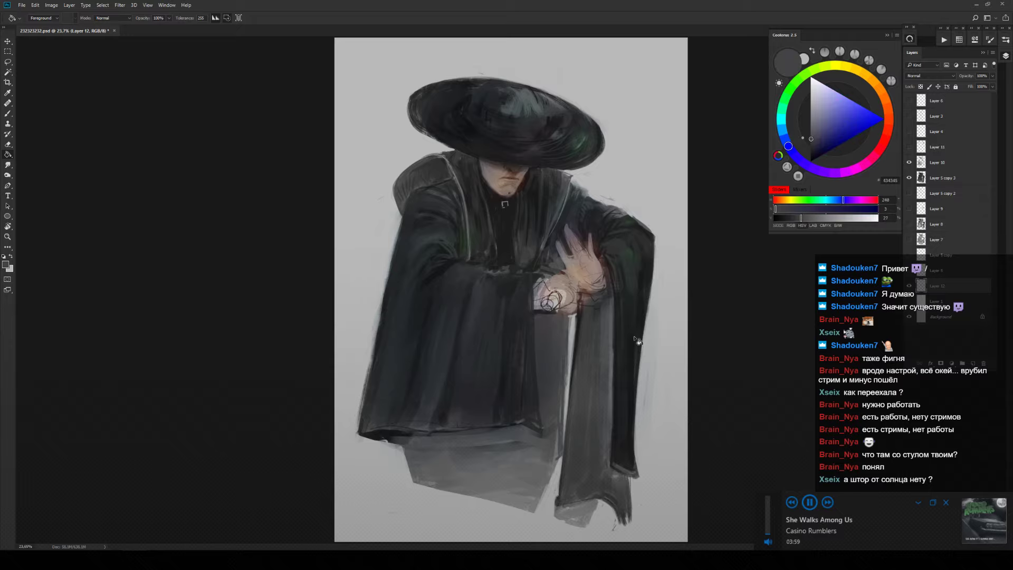
pyautogui.click(647, 342)
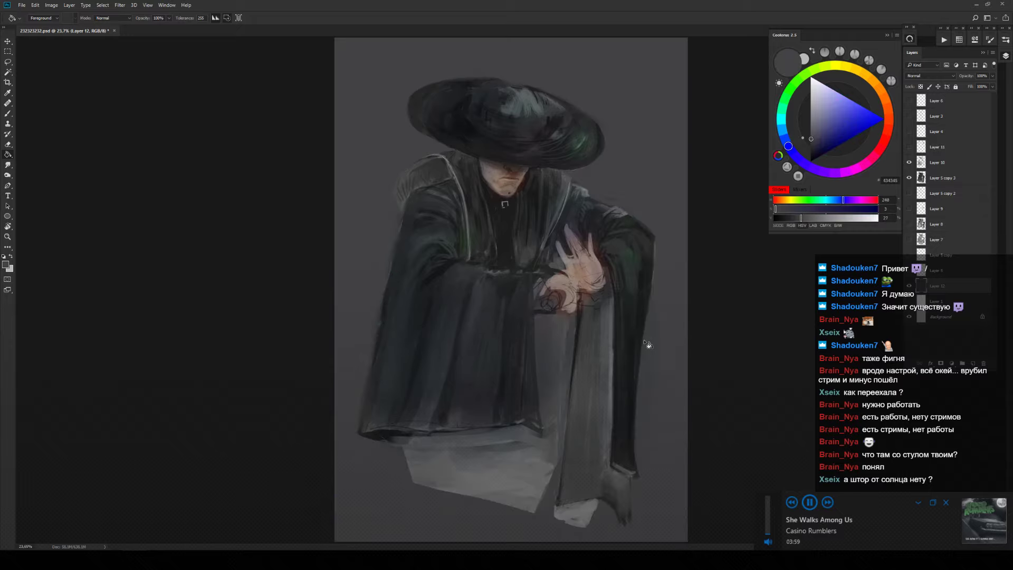
# Hide the dark fill layer and add a new layer directly above Layer 5 copy 2.
pyautogui.scroll(-2, 597, 350)
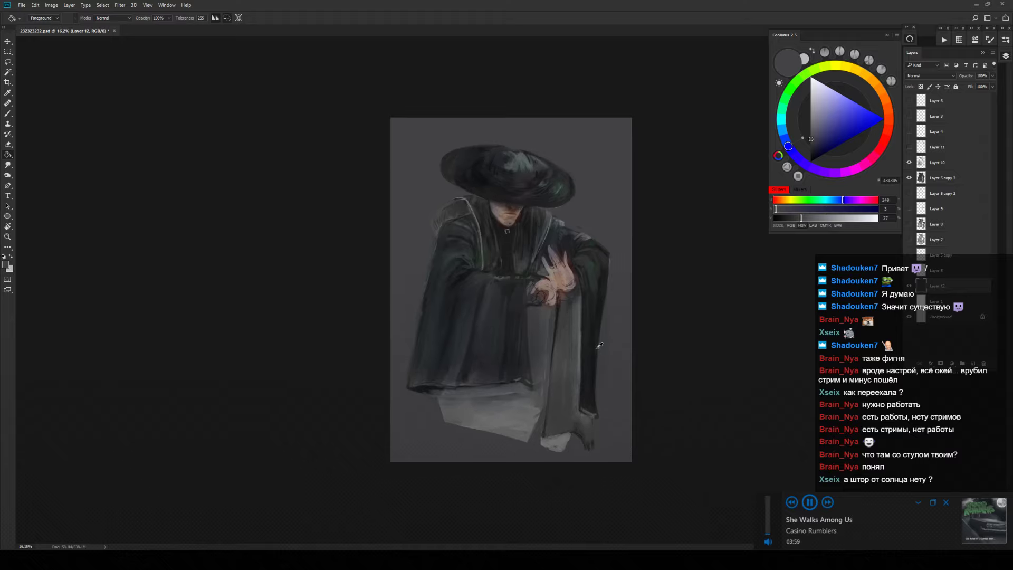
pyautogui.scroll(1, 599, 345)
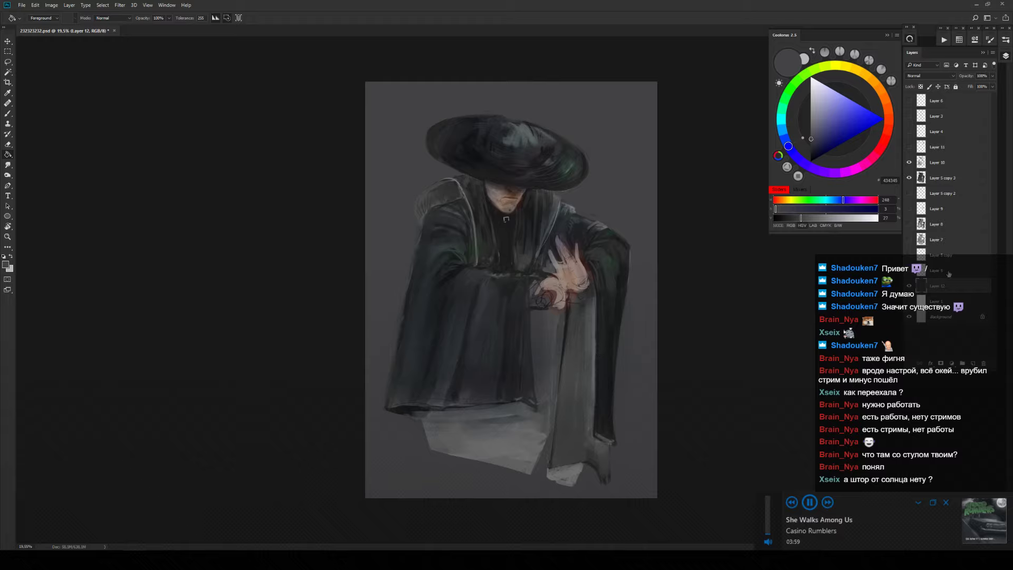
pyautogui.click(942, 194)
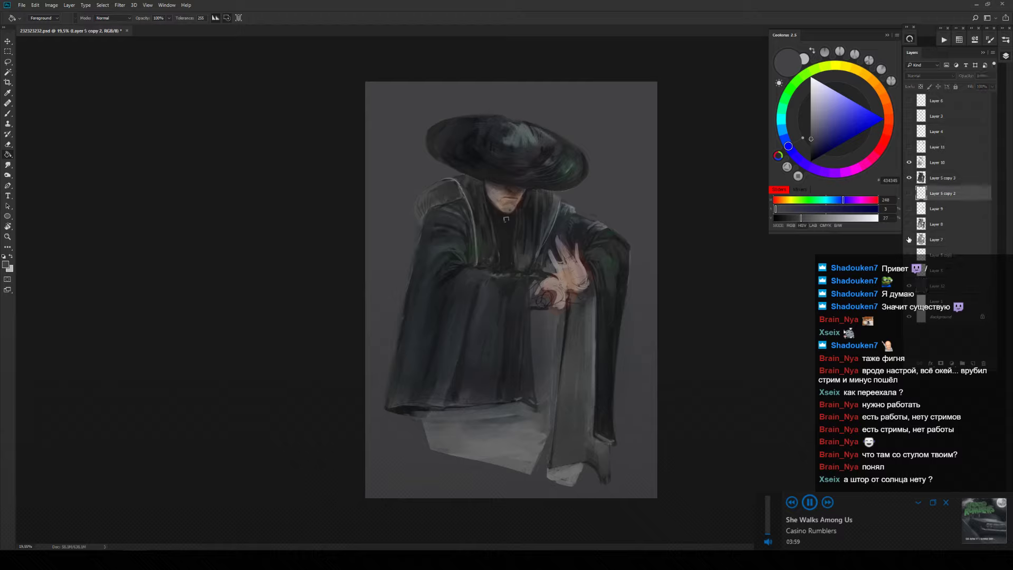
pyautogui.click(908, 239)
pyautogui.click(908, 239)
pyautogui.click(909, 286)
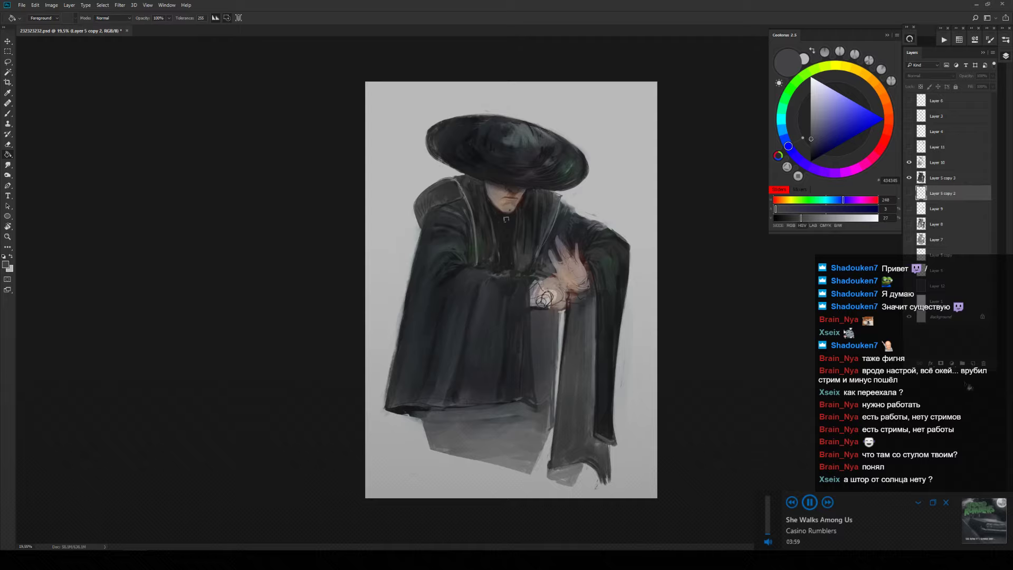
pyautogui.click(973, 364)
# Paint sampled light background grey behind the cuff and hands on the new layer, with the dark fill showing, and save the document.
pyautogui.press('b')
pyautogui.click(931, 332)
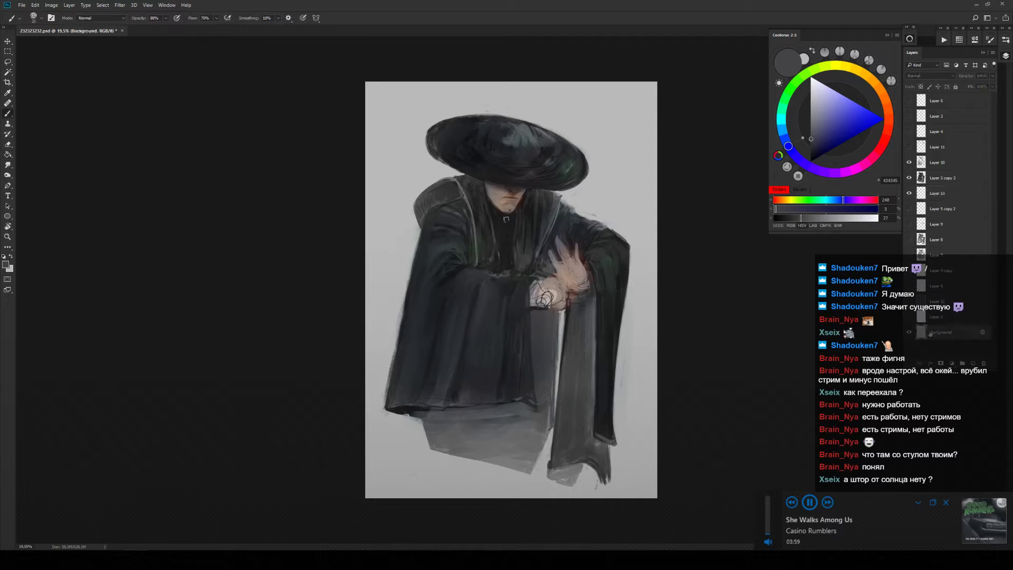
pyautogui.keyDown('alt'); pyautogui.click(617, 183); pyautogui.keyUp('alt')
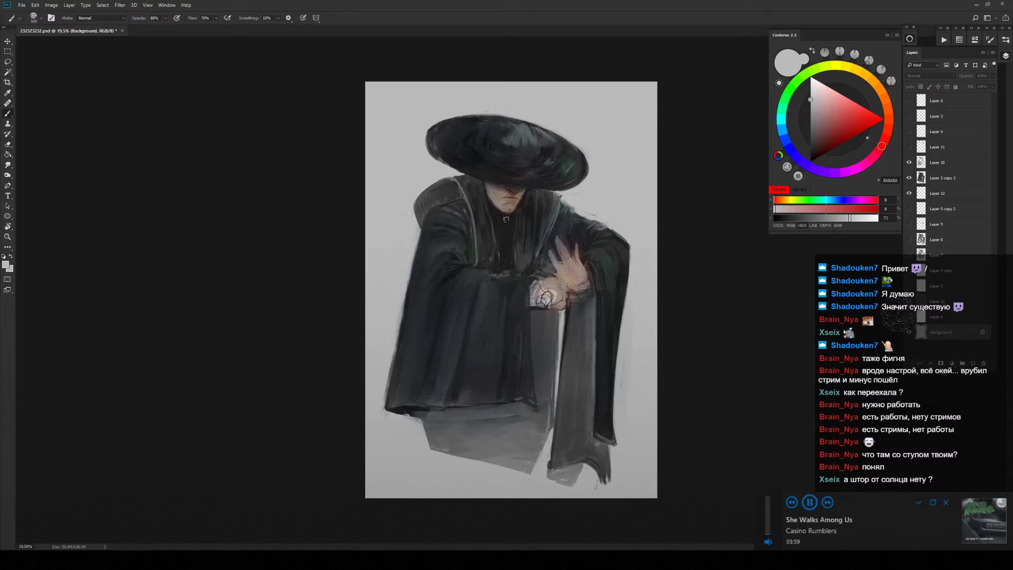
pyautogui.click(909, 302)
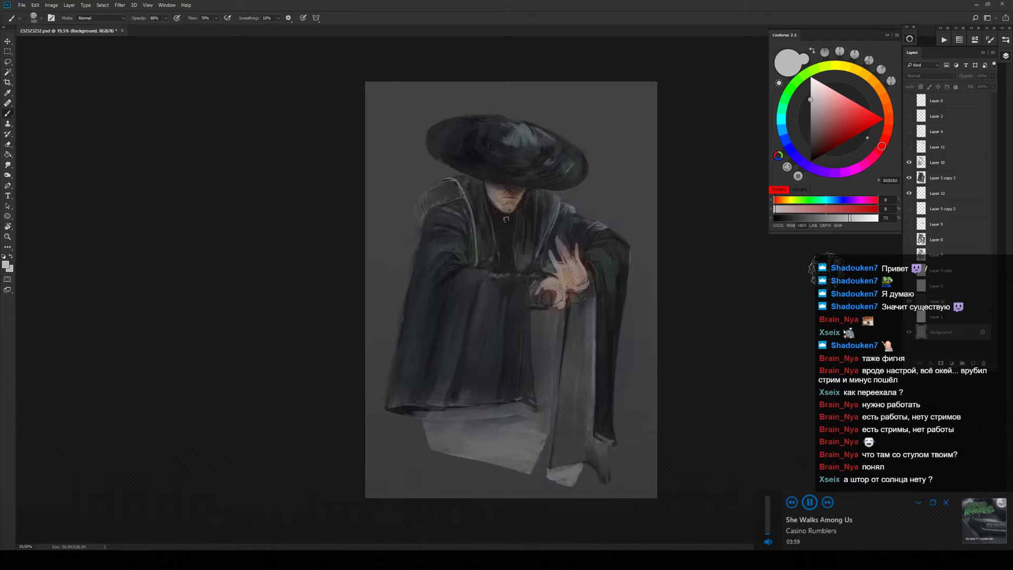
pyautogui.click(962, 196)
pyautogui.moveTo(460, 208)
pyautogui.mouseDown()
pyautogui.moveTo(547, 293)
pyautogui.moveTo(569, 265)
pyautogui.moveTo(577, 293)
pyautogui.moveTo(590, 285)
pyautogui.moveTo(590, 272)
pyautogui.moveTo(564, 277)
pyautogui.moveTo(543, 265)
pyautogui.mouseUp()
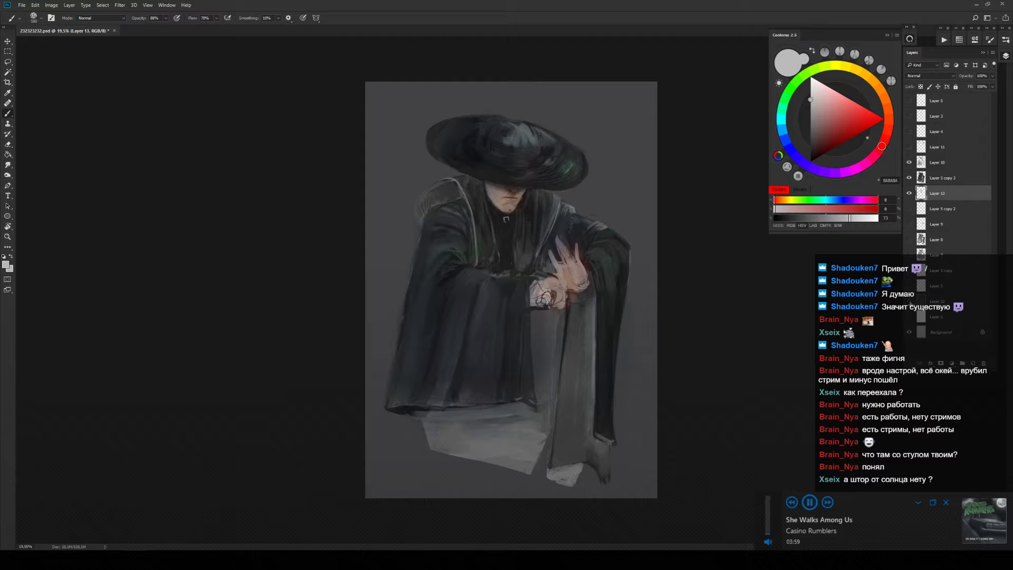
pyautogui.click(908, 301)
pyautogui.click(909, 301)
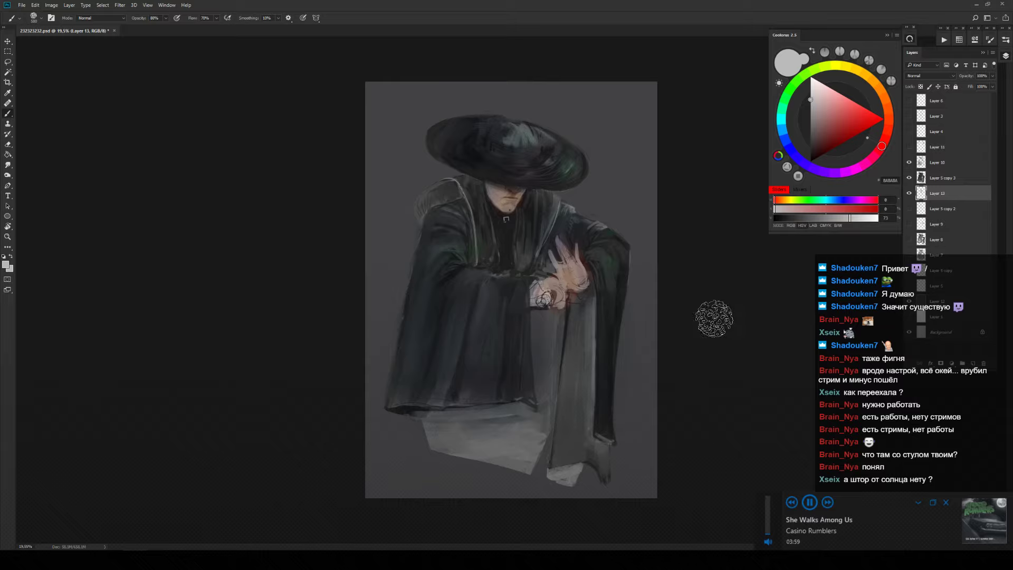
pyautogui.hotkey('ctrl', 's')
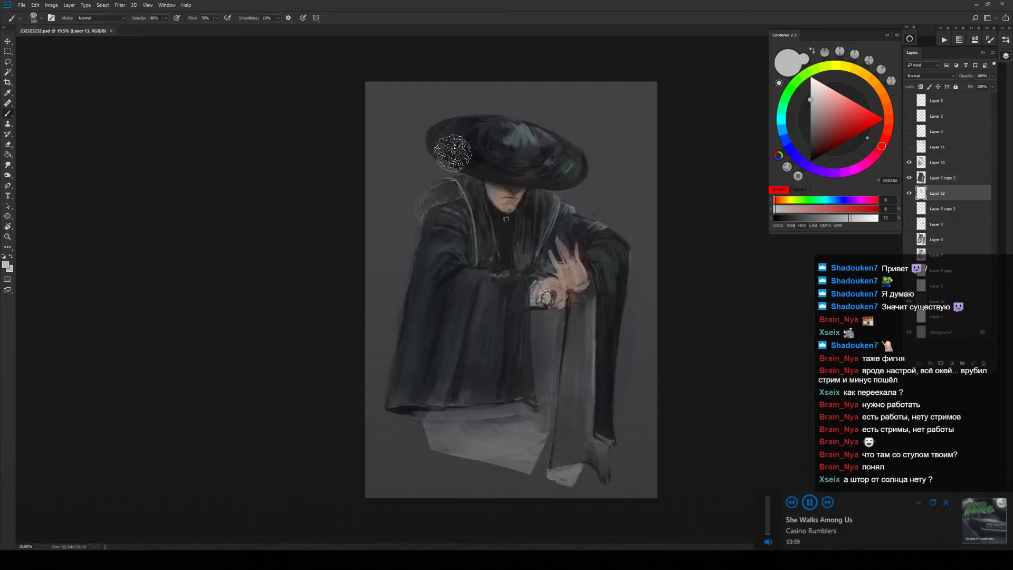
# Try stamping light grey textured brush dabs behind the hat, first small and then very large.
pyautogui.click(439, 128)
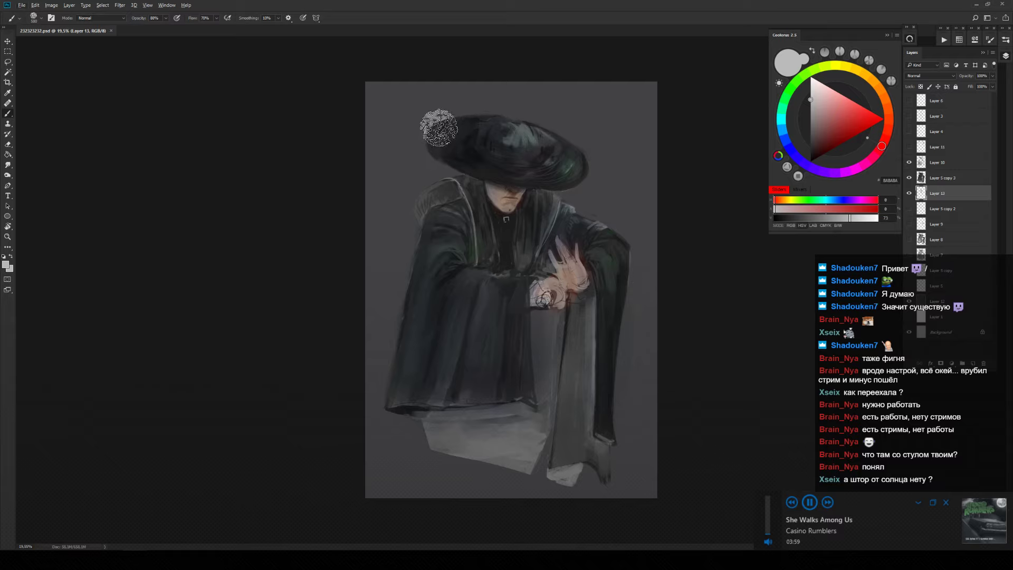
pyautogui.press('c')
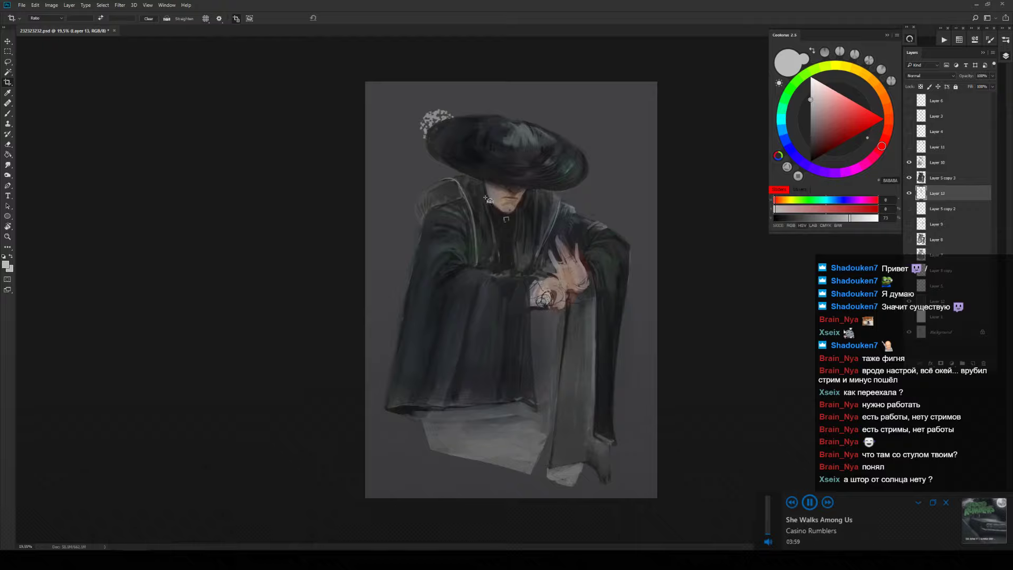
pyautogui.hotkey('ctrl', 'z')
pyautogui.press('b')
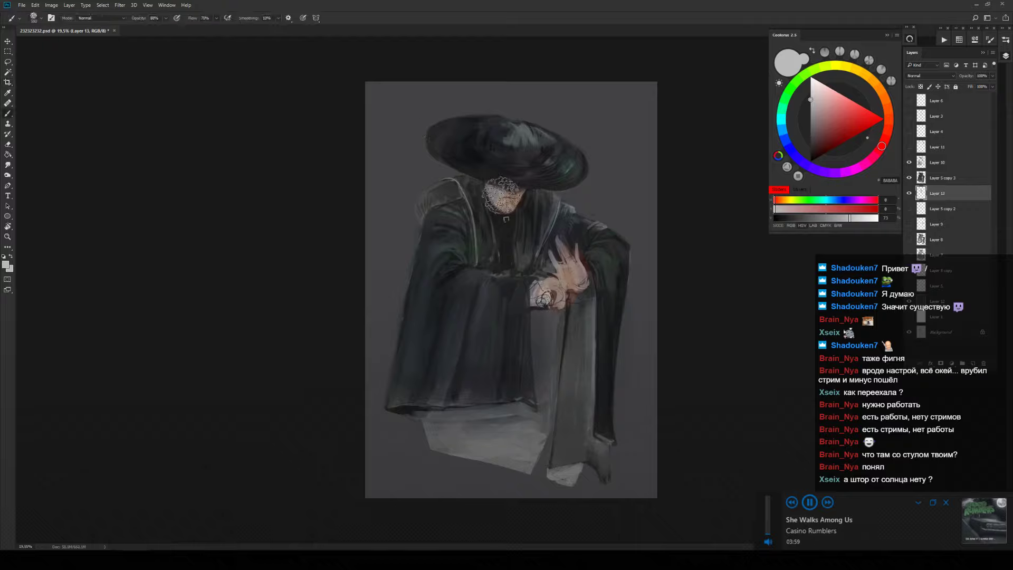
pyautogui.press(']')
pyautogui.press(']')
pyautogui.press(']')
pyautogui.press(']')
pyautogui.press(']')
pyautogui.press(']')
pyautogui.press(']')
pyautogui.press(']')
pyautogui.press(']')
pyautogui.click(499, 193)
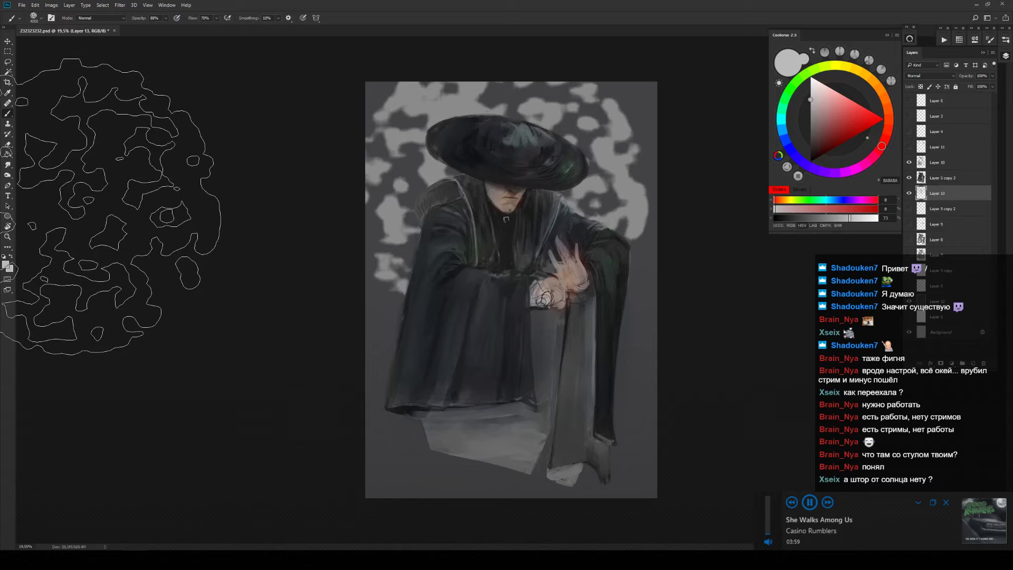
pyautogui.hotkey('ctrl', 'z')
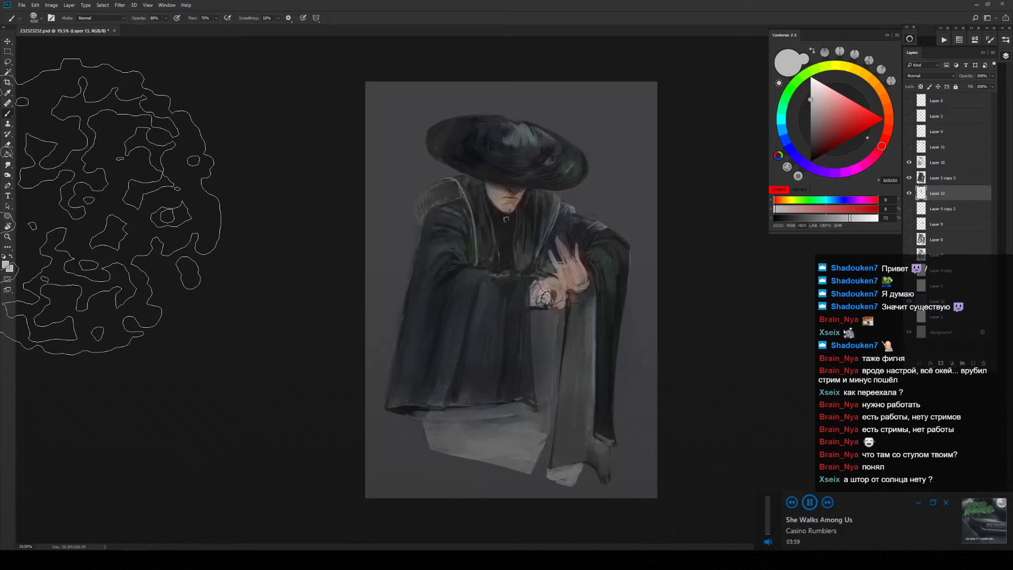
# Try cropping the canvas more tightly around the figure, and undo the crop.
pyautogui.press('c')
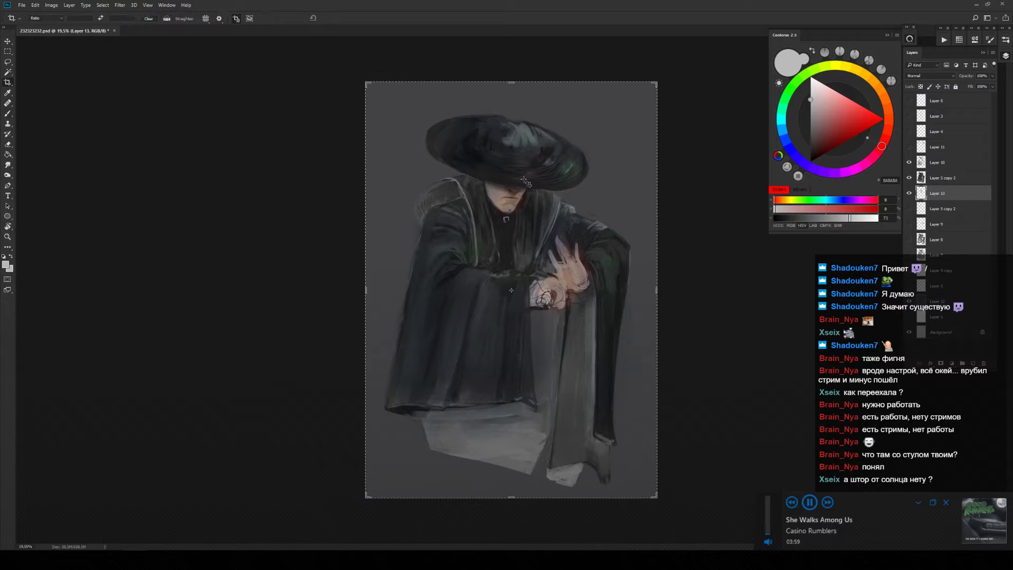
pyautogui.moveTo(657, 82); pyautogui.dragTo(633, 106)
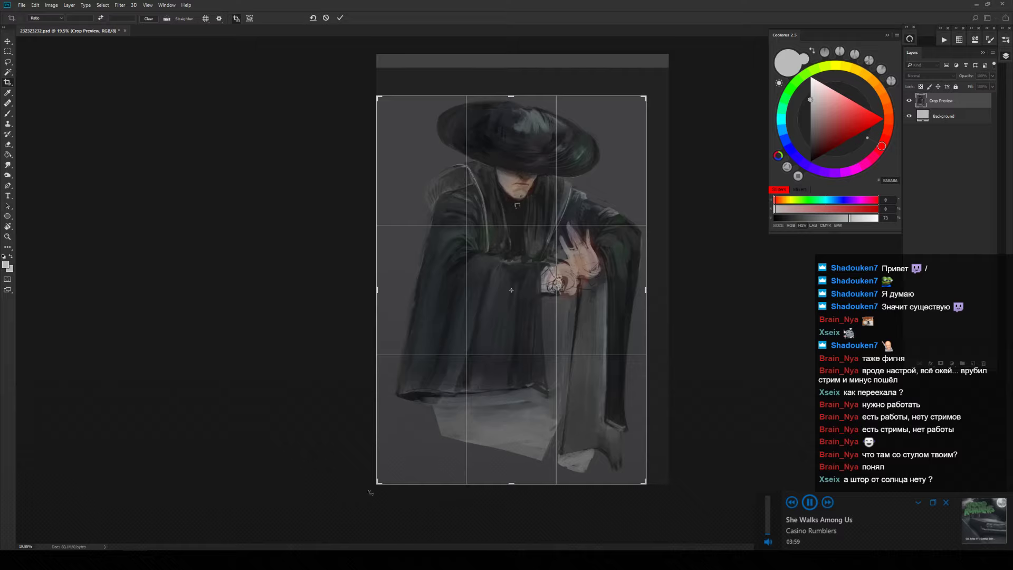
pyautogui.moveTo(382, 486)
pyautogui.mouseDown()
pyautogui.moveTo(401, 477)
pyautogui.moveTo(389, 483)
pyautogui.mouseUp()
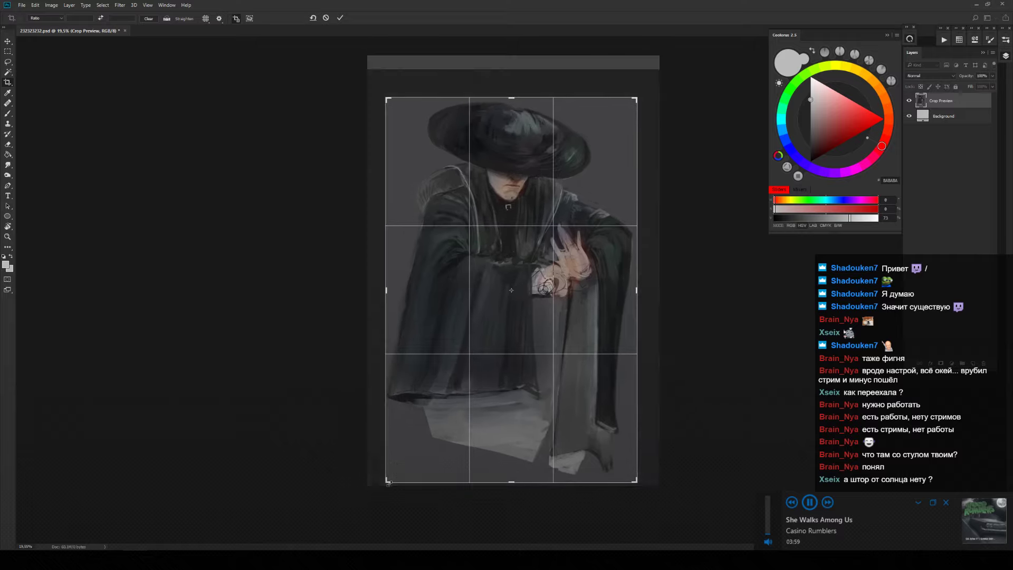
pyautogui.press('Return')
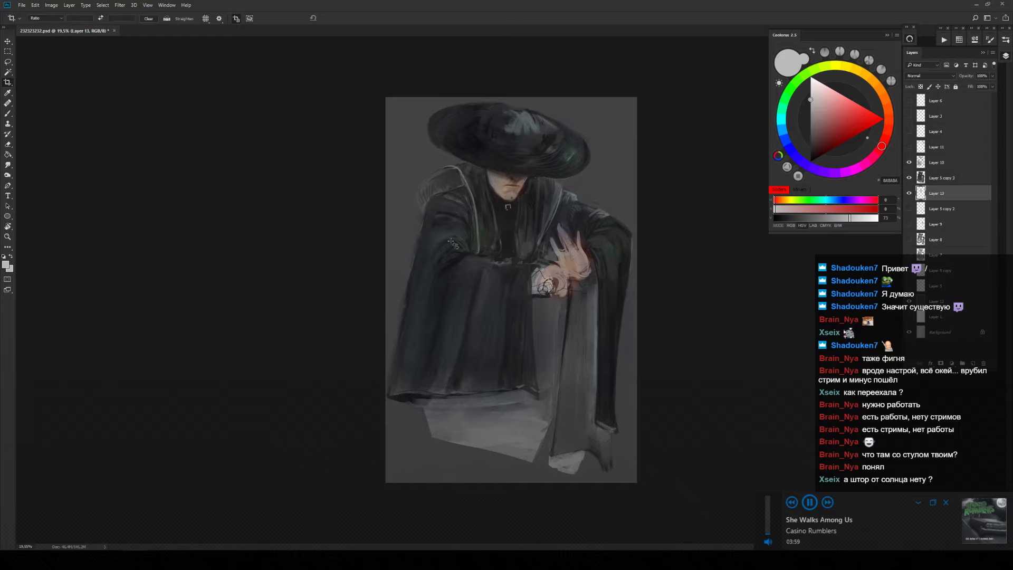
pyautogui.click(34, 6)
pyautogui.click(556, 19)
pyautogui.hotkey('ctrl', 'z')
pyautogui.click(565, 51)
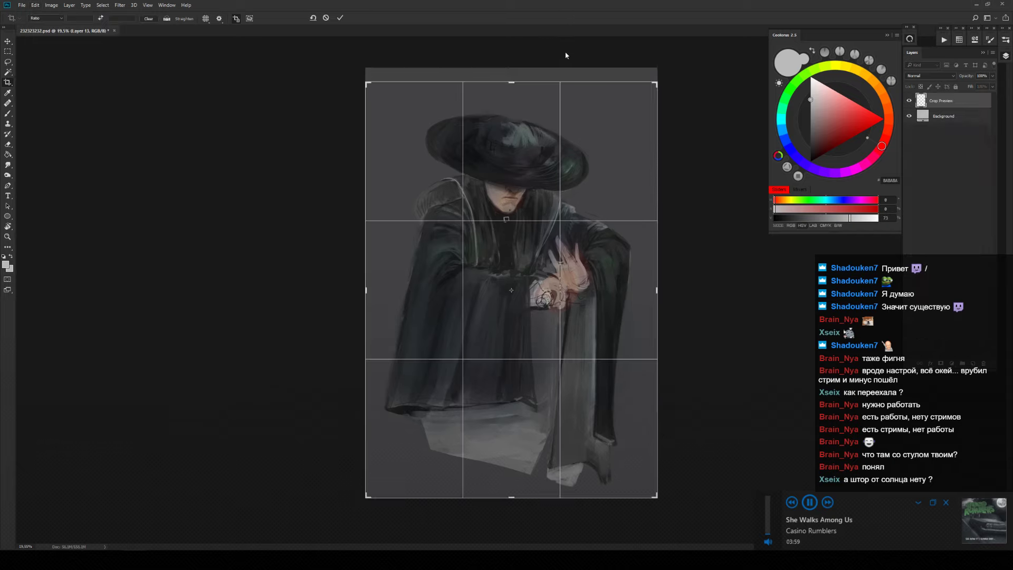
pyautogui.press('Return')
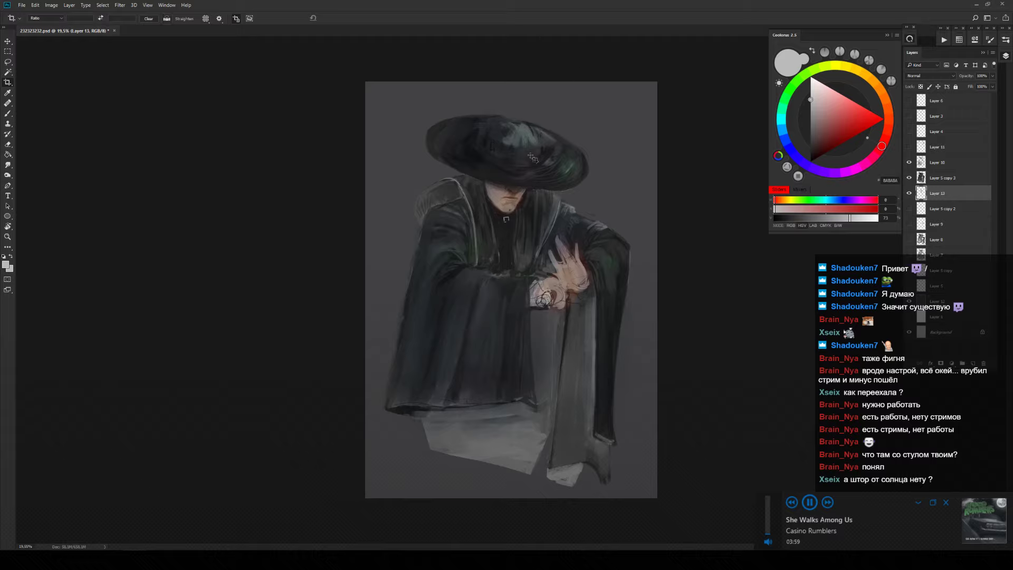
# Hide the dark fill layer and make the greyscale figure layer, Layer 5 copy 3, active for painting.
pyautogui.press('v')
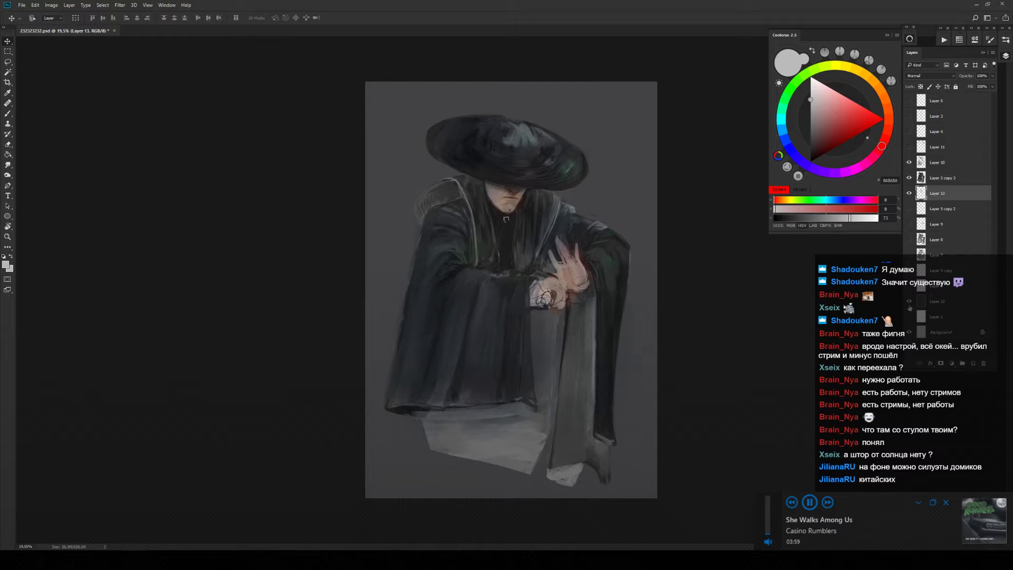
pyautogui.click(909, 301)
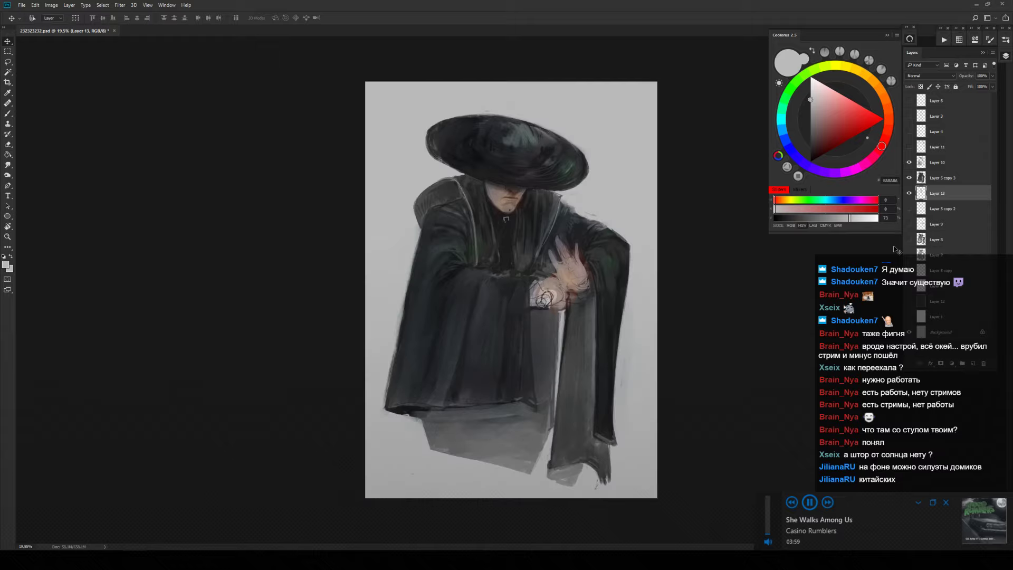
pyautogui.click(967, 184)
pyautogui.press('b')
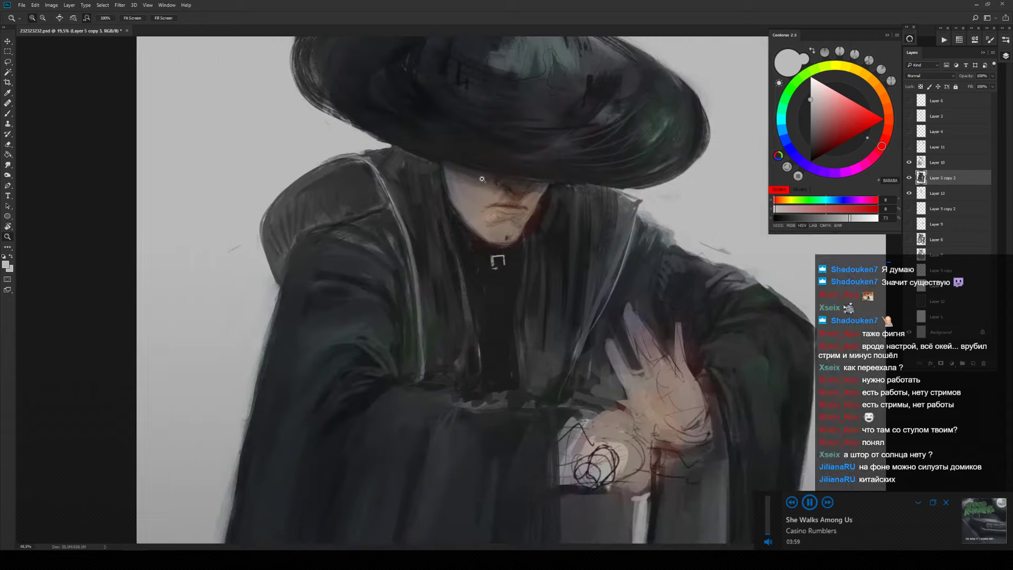
# Paint sampled dark grey with a smaller brush over the rounded hump behind the figure's shoulder, smoothing its outer edge.
pyautogui.scroll(3, 480, 193)
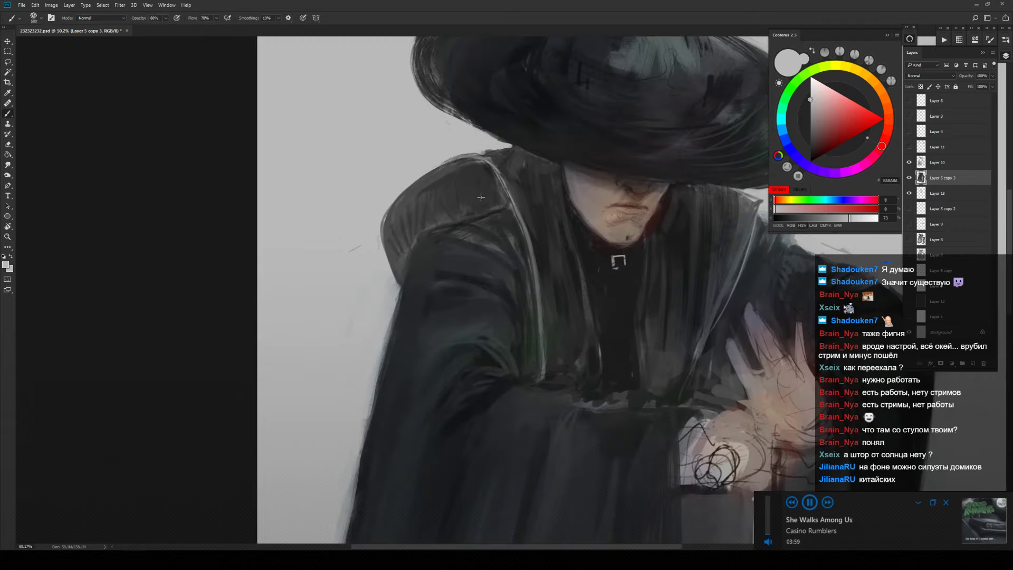
pyautogui.press('[')
pyautogui.press('[')
pyautogui.press('[')
pyautogui.press('[')
pyautogui.press('[')
pyautogui.press('[')
pyautogui.press('[')
pyautogui.keyDown('alt'); pyautogui.click(466, 210); pyautogui.keyUp('alt')
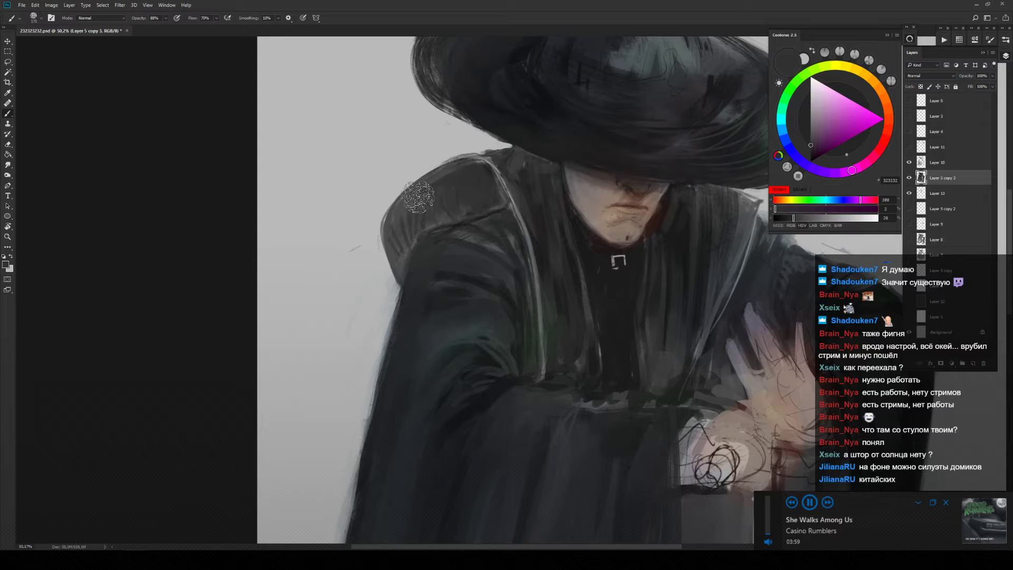
pyautogui.keyDown('alt'); pyautogui.click(399, 212); pyautogui.keyUp('alt')
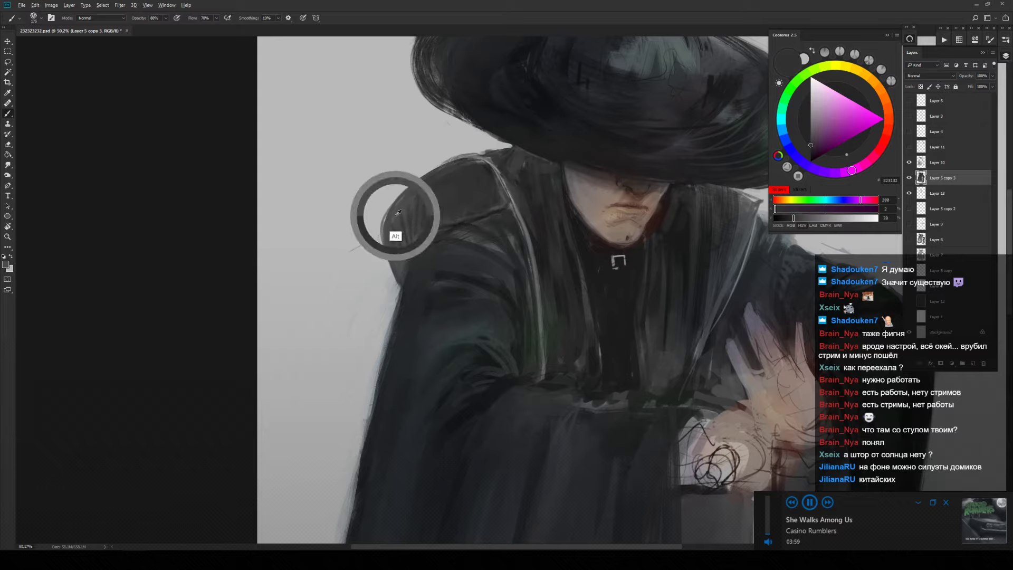
pyautogui.press('z')
pyautogui.moveTo(508, 215); pyautogui.dragTo(464, 202)
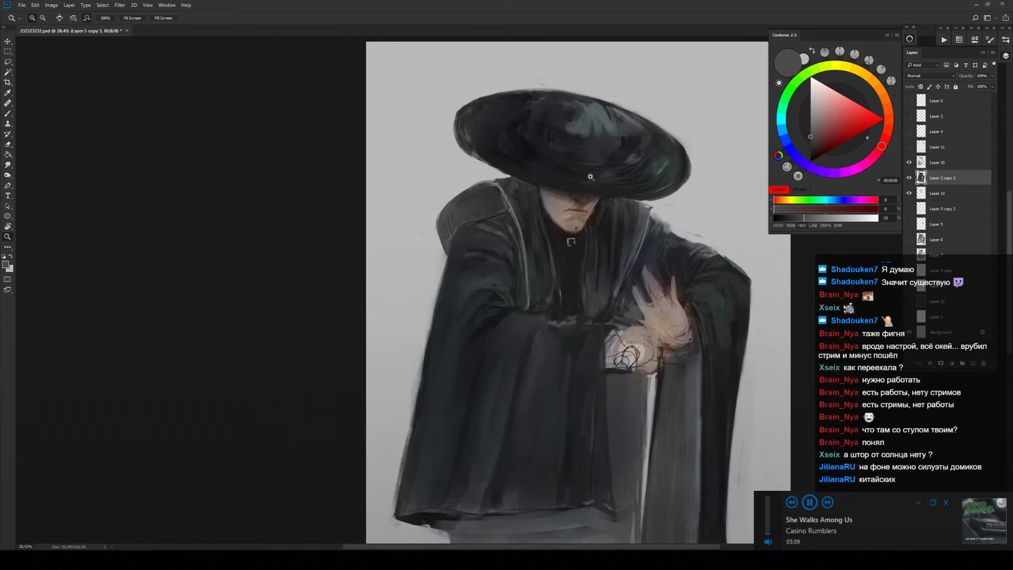
# Hide the Layer 10 colour layer and rework the hat brim with sampled near-black strokes using a smaller brush.
pyautogui.press('b')
pyautogui.keyDown('alt'); pyautogui.click(517, 157); pyautogui.keyUp('alt')
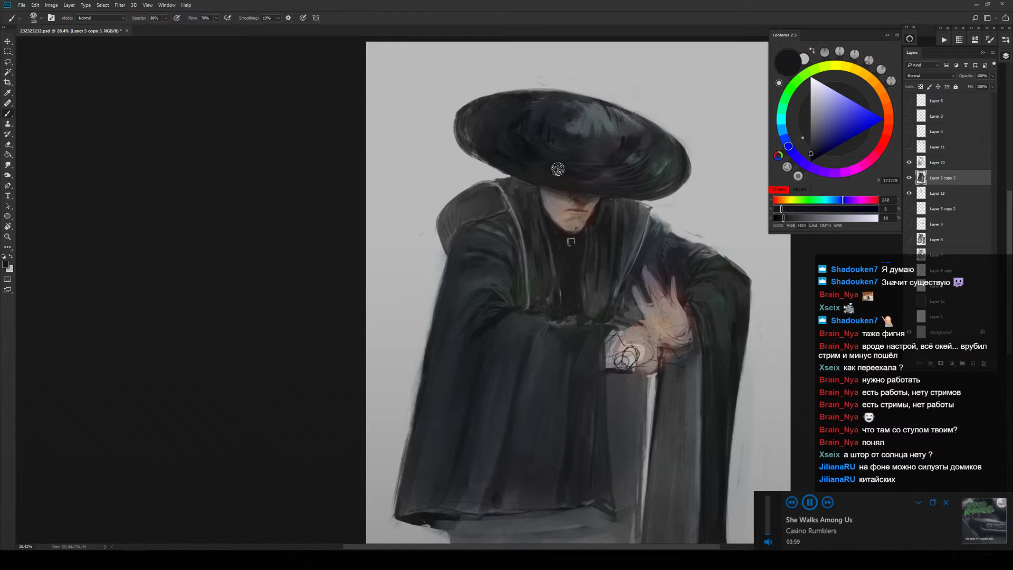
pyautogui.click(909, 162)
pyautogui.keyDown('alt'); pyautogui.click(501, 179); pyautogui.keyUp('alt')
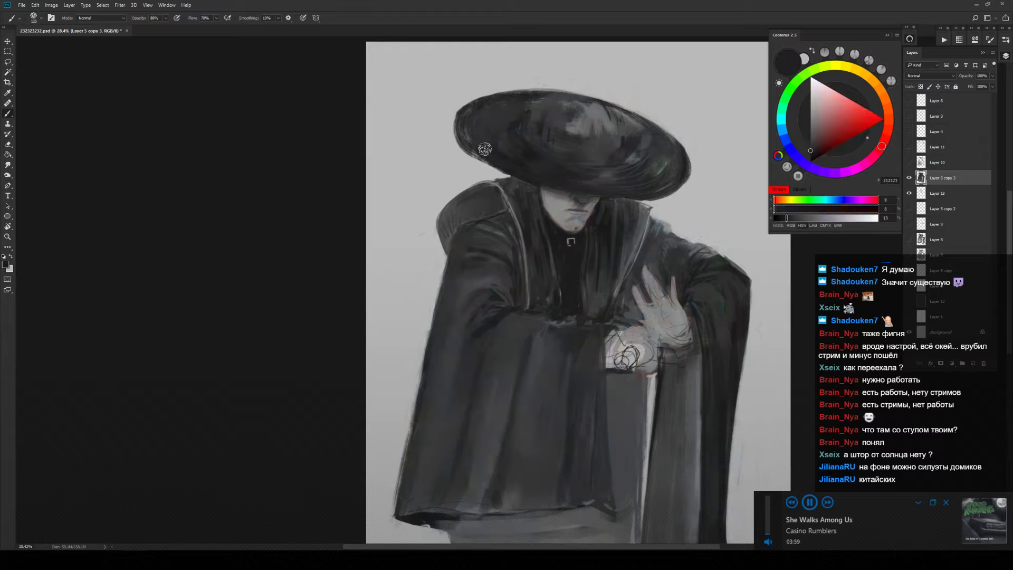
pyautogui.hotkey('ctrl', 'z')
pyautogui.press('[')
pyautogui.moveTo(477, 150); pyautogui.dragTo(538, 181)
pyautogui.moveTo(683, 189)
pyautogui.mouseDown()
pyautogui.moveTo(585, 185)
pyautogui.moveTo(622, 193)
pyautogui.mouseUp()
pyautogui.moveTo(674, 160)
pyautogui.mouseDown()
pyautogui.moveTo(534, 165)
pyautogui.moveTo(543, 164)
pyautogui.mouseUp()
pyautogui.moveTo(630, 223); pyautogui.dragTo(539, 173)
pyautogui.moveTo(508, 275); pyautogui.dragTo(498, 159)
# Erase stray marks beneath the cloak's trailing tip, then repaint and trim the small light grey hem piece beside it.
pyautogui.press('e')
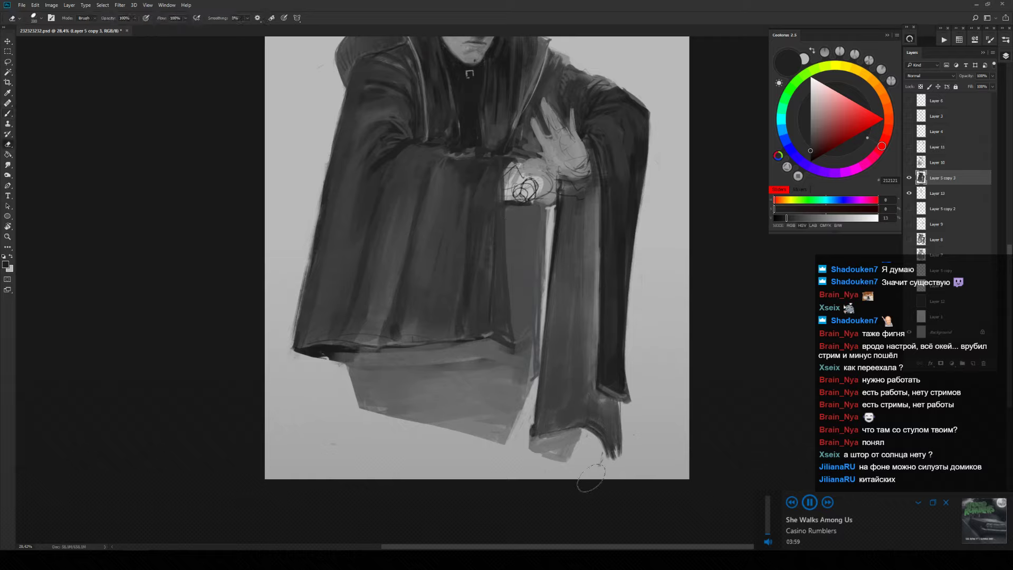
pyautogui.moveTo(590, 479)
pyautogui.mouseDown()
pyautogui.moveTo(585, 457)
pyautogui.moveTo(598, 481)
pyautogui.mouseUp()
pyautogui.press('b')
pyautogui.keyDown('alt'); pyautogui.click(548, 446); pyautogui.keyUp('alt')
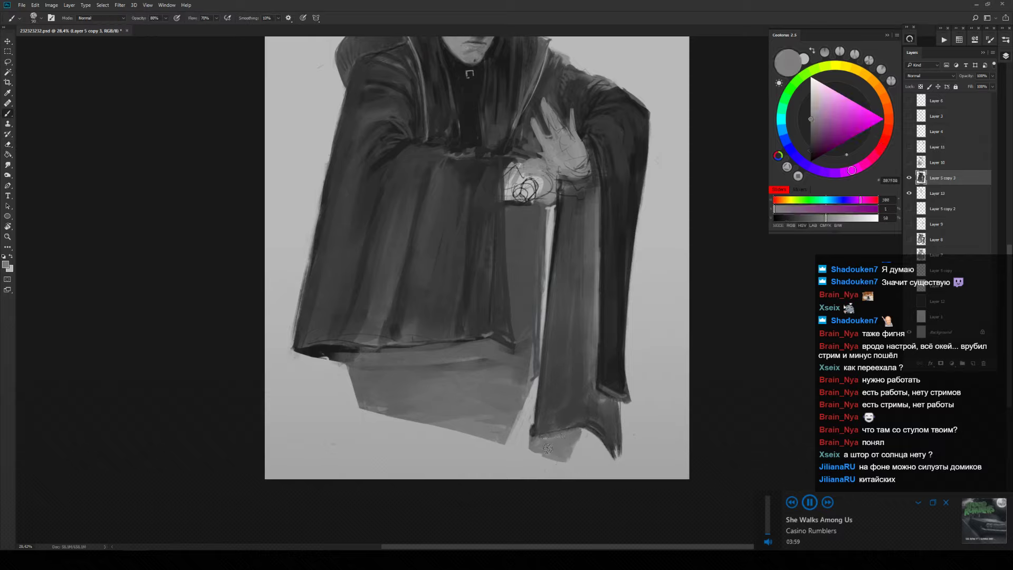
pyautogui.moveTo(538, 443); pyautogui.dragTo(563, 437)
pyautogui.press('e')
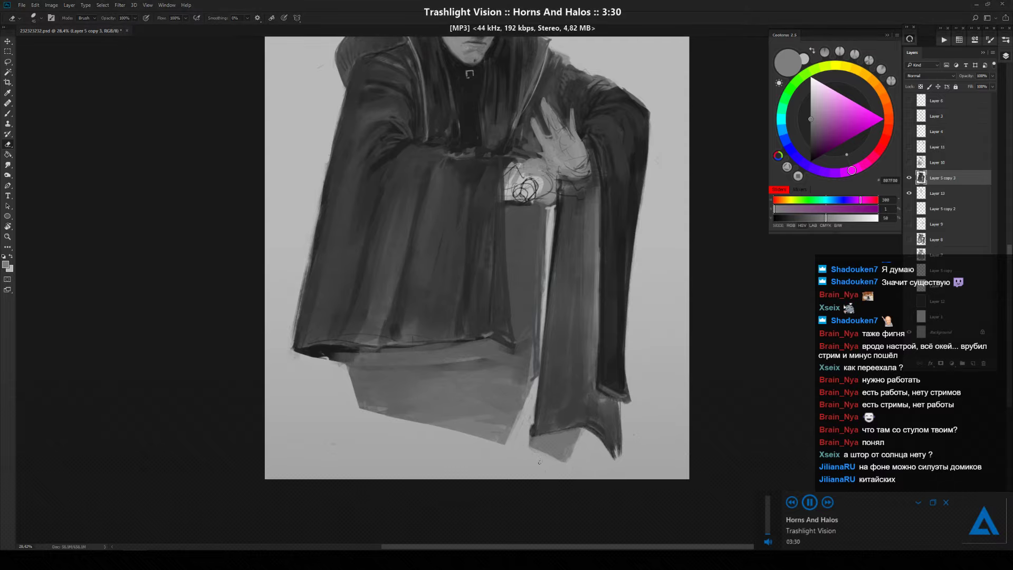
pyautogui.moveTo(539, 461); pyautogui.dragTo(522, 444)
# Touch up the cloth just below the sleeve cuff with sampled dark grey.
pyautogui.press('b')
pyautogui.keyDown('alt'); pyautogui.click(509, 221); pyautogui.keyUp('alt')
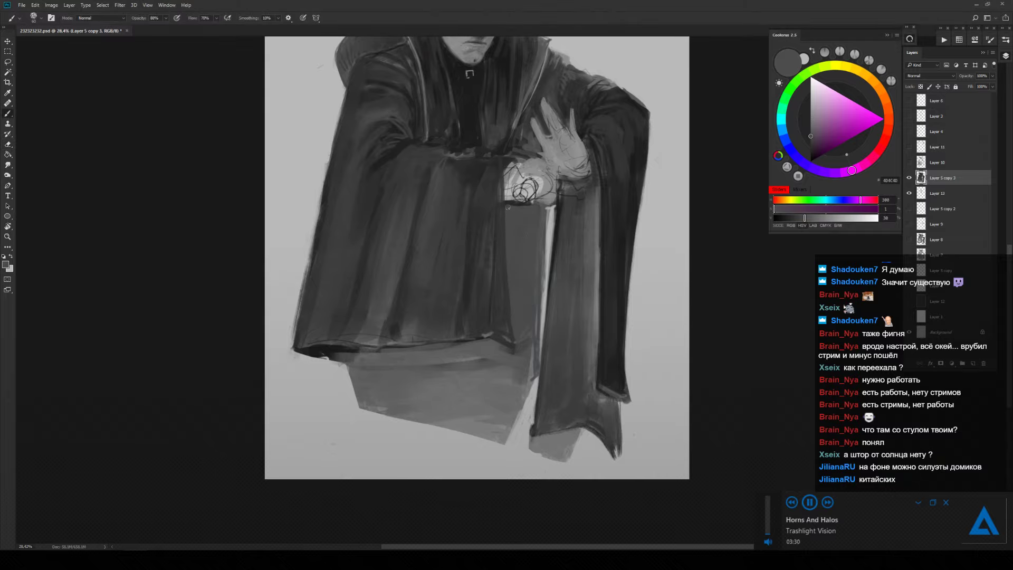
pyautogui.moveTo(618, 178); pyautogui.dragTo(631, 213)
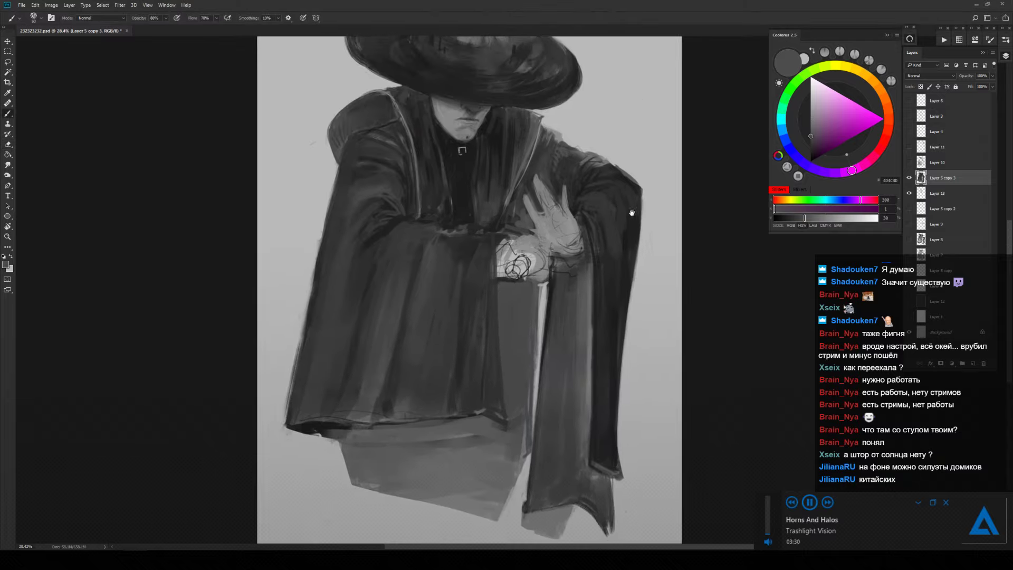
# Add a new layer above Layer 5 copy 3 and make Layer 5 copy 3 active again.
pyautogui.click(973, 363)
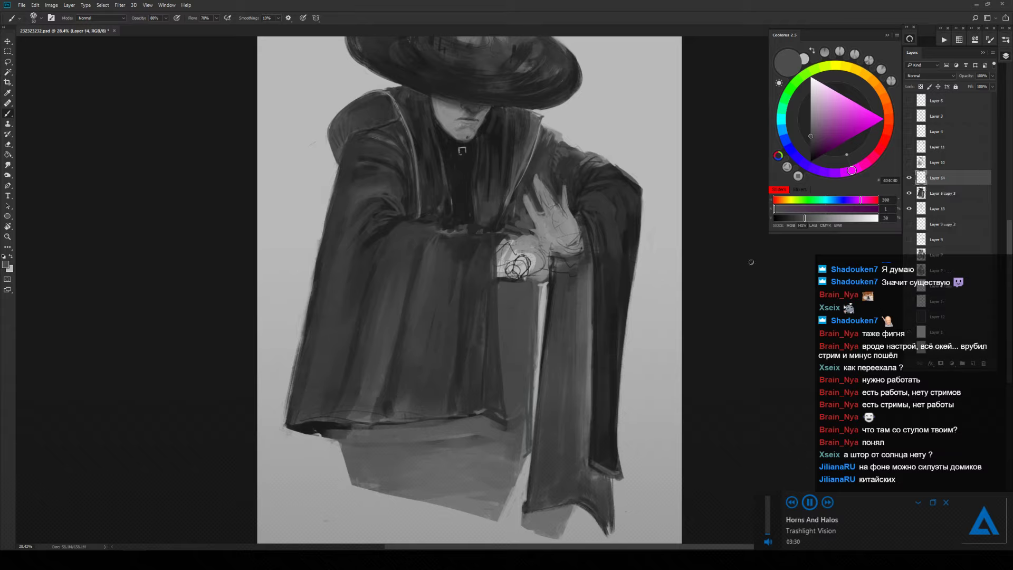
pyautogui.rightClick(559, 226)
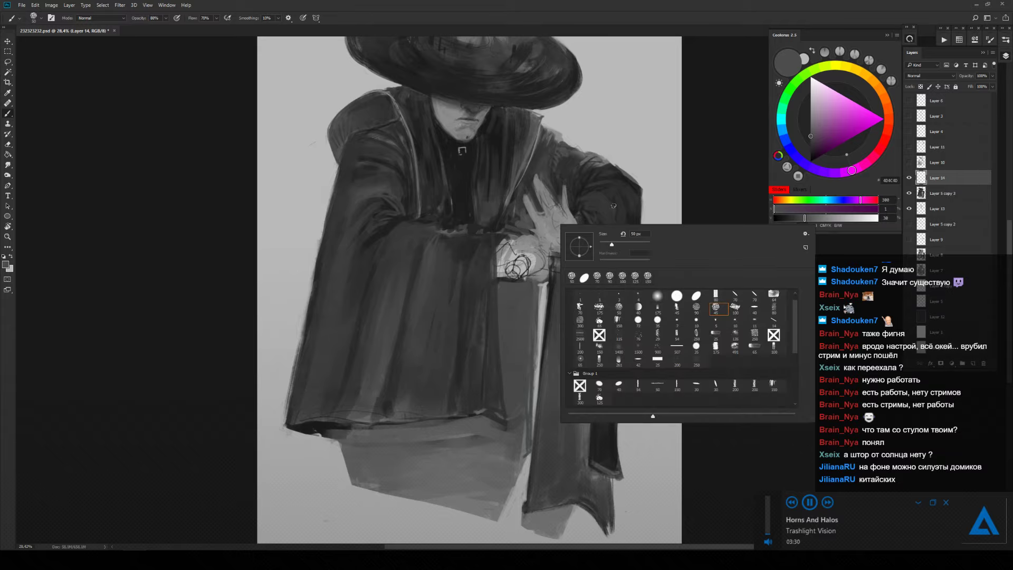
pyautogui.click(923, 196)
pyautogui.click(950, 194)
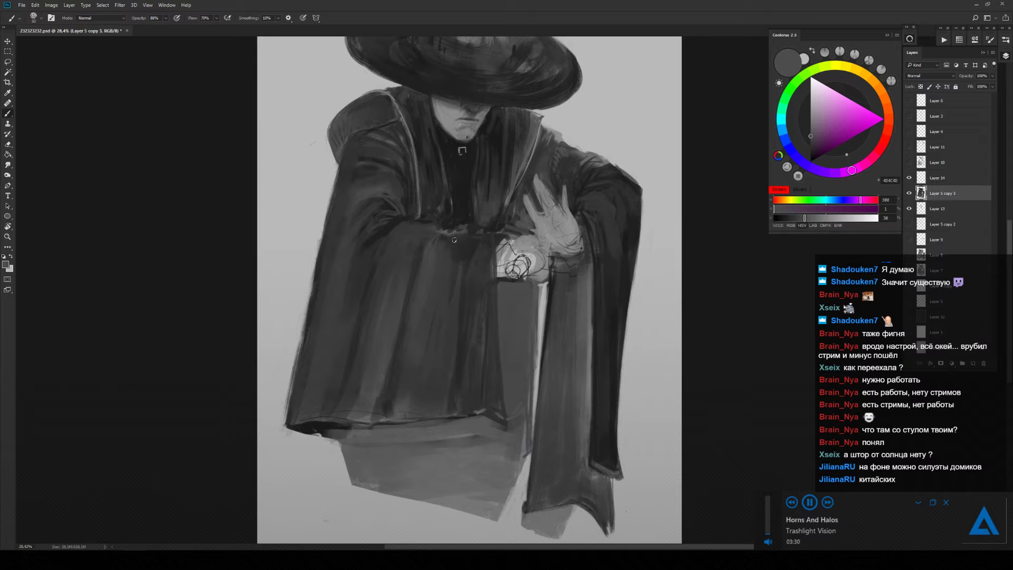
# Tone down the bright collar clasp with sampled near-black and pick up a mid grey for its outline.
pyautogui.keyDown('alt'); pyautogui.click(456, 219); pyautogui.keyUp('alt')
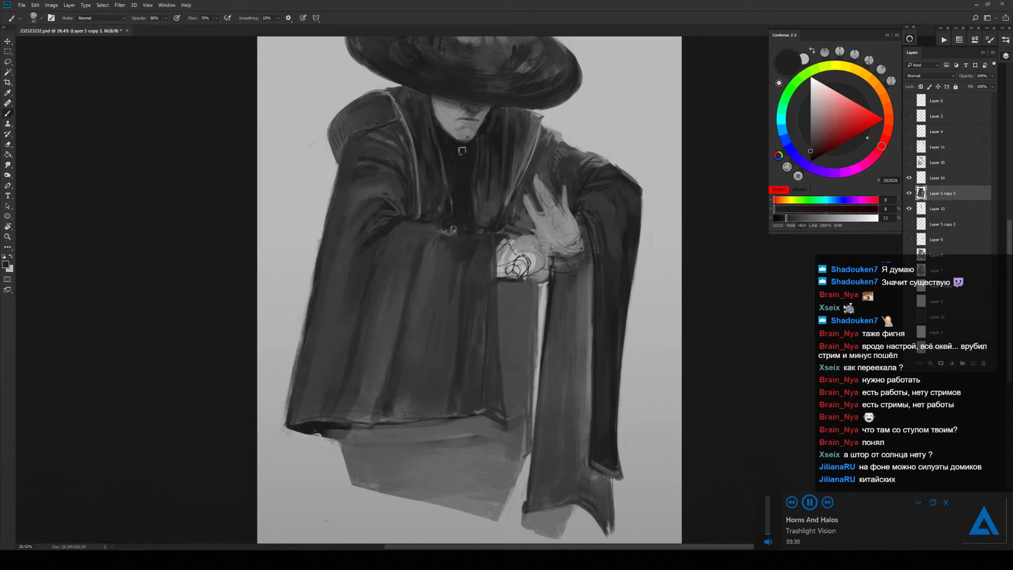
pyautogui.press('z')
pyautogui.moveTo(449, 151)
pyautogui.mouseDown()
pyautogui.moveTo(519, 150)
pyautogui.moveTo(492, 157)
pyautogui.mouseUp()
pyautogui.keyDown('alt'); pyautogui.click(503, 174); pyautogui.keyUp('alt')
pyautogui.keyDown('alt'); pyautogui.click(679, 187); pyautogui.keyUp('alt')
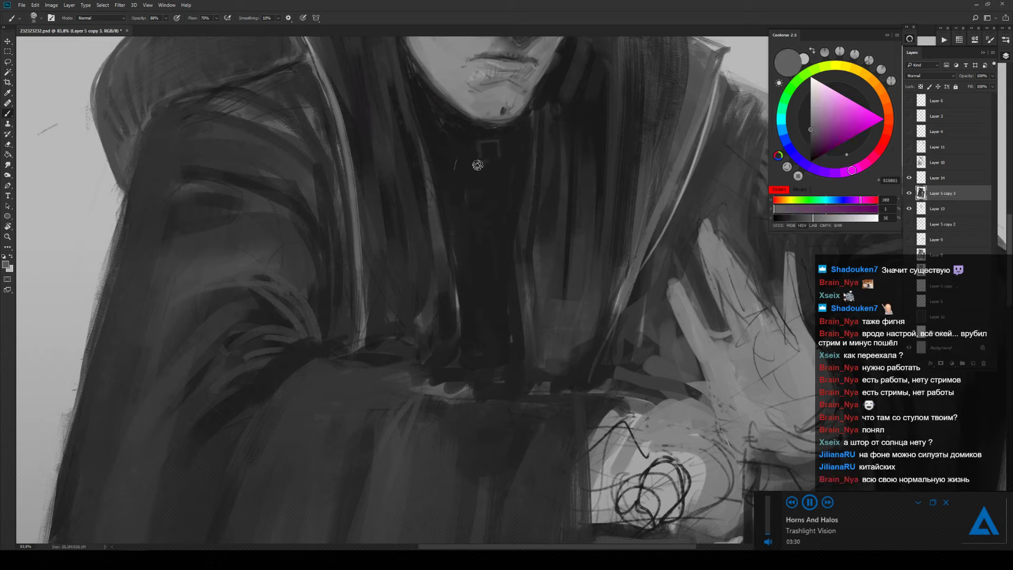
# Try redrawing the collar clasp in mid grey with a smaller brush, and undo those strokes.
pyautogui.press('[')
pyautogui.press('[')
pyautogui.press('[')
pyautogui.moveTo(477, 140)
pyautogui.mouseDown()
pyautogui.moveTo(505, 143)
pyautogui.moveTo(487, 172)
pyautogui.moveTo(510, 154)
pyautogui.moveTo(529, 175)
pyautogui.moveTo(434, 209)
pyautogui.moveTo(496, 215)
pyautogui.mouseUp()
pyautogui.press('z')
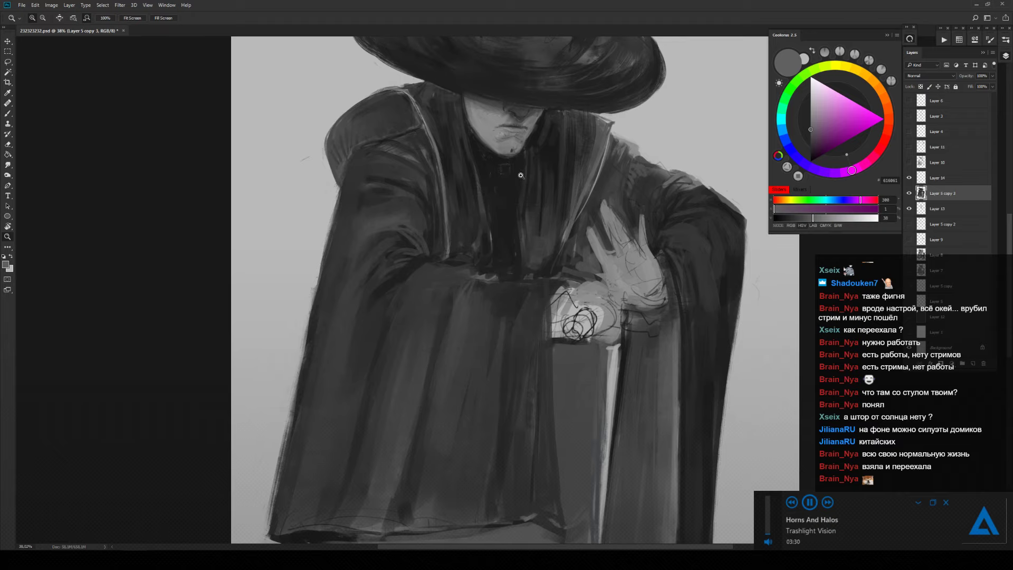
pyautogui.moveTo(527, 177)
pyautogui.mouseDown()
pyautogui.moveTo(510, 158)
pyautogui.moveTo(532, 162)
pyautogui.moveTo(514, 197)
pyautogui.moveTo(491, 183)
pyautogui.moveTo(545, 192)
pyautogui.moveTo(525, 196)
pyautogui.moveTo(499, 188)
pyautogui.moveTo(545, 186)
pyautogui.mouseUp()
pyautogui.press('b')
pyautogui.scroll(-4, 545, 186)
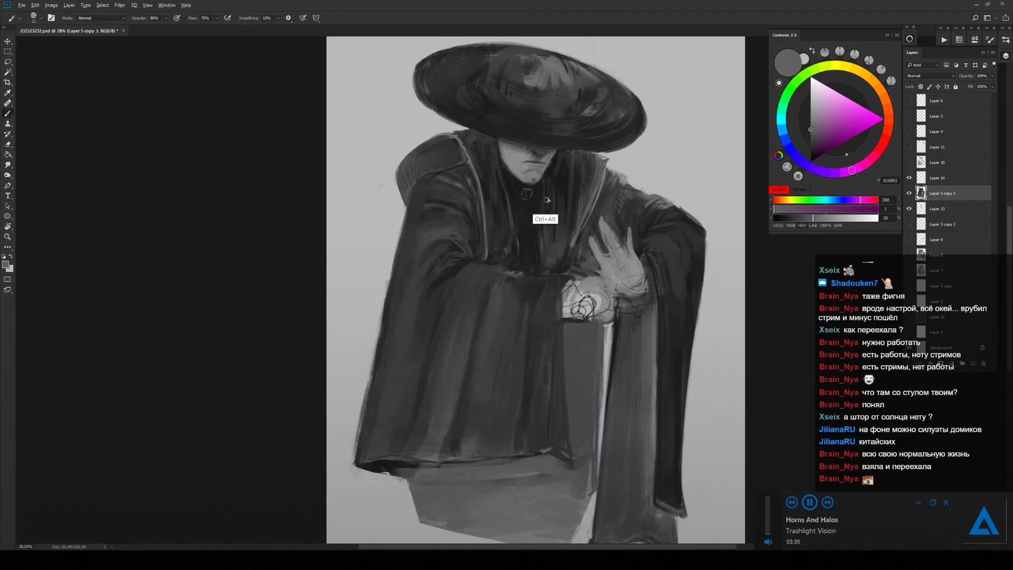
pyautogui.press('z')
pyautogui.moveTo(513, 187); pyautogui.dragTo(578, 200)
pyautogui.hotkey('ctrl', 'alt', 'z')
pyautogui.hotkey('ctrl', 'alt', 'z')
pyautogui.hotkey('ctrl', 'alt', 'z')
pyautogui.hotkey('ctrl', 'alt', 'z')
pyautogui.hotkey('ctrl', 'alt', 'z')
pyautogui.hotkey('ctrl', 'alt', 'z')
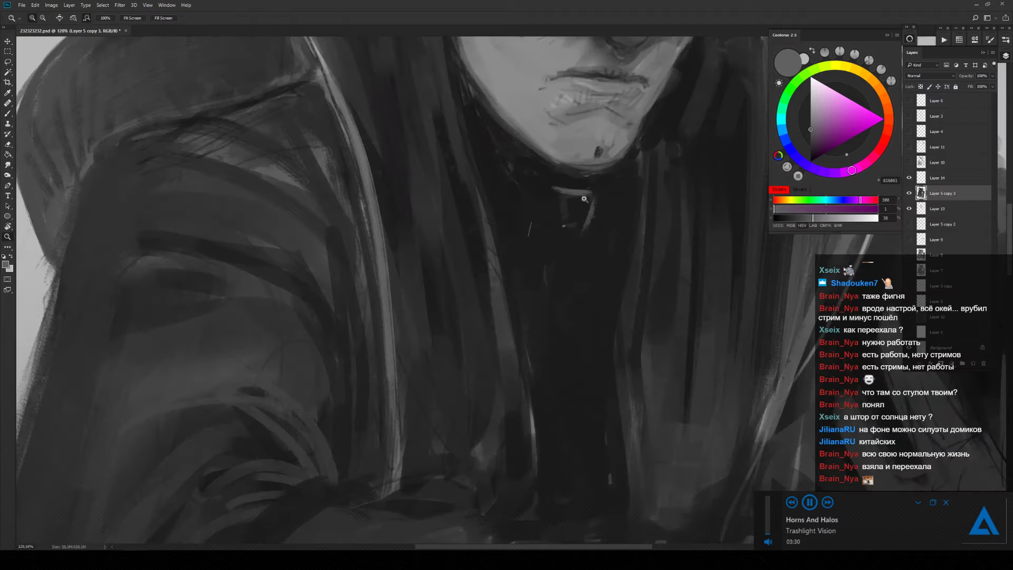
pyautogui.hotkey('ctrl', 'alt', 'z')
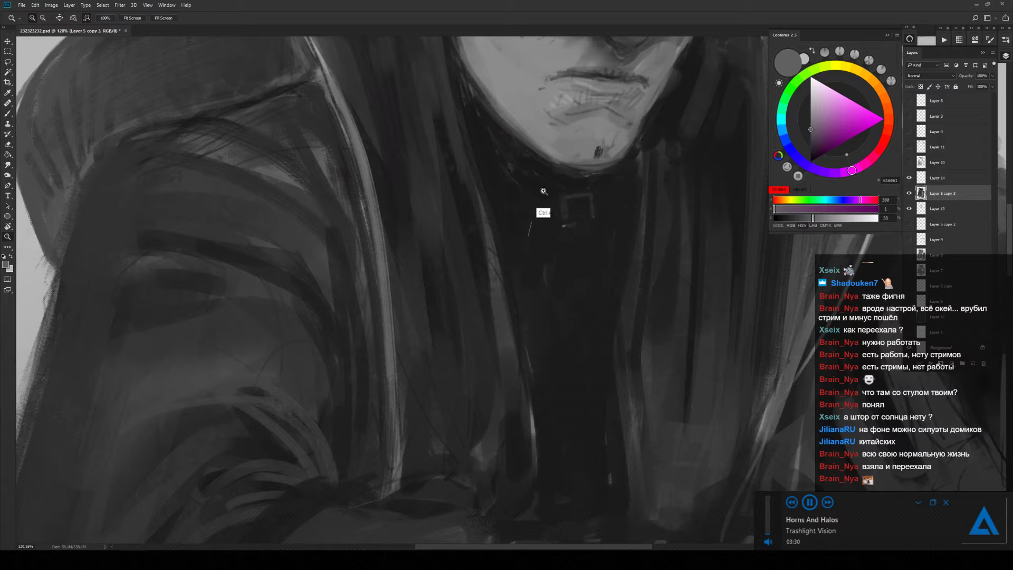
# Draw mid grey detail strokes around the square collar clasp beneath the chin.
pyautogui.press('b')
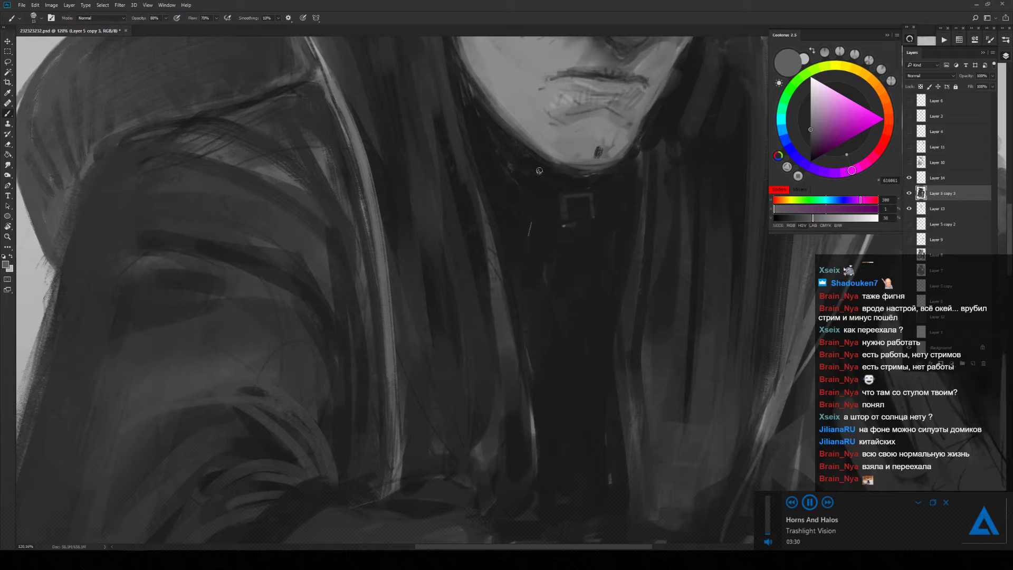
pyautogui.moveTo(576, 180); pyautogui.dragTo(567, 209)
pyautogui.moveTo(539, 174)
pyautogui.mouseDown()
pyautogui.moveTo(526, 204)
pyautogui.moveTo(554, 216)
pyautogui.mouseUp()
pyautogui.press('z')
pyautogui.moveTo(580, 224)
pyautogui.mouseDown()
pyautogui.moveTo(508, 235)
pyautogui.moveTo(582, 223)
pyautogui.moveTo(522, 235)
pyautogui.mouseUp()
pyautogui.press('b')
# Repaint the waist edge between the coat and the forearm with sampled dark greys, covering the light patches.
pyautogui.press('z')
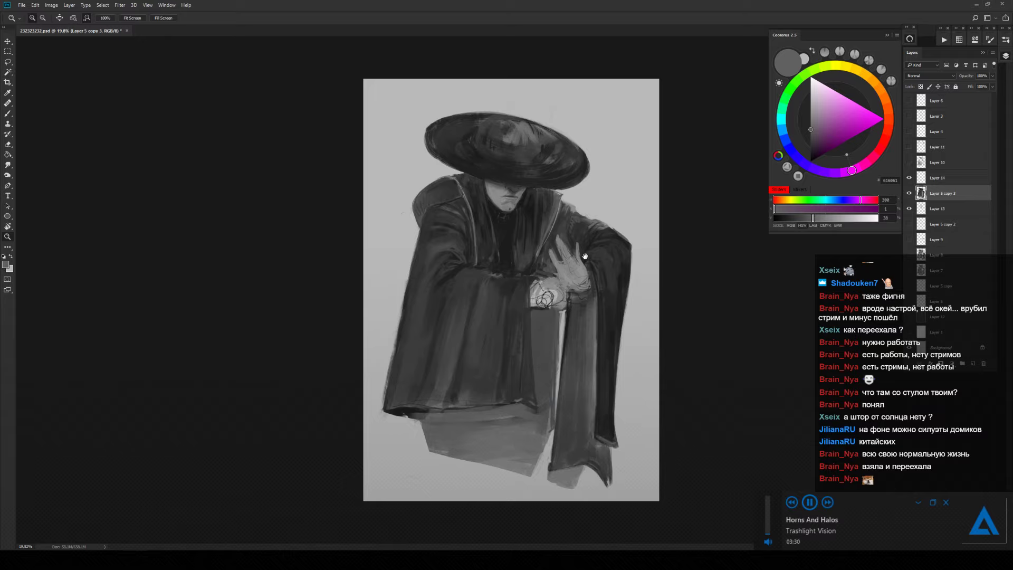
pyautogui.moveTo(491, 282); pyautogui.dragTo(524, 281)
pyautogui.press('b')
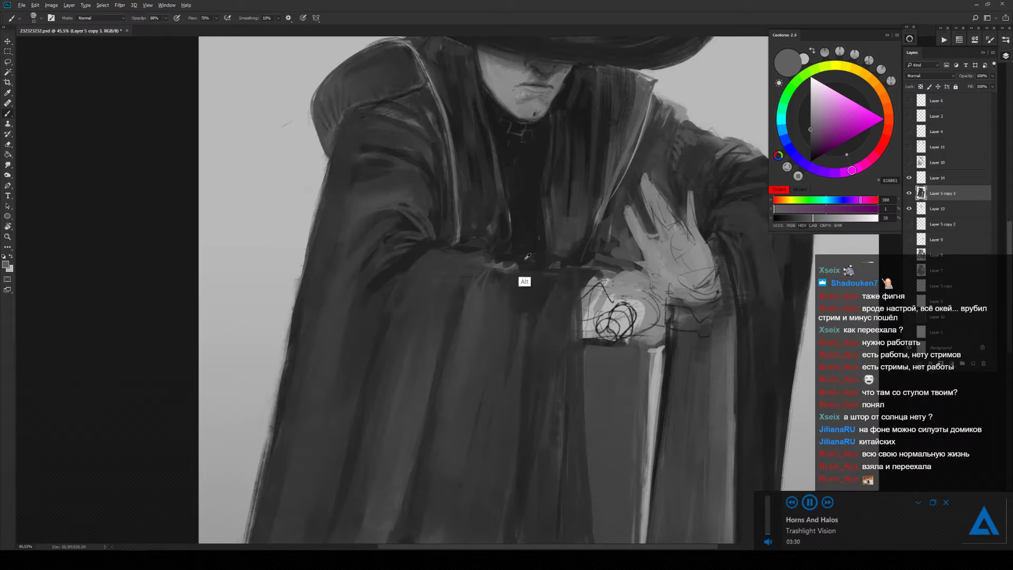
pyautogui.keyDown('alt'); pyautogui.click(480, 259); pyautogui.keyUp('alt')
pyautogui.keyDown('alt'); pyautogui.click(537, 262); pyautogui.keyUp('alt')
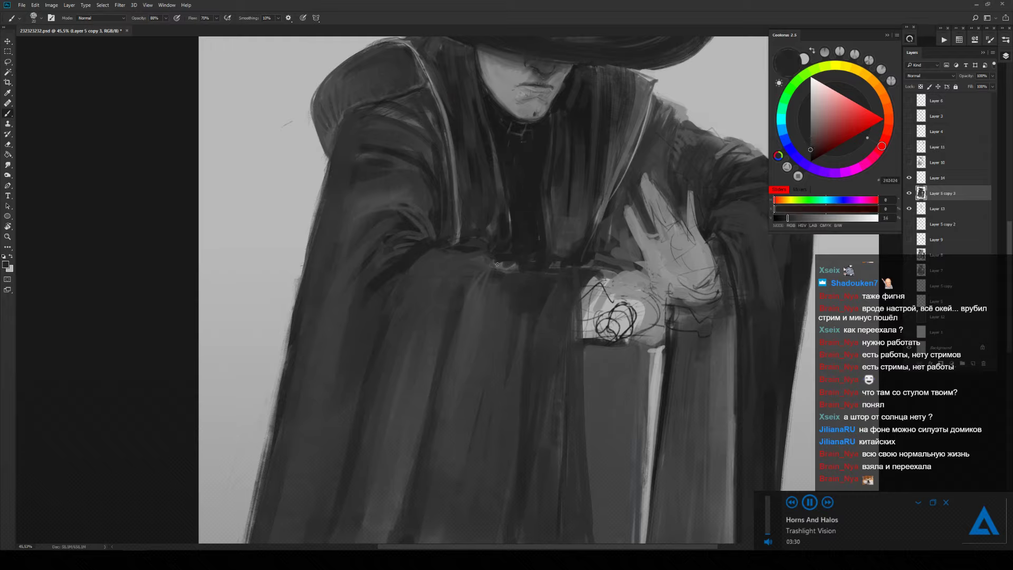
pyautogui.keyDown('alt'); pyautogui.click(505, 231); pyautogui.keyUp('alt')
pyautogui.keyDown('alt'); pyautogui.click(497, 267); pyautogui.keyUp('alt')
pyautogui.keyDown('alt'); pyautogui.click(562, 270); pyautogui.keyUp('alt')
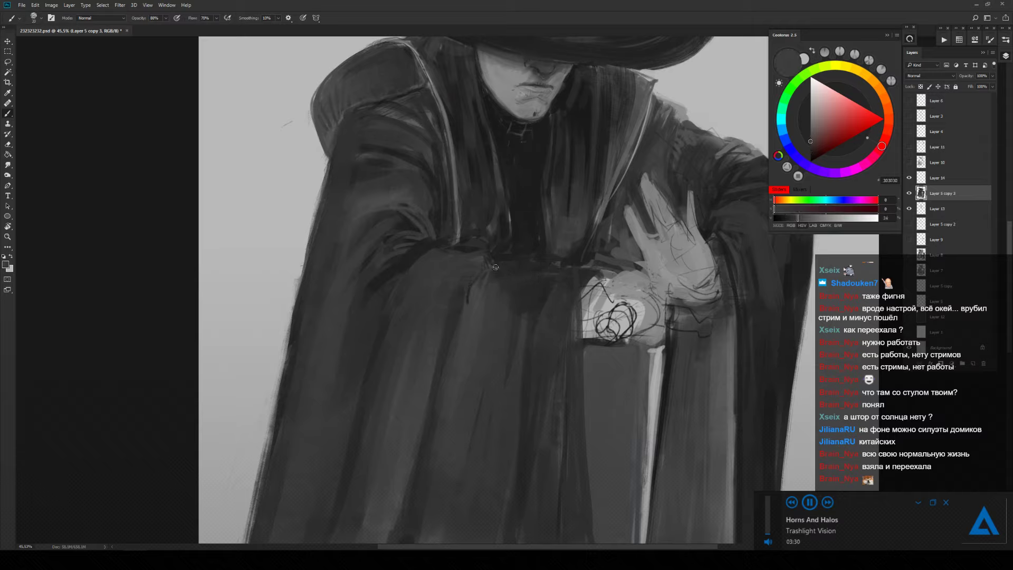
pyautogui.press('[')
pyautogui.keyDown('alt'); pyautogui.click(588, 270); pyautogui.keyUp('alt')
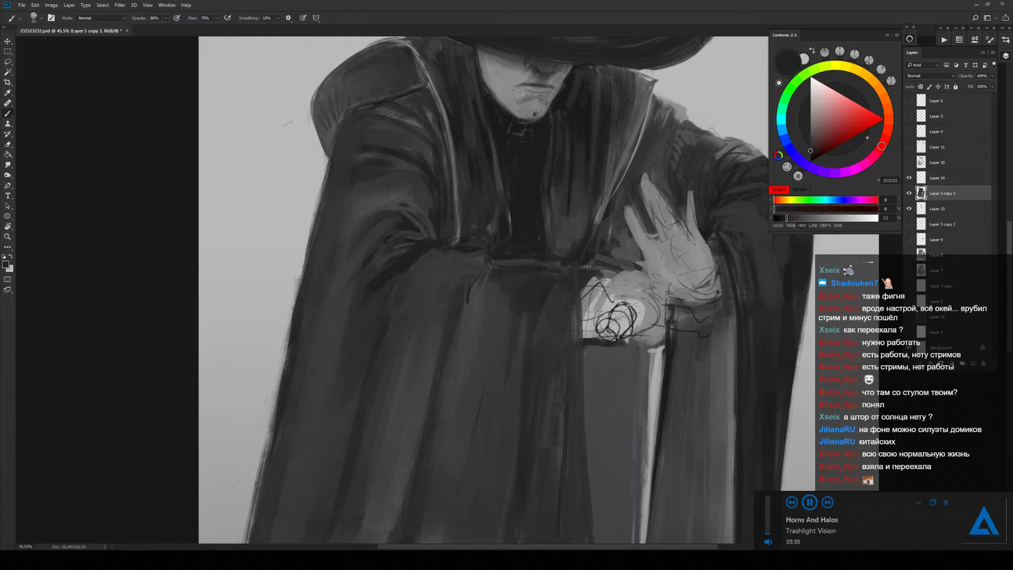
# Paint sampled light grey over the upper edge of the sleeve cuff beside the hand.
pyautogui.keyDown('alt'); pyautogui.click(593, 298); pyautogui.keyUp('alt')
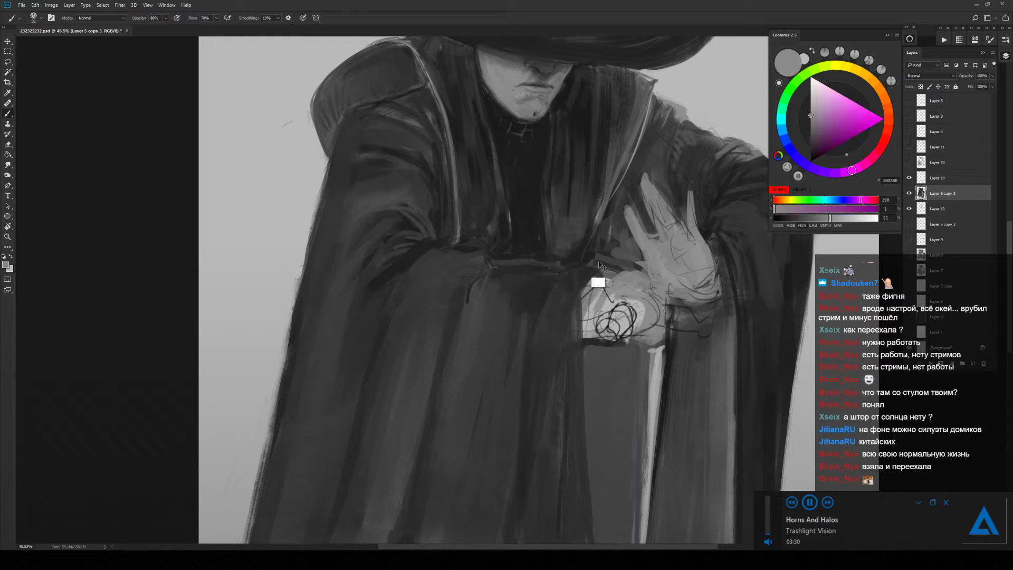
pyautogui.keyDown('alt'); pyautogui.click(596, 301); pyautogui.keyUp('alt')
pyautogui.moveTo(603, 281)
pyautogui.mouseDown()
pyautogui.moveTo(585, 292)
pyautogui.moveTo(604, 278)
pyautogui.mouseUp()
pyautogui.keyDown('alt'); pyautogui.click(615, 283); pyautogui.keyUp('alt')
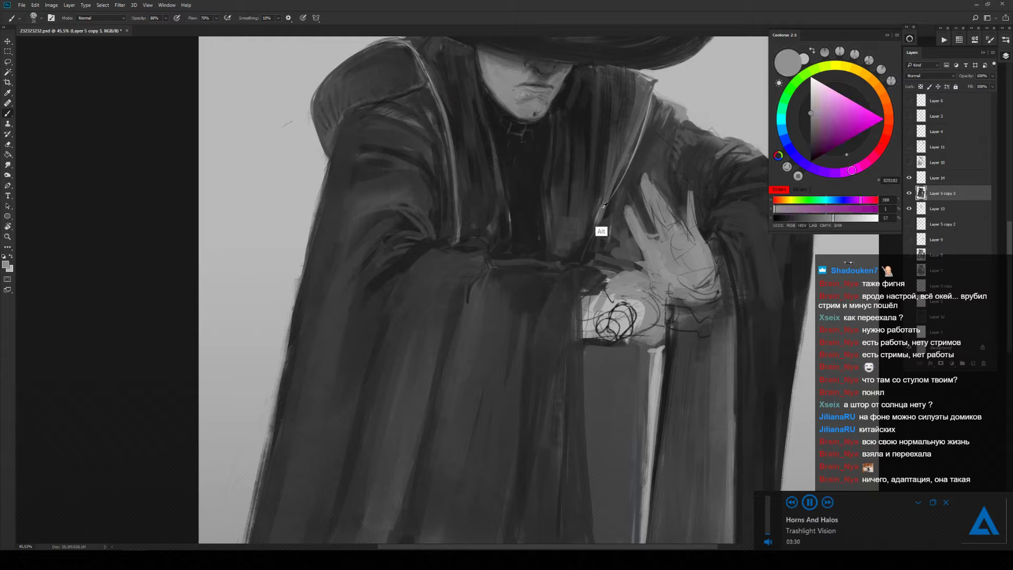
# Define the lower lapel edge beside the raised hand with sampled dark grey strokes running down towards the waist.
pyautogui.keyDown('alt'); pyautogui.click(623, 161); pyautogui.keyUp('alt')
pyautogui.keyDown('alt'); pyautogui.click(607, 214); pyautogui.keyUp('alt')
pyautogui.moveTo(620, 168); pyautogui.dragTo(597, 228)
pyautogui.moveTo(616, 173); pyautogui.dragTo(595, 219)
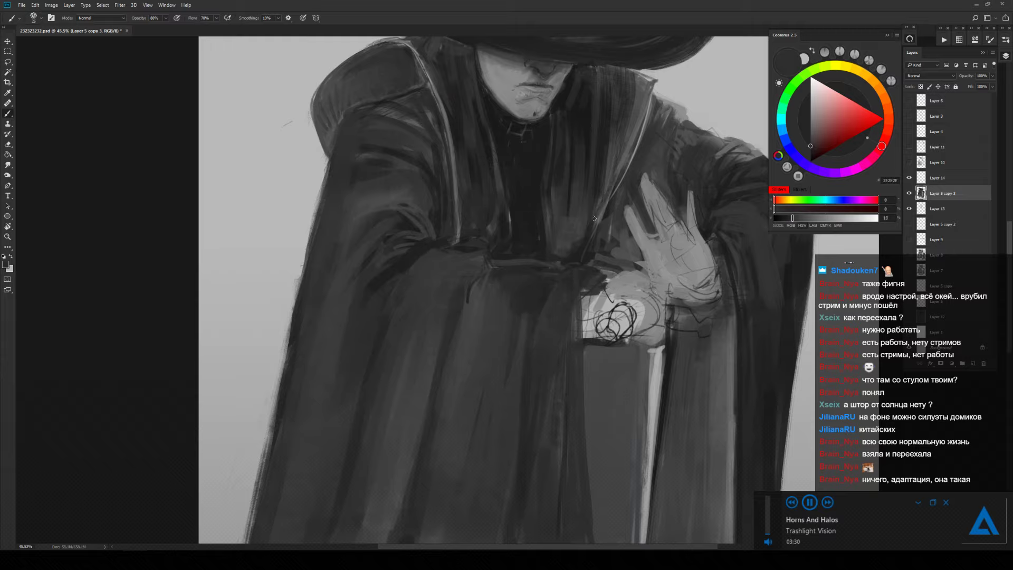
pyautogui.moveTo(613, 177); pyautogui.dragTo(598, 221)
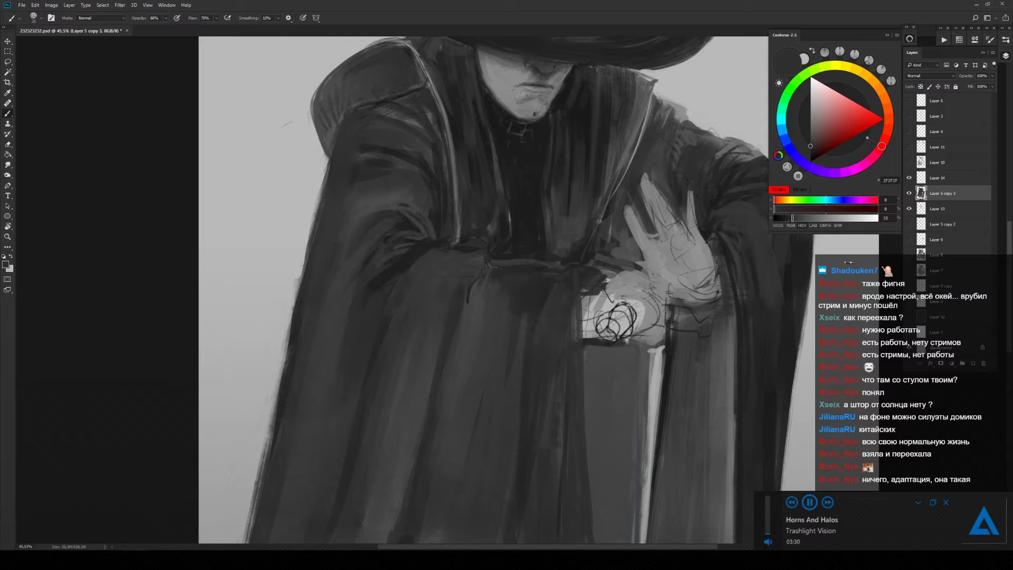
pyautogui.keyDown('alt'); pyautogui.click(574, 252); pyautogui.keyUp('alt')
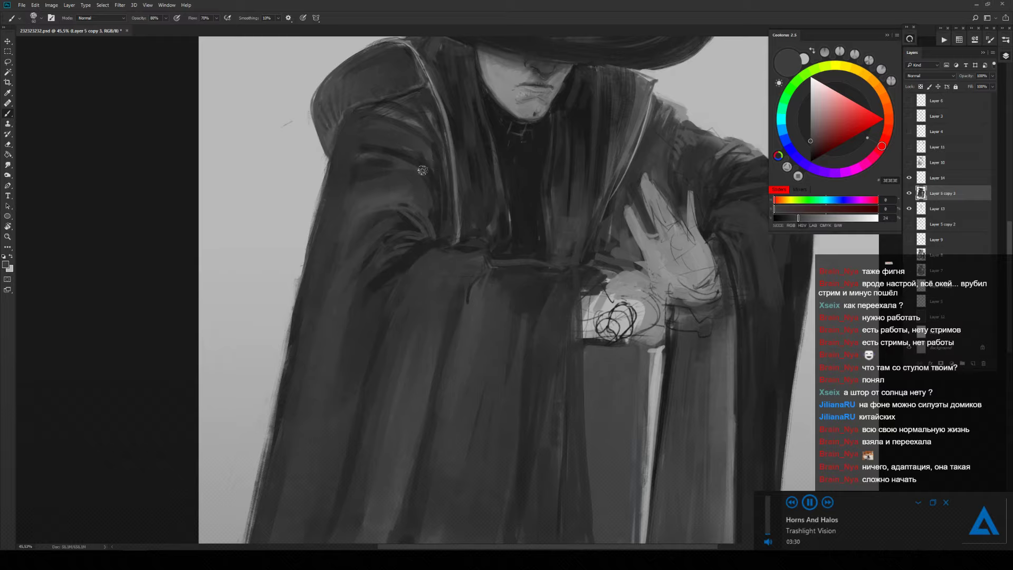
# Erase the stray mark on the background beside the figure's shoulder and return to the brush.
pyautogui.press('e')
pyautogui.moveTo(290, 123); pyautogui.dragTo(280, 132)
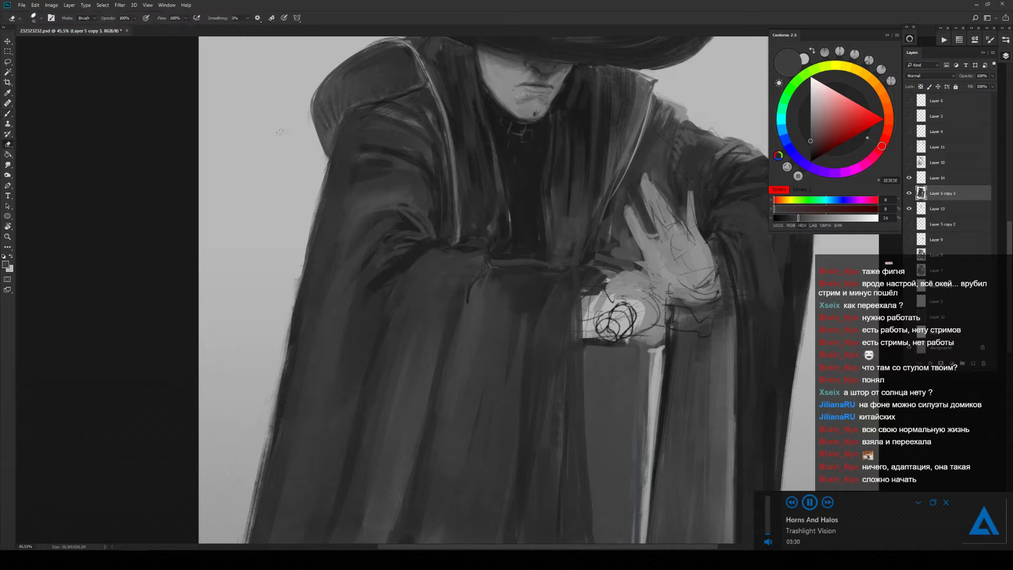
pyautogui.press('b')
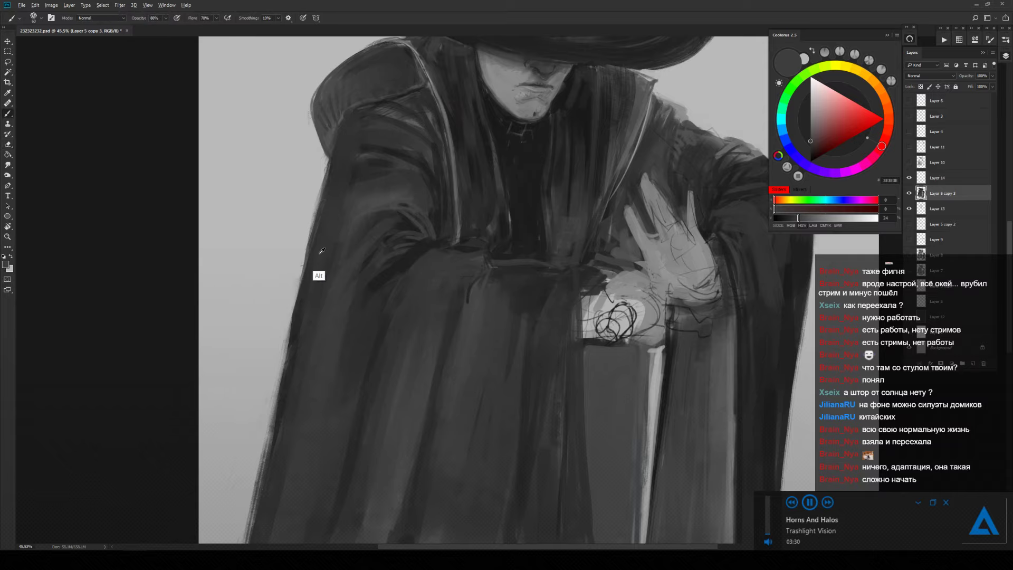
# Paint the underside of the coat's lower hem corner with near-black and greys sampled from the nearby folds.
pyautogui.keyDown('alt'); pyautogui.click(319, 278); pyautogui.keyUp('alt')
pyautogui.moveTo(451, 229); pyautogui.dragTo(494, 116)
pyautogui.keyDown('alt'); pyautogui.click(480, 409); pyautogui.keyUp('alt')
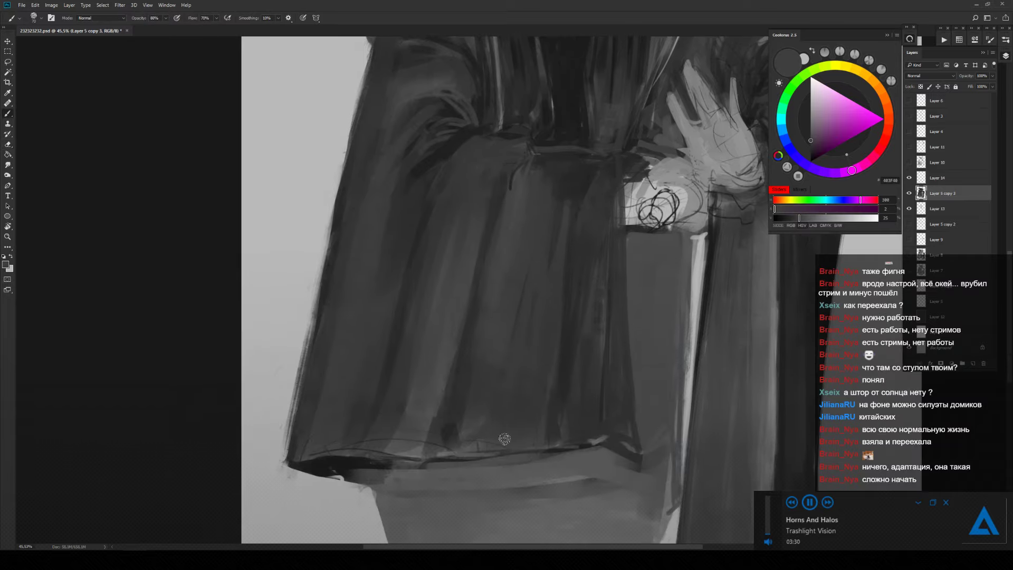
pyautogui.press('z')
pyautogui.moveTo(525, 393); pyautogui.dragTo(492, 407)
pyautogui.moveTo(527, 468); pyautogui.dragTo(519, 358)
pyautogui.press('b')
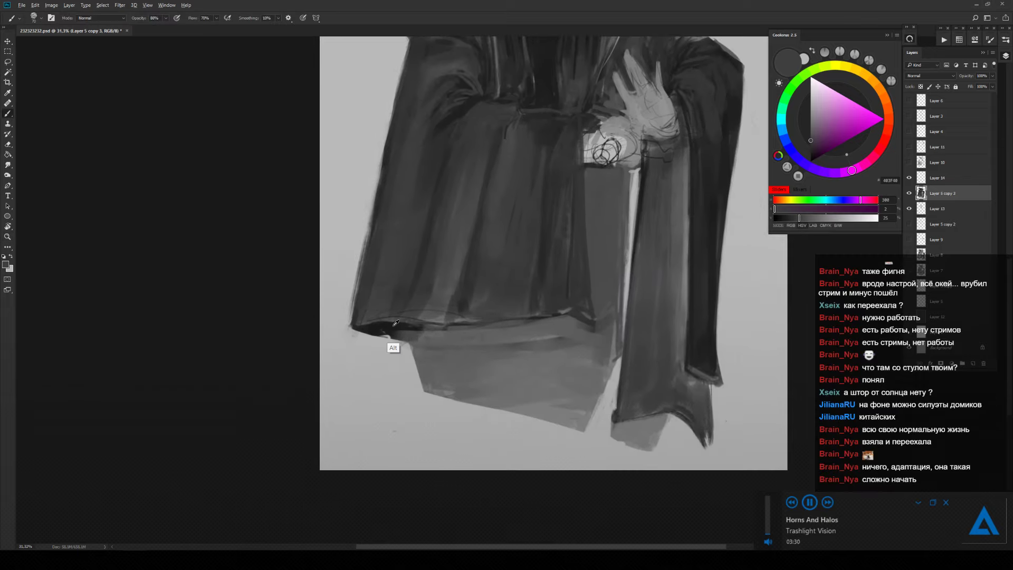
pyautogui.keyDown('alt'); pyautogui.click(402, 335); pyautogui.keyUp('alt')
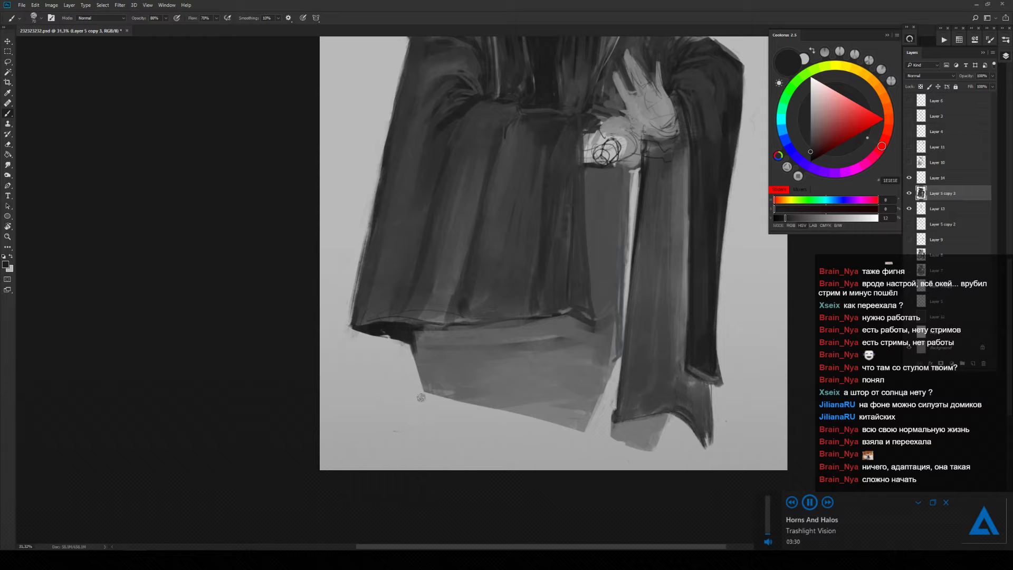
pyautogui.keyDown('alt'); pyautogui.click(431, 339); pyautogui.keyUp('alt')
pyautogui.moveTo(410, 329)
pyautogui.mouseDown()
pyautogui.moveTo(555, 317)
pyautogui.moveTo(511, 355)
pyautogui.moveTo(536, 368)
pyautogui.mouseUp()
pyautogui.press('z')
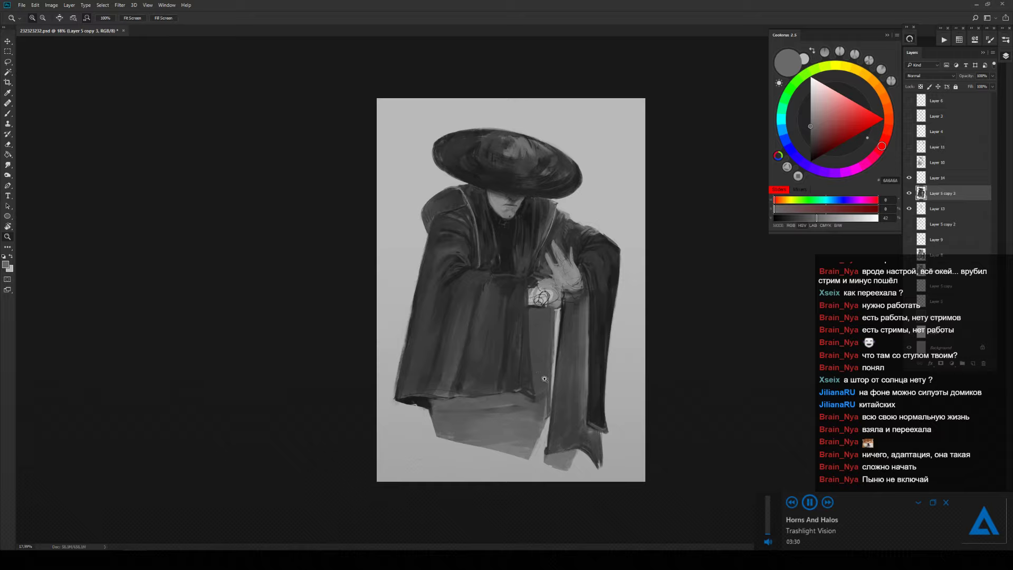
# Save the painting, duplicate Layer 5 copy 3, and hide both the original layer and Layer 13.
pyautogui.hotkey('ctrl', 's')
pyautogui.hotkey('ctrl', 'j')
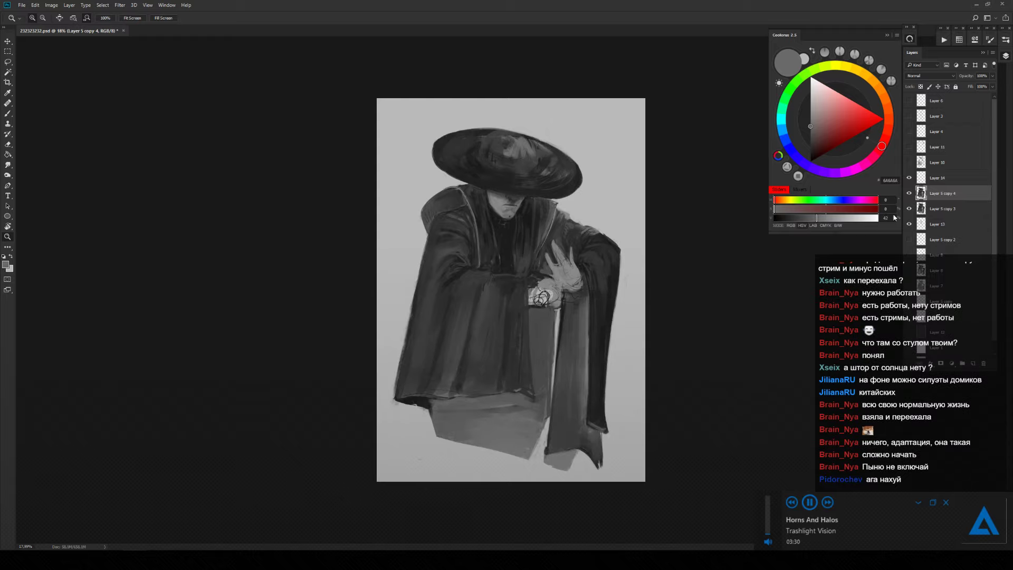
pyautogui.click(909, 208)
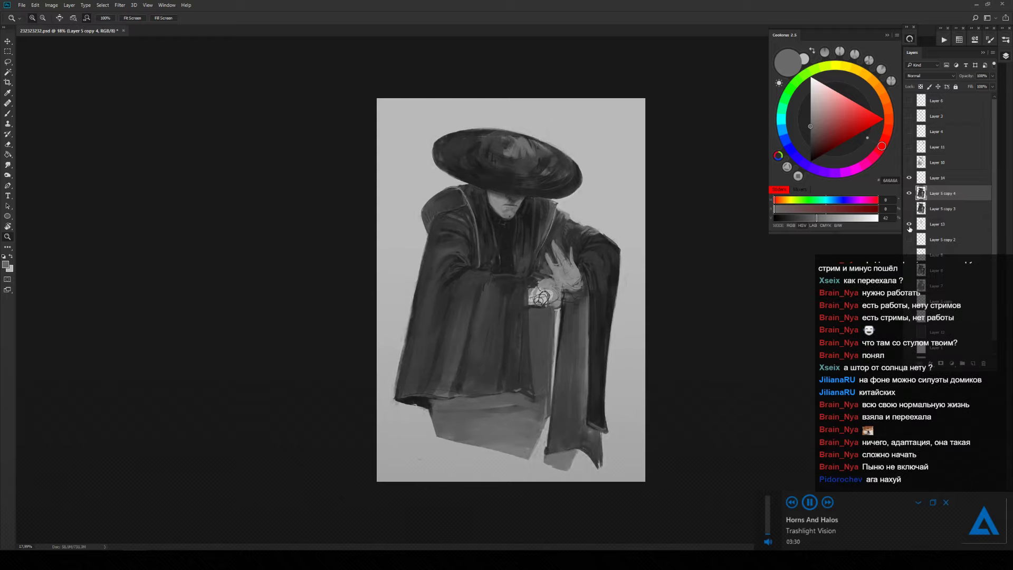
pyautogui.click(909, 225)
# Erase the hanging cloth and light strip between the coat's front edge and the long outer sleeve, below the hands.
pyautogui.press('e')
pyautogui.press(']')
pyautogui.press(']')
pyautogui.press(']')
pyautogui.press(']')
pyautogui.press(']')
pyautogui.press(']')
pyautogui.press(']')
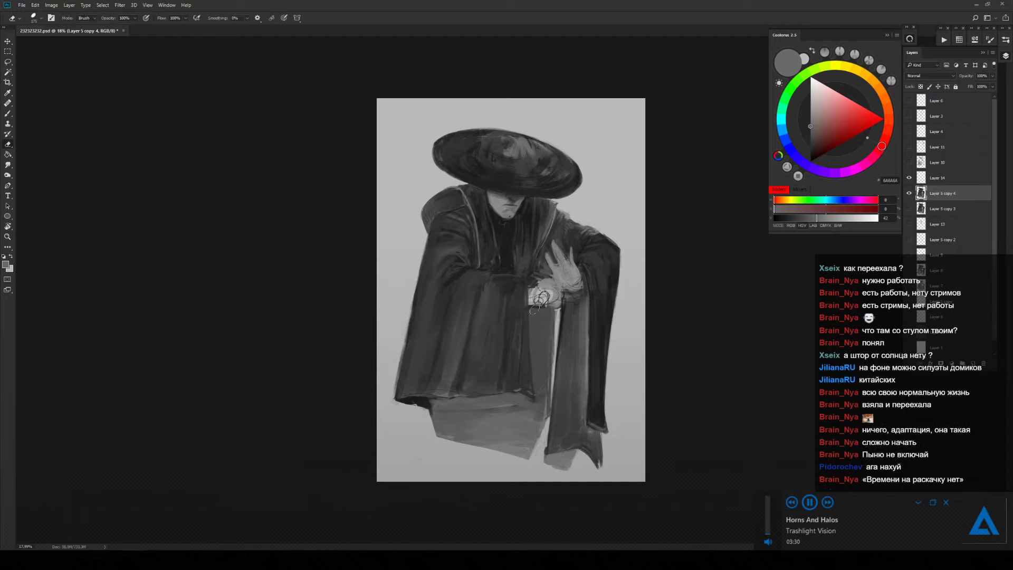
pyautogui.moveTo(534, 308); pyautogui.dragTo(565, 337)
pyautogui.hotkey('ctrl', 'z')
pyautogui.moveTo(567, 301)
pyautogui.mouseDown()
pyautogui.moveTo(578, 297)
pyautogui.moveTo(583, 395)
pyautogui.mouseUp()
pyautogui.moveTo(568, 310); pyautogui.dragTo(568, 459)
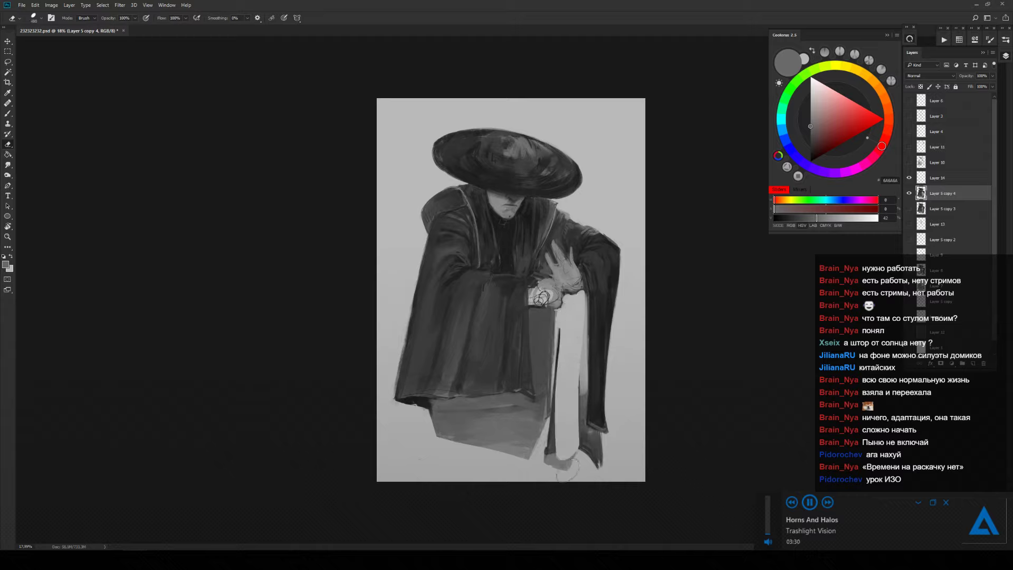
pyautogui.moveTo(558, 359); pyautogui.dragTo(551, 467)
pyautogui.moveTo(560, 311)
pyautogui.mouseDown()
pyautogui.moveTo(546, 322)
pyautogui.moveTo(546, 408)
pyautogui.mouseUp()
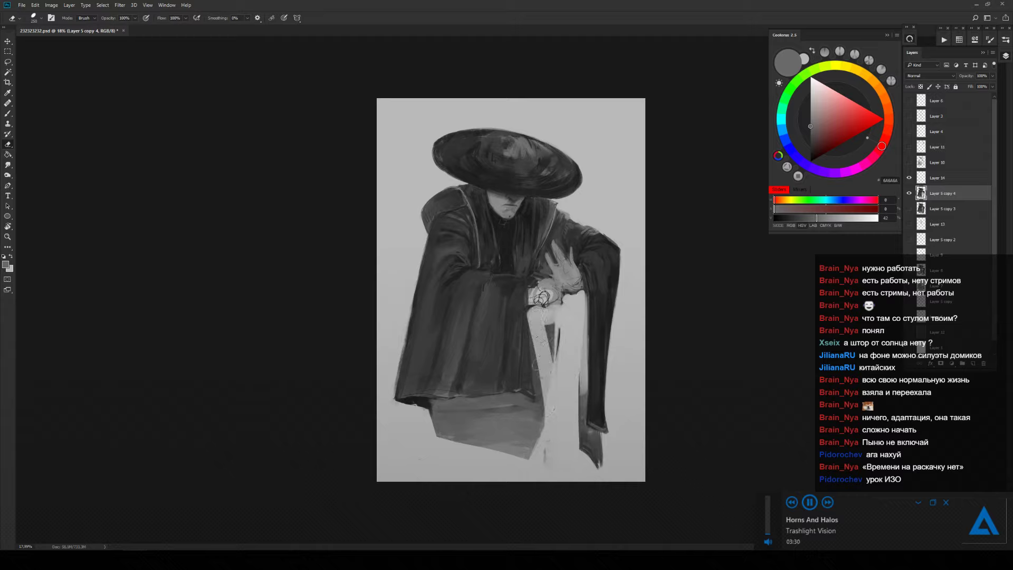
pyautogui.moveTo(535, 312); pyautogui.dragTo(538, 430)
pyautogui.moveTo(553, 323)
pyautogui.mouseDown()
pyautogui.moveTo(554, 369)
pyautogui.moveTo(549, 356)
pyautogui.mouseUp()
# Erase the remaining cloth beside the outer sleeve and the lighter robe section beneath the coat hem, adjusting the eraser size.
pyautogui.press(']')
pyautogui.press(']')
pyautogui.press(']')
pyautogui.moveTo(584, 438)
pyautogui.mouseDown()
pyautogui.moveTo(616, 467)
pyautogui.moveTo(599, 448)
pyautogui.moveTo(603, 459)
pyautogui.mouseUp()
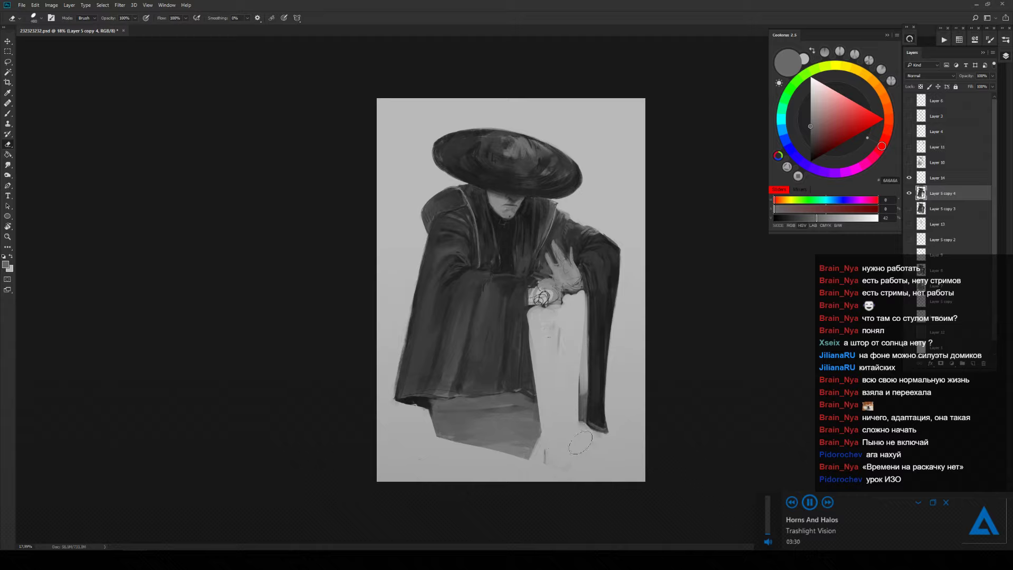
pyautogui.moveTo(549, 332); pyautogui.dragTo(575, 417)
pyautogui.press('[')
pyautogui.press('[')
pyautogui.press('[')
pyautogui.moveTo(581, 344); pyautogui.dragTo(581, 425)
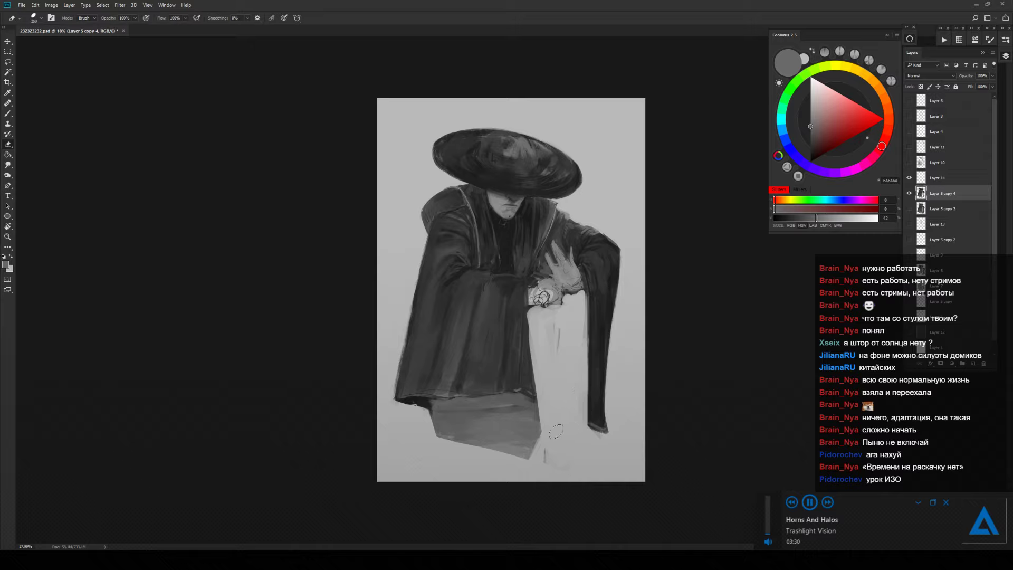
pyautogui.moveTo(555, 457)
pyautogui.mouseDown()
pyautogui.moveTo(458, 437)
pyautogui.moveTo(414, 404)
pyautogui.moveTo(552, 404)
pyautogui.moveTo(435, 414)
pyautogui.moveTo(441, 426)
pyautogui.moveTo(477, 409)
pyautogui.moveTo(488, 371)
pyautogui.mouseUp()
pyautogui.press('z')
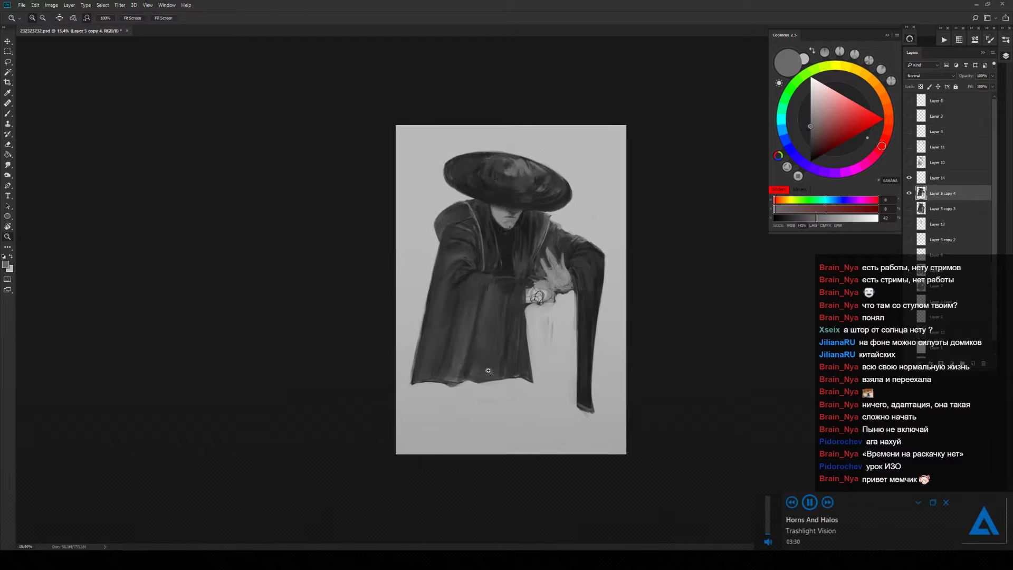
# Clean up the coat's front edge below the cuff and the area beneath the raised hand with a smaller eraser.
pyautogui.press('e')
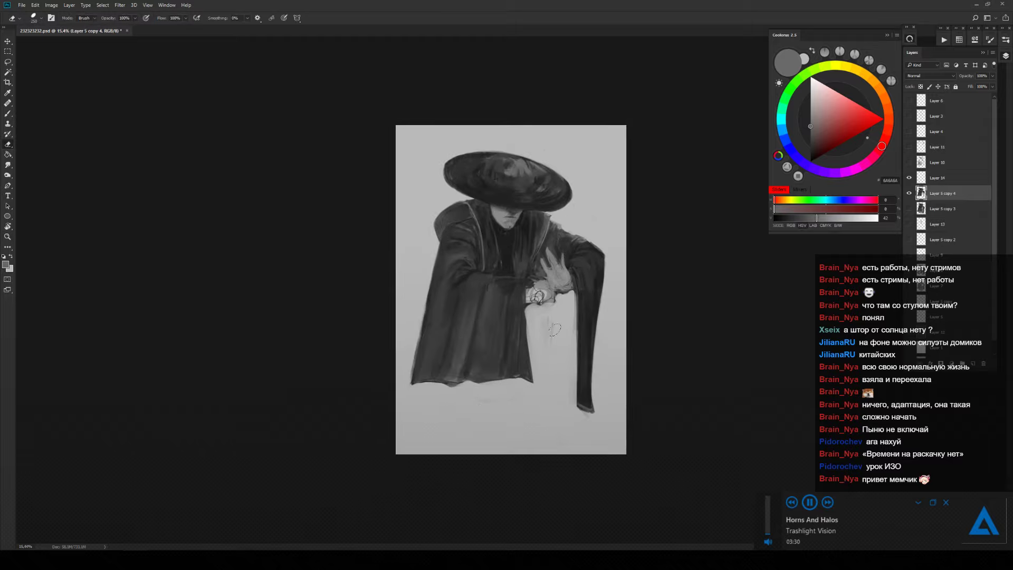
pyautogui.press('b')
pyautogui.scroll(3, 548, 315)
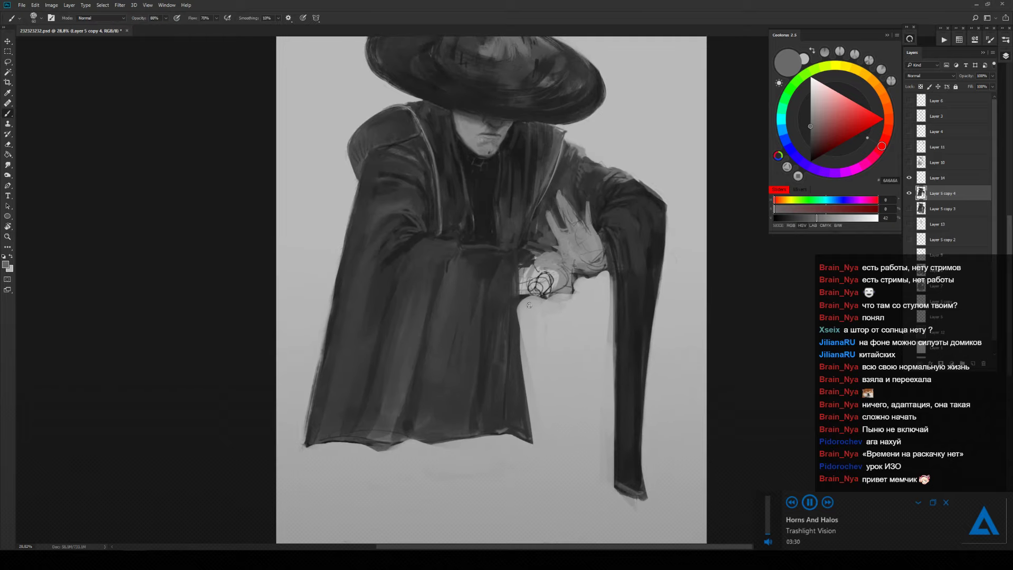
pyautogui.press('e')
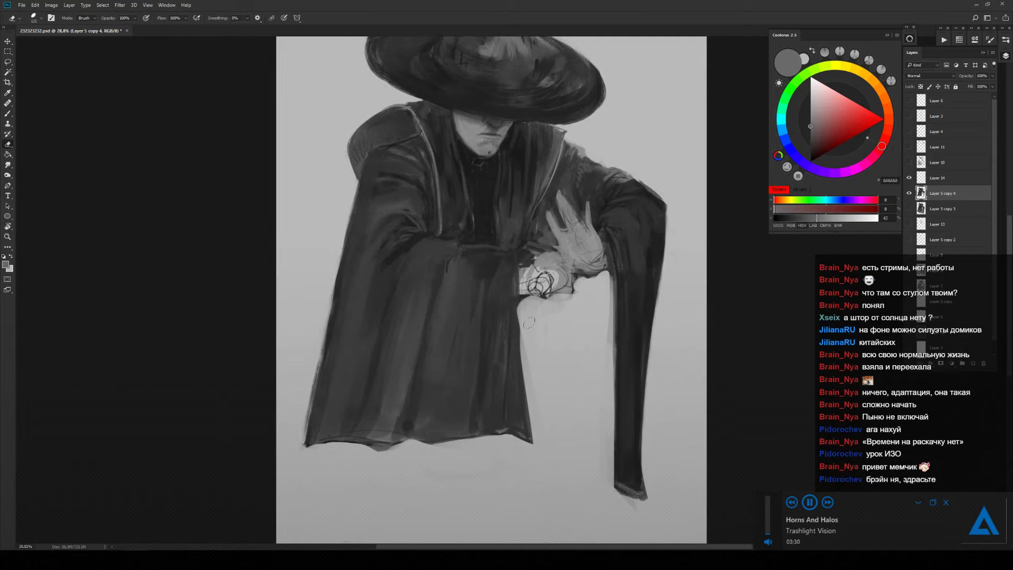
pyautogui.moveTo(522, 301); pyautogui.dragTo(534, 391)
pyautogui.press('[')
pyautogui.press('[')
pyautogui.press('[')
pyautogui.moveTo(581, 277); pyautogui.dragTo(605, 271)
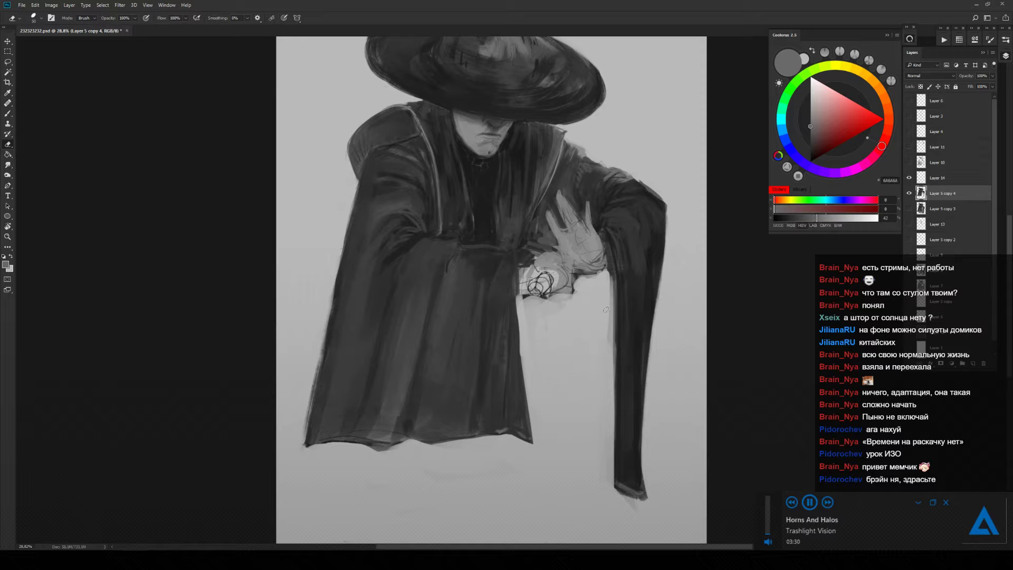
pyautogui.press('ctrl')
pyautogui.press('z')
pyautogui.moveTo(584, 357); pyautogui.dragTo(573, 388)
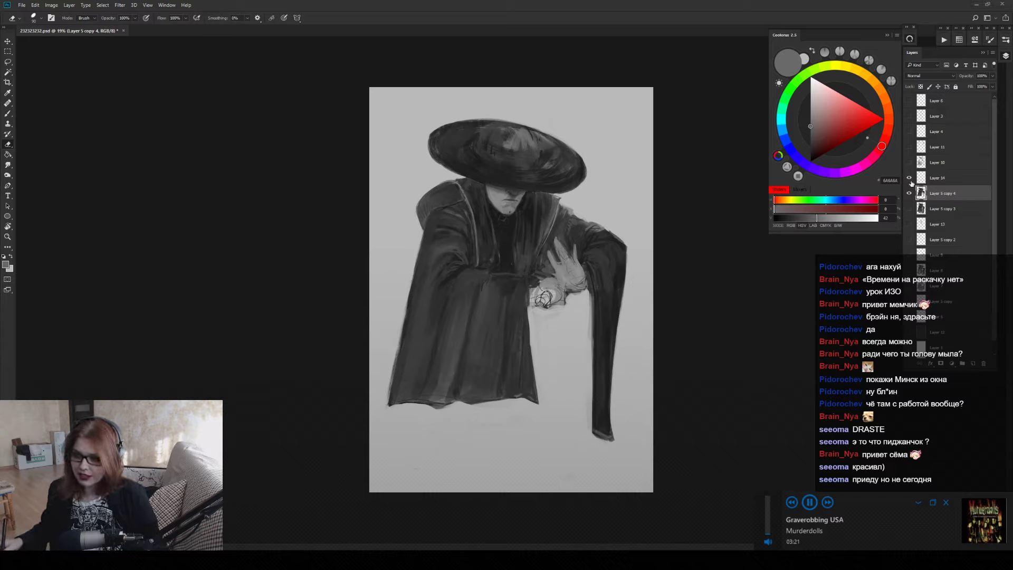
# Show the colour overlay on Layer 10, move it directly below Layer 14, and inspect the coloured face and coat.
pyautogui.click(908, 163)
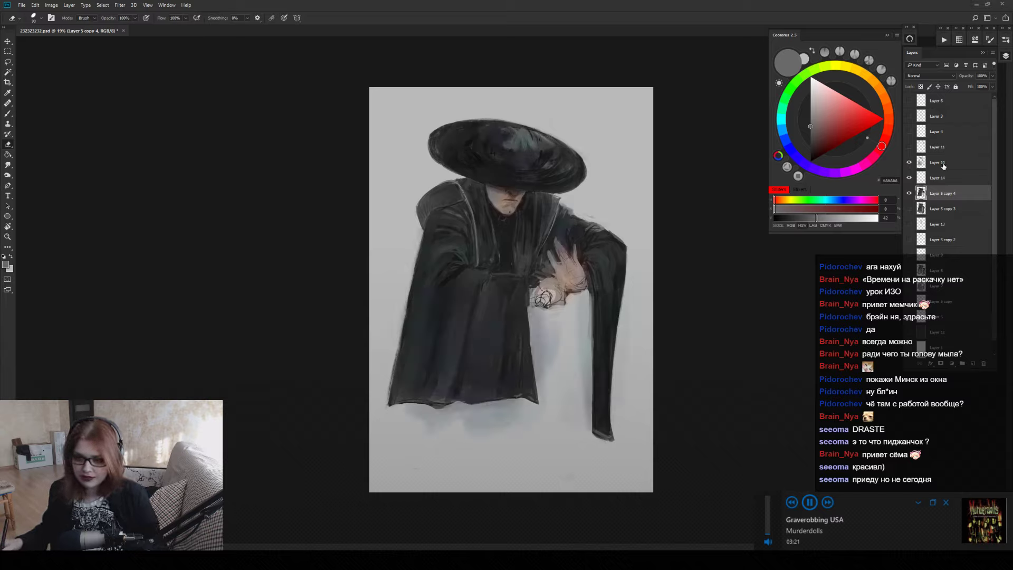
pyautogui.moveTo(942, 164); pyautogui.dragTo(939, 188)
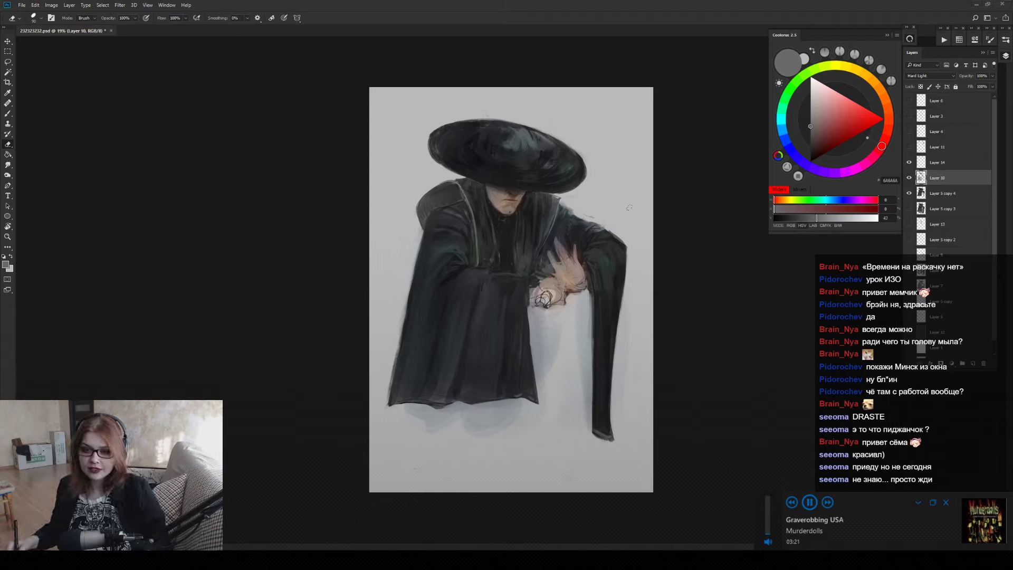
pyautogui.press('z')
pyautogui.moveTo(522, 204); pyautogui.dragTo(582, 197)
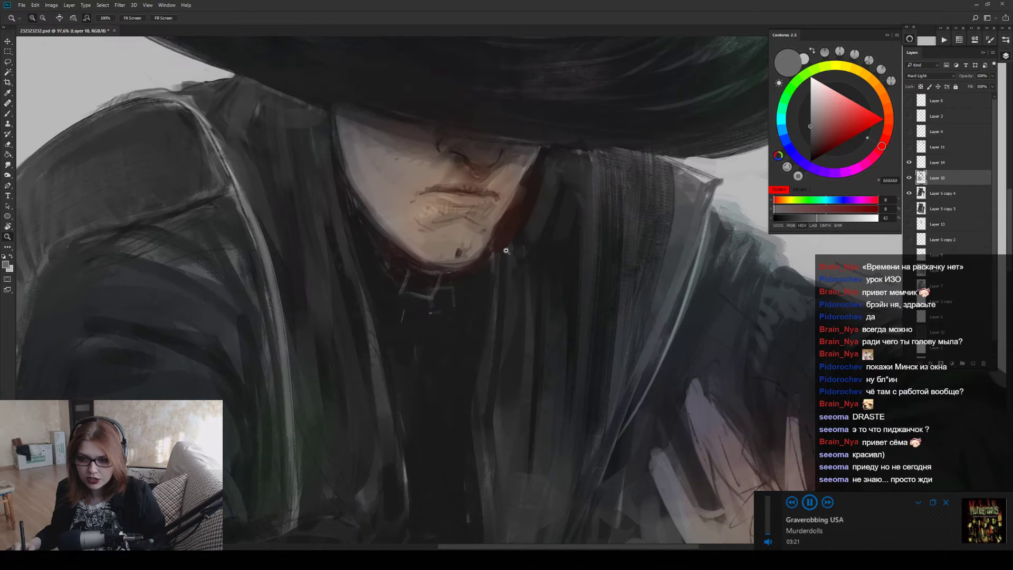
pyautogui.moveTo(580, 241); pyautogui.dragTo(538, 258)
pyautogui.moveTo(646, 258); pyautogui.dragTo(623, 238)
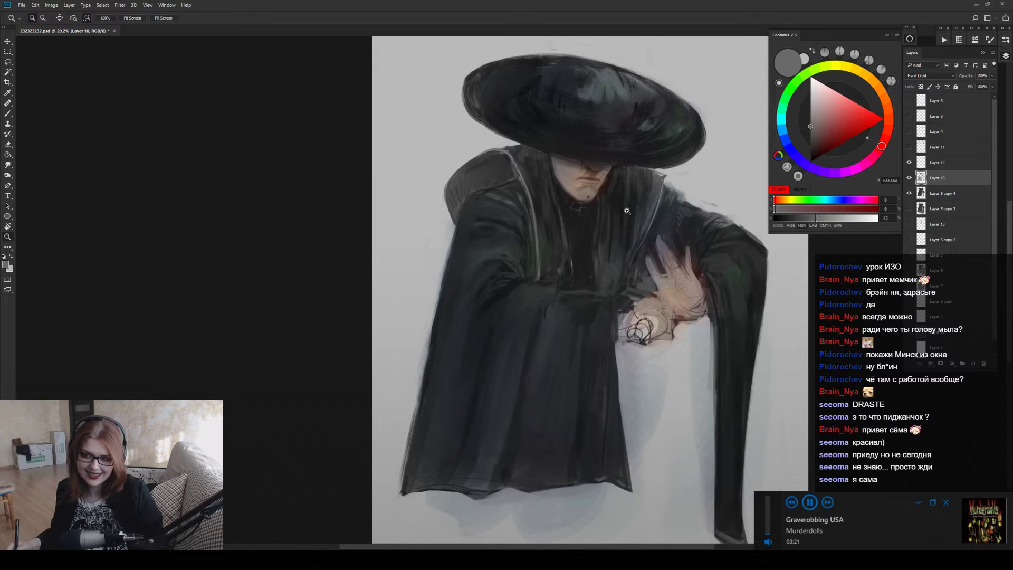
# Hide Layer 10 and darken the face edge under the hat brim on Layer 5 copy 4 with a small brush and sampled dark grey.
pyautogui.click(908, 177)
pyautogui.click(945, 196)
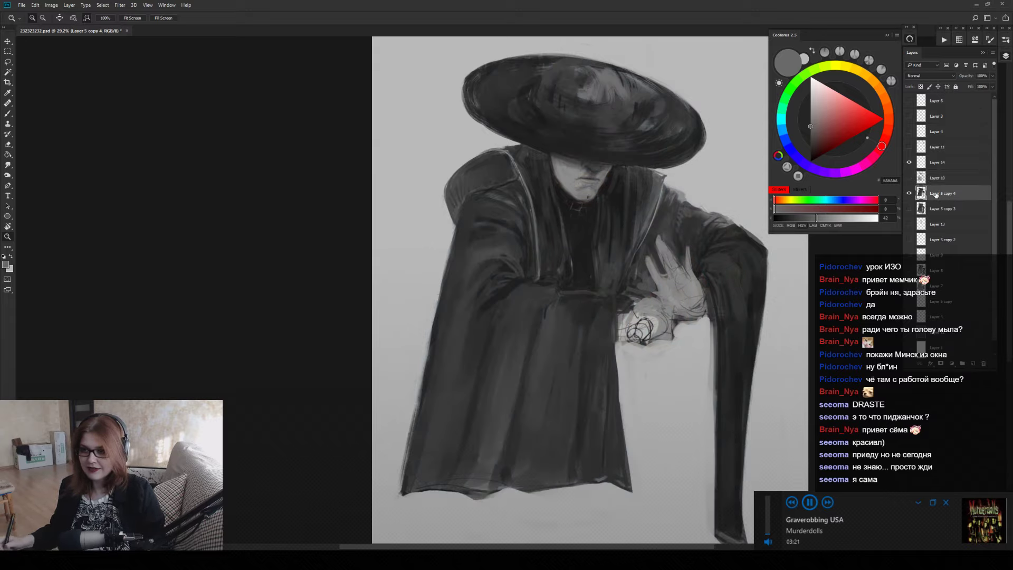
pyautogui.moveTo(550, 150); pyautogui.dragTo(606, 160)
pyautogui.press('b')
pyautogui.keyDown('alt'); pyautogui.click(540, 206); pyautogui.keyUp('alt')
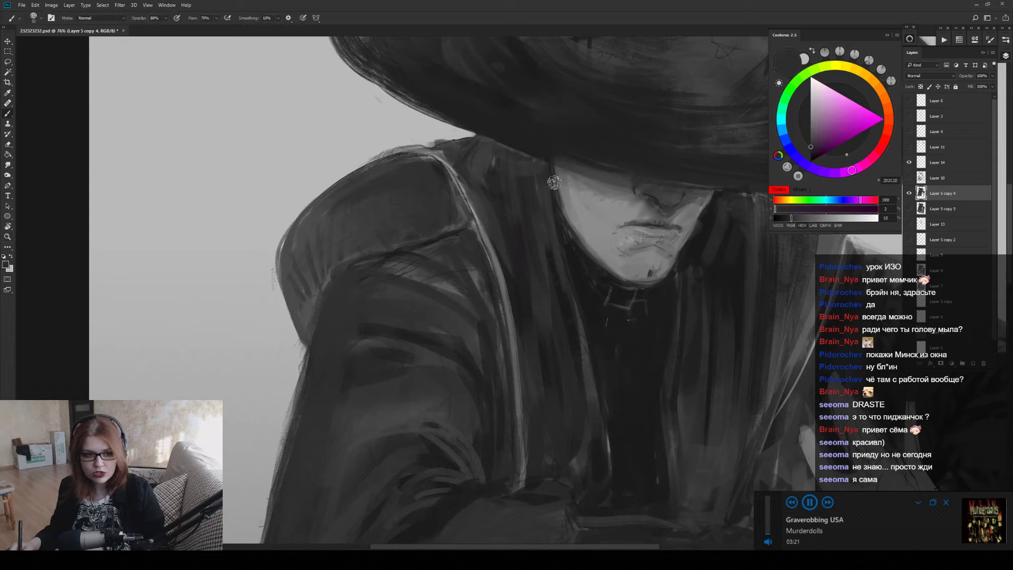
pyautogui.press('[')
pyautogui.press('[')
pyautogui.press('[')
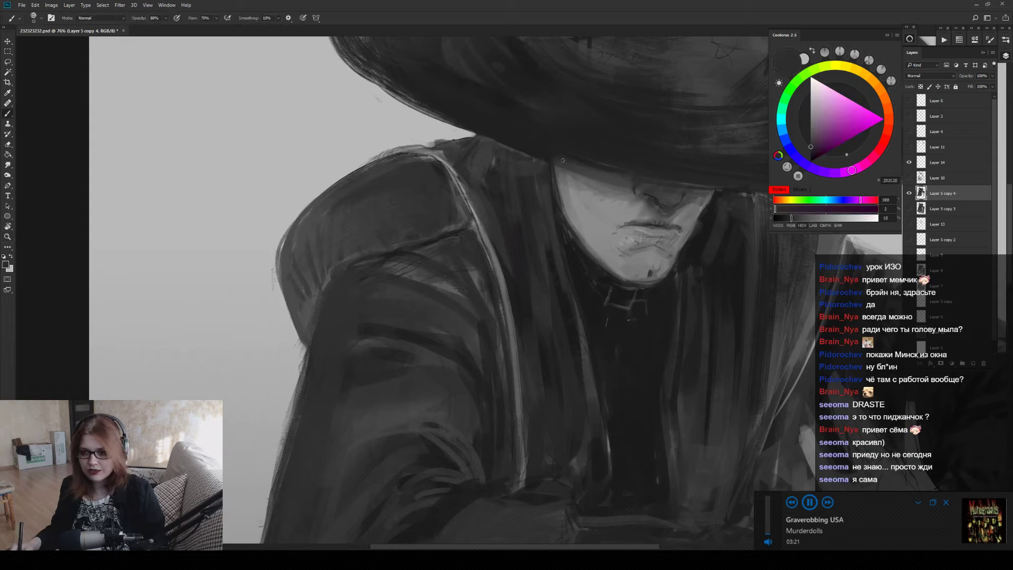
pyautogui.moveTo(558, 167); pyautogui.dragTo(554, 178)
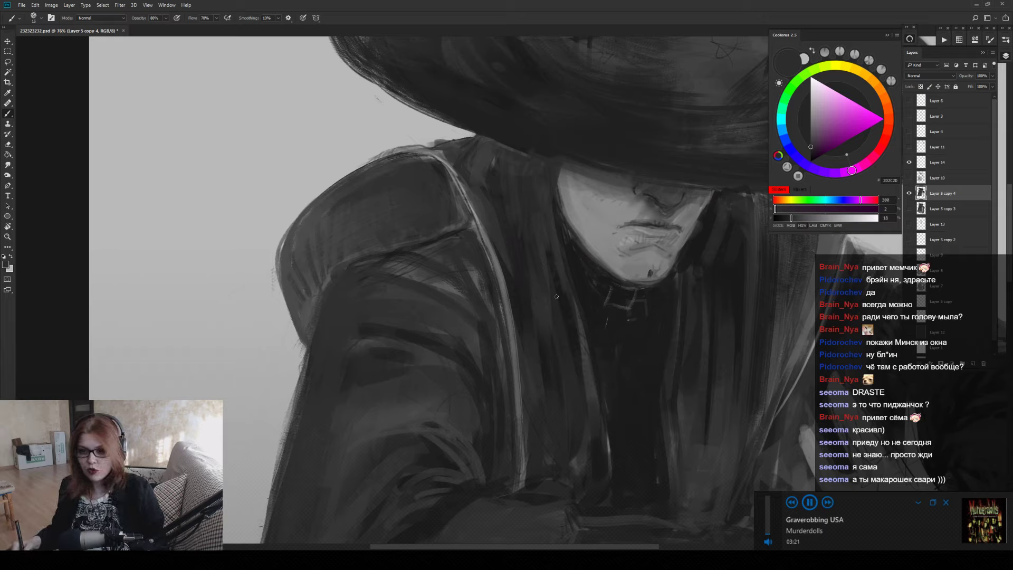
# Touch up the collar folds beside the neck and under the hat brim with sampled dark greys.
pyautogui.keyDown('alt'); pyautogui.click(557, 274); pyautogui.keyUp('alt')
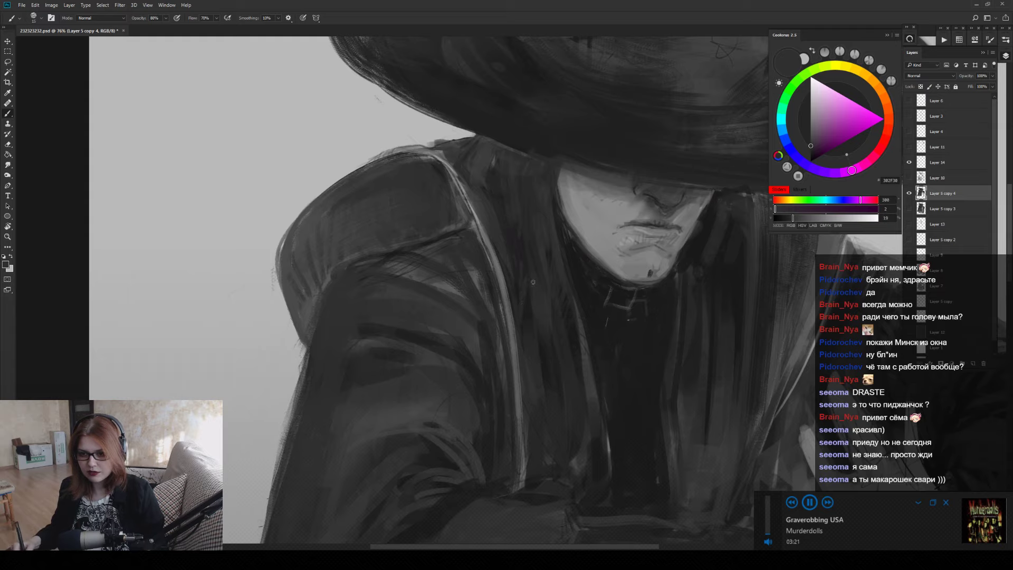
pyautogui.hotkey('ctrl', 'space')
pyautogui.moveTo(571, 305); pyautogui.dragTo(538, 323)
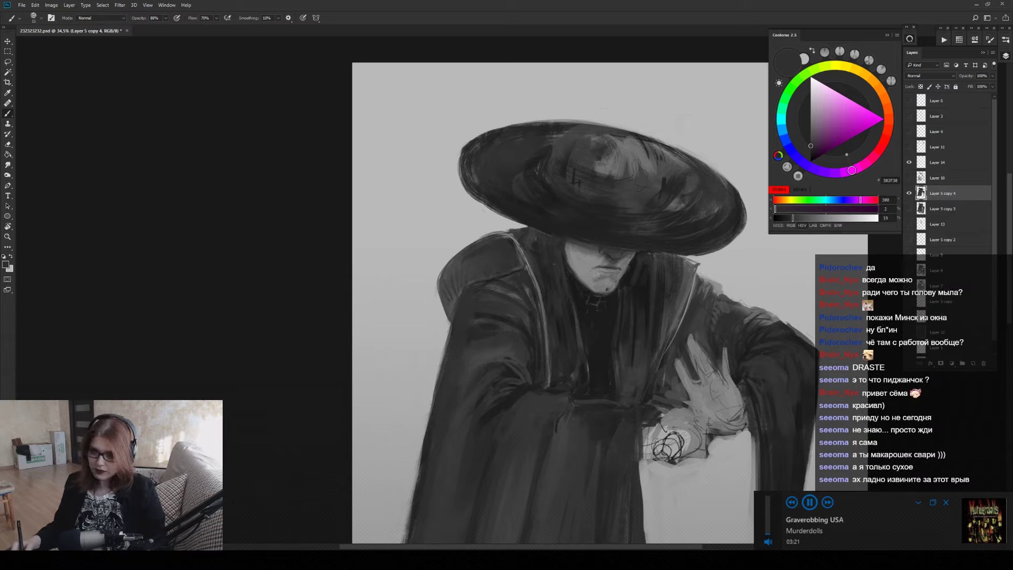
pyautogui.keyDown('alt'); pyautogui.click(551, 244); pyautogui.keyUp('alt')
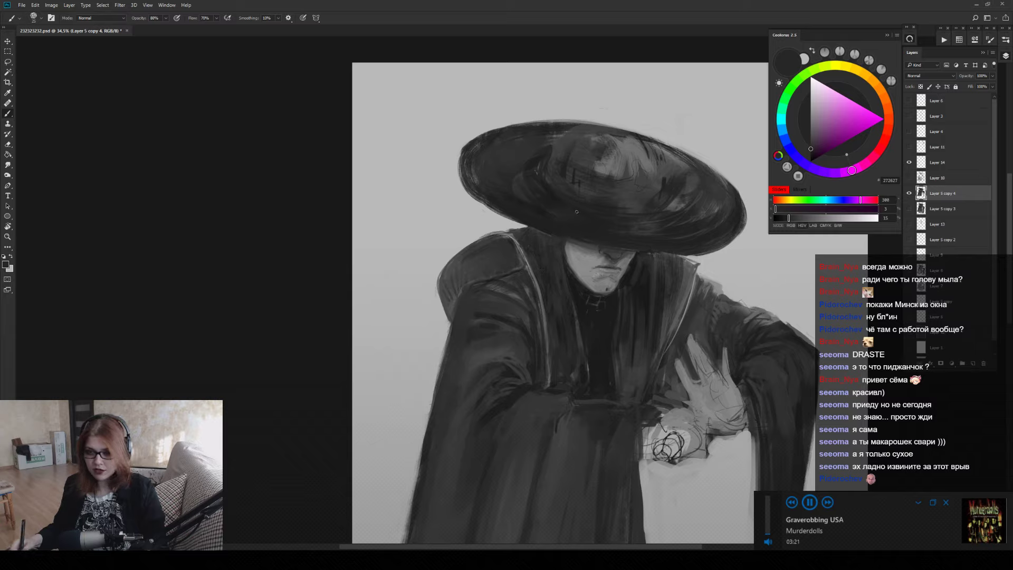
# Erase the stray strokes along the top of the shoulder beneath the hat brim to clean the silhouette.
pyautogui.press('e')
pyautogui.scroll(3, 523, 250)
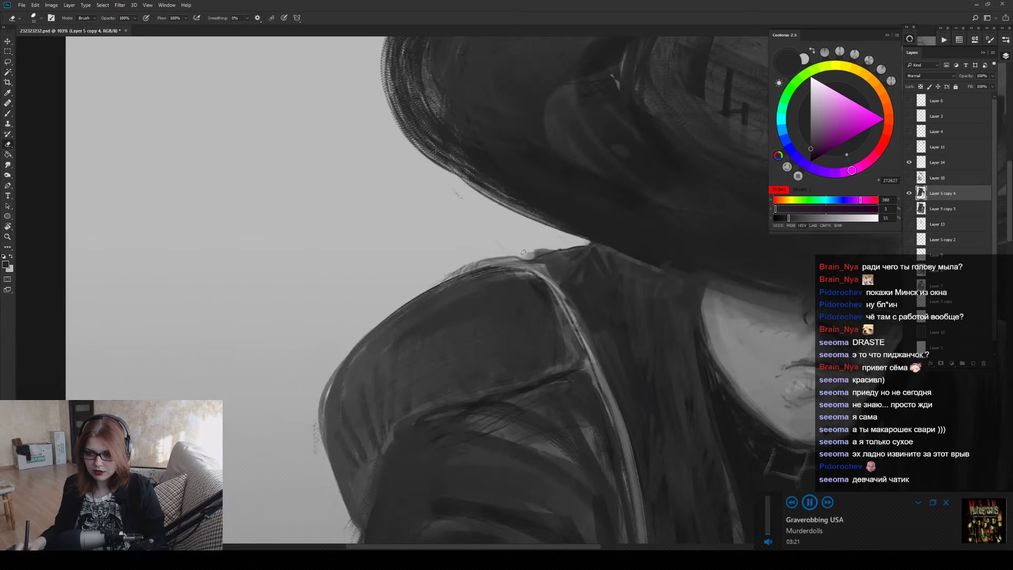
pyautogui.moveTo(523, 252)
pyautogui.mouseDown()
pyautogui.moveTo(590, 245)
pyautogui.moveTo(523, 255)
pyautogui.mouseUp()
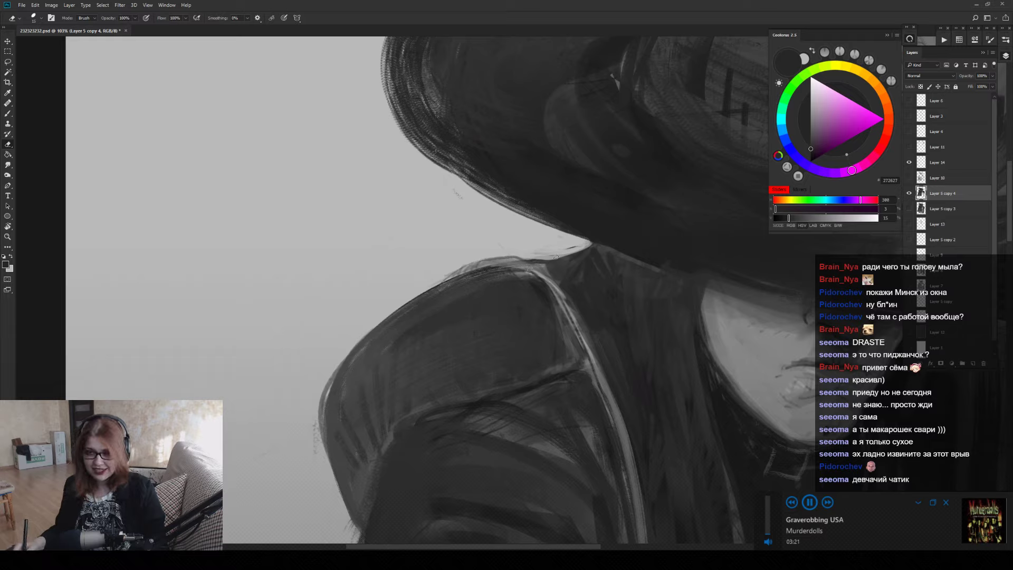
pyautogui.moveTo(524, 260); pyautogui.dragTo(574, 258)
pyautogui.hotkey('ctrl', 'z')
pyautogui.press(']')
pyautogui.moveTo(498, 257)
pyautogui.mouseDown()
pyautogui.moveTo(539, 262)
pyautogui.moveTo(573, 246)
pyautogui.moveTo(502, 285)
pyautogui.mouseUp()
pyautogui.press('z')
pyautogui.hotkey('ctrl', '0')
pyautogui.press('e')
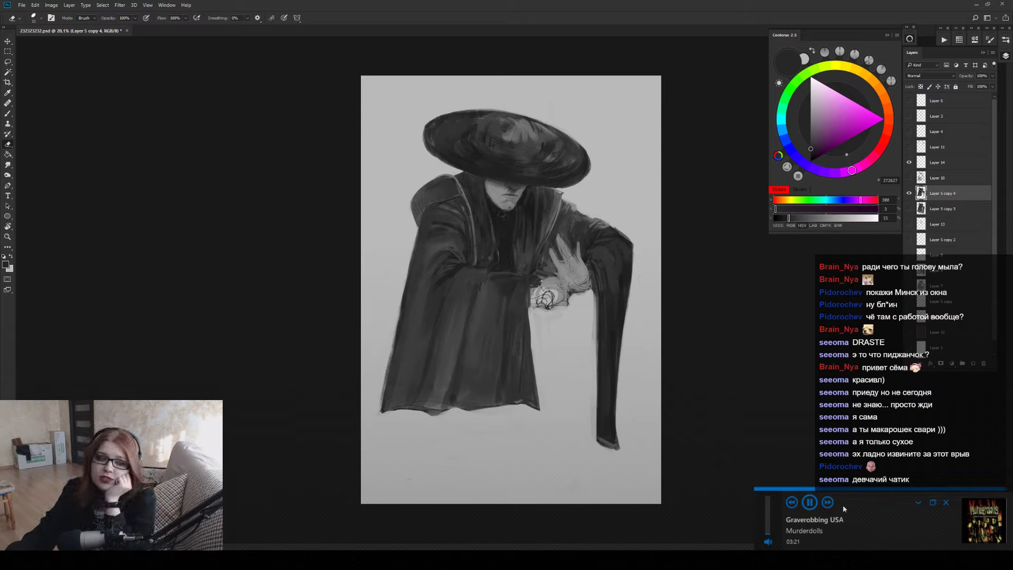
# Skip two tracks ahead in the music player.
pyautogui.click(826, 505)
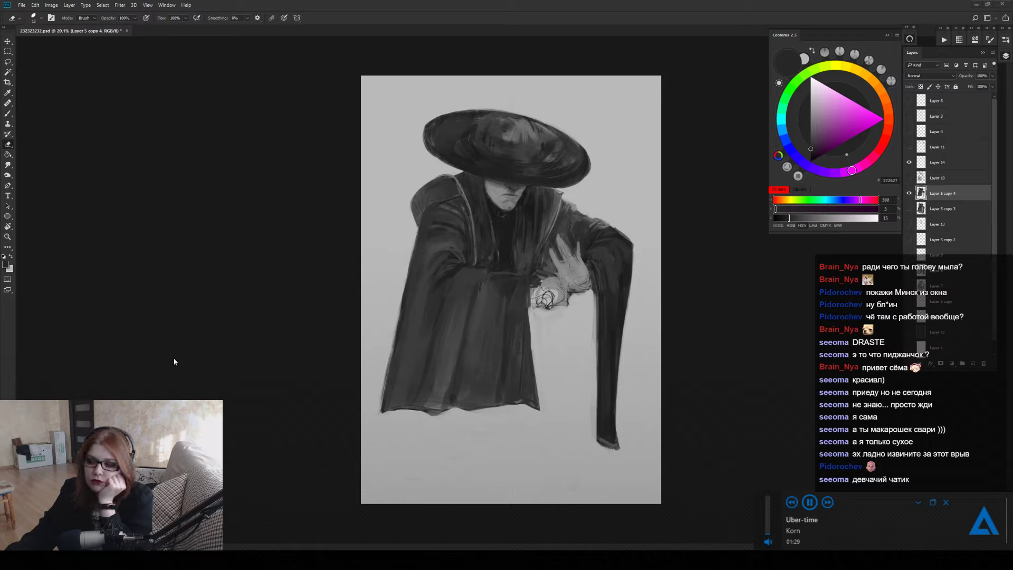
pyautogui.click(828, 503)
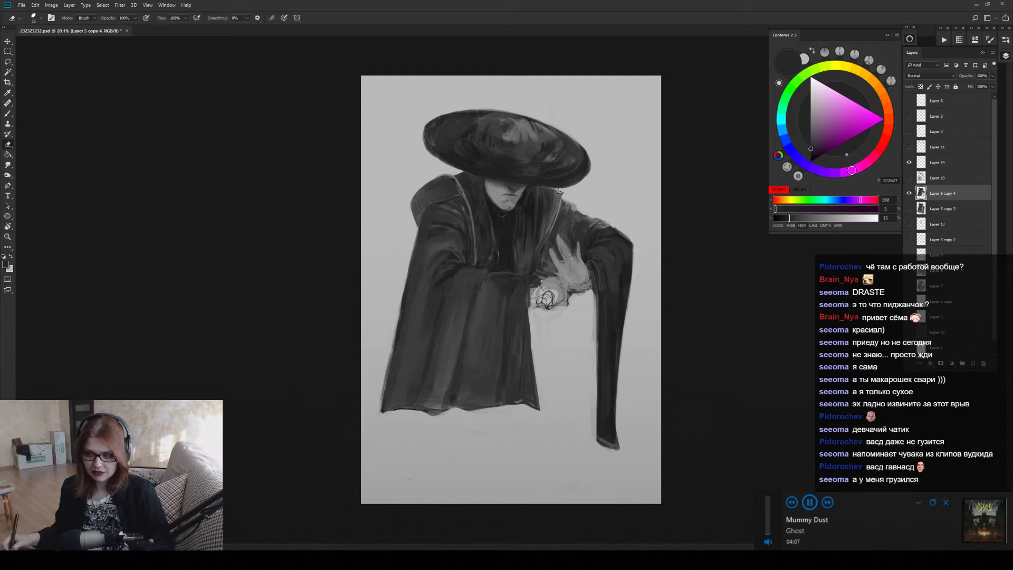
# Add a new layer directly above Layer 5 copy 3 and switch to the brush.
pyautogui.click(952, 214)
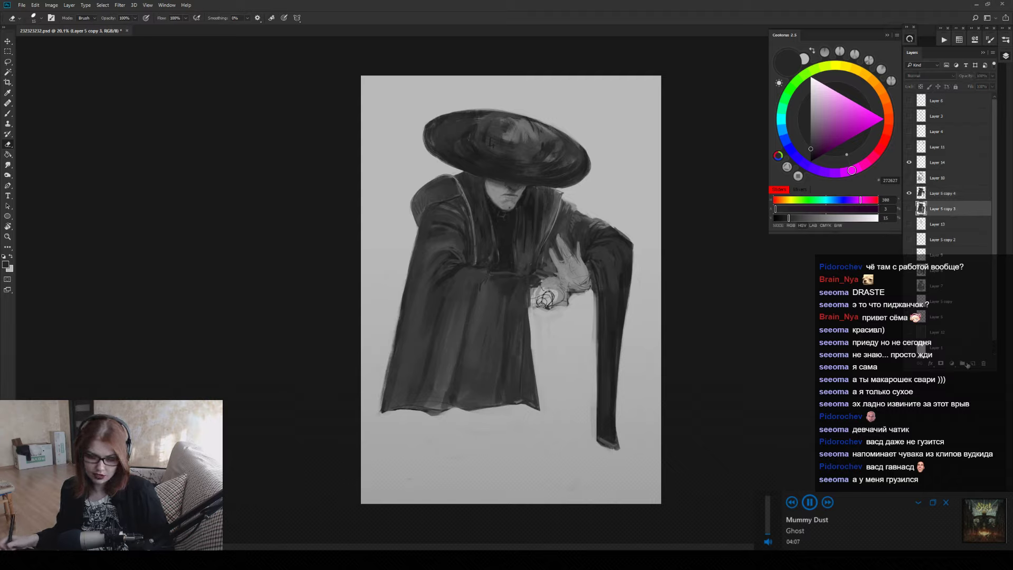
pyautogui.click(972, 364)
pyautogui.press('b')
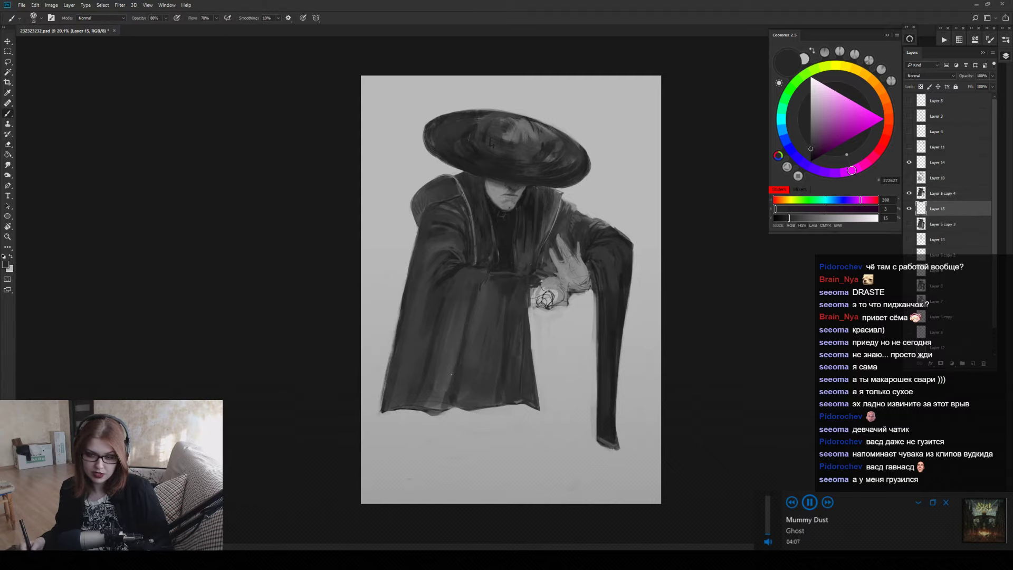
# Block in a wide mid-grey vertical band behind the coat, from below the hands to the canvas's bottom edge, using a grey sampled from the hem.
pyautogui.keyDown('alt'); pyautogui.click(438, 405); pyautogui.keyUp('alt')
pyautogui.press(']')
pyautogui.press(']')
pyautogui.press(']')
pyautogui.press(']')
pyautogui.press(']')
pyautogui.press(']')
pyautogui.press(']')
pyautogui.press(']')
pyautogui.press(']')
pyautogui.press(']')
pyautogui.press(']')
pyautogui.press(']')
pyautogui.press(']')
pyautogui.press(']')
pyautogui.press(']')
pyautogui.press(']')
pyautogui.press(']')
pyautogui.press(']')
pyautogui.press(']')
pyautogui.press(']')
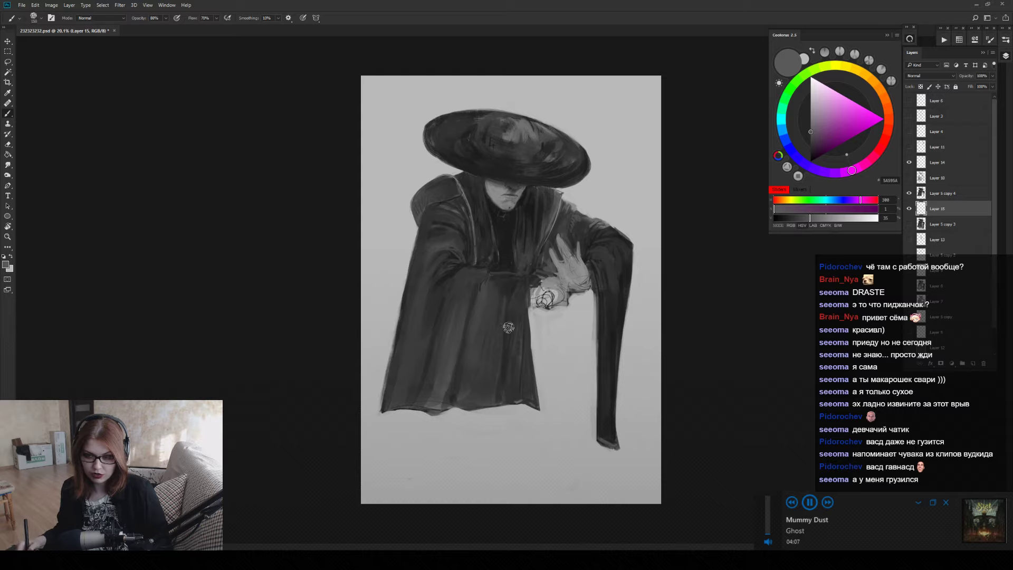
pyautogui.moveTo(512, 305); pyautogui.dragTo(507, 514)
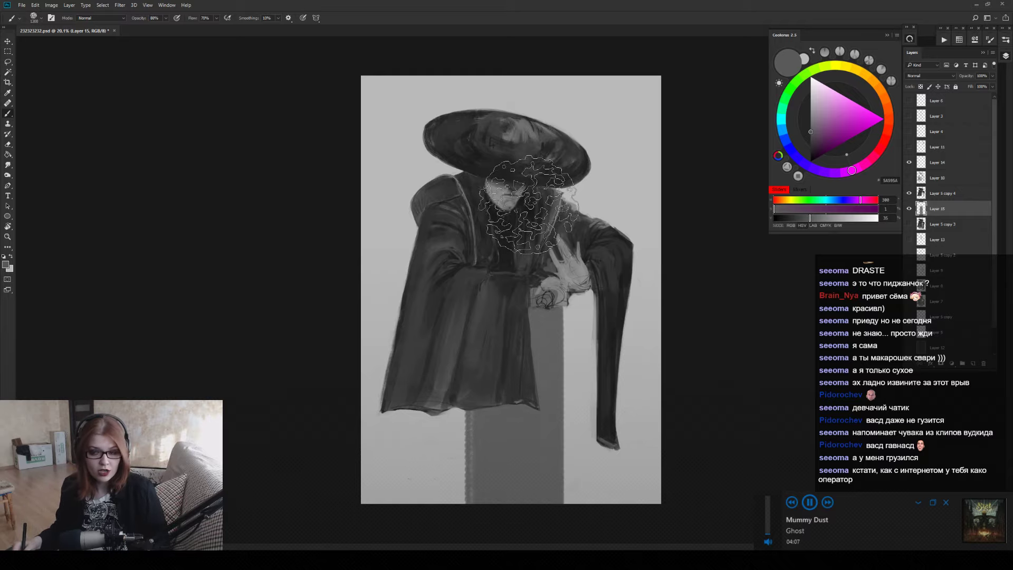
pyautogui.moveTo(557, 285); pyautogui.dragTo(553, 506)
pyautogui.hotkey('ctrl', 'z')
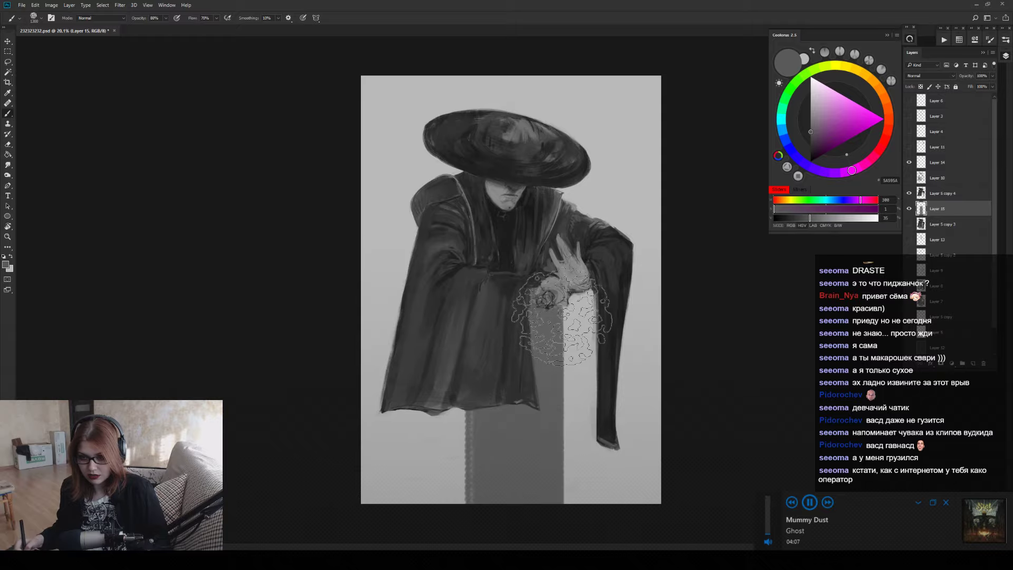
pyautogui.moveTo(560, 309); pyautogui.dragTo(555, 513)
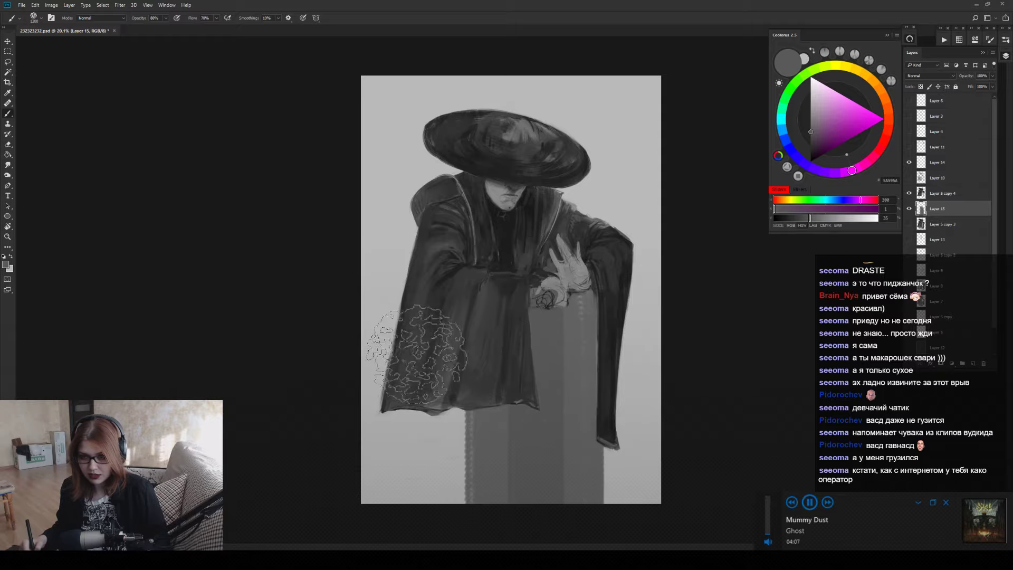
pyautogui.moveTo(435, 401); pyautogui.dragTo(443, 531)
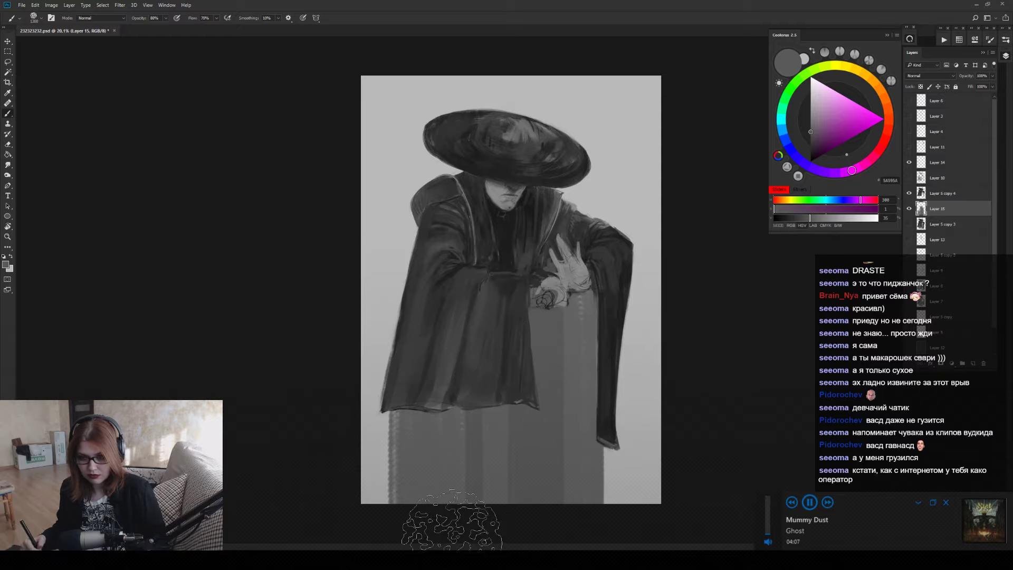
pyautogui.hotkey('ctrl', 'z')
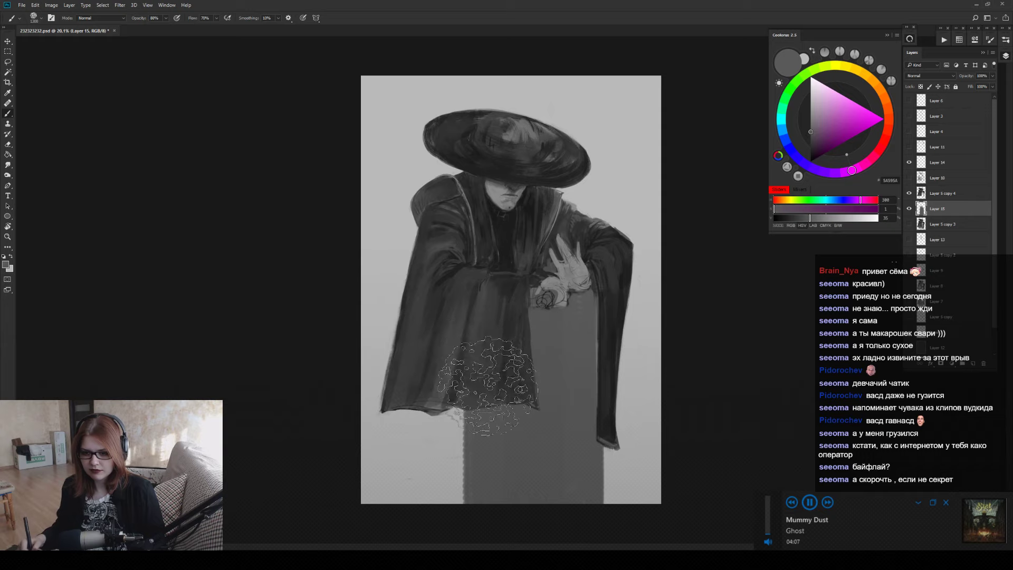
pyautogui.keyDown('shift'); pyautogui.click(507, 467); pyautogui.keyUp('shift')
pyautogui.hotkey('ctrl', 'z')
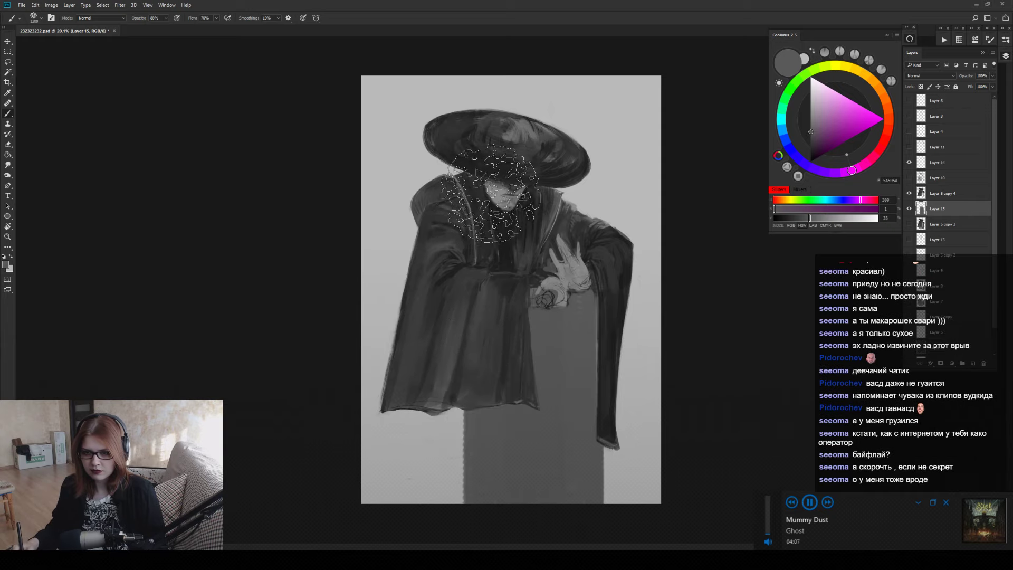
# Paint a narrower straight grey band behind the hat and shoulder, running up to the canvas's top edge, with a smaller brush.
pyautogui.press('[')
pyautogui.press('[')
pyautogui.press('[')
pyautogui.press('[')
pyautogui.press('[')
pyautogui.press('[')
pyautogui.press('[')
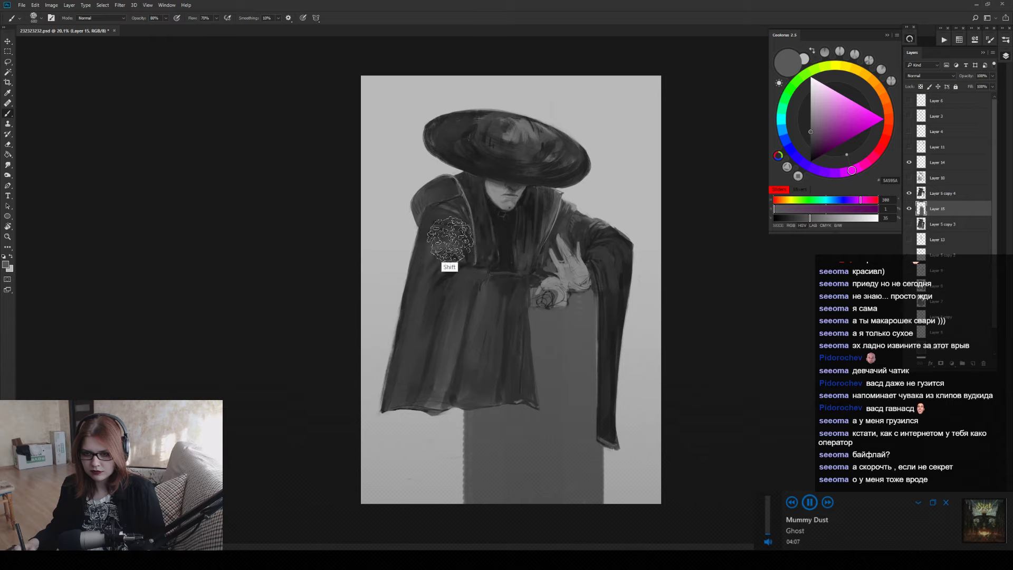
pyautogui.keyDown('shift'); pyautogui.moveTo(449, 244); pyautogui.dragTo(455, 42); pyautogui.keyUp('shift')
pyautogui.moveTo(416, 79); pyautogui.dragTo(437, 272)
pyautogui.press(']')
pyautogui.press(']')
pyautogui.press(']')
pyautogui.press(']')
pyautogui.press(']')
pyautogui.press(']')
pyautogui.press(']')
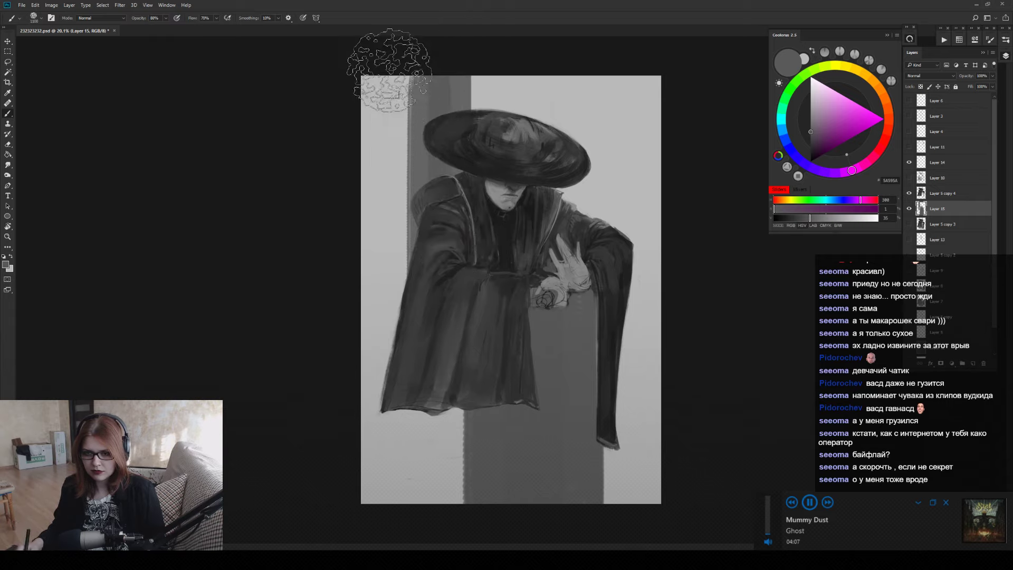
pyautogui.moveTo(373, 50); pyautogui.dragTo(363, 353)
pyautogui.press('e')
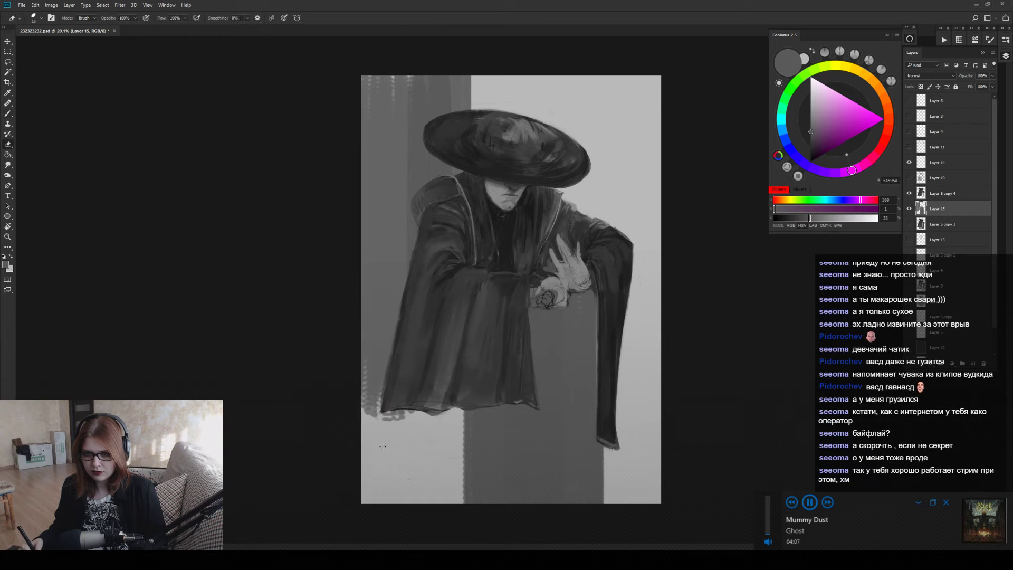
pyautogui.hotkey('ctrl', 'alt', 'z')
pyautogui.hotkey('ctrl', 'alt', 'z')
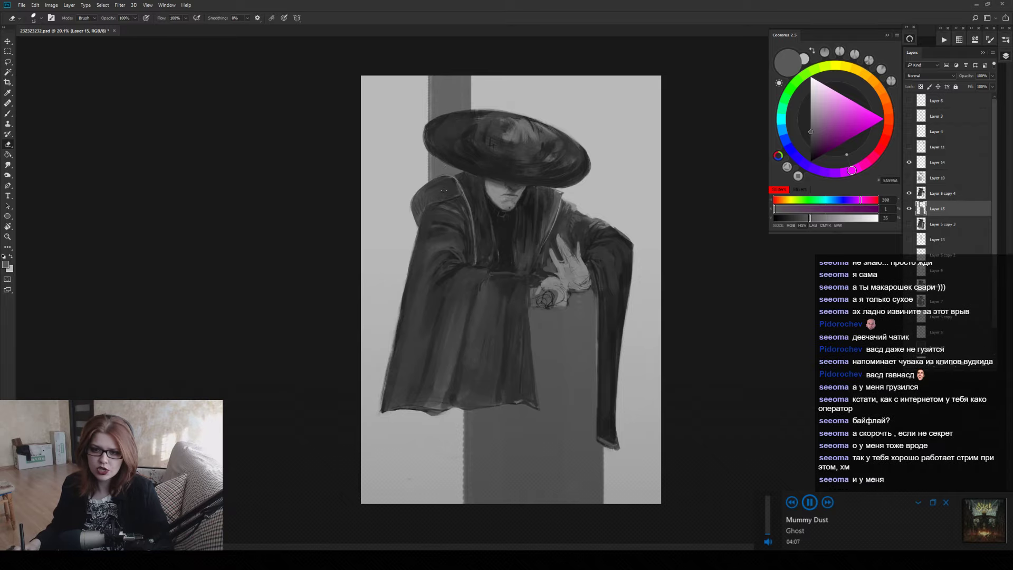
# Sample dark greys from the raised shoulder's edges and dab small marks beside the grey band above that shoulder.
pyautogui.press('z')
pyautogui.moveTo(431, 191); pyautogui.dragTo(482, 178)
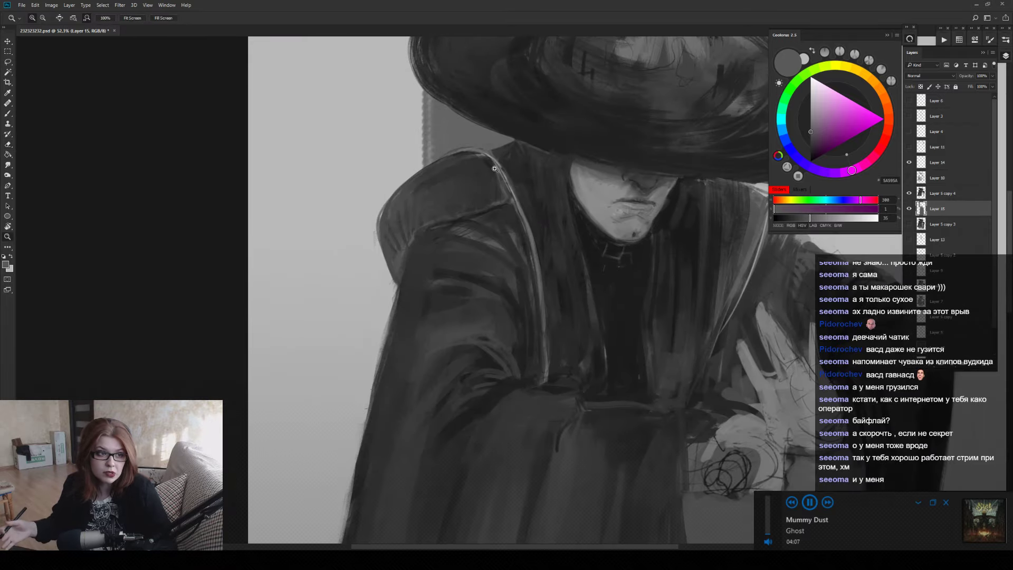
pyautogui.press('b')
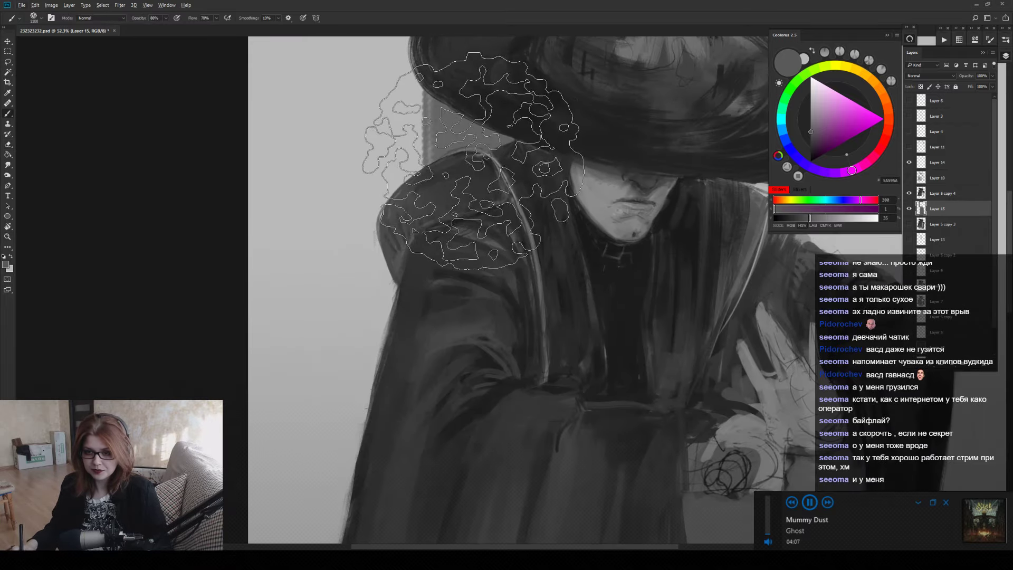
pyautogui.press('alt')
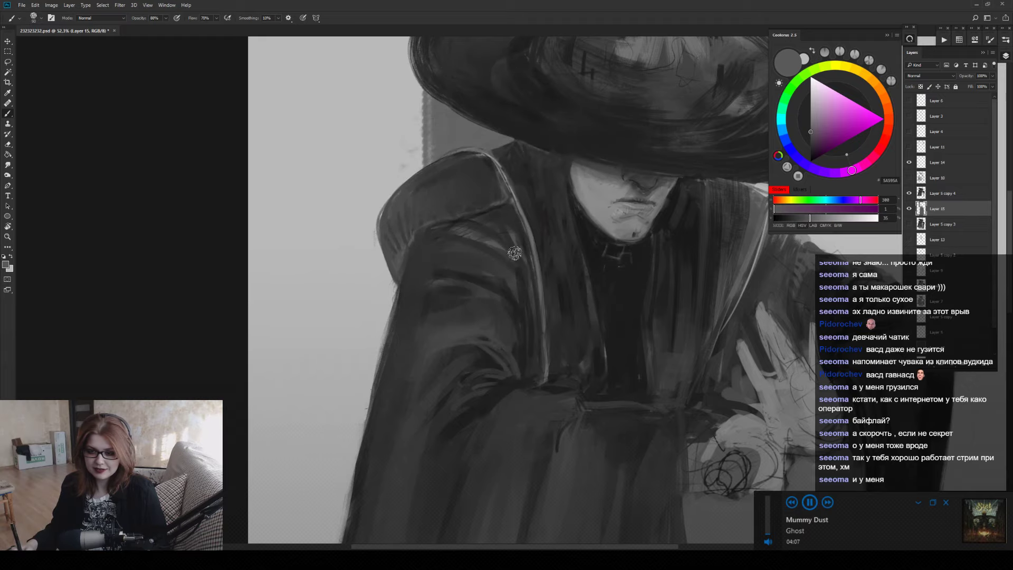
pyautogui.keyDown('alt'); pyautogui.click(481, 157); pyautogui.keyUp('alt')
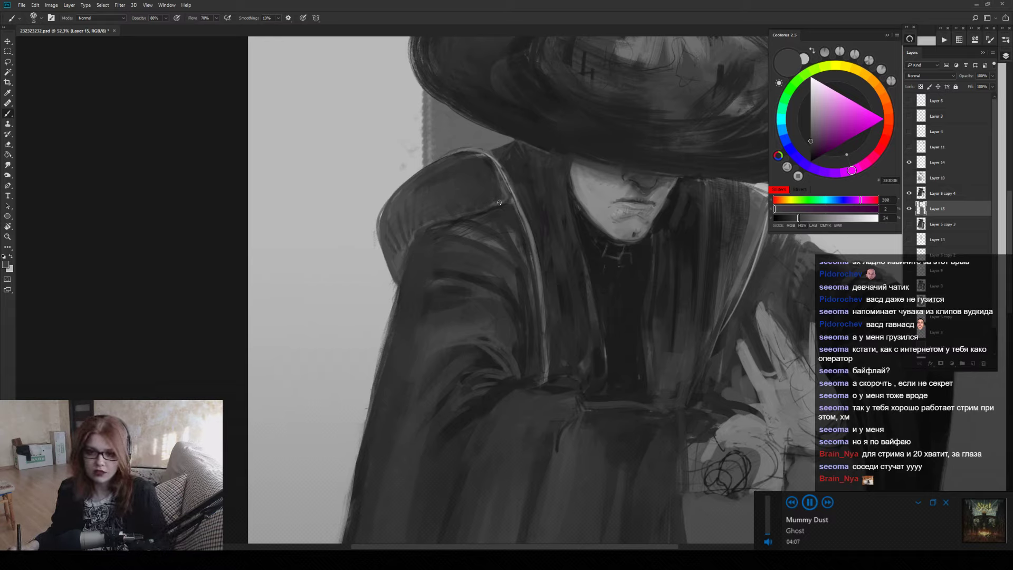
pyautogui.keyDown('alt'); pyautogui.click(413, 230); pyautogui.keyUp('alt')
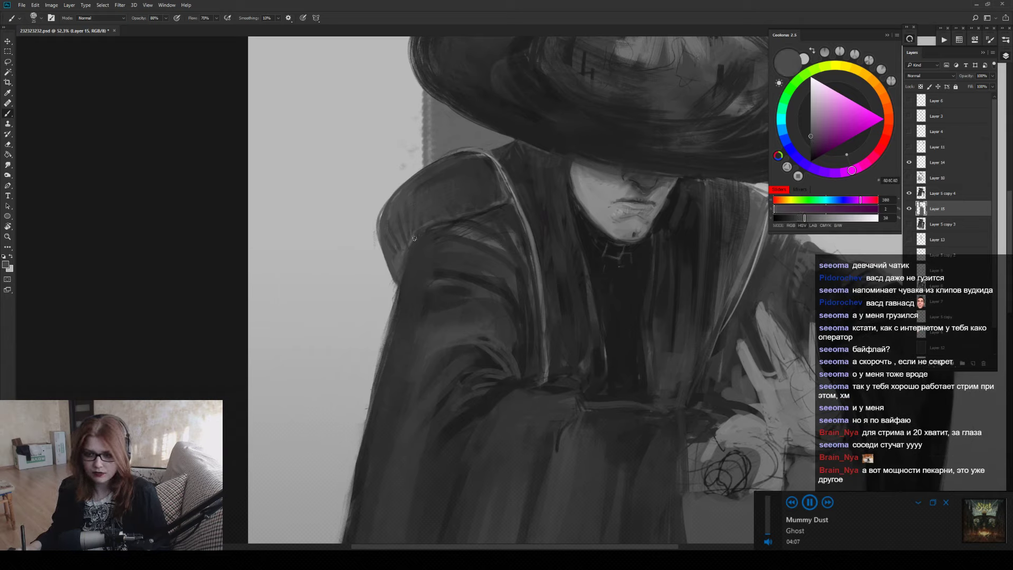
pyautogui.keyDown('alt'); pyautogui.click(411, 172); pyautogui.keyUp('alt')
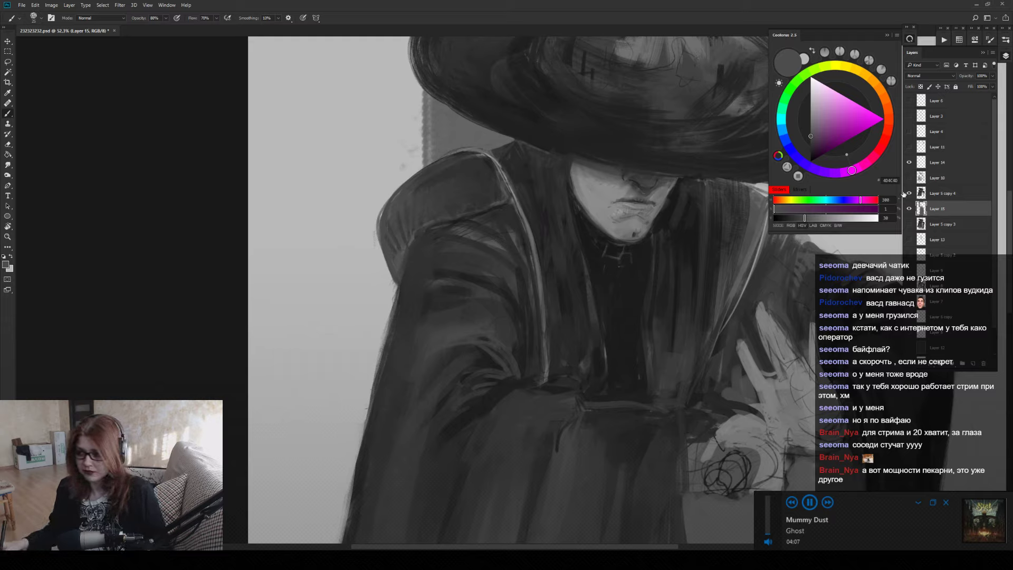
# Make Layer 5 copy 4 the active layer and toggle its visibility off and on to check its content.
pyautogui.click(934, 193)
pyautogui.keyDown('alt'); pyautogui.click(909, 193); pyautogui.keyUp('alt')
pyautogui.keyDown('alt'); pyautogui.click(909, 193); pyautogui.keyUp('alt')
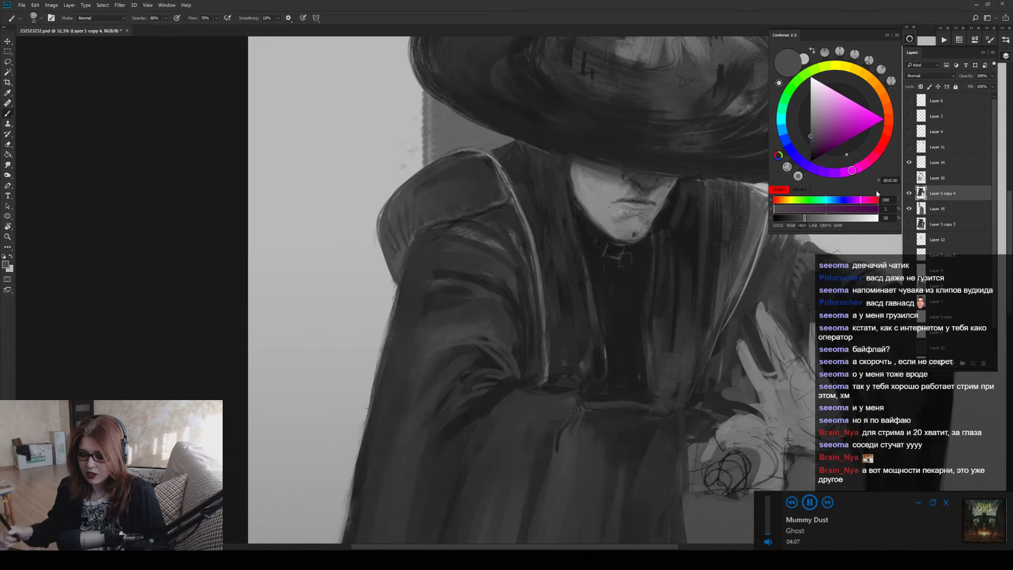
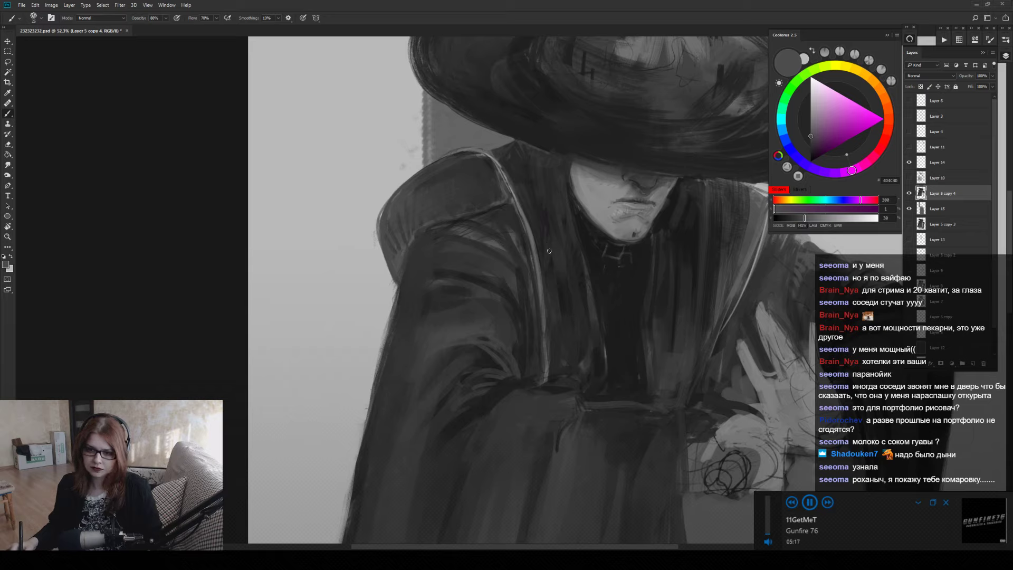
# Sample greys from the upper sleeve and paint dark shading across its folds just below the raised shoulder.
pyautogui.keyDown('alt'); pyautogui.click(468, 263); pyautogui.keyUp('alt')
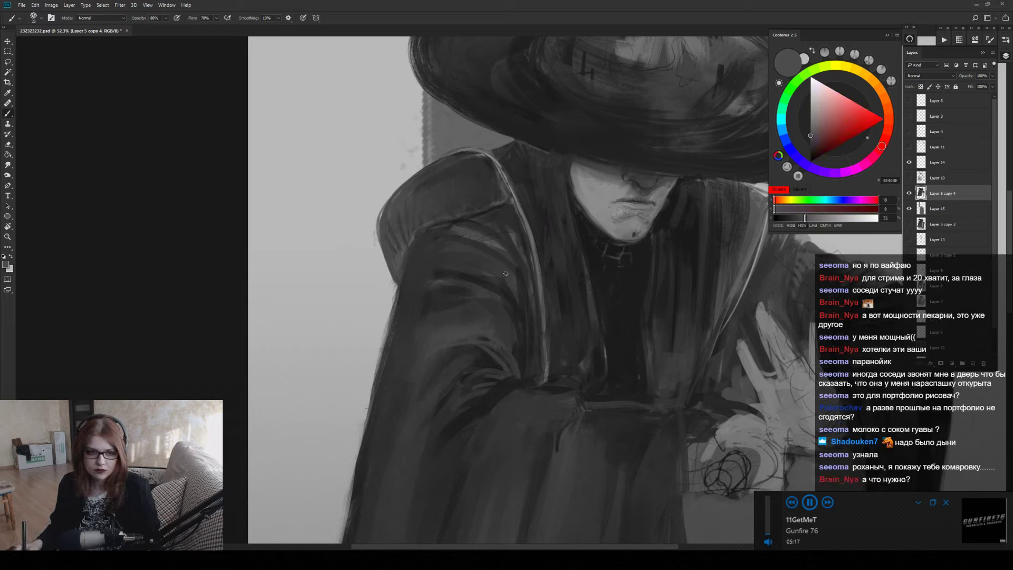
pyautogui.keyDown('alt'); pyautogui.click(503, 256); pyautogui.keyUp('alt')
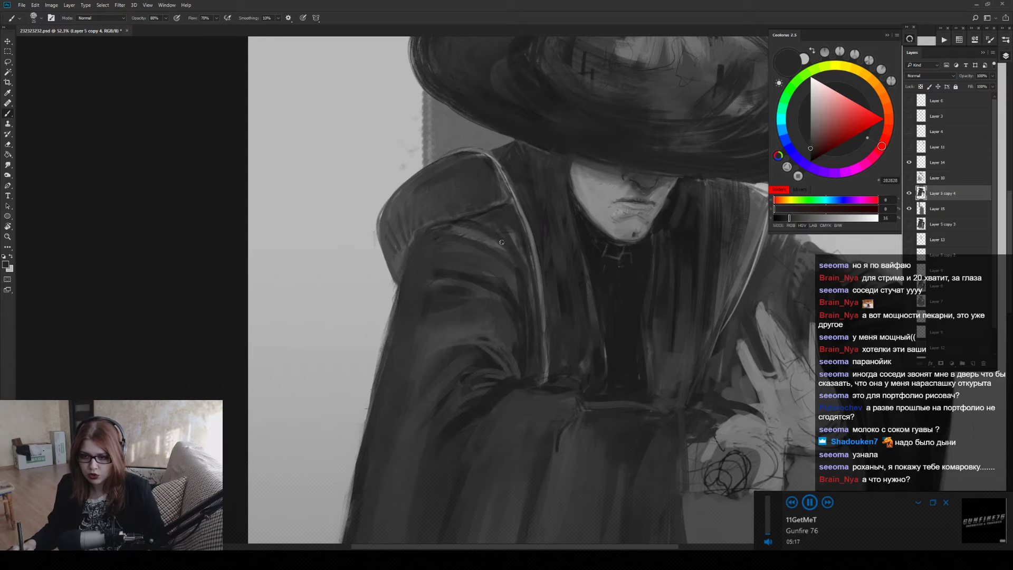
pyautogui.moveTo(504, 254); pyautogui.dragTo(473, 235)
# Erase stray paint along the inner edge of the long hanging sleeve, from below the hands to its cuff.
pyautogui.press('z')
pyautogui.moveTo(562, 255)
pyautogui.mouseDown()
pyautogui.moveTo(571, 258)
pyautogui.moveTo(543, 271)
pyautogui.mouseUp()
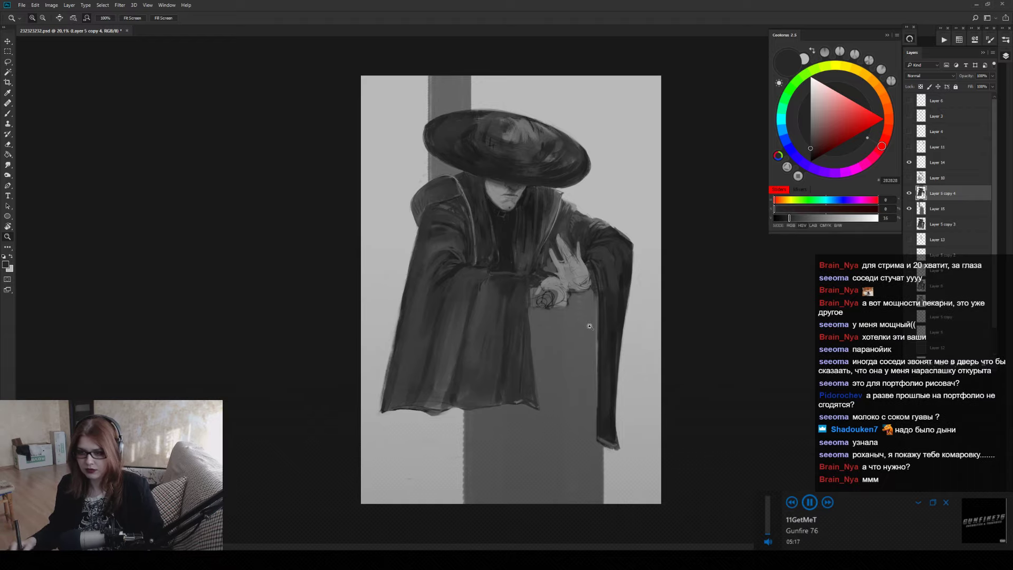
pyautogui.moveTo(590, 326); pyautogui.dragTo(660, 278)
pyautogui.press('e')
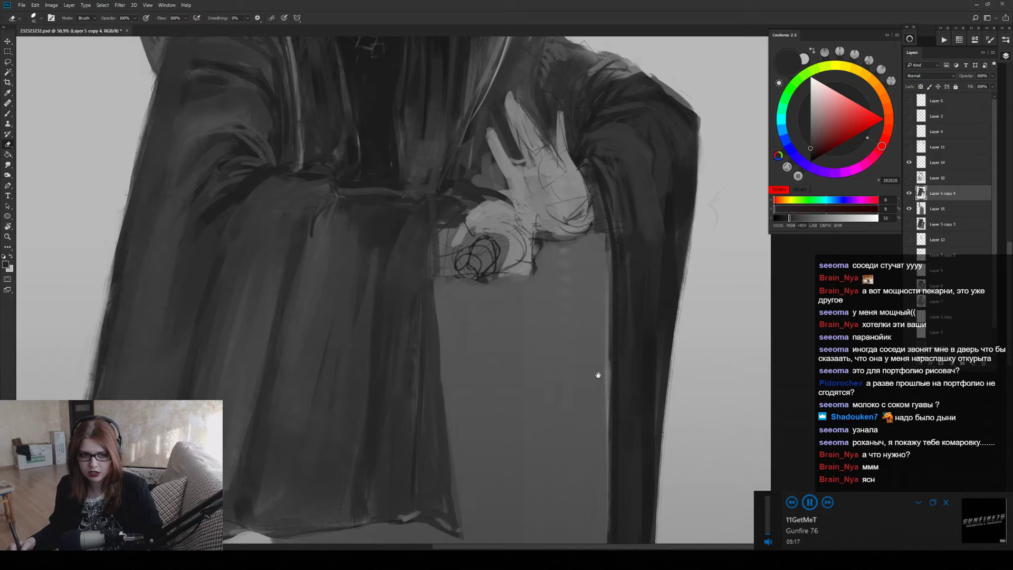
pyautogui.moveTo(597, 375); pyautogui.dragTo(577, 306)
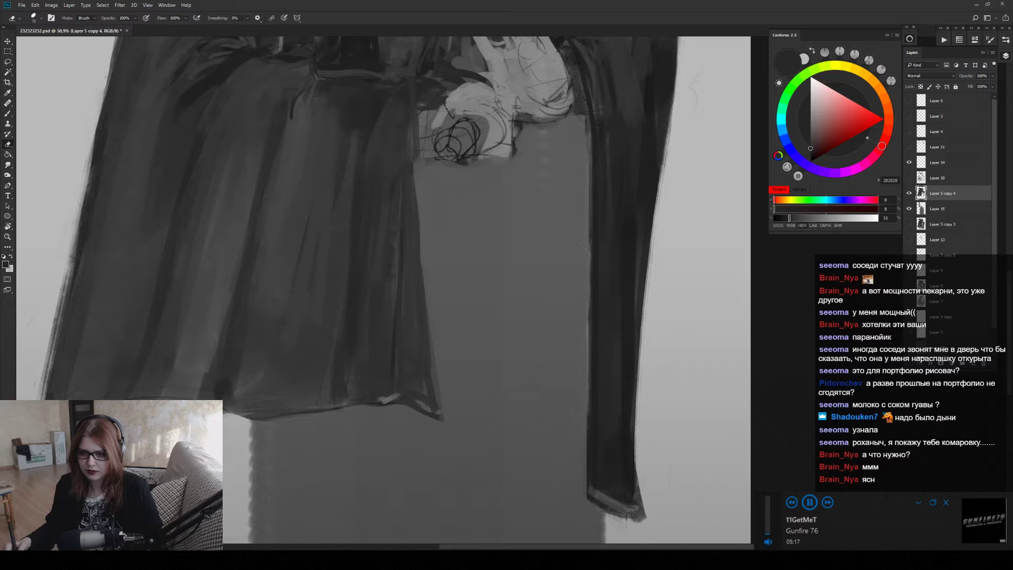
pyautogui.moveTo(583, 137)
pyautogui.mouseDown()
pyautogui.moveTo(576, 507)
pyautogui.moveTo(576, 465)
pyautogui.mouseUp()
pyautogui.press('z')
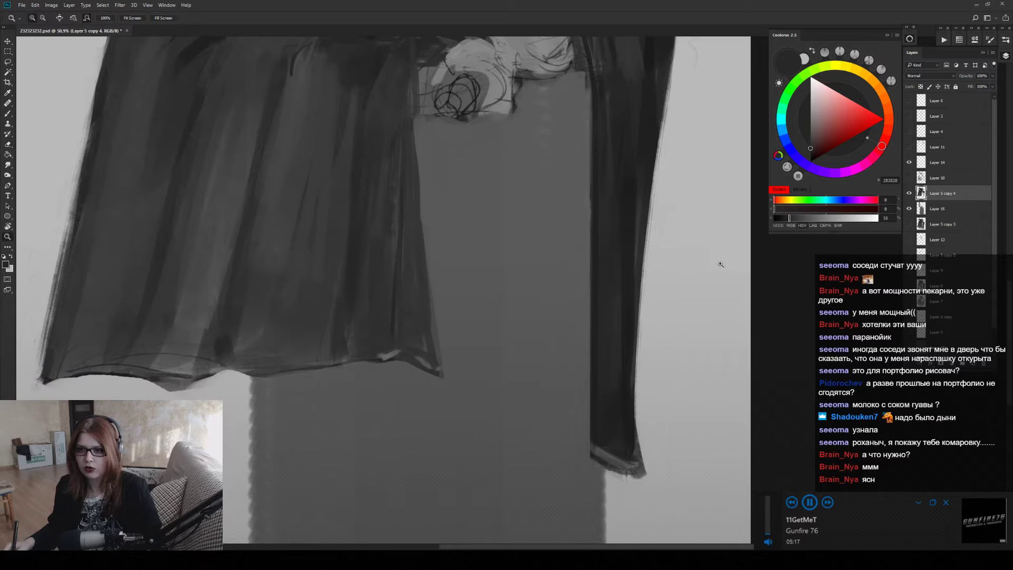
pyautogui.moveTo(719, 264)
pyautogui.mouseDown()
pyautogui.moveTo(665, 287)
pyautogui.moveTo(703, 278)
pyautogui.mouseUp()
pyautogui.press('e')
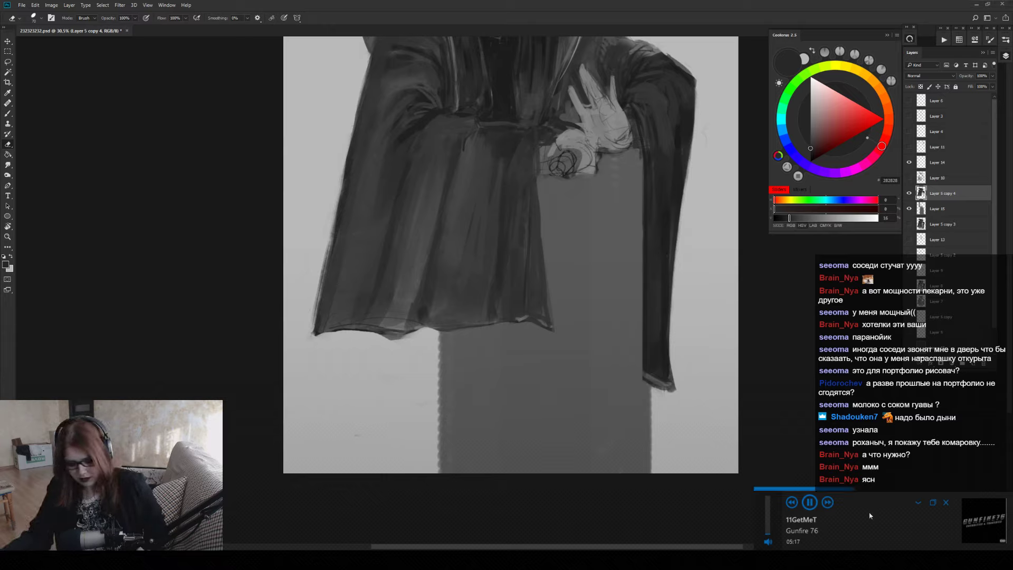
# Skip the music player ahead to the track "sunset babies".
pyautogui.press('XF86AudioNext')
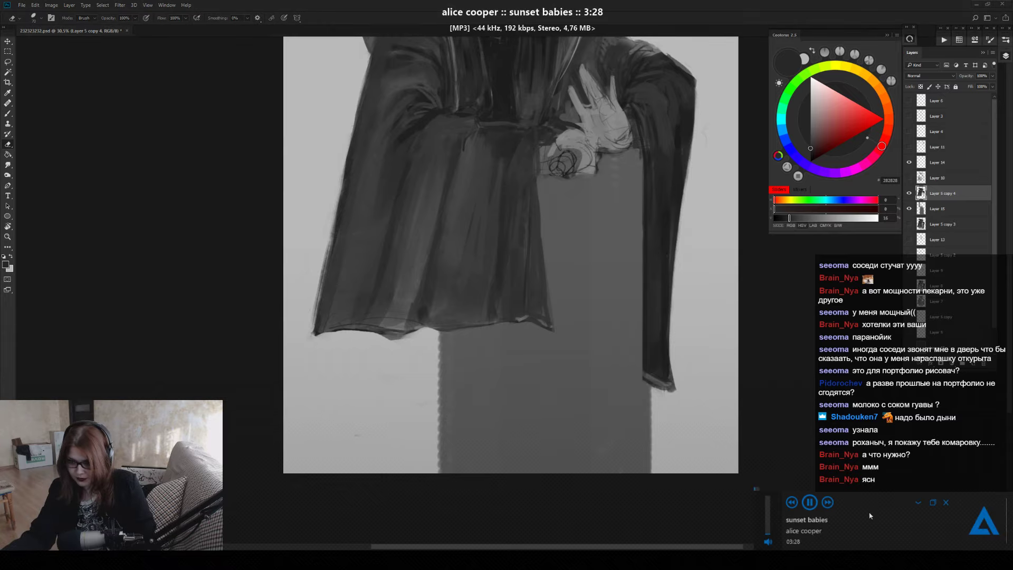
pyautogui.press('XF86AudioNext')
pyautogui.press('XF86AudioPrev')
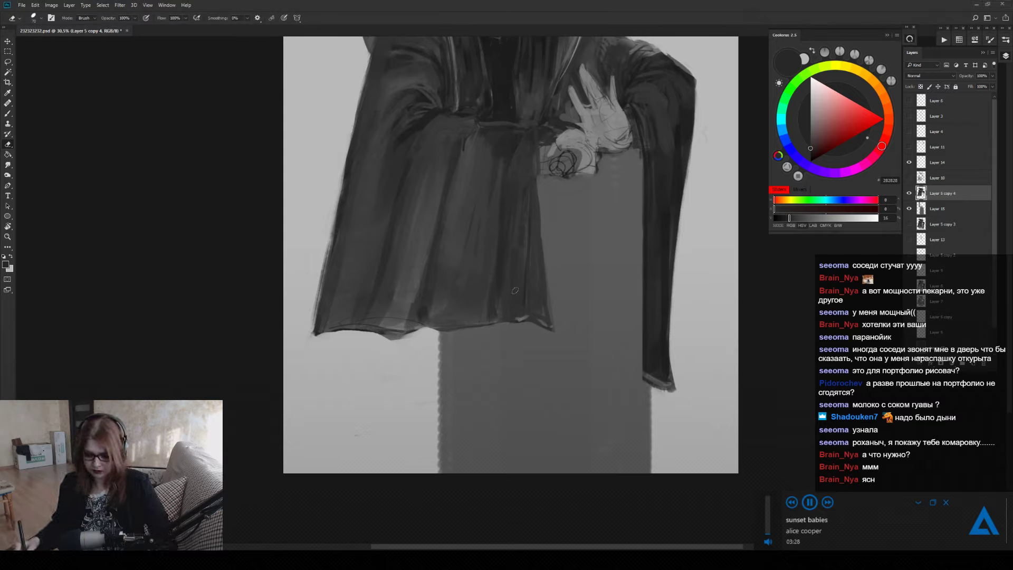
# Lock the transparent pixels of Layer 5 copy 4 and cover the light marks at the hem's inner corner with sampled dark grey 333333.
pyautogui.press('/')
pyautogui.press('b')
pyautogui.keyDown('alt'); pyautogui.click(513, 315); pyautogui.keyUp('alt')
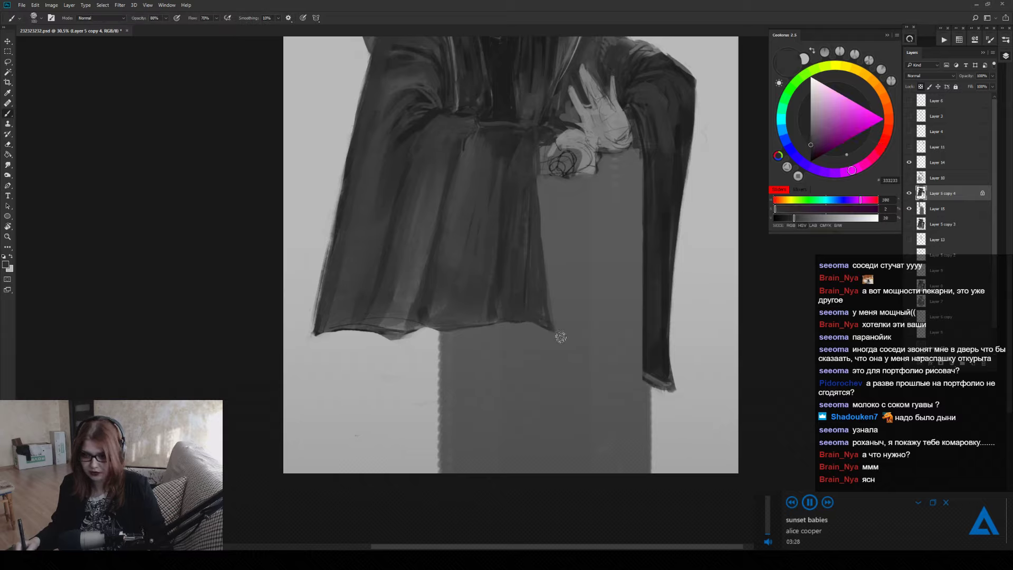
pyautogui.press(']')
pyautogui.press(']')
pyautogui.press(']')
# Soften the coat's lower folds above the hem with mid-grey 525252 sampled from the cloth and a larger brush.
pyautogui.keyDown('alt'); pyautogui.click(420, 290); pyautogui.keyUp('alt')
pyautogui.moveTo(416, 281)
pyautogui.mouseDown()
pyautogui.moveTo(414, 315)
pyautogui.moveTo(394, 259)
pyautogui.mouseUp()
pyautogui.press(']')
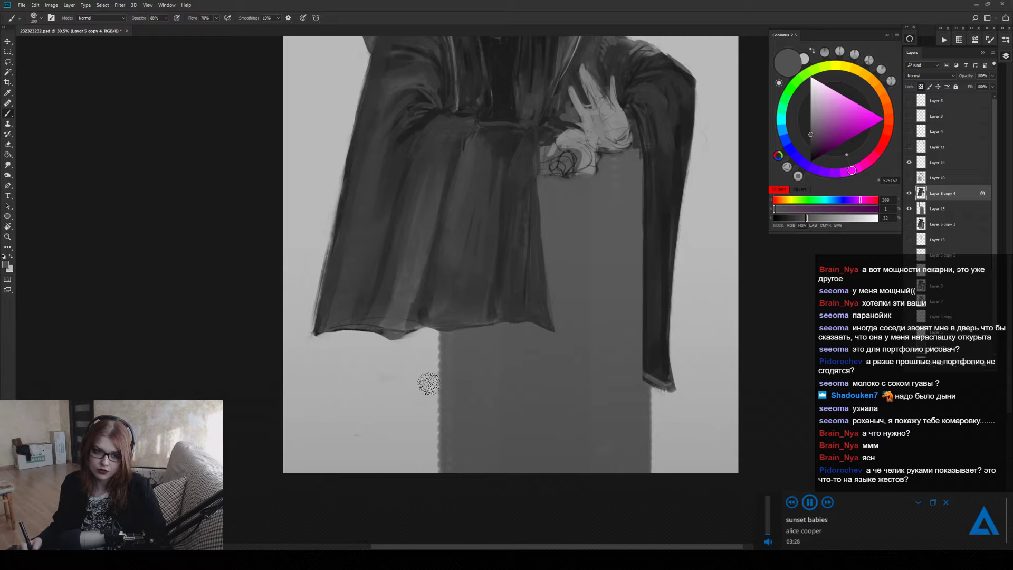
# Shade the coat's central folds below the forearm with a much larger brush and dark grey 2F2F2F sampled there.
pyautogui.scroll(5, 427, 381)
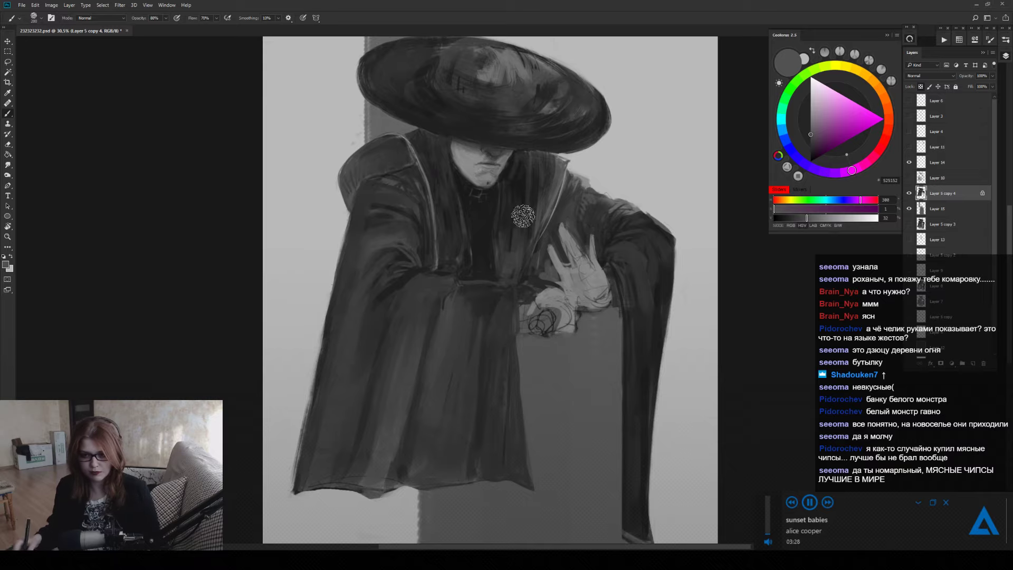
pyautogui.moveTo(486, 319); pyautogui.dragTo(582, 266)
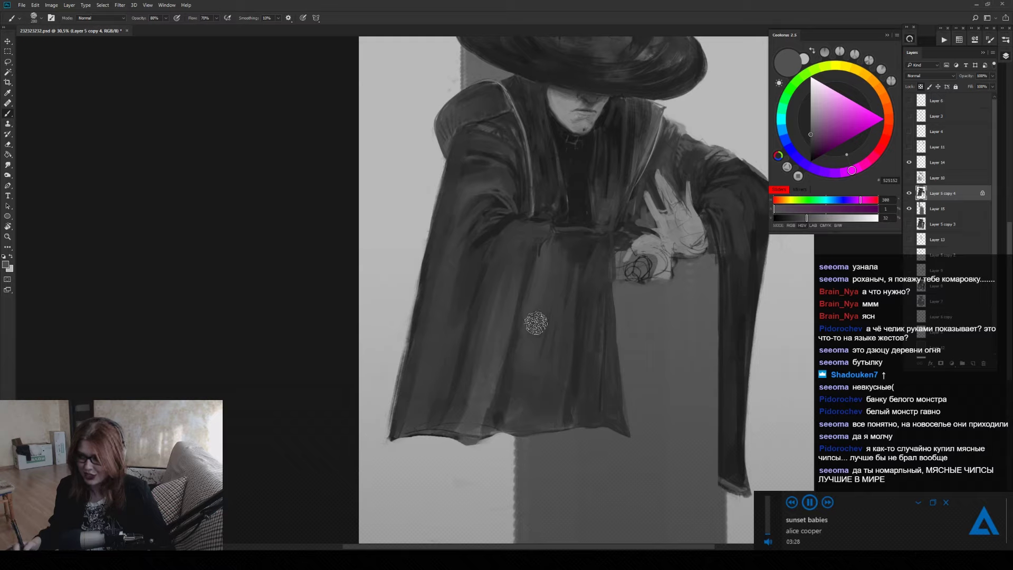
pyautogui.press(']')
pyautogui.press(']')
pyautogui.keyDown('alt'); pyautogui.click(531, 247); pyautogui.keyUp('alt')
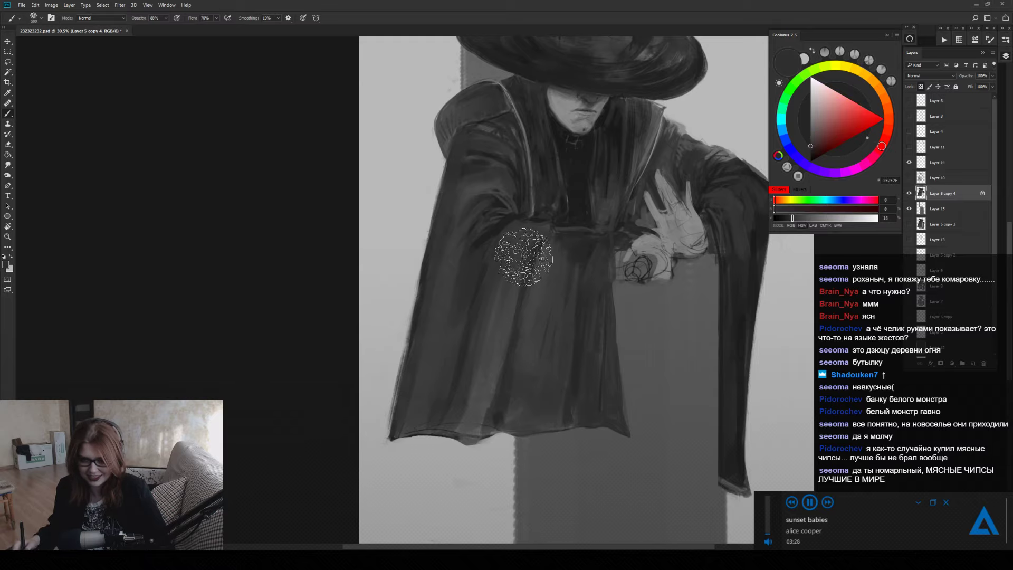
pyautogui.press(']')
pyautogui.press(']')
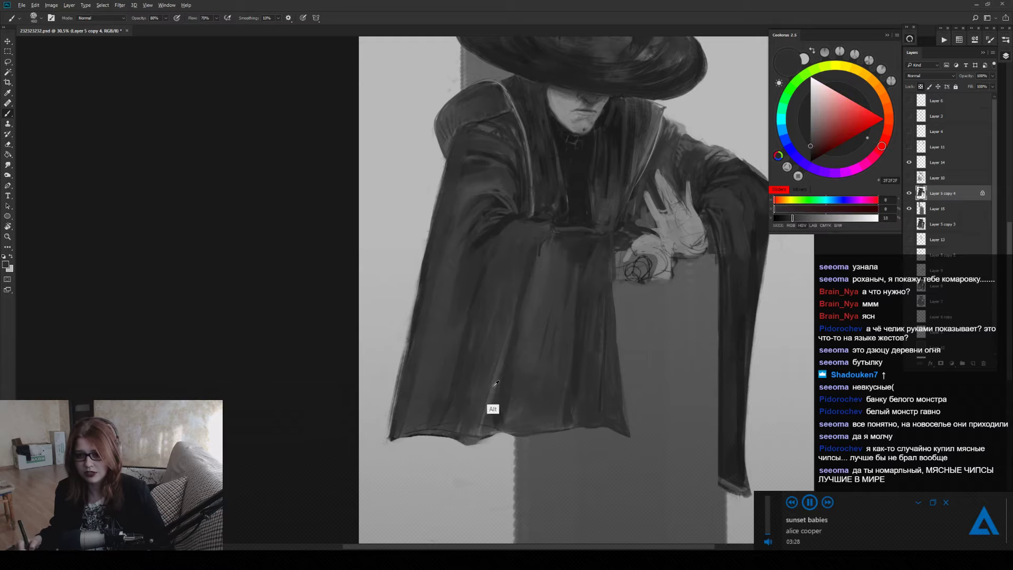
# Paint a narrow light highlight down the coat fold below the forearm, using a smaller brush and grey 575657 sampled near the hem.
pyautogui.keyDown('alt'); pyautogui.click(488, 411); pyautogui.keyUp('alt')
pyautogui.press('[')
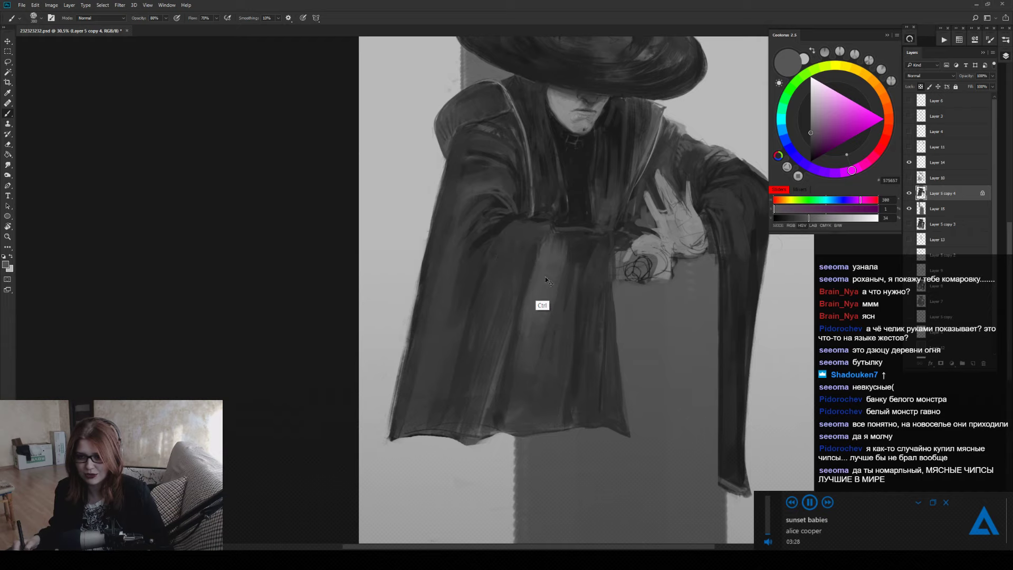
pyautogui.press('[')
pyautogui.press('[')
pyautogui.hotkey('ctrl', 'z')
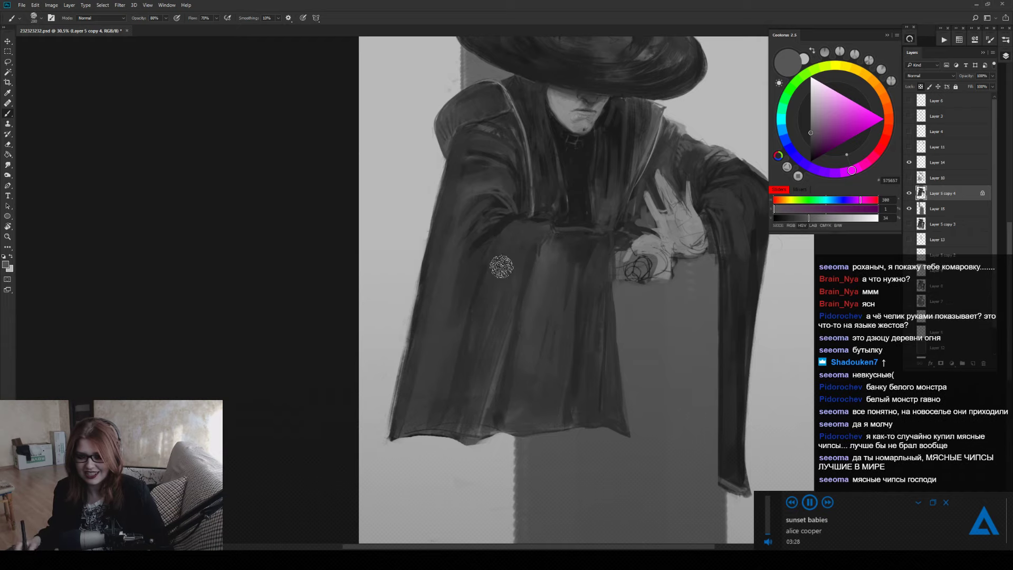
pyautogui.press('[')
pyautogui.press('[')
pyautogui.press('[')
pyautogui.press('[')
pyautogui.press('[')
pyautogui.press('[')
pyautogui.moveTo(511, 232); pyautogui.dragTo(457, 368)
pyautogui.hotkey('ctrl', 'z')
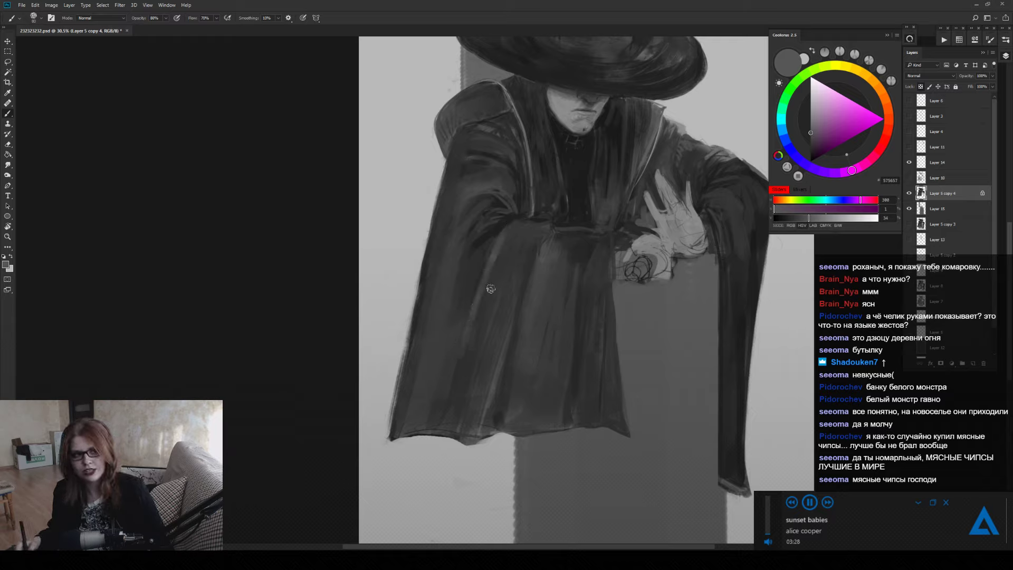
# Replace the textured round brush with the flat rectangular brush preset.
pyautogui.press(']')
pyautogui.press(']')
pyautogui.press(']')
pyautogui.press(']')
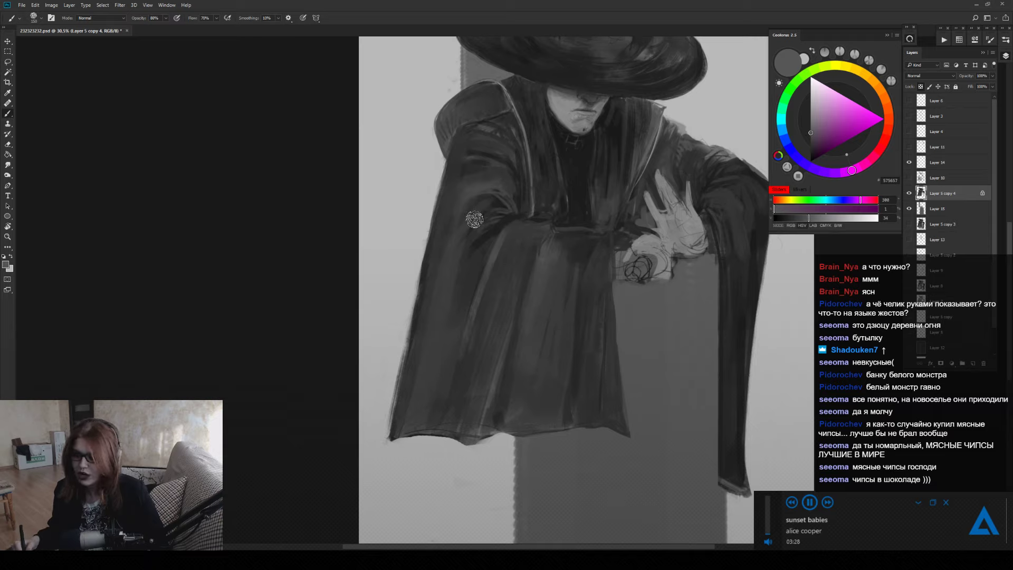
pyautogui.rightClick(476, 217)
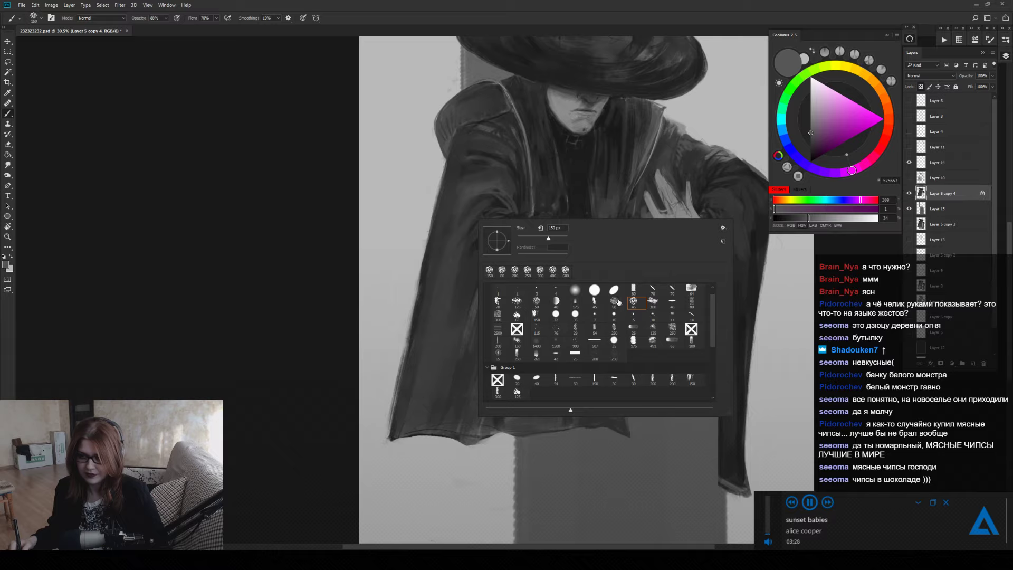
pyautogui.click(633, 289)
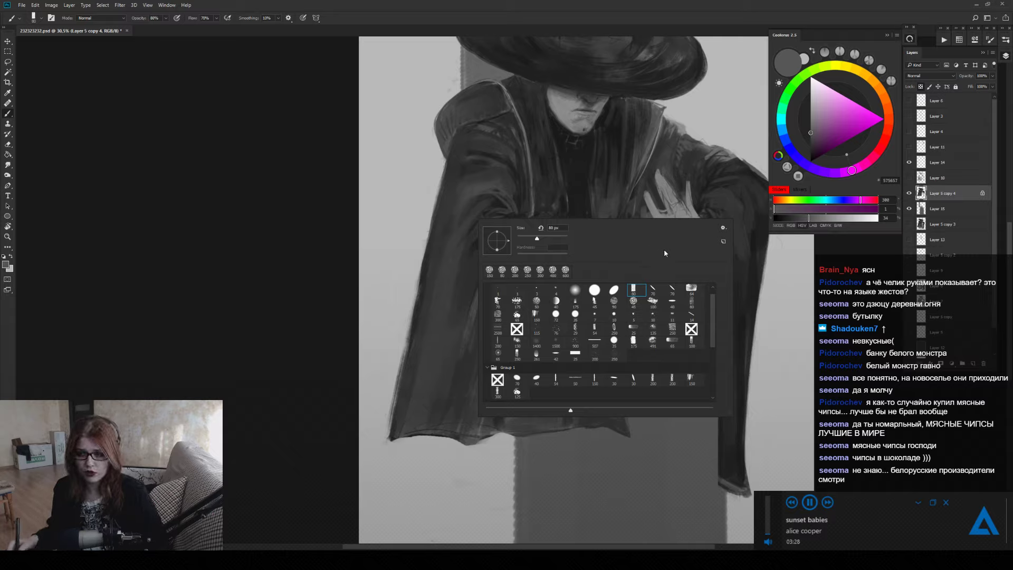
pyautogui.press('Return')
# Paint broad light strokes over the coat folds below the forearm with the enlarged flat brush, undoing the misplaced one.
pyautogui.press(']')
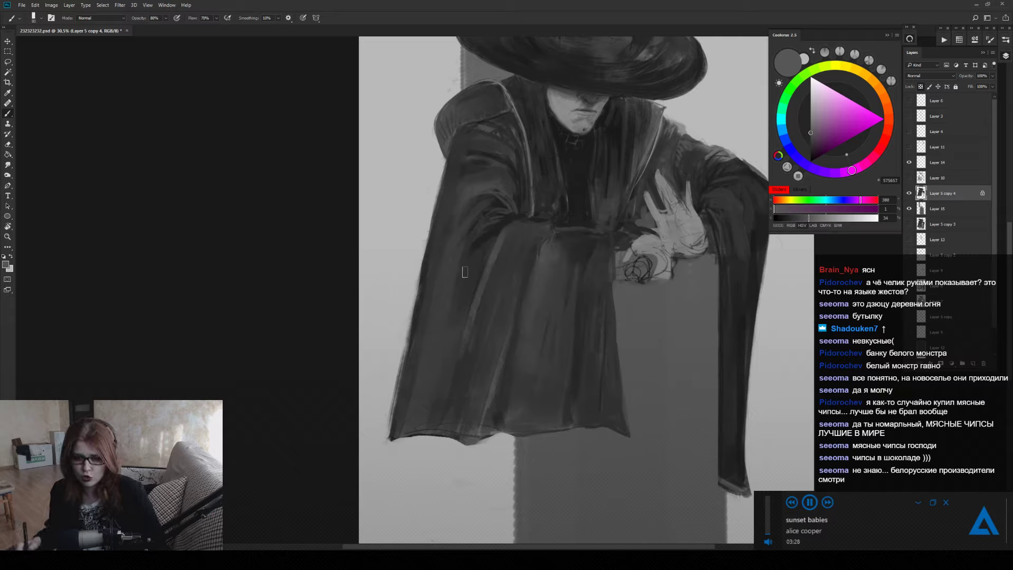
pyautogui.press(']')
pyautogui.press(']')
pyautogui.press(']')
pyautogui.press(']')
pyautogui.press(']')
pyautogui.press(']')
pyautogui.press(']')
pyautogui.press(']')
pyautogui.press(']')
pyautogui.press(']')
pyautogui.press(']')
pyautogui.press(']')
pyautogui.press(']')
pyautogui.press(']')
pyautogui.press(']')
pyautogui.moveTo(468, 389); pyautogui.dragTo(516, 272)
pyautogui.hotkey('ctrl', 'z')
pyautogui.press('[')
pyautogui.press('[')
pyautogui.press('[')
pyautogui.press('[')
pyautogui.press('[')
pyautogui.press('[')
pyautogui.press('[')
pyautogui.press('[')
pyautogui.press('[')
pyautogui.press('[')
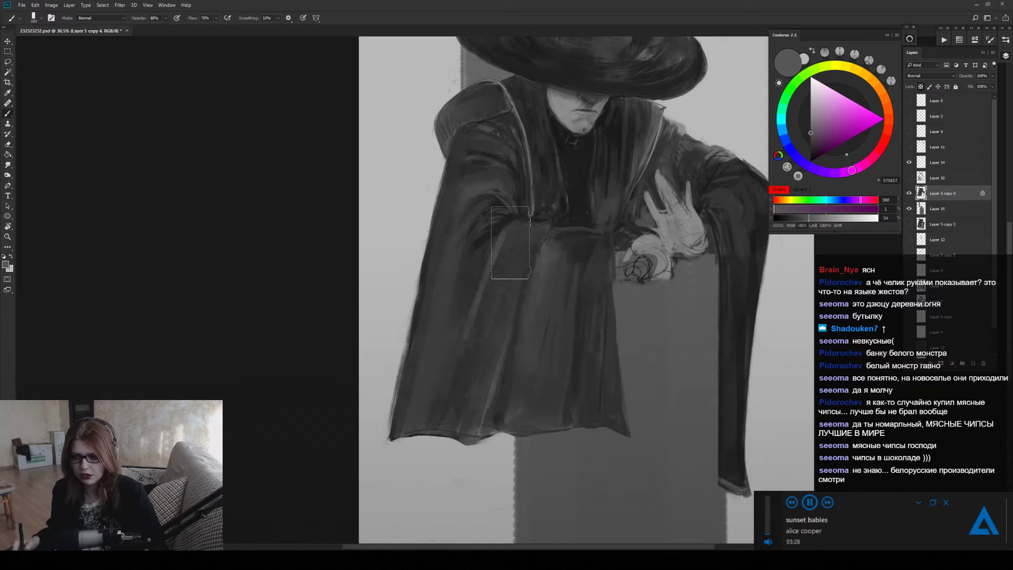
pyautogui.press(']')
pyautogui.press(']')
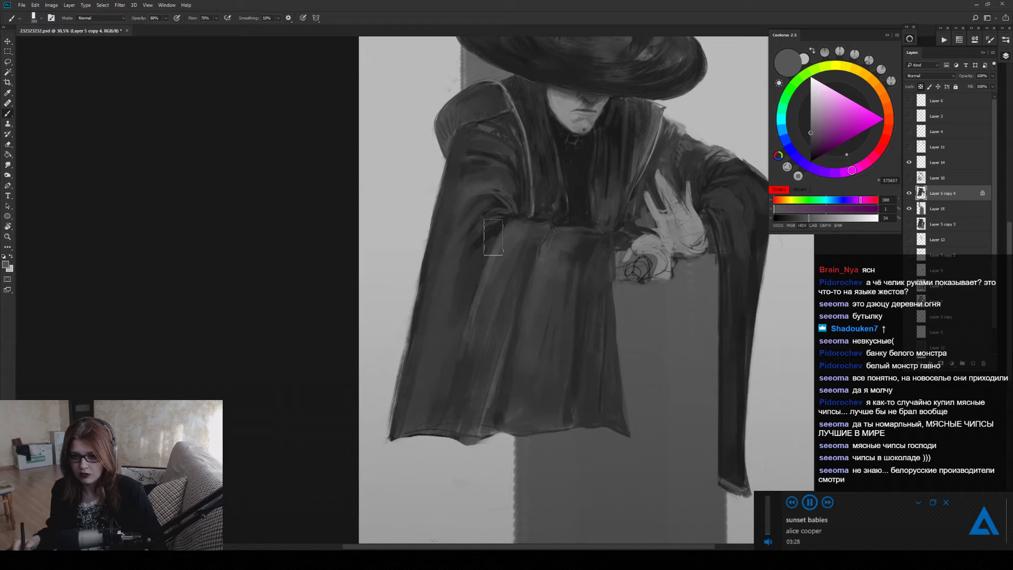
# Sample dark greys around the elbow crease and deepen the coat folds beneath it, varying the flat brush's size.
pyautogui.keyDown('alt'); pyautogui.click(490, 235); pyautogui.keyUp('alt')
pyautogui.press(']')
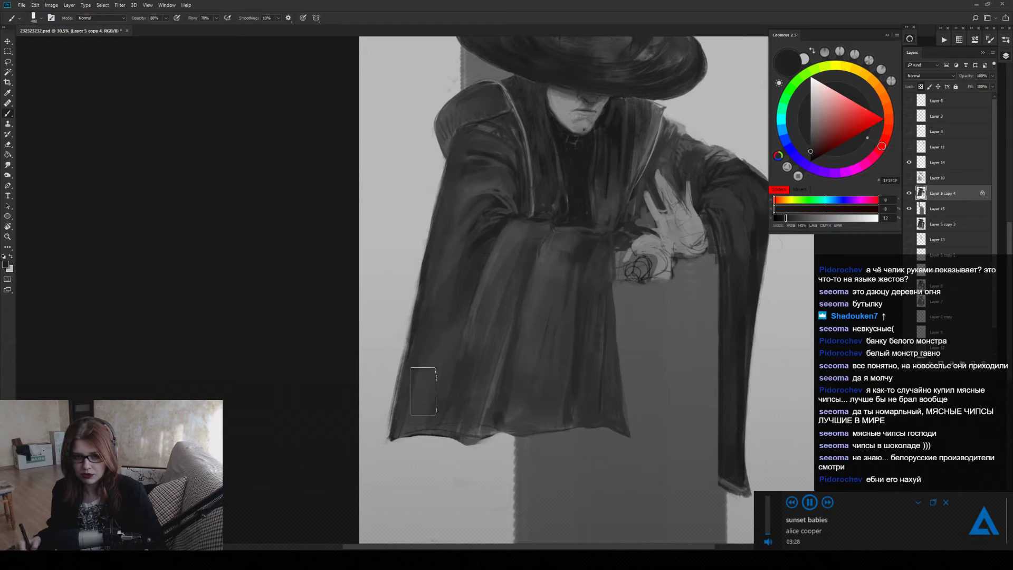
pyautogui.press('[')
pyautogui.press('[')
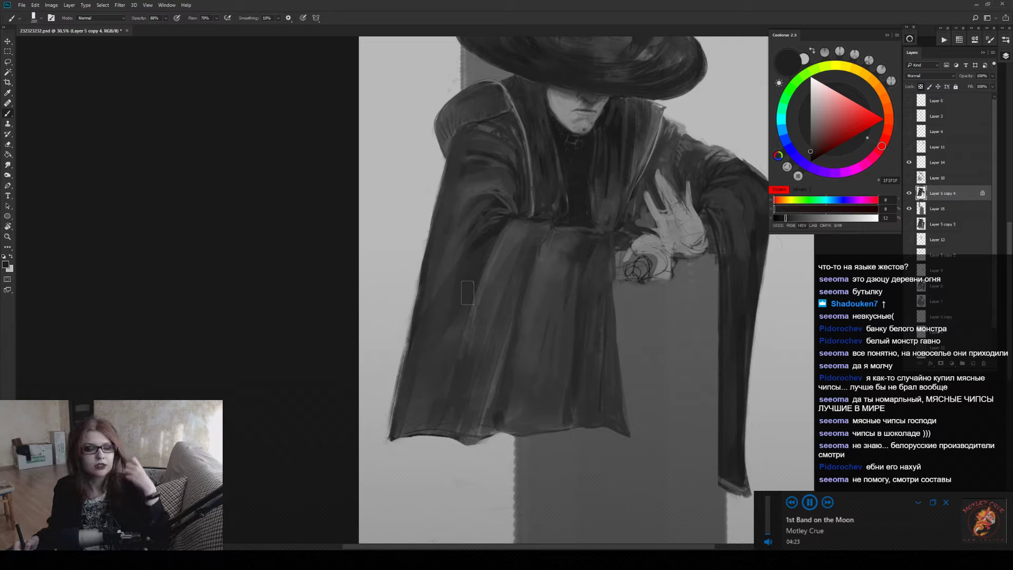
pyautogui.press(']')
pyautogui.keyDown('alt'); pyautogui.click(470, 258); pyautogui.keyUp('alt')
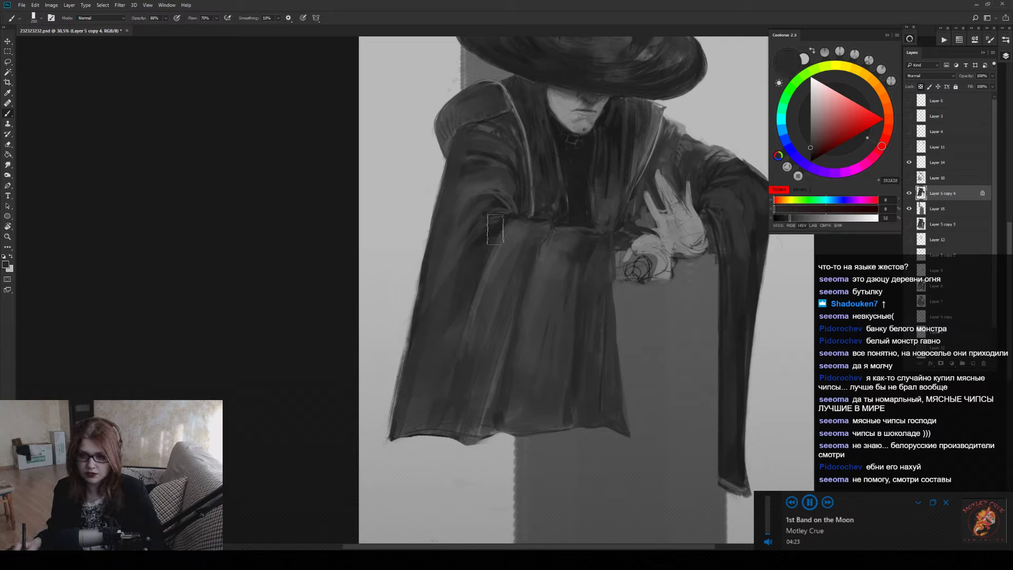
pyautogui.press('[')
pyautogui.press('[')
pyautogui.keyDown('alt'); pyautogui.click(499, 225); pyautogui.keyUp('alt')
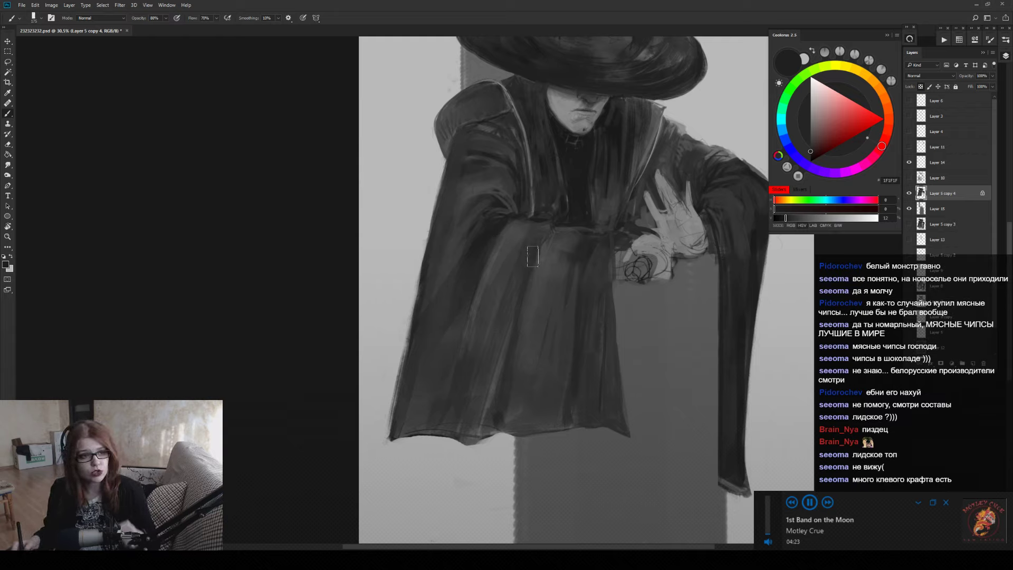
# Try a broad dark stroke down the coat fold from the forearm towards the hem with a larger brush.
pyautogui.press(']')
pyautogui.press(']')
pyautogui.press(']')
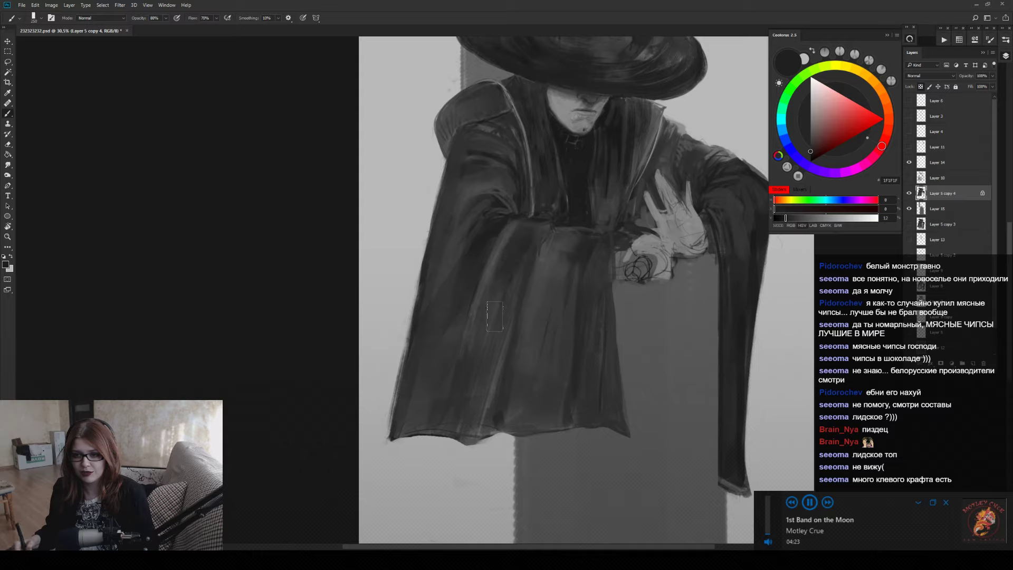
pyautogui.moveTo(534, 240); pyautogui.dragTo(482, 354)
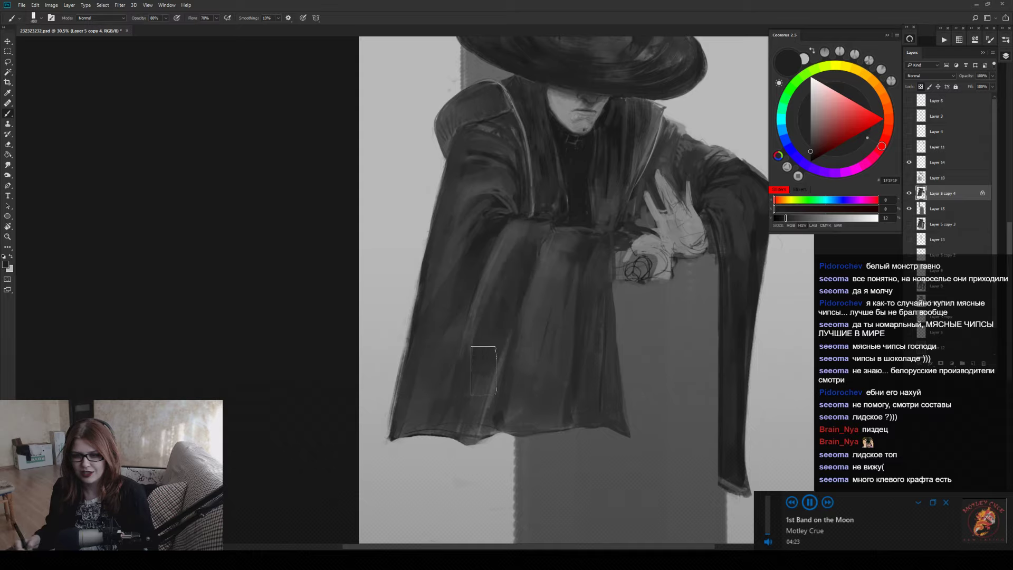
pyautogui.hotkey('ctrl', 'z')
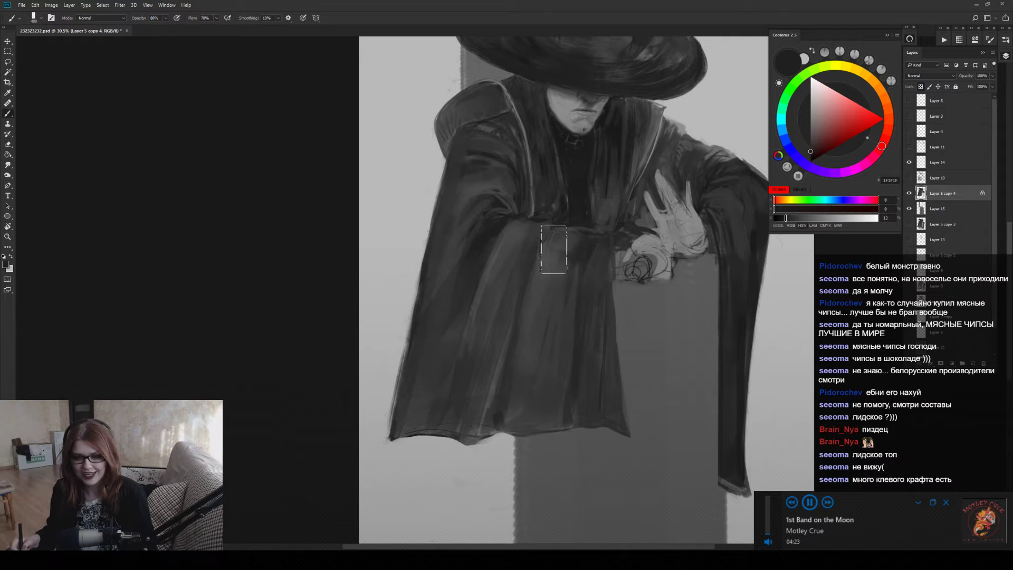
# Refine the upper sleeve's folds above the elbow with a smaller flat brush, using lighter and darker greys sampled from the sleeve.
pyautogui.press('[')
pyautogui.press('[')
pyautogui.keyDown('alt'); pyautogui.click(480, 188); pyautogui.keyUp('alt')
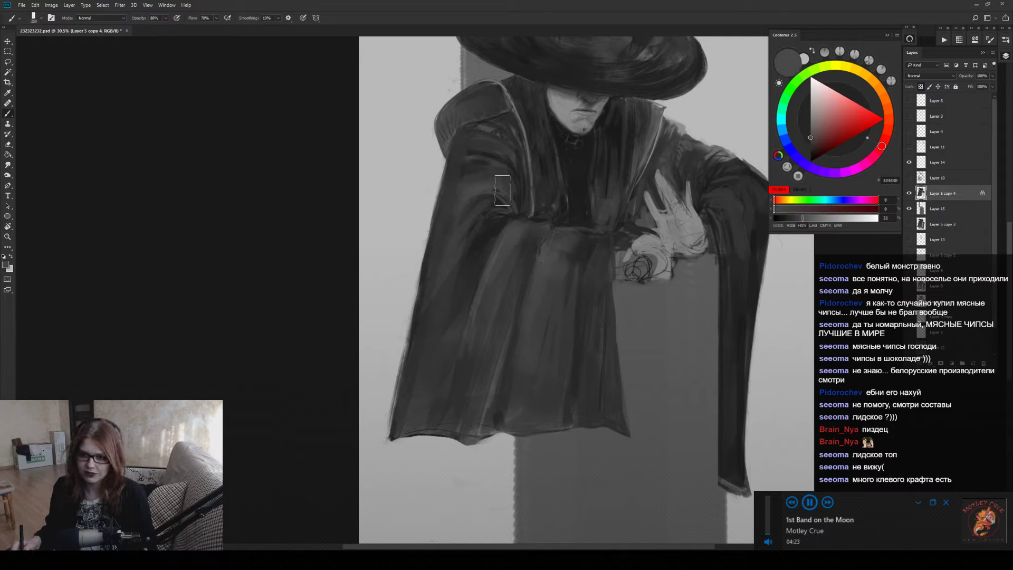
pyautogui.keyDown('alt'); pyautogui.click(488, 158); pyautogui.keyUp('alt')
pyautogui.press('z')
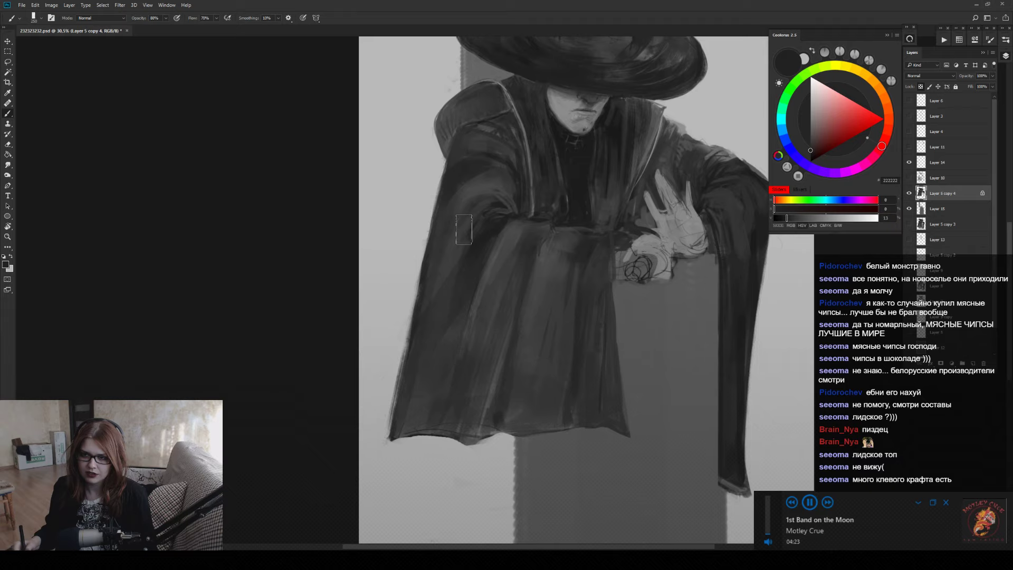
pyautogui.moveTo(480, 248); pyautogui.dragTo(465, 267)
pyautogui.click(505, 219)
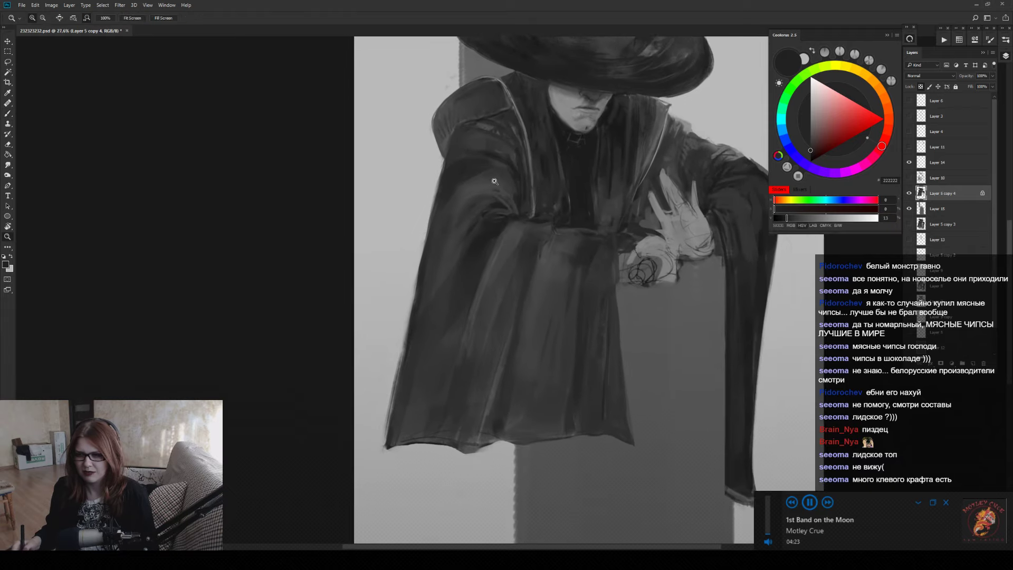
pyautogui.moveTo(538, 188); pyautogui.dragTo(512, 250)
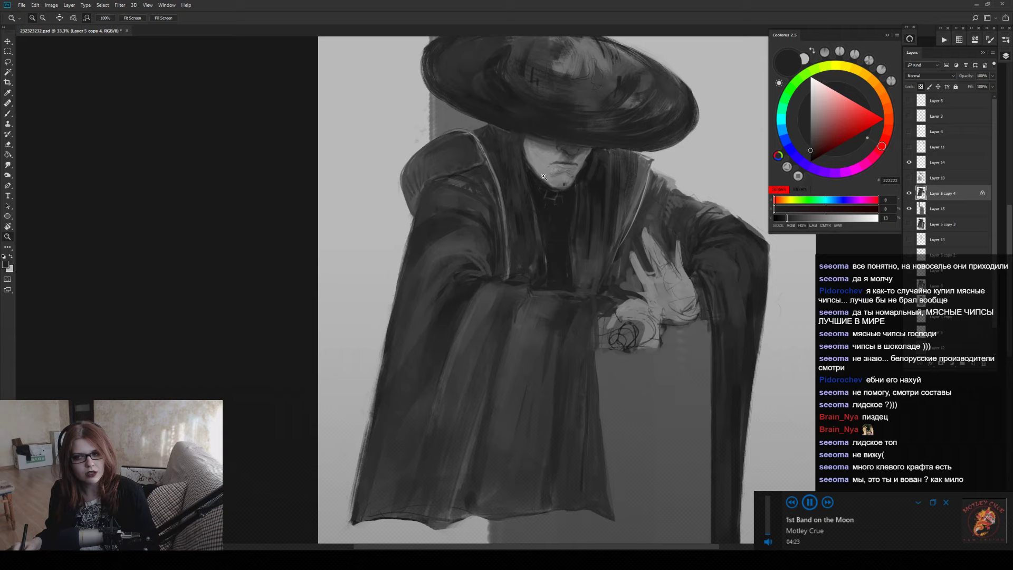
# Darken the coat lapel beside the chin with vertical strokes of a smaller flat brush in near-black grey.
pyautogui.click(617, 182)
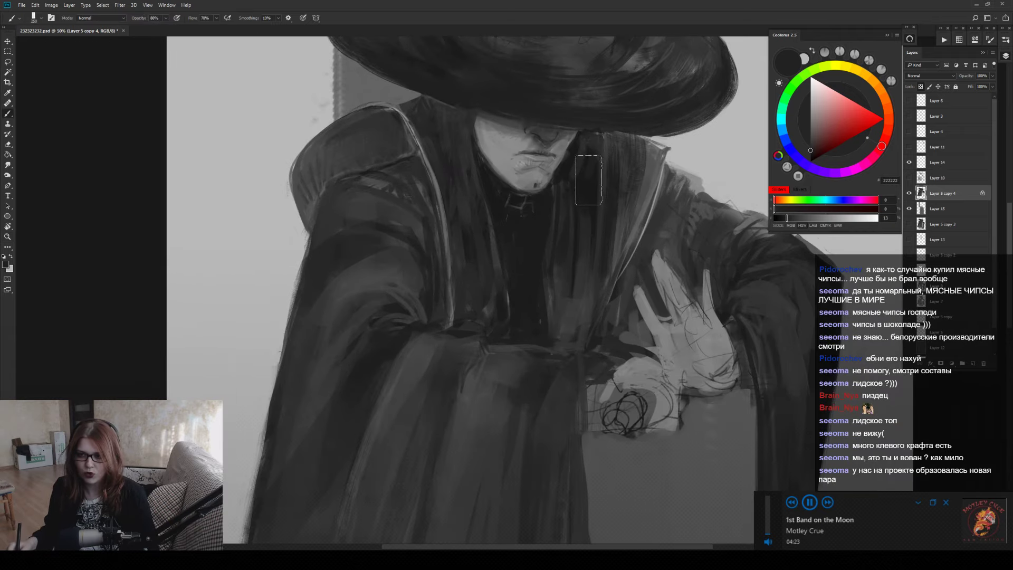
pyautogui.press('b')
pyautogui.press('[')
pyautogui.press('[')
pyautogui.press('[')
pyautogui.press('[')
pyautogui.press('[')
pyautogui.press('[')
pyautogui.press('[')
pyautogui.press('[')
pyautogui.press('[')
pyautogui.moveTo(582, 139)
pyautogui.mouseDown()
pyautogui.moveTo(572, 233)
pyautogui.moveTo(587, 232)
pyautogui.mouseUp()
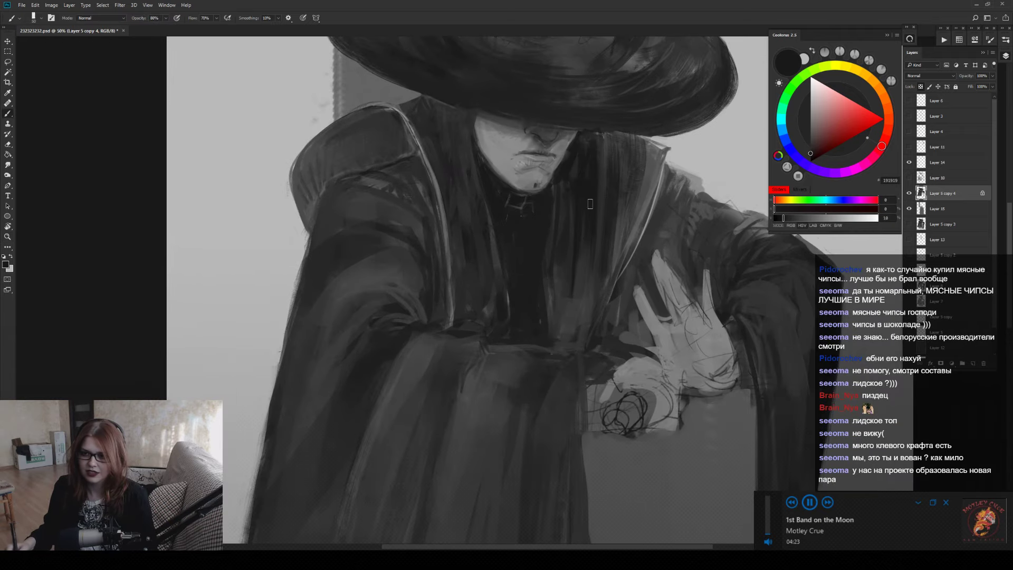
pyautogui.keyDown('alt'); pyautogui.click(590, 137); pyautogui.keyUp('alt')
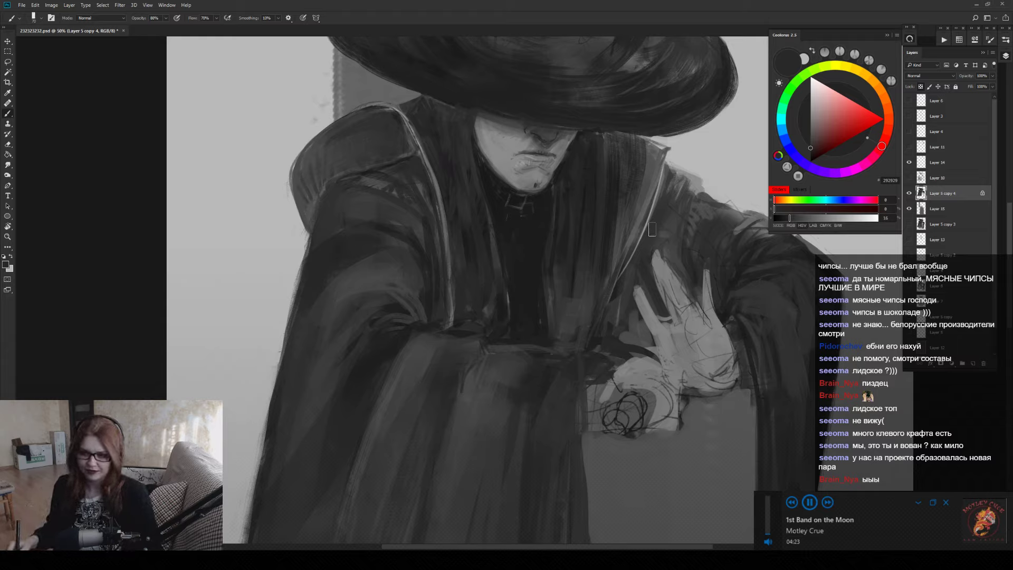
# Sample light and dark greys from the lapel beside the raised hand and blend its folds up to the pale trim.
pyautogui.keyDown('alt'); pyautogui.click(651, 158); pyautogui.keyUp('alt')
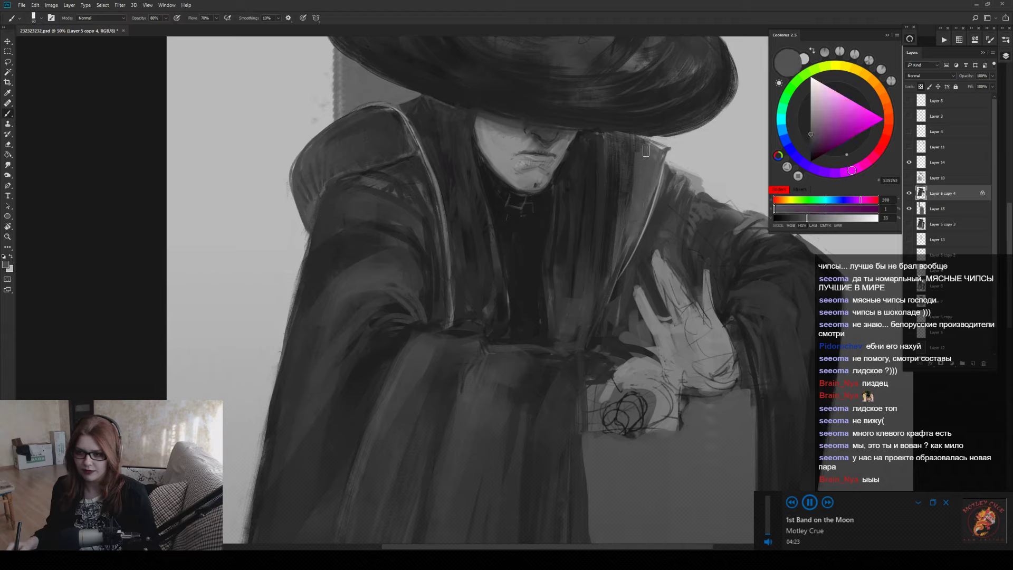
pyautogui.keyDown('alt'); pyautogui.click(619, 197); pyautogui.keyUp('alt')
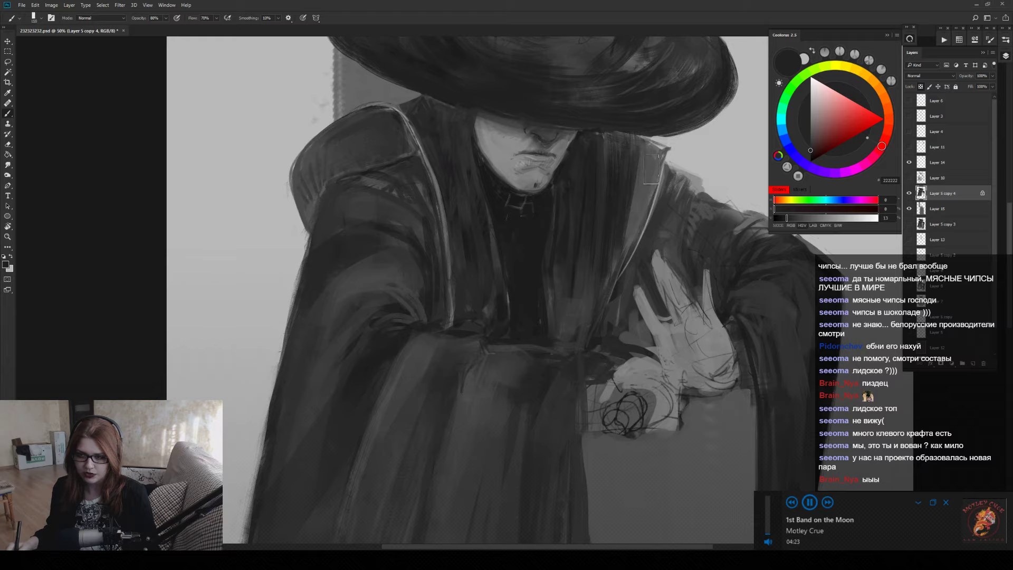
pyautogui.keyDown('alt'); pyautogui.click(617, 168); pyautogui.keyUp('alt')
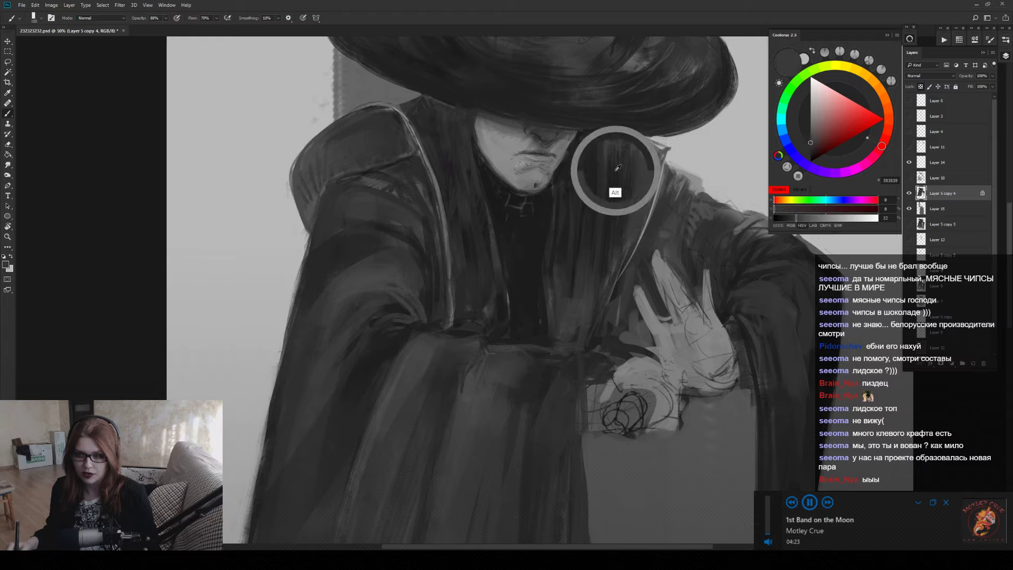
pyautogui.keyDown('alt'); pyautogui.click(612, 176); pyautogui.keyUp('alt')
pyautogui.moveTo(598, 145); pyautogui.dragTo(640, 150)
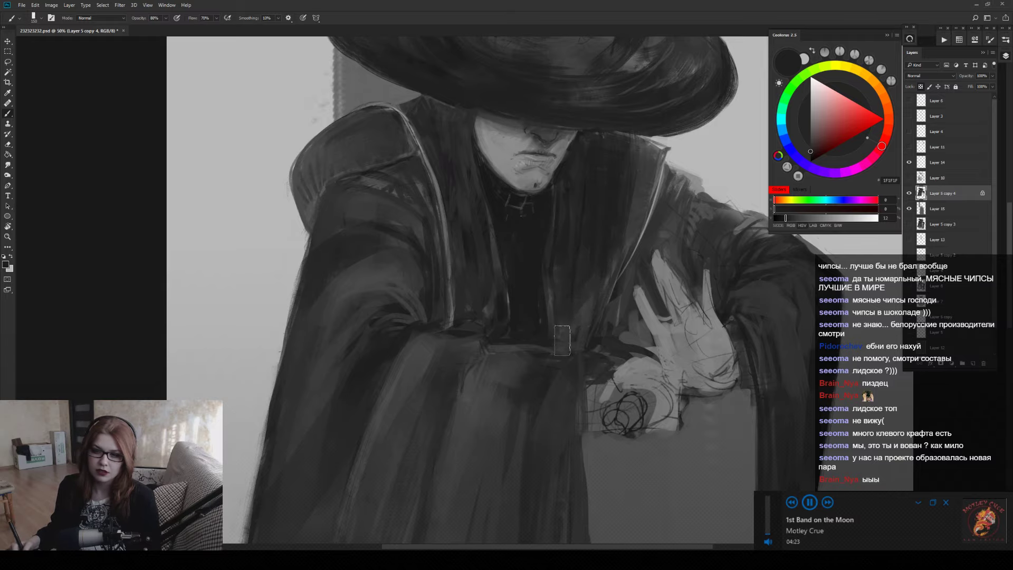
# Paint the dark shirt front and the inner coat edges below the collar using greys sampled from that area.
pyautogui.press('z')
pyautogui.moveTo(609, 279); pyautogui.dragTo(567, 285)
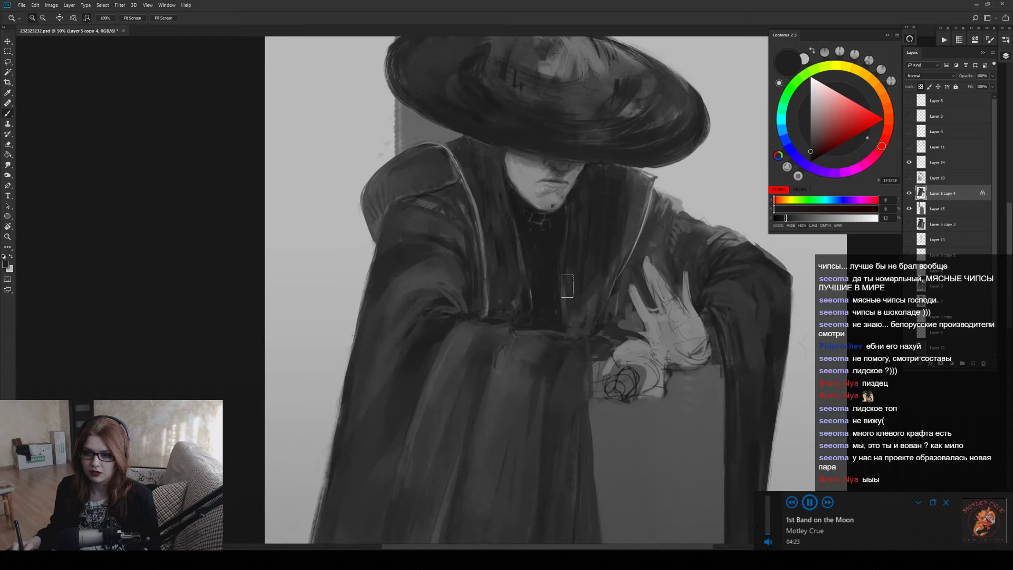
pyautogui.press('b')
pyautogui.keyDown('alt'); pyautogui.click(531, 285); pyautogui.keyUp('alt')
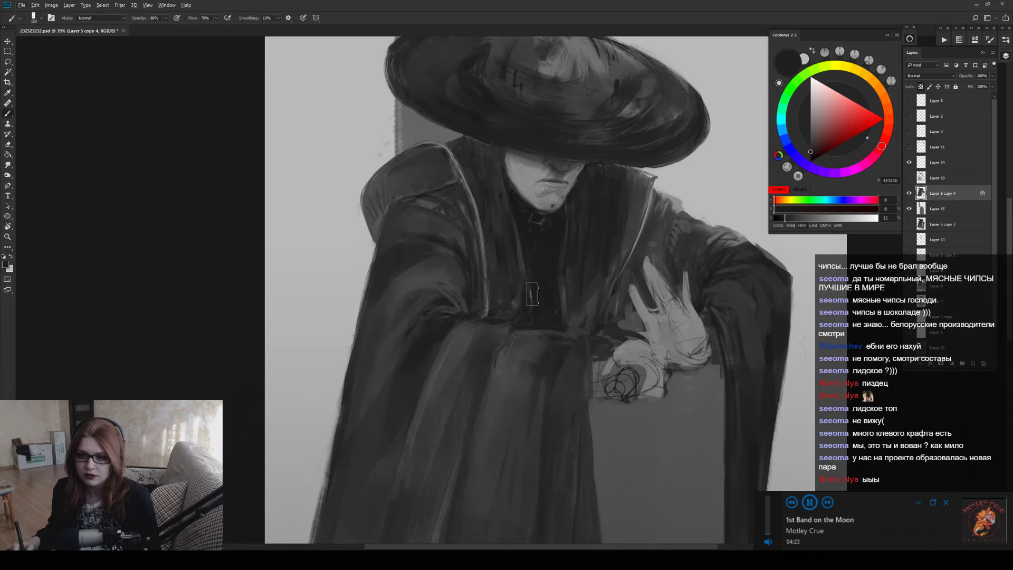
pyautogui.keyDown('alt'); pyautogui.click(520, 240); pyautogui.keyUp('alt')
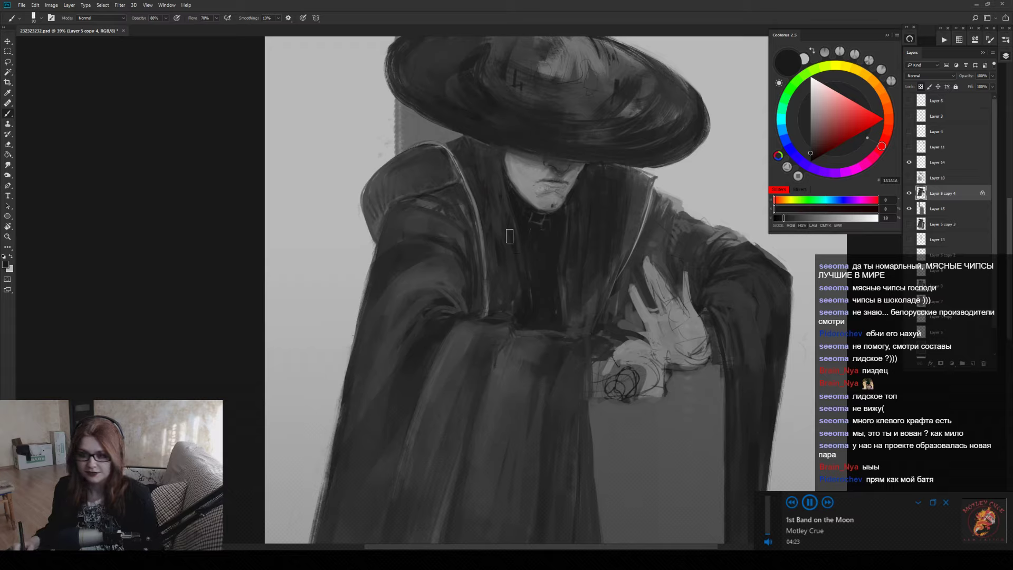
pyautogui.keyDown('alt'); pyautogui.click(510, 260); pyautogui.keyUp('alt')
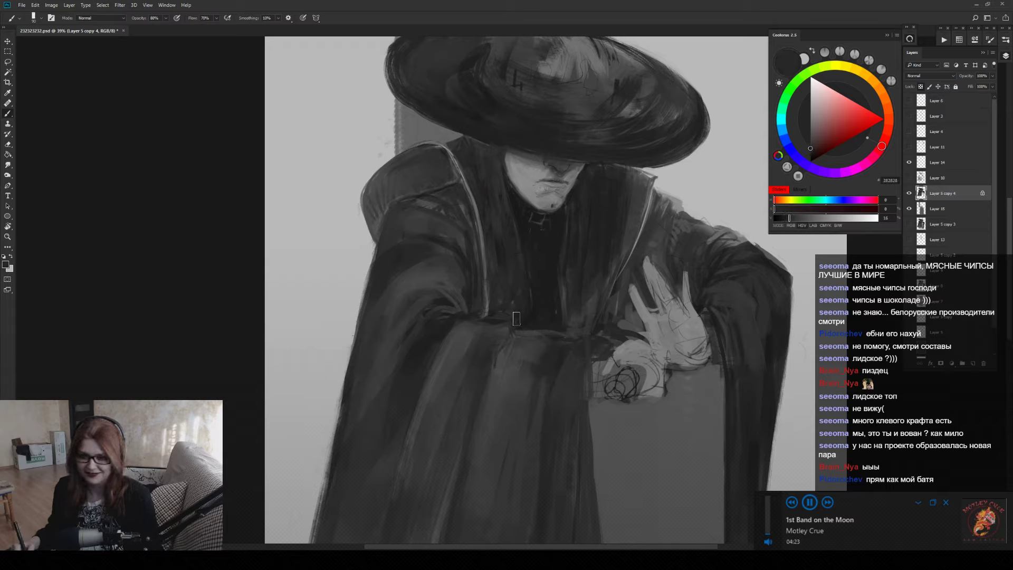
pyautogui.keyDown('alt'); pyautogui.click(540, 280); pyautogui.keyUp('alt')
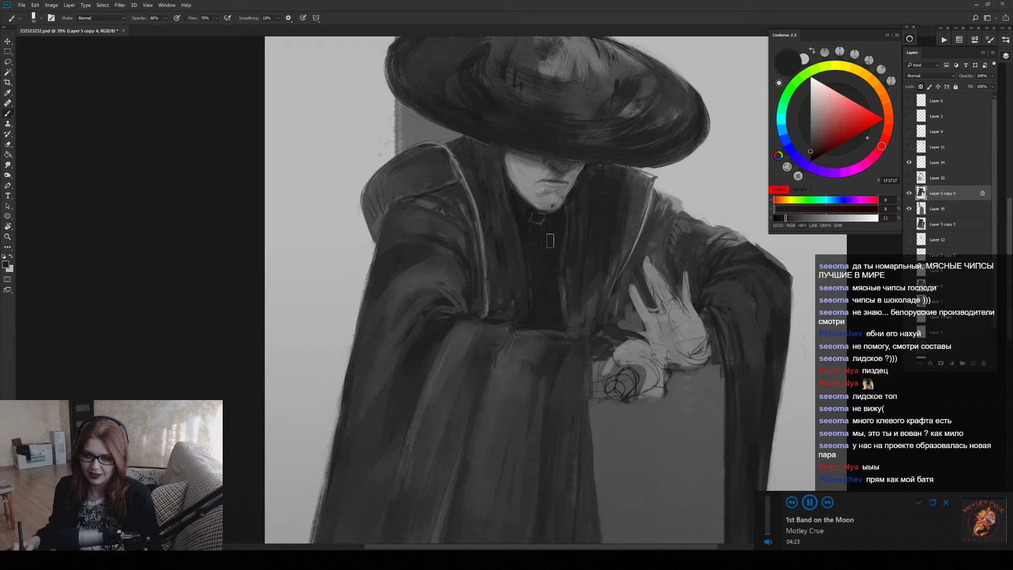
# Refine the shirt front and both lapels below the chin with a smaller flat brush and sampled dark greys.
pyautogui.press('[')
pyautogui.press('[')
pyautogui.press('[')
pyautogui.press('[')
pyautogui.keyDown('alt'); pyautogui.click(549, 251); pyautogui.keyUp('alt')
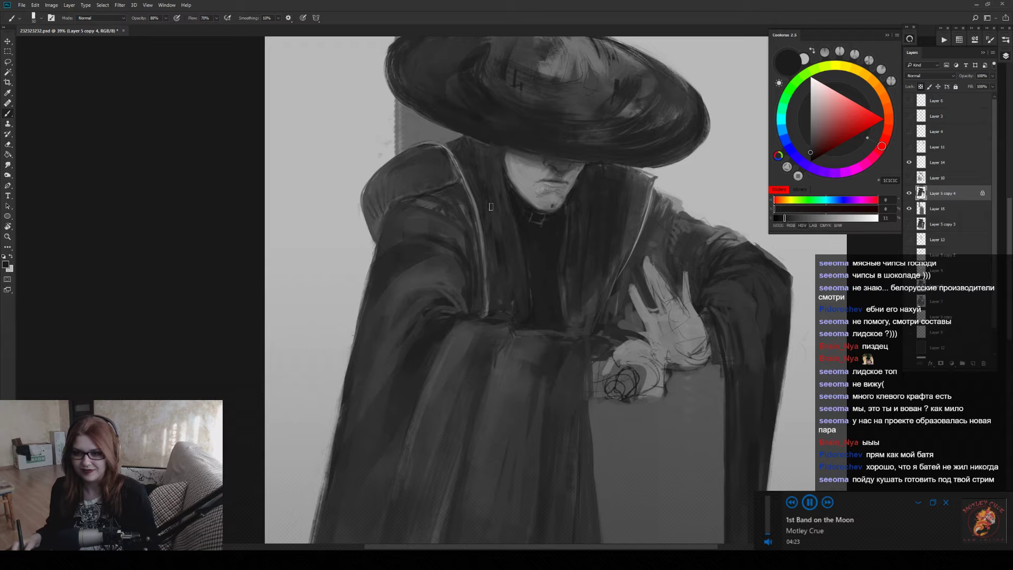
pyautogui.keyDown('alt'); pyautogui.click(601, 171); pyautogui.keyUp('alt')
# Unlock the layer's transparent pixels and paint dark strokes on the hanging sleeve beyond the raised hand with a larger brush.
pyautogui.scroll(-3, 601, 174)
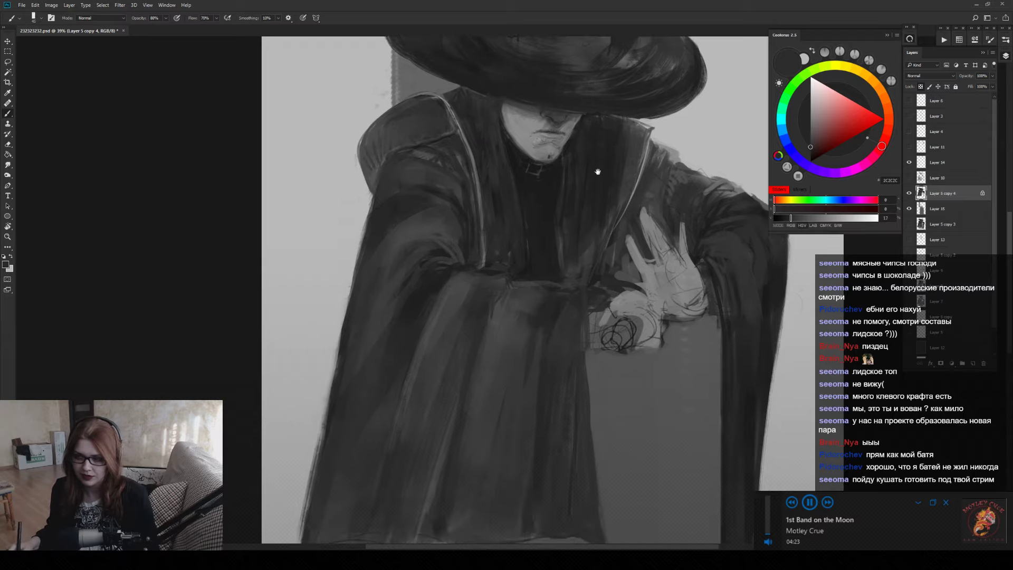
pyautogui.press('/')
pyautogui.keyDown('alt'); pyautogui.click(755, 318); pyautogui.keyUp('alt')
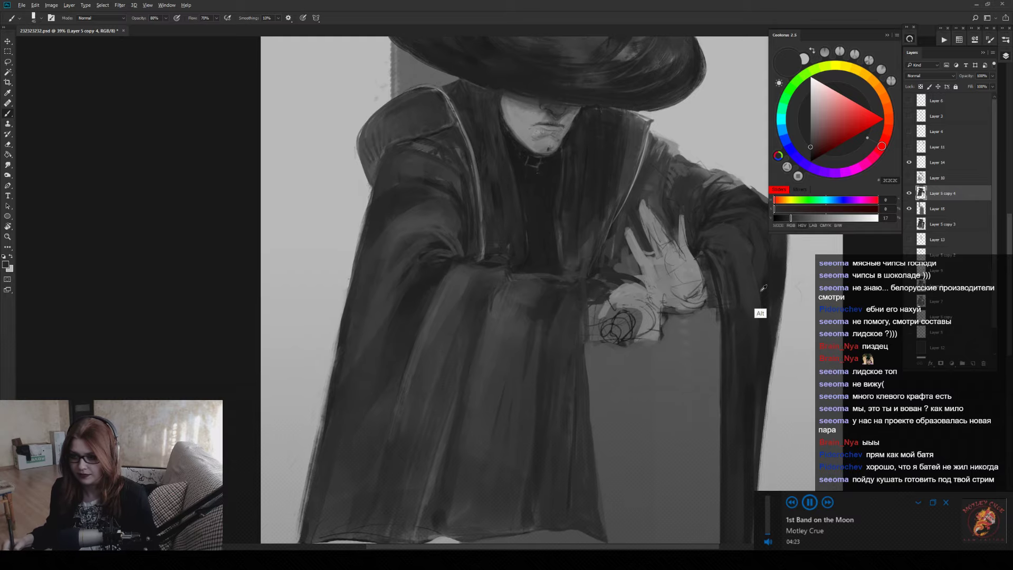
pyautogui.press(']')
pyautogui.press(']')
pyautogui.press(']')
pyautogui.press(']')
pyautogui.press(']')
pyautogui.press(']')
pyautogui.press(']')
pyautogui.press(']')
pyautogui.press(']')
pyautogui.press(']')
pyautogui.moveTo(760, 270)
pyautogui.mouseDown()
pyautogui.moveTo(754, 342)
pyautogui.moveTo(725, 331)
pyautogui.mouseUp()
pyautogui.press('z')
pyautogui.hotkey('ctrl', '0')
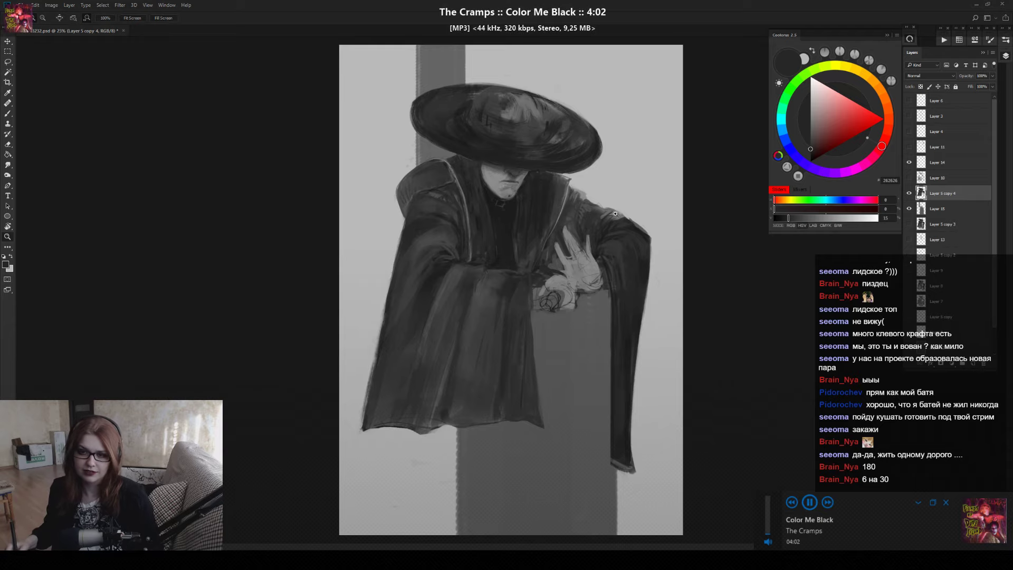
# Erase the stray edge where the shoulder cape meets the upper sleeve, and sample dark grey from the sleeve.
pyautogui.moveTo(413, 199); pyautogui.dragTo(438, 190)
pyautogui.press('e')
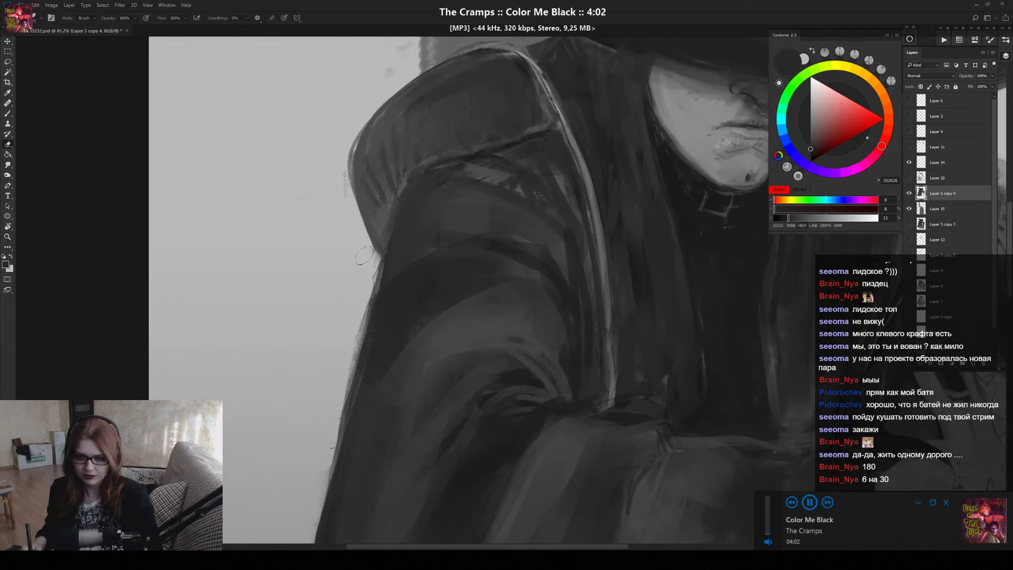
pyautogui.moveTo(372, 255); pyautogui.dragTo(363, 300)
pyautogui.press('b')
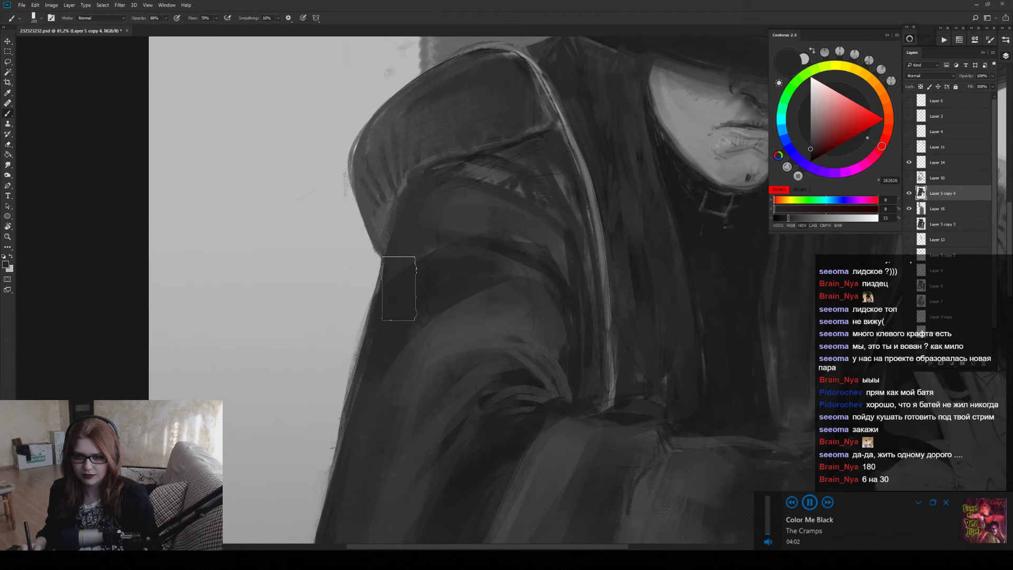
pyautogui.keyDown('alt'); pyautogui.click(402, 288); pyautogui.keyUp('alt')
pyautogui.click(407, 288)
# Repaint the near sleeve's outer contour from the shoulder down past the elbow with a much smaller dark brush.
pyautogui.press('z')
pyautogui.moveTo(465, 281)
pyautogui.mouseDown()
pyautogui.moveTo(429, 291)
pyautogui.moveTo(396, 364)
pyautogui.mouseUp()
pyautogui.press('b')
pyautogui.press('[')
pyautogui.press('[')
pyautogui.press('[')
pyautogui.press('[')
pyautogui.press('[')
pyautogui.press('[')
pyautogui.press('[')
pyautogui.press('[')
pyautogui.press('[')
pyautogui.press('[')
pyautogui.press('[')
pyautogui.press('[')
pyautogui.moveTo(409, 303); pyautogui.dragTo(392, 397)
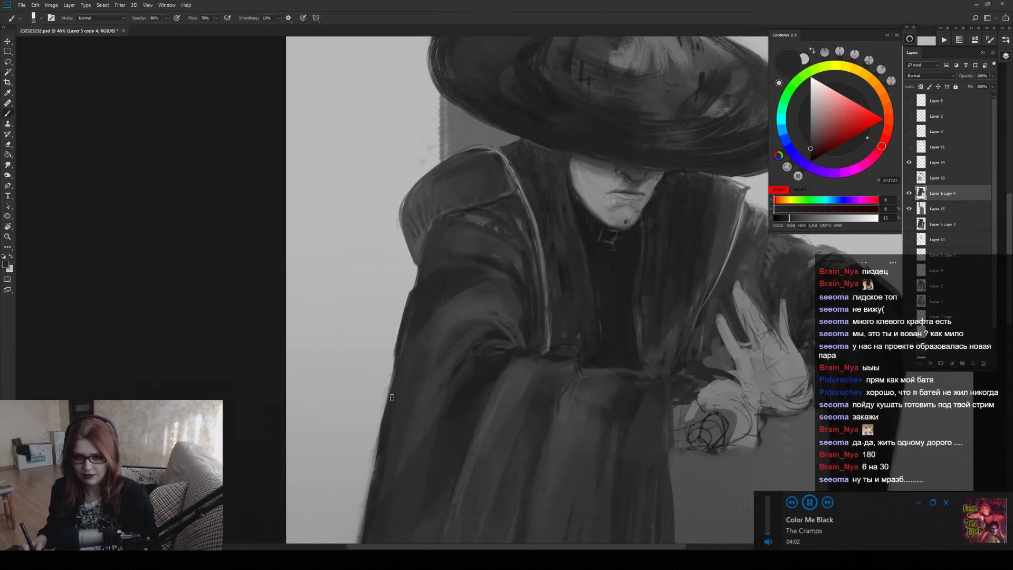
# Refine the outer edge and folds of the near sleeve's hanging part with greys sampled from the folds.
pyautogui.press('space')
pyautogui.moveTo(402, 493); pyautogui.dragTo(426, 292)
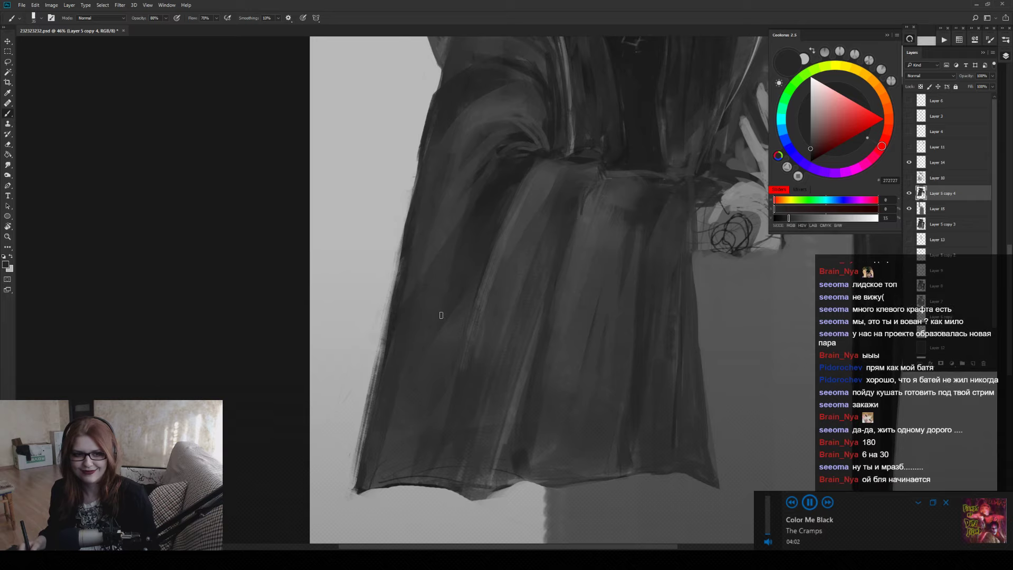
pyautogui.scroll(-3, 519, 238)
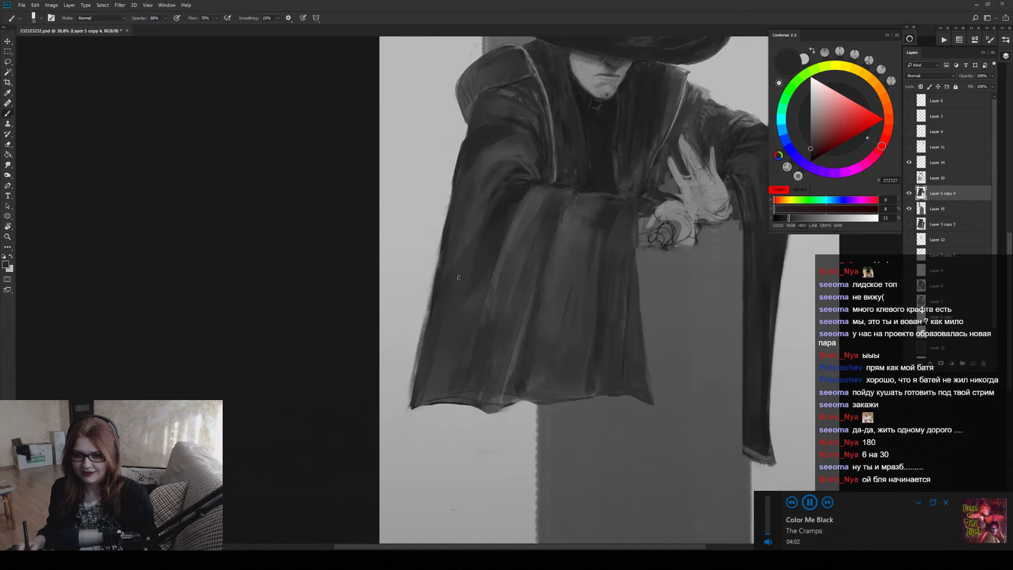
pyautogui.keyDown('alt'); pyautogui.click(485, 212); pyautogui.keyUp('alt')
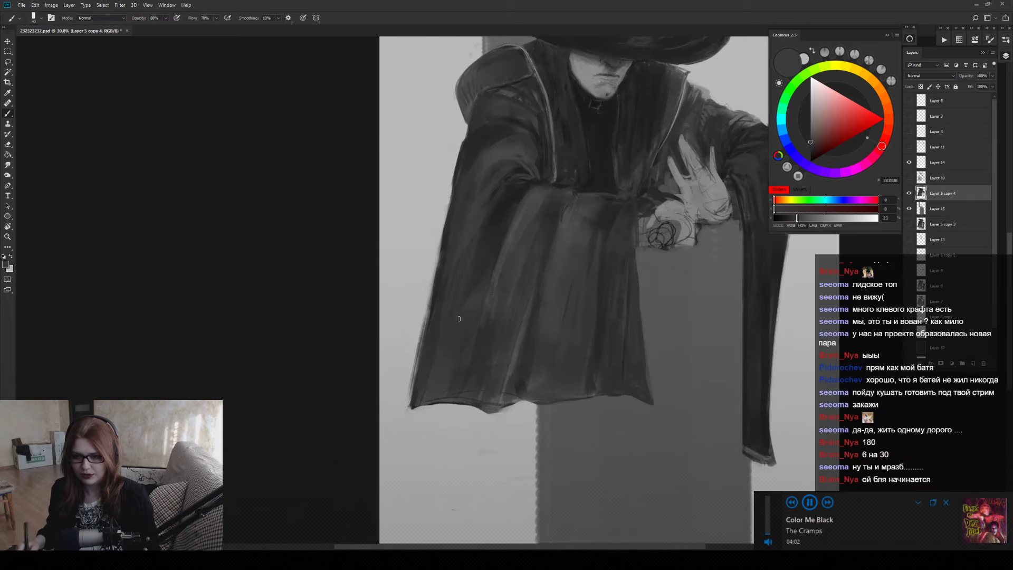
pyautogui.keyDown('alt'); pyautogui.click(492, 244); pyautogui.keyUp('alt')
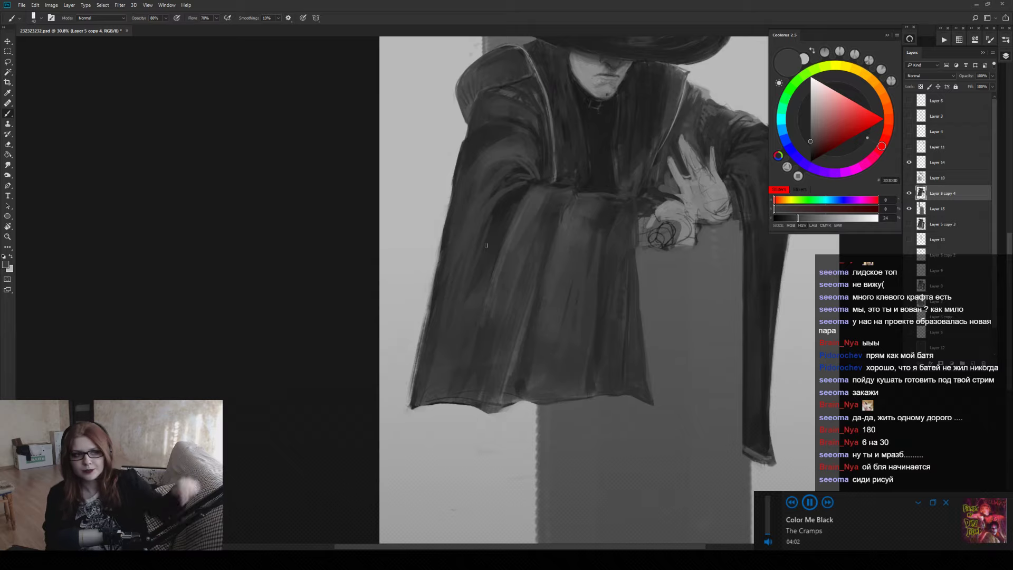
# Lock the layer's transparent pixels and paint over the folds near the hem with a larger brush, undoing the last stroke.
pyautogui.scroll(-3, 529, 341)
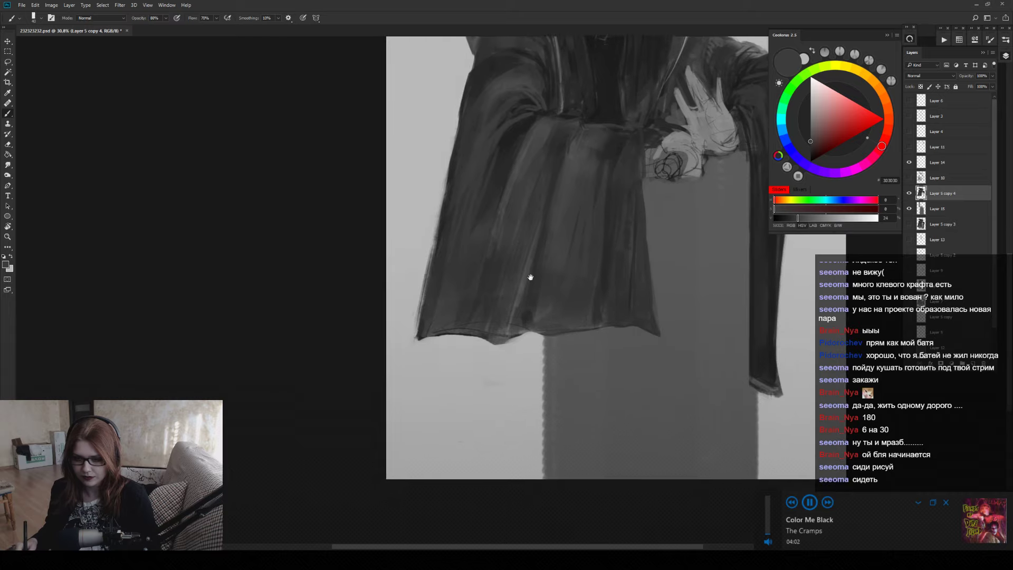
pyautogui.press('/')
pyautogui.keyDown('alt'); pyautogui.click(483, 318); pyautogui.keyUp('alt')
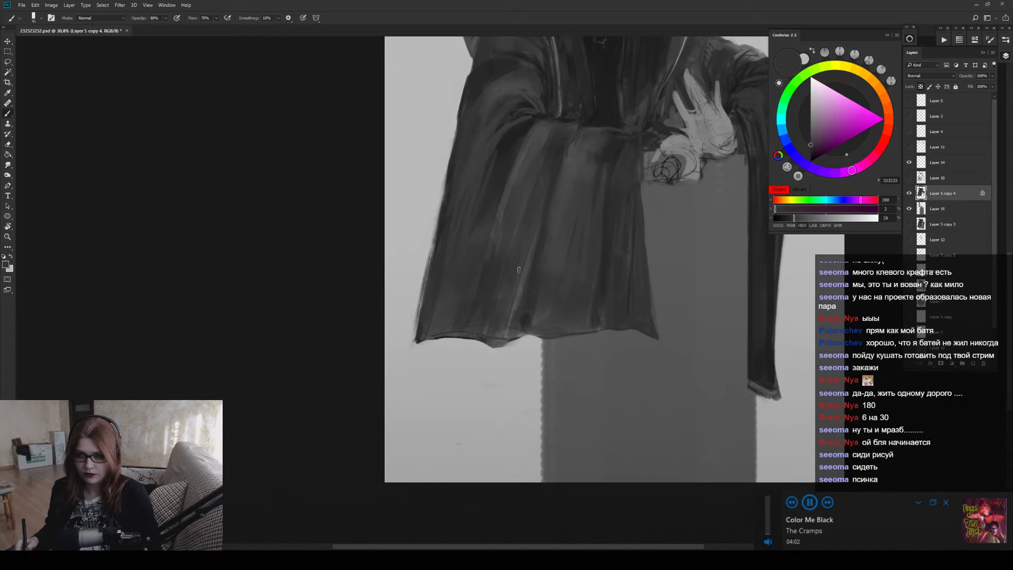
pyautogui.press(']')
pyautogui.press(']')
pyautogui.press(']')
pyautogui.press(']')
pyautogui.press(']')
pyautogui.press(']')
pyautogui.press(']')
pyautogui.press(']')
pyautogui.press(']')
pyautogui.press(']')
pyautogui.press(']')
pyautogui.press(']')
pyautogui.press(']')
pyautogui.press(']')
pyautogui.press(']')
pyautogui.press(']')
pyautogui.moveTo(498, 317)
pyautogui.mouseDown()
pyautogui.moveTo(527, 329)
pyautogui.moveTo(528, 271)
pyautogui.moveTo(495, 319)
pyautogui.mouseUp()
pyautogui.keyDown('alt'); pyautogui.click(520, 292); pyautogui.keyUp('alt')
pyautogui.hotkey('ctrl', 'z')
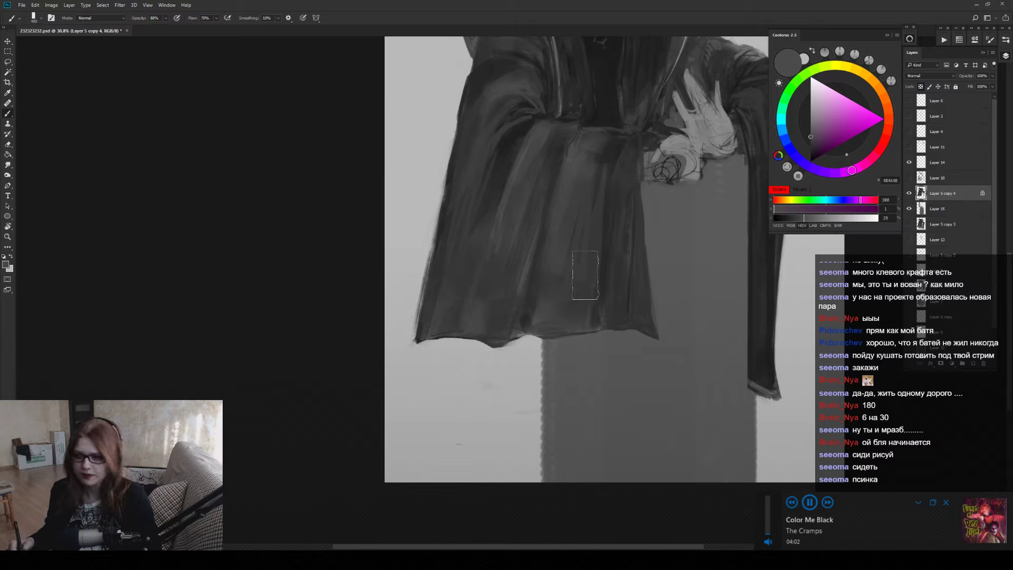
# Enlarge the flat brush and lay broad dark strokes down the folds below the wrist towards the hem.
pyautogui.keyDown('alt'); pyautogui.click(603, 248); pyautogui.keyUp('alt')
pyautogui.press(']')
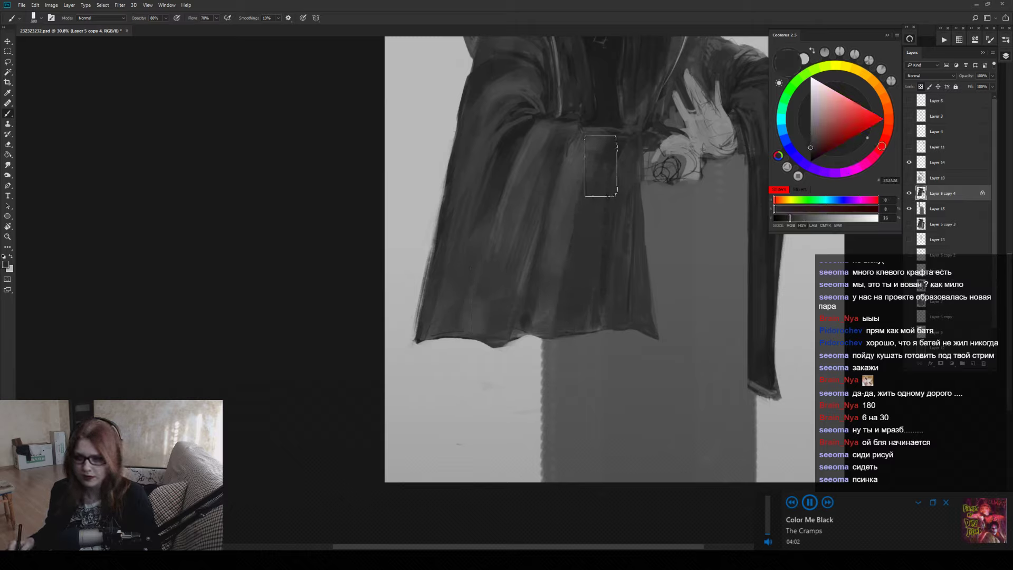
pyautogui.keyDown('alt'); pyautogui.click(566, 276); pyautogui.keyUp('alt')
pyautogui.moveTo(584, 191); pyautogui.dragTo(564, 389)
# Deepen the near sleeve's elbow crease and the folds around it with a small brush and sampled dark greys.
pyautogui.press('z')
pyautogui.moveTo(595, 335)
pyautogui.mouseDown()
pyautogui.moveTo(518, 335)
pyautogui.moveTo(569, 335)
pyautogui.mouseUp()
pyautogui.press('b')
pyautogui.keyDown('alt'); pyautogui.click(441, 308); pyautogui.keyUp('alt')
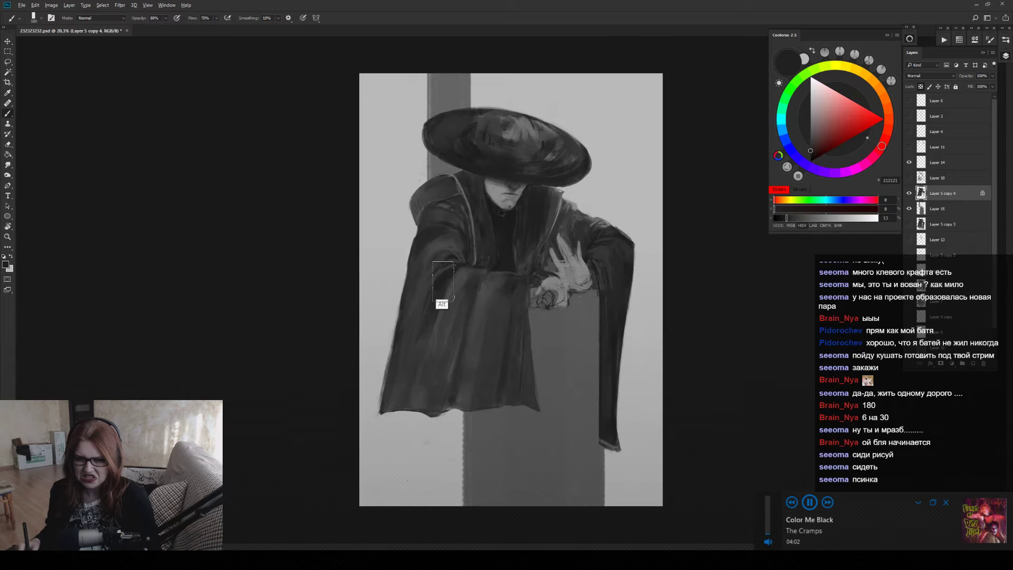
pyautogui.press('[')
pyautogui.press('[')
pyautogui.press('[')
pyautogui.press('[')
pyautogui.press('[')
pyautogui.press('[')
pyautogui.press('[')
pyautogui.press('[')
pyautogui.press('[')
pyautogui.press('[')
pyautogui.press('[')
pyautogui.press('[')
pyautogui.press('[')
pyautogui.press('[')
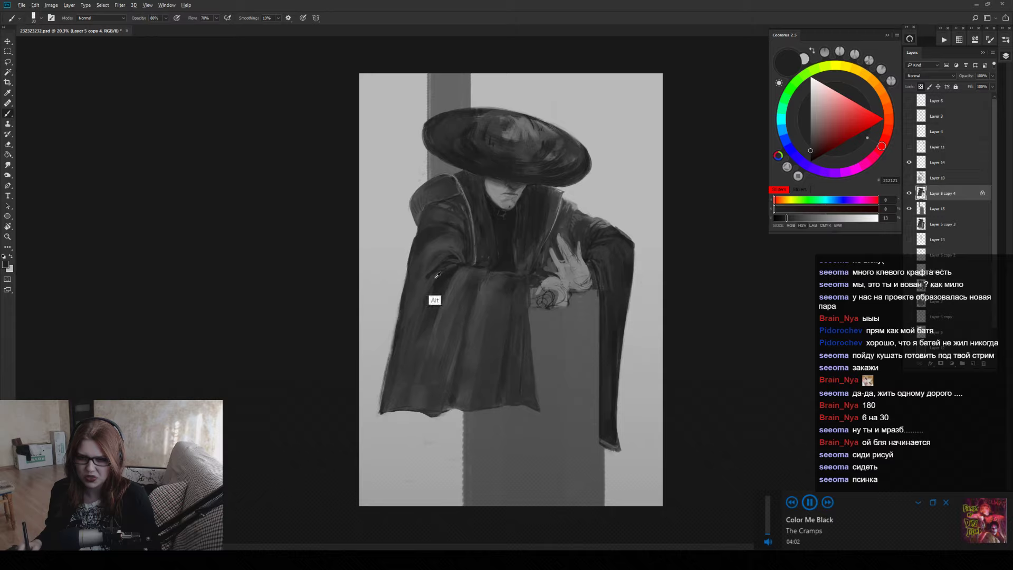
pyautogui.moveTo(428, 277); pyautogui.dragTo(456, 263)
pyautogui.keyDown('alt'); pyautogui.click(441, 245); pyautogui.keyUp('alt')
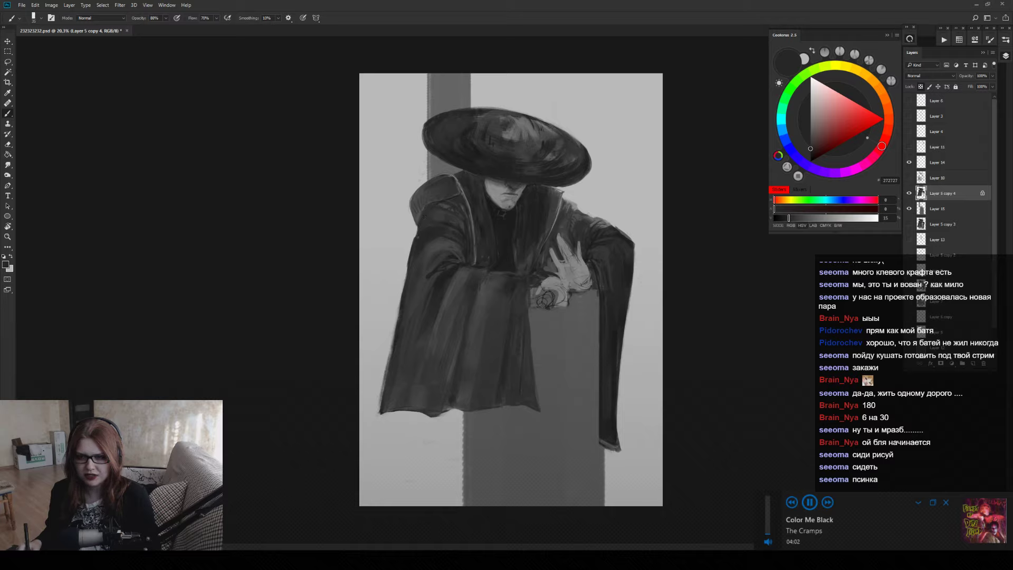
pyautogui.keyDown('alt'); pyautogui.click(421, 269); pyautogui.keyUp('alt')
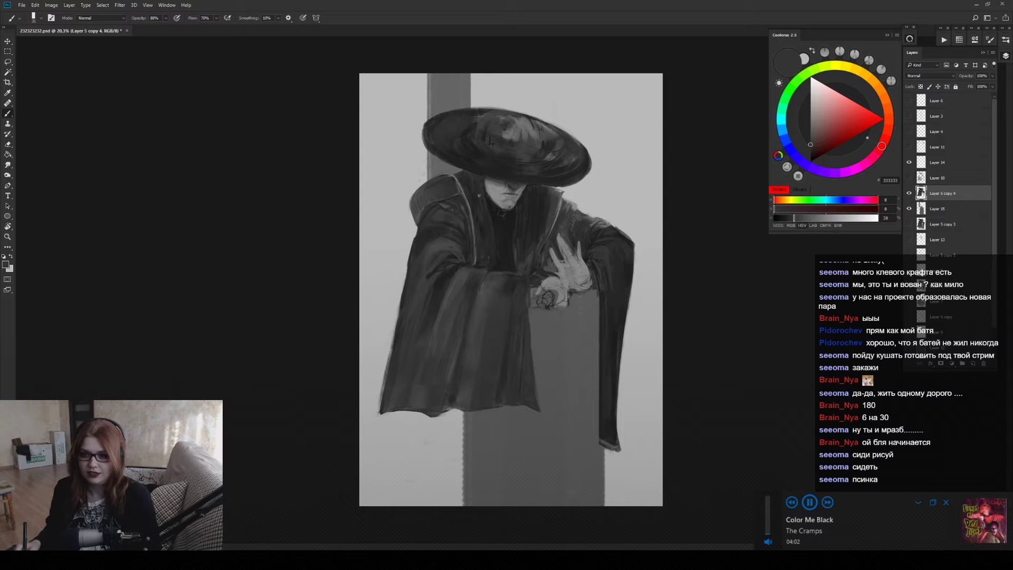
# Paint the coat front between the trim and the shirt down to the forearm with a larger dark grey brush.
pyautogui.scroll(3, 478, 196)
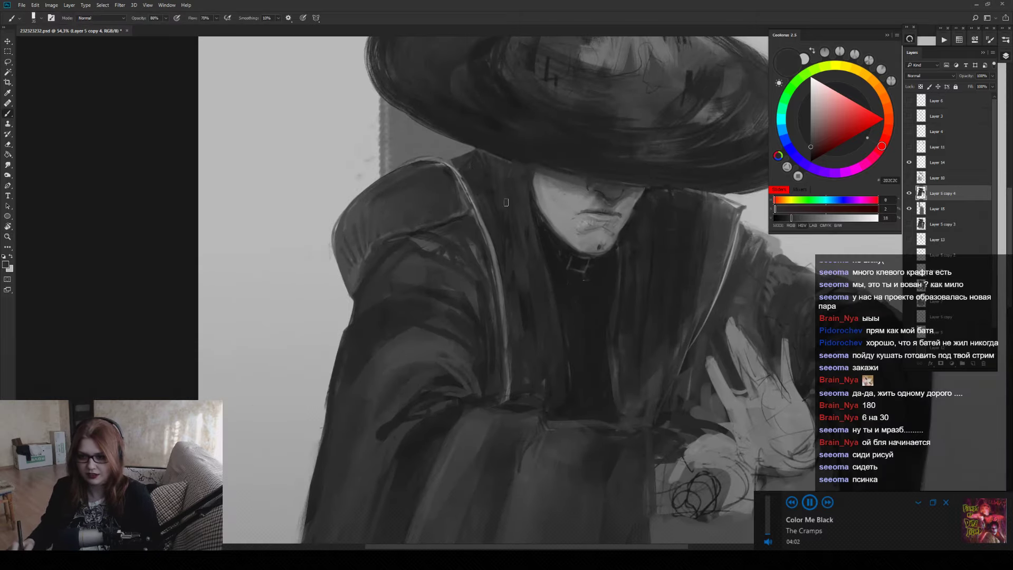
pyautogui.press(']')
pyautogui.press(']')
pyautogui.press(']')
pyautogui.press(']')
pyautogui.press(']')
pyautogui.press(']')
pyautogui.press(']')
pyautogui.keyDown('alt'); pyautogui.click(518, 320); pyautogui.keyUp('alt')
pyautogui.moveTo(523, 390)
pyautogui.mouseDown()
pyautogui.moveTo(536, 380)
pyautogui.moveTo(519, 396)
pyautogui.moveTo(501, 311)
pyautogui.mouseUp()
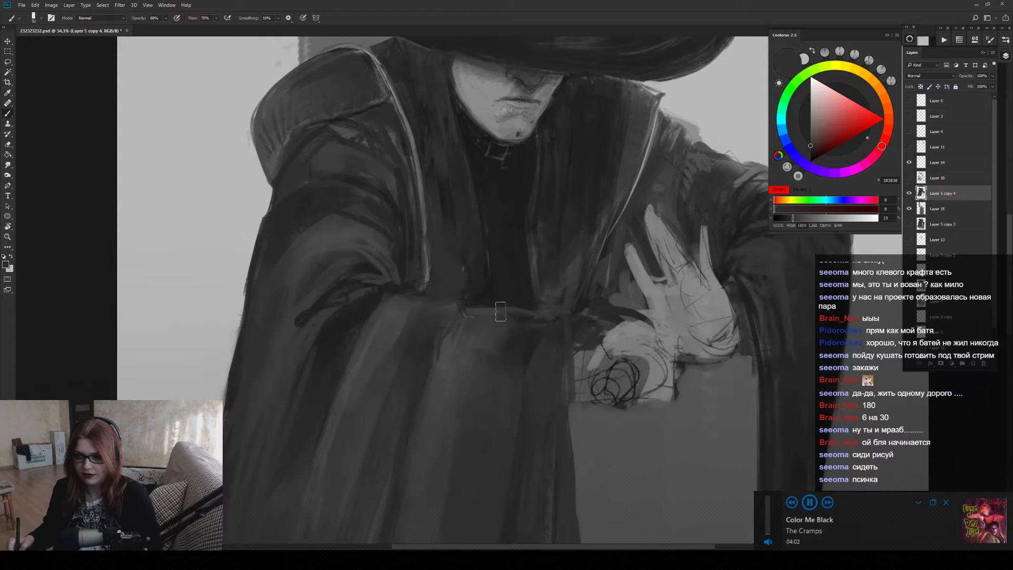
# Sample a lighter grey from the lapel trim and add thin highlights along the forearm's upper edge with a finer brush.
pyautogui.keyDown('alt'); pyautogui.click(653, 142); pyautogui.keyUp('alt')
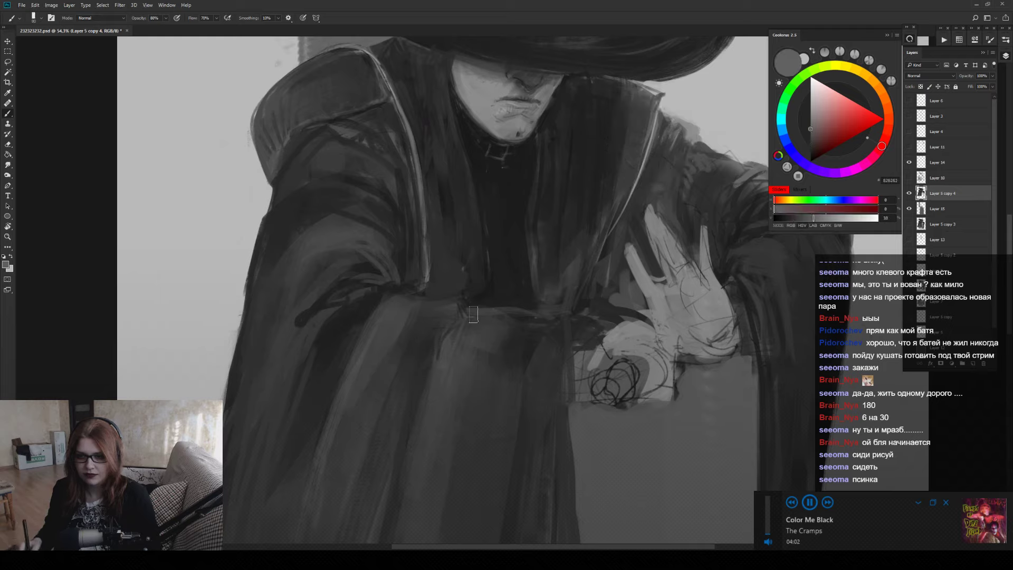
pyautogui.press('[')
pyautogui.press('[')
pyautogui.press('[')
pyautogui.press('[')
pyautogui.press('[')
pyautogui.press('[')
pyautogui.press('[')
pyautogui.press('[')
pyautogui.press('[')
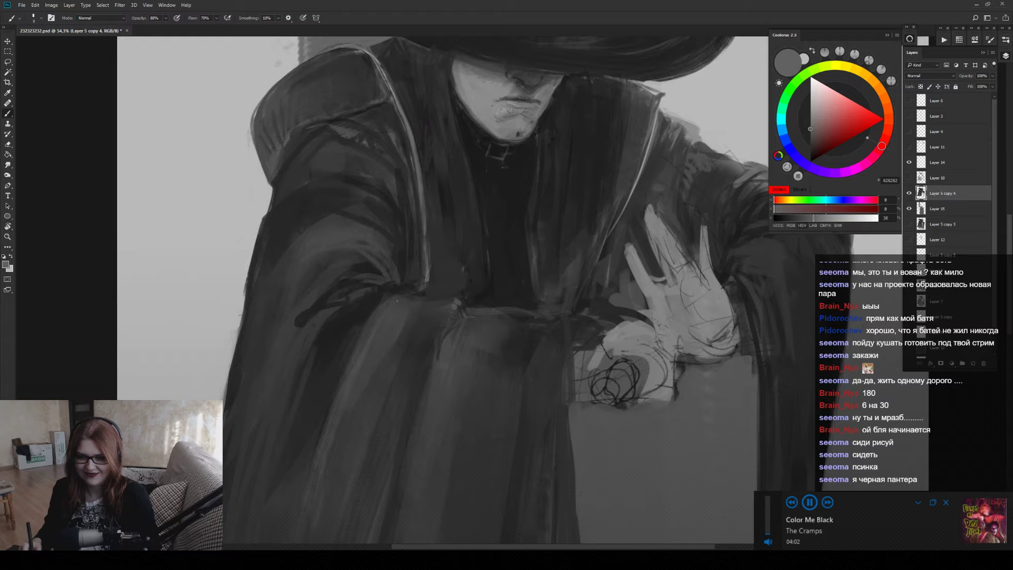
# Sample a dark grey and touch up the fold where the coat front meets the forearm's upper edge.
pyautogui.press('z')
pyautogui.moveTo(431, 309)
pyautogui.mouseDown()
pyautogui.moveTo(386, 334)
pyautogui.moveTo(398, 333)
pyautogui.mouseUp()
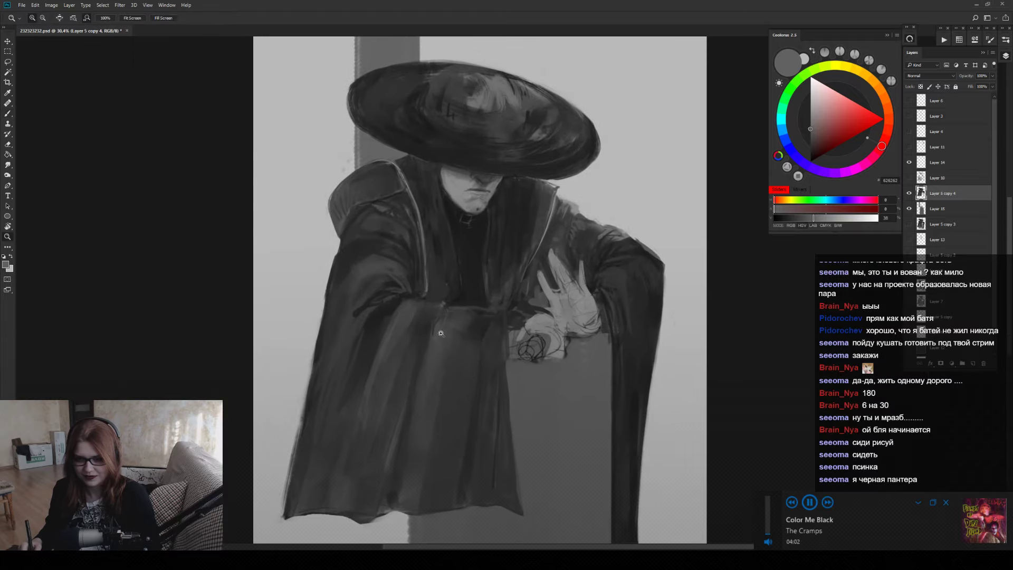
pyautogui.moveTo(444, 307); pyautogui.dragTo(476, 300)
pyautogui.press('b')
pyautogui.keyDown('alt'); pyautogui.click(441, 299); pyautogui.keyUp('alt')
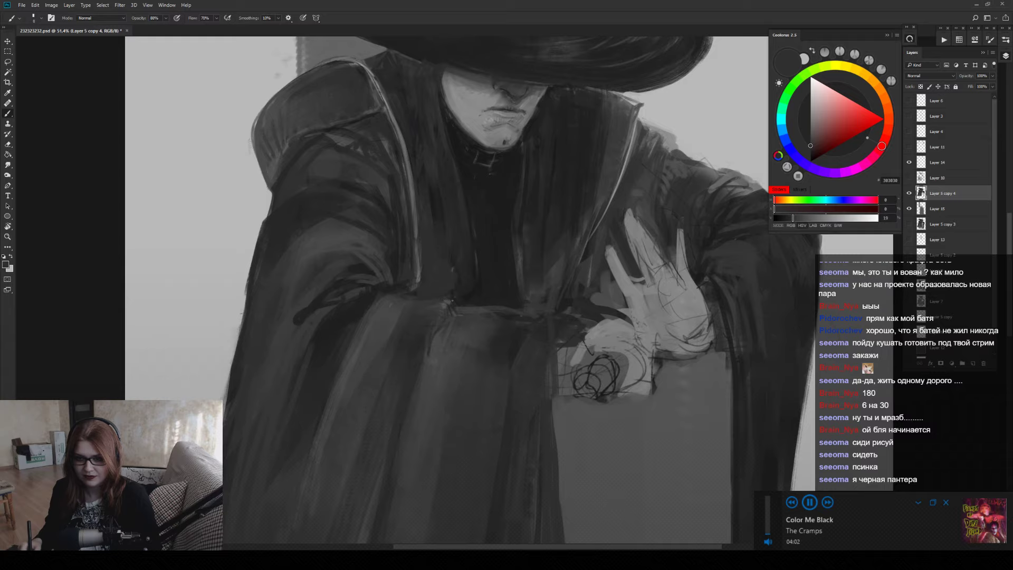
pyautogui.press('z')
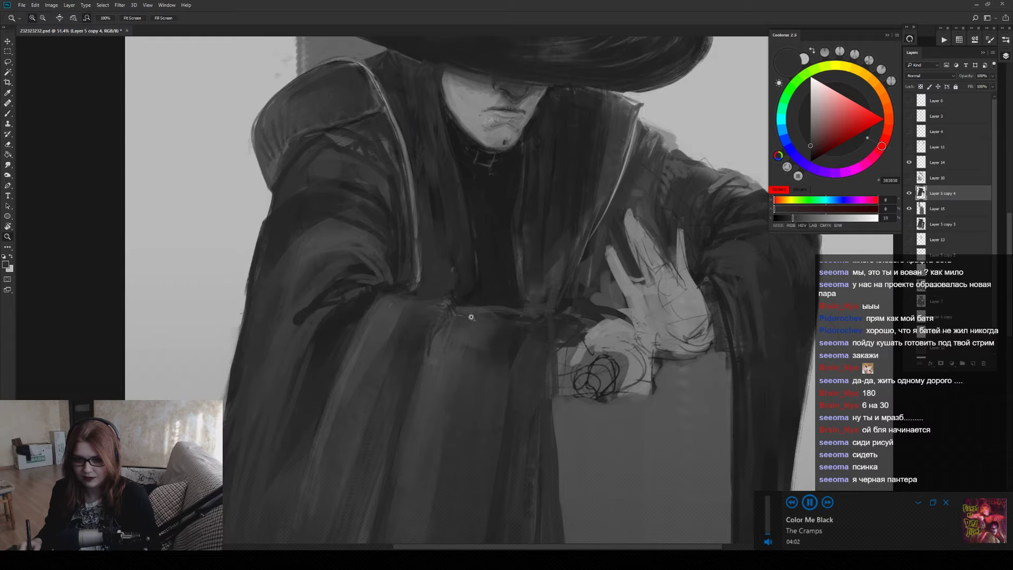
pyautogui.moveTo(472, 317); pyautogui.dragTo(448, 335)
pyautogui.press('b')
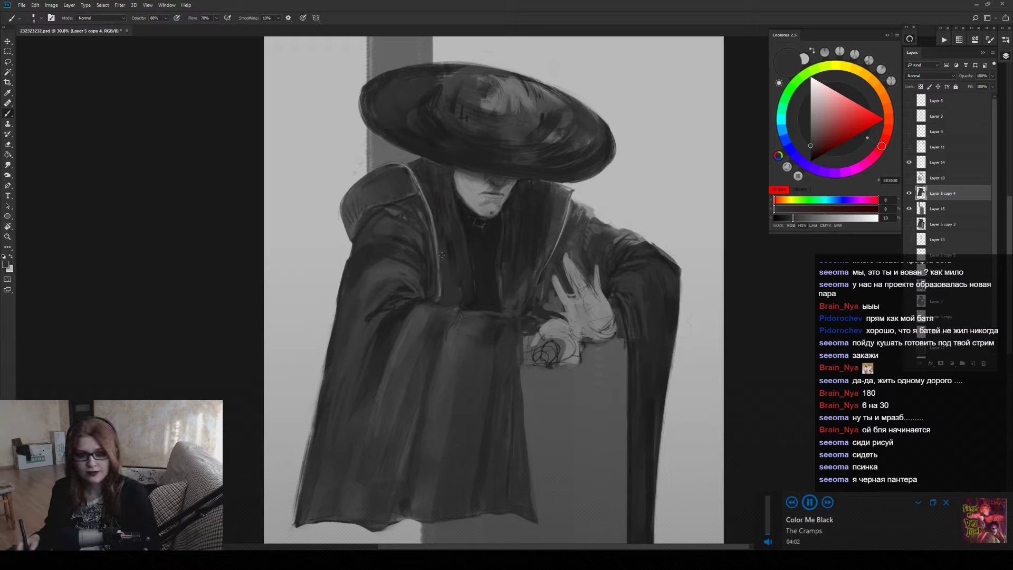
# Refine the top contour of the hat's crown with sampled dark greys.
pyautogui.keyDown('alt'); pyautogui.click(489, 80); pyautogui.keyUp('alt')
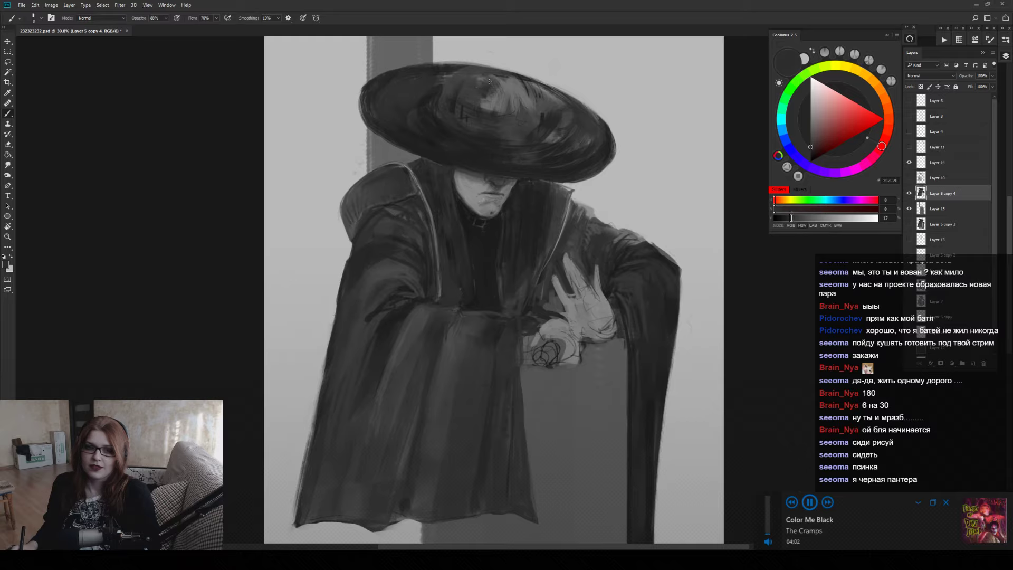
pyautogui.keyDown('alt'); pyautogui.click(477, 91); pyautogui.keyUp('alt')
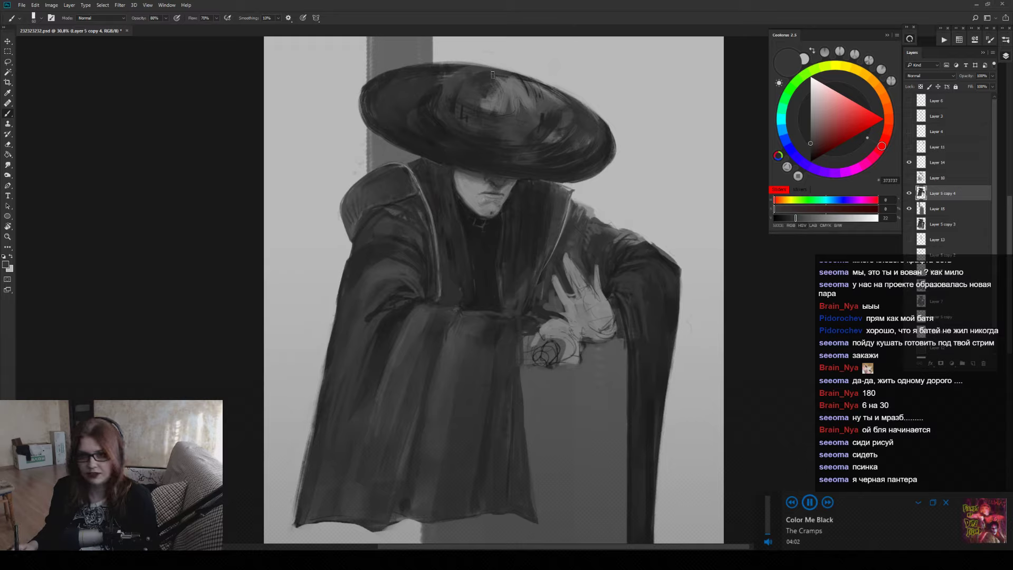
pyautogui.keyDown('alt'); pyautogui.click(473, 71); pyautogui.keyUp('alt')
pyautogui.moveTo(475, 67); pyautogui.dragTo(515, 72)
pyautogui.hotkey('ctrl', 'z')
pyautogui.press('[')
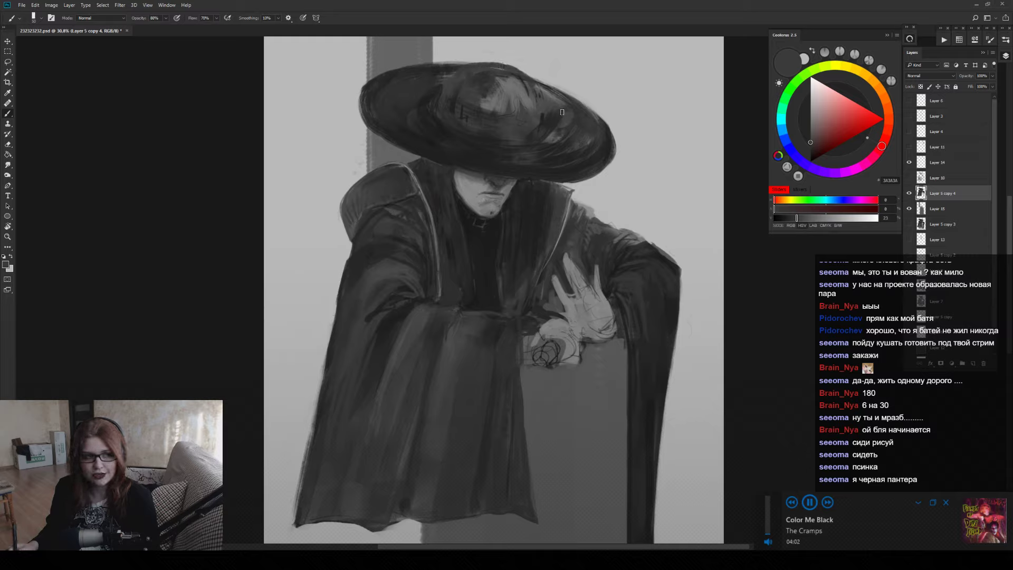
# Define the right side of the hat's crown where it meets the brim using sampled dark greys.
pyautogui.keyDown('alt'); pyautogui.click(545, 147); pyautogui.keyUp('alt')
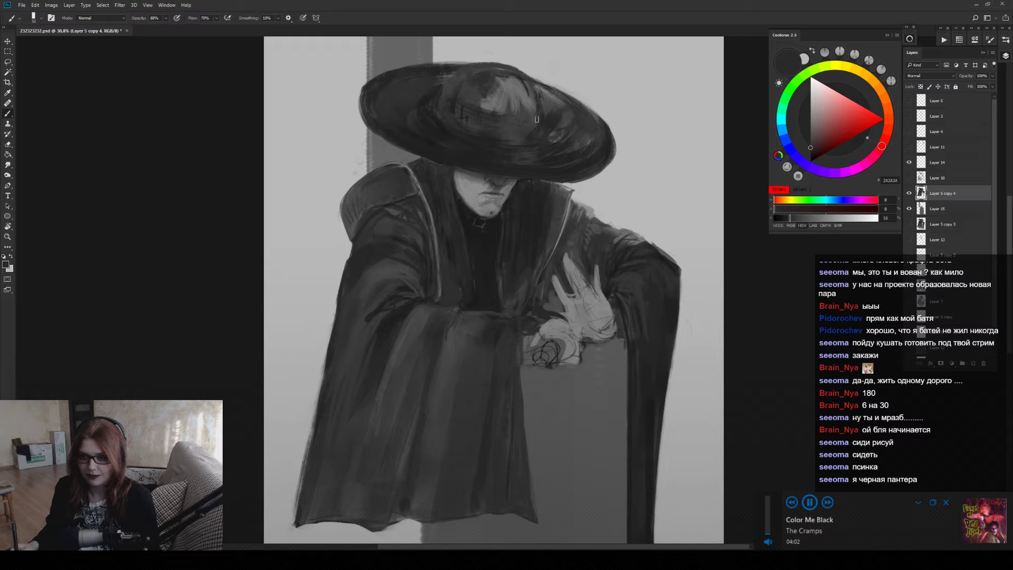
pyautogui.keyDown('alt'); pyautogui.click(532, 136); pyautogui.keyUp('alt')
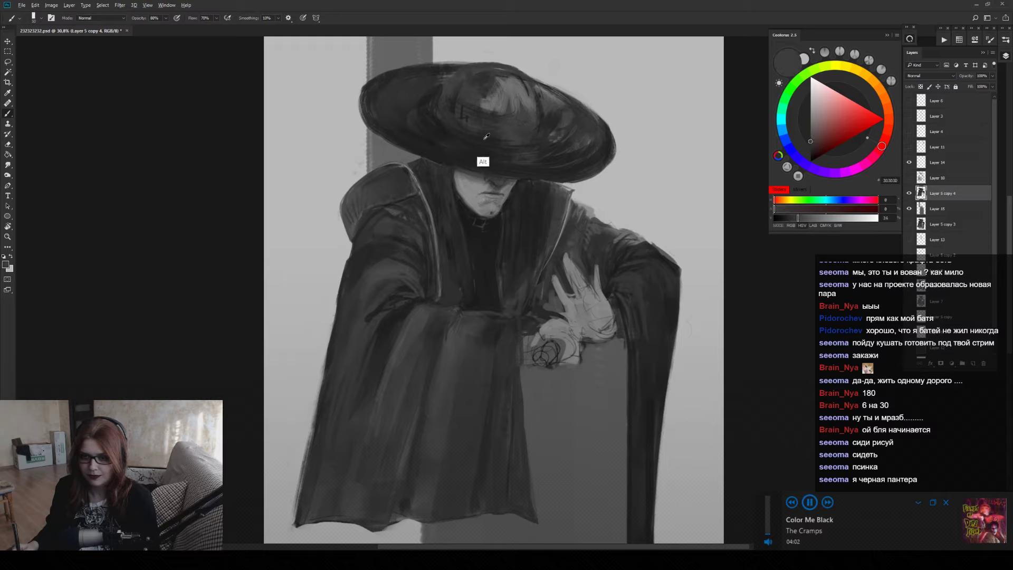
pyautogui.keyDown('alt'); pyautogui.click(539, 138); pyautogui.keyUp('alt')
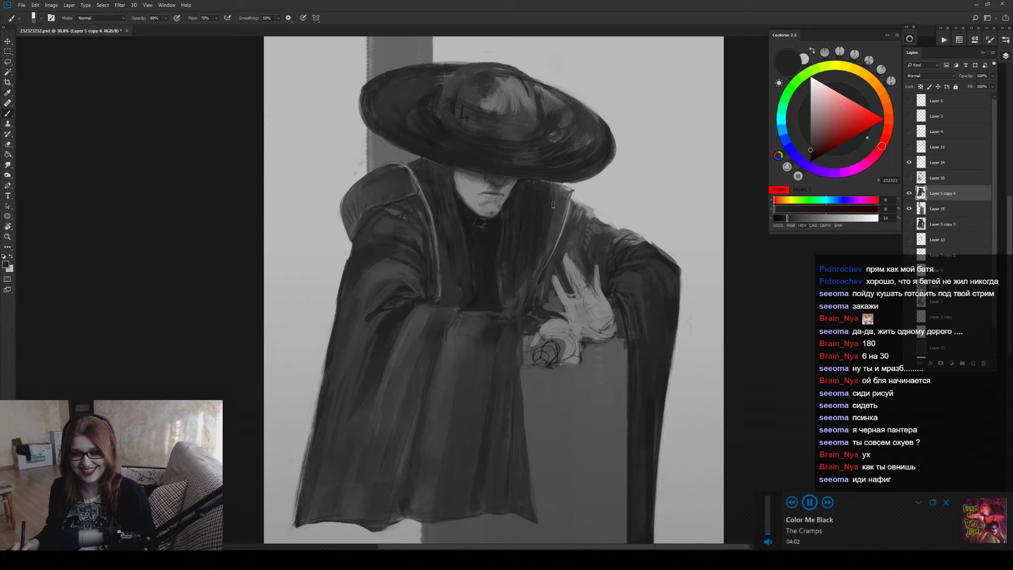
# Paint a small shadow on the chin below the lips, then lighten it with sampled mid greys.
pyautogui.scroll(4, 479, 223)
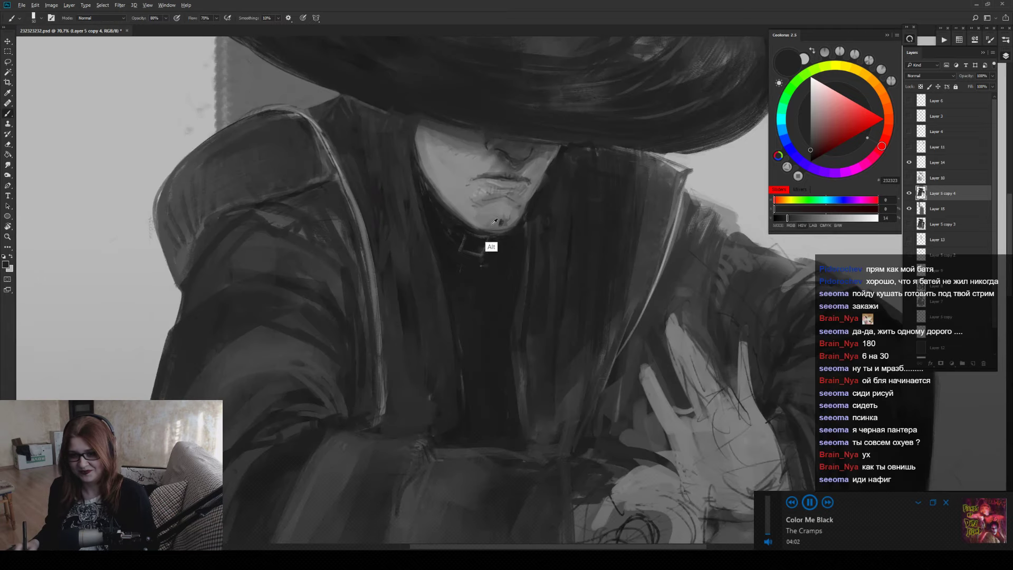
pyautogui.keyDown('alt'); pyautogui.click(505, 225); pyautogui.keyUp('alt')
pyautogui.keyDown('alt'); pyautogui.click(493, 220); pyautogui.keyUp('alt')
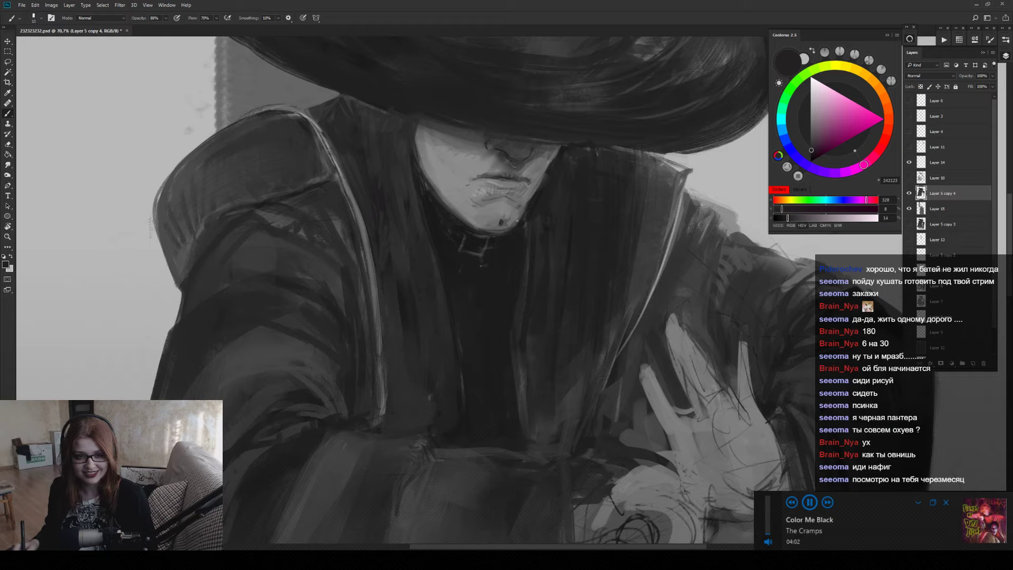
pyautogui.keyDown('alt'); pyautogui.click(498, 222); pyautogui.keyUp('alt')
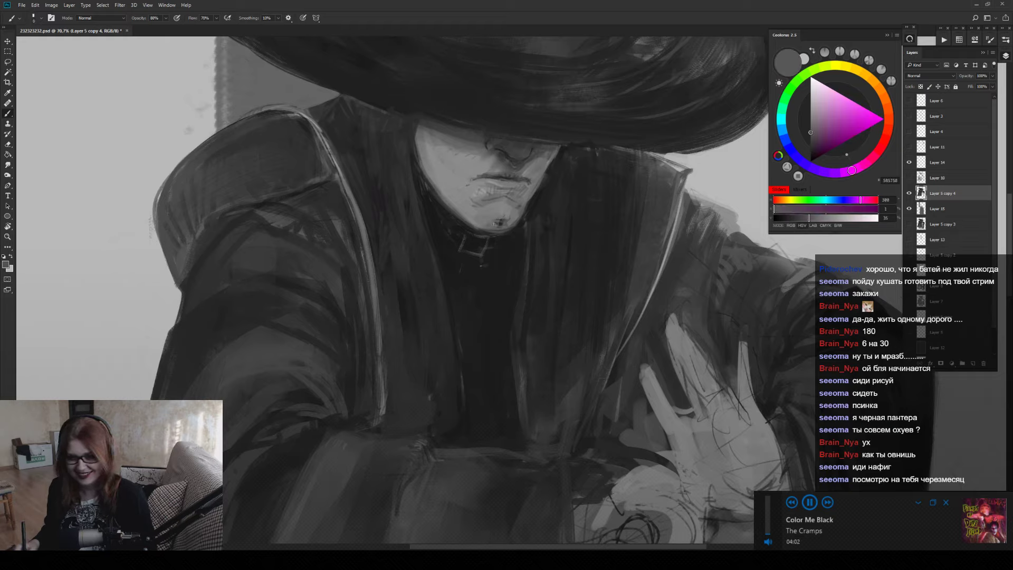
pyautogui.keyDown('alt'); pyautogui.click(496, 222); pyautogui.keyUp('alt')
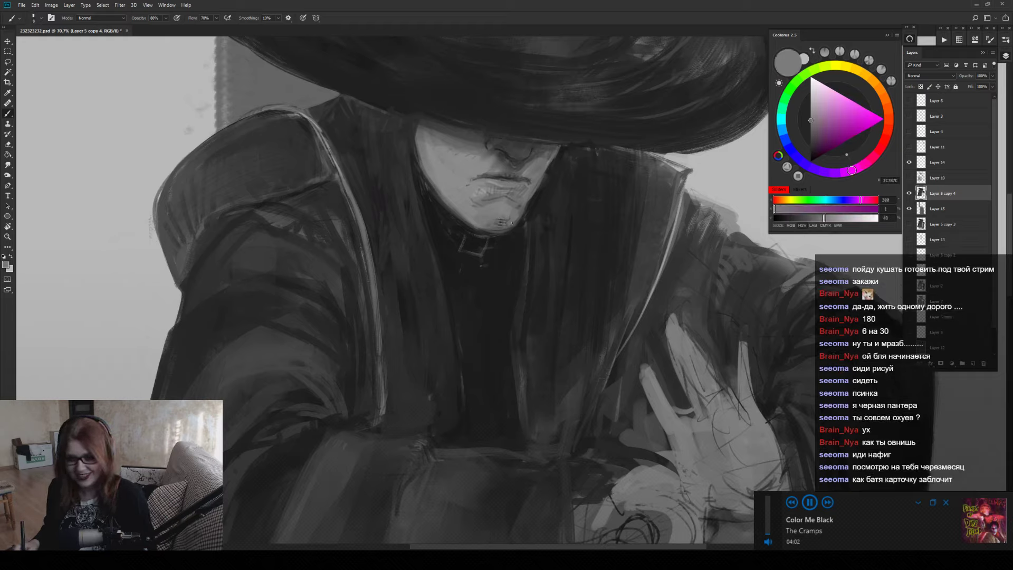
# Blend the chin's shading with the Smudge tool at 100% strength.
pyautogui.scroll(5, 520, 225)
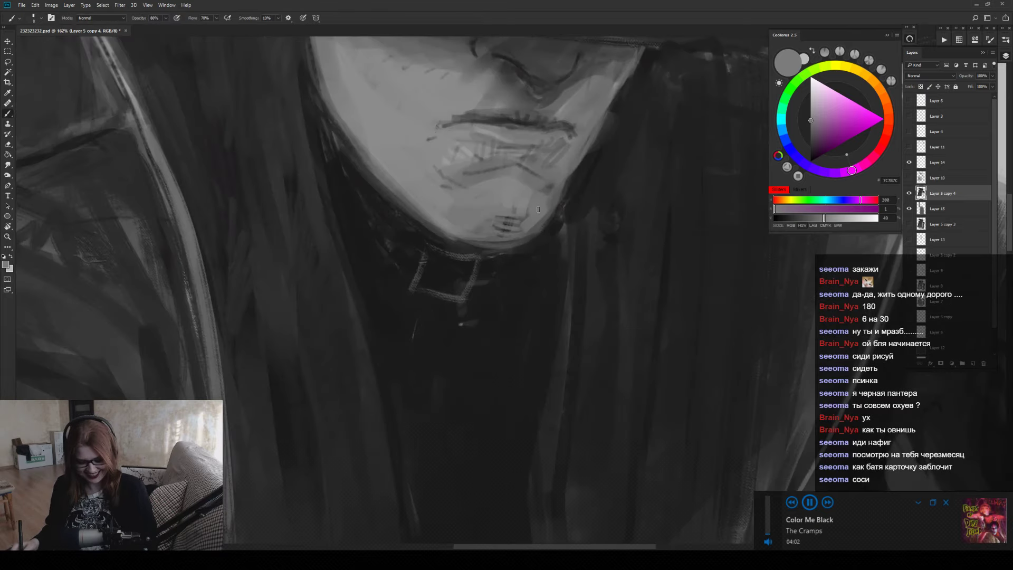
pyautogui.press('r')
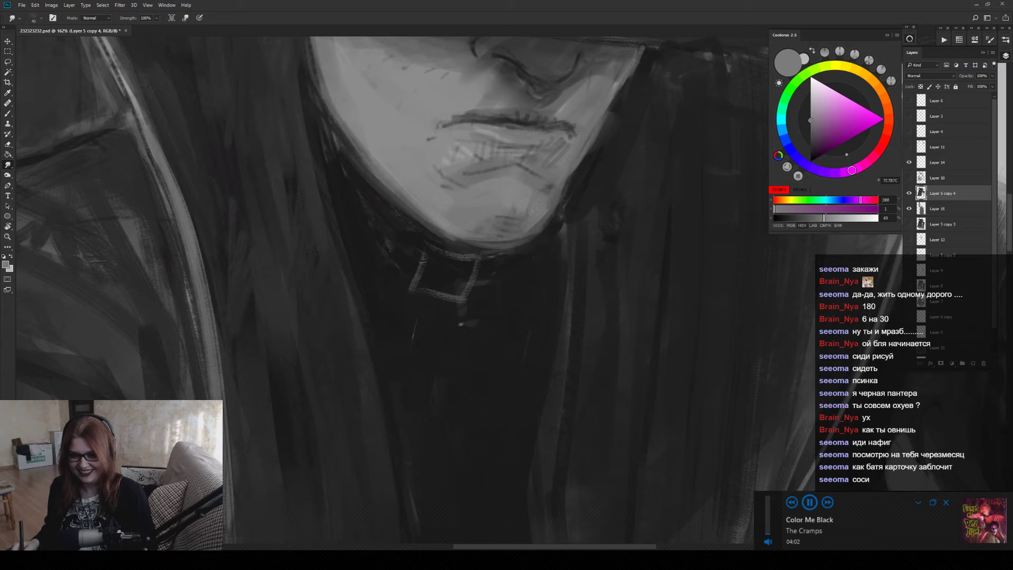
pyautogui.scroll(-8, 545, 256)
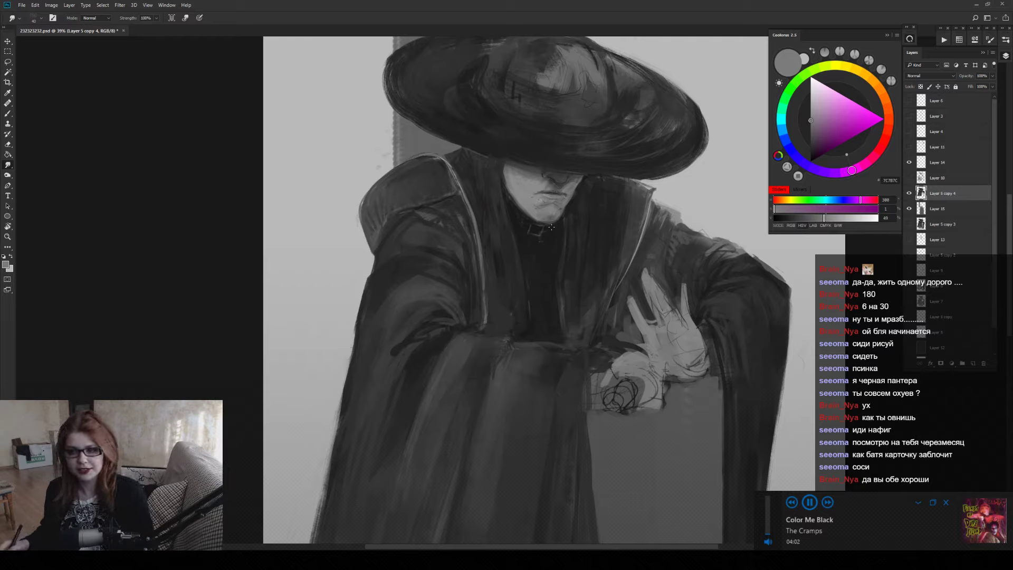
# Widen the light grey rim along the raised collar's outer edge with a larger brush, undoing and repeating strokes.
pyautogui.press('b')
pyautogui.scroll(3, 430, 159)
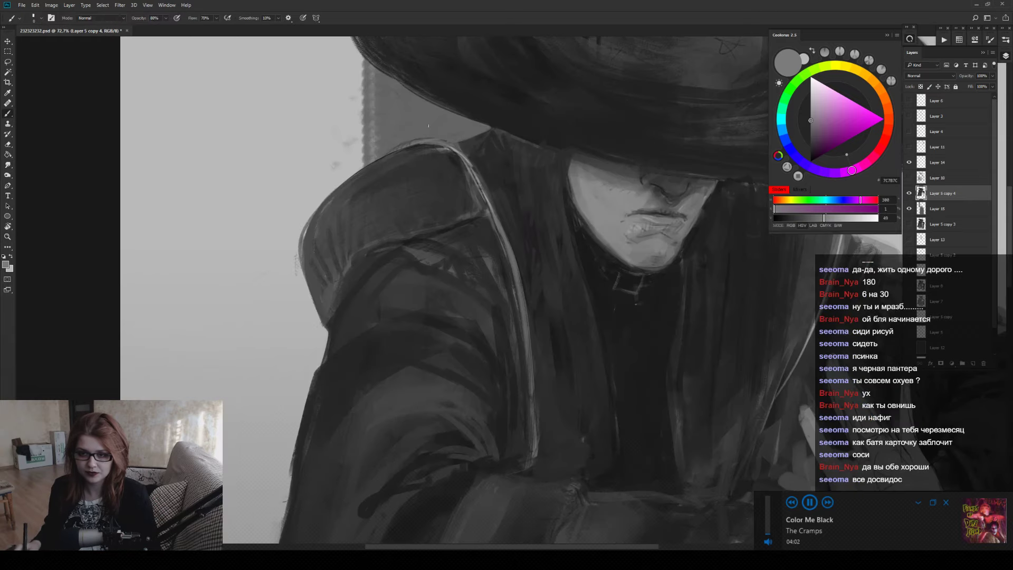
pyautogui.press('e')
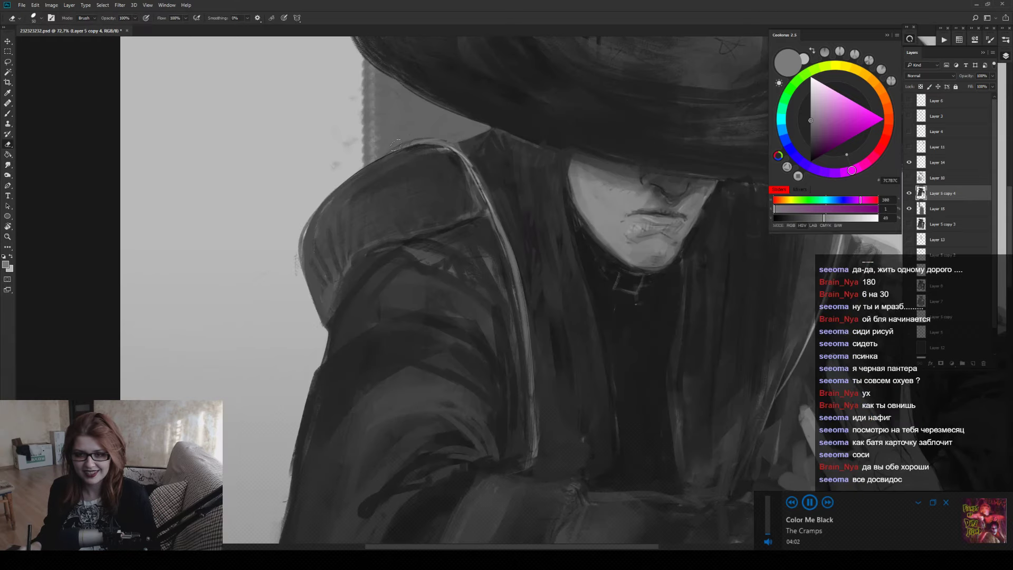
pyautogui.press('b')
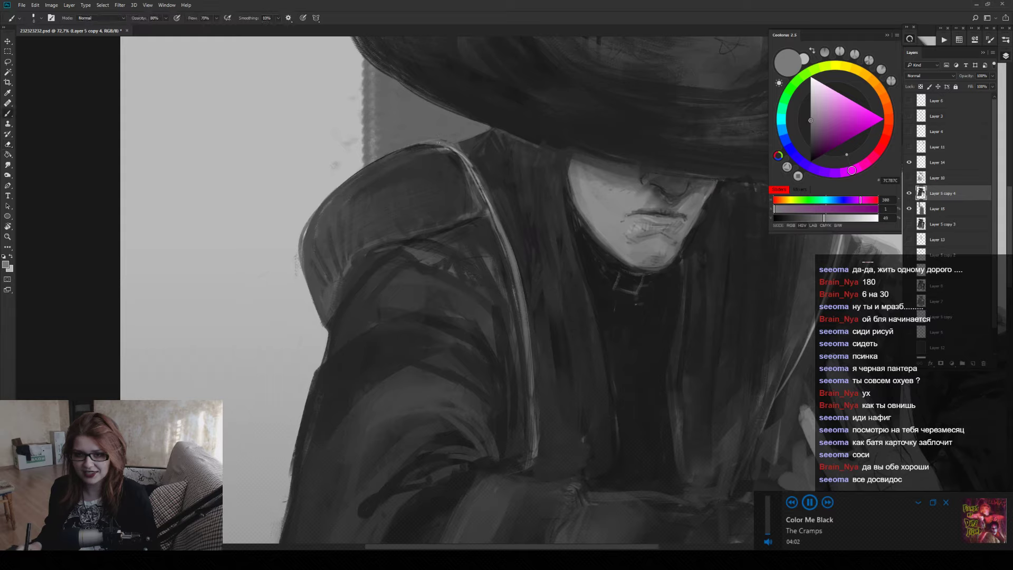
pyautogui.moveTo(438, 141)
pyautogui.mouseDown()
pyautogui.moveTo(392, 153)
pyautogui.moveTo(446, 143)
pyautogui.moveTo(395, 155)
pyautogui.moveTo(352, 185)
pyautogui.moveTo(443, 142)
pyautogui.moveTo(354, 174)
pyautogui.mouseUp()
pyautogui.press(']')
pyautogui.press(']')
pyautogui.press(']')
pyautogui.hotkey('ctrl', 'z')
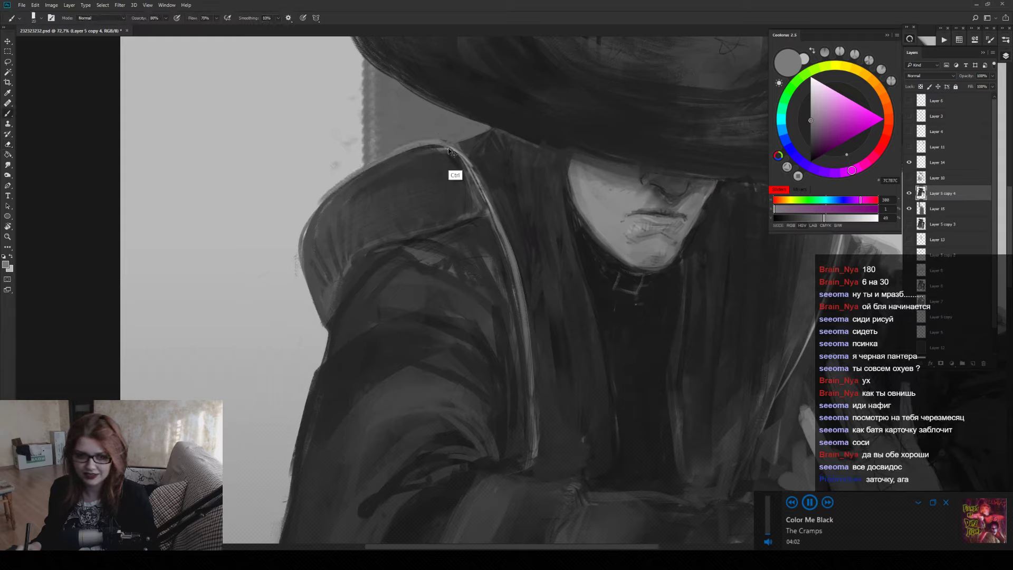
pyautogui.hotkey('ctrl', 'z')
pyautogui.moveTo(448, 148)
pyautogui.mouseDown()
pyautogui.moveTo(380, 158)
pyautogui.moveTo(334, 192)
pyautogui.mouseUp()
pyautogui.hotkey('ctrl', 'z')
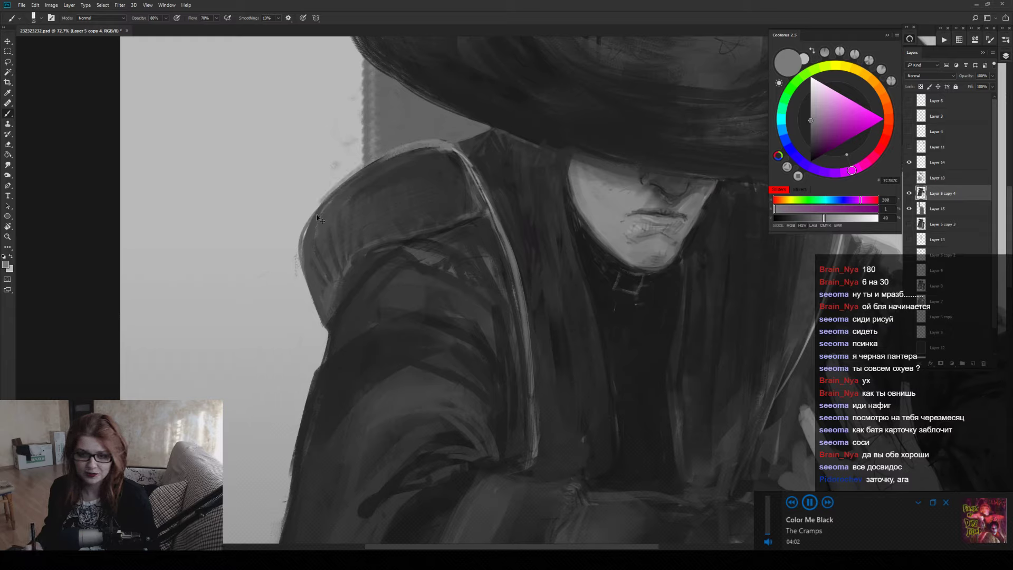
pyautogui.moveTo(388, 155); pyautogui.dragTo(303, 257)
pyautogui.moveTo(453, 145)
pyautogui.mouseDown()
pyautogui.moveTo(488, 194)
pyautogui.moveTo(490, 226)
pyautogui.mouseUp()
pyautogui.hotkey('ctrl', 'z')
pyautogui.hotkey('ctrl', 'z')
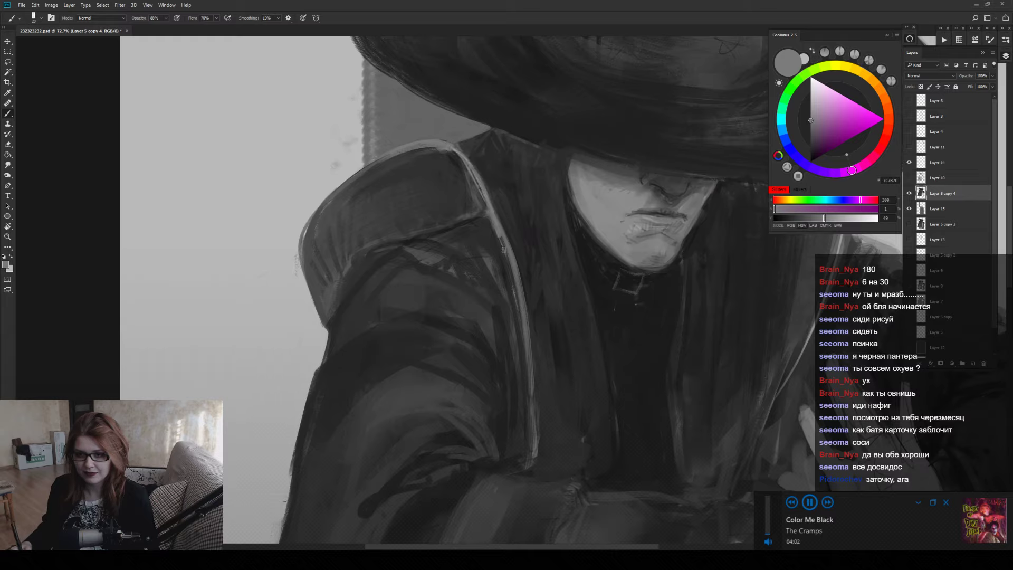
# Test a lighter grey on the lapel trim and add mid-grey hatching to the collar's outer end.
pyautogui.keyDown('alt'); pyautogui.click(639, 226); pyautogui.keyUp('alt')
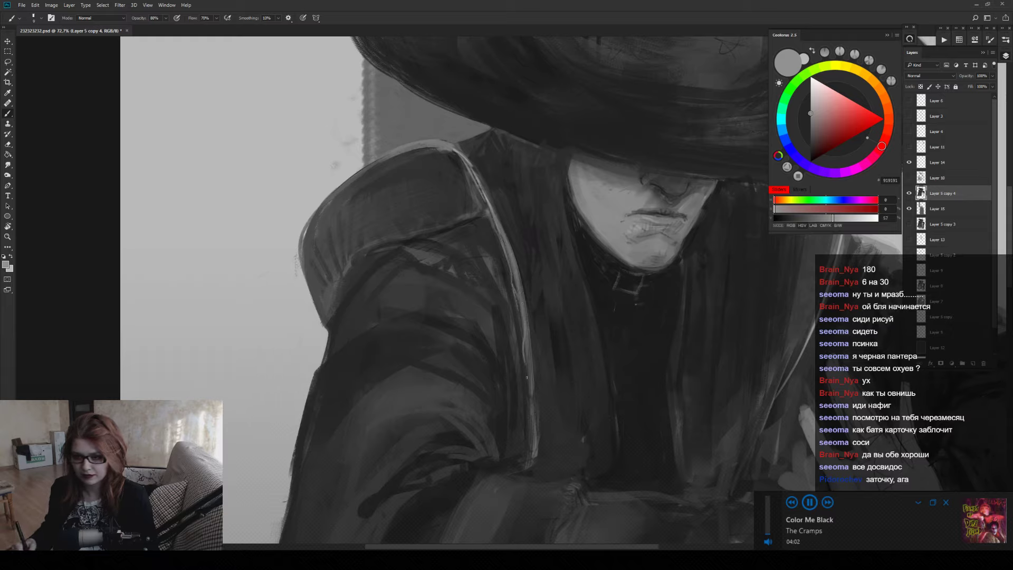
pyautogui.hotkey('ctrl', 'alt')
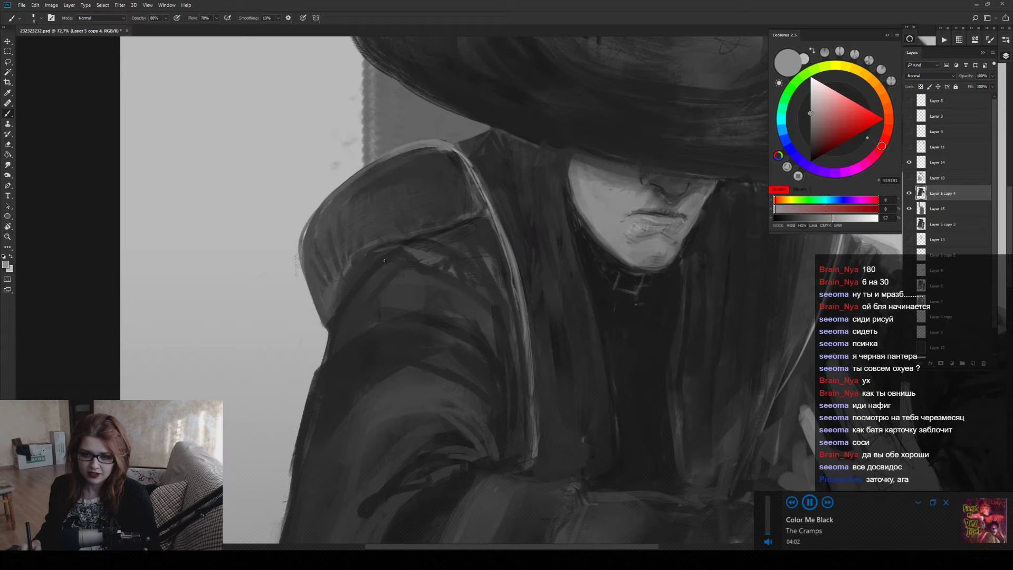
pyautogui.keyDown('alt'); pyautogui.click(352, 265); pyautogui.keyUp('alt')
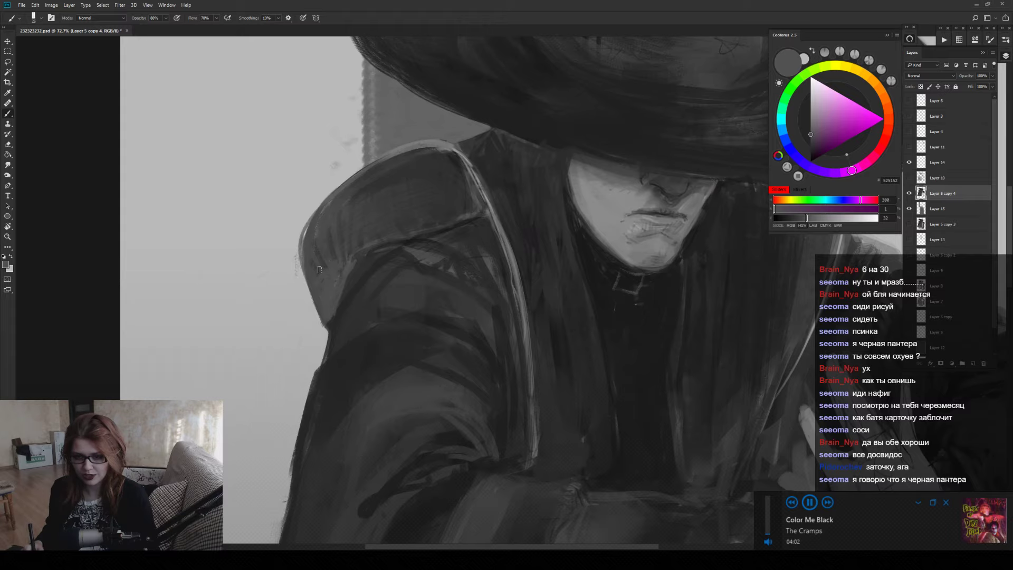
pyautogui.hotkey('ctrl', '0')
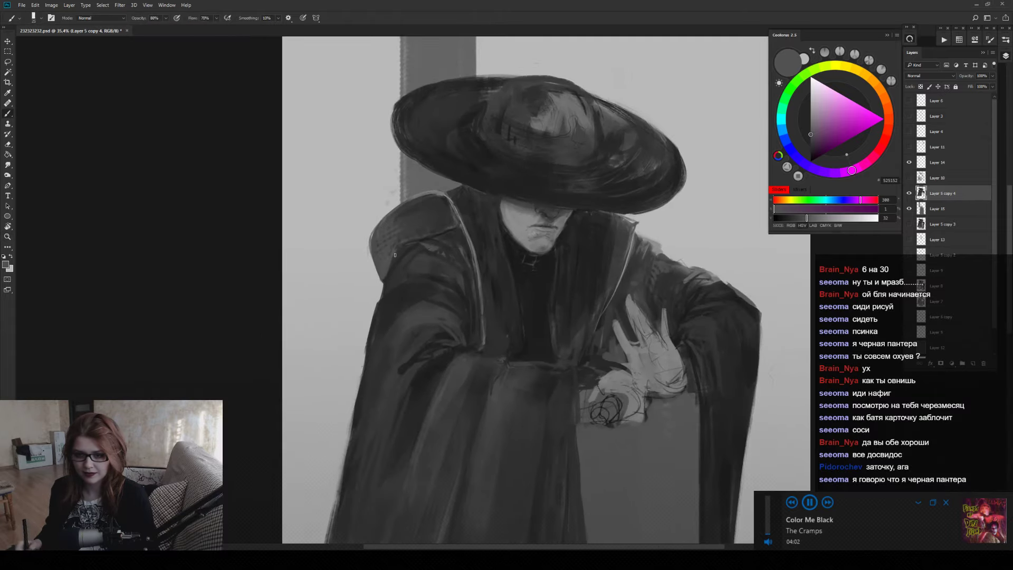
# Darken the collar's inner corner beside the lapel trim with a sampled dark grey and a larger brush.
pyautogui.moveTo(412, 207); pyautogui.dragTo(512, 194)
pyautogui.press('b')
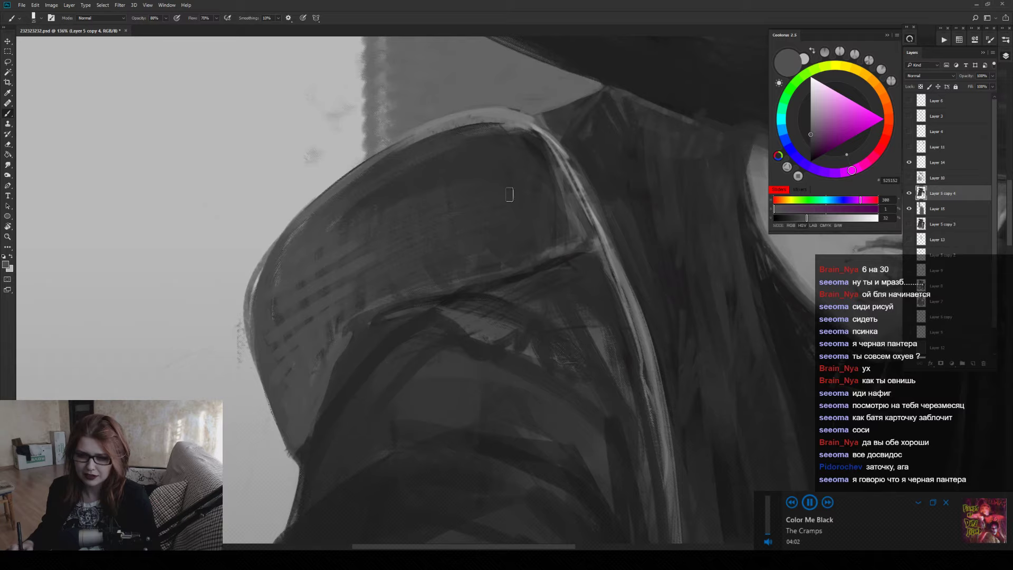
pyautogui.keyDown('alt'); pyautogui.click(537, 154); pyautogui.keyUp('alt')
pyautogui.moveTo(565, 258)
pyautogui.mouseDown()
pyautogui.moveTo(602, 255)
pyautogui.moveTo(579, 192)
pyautogui.mouseUp()
pyautogui.hotkey('ctrl', 'z')
pyautogui.press(']')
pyautogui.press(']')
pyautogui.press(']')
pyautogui.press(']')
pyautogui.moveTo(563, 250)
pyautogui.mouseDown()
pyautogui.moveTo(587, 248)
pyautogui.moveTo(571, 201)
pyautogui.mouseUp()
pyautogui.moveTo(583, 245)
pyautogui.mouseDown()
pyautogui.moveTo(544, 145)
pyautogui.moveTo(591, 239)
pyautogui.moveTo(554, 252)
pyautogui.moveTo(568, 201)
pyautogui.moveTo(562, 222)
pyautogui.moveTo(553, 214)
pyautogui.moveTo(529, 240)
pyautogui.mouseUp()
# Even out the shading across the raised collar's face with strokes of sampled dark and mid greys.
pyautogui.scroll(-5, 529, 240)
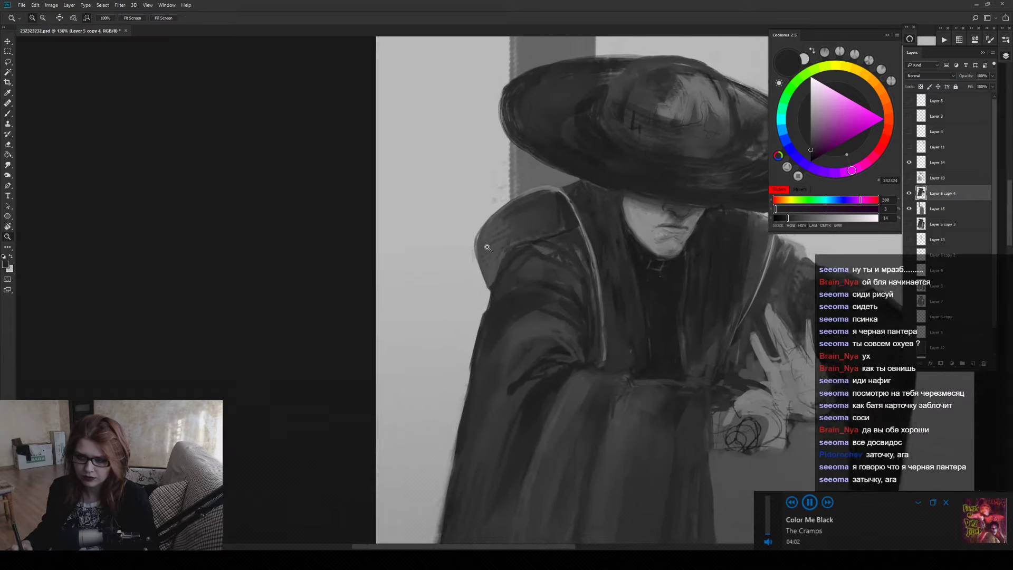
pyautogui.keyDown('alt'); pyautogui.click(549, 221); pyautogui.keyUp('alt')
pyautogui.moveTo(550, 197); pyautogui.dragTo(551, 208)
pyautogui.press('z')
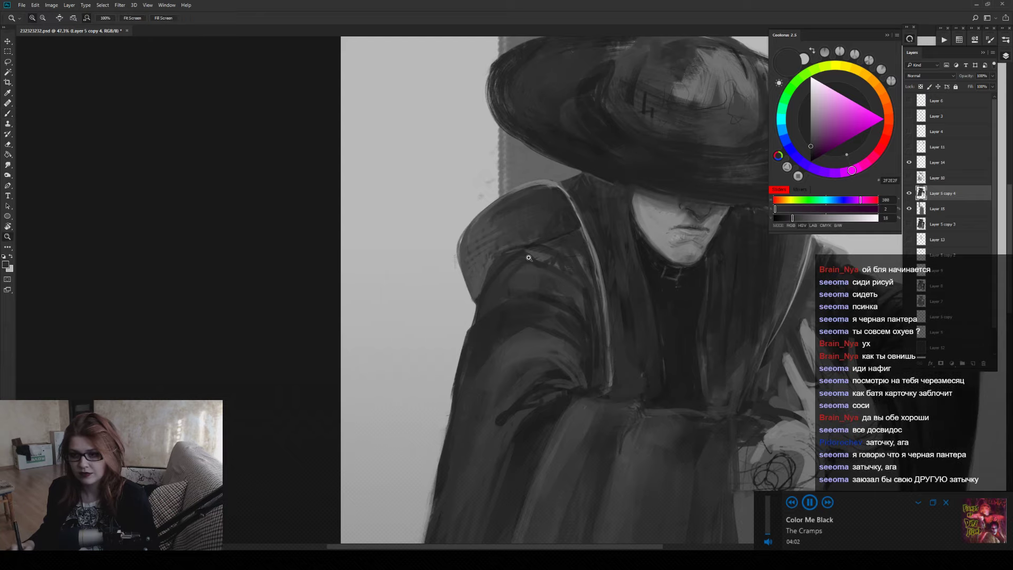
pyautogui.moveTo(583, 252)
pyautogui.mouseDown()
pyautogui.moveTo(513, 265)
pyautogui.moveTo(596, 261)
pyautogui.mouseUp()
pyautogui.press('b')
pyautogui.keyDown('alt'); pyautogui.click(468, 217); pyautogui.keyUp('alt')
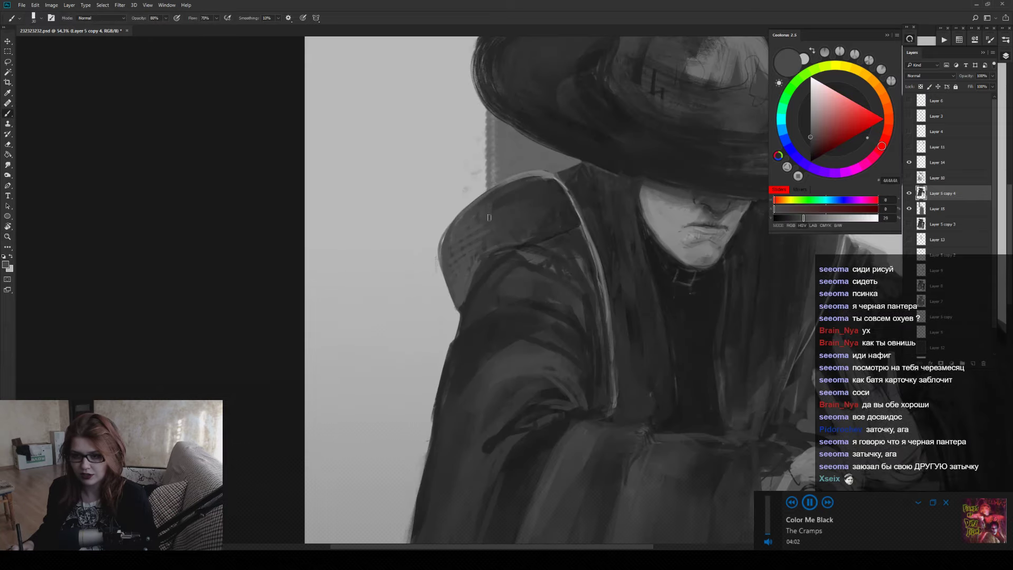
pyautogui.keyDown('alt'); pyautogui.click(509, 209); pyautogui.keyUp('alt')
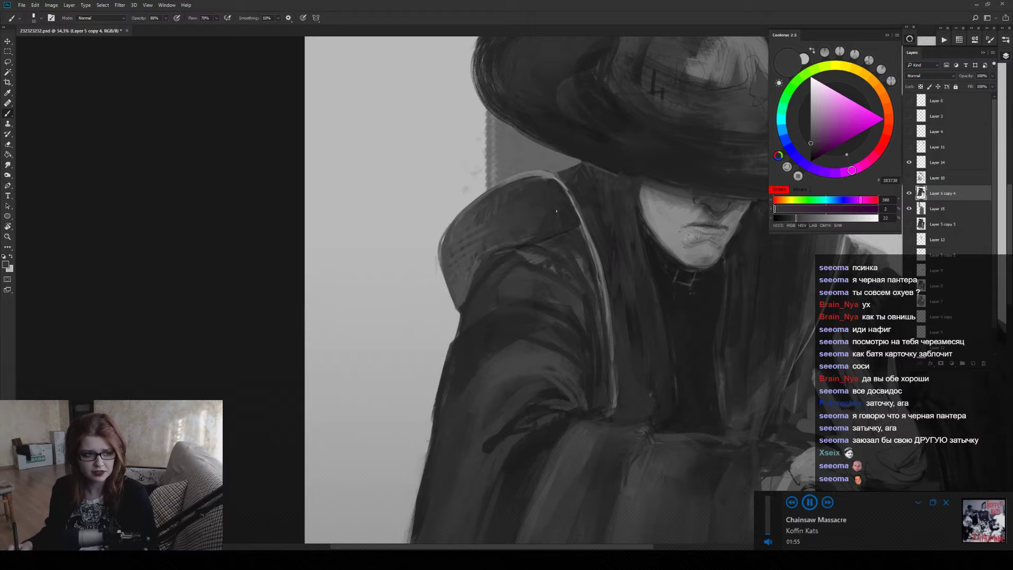
# Darken the lower edge of the hat brim beside the face with sampled dark grey, undoing and repeating strokes.
pyautogui.moveTo(711, 241); pyautogui.dragTo(603, 278)
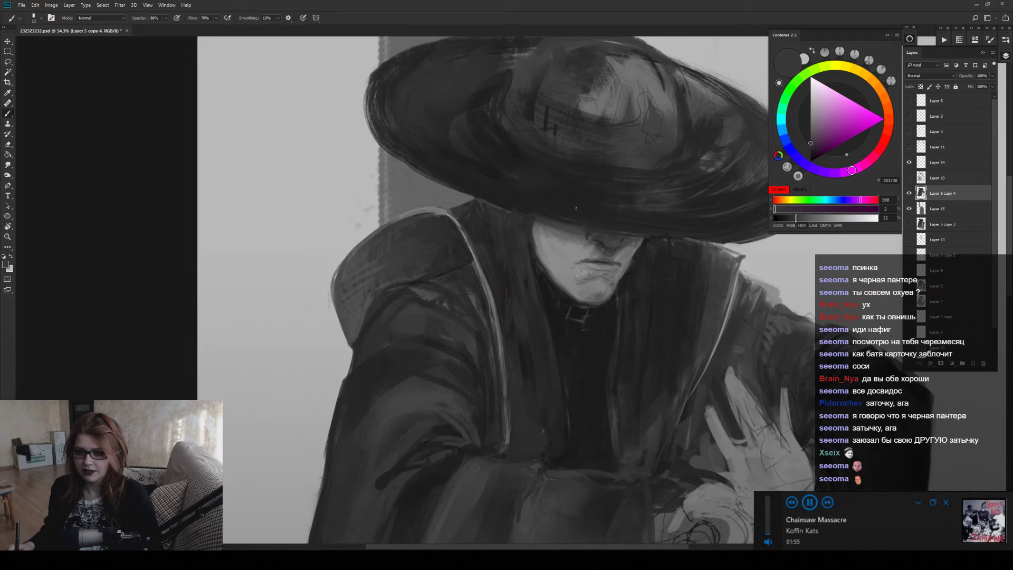
pyautogui.keyDown('alt'); pyautogui.click(568, 215); pyautogui.keyUp('alt')
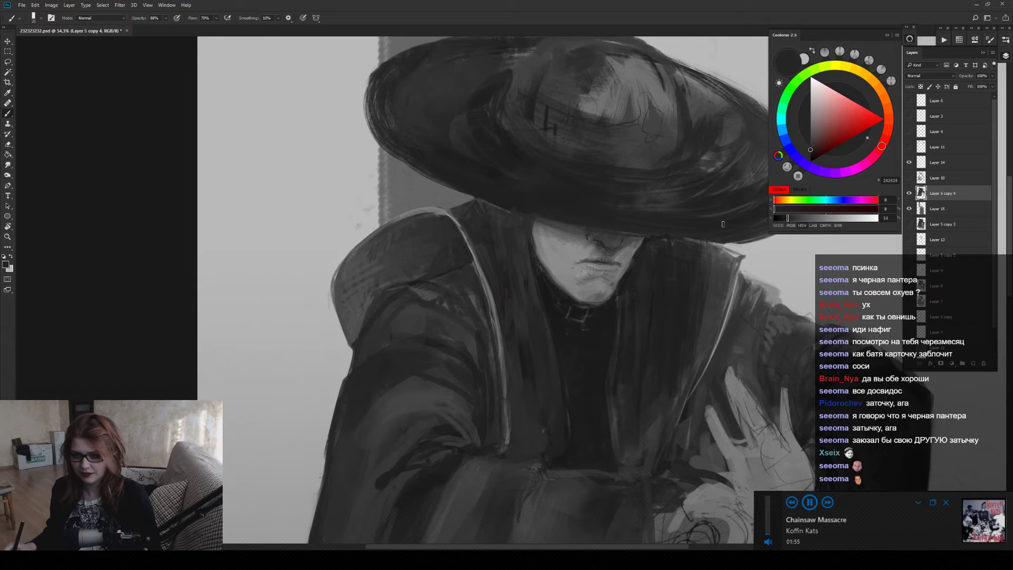
pyautogui.moveTo(702, 219)
pyautogui.mouseDown()
pyautogui.moveTo(622, 217)
pyautogui.moveTo(705, 229)
pyautogui.mouseUp()
pyautogui.keyDown('alt'); pyautogui.click(534, 217); pyautogui.keyUp('alt')
pyautogui.hotkey('ctrl', 'z')
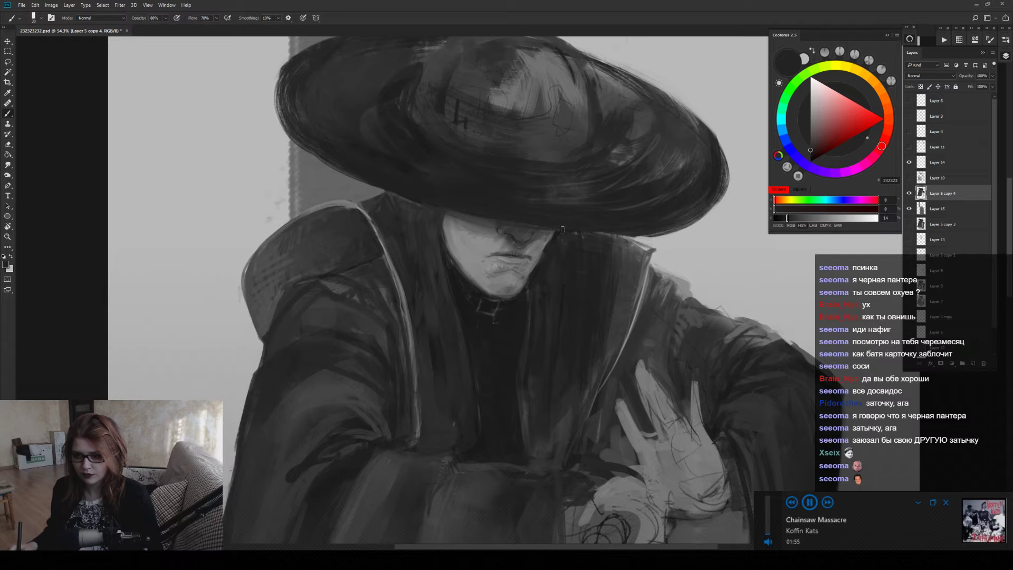
pyautogui.moveTo(596, 232)
pyautogui.mouseDown()
pyautogui.moveTo(688, 231)
pyautogui.moveTo(611, 266)
pyautogui.moveTo(648, 238)
pyautogui.mouseUp()
# Mirror the canvas horizontally and choose a 45 px textured brush tip for the eraser.
pyautogui.press('z')
pyautogui.press('b')
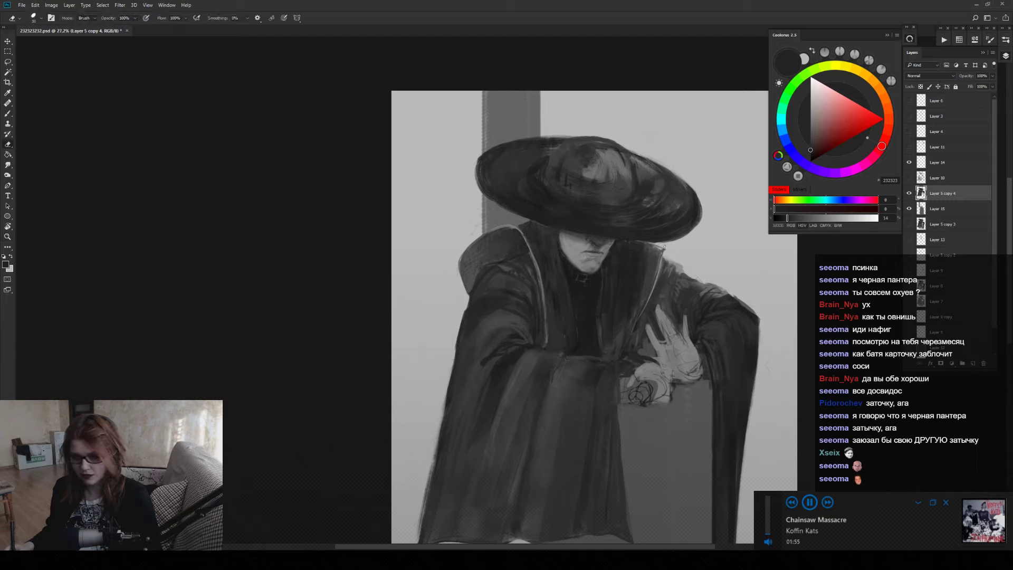
pyautogui.hotkey('ctrl', 'shift', 'h')
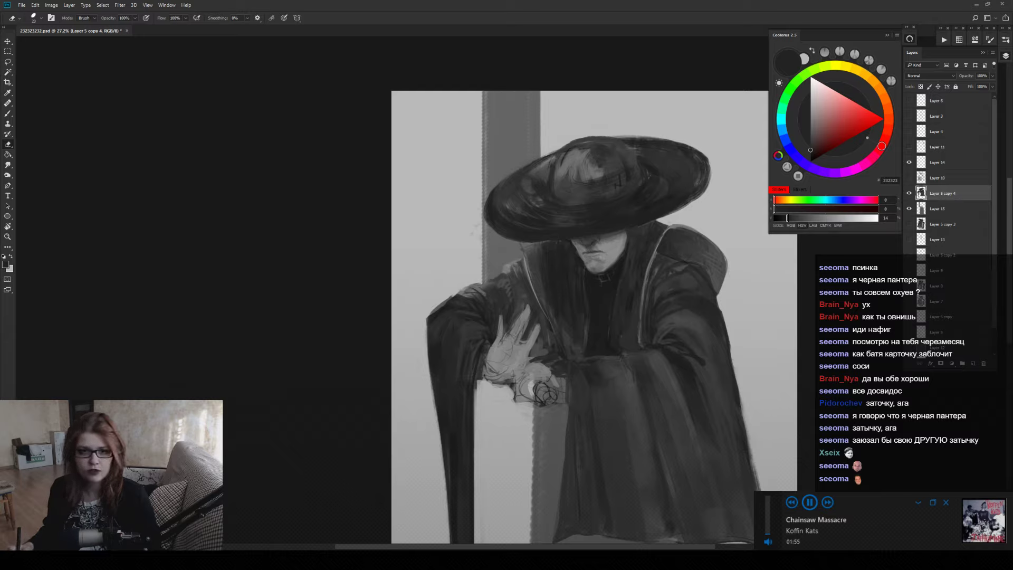
pyautogui.rightClick(446, 108)
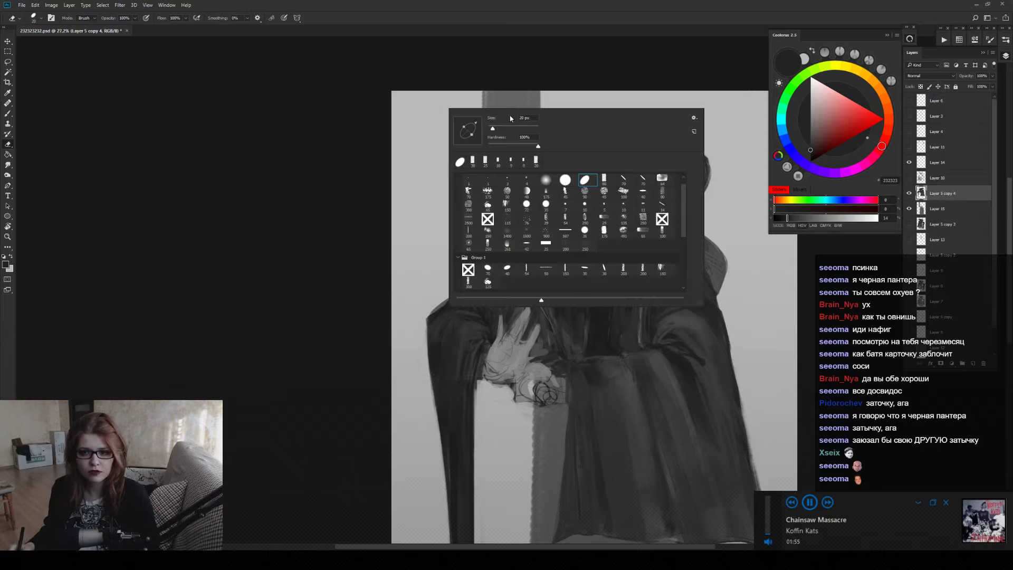
pyautogui.click(603, 192)
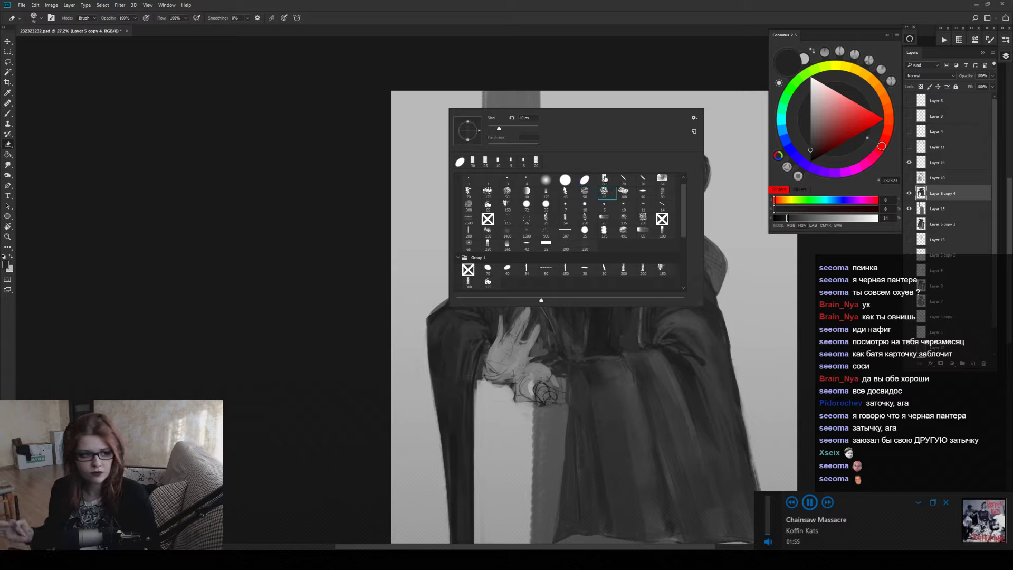
pyautogui.click(381, 263)
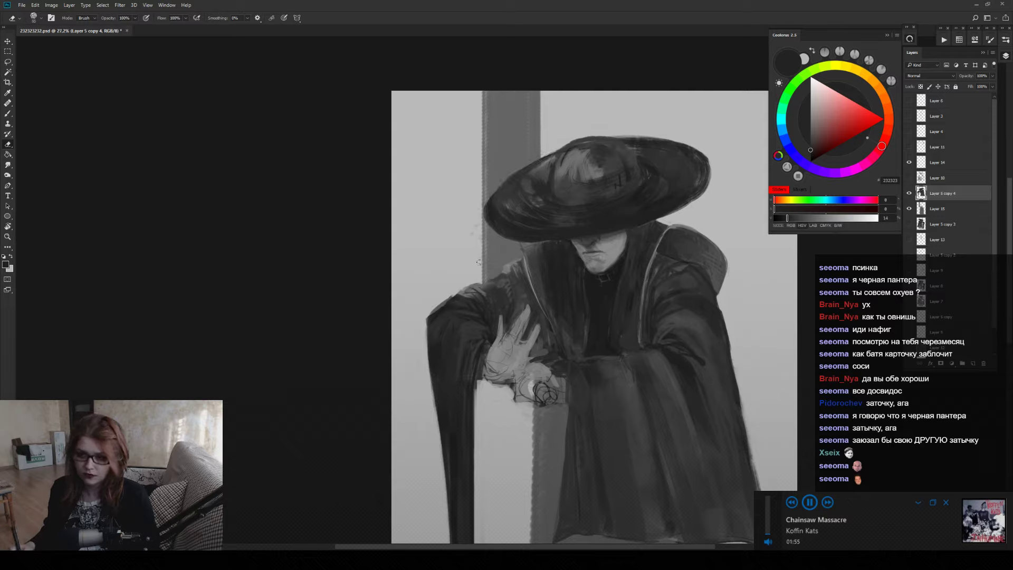
# Trim the outer edge of the hat brim with the eraser, undoing and repeating the stroke.
pyautogui.moveTo(492, 199); pyautogui.dragTo(495, 231)
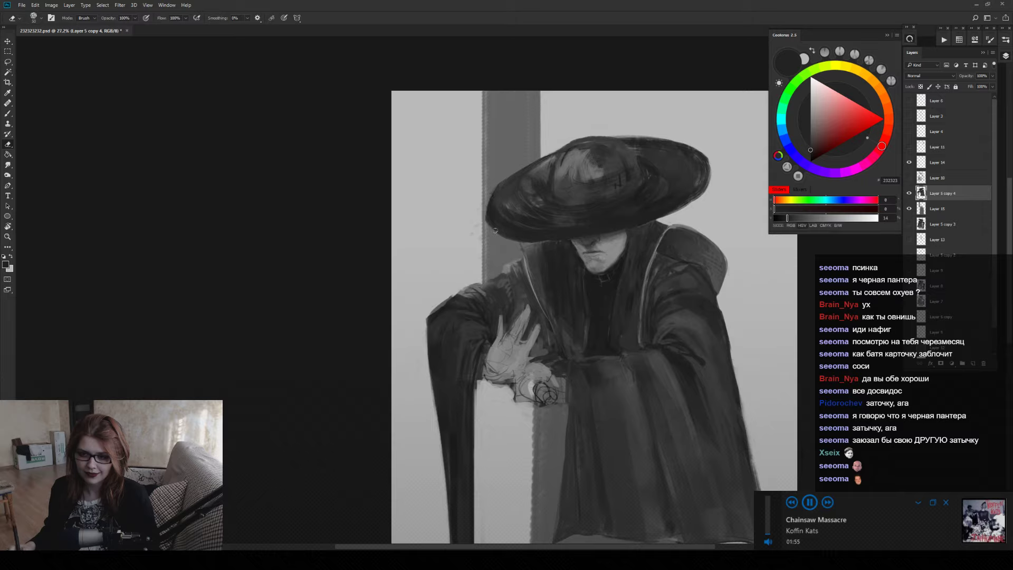
pyautogui.hotkey('ctrl', 'z')
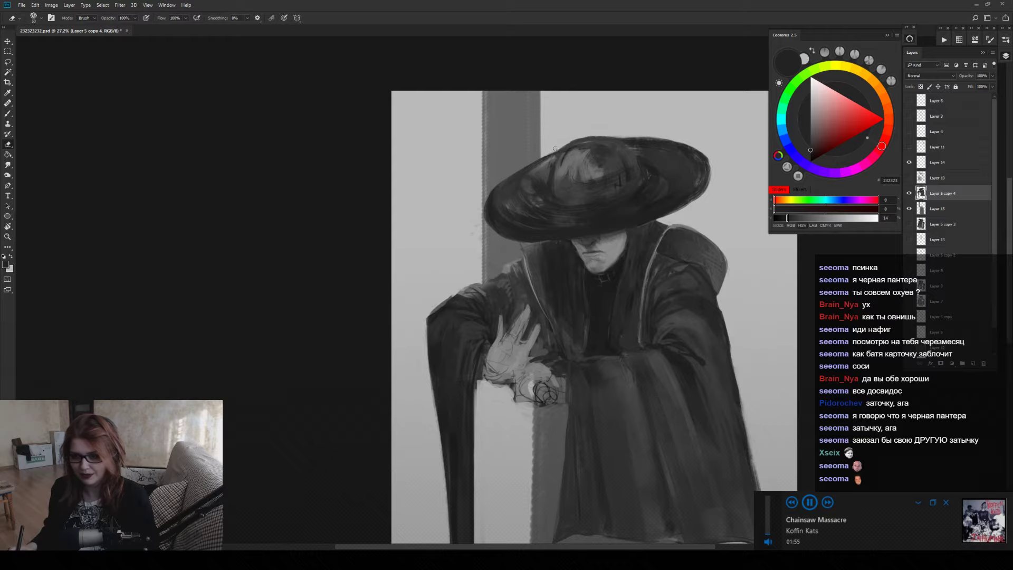
pyautogui.moveTo(495, 183); pyautogui.dragTo(497, 218)
pyautogui.hotkey('ctrl', 'space')
pyautogui.moveTo(543, 250); pyautogui.dragTo(504, 268)
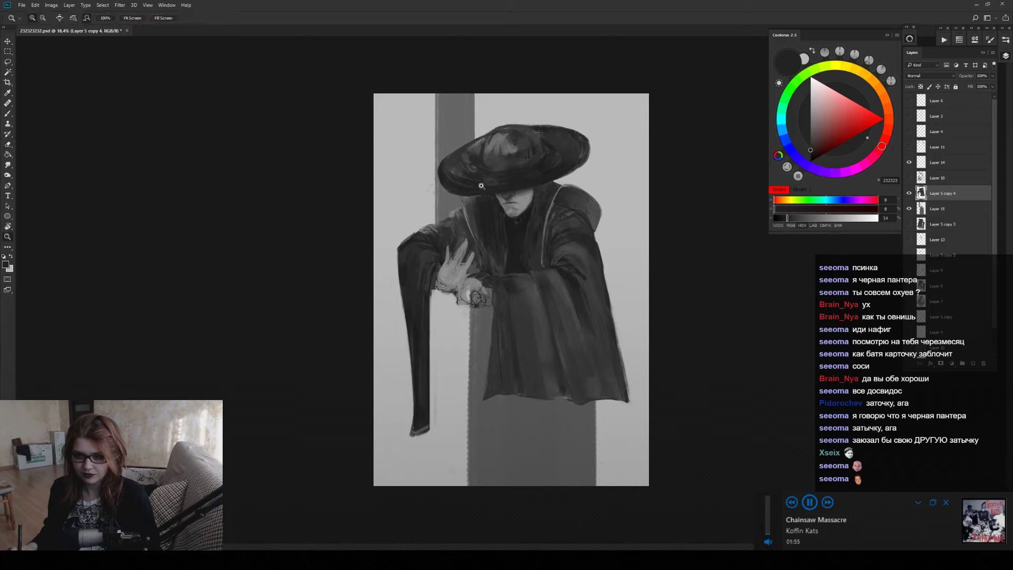
pyautogui.keyDown('alt'); pyautogui.scroll(2, 475, 184); pyautogui.keyUp('alt')
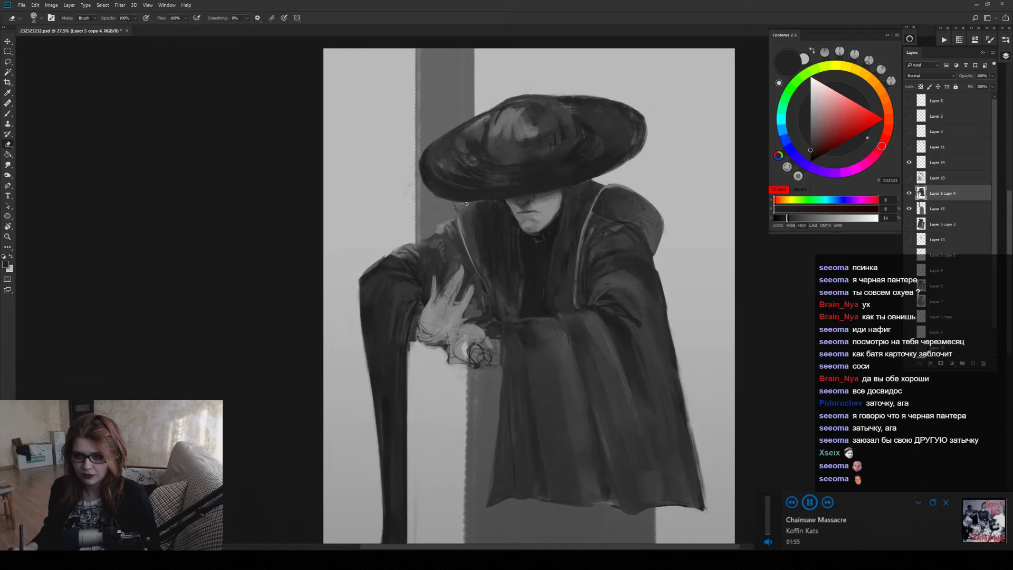
# Flip the mirrored canvas back to its original orientation.
pyautogui.press('b')
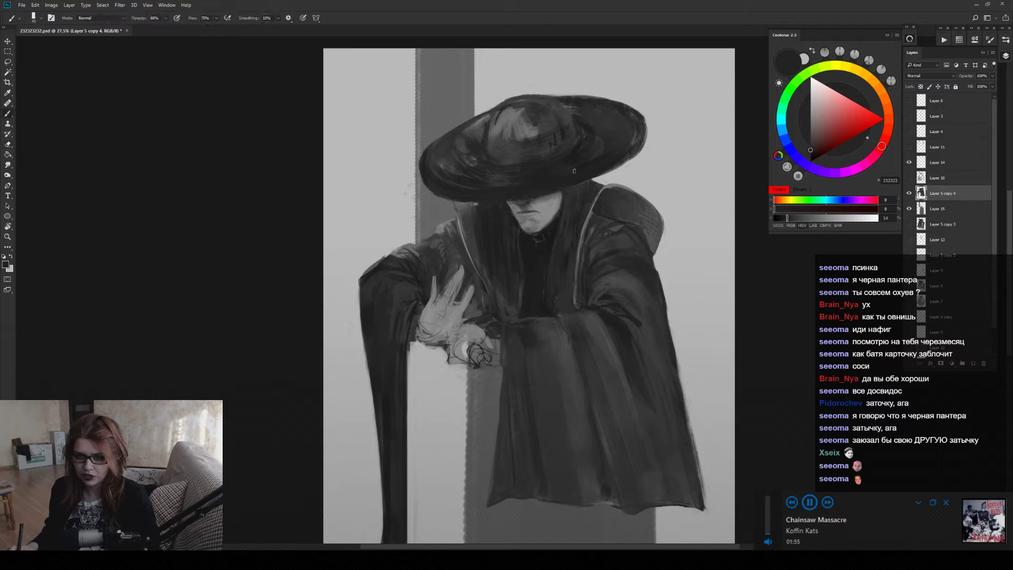
pyautogui.press('z')
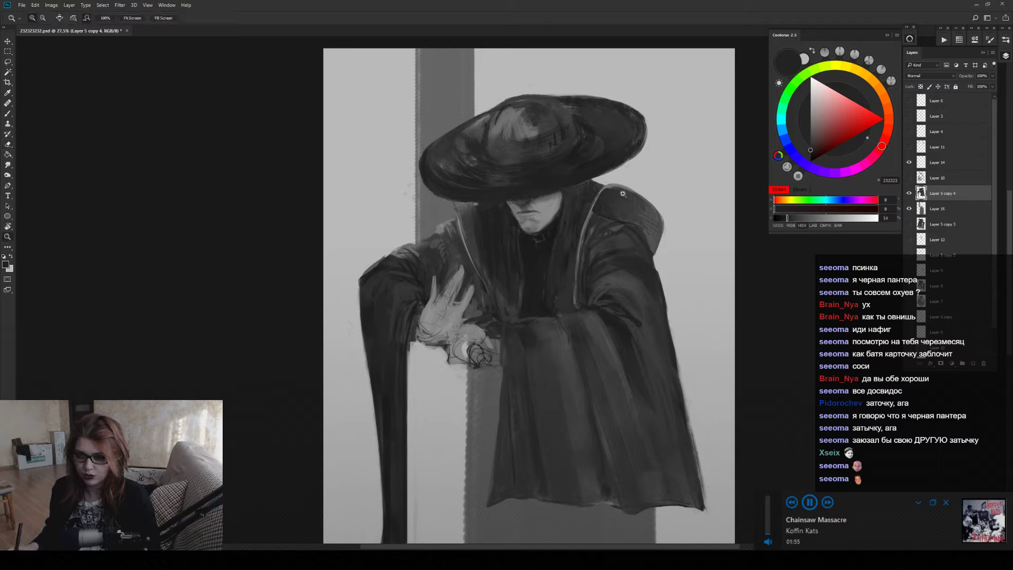
pyautogui.keyDown('alt'); pyautogui.click(557, 278); pyautogui.keyUp('alt')
pyautogui.hotkey('ctrl', 'z')
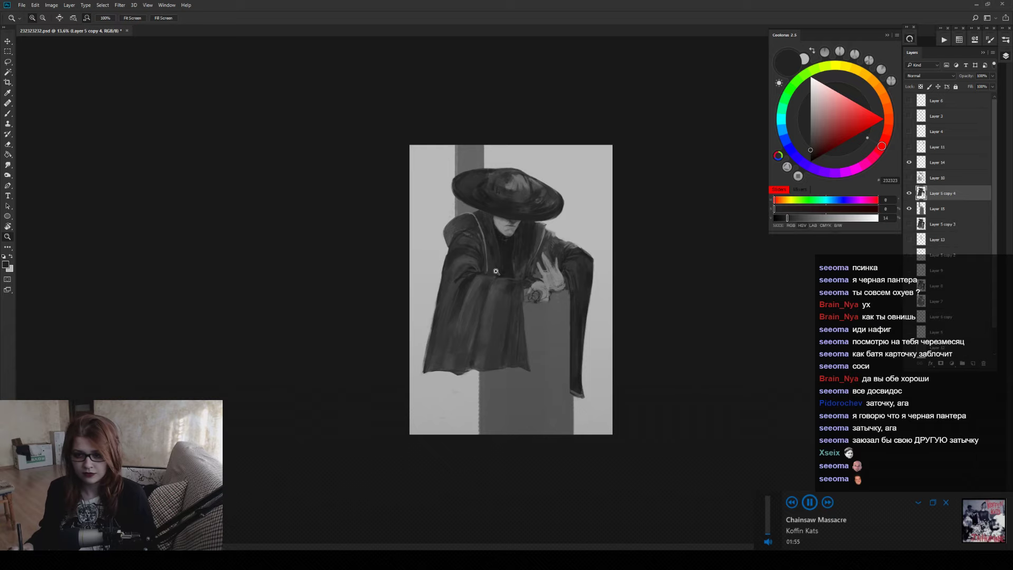
# Rework the upper corner of the lapel above the open hand with sampled mid grey and a smaller brush.
pyautogui.moveTo(496, 270); pyautogui.dragTo(578, 189)
pyautogui.press('b')
pyautogui.keyDown('alt'); pyautogui.click(544, 198); pyautogui.keyUp('alt')
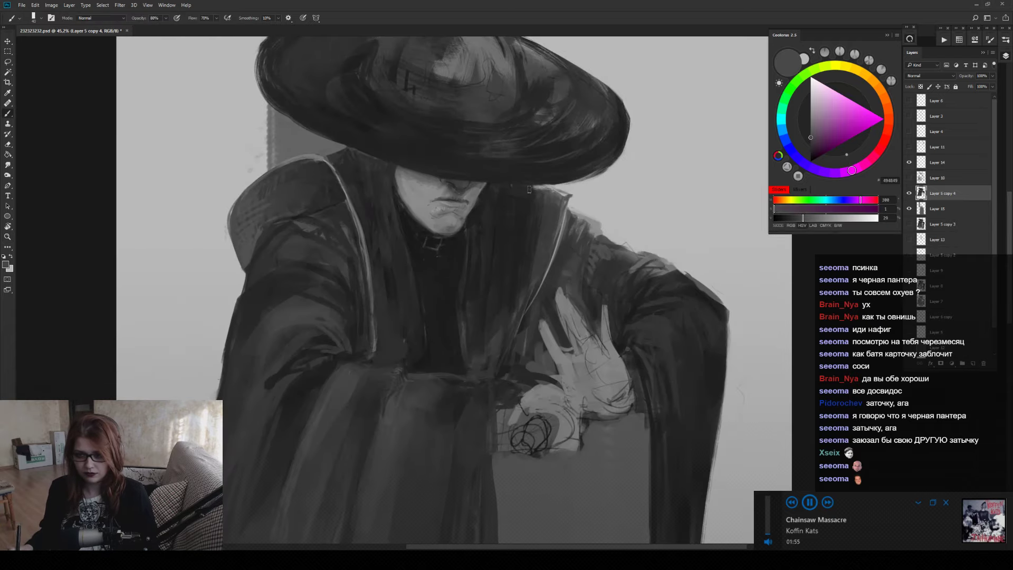
pyautogui.keyDown('alt'); pyautogui.click(555, 208); pyautogui.keyUp('alt')
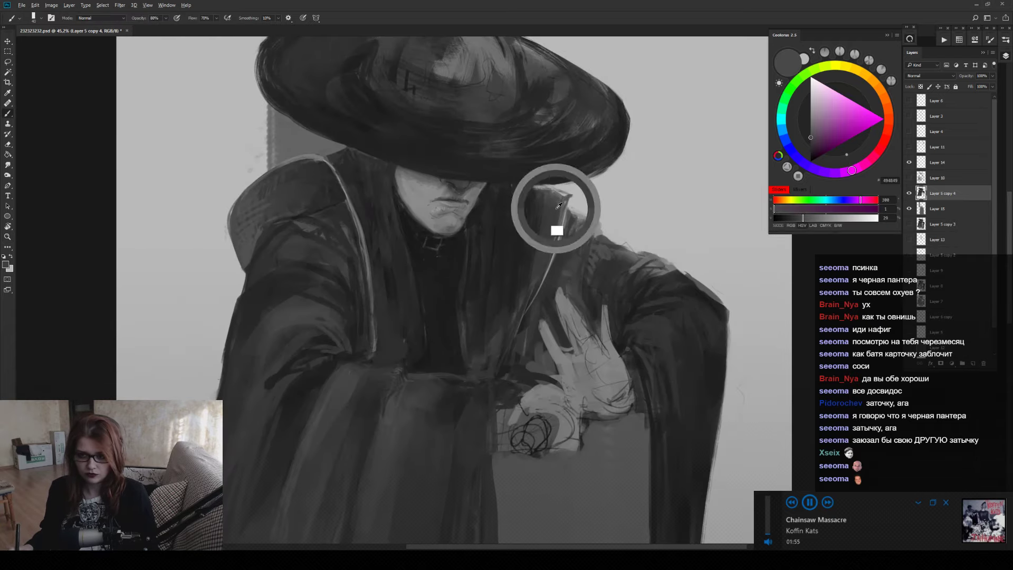
pyautogui.press('[')
pyautogui.moveTo(566, 201)
pyautogui.mouseDown()
pyautogui.moveTo(538, 188)
pyautogui.moveTo(565, 182)
pyautogui.moveTo(575, 192)
pyautogui.moveTo(545, 223)
pyautogui.moveTo(528, 190)
pyautogui.moveTo(559, 184)
pyautogui.mouseUp()
# Darken the hat brim's lower edge above that lapel corner with sampled dark greys and a smaller brush.
pyautogui.keyDown('alt'); pyautogui.click(529, 203); pyautogui.keyUp('alt')
pyautogui.press('[')
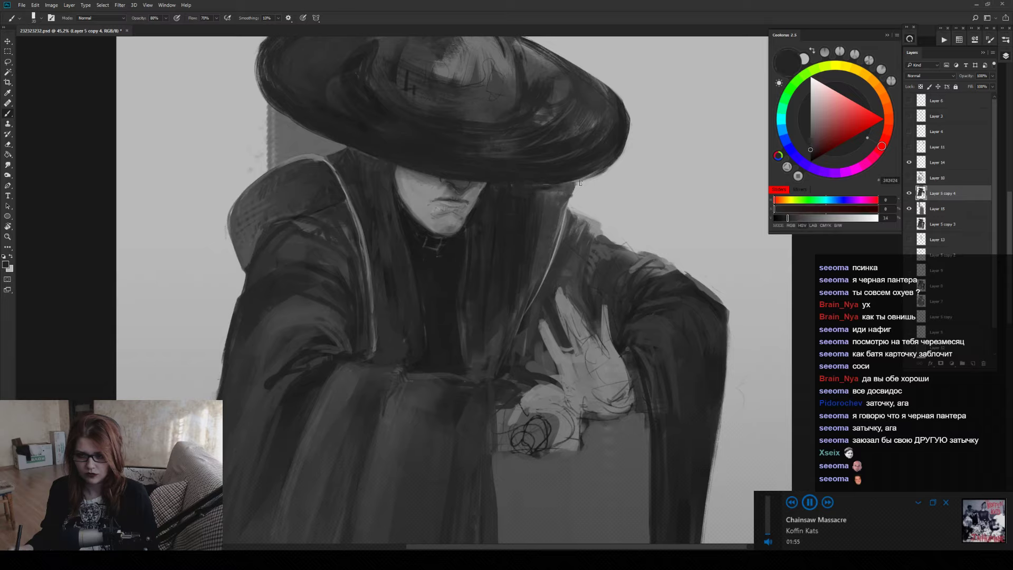
pyautogui.keyDown('alt'); pyautogui.click(574, 177); pyautogui.keyUp('alt')
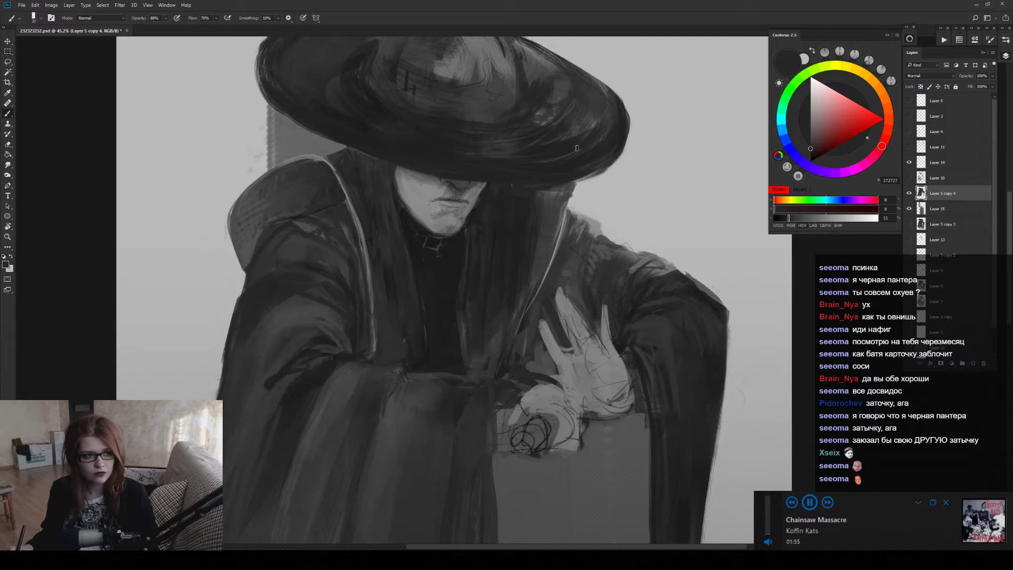
pyautogui.keyDown('alt'); pyautogui.click(514, 303); pyautogui.keyUp('alt')
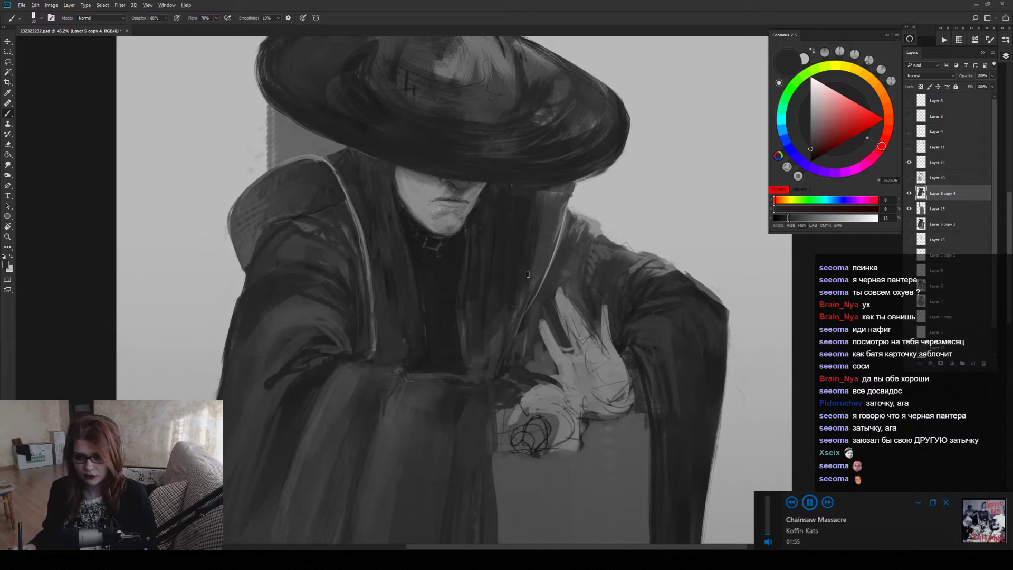
# Sample a light grey from the background and choose a different brush preset for painting.
pyautogui.press('z')
pyautogui.moveTo(546, 278); pyautogui.dragTo(514, 306)
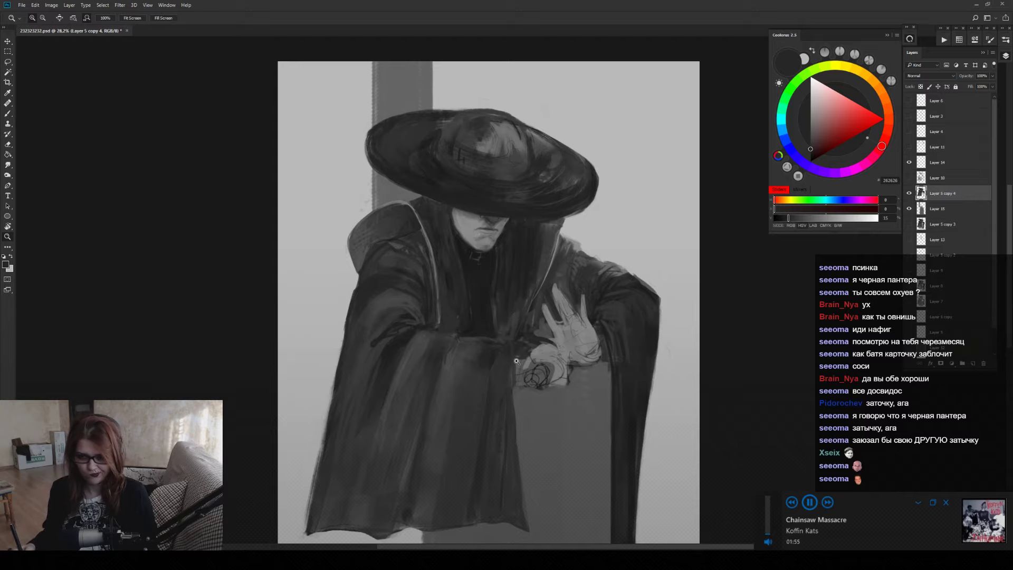
pyautogui.moveTo(616, 275); pyautogui.dragTo(590, 250)
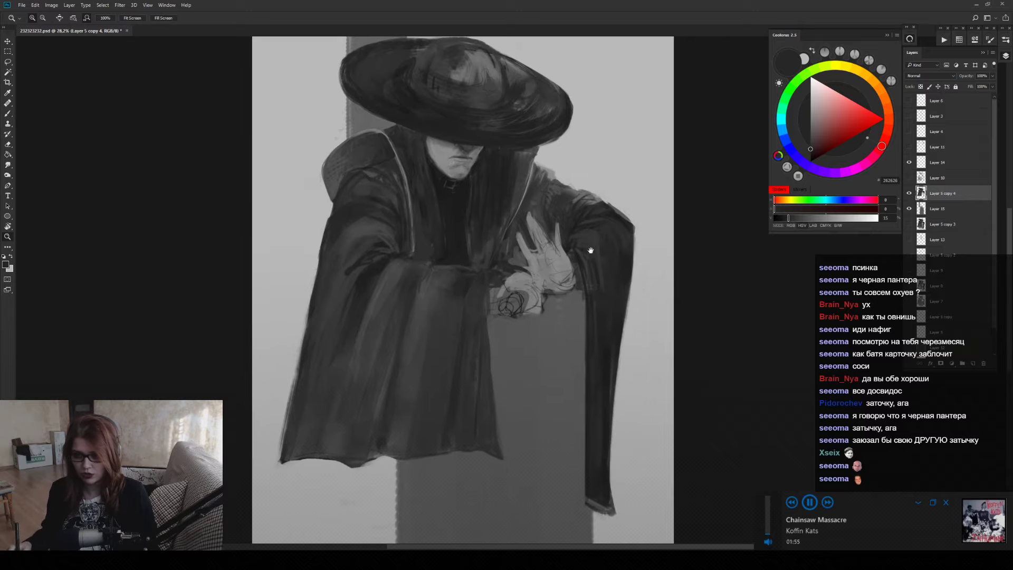
pyautogui.press('b')
pyautogui.keyDown('alt'); pyautogui.click(512, 241); pyautogui.keyUp('alt')
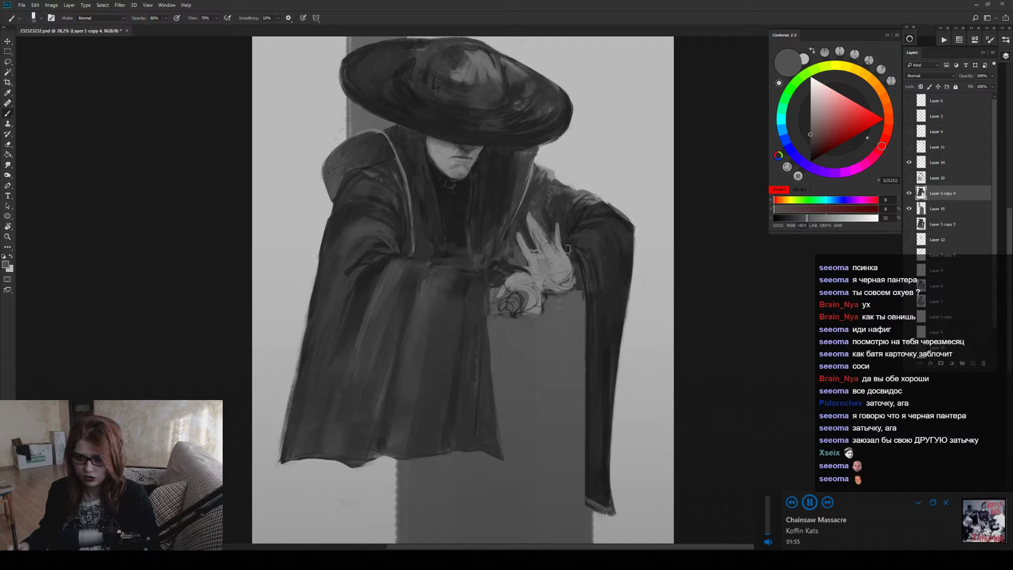
pyautogui.keyDown('alt'); pyautogui.click(592, 194); pyautogui.keyUp('alt')
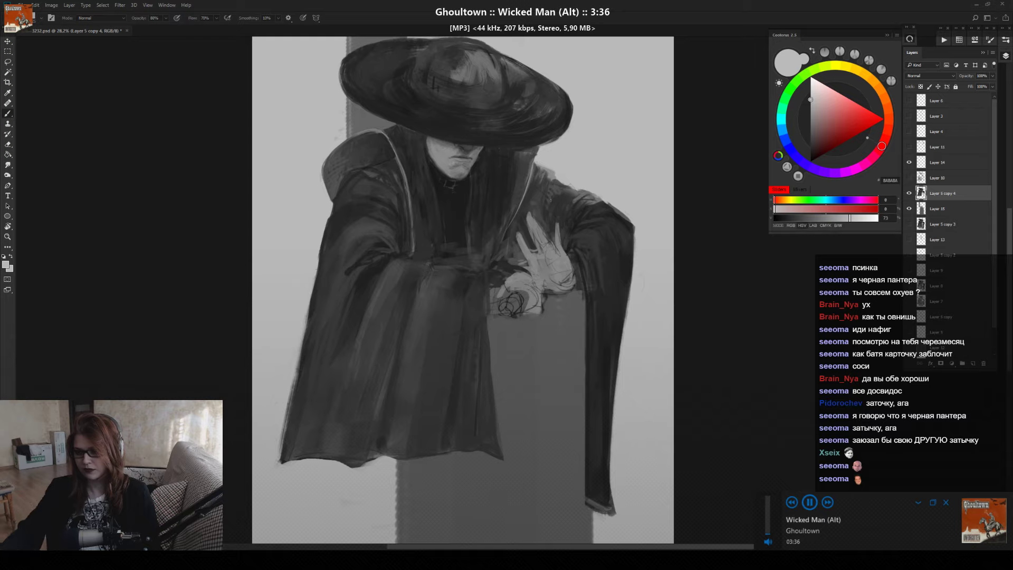
pyautogui.click(828, 503)
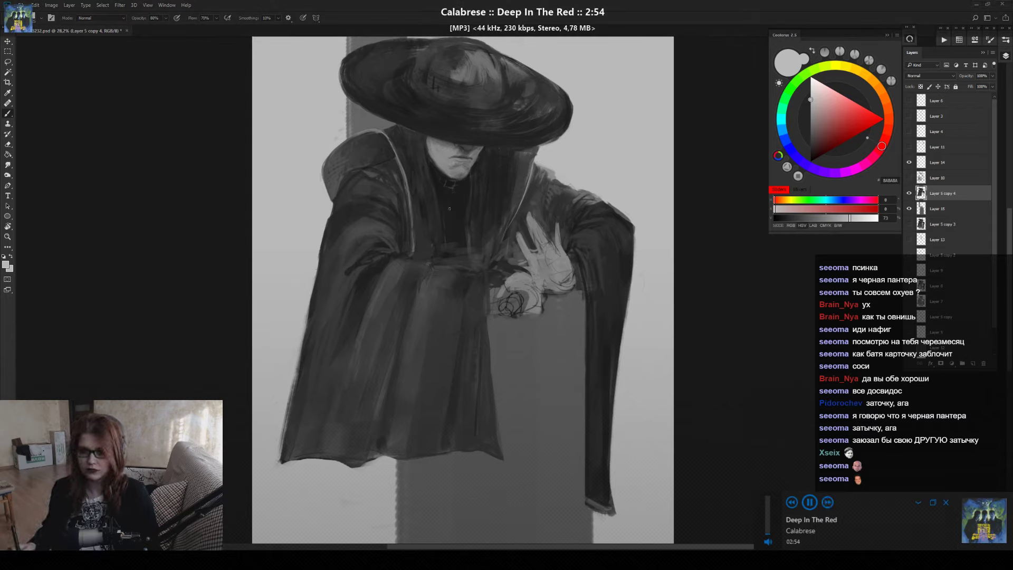
pyautogui.rightClick(457, 211)
pyautogui.click(593, 280)
pyautogui.click(711, 223)
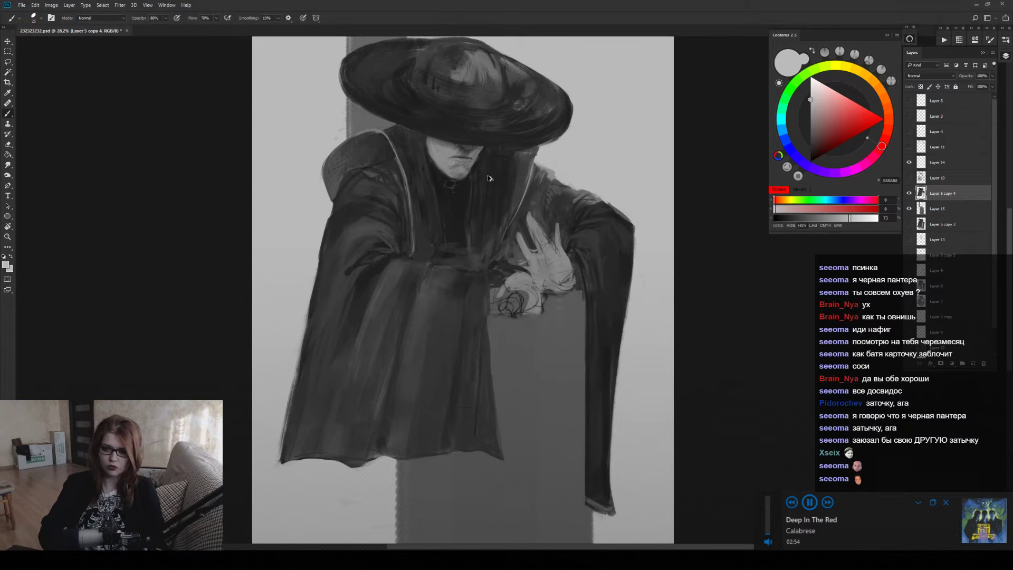
# Resize the image to a width of 2500 pixels.
pyautogui.hotkey('ctrl', 'u')
pyautogui.press('Escape')
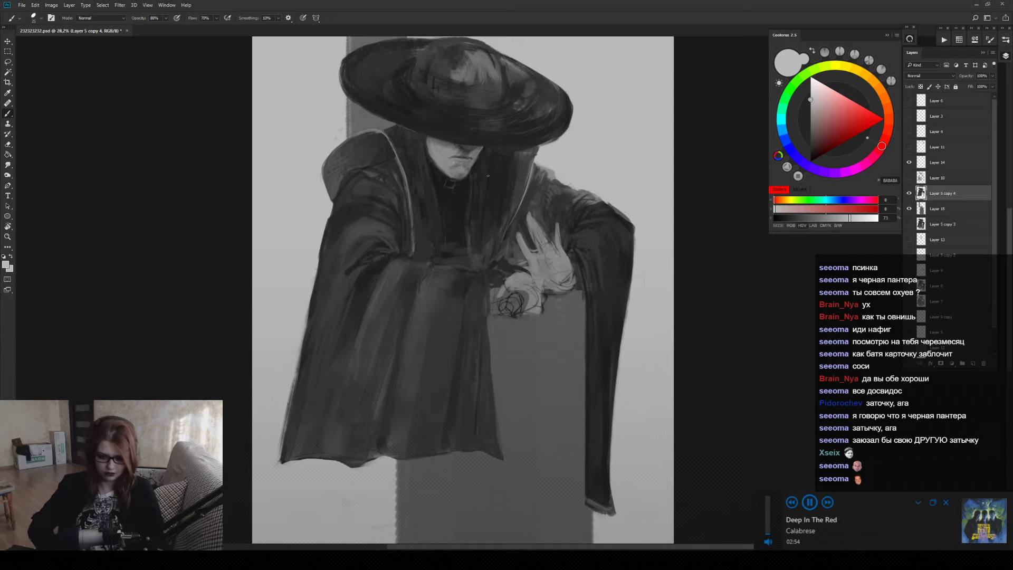
pyautogui.hotkey('ctrl', 'alt', 'i')
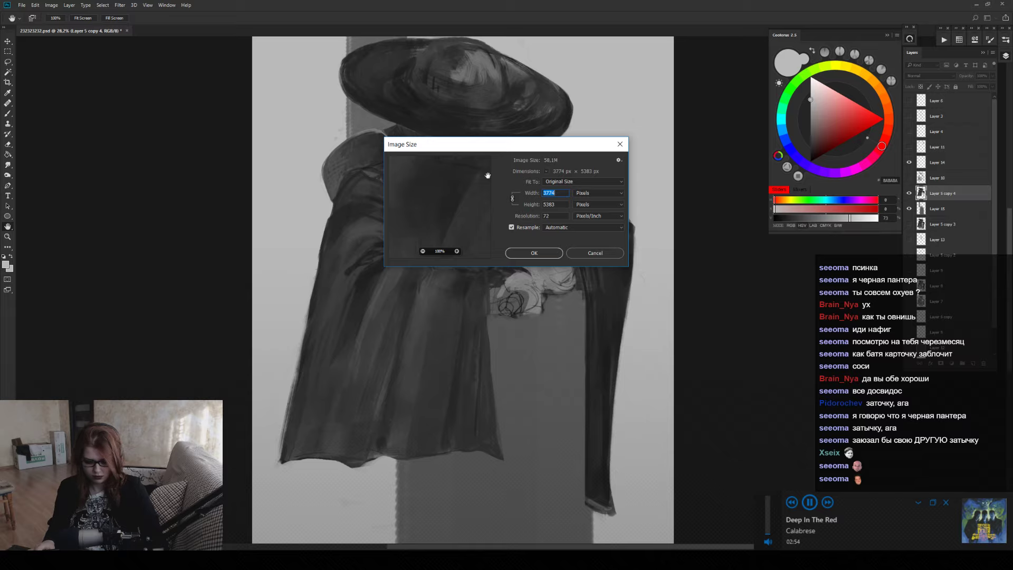
pyautogui.write('2500')
pyautogui.press('Return')
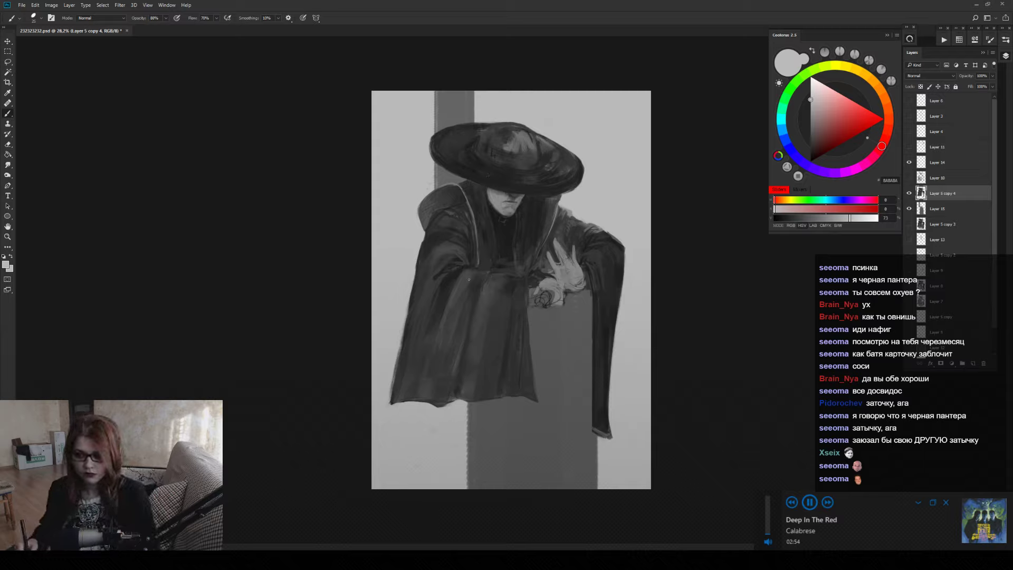
# Sample a dark grey from the figure's chest and save the document.
pyautogui.keyDown('alt'); pyautogui.scroll(2, 504, 253); pyautogui.keyUp('alt')
pyautogui.keyDown('alt'); pyautogui.click(504, 245); pyautogui.keyUp('alt')
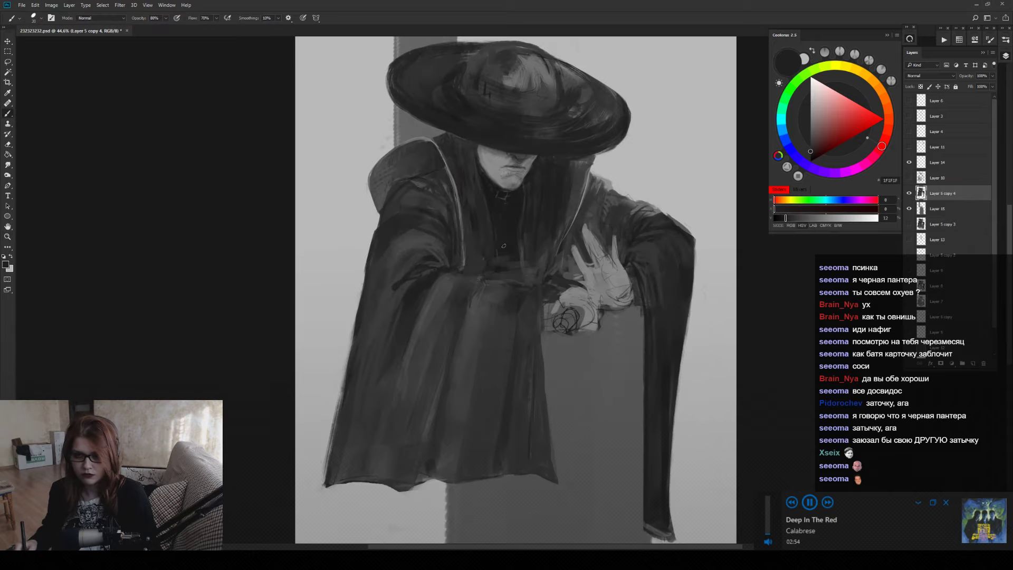
pyautogui.hotkey('ctrl', 's')
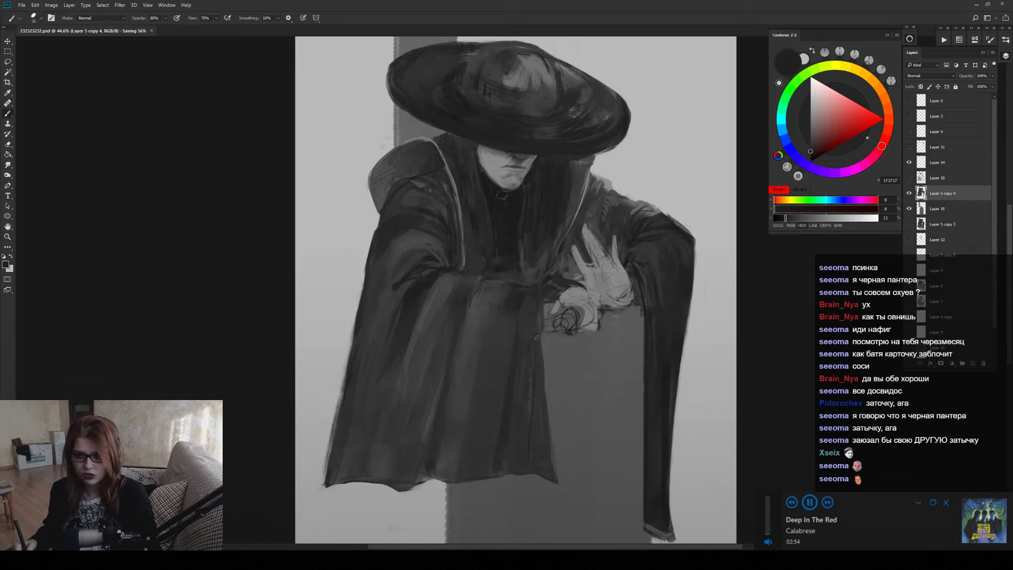
# Close the document and reopen 232323232.psd from the recent files.
pyautogui.hotkey('ctrl', 'w')
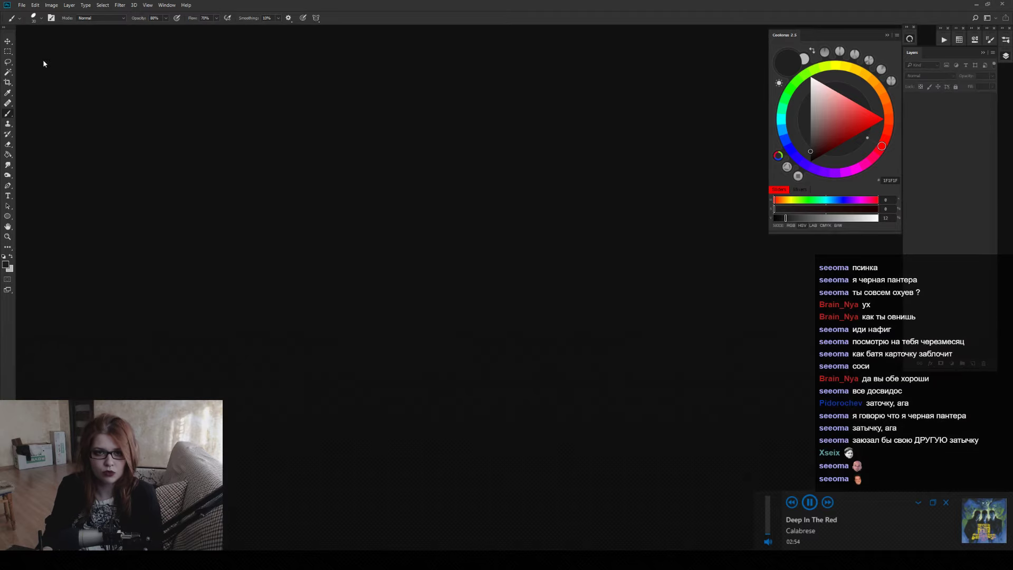
pyautogui.click(24, 5)
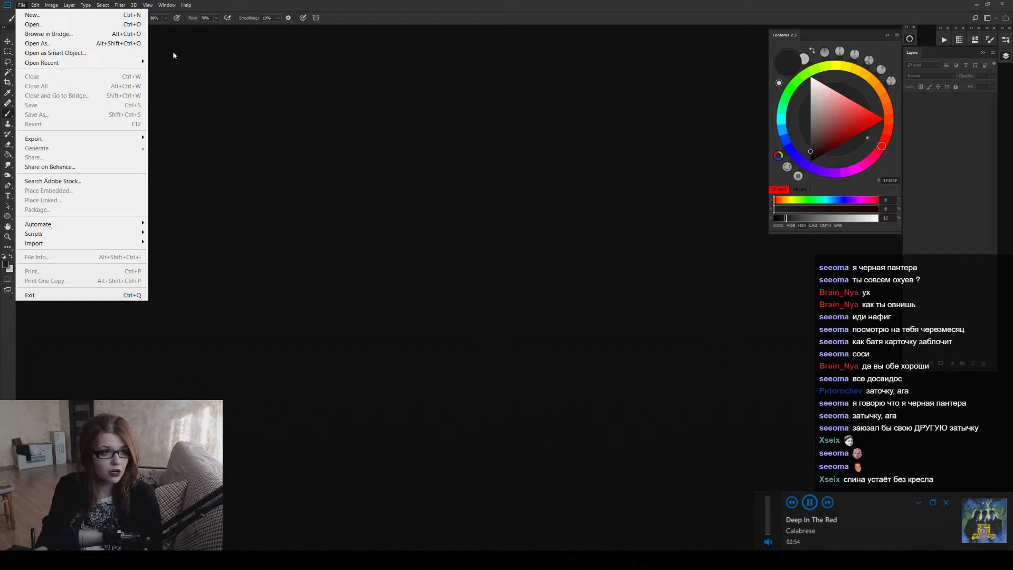
pyautogui.moveTo(133, 66)
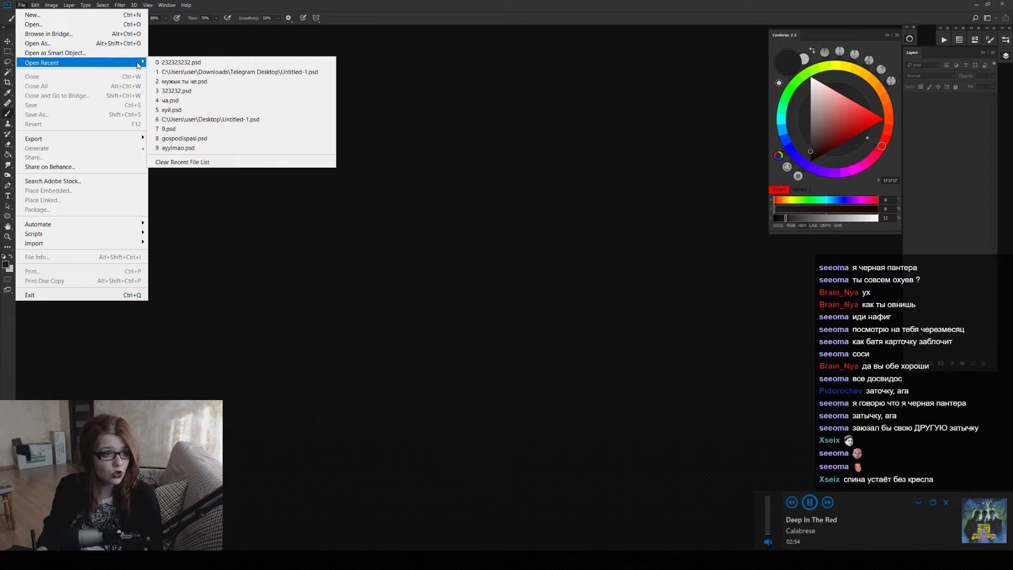
pyautogui.click(221, 66)
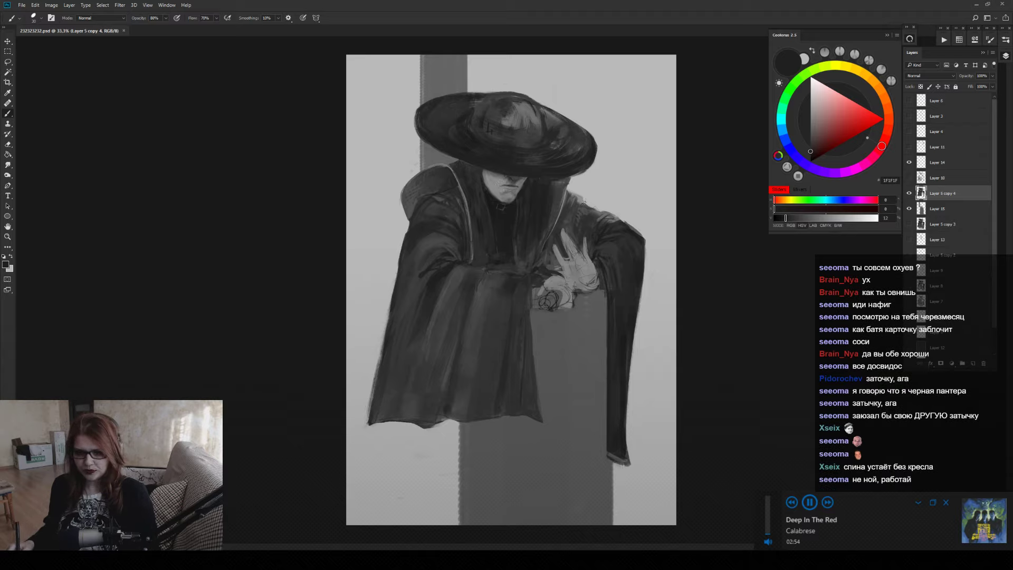
# Paint dark grey strokes over the coat between the light-edged lapel and the raised hand, reducing the brush size.
pyautogui.press('e')
pyautogui.scroll(1, 594, 207)
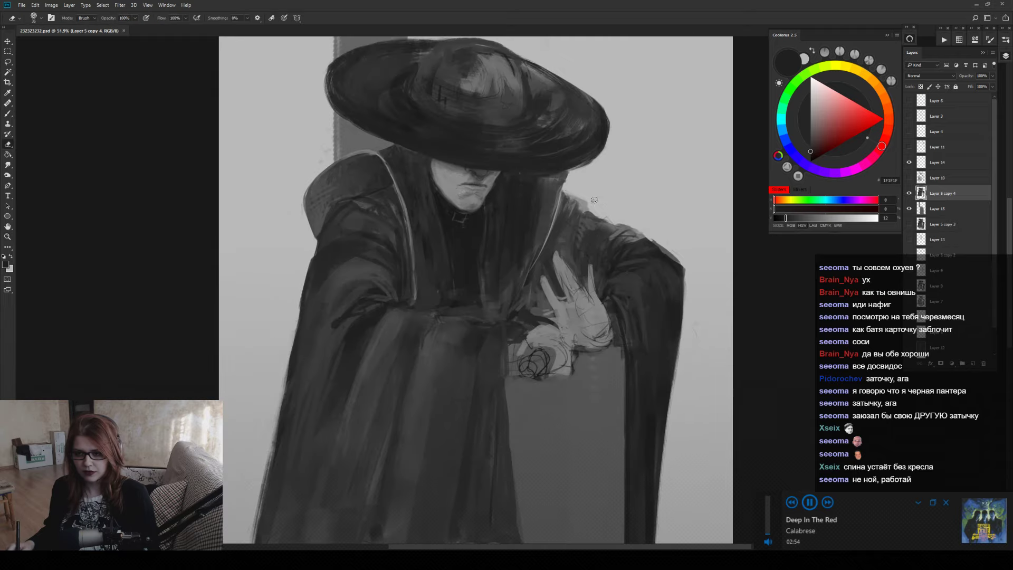
pyautogui.press('b')
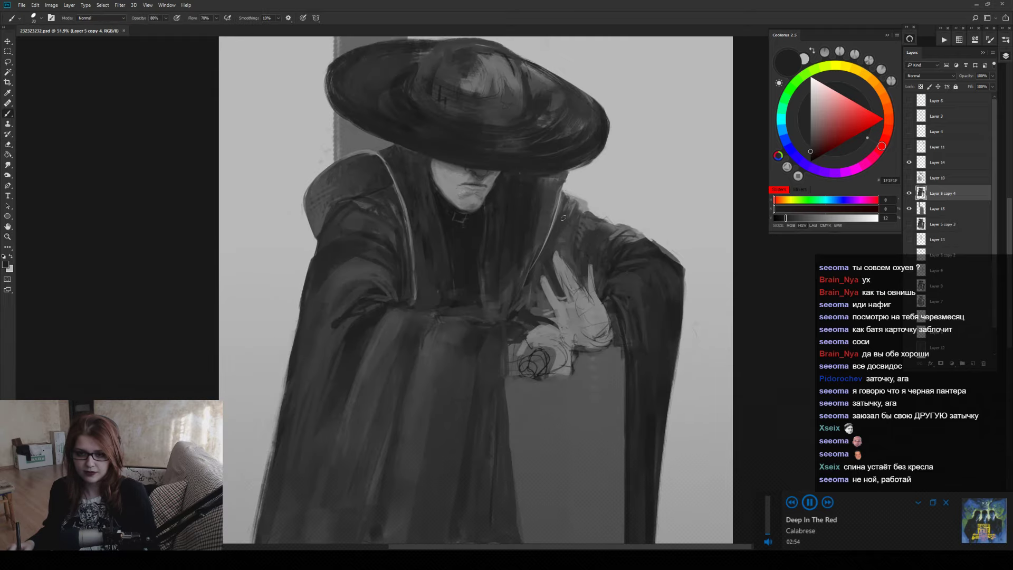
pyautogui.keyDown('alt'); pyautogui.click(568, 208); pyautogui.keyUp('alt')
pyautogui.moveTo(568, 207)
pyautogui.mouseDown()
pyautogui.moveTo(572, 197)
pyautogui.moveTo(587, 214)
pyautogui.moveTo(566, 195)
pyautogui.moveTo(569, 255)
pyautogui.mouseUp()
pyautogui.keyDown('alt'); pyautogui.click(615, 286); pyautogui.keyUp('alt')
pyautogui.press('[')
pyautogui.press('[')
pyautogui.press('[')
pyautogui.hotkey('ctrl', 'z')
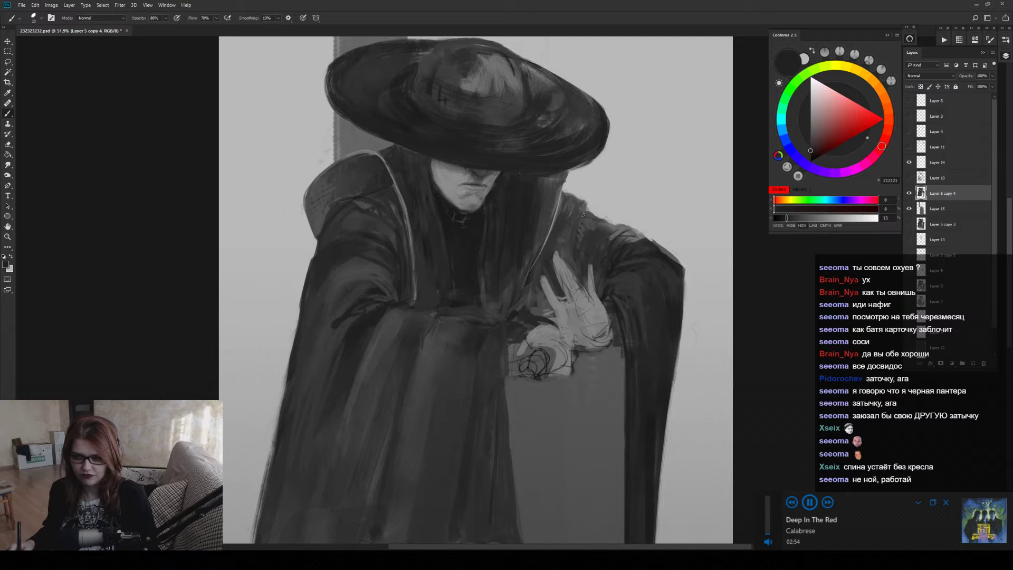
pyautogui.moveTo(581, 210)
pyautogui.mouseDown()
pyautogui.moveTo(571, 257)
pyautogui.moveTo(504, 268)
pyautogui.moveTo(590, 265)
pyautogui.mouseUp()
pyautogui.hotkey('ctrl', 'space')
pyautogui.hotkey('ctrl', 'alt', 'z')
# Smudge the sketch marks and highlights on the hat's crown into a soft gradient.
pyautogui.press('space')
pyautogui.moveTo(529, 159); pyautogui.dragTo(601, 284)
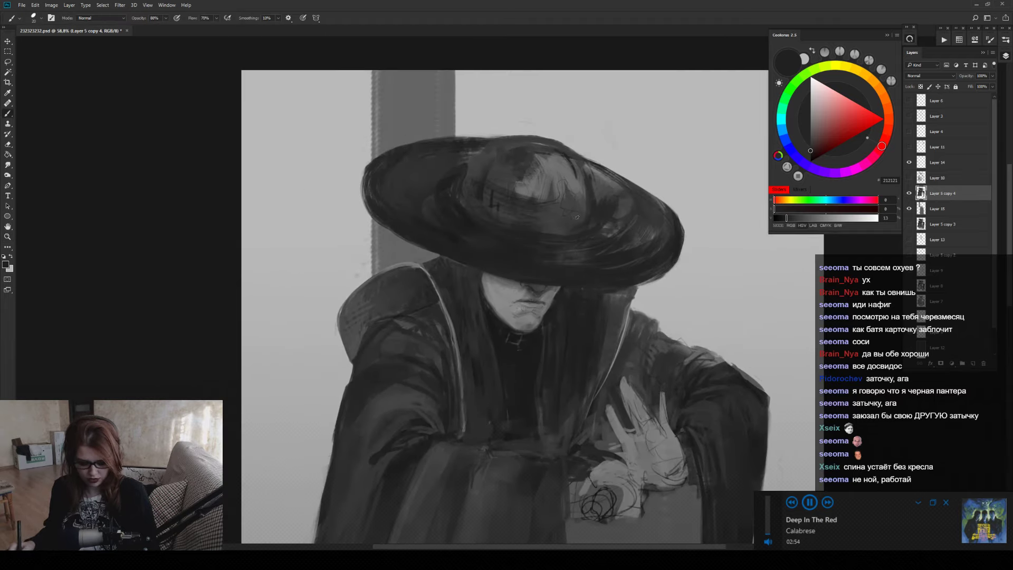
pyautogui.press('r')
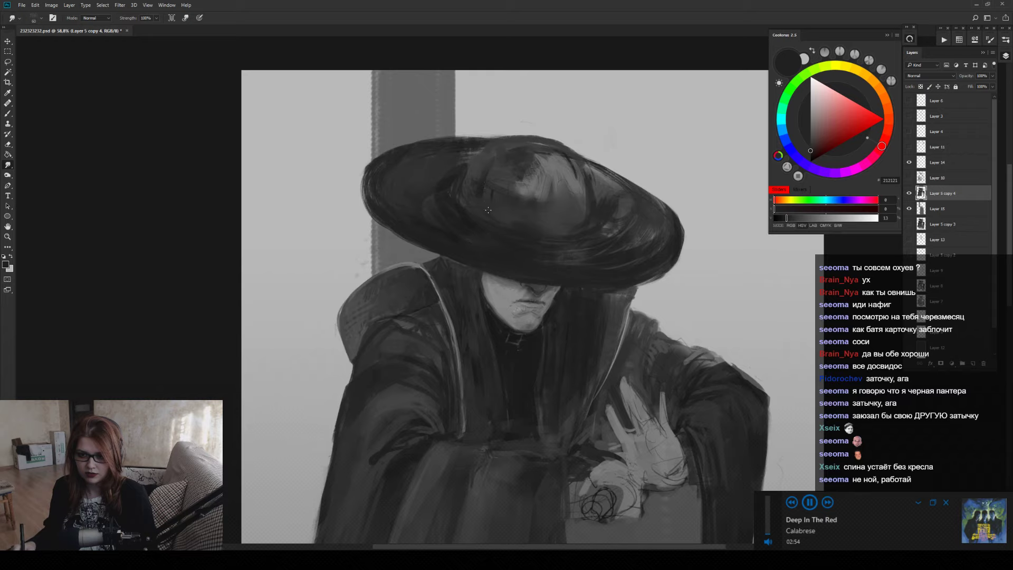
pyautogui.moveTo(529, 172); pyautogui.dragTo(520, 199)
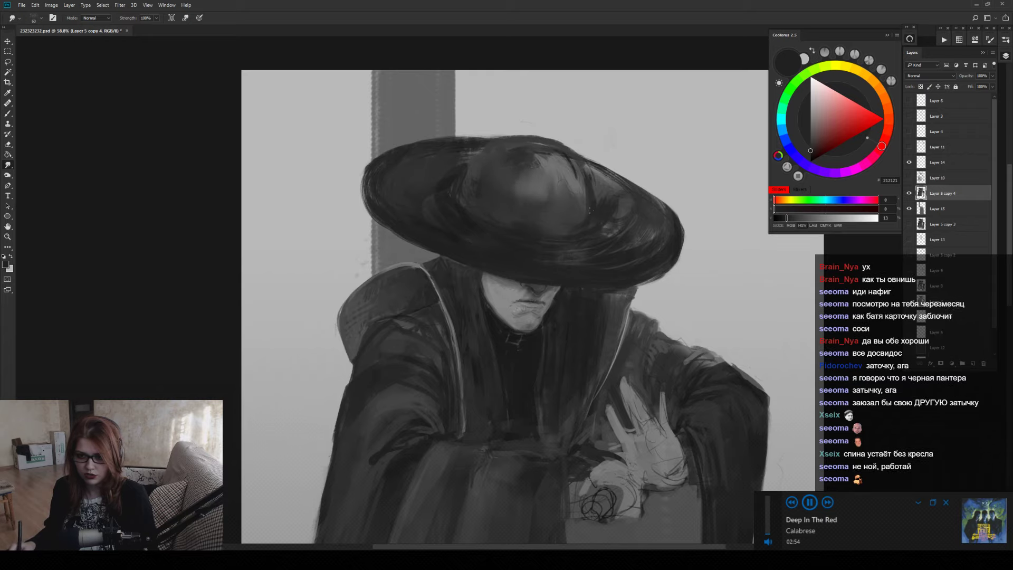
pyautogui.moveTo(588, 211); pyautogui.dragTo(553, 210)
# Sample greys from the hat's crown and soften its shading with a larger brush, undoing the last stroke.
pyautogui.hotkey('ctrl', '0')
pyautogui.press('b')
pyautogui.keyDown('alt'); pyautogui.click(494, 103); pyautogui.keyUp('alt')
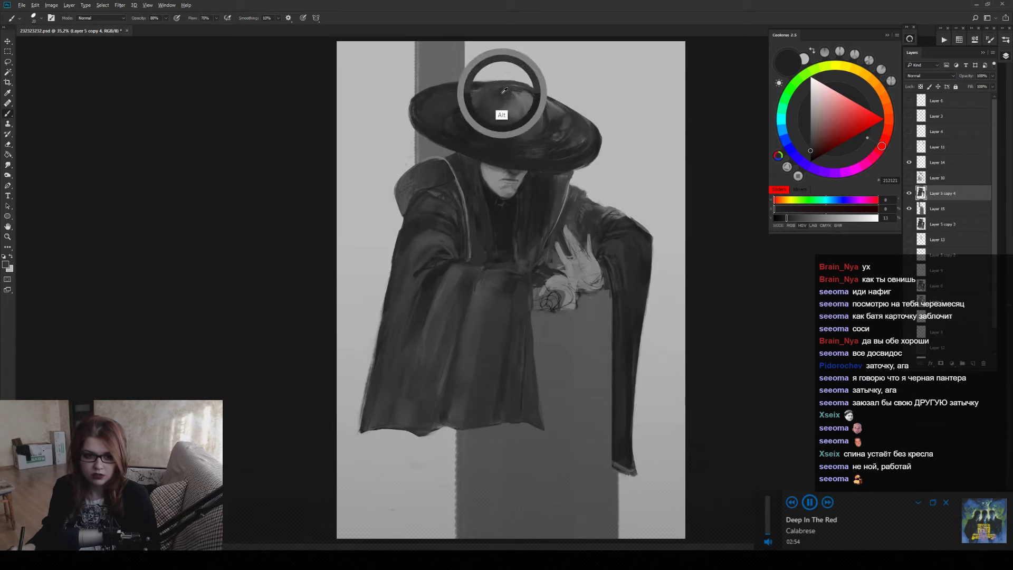
pyautogui.press(']')
pyautogui.press(']')
pyautogui.press(']')
pyautogui.press(']')
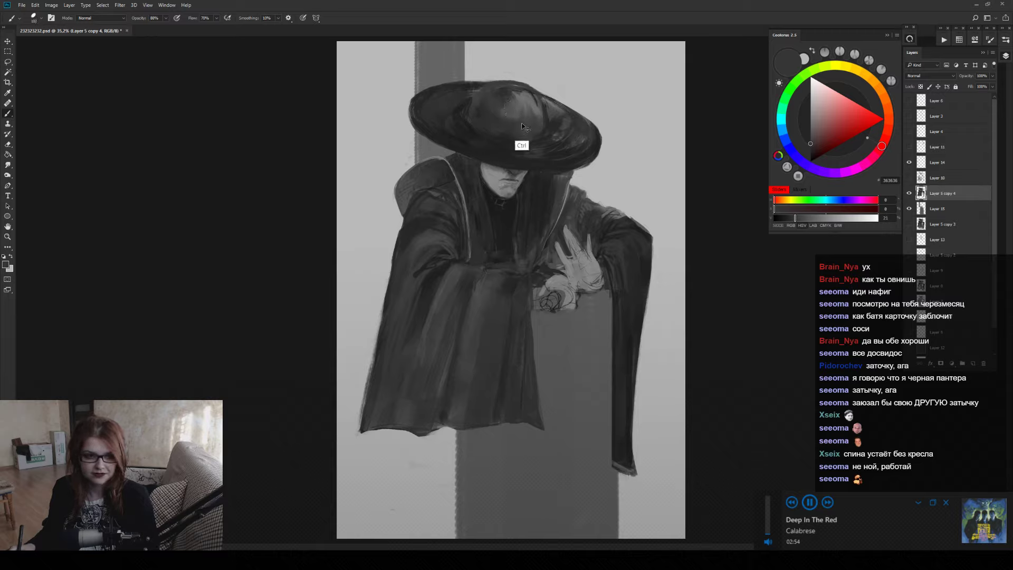
pyautogui.keyDown('alt'); pyautogui.click(525, 94); pyautogui.keyUp('alt')
pyautogui.press(']')
pyautogui.press(']')
pyautogui.press(']')
pyautogui.press(']')
pyautogui.press(']')
pyautogui.press(']')
pyautogui.press(']')
pyautogui.press(']')
pyautogui.press(']')
pyautogui.press(']')
pyautogui.press(']')
pyautogui.press(']')
pyautogui.press(']')
pyautogui.press(']')
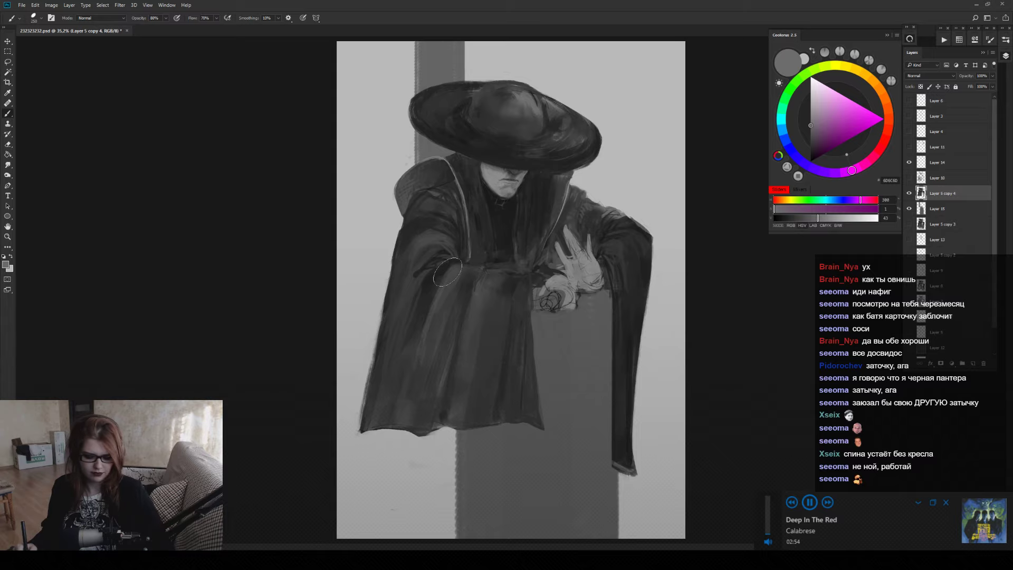
pyautogui.hotkey('ctrl', 'z')
# Flip the figure horizontally and clean up the hat brim's outline with the Eraser.
pyautogui.scroll(5, 434, 106)
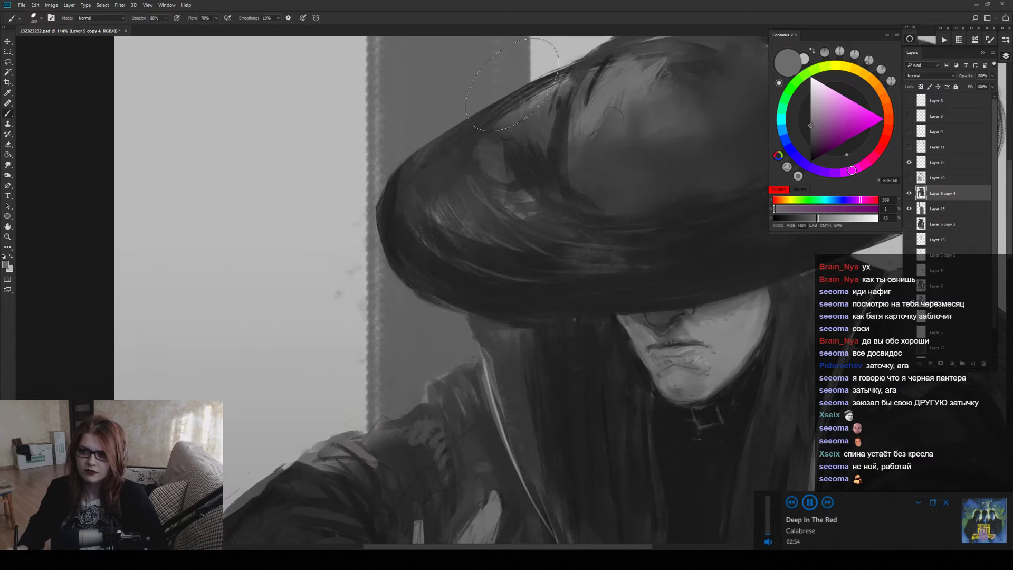
pyautogui.press('e')
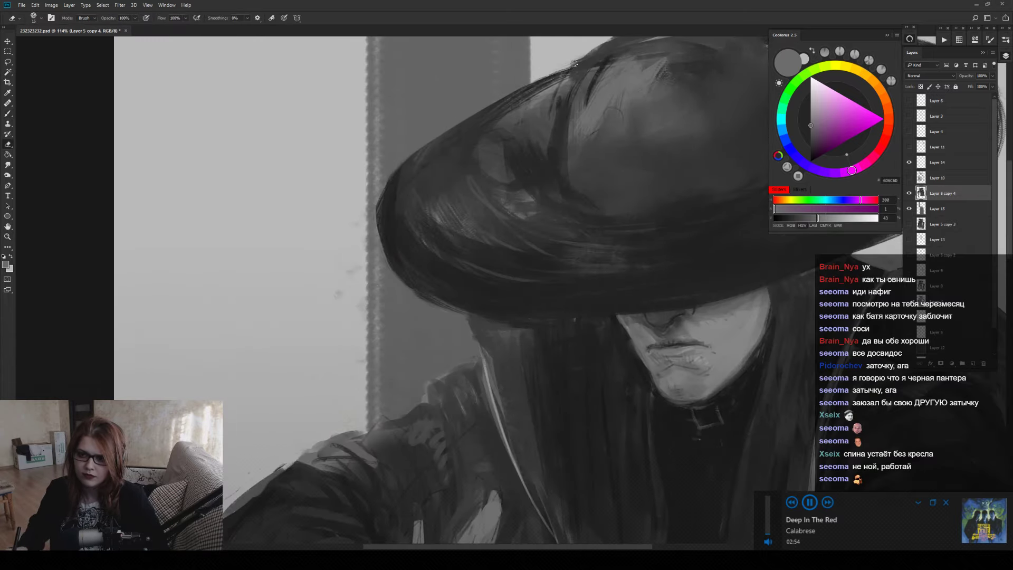
pyautogui.scroll(-5, 503, 122)
pyautogui.scroll(2, 503, 123)
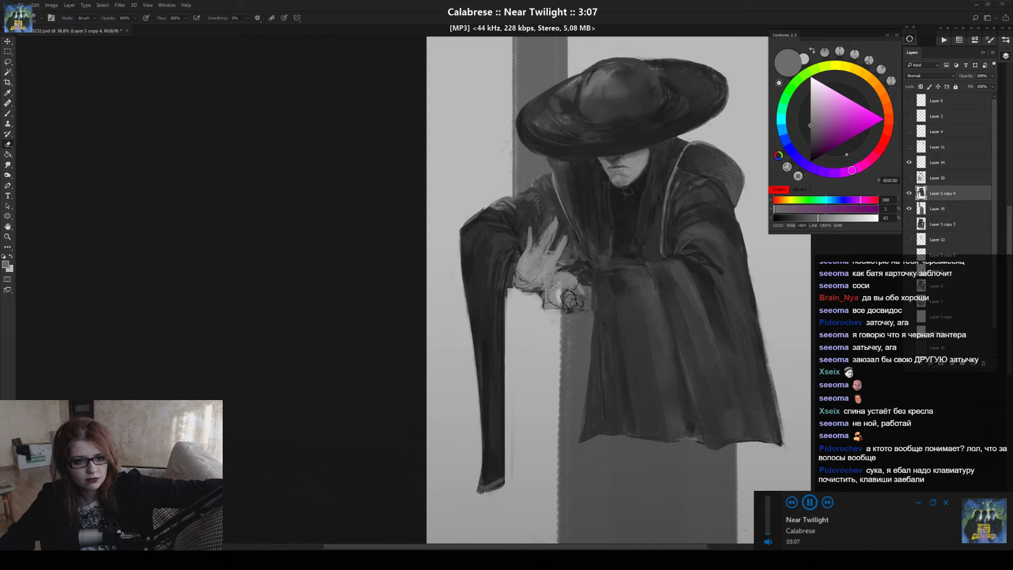
# Switch to the music player, play Calabrese - They Call Us Death, and minimize the player.
pyautogui.click(877, 536)
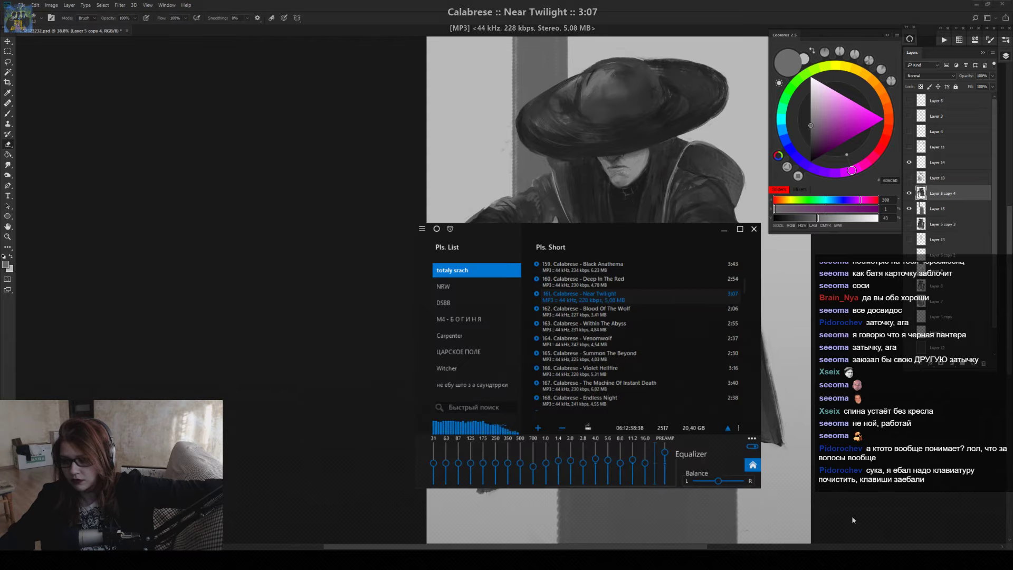
pyautogui.doubleClick(641, 352)
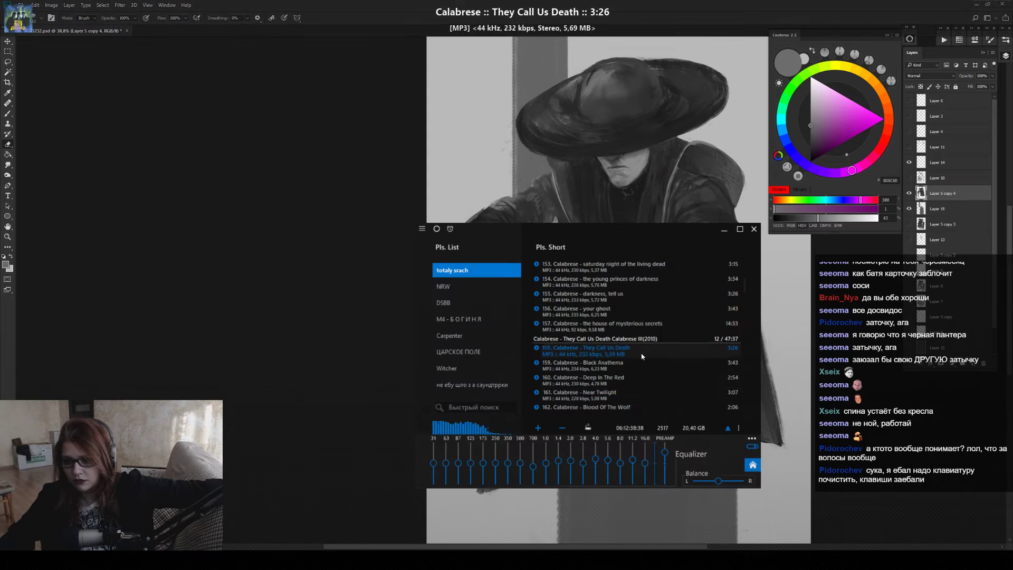
pyautogui.click(725, 229)
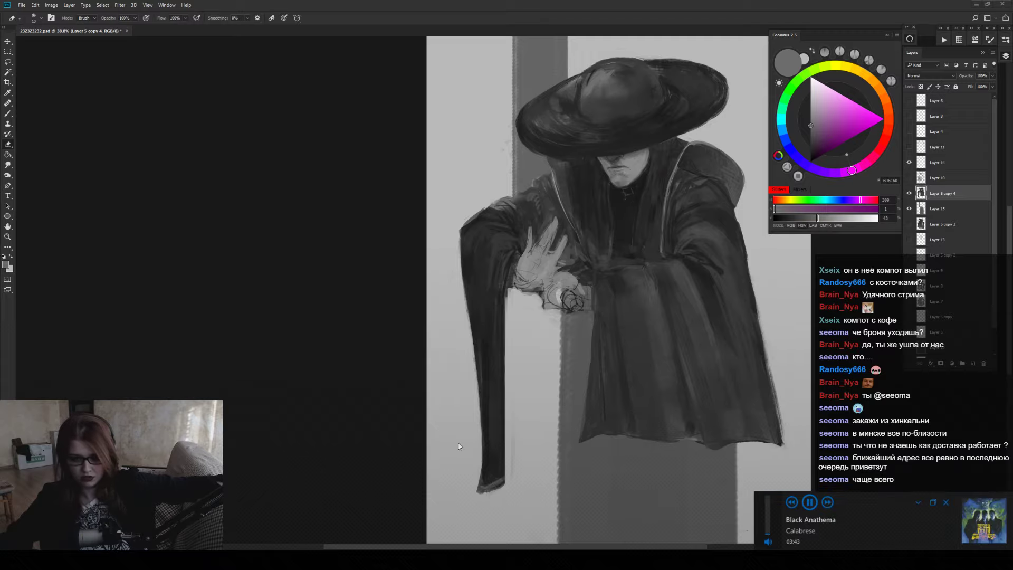
# Check the Telegram and Discord windows for messages and close both to return to the painting.
pyautogui.hotkey('alt', 'Tab')
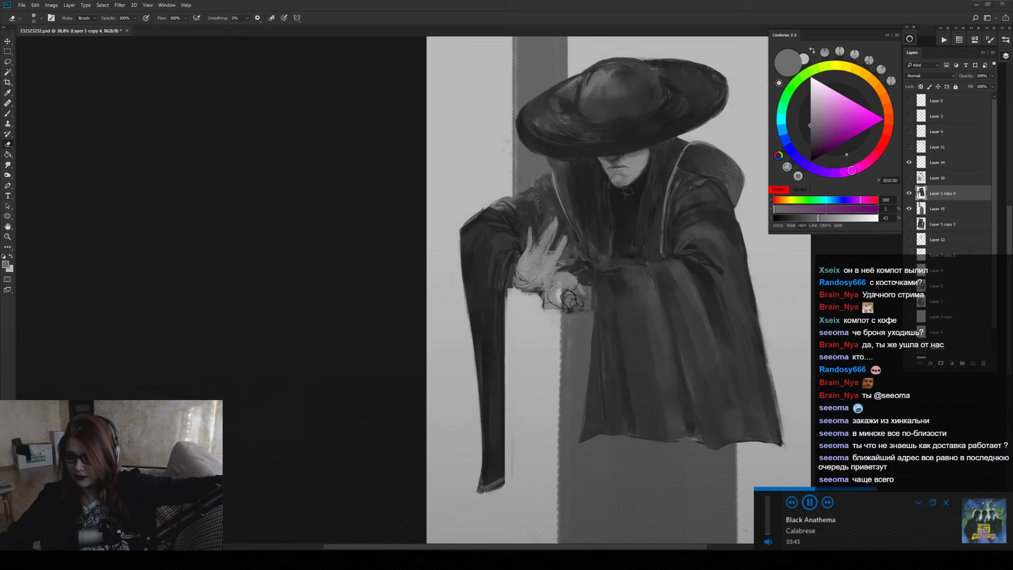
pyautogui.click(869, 65)
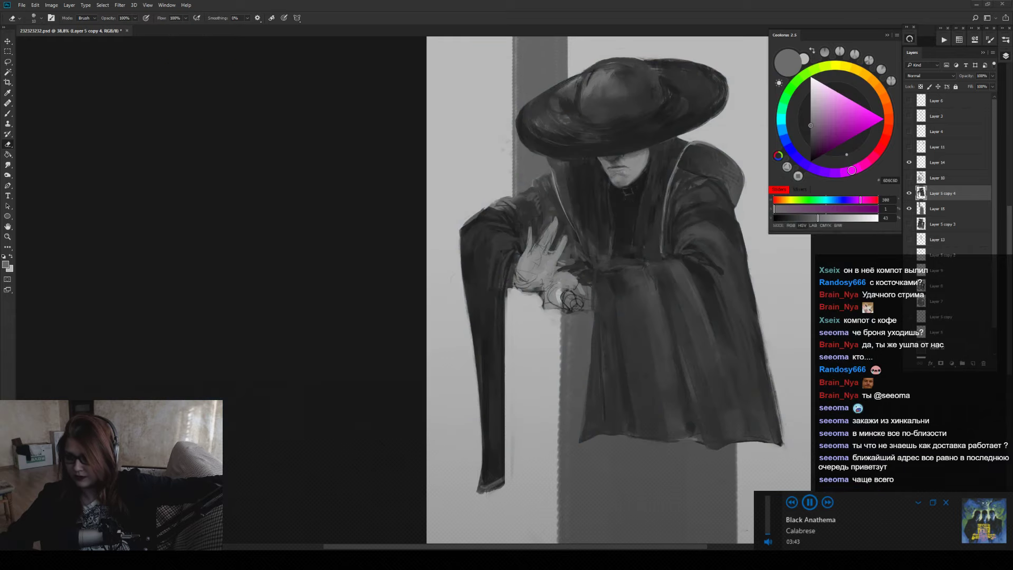
pyautogui.hotkey('alt', 'Tab')
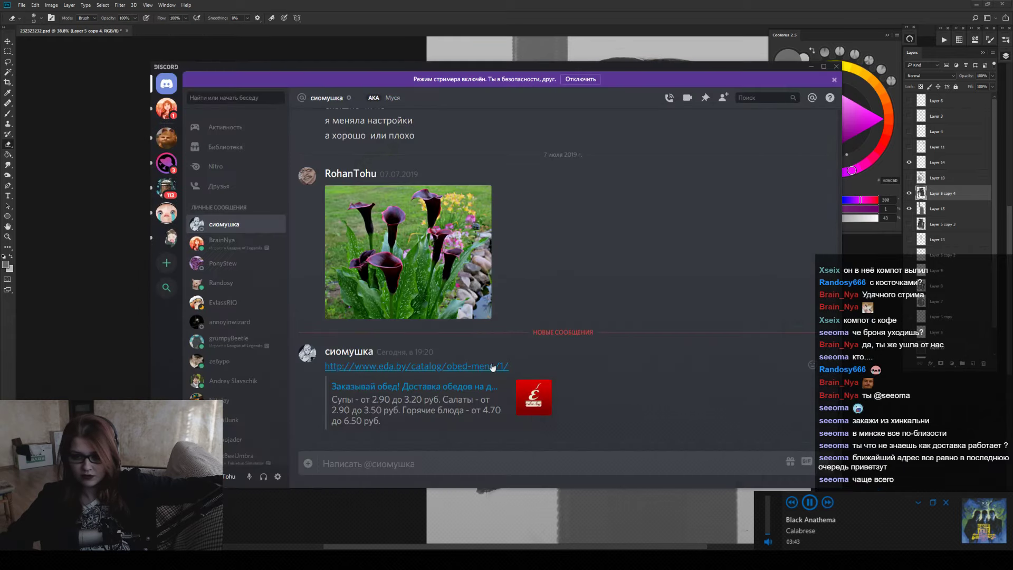
pyautogui.click(836, 66)
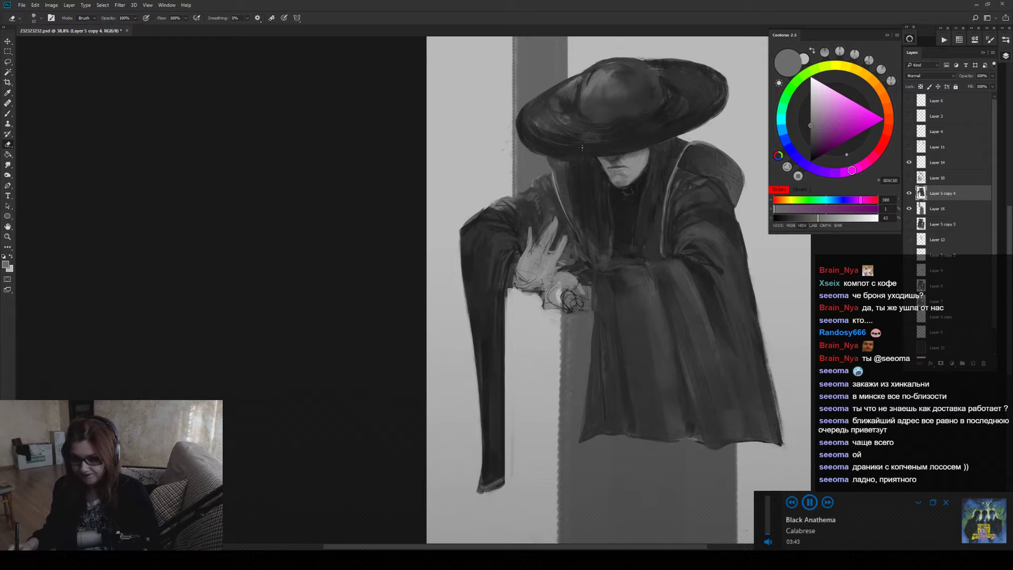
# Try to erase the outer edge of the long hanging sleeve with a larger eraser.
pyautogui.hotkey('ctrl', 'z')
pyautogui.hotkey('ctrl', 'z')
pyautogui.press('z')
pyautogui.moveTo(662, 187); pyautogui.dragTo(623, 199)
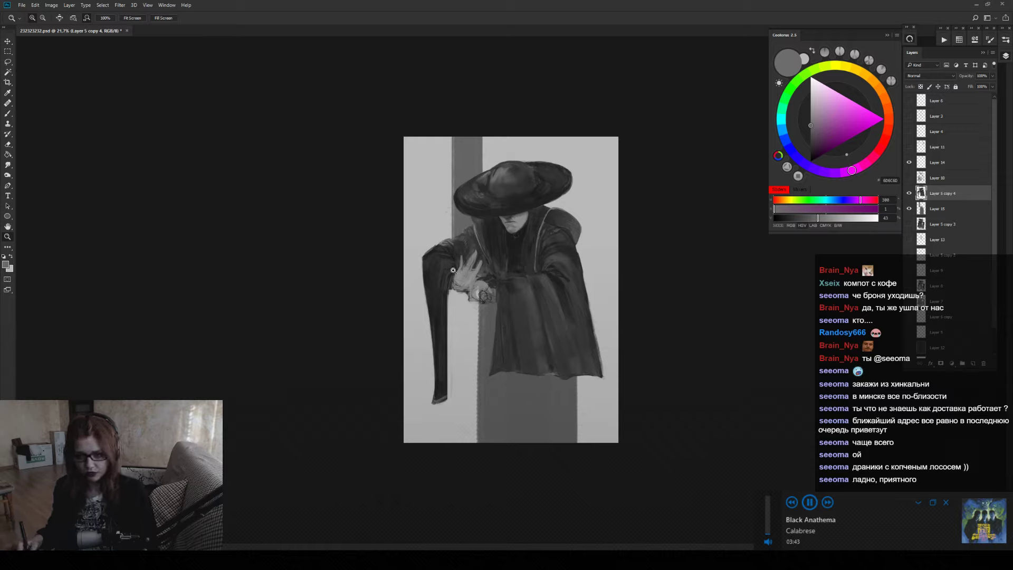
pyautogui.press('e')
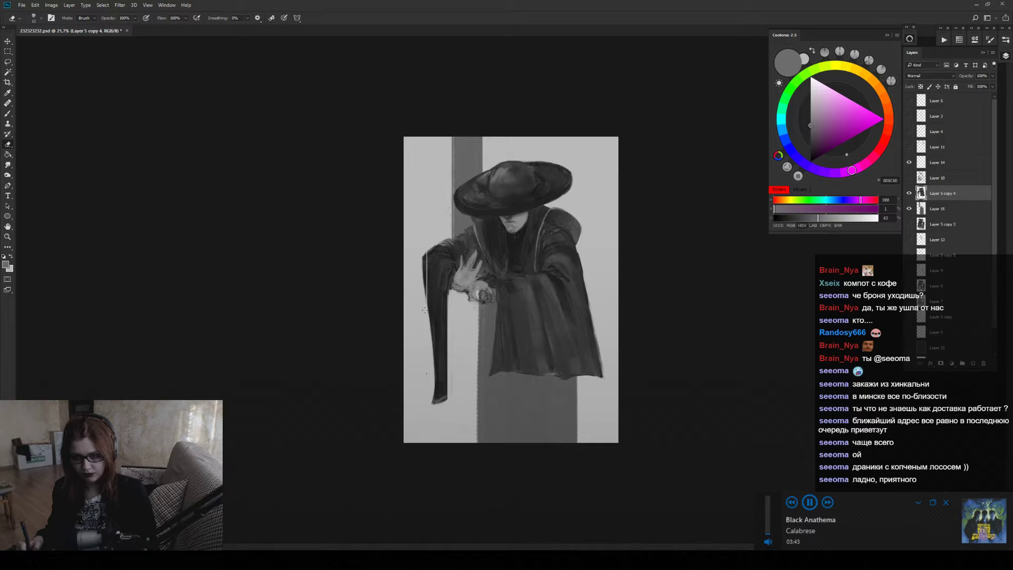
pyautogui.press(']')
pyautogui.press(']')
pyautogui.press(']')
pyautogui.press(']')
pyautogui.press(']')
pyautogui.press(']')
pyautogui.press(']')
pyautogui.press(']')
pyautogui.press(']')
pyautogui.press(']')
pyautogui.press(']')
pyautogui.press(']')
pyautogui.press(']')
pyautogui.press(']')
pyautogui.click(420, 250)
pyautogui.keyDown('shift'); pyautogui.click(413, 377); pyautogui.keyUp('shift')
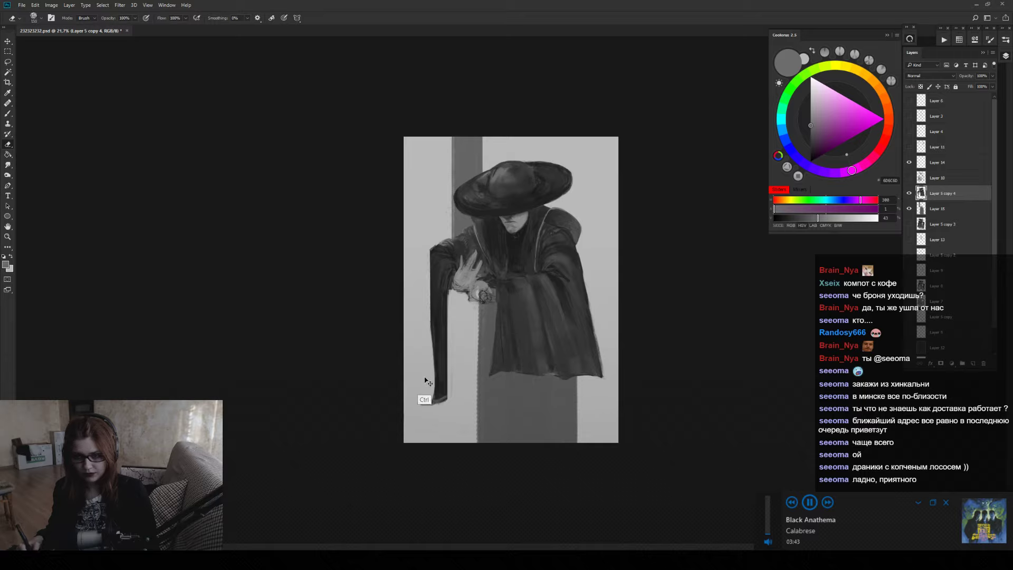
pyautogui.hotkey('ctrl', 'alt', 'z')
pyautogui.hotkey('ctrl', 'alt', 'z')
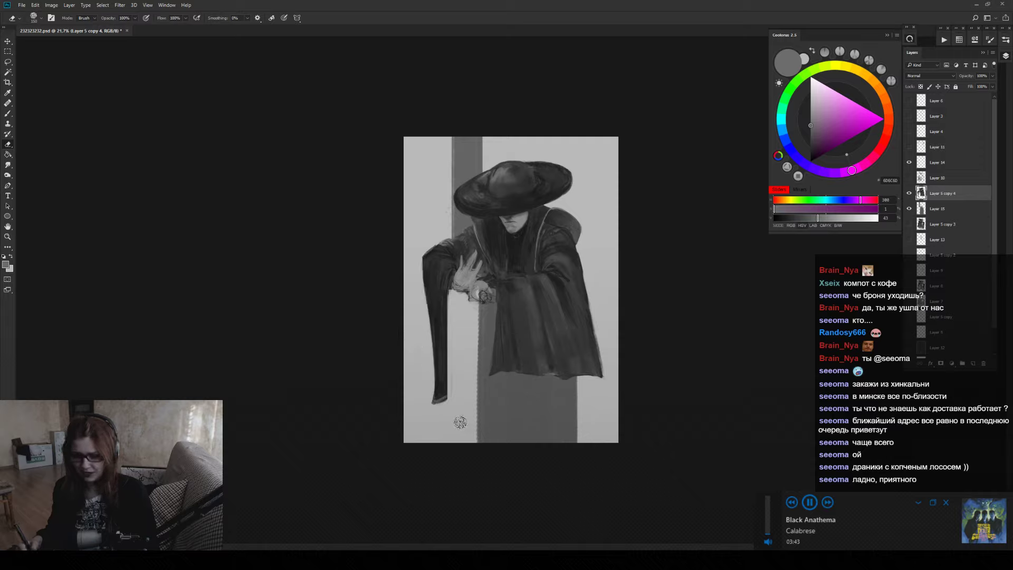
# Sample dark grey from the hanging sleeve and paint it wider with a smaller brush, flaring outward toward the hem.
pyautogui.press('b')
pyautogui.keyDown('alt'); pyautogui.click(431, 274); pyautogui.keyUp('alt')
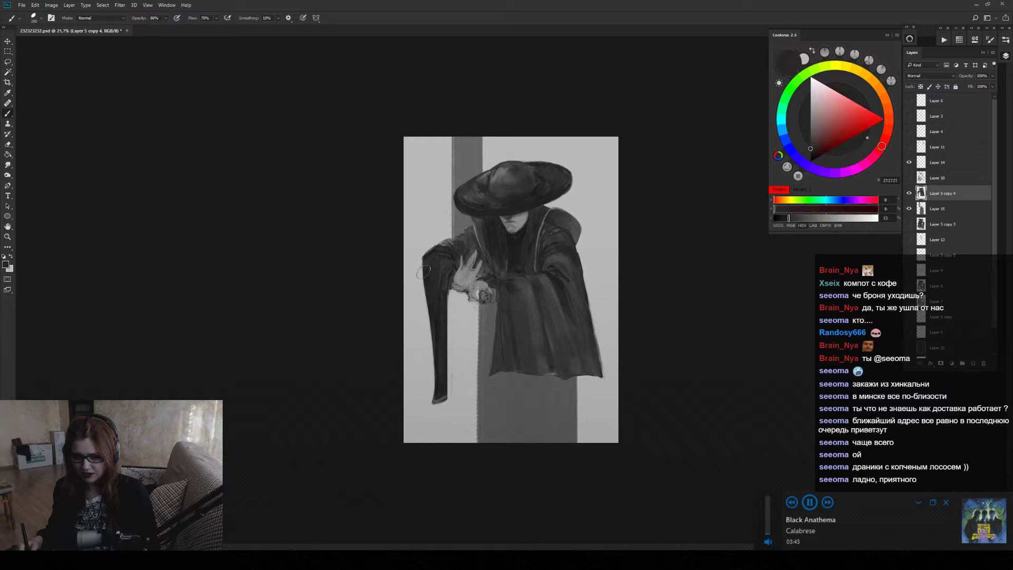
pyautogui.moveTo(422, 278); pyautogui.dragTo(434, 372)
pyautogui.hotkey('ctrl', 'alt', 'z')
pyautogui.press('[')
pyautogui.press('[')
pyautogui.press('[')
pyautogui.press('[')
pyautogui.press('[')
pyautogui.press('[')
pyautogui.press('[')
pyautogui.press('[')
pyautogui.press('[')
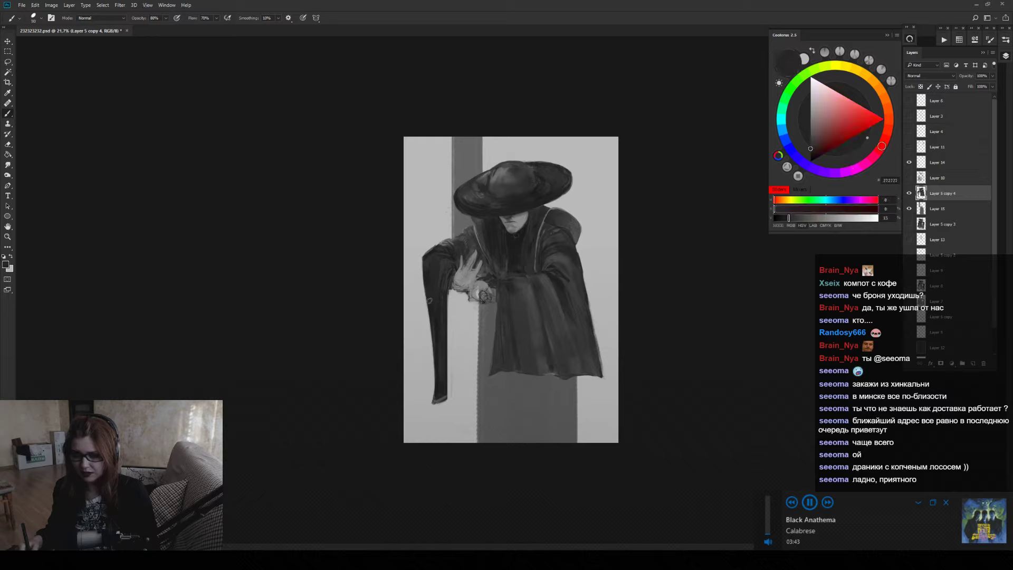
pyautogui.moveTo(427, 295)
pyautogui.mouseDown()
pyautogui.moveTo(425, 399)
pyautogui.moveTo(434, 345)
pyautogui.moveTo(430, 397)
pyautogui.moveTo(428, 333)
pyautogui.moveTo(423, 406)
pyautogui.mouseUp()
pyautogui.moveTo(425, 272)
pyautogui.mouseDown()
pyautogui.moveTo(413, 406)
pyautogui.moveTo(424, 390)
pyautogui.moveTo(422, 414)
pyautogui.moveTo(419, 406)
pyautogui.moveTo(435, 425)
pyautogui.moveTo(428, 401)
pyautogui.moveTo(443, 419)
pyautogui.mouseUp()
# Fill the light gaps in the widened sleeve with dark grey and trim its outline with the Eraser.
pyautogui.press('e')
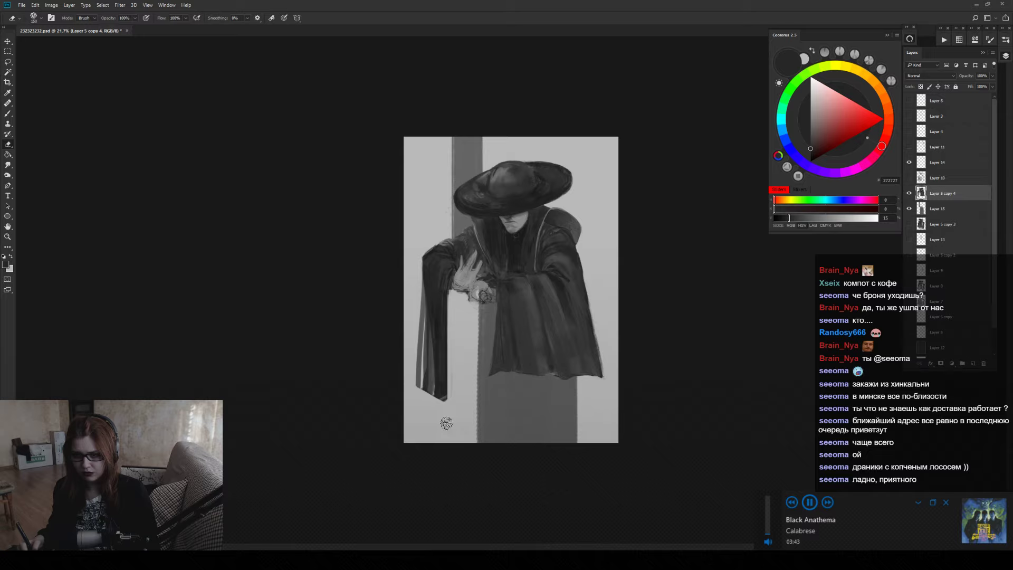
pyautogui.press('b')
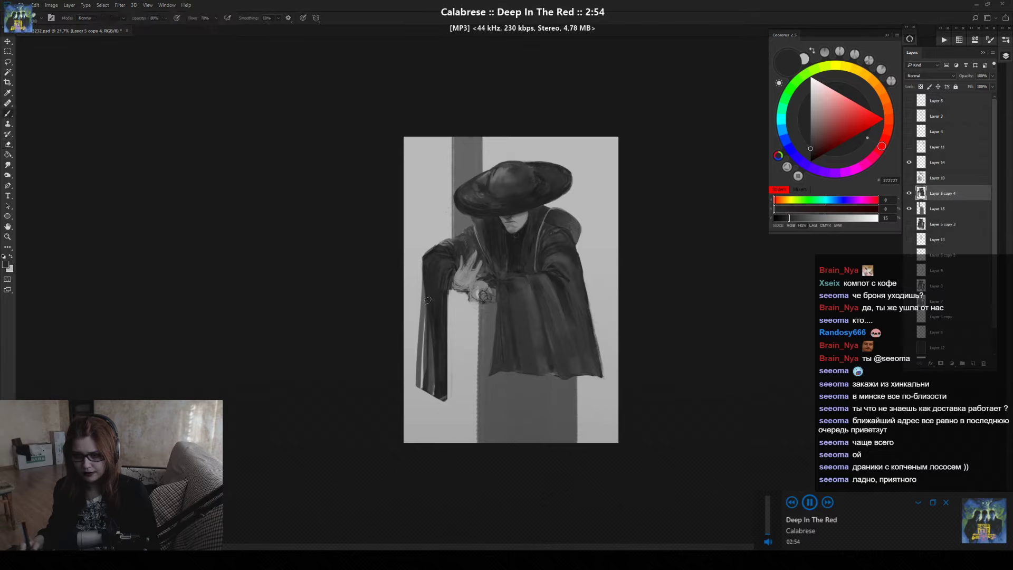
pyautogui.moveTo(427, 285)
pyautogui.mouseDown()
pyautogui.moveTo(427, 370)
pyautogui.moveTo(429, 328)
pyautogui.moveTo(442, 392)
pyautogui.moveTo(424, 382)
pyautogui.moveTo(424, 304)
pyautogui.moveTo(424, 391)
pyautogui.moveTo(447, 404)
pyautogui.mouseUp()
pyautogui.press('e')
pyautogui.hotkey('ctrl', 'z')
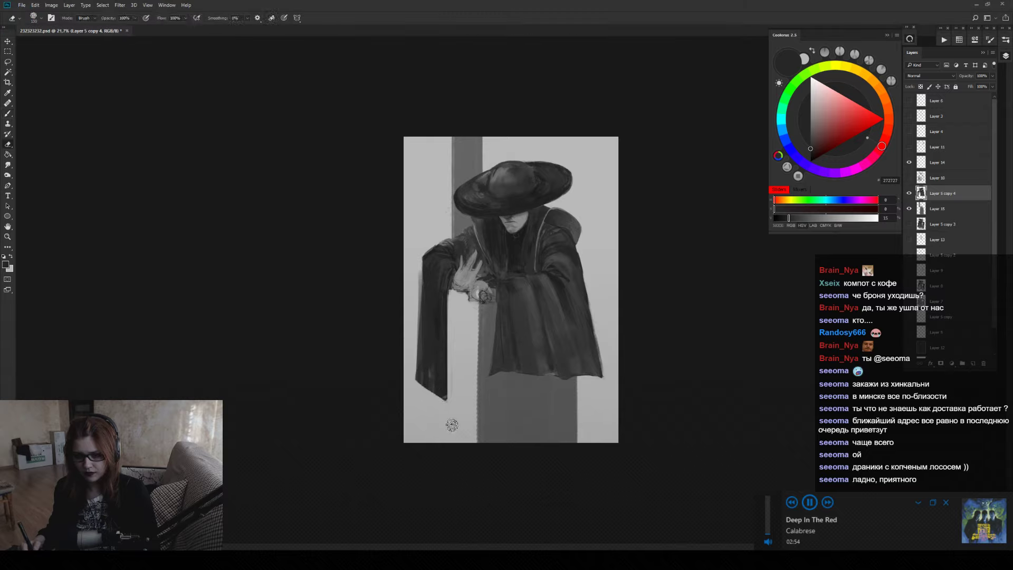
# Flip the figure back horizontally and erase the cloak's wavy lower hem into a straight slanted edge.
pyautogui.hotkey('ctrl', 'shift', 'h')
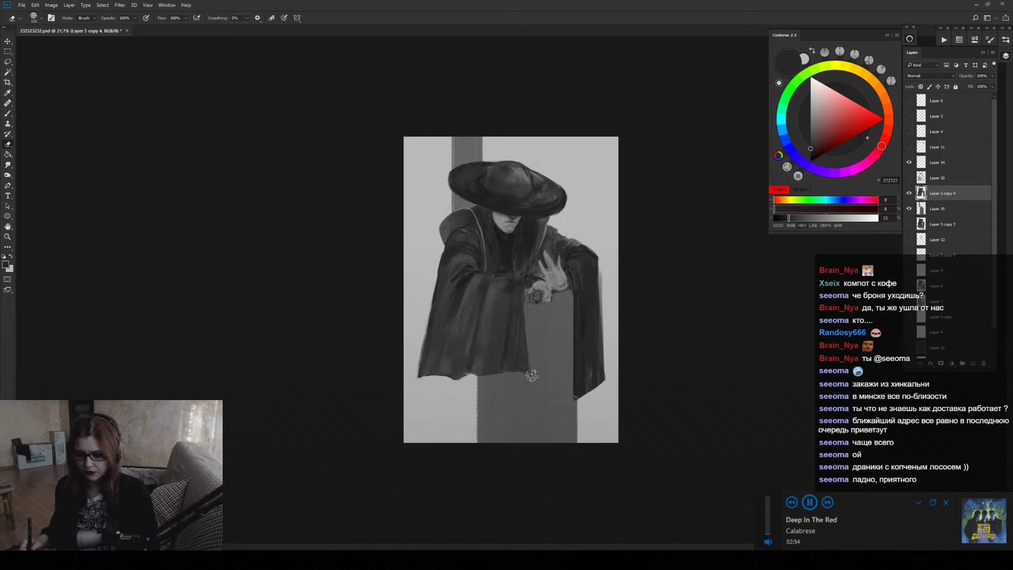
pyautogui.moveTo(410, 394); pyautogui.dragTo(525, 365)
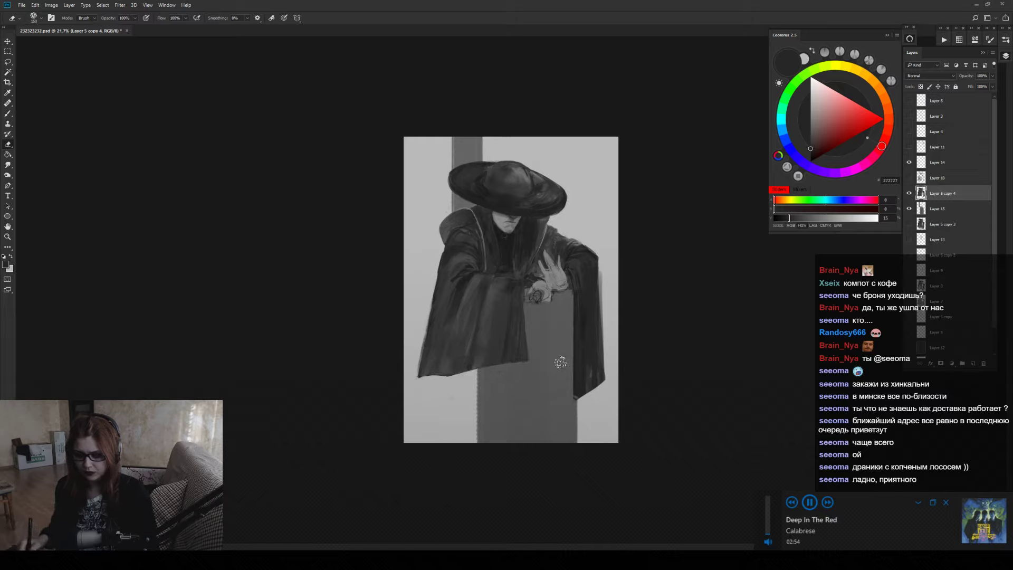
pyautogui.moveTo(418, 382); pyautogui.dragTo(547, 362)
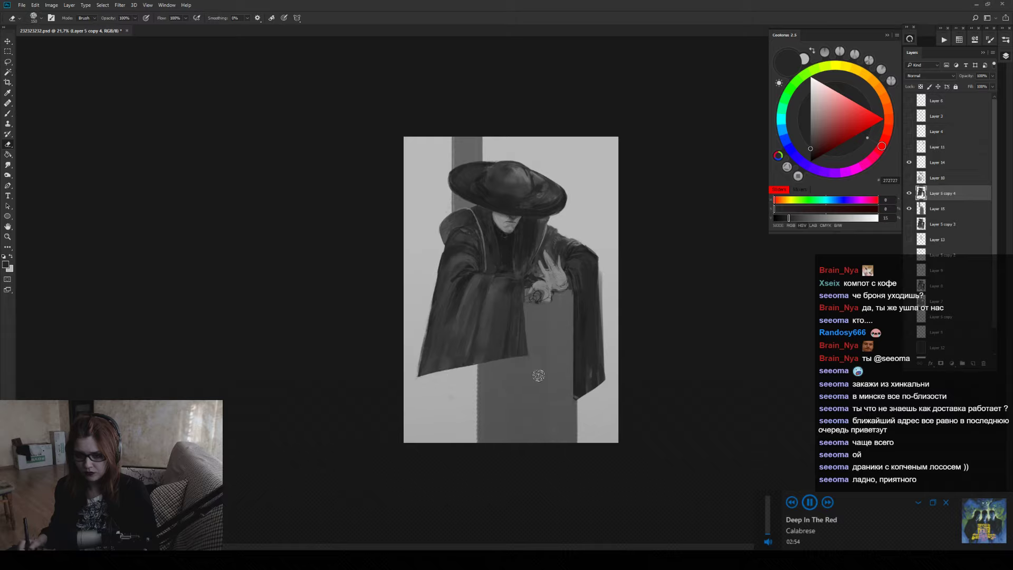
pyautogui.hotkey('ctrl', 'z')
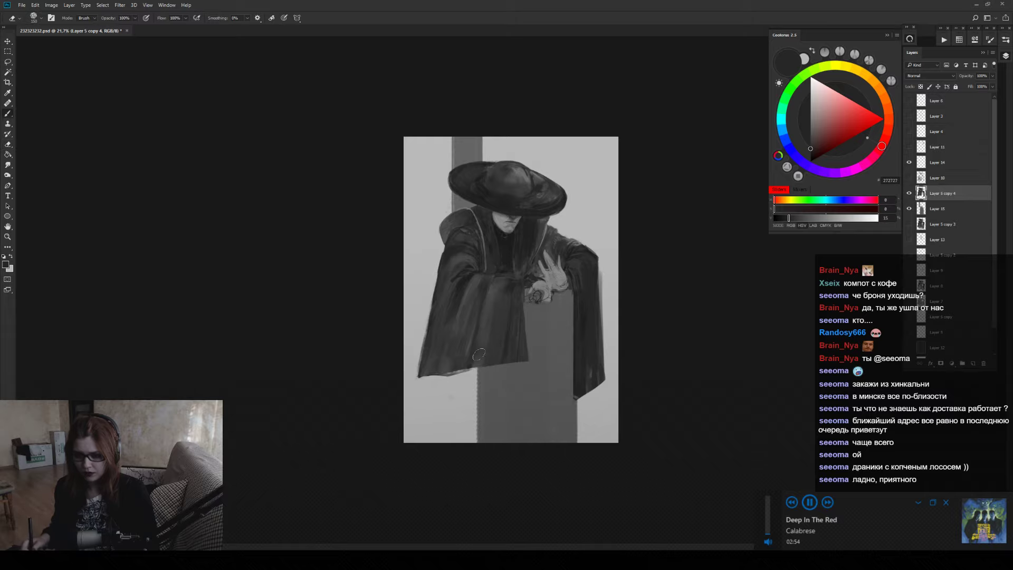
# Paint a dark grey band along the slanted lower hem of the cloak.
pyautogui.press('b')
pyautogui.press('alt')
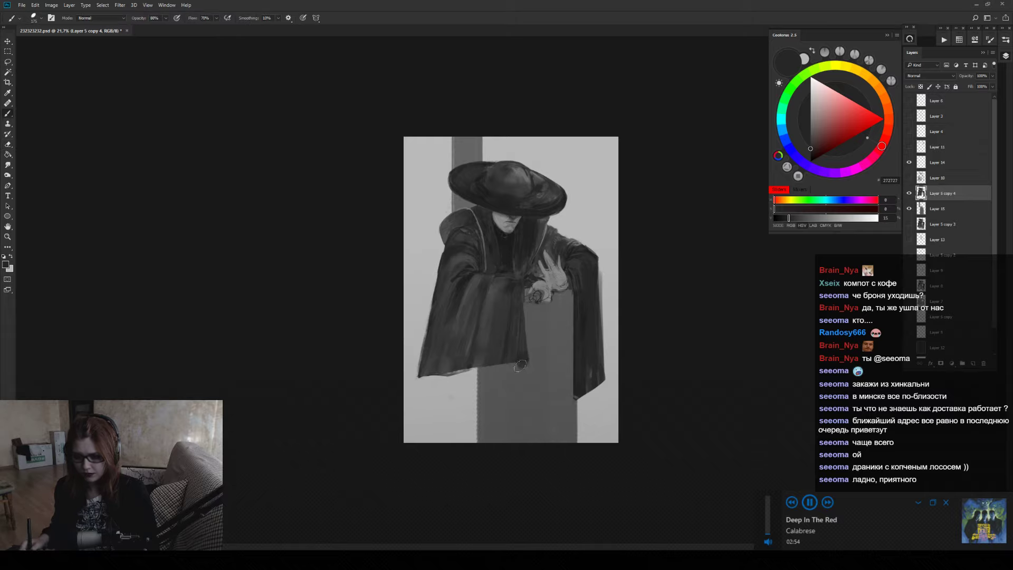
pyautogui.moveTo(526, 363); pyautogui.dragTo(418, 375)
# Trim both side edges of the cloak with a smaller eraser and save the document.
pyautogui.press('e')
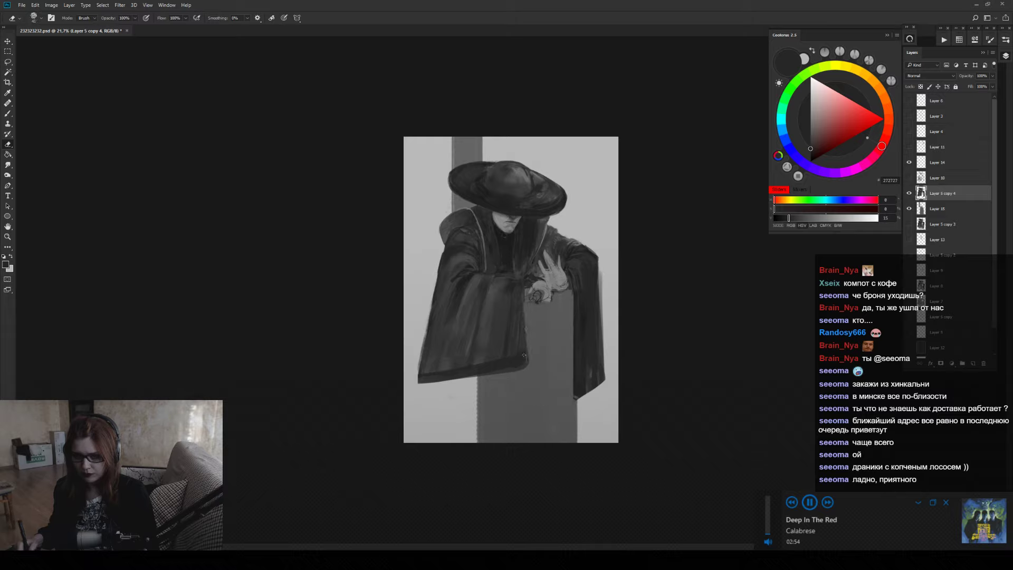
pyautogui.moveTo(524, 305); pyautogui.dragTo(526, 369)
pyautogui.moveTo(443, 256); pyautogui.dragTo(419, 356)
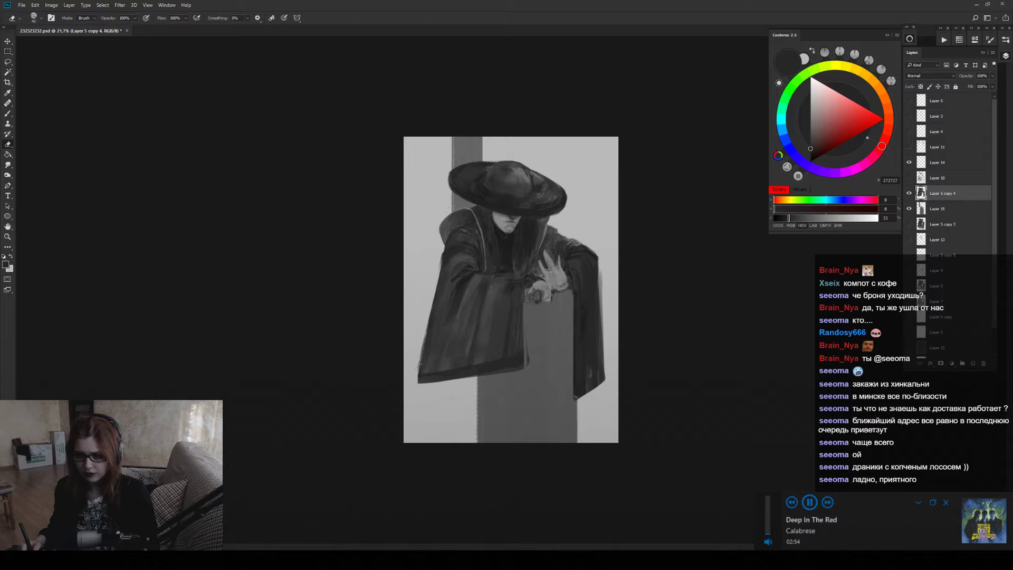
pyautogui.hotkey('ctrl', 's')
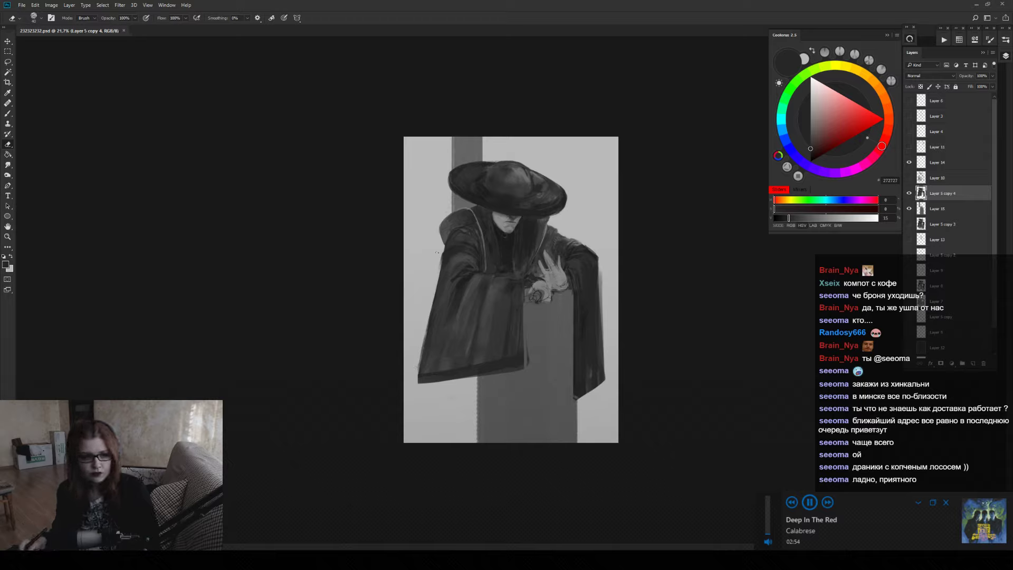
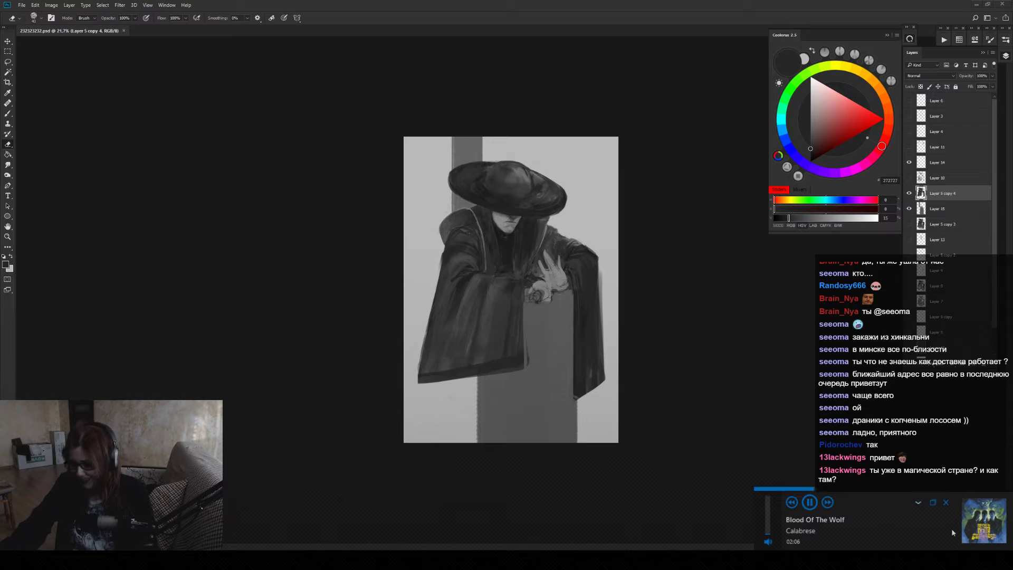
pyautogui.hotkey('alt', 'Tab')
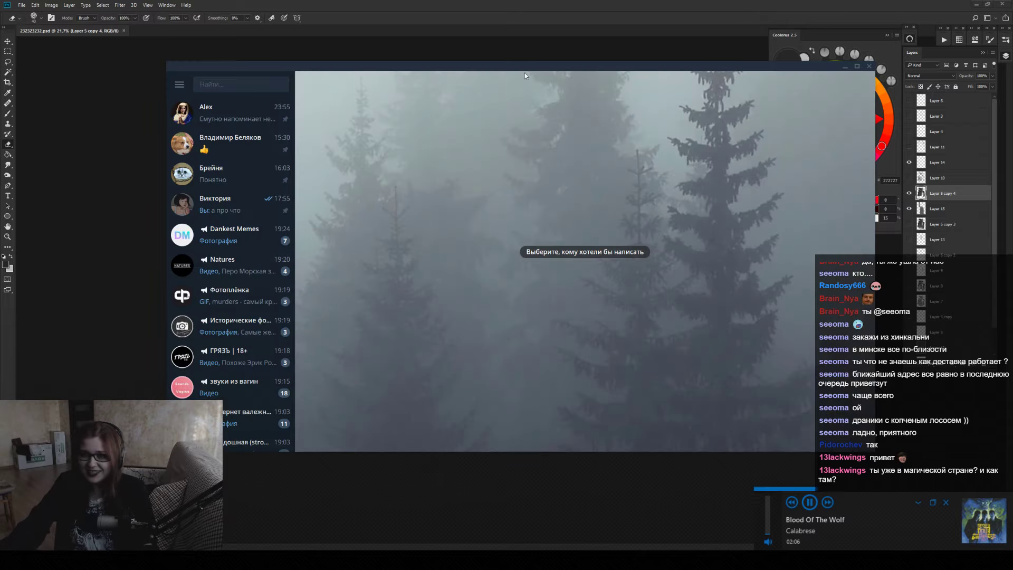
pyautogui.moveTo(525, 70); pyautogui.dragTo(0, 41)
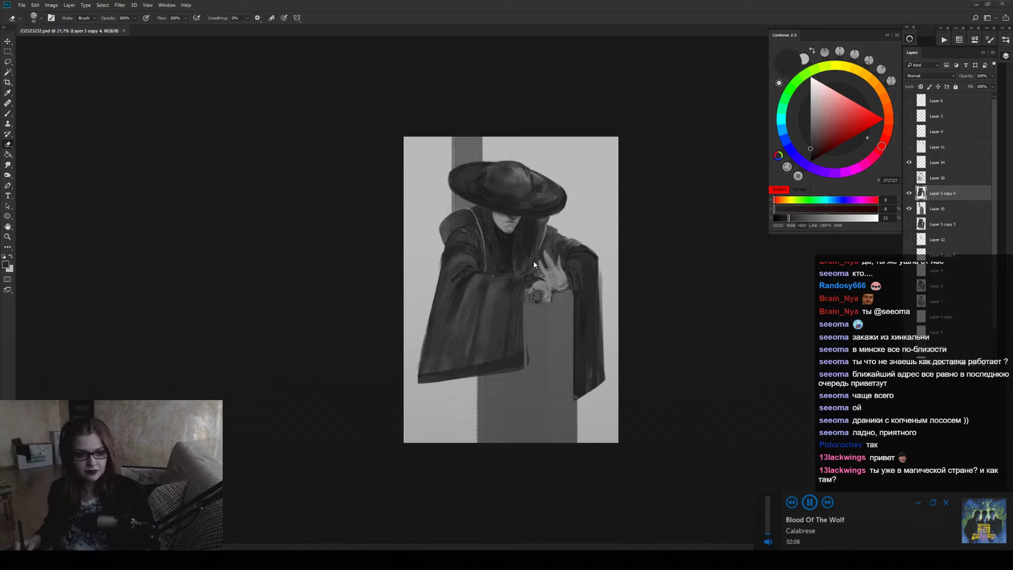
# Touch up the hat's crown edge and the front of the brim with dark greys sampled from the hat.
pyautogui.press('b')
pyautogui.scroll(5, 470, 163)
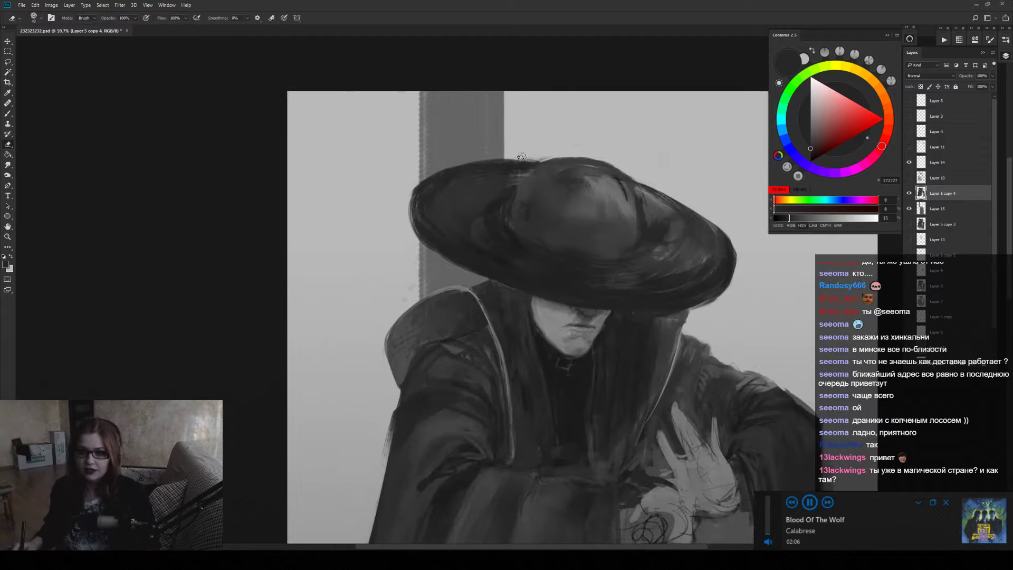
pyautogui.keyDown('alt'); pyautogui.click(514, 172); pyautogui.keyUp('alt')
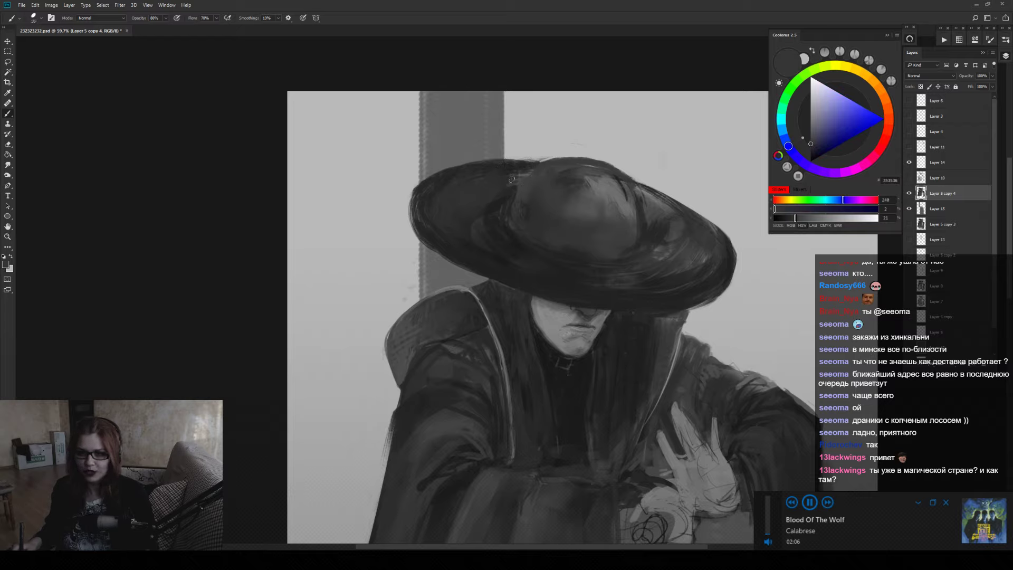
pyautogui.keyDown('alt'); pyautogui.click(517, 169); pyautogui.keyUp('alt')
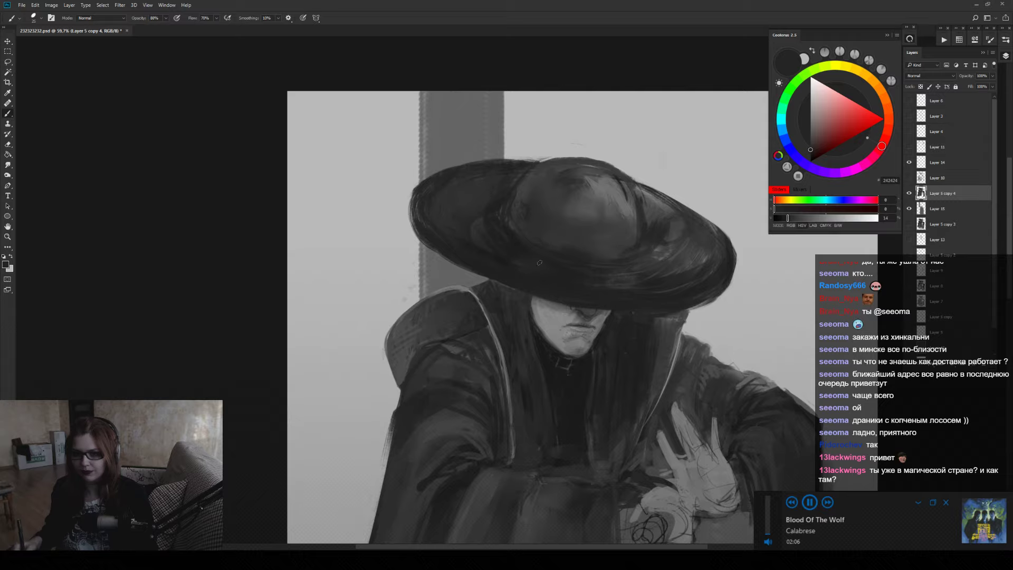
pyautogui.keyDown('alt'); pyautogui.click(518, 274); pyautogui.keyUp('alt')
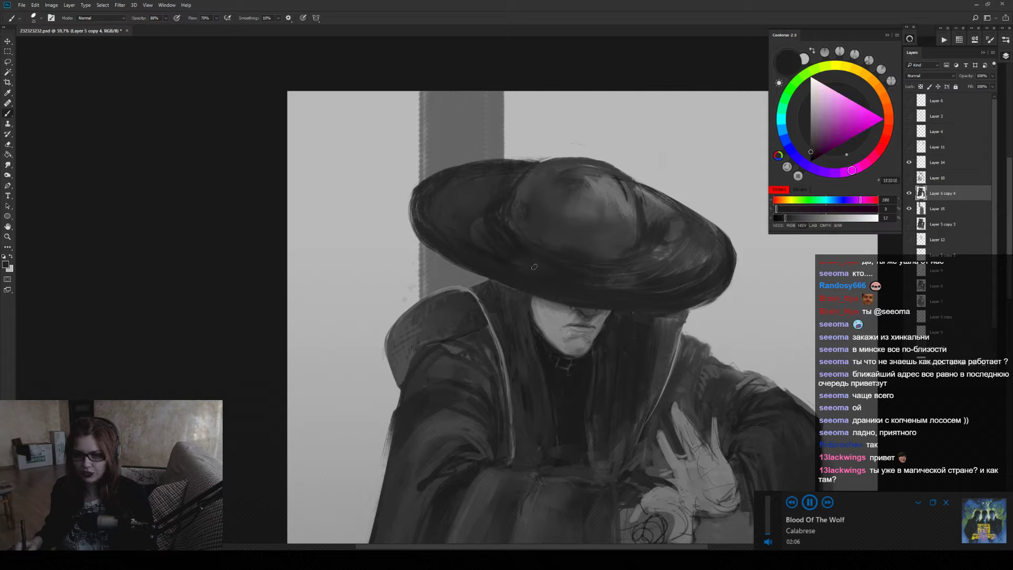
# Blend the light streaks on the brim beside the crown into smoother shading with sampled dark greys.
pyautogui.keyDown('alt'); pyautogui.click(656, 266); pyautogui.keyUp('alt')
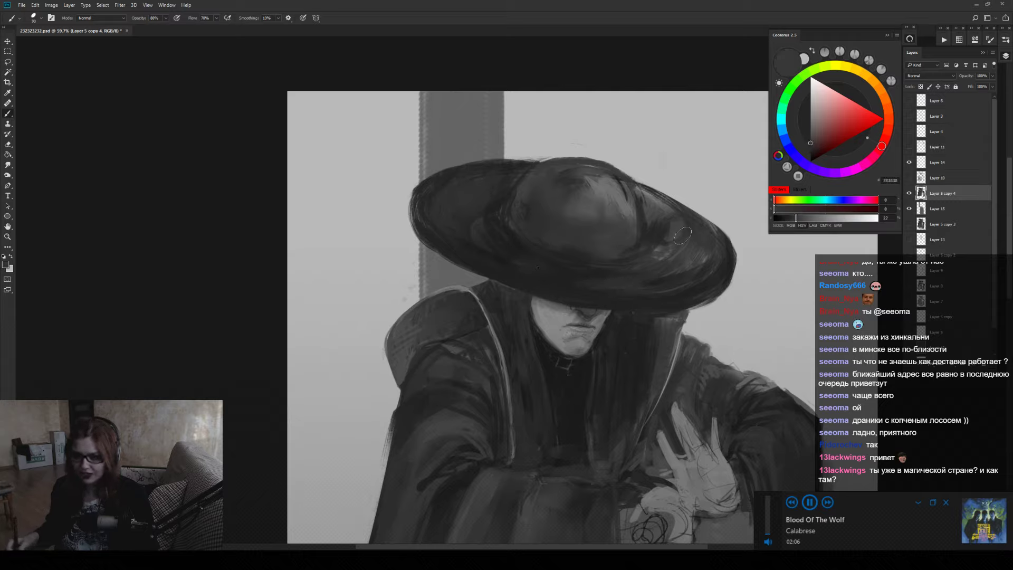
pyautogui.keyDown('alt'); pyautogui.click(661, 243); pyautogui.keyUp('alt')
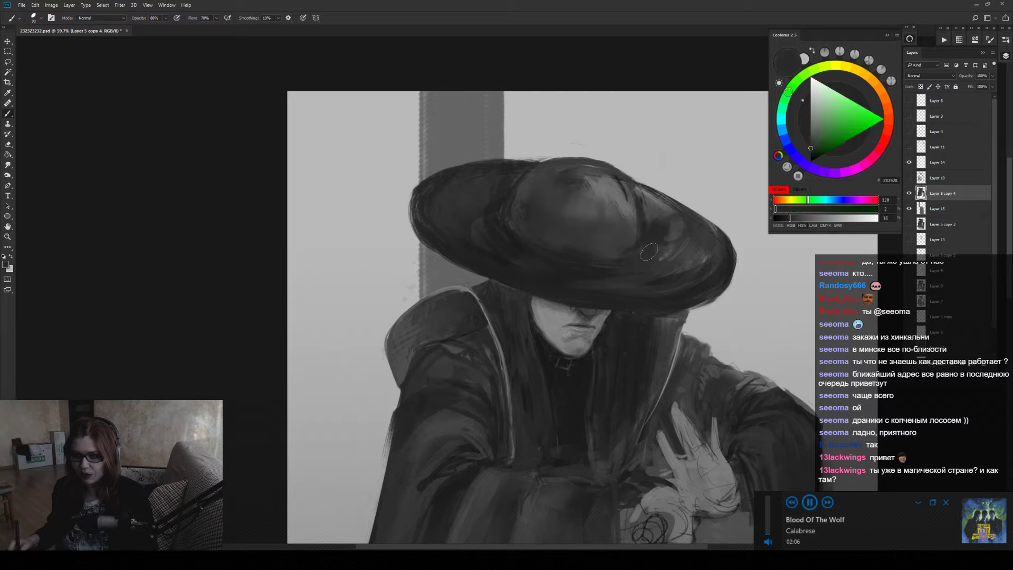
pyautogui.keyDown('alt'); pyautogui.click(667, 237); pyautogui.keyUp('alt')
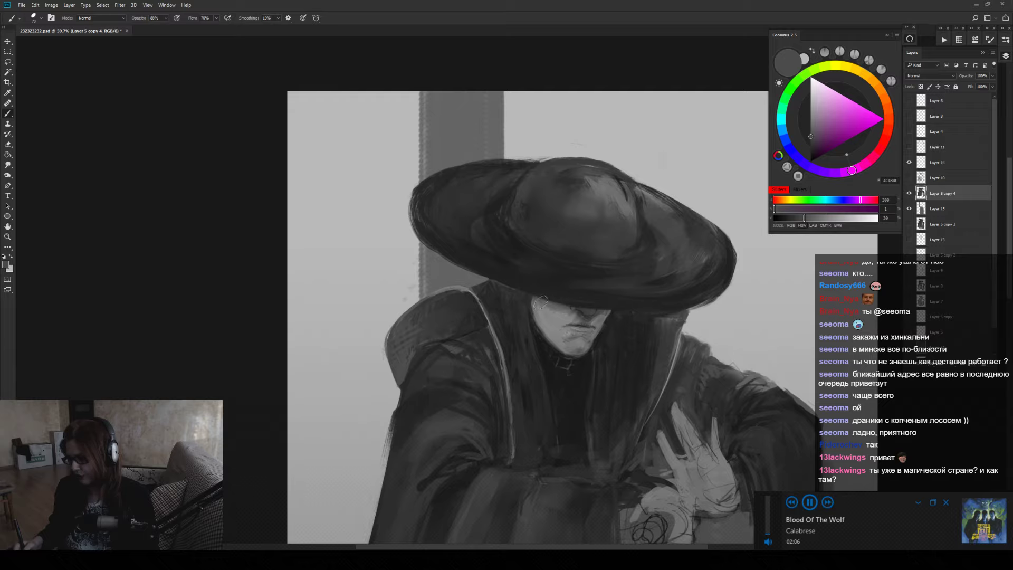
# Paint over the cloak's upright collar on both sides of the face with sampled dark greys.
pyautogui.moveTo(549, 301); pyautogui.dragTo(546, 193)
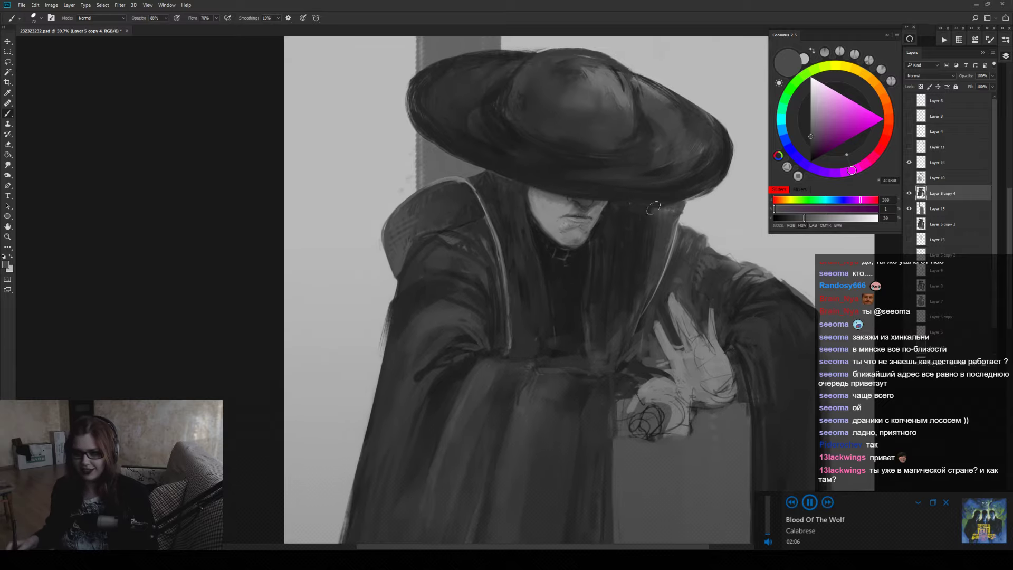
pyautogui.keyDown('alt'); pyautogui.click(667, 230); pyautogui.keyUp('alt')
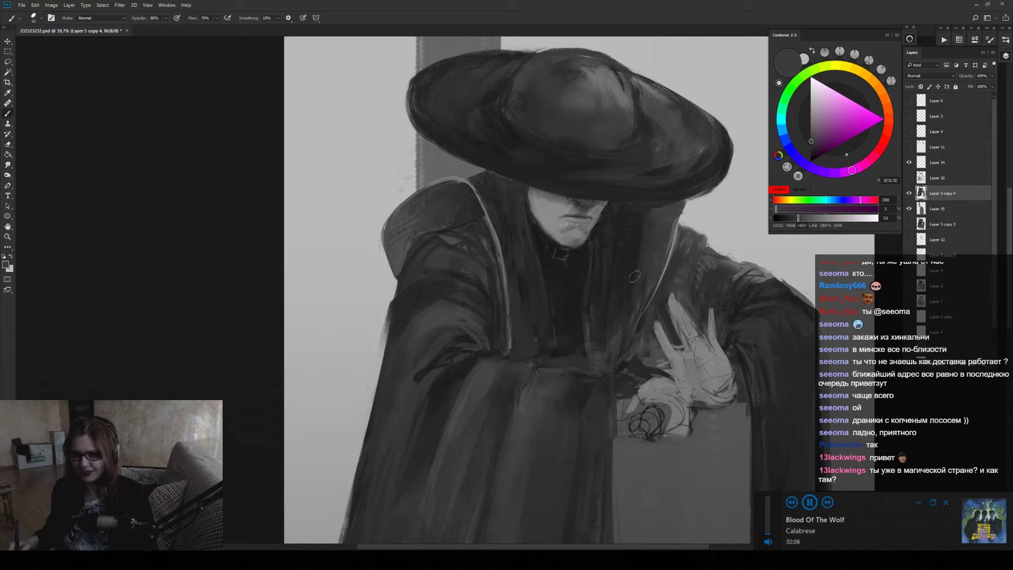
pyautogui.keyDown('alt'); pyautogui.click(643, 234); pyautogui.keyUp('alt')
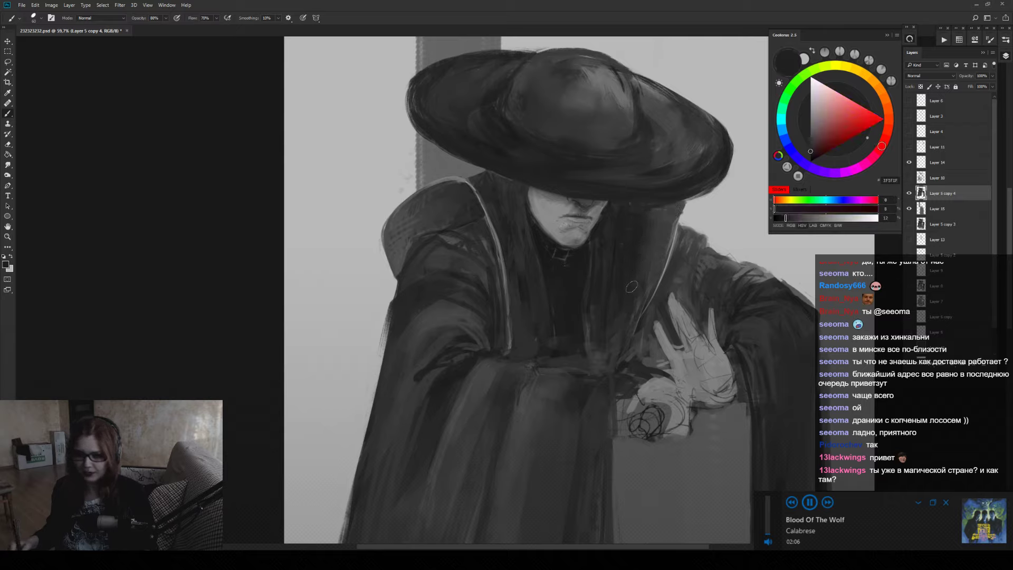
pyautogui.keyDown('alt'); pyautogui.click(446, 207); pyautogui.keyUp('alt')
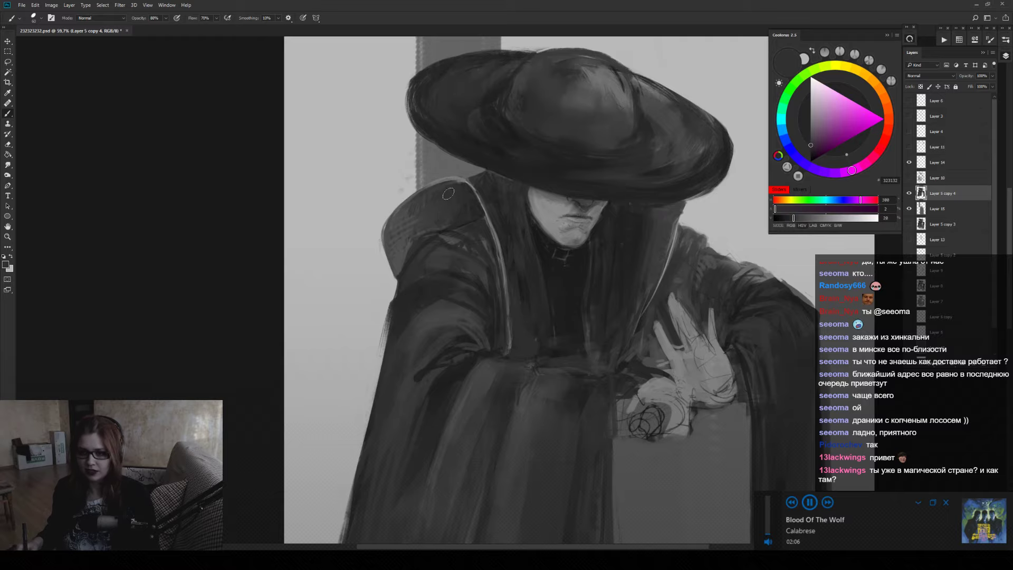
pyautogui.moveTo(472, 272); pyautogui.dragTo(433, 212)
pyautogui.keyDown('alt'); pyautogui.click(417, 201); pyautogui.keyUp('alt')
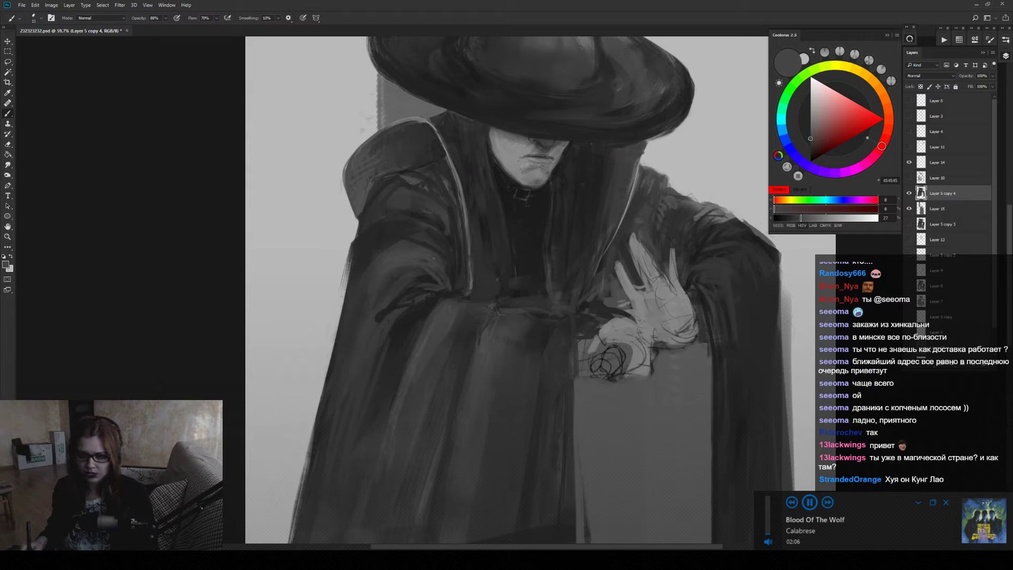
# Paint mid-grey touches around the fingers of the raised hand with a smaller brush.
pyautogui.scroll(-2, 496, 255)
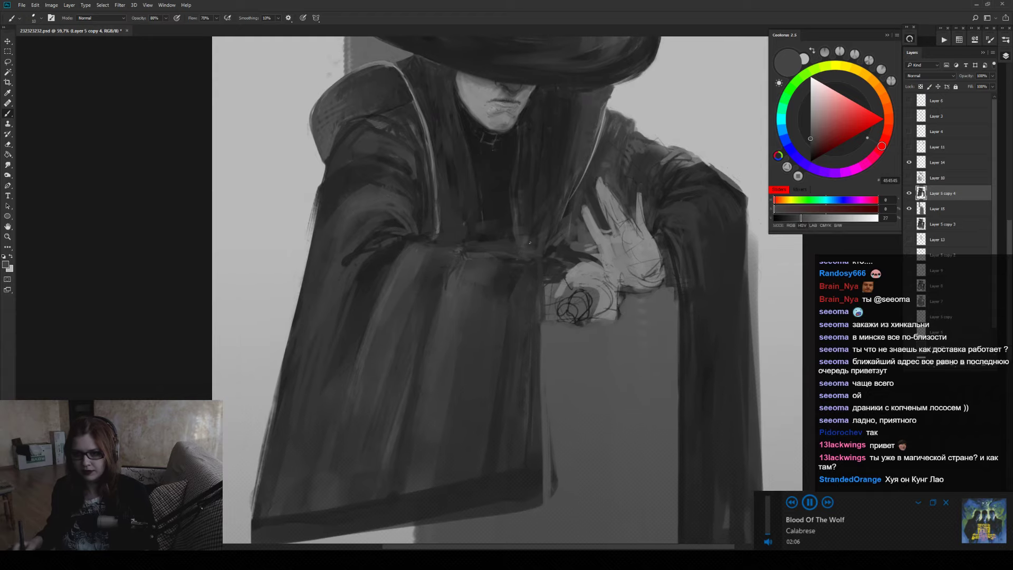
pyautogui.keyDown('alt'); pyautogui.click(583, 247); pyautogui.keyUp('alt')
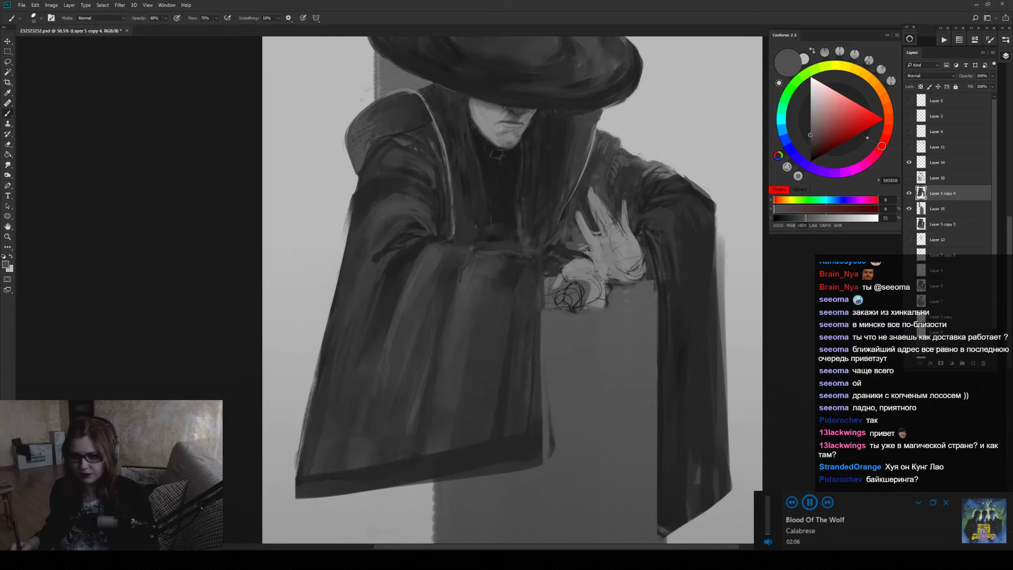
pyautogui.keyDown('alt'); pyautogui.click(585, 244); pyautogui.keyUp('alt')
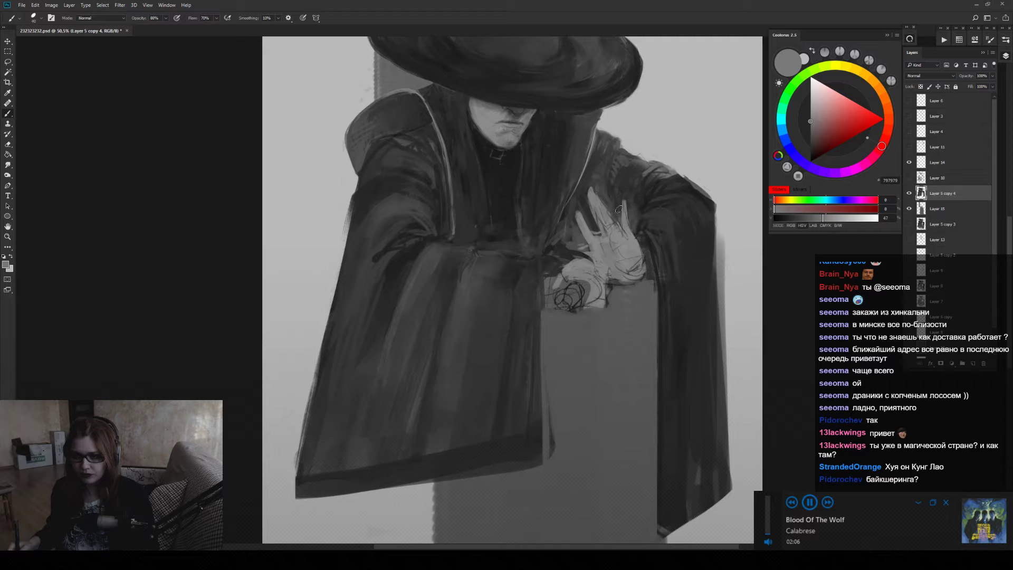
pyautogui.press('[')
pyautogui.moveTo(590, 228); pyautogui.dragTo(587, 206)
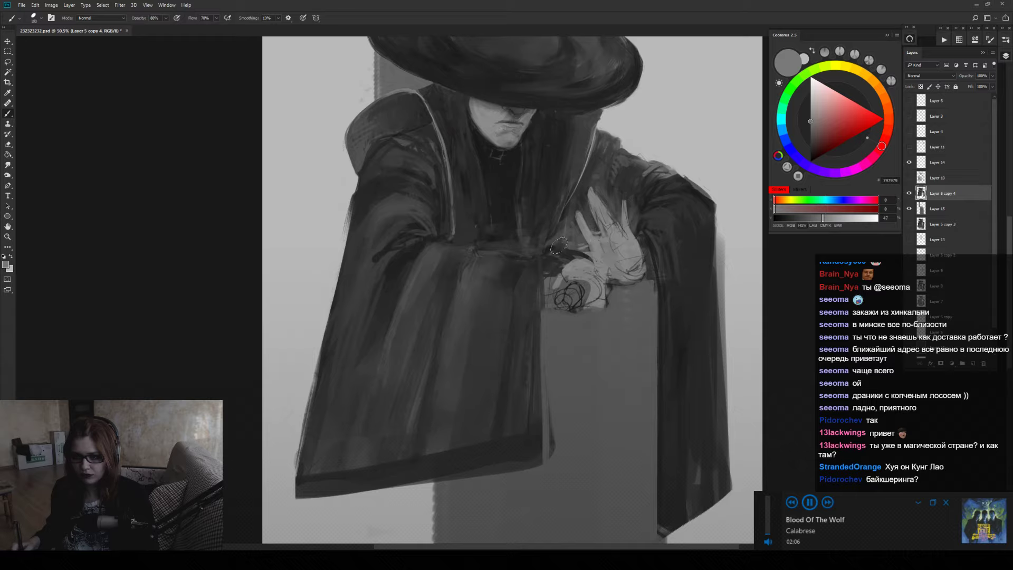
# Brush a light grey haze across the chest above the crossed sleeve and restore the dark areas beside the hand.
pyautogui.press(']')
pyautogui.press(']')
pyautogui.press(']')
pyautogui.press(']')
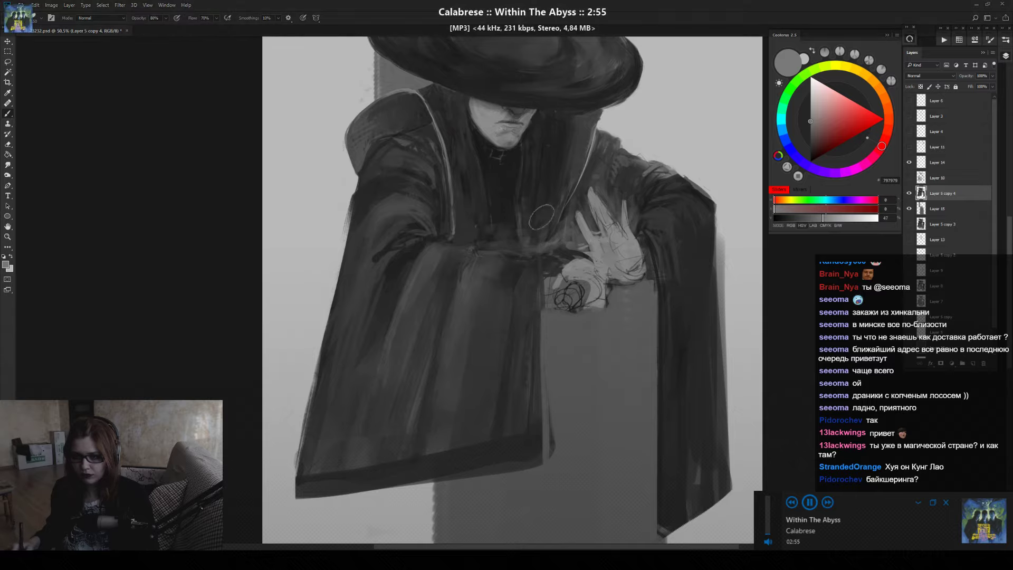
pyautogui.press('[')
pyautogui.press('[')
pyautogui.keyDown('alt'); pyautogui.click(562, 221); pyautogui.keyUp('alt')
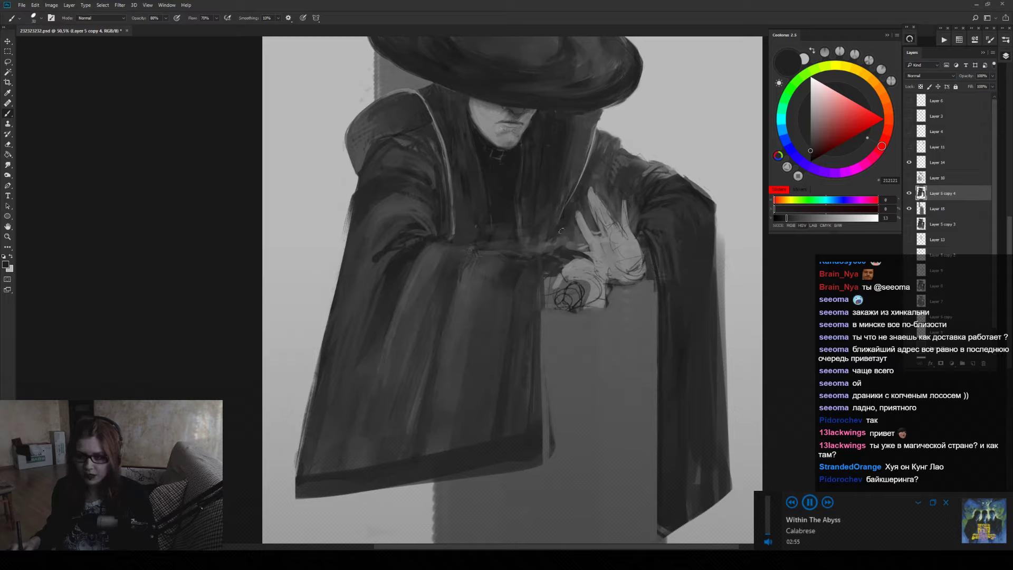
# Smudge the shading between the front sleeve and the hands.
pyautogui.press('r')
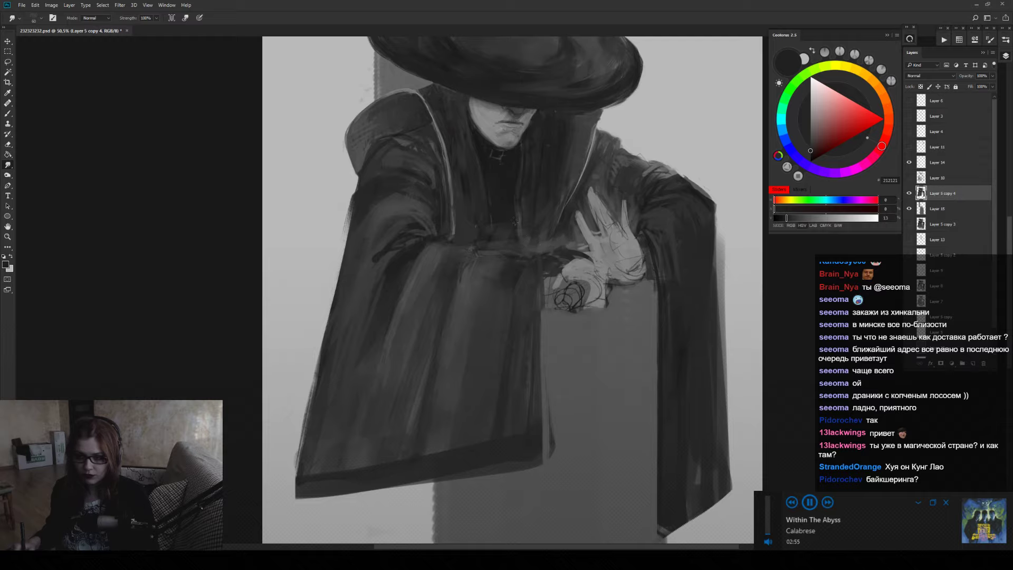
pyautogui.moveTo(586, 245); pyautogui.dragTo(542, 260)
pyautogui.moveTo(597, 283); pyautogui.dragTo(560, 311)
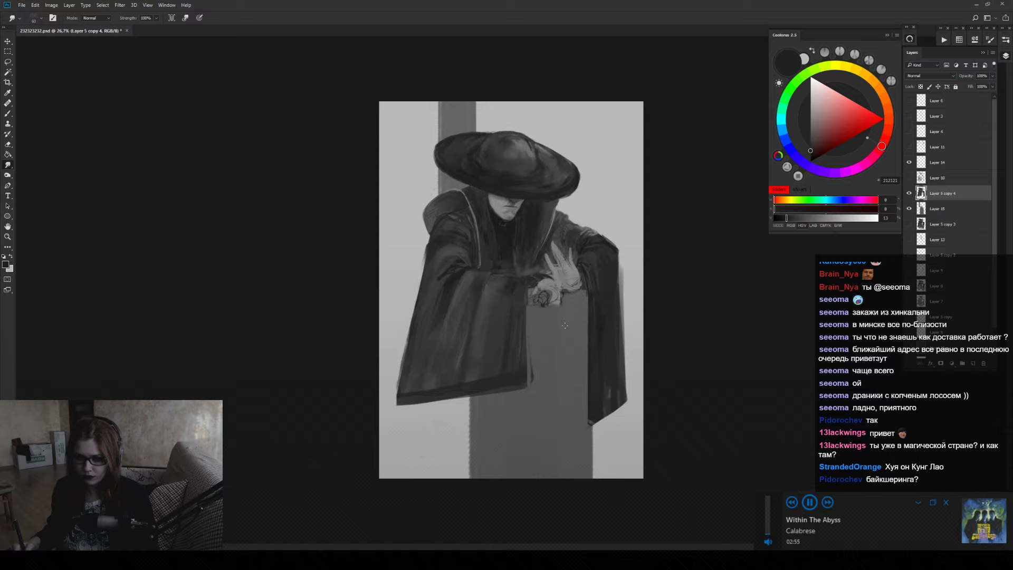
# Show the Hard Light colour layer and clip it to the greyscale figure layer beneath it.
pyautogui.click(910, 179)
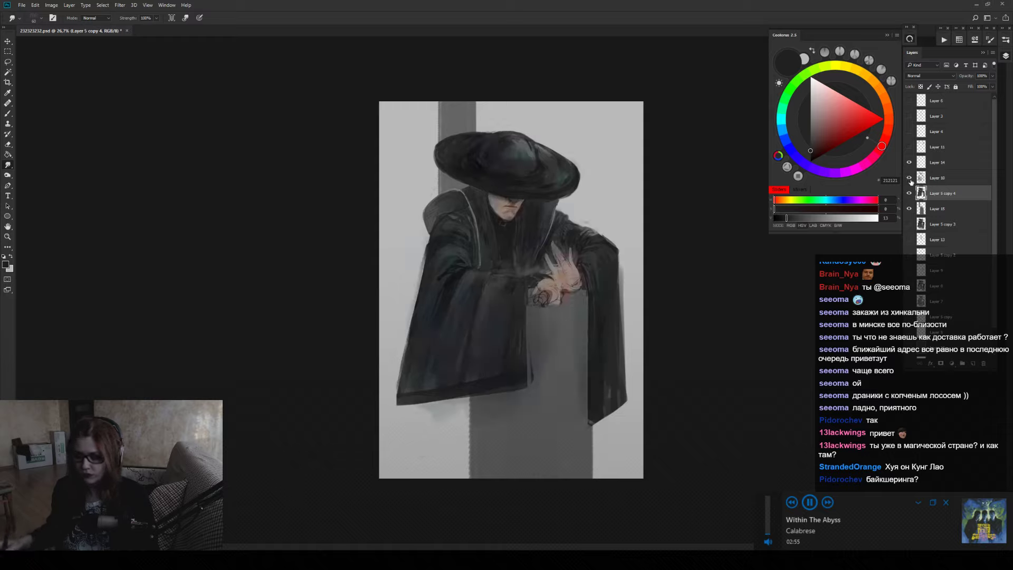
pyautogui.click(944, 179)
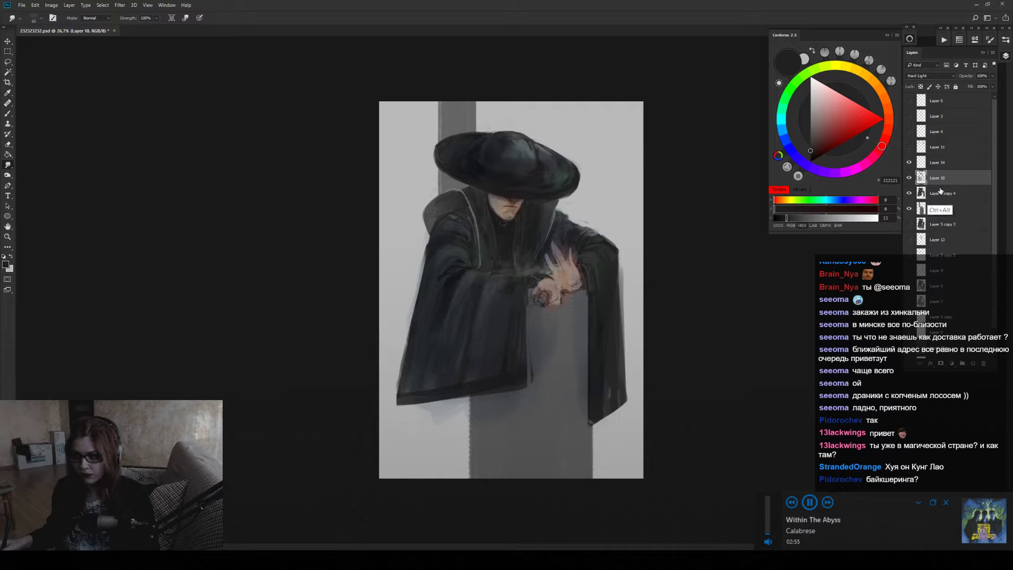
pyautogui.keyDown('alt'); pyautogui.click(941, 186); pyautogui.keyUp('alt')
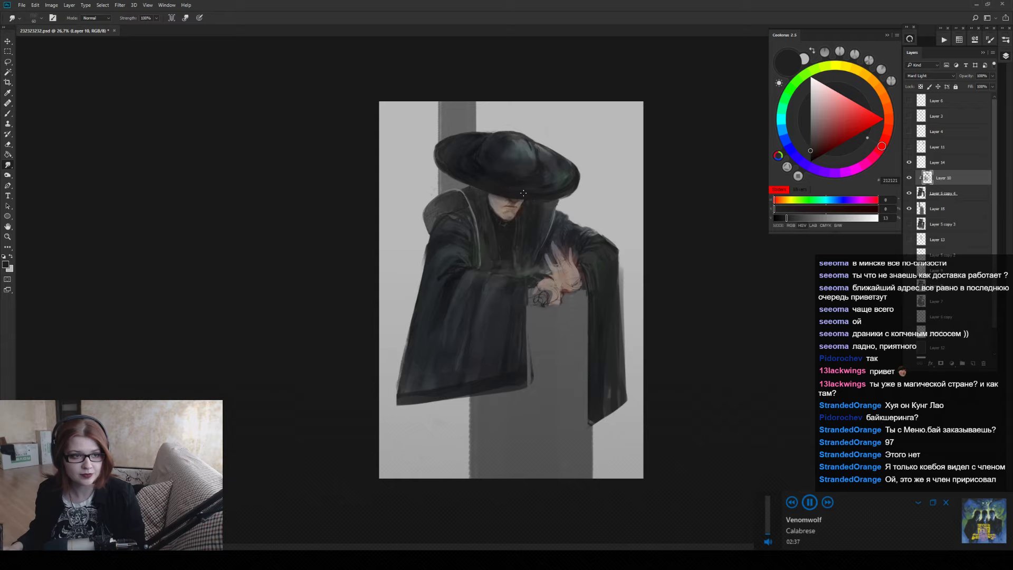
# Try the Normal blend mode on the clipped colour layer and undo the change.
pyautogui.press('b')
pyautogui.moveTo(450, 208); pyautogui.dragTo(524, 175)
pyautogui.keyDown('alt'); pyautogui.click(464, 156); pyautogui.keyUp('alt')
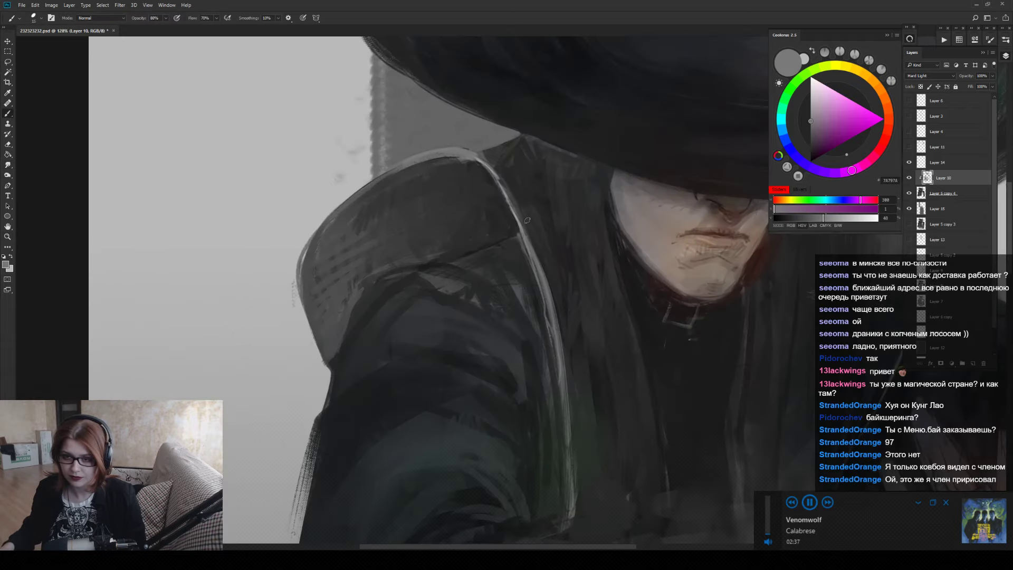
pyautogui.press('z')
pyautogui.scroll(-5, 585, 209)
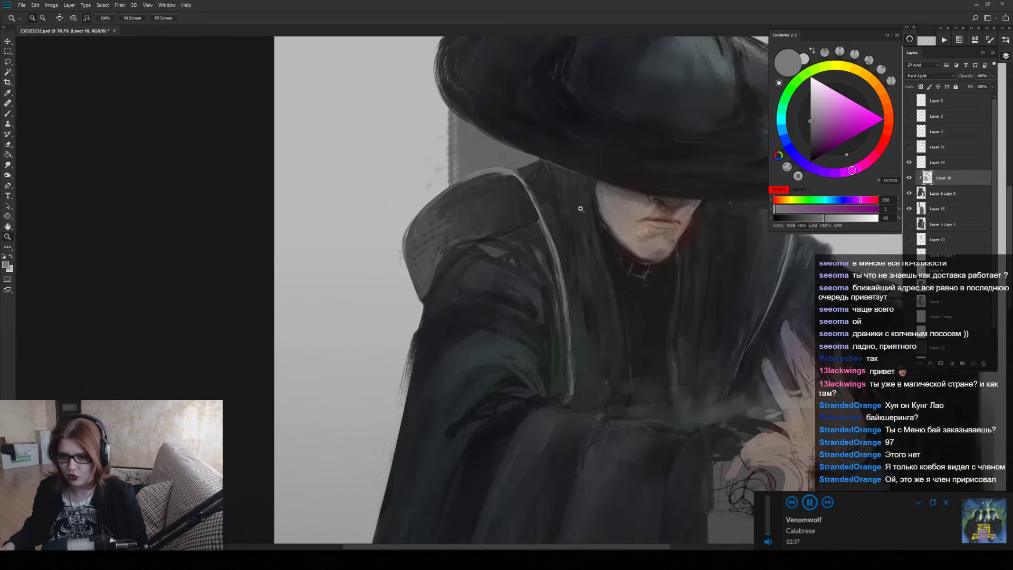
pyautogui.click(925, 76)
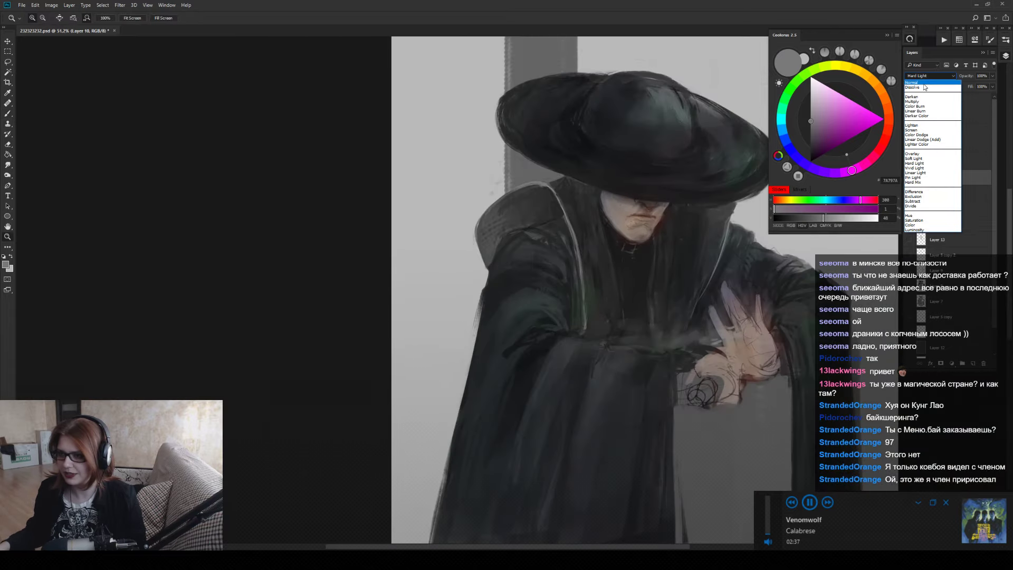
pyautogui.click(922, 83)
pyautogui.press('b')
pyautogui.keyDown('alt'); pyautogui.click(516, 271); pyautogui.keyUp('alt')
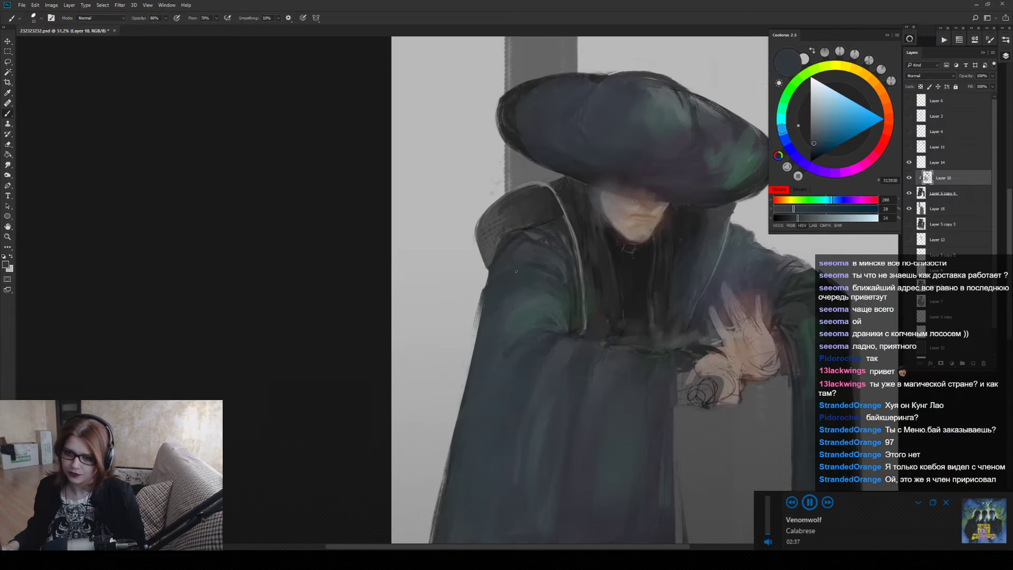
pyautogui.hotkey('ctrl', 'z')
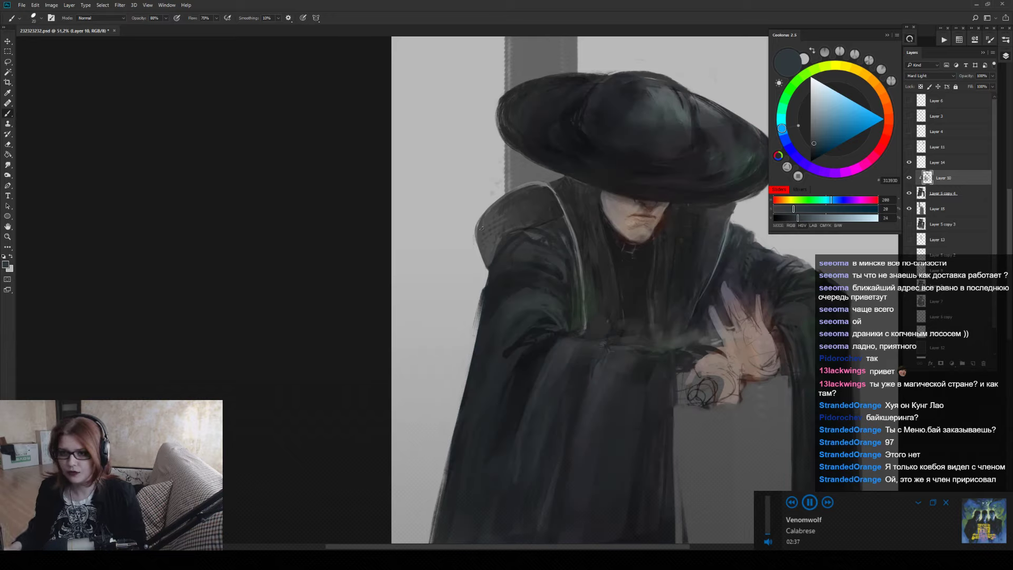
pyautogui.press(']')
pyautogui.press(']')
pyautogui.press(']')
pyautogui.press(']')
pyautogui.press(']')
pyautogui.press(']')
pyautogui.press(']')
pyautogui.press(']')
pyautogui.press(']')
pyautogui.press(']')
pyautogui.press(']')
pyautogui.press(']')
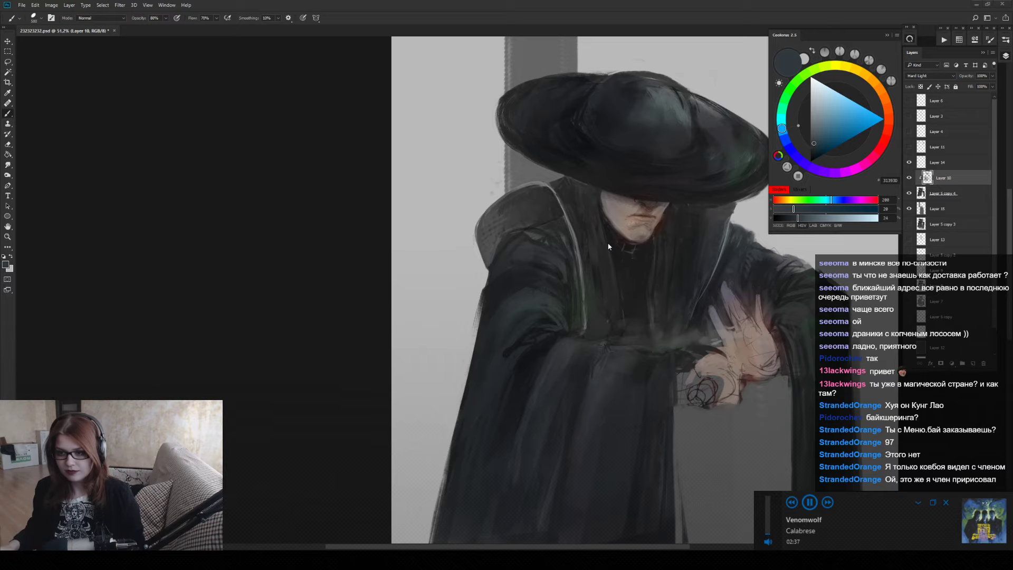
# Make the greyscale figure layer Layer 5 copy 4 active with a smaller brush and hide the clipped Hard Light colour layer.
pyautogui.press('z')
pyautogui.moveTo(722, 214); pyautogui.dragTo(760, 215)
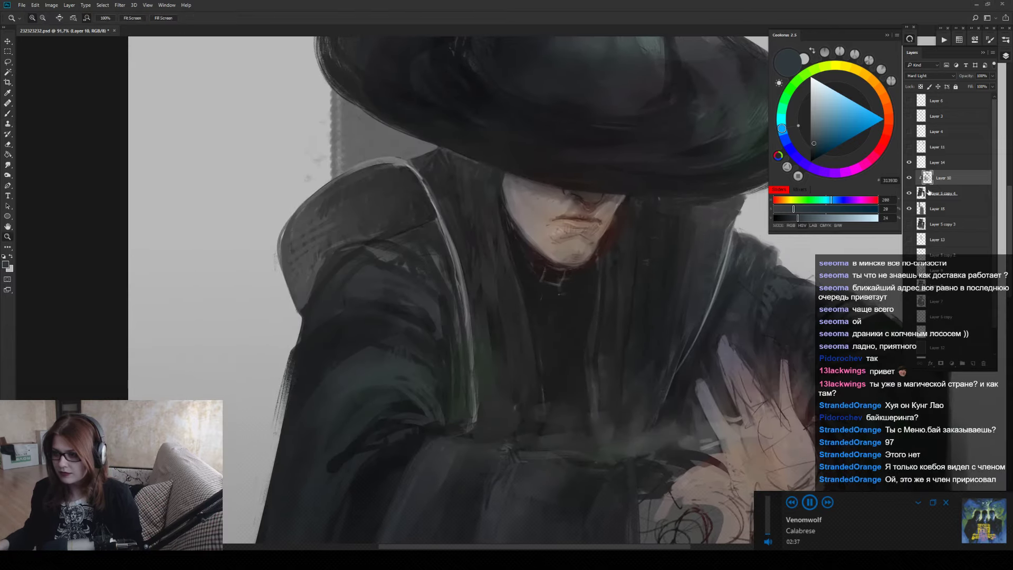
pyautogui.click(975, 200)
pyautogui.moveTo(603, 190); pyautogui.dragTo(644, 191)
pyautogui.press('b')
pyautogui.press('[')
pyautogui.press('[')
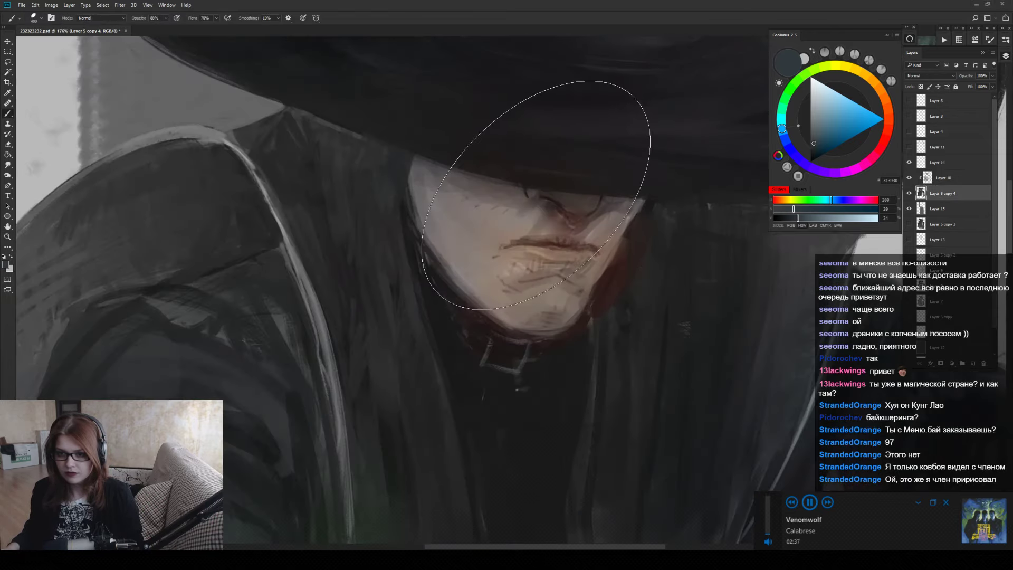
pyautogui.press('[')
pyautogui.press('[')
pyautogui.press('[')
pyautogui.press('[')
pyautogui.press('[')
pyautogui.press('[')
pyautogui.click(909, 178)
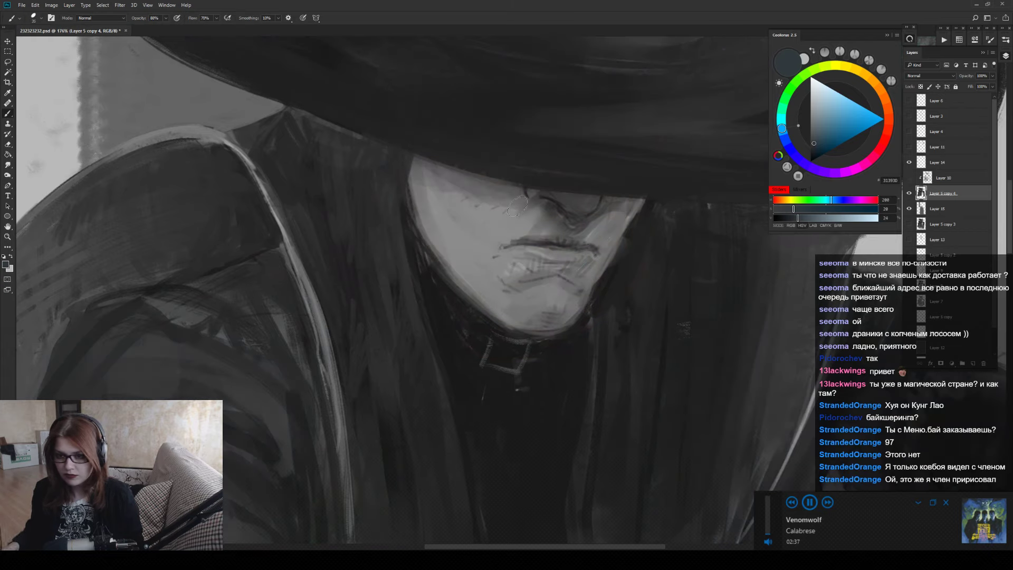
# Paint dark grey shading around the nose tip and nostril where they meet the hat brim's shadow.
pyautogui.keyDown('alt'); pyautogui.click(551, 216); pyautogui.keyUp('alt')
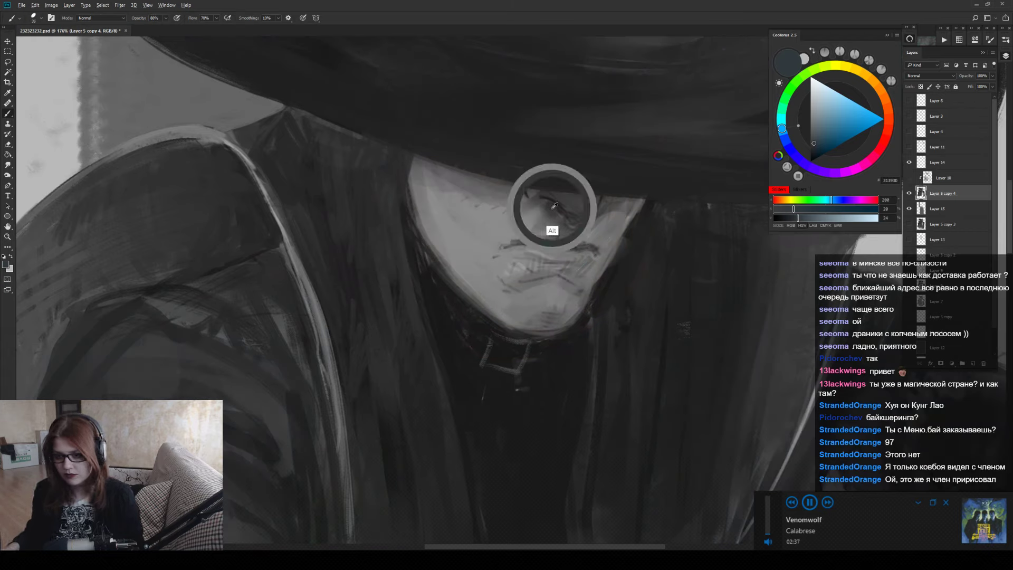
pyautogui.keyDown('alt'); pyautogui.click(524, 194); pyautogui.keyUp('alt')
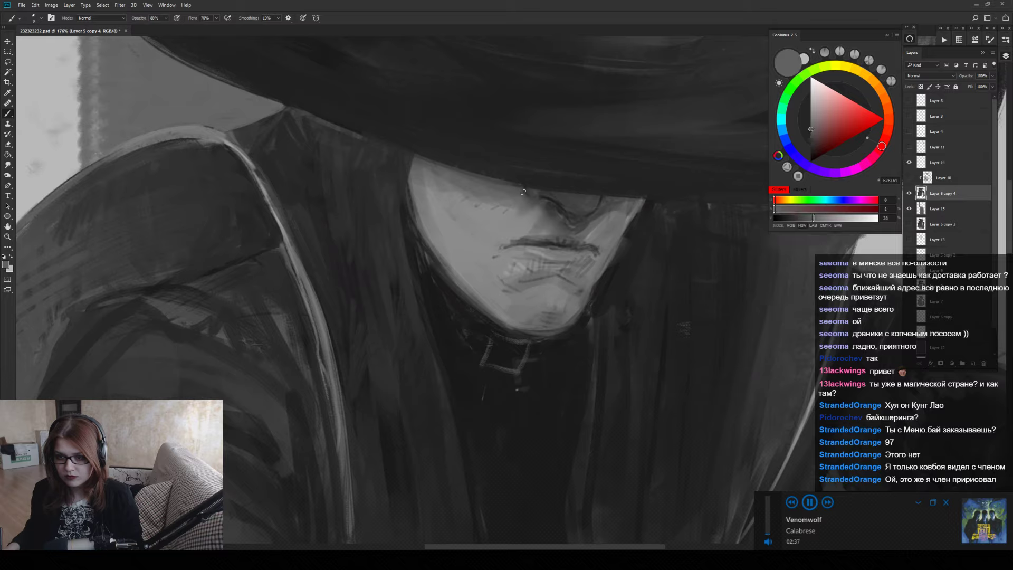
pyautogui.keyDown('alt'); pyautogui.click(606, 205); pyautogui.keyUp('alt')
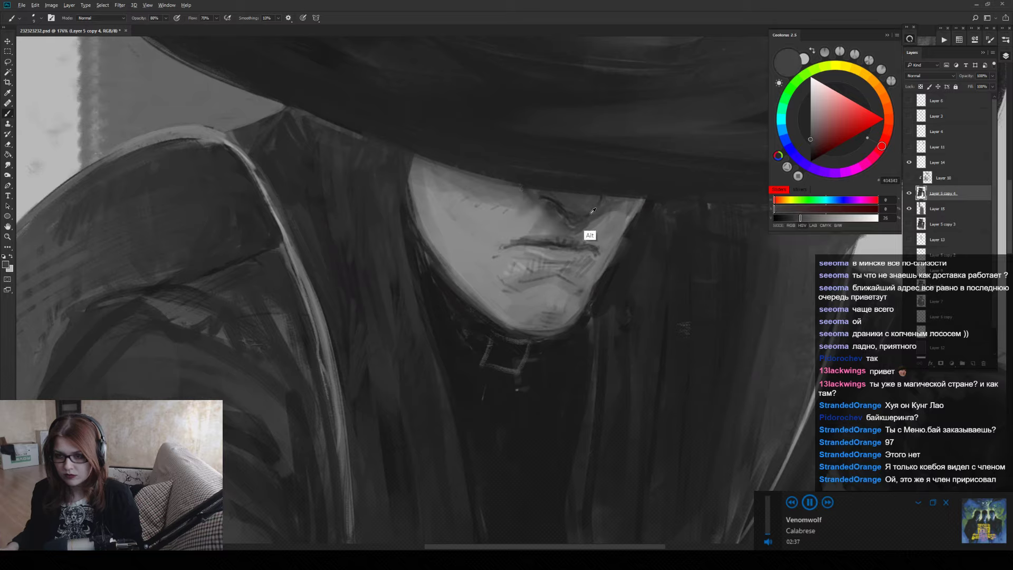
pyautogui.keyDown('alt'); pyautogui.click(563, 212); pyautogui.keyUp('alt')
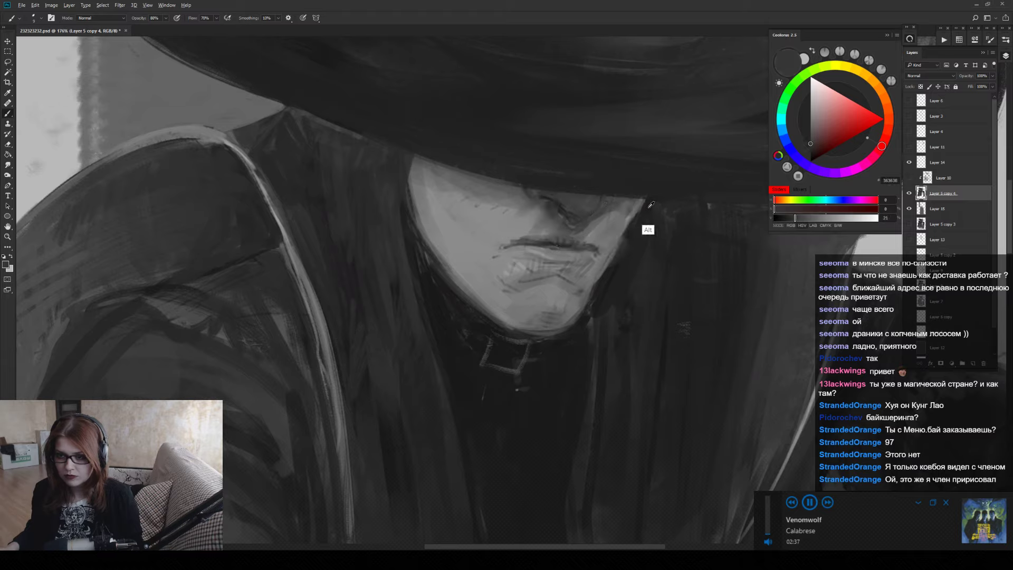
pyautogui.keyDown('alt'); pyautogui.click(548, 206); pyautogui.keyUp('alt')
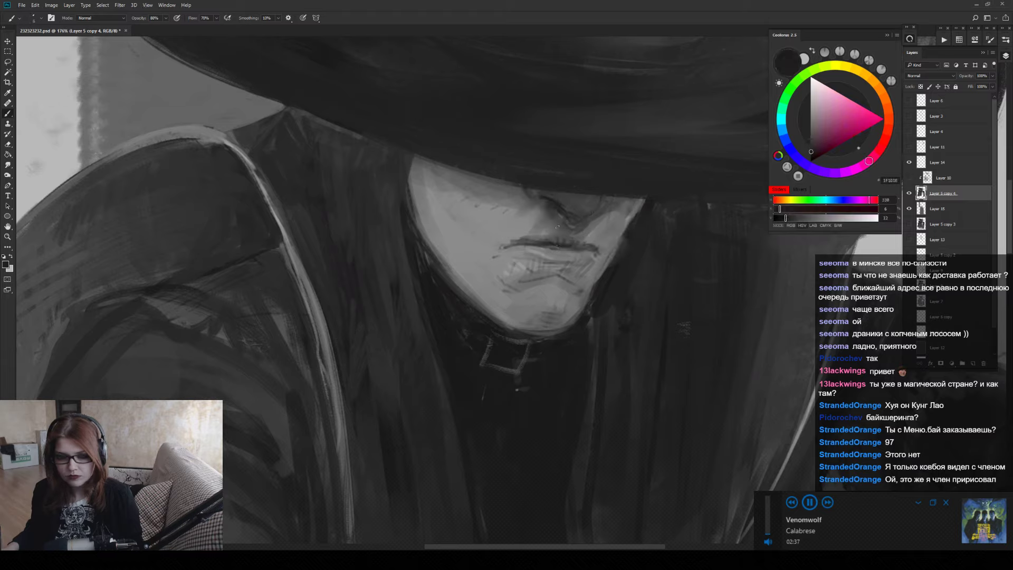
# Blend sampled mid greys around the nostril and onto the shaded cheek beside the nose.
pyautogui.keyDown('alt'); pyautogui.click(569, 203); pyautogui.keyUp('alt')
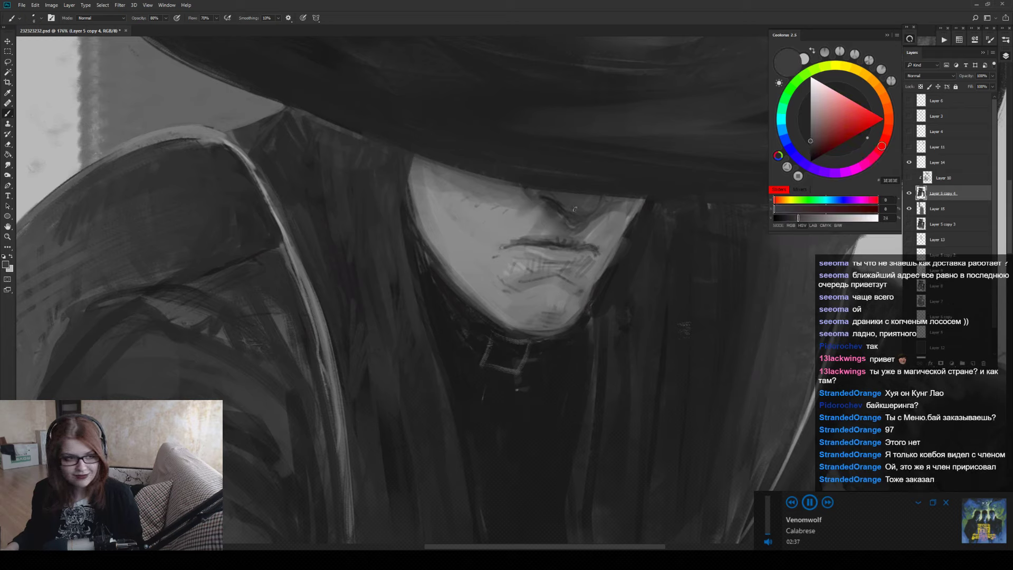
pyautogui.keyDown('alt'); pyautogui.click(599, 222); pyautogui.keyUp('alt')
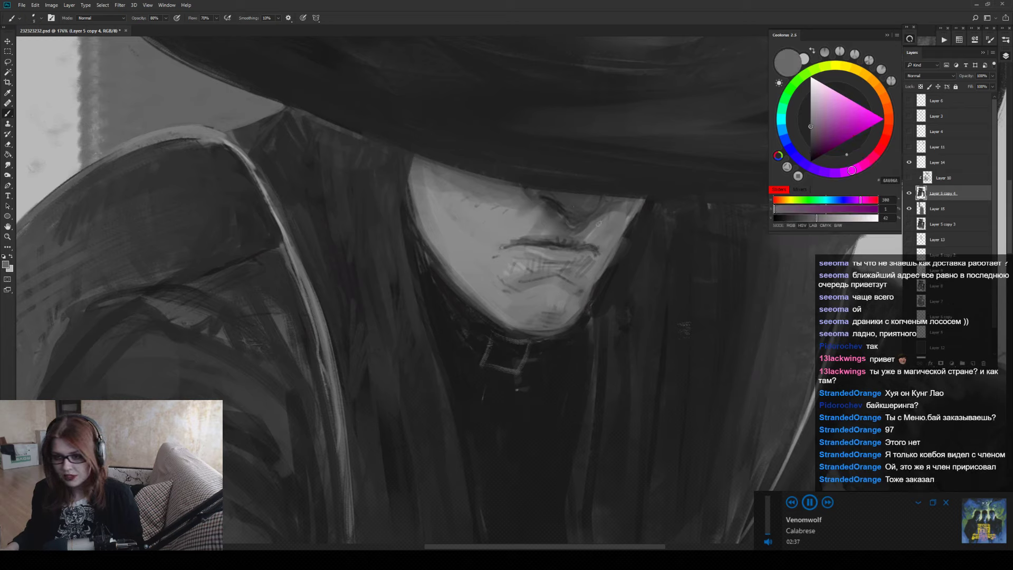
pyautogui.moveTo(582, 221); pyautogui.dragTo(589, 218)
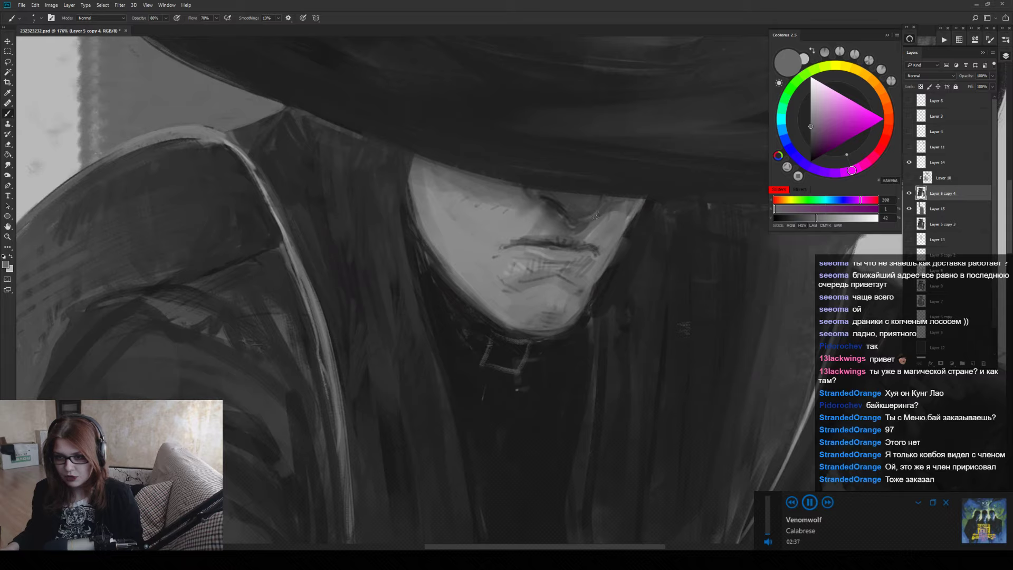
pyautogui.keyDown('alt'); pyautogui.click(582, 224); pyautogui.keyUp('alt')
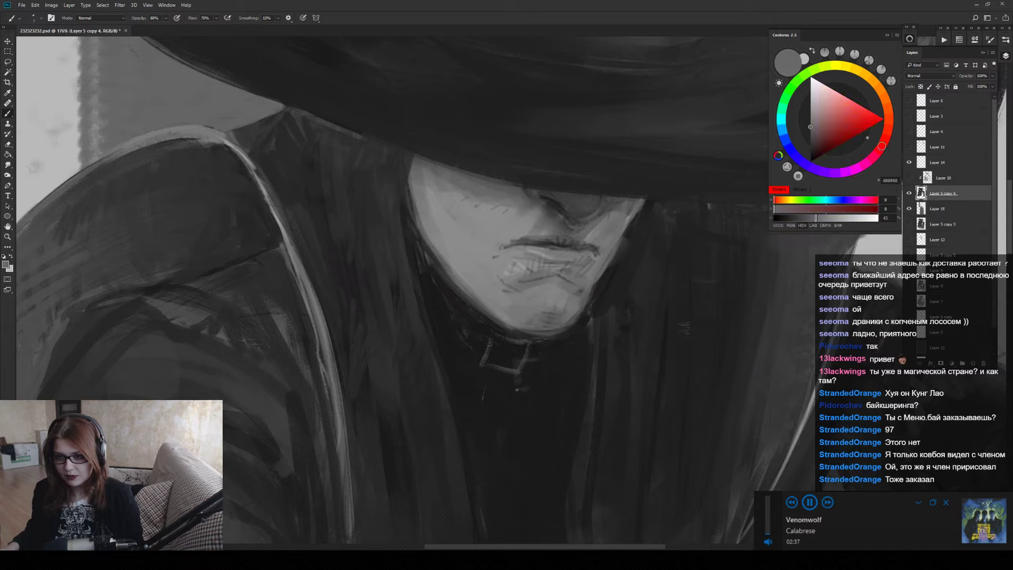
pyautogui.keyDown('alt'); pyautogui.click(588, 236); pyautogui.keyUp('alt')
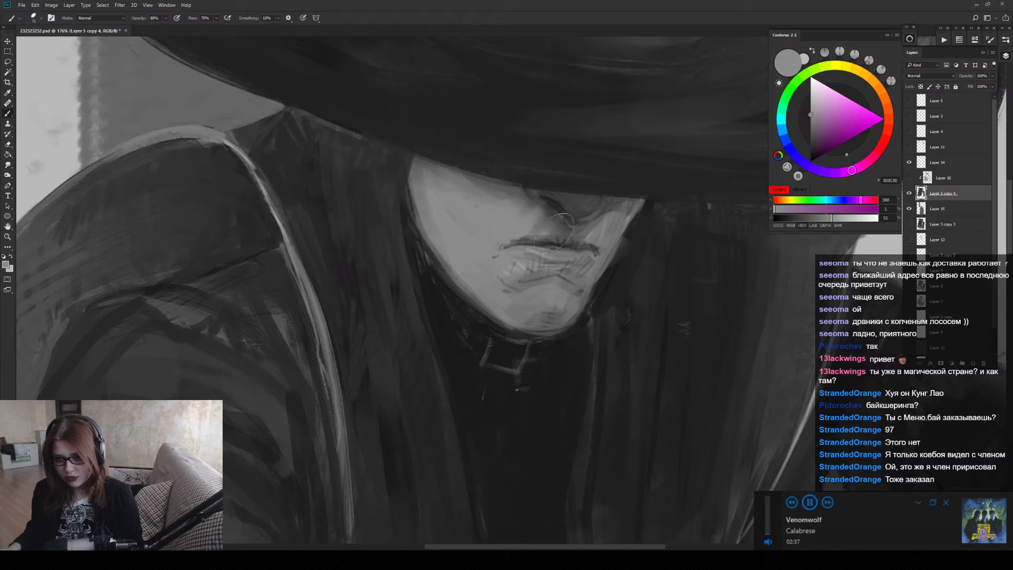
# Refine the line between the lips with dark grey and trim its outer corner with lighter skin greys.
pyautogui.press('[')
pyautogui.press('[')
pyautogui.press('[')
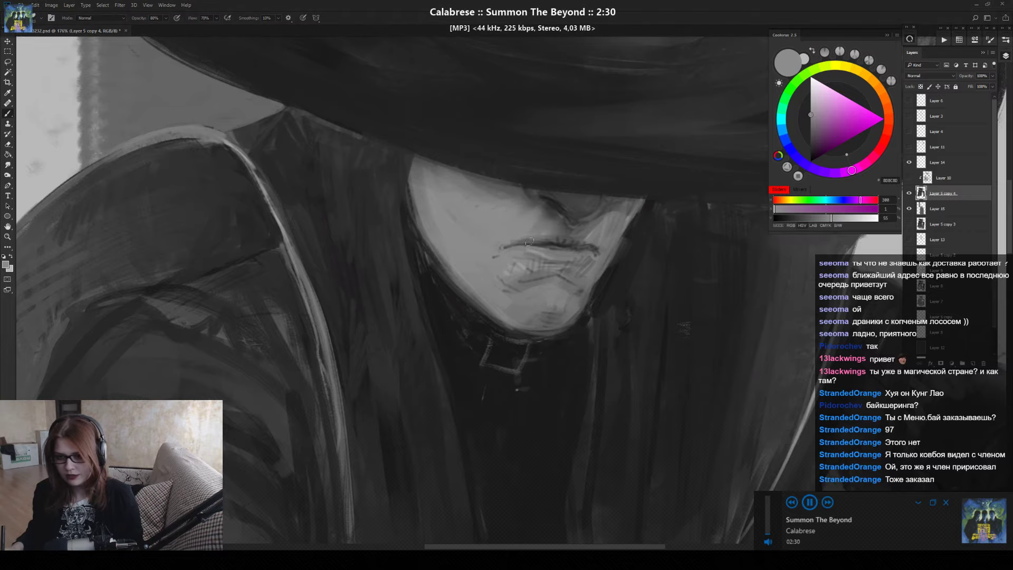
pyautogui.moveTo(530, 253)
pyautogui.mouseDown()
pyautogui.moveTo(485, 265)
pyautogui.moveTo(532, 260)
pyautogui.mouseUp()
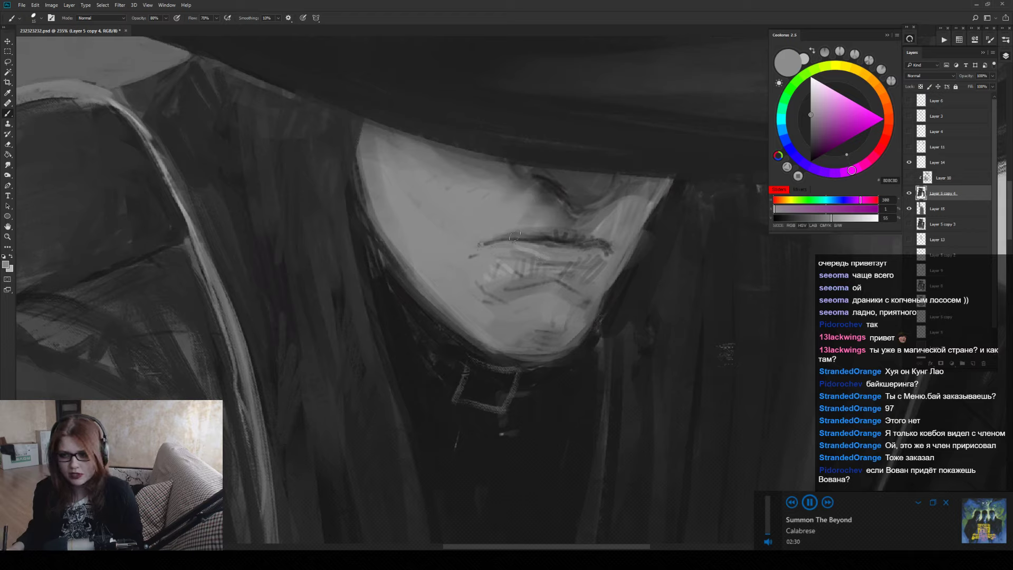
pyautogui.keyDown('alt'); pyautogui.click(532, 237); pyautogui.keyUp('alt')
pyautogui.keyDown('alt'); pyautogui.click(530, 237); pyautogui.keyUp('alt')
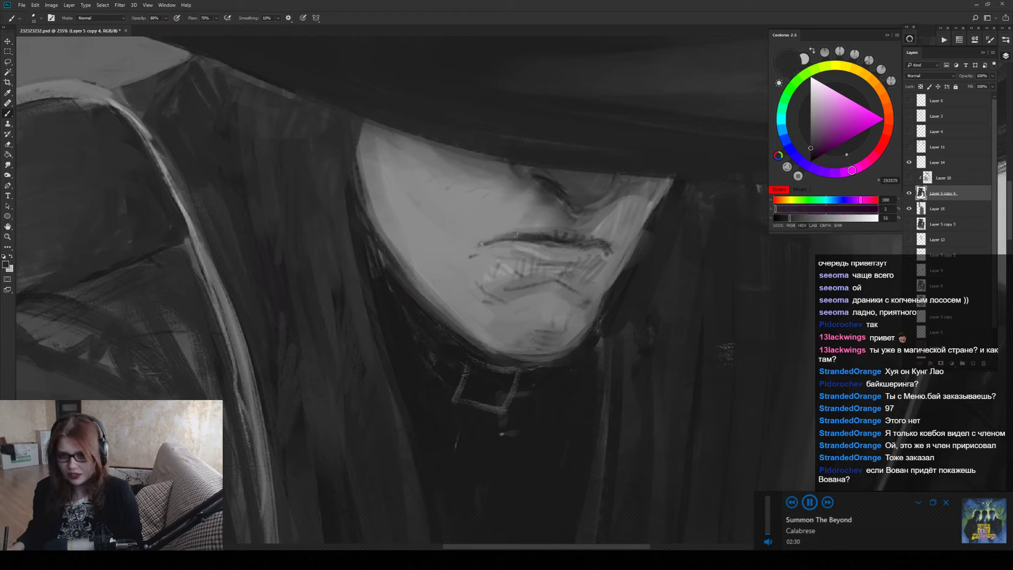
pyautogui.keyDown('alt'); pyautogui.click(484, 244); pyautogui.keyUp('alt')
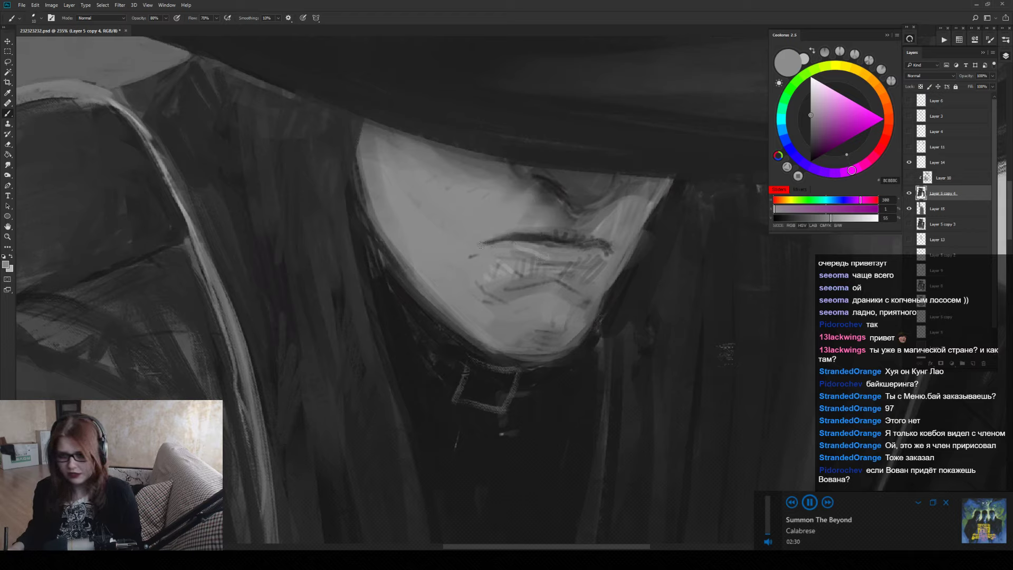
pyautogui.keyDown('alt'); pyautogui.click(467, 240); pyautogui.keyUp('alt')
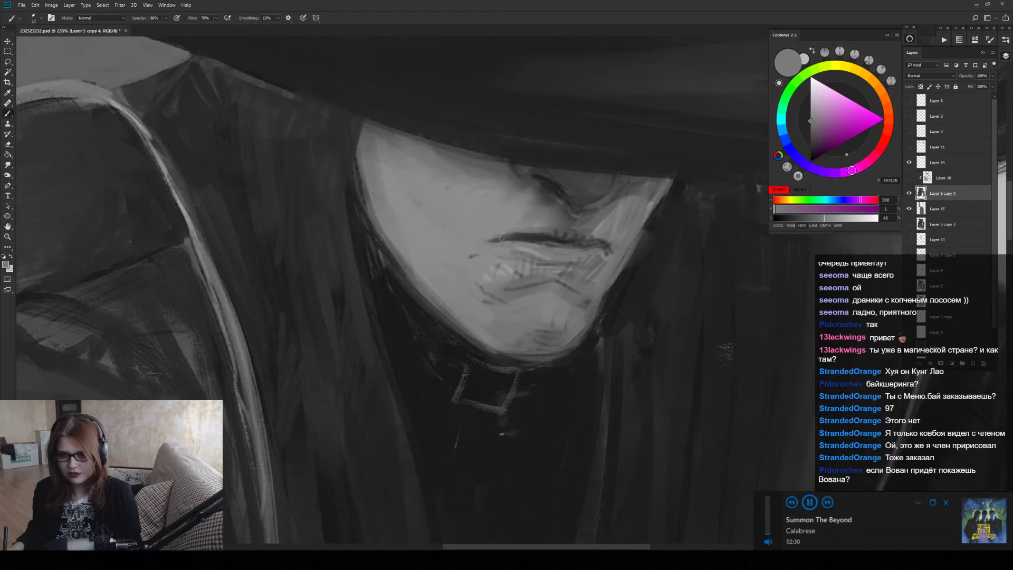
pyautogui.keyDown('alt'); pyautogui.click(541, 233); pyautogui.keyUp('alt')
pyautogui.moveTo(541, 233)
pyautogui.mouseDown()
pyautogui.moveTo(607, 244)
pyautogui.moveTo(505, 257)
pyautogui.mouseUp()
# Paint a sampled mid grey over the shaded cheek beside the nose, just below the hat brim.
pyautogui.press('z')
pyautogui.click(606, 263)
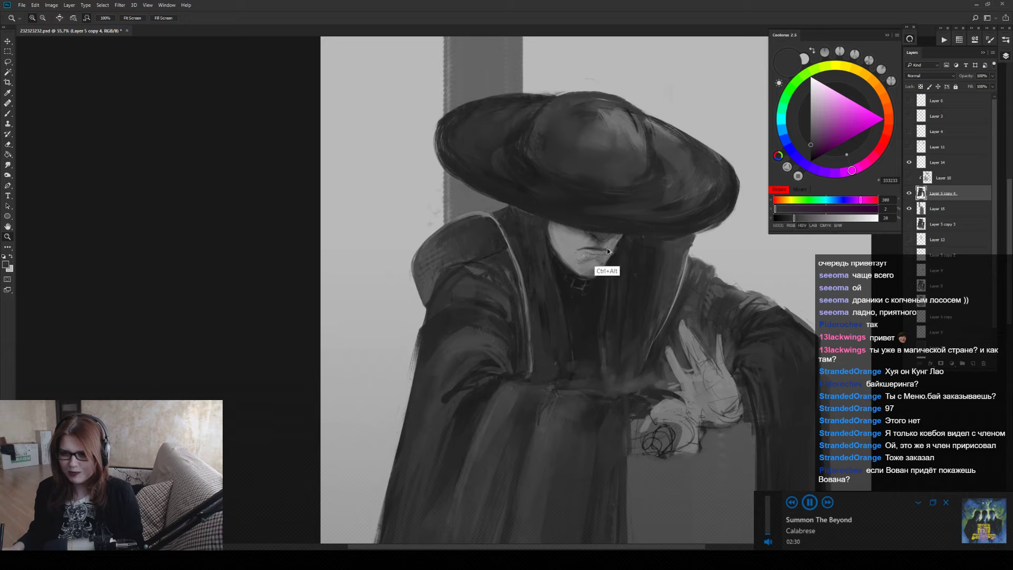
pyautogui.moveTo(596, 255); pyautogui.dragTo(650, 244)
pyautogui.press('b')
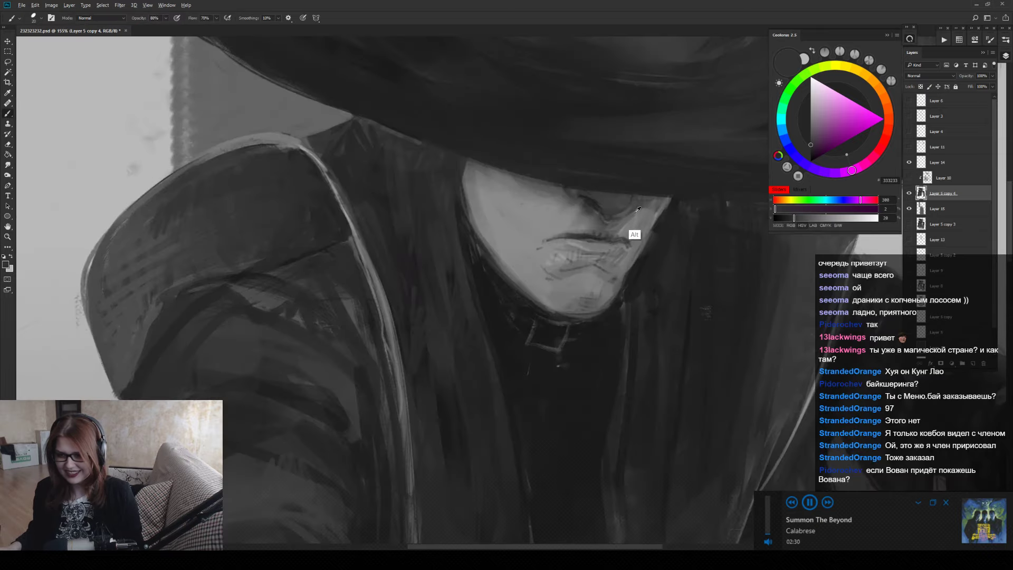
pyautogui.keyDown('alt'); pyautogui.click(633, 212); pyautogui.keyUp('alt')
pyautogui.keyDown('alt'); pyautogui.click(639, 207); pyautogui.keyUp('alt')
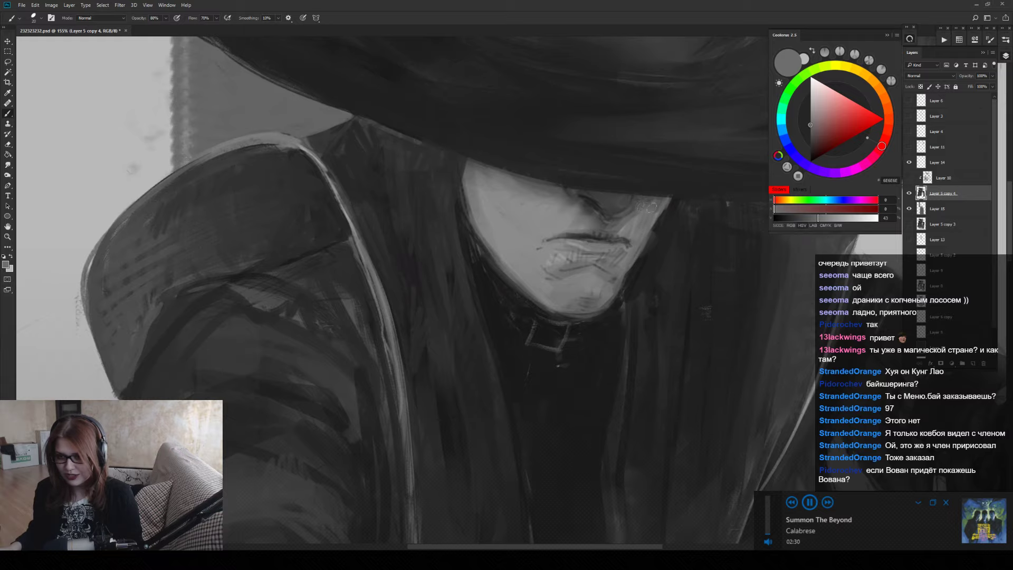
# Try a dark grey stroke along the hat brim's lower edge above the face and undo it.
pyautogui.hotkey('ctrl', '0')
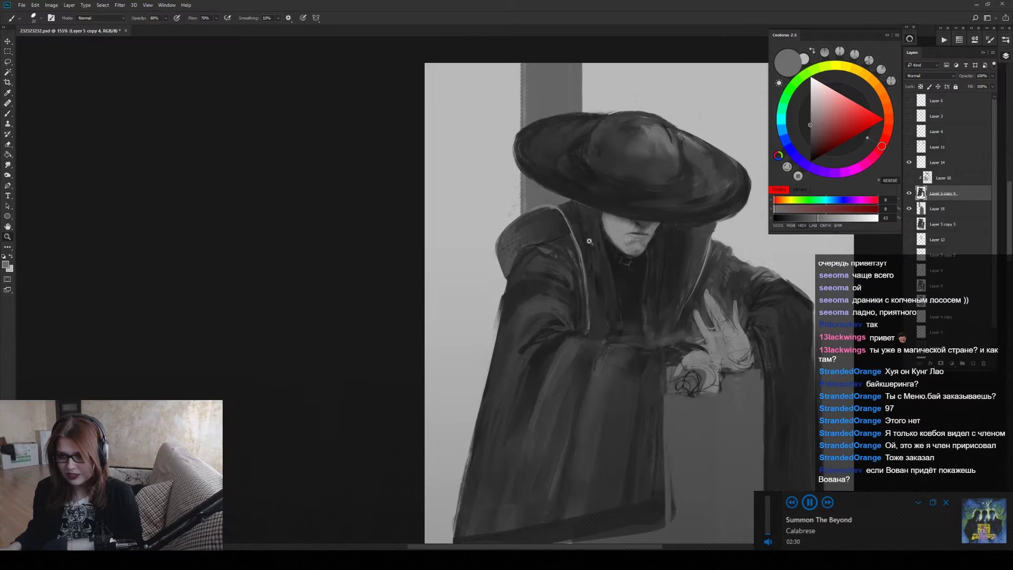
pyautogui.keyDown('alt'); pyautogui.click(574, 242); pyautogui.keyUp('alt')
pyautogui.moveTo(573, 242); pyautogui.dragTo(585, 246)
pyautogui.moveTo(610, 251); pyautogui.dragTo(615, 250)
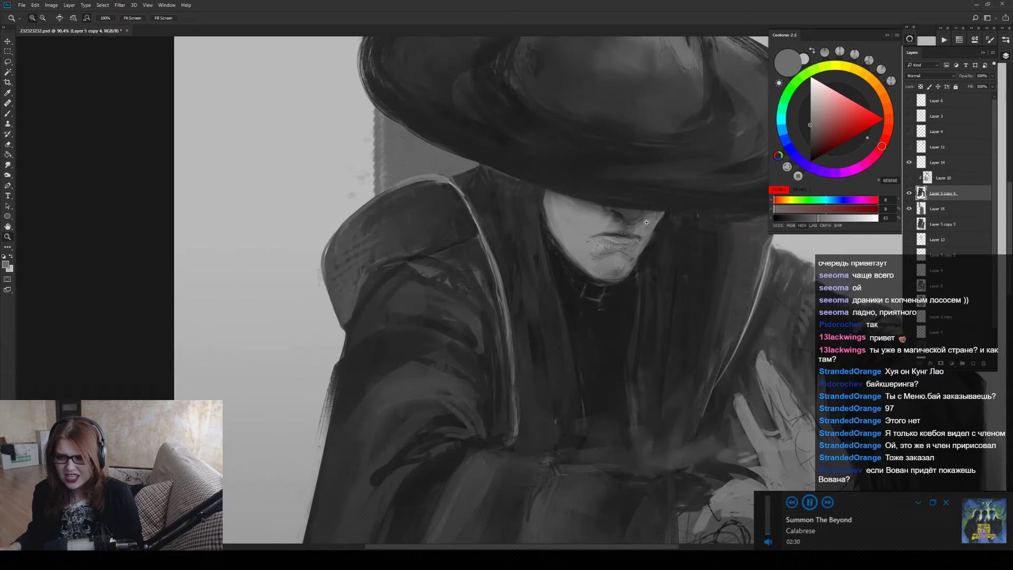
pyautogui.press('b')
pyautogui.keyDown('alt'); pyautogui.click(611, 191); pyautogui.keyUp('alt')
pyautogui.press(']')
# Shade the edge of the hat brim's shadow over the face in dark grey with an enlarged brush.
pyautogui.press(']')
pyautogui.press(']')
pyautogui.press(']')
pyautogui.press(']')
pyautogui.press(']')
pyautogui.press(']')
pyautogui.press(']')
pyautogui.press(']')
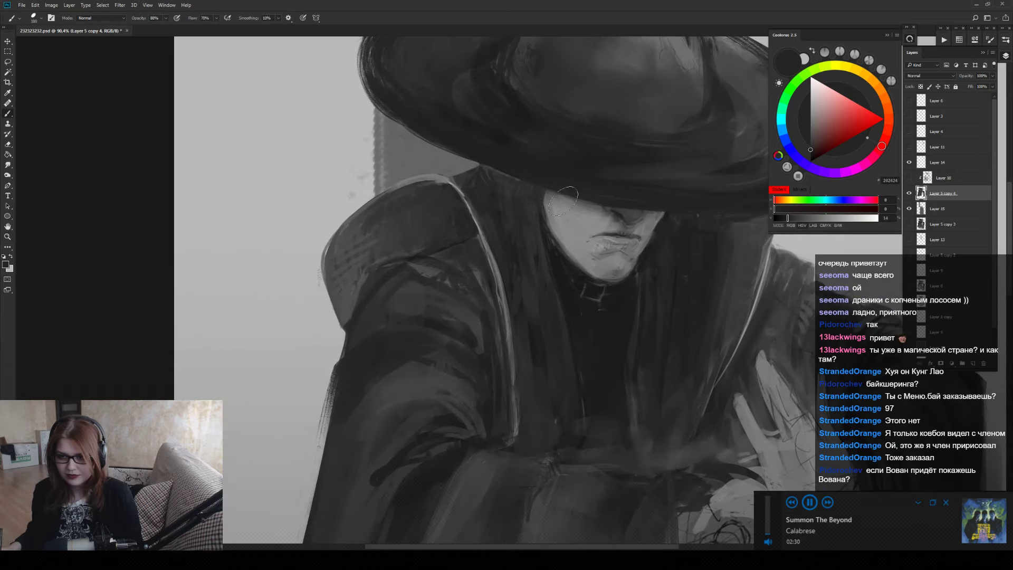
pyautogui.moveTo(566, 195); pyautogui.dragTo(621, 202)
pyautogui.hotkey('ctrl', 'z')
pyautogui.press(']')
pyautogui.press(']')
pyautogui.press(']')
pyautogui.press(']')
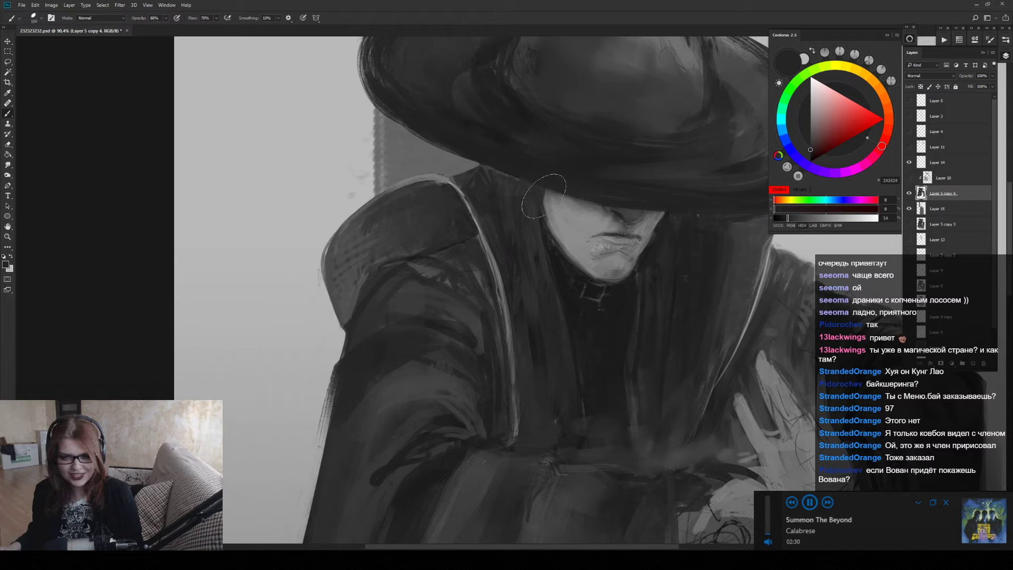
pyautogui.press(']')
pyautogui.press(']')
pyautogui.press('ctrl')
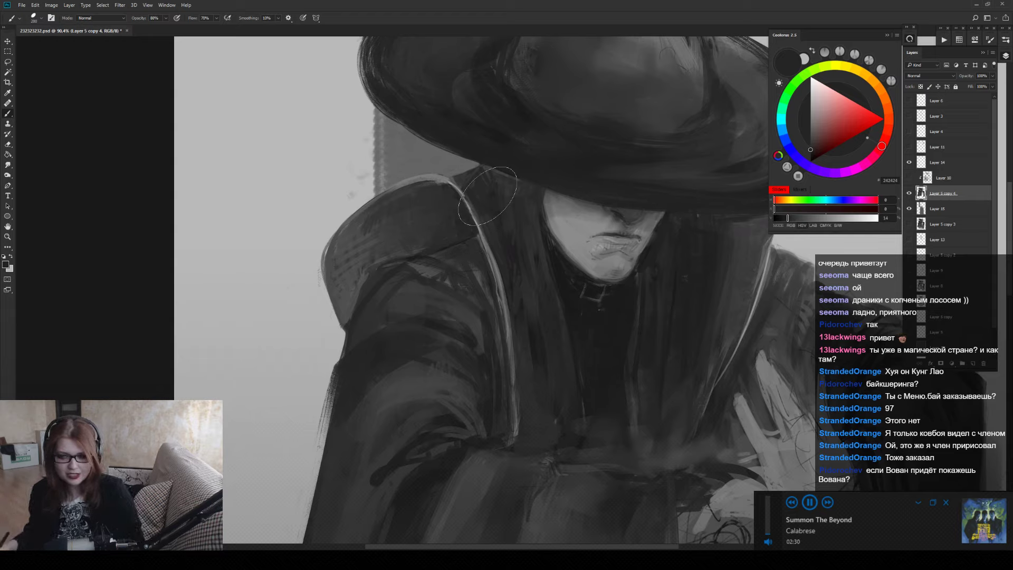
pyautogui.hotkey('ctrl', 'alt')
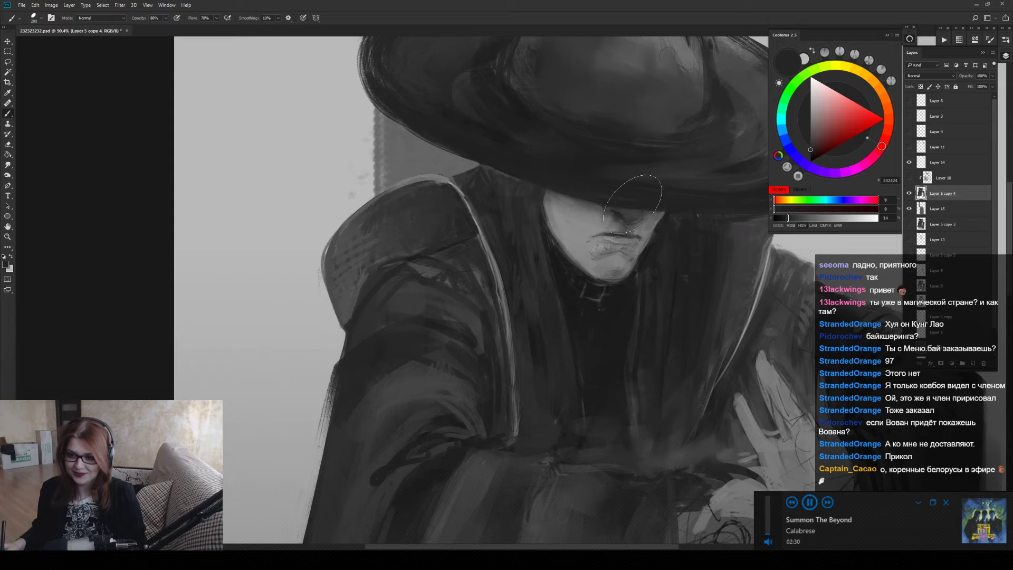
# Touch up the nose and adjacent cheek beneath the brim with mid greys sampled from the face.
pyautogui.scroll(-3, 632, 204)
pyautogui.scroll(2, 638, 209)
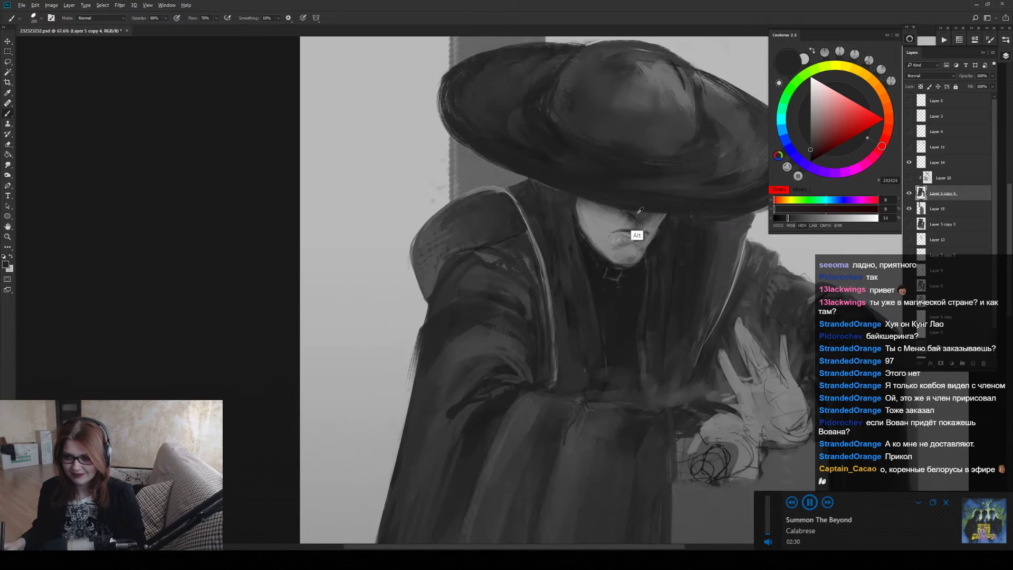
pyautogui.scroll(3, 617, 219)
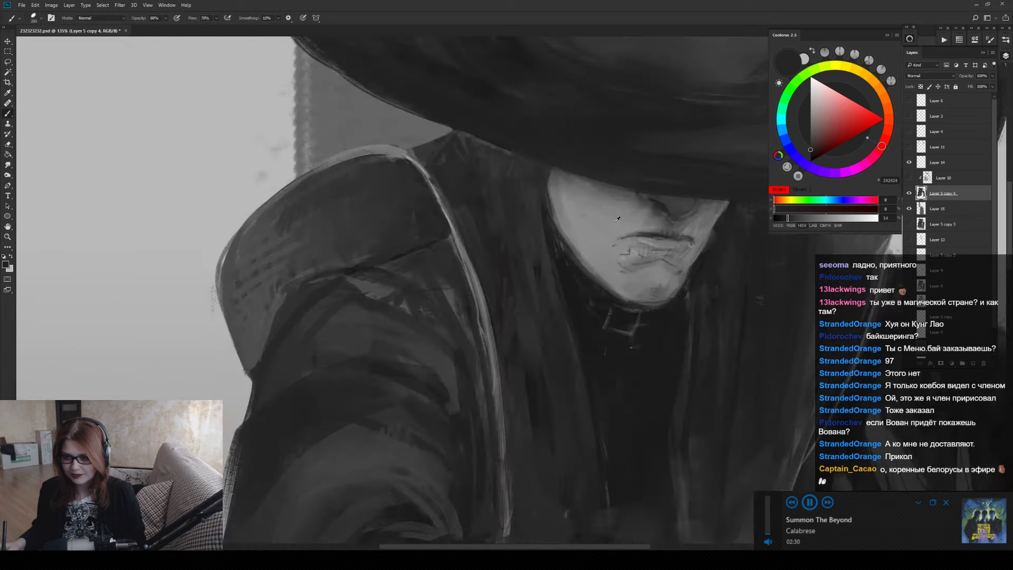
pyautogui.keyDown('alt'); pyautogui.click(615, 217); pyautogui.keyUp('alt')
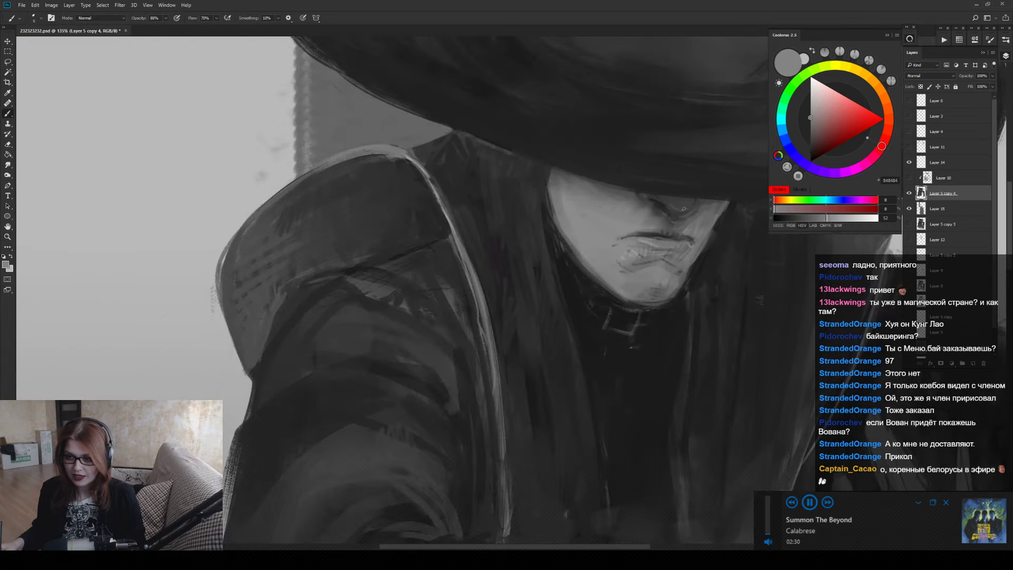
pyautogui.press(']')
pyautogui.press(']')
pyautogui.press(']')
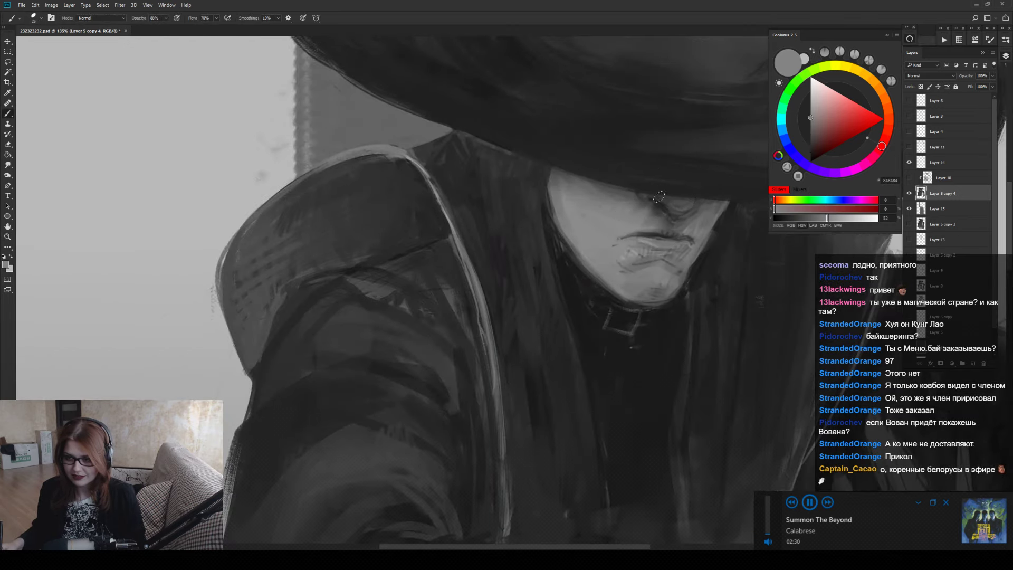
pyautogui.keyDown('alt'); pyautogui.click(691, 210); pyautogui.keyUp('alt')
pyautogui.press('z')
pyautogui.moveTo(699, 222); pyautogui.dragTo(625, 235)
pyautogui.press('b')
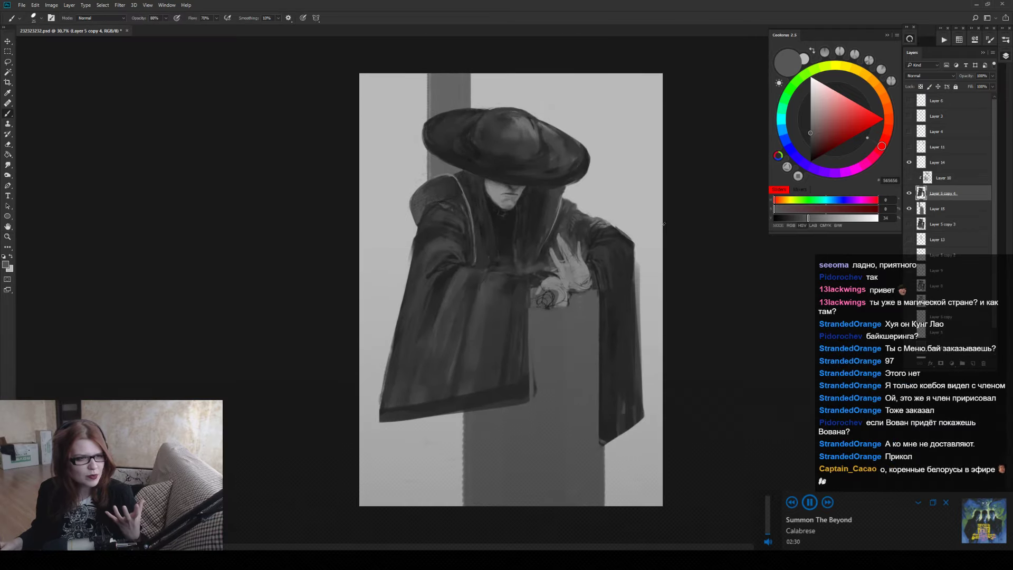
# Darken the coat around the neck and inside the raised collar with a sampled near-black grey, resizing the brush to fit.
pyautogui.press('z')
pyautogui.moveTo(557, 205); pyautogui.dragTo(599, 206)
pyautogui.press('b')
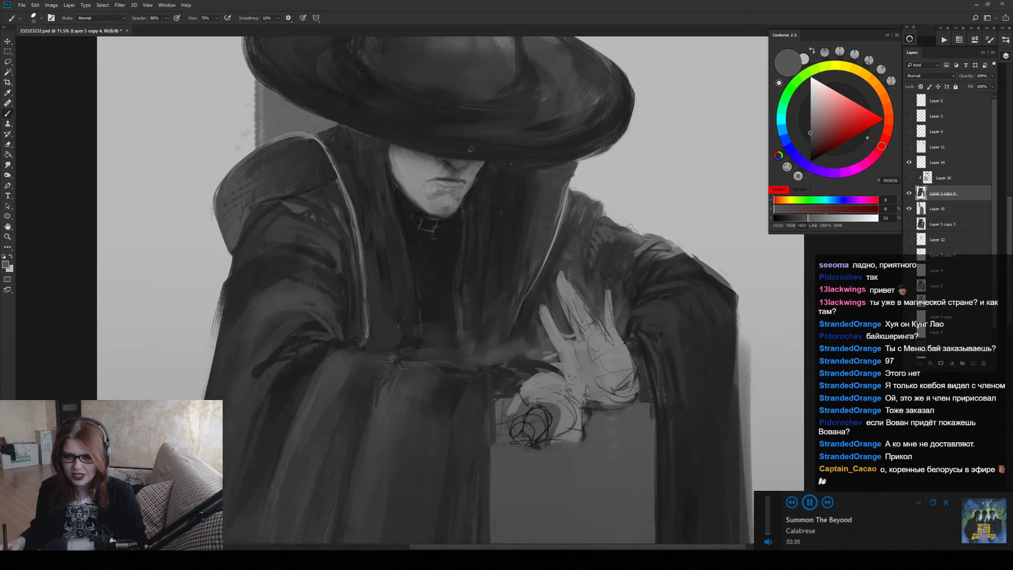
pyautogui.keyDown('alt'); pyautogui.click(429, 181); pyautogui.keyUp('alt')
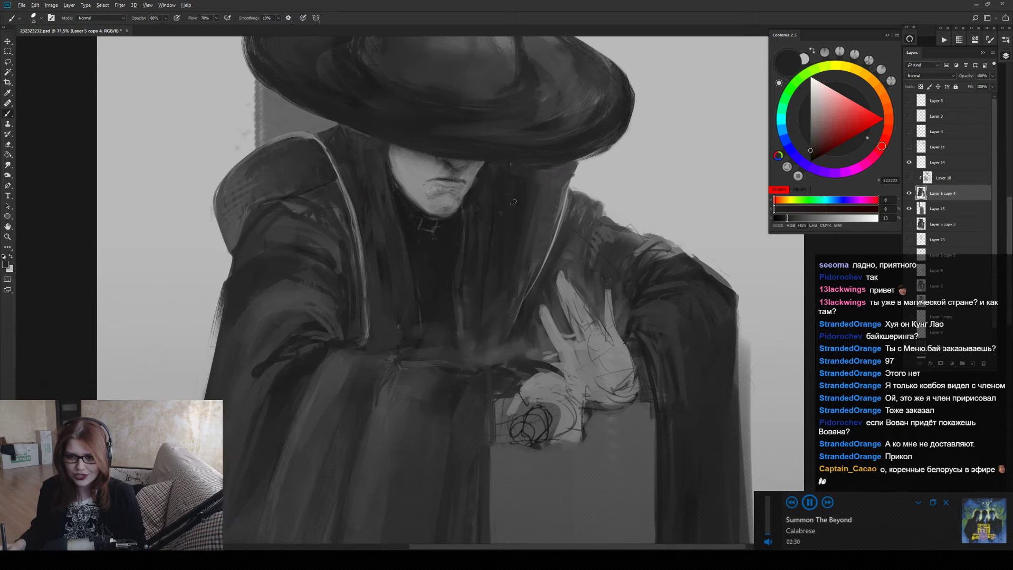
pyautogui.press(']')
pyautogui.press(']')
pyautogui.press(']')
pyautogui.press(']')
pyautogui.press(']')
pyautogui.press(']')
pyautogui.press(']')
pyautogui.press(']')
pyautogui.press(']')
pyautogui.press(']')
pyautogui.press(']')
pyautogui.press(']')
pyautogui.press(']')
pyautogui.press(']')
pyautogui.press(']')
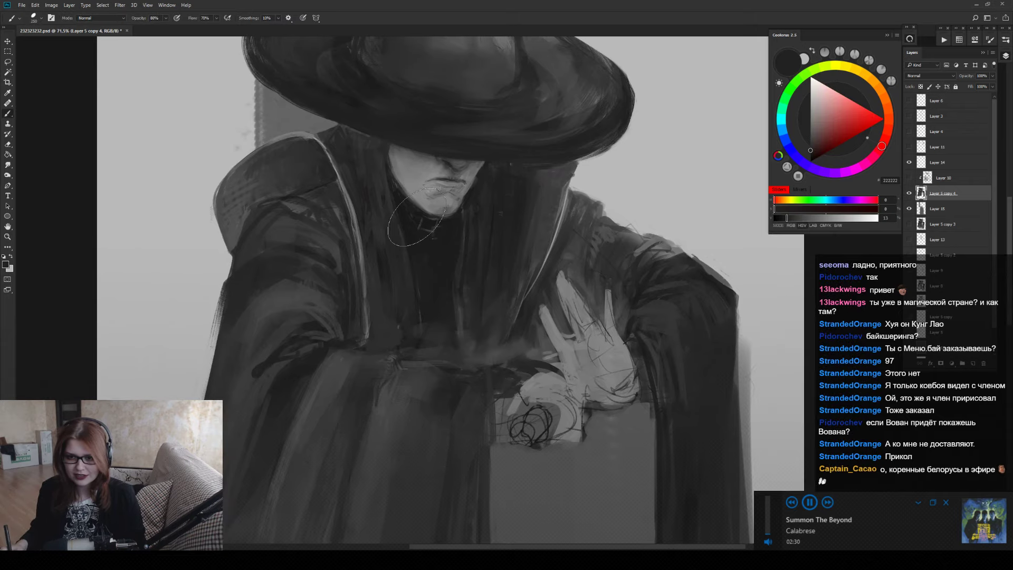
pyautogui.press('[')
pyautogui.press('[')
pyautogui.press('[')
pyautogui.press('[')
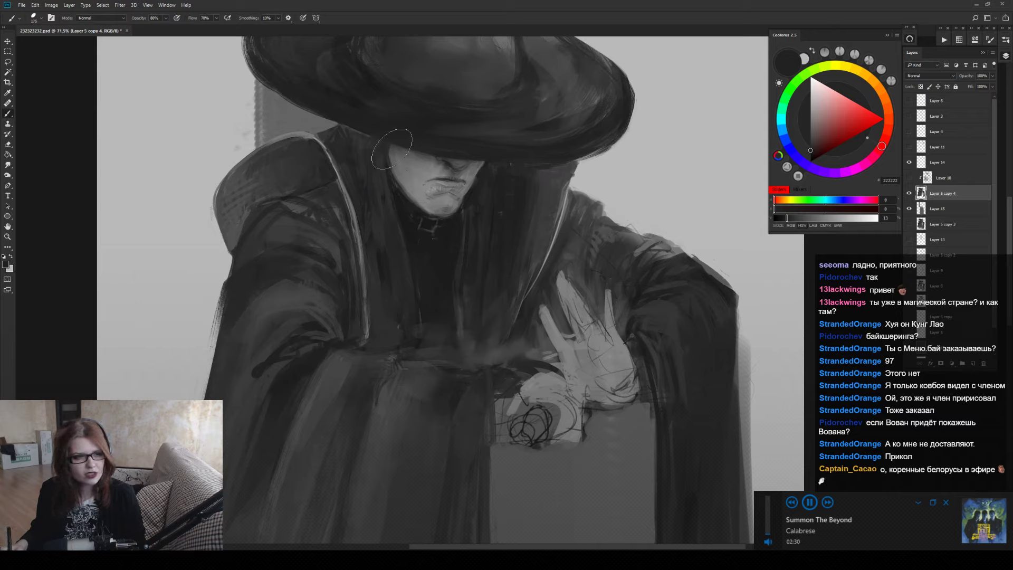
pyautogui.press('[')
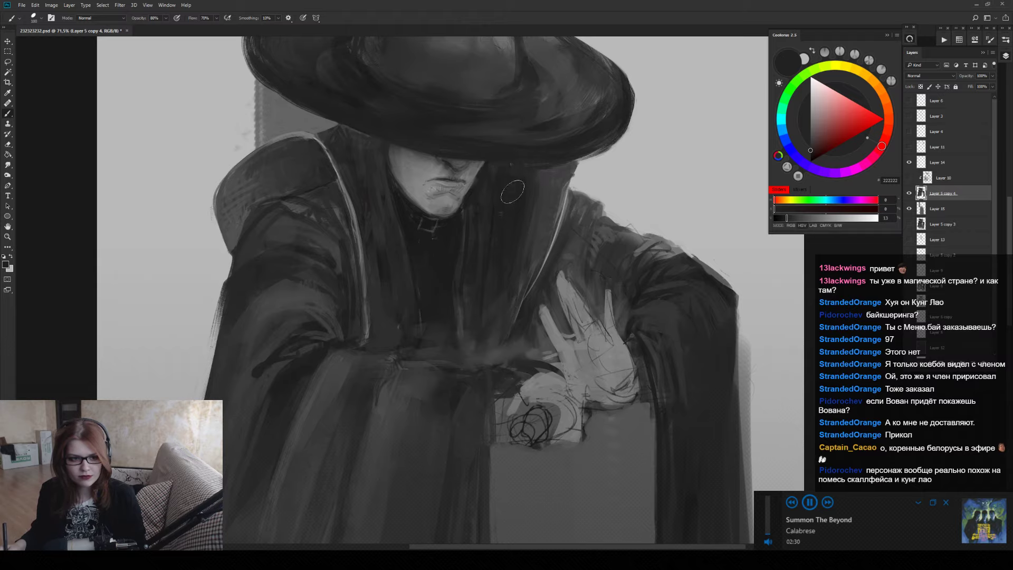
# Touch up the inner collar beside the face with a dark grey sampled from the cloak.
pyautogui.press('z')
pyautogui.hotkey('ctrl', '0')
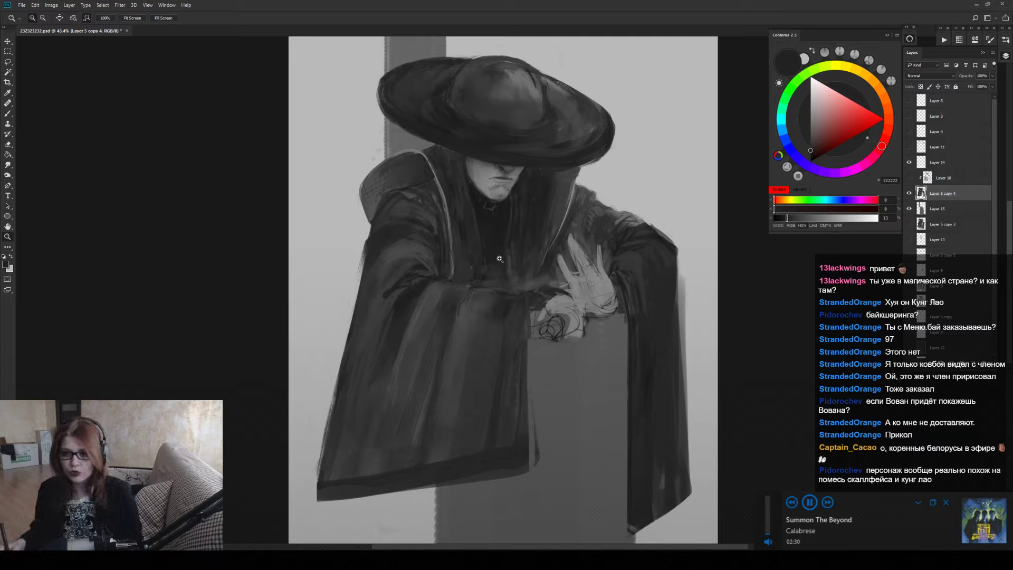
pyautogui.moveTo(453, 178); pyautogui.dragTo(486, 164)
pyautogui.press('b')
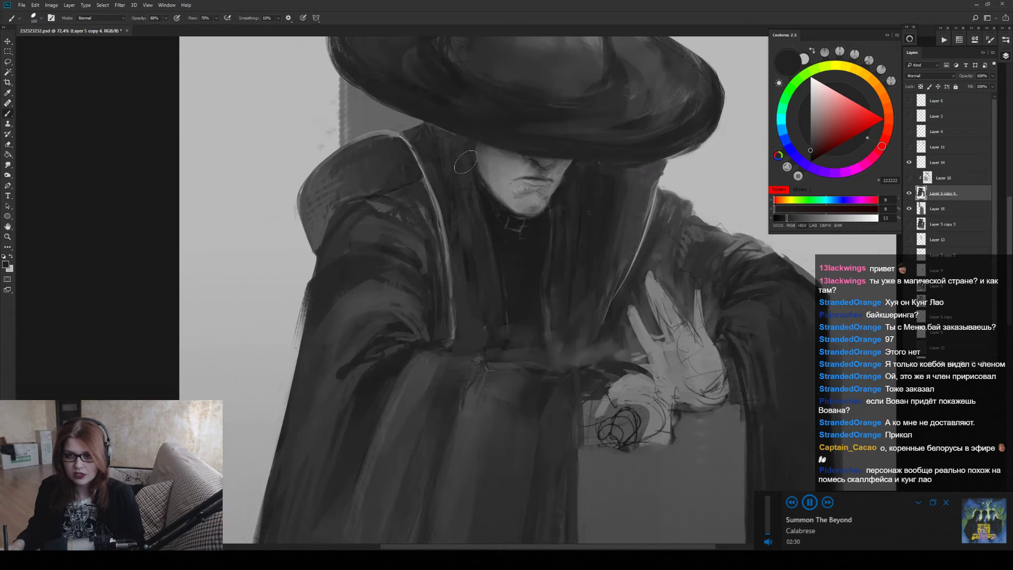
pyautogui.keyDown('alt'); pyautogui.click(467, 157); pyautogui.keyUp('alt')
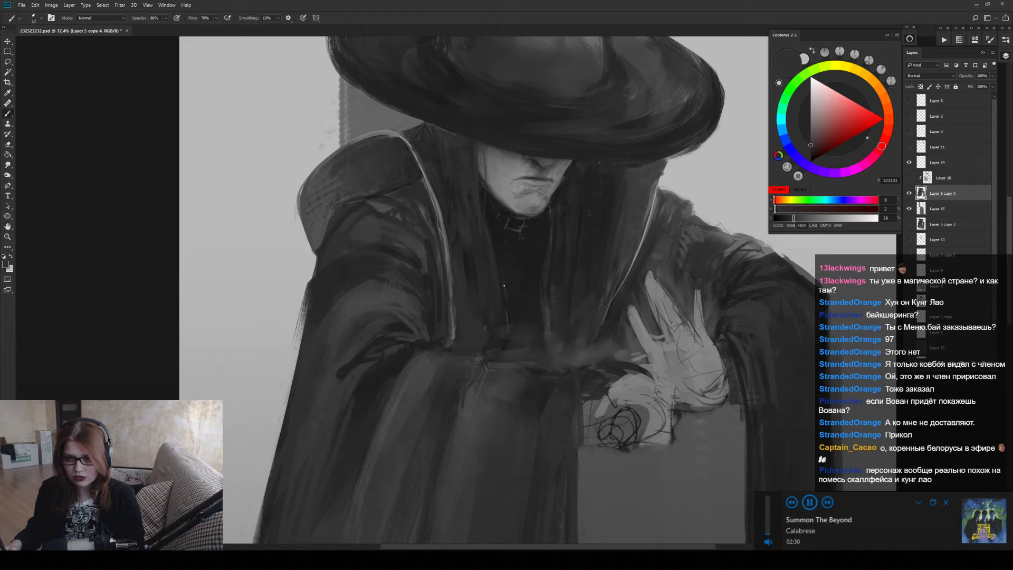
# Sample the light background grey as the painting colour and choose a 5 px brush from the presets.
pyautogui.press('z')
pyautogui.moveTo(520, 256)
pyautogui.mouseDown()
pyautogui.moveTo(452, 272)
pyautogui.moveTo(517, 237)
pyautogui.mouseUp()
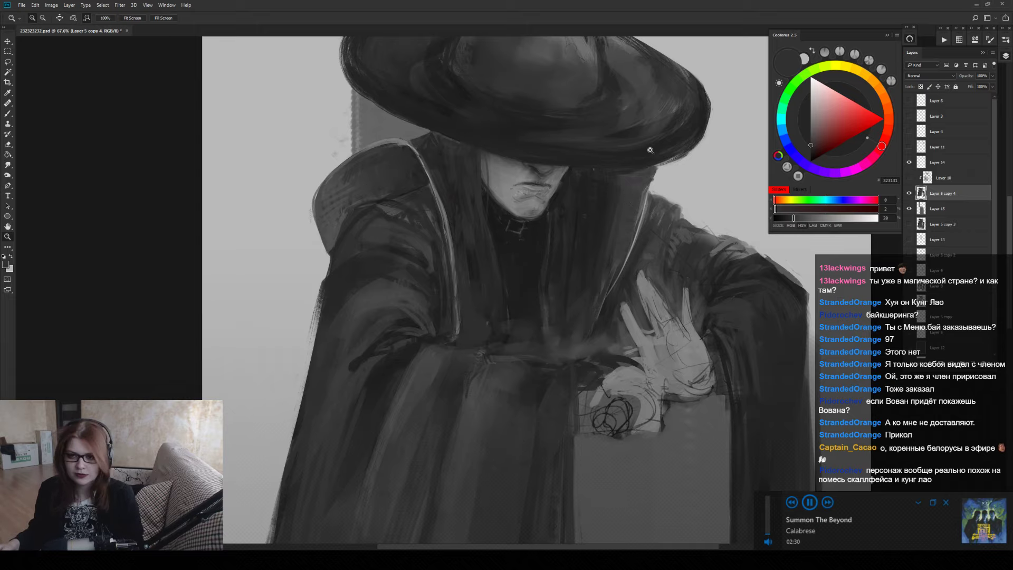
pyautogui.moveTo(650, 150); pyautogui.dragTo(632, 174)
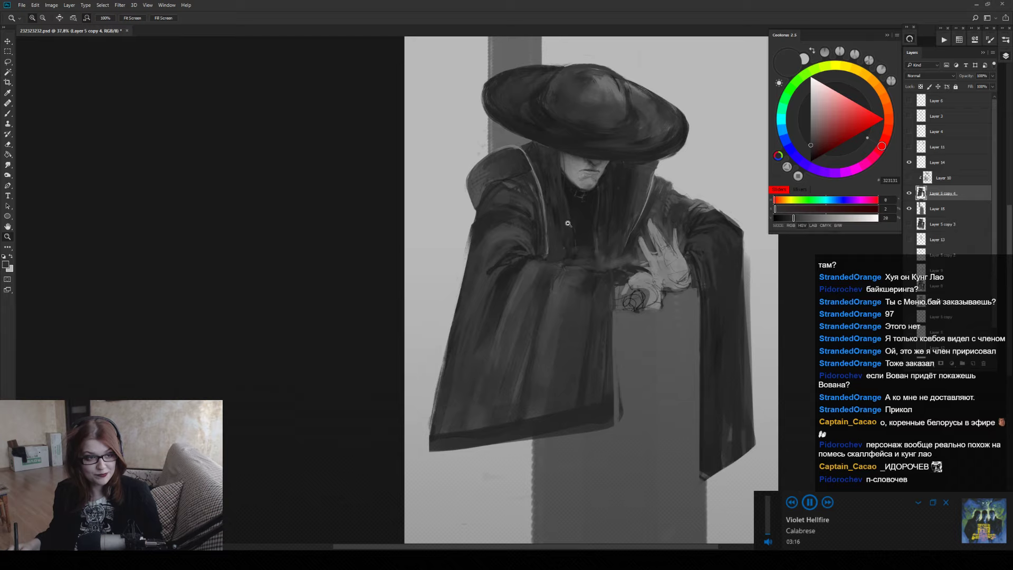
pyautogui.click(604, 210)
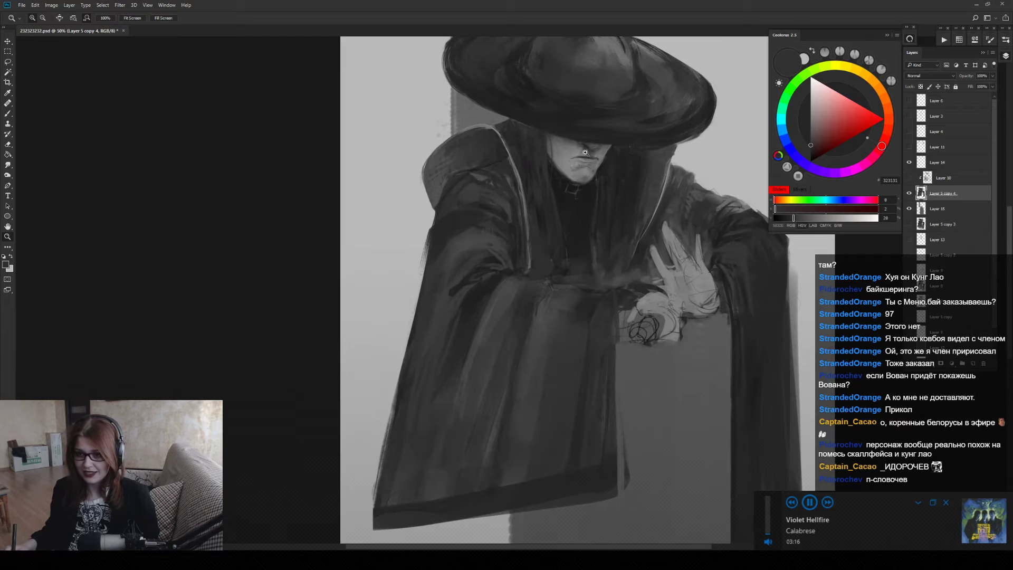
pyautogui.press('b')
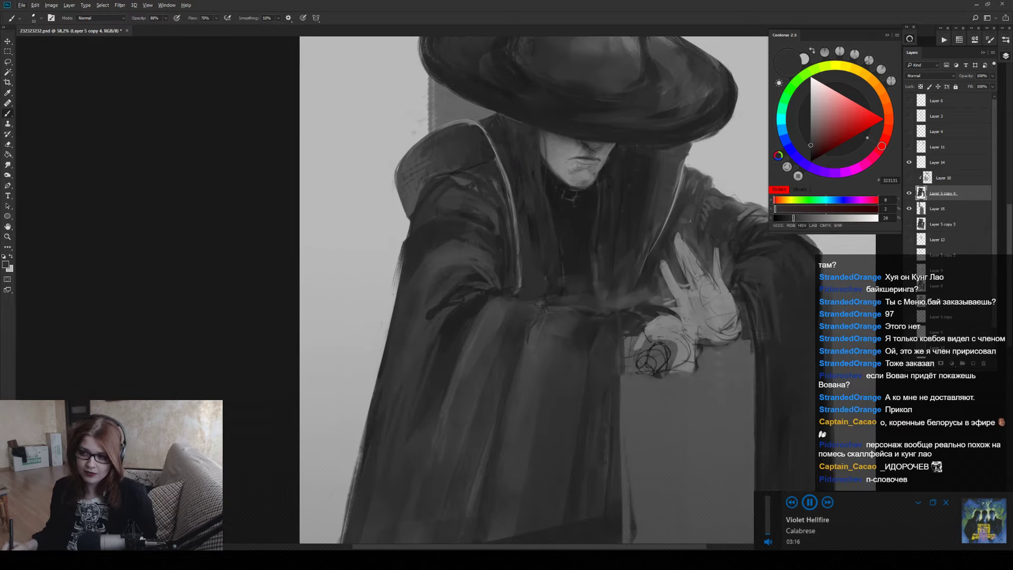
pyautogui.keyDown('alt'); pyautogui.click(731, 163); pyautogui.keyUp('alt')
pyautogui.rightClick(654, 167)
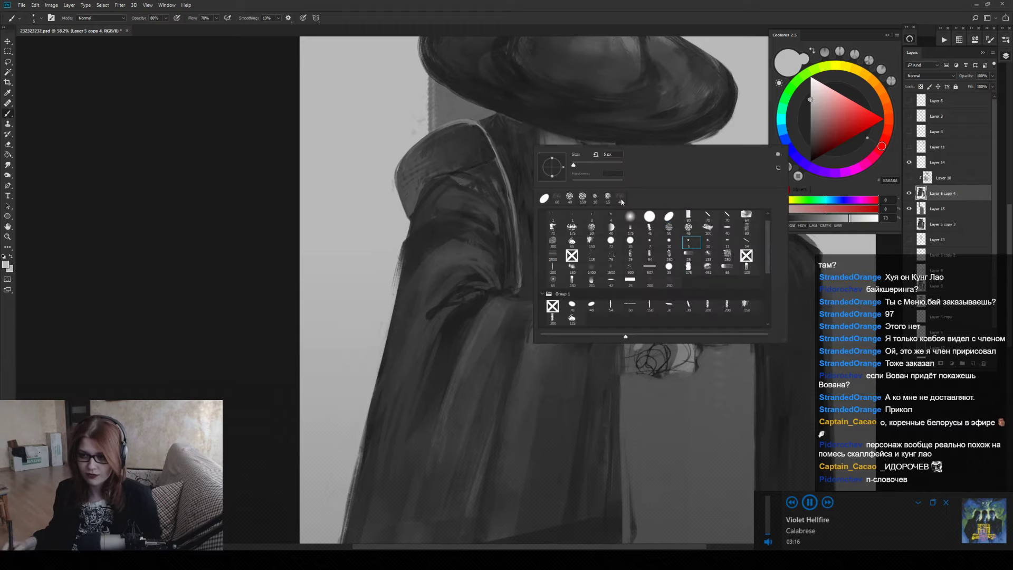
pyautogui.press('Escape')
pyautogui.press('z')
pyautogui.click(555, 154)
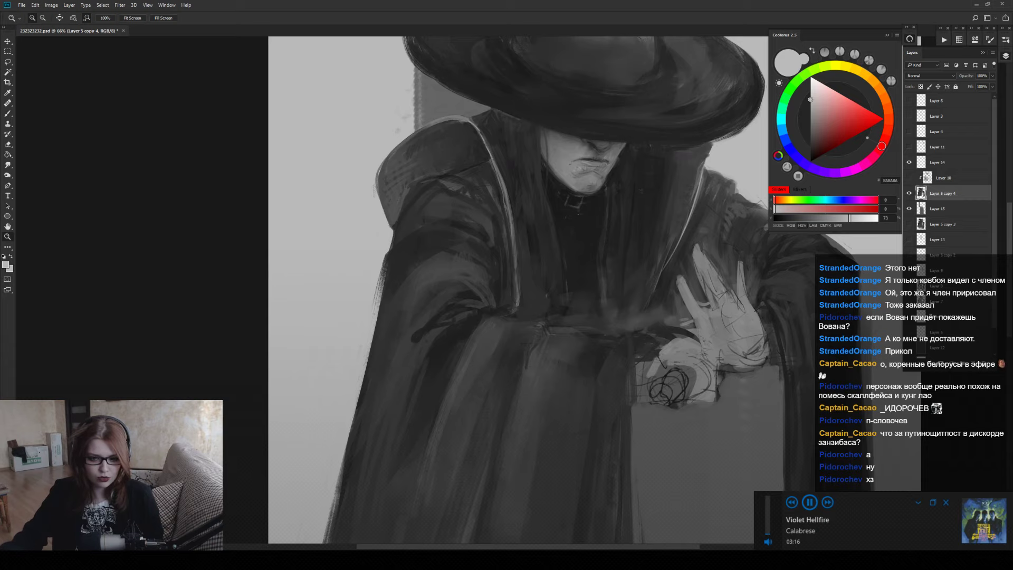
# Switch to Discord, read through the new messages in the Ze8y6a server's general channel, and return to the painting.
pyautogui.hotkey('alt', 'Tab')
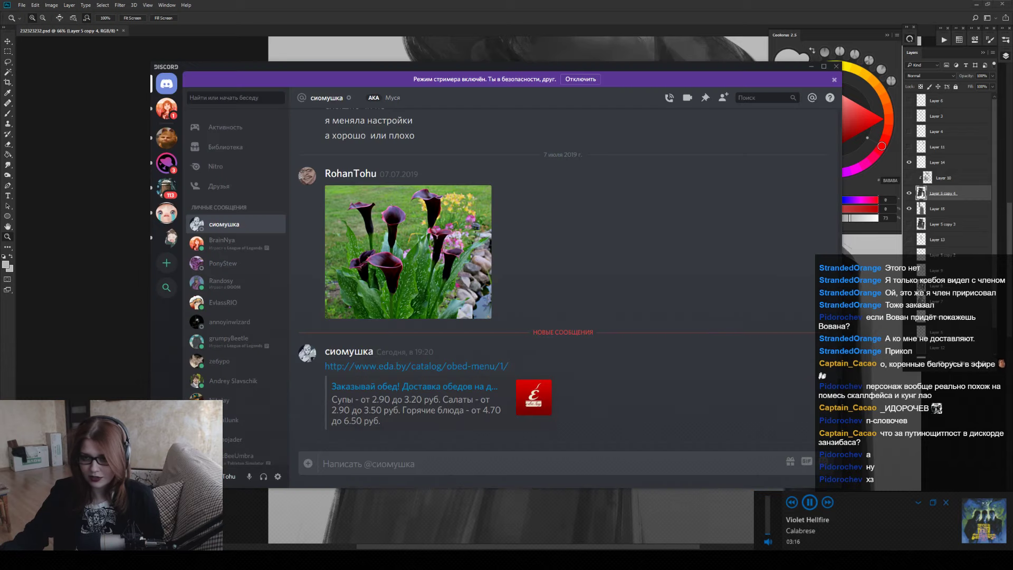
pyautogui.click(168, 109)
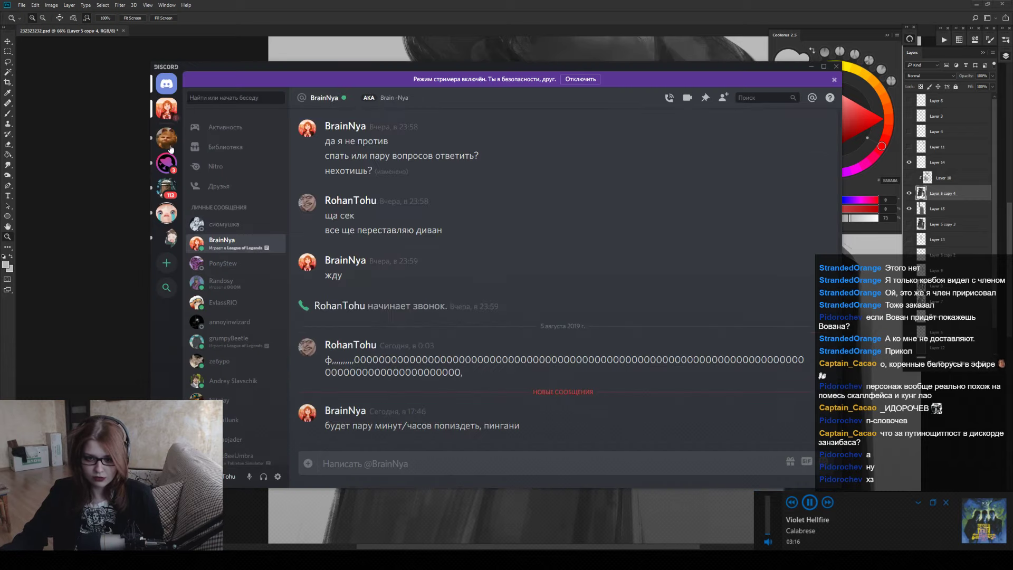
pyautogui.click(168, 138)
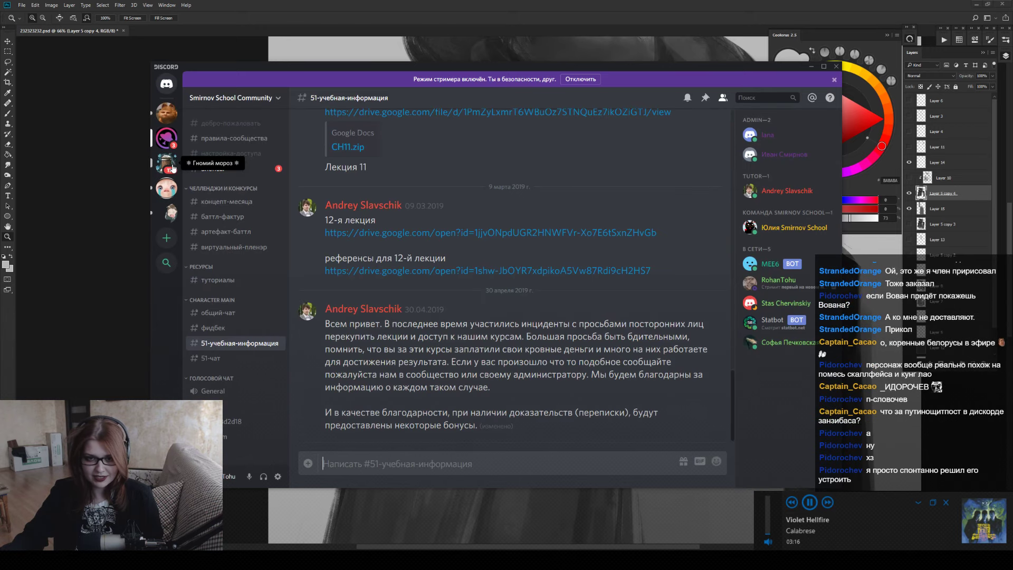
pyautogui.click(166, 187)
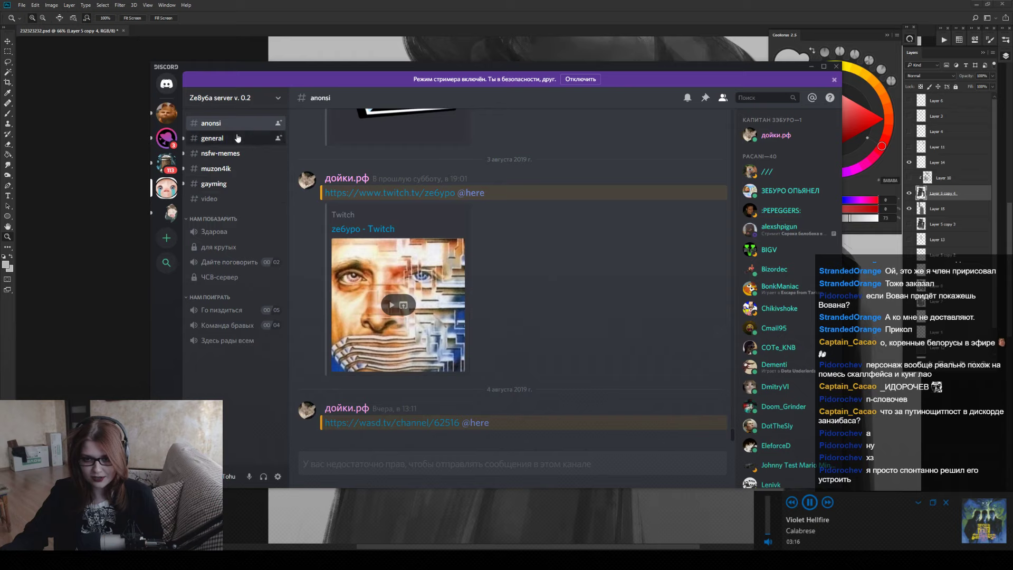
pyautogui.click(242, 139)
pyautogui.scroll(-8, 637, 110)
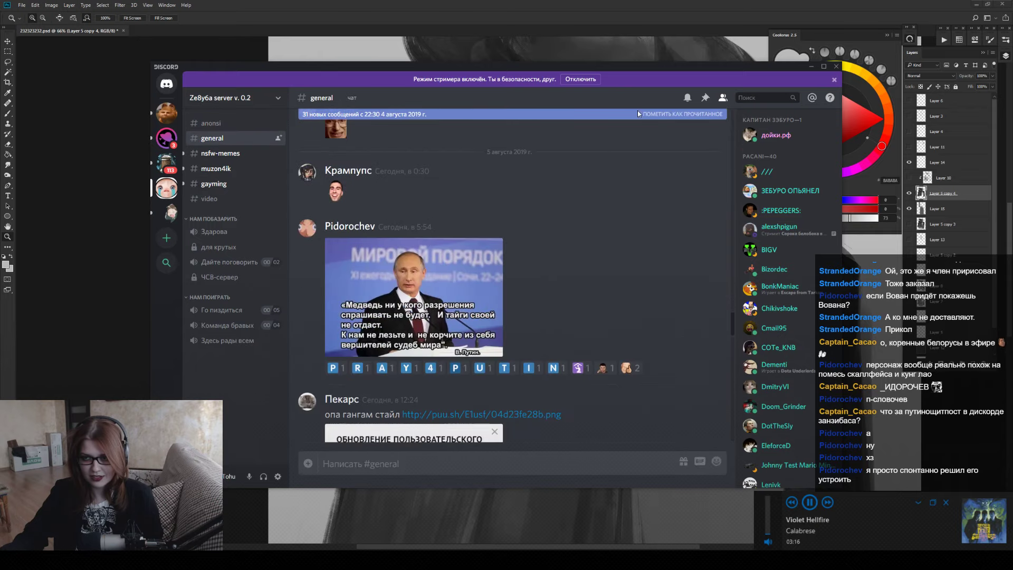
pyautogui.scroll(3, 628, 205)
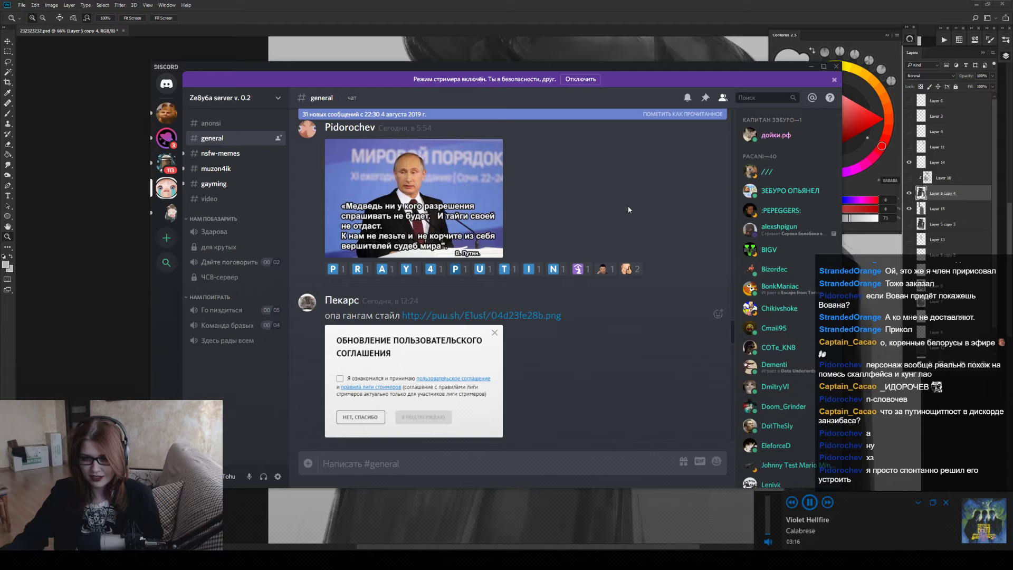
pyautogui.scroll(-4, 628, 210)
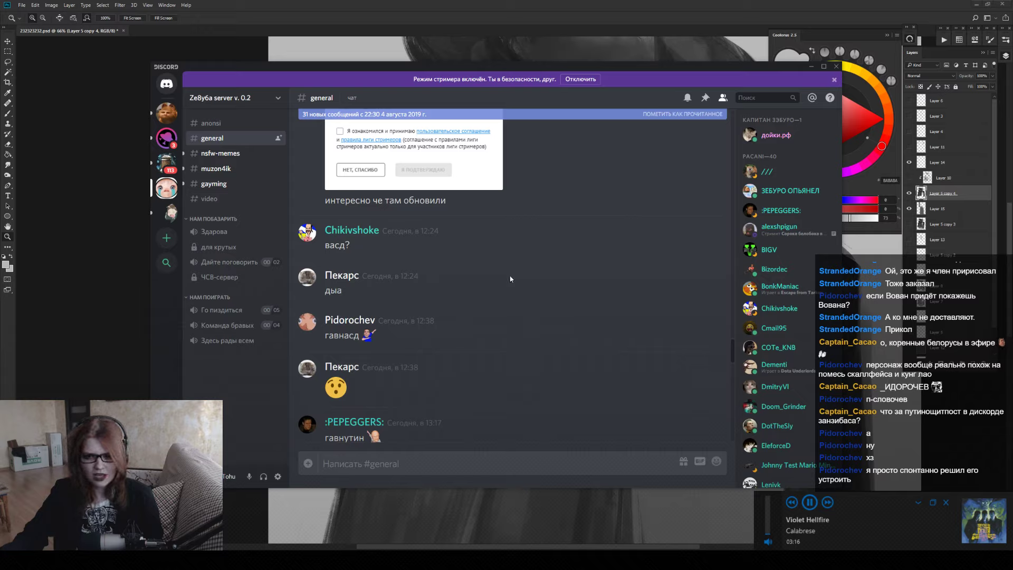
pyautogui.scroll(-10, 364, 320)
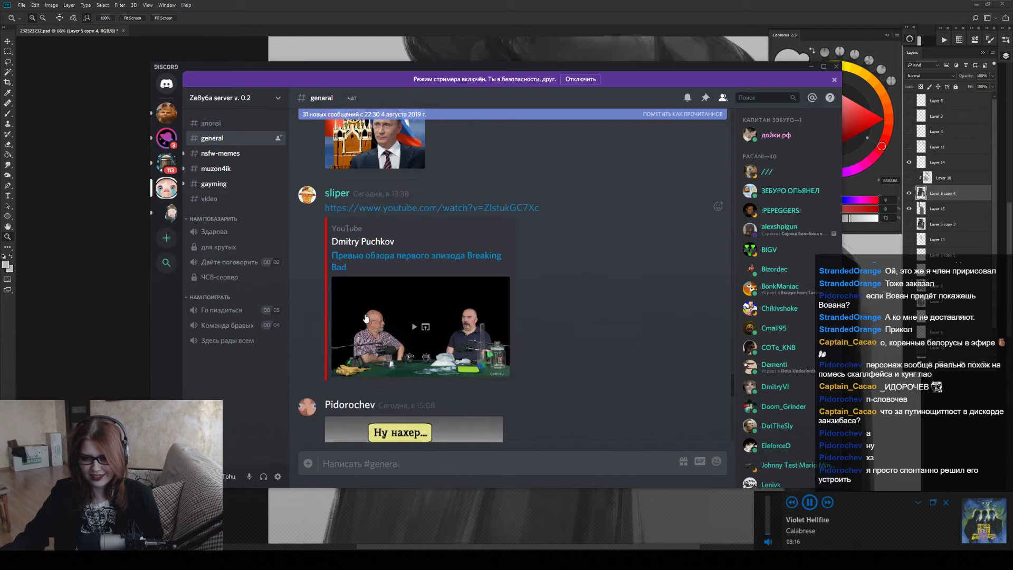
pyautogui.scroll(-12, 364, 320)
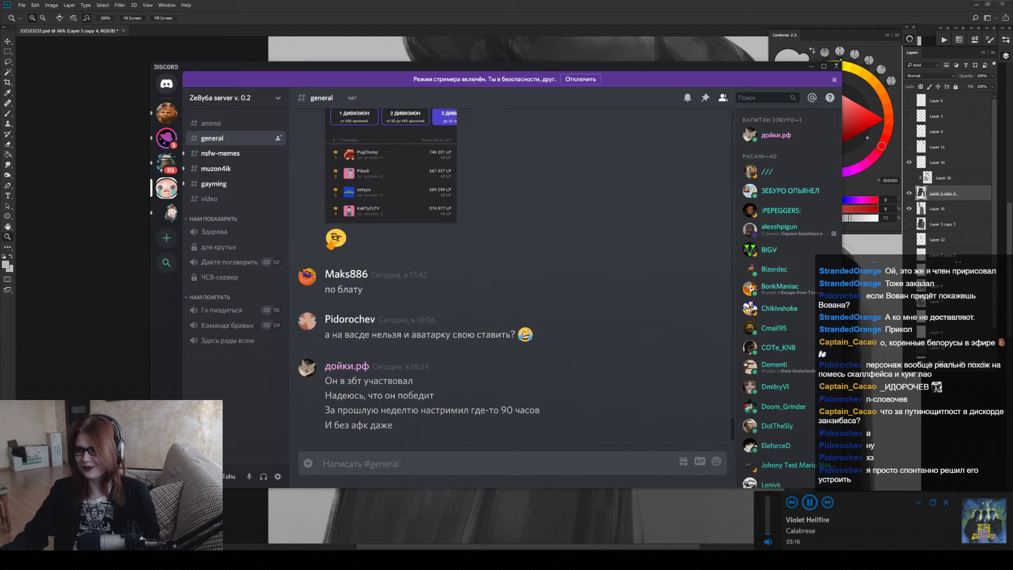
pyautogui.moveTo(815, 73); pyautogui.dragTo(0, 85)
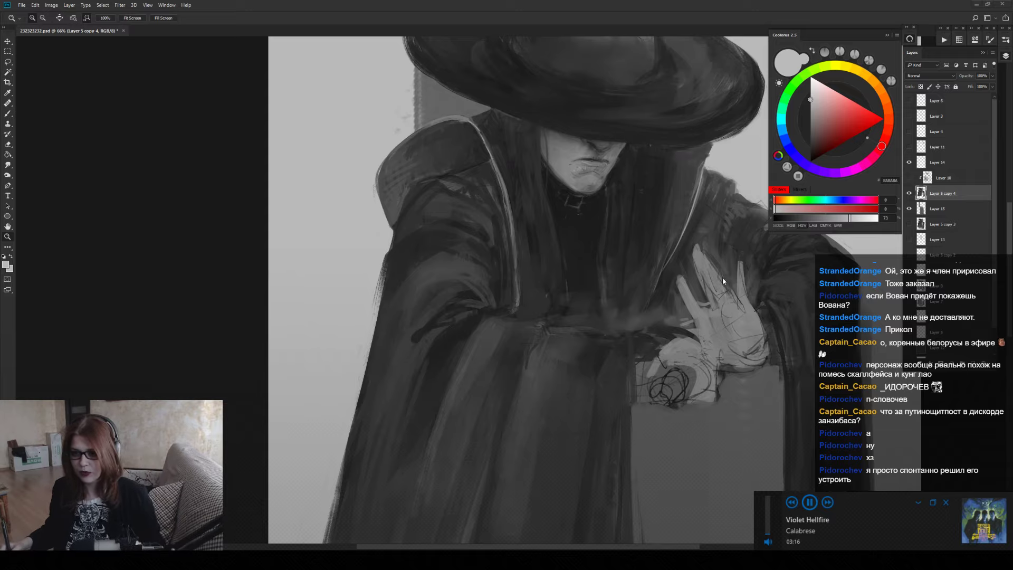
# Try a thin light grey line along the collar edge beside the face and undo it.
pyautogui.scroll(1, 723, 281)
pyautogui.press('b')
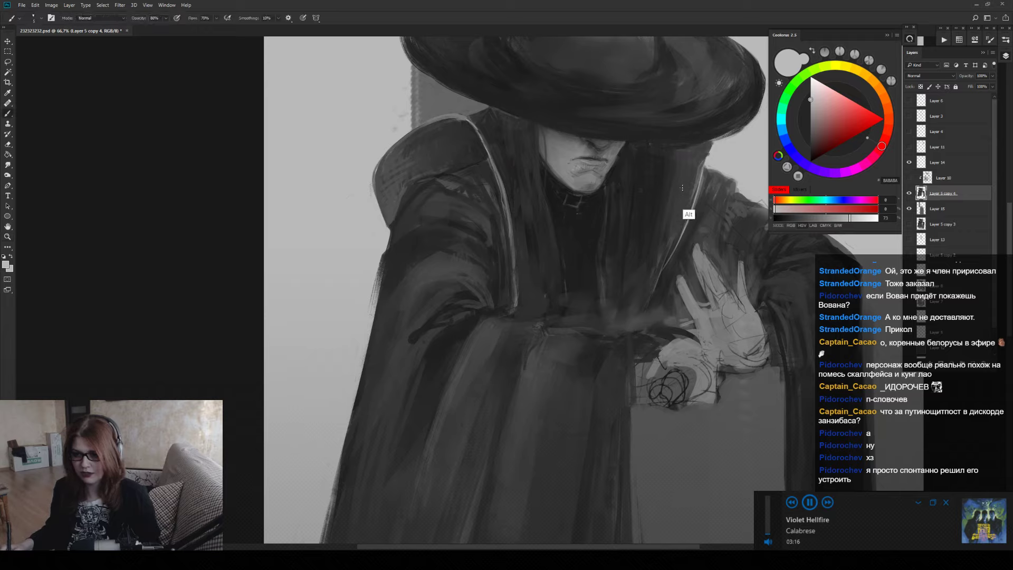
pyautogui.keyDown('alt'); pyautogui.click(682, 188); pyautogui.keyUp('alt')
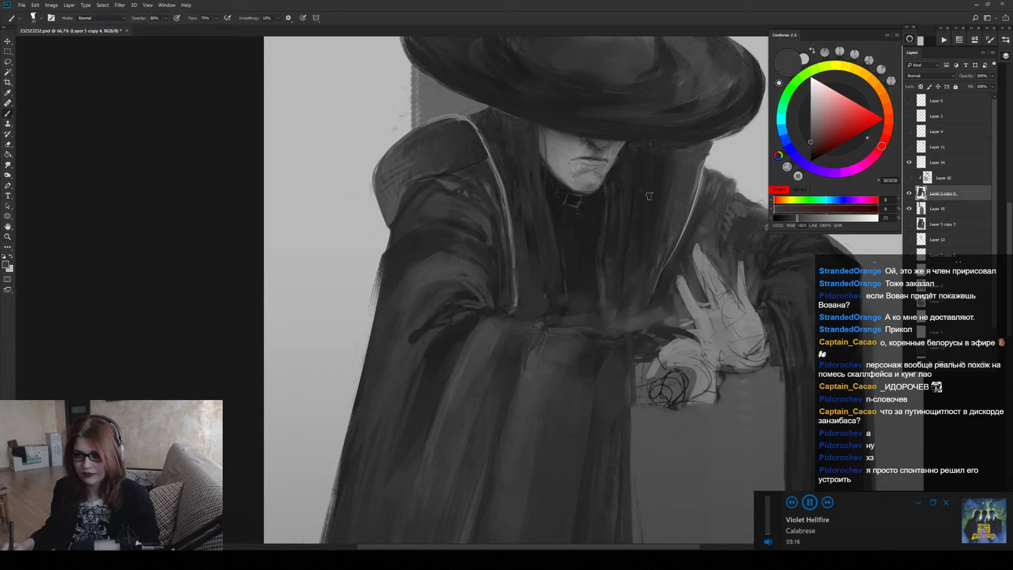
pyautogui.keyDown('alt'); pyautogui.click(503, 185); pyautogui.keyUp('alt')
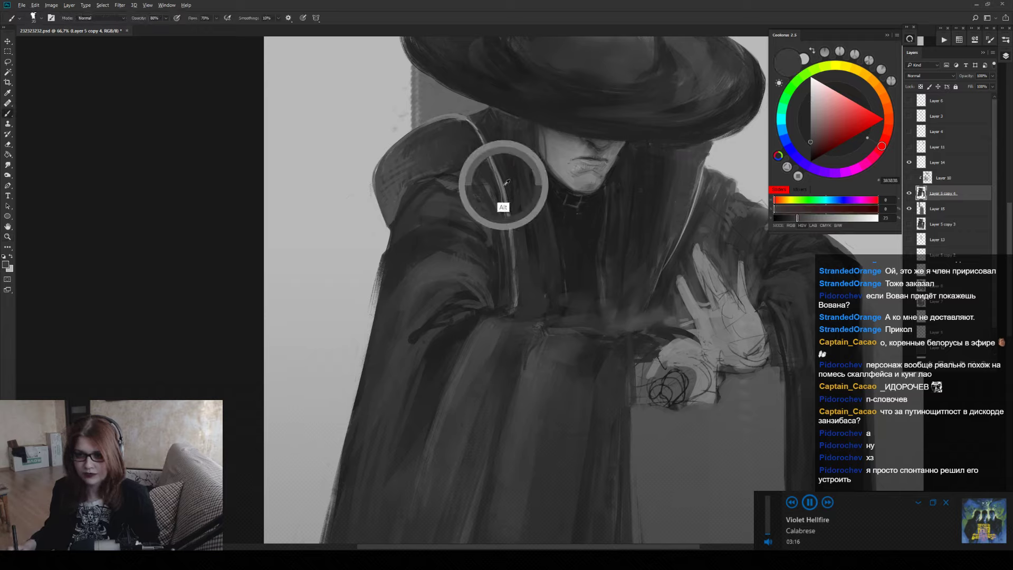
pyautogui.keyDown('alt'); pyautogui.click(323, 177); pyautogui.keyUp('alt')
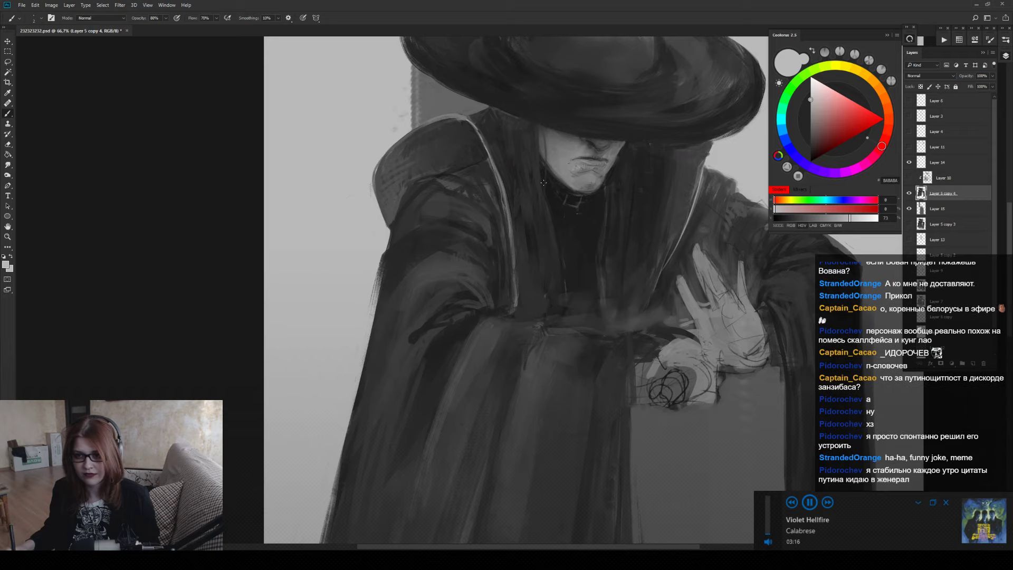
pyautogui.moveTo(538, 170); pyautogui.dragTo(572, 170)
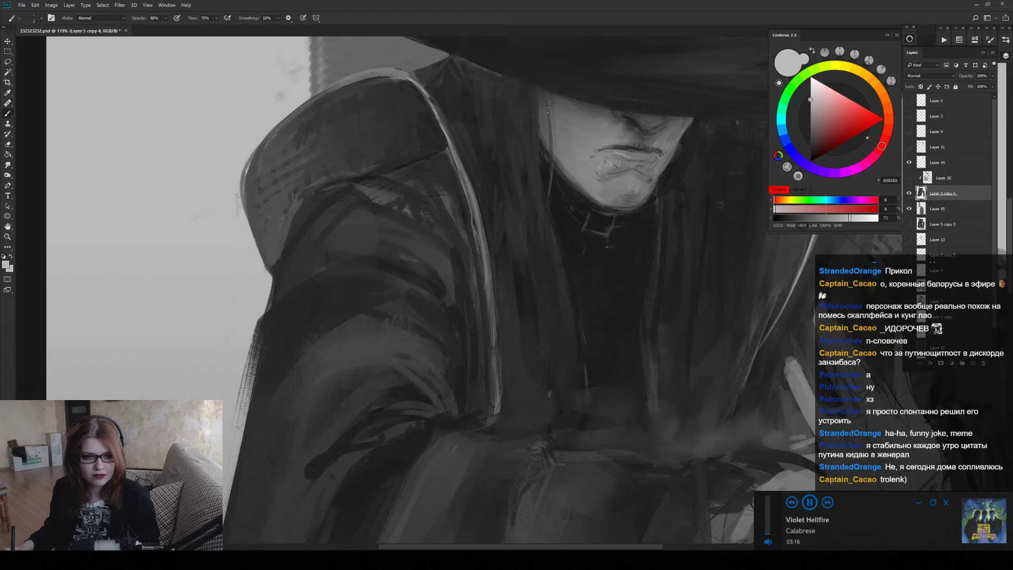
pyautogui.press('ctrl')
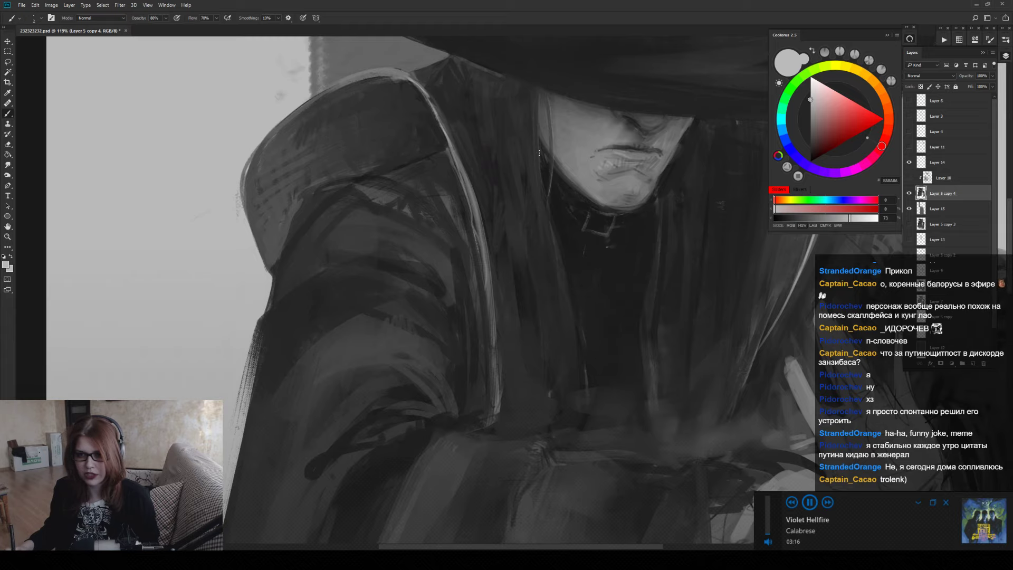
# Touch up the far shoulder of the cloak beside the collar with mid grey sampled from the cloth.
pyautogui.press('z')
pyautogui.moveTo(574, 186); pyautogui.dragTo(564, 227)
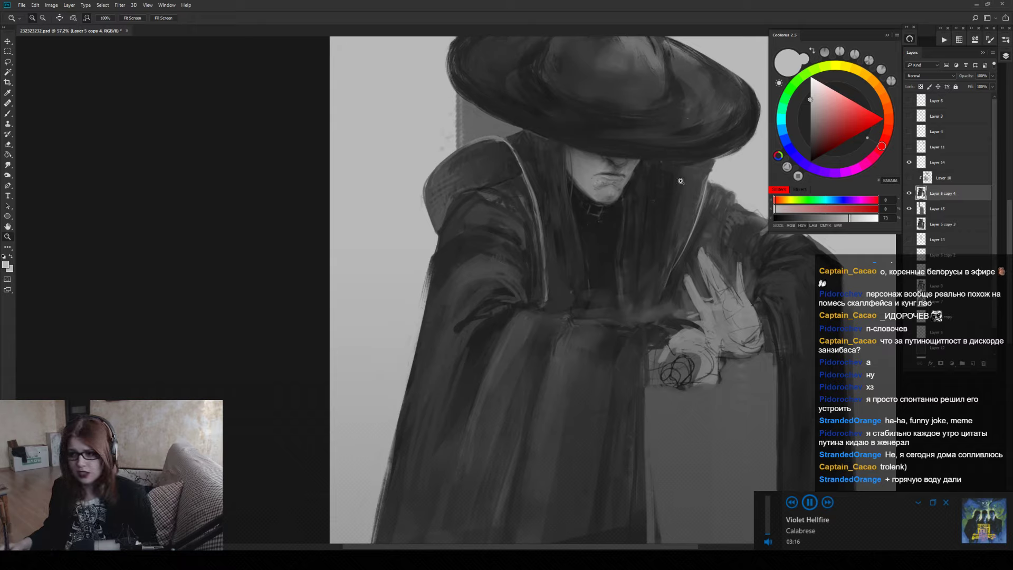
pyautogui.press('e')
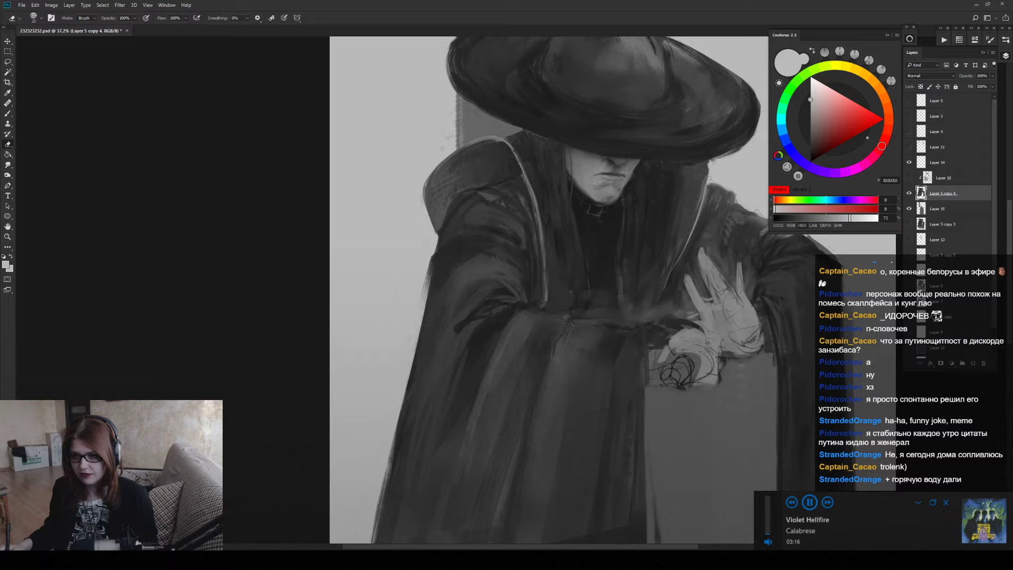
pyautogui.press('b')
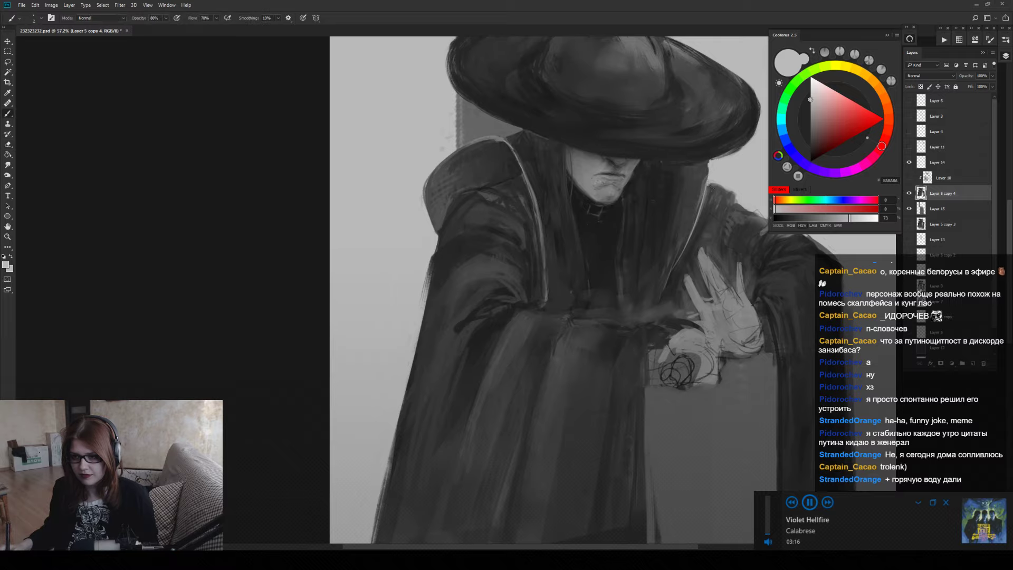
pyautogui.keyDown('alt'); pyautogui.click(713, 189); pyautogui.keyUp('alt')
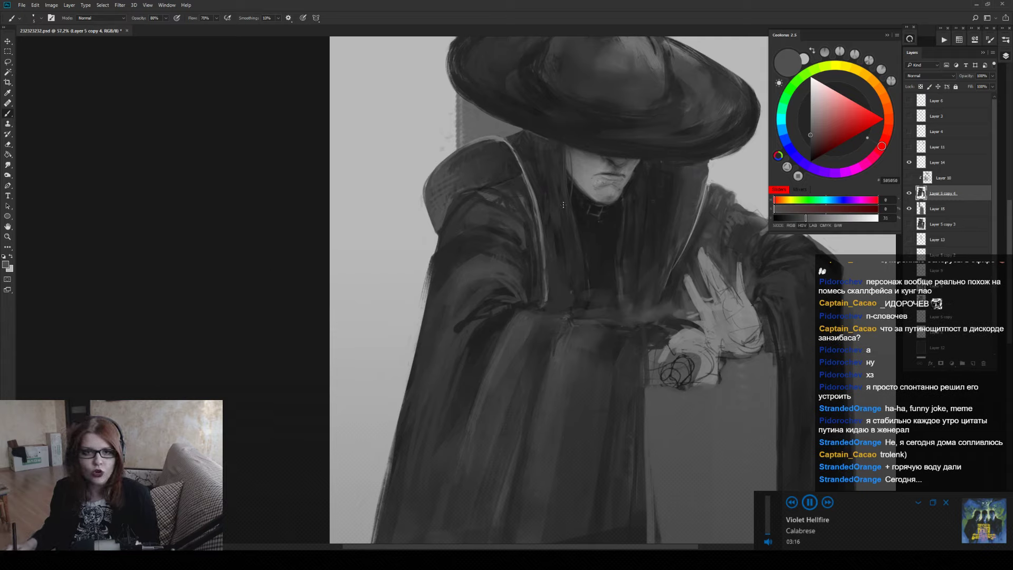
pyautogui.press('e')
pyautogui.press('b')
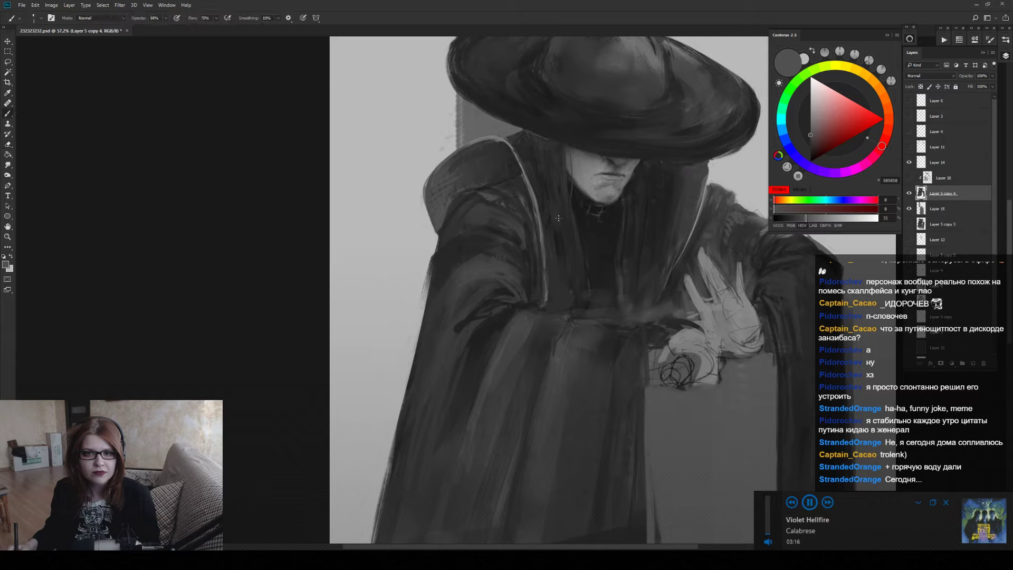
pyautogui.keyDown('alt'); pyautogui.click(713, 184); pyautogui.keyUp('alt')
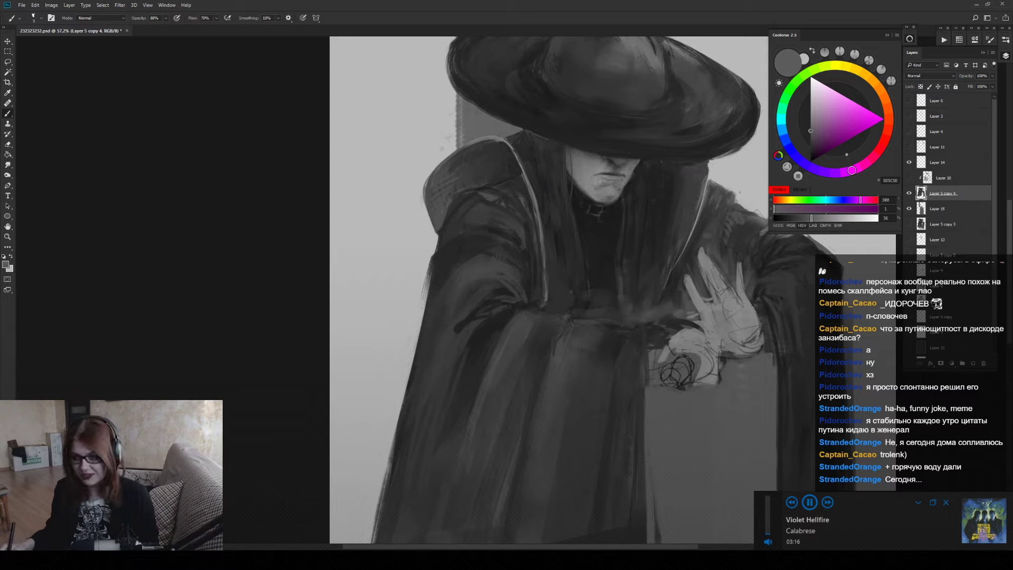
# Refine the far shoulder's upper edge with darker greys sampled from the cloak.
pyautogui.press('e')
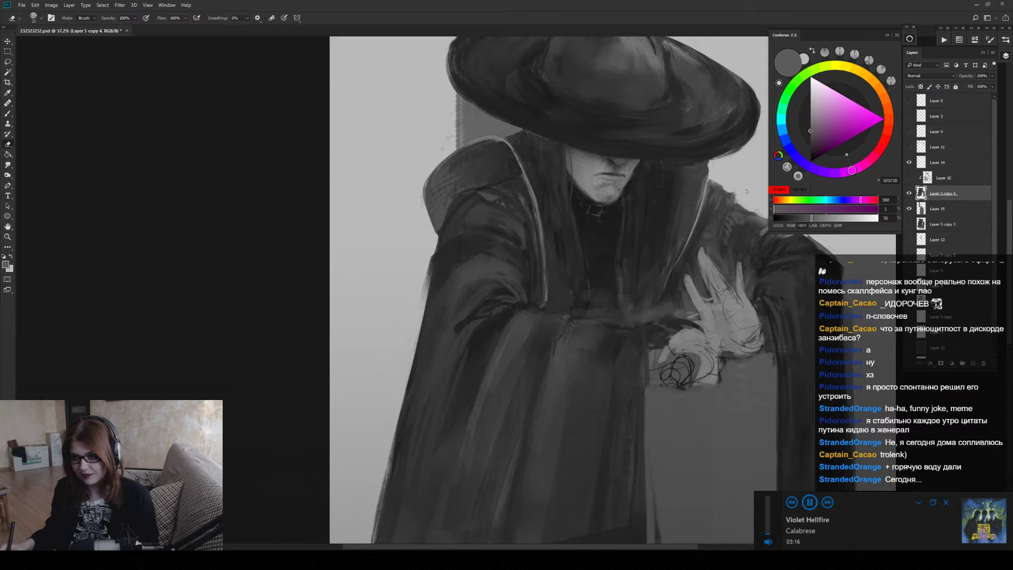
pyautogui.press('b')
pyautogui.keyDown('alt'); pyautogui.click(729, 219); pyautogui.keyUp('alt')
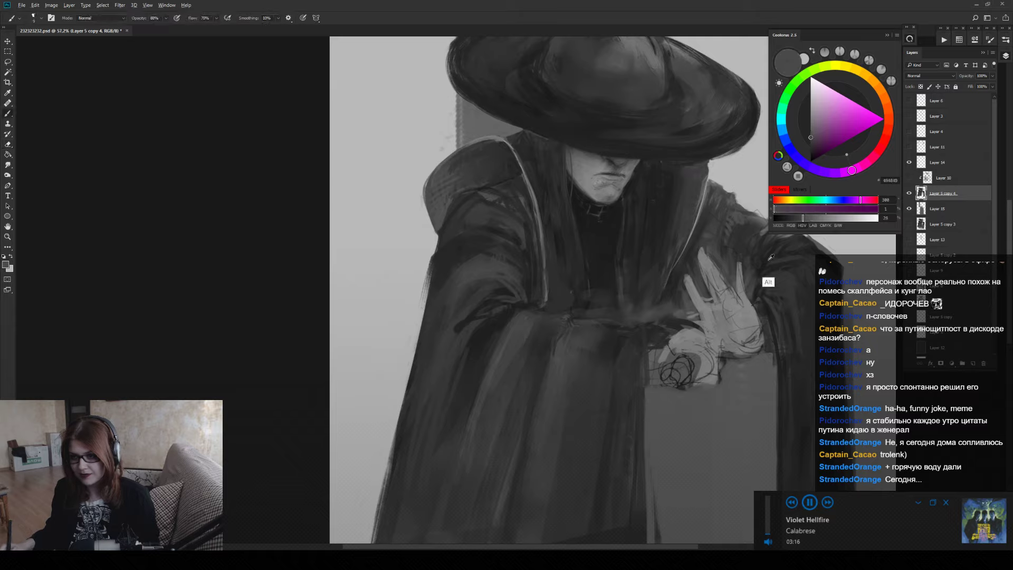
pyautogui.keyDown('alt'); pyautogui.click(733, 201); pyautogui.keyUp('alt')
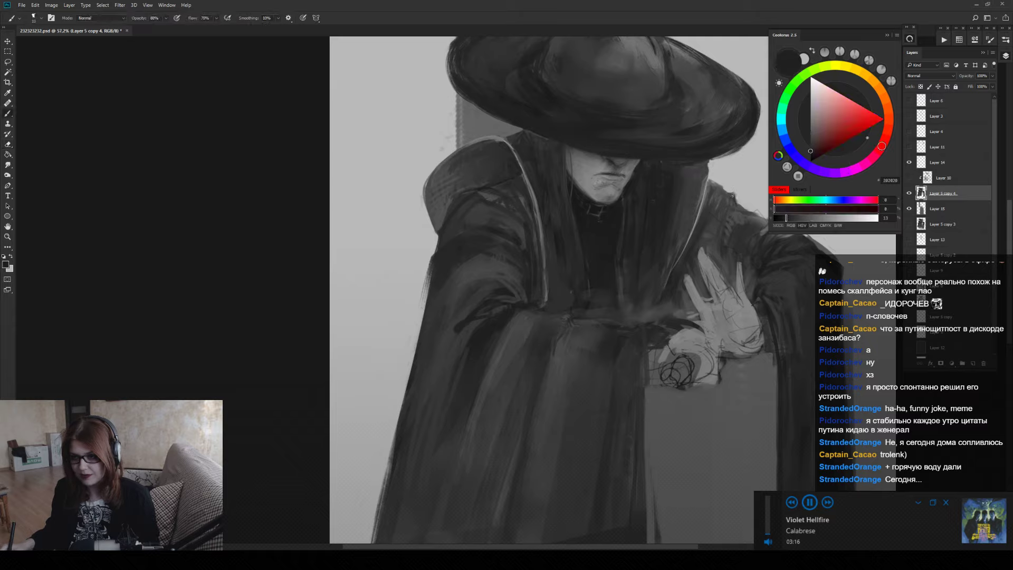
pyautogui.moveTo(752, 237); pyautogui.dragTo(633, 250)
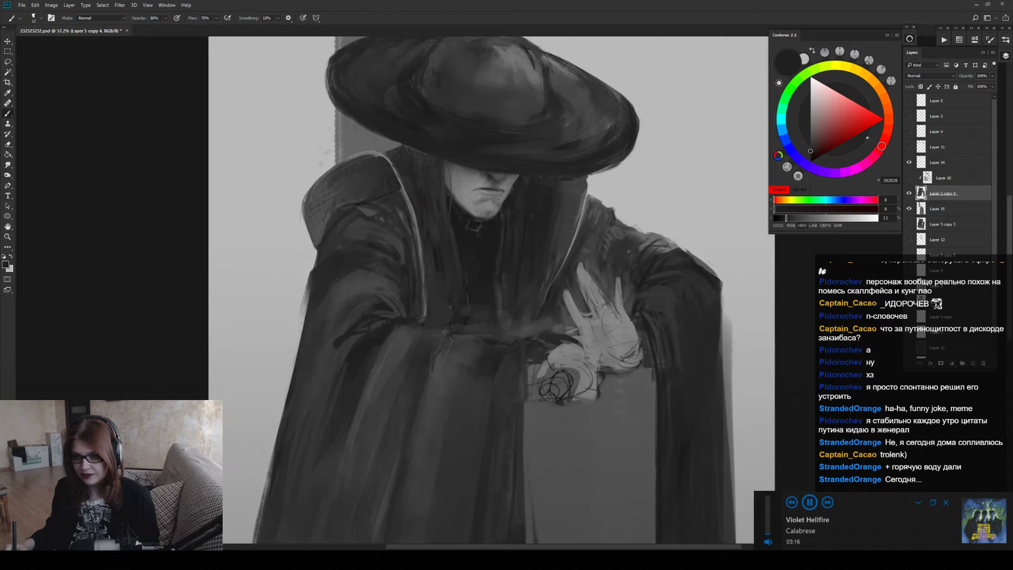
pyautogui.press('e')
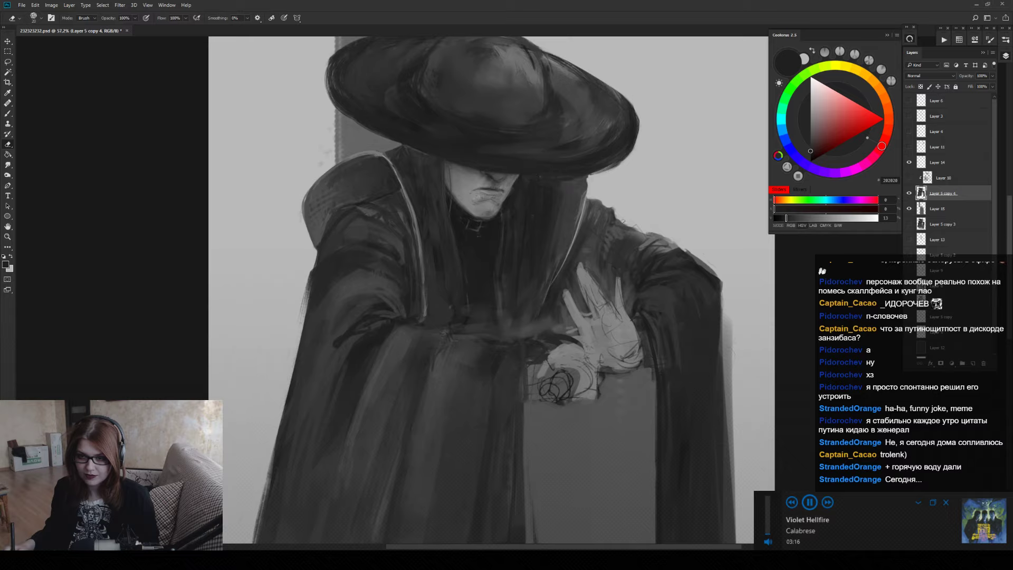
# Show the clipped colour layer over the whole figure and save the document.
pyautogui.press('z')
pyautogui.moveTo(644, 210); pyautogui.dragTo(609, 238)
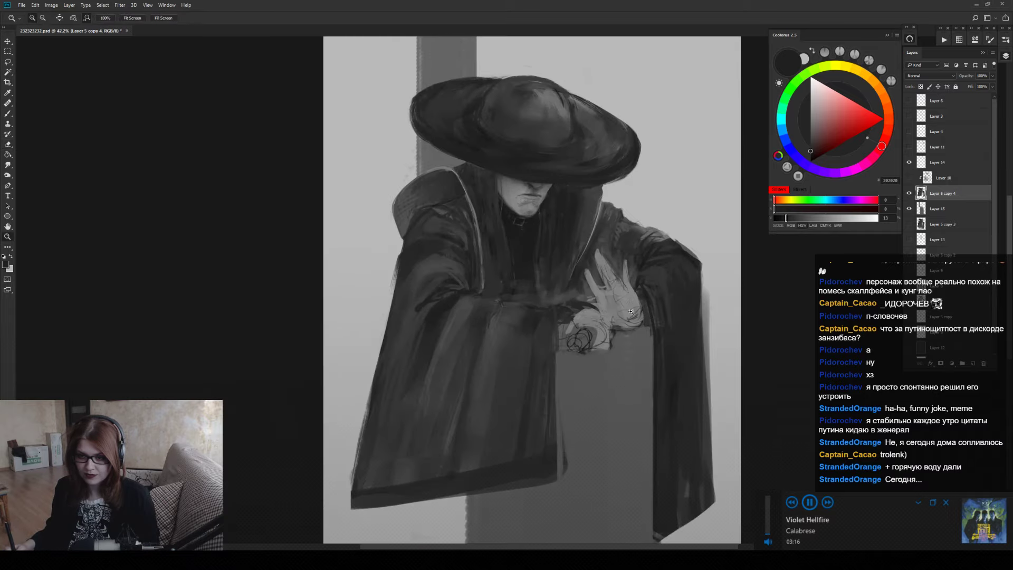
pyautogui.click(908, 177)
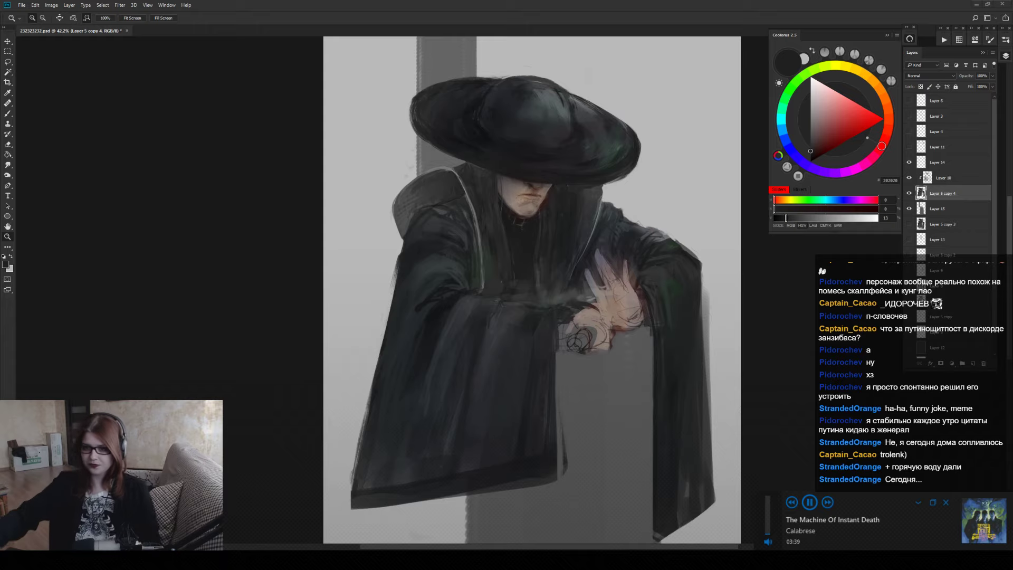
pyautogui.click(271, 269)
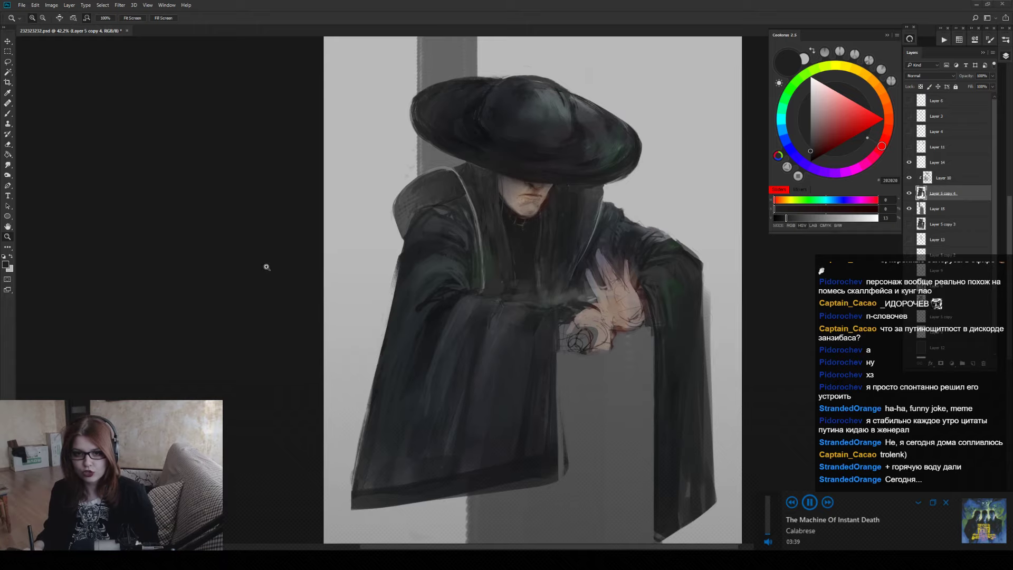
pyautogui.hotkey('ctrl', 's')
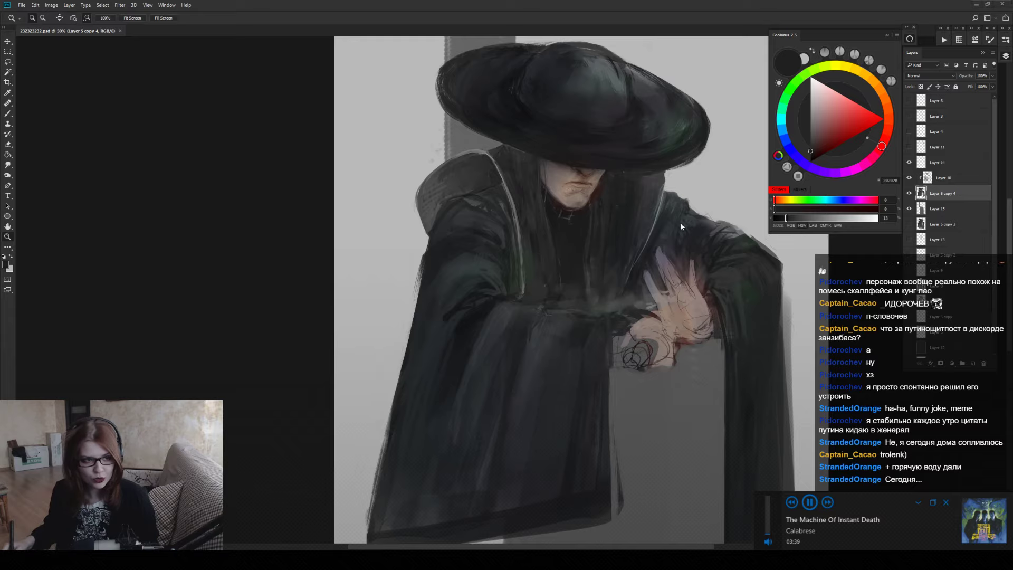
# Try to copy a lassoed area around the hat to a new layer.
pyautogui.moveTo(585, 195); pyautogui.dragTo(537, 235)
pyautogui.press('l')
pyautogui.moveTo(364, 153)
pyautogui.mouseDown()
pyautogui.moveTo(701, 144)
pyautogui.moveTo(687, 214)
pyautogui.moveTo(707, 232)
pyautogui.mouseUp()
pyautogui.hotkey('ctrl', 'j')
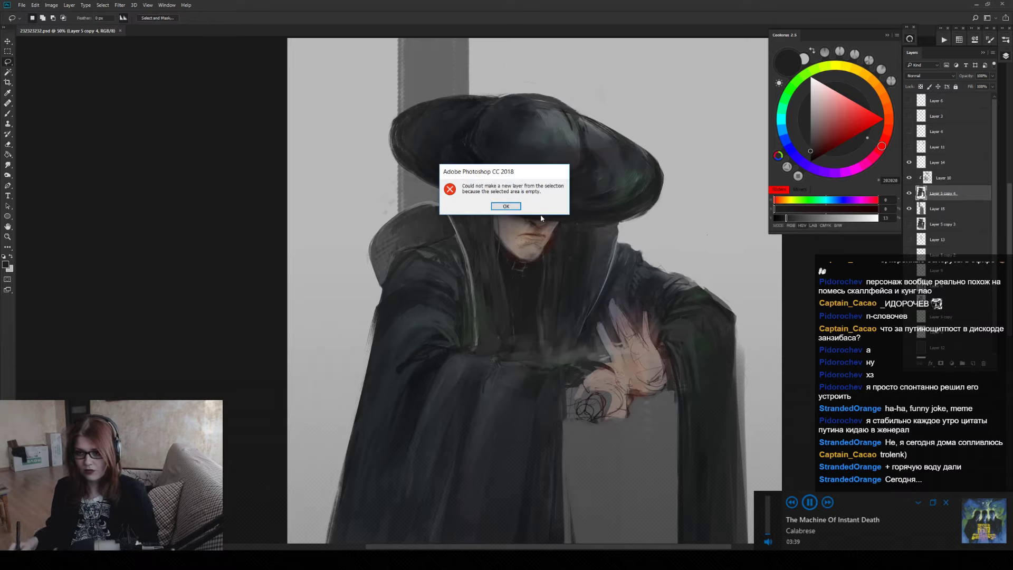
pyautogui.click(505, 206)
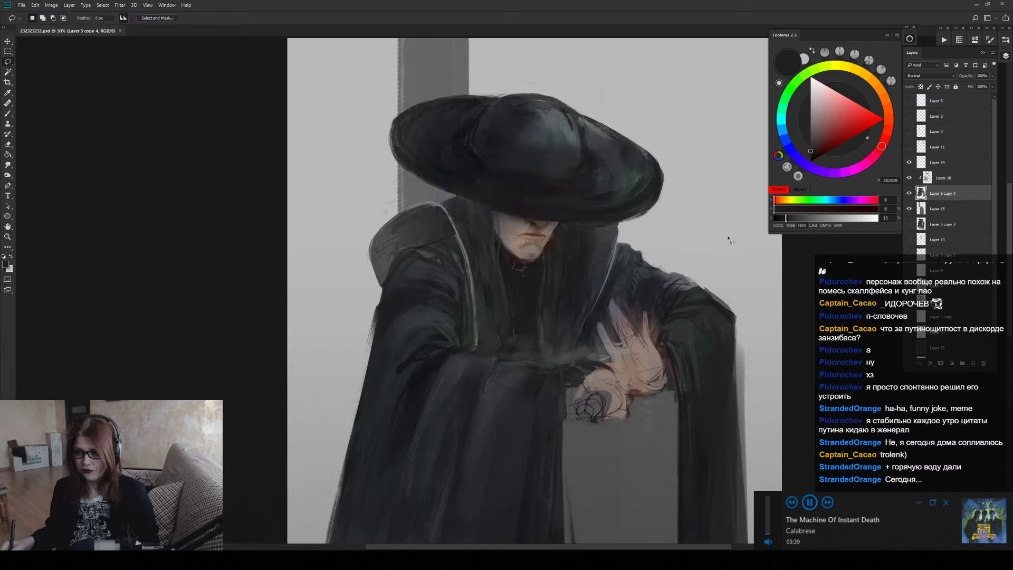
# Hide the clipped colour layer, duplicate the figure layer and lasso the whole hat on the copy.
pyautogui.click(909, 178)
pyautogui.hotkey('ctrl', 'j')
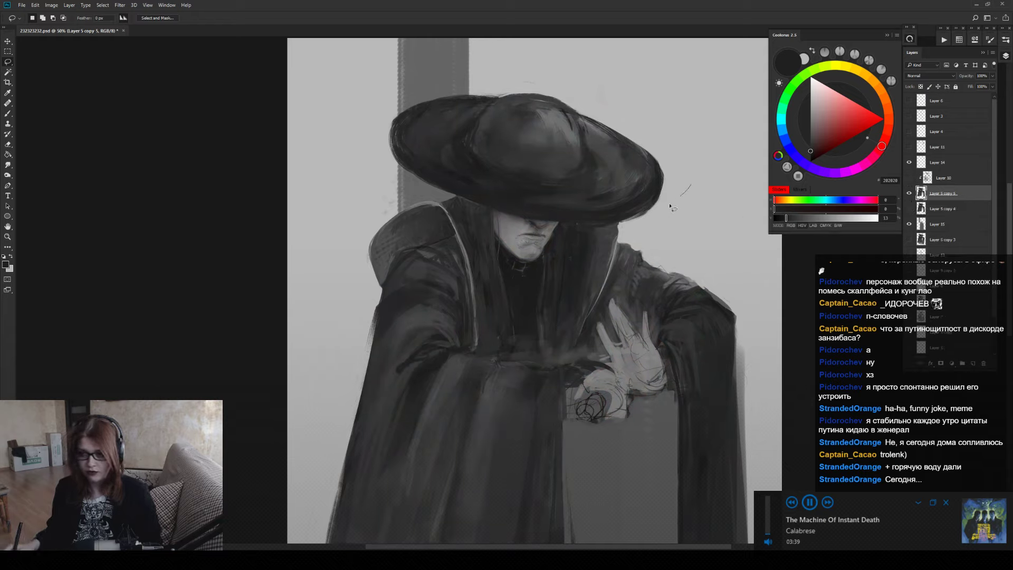
pyautogui.moveTo(691, 184)
pyautogui.mouseDown()
pyautogui.moveTo(621, 226)
pyautogui.moveTo(529, 222)
pyautogui.moveTo(452, 198)
pyautogui.moveTo(509, 49)
pyautogui.moveTo(693, 101)
pyautogui.mouseUp()
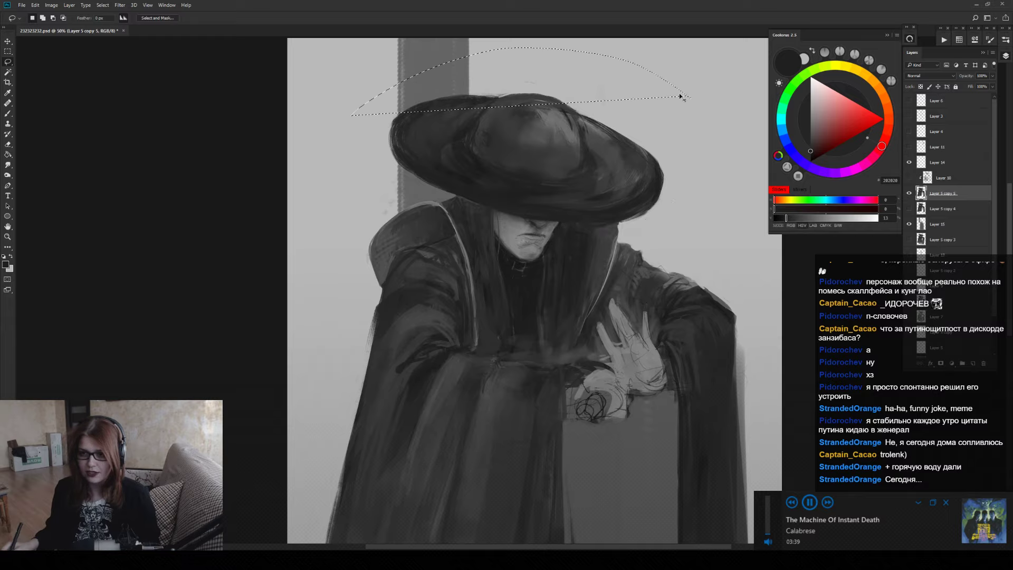
pyautogui.hotkey('ctrl', 'z')
pyautogui.moveTo(675, 191)
pyautogui.mouseDown()
pyautogui.moveTo(689, 168)
pyautogui.moveTo(453, 57)
pyautogui.moveTo(389, 146)
pyautogui.mouseUp()
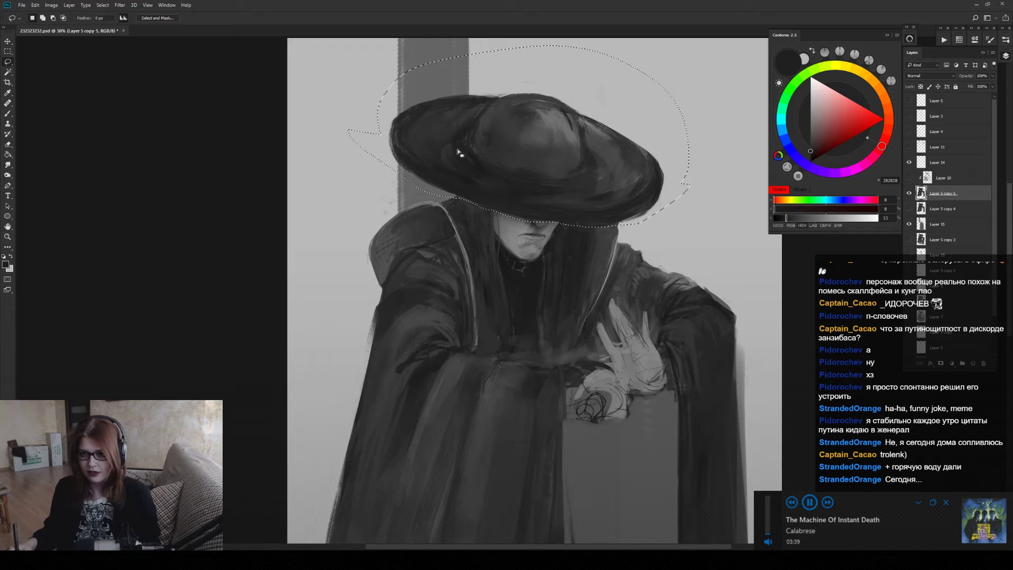
# Enlarge the selected hat to about 127% with Free Transform and reposition it over the head.
pyautogui.rightClick(567, 132)
pyautogui.click(626, 239)
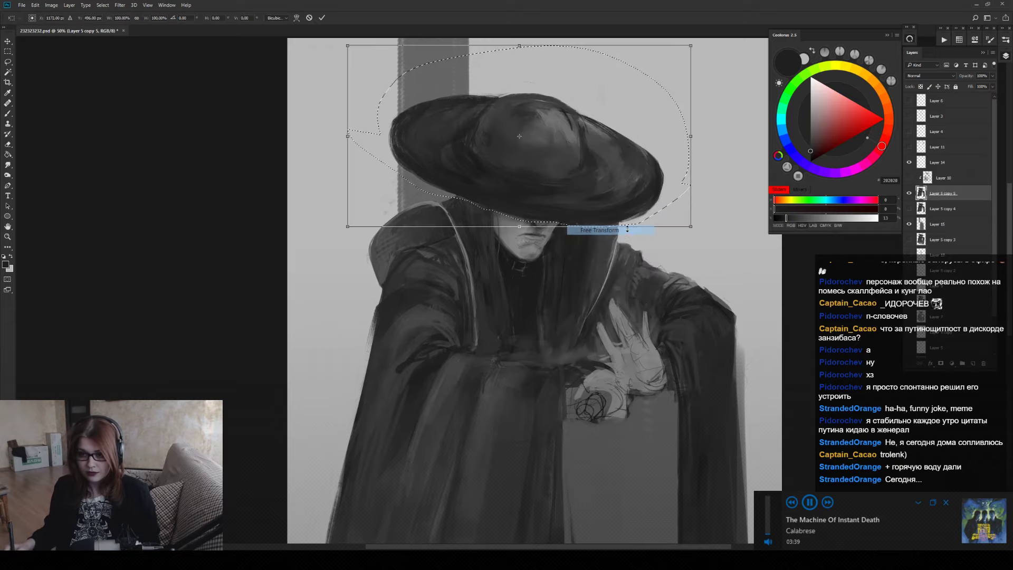
pyautogui.moveTo(270, 199); pyautogui.dragTo(238, 271)
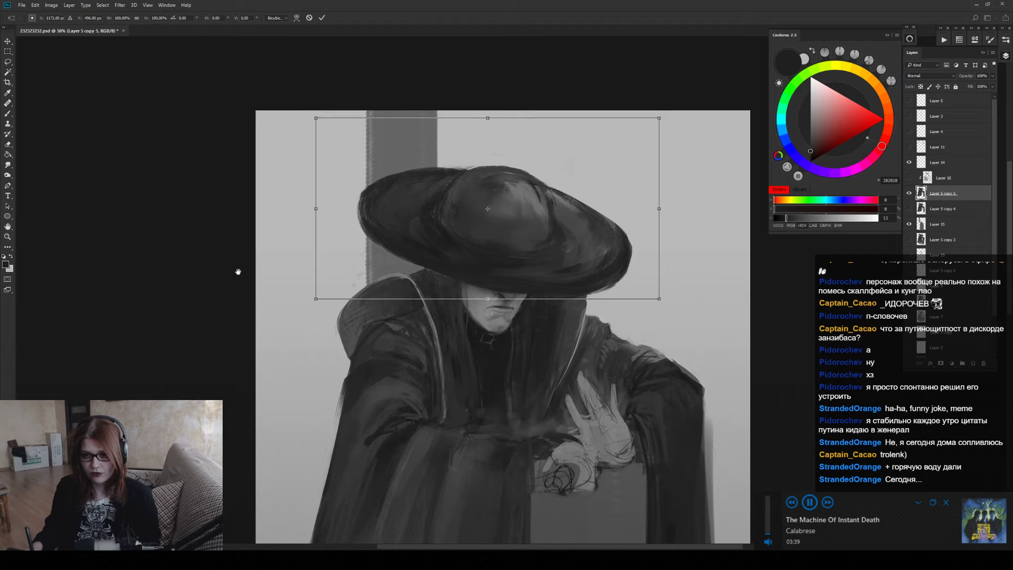
pyautogui.hotkey('ctrl', '-')
pyautogui.hotkey('ctrl', '-')
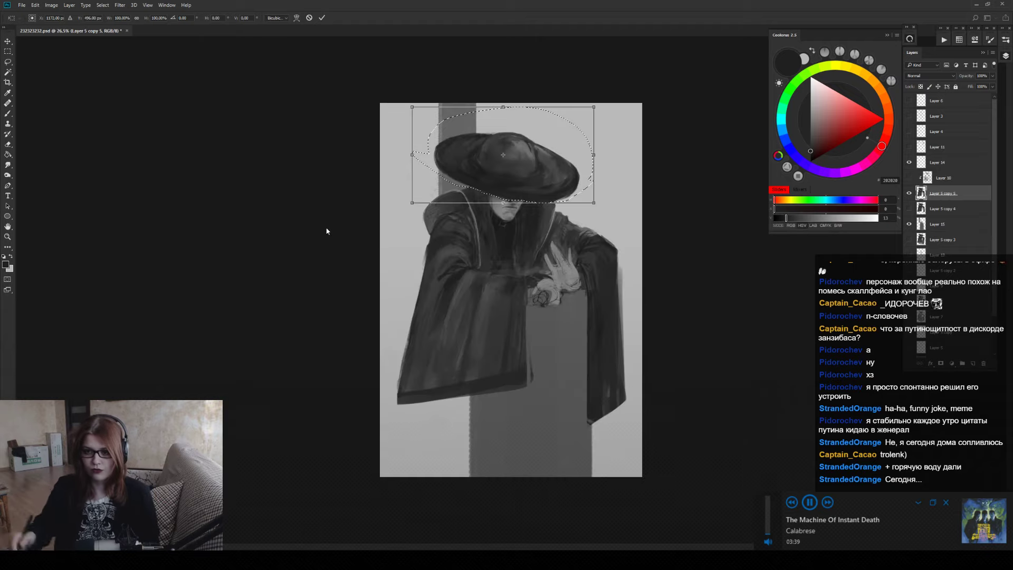
pyautogui.moveTo(414, 109); pyautogui.dragTo(354, 96)
pyautogui.moveTo(461, 154); pyautogui.dragTo(485, 160)
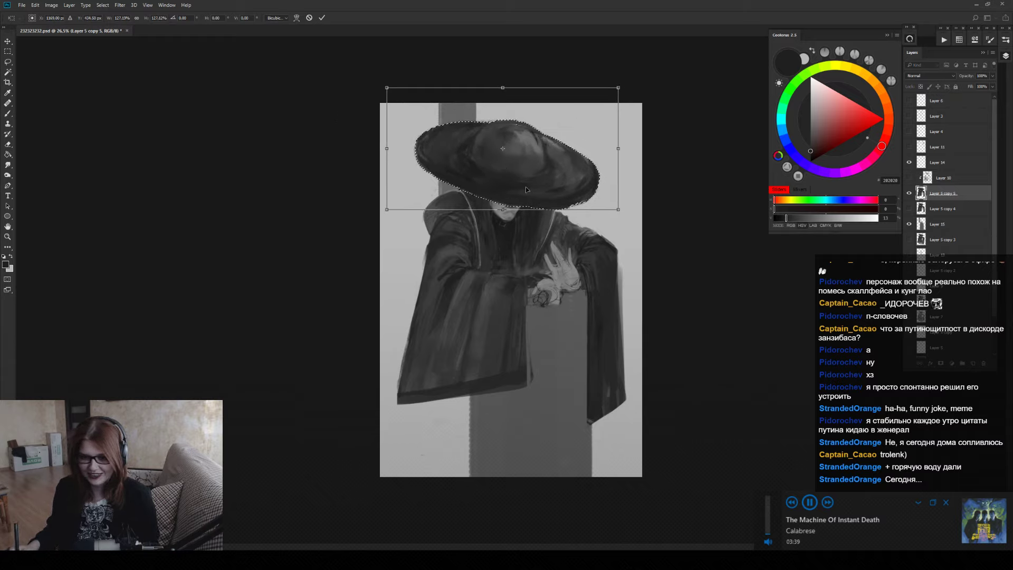
pyautogui.moveTo(537, 162)
pyautogui.mouseDown()
pyautogui.moveTo(552, 141)
pyautogui.moveTo(539, 157)
pyautogui.mouseUp()
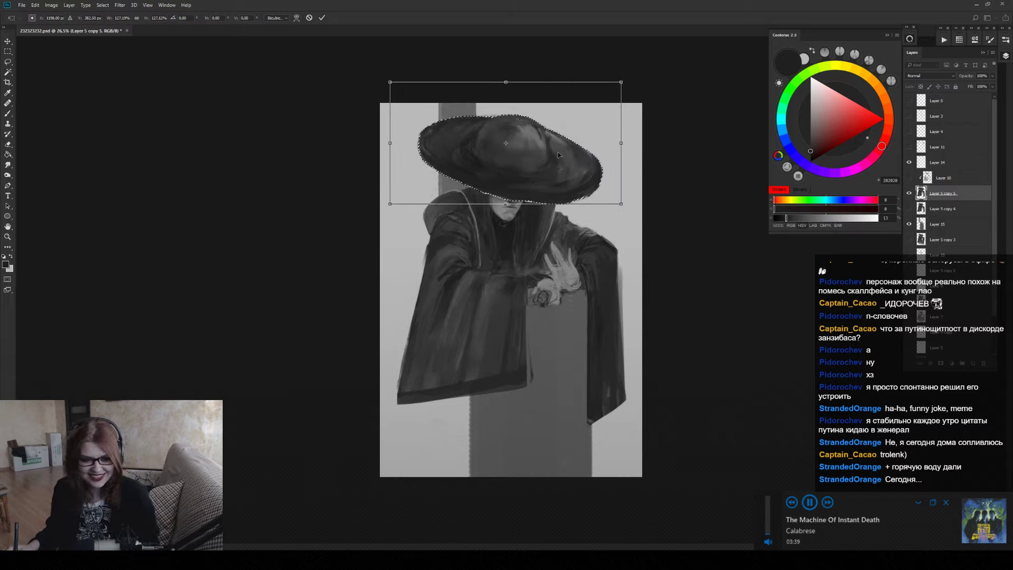
# Flatten the hat to about 103% height with a slight skew, reseat it on the head, apply the transform and deselect.
pyautogui.moveTo(505, 83); pyautogui.dragTo(503, 94)
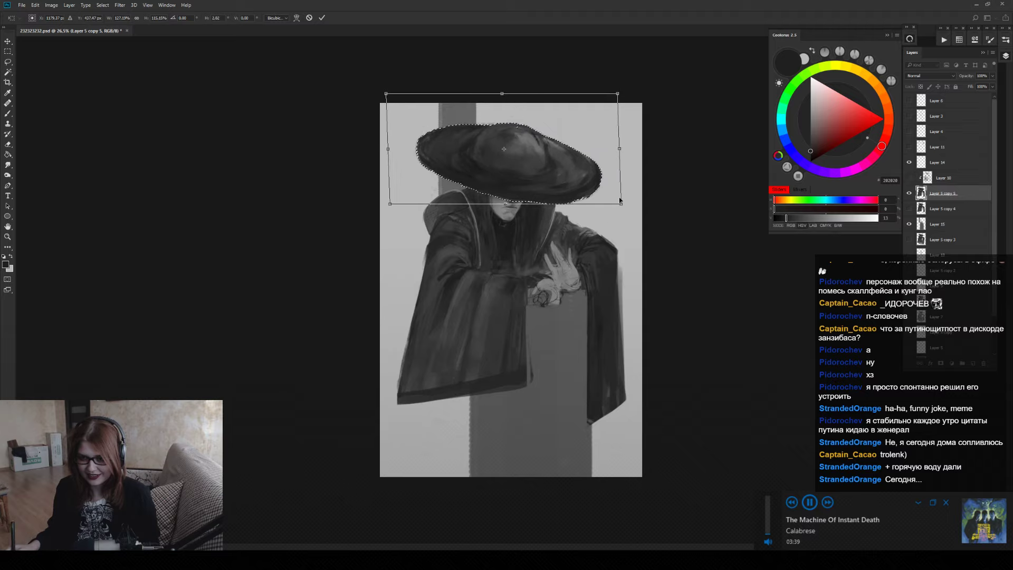
pyautogui.moveTo(620, 204); pyautogui.dragTo(620, 199)
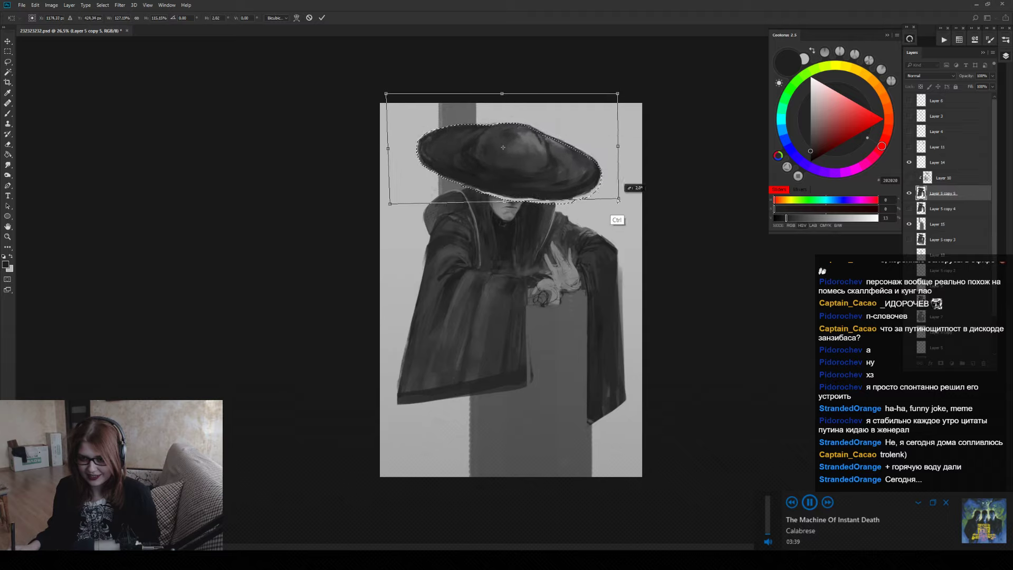
pyautogui.moveTo(529, 157); pyautogui.dragTo(524, 164)
pyautogui.moveTo(526, 161); pyautogui.dragTo(525, 160)
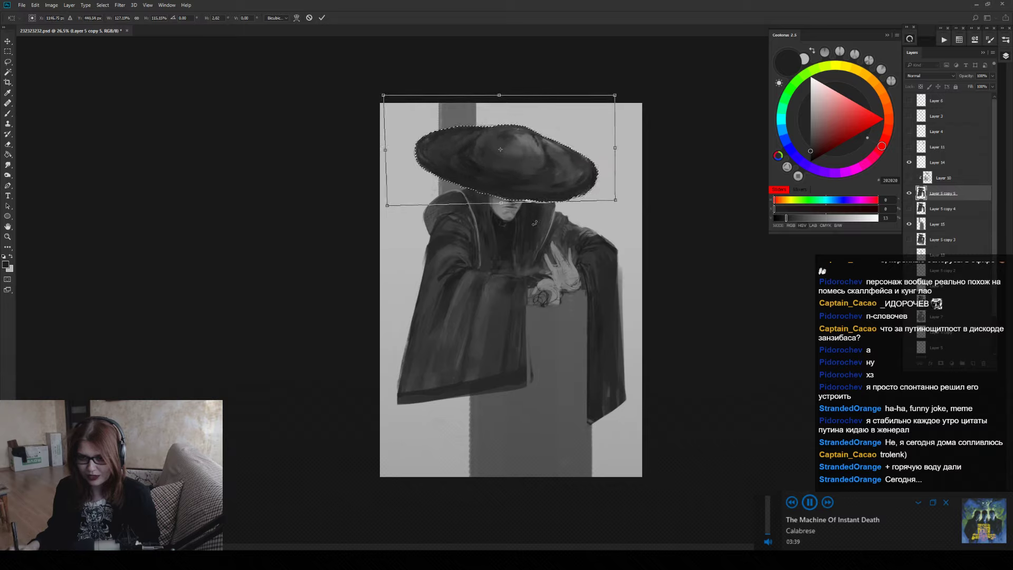
pyautogui.moveTo(499, 96); pyautogui.dragTo(501, 110)
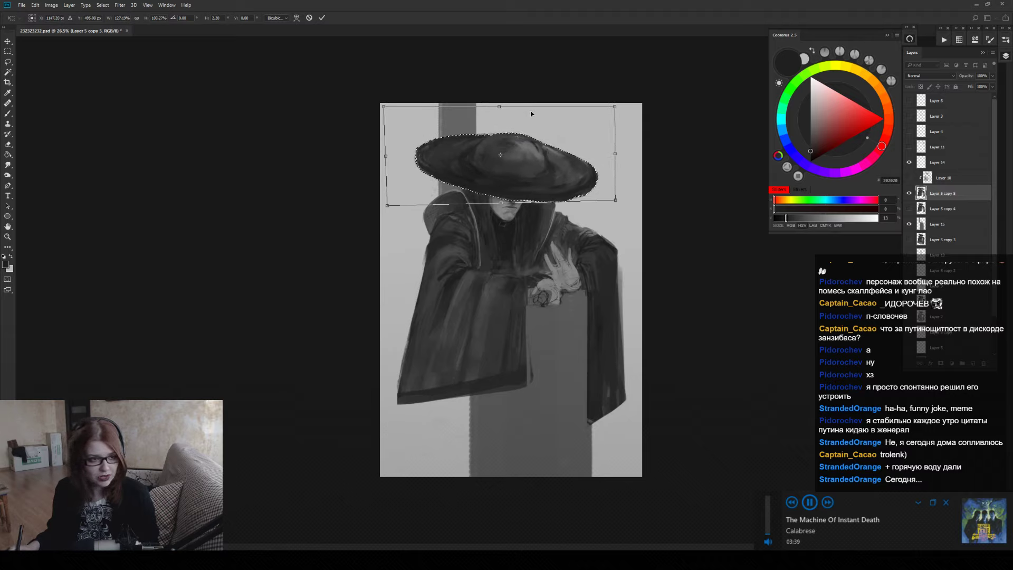
pyautogui.click(323, 18)
pyautogui.hotkey('ctrl', 'd')
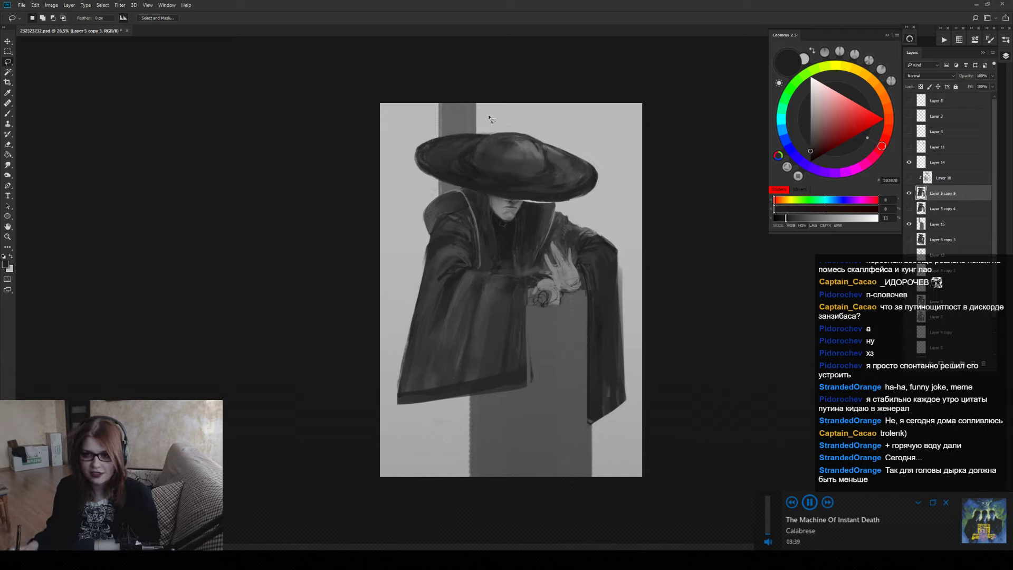
# Shade the hat's crown with sampled greys, darkening both of its sides where it meets the brim.
pyautogui.press('b')
pyautogui.keyDown('alt'); pyautogui.click(553, 166); pyautogui.keyUp('alt')
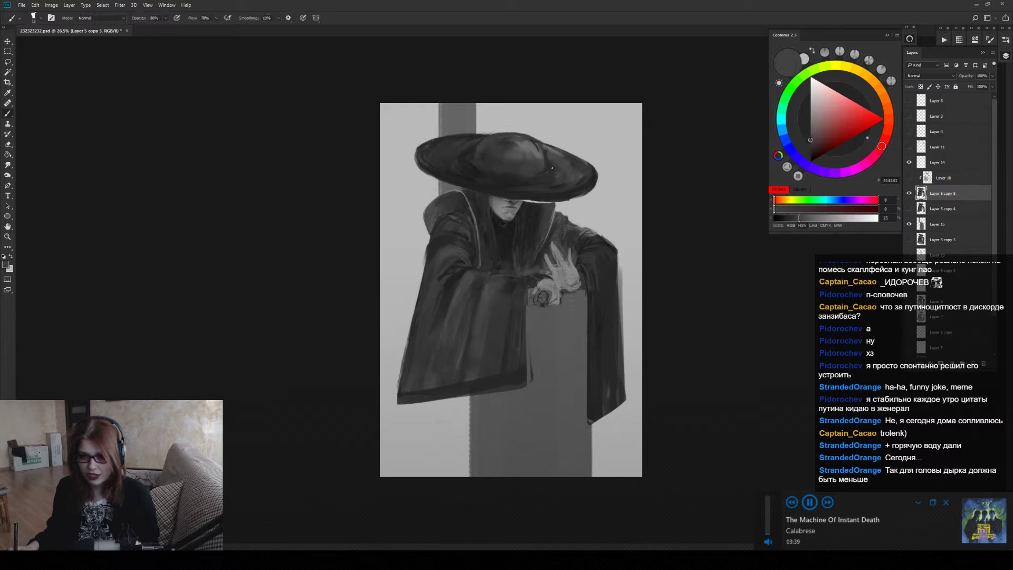
pyautogui.keyDown('alt'); pyautogui.click(539, 175); pyautogui.keyUp('alt')
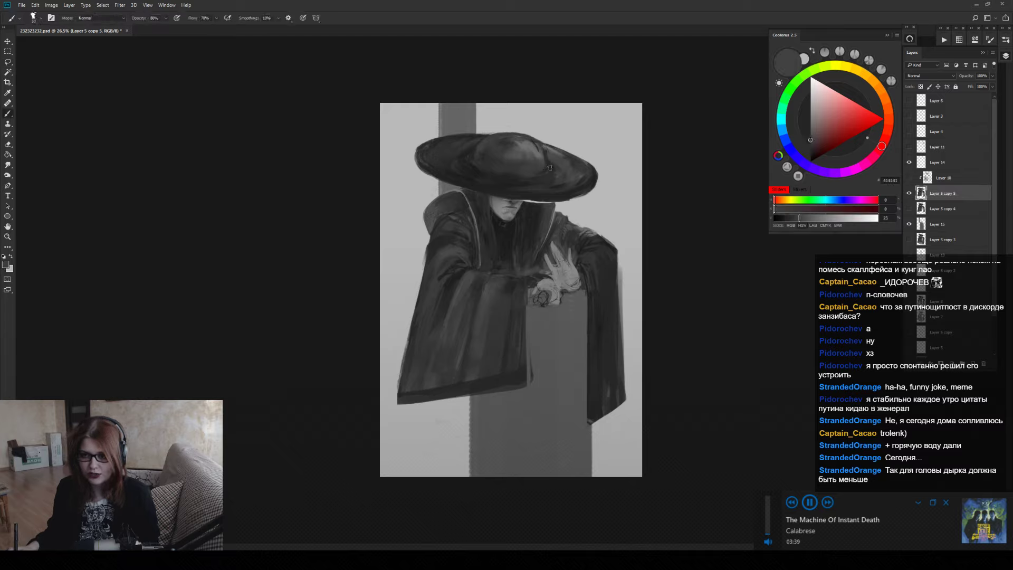
pyautogui.moveTo(537, 149); pyautogui.dragTo(540, 169)
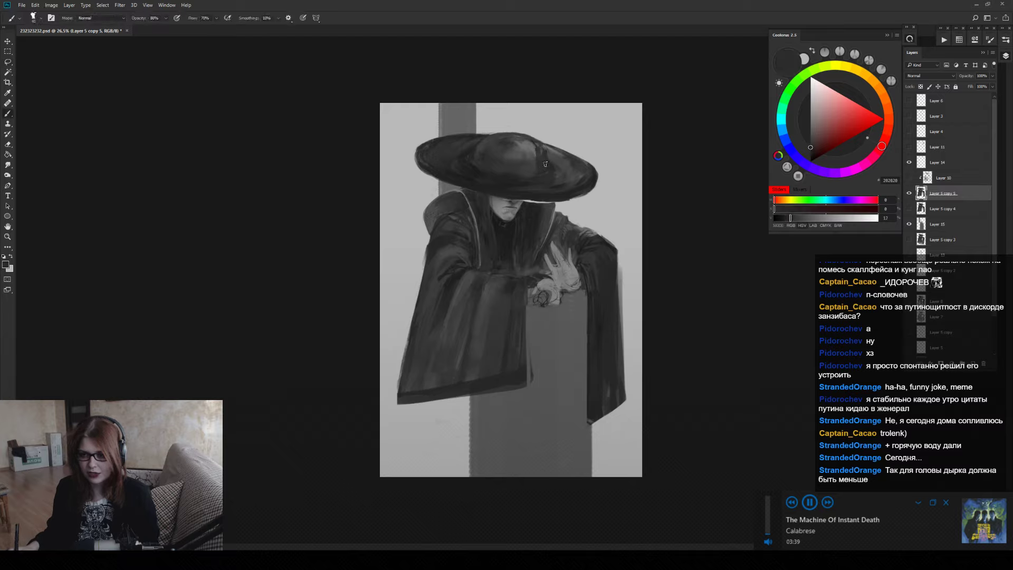
pyautogui.keyDown('alt'); pyautogui.click(474, 160); pyautogui.keyUp('alt')
pyautogui.keyDown('alt'); pyautogui.click(465, 157); pyautogui.keyUp('alt')
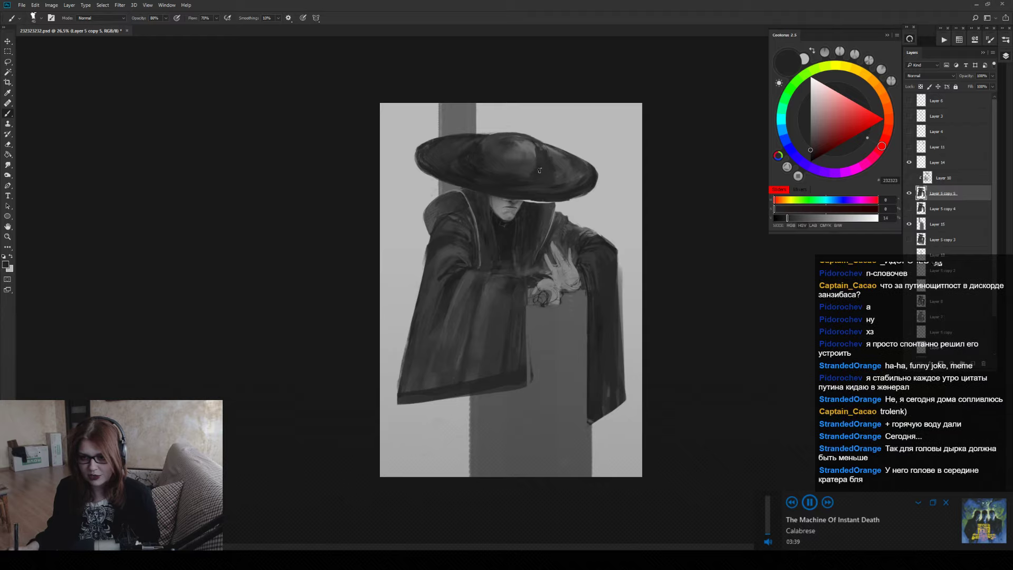
pyautogui.moveTo(535, 146)
pyautogui.mouseDown()
pyautogui.moveTo(533, 163)
pyautogui.moveTo(548, 175)
pyautogui.moveTo(546, 157)
pyautogui.mouseUp()
pyautogui.keyDown('alt'); pyautogui.click(557, 186); pyautogui.keyUp('alt')
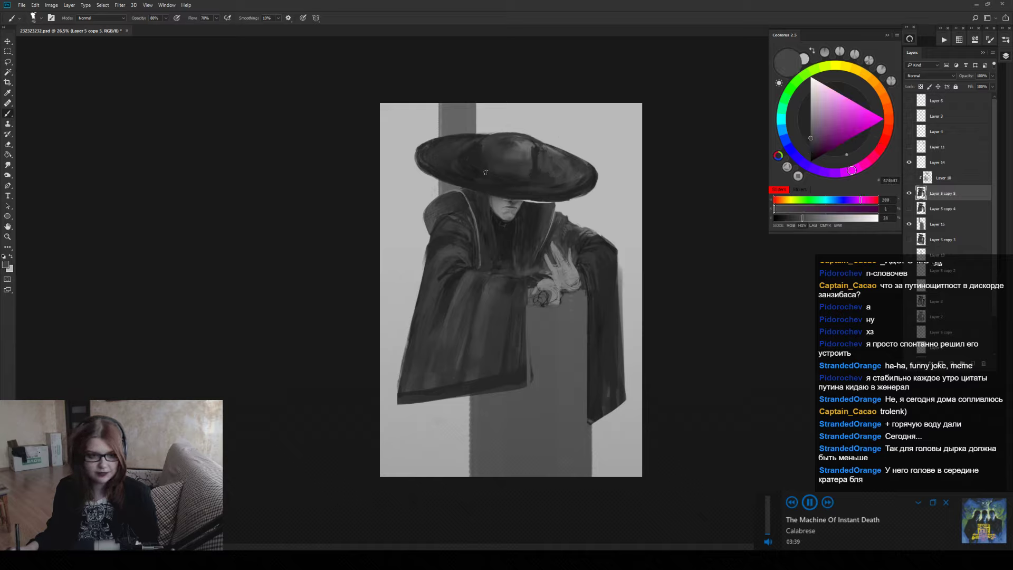
# Mirror the canvas horizontally and trim the outer upper edge of the hat's left brim with the Eraser.
pyautogui.hotkey('ctrl', 'shift', 'h')
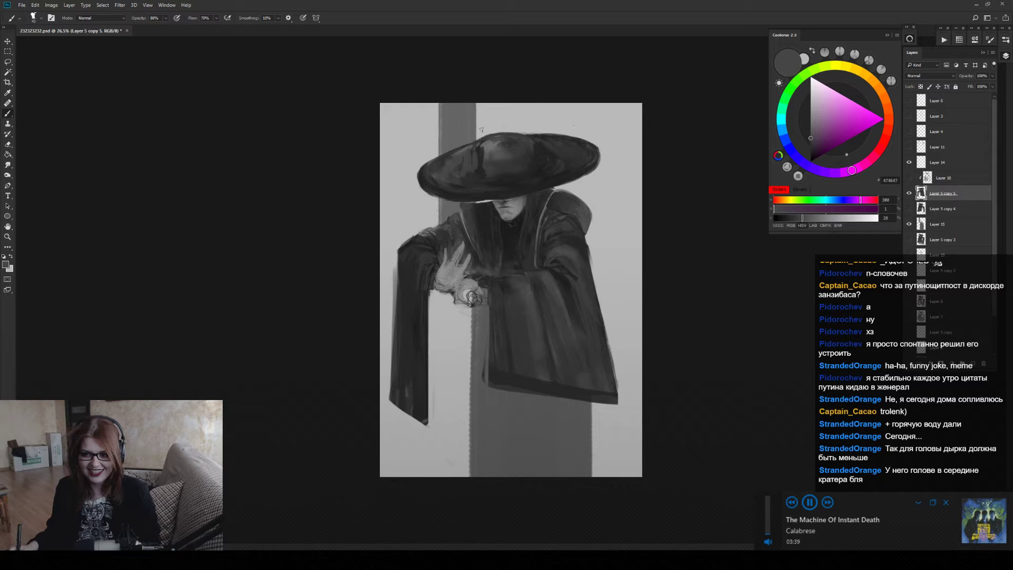
pyautogui.press('e')
pyautogui.moveTo(482, 138)
pyautogui.mouseDown()
pyautogui.moveTo(491, 136)
pyautogui.moveTo(421, 169)
pyautogui.mouseUp()
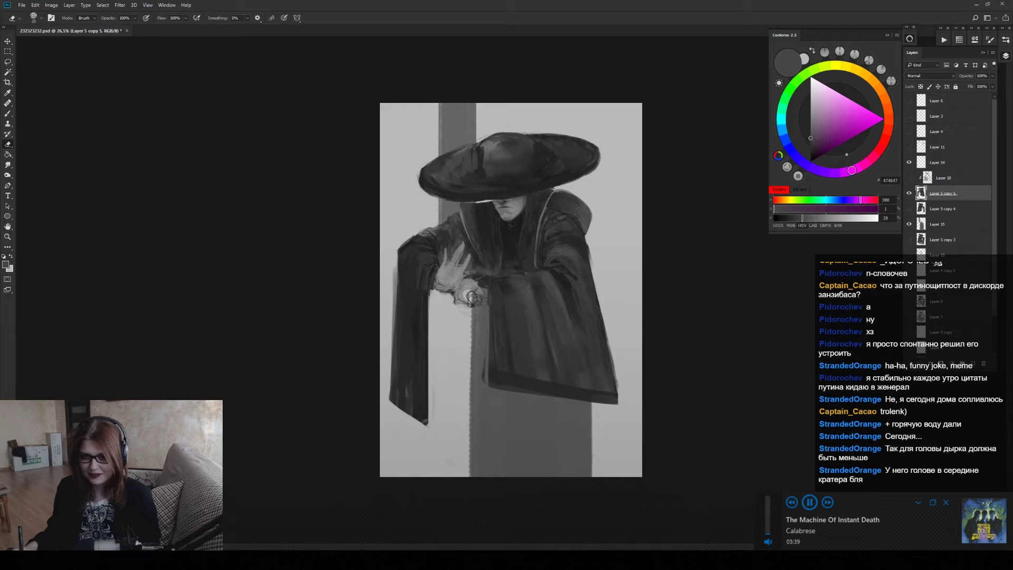
# Rework the transition between the hat's crown and brim with sampled dark greys, undoing the last stroke.
pyautogui.press('b')
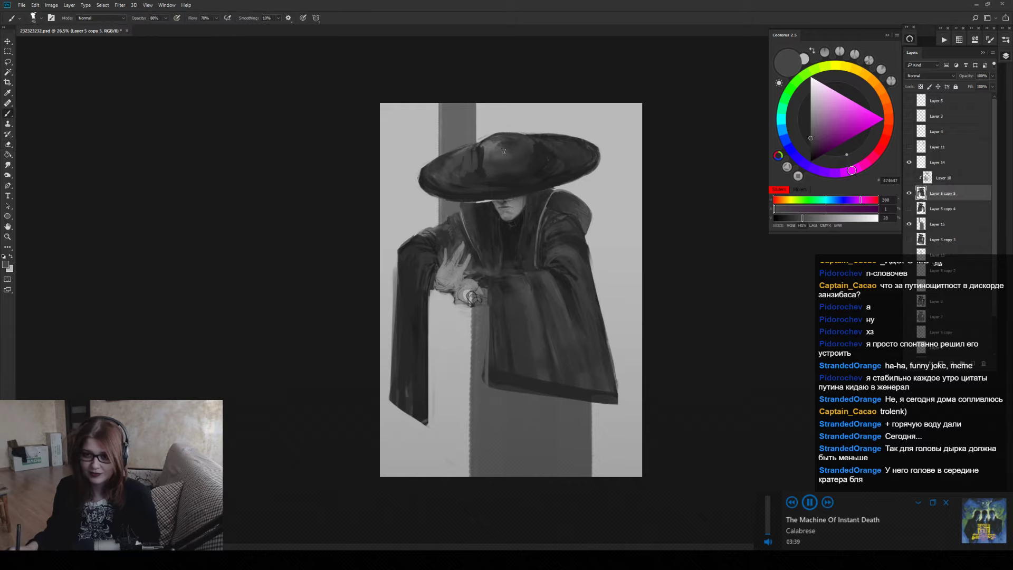
pyautogui.keyDown('alt'); pyautogui.click(511, 160); pyautogui.keyUp('alt')
pyautogui.keyDown('alt'); pyautogui.click(554, 166); pyautogui.keyUp('alt')
pyautogui.moveTo(503, 141); pyautogui.dragTo(457, 153)
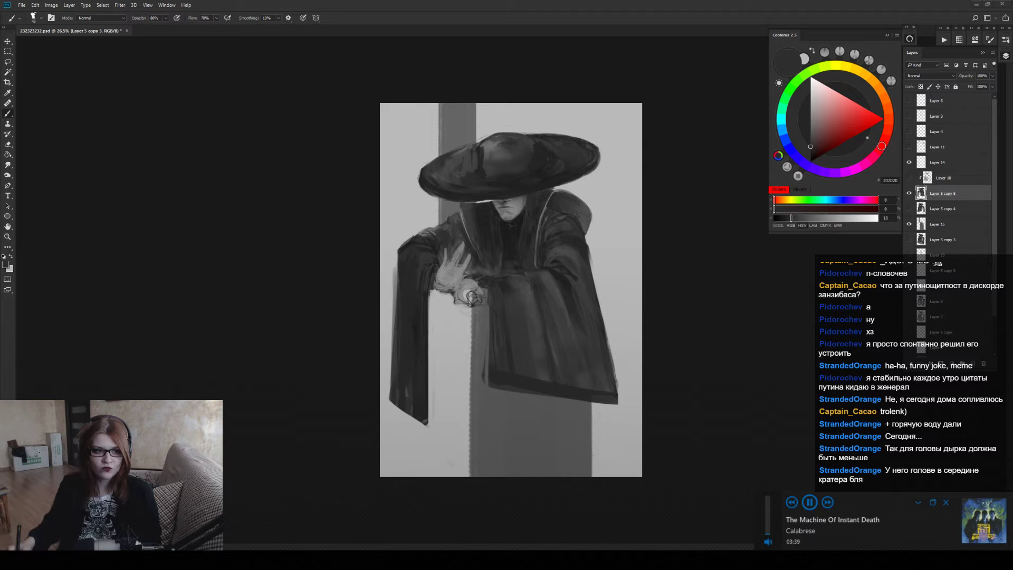
pyautogui.keyDown('alt'); pyautogui.click(551, 163); pyautogui.keyUp('alt')
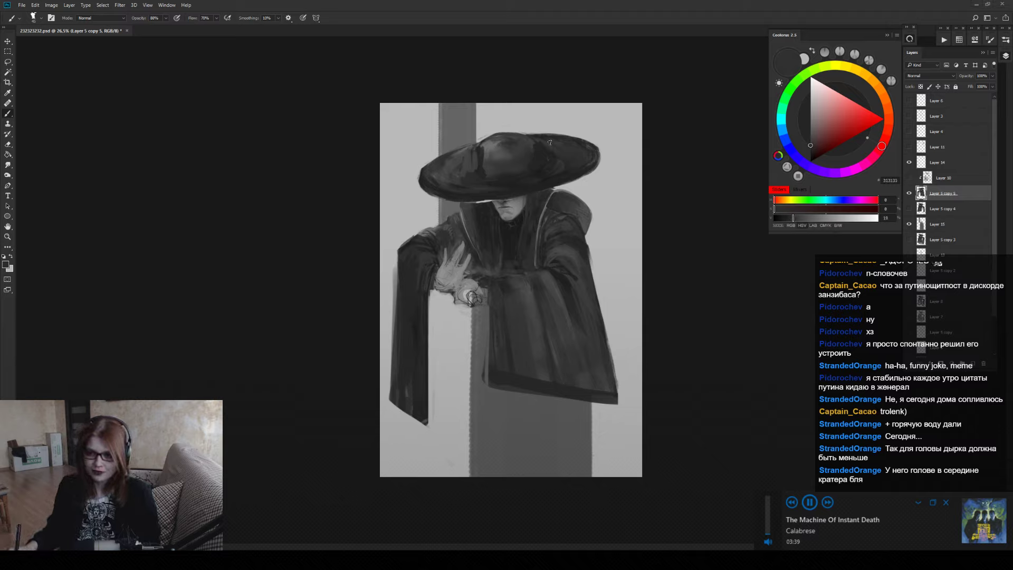
pyautogui.moveTo(501, 143)
pyautogui.mouseDown()
pyautogui.moveTo(459, 151)
pyautogui.moveTo(501, 142)
pyautogui.moveTo(517, 157)
pyautogui.moveTo(492, 176)
pyautogui.moveTo(514, 159)
pyautogui.moveTo(493, 157)
pyautogui.mouseUp()
pyautogui.hotkey('ctrl', 'z')
# Paint over the crown's remaining light areas with a larger brush in a sampled dark grey.
pyautogui.keyDown('alt'); pyautogui.click(550, 170); pyautogui.keyUp('alt')
pyautogui.press(']')
pyautogui.press(']')
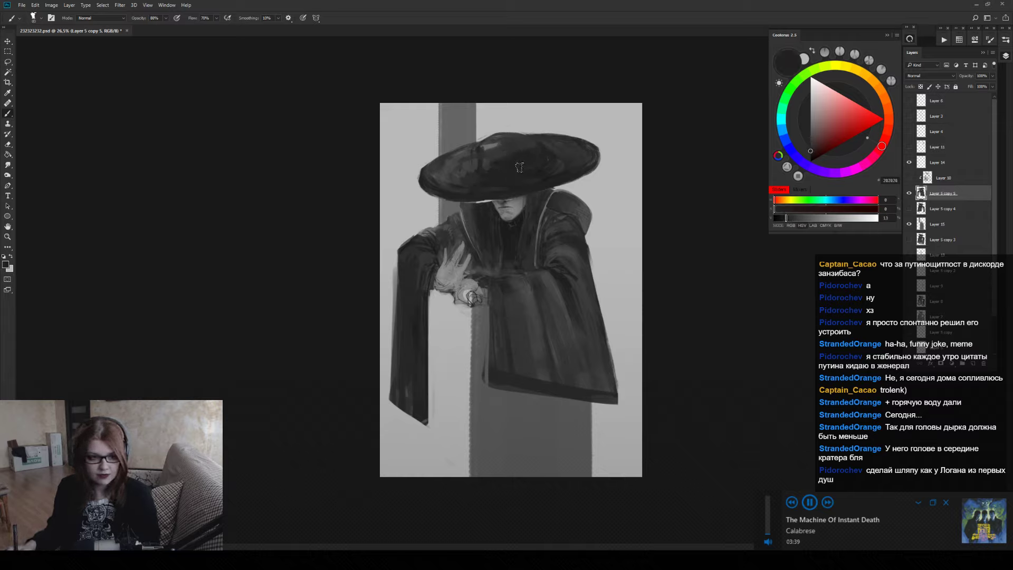
pyautogui.press(']')
pyautogui.press(']')
pyautogui.press(']')
pyautogui.moveTo(548, 156); pyautogui.dragTo(510, 147)
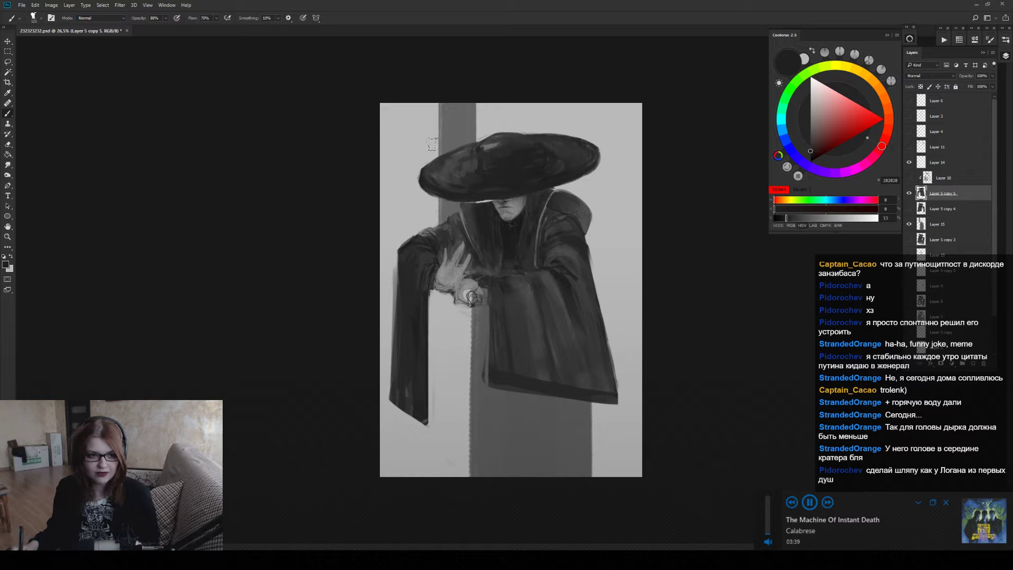
# Erase along the hat's upper-left outline to straighten the slope from crown to brim tip.
pyautogui.press('e')
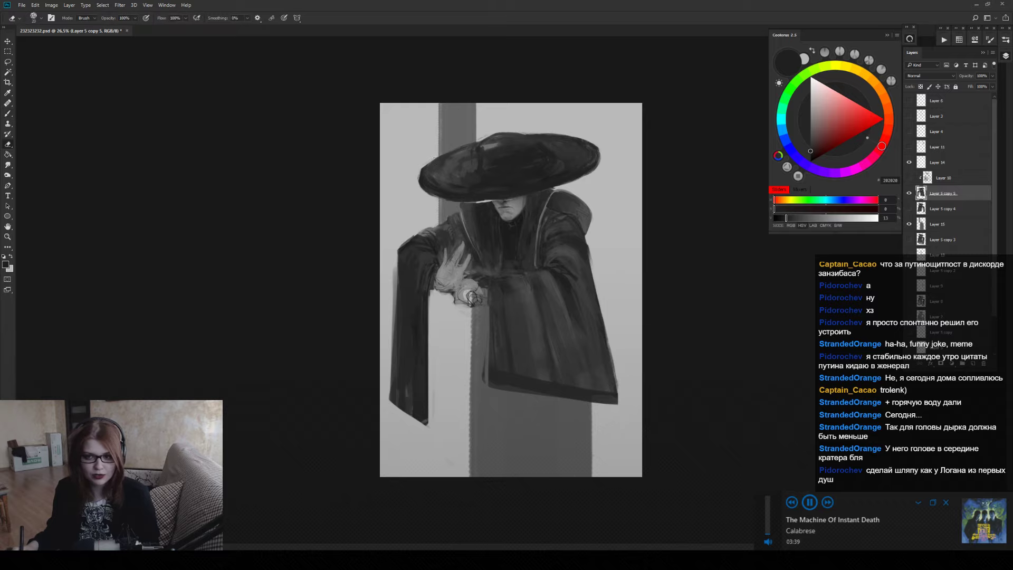
pyautogui.moveTo(487, 136); pyautogui.dragTo(418, 170)
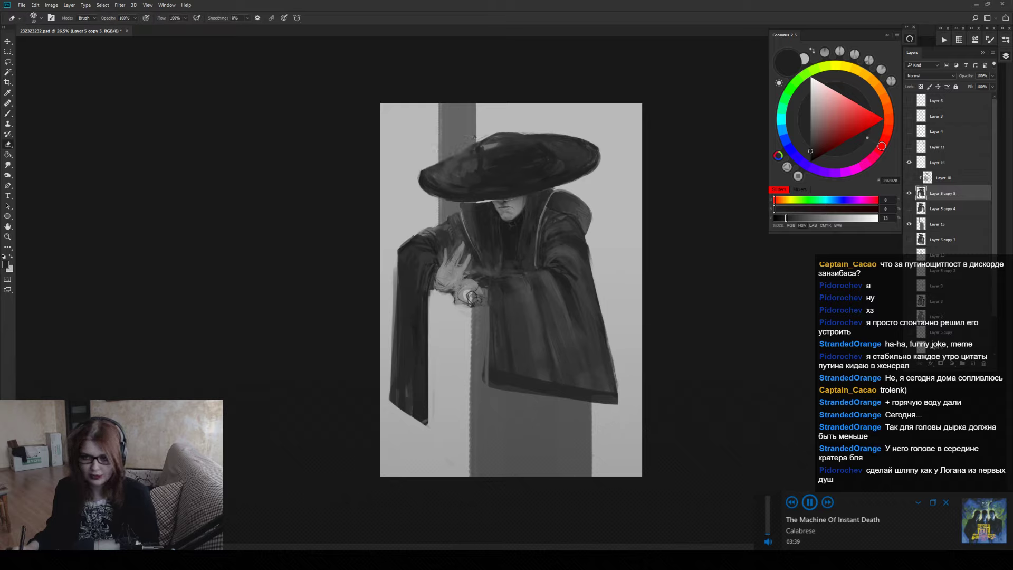
pyautogui.moveTo(483, 135); pyautogui.dragTo(422, 170)
pyautogui.hotkey('ctrl', 'z')
pyautogui.press('b')
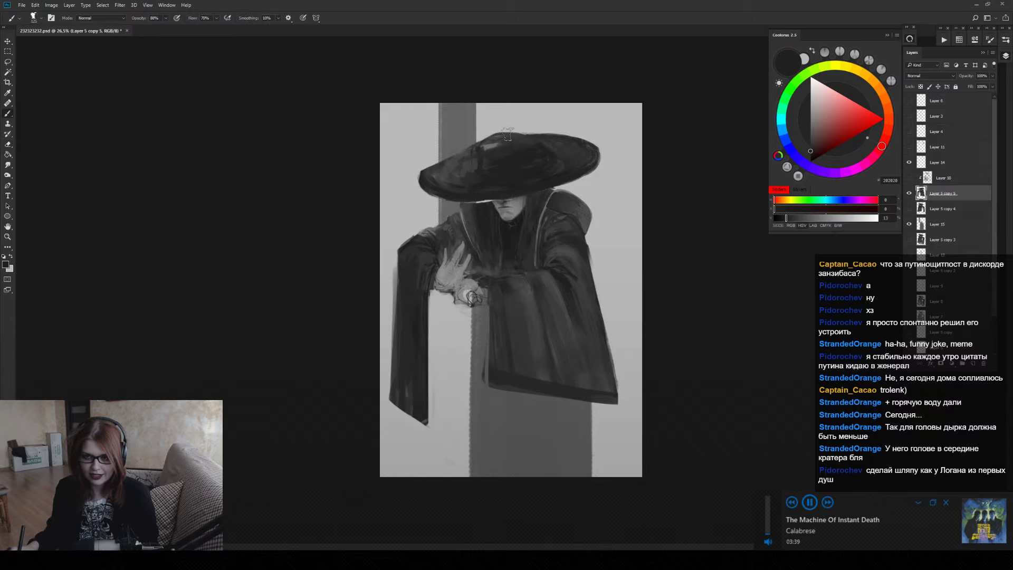
# Flatten the crown's top outline and trim the left brim tip with a smaller Eraser.
pyautogui.press('e')
pyautogui.moveTo(487, 135); pyautogui.dragTo(560, 135)
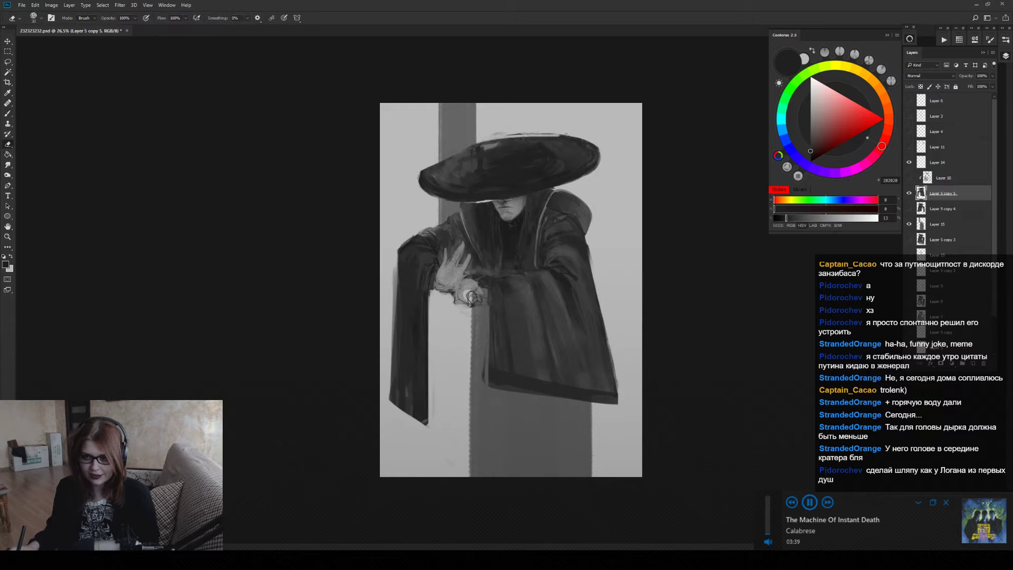
pyautogui.hotkey('ctrl', 'z')
pyautogui.press('[')
pyautogui.moveTo(469, 147); pyautogui.dragTo(549, 132)
pyautogui.moveTo(489, 139)
pyautogui.mouseDown()
pyautogui.moveTo(539, 133)
pyautogui.moveTo(523, 136)
pyautogui.mouseUp()
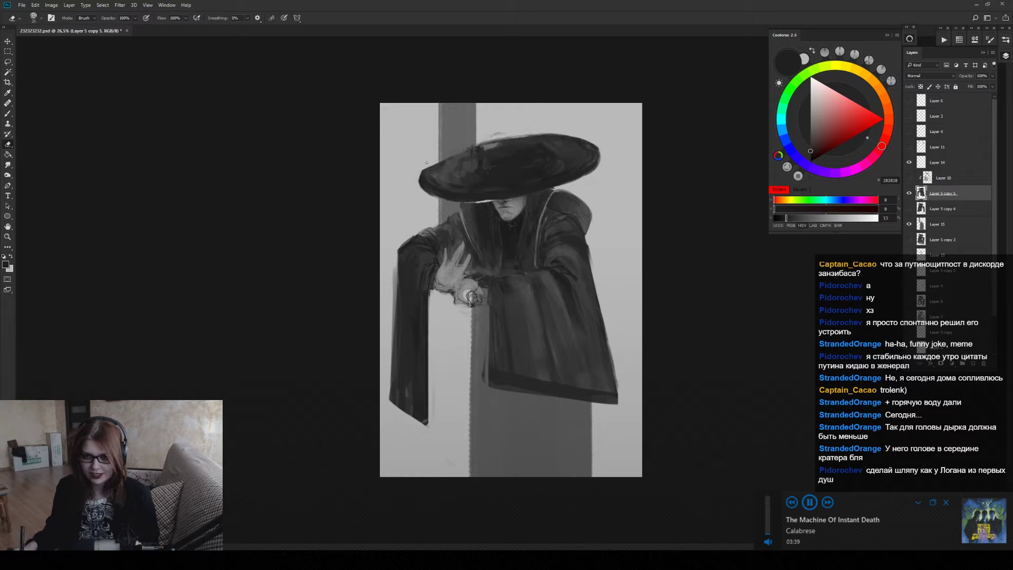
pyautogui.moveTo(425, 170); pyautogui.dragTo(420, 188)
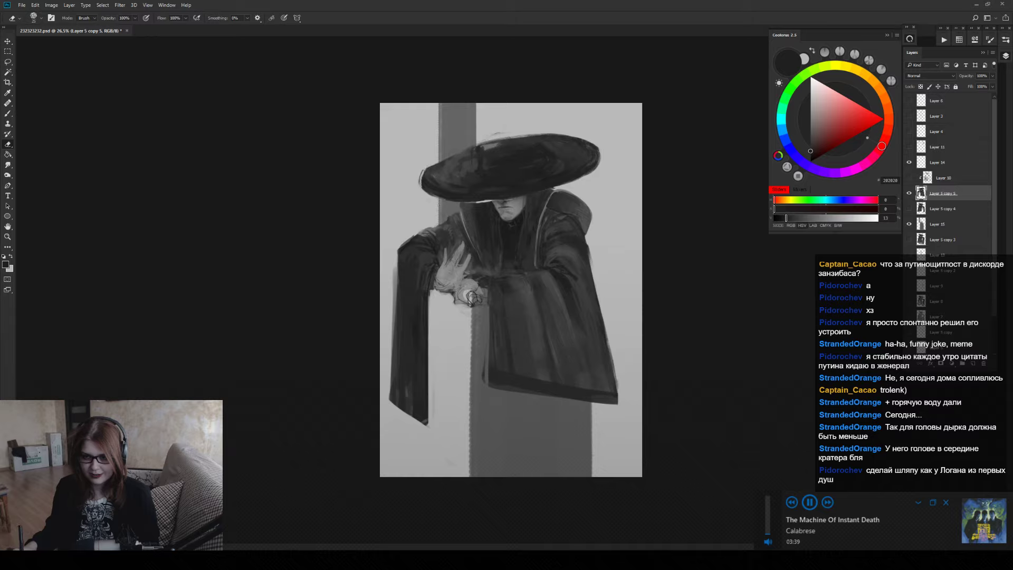
# Raise and round the hat's right brim edge with strokes of sampled dark grey.
pyautogui.press('b')
pyautogui.keyDown('alt'); pyautogui.click(565, 152); pyautogui.keyUp('alt')
pyautogui.moveTo(585, 140)
pyautogui.mouseDown()
pyautogui.moveTo(552, 126)
pyautogui.moveTo(526, 129)
pyautogui.mouseUp()
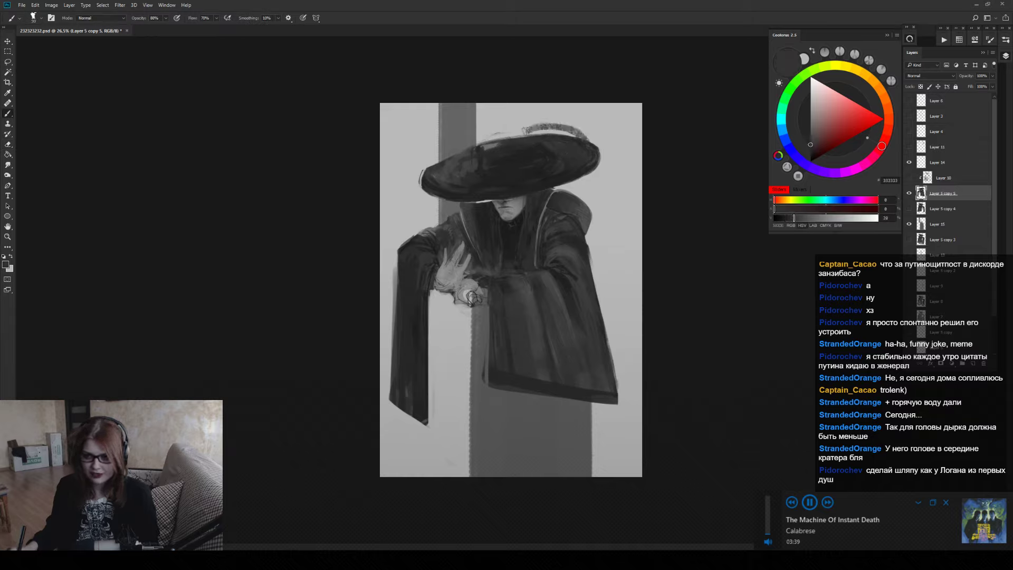
pyautogui.hotkey('ctrl', 'z')
pyautogui.moveTo(590, 153)
pyautogui.mouseDown()
pyautogui.moveTo(550, 130)
pyautogui.moveTo(560, 139)
pyautogui.moveTo(522, 137)
pyautogui.moveTo(599, 143)
pyautogui.moveTo(586, 131)
pyautogui.moveTo(596, 138)
pyautogui.moveTo(596, 167)
pyautogui.mouseUp()
pyautogui.press('e')
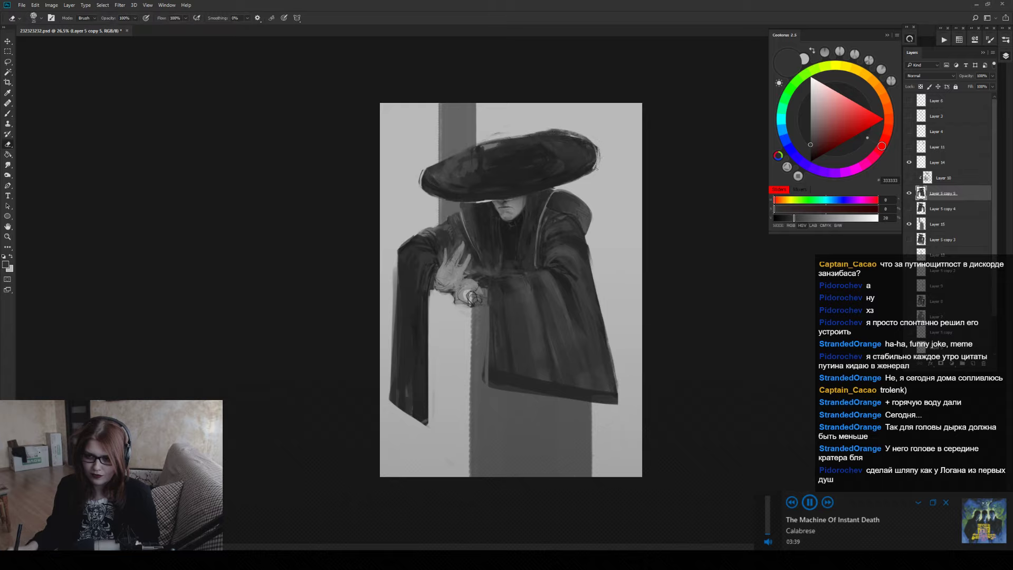
# Mirror the canvas back, try extending the brim outline to its right tip, and darken the left brim with sampled grey.
pyautogui.hotkey('ctrl', 'shift', 'h')
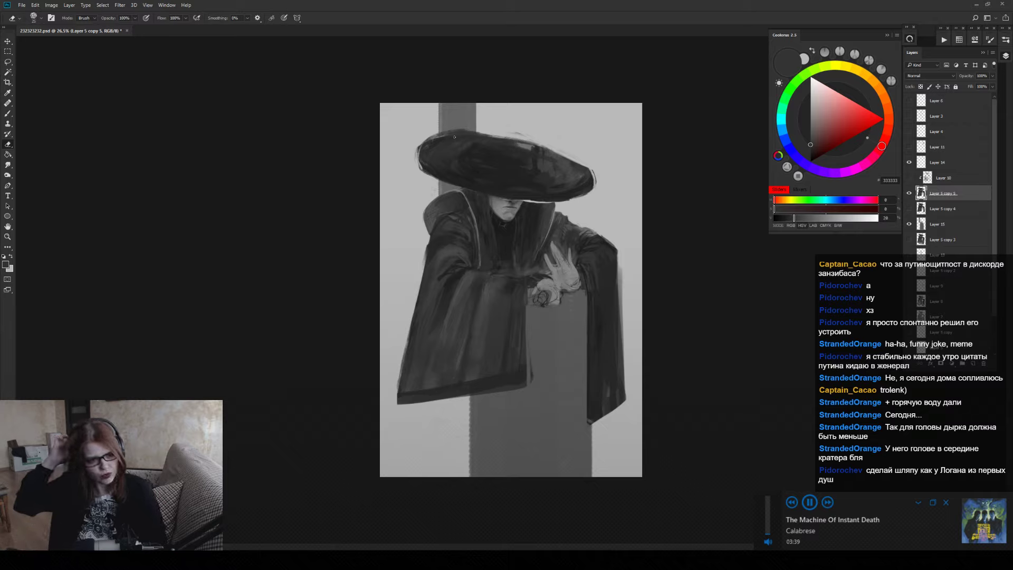
pyautogui.press('b')
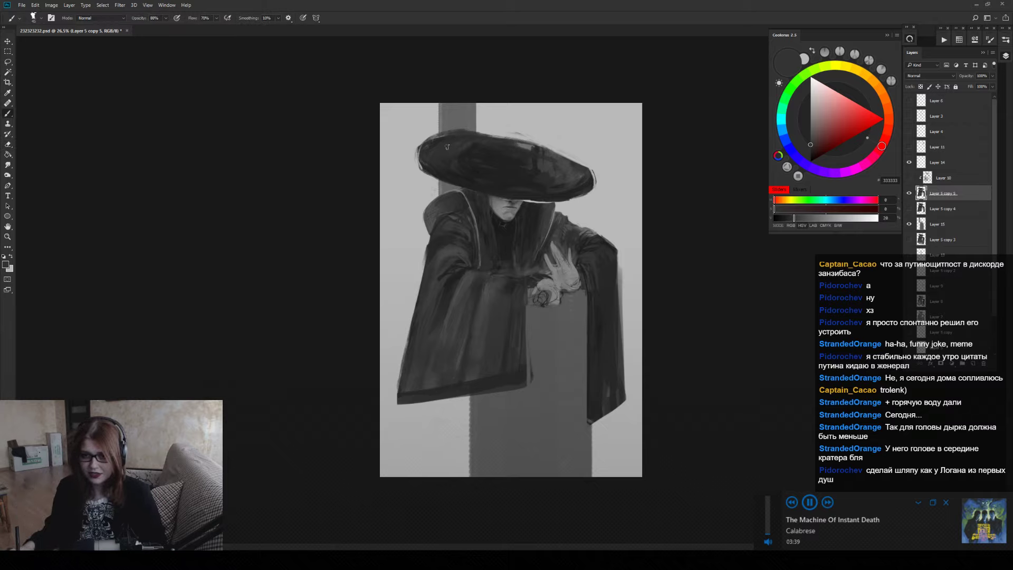
pyautogui.keyDown('alt'); pyautogui.click(462, 131); pyautogui.keyUp('alt')
pyautogui.moveTo(464, 129)
pyautogui.mouseDown()
pyautogui.moveTo(585, 156)
pyautogui.moveTo(585, 187)
pyautogui.mouseUp()
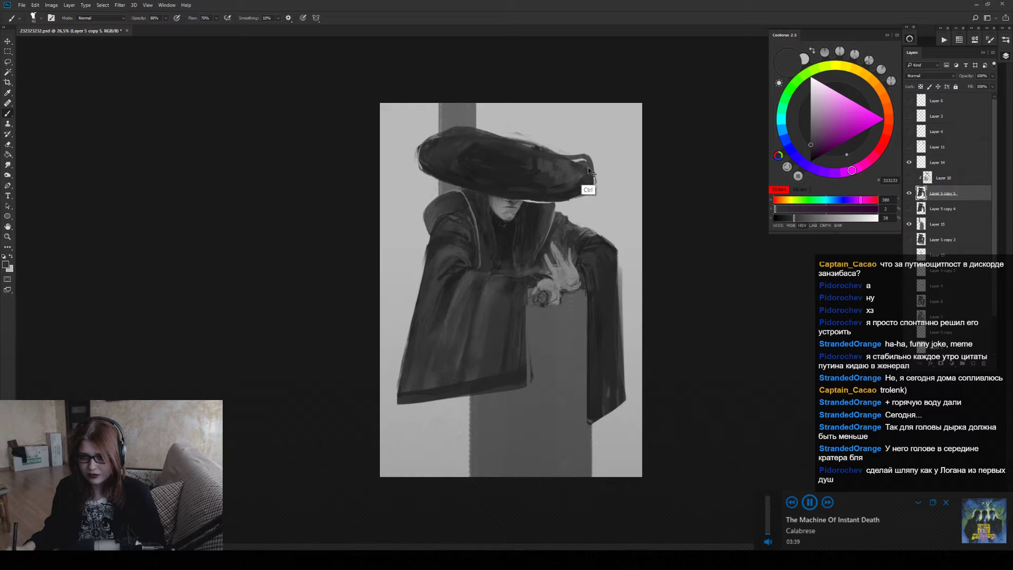
pyautogui.hotkey('ctrl', 'z')
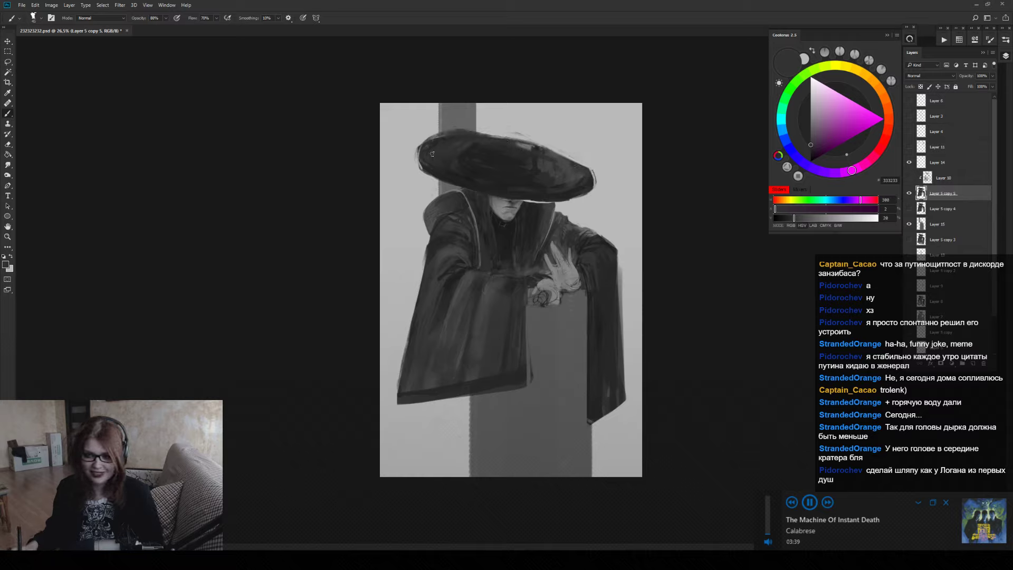
pyautogui.keyDown('alt'); pyautogui.click(455, 173); pyautogui.keyUp('alt')
pyautogui.moveTo(434, 136)
pyautogui.mouseDown()
pyautogui.moveTo(420, 162)
pyautogui.moveTo(437, 184)
pyautogui.moveTo(462, 190)
pyautogui.mouseUp()
# Narrow the hat's right brim by erasing its underside and upper slope, touching up the tip with sampled grey.
pyautogui.press('e')
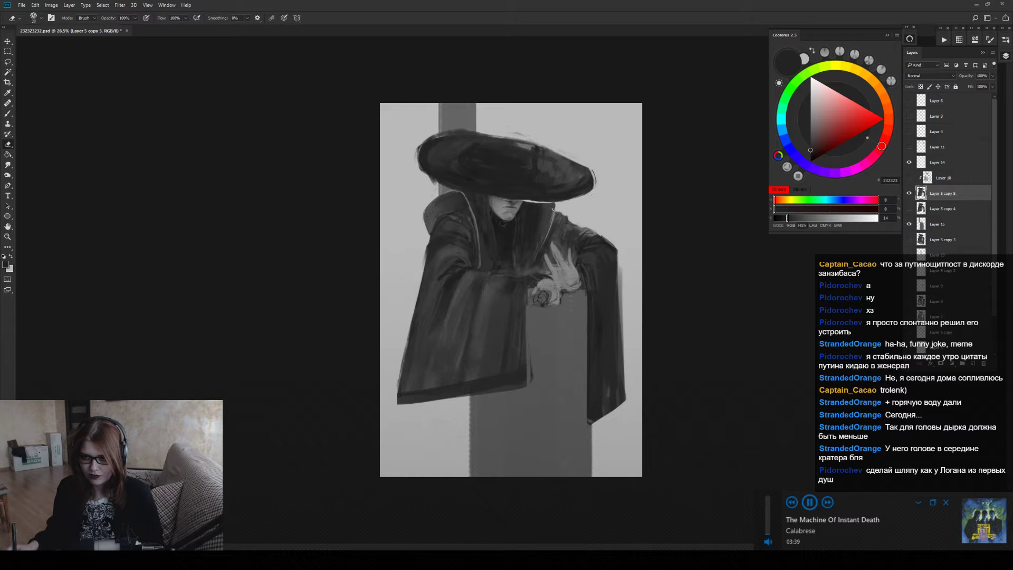
pyautogui.moveTo(542, 203)
pyautogui.mouseDown()
pyautogui.moveTo(594, 189)
pyautogui.moveTo(563, 198)
pyautogui.moveTo(604, 174)
pyautogui.moveTo(590, 183)
pyautogui.mouseUp()
pyautogui.press('b')
pyautogui.keyDown('alt'); pyautogui.click(580, 185); pyautogui.keyUp('alt')
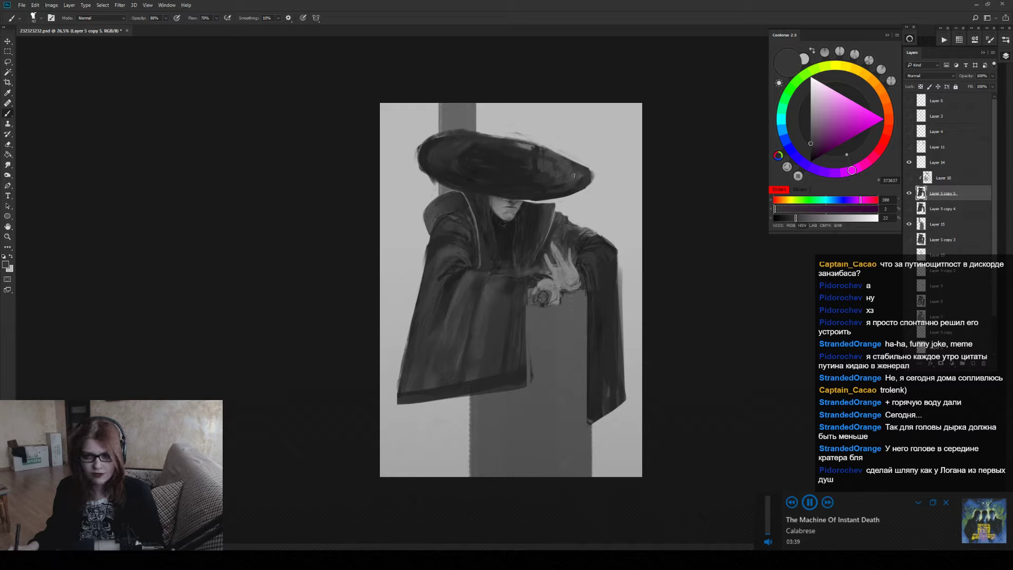
pyautogui.press('e')
pyautogui.moveTo(522, 144); pyautogui.dragTo(569, 165)
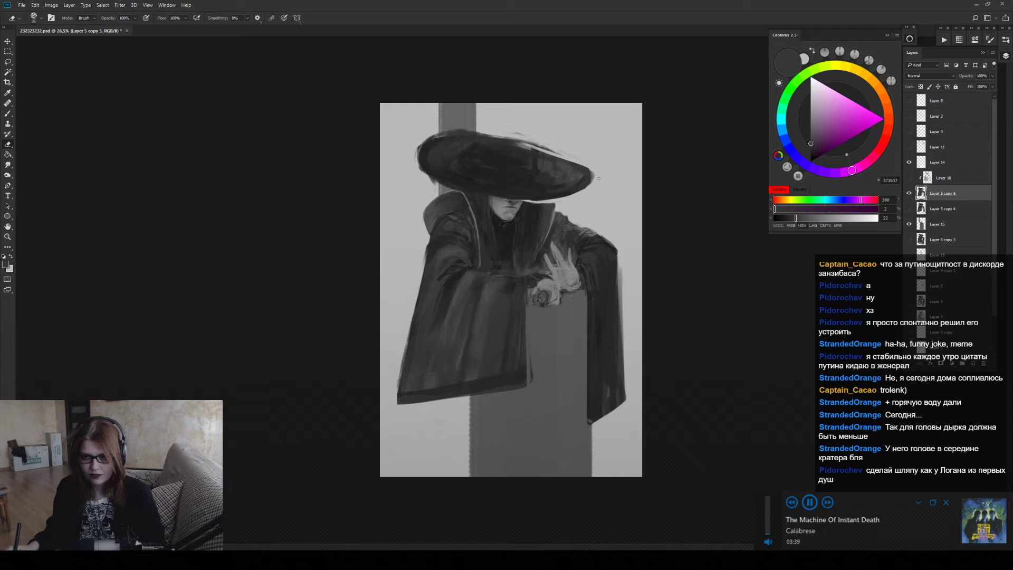
# Mirror the canvas and erase the stray marks along the brim's upper edge, sharpening the left tip.
pyautogui.hotkey('ctrl', 'shift', 'h')
pyautogui.moveTo(424, 174); pyautogui.dragTo(551, 130)
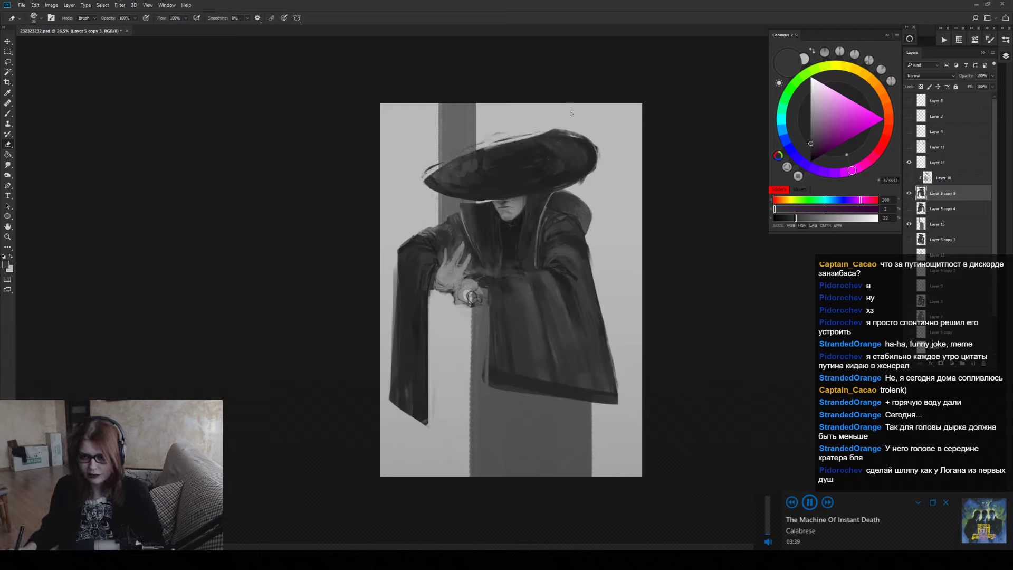
pyautogui.moveTo(492, 141); pyautogui.dragTo(528, 128)
pyautogui.moveTo(423, 174); pyautogui.dragTo(435, 166)
# Smooth the rounded right end of the brim with sampled dark grey and touch up the shading near the left tip.
pyautogui.press('b')
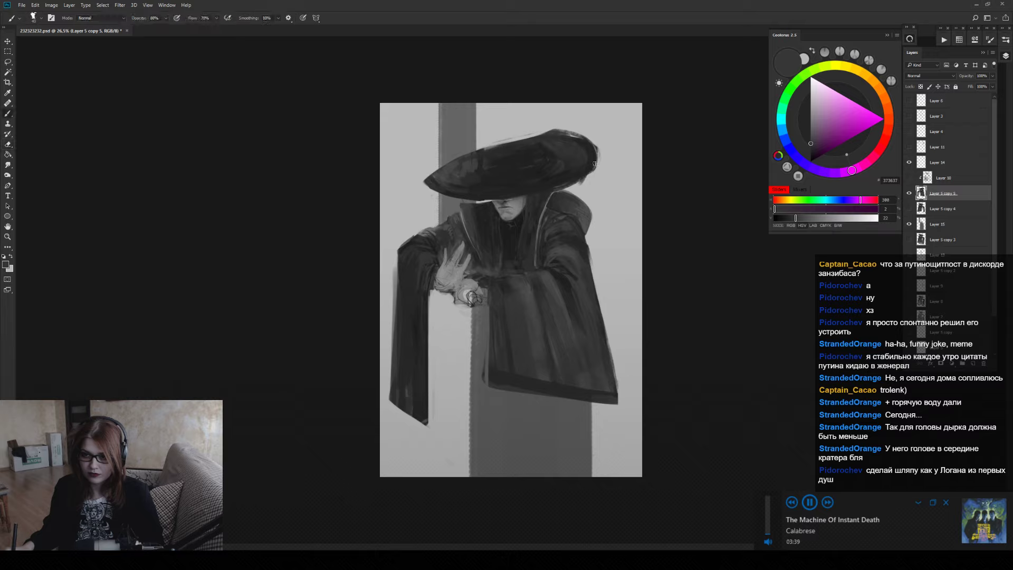
pyautogui.keyDown('alt'); pyautogui.click(594, 155); pyautogui.keyUp('alt')
pyautogui.moveTo(593, 174); pyautogui.dragTo(595, 154)
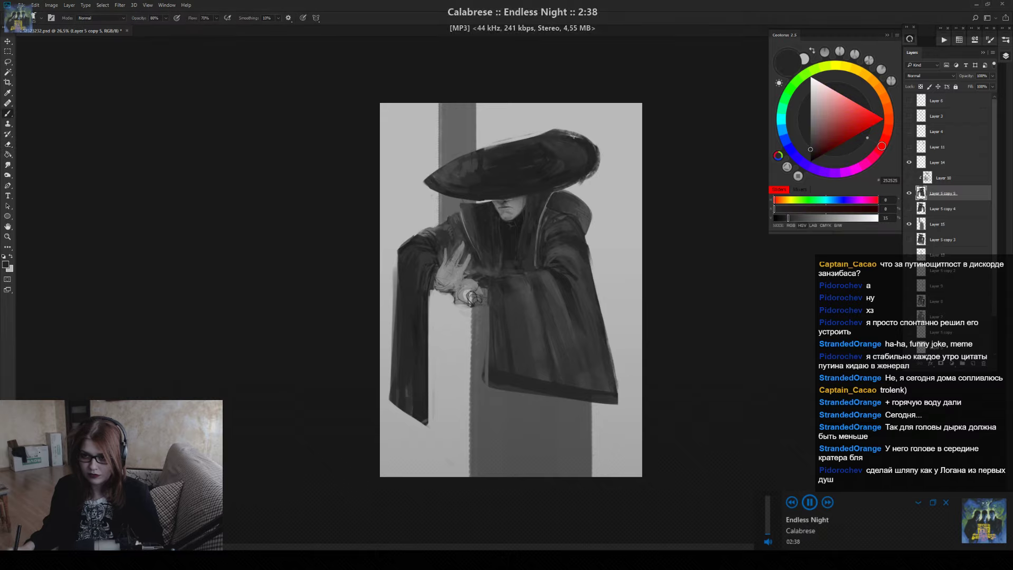
pyautogui.moveTo(595, 173); pyautogui.dragTo(581, 181)
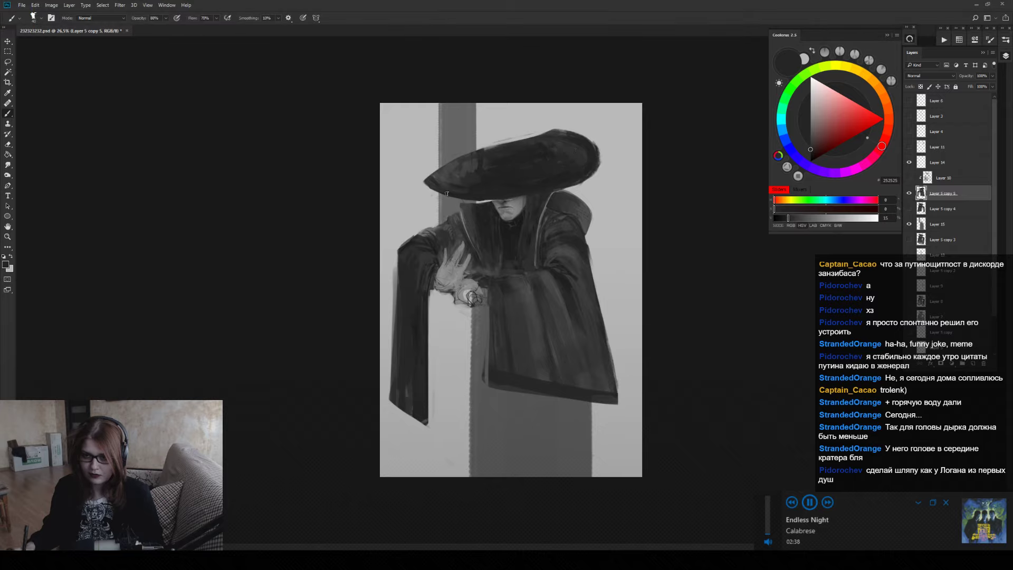
pyautogui.moveTo(463, 166); pyautogui.dragTo(455, 167)
# Mirror the canvas back and refine the hat's right brim tip with the Eraser, undoing the last change.
pyautogui.hotkey('ctrl', 'shift', 'h')
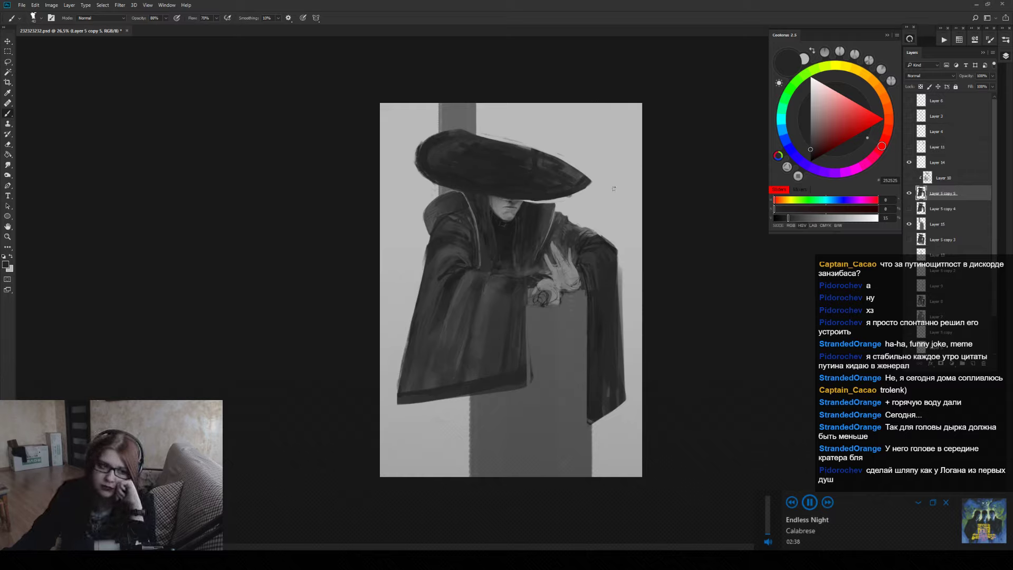
pyautogui.press('e')
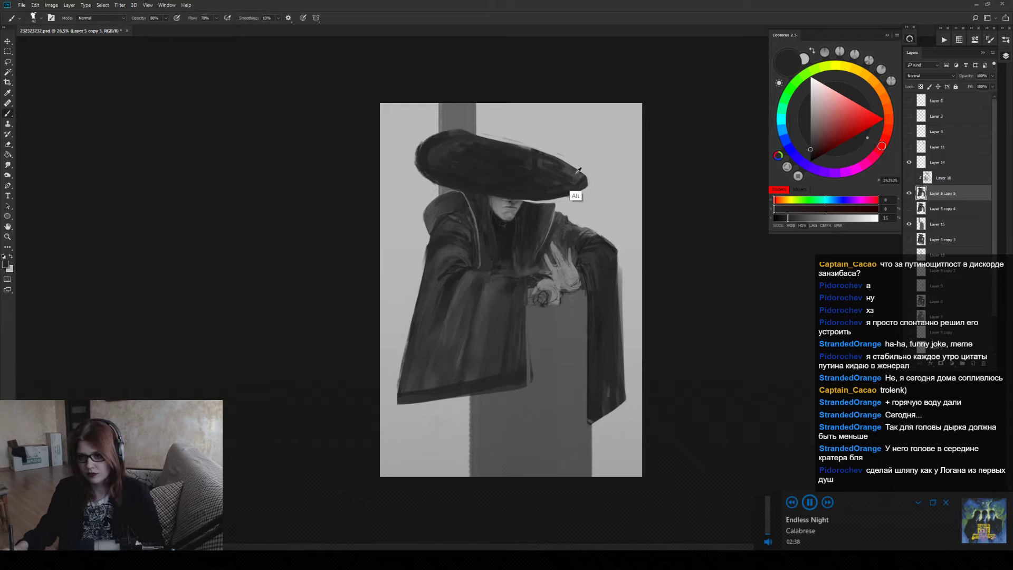
pyautogui.keyDown('alt'); pyautogui.click(578, 195); pyautogui.keyUp('alt')
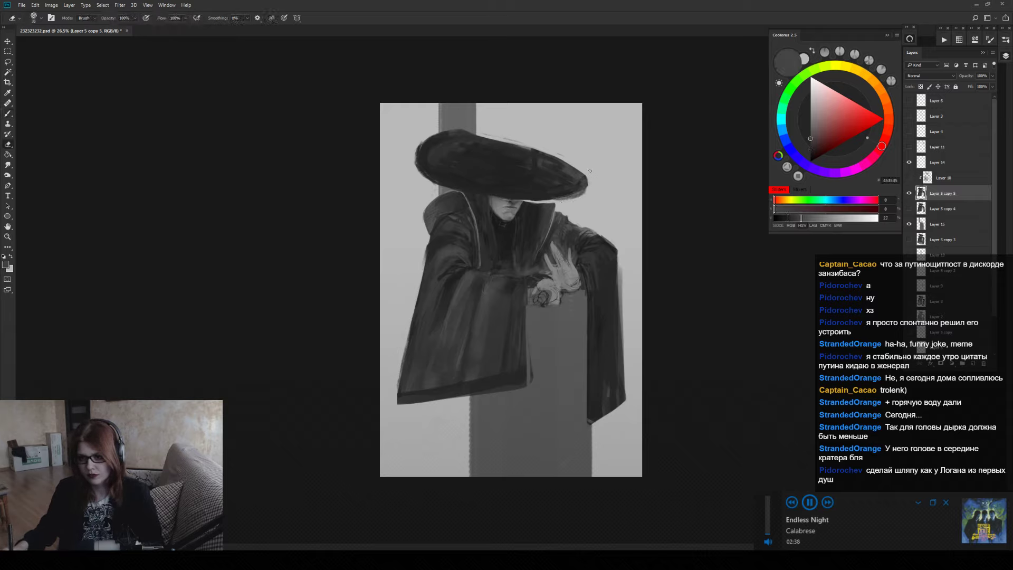
pyautogui.hotkey('ctrl', 'z')
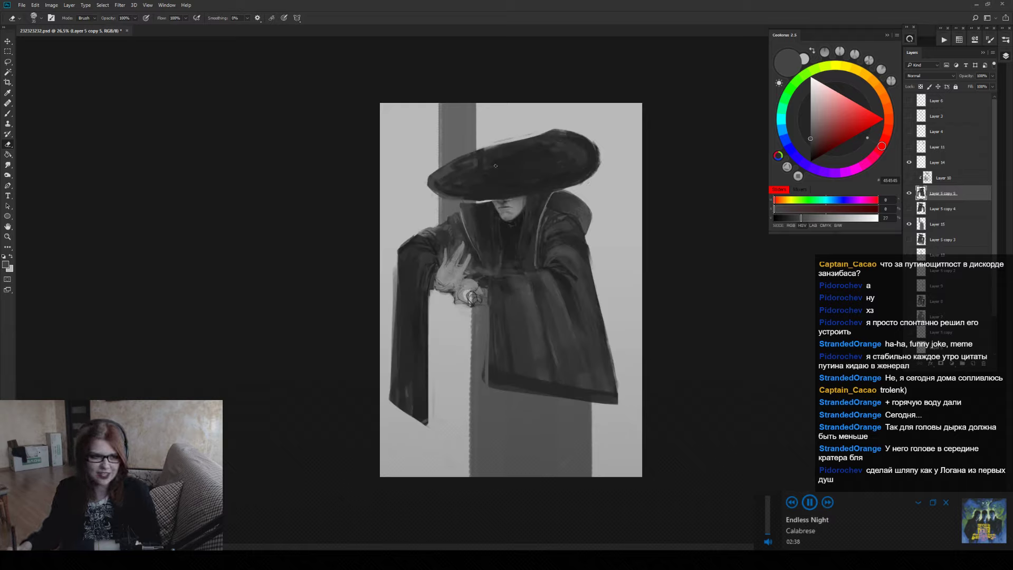
# Round out the hat's upper edge with sampled dark grey and erase the stray marks beside the right end of the brim.
pyautogui.press('b')
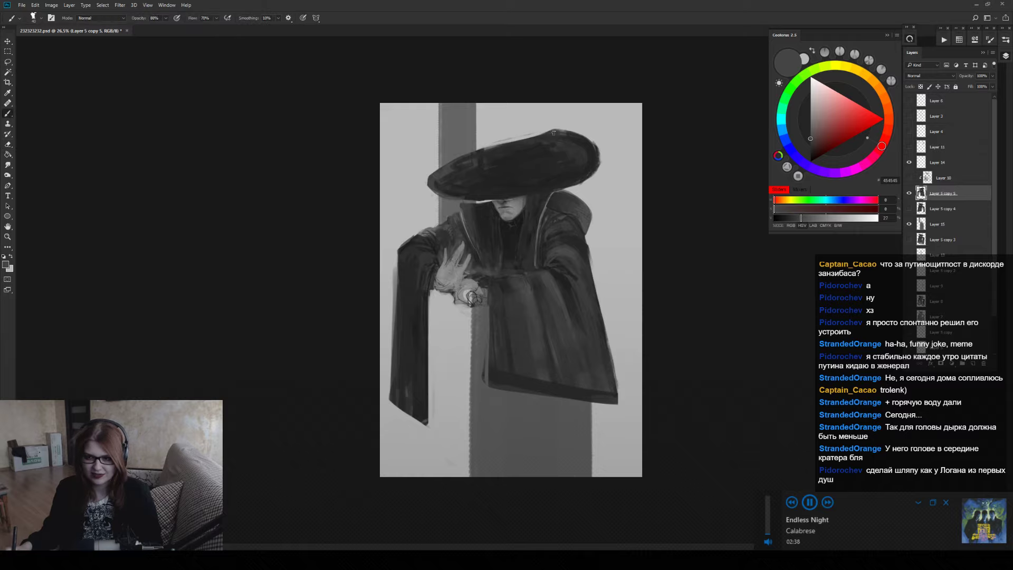
pyautogui.keyDown('alt'); pyautogui.click(554, 130); pyautogui.keyUp('alt')
pyautogui.moveTo(493, 154)
pyautogui.mouseDown()
pyautogui.moveTo(578, 129)
pyautogui.moveTo(498, 148)
pyautogui.moveTo(522, 136)
pyautogui.mouseUp()
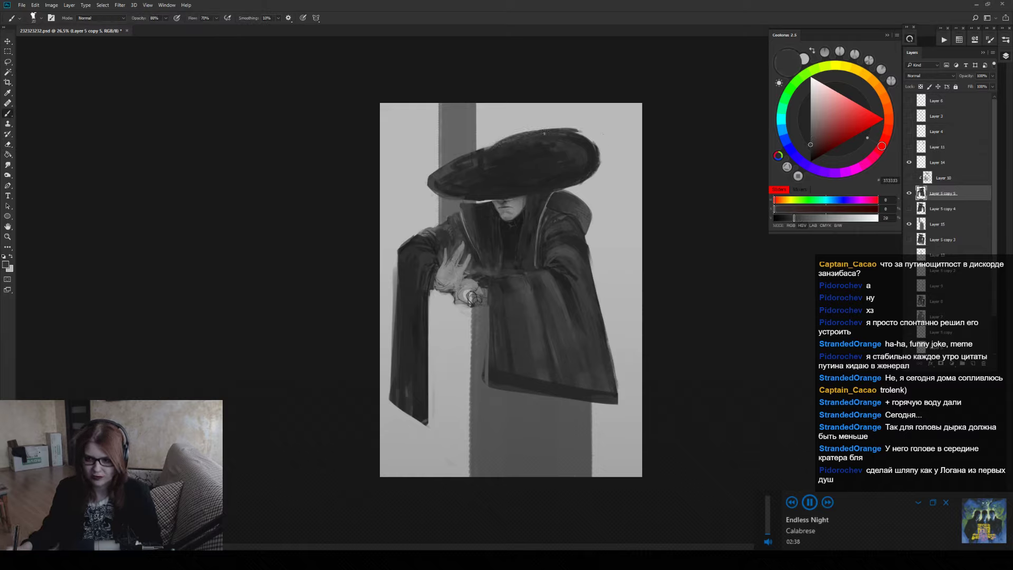
pyautogui.press('e')
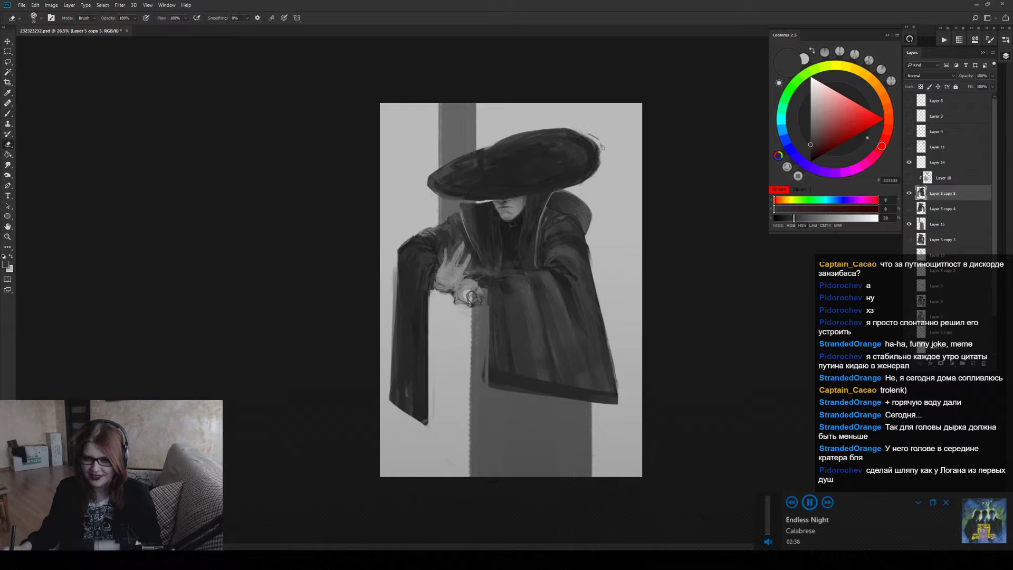
pyautogui.press('b')
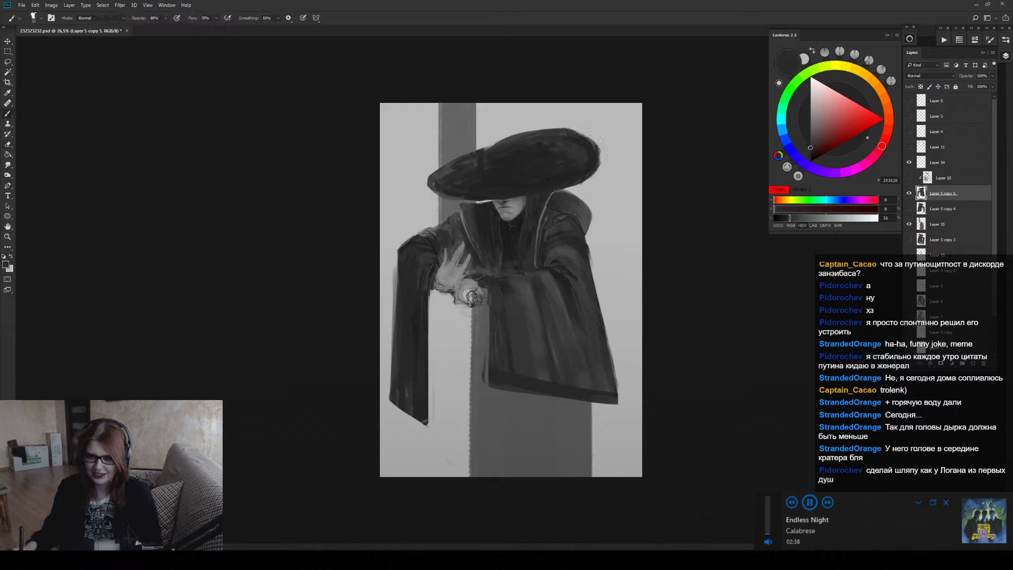
pyautogui.keyDown('alt'); pyautogui.click(520, 168); pyautogui.keyUp('alt')
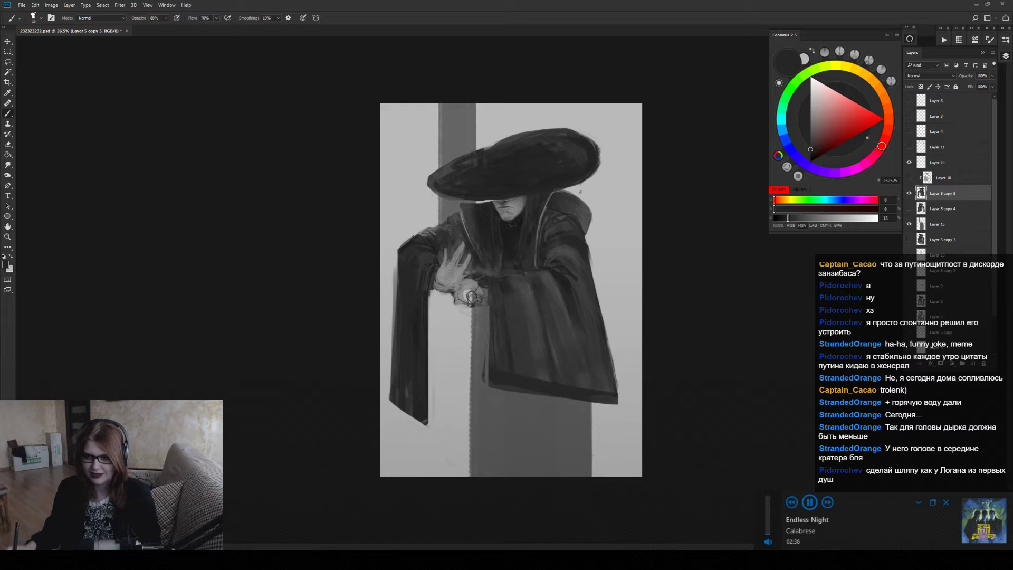
# Try sketching light-grey curved guide lines across the hat's brim, undo them and reduce the brush size.
pyautogui.keyDown('alt'); pyautogui.click(632, 180); pyautogui.keyUp('alt')
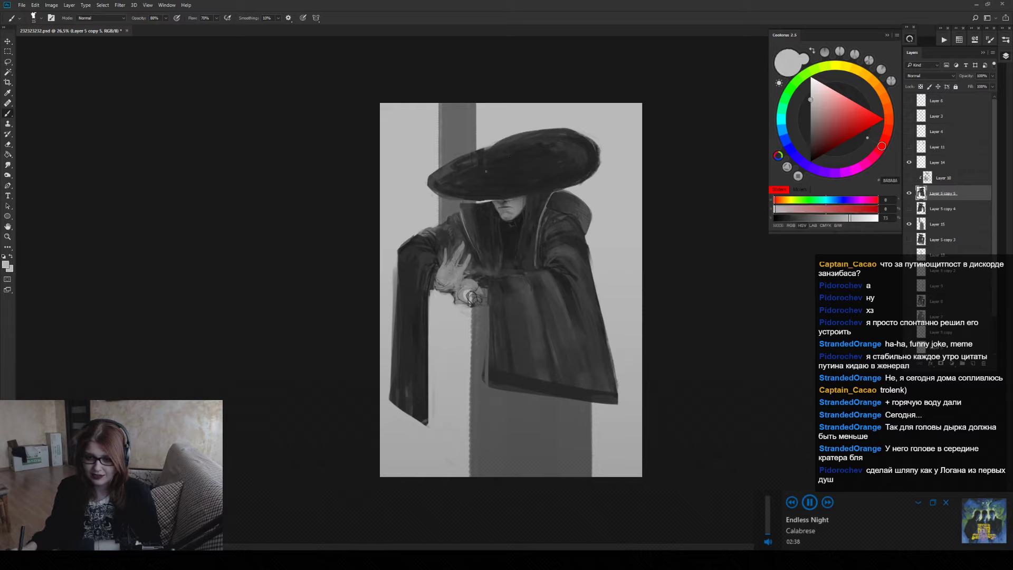
pyautogui.moveTo(478, 151); pyautogui.dragTo(486, 173)
pyautogui.moveTo(507, 136); pyautogui.dragTo(530, 166)
pyautogui.hotkey('ctrl', 'alt', 'z')
pyautogui.hotkey('ctrl', 'alt', 'z')
pyautogui.moveTo(531, 132); pyautogui.dragTo(548, 156)
pyautogui.moveTo(482, 149); pyautogui.dragTo(487, 180)
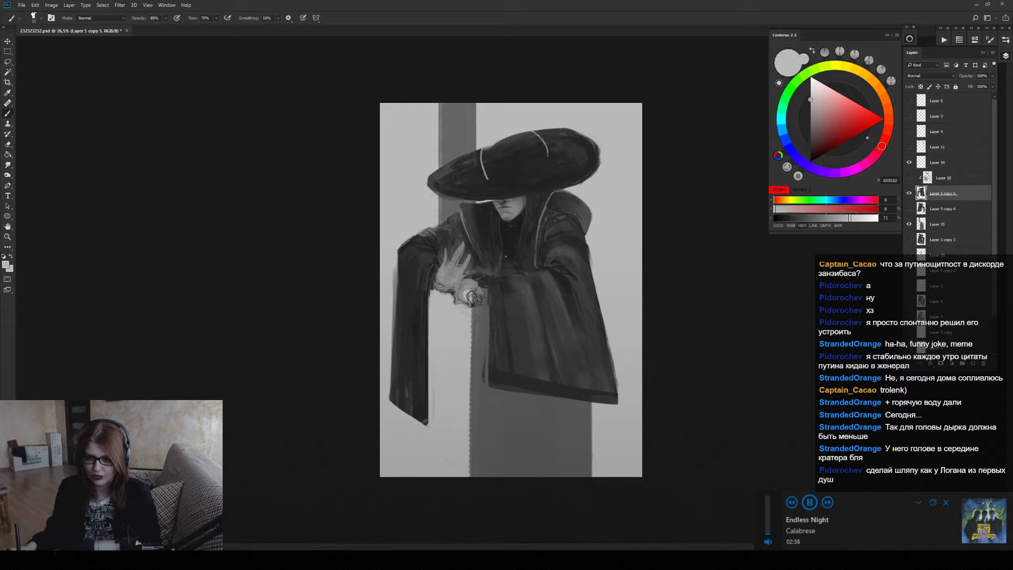
pyautogui.hotkey('ctrl', 'alt', 'z')
pyautogui.hotkey('ctrl', 'alt', 'z')
pyautogui.hotkey('ctrl', 'alt', 'z')
pyautogui.press('[')
pyautogui.press('[')
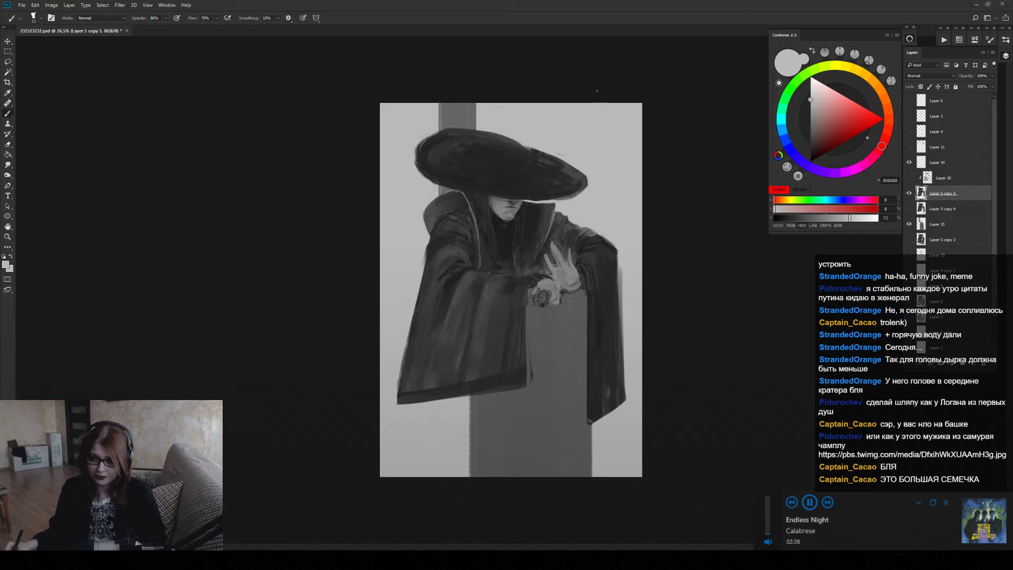
# Try blocking in a light-grey elliptical patch on the lower front of the hat with a different, enlarged brush.
pyautogui.rightClick(612, 159)
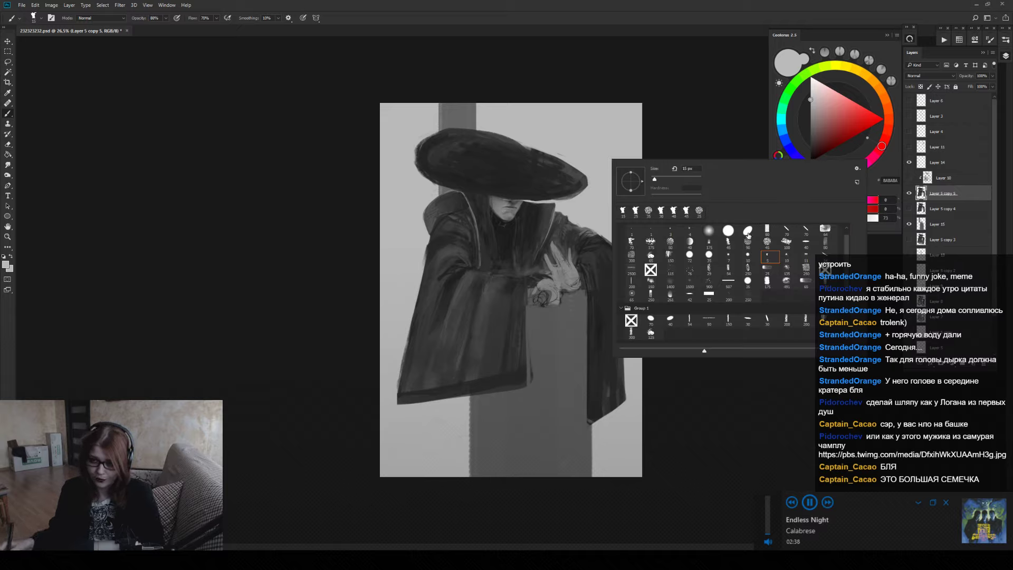
pyautogui.click(728, 111)
pyautogui.press(']')
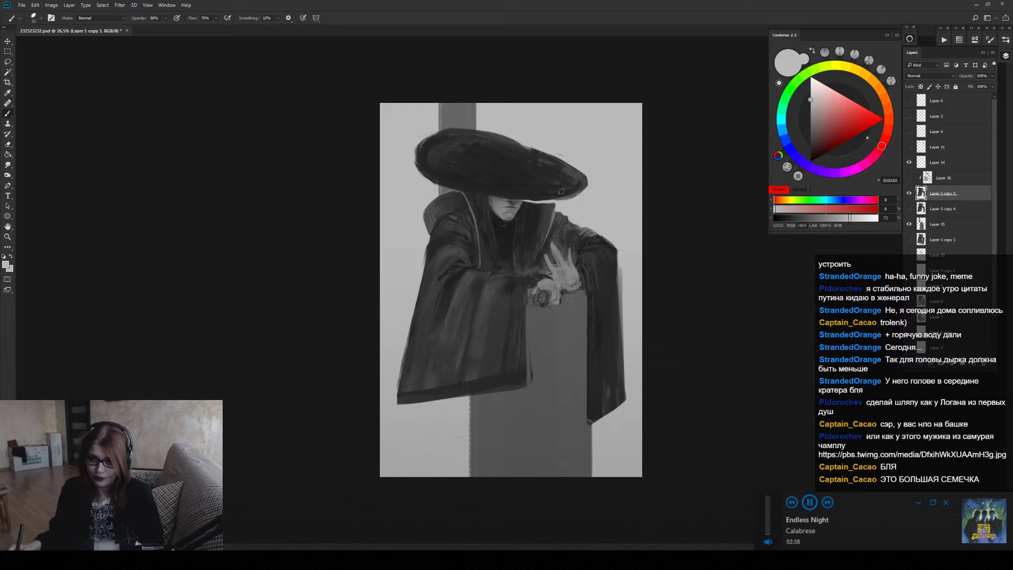
pyautogui.press(']')
pyautogui.press(']')
pyautogui.press(']')
pyautogui.press(']')
pyautogui.press(']')
pyautogui.press(']')
pyautogui.press(']')
pyautogui.press(']')
pyautogui.press(']')
pyautogui.press(']')
pyautogui.press(']')
pyautogui.moveTo(565, 188)
pyautogui.mouseDown()
pyautogui.moveTo(459, 172)
pyautogui.moveTo(543, 187)
pyautogui.moveTo(488, 176)
pyautogui.mouseUp()
pyautogui.hotkey('ctrl', 'z')
pyautogui.hotkey('ctrl', 'z')
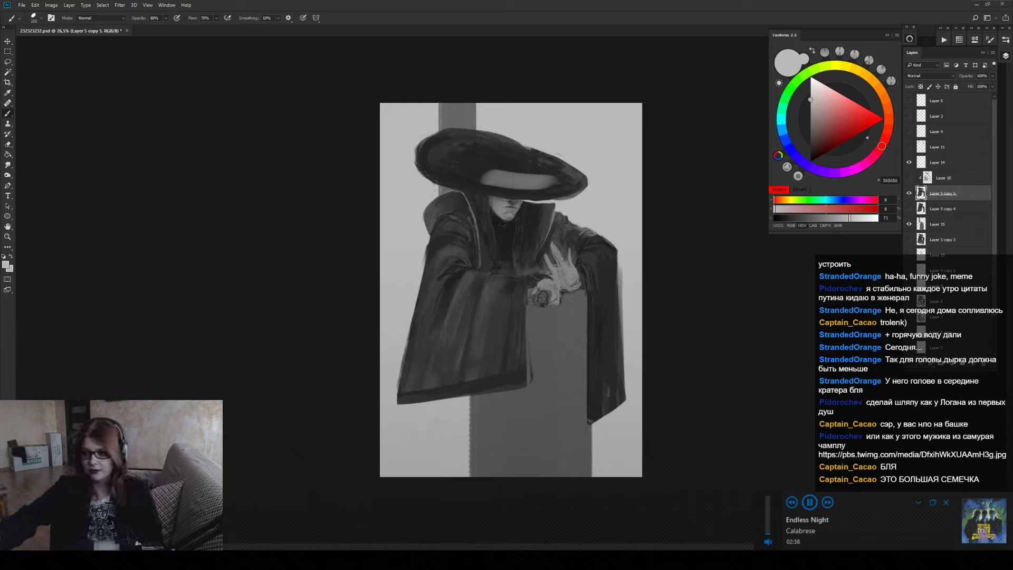
# Undo the light patch, the mirroring and the recent brim edits, going back to the earlier hat with the pointed left tip.
pyautogui.hotkey('ctrl', 'alt', 'z')
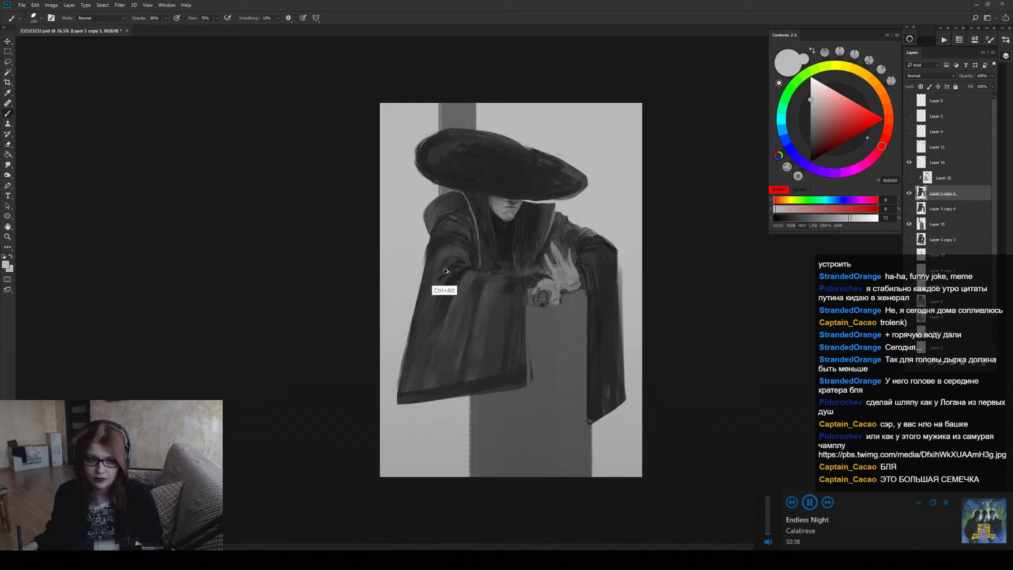
pyautogui.hotkey('ctrl', 'alt', 'z')
pyautogui.hotkey('ctrl', 'alt', 'z')
pyautogui.hotkey('ctrl', 'alt', 'z')
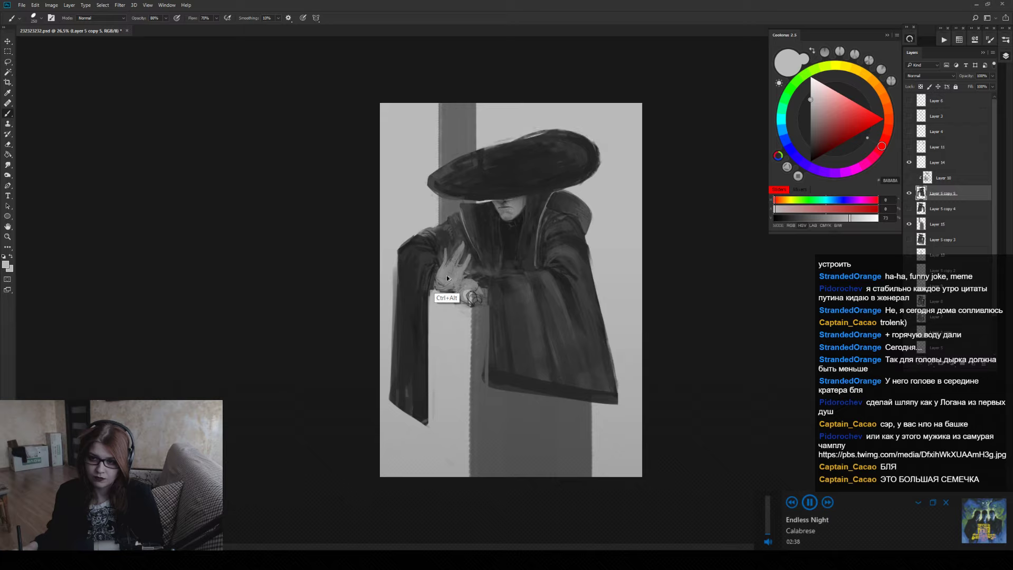
pyautogui.hotkey('ctrl', 'alt', 'h')
pyautogui.hotkey('ctrl', 'alt', 'h')
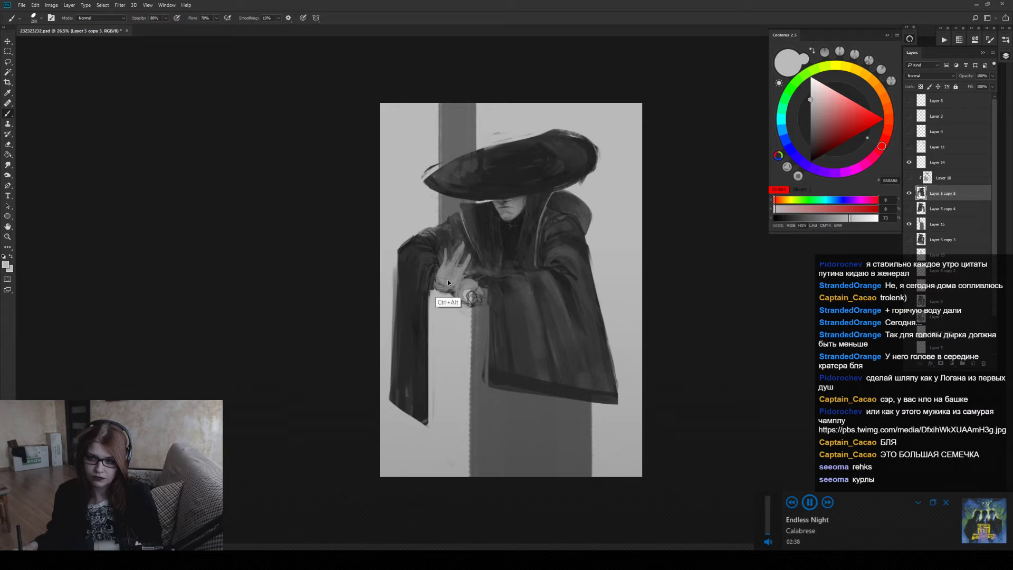
# Flatten the hat by erasing along its upper edge from the left tip to the right end, enlarging the Eraser and undoing stray strokes.
pyautogui.press('e')
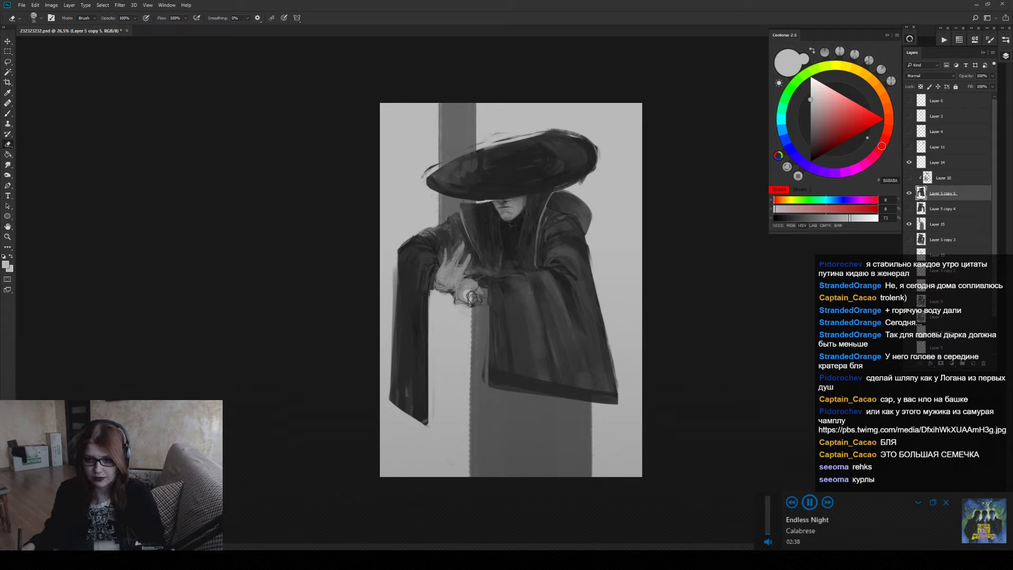
pyautogui.moveTo(534, 131)
pyautogui.mouseDown()
pyautogui.moveTo(590, 140)
pyautogui.moveTo(565, 132)
pyautogui.mouseUp()
pyautogui.moveTo(490, 143); pyautogui.dragTo(606, 151)
pyautogui.moveTo(541, 134); pyautogui.dragTo(593, 142)
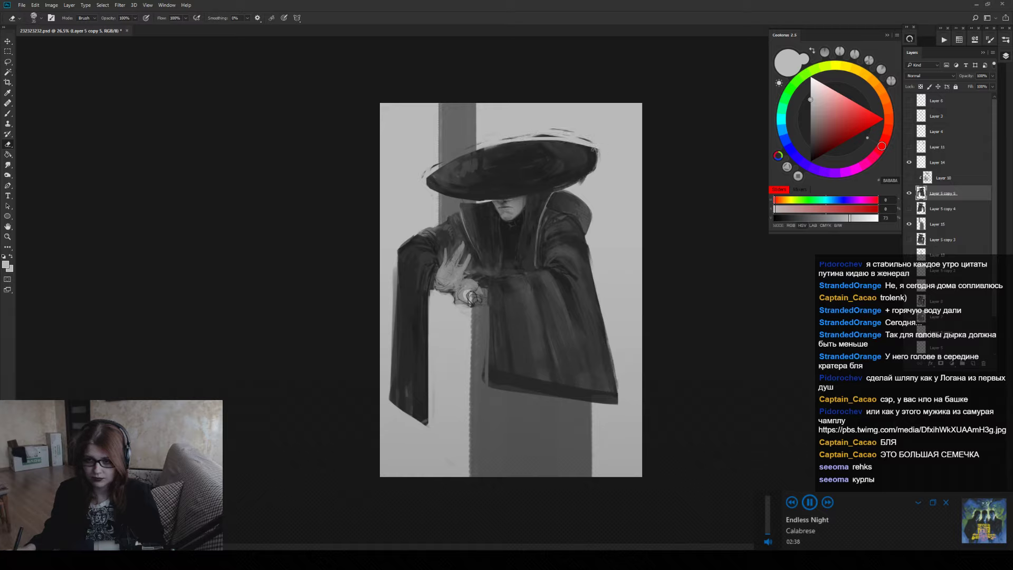
pyautogui.moveTo(501, 141)
pyautogui.mouseDown()
pyautogui.moveTo(562, 136)
pyautogui.moveTo(427, 171)
pyautogui.mouseUp()
pyautogui.hotkey('ctrl', 'alt', 'z')
pyautogui.hotkey('ctrl', 'alt', 'z')
pyautogui.press(']')
pyautogui.press(']')
pyautogui.press(']')
pyautogui.moveTo(596, 142)
pyautogui.mouseDown()
pyautogui.moveTo(478, 150)
pyautogui.moveTo(610, 148)
pyautogui.mouseUp()
pyautogui.hotkey('ctrl', 'z')
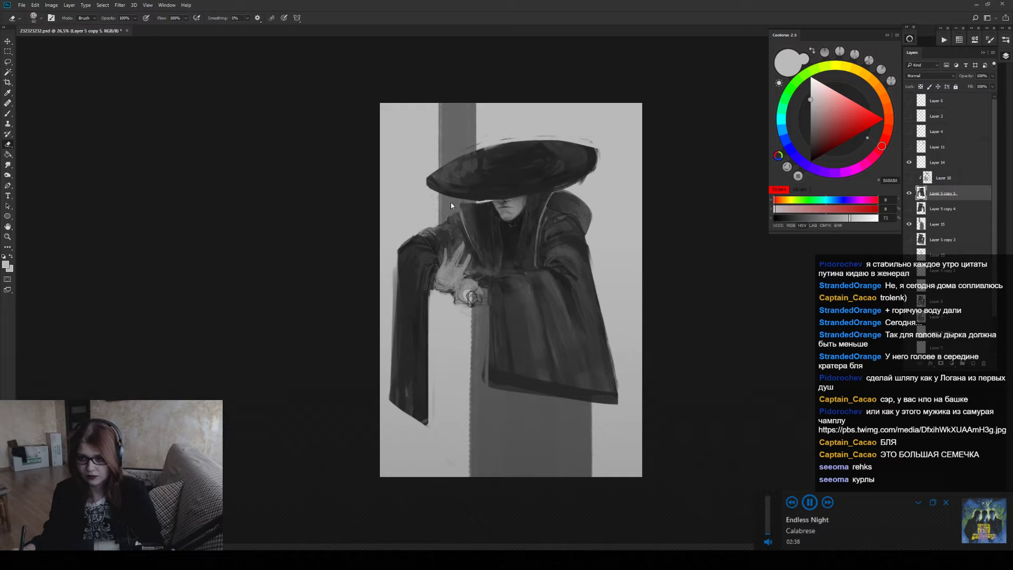
# Mirror the canvas and paint a lighter grey patch on the centre of the hat with sampled grey.
pyautogui.hotkey('ctrl', 'shift', 'h')
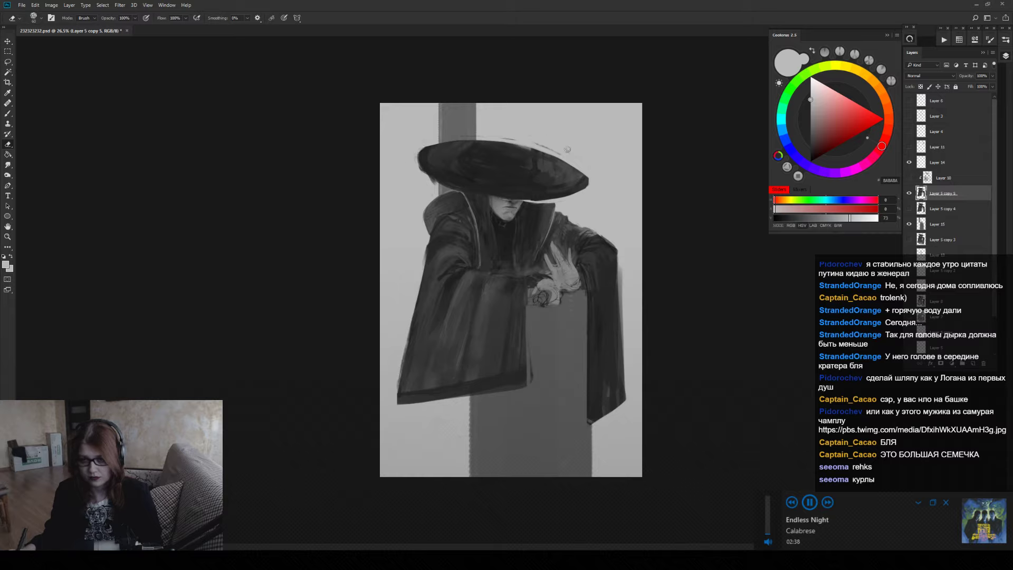
pyautogui.press('b')
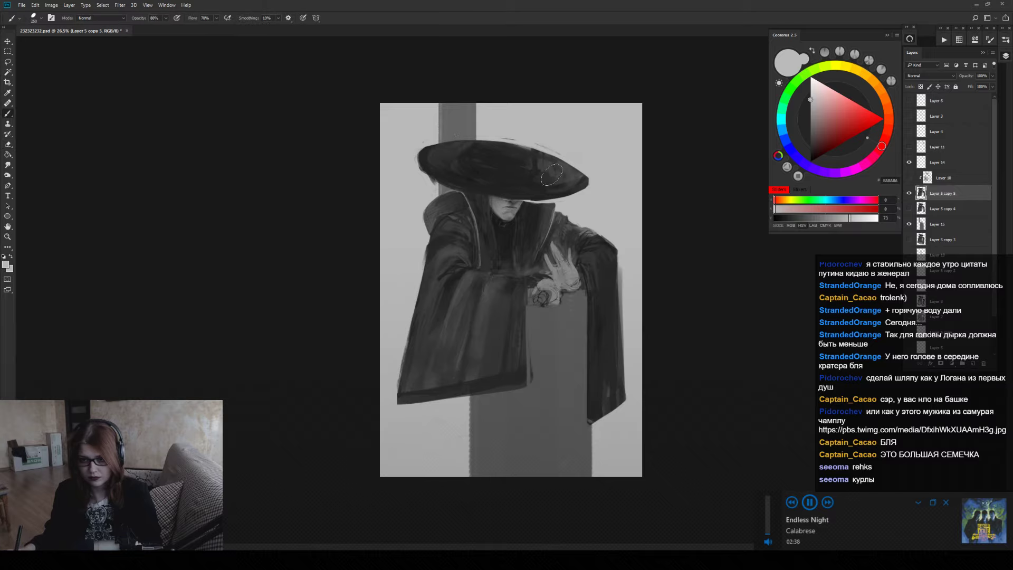
pyautogui.keyDown('alt'); pyautogui.click(546, 177); pyautogui.keyUp('alt')
pyautogui.moveTo(496, 167); pyautogui.dragTo(522, 170)
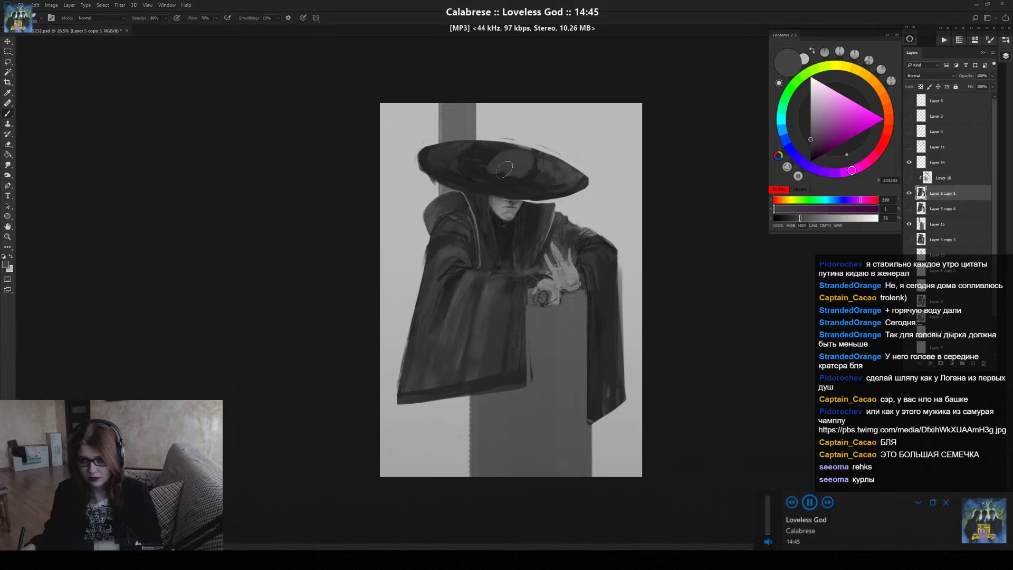
pyautogui.press('z')
pyautogui.moveTo(543, 261)
pyautogui.mouseDown()
pyautogui.moveTo(486, 260)
pyautogui.moveTo(538, 261)
pyautogui.mouseUp()
pyautogui.press('b')
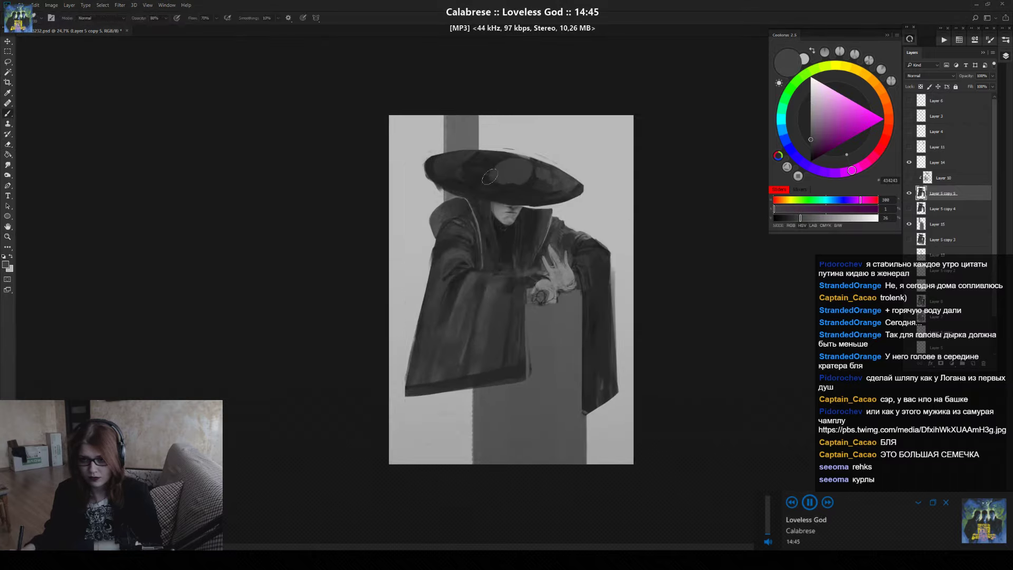
# Blend the lighter patch into the surrounding hat shading with sampled dark greys.
pyautogui.keyDown('alt'); pyautogui.click(478, 174); pyautogui.keyUp('alt')
pyautogui.moveTo(510, 182)
pyautogui.mouseDown()
pyautogui.moveTo(515, 172)
pyautogui.moveTo(493, 176)
pyautogui.mouseUp()
pyautogui.keyDown('alt'); pyautogui.click(510, 166); pyautogui.keyUp('alt')
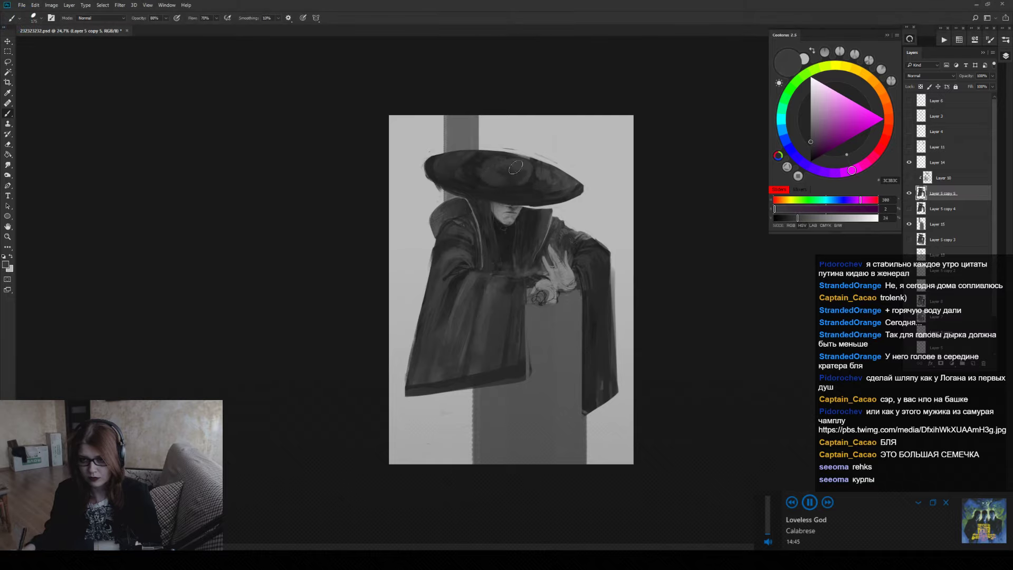
pyautogui.keyDown('alt'); pyautogui.click(530, 180); pyautogui.keyUp('alt')
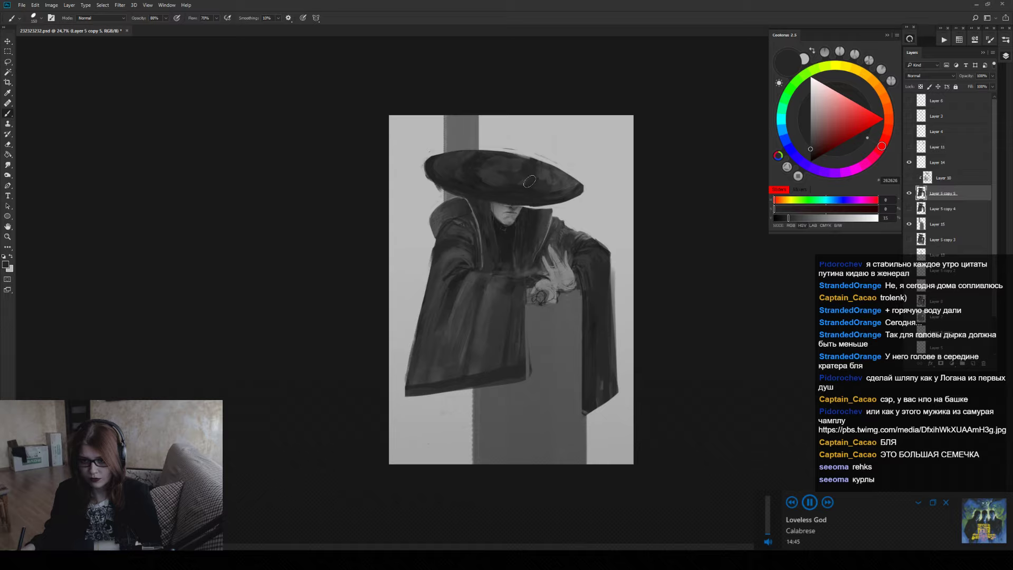
pyautogui.keyDown('alt'); pyautogui.click(503, 178); pyautogui.keyUp('alt')
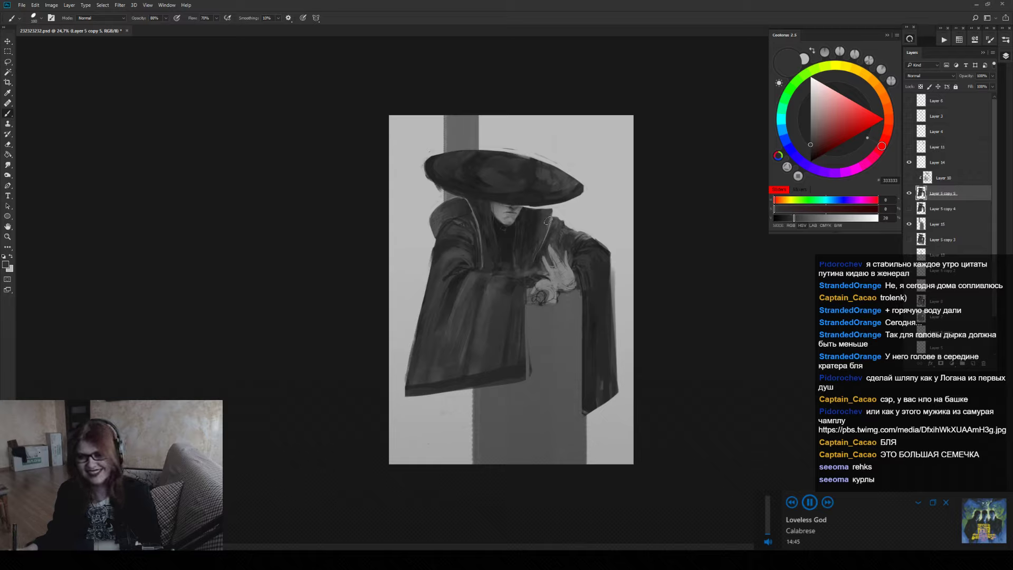
# Touch up the hat's shading and brim edge with sampled greys, undoing stray strokes, and save the document.
pyautogui.press('alt')
pyautogui.keyDown('alt'); pyautogui.click(597, 198); pyautogui.keyUp('alt')
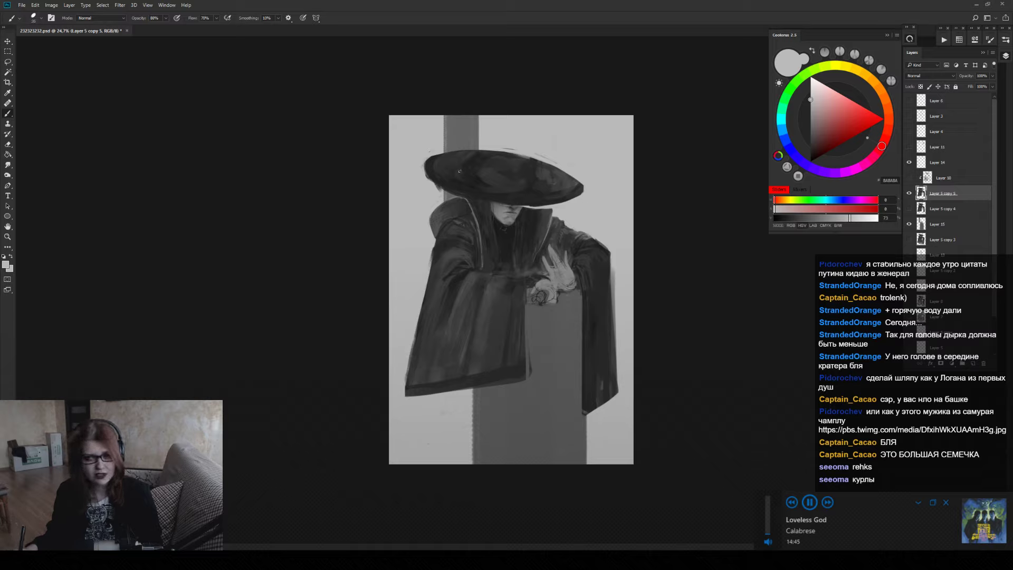
pyautogui.keyDown('alt'); pyautogui.click(469, 171); pyautogui.keyUp('alt')
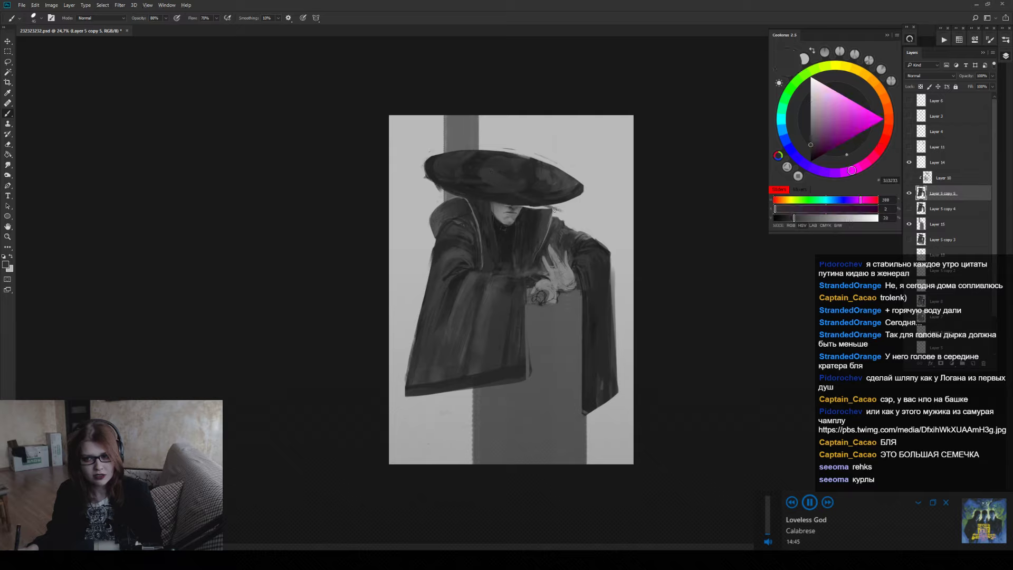
pyautogui.hotkey('ctrl', 'alt', 'z')
pyautogui.hotkey('ctrl', 'alt', 'z')
pyautogui.press('[')
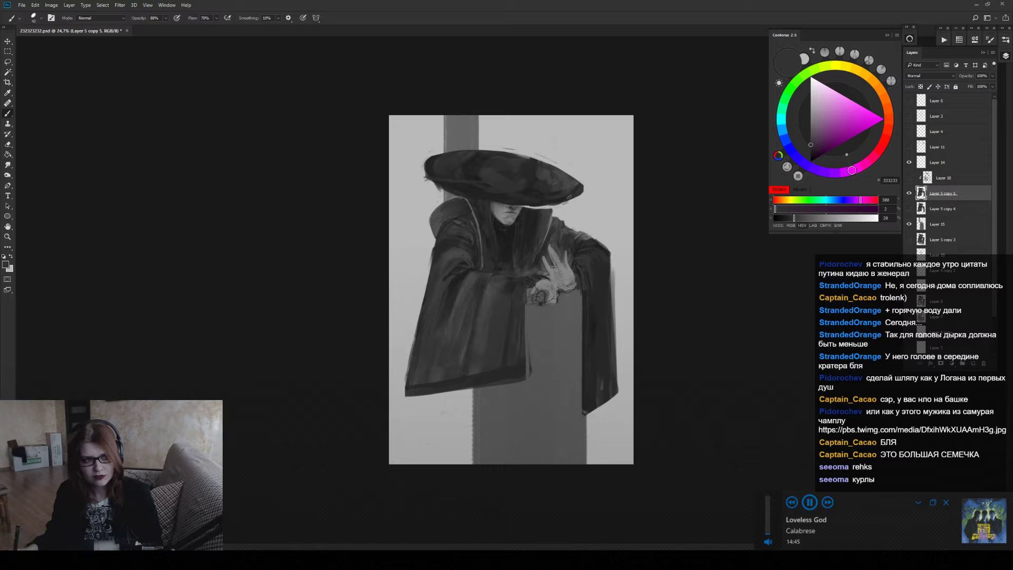
pyautogui.hotkey('ctrl', 'alt')
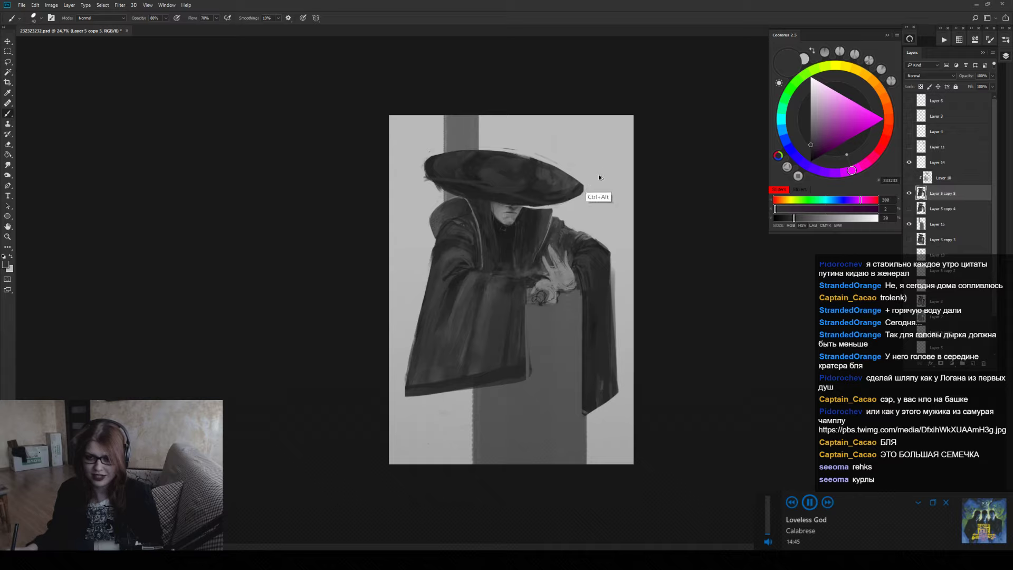
pyautogui.hotkey('ctrl', 's')
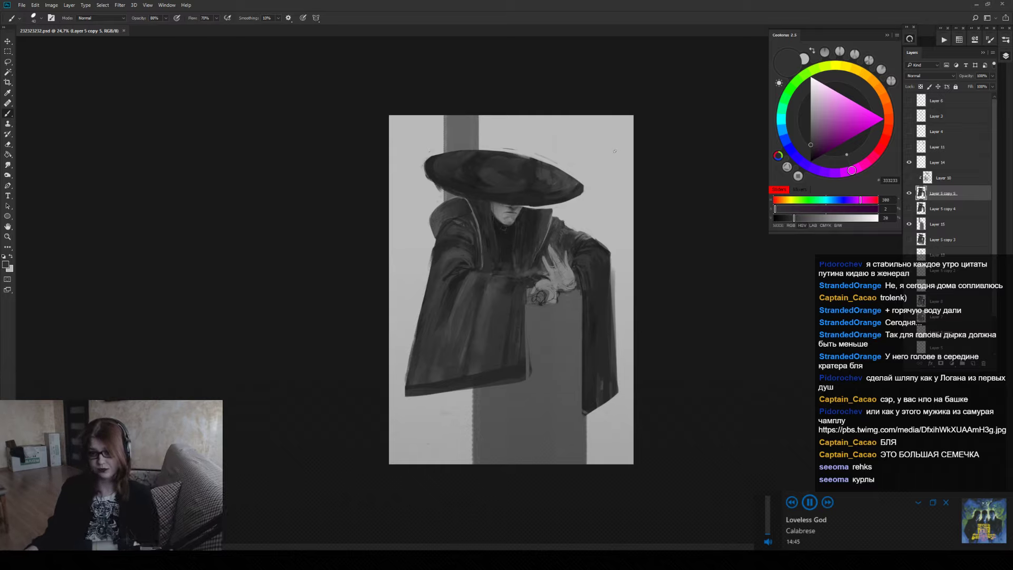
# Clean up the hat's upper left edge with a smaller Eraser after undoing the first pass, and check the overall silhouette.
pyautogui.press('e')
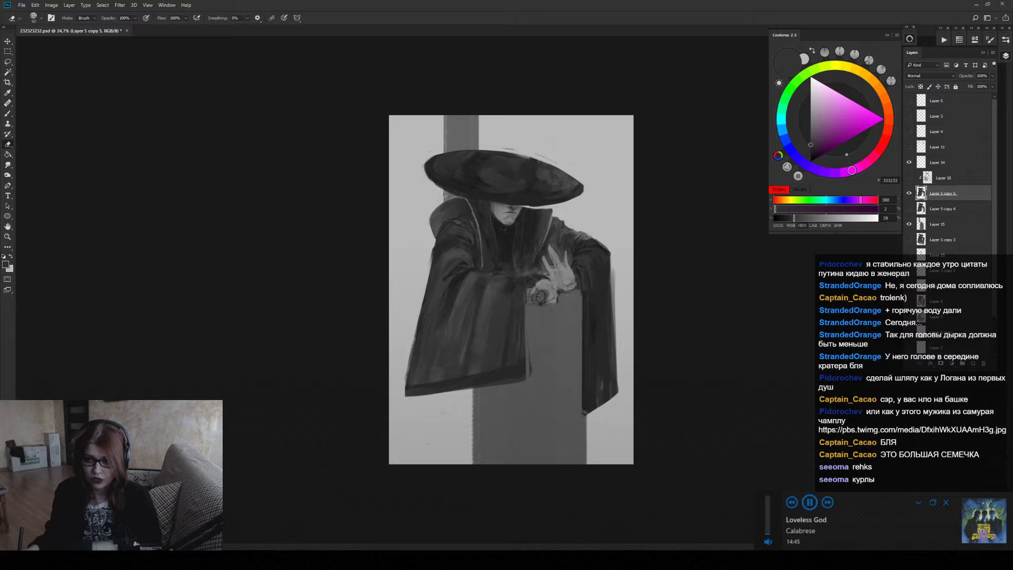
pyautogui.moveTo(429, 160); pyautogui.dragTo(539, 157)
pyautogui.hotkey('ctrl', 'z')
pyautogui.press('[')
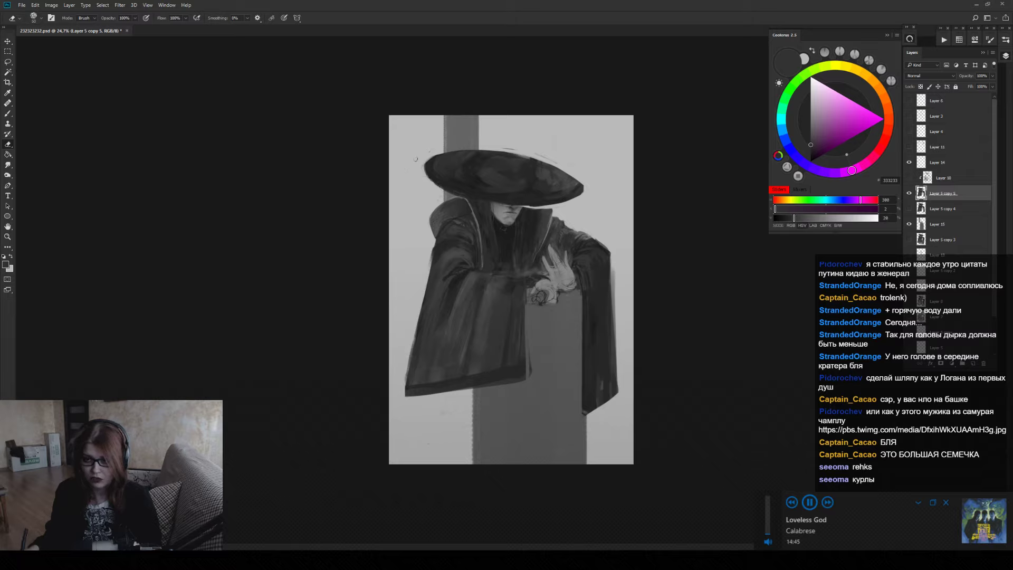
pyautogui.moveTo(436, 152); pyautogui.dragTo(498, 148)
pyautogui.press('z')
pyautogui.moveTo(532, 185); pyautogui.dragTo(512, 186)
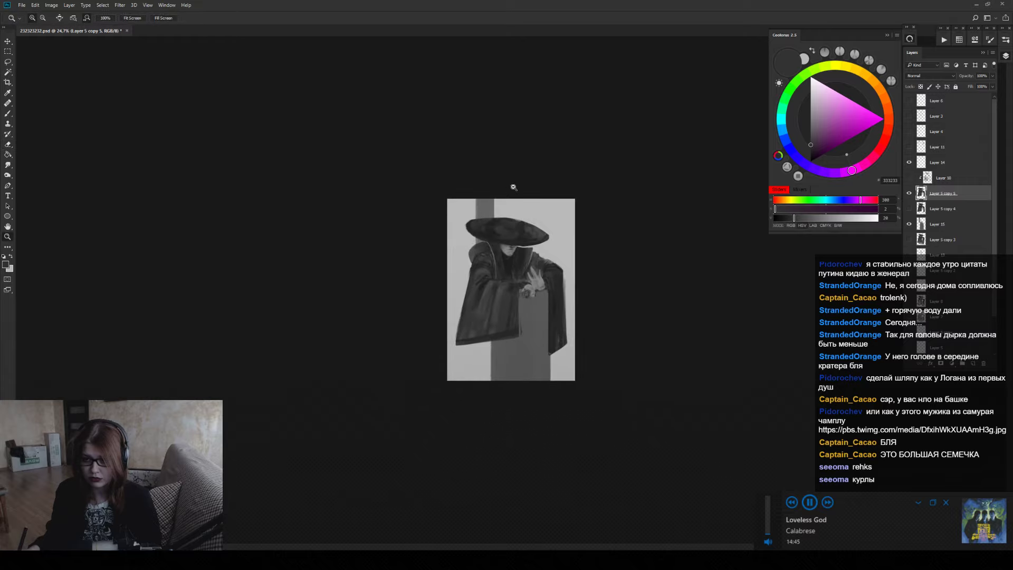
pyautogui.click(514, 187)
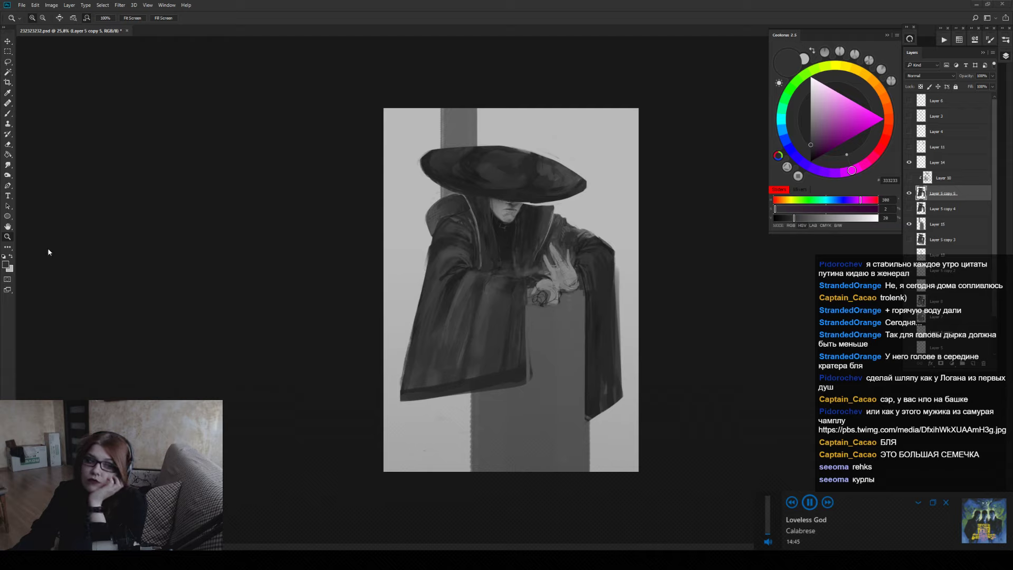
# Switch to the music player, hide its equalizer, skip tracks until KMFDM's "Not In My Name" plays, and minimize the playlist window.
pyautogui.doubleClick(891, 532)
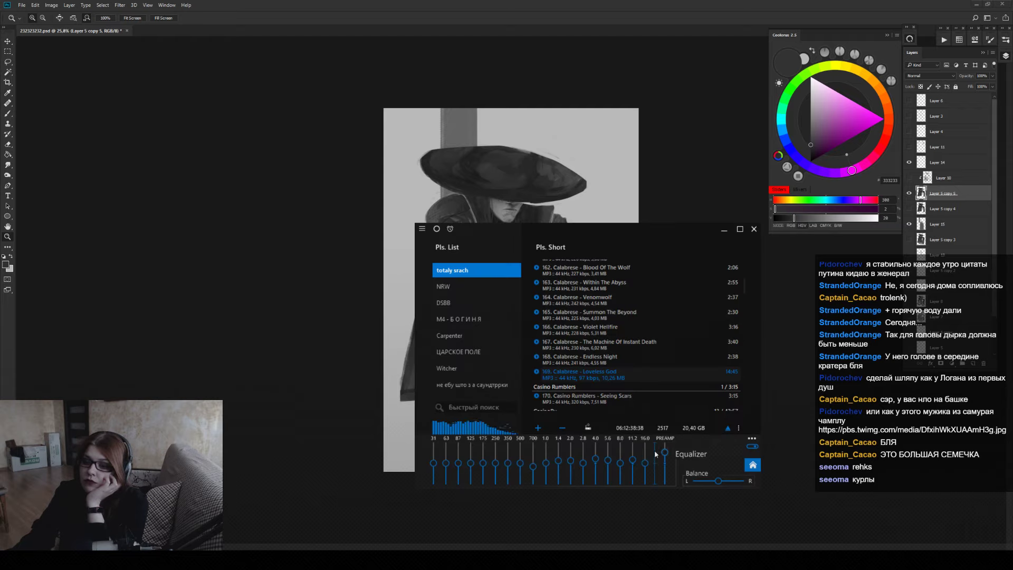
pyautogui.click(753, 465)
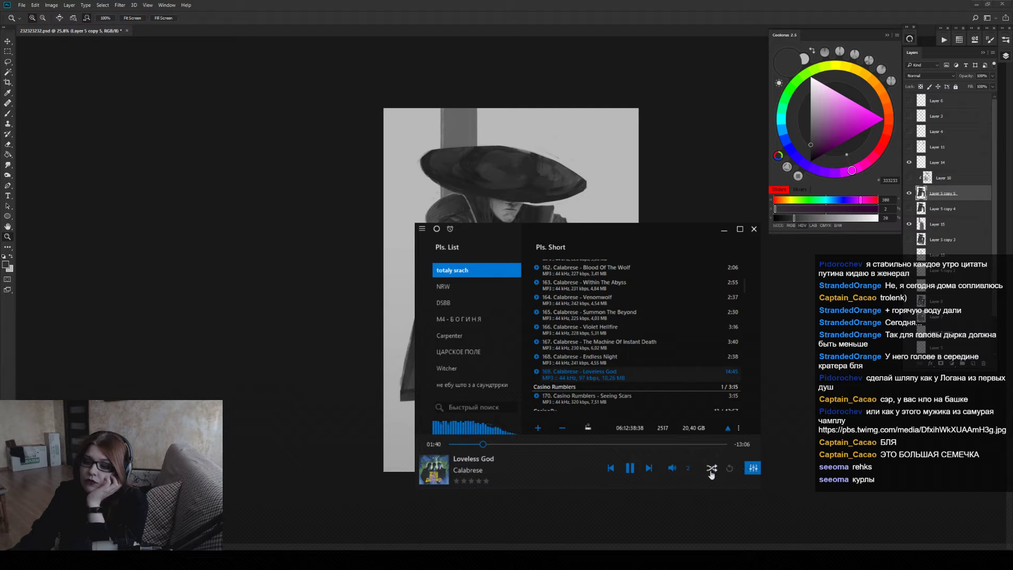
pyautogui.click(649, 468)
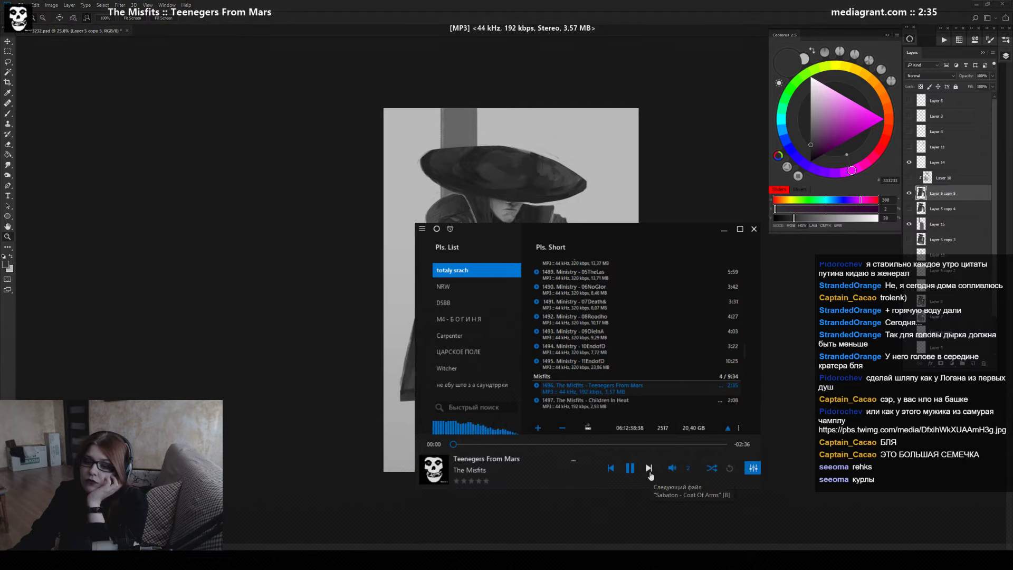
pyautogui.click(649, 468)
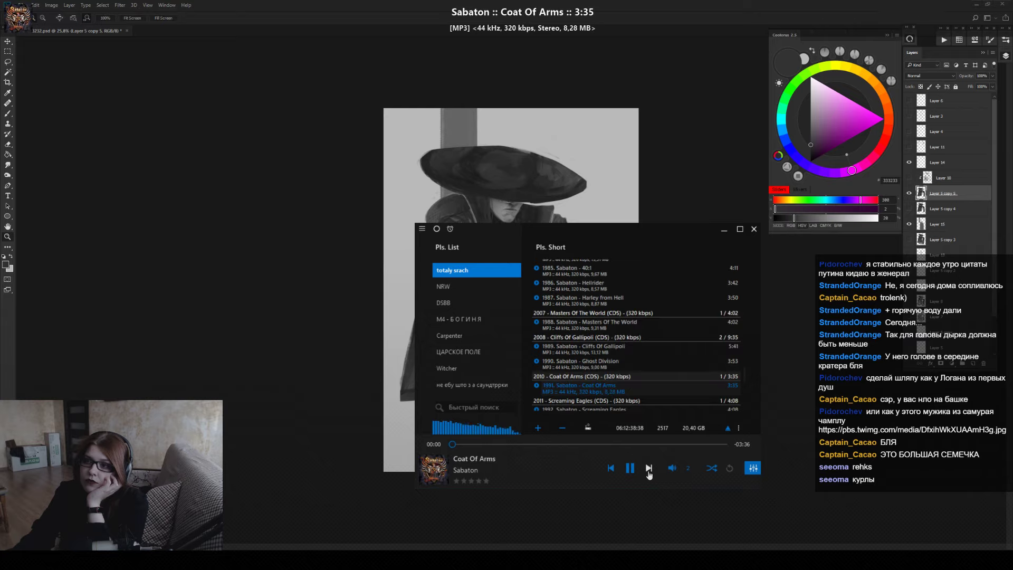
pyautogui.click(648, 469)
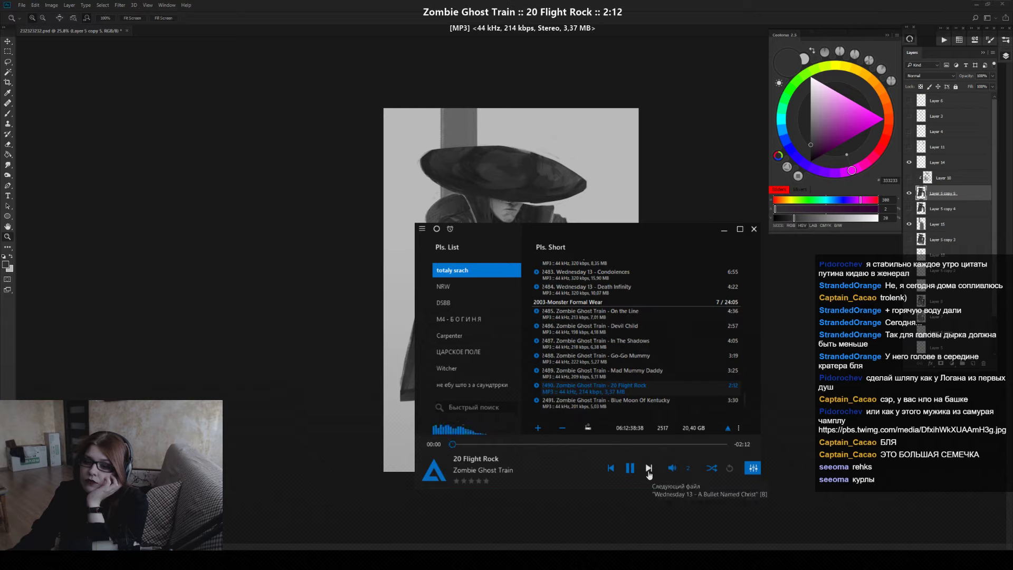
pyautogui.click(649, 469)
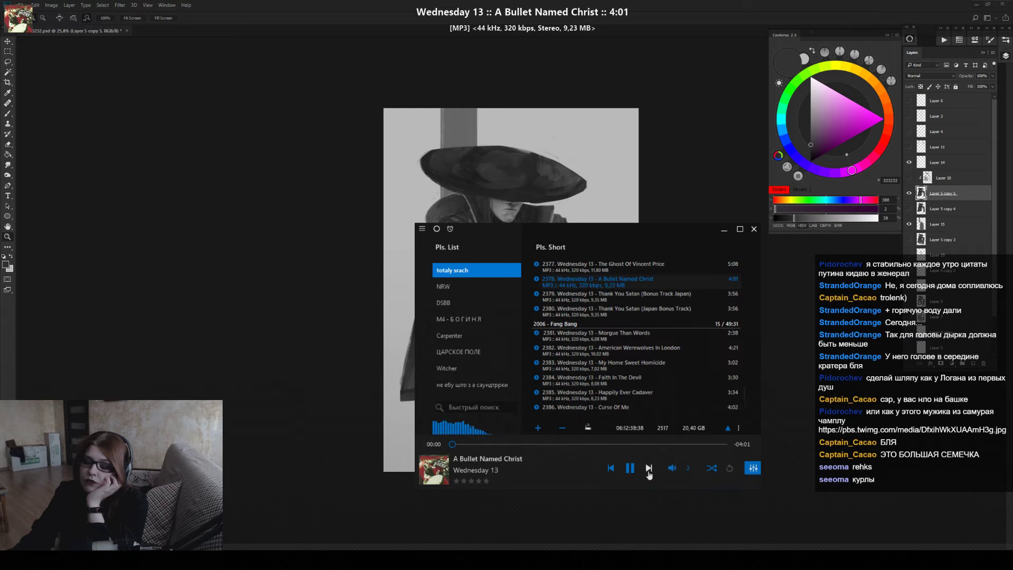
pyautogui.click(648, 468)
pyautogui.click(649, 468)
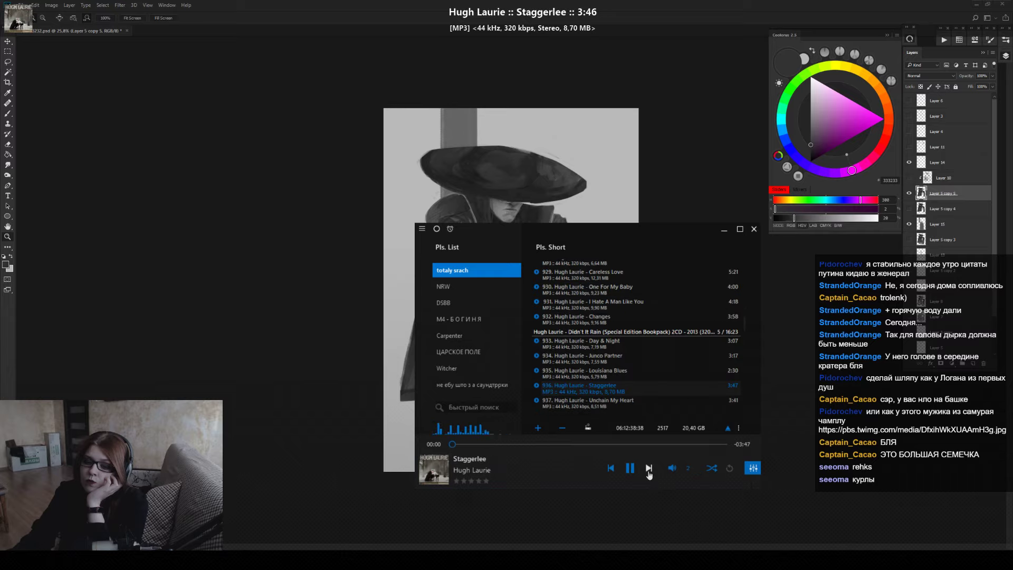
pyautogui.click(648, 468)
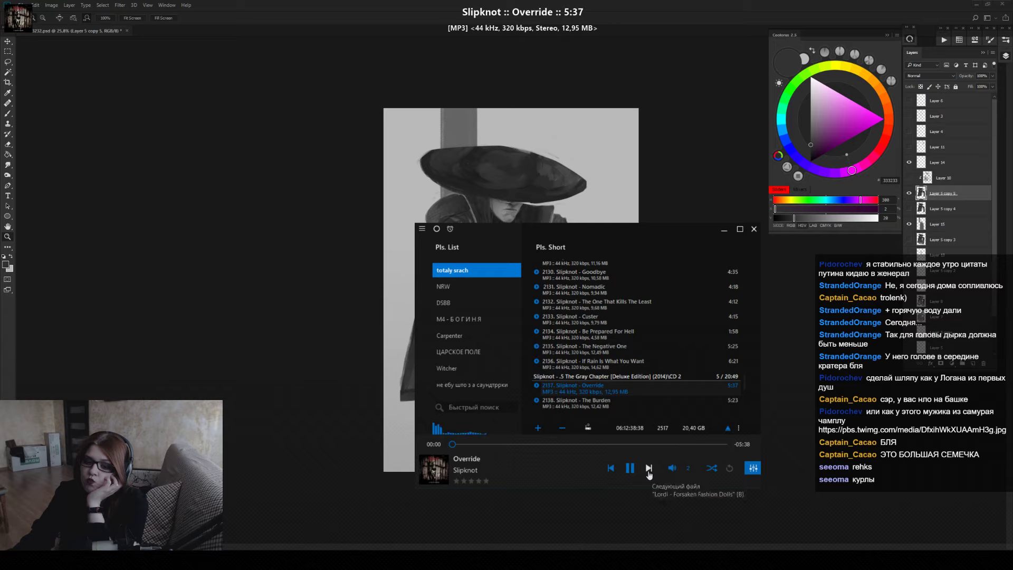
pyautogui.click(648, 468)
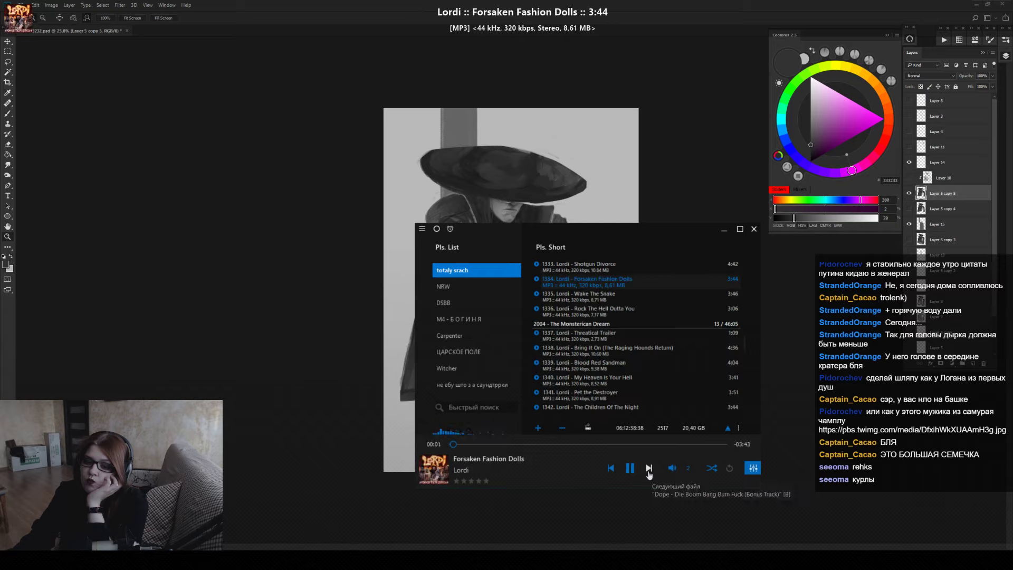
pyautogui.click(649, 468)
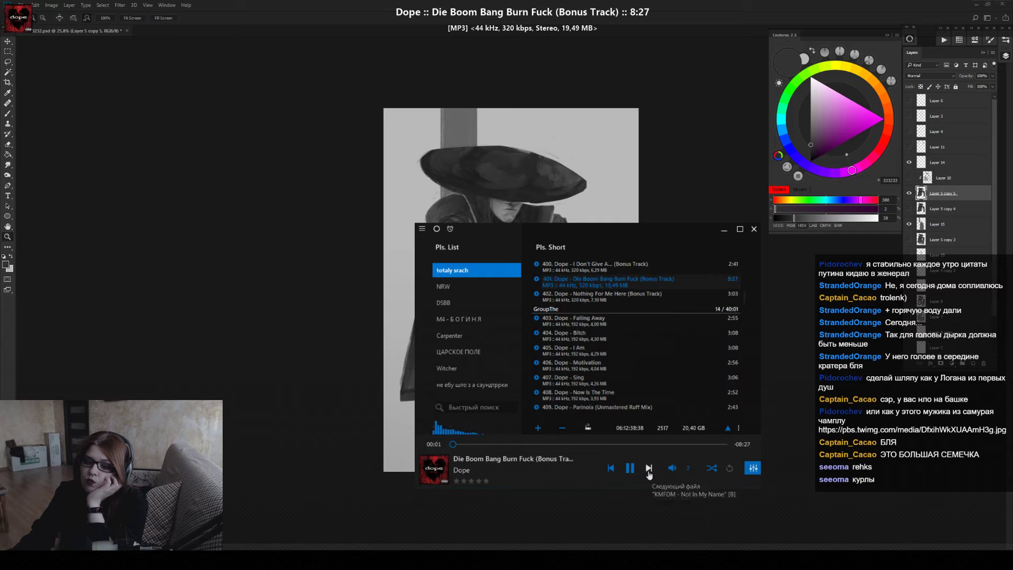
pyautogui.click(649, 468)
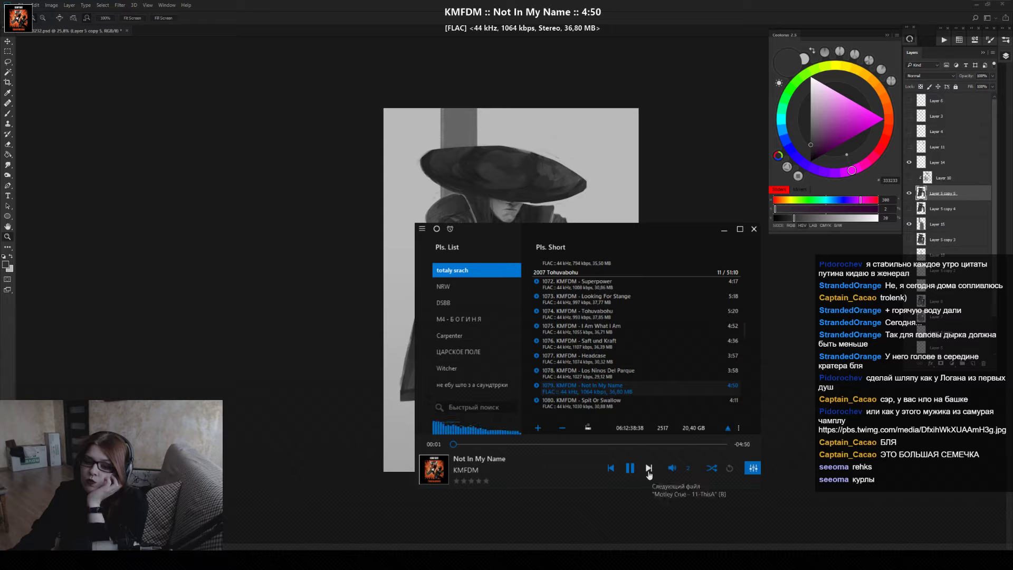
pyautogui.click(721, 230)
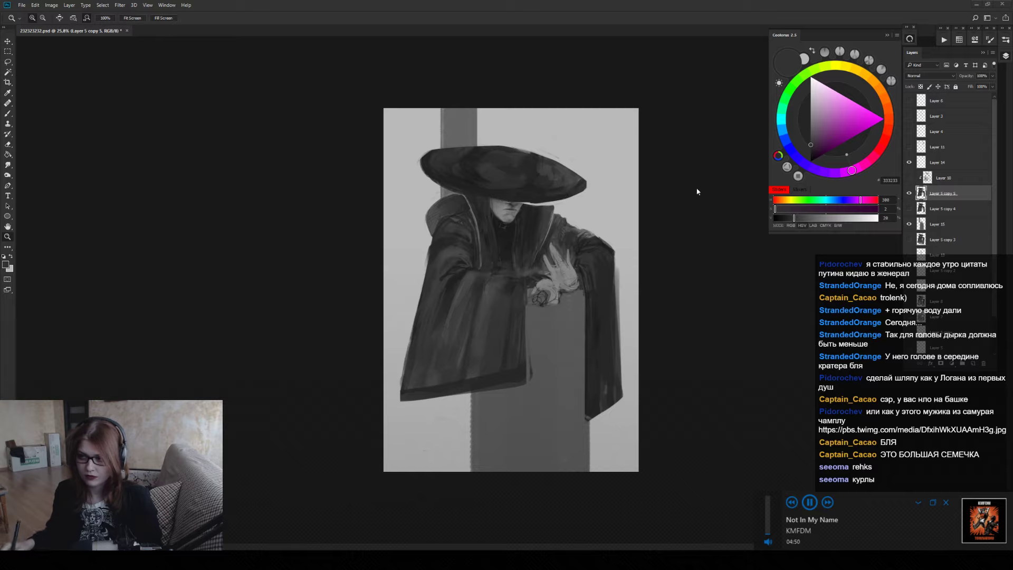
# Create a new layer directly above Layer 5 copy 4, beneath the main figure layer, after checking Layer 15's visibility.
pyautogui.click(957, 211)
pyautogui.click(908, 224)
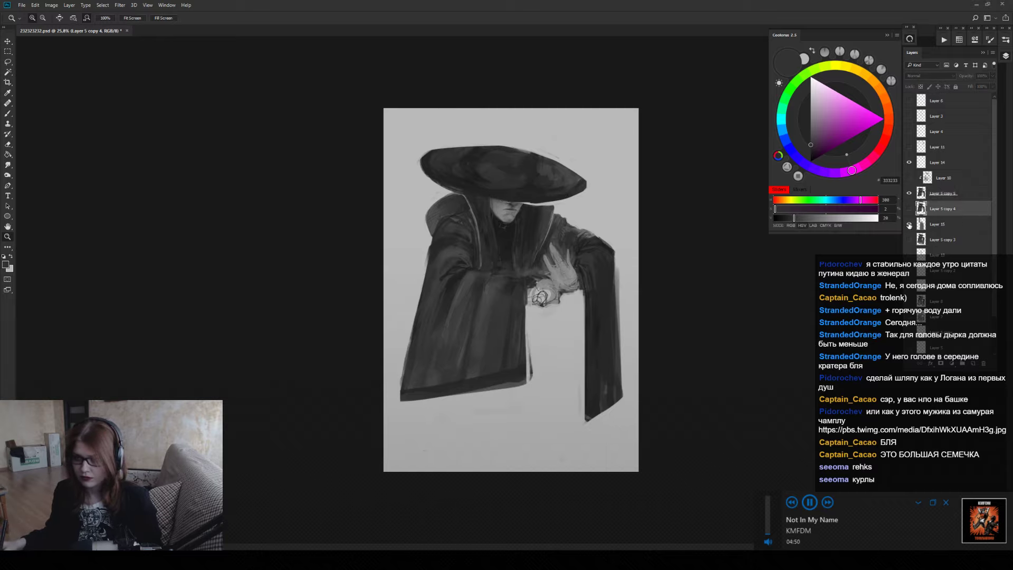
pyautogui.click(909, 224)
pyautogui.click(973, 364)
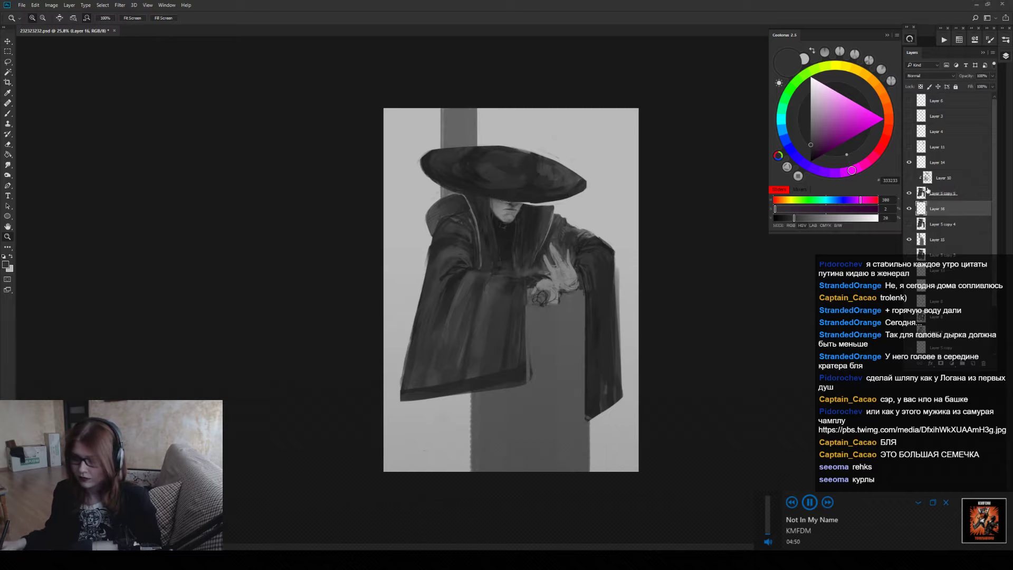
# Extend the right collar's top edge up to the hat brim with a sampled dark grey brush.
pyautogui.moveTo(515, 199); pyautogui.dragTo(581, 165)
pyautogui.press('b')
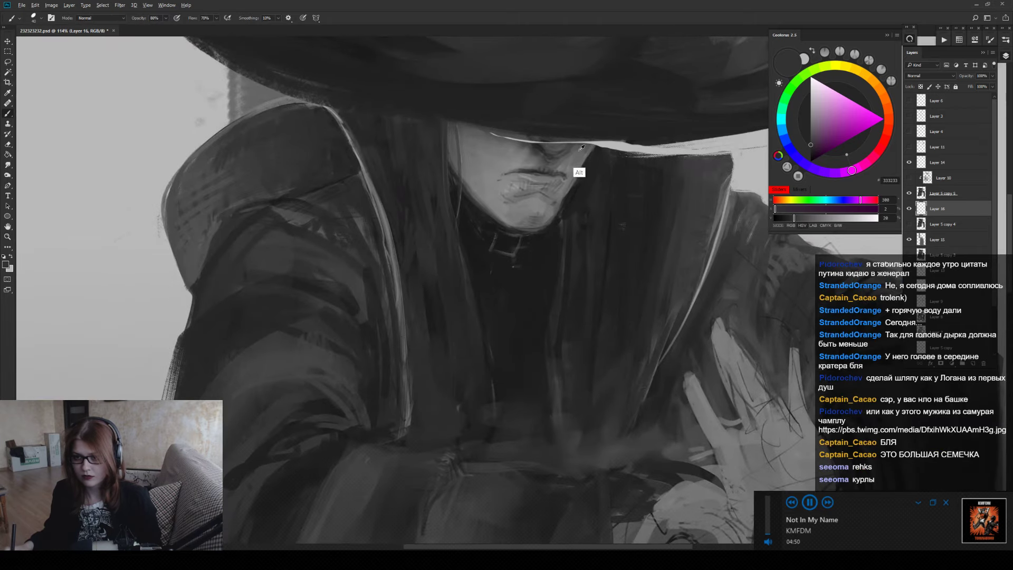
pyautogui.keyDown('alt'); pyautogui.click(580, 164); pyautogui.keyUp('alt')
pyautogui.moveTo(531, 137)
pyautogui.mouseDown()
pyautogui.moveTo(496, 132)
pyautogui.moveTo(410, 176)
pyautogui.mouseUp()
pyautogui.keyDown('alt'); pyautogui.click(518, 152); pyautogui.keyUp('alt')
pyautogui.keyDown('alt'); pyautogui.click(594, 183); pyautogui.keyUp('alt')
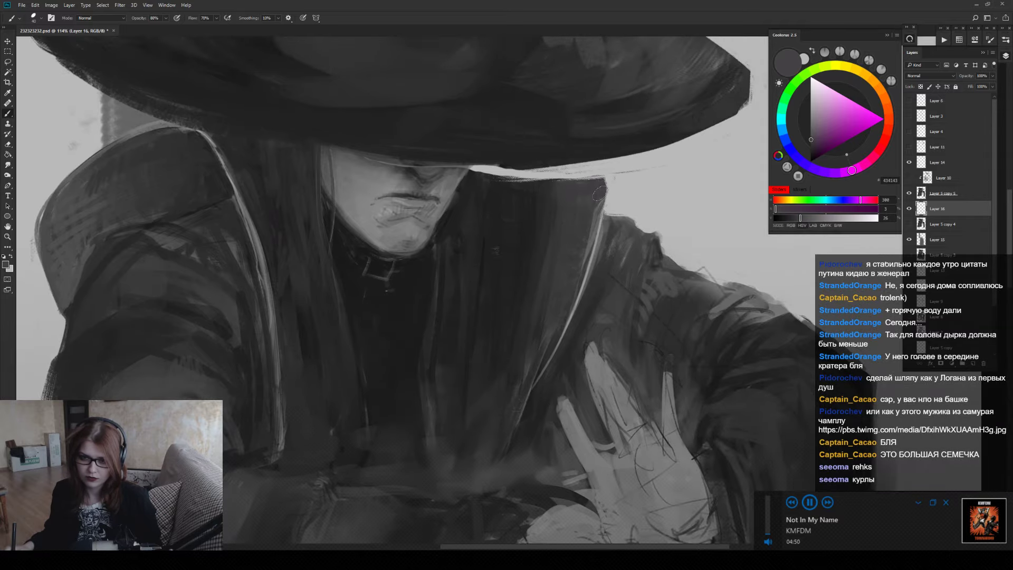
pyautogui.moveTo(596, 174)
pyautogui.mouseDown()
pyautogui.moveTo(496, 173)
pyautogui.moveTo(520, 177)
pyautogui.mouseUp()
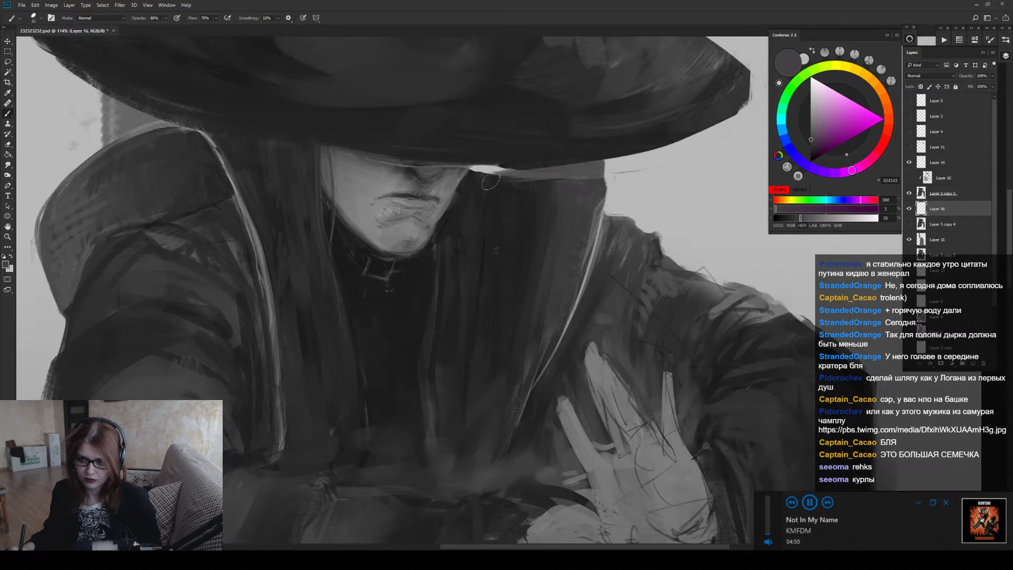
# Fill the remaining light gap between the brim and collar with sampled dark grey 222222 and erase the stray marks.
pyautogui.press('z')
pyautogui.moveTo(595, 190)
pyautogui.mouseDown()
pyautogui.moveTo(502, 224)
pyautogui.moveTo(518, 229)
pyautogui.mouseUp()
pyautogui.press('b')
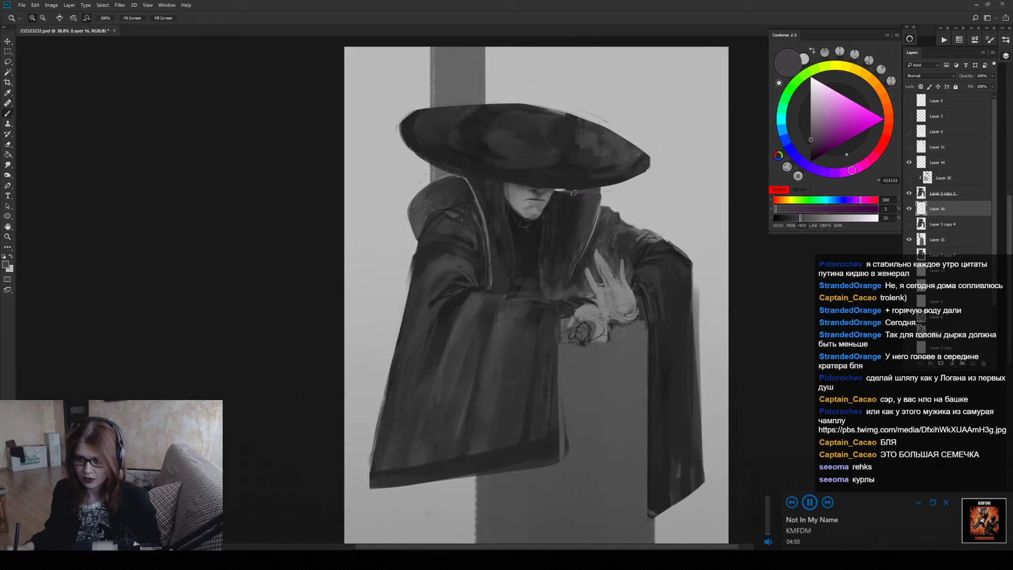
pyautogui.press('b')
pyautogui.keyDown('alt'); pyautogui.click(557, 197); pyautogui.keyUp('alt')
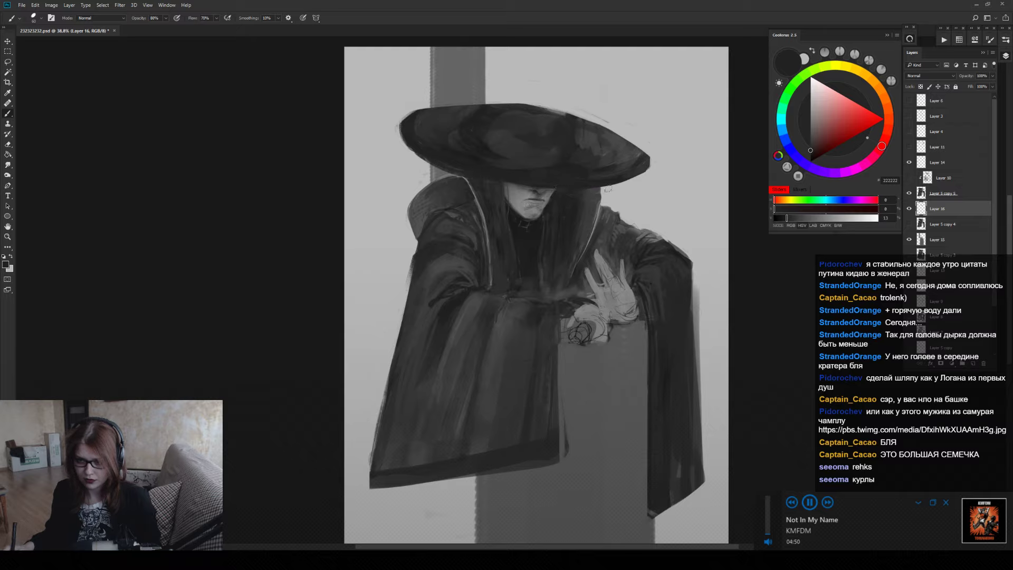
pyautogui.press('e')
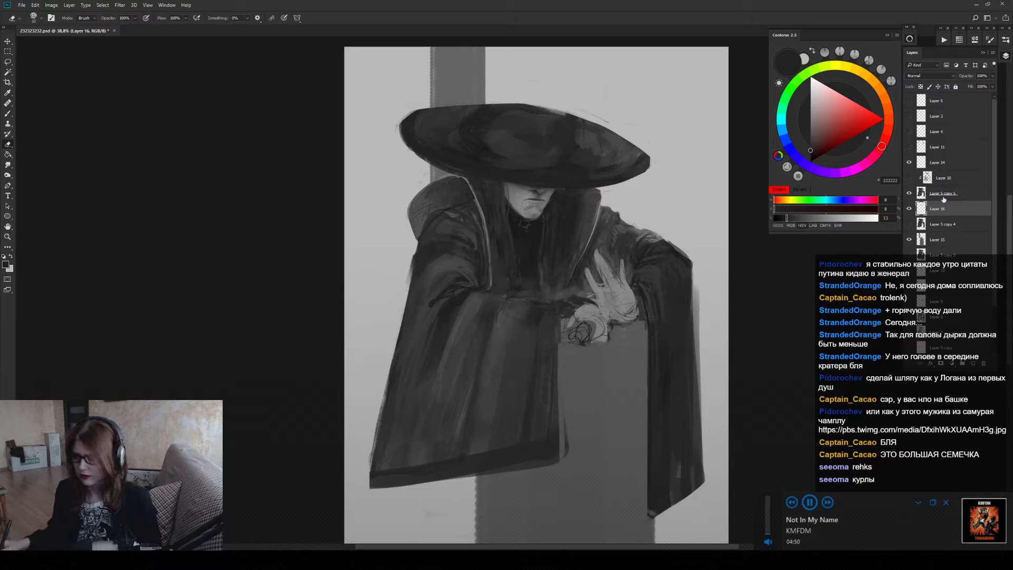
# Create a new layer above Layer 10 and paint a dark band across the figure's left shoulder with a larger brush.
pyautogui.click(977, 197)
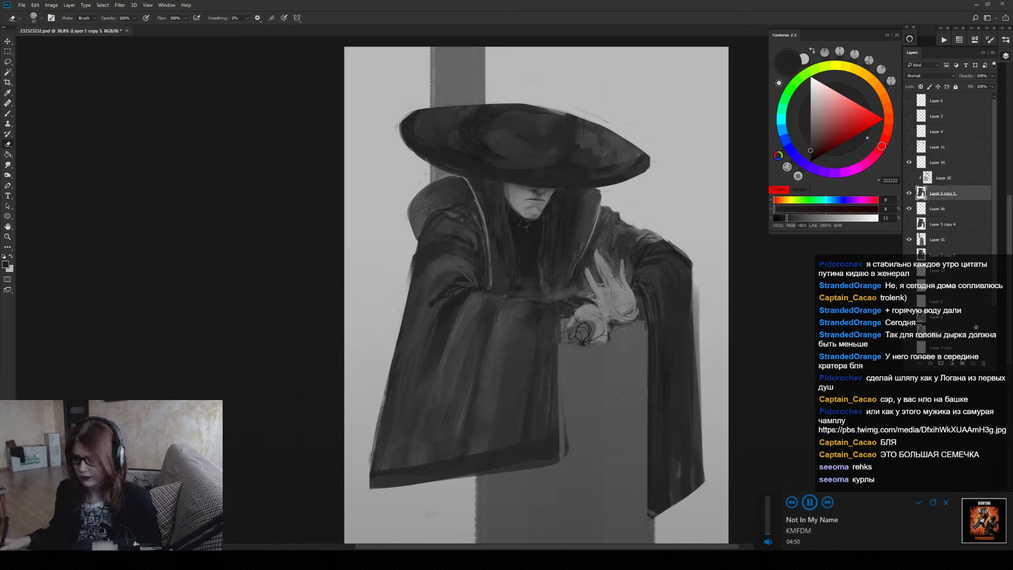
pyautogui.click(949, 178)
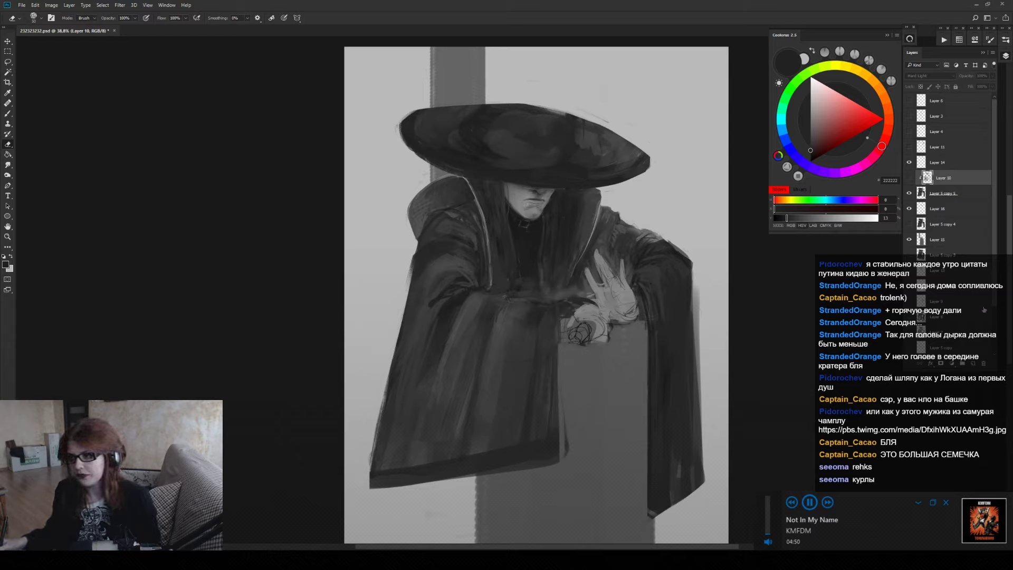
pyautogui.click(973, 363)
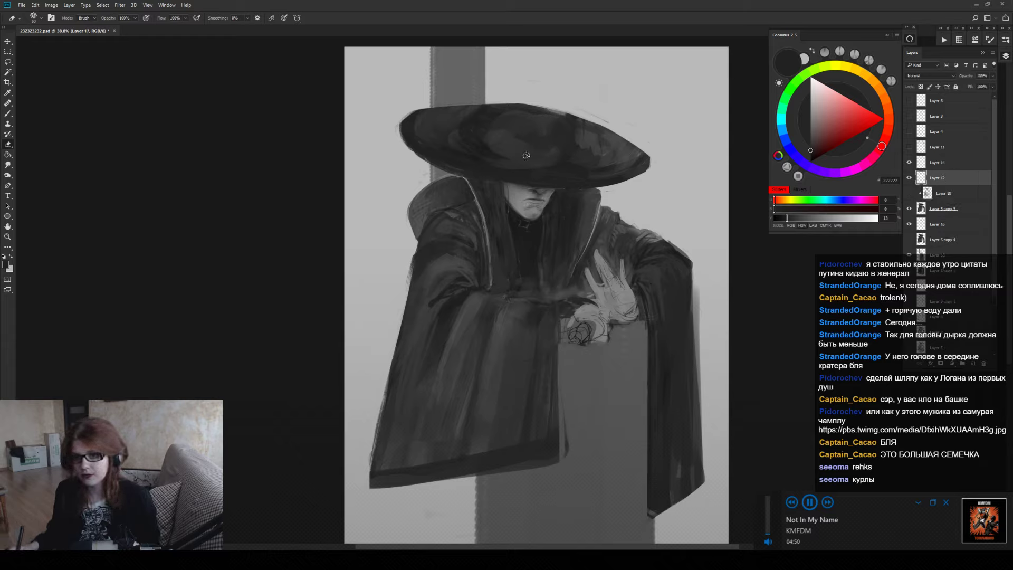
pyautogui.press('b')
pyautogui.keyDown('alt'); pyautogui.click(568, 170); pyautogui.keyUp('alt')
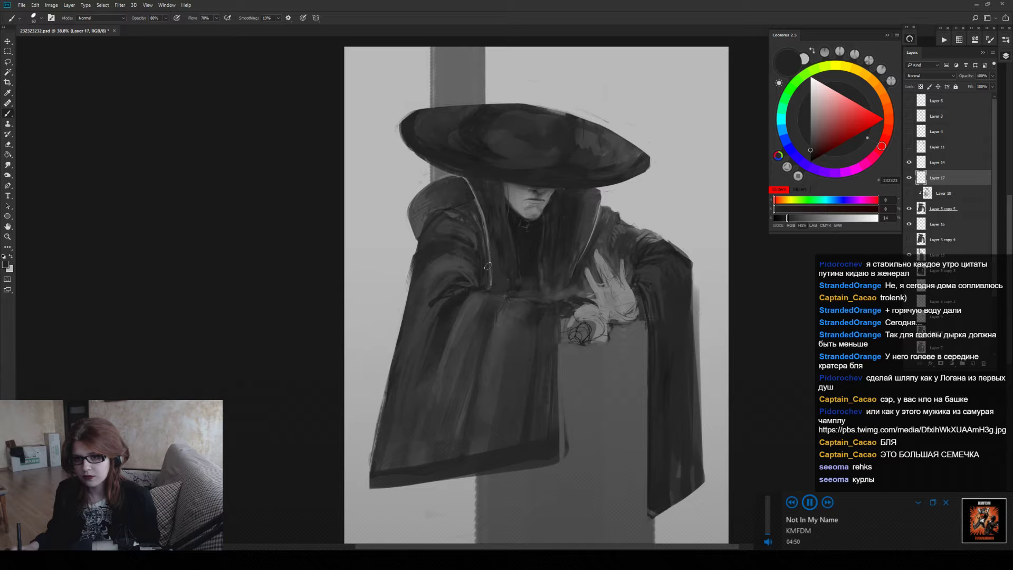
pyautogui.press(']')
pyautogui.press(']')
pyautogui.press(']')
pyautogui.press(']')
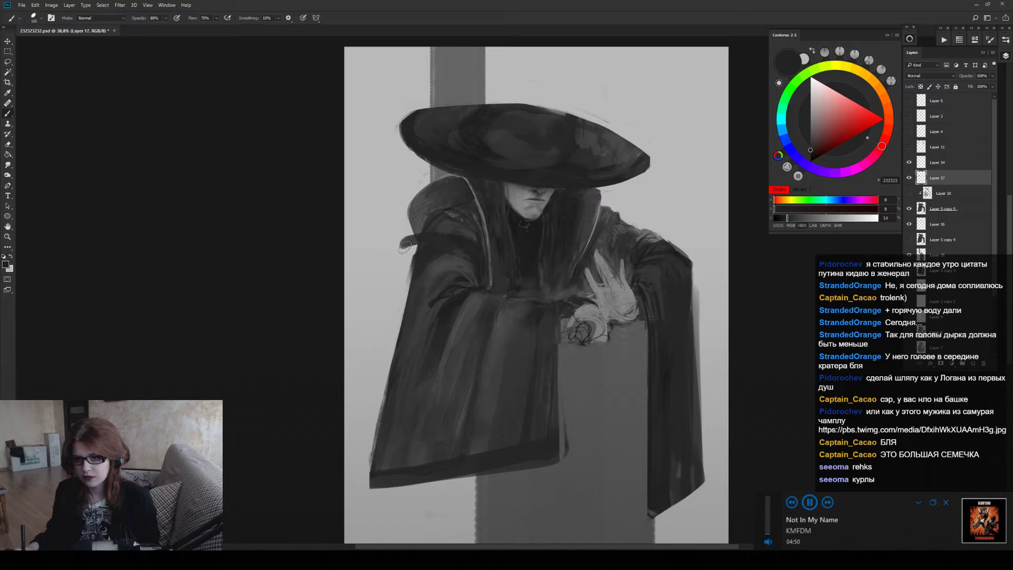
# Build the band into a rounded dark shoulder flap overhanging the left sleeve, refining its outline with Brush and Eraser.
pyautogui.press('e')
pyautogui.moveTo(397, 243)
pyautogui.mouseDown()
pyautogui.moveTo(425, 236)
pyautogui.moveTo(398, 272)
pyautogui.moveTo(409, 281)
pyautogui.moveTo(429, 242)
pyautogui.moveTo(480, 272)
pyautogui.moveTo(411, 257)
pyautogui.moveTo(406, 267)
pyautogui.moveTo(482, 275)
pyautogui.moveTo(415, 260)
pyautogui.moveTo(403, 286)
pyautogui.mouseUp()
pyautogui.press('b')
pyautogui.press('e')
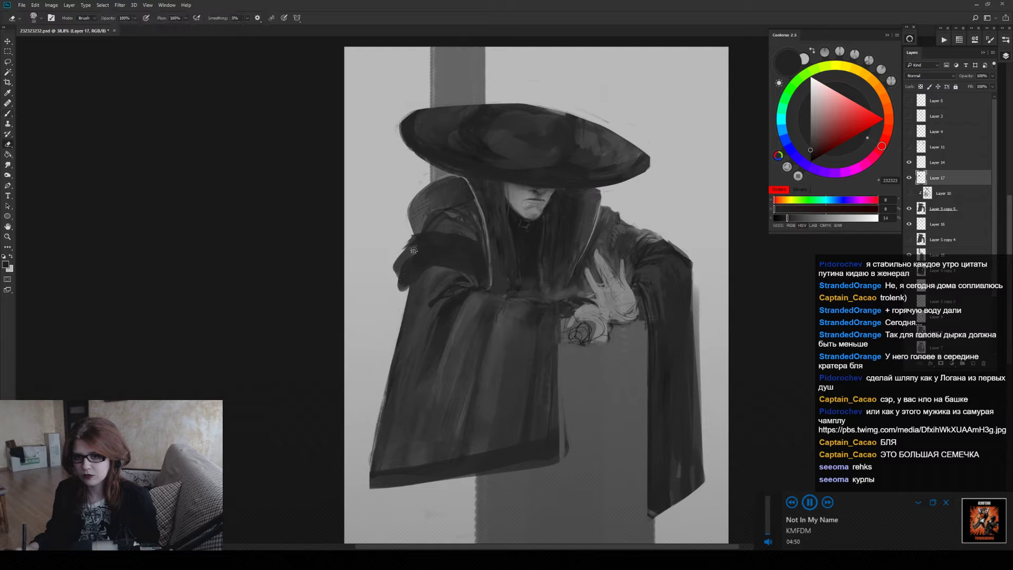
pyautogui.press('b')
pyautogui.moveTo(415, 240); pyautogui.dragTo(396, 272)
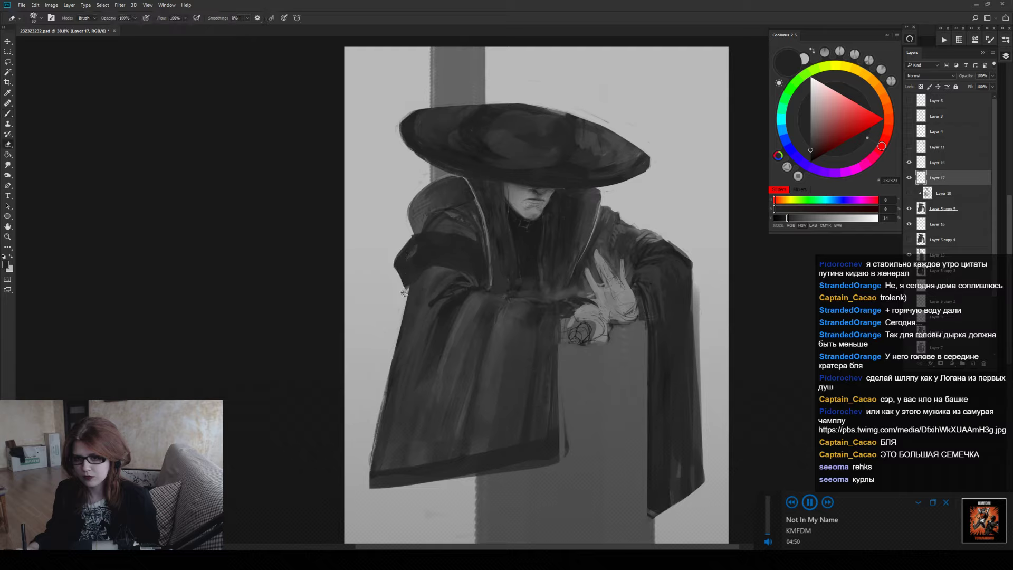
pyautogui.moveTo(399, 271); pyautogui.dragTo(406, 289)
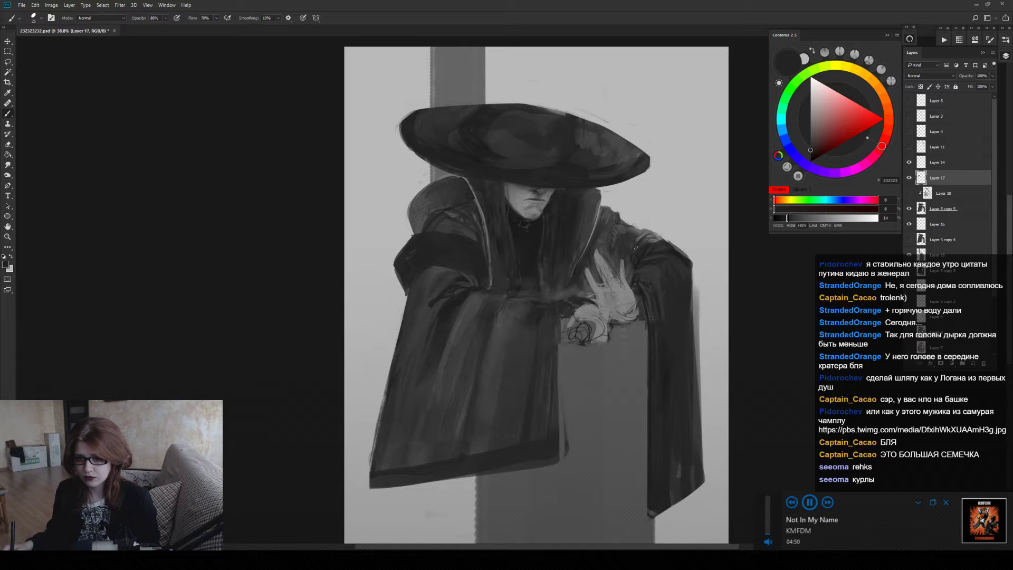
pyautogui.press('e')
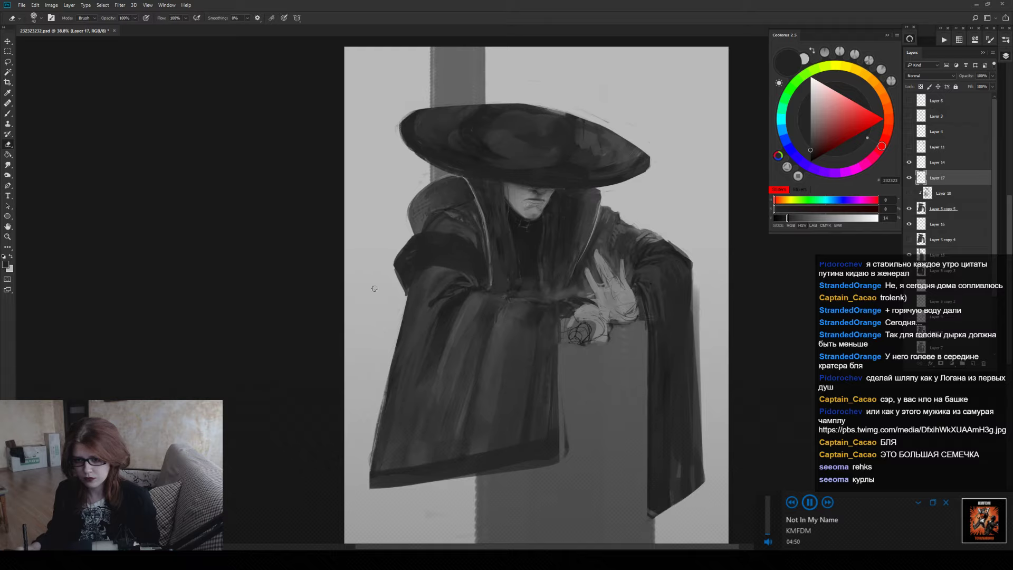
pyautogui.press('b')
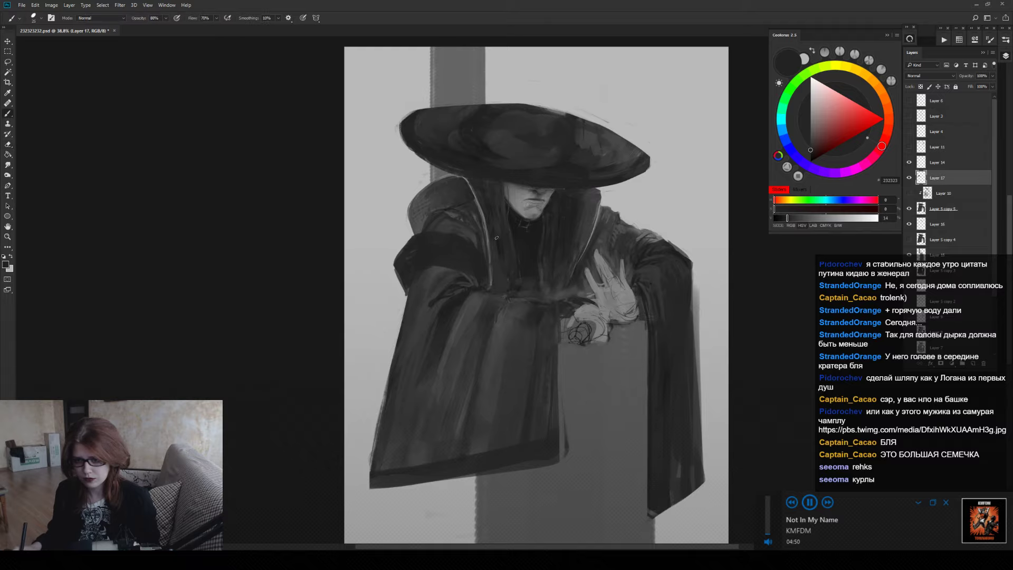
# Paint thin lighter grey accents along the left shoulder flap with a smaller brush and sampled grey.
pyautogui.keyDown('alt'); pyautogui.click(418, 202); pyautogui.keyUp('alt')
pyautogui.press('[')
pyautogui.press('[')
pyautogui.press('[')
pyautogui.moveTo(466, 271); pyautogui.dragTo(485, 284)
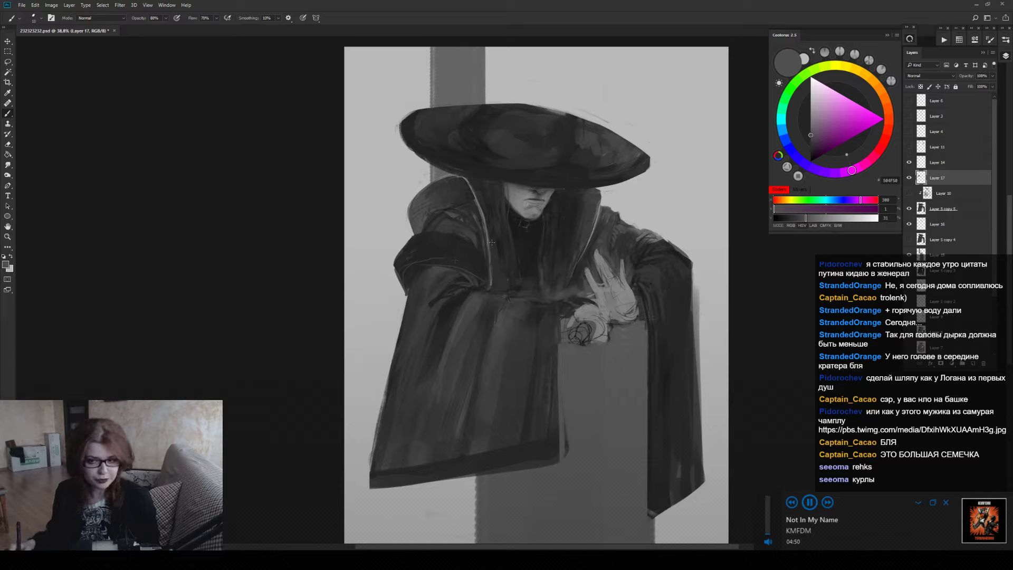
# Paint a matching dark shoulder piece beside the right collar with sampled dark grey 242424, enlarging the brush and cleaning its edge.
pyautogui.keyDown('alt'); pyautogui.click(445, 271); pyautogui.keyUp('alt')
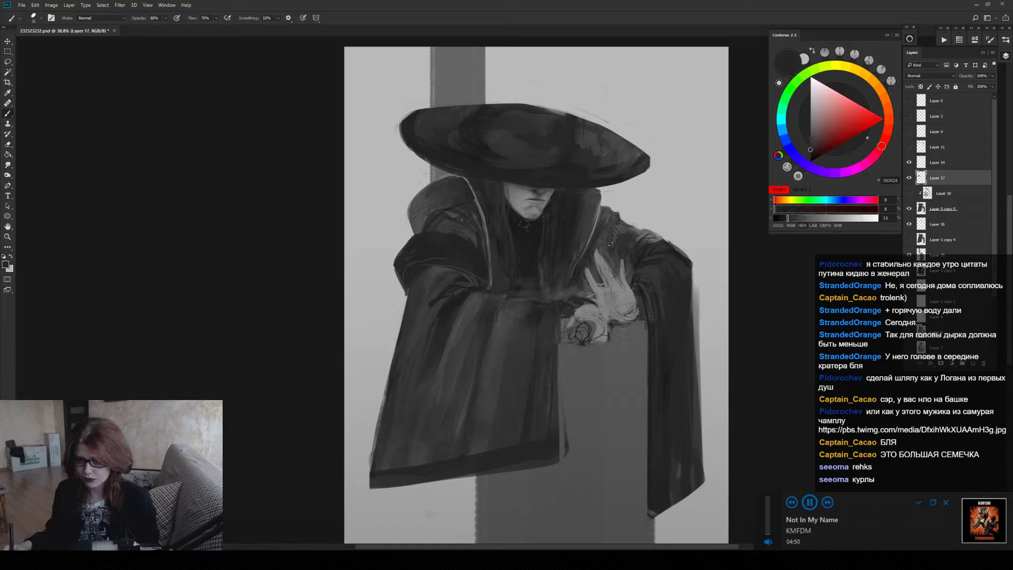
pyautogui.moveTo(602, 208)
pyautogui.mouseDown()
pyautogui.moveTo(633, 228)
pyautogui.moveTo(605, 245)
pyautogui.moveTo(616, 207)
pyautogui.moveTo(600, 251)
pyautogui.mouseUp()
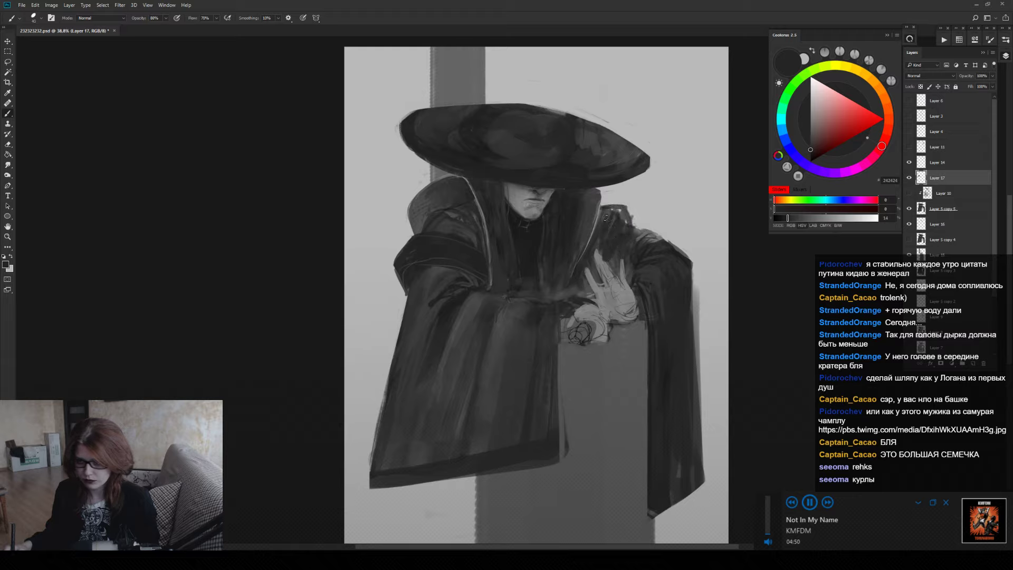
pyautogui.press(']')
pyautogui.moveTo(609, 211)
pyautogui.mouseDown()
pyautogui.moveTo(599, 241)
pyautogui.moveTo(605, 234)
pyautogui.moveTo(610, 247)
pyautogui.moveTo(622, 220)
pyautogui.moveTo(616, 249)
pyautogui.moveTo(621, 237)
pyautogui.moveTo(601, 209)
pyautogui.moveTo(596, 237)
pyautogui.moveTo(628, 221)
pyautogui.mouseUp()
pyautogui.press('e')
pyautogui.press('b')
pyautogui.moveTo(609, 256); pyautogui.dragTo(601, 252)
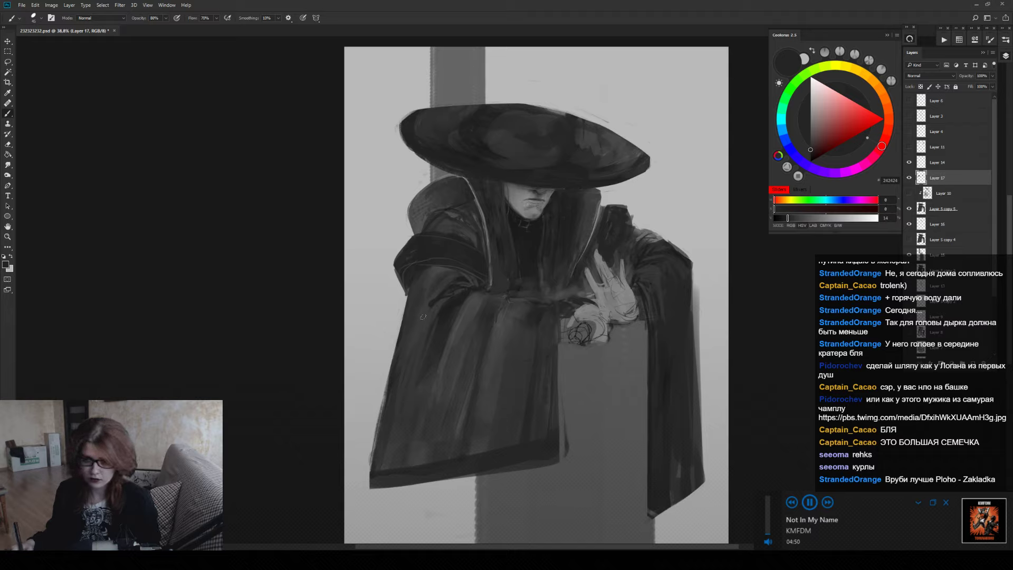
# Paint sampled medium grey over the left shoulder flap and the right shoulder piece to lighten their surfaces.
pyautogui.press('alt')
pyautogui.keyDown('alt'); pyautogui.click(498, 355); pyautogui.keyUp('alt')
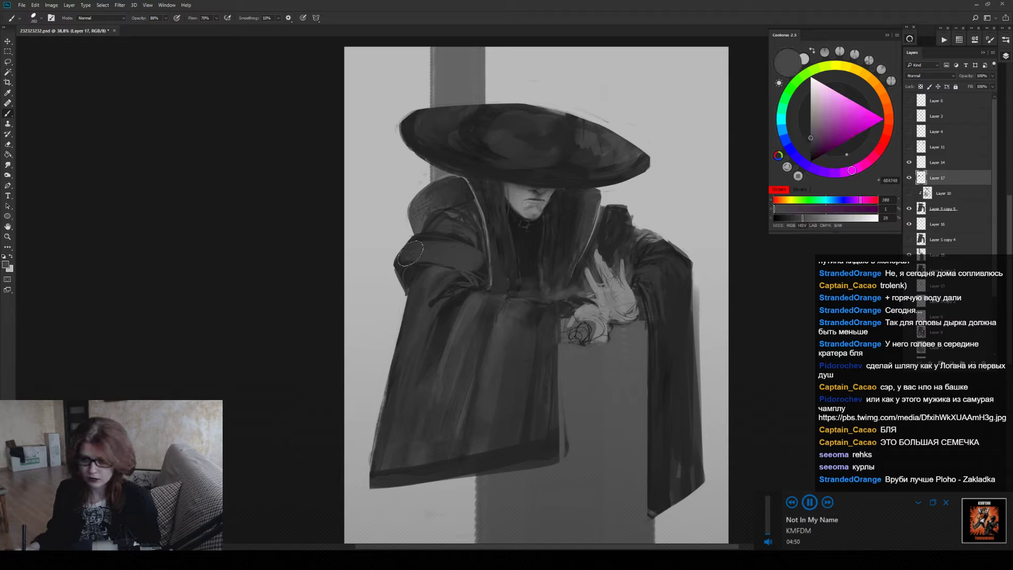
pyautogui.moveTo(419, 250); pyautogui.dragTo(462, 258)
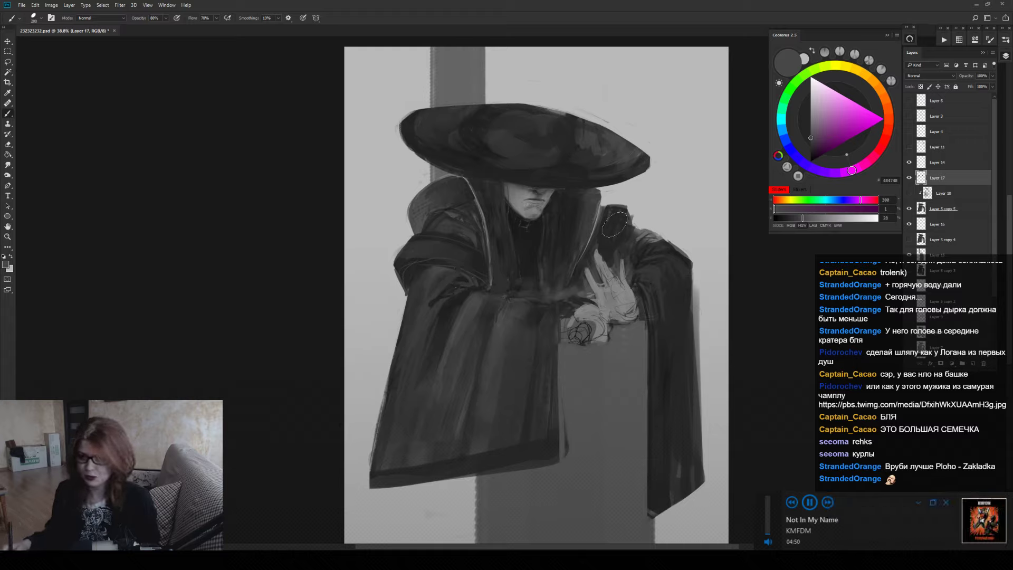
# Trim the shoulder pieces' outer edges with the Eraser and shape the right piece's pointed tip with sampled dark grey 2C2C2C.
pyautogui.press('e')
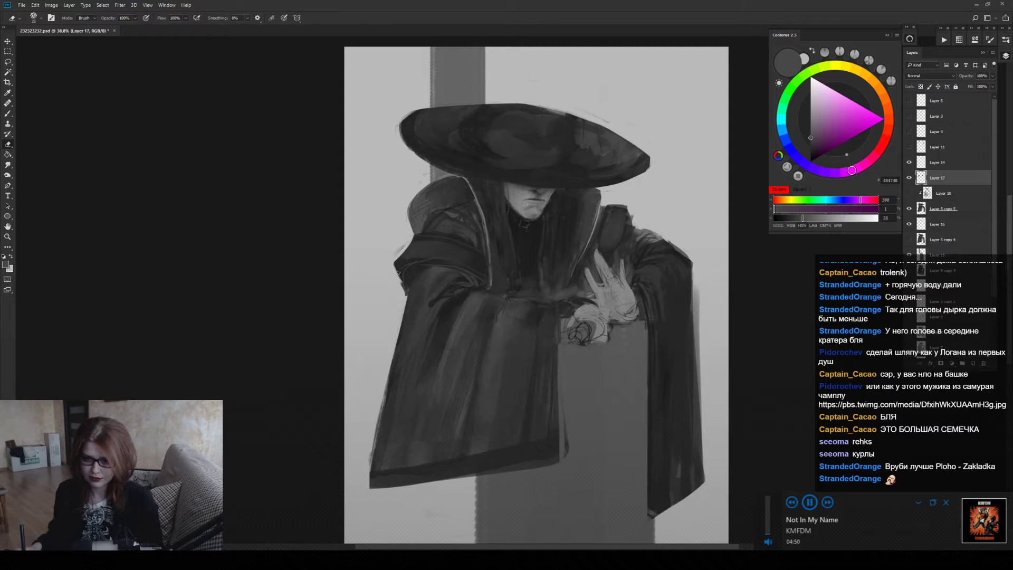
pyautogui.press('z')
pyautogui.moveTo(441, 308); pyautogui.dragTo(420, 309)
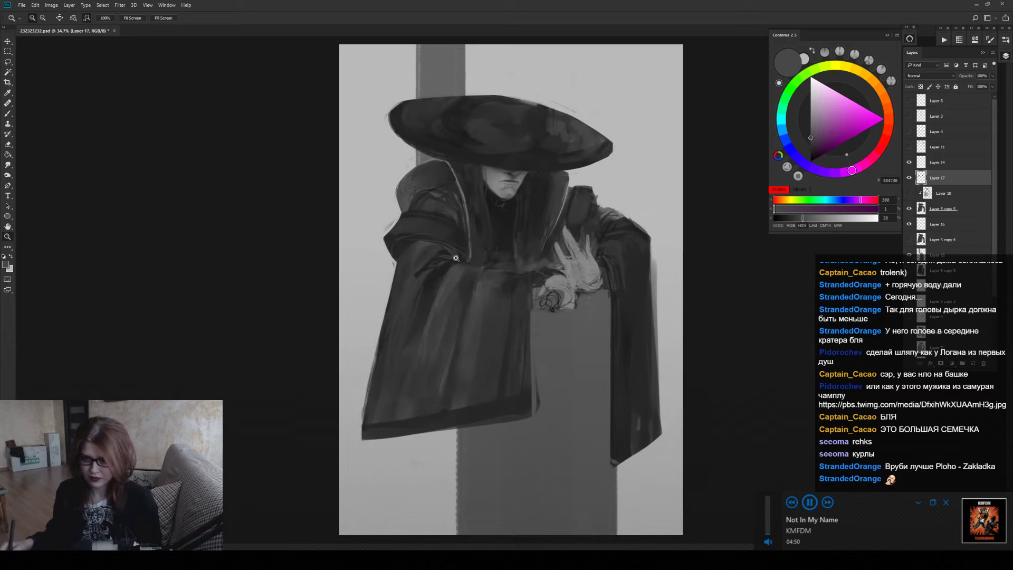
pyautogui.press('e')
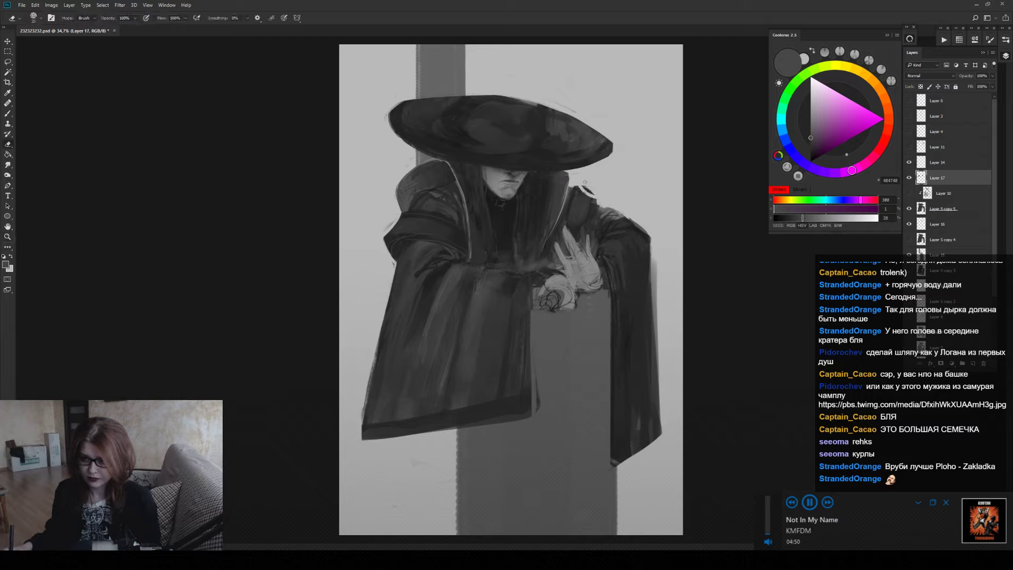
pyautogui.press('b')
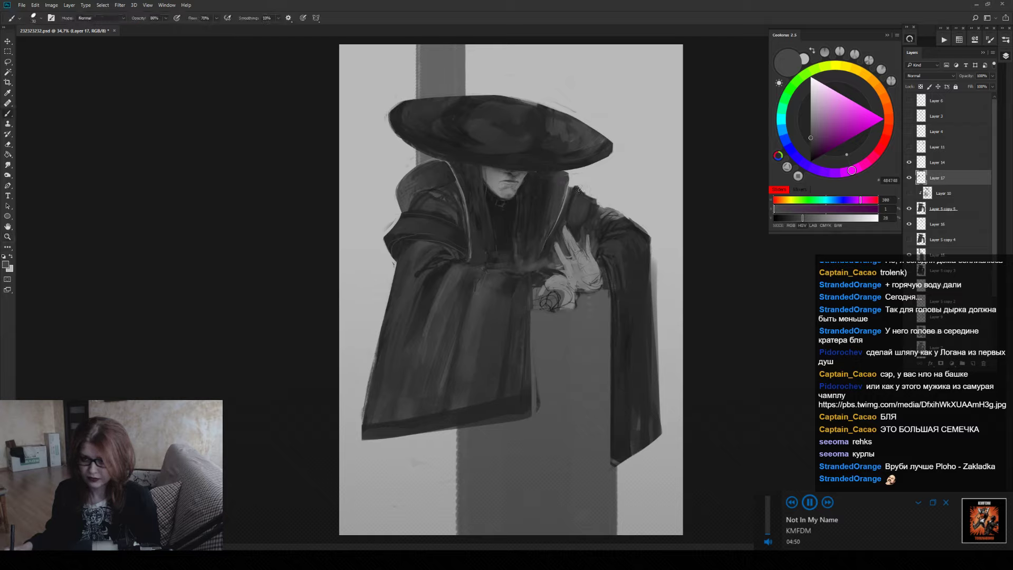
pyautogui.keyDown('alt'); pyautogui.click(576, 188); pyautogui.keyUp('alt')
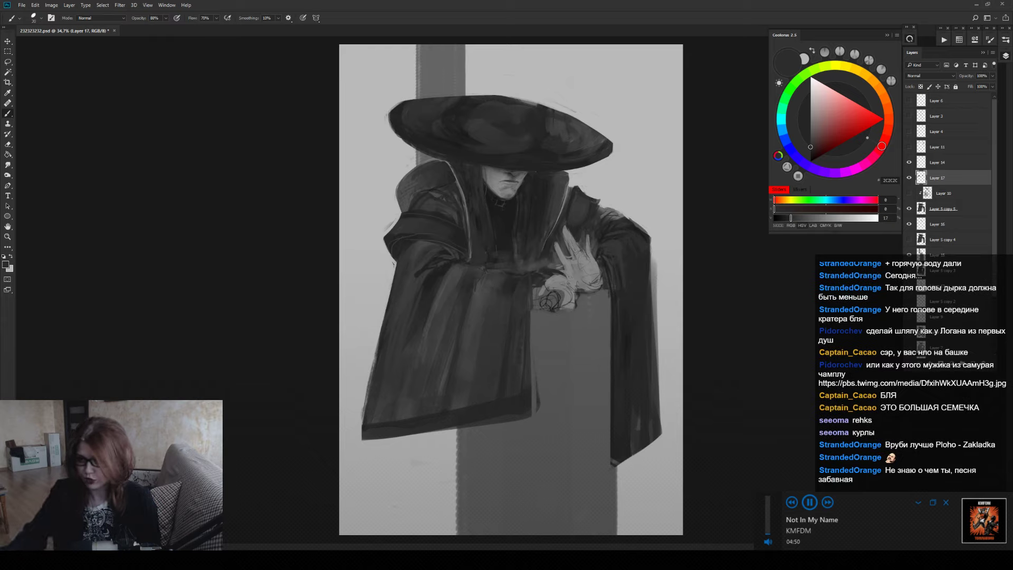
pyautogui.click(844, 534)
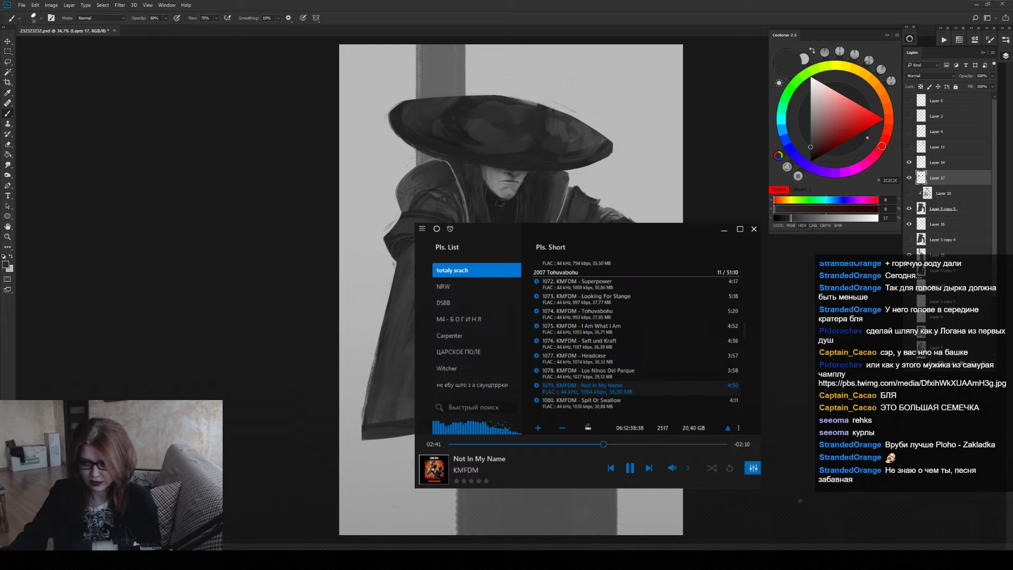
pyautogui.click(723, 230)
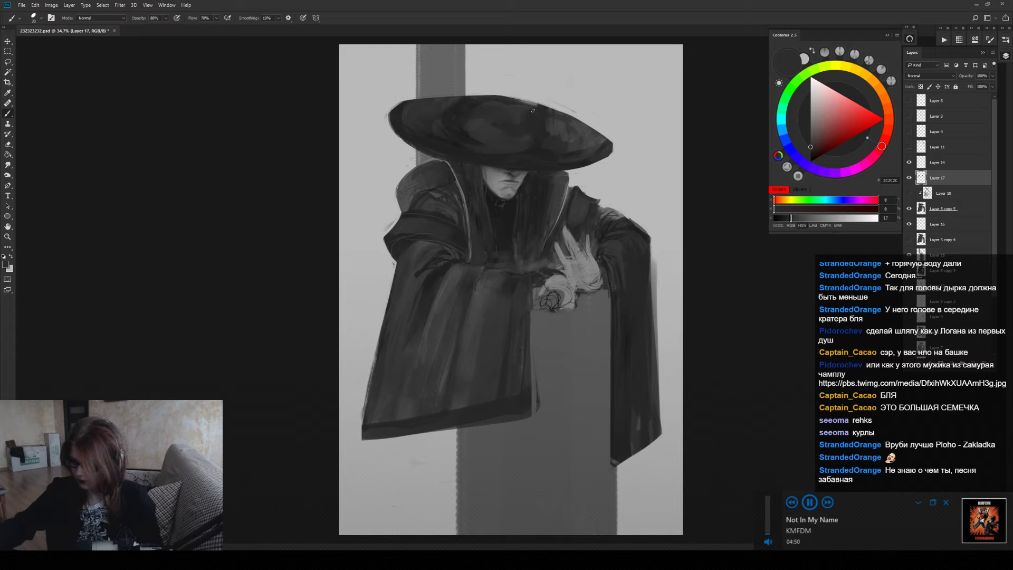
# Paint a thin dark hair strand down the left side of the face with a smaller brush, redoing the first stroke.
pyautogui.scroll(3, 517, 181)
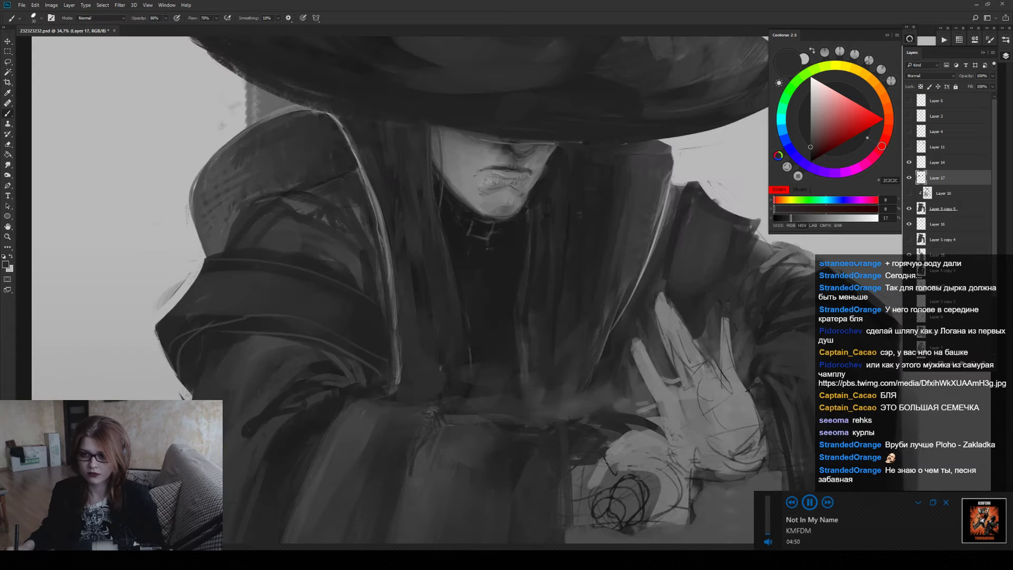
pyautogui.keyDown('alt'); pyautogui.click(471, 170); pyautogui.keyUp('alt')
pyautogui.press('[')
pyautogui.moveTo(495, 129); pyautogui.dragTo(501, 232)
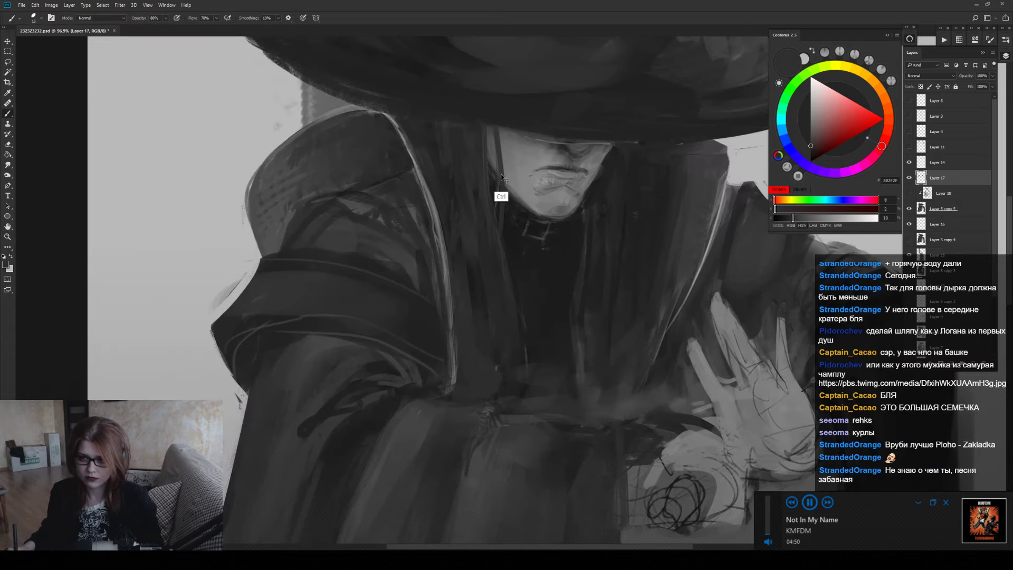
pyautogui.hotkey('ctrl', 'z')
pyautogui.moveTo(494, 125)
pyautogui.mouseDown()
pyautogui.moveTo(498, 219)
pyautogui.moveTo(465, 264)
pyautogui.mouseUp()
pyautogui.press('z')
pyautogui.press('b')
# Paint a curved hair strand from the hat brim down the right side of the face with a sampled dark grey and slightly larger brush.
pyautogui.keyDown('alt'); pyautogui.click(549, 240); pyautogui.keyUp('alt')
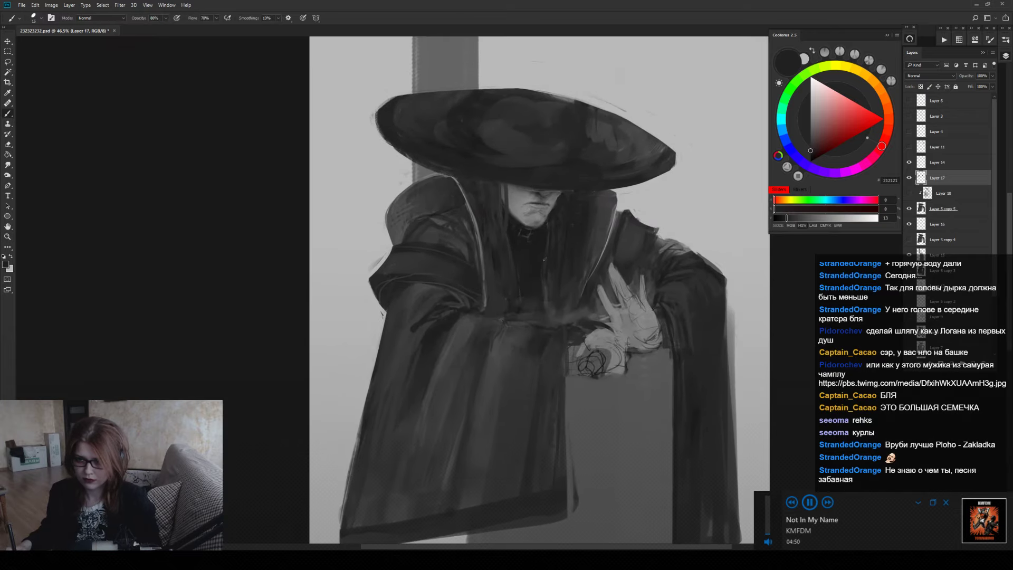
pyautogui.scroll(2, 545, 258)
pyautogui.keyDown('alt'); pyautogui.click(547, 176); pyautogui.keyUp('alt')
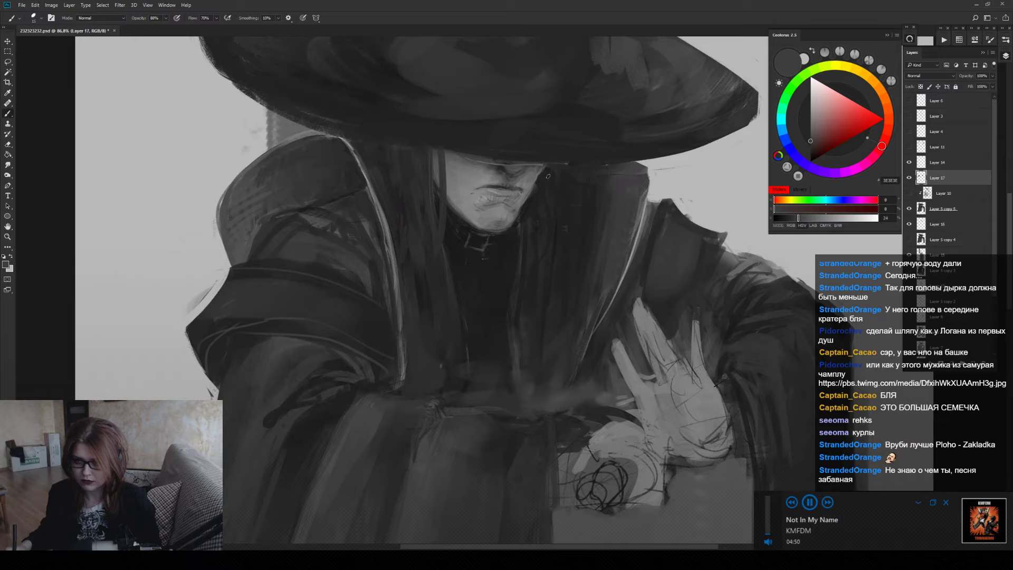
pyautogui.moveTo(543, 171); pyautogui.dragTo(535, 267)
pyautogui.hotkey('ctrl', 'z')
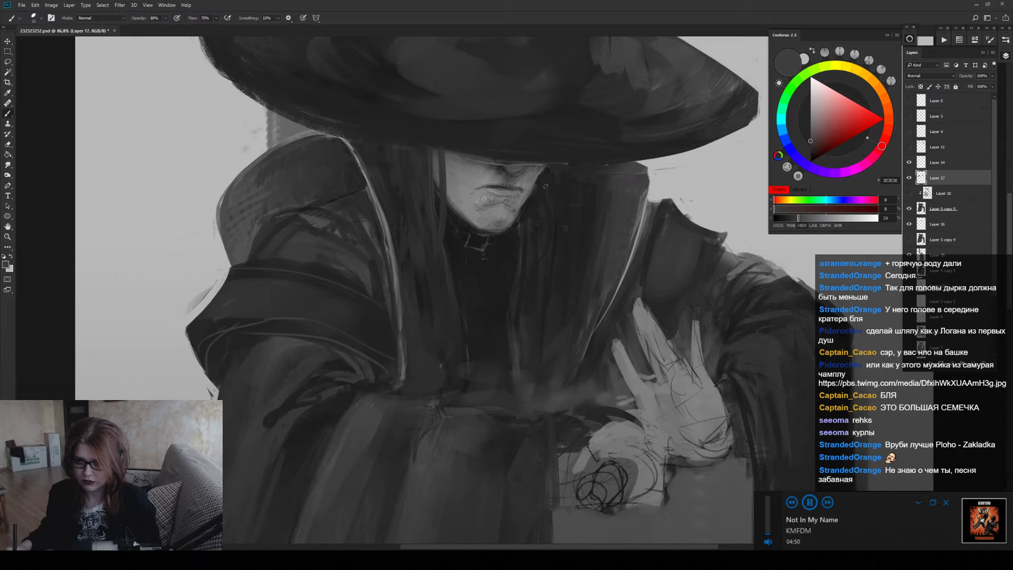
pyautogui.press(']')
pyautogui.moveTo(540, 178)
pyautogui.mouseDown()
pyautogui.moveTo(546, 214)
pyautogui.moveTo(515, 292)
pyautogui.mouseUp()
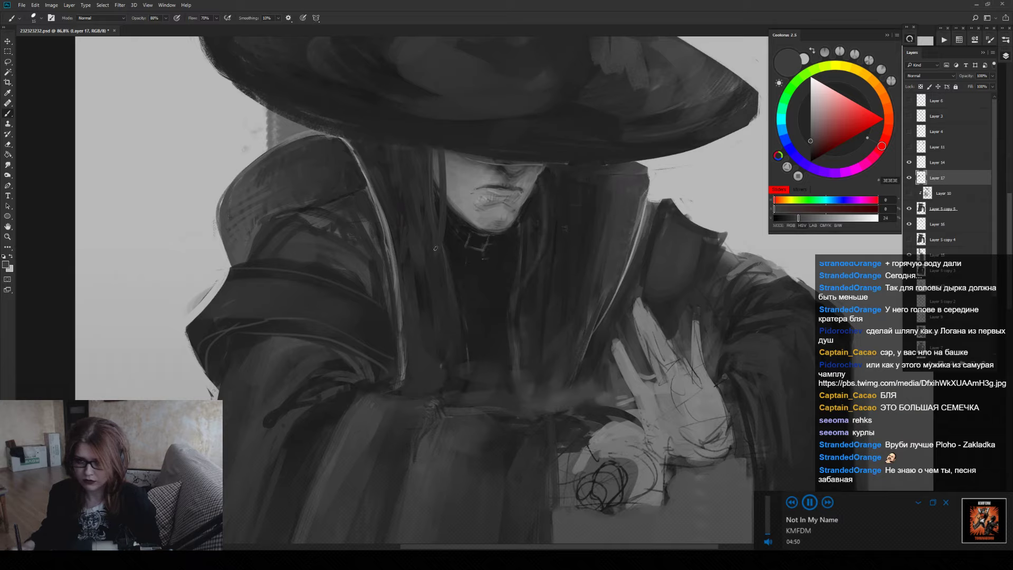
pyautogui.keyDown('alt'); pyautogui.click(436, 335); pyautogui.keyUp('alt')
pyautogui.scroll(-3, 444, 357)
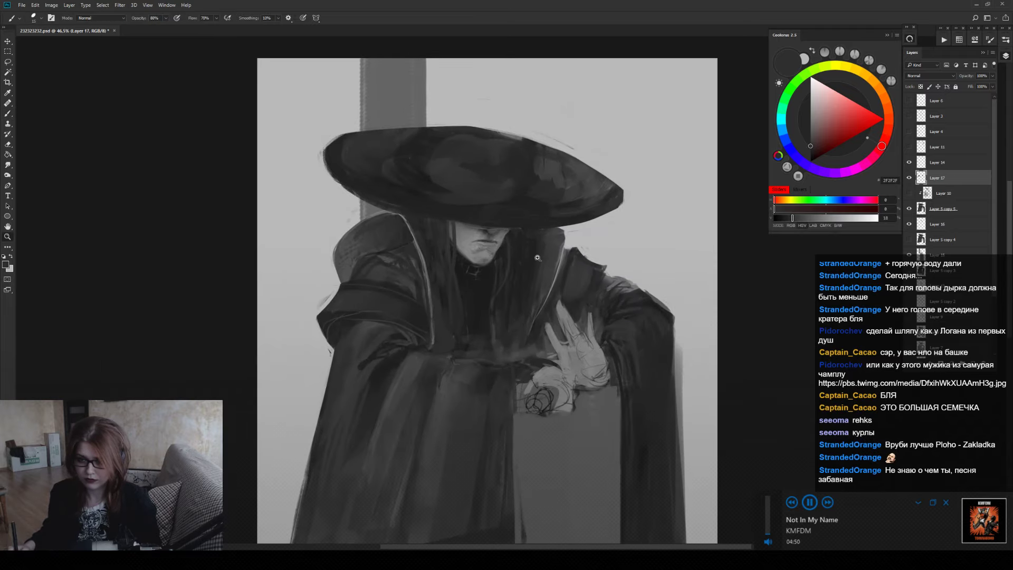
# Soften the shading around the mouth and chin with sampled grey strokes.
pyautogui.scroll(4, 520, 264)
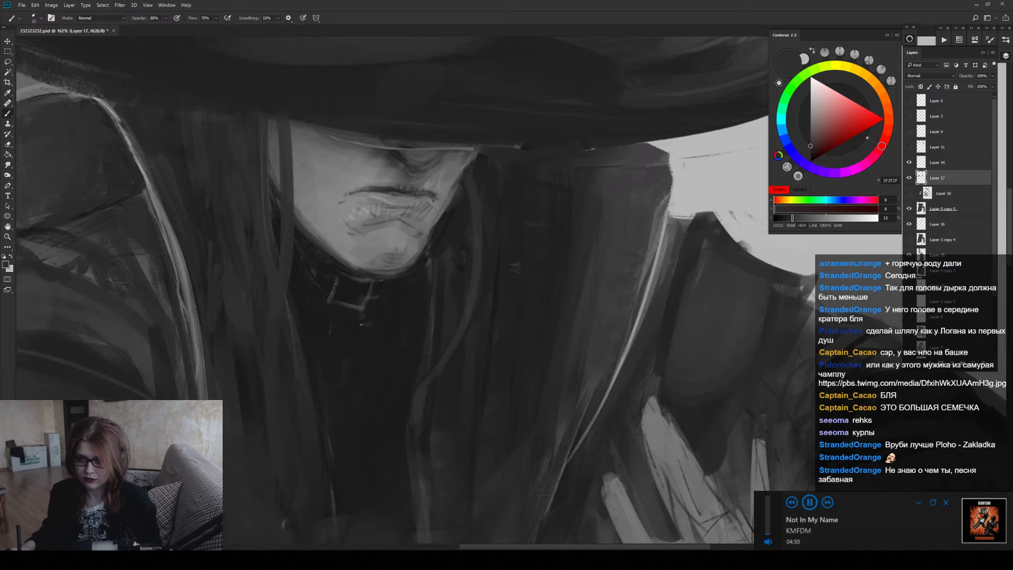
pyautogui.keyDown('alt'); pyautogui.click(449, 194); pyautogui.keyUp('alt')
pyautogui.moveTo(449, 189)
pyautogui.mouseDown()
pyautogui.moveTo(465, 167)
pyautogui.moveTo(400, 219)
pyautogui.mouseUp()
pyautogui.moveTo(352, 183); pyautogui.dragTo(414, 230)
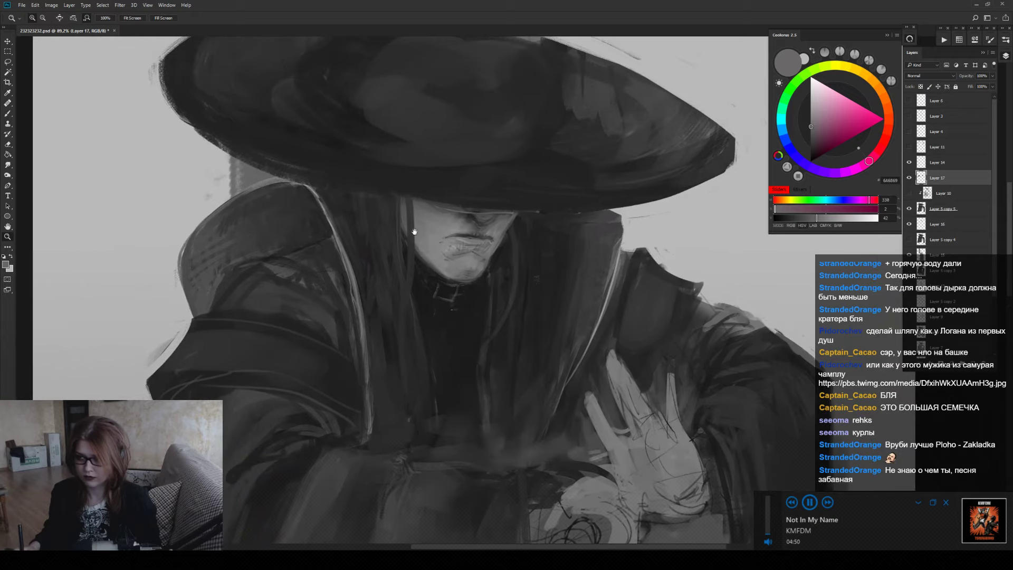
# Clean up the underside of the hat brim and the top of the right collar with sampled dark greys.
pyautogui.keyDown('alt'); pyautogui.click(545, 215); pyautogui.keyUp('alt')
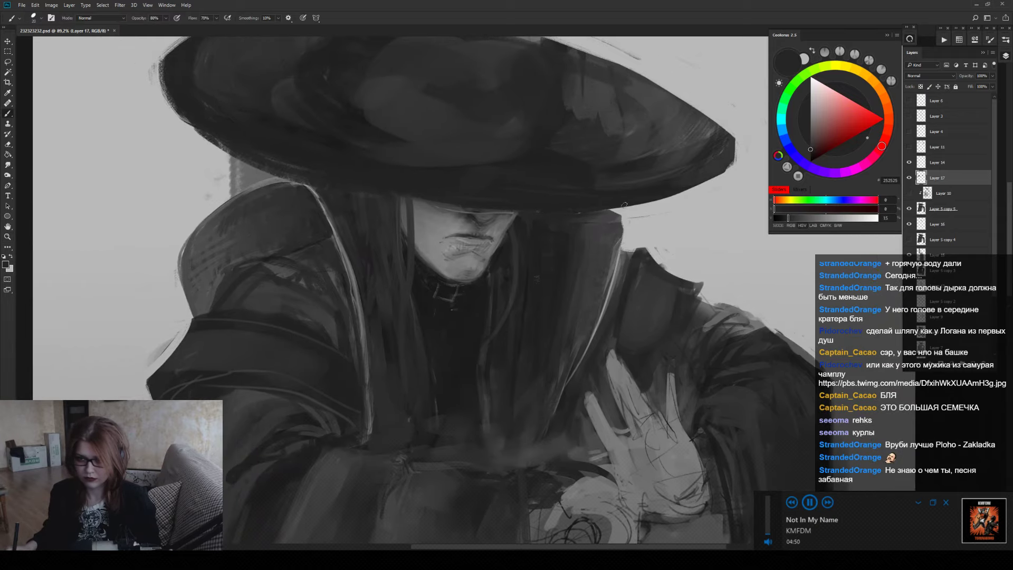
pyautogui.press('z')
pyautogui.moveTo(620, 232); pyautogui.dragTo(586, 237)
pyautogui.press('b')
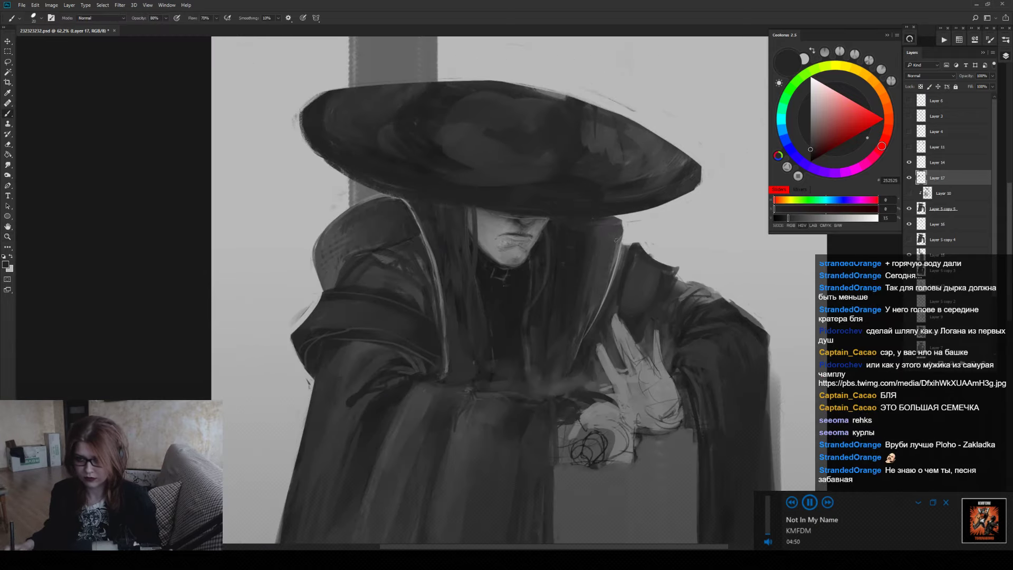
pyautogui.keyDown('alt'); pyautogui.click(617, 238); pyautogui.keyUp('alt')
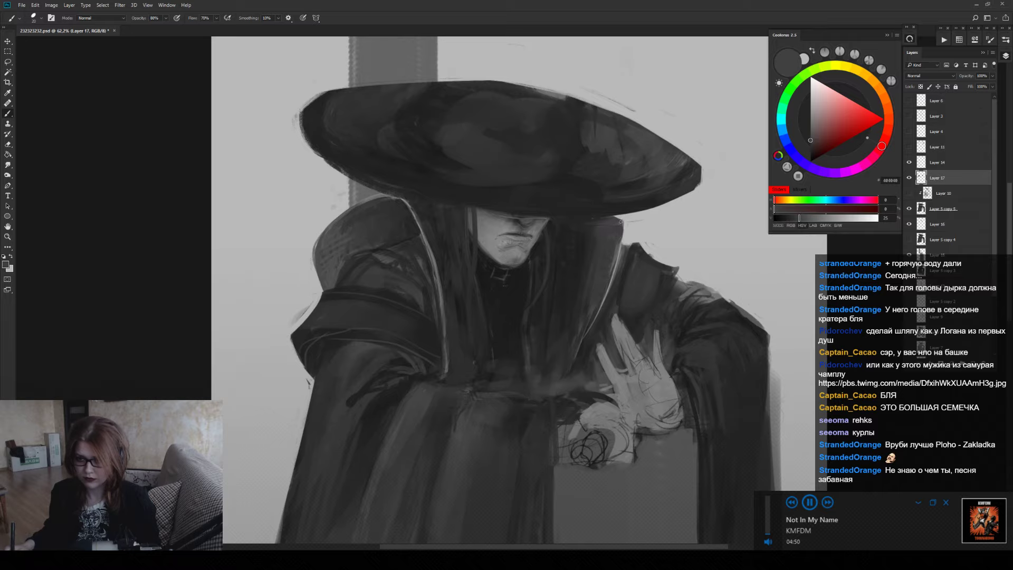
pyautogui.press('z')
pyautogui.keyDown('alt'); pyautogui.click(664, 271); pyautogui.keyUp('alt')
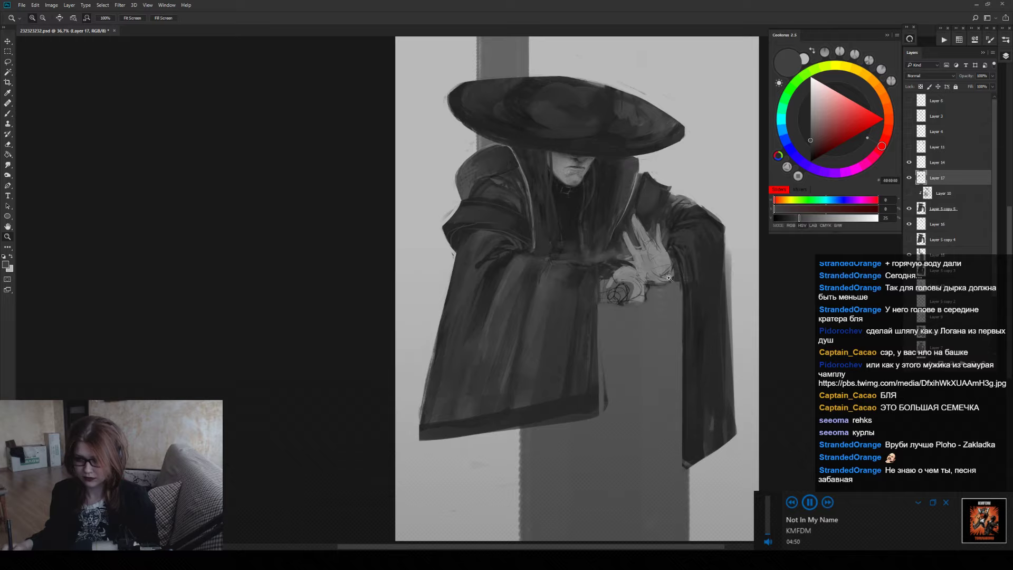
pyautogui.moveTo(666, 216); pyautogui.dragTo(631, 276)
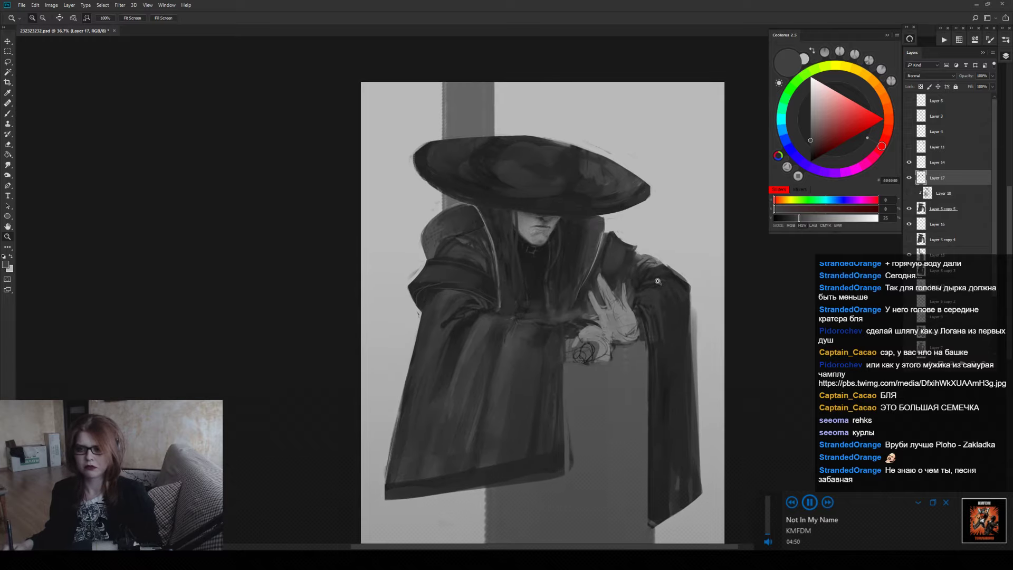
# Select Layer 5 copy 5 and erase the hat brim's left tip to shorten and reshape it.
pyautogui.click(973, 208)
pyautogui.press('e')
pyautogui.moveTo(427, 145); pyautogui.dragTo(420, 179)
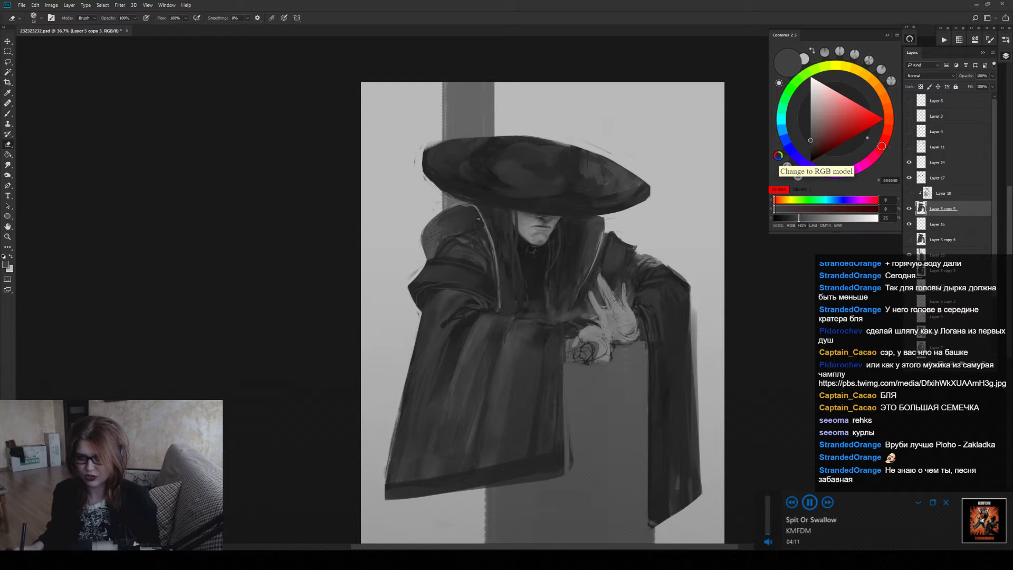
pyautogui.press('z')
pyautogui.moveTo(478, 219); pyautogui.dragTo(457, 245)
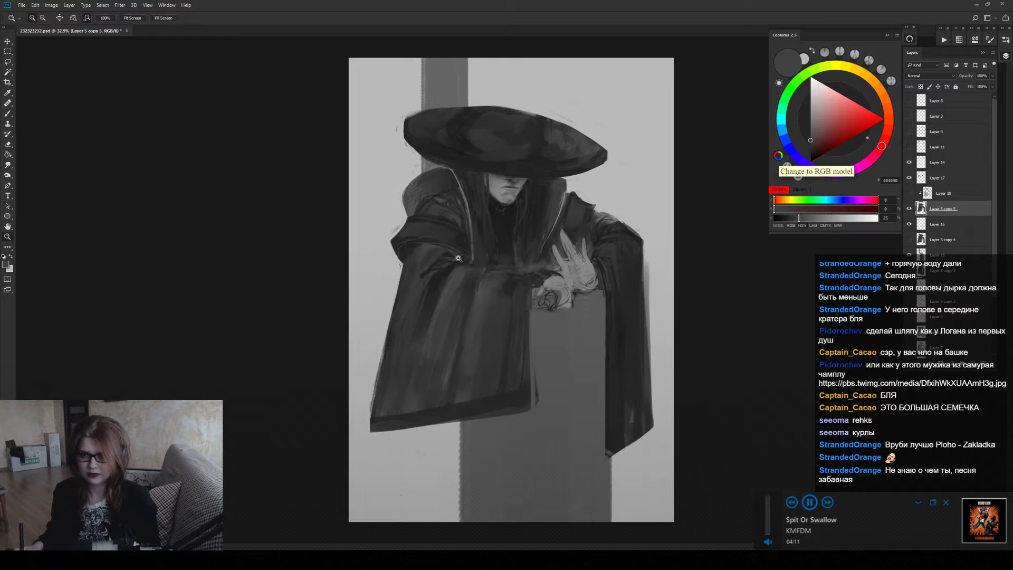
pyautogui.press('e')
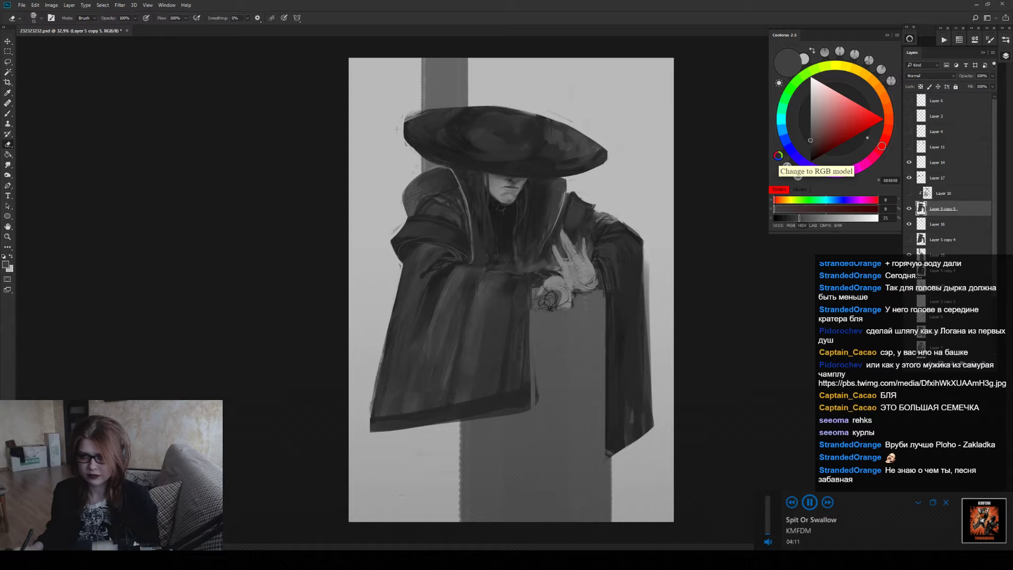
# Paint over the streaky strokes on the hat with sampled dark greys, enlarging the brush for broader coverage.
pyautogui.press('b')
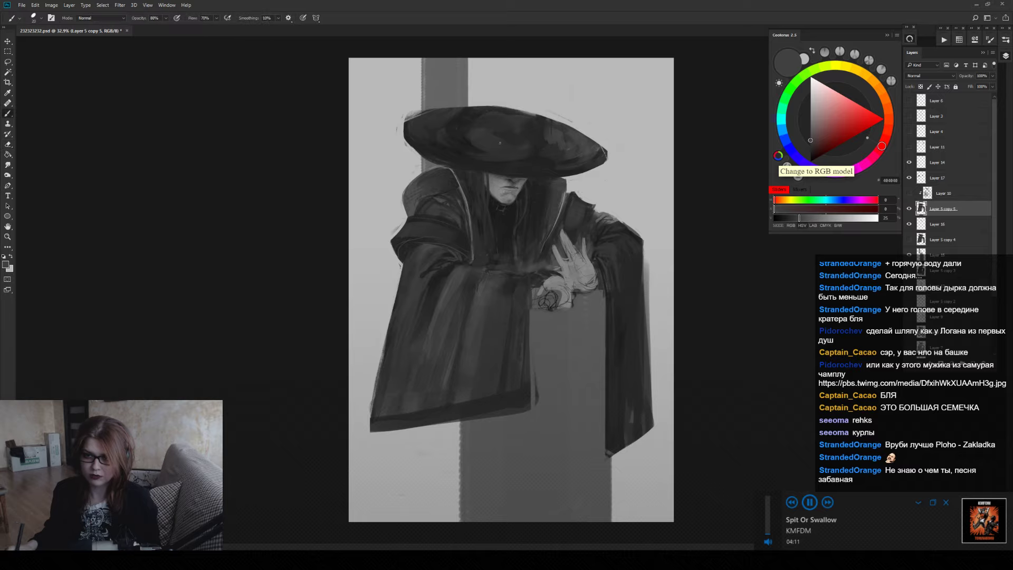
pyautogui.keyDown('alt'); pyautogui.click(466, 132); pyautogui.keyUp('alt')
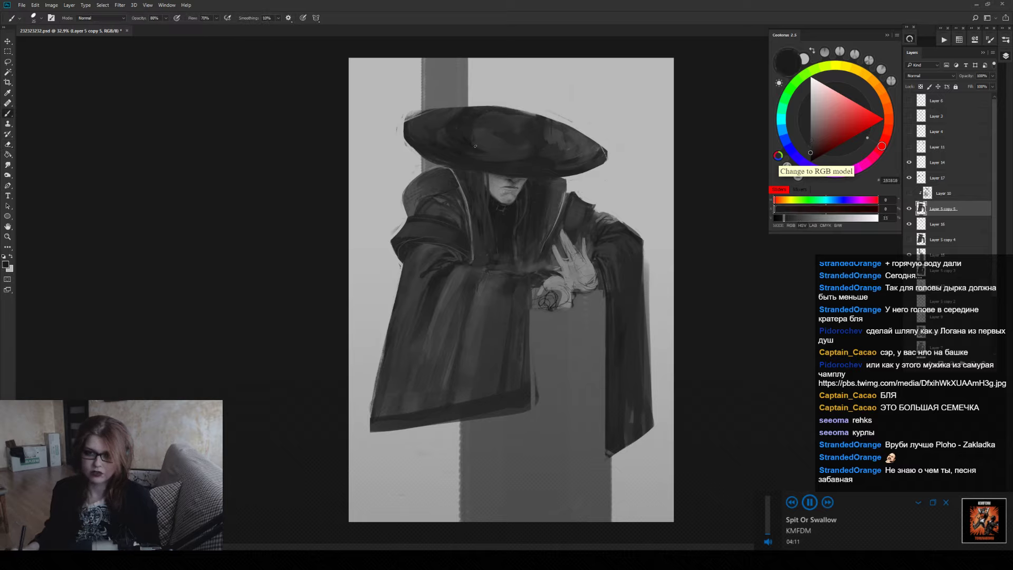
pyautogui.keyDown('alt'); pyautogui.click(514, 175); pyautogui.keyUp('alt')
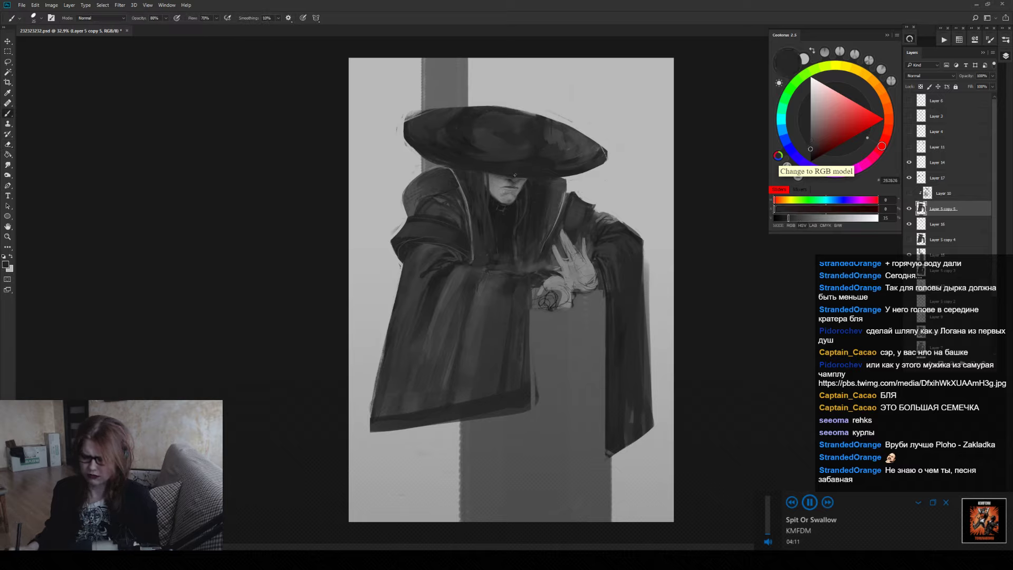
pyautogui.keyDown('alt'); pyautogui.click(487, 160); pyautogui.keyUp('alt')
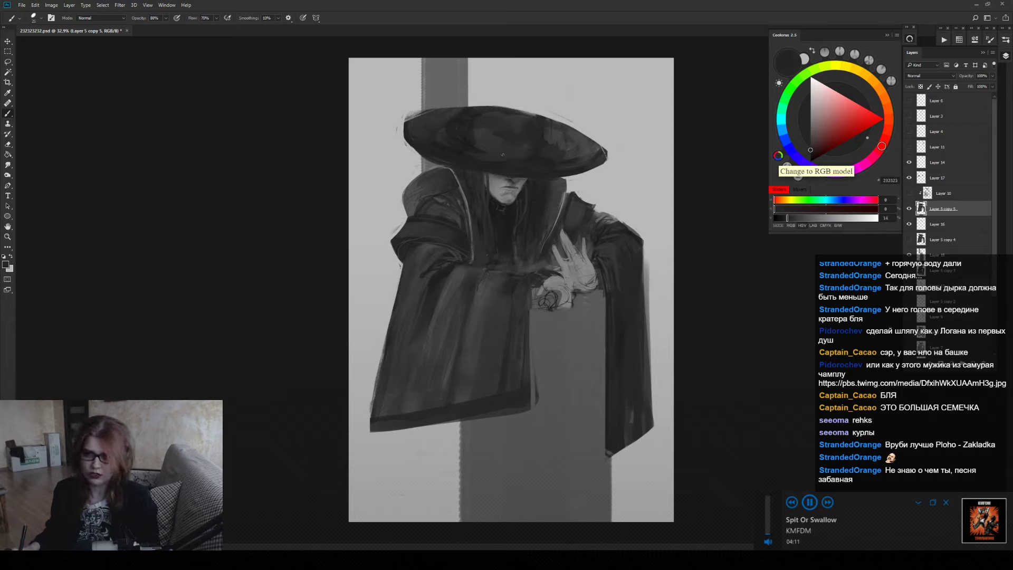
pyautogui.keyDown('alt'); pyautogui.click(521, 113); pyautogui.keyUp('alt')
pyautogui.keyDown('alt'); pyautogui.click(536, 160); pyautogui.keyUp('alt')
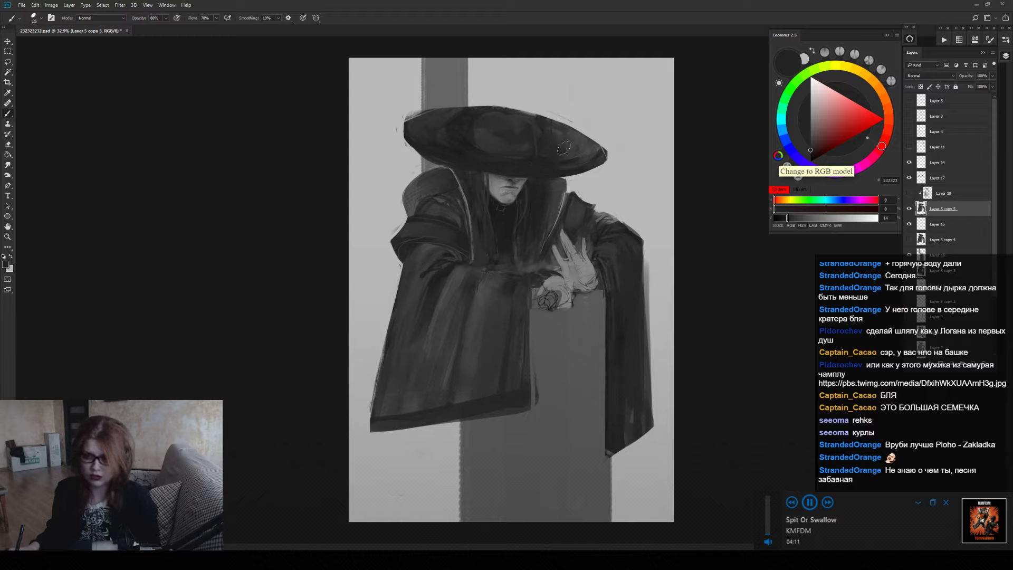
# Blend the hat's light central patch and right brim into smoother dark tones, resampling greys from the hat.
pyautogui.keyDown('alt'); pyautogui.click(532, 150); pyautogui.keyUp('alt')
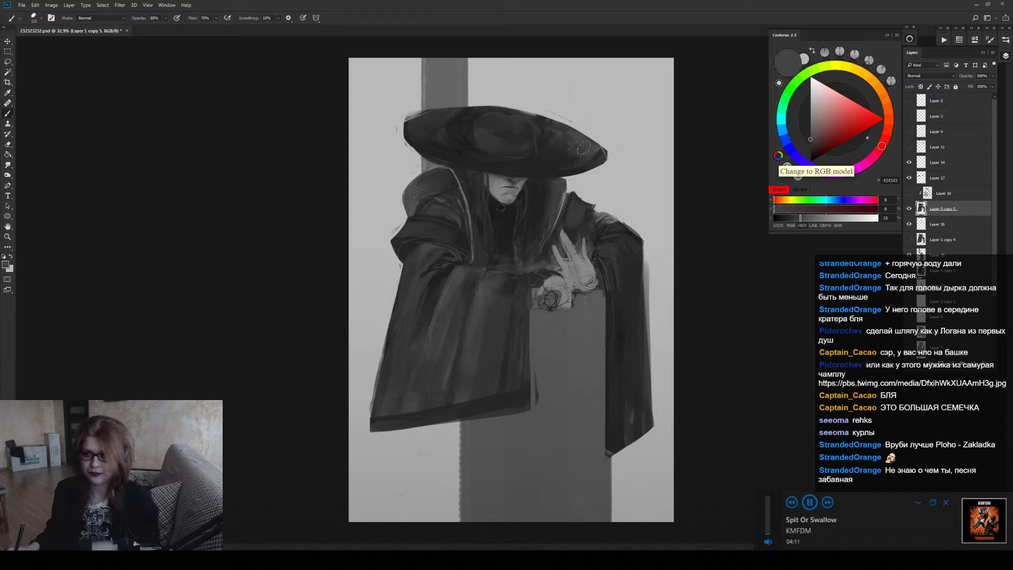
pyautogui.keyDown('alt'); pyautogui.click(496, 136); pyautogui.keyUp('alt')
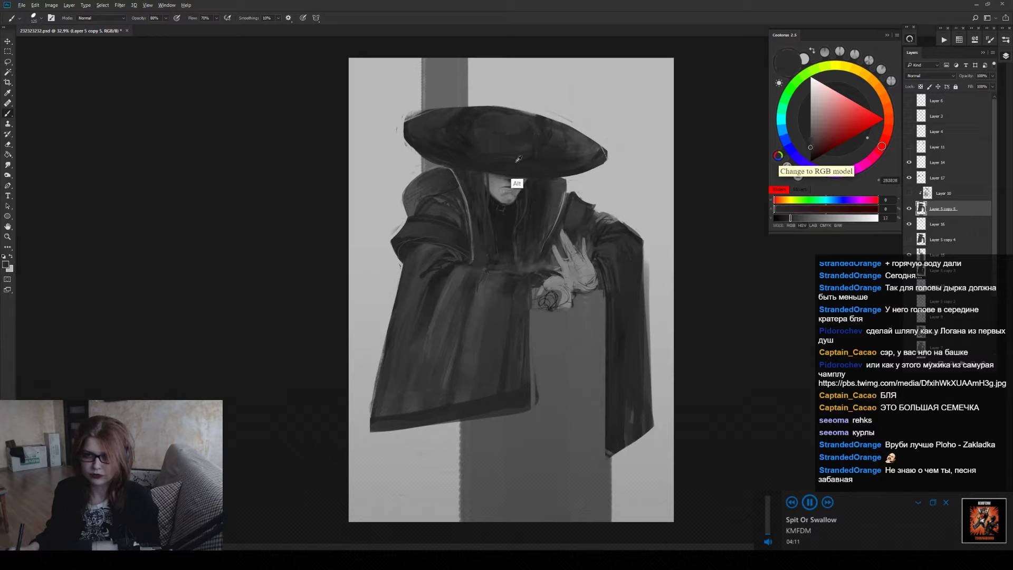
pyautogui.keyDown('alt'); pyautogui.click(499, 162); pyautogui.keyUp('alt')
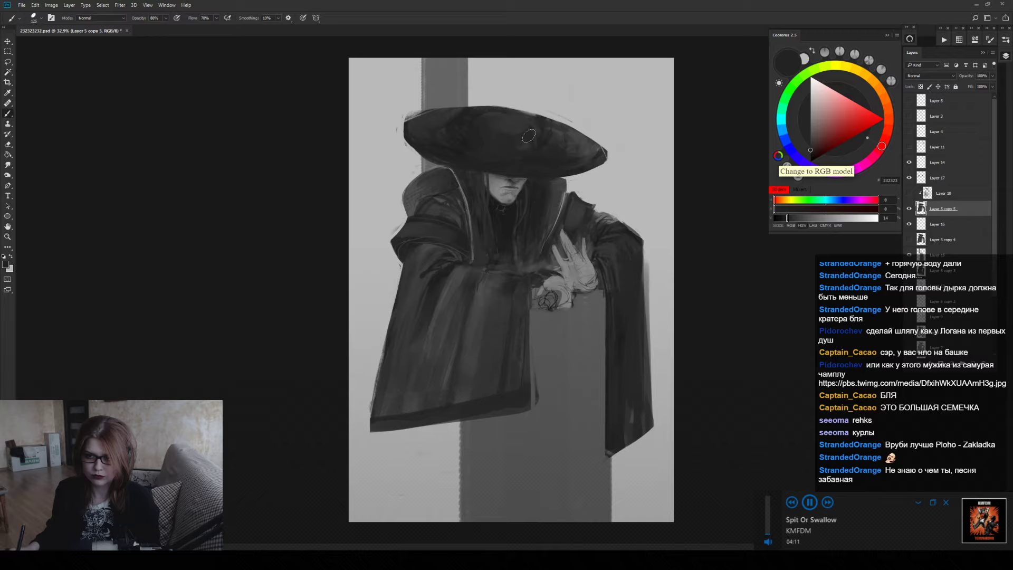
pyautogui.press('z')
pyautogui.press('b')
pyautogui.keyDown('alt'); pyautogui.click(541, 120); pyautogui.keyUp('alt')
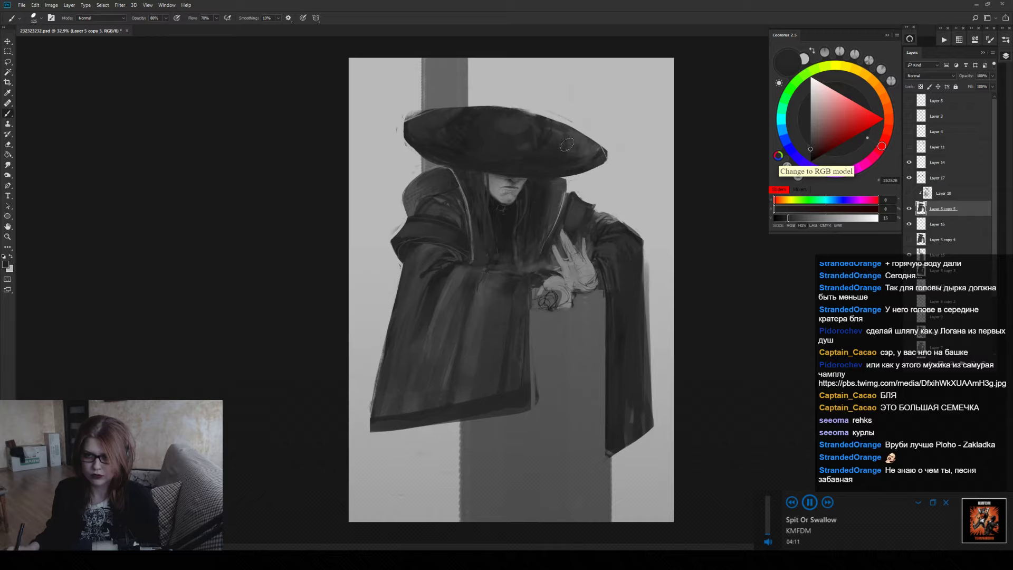
# Touch up the lower edge of the hat brim beside the hair with sampled dark greys and a smaller brush.
pyautogui.keyDown('alt'); pyautogui.click(465, 179); pyautogui.keyUp('alt')
pyautogui.press('[')
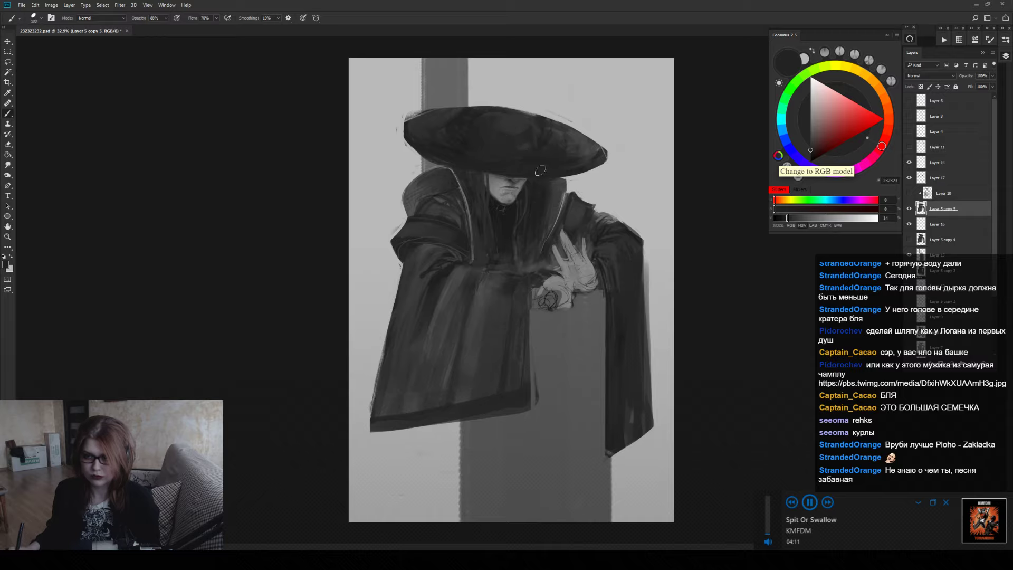
pyautogui.keyDown('alt'); pyautogui.click(453, 171); pyautogui.keyUp('alt')
pyautogui.press('z')
pyautogui.moveTo(559, 169); pyautogui.dragTo(510, 192)
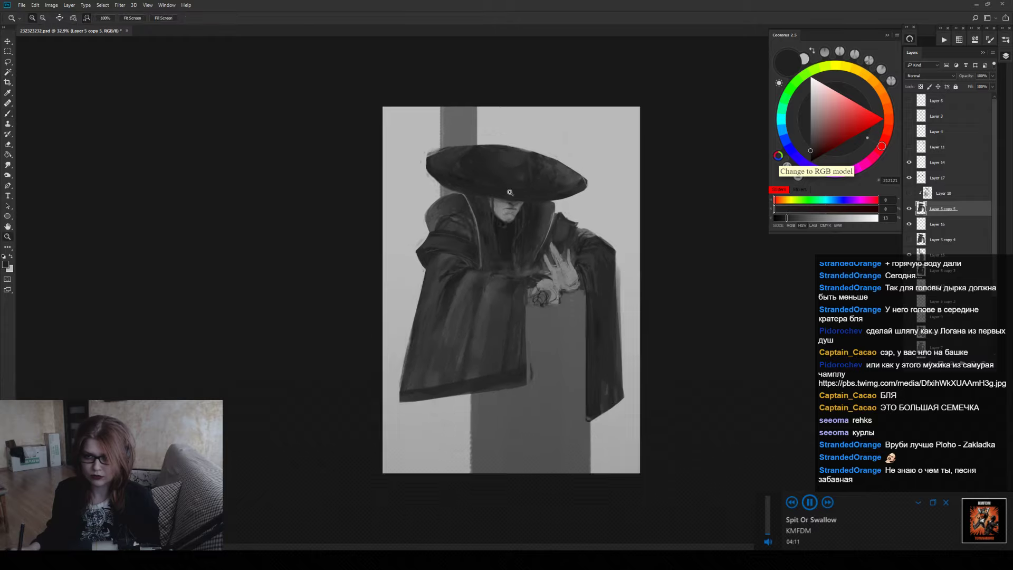
pyautogui.keyDown('alt'); pyautogui.click(509, 192); pyautogui.keyUp('alt')
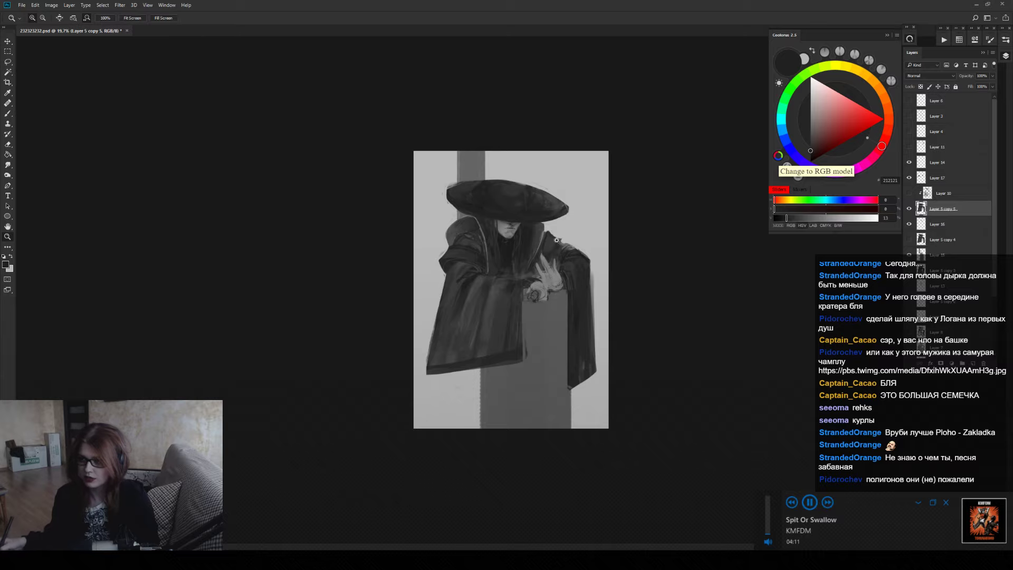
# Select Layer 14 and hand-letter "ПЕРЕРЫВ" in light grey diagonally across the cloak's wide front sleeve, using the Brush tool.
pyautogui.click(951, 166)
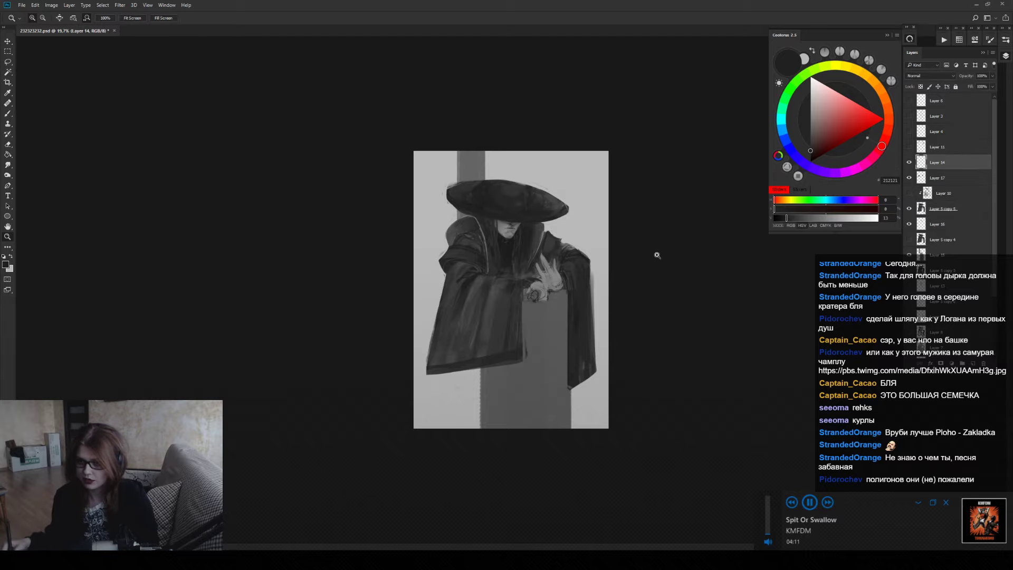
pyautogui.moveTo(631, 262); pyautogui.dragTo(677, 273)
pyautogui.press('b')
pyautogui.keyDown('alt'); pyautogui.click(544, 194); pyautogui.keyUp('alt')
pyautogui.moveTo(327, 429); pyautogui.dragTo(434, 309)
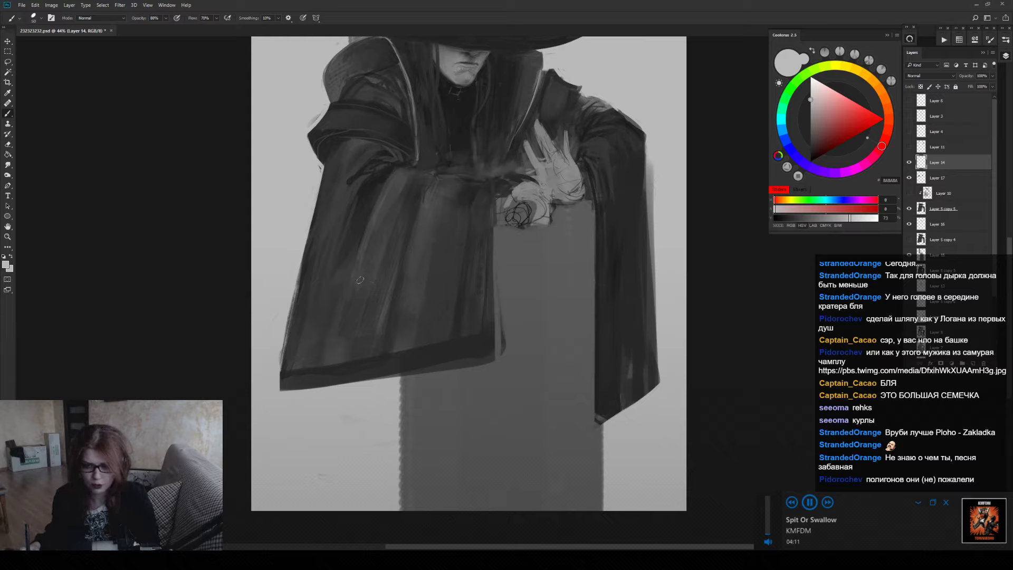
pyautogui.moveTo(355, 274)
pyautogui.mouseDown()
pyautogui.moveTo(383, 286)
pyautogui.moveTo(402, 270)
pyautogui.moveTo(409, 235)
pyautogui.moveTo(429, 247)
pyautogui.moveTo(452, 239)
pyautogui.mouseUp()
pyautogui.hotkey('ctrl', 'z')
pyautogui.moveTo(424, 228)
pyautogui.mouseDown()
pyautogui.moveTo(458, 218)
pyautogui.moveTo(470, 197)
pyautogui.mouseUp()
pyautogui.moveTo(466, 206); pyautogui.dragTo(484, 210)
pyautogui.moveTo(495, 175)
pyautogui.mouseDown()
pyautogui.moveTo(502, 201)
pyautogui.moveTo(510, 182)
pyautogui.mouseUp()
pyautogui.moveTo(500, 184); pyautogui.dragTo(517, 198)
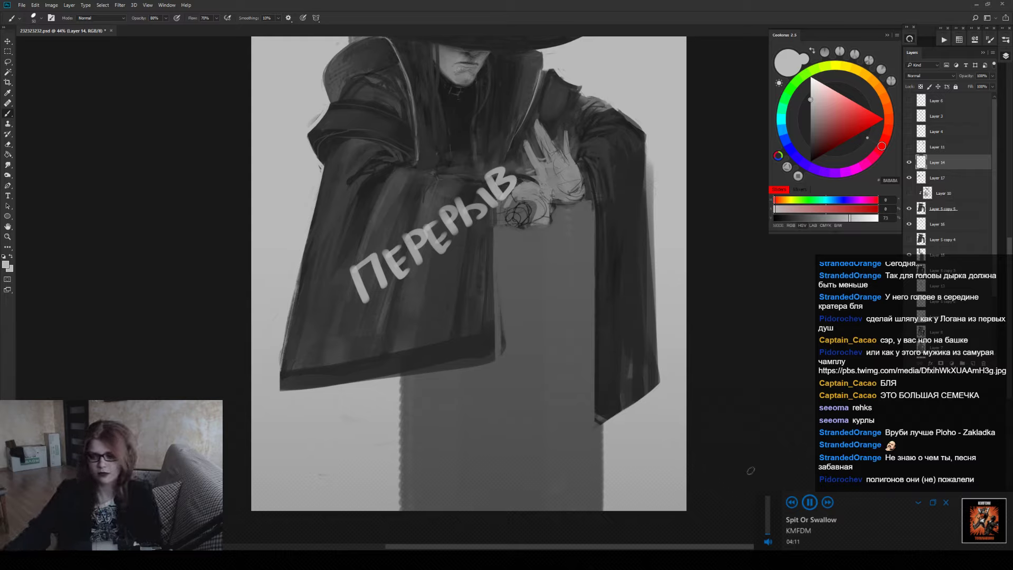
pyautogui.moveTo(816, 523)
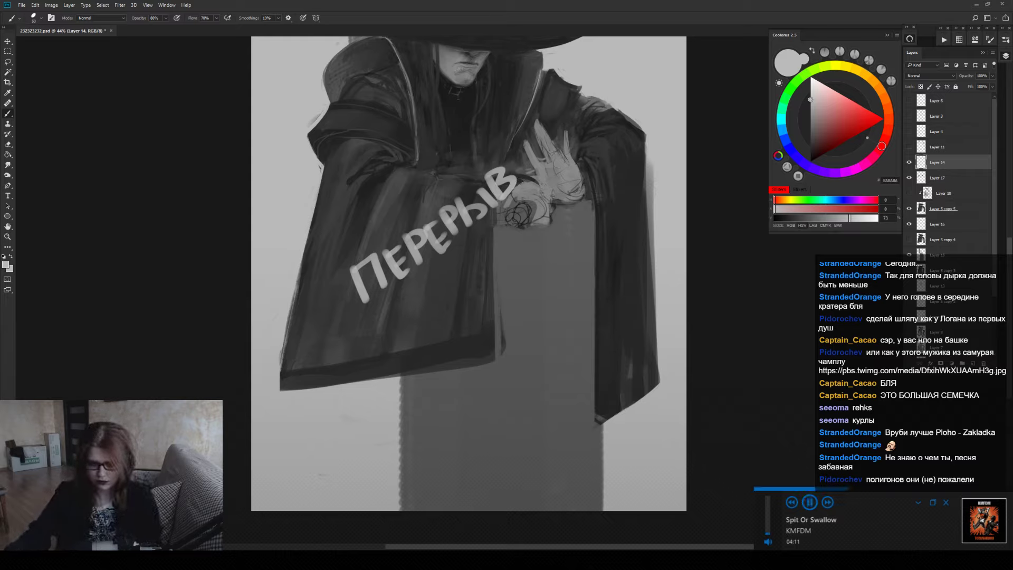
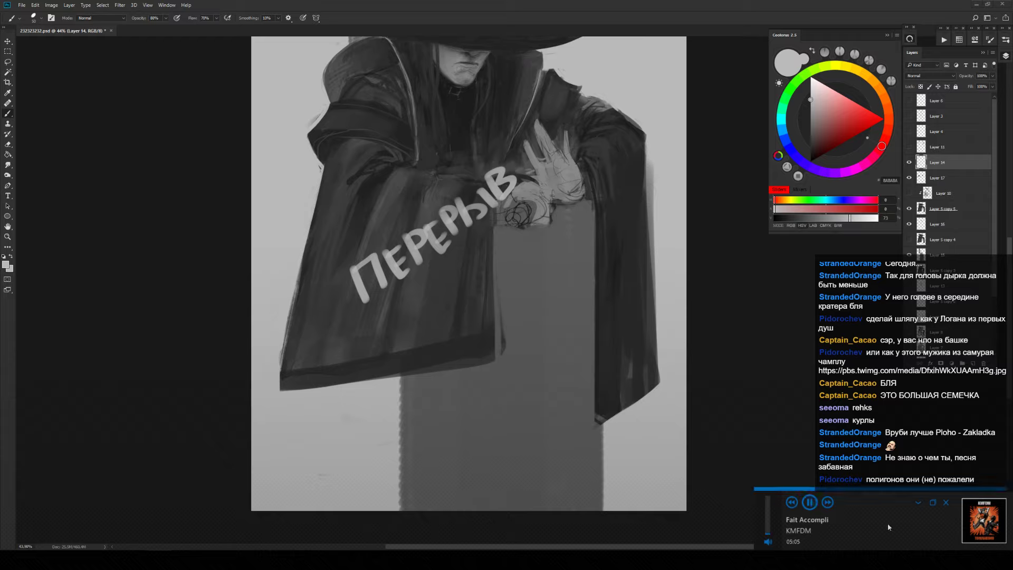
# Skip to the next song in the music player.
pyautogui.click(827, 502)
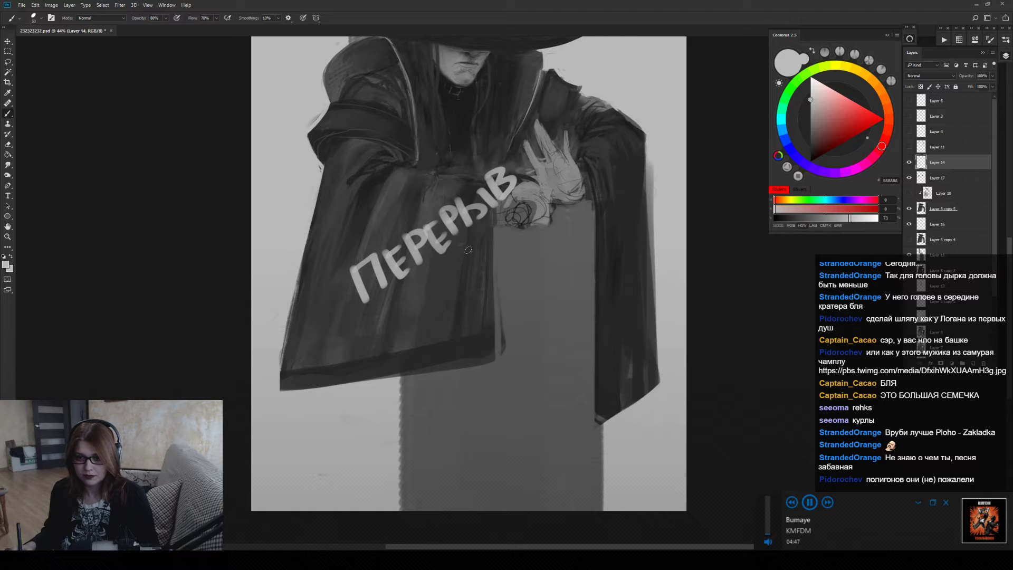
# Undo the "ПЕРЕРЫВ" lettering across the figure's sleeve and save the document.
pyautogui.hotkey('ctrl', 'alt', 'z')
pyautogui.hotkey('ctrl', 'alt', 'z')
pyautogui.hotkey('ctrl', 'alt', 'z')
pyautogui.hotkey('ctrl', 'alt', 'z')
pyautogui.hotkey('ctrl', 'alt', 'z')
pyautogui.hotkey('ctrl', 'alt', 'z')
pyautogui.moveTo(446, 227); pyautogui.dragTo(369, 282)
pyautogui.hotkey('ctrl', 'alt', 'z')
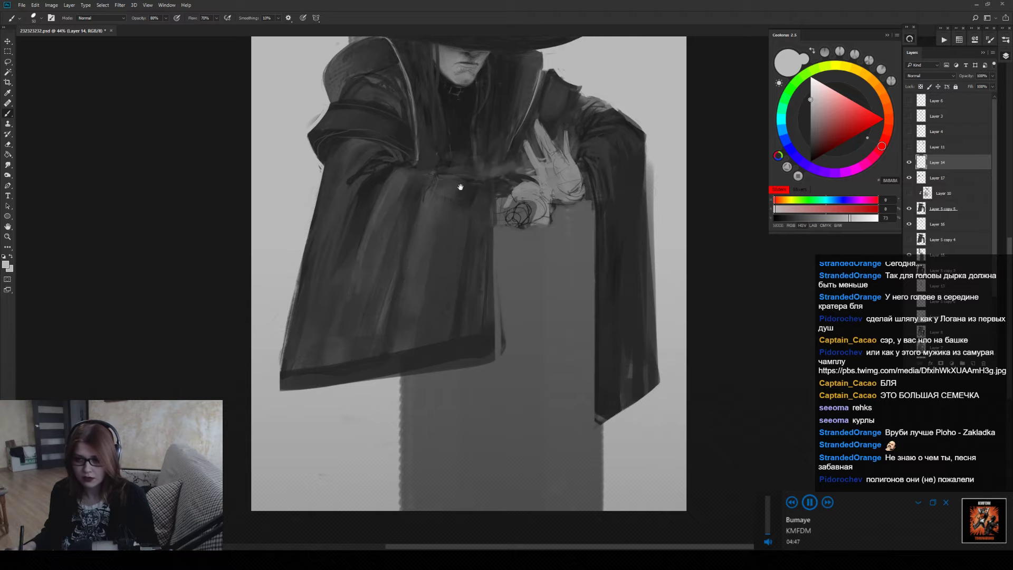
pyautogui.moveTo(459, 185); pyautogui.dragTo(451, 274)
pyautogui.moveTo(423, 202)
pyautogui.mouseDown()
pyautogui.moveTo(481, 302)
pyautogui.moveTo(462, 237)
pyautogui.mouseUp()
pyautogui.hotkey('ctrl', 's')
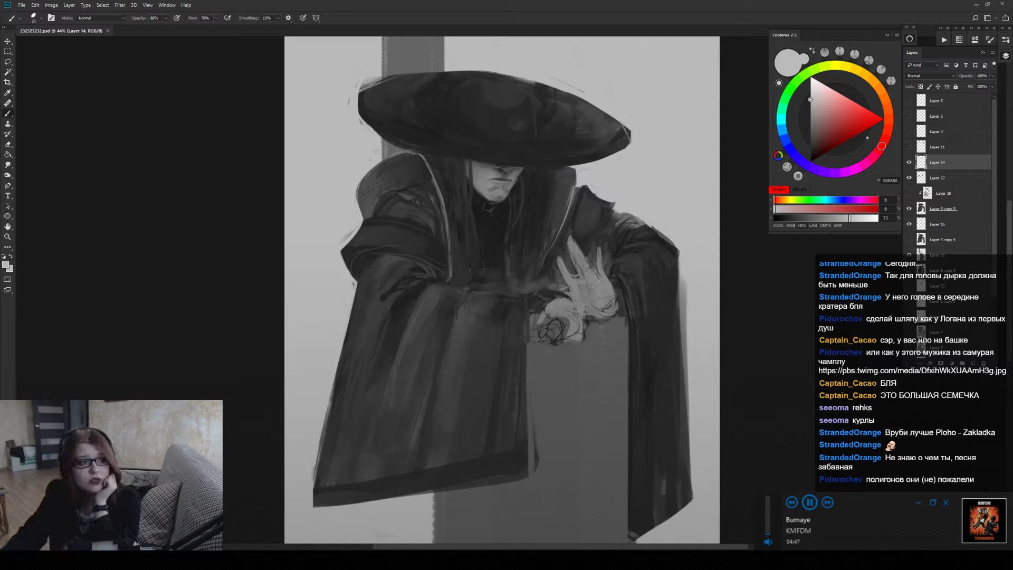
# Move the Видео folder window to the other monitor and show мужык ты че.psd maximized in ACDSee.
pyautogui.hotkey('alt', 'Tab')
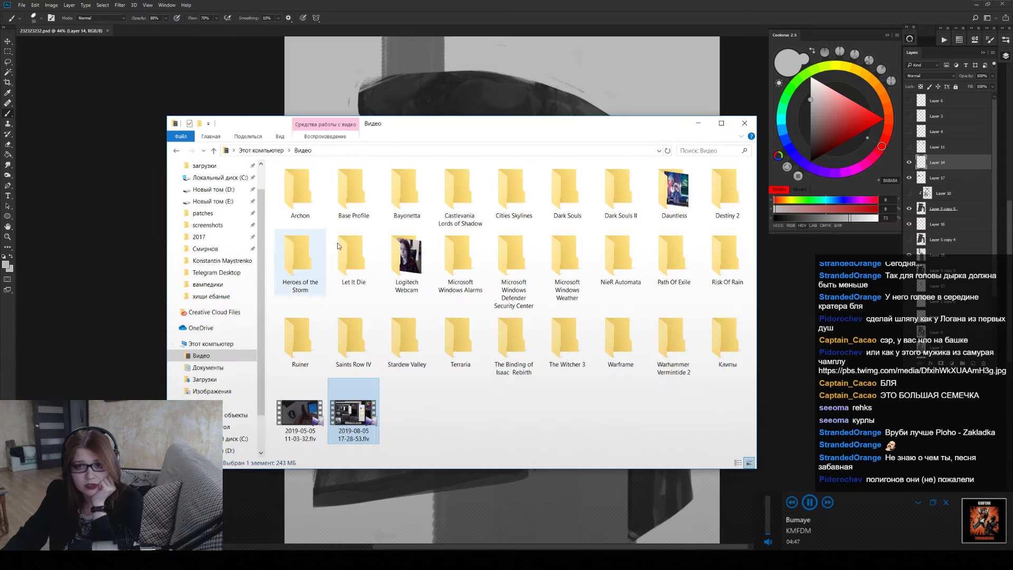
pyautogui.moveTo(456, 124); pyautogui.dragTo(0, 100)
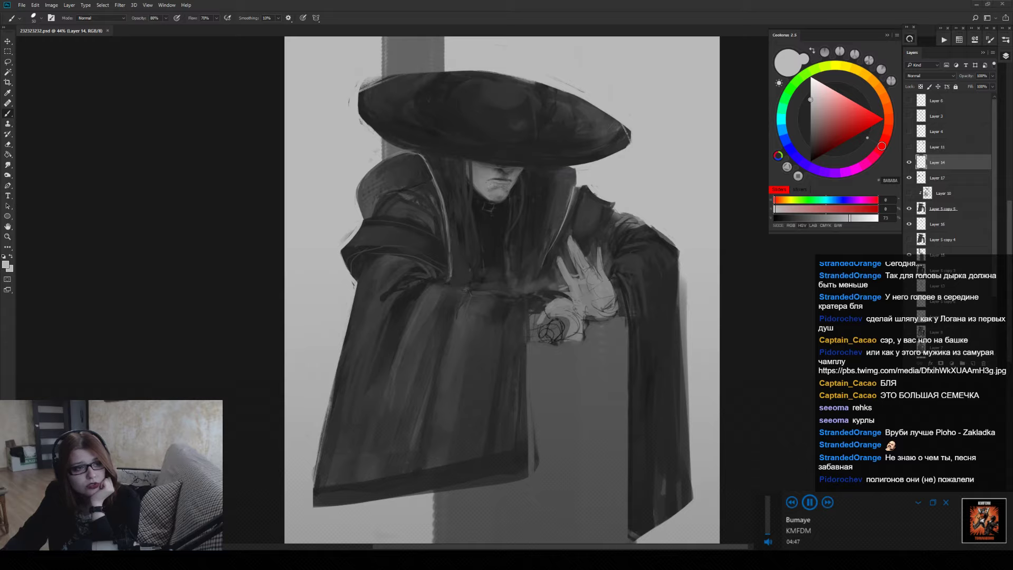
pyautogui.moveTo(0, 134); pyautogui.dragTo(452, 124)
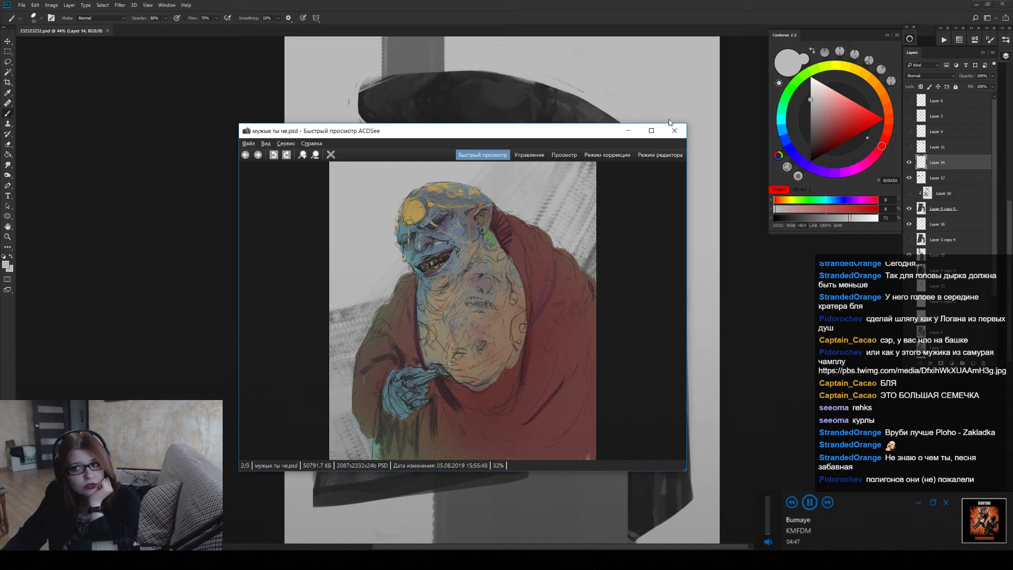
pyautogui.click(651, 131)
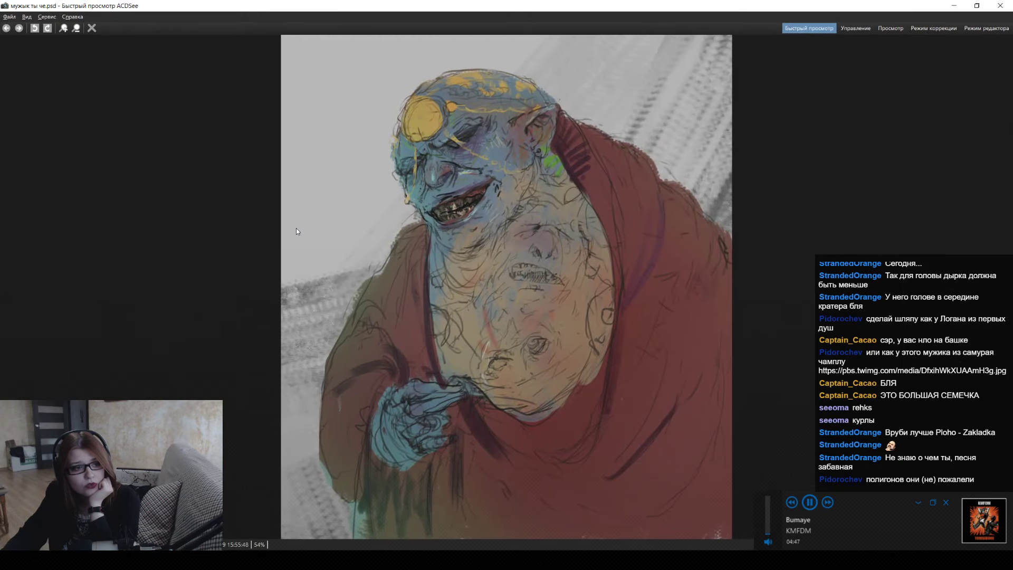
# Examine the paintings Untitled-1.psd and мужык ты че.psd in the viewer, then restore the window's smaller size.
pyautogui.press('Left')
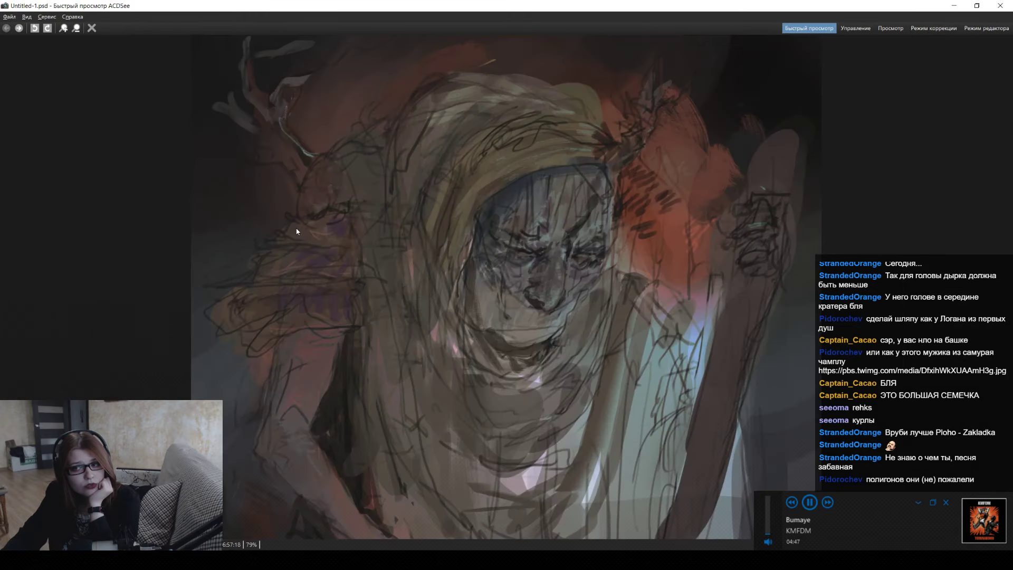
pyautogui.scroll(-1, 297, 231)
pyautogui.scroll(1, 296, 231)
pyautogui.scroll(-1, 296, 231)
pyautogui.scroll(1, 296, 229)
pyautogui.scroll(-1, 296, 230)
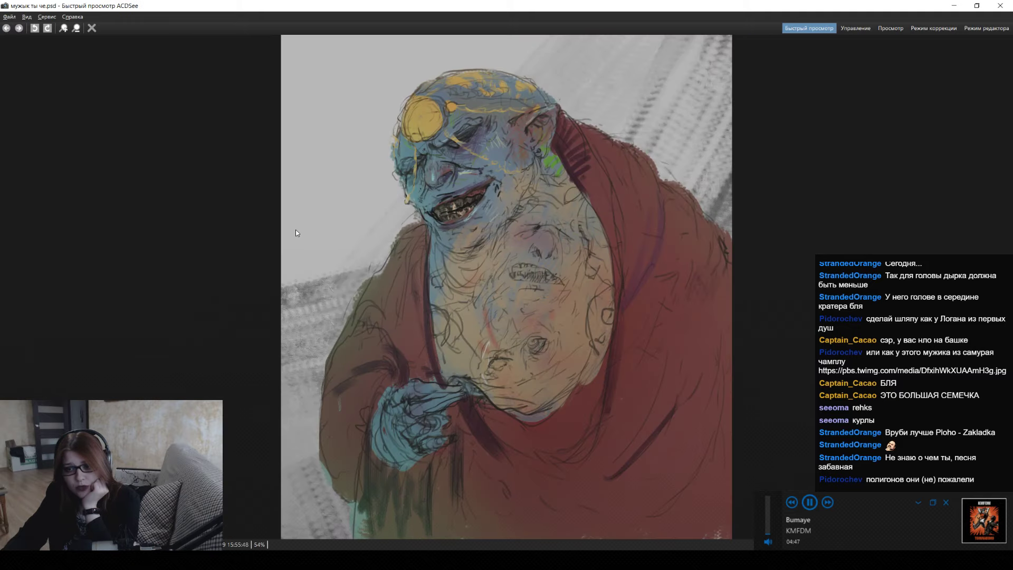
pyautogui.click(976, 6)
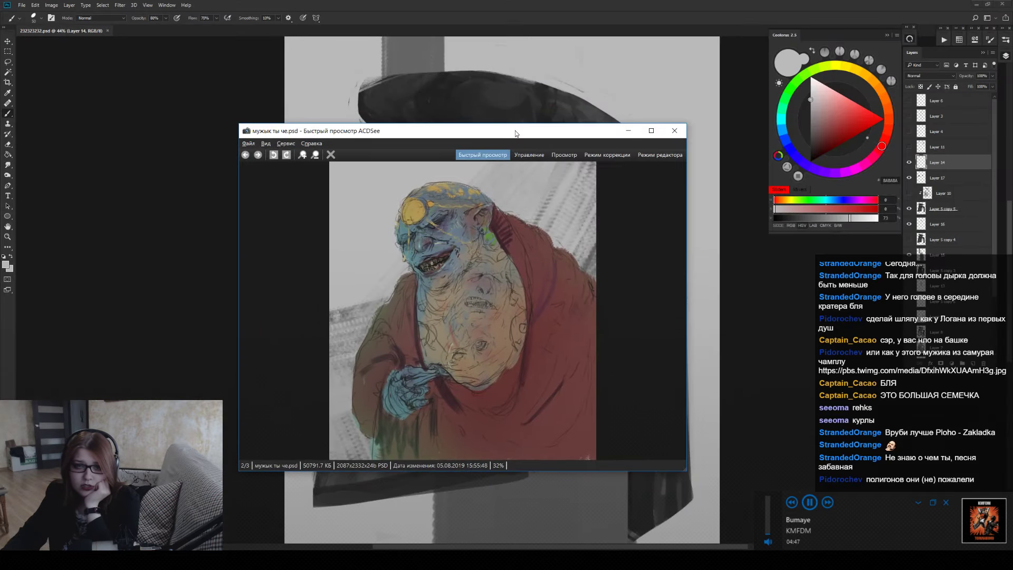
# Move the viewer off this monitor and open мужык ты че.psd as a separate document in Photoshop.
pyautogui.moveTo(514, 138); pyautogui.dragTo(0, 106)
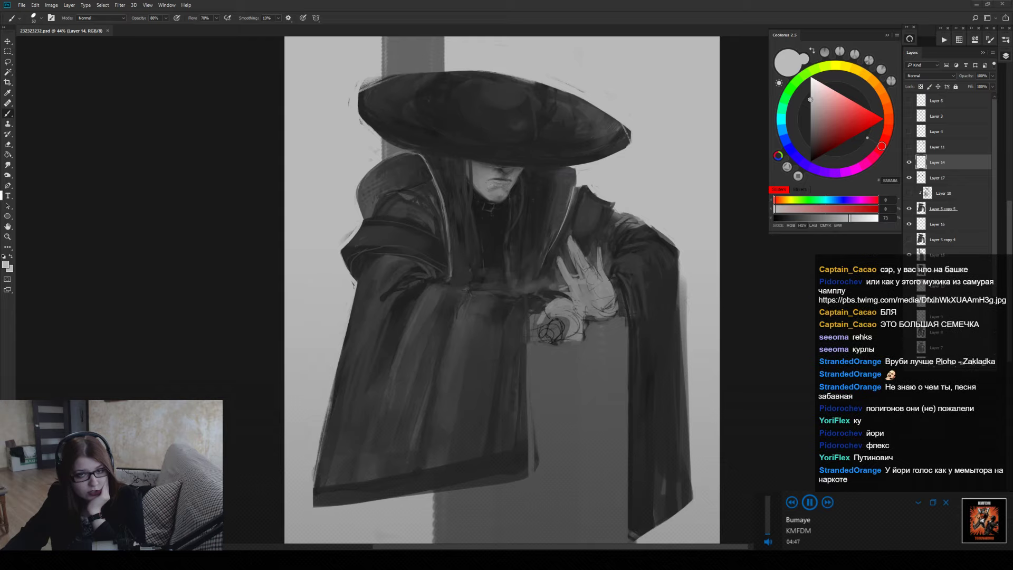
pyautogui.moveTo(197, 50); pyautogui.dragTo(171, 33)
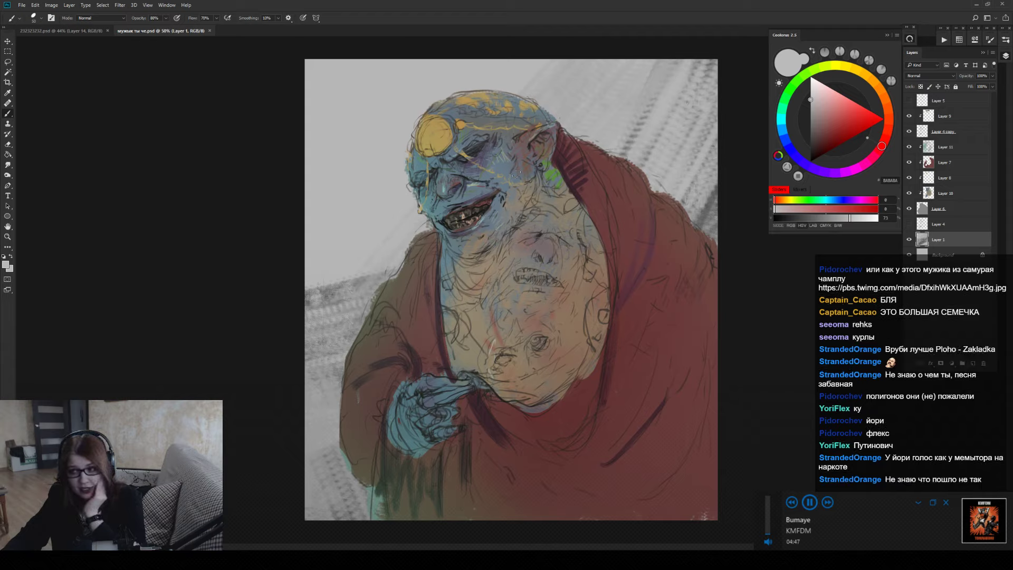
# Compare the blue-skinned character's values by viewing the painting in colour and in the Gray Gamma 2.2 proof.
pyautogui.click(909, 224)
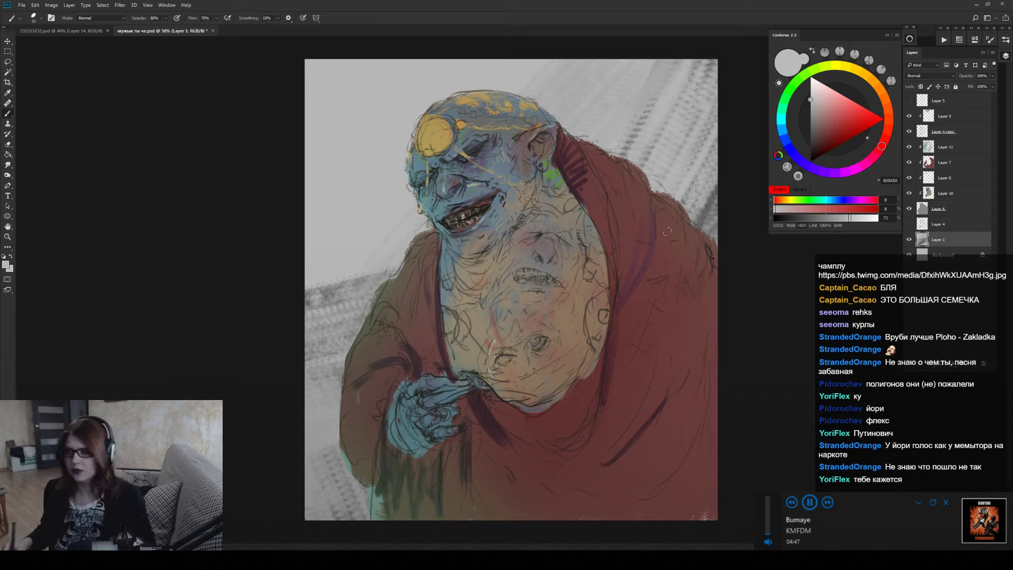
pyautogui.click(960, 118)
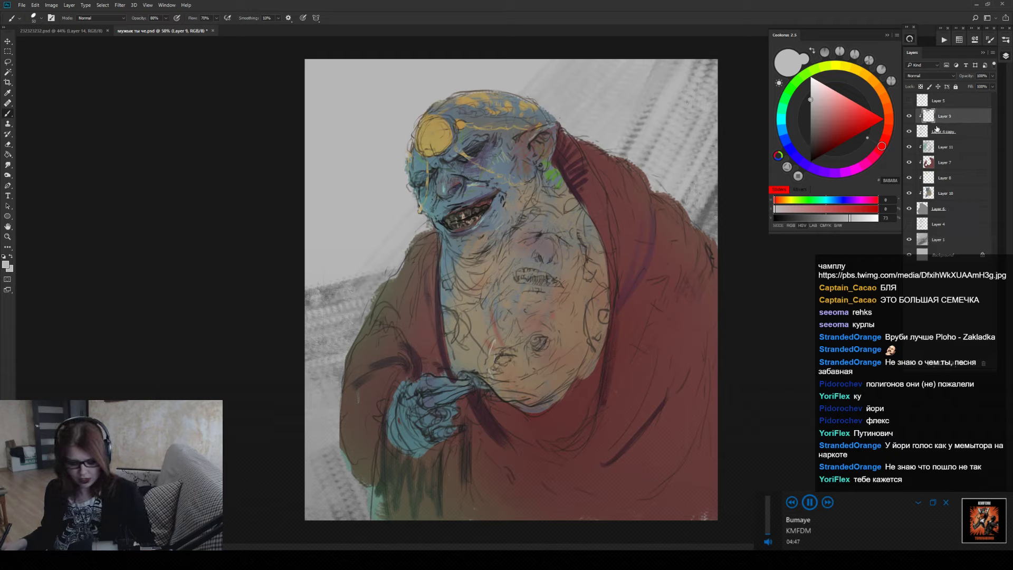
pyautogui.hotkey('ctrl', 'y')
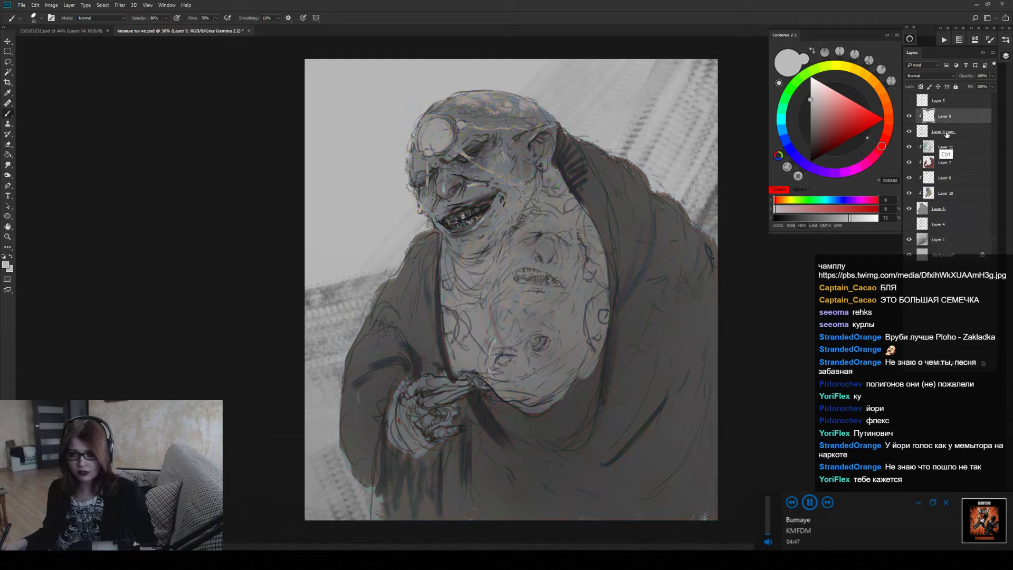
pyautogui.hotkey('ctrl', 'y')
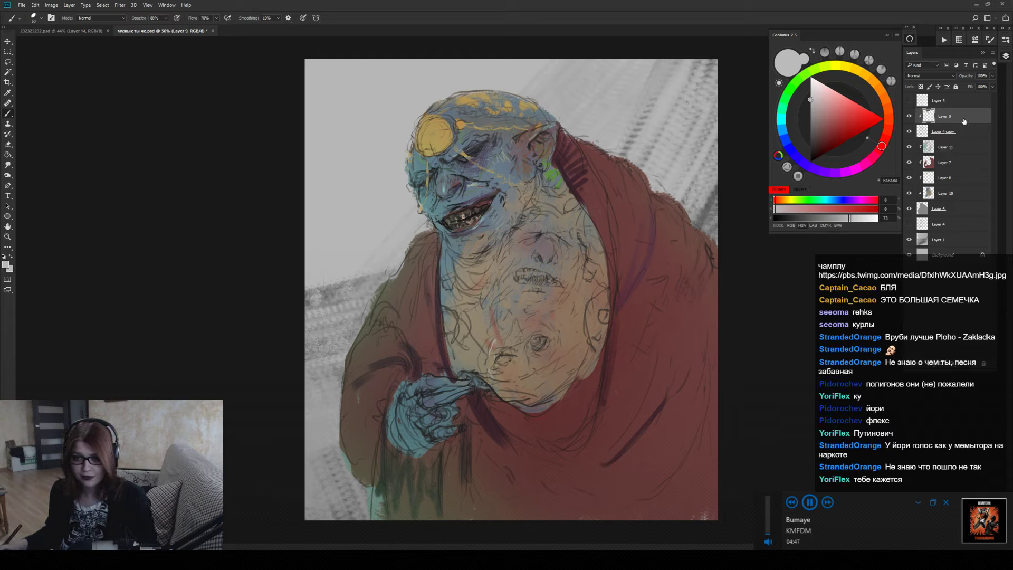
pyautogui.hotkey('ctrl', 'y')
pyautogui.hotkey('ctrl', 'y')
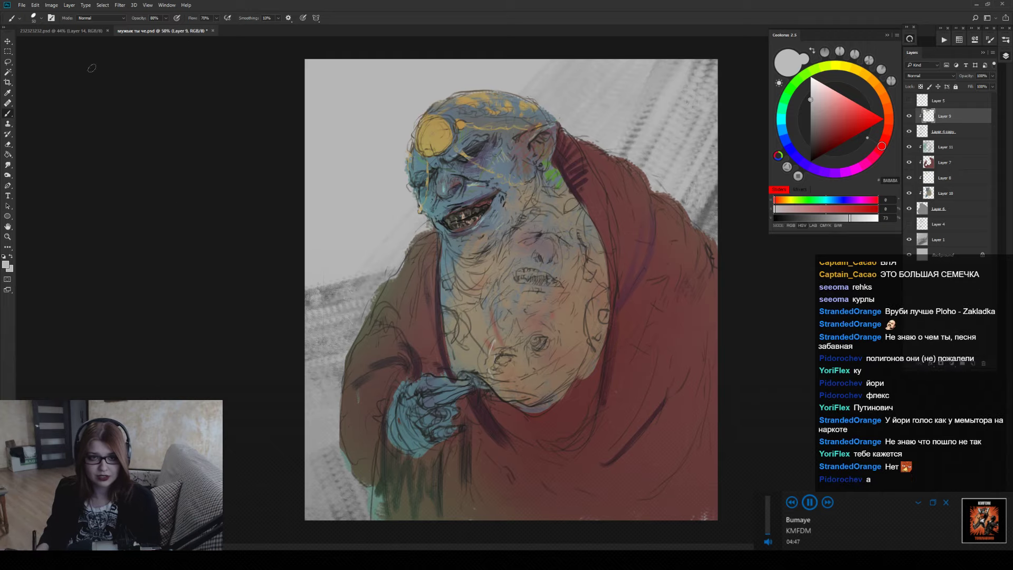
# In the hat figure document, show the clipped colour layer above Layer 5 copy 5.
pyautogui.click(97, 33)
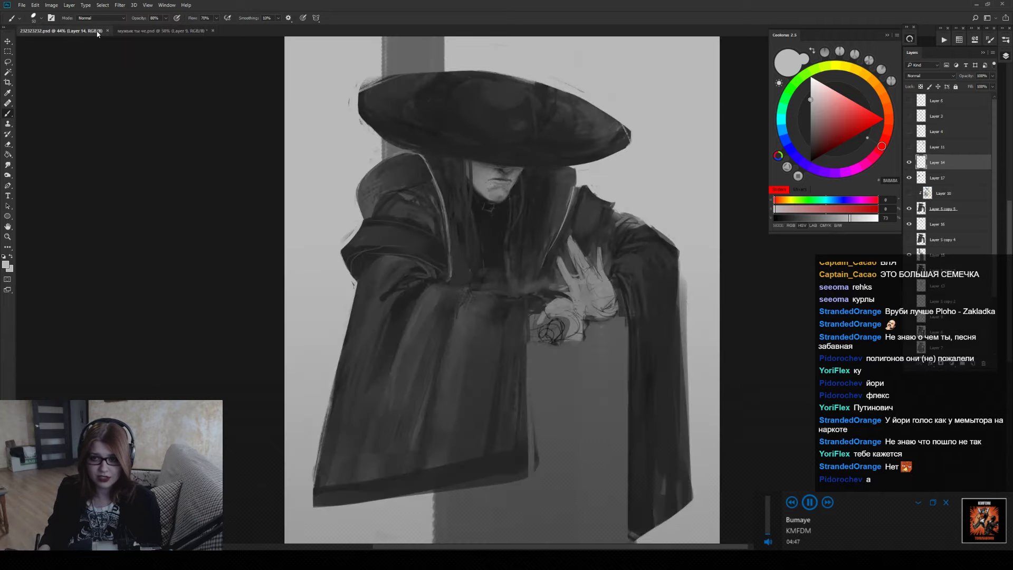
pyautogui.click(907, 193)
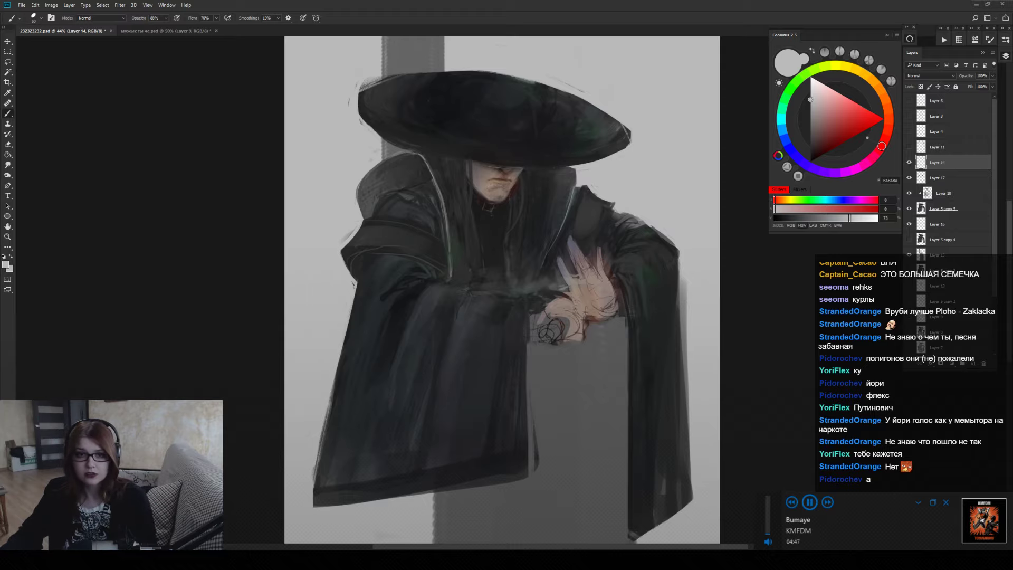
# In мужык ты че.psd, compare the painting with and without the Hard Light Layer 11 and leave that layer hidden.
pyautogui.click(178, 31)
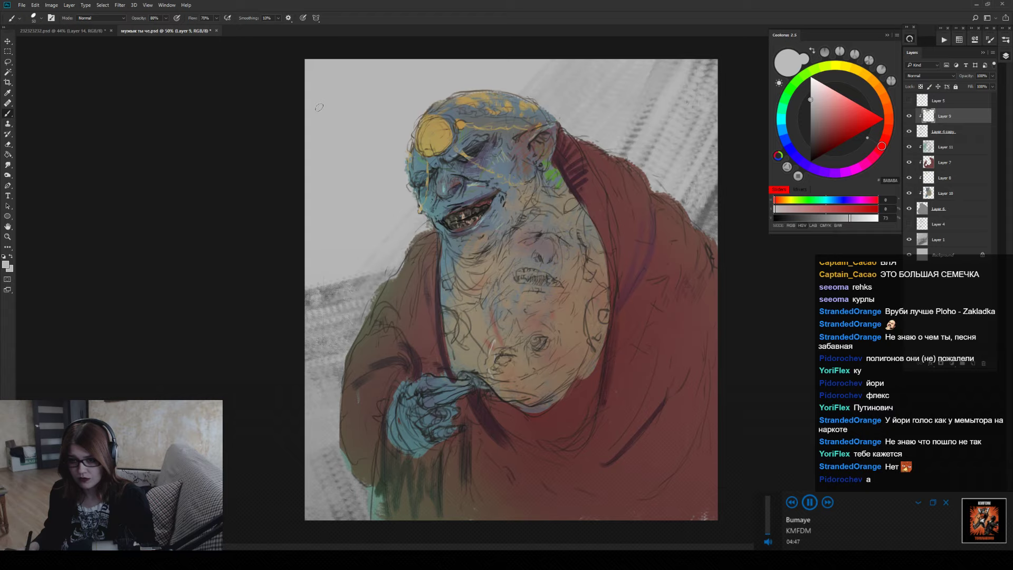
pyautogui.click(954, 149)
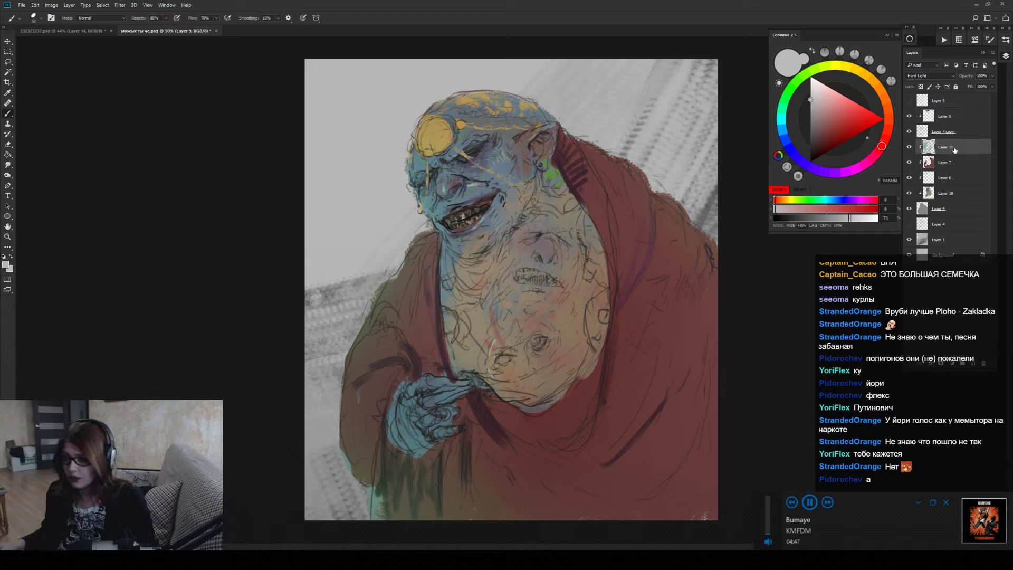
pyautogui.click(908, 147)
pyautogui.click(908, 146)
pyautogui.click(909, 146)
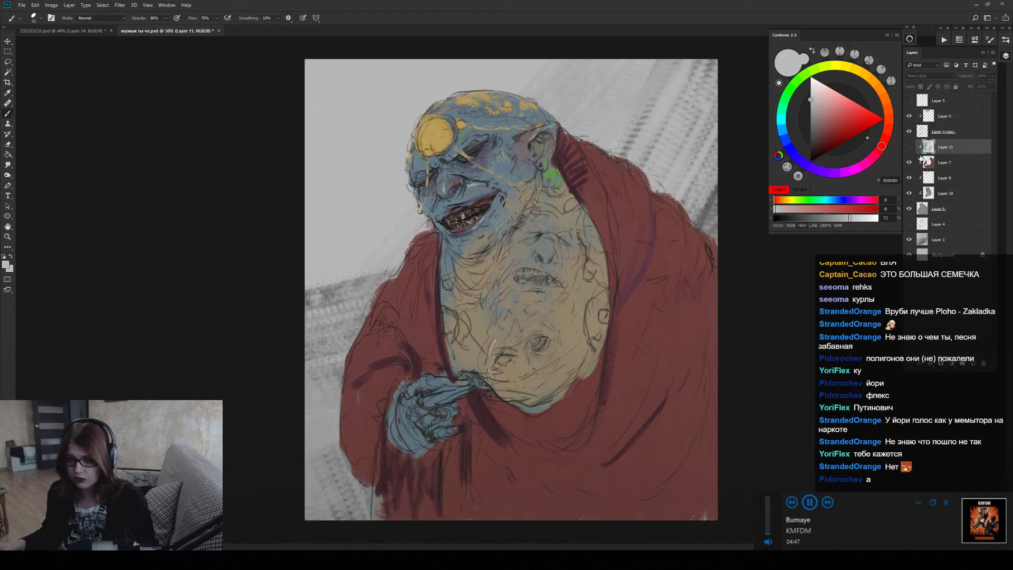
# On Layer 10, paint the lower belly with a large brush in a tan sampled from the belly.
pyautogui.click(959, 167)
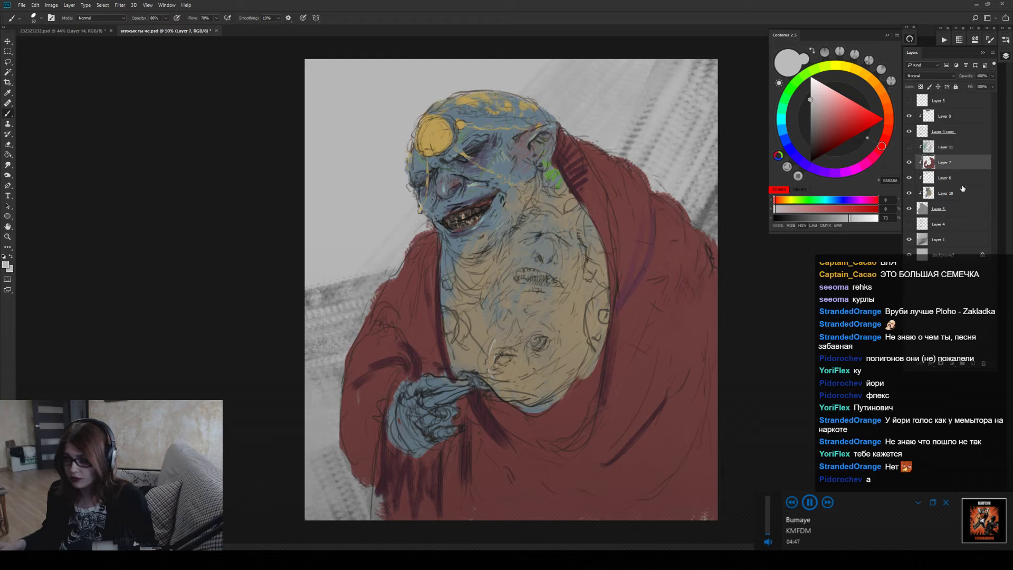
pyautogui.click(962, 192)
pyautogui.keyDown('alt'); pyautogui.click(572, 277); pyautogui.keyUp('alt')
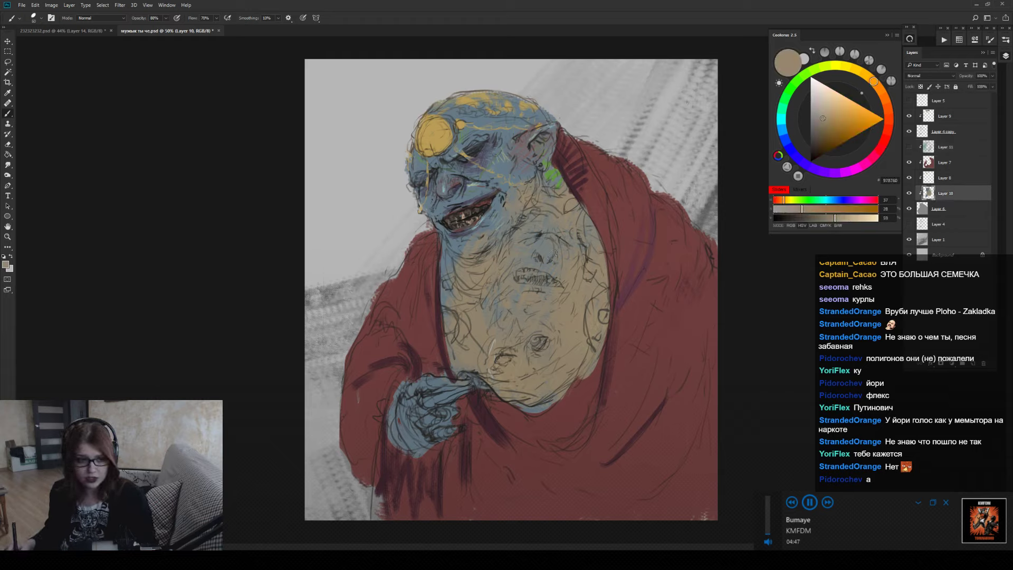
pyautogui.press(']')
pyautogui.press(']')
pyautogui.press(']')
pyautogui.press(']')
pyautogui.press(']')
pyautogui.press(']')
pyautogui.press(']')
pyautogui.press(']')
pyautogui.press(']')
pyautogui.press(']')
pyautogui.press(']')
pyautogui.press(']')
pyautogui.press(']')
pyautogui.press(']')
pyautogui.press(']')
pyautogui.press(']')
pyautogui.press(']')
pyautogui.click(560, 379)
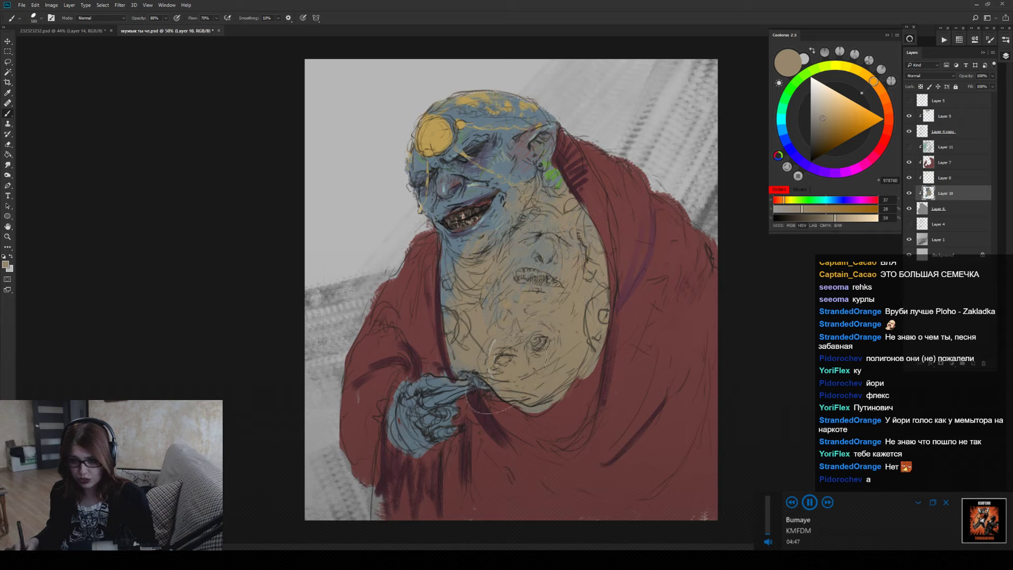
pyautogui.press('[')
pyautogui.press('[')
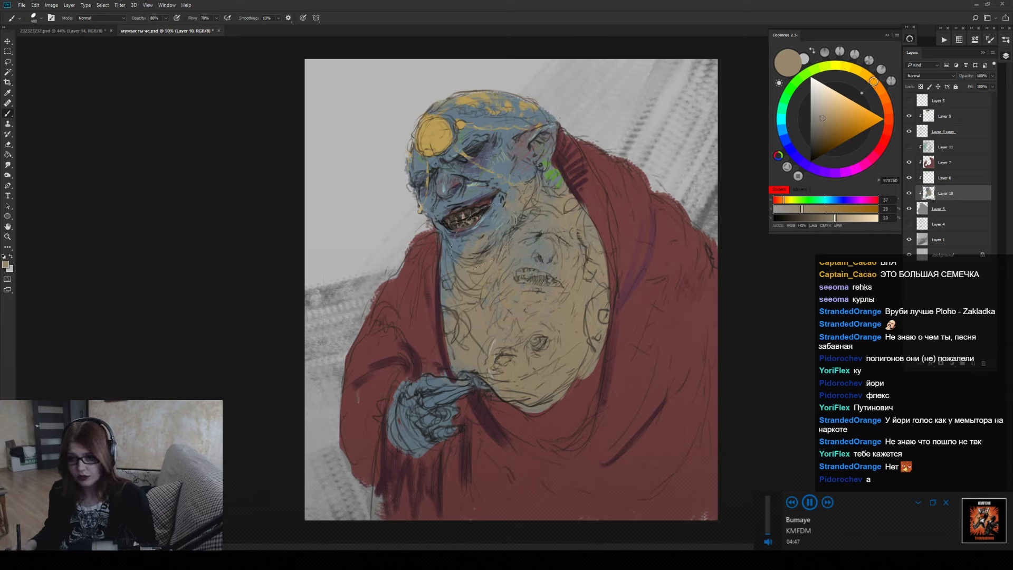
# Sample grey-green tones from the character's face and touch up the cheek skin with a smaller brush.
pyautogui.press('alt')
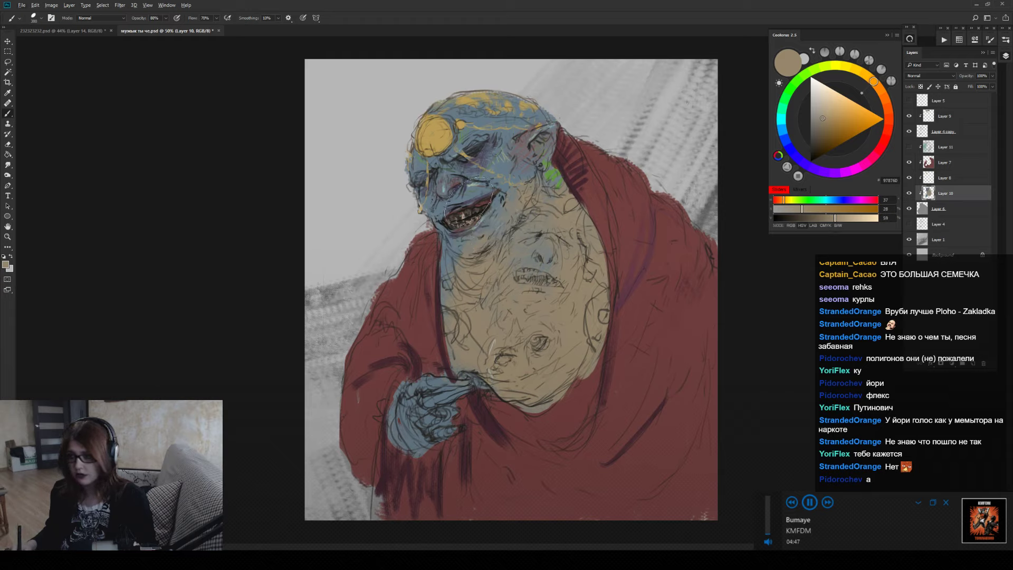
pyautogui.keyDown('alt'); pyautogui.click(478, 193); pyautogui.keyUp('alt')
pyautogui.press('[')
pyautogui.press('[')
pyautogui.press('[')
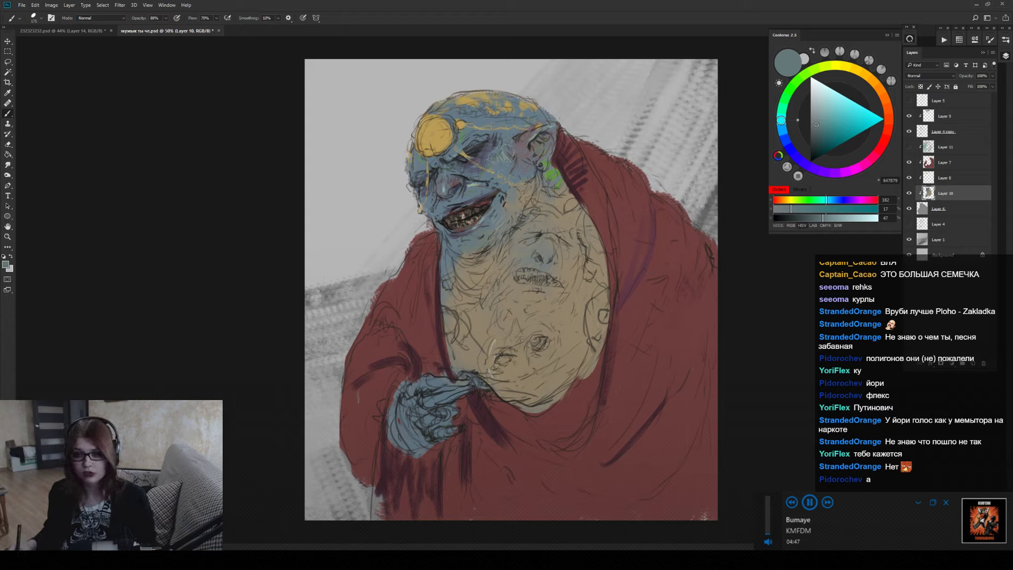
pyautogui.keyDown('alt'); pyautogui.click(495, 161); pyautogui.keyUp('alt')
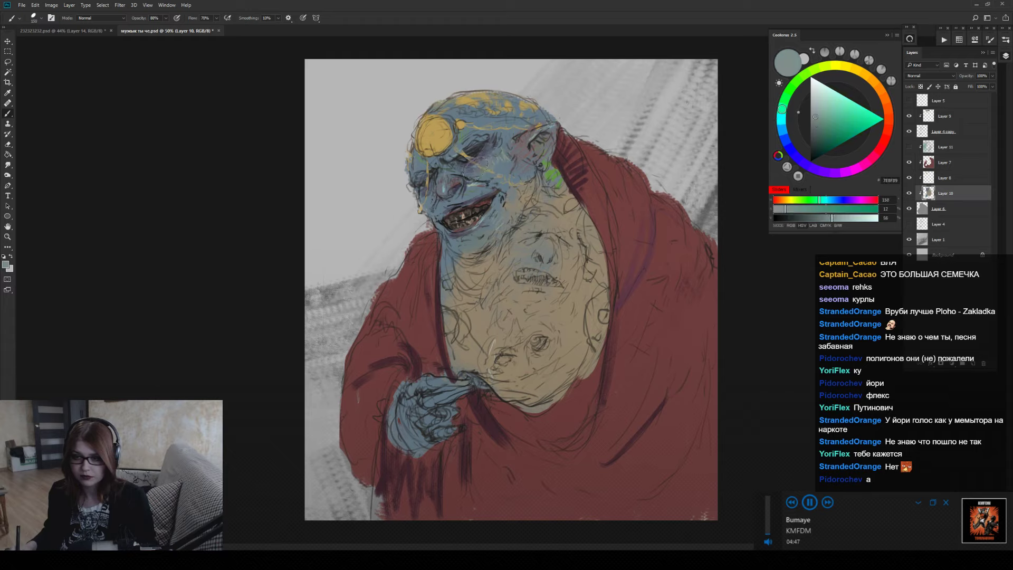
# Sample the dark eye area, shift the colour to a muted grey-violet, and shade the face beside the nose.
pyautogui.keyDown('alt'); pyautogui.click(485, 156); pyautogui.keyUp('alt')
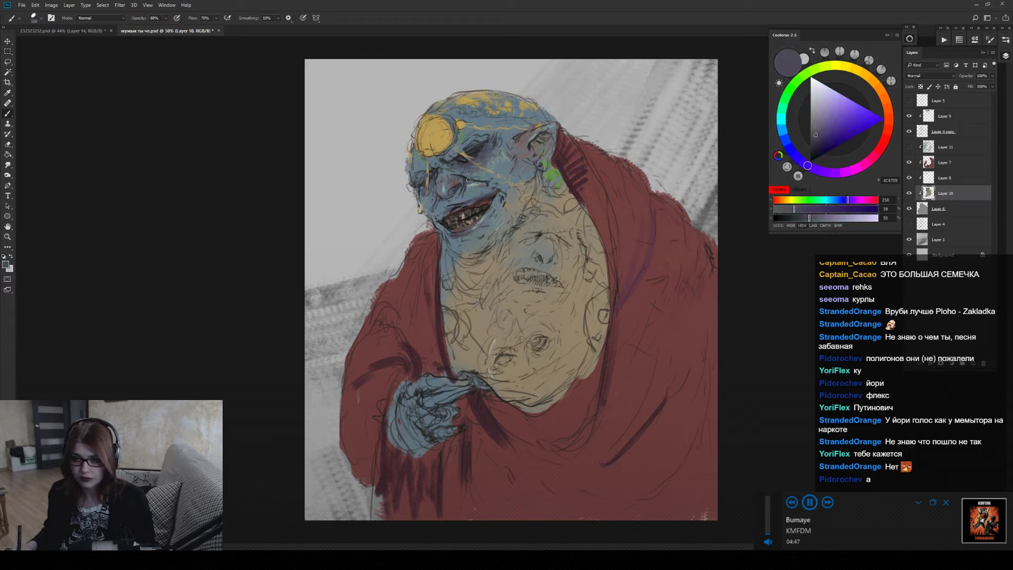
pyautogui.click(802, 137)
pyautogui.click(812, 136)
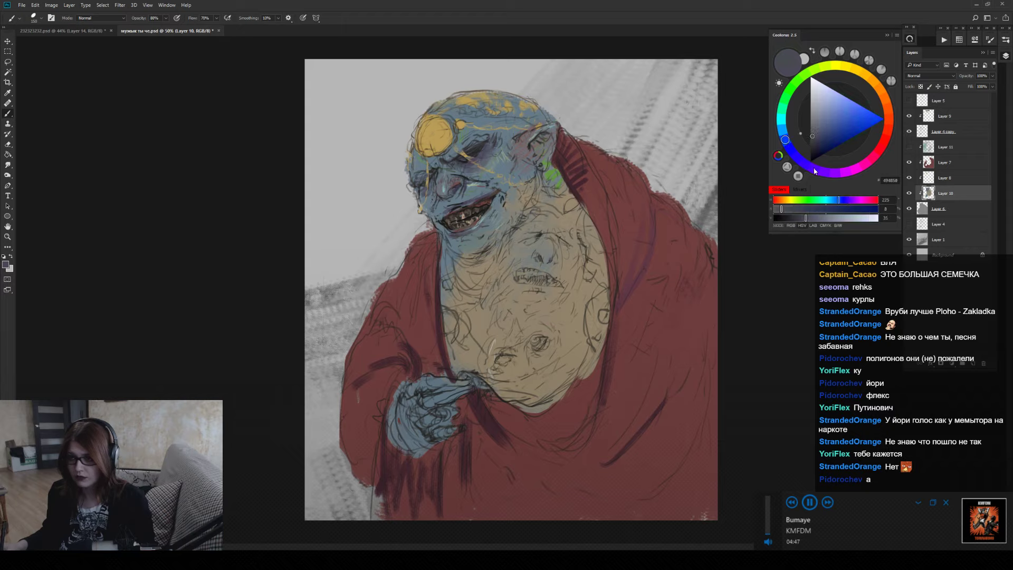
pyautogui.click(825, 172)
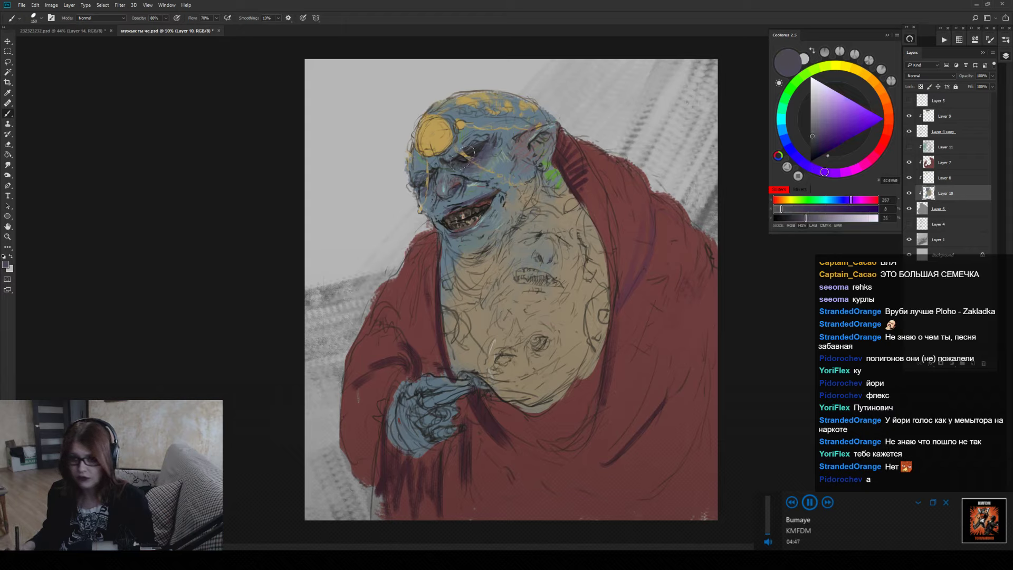
pyautogui.moveTo(432, 176); pyautogui.dragTo(421, 189)
# Darken the eye socket with a smaller brush in a deeper violet.
pyautogui.press('[')
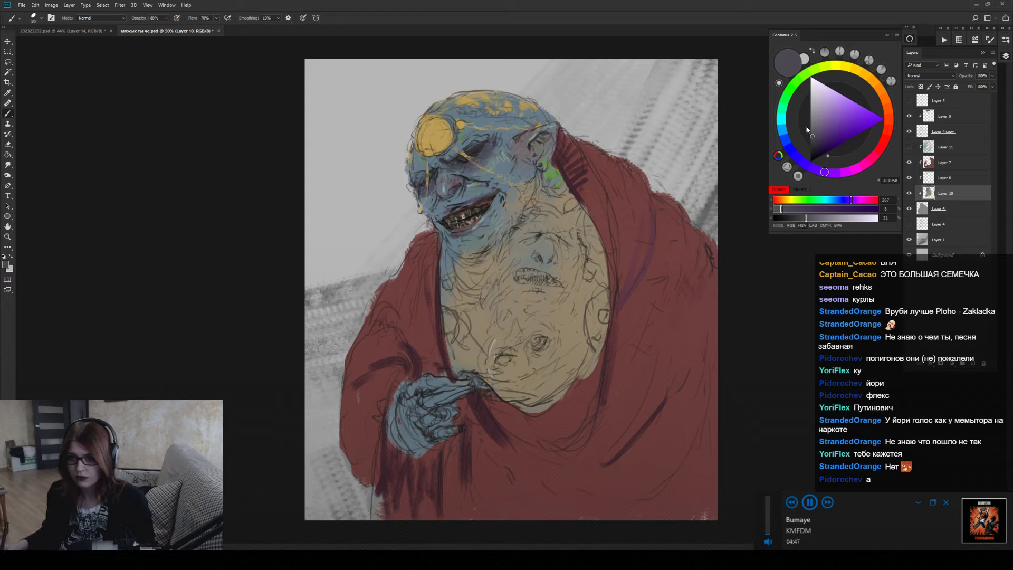
pyautogui.click(811, 157)
pyautogui.click(814, 145)
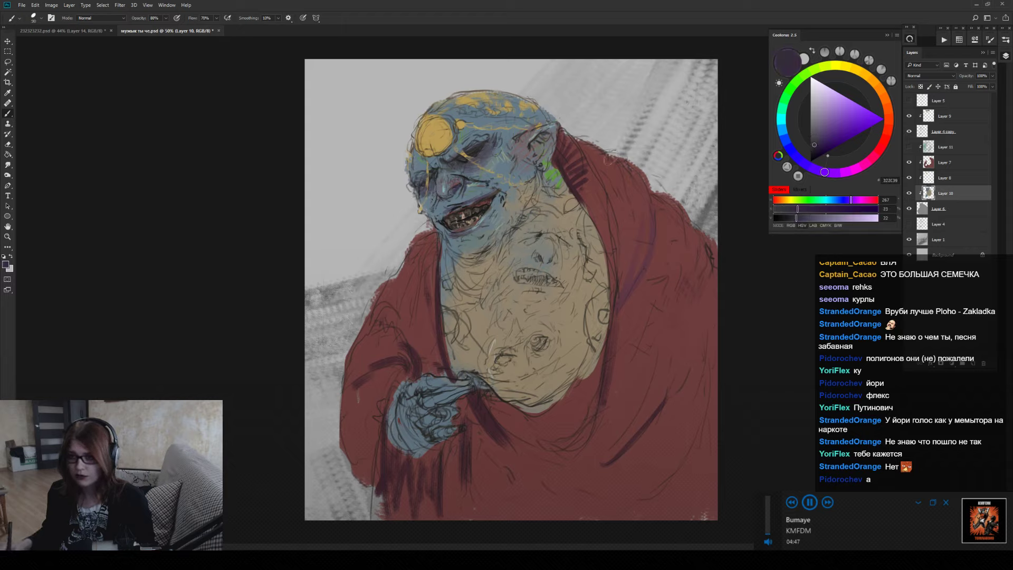
pyautogui.moveTo(456, 164); pyautogui.dragTo(479, 158)
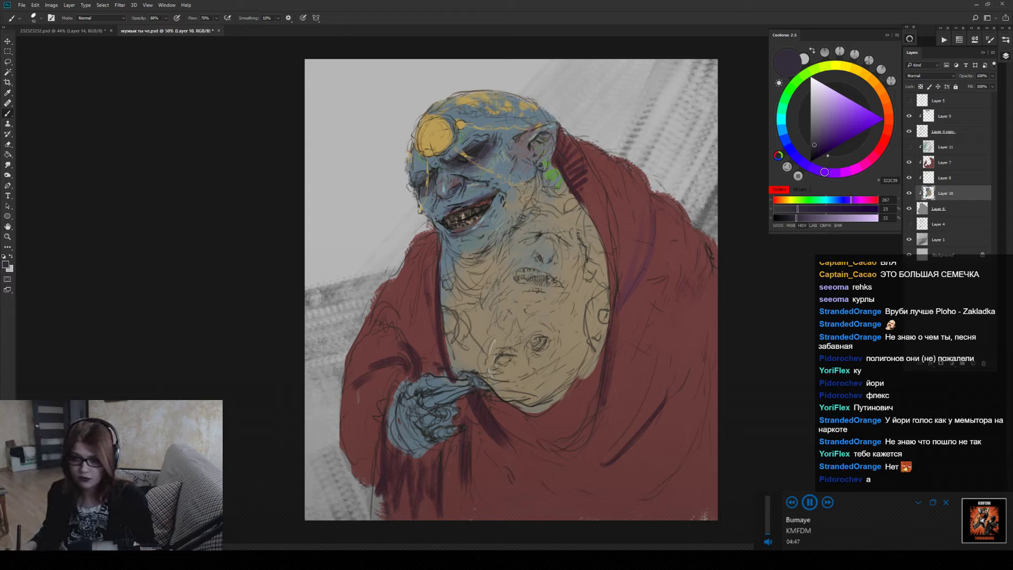
# Shade the cheek beside the nose, then sample its blue-grey, shift it to darker slate blue, and paint the cheek and ear.
pyautogui.moveTo(479, 181); pyautogui.dragTo(497, 189)
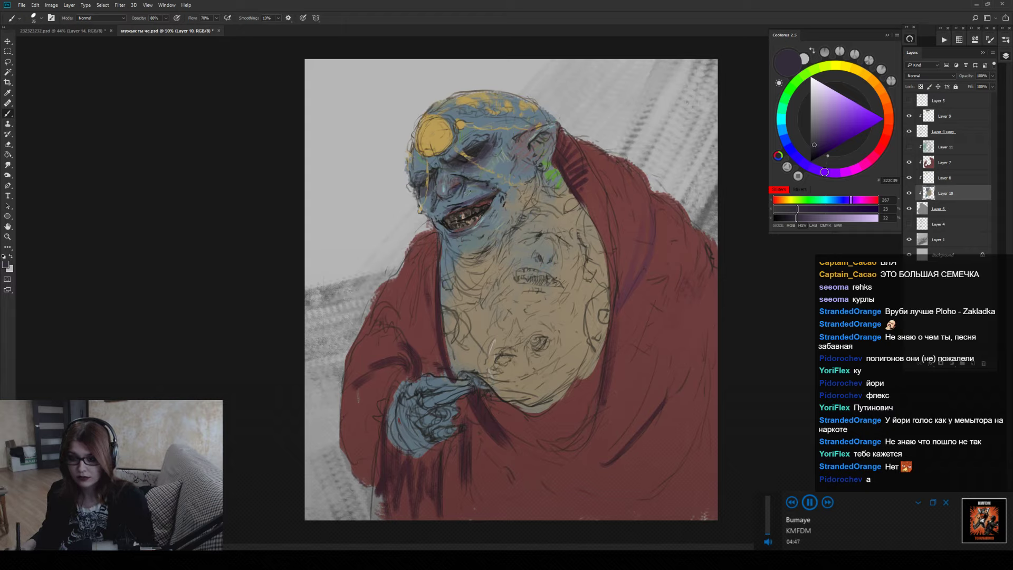
pyautogui.keyDown('alt'); pyautogui.click(503, 223); pyautogui.keyUp('alt')
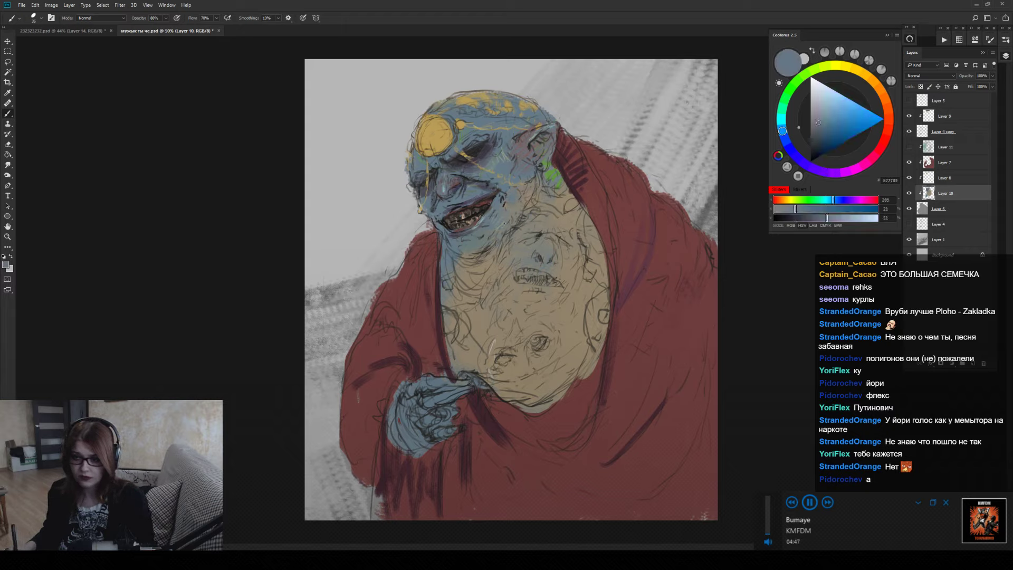
pyautogui.keyDown('alt'); pyautogui.click(501, 191); pyautogui.keyUp('alt')
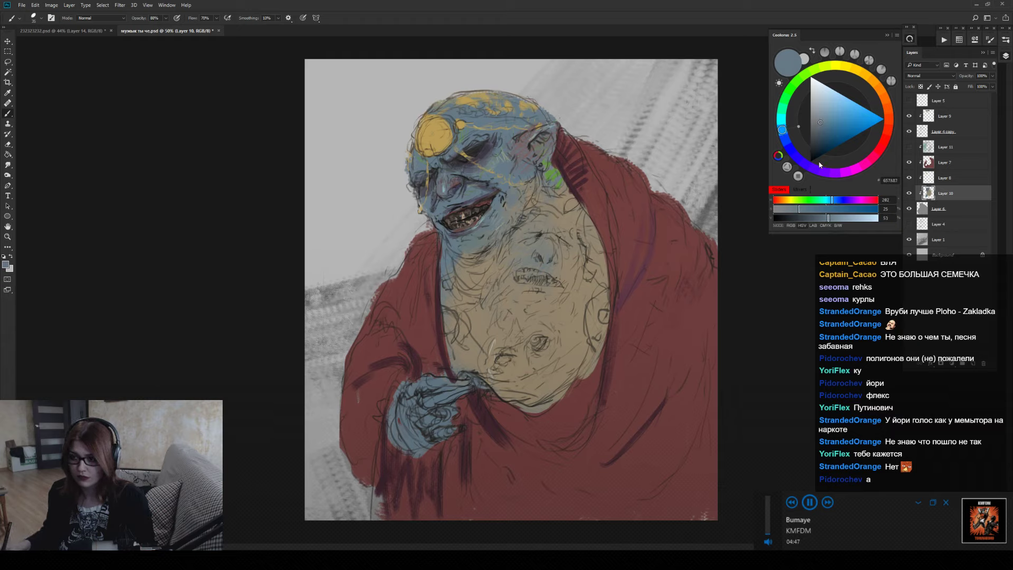
pyautogui.click(785, 140)
pyautogui.click(816, 132)
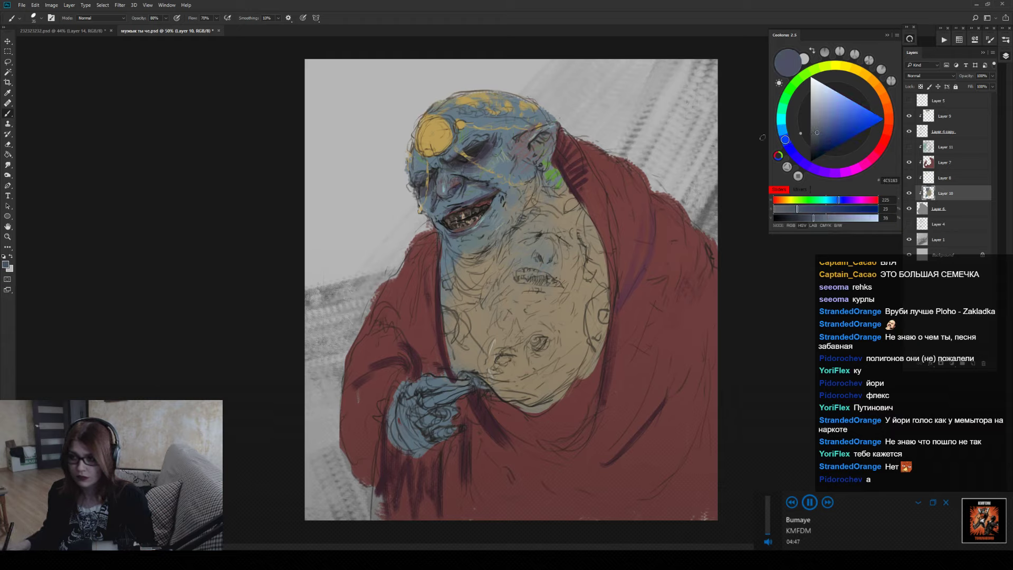
pyautogui.moveTo(467, 190); pyautogui.dragTo(484, 190)
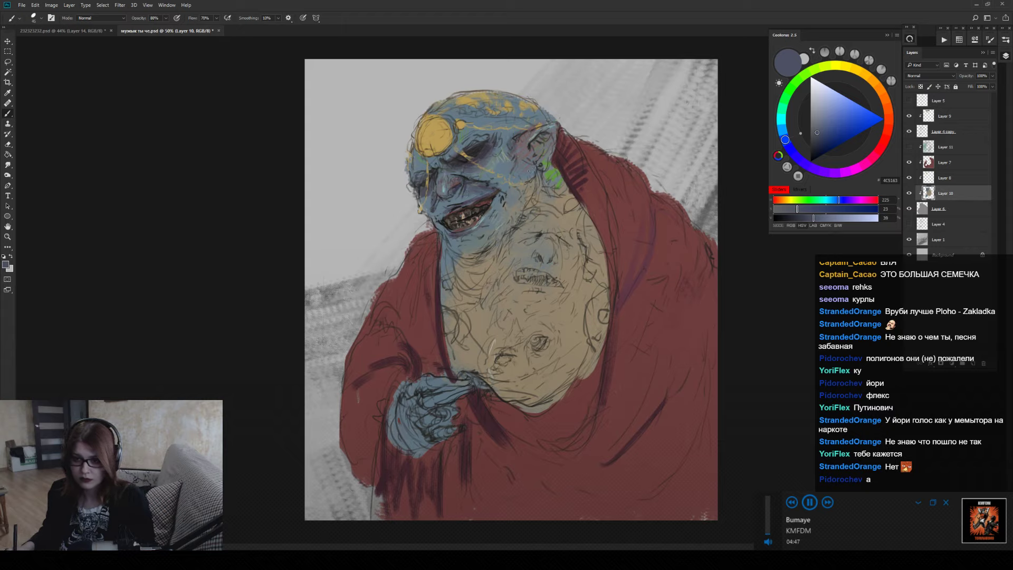
pyautogui.moveTo(532, 166)
pyautogui.mouseDown()
pyautogui.moveTo(529, 175)
pyautogui.moveTo(536, 138)
pyautogui.moveTo(523, 174)
pyautogui.mouseUp()
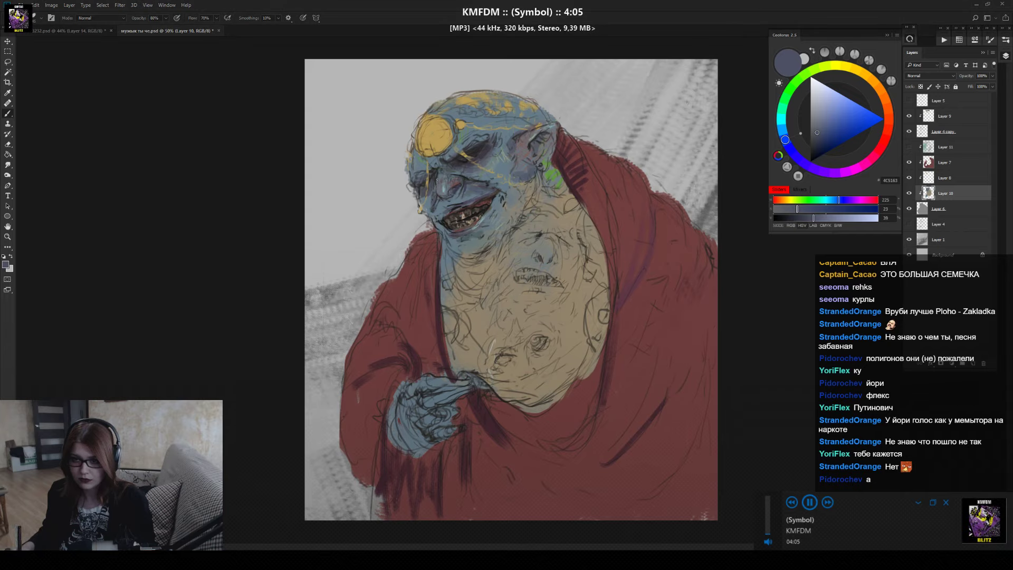
# Sample blue-grey and grey-green tones from the face and blend the cheek and brow skin, enlarging the brush.
pyautogui.keyDown('alt'); pyautogui.click(440, 184); pyautogui.keyUp('alt')
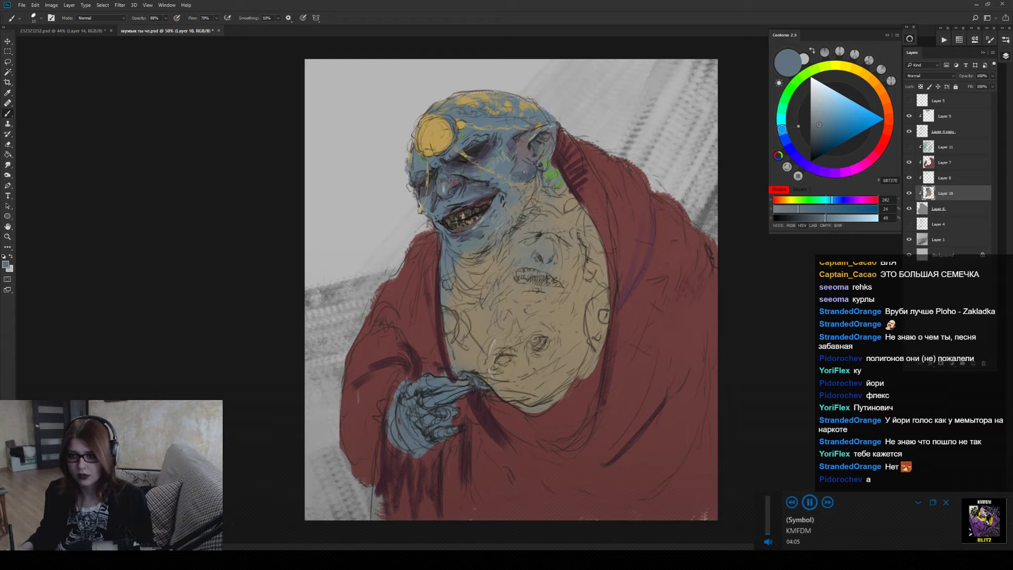
pyautogui.keyDown('alt'); pyautogui.click(504, 169); pyautogui.keyUp('alt')
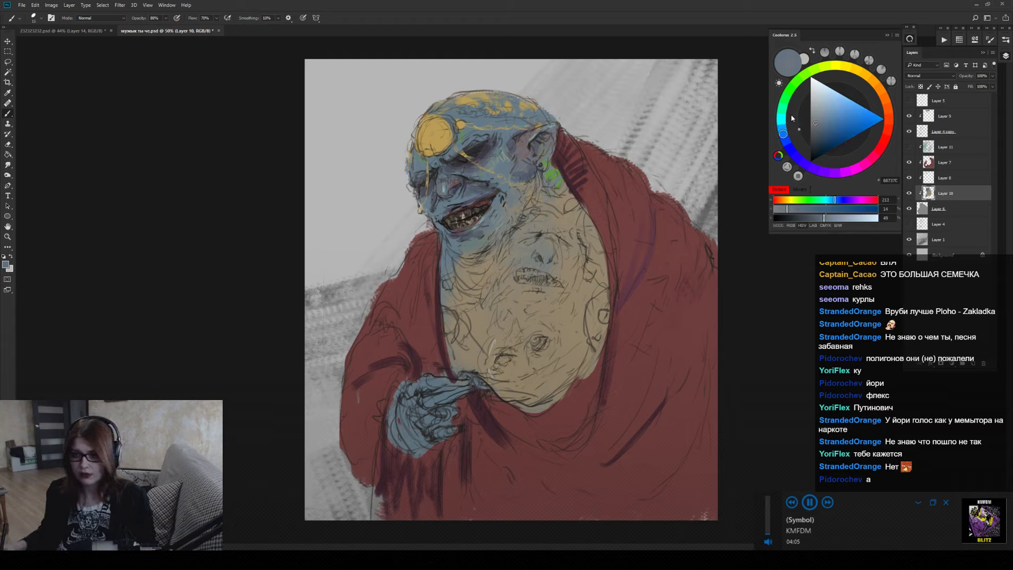
pyautogui.keyDown('alt'); pyautogui.click(473, 143); pyautogui.keyUp('alt')
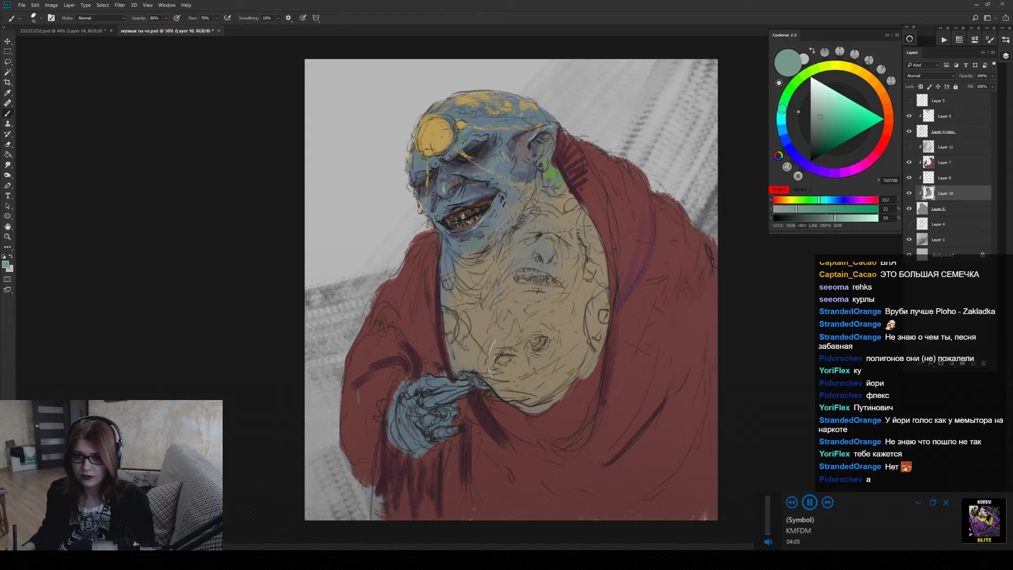
pyautogui.press(']')
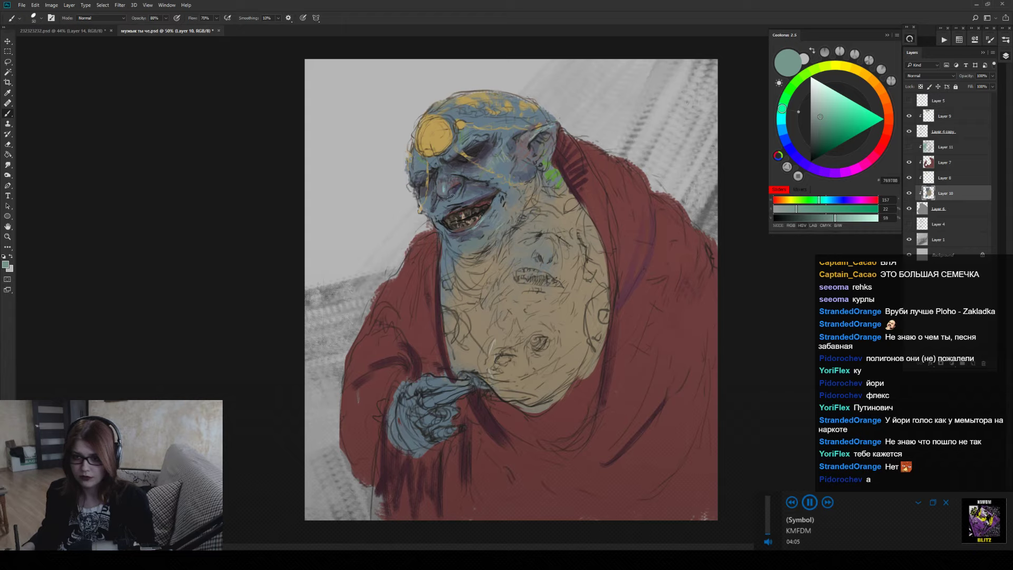
pyautogui.press(']')
# Identify the head ornament layer, select Layer 8, and fill the crown of the head with sampled yellow using a larger brush.
pyautogui.keyDown('alt'); pyautogui.click(435, 141); pyautogui.keyUp('alt')
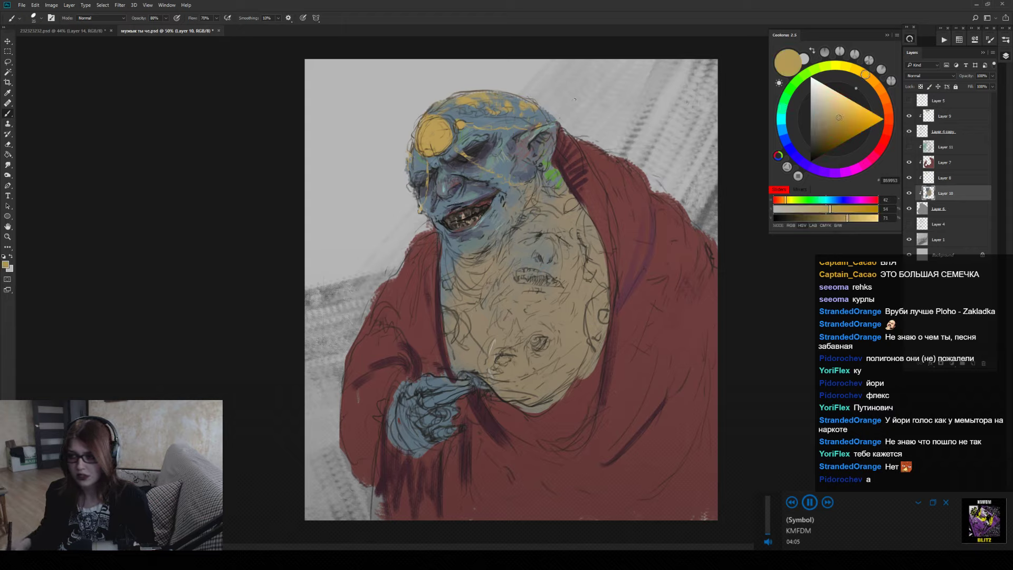
pyautogui.click(908, 178)
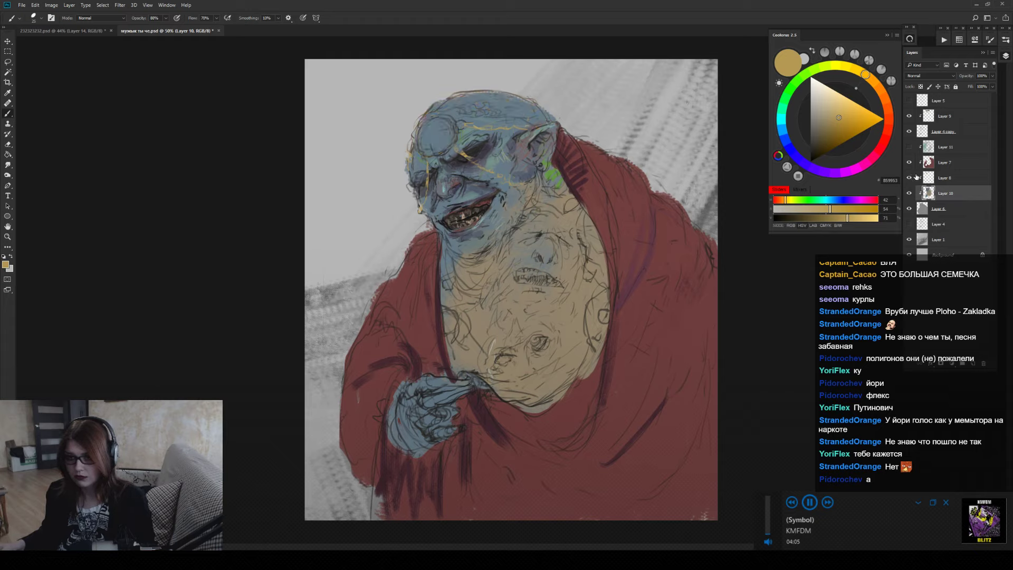
pyautogui.click(909, 178)
pyautogui.click(944, 178)
pyautogui.keyDown('alt'); pyautogui.click(442, 128); pyautogui.keyUp('alt')
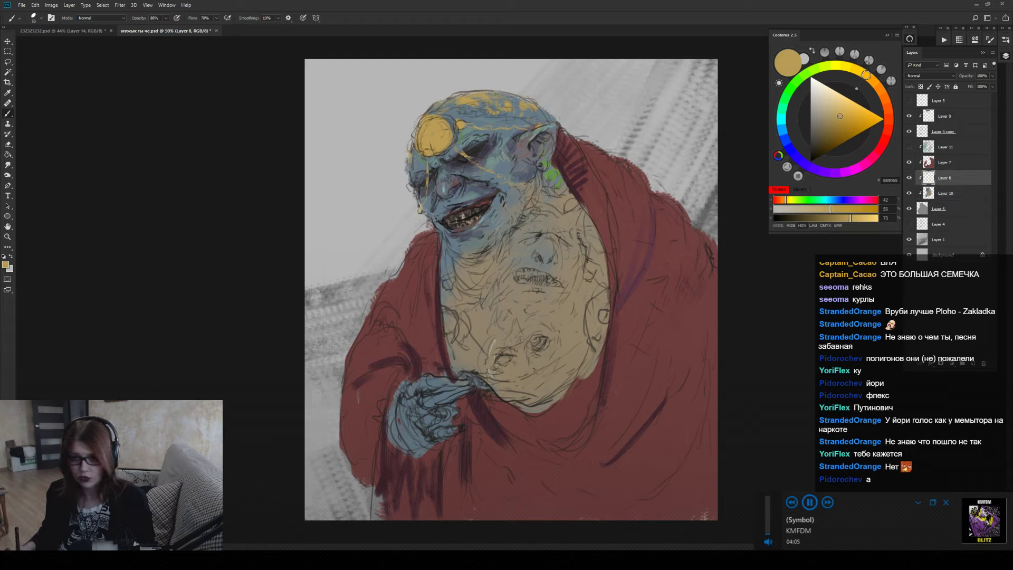
pyautogui.press(']')
pyautogui.press(']')
pyautogui.press(']')
pyautogui.press(']')
pyautogui.press(']')
pyautogui.press(']')
pyautogui.press(']')
pyautogui.moveTo(438, 118)
pyautogui.mouseDown()
pyautogui.moveTo(457, 103)
pyautogui.moveTo(507, 123)
pyautogui.moveTo(539, 100)
pyautogui.moveTo(428, 105)
pyautogui.moveTo(422, 126)
pyautogui.moveTo(506, 104)
pyautogui.moveTo(550, 112)
pyautogui.moveTo(434, 113)
pyautogui.mouseUp()
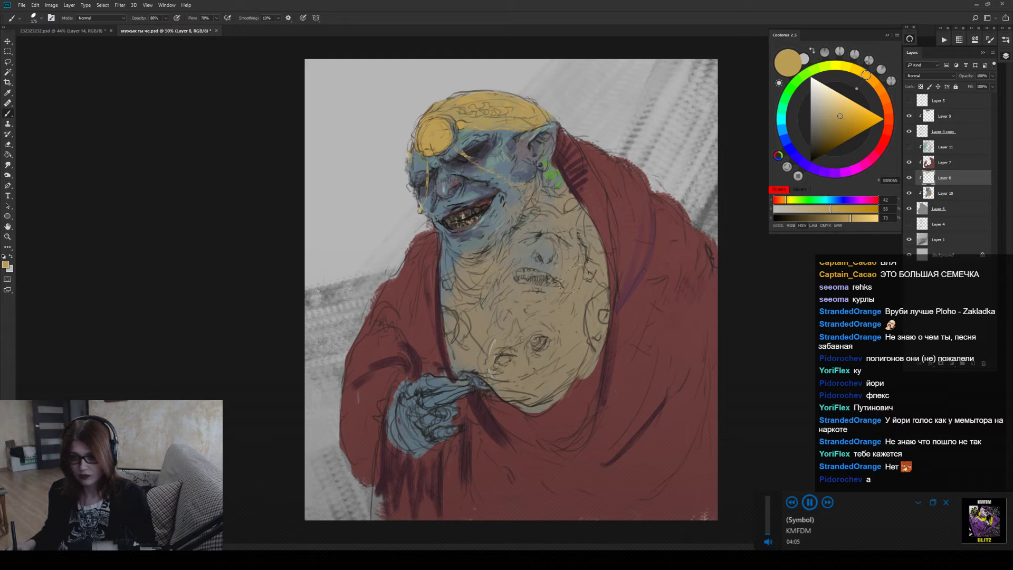
# Sample the belly tan and darken it to a muted brown for shading the skin below the chin.
pyautogui.keyDown('alt'); pyautogui.click(567, 277); pyautogui.keyUp('alt')
pyautogui.click(823, 127)
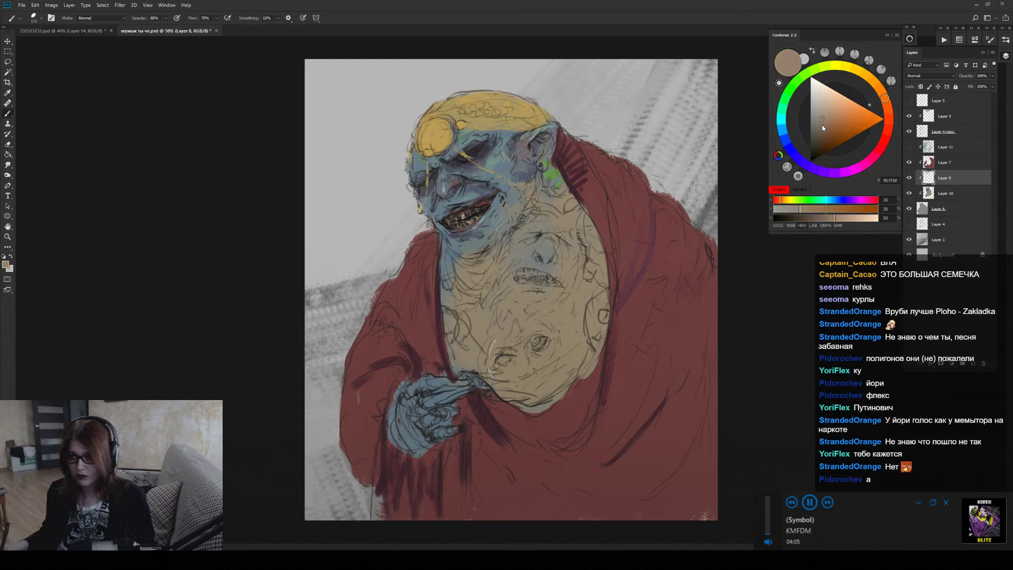
pyautogui.click(821, 126)
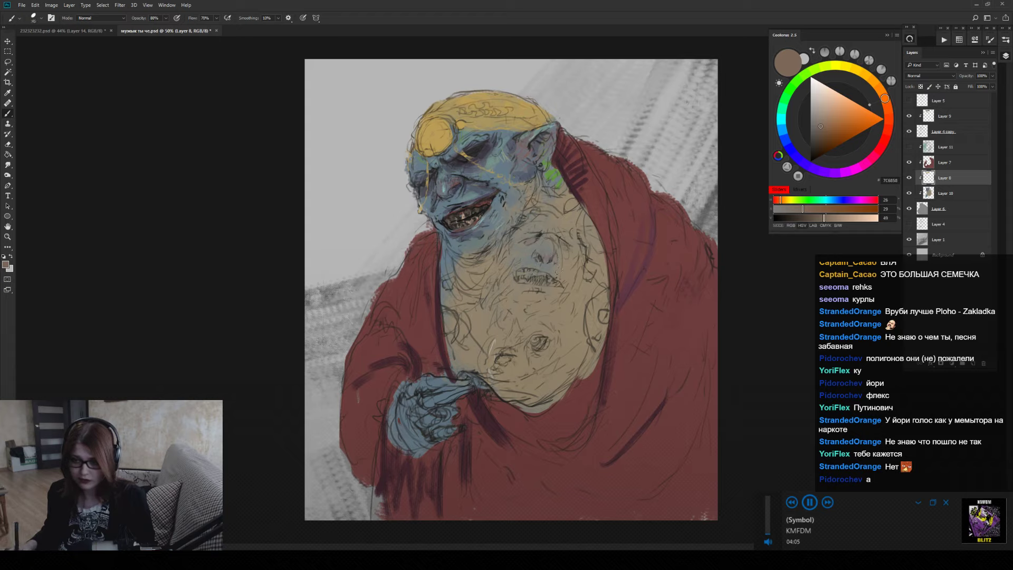
# Sample a slate blue-grey from the neck and shade the chest along the robe's edge with an enlarged brush.
pyautogui.keyDown('alt'); pyautogui.click(462, 268); pyautogui.keyUp('alt')
pyautogui.keyDown('alt'); pyautogui.click(460, 257); pyautogui.keyUp('alt')
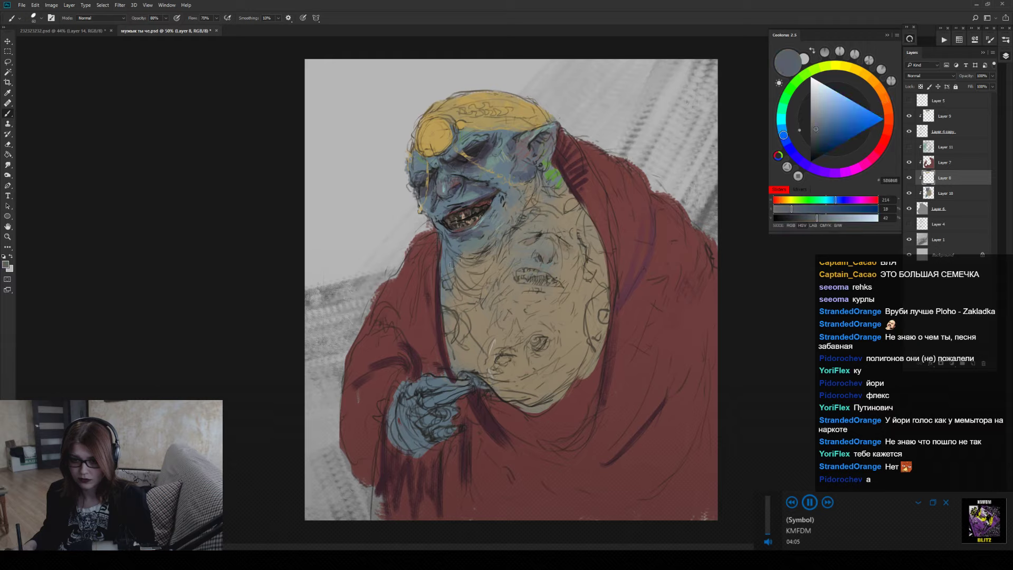
pyautogui.press(']')
pyautogui.press(']')
pyautogui.press(']')
pyautogui.moveTo(455, 262)
pyautogui.mouseDown()
pyautogui.moveTo(470, 277)
pyautogui.moveTo(463, 266)
pyautogui.moveTo(486, 256)
pyautogui.moveTo(476, 289)
pyautogui.moveTo(460, 267)
pyautogui.moveTo(466, 282)
pyautogui.moveTo(454, 292)
pyautogui.moveTo(470, 309)
pyautogui.mouseUp()
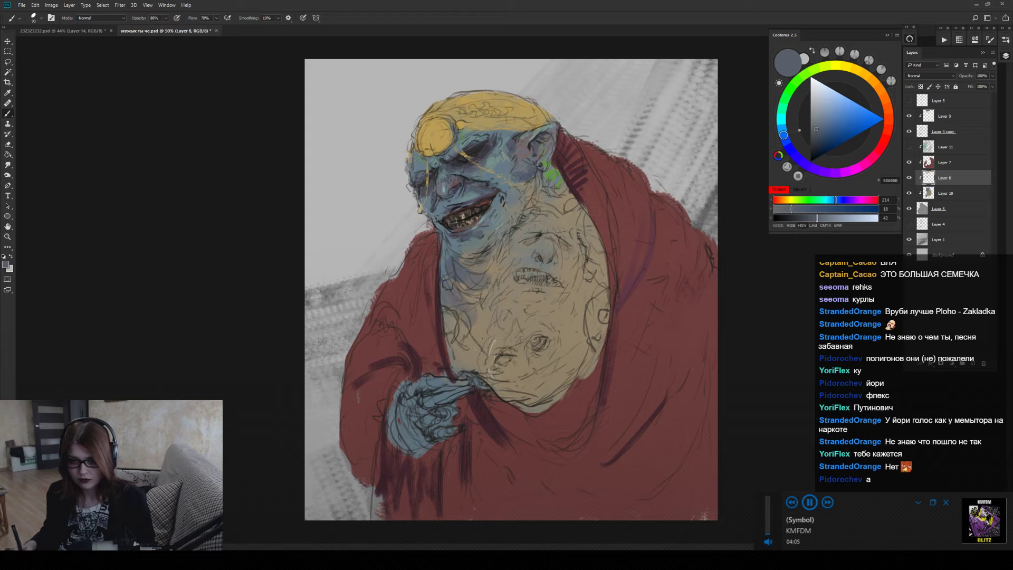
pyautogui.press(']')
# Sample the belly tan, shift it to darker reddish browns, and shade the upper chest and the belly's outer side.
pyautogui.keyDown('alt'); pyautogui.click(506, 313); pyautogui.keyUp('alt')
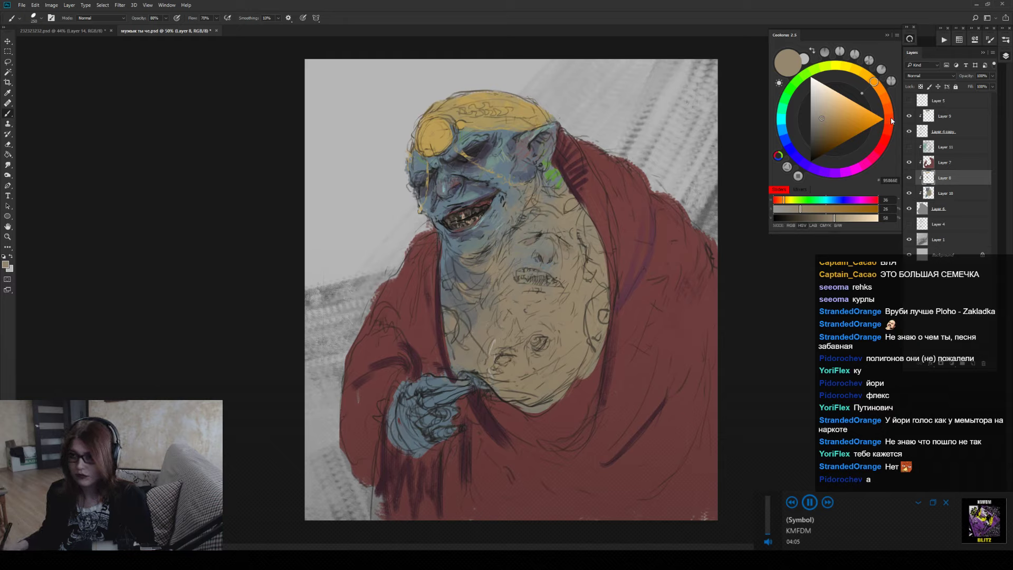
pyautogui.click(883, 100)
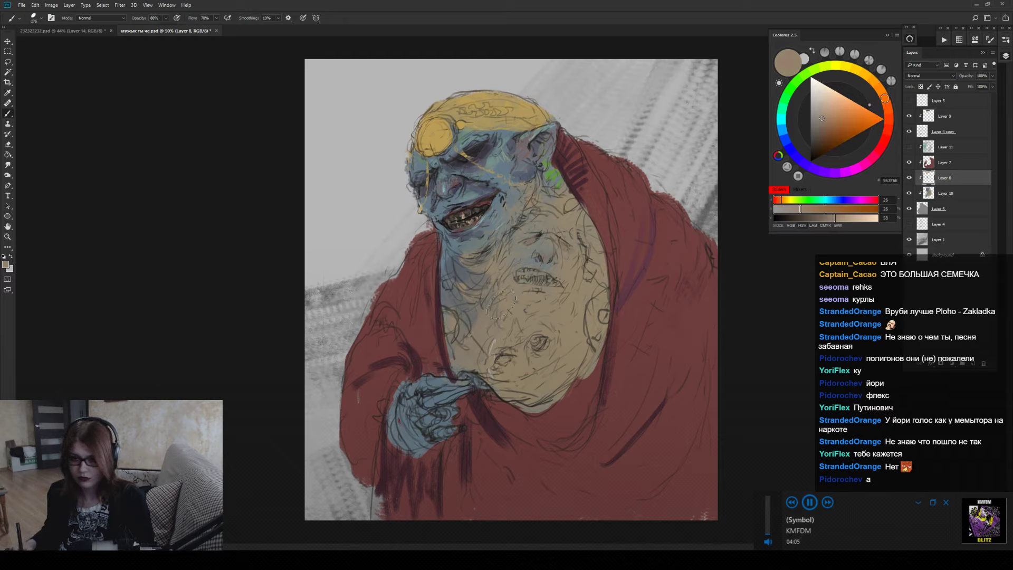
pyautogui.click(822, 218)
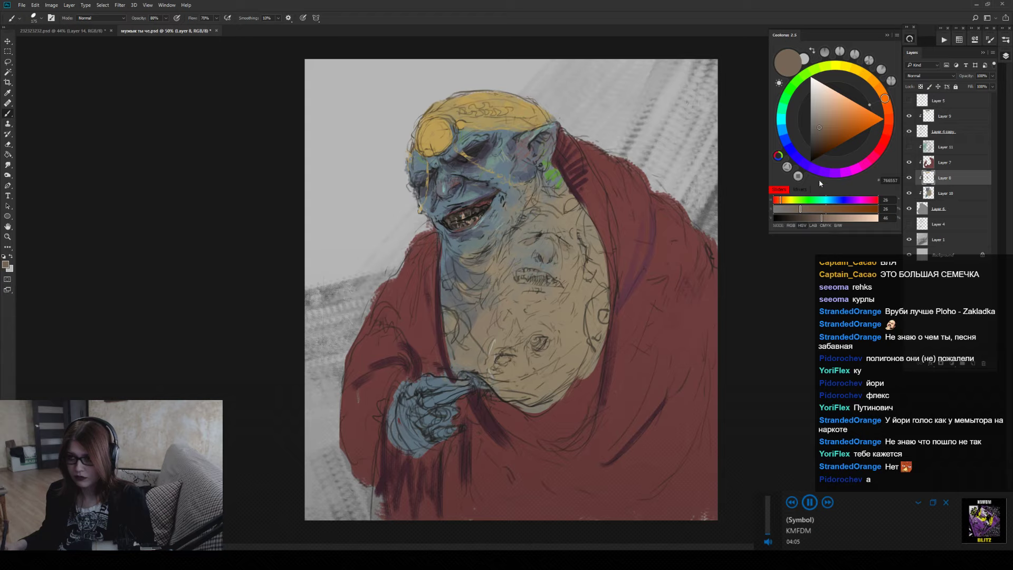
pyautogui.click(888, 108)
pyautogui.moveTo(588, 276); pyautogui.dragTo(579, 294)
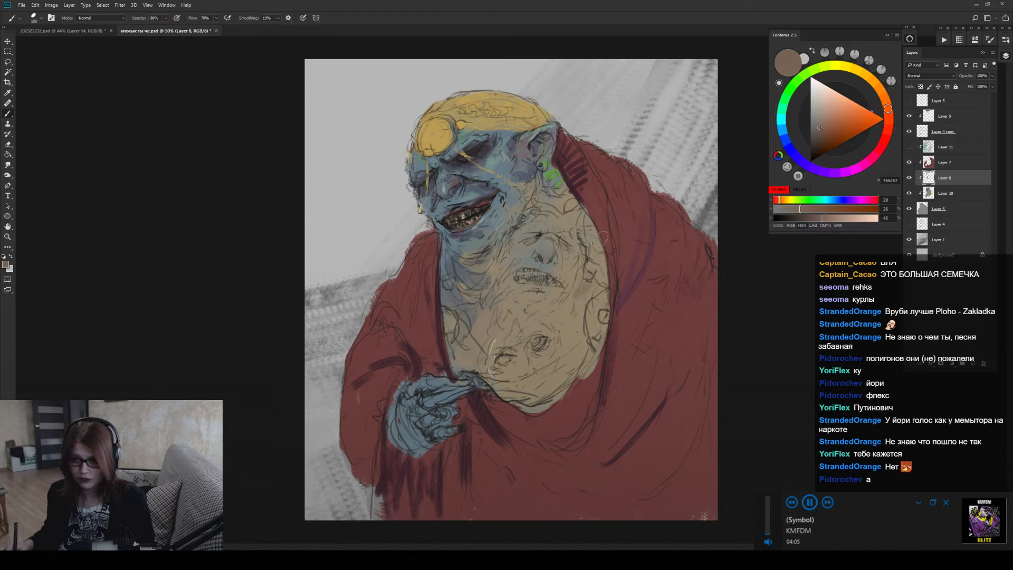
pyautogui.press('[')
pyautogui.press('[')
pyautogui.moveTo(534, 206); pyautogui.dragTo(549, 214)
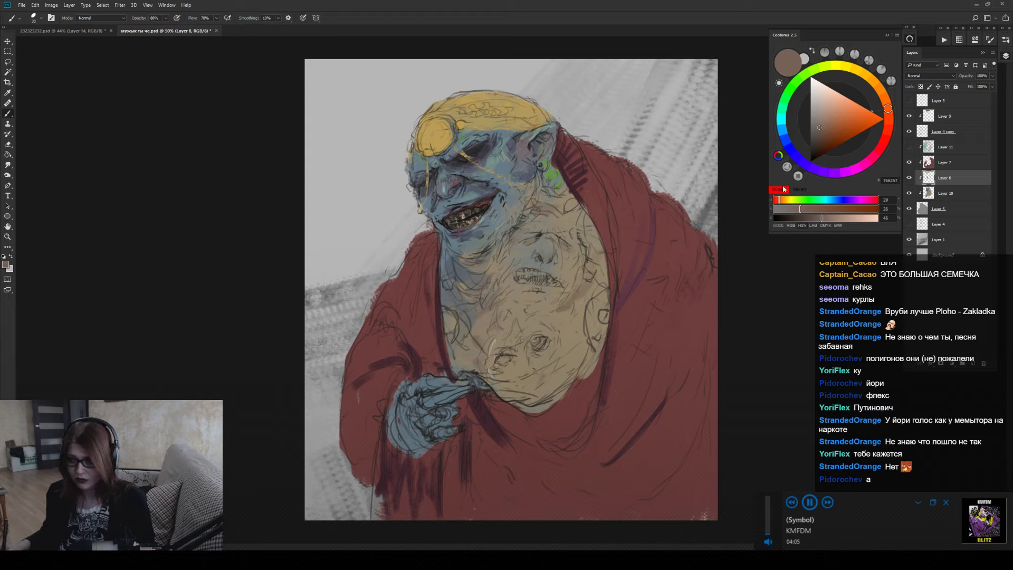
pyautogui.click(811, 218)
pyautogui.click(775, 199)
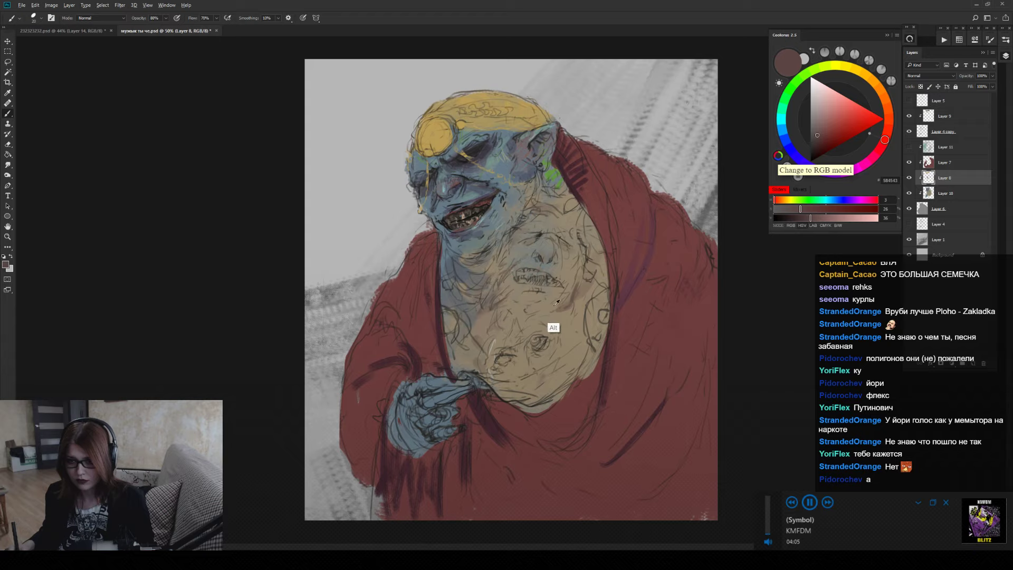
# Resample the belly tan, shift it to a warm orange-brown for belly accents, and pick up blue-grey from the chest.
pyautogui.keyDown('alt'); pyautogui.click(549, 322); pyautogui.keyUp('alt')
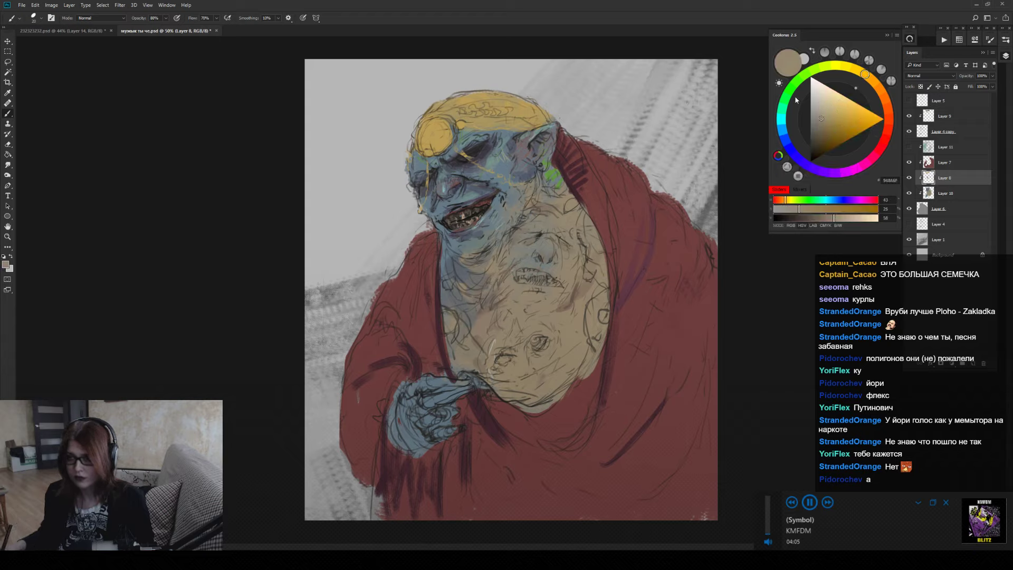
pyautogui.click(783, 121)
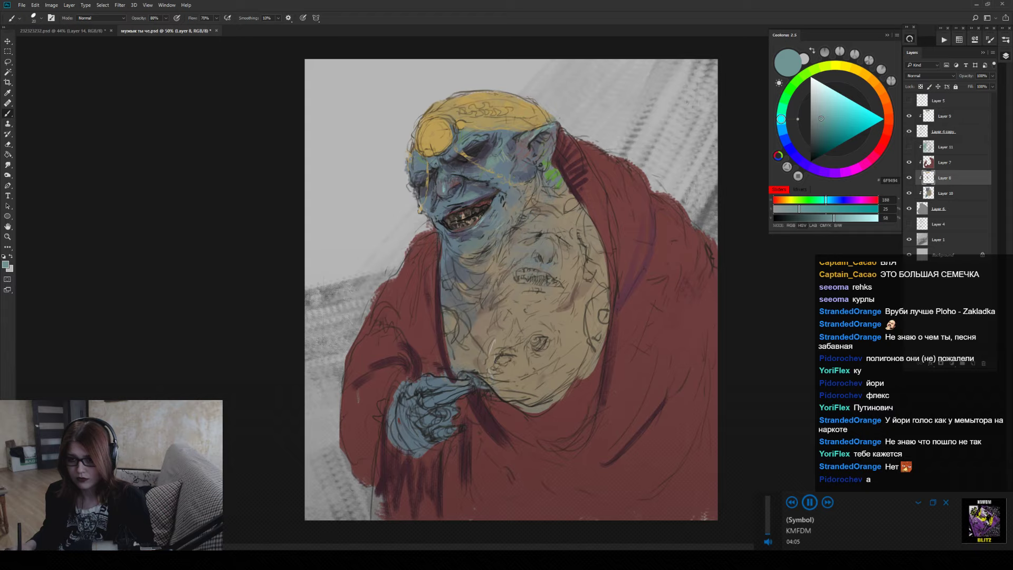
pyautogui.click(888, 108)
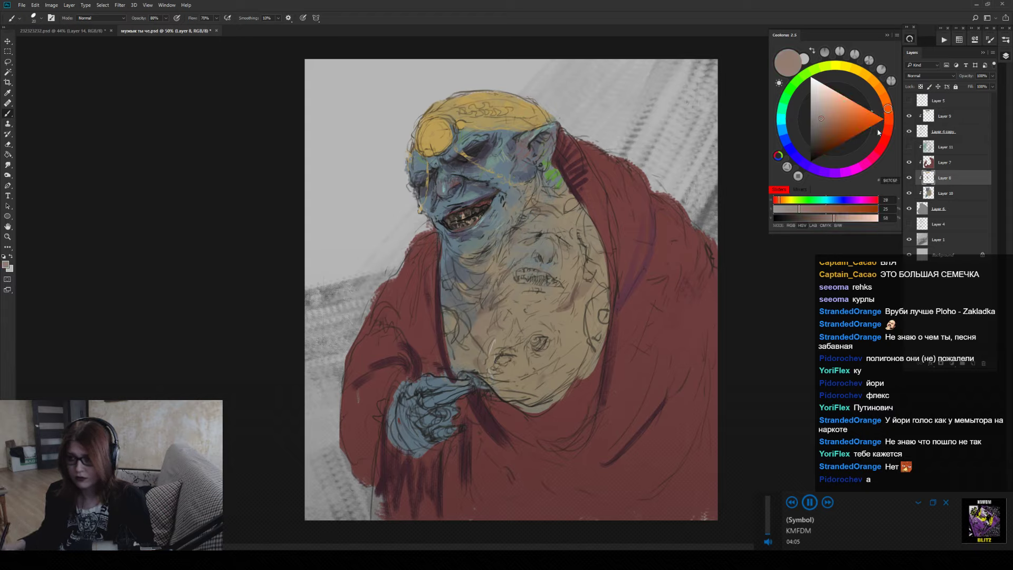
pyautogui.click(827, 125)
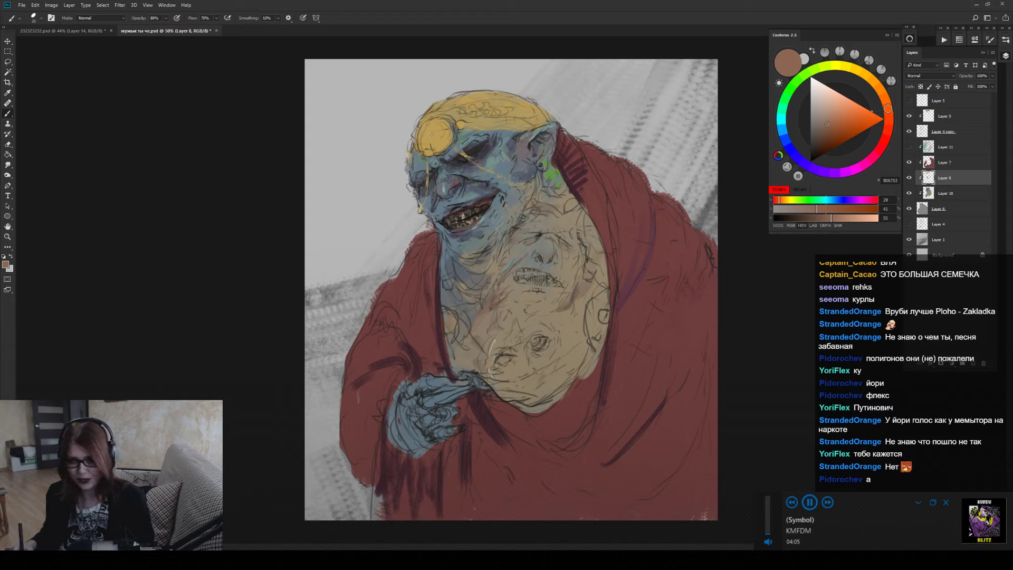
pyautogui.keyDown('alt'); pyautogui.click(453, 262); pyautogui.keyUp('alt')
pyautogui.keyDown('alt'); pyautogui.click(466, 269); pyautogui.keyUp('alt')
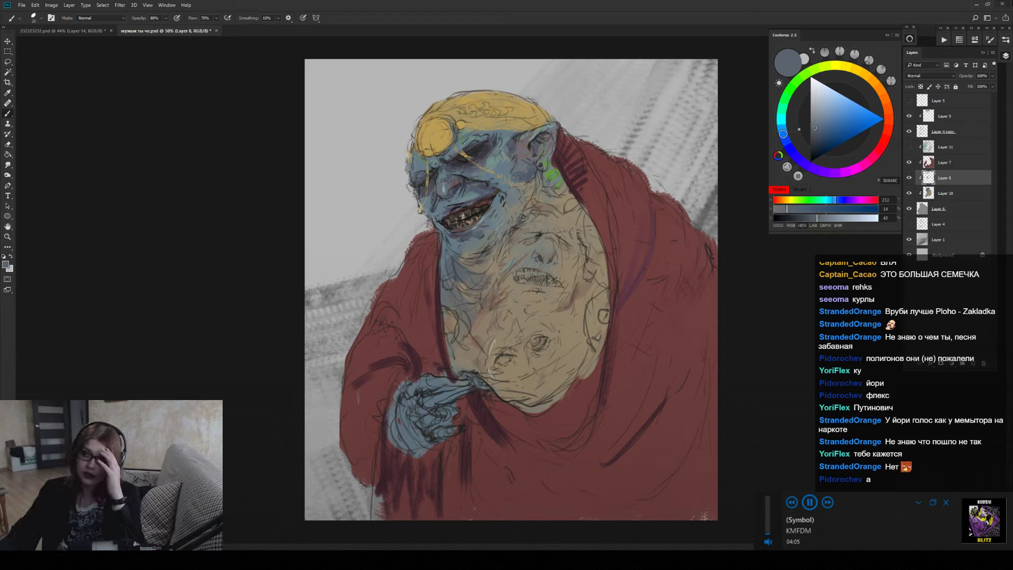
# Add a new layer above Layer 9 and fill it entirely with a muted blue-grey using the Paint Bucket.
pyautogui.click(949, 117)
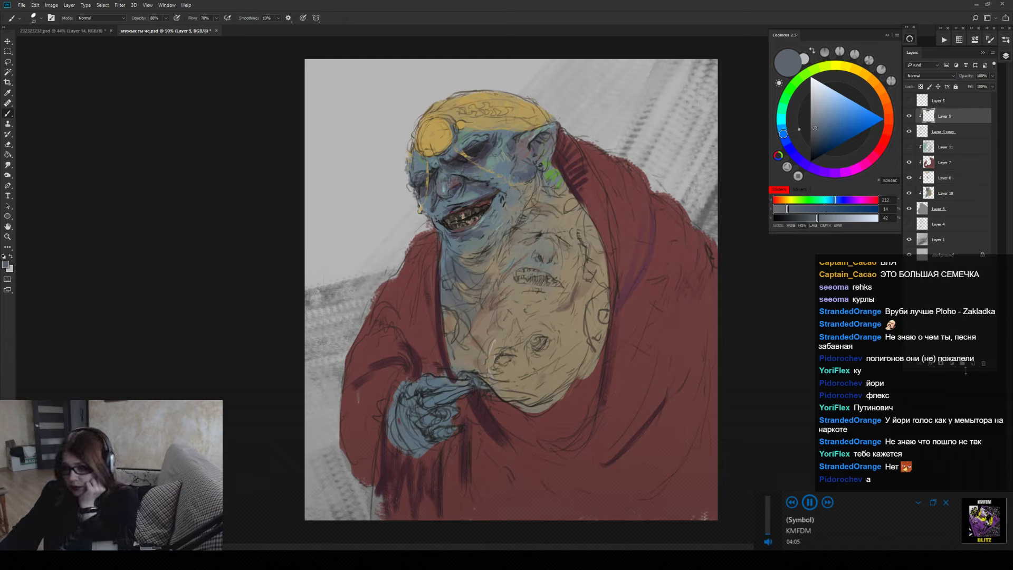
pyautogui.hotkey('ctrl', 'shift', 'alt', 'n')
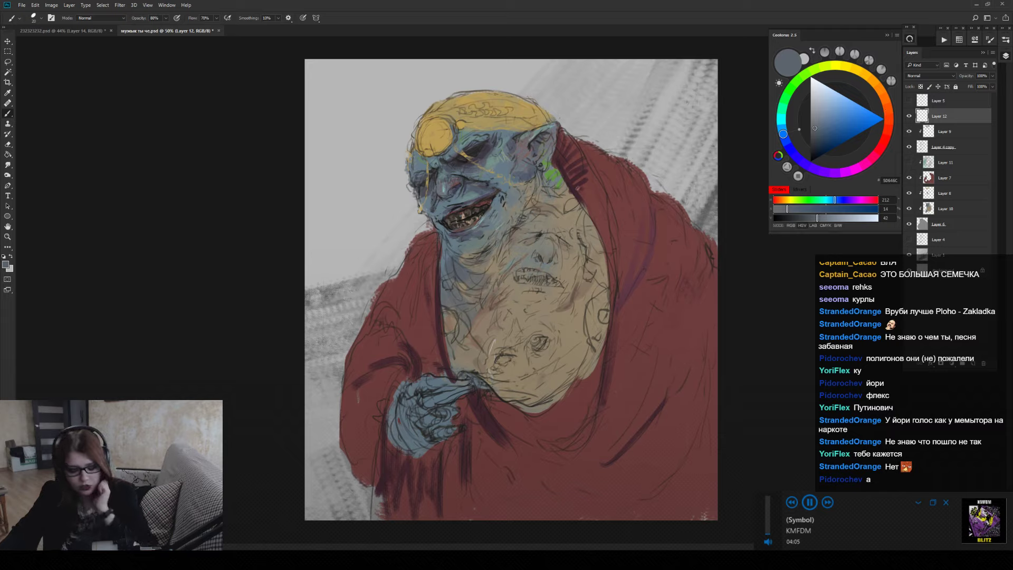
pyautogui.press('g')
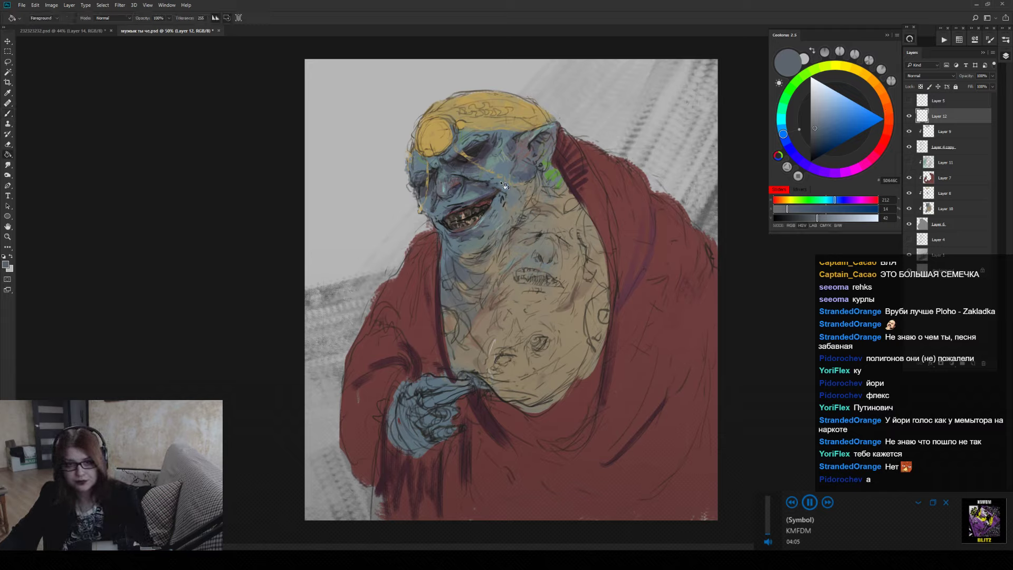
pyautogui.press('n')
pyautogui.click(404, 206)
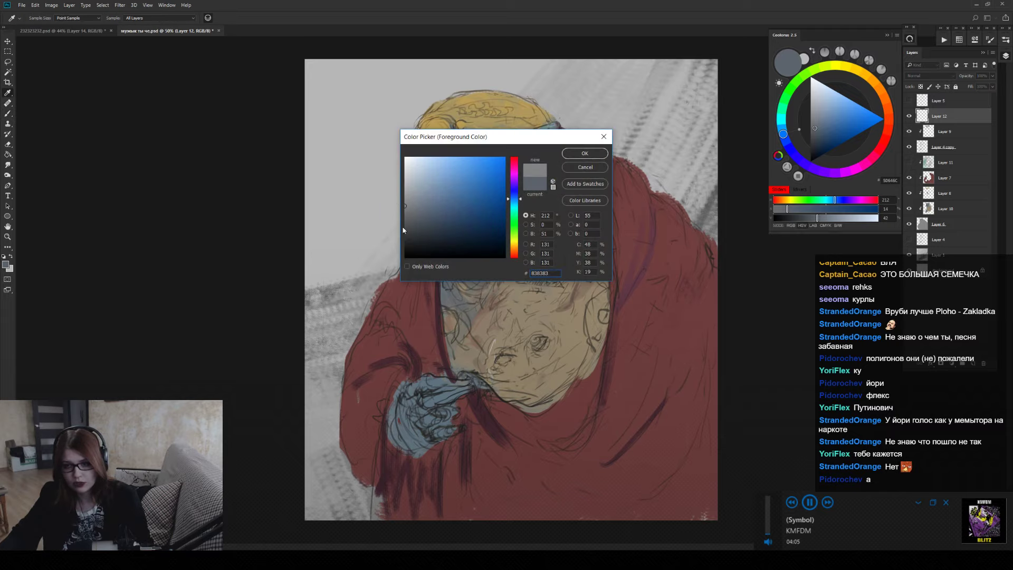
pyautogui.click(415, 215)
pyautogui.click(594, 155)
pyautogui.click(603, 169)
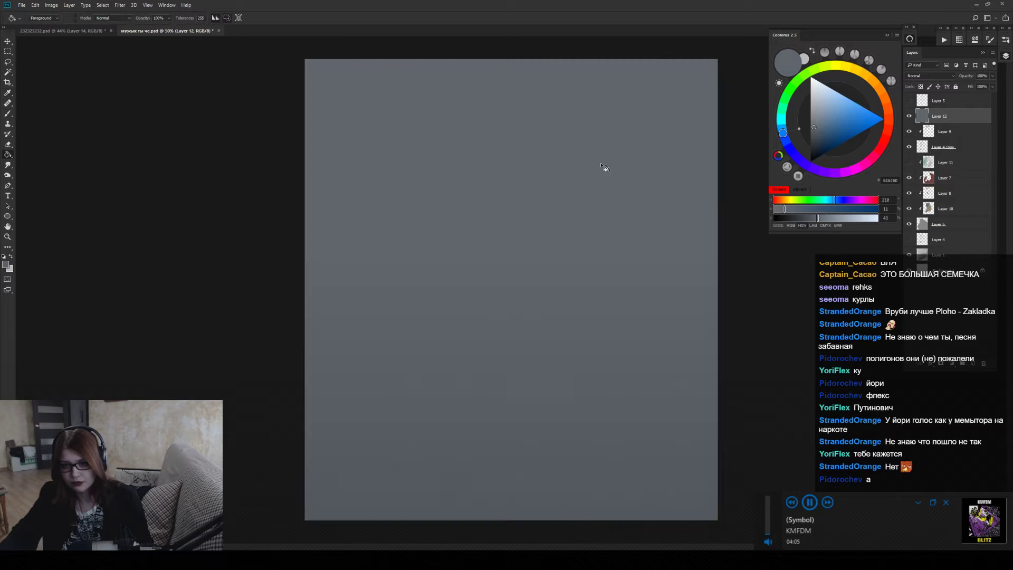
# Try out blend modes on the blue-grey fill layer, from Darken through Lighten, Overlay, Hard Light and Pin Light to Difference.
pyautogui.click(937, 76)
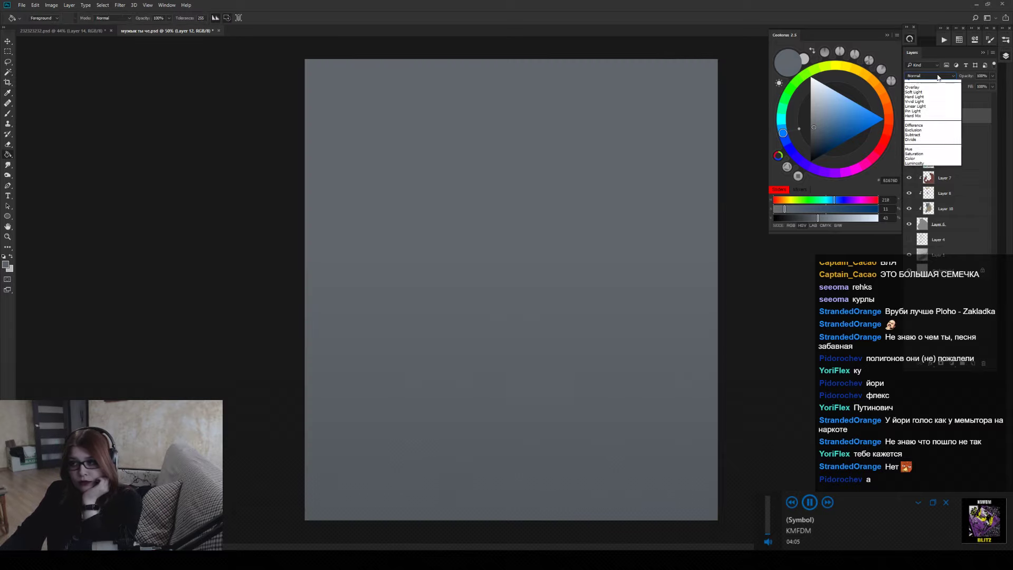
pyautogui.click(929, 85)
pyautogui.scroll(-1, 938, 77)
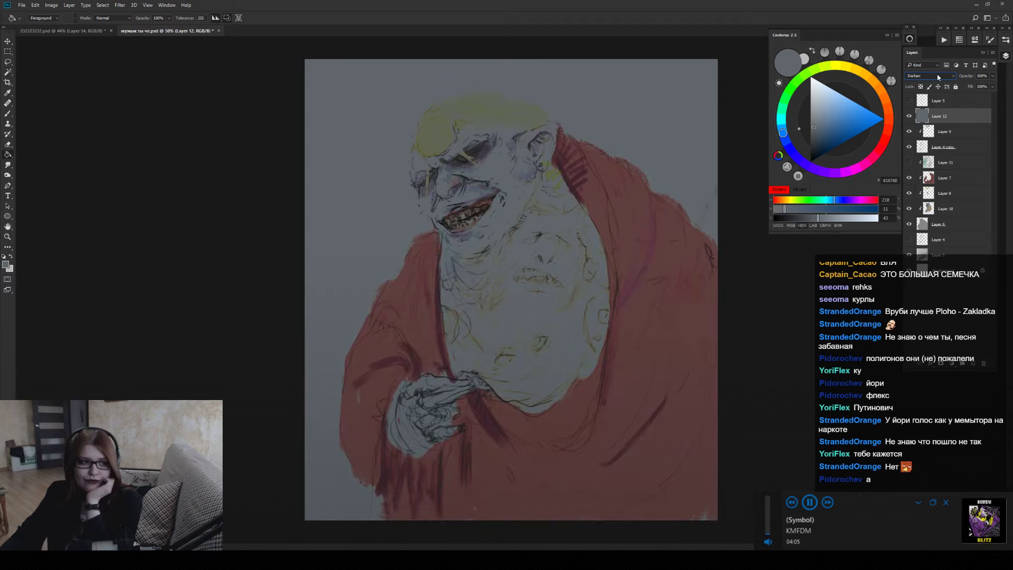
pyautogui.scroll(-2, 938, 77)
pyautogui.scroll(1, 937, 77)
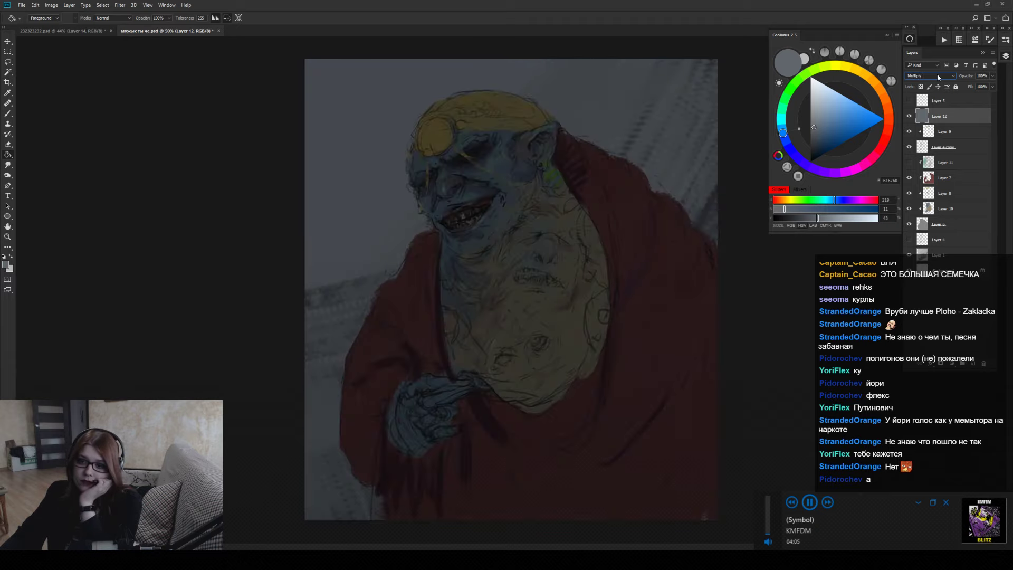
pyautogui.scroll(-3, 938, 77)
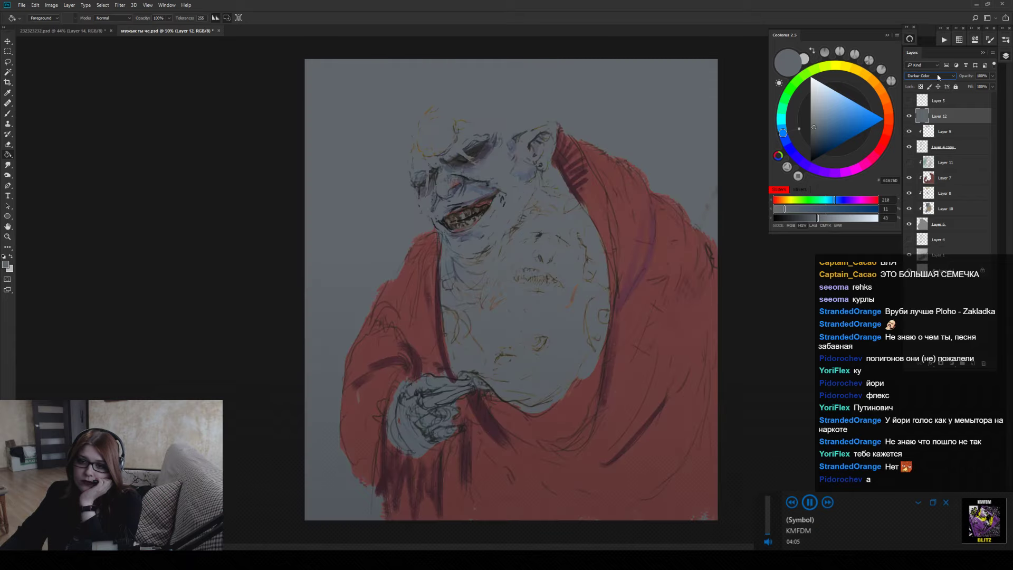
pyautogui.scroll(-1, 938, 77)
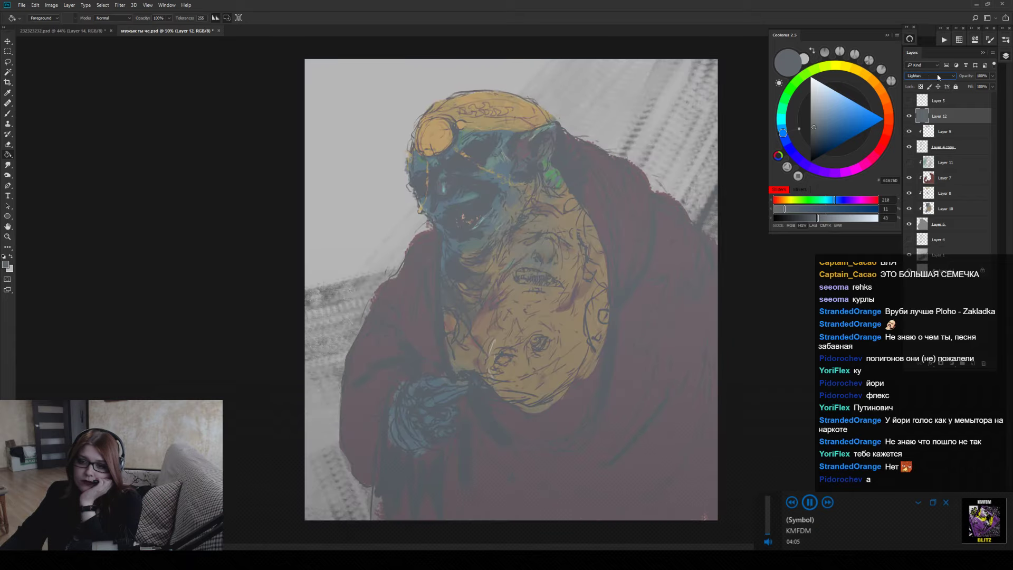
pyautogui.scroll(-5, 938, 77)
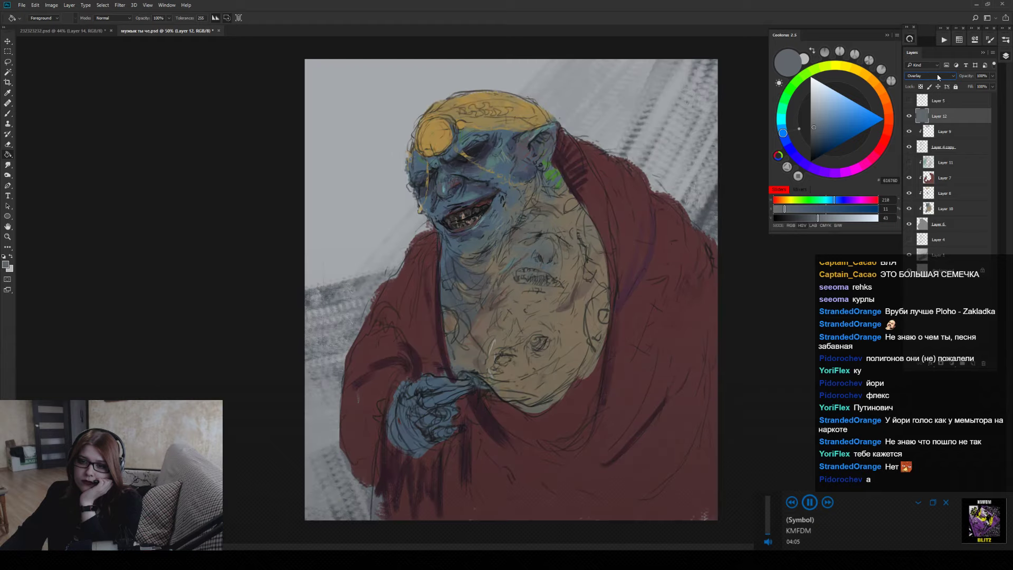
pyautogui.scroll(1, 938, 77)
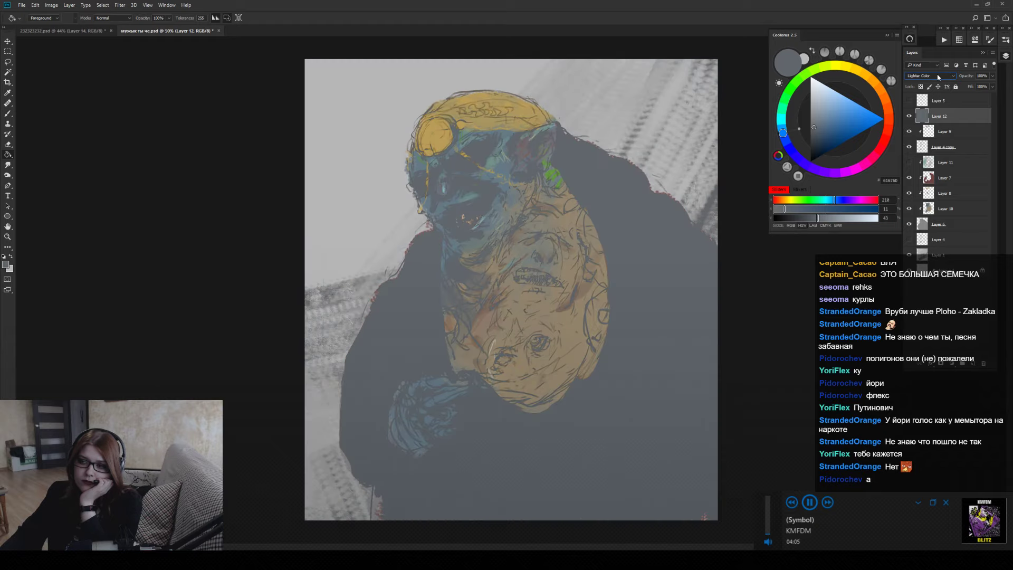
pyautogui.scroll(-3, 938, 77)
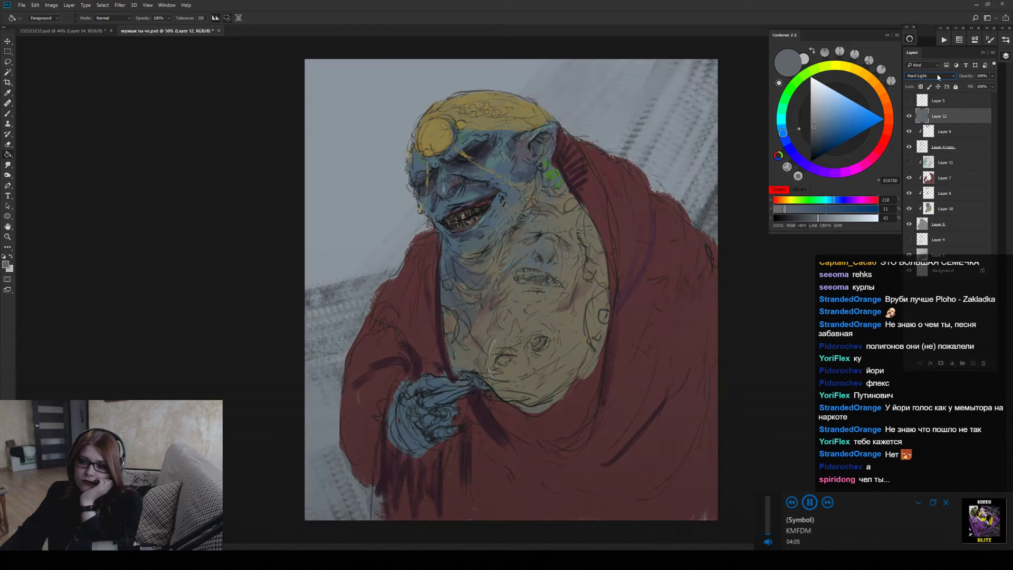
pyautogui.scroll(1, 938, 77)
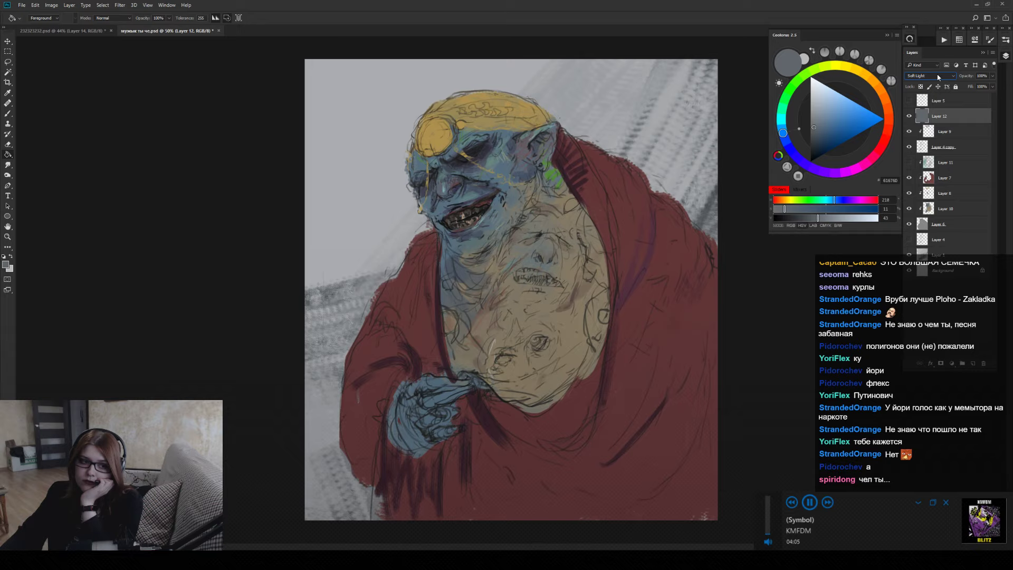
pyautogui.scroll(-4, 937, 77)
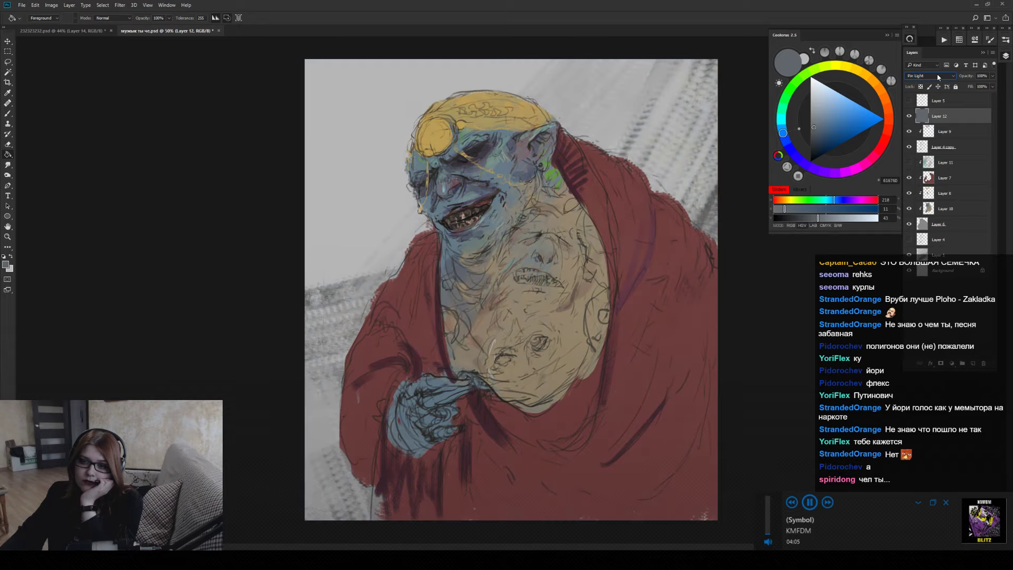
pyautogui.scroll(-1, 938, 77)
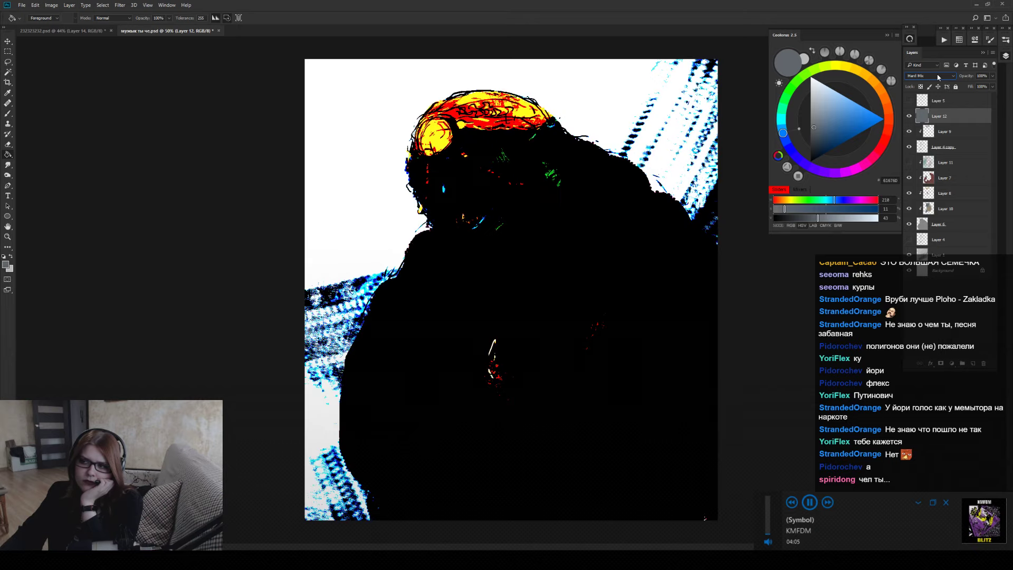
pyautogui.scroll(1, 938, 77)
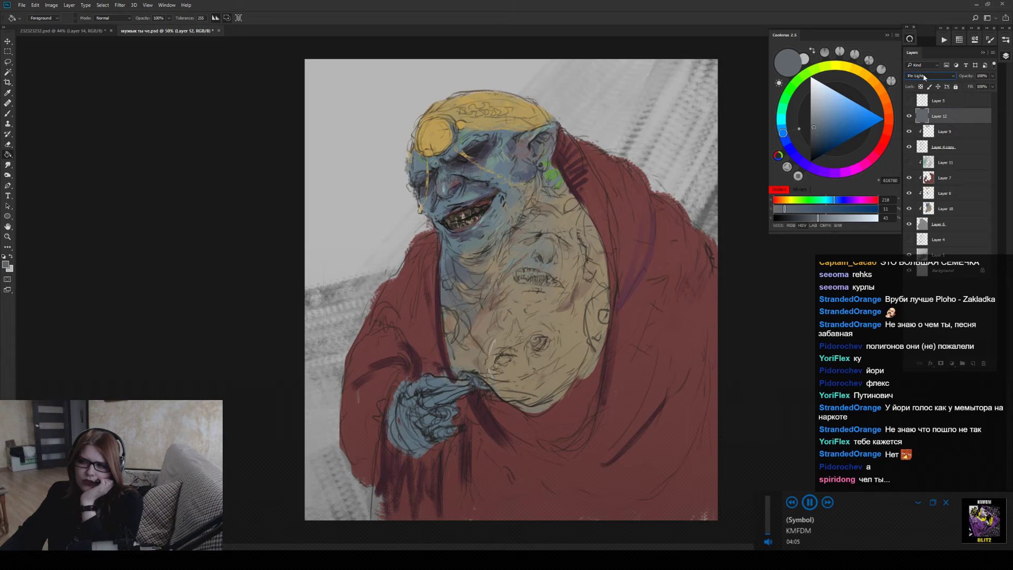
pyautogui.scroll(-2, 924, 78)
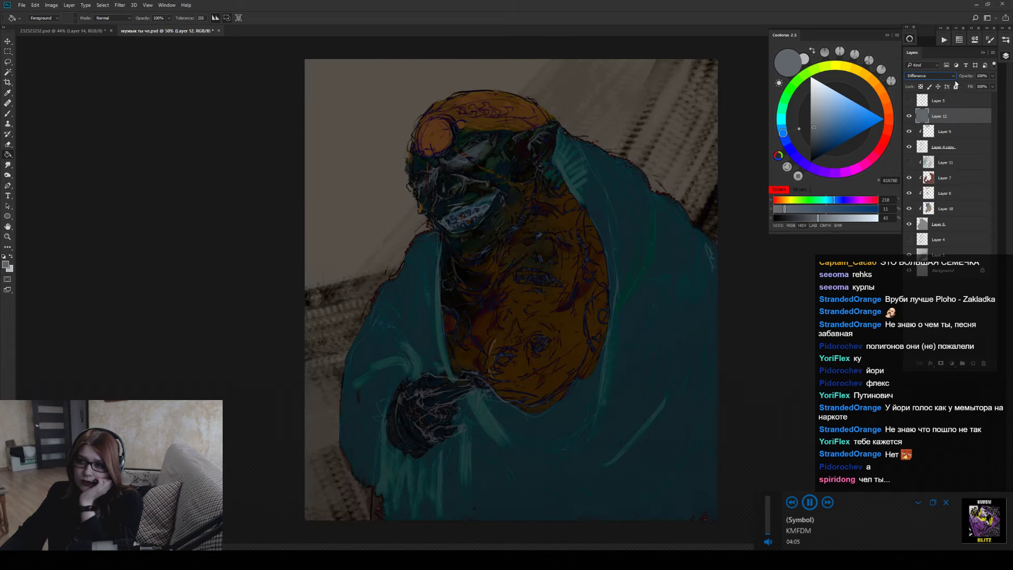
# Set the blue-grey fill layer to Multiply blending at 57% opacity.
pyautogui.click(991, 75)
pyautogui.moveTo(992, 86); pyautogui.dragTo(962, 87)
pyautogui.click(924, 77)
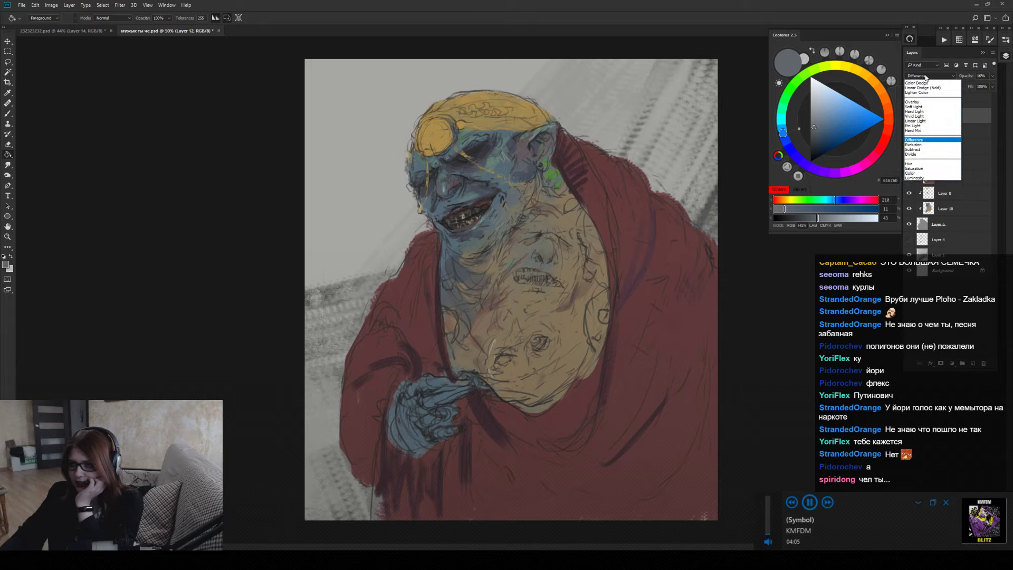
pyautogui.click(925, 77)
pyautogui.scroll(-1, 925, 78)
pyautogui.click(925, 77)
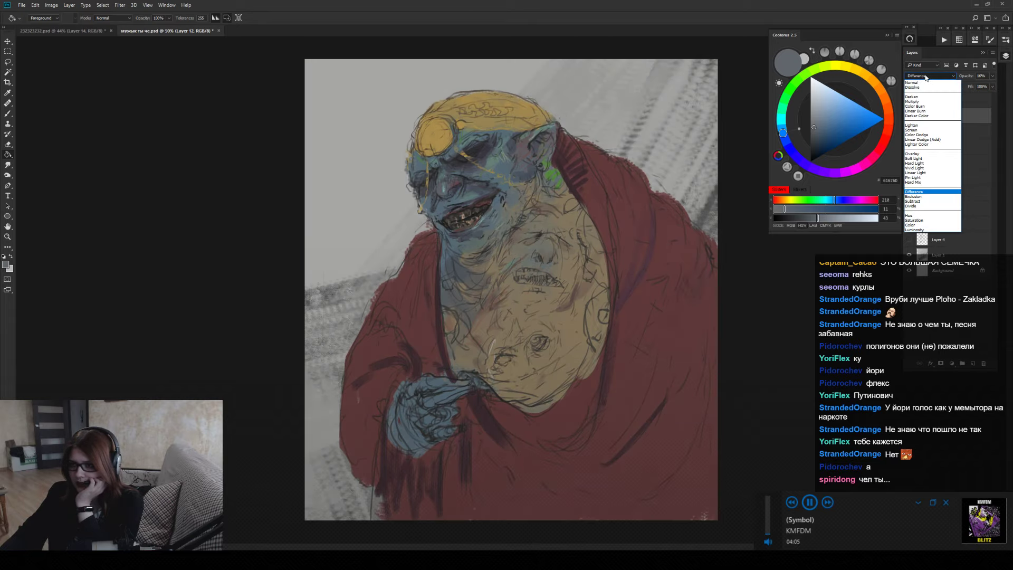
pyautogui.click(914, 104)
pyautogui.scroll(1, 915, 79)
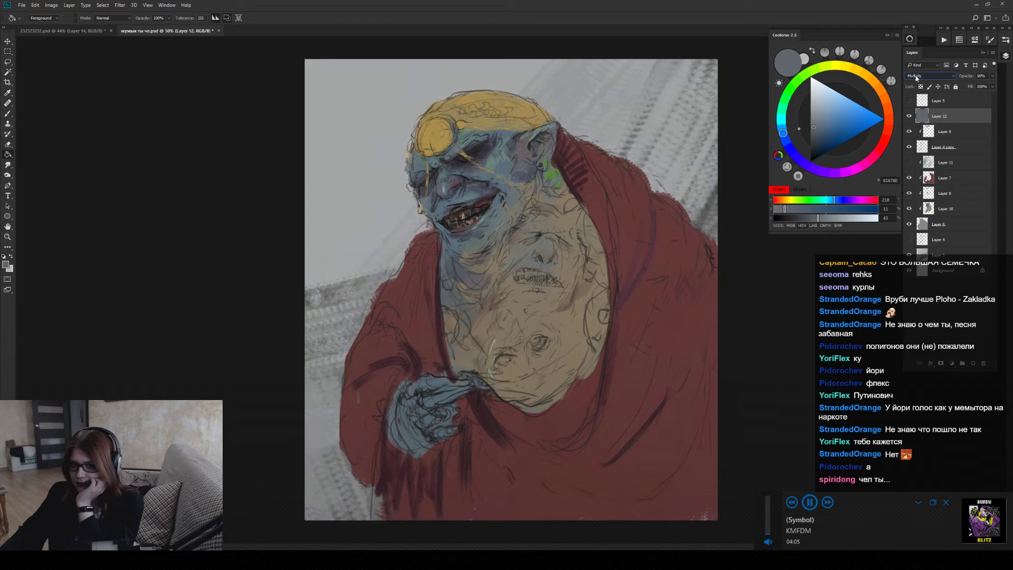
pyautogui.click(991, 76)
pyautogui.moveTo(985, 85); pyautogui.dragTo(976, 85)
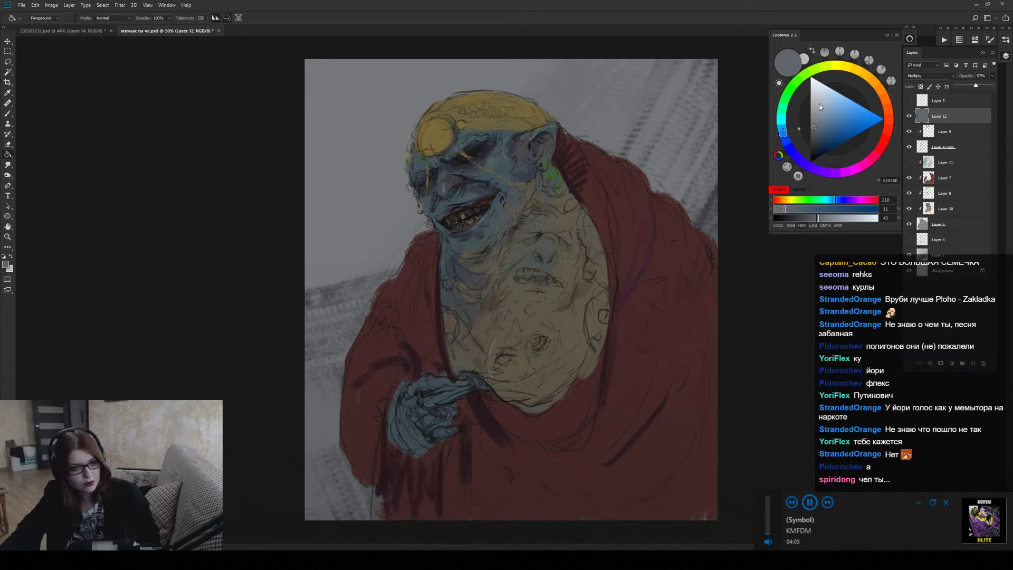
# Refill the Multiply layer with neutral grey, a dark reddish brown, and finally a dark muted violet.
pyautogui.click(807, 137)
pyautogui.click(547, 199)
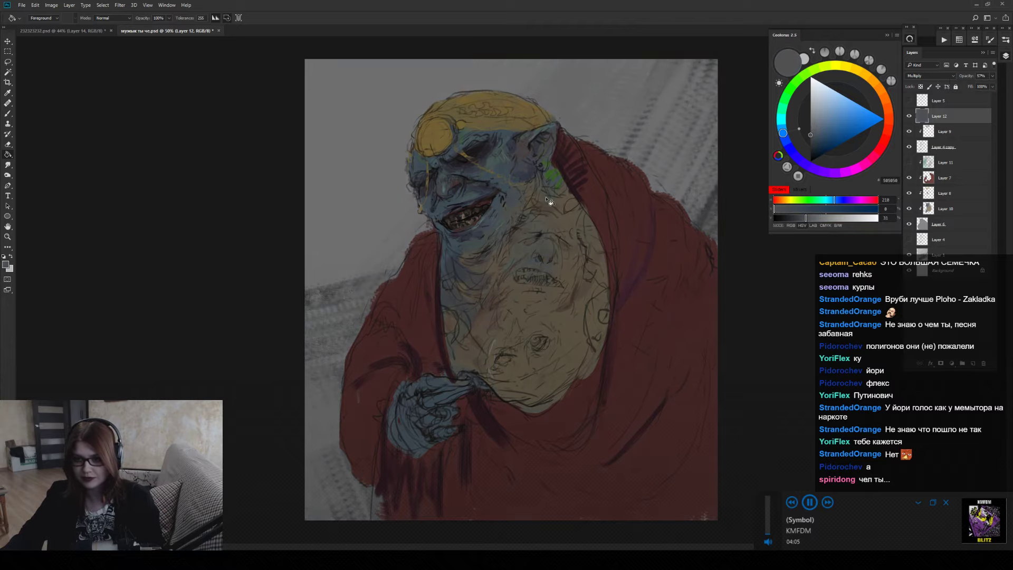
pyautogui.click(886, 139)
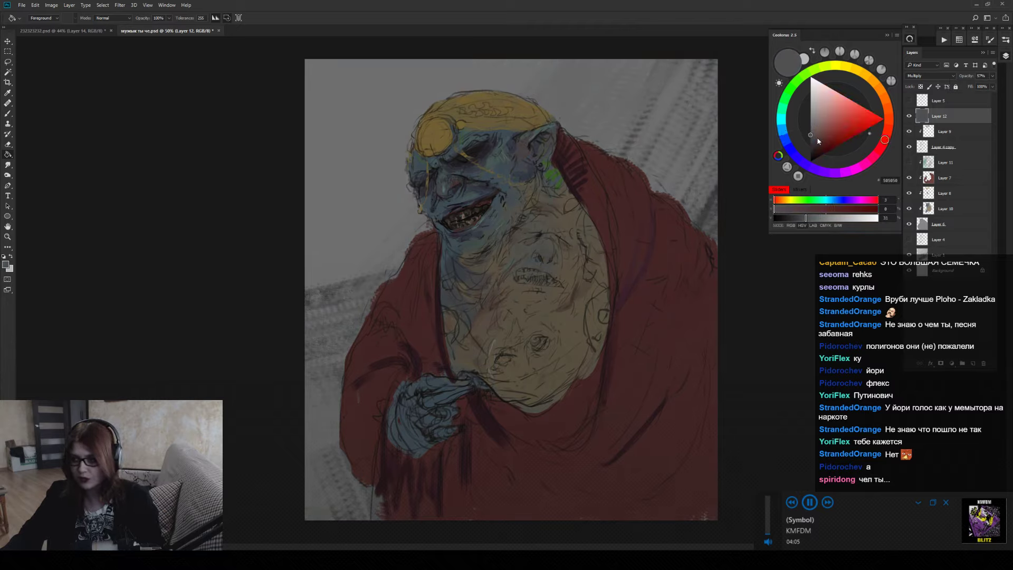
pyautogui.click(816, 137)
pyautogui.click(472, 290)
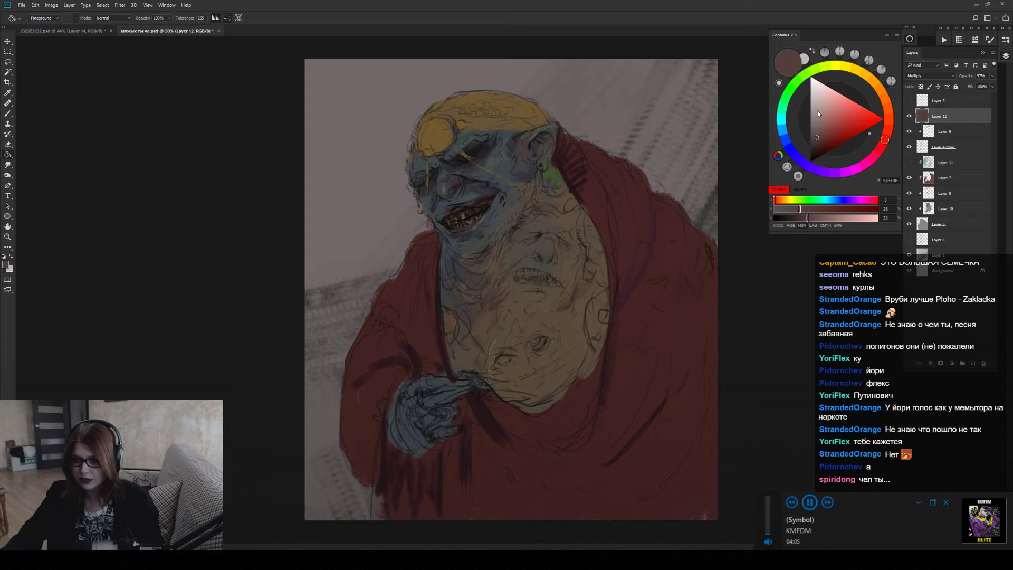
pyautogui.click(825, 172)
pyautogui.click(536, 213)
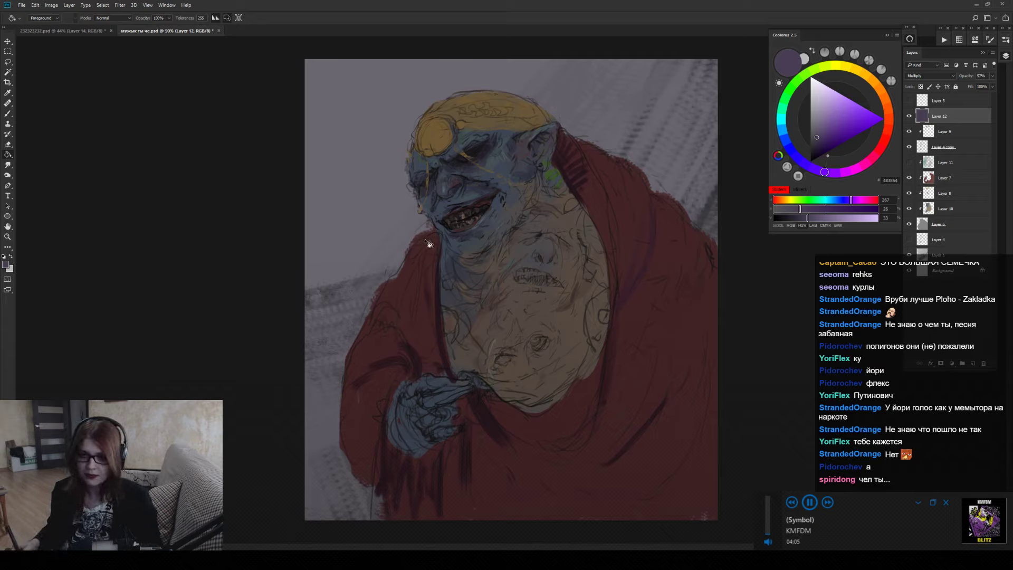
# Erase the violet overlay over the character's face and head using an enlarged soft round eraser.
pyautogui.press('e')
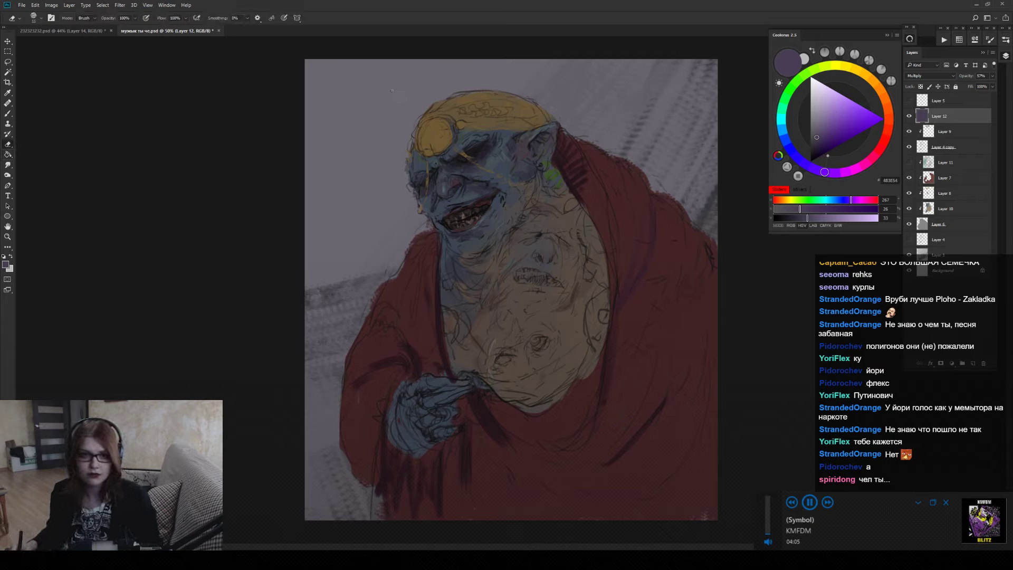
pyautogui.rightClick(391, 91)
pyautogui.click(496, 181)
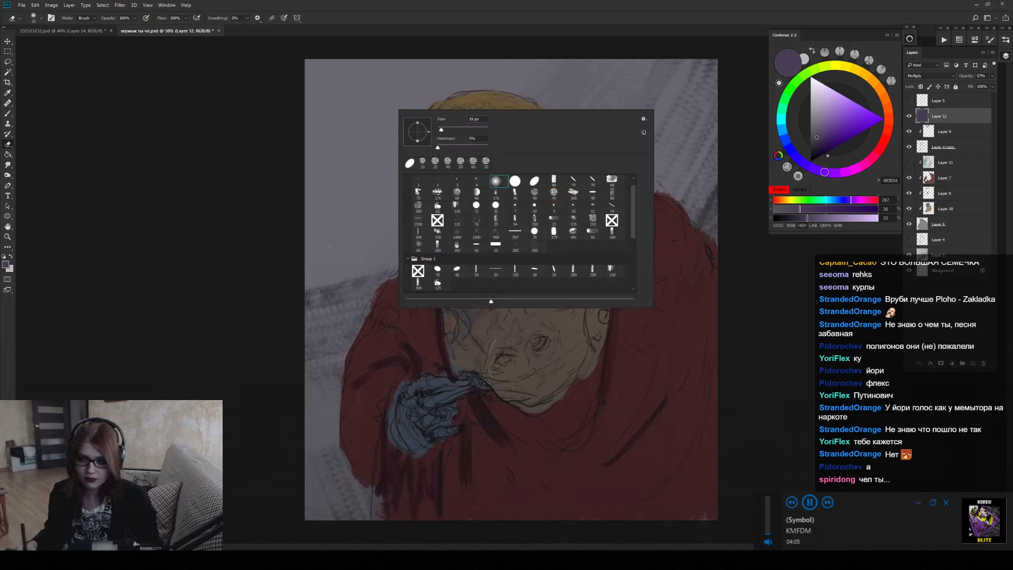
pyautogui.press('Return')
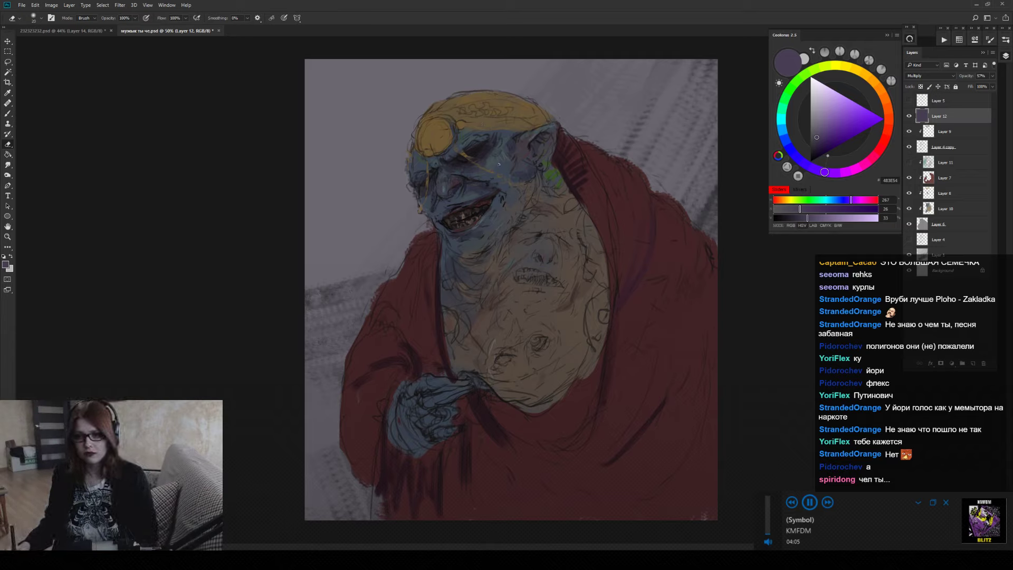
pyautogui.press(']')
pyautogui.press(']')
pyautogui.press(']')
pyautogui.press(']')
pyautogui.press(']')
pyautogui.press(']')
pyautogui.press(']')
pyautogui.press(']')
pyautogui.press(']')
pyautogui.press(']')
pyautogui.click(457, 162)
pyautogui.moveTo(464, 136)
pyautogui.mouseDown()
pyautogui.moveTo(501, 147)
pyautogui.moveTo(495, 205)
pyautogui.mouseUp()
pyautogui.moveTo(503, 250)
pyautogui.mouseDown()
pyautogui.moveTo(477, 227)
pyautogui.moveTo(516, 238)
pyautogui.moveTo(512, 337)
pyautogui.moveTo(562, 237)
pyautogui.moveTo(530, 237)
pyautogui.mouseUp()
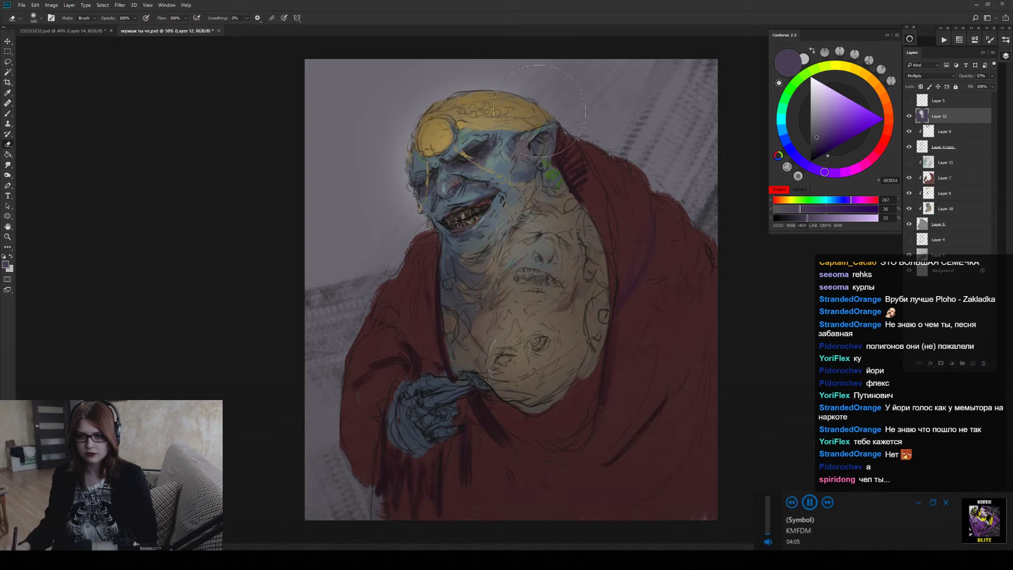
# Enlarge the soft eraser much further and lighten the violet overlay across the belly and robe.
pyautogui.press('b')
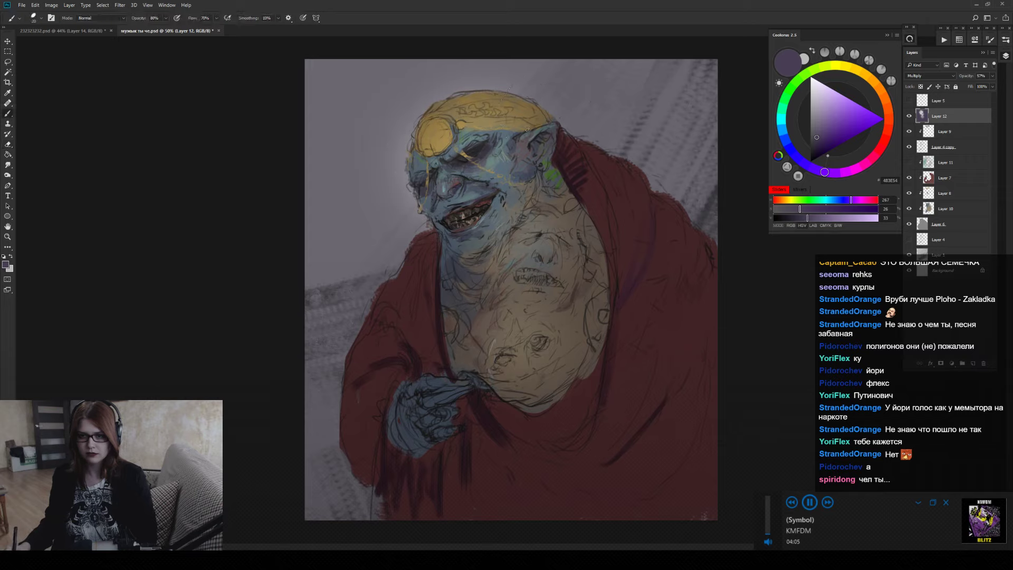
pyautogui.press('e')
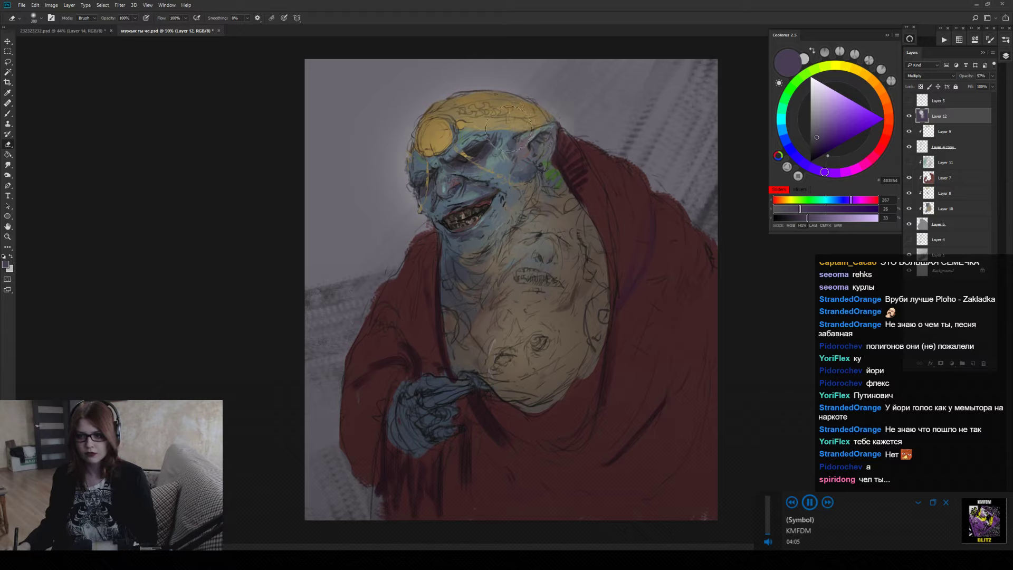
pyautogui.press(']')
pyautogui.press(']')
pyautogui.press(']')
pyautogui.press(']')
pyautogui.press(']')
pyautogui.press(']')
pyautogui.press(']')
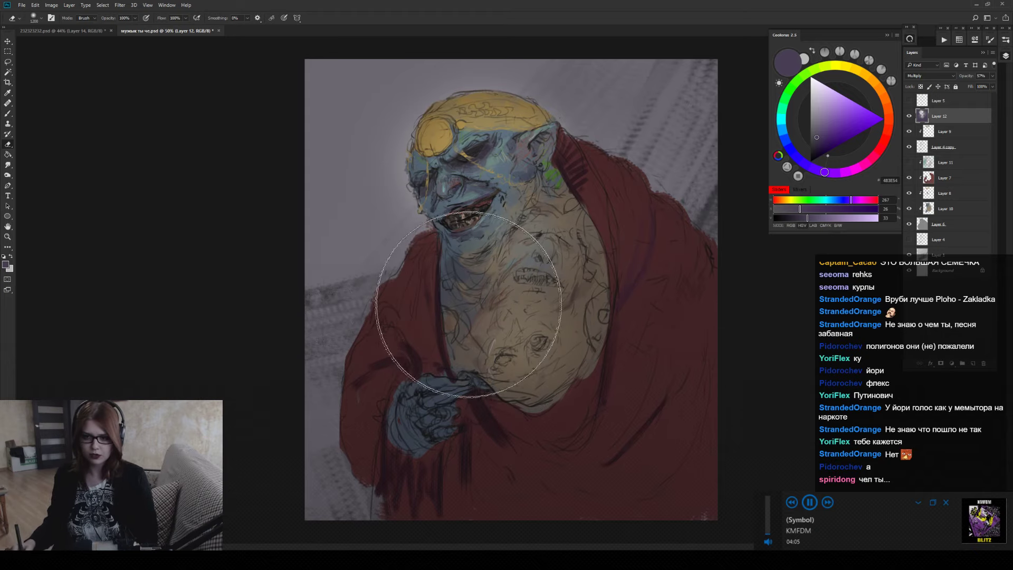
pyautogui.moveTo(580, 285); pyautogui.dragTo(601, 273)
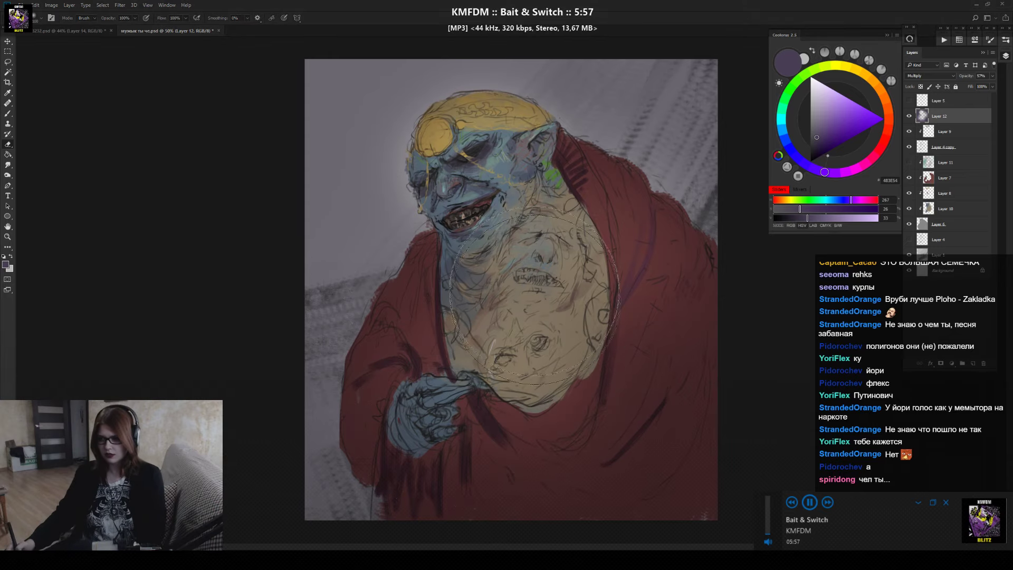
# Turn off Transparency Shapes Layer in the violet layer's blending options, and add a Linear Dodge (Add) layer above it.
pyautogui.doubleClick(932, 117)
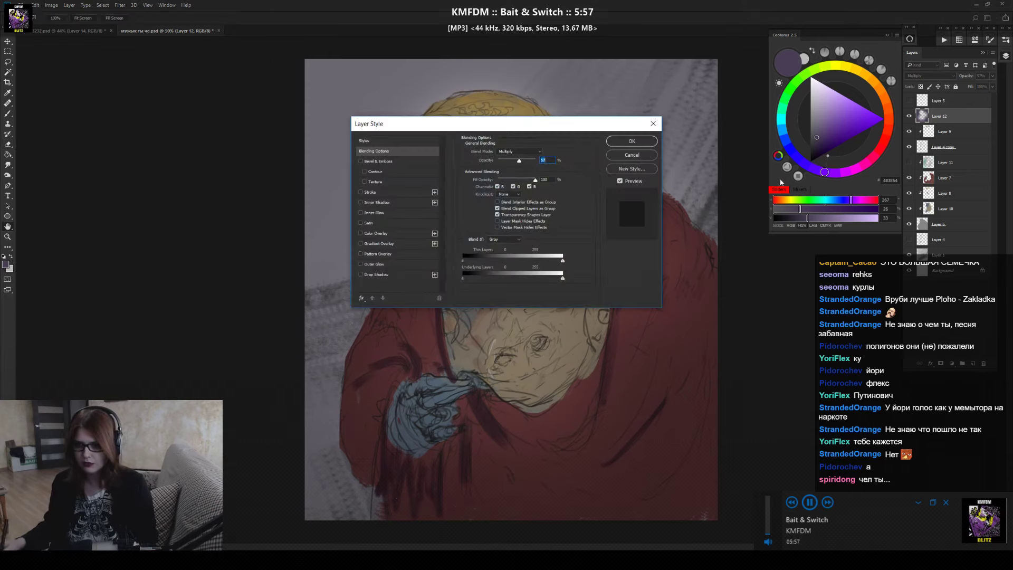
pyautogui.click(631, 141)
pyautogui.click(972, 363)
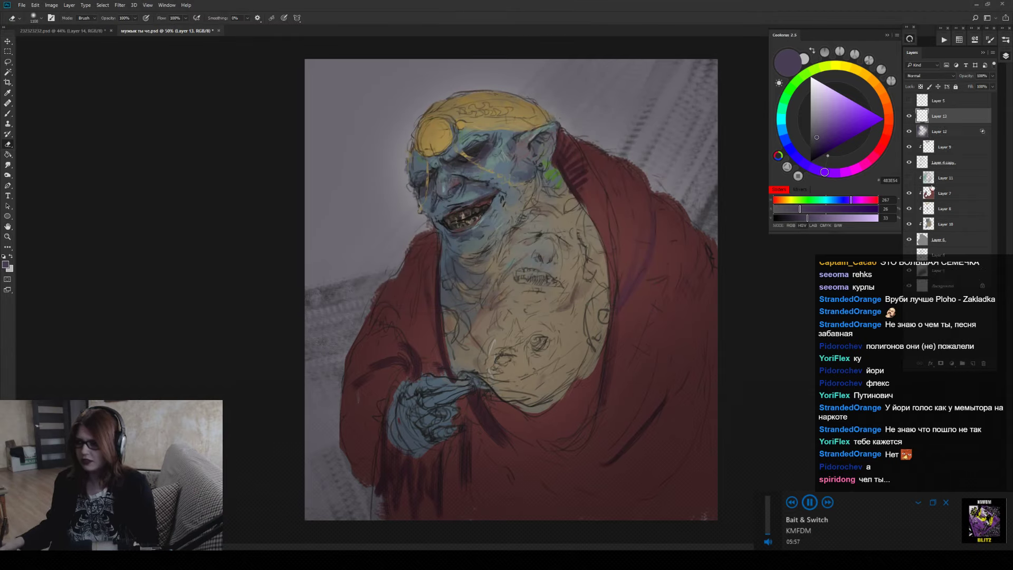
pyautogui.click(941, 77)
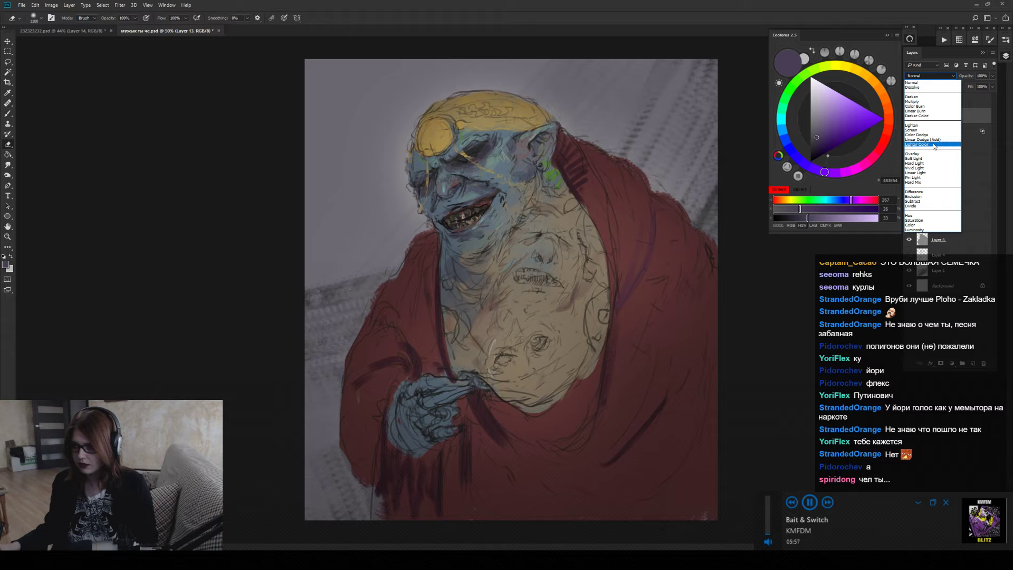
pyautogui.click(943, 140)
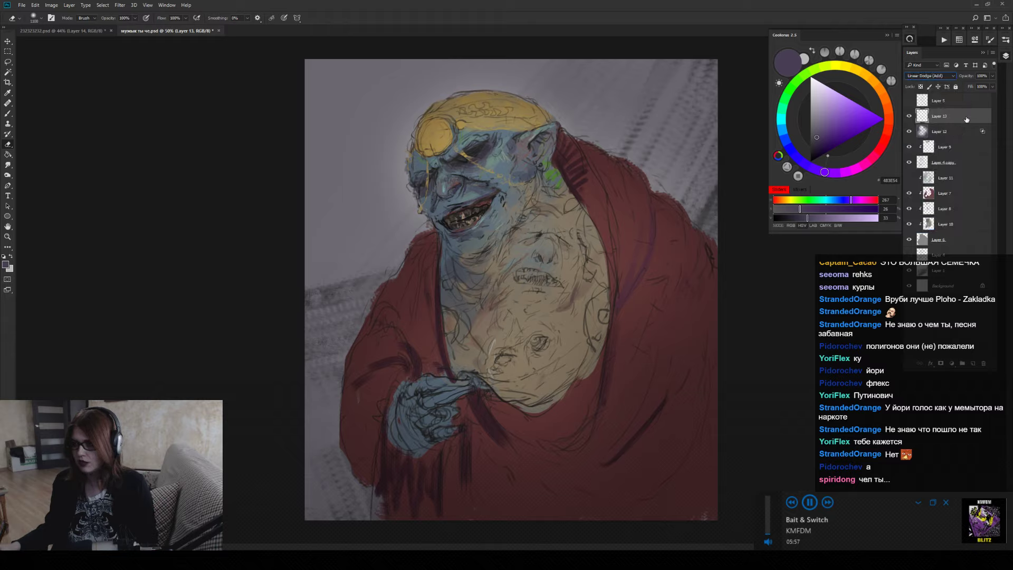
# Choose a bright orange and paint a broad glow from the far shoulder across the chest with a much-enlarged soft round brush.
pyautogui.click(886, 101)
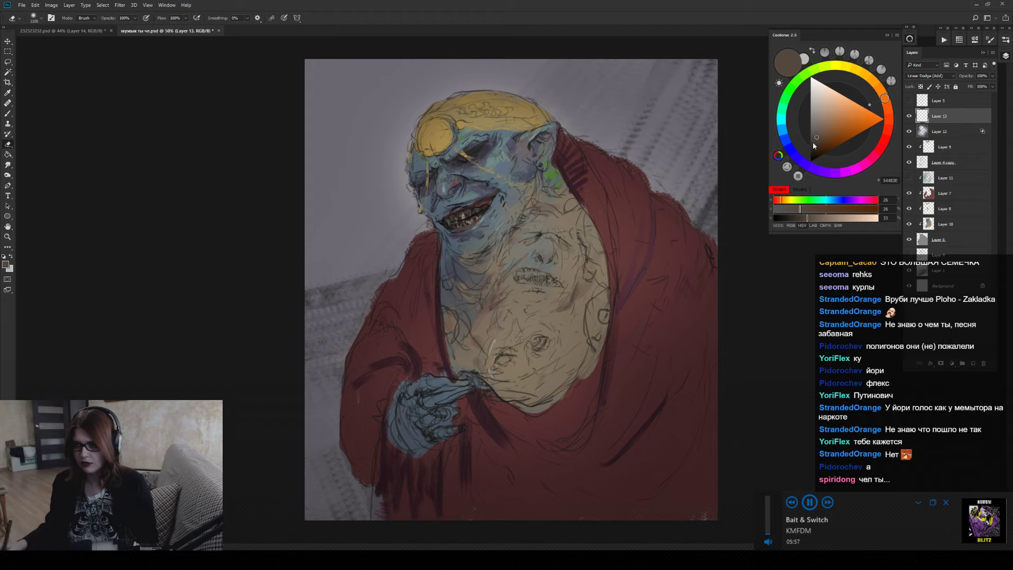
pyautogui.click(854, 116)
pyautogui.press('b')
pyautogui.hotkey('ctrl', 'z')
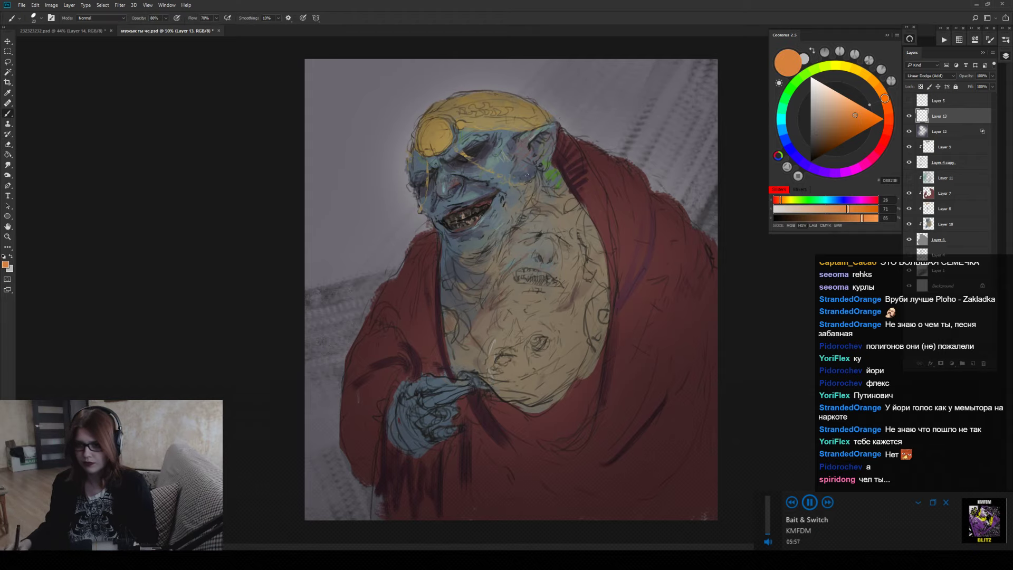
pyautogui.rightClick(532, 169)
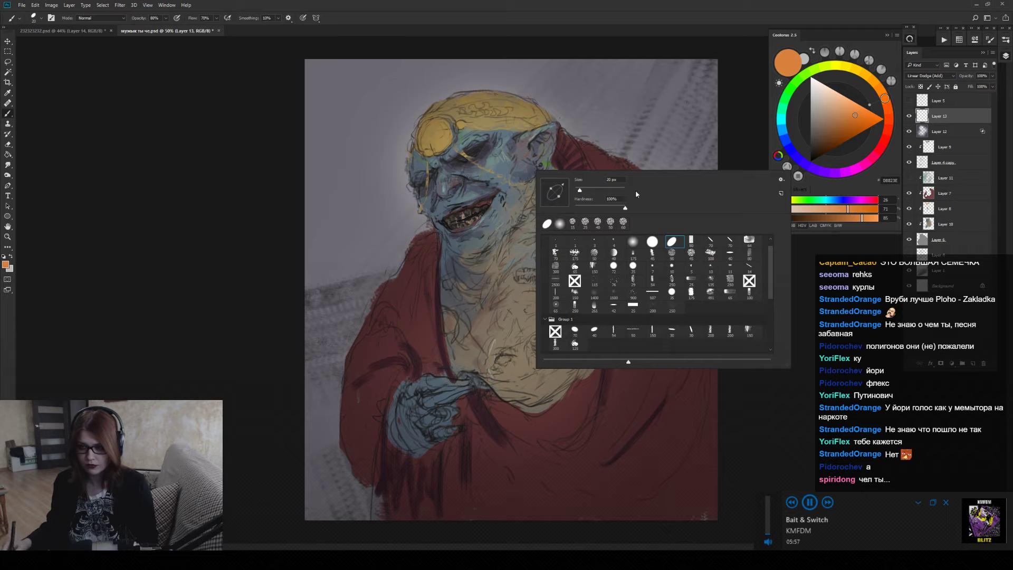
pyautogui.doubleClick(633, 246)
pyautogui.press(']')
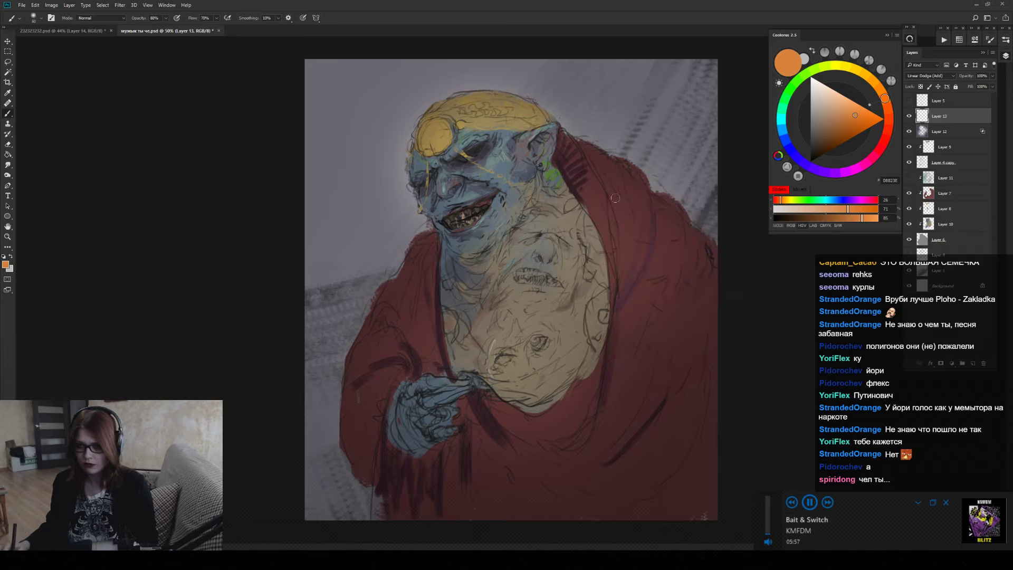
pyautogui.press(']')
pyautogui.press(']')
pyautogui.press(']')
pyautogui.press(']')
pyautogui.press(']')
pyautogui.press(']')
pyautogui.press(']')
pyautogui.press(']')
pyautogui.press(']')
pyautogui.press(']')
pyautogui.press(']')
pyautogui.press(']')
pyautogui.press(']')
pyautogui.press(']')
pyautogui.press(']')
pyautogui.press(']')
pyautogui.press(']')
pyautogui.press(']')
pyautogui.press(']')
pyautogui.moveTo(666, 174)
pyautogui.mouseDown()
pyautogui.moveTo(478, 285)
pyautogui.moveTo(445, 323)
pyautogui.mouseUp()
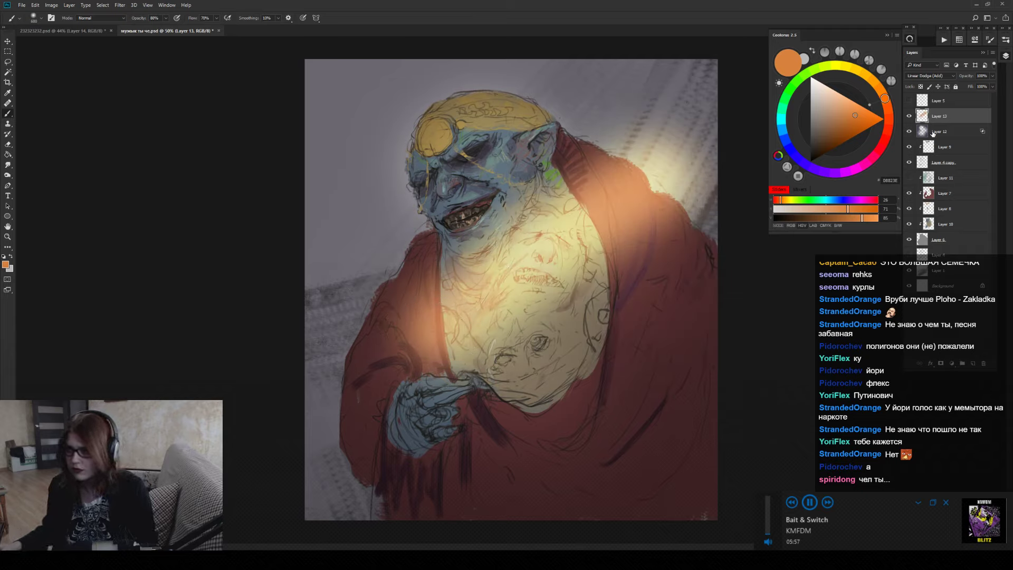
# Turn off Transparency Shapes Layer in the orange glow layer's blending options.
pyautogui.doubleClick(959, 117)
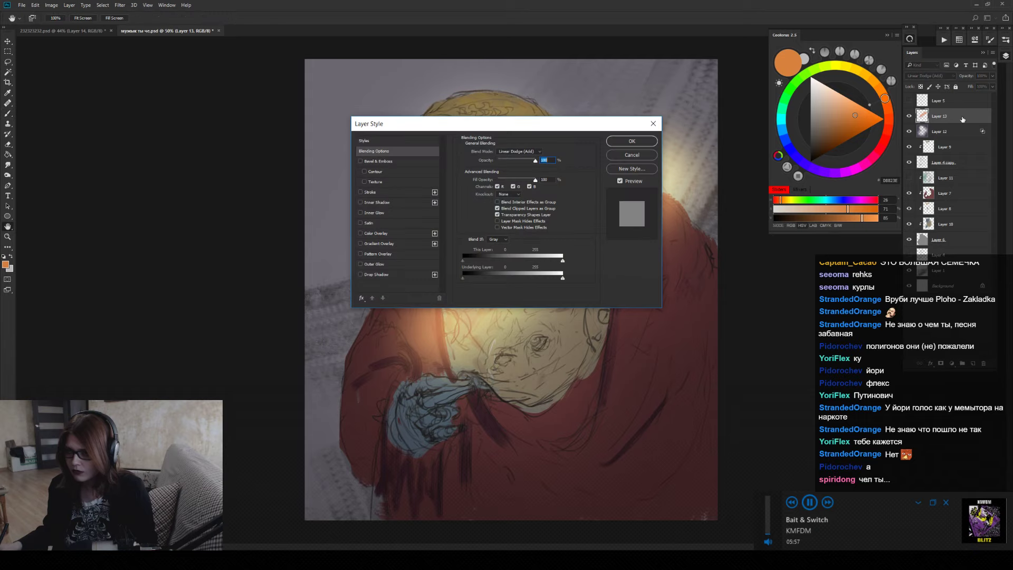
pyautogui.click(497, 214)
pyautogui.moveTo(557, 125); pyautogui.dragTo(275, 163)
pyautogui.click(220, 249)
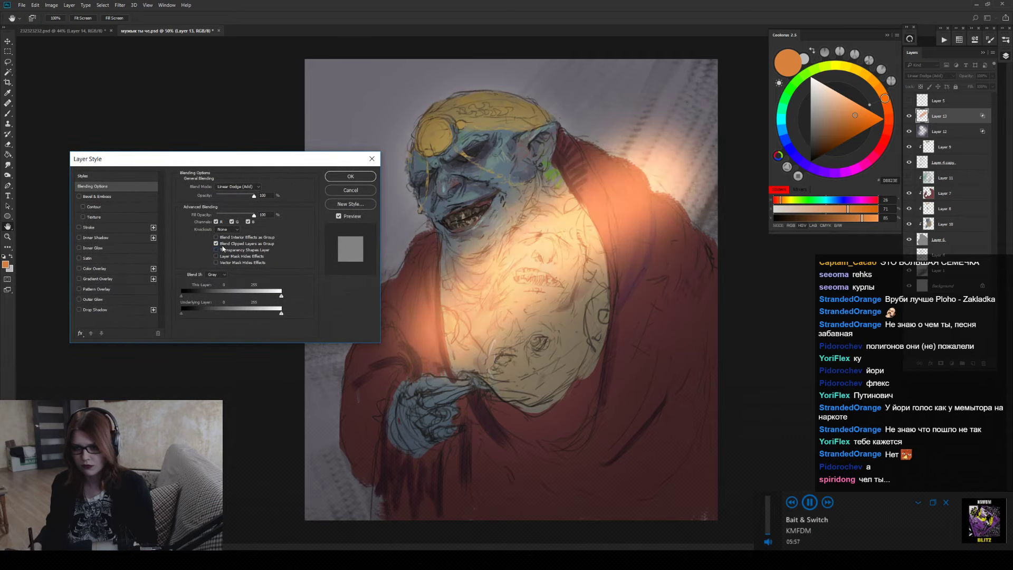
pyautogui.click(350, 177)
# Try erasing the orange glow from the shoulder down to the hand with the large soft eraser, and undo it.
pyautogui.press('e')
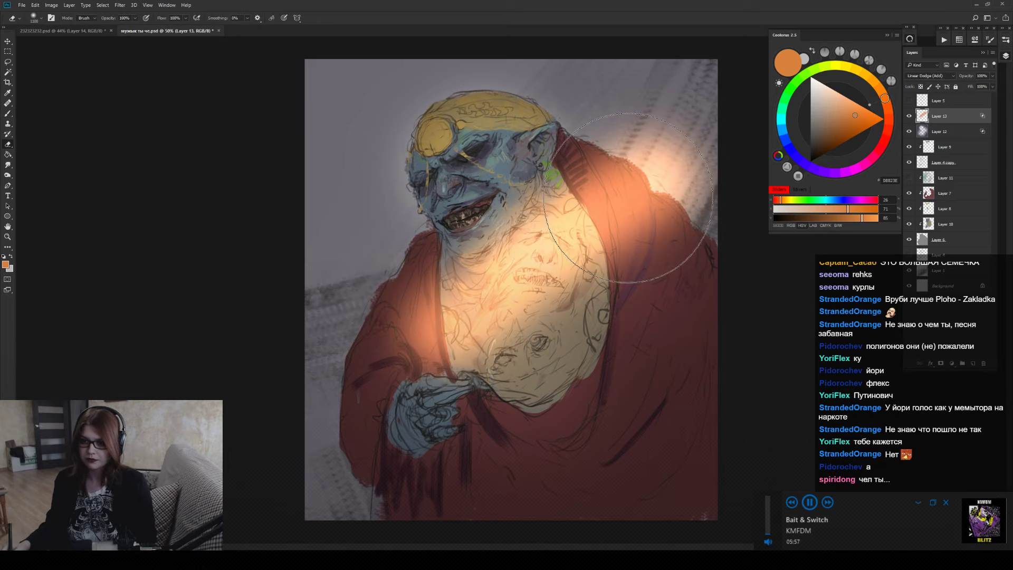
pyautogui.moveTo(661, 187); pyautogui.dragTo(398, 389)
pyautogui.hotkey('ctrl', 'z')
# Change the glow layer's blend mode to Vivid Light and compare Transparency Shapes Layer on and off, leaving it off.
pyautogui.click(929, 75)
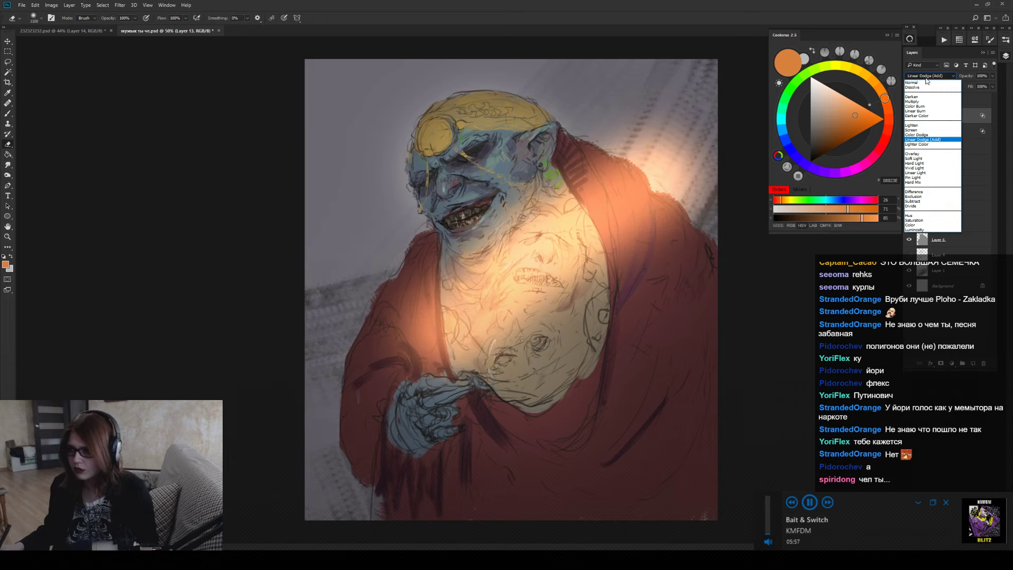
pyautogui.click(936, 168)
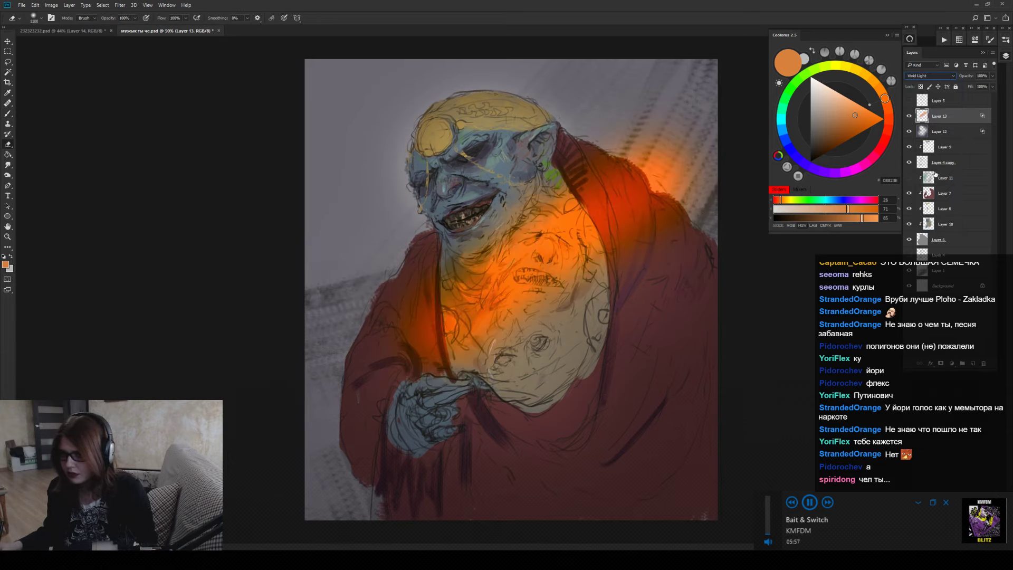
pyautogui.doubleClick(969, 120)
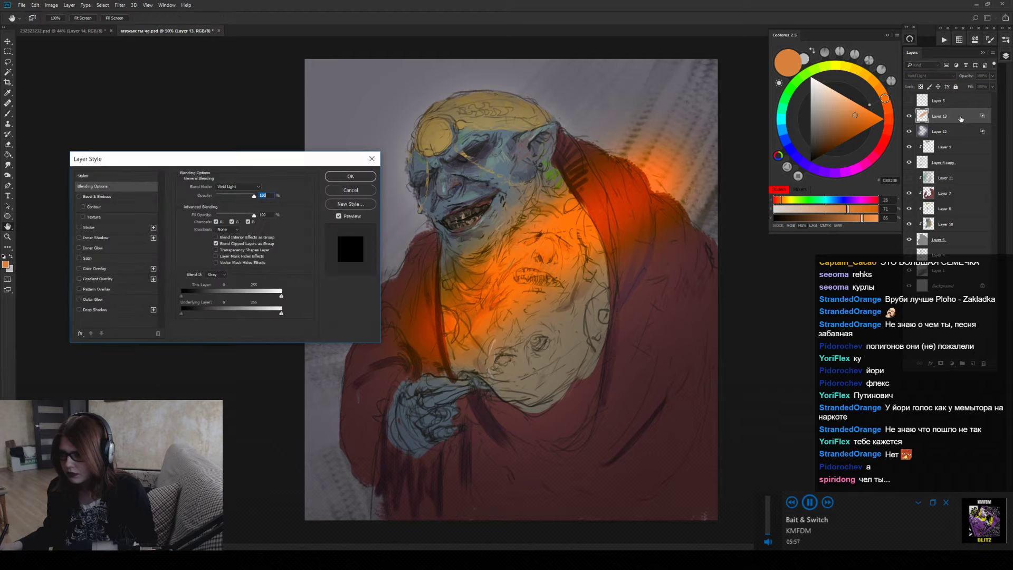
pyautogui.click(217, 250)
pyautogui.click(216, 250)
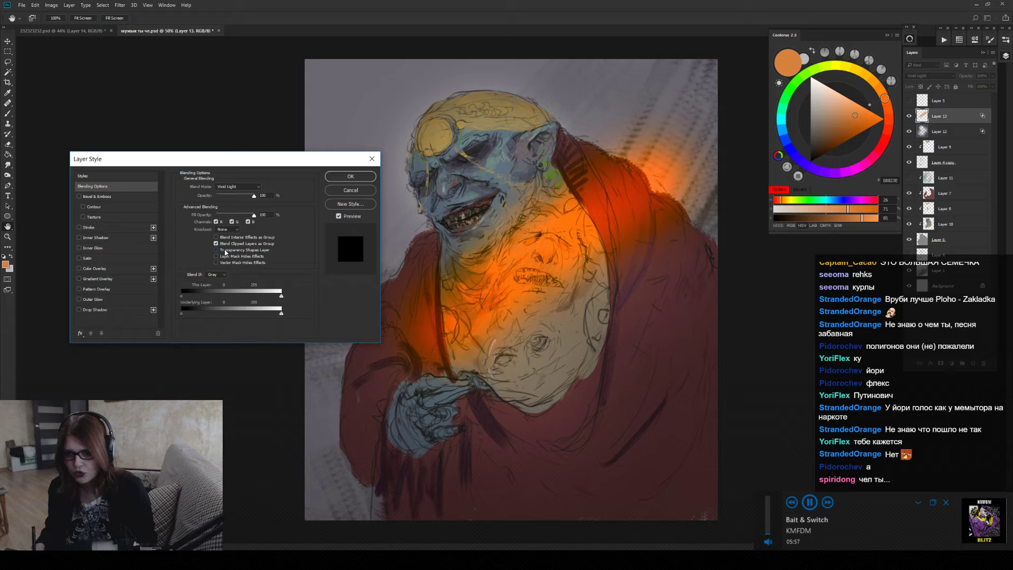
pyautogui.click(216, 244)
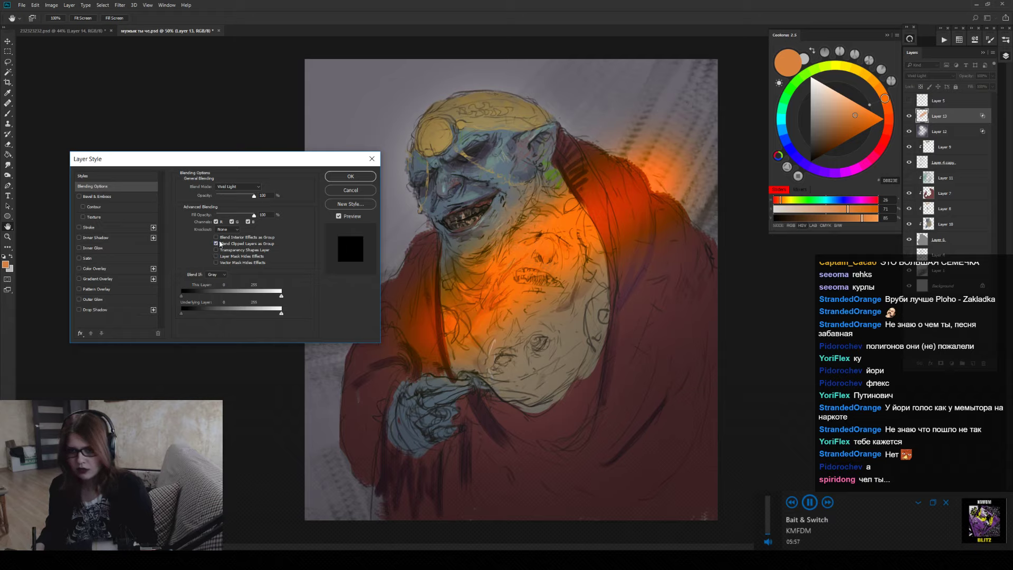
pyautogui.click(217, 250)
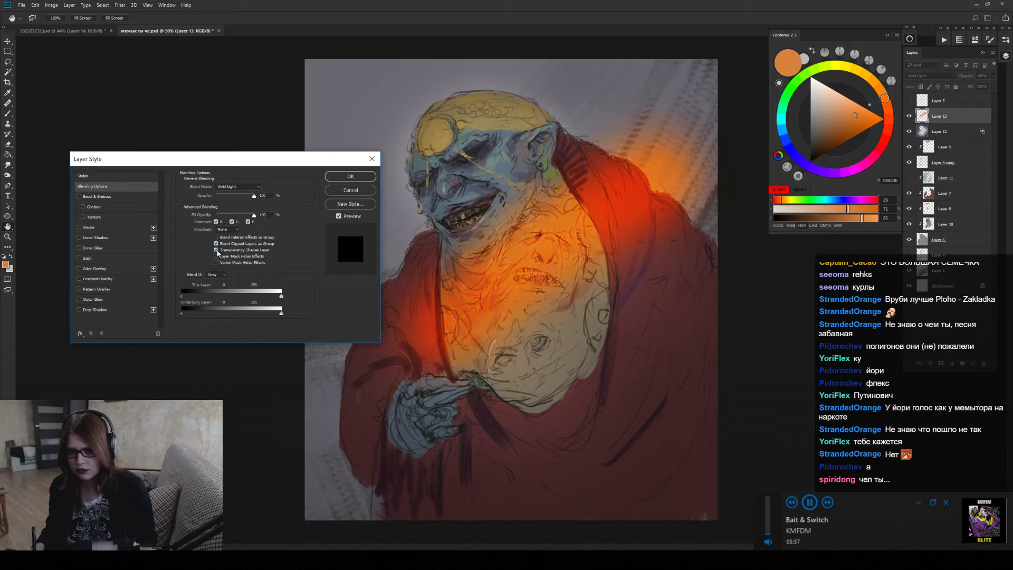
pyautogui.click(216, 250)
pyautogui.click(349, 176)
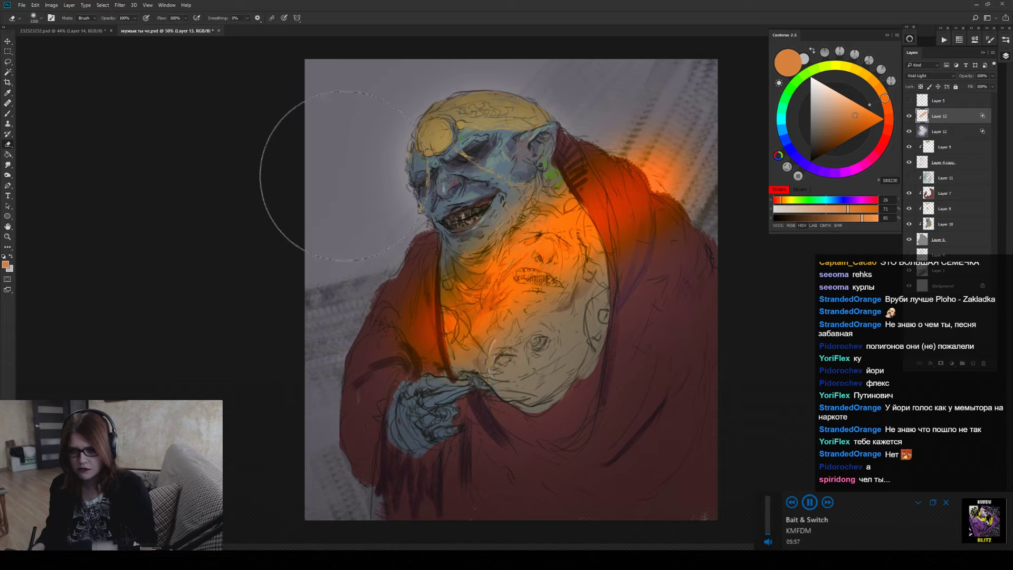
# Erase the orange glow from the shoulder and chest with the large soft eraser.
pyautogui.press('e')
pyautogui.moveTo(667, 164)
pyautogui.mouseDown()
pyautogui.moveTo(561, 237)
pyautogui.moveTo(587, 226)
pyautogui.mouseUp()
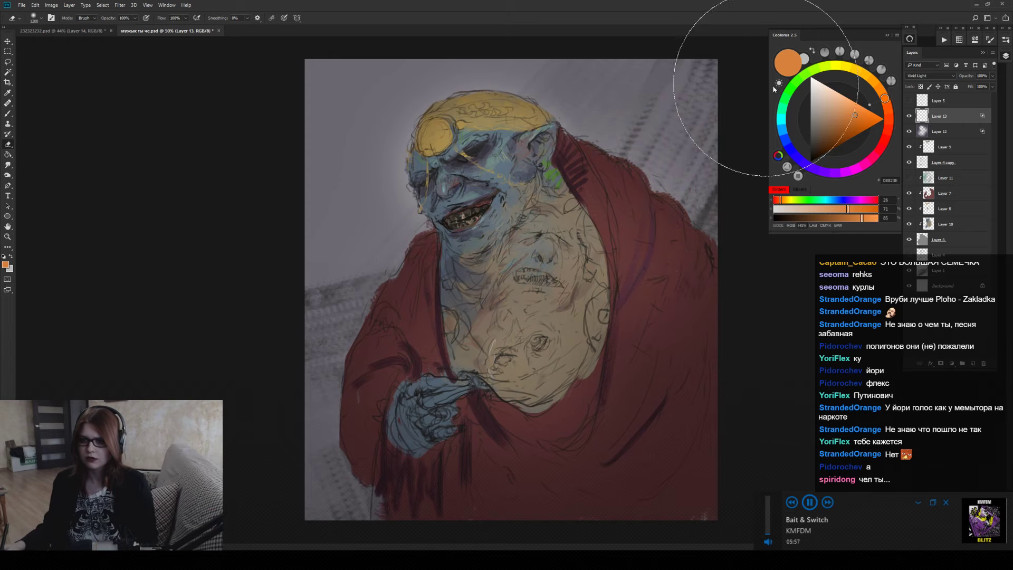
# Try a muted teal glow over the face and upper chest with the soft brush, and undo it.
pyautogui.click(791, 119)
pyautogui.click(825, 111)
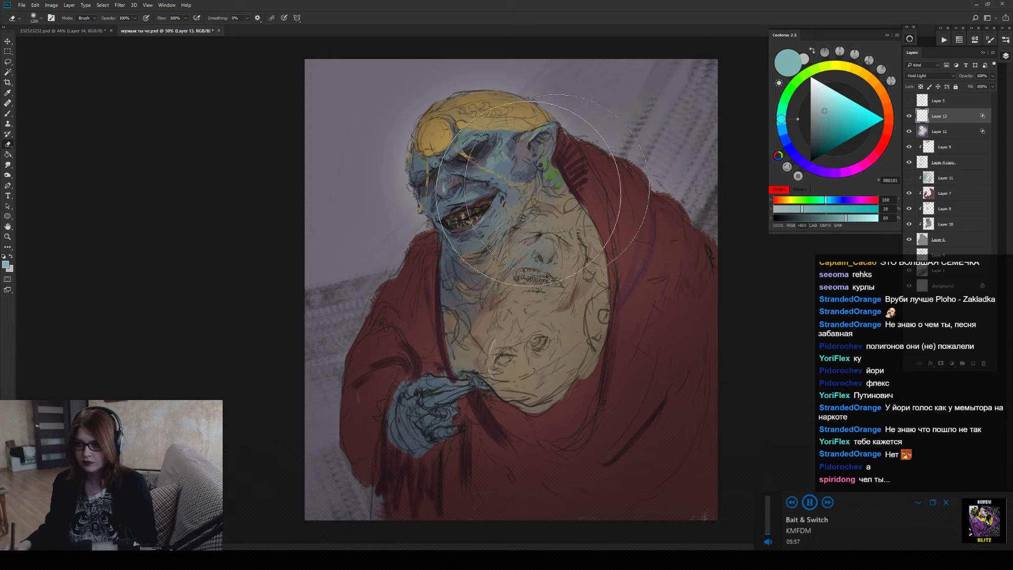
pyautogui.press('b')
pyautogui.moveTo(519, 166)
pyautogui.mouseDown()
pyautogui.moveTo(490, 192)
pyautogui.moveTo(530, 188)
pyautogui.mouseUp()
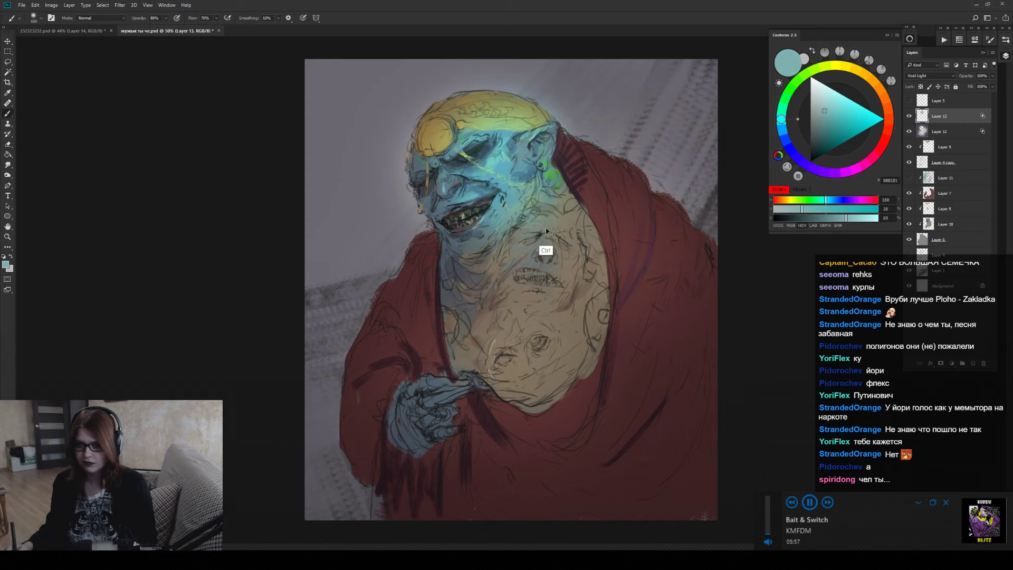
pyautogui.hotkey('ctrl', 'z')
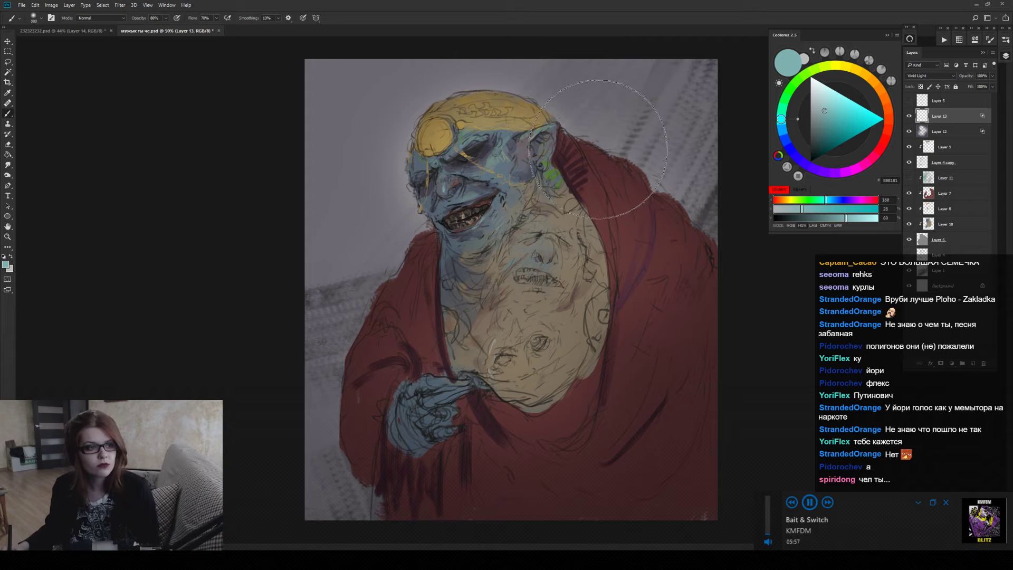
pyautogui.click(587, 255)
pyautogui.hotkey('ctrl', 'z')
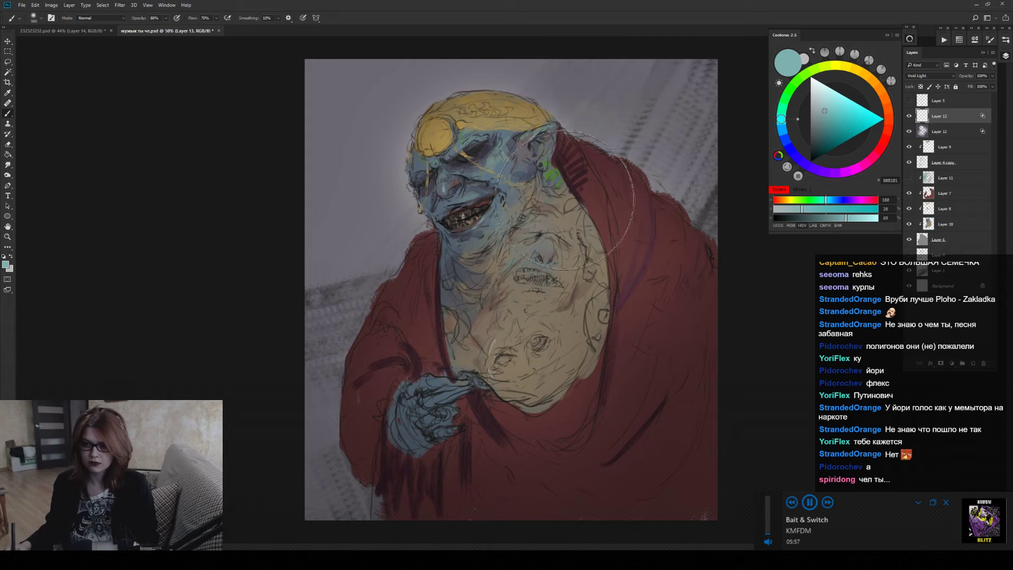
# Enlarge the soft brush, choose a muted blue-violet, and lower the brush opacity to 22%.
pyautogui.press(']')
pyautogui.press(']')
pyautogui.click(794, 148)
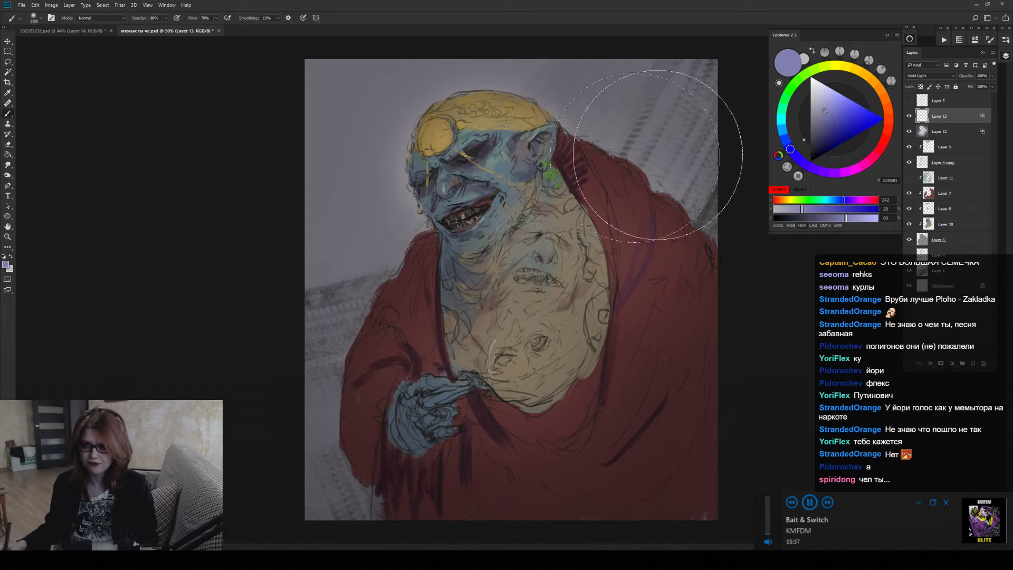
pyautogui.click(818, 123)
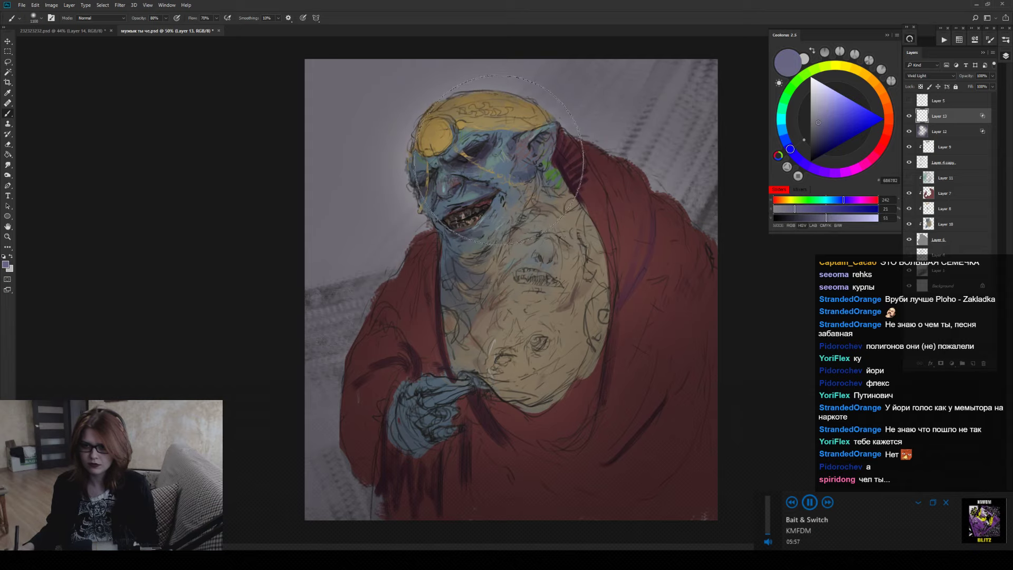
pyautogui.press('2')
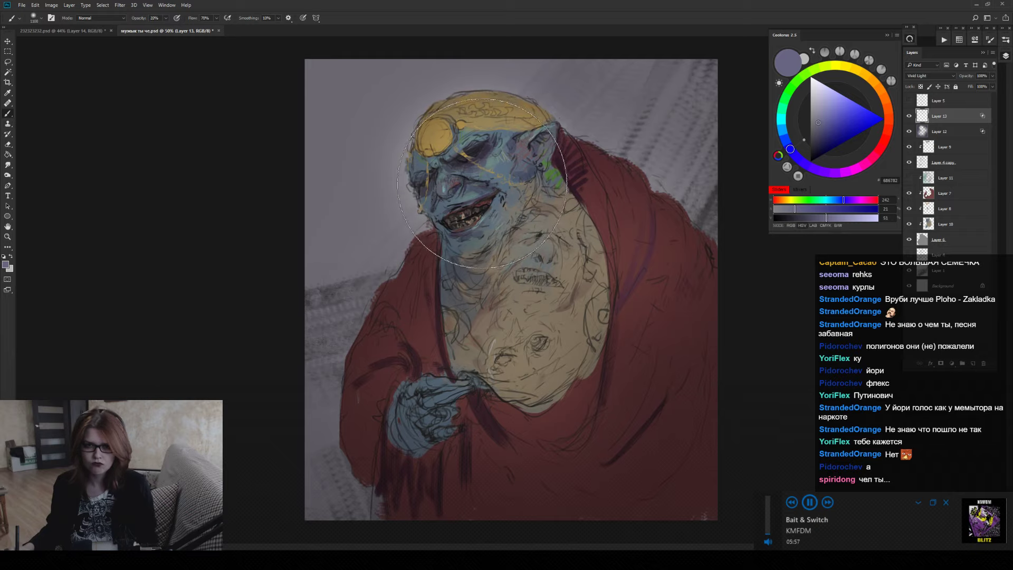
pyautogui.press('2')
pyautogui.press('2')
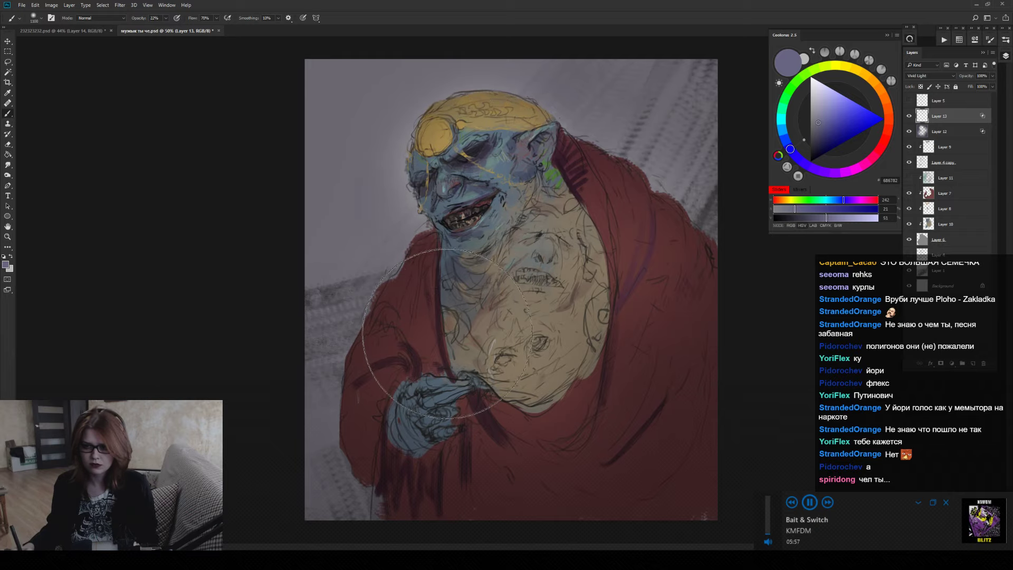
# Sweep a dark muted brown from the far shoulder across the belly to the lower robe.
pyautogui.click(887, 109)
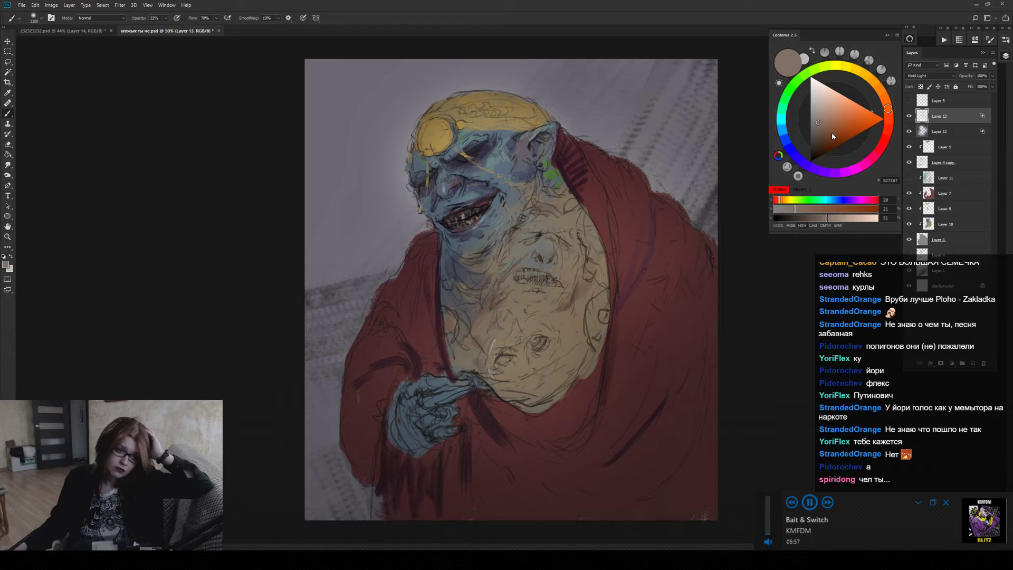
pyautogui.click(818, 139)
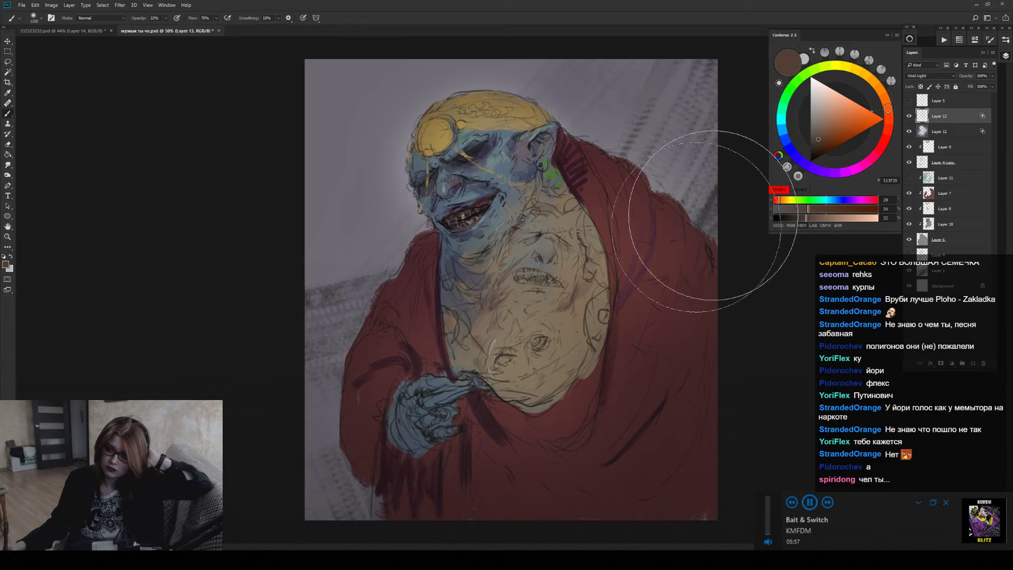
pyautogui.moveTo(678, 192)
pyautogui.mouseDown()
pyautogui.moveTo(520, 339)
pyautogui.moveTo(471, 440)
pyautogui.mouseUp()
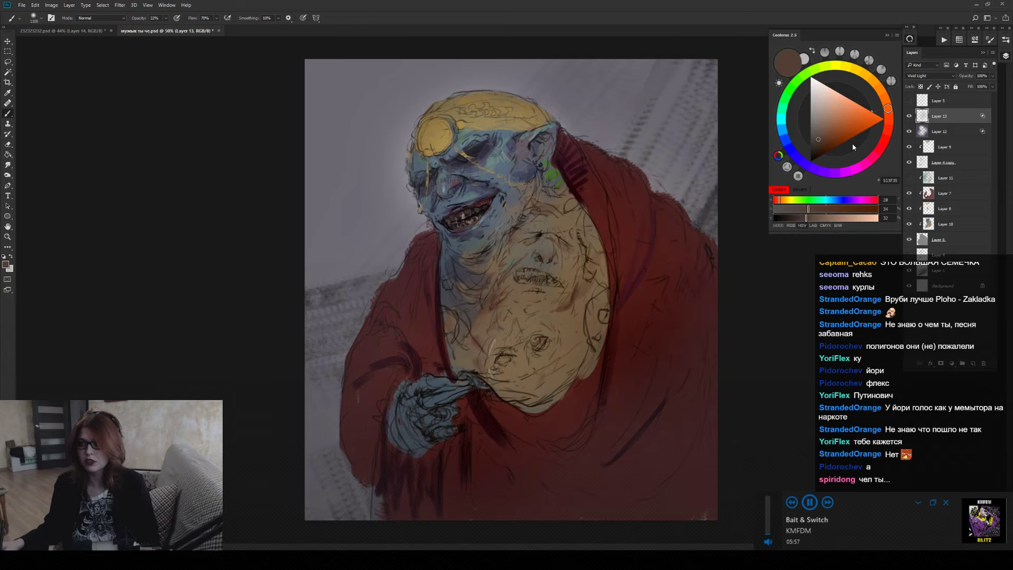
# Try Linear Dodge (Add) on the brown-painted layer, and undo back to Vivid Light without the brown.
pyautogui.click(932, 80)
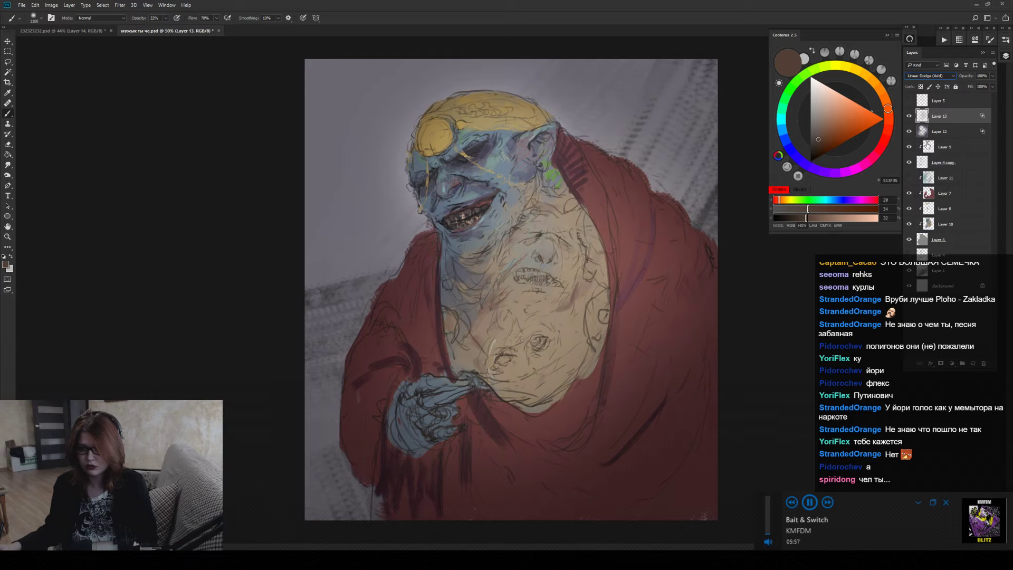
pyautogui.click(924, 147)
pyautogui.hotkey('ctrl', 'z')
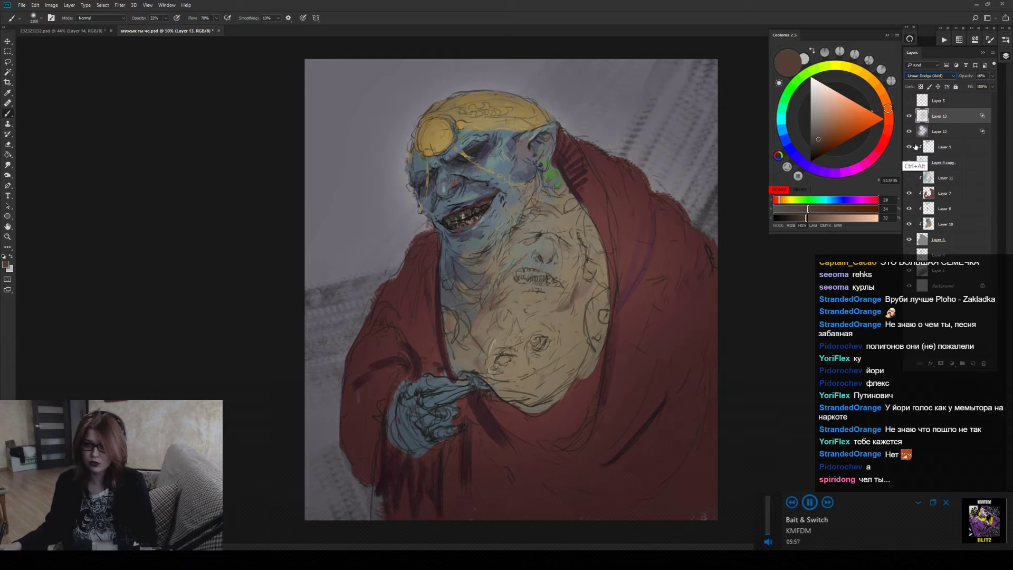
pyautogui.hotkey('ctrl', 'alt', 'z')
pyautogui.hotkey('ctrl', 'alt', 'z')
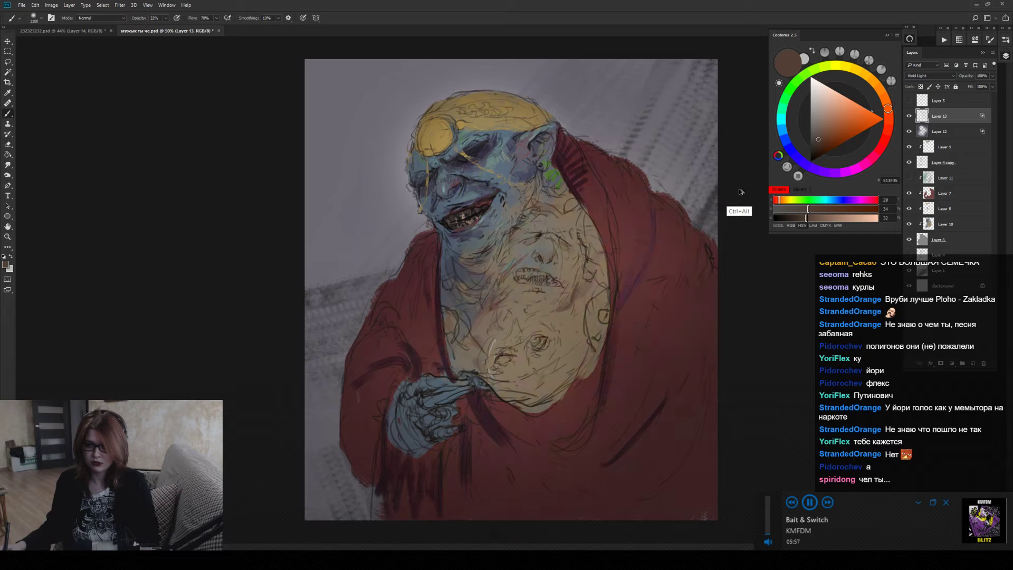
# Enlarge the soft brush further and choose a muted ochre as the painting colour.
pyautogui.press('z')
pyautogui.moveTo(626, 389); pyautogui.dragTo(582, 400)
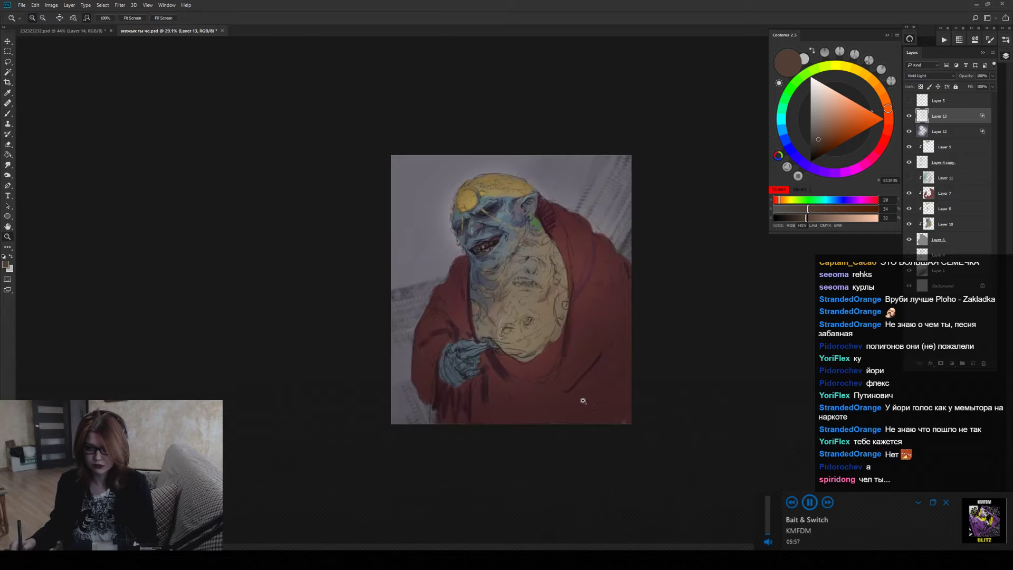
pyautogui.press(']')
pyautogui.press(']')
pyautogui.press(']')
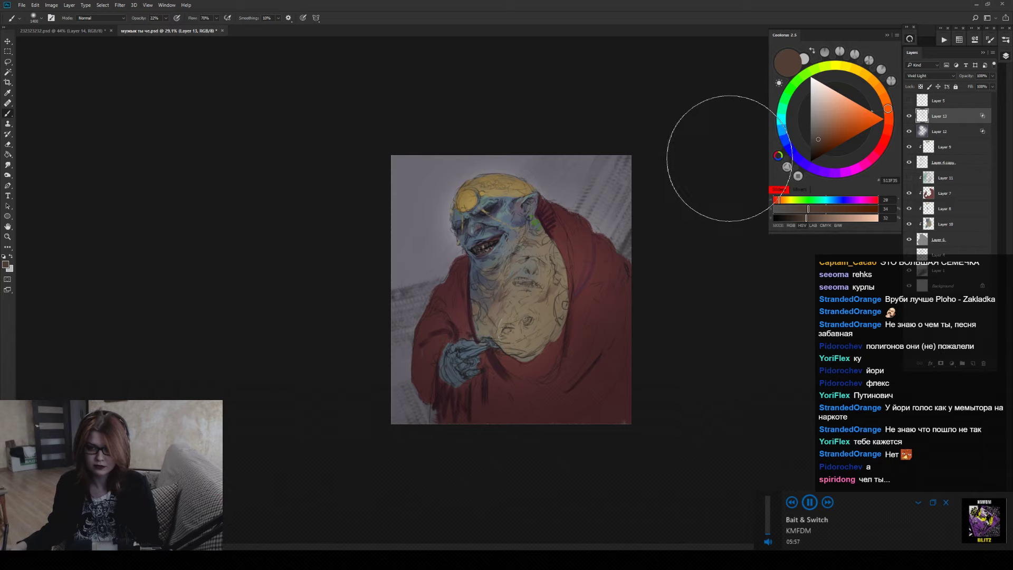
pyautogui.click(864, 75)
pyautogui.click(828, 121)
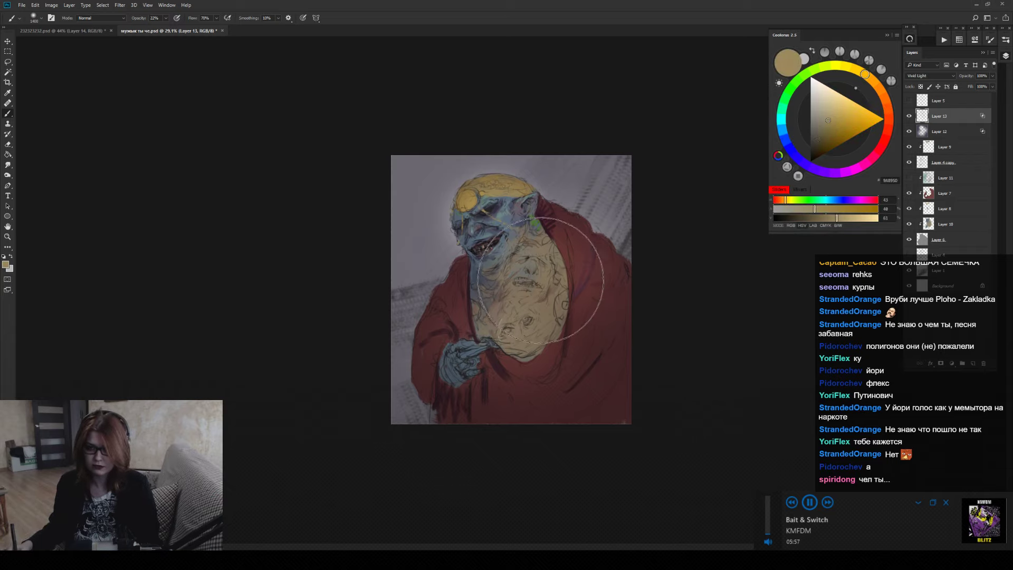
# Shrink the soft brush, try olive and blue as painting colours, and settle on a light tan.
pyautogui.press('[')
pyautogui.press('[')
pyautogui.press('[')
pyautogui.press('[')
pyautogui.press('[')
pyautogui.press('[')
pyautogui.press('[')
pyautogui.press('[')
pyautogui.press('[')
pyautogui.press('[')
pyautogui.press('[')
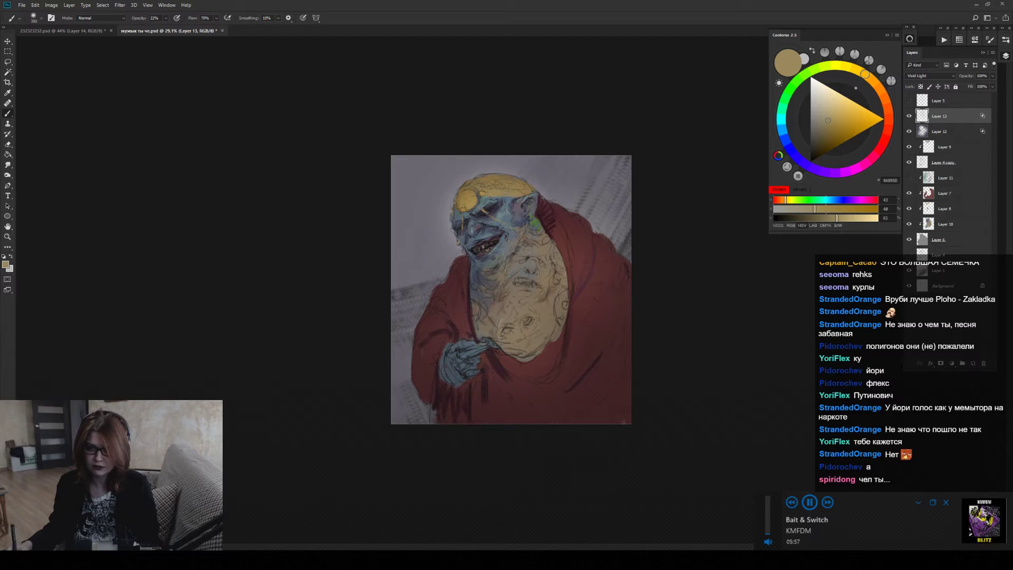
pyautogui.click(835, 68)
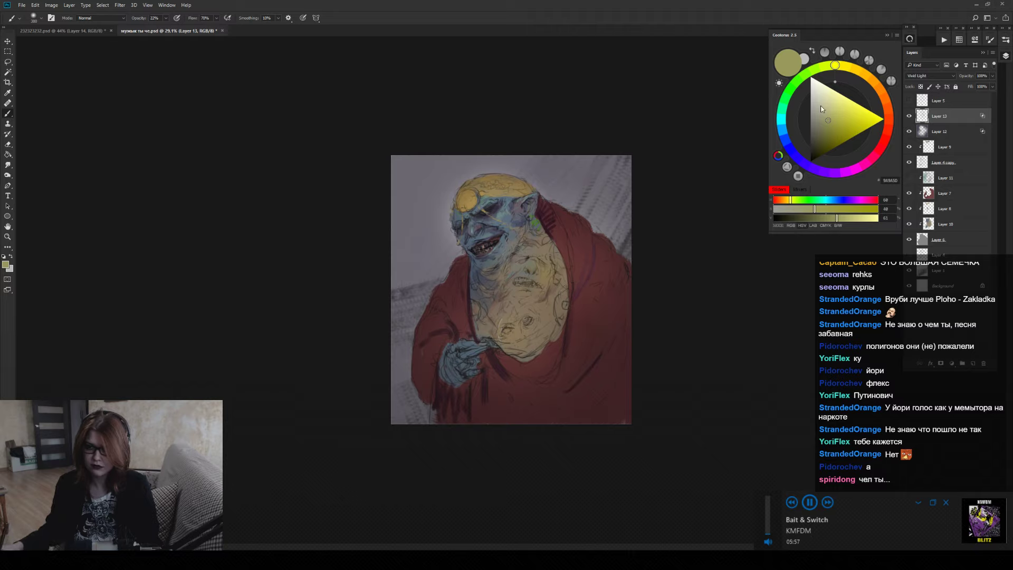
pyautogui.click(781, 133)
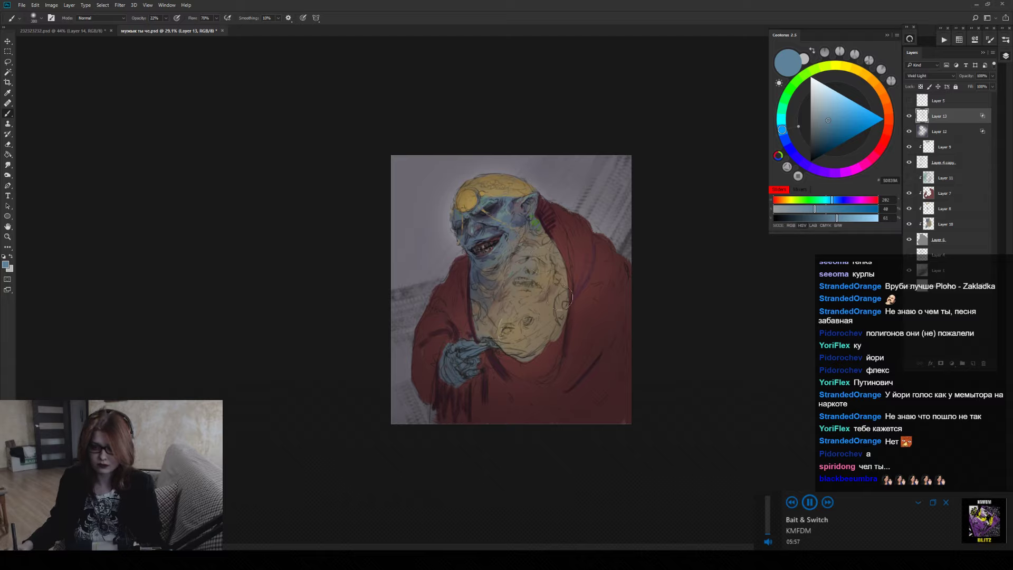
pyautogui.click(833, 107)
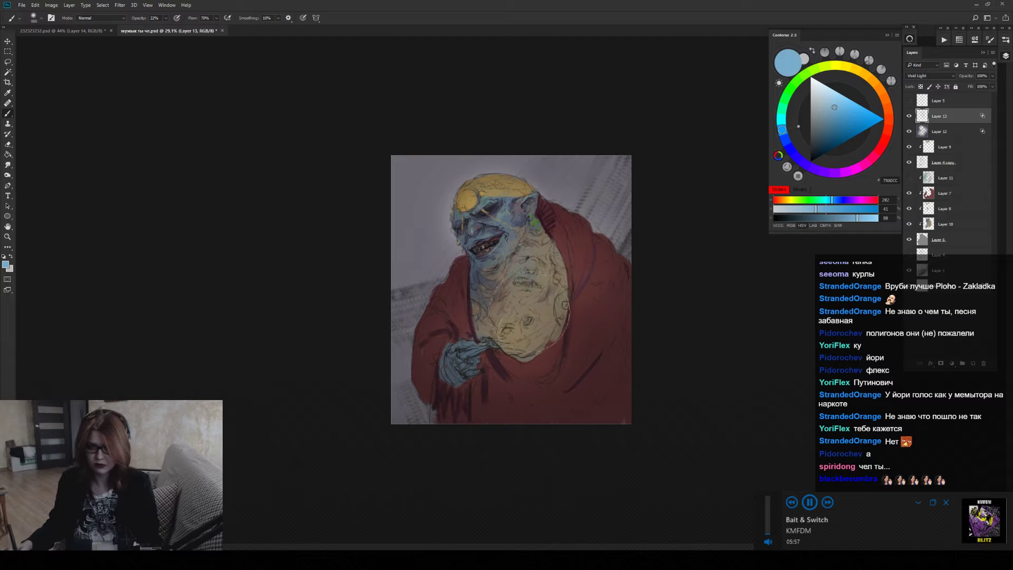
pyautogui.click(879, 89)
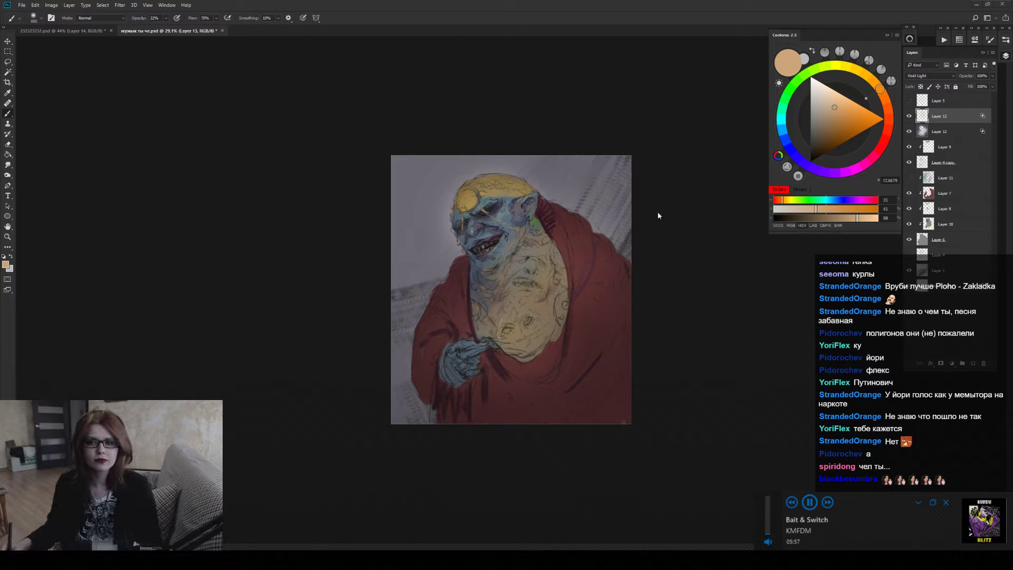
# Adjust the background on Layer 1 with Hue/Saturation, using Hue -60, Saturation -8 and Lightness -41.
pyautogui.click(945, 270)
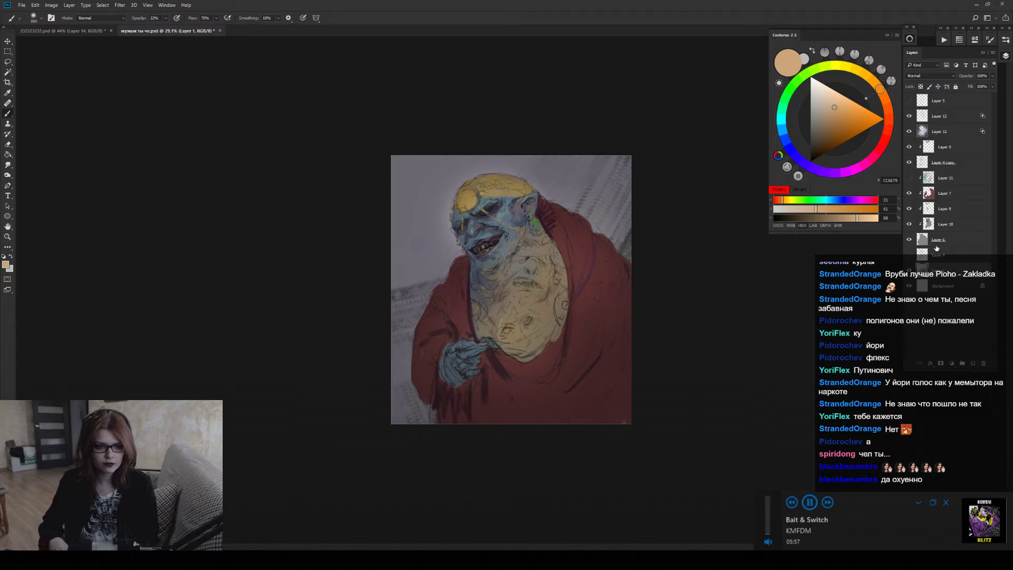
pyautogui.hotkey('ctrl', 'u')
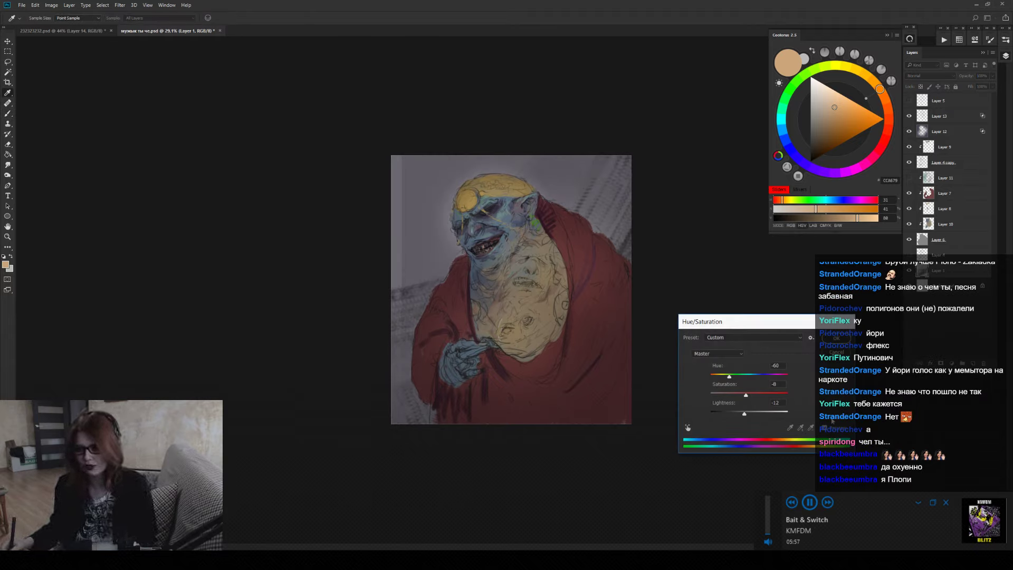
pyautogui.click(820, 416)
pyautogui.hotkey('ctrl', 'z')
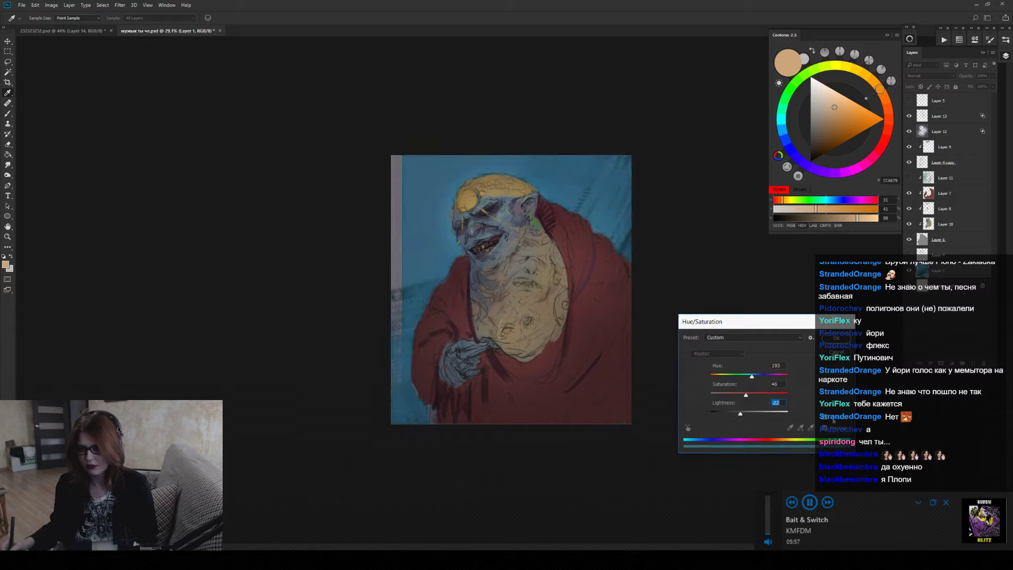
pyautogui.moveTo(742, 413); pyautogui.dragTo(734, 420)
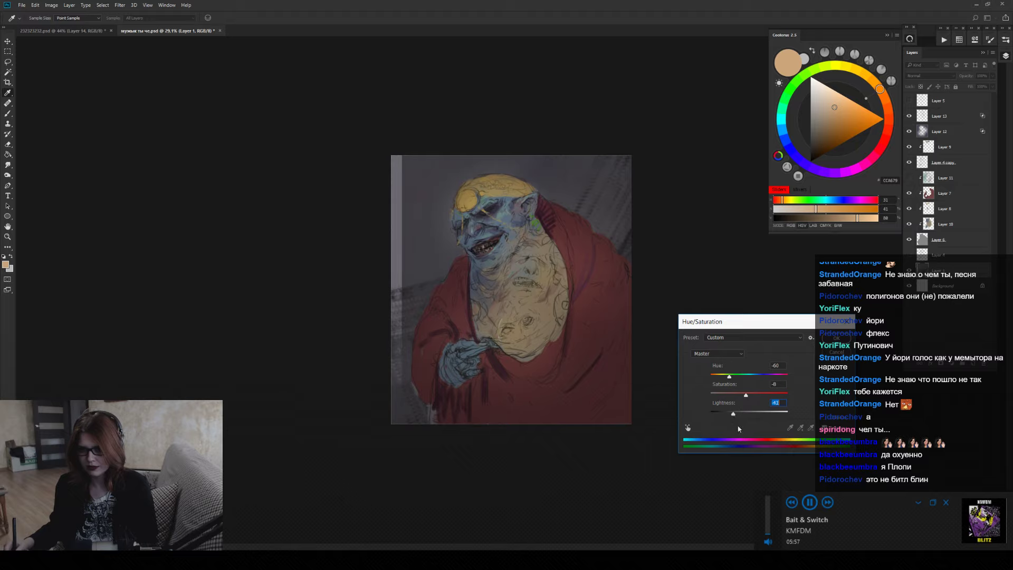
pyautogui.press('Return')
# Stretch the background layer with Free Transform past the canvas's left edge to cover the uncovered strip.
pyautogui.press('l')
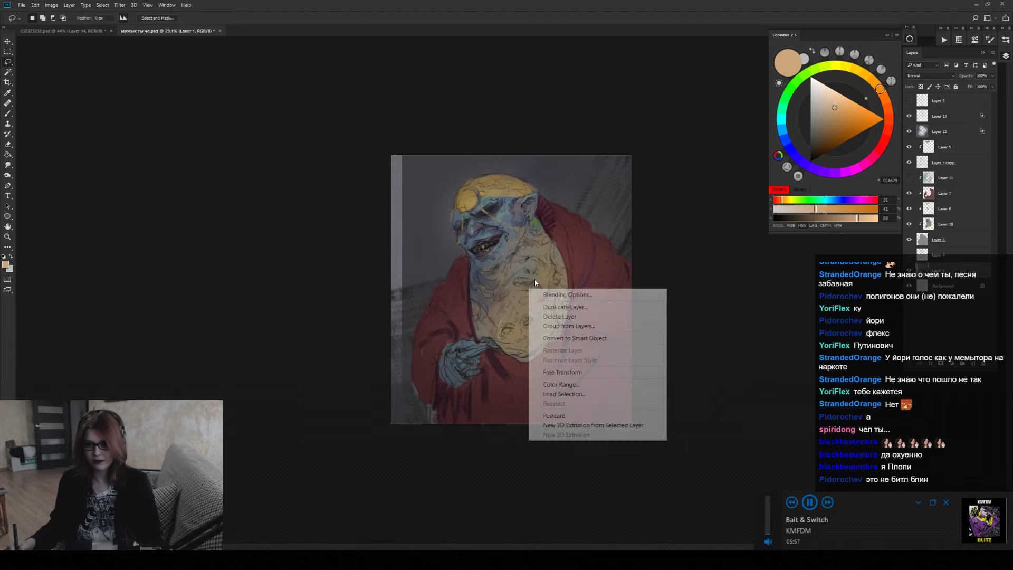
pyautogui.rightClick(529, 288)
pyautogui.click(610, 372)
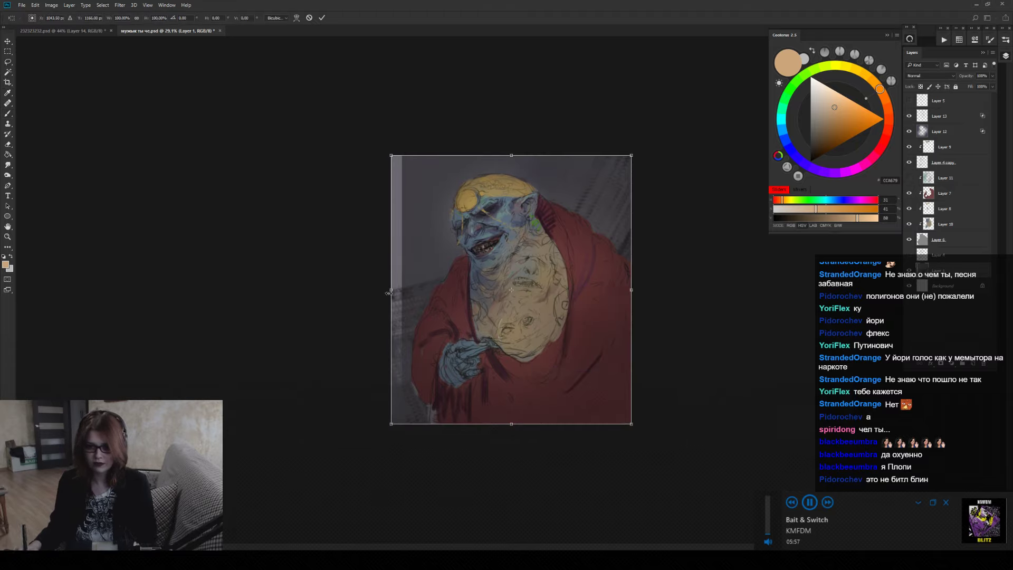
pyautogui.moveTo(390, 291); pyautogui.dragTo(376, 290)
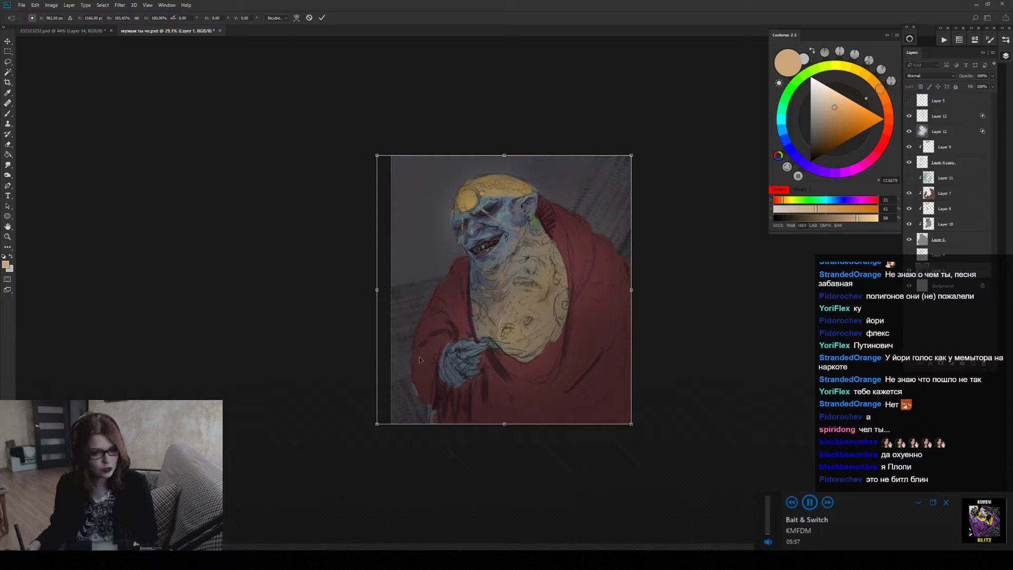
pyautogui.click(309, 18)
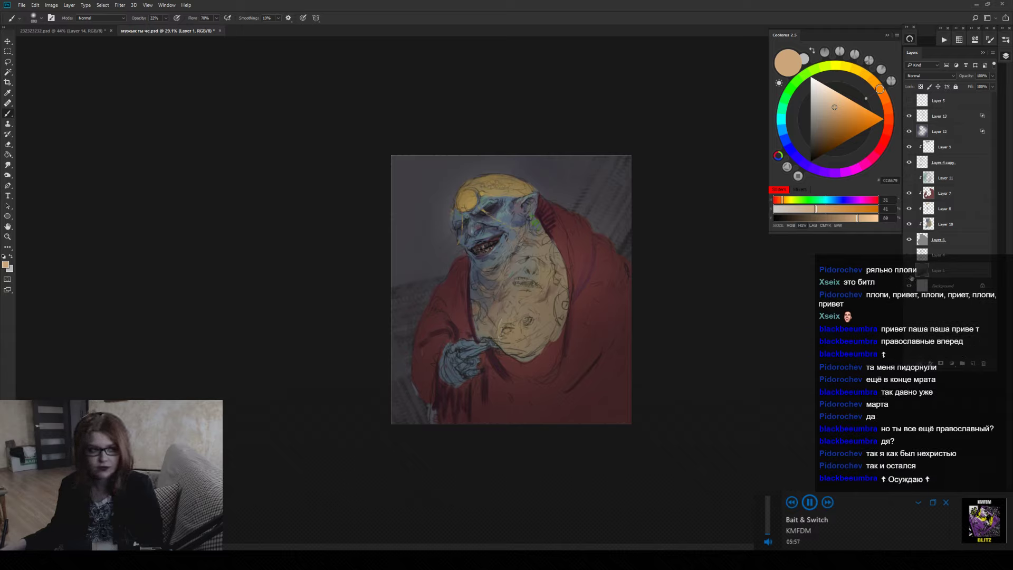
# Colorize the background layer with Hue/Saturation at Hue 219, Saturation 5 and Lightness -12.
pyautogui.click(909, 100)
pyautogui.click(909, 104)
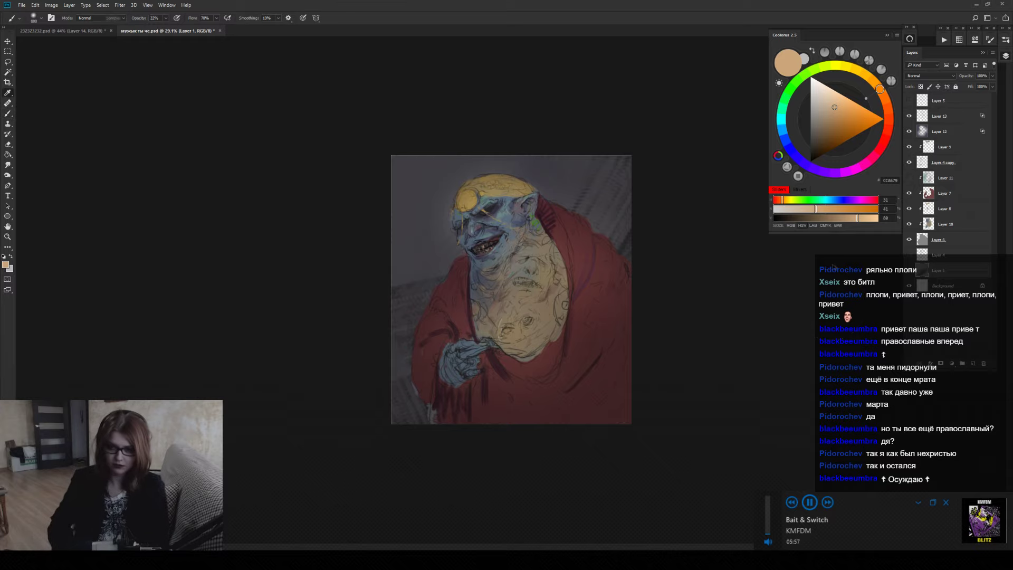
pyautogui.hotkey('ctrl', 'alt', 'u')
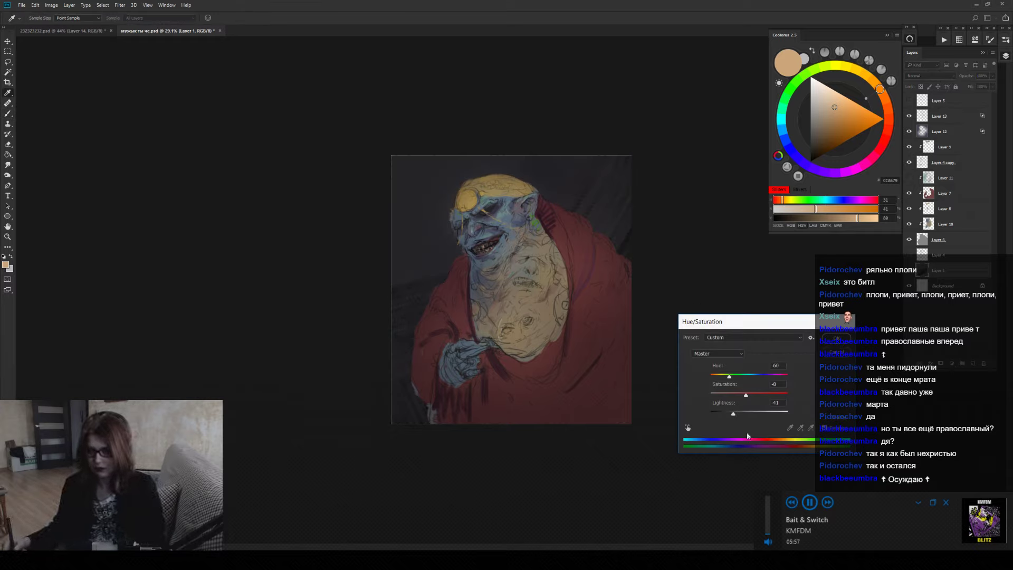
pyautogui.moveTo(745, 415); pyautogui.dragTo(748, 414)
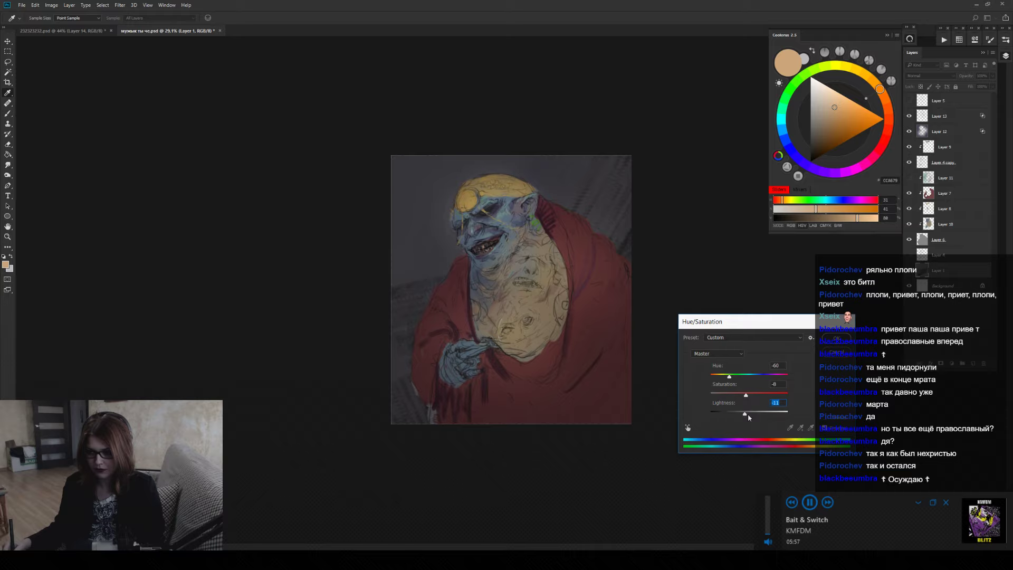
pyautogui.click(826, 422)
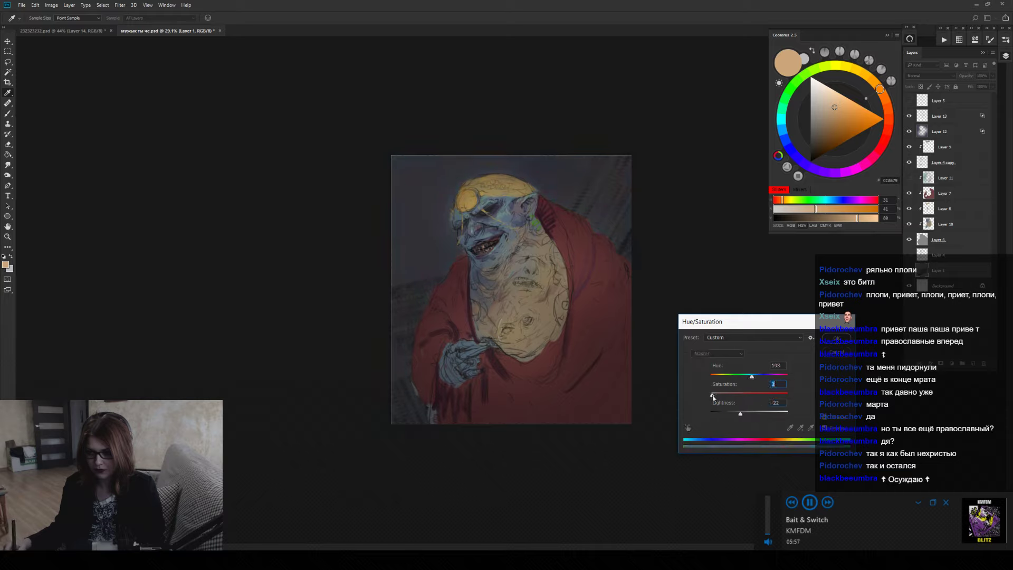
pyautogui.moveTo(742, 415); pyautogui.dragTo(745, 414)
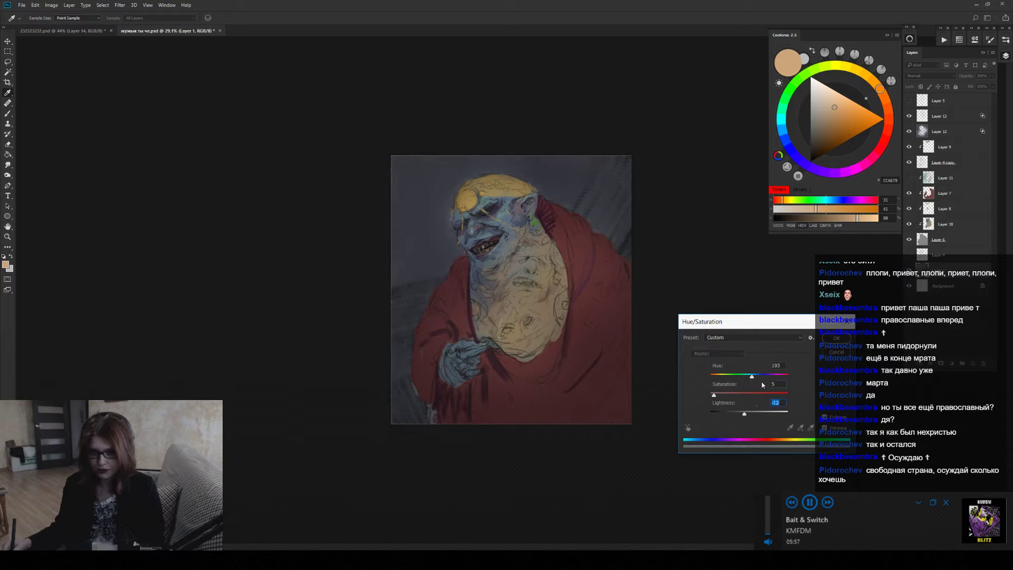
pyautogui.click(757, 378)
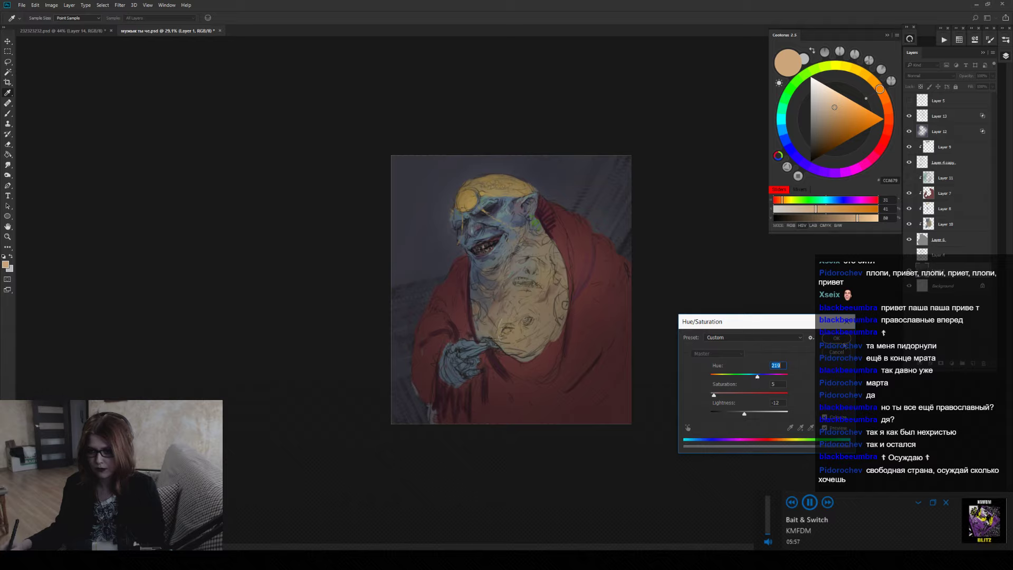
pyautogui.click(836, 338)
pyautogui.press('b')
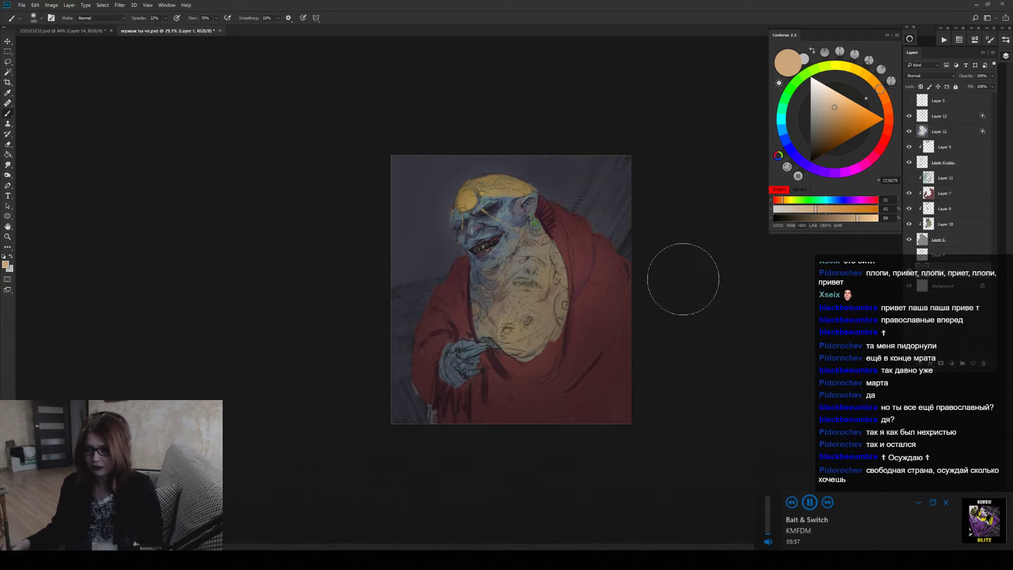
# Compare the painting with and without the Multiply shadow on Layer 12.
pyautogui.keyDown('alt'); pyautogui.click(706, 271); pyautogui.keyUp('alt')
pyautogui.click(909, 132)
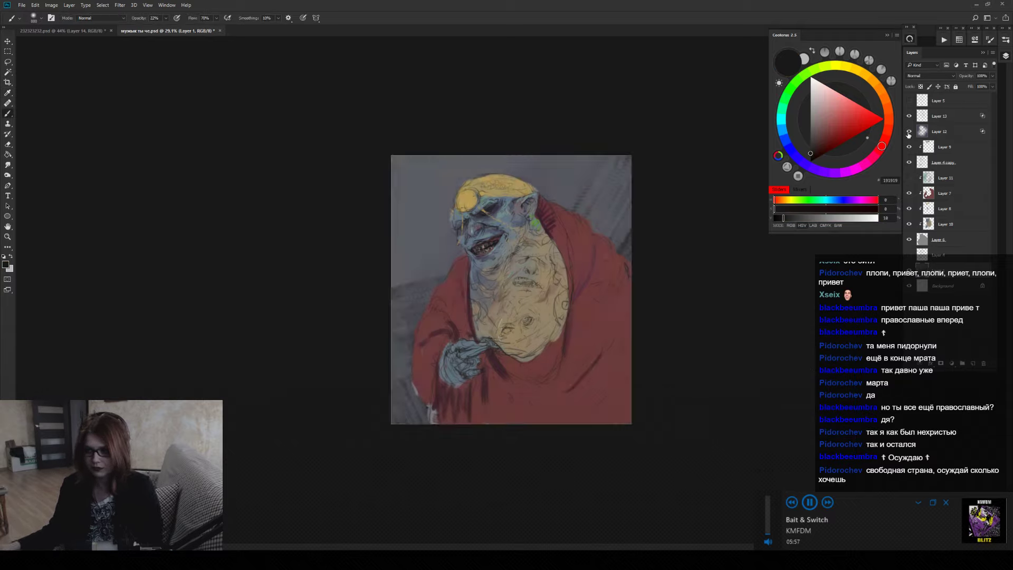
pyautogui.click(908, 132)
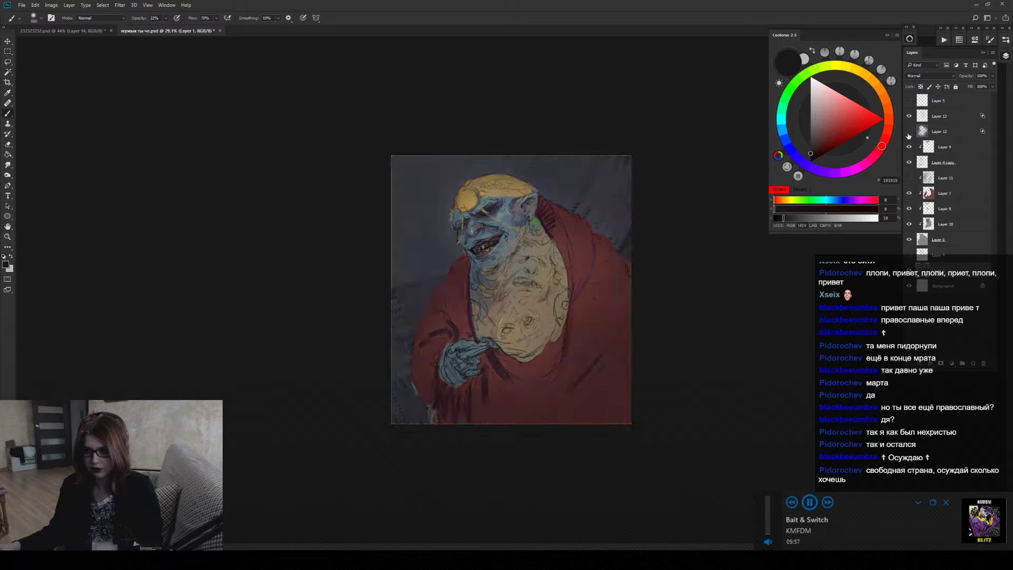
pyautogui.click(908, 132)
pyautogui.click(909, 131)
pyautogui.click(909, 132)
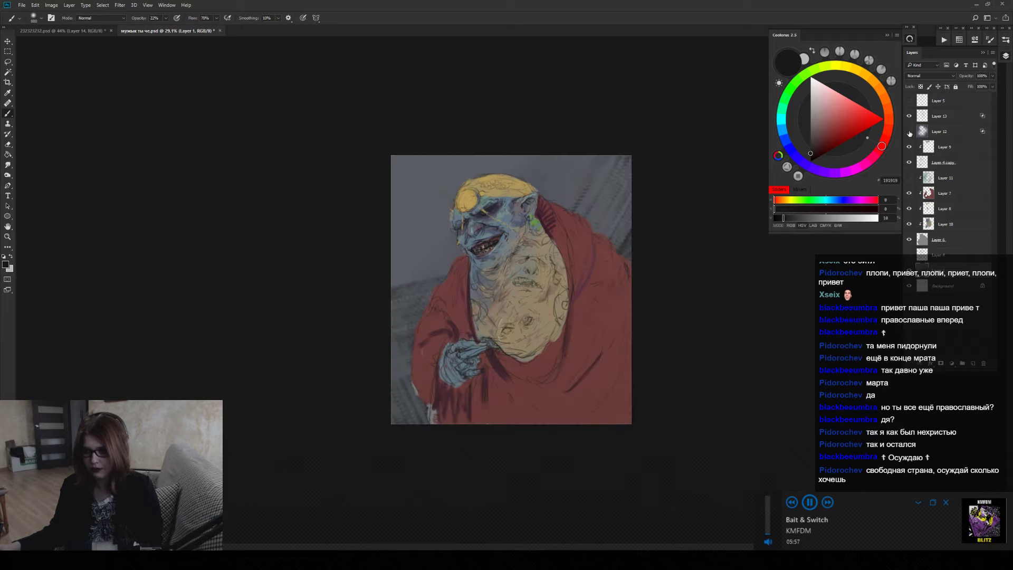
pyautogui.click(909, 132)
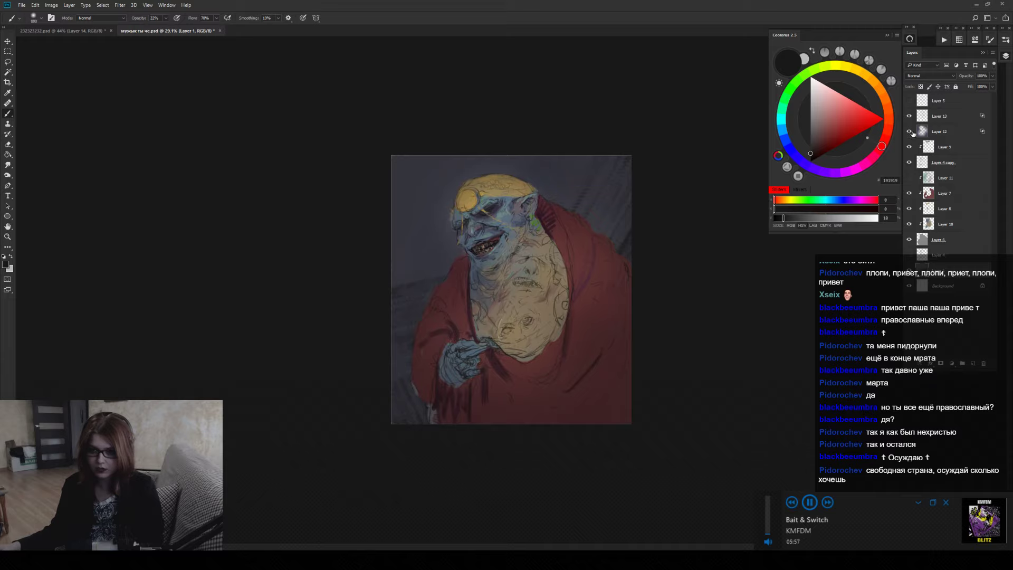
# Sample the dark violet of Layer 12 in Normal mode at 100% opacity with Layer 13 hidden, and undo the blend and opacity changes.
pyautogui.click(958, 133)
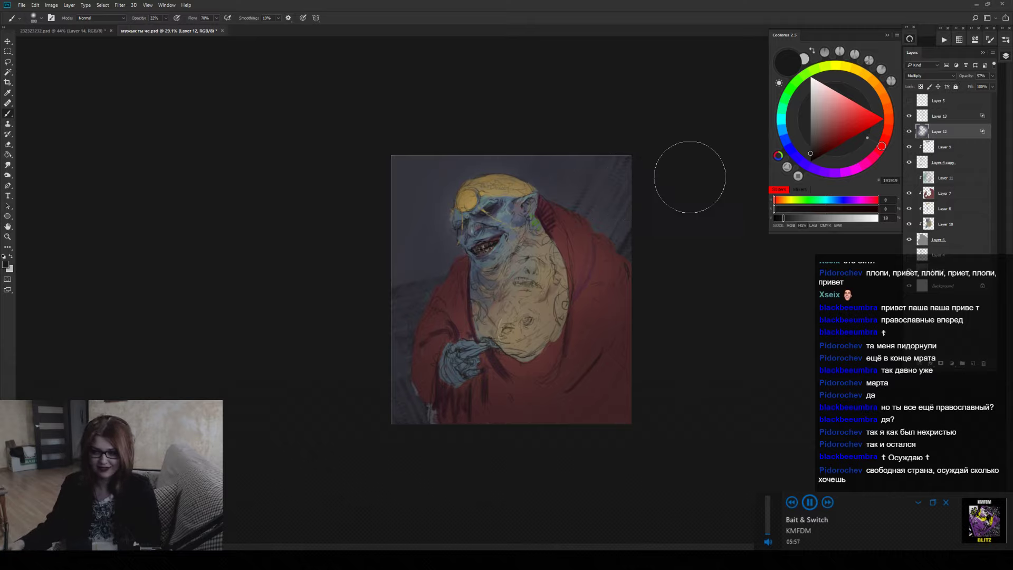
pyautogui.press('e')
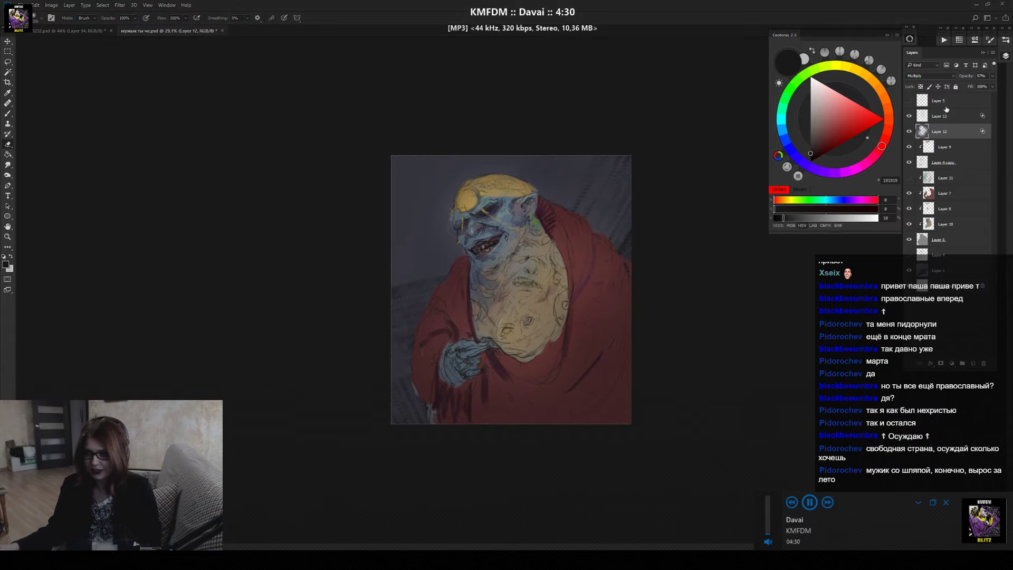
pyautogui.click(942, 76)
pyautogui.click(939, 82)
pyautogui.click(992, 76)
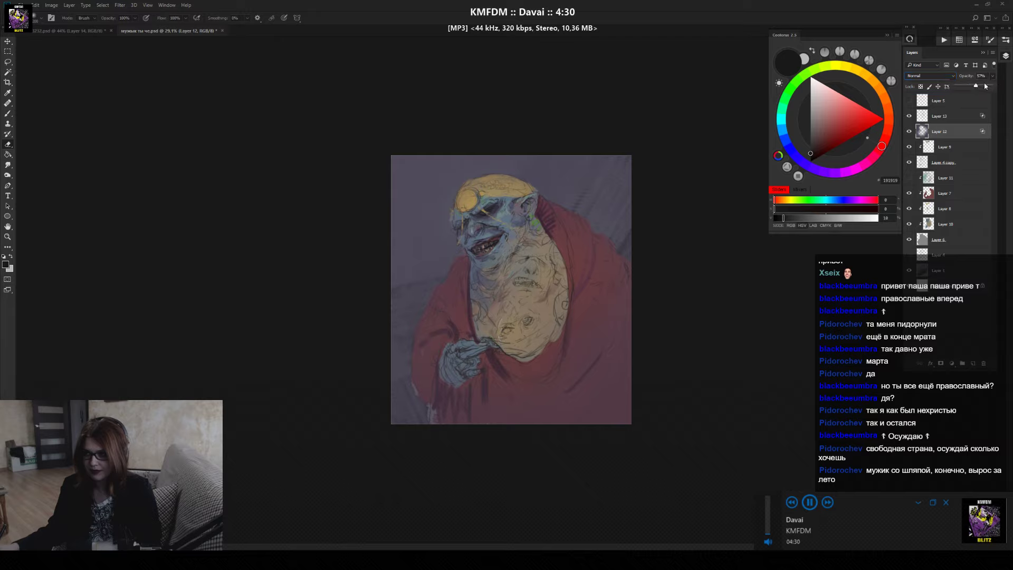
pyautogui.press('b')
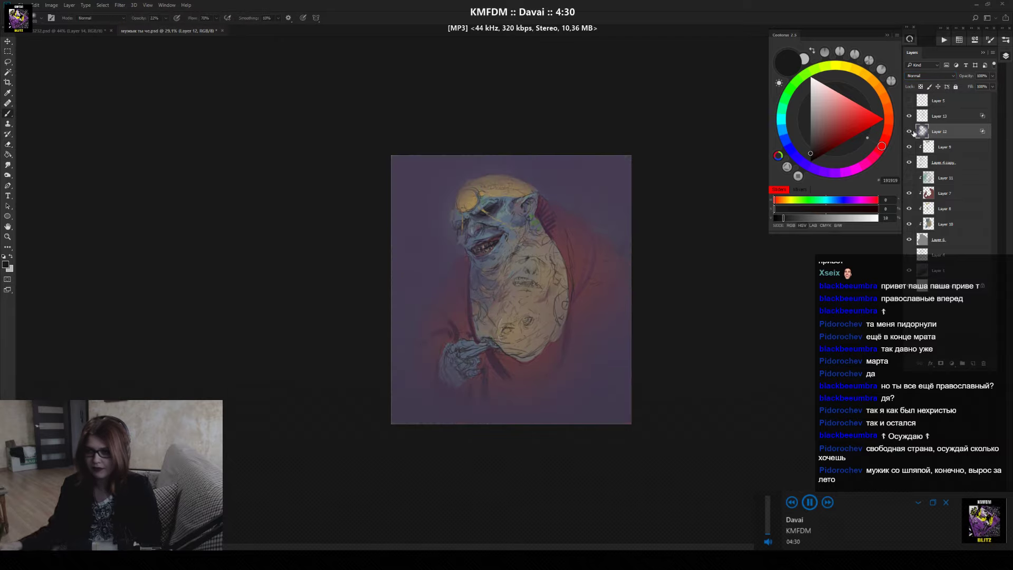
pyautogui.click(908, 116)
pyautogui.keyDown('alt'); pyautogui.click(418, 240); pyautogui.keyUp('alt')
pyautogui.press('[')
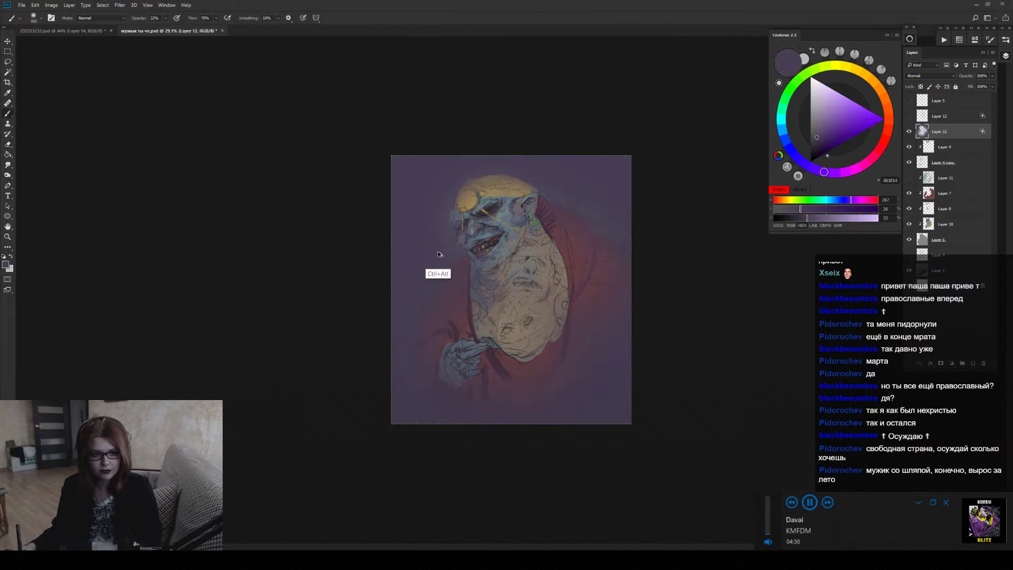
pyautogui.hotkey('ctrl', 'alt', 'z')
pyautogui.hotkey('ctrl', 'alt', 'z')
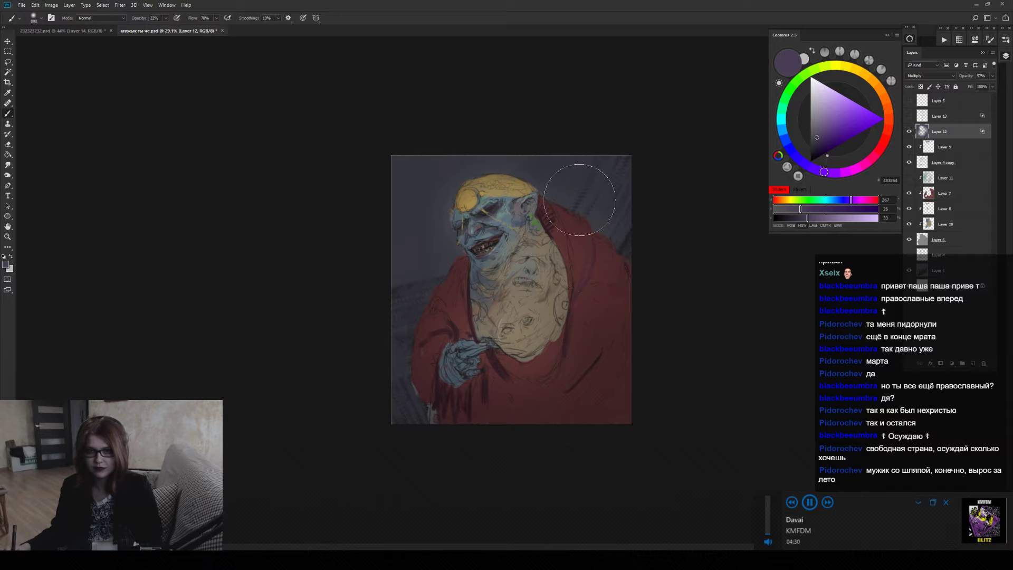
# Set the brush opacity to 77% and paint violet shadow over the robe on Layer 12.
pyautogui.press('7')
pyautogui.press('7')
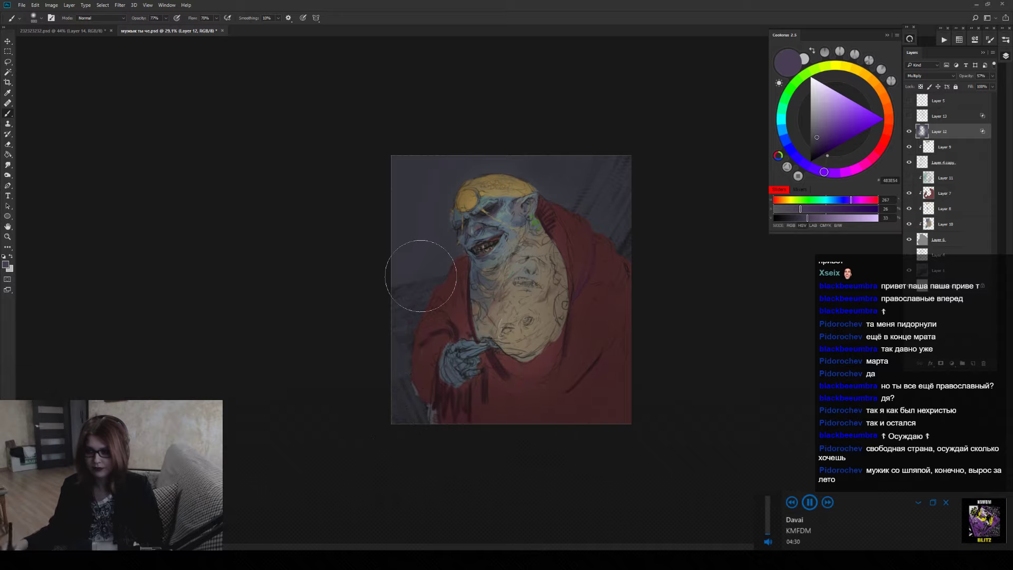
# Select Layer 1 and set the paint colour to a neutral mid-grey.
pyautogui.click(950, 272)
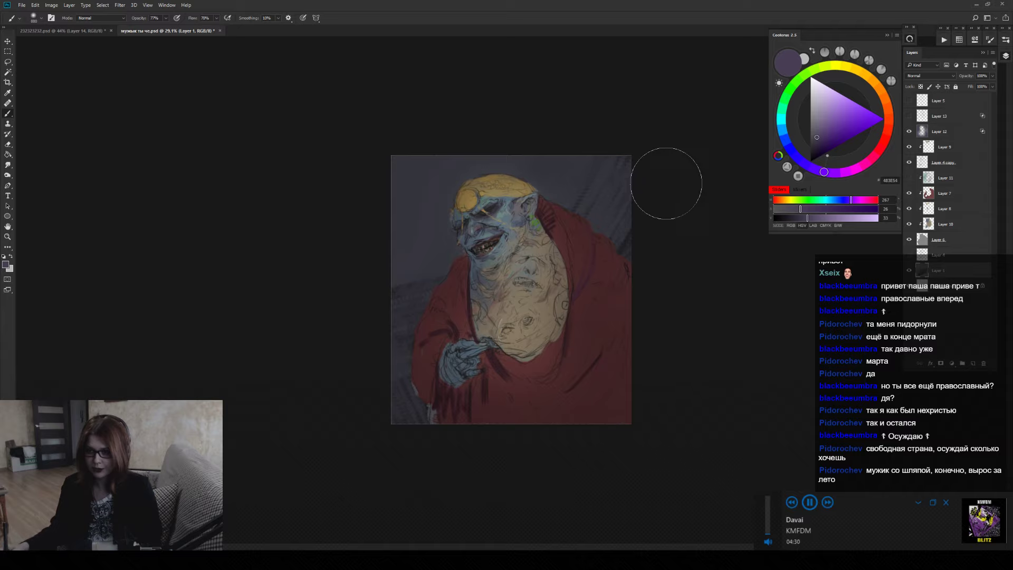
pyautogui.click(854, 72)
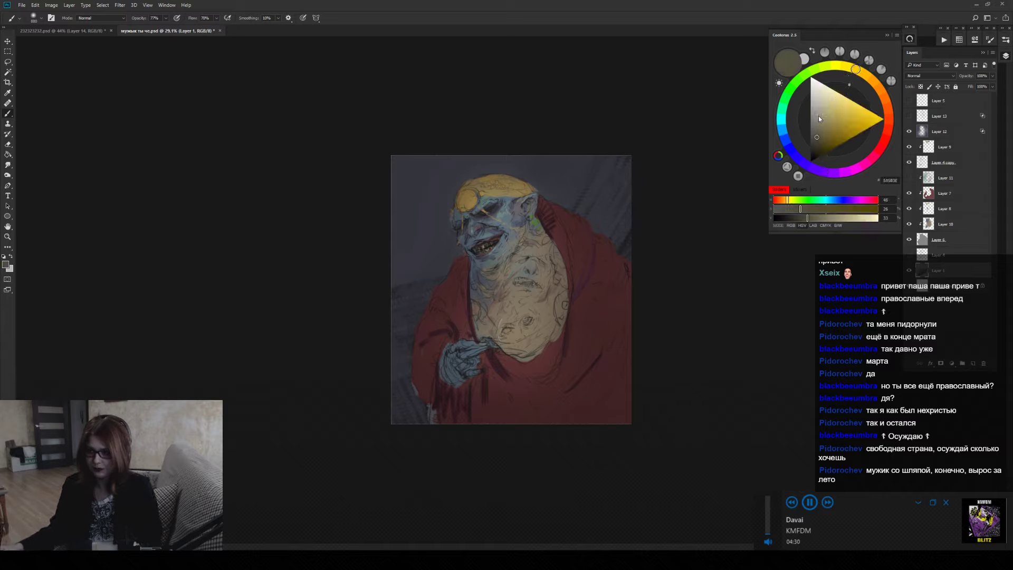
pyautogui.moveTo(818, 116); pyautogui.dragTo(811, 119)
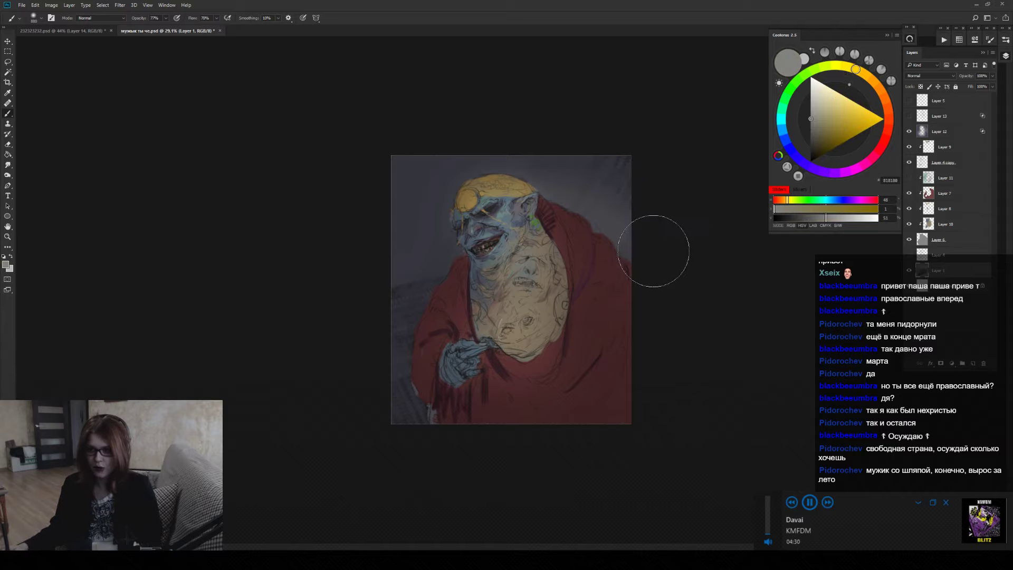
# Switch to the large round speckled brush and paint warm light-grey textured strokes over the background on both sides of the head.
pyautogui.rightClick(566, 117)
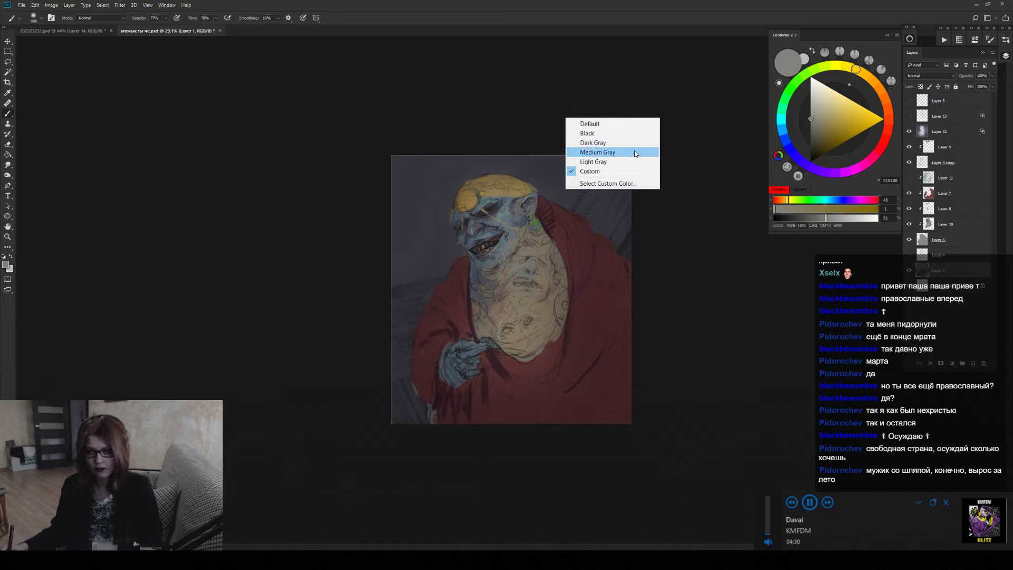
pyautogui.press('Escape')
pyautogui.rightClick(540, 216)
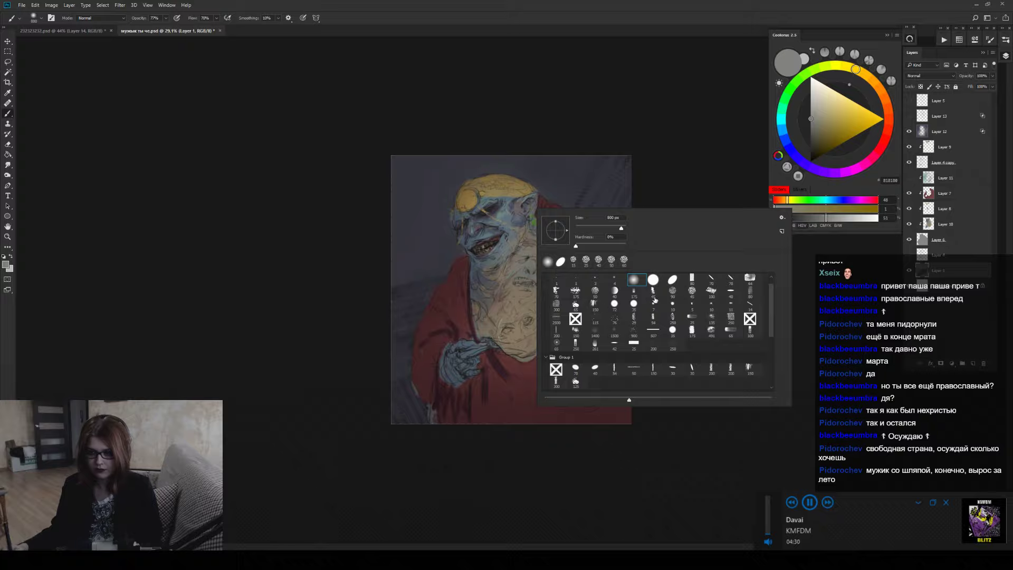
pyautogui.click(692, 290)
pyautogui.press('Return')
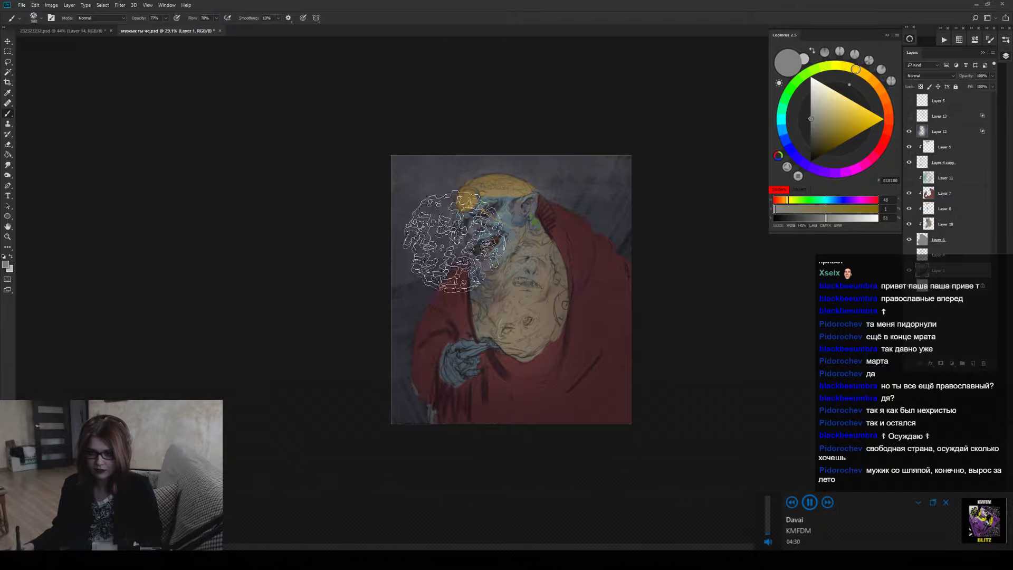
pyautogui.click(392, 241)
pyautogui.click(818, 112)
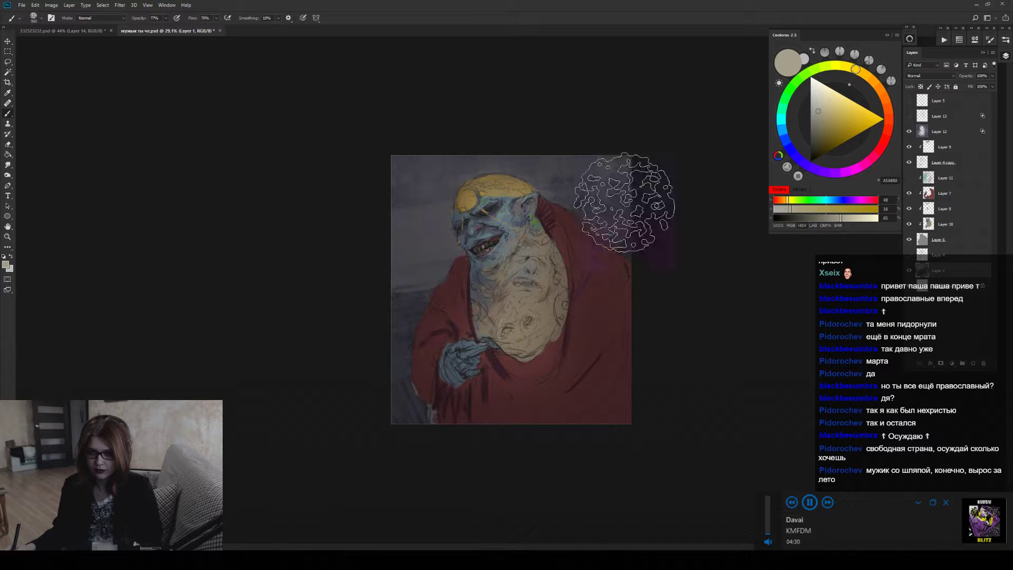
pyautogui.moveTo(466, 310); pyautogui.dragTo(384, 149)
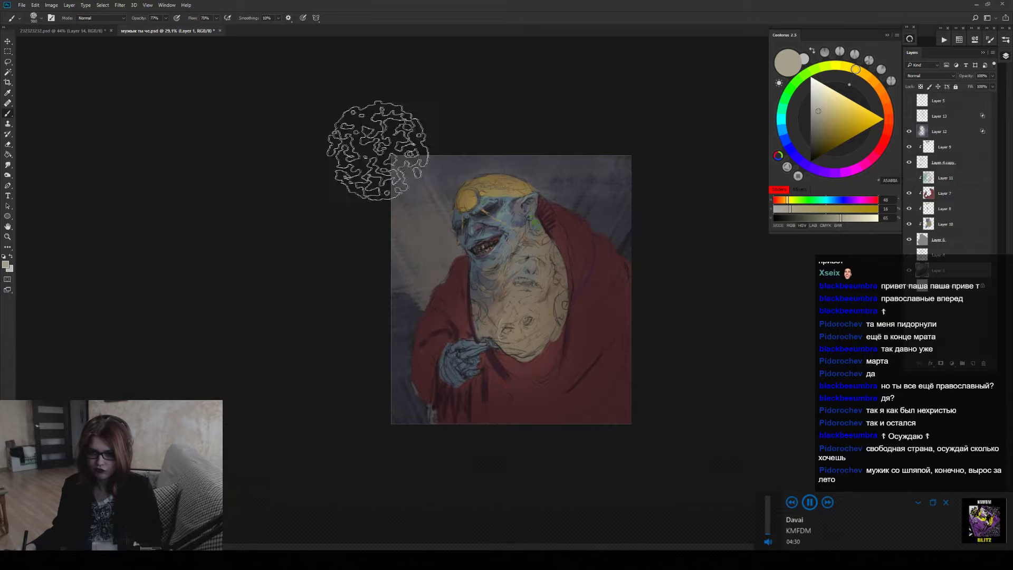
pyautogui.moveTo(556, 247); pyautogui.dragTo(594, 159)
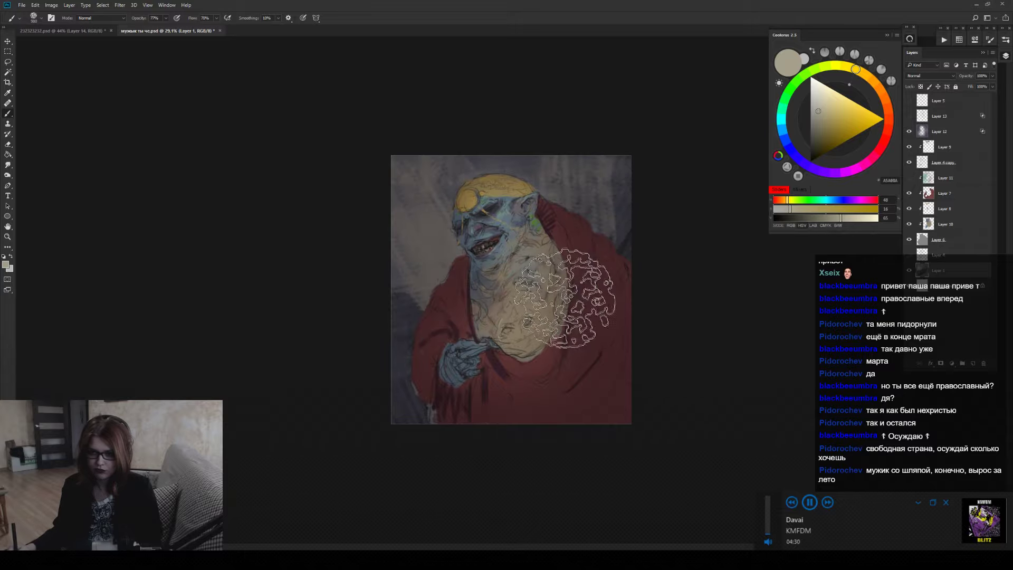
# Paint dark blue-grey textured strokes down the right and left sides of the background to frame the pale area.
pyautogui.keyDown('alt'); pyautogui.click(622, 247); pyautogui.keyUp('alt')
pyautogui.moveTo(620, 231)
pyautogui.mouseDown()
pyautogui.moveTo(558, 81)
pyautogui.moveTo(561, 319)
pyautogui.mouseUp()
pyautogui.moveTo(359, 249)
pyautogui.mouseDown()
pyautogui.moveTo(437, 363)
pyautogui.moveTo(391, 452)
pyautogui.mouseUp()
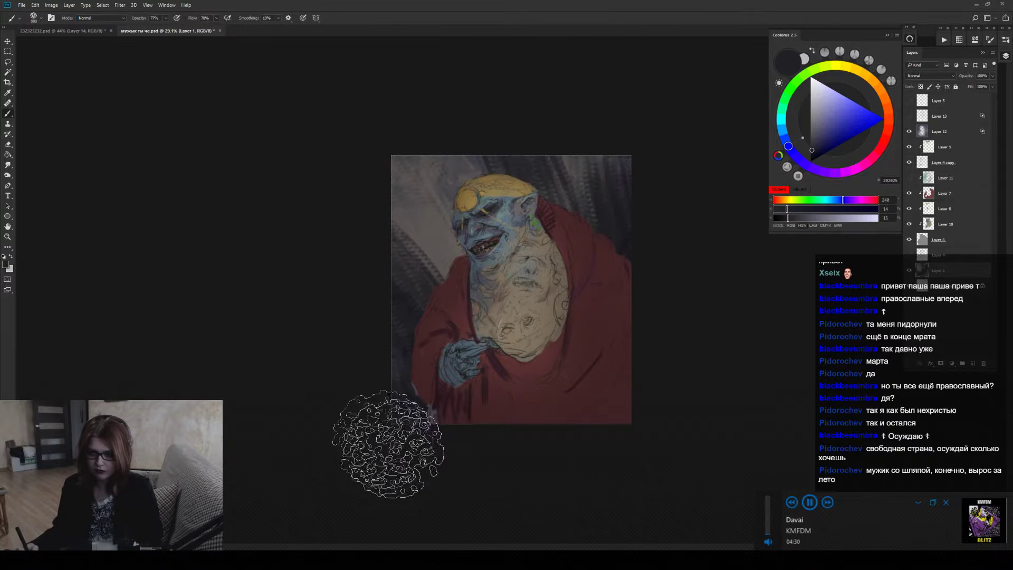
pyautogui.moveTo(434, 117); pyautogui.dragTo(332, 296)
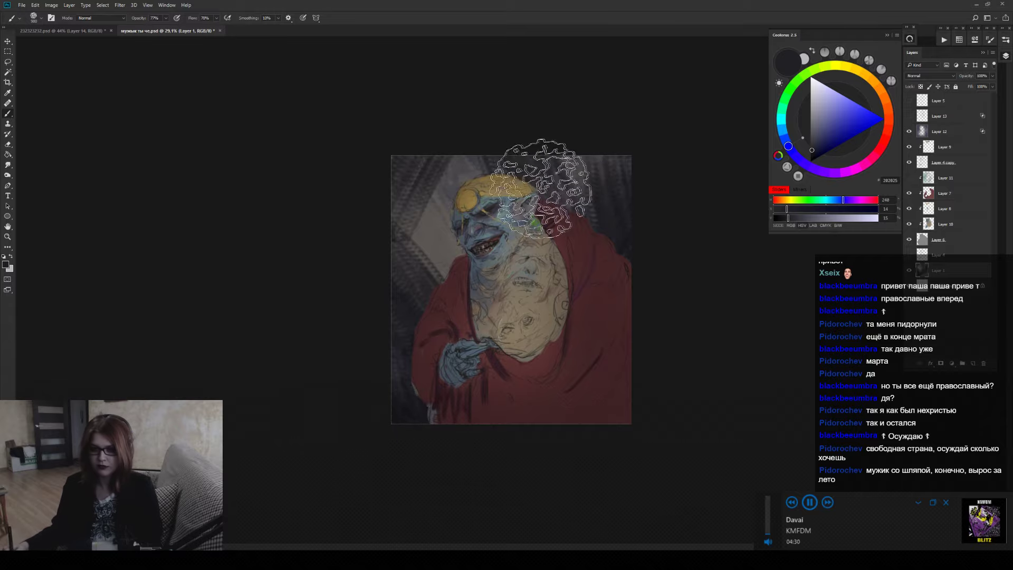
# Switch to the narrow elongated speckled brush and hide Layer 12.
pyautogui.rightClick(563, 184)
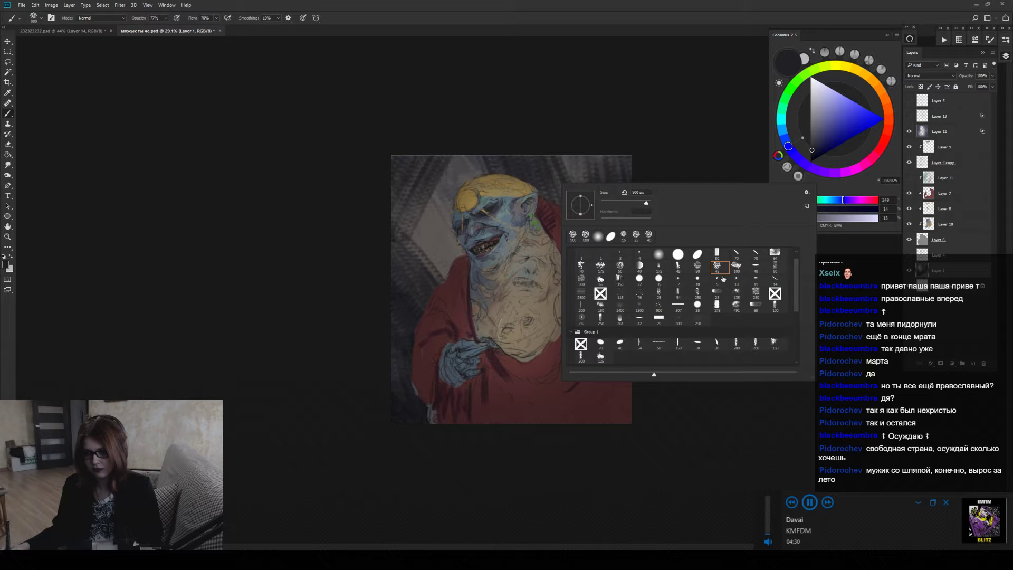
pyautogui.click(697, 291)
pyautogui.click(675, 124)
pyautogui.click(909, 131)
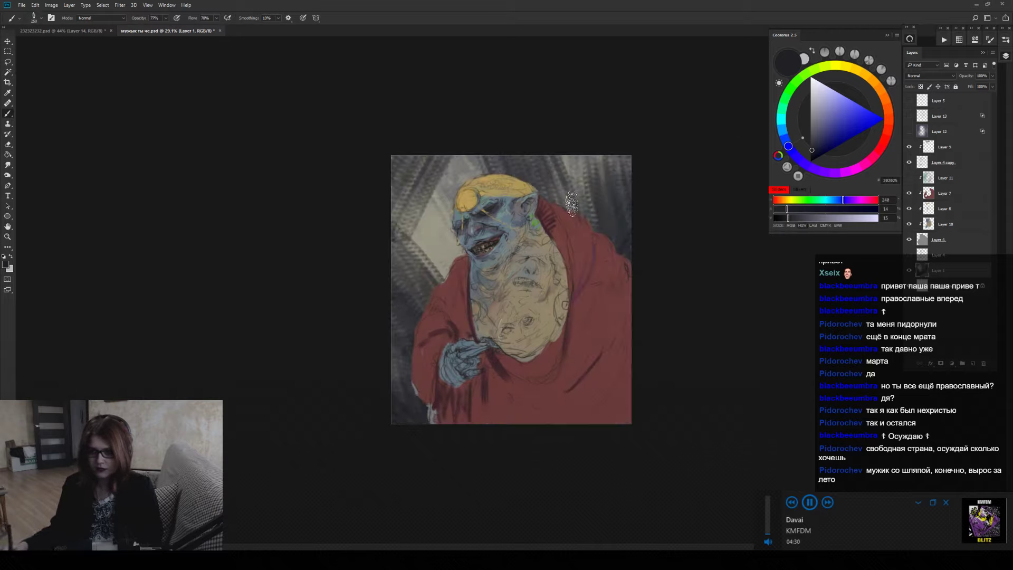
# Try a dark blue-grey stroke in the background above the robe's shoulder and undo the recent strokes.
pyautogui.keyDown('alt'); pyautogui.click(608, 247); pyautogui.keyUp('alt')
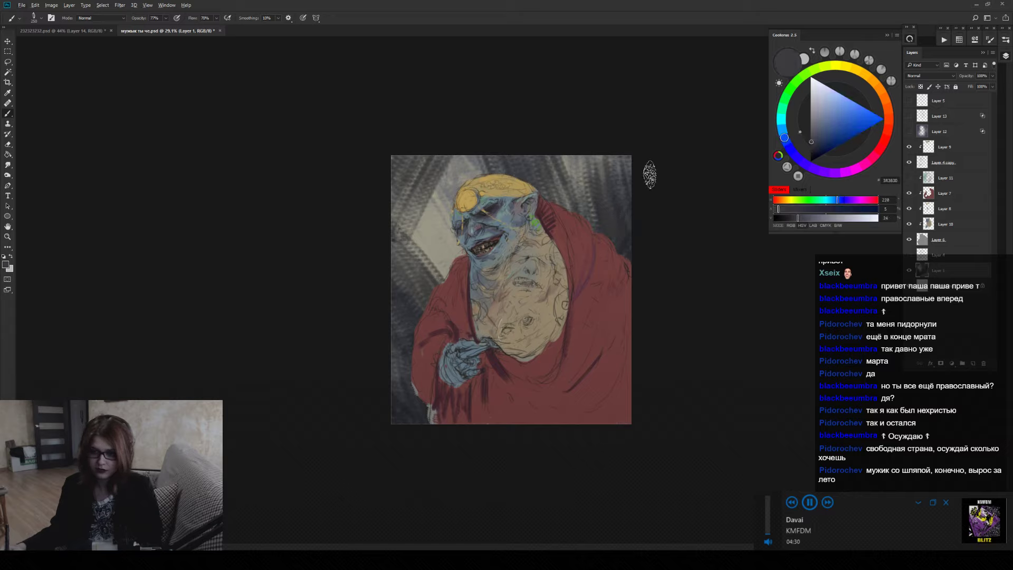
pyautogui.moveTo(571, 170)
pyautogui.mouseDown()
pyautogui.moveTo(593, 211)
pyautogui.moveTo(612, 182)
pyautogui.mouseUp()
pyautogui.hotkey('ctrl', 'alt', 'z')
pyautogui.hotkey('ctrl', 'alt', 'z')
pyautogui.hotkey('ctrl', 'alt', 'z')
# Enlarge the brush and rework the background left of the figure with sampled light beige-grey and near-black.
pyautogui.press(']')
pyautogui.press(']')
pyautogui.press(']')
pyautogui.press(']')
pyautogui.press(']')
pyautogui.press(']')
pyautogui.press(']')
pyautogui.press(']')
pyautogui.press(']')
pyautogui.press(']')
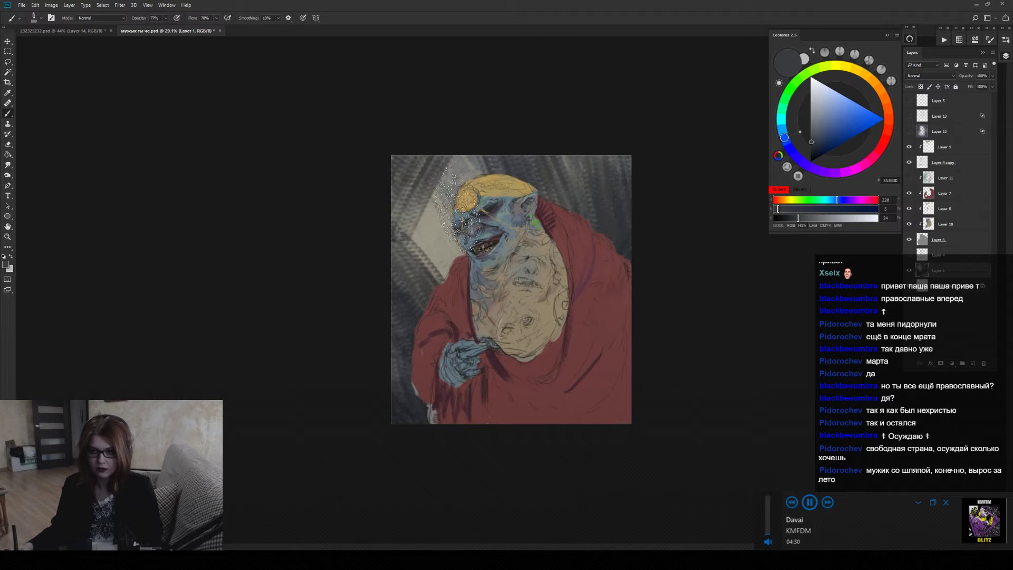
pyautogui.keyDown('alt'); pyautogui.click(429, 232); pyautogui.keyUp('alt')
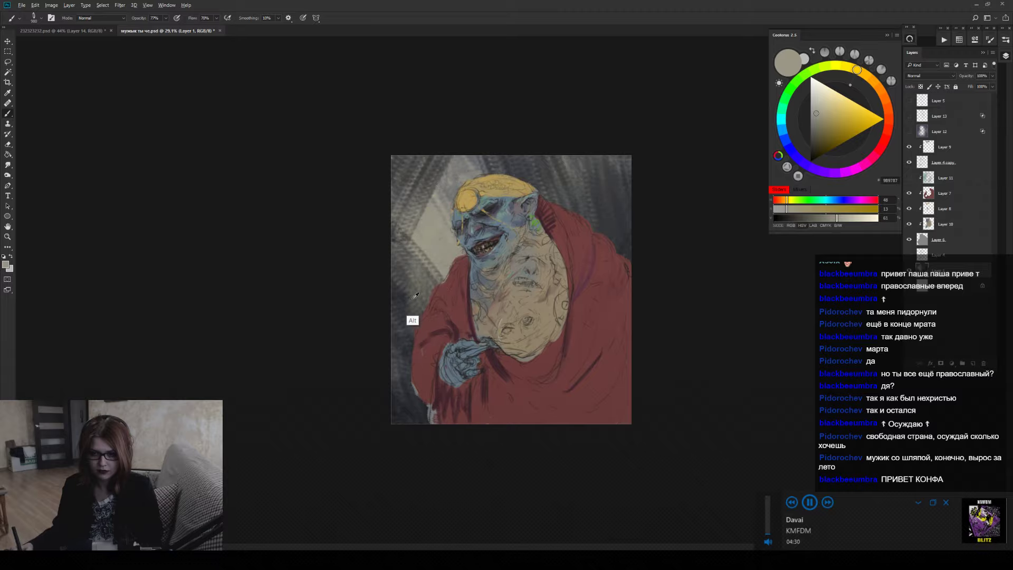
pyautogui.keyDown('alt'); pyautogui.click(409, 318); pyautogui.keyUp('alt')
pyautogui.keyDown('alt'); pyautogui.click(422, 399); pyautogui.keyUp('alt')
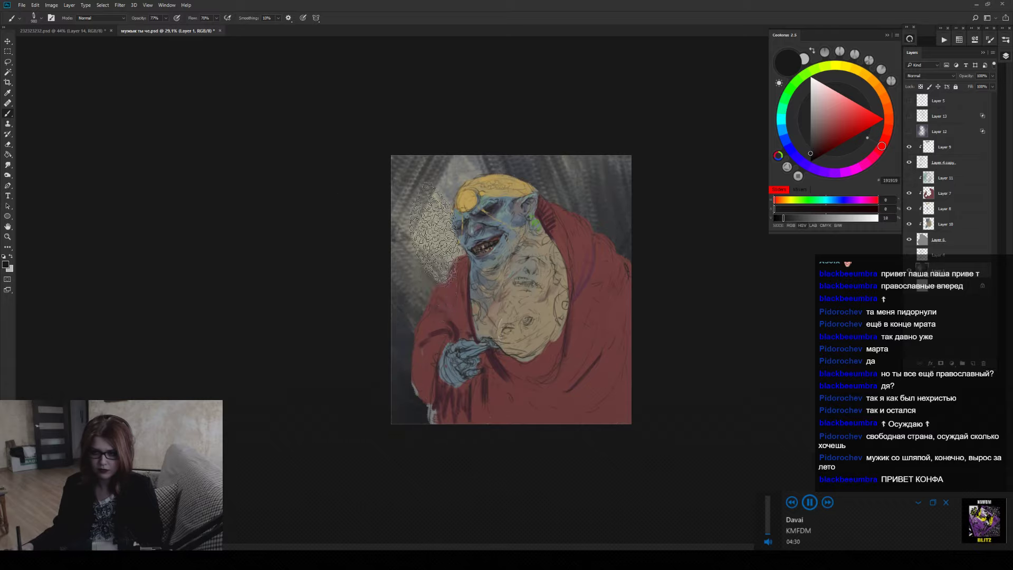
# Sample mid-grey from the upper-right background, undo the oversized stroke, and repaint it there with a smaller brush.
pyautogui.keyDown('alt'); pyautogui.click(576, 165); pyautogui.keyUp('alt')
pyautogui.keyDown('alt'); pyautogui.click(580, 162); pyautogui.keyUp('alt')
pyautogui.moveTo(589, 158); pyautogui.dragTo(594, 216)
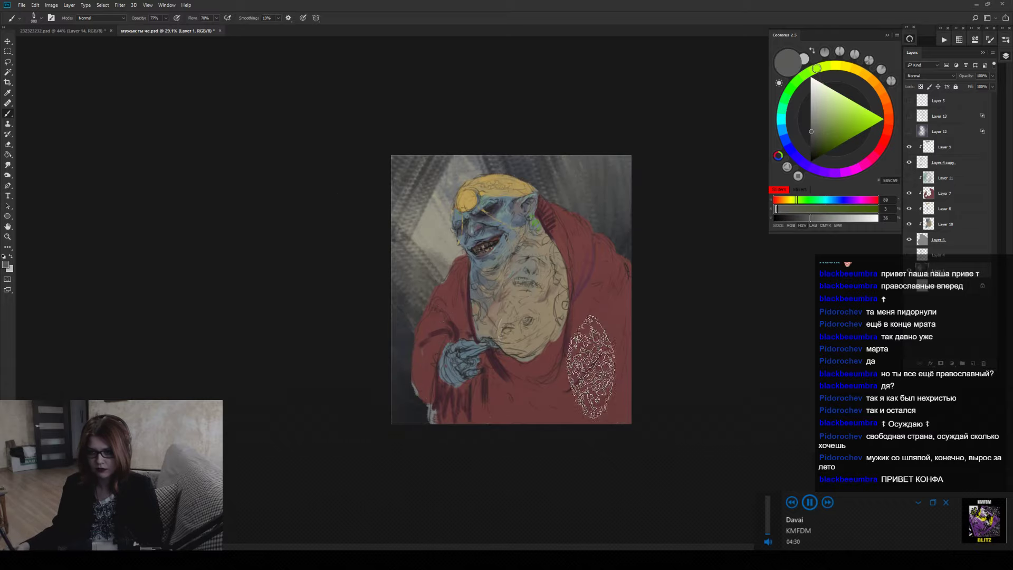
pyautogui.hotkey('ctrl', 'z')
pyautogui.press('[')
pyautogui.press('[')
pyautogui.press('[')
pyautogui.press('[')
pyautogui.press('[')
pyautogui.press('[')
pyautogui.press('[')
pyautogui.press('[')
pyautogui.press('[')
pyautogui.press('[')
pyautogui.press('[')
pyautogui.press('[')
pyautogui.press('[')
pyautogui.moveTo(586, 159); pyautogui.dragTo(588, 219)
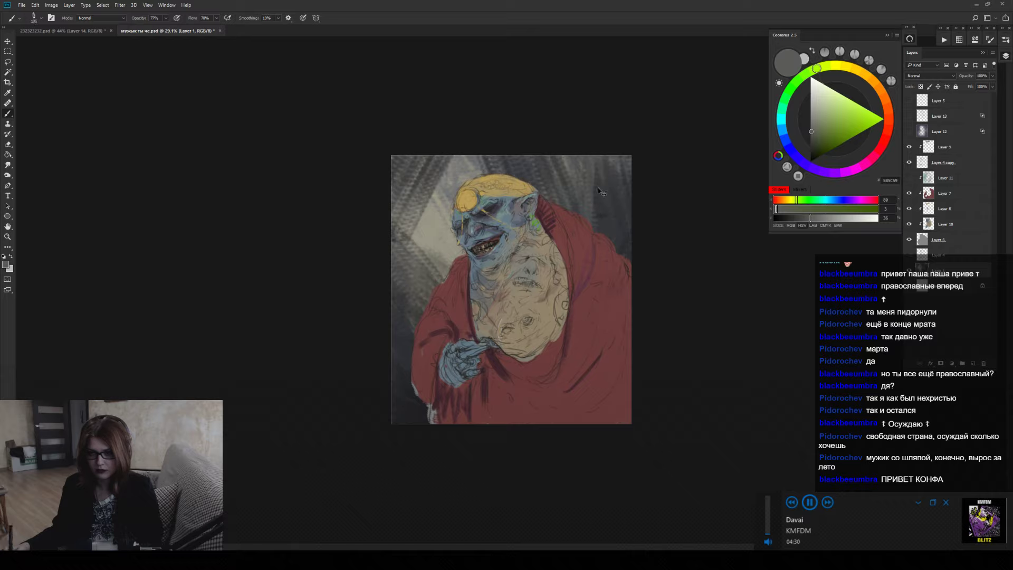
# Enlarge the brush and blend sampled light grey and near-black into the background left of the robe.
pyautogui.press(']')
pyautogui.press(']')
pyautogui.press(']')
pyautogui.press(']')
pyautogui.press(']')
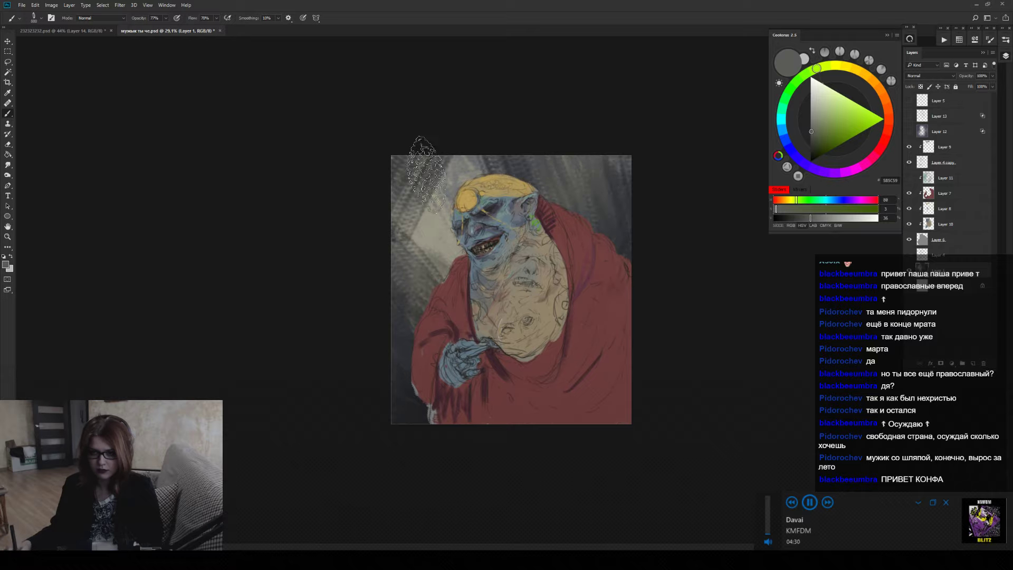
pyautogui.press(']')
pyautogui.press(']')
pyautogui.keyDown('alt'); pyautogui.click(444, 251); pyautogui.keyUp('alt')
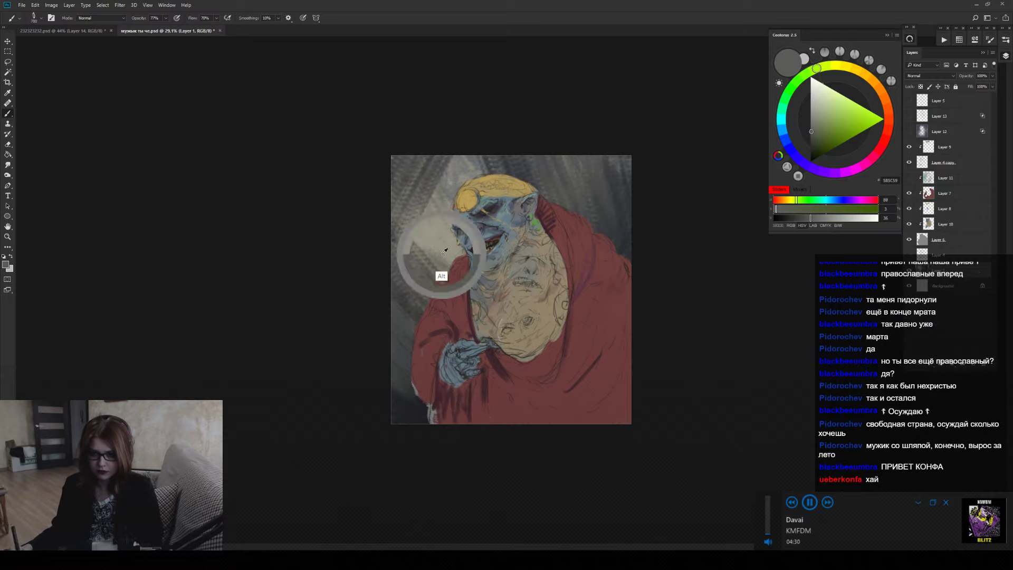
pyautogui.keyDown('alt'); pyautogui.click(406, 442); pyautogui.keyUp('alt')
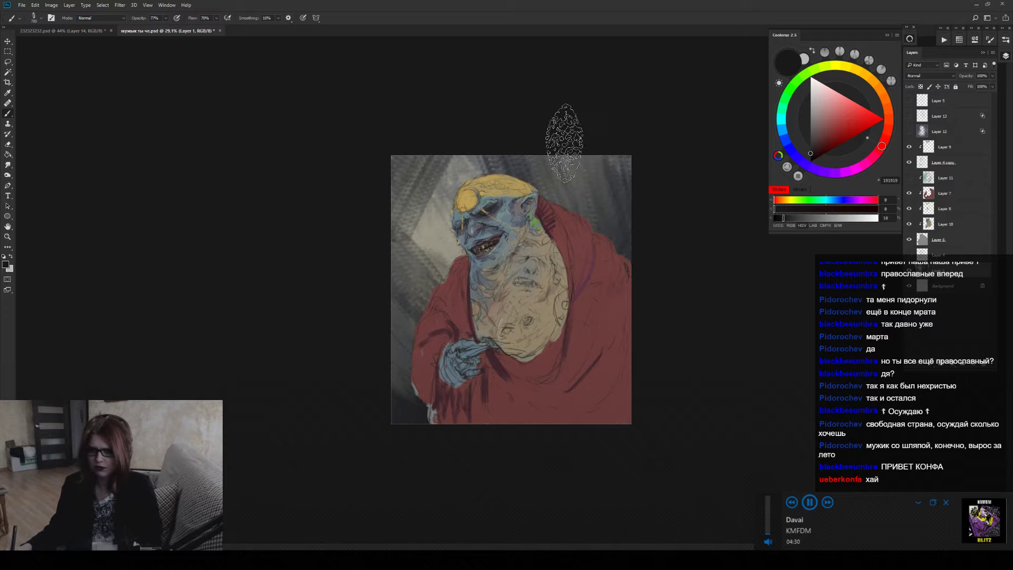
# Sample the light grey beside the face and shift it to a warm beige with Hue 31 and Saturation 24.
pyautogui.click(864, 78)
pyautogui.press('[')
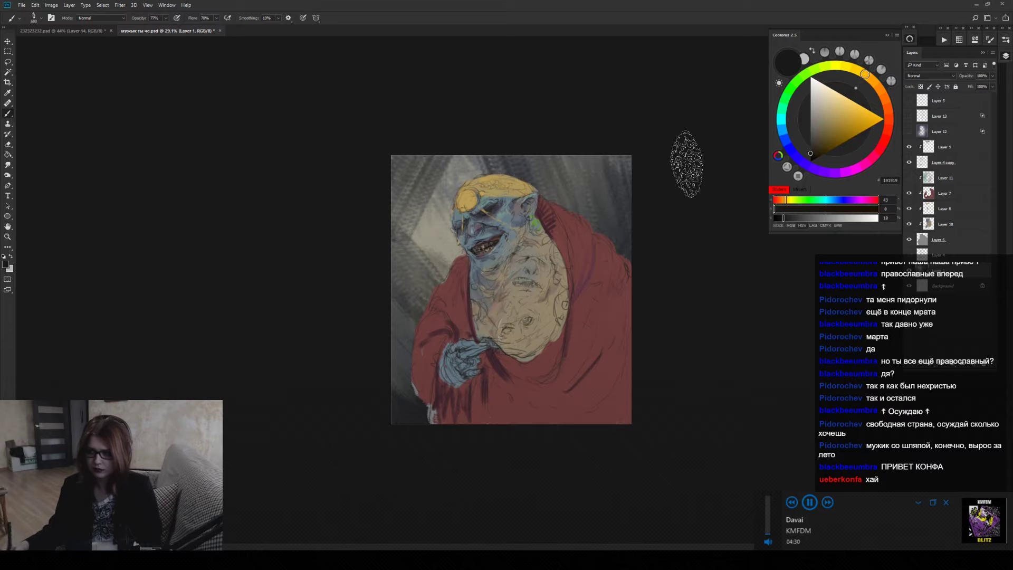
pyautogui.click(834, 127)
pyautogui.keyDown('alt'); pyautogui.click(443, 239); pyautogui.keyUp('alt')
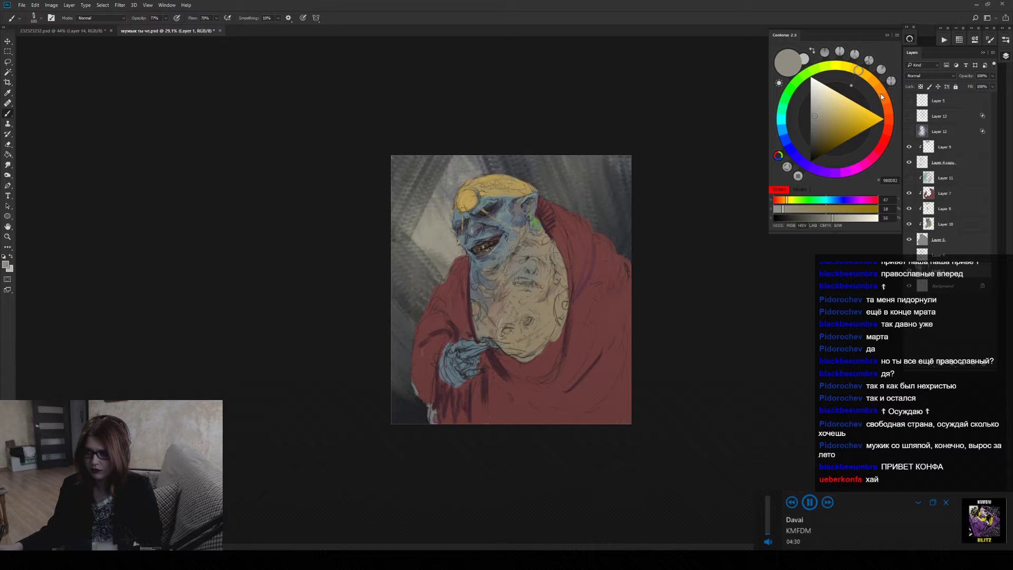
pyautogui.click(881, 93)
pyautogui.click(821, 116)
# Try warm beige strokes beside the face and behind the head with progressively smaller brushes, undoing each stroke.
pyautogui.moveTo(419, 242)
pyautogui.mouseDown()
pyautogui.moveTo(424, 277)
pyautogui.moveTo(439, 274)
pyautogui.moveTo(395, 255)
pyautogui.mouseUp()
pyautogui.press('[')
pyautogui.press('[')
pyautogui.press('[')
pyautogui.press('[')
pyautogui.press('[')
pyautogui.press('[')
pyautogui.press('[')
pyautogui.press('[')
pyautogui.hotkey('ctrl', 'z')
pyautogui.press('[')
pyautogui.press('[')
pyautogui.moveTo(530, 161); pyautogui.dragTo(554, 200)
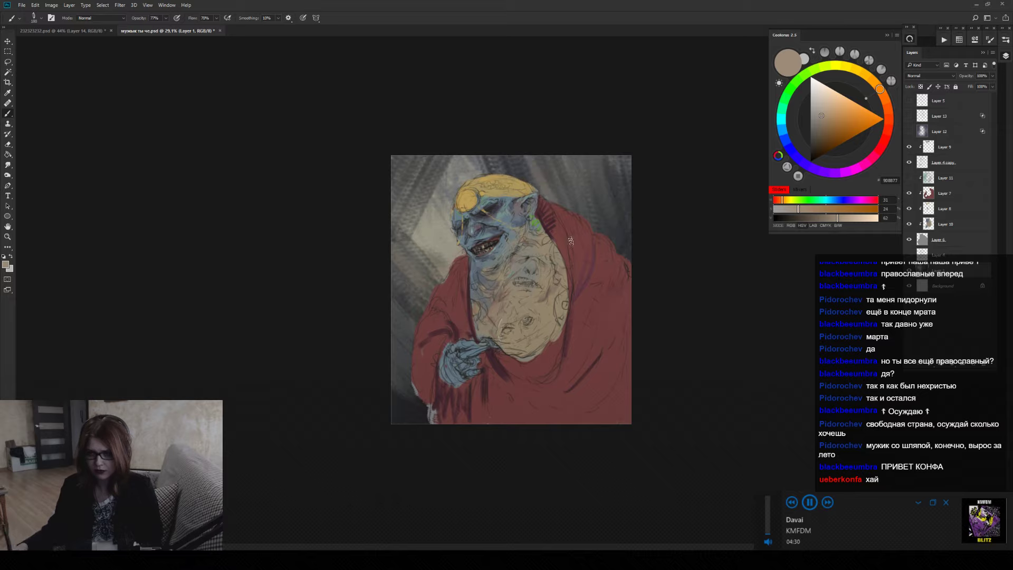
pyautogui.hotkey('ctrl', 'z')
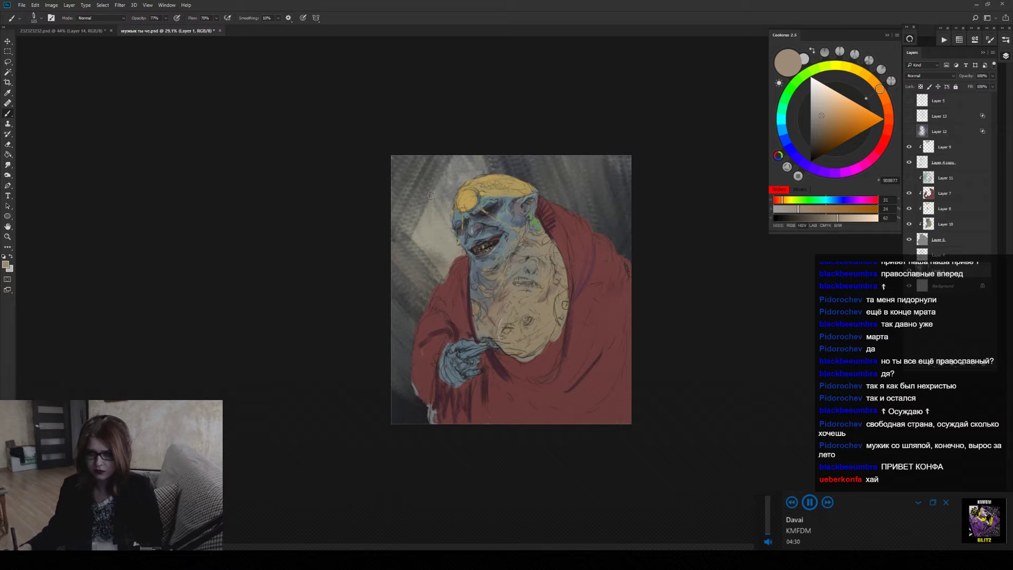
# Switch to the slanted oval brush, enlarge it, and paint sampled warm light grey over the upper-left background.
pyautogui.rightClick(402, 231)
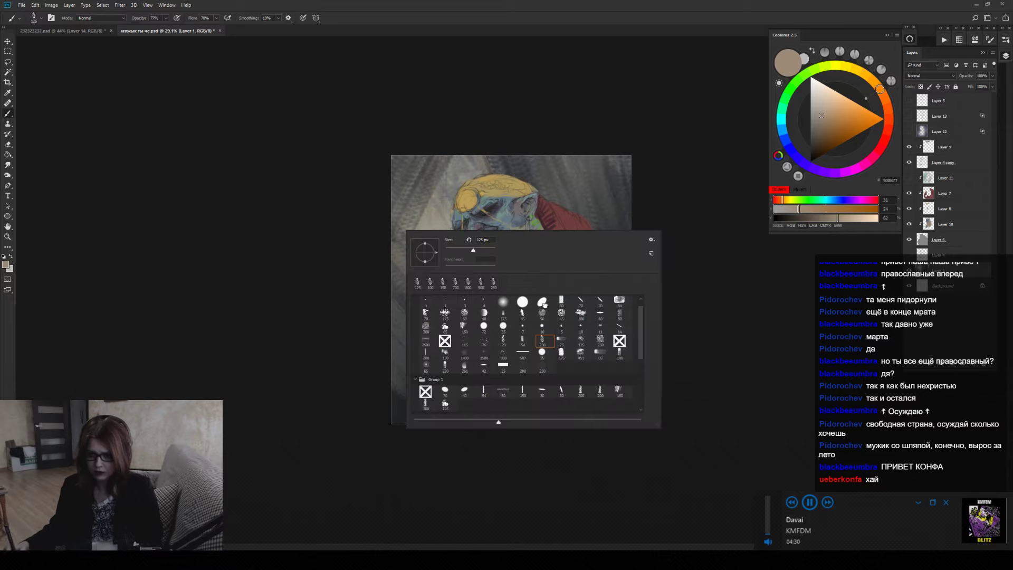
pyautogui.click(542, 301)
pyautogui.click(706, 215)
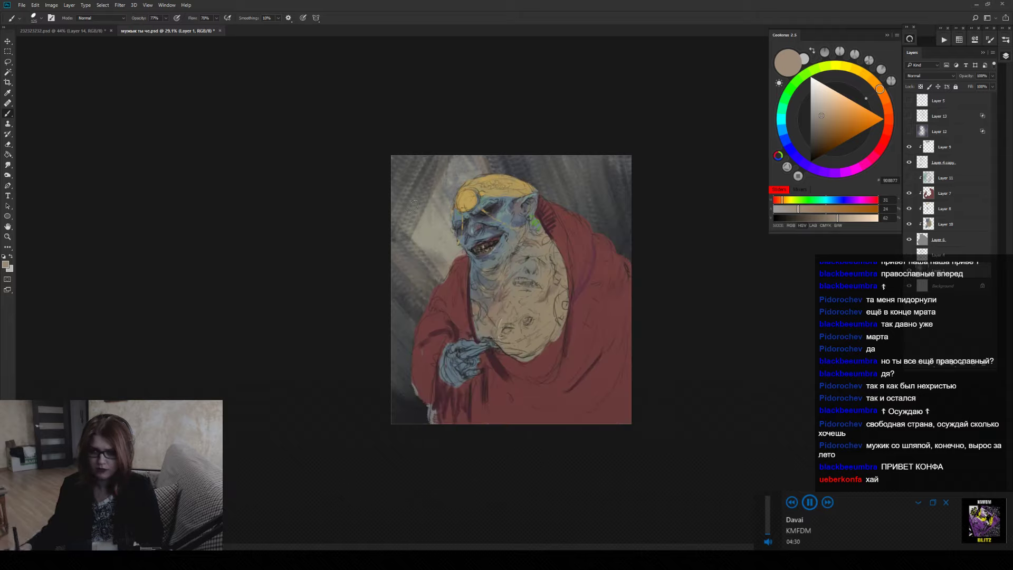
pyautogui.keyDown('alt'); pyautogui.click(434, 224); pyautogui.keyUp('alt')
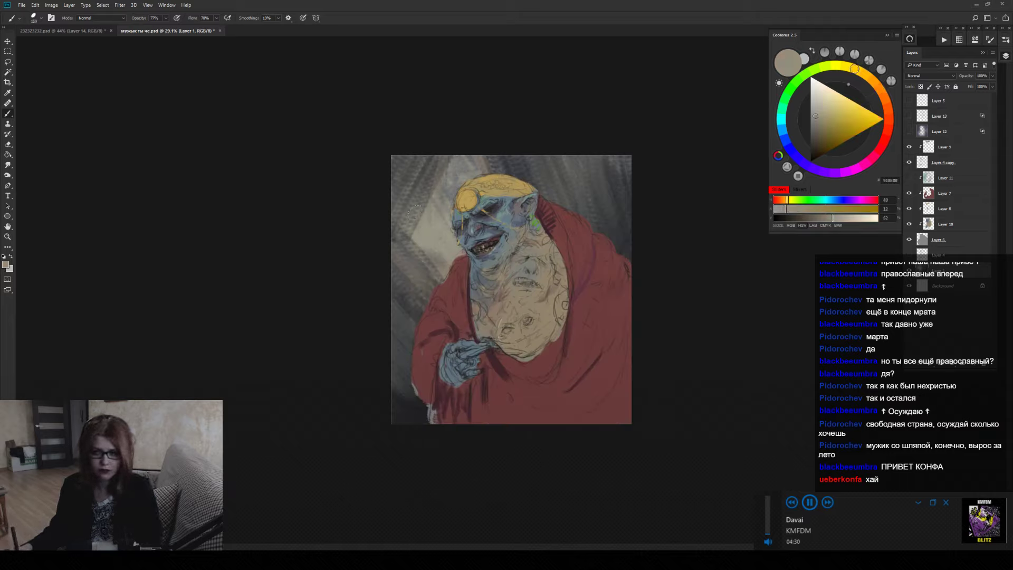
pyautogui.press(']')
pyautogui.press(']')
pyautogui.press(']')
pyautogui.press(']')
pyautogui.press(']')
pyautogui.press(']')
pyautogui.moveTo(412, 225); pyautogui.dragTo(421, 142)
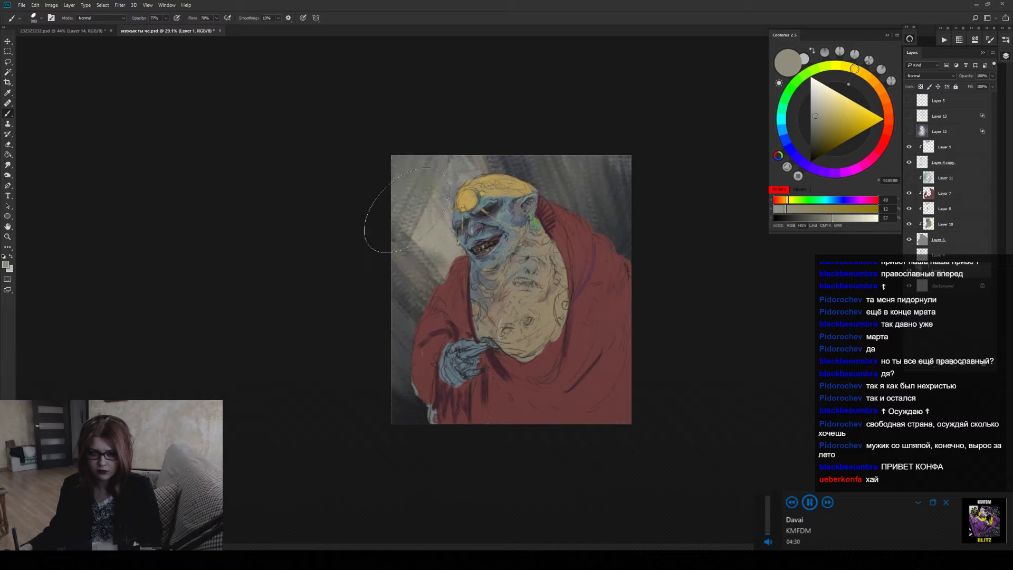
# Smooth the background texture around the figure with broad strokes of sampled dark blue-grey, near-black and mid-grey.
pyautogui.keyDown('alt'); pyautogui.click(523, 191); pyautogui.keyUp('alt')
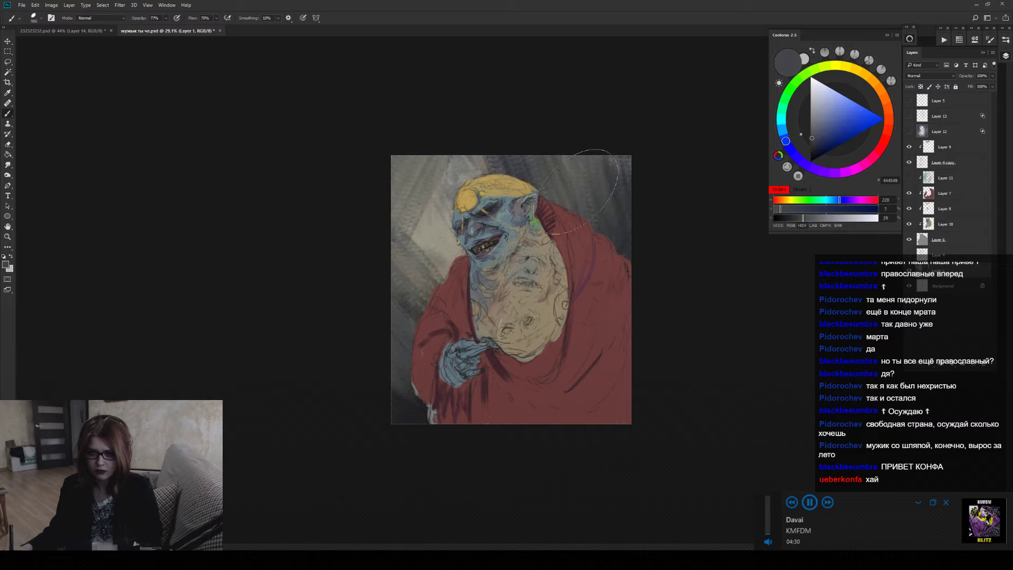
pyautogui.keyDown('alt'); pyautogui.click(624, 230); pyautogui.keyUp('alt')
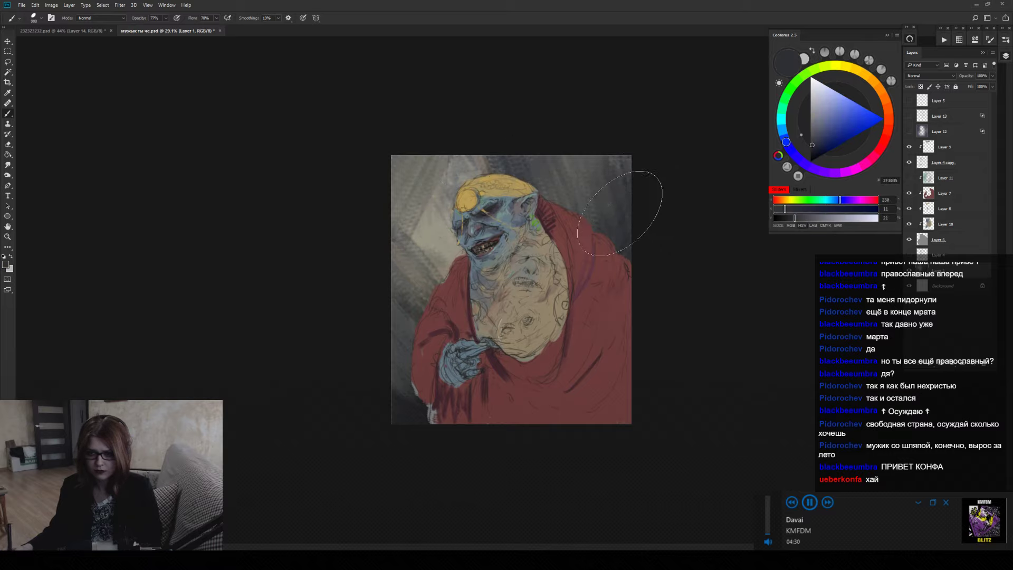
pyautogui.keyDown('alt'); pyautogui.click(397, 361); pyautogui.keyUp('alt')
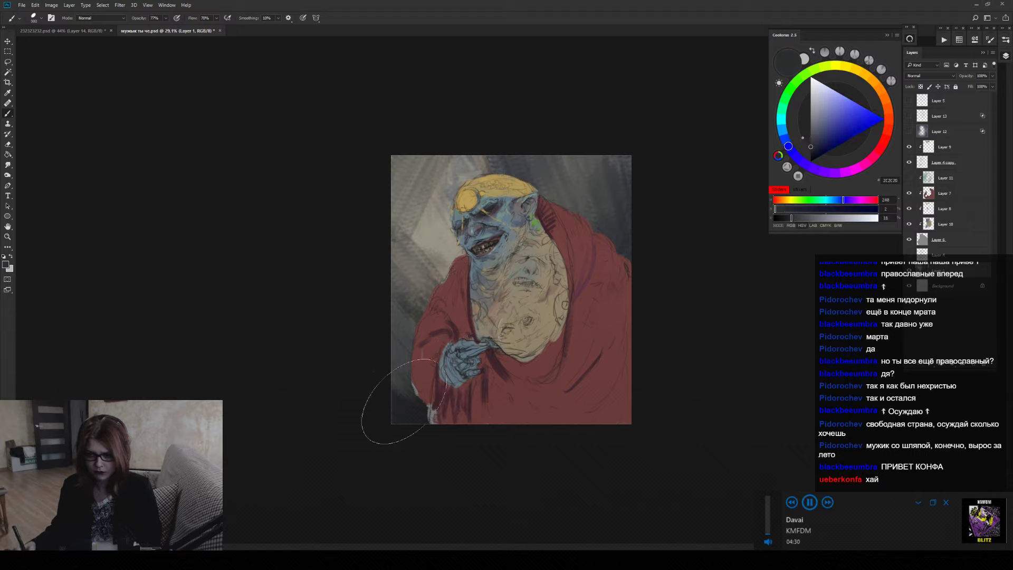
pyautogui.keyDown('alt'); pyautogui.click(405, 339); pyautogui.keyUp('alt')
pyautogui.keyDown('alt'); pyautogui.click(406, 261); pyautogui.keyUp('alt')
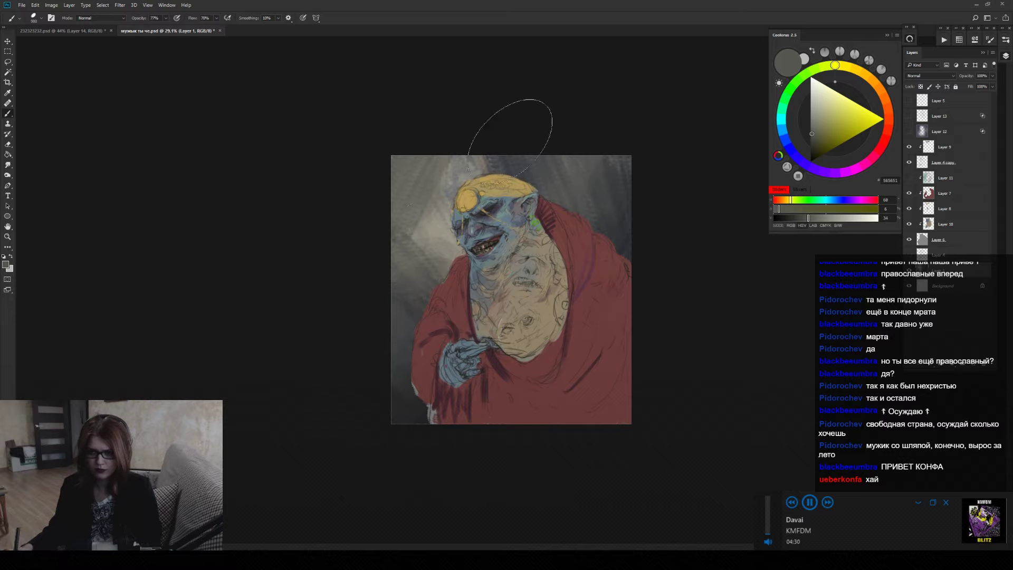
pyautogui.keyDown('alt'); pyautogui.click(438, 156); pyautogui.keyUp('alt')
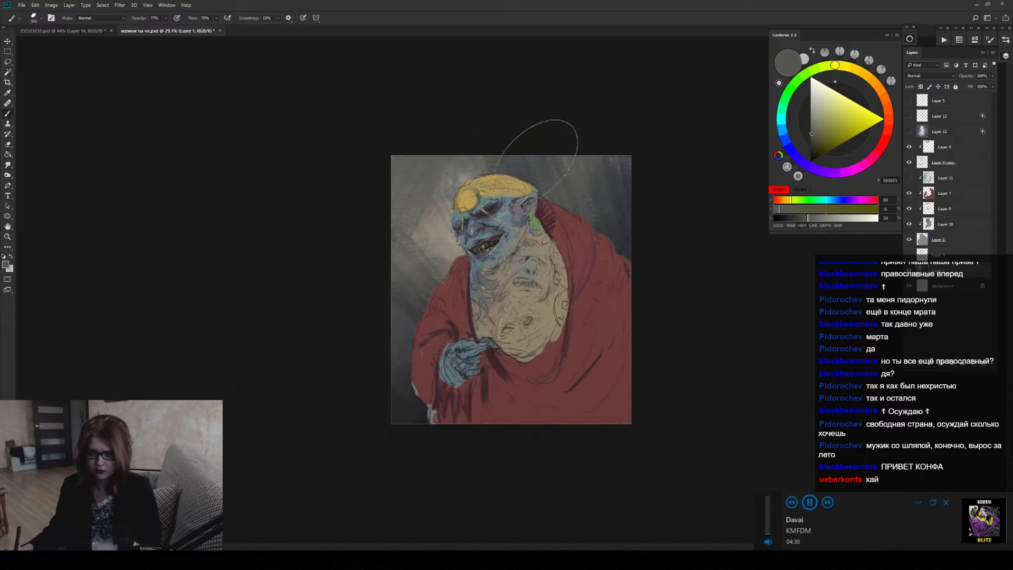
# Tint the grey background around the figure with broad strokes of dark blue-grey, muted red-brown, violet and teal.
pyautogui.keyDown('alt'); pyautogui.click(620, 231); pyautogui.keyUp('alt')
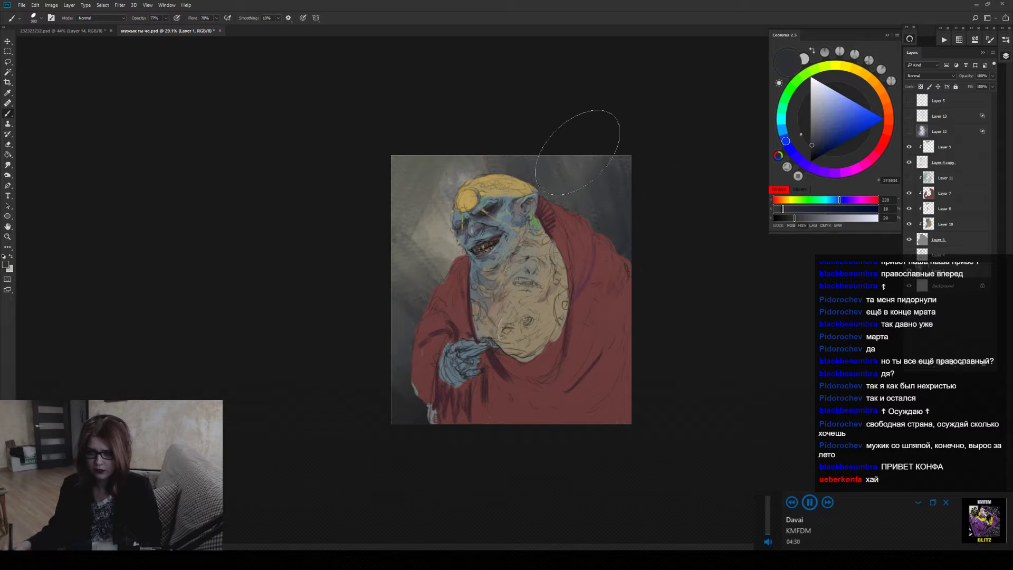
pyautogui.click(888, 119)
pyautogui.moveTo(827, 135); pyautogui.dragTo(824, 128)
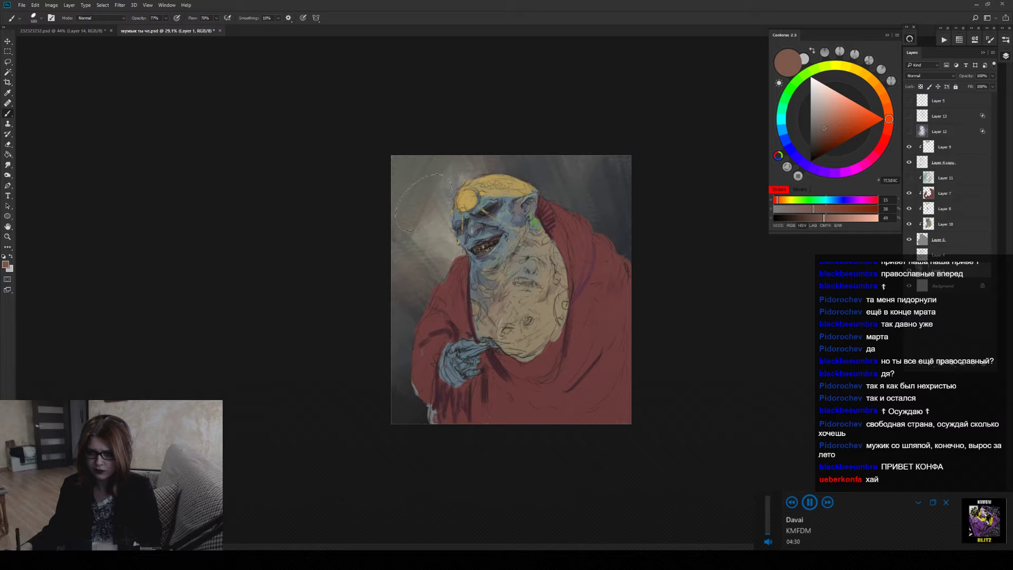
pyautogui.moveTo(825, 94)
pyautogui.mouseDown()
pyautogui.moveTo(785, 101)
pyautogui.moveTo(789, 150)
pyautogui.mouseUp()
pyautogui.click(822, 112)
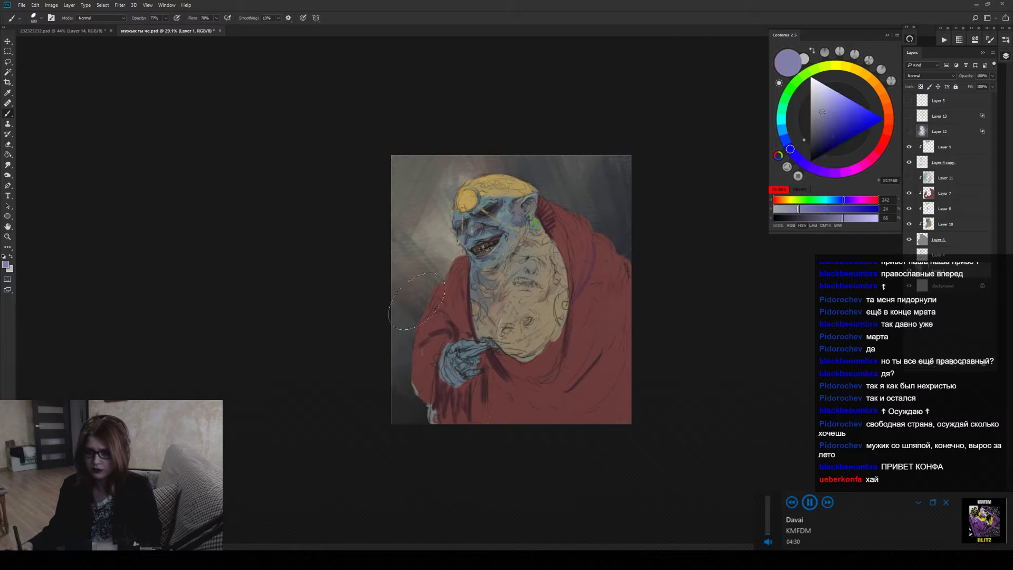
pyautogui.click(788, 120)
pyautogui.click(819, 125)
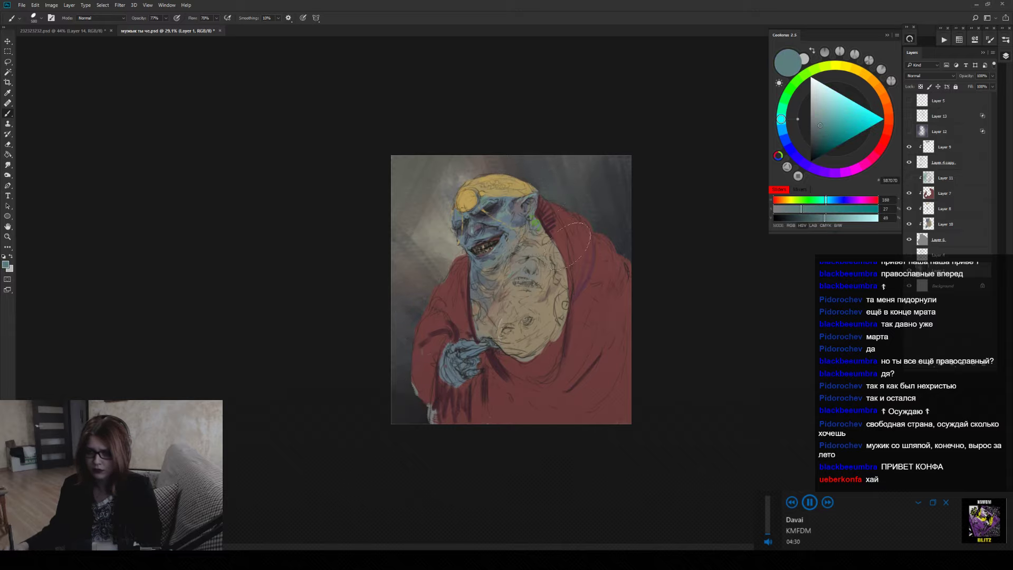
pyautogui.press('[')
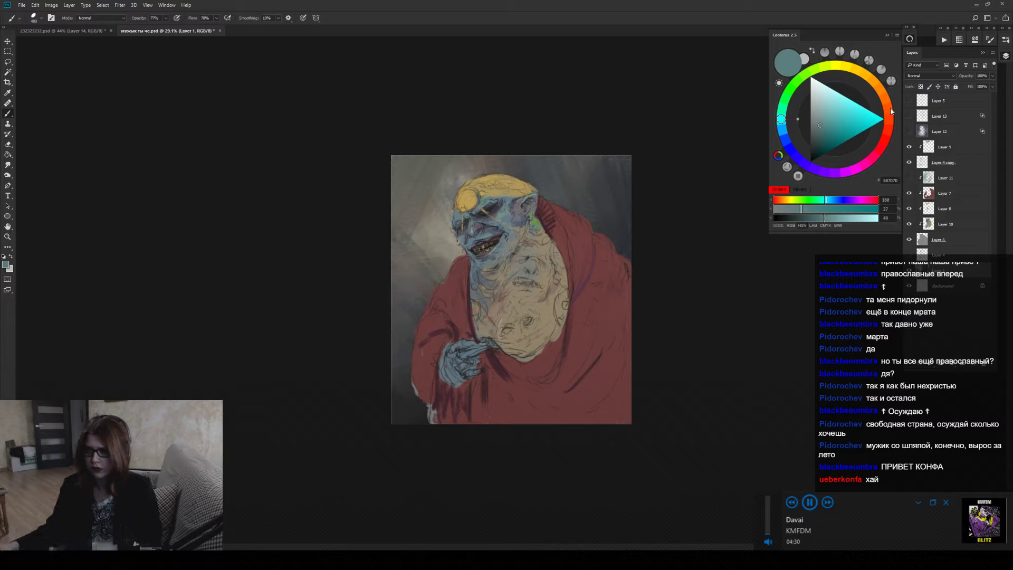
# Show Layer 12 and Layer 13, and brush pale yellow light into the background glow beside the face.
pyautogui.moveTo(910, 133); pyautogui.dragTo(908, 118)
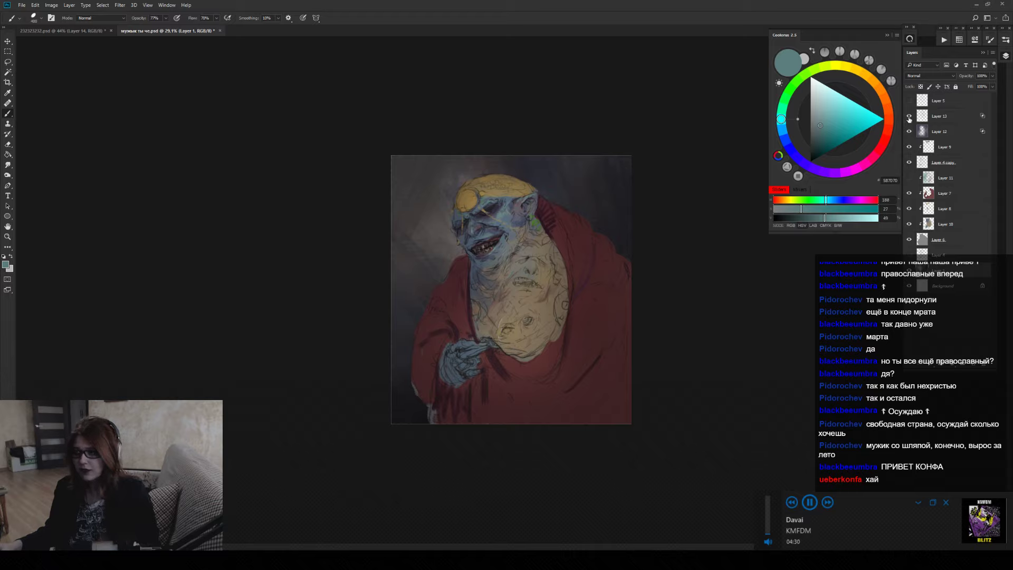
pyautogui.click(836, 103)
pyautogui.click(856, 69)
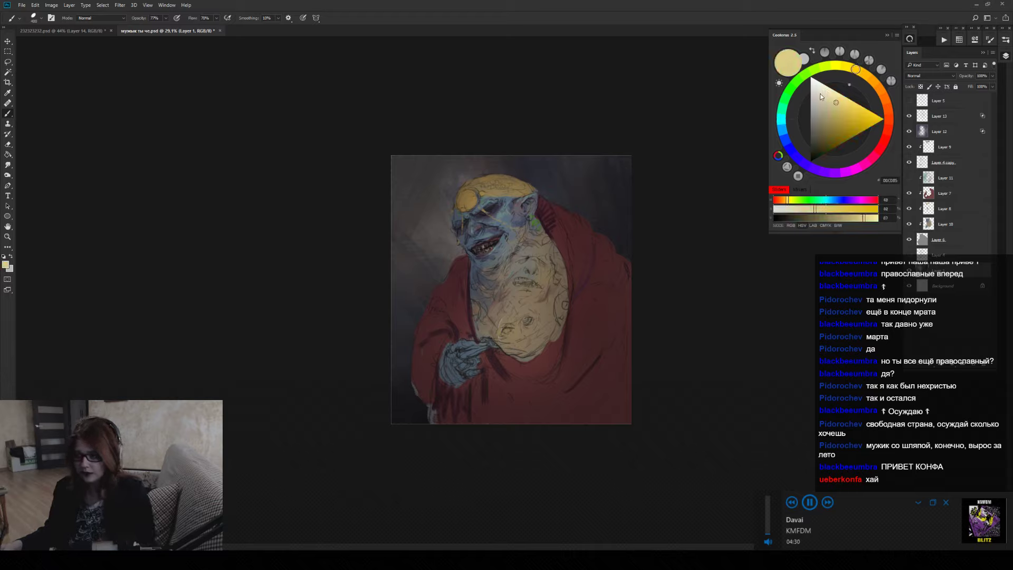
pyautogui.moveTo(447, 262); pyautogui.dragTo(437, 209)
pyautogui.click(878, 116)
pyautogui.hotkey('ctrl', 'z')
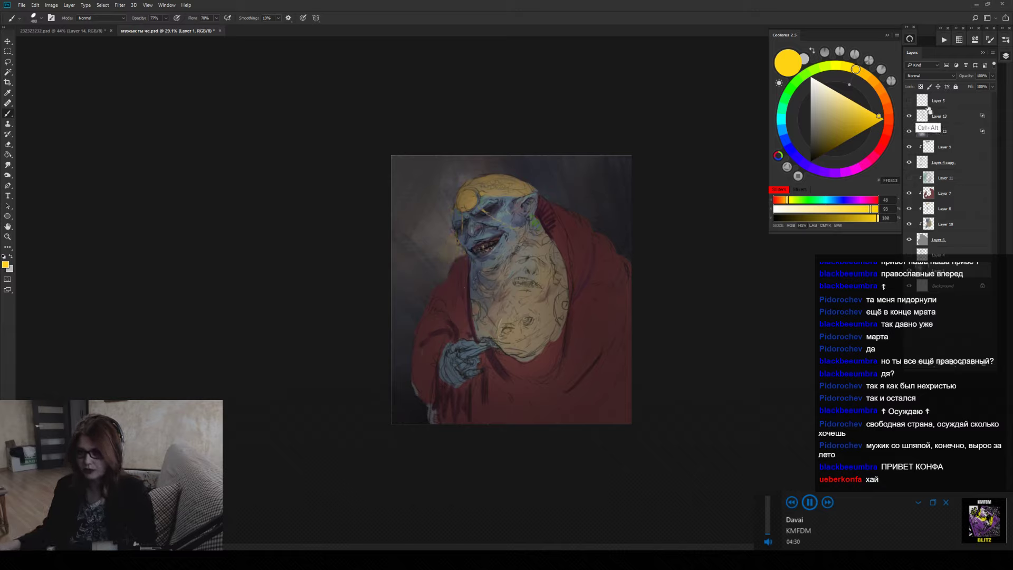
# Warm the background glow with orange and tint the area behind the head with magenta and dusty pink.
pyautogui.click(879, 90)
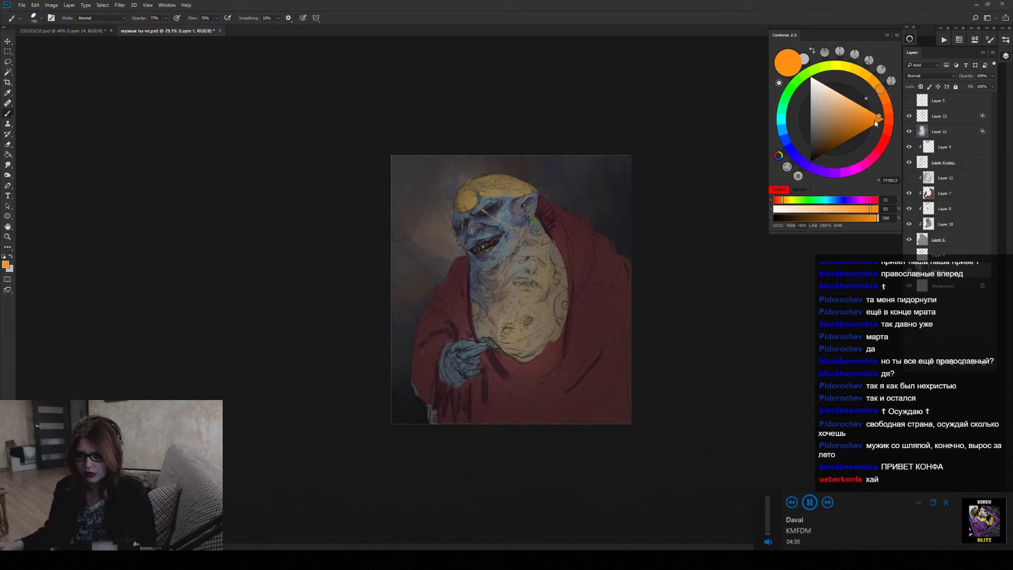
pyautogui.click(865, 164)
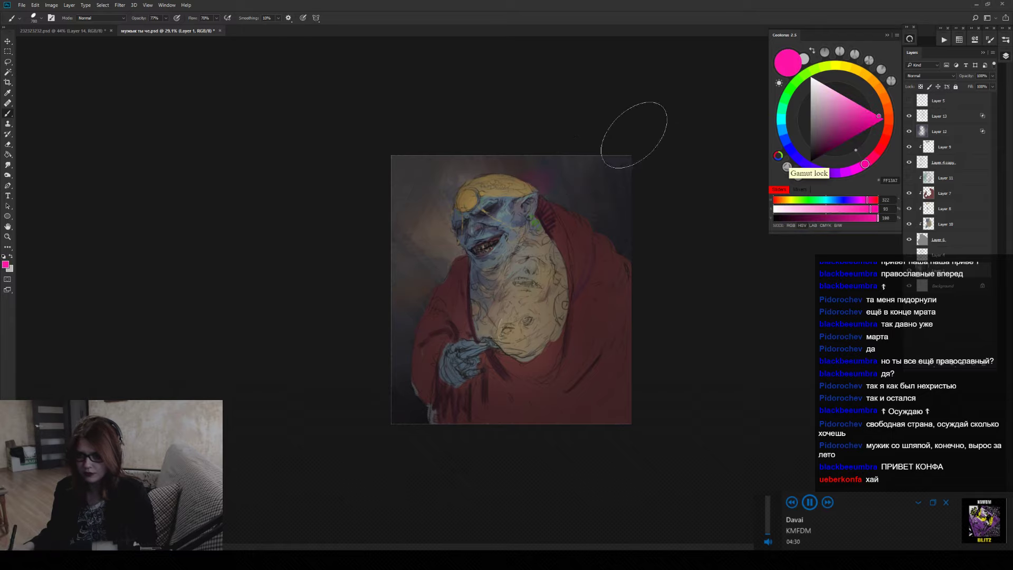
pyautogui.click(831, 119)
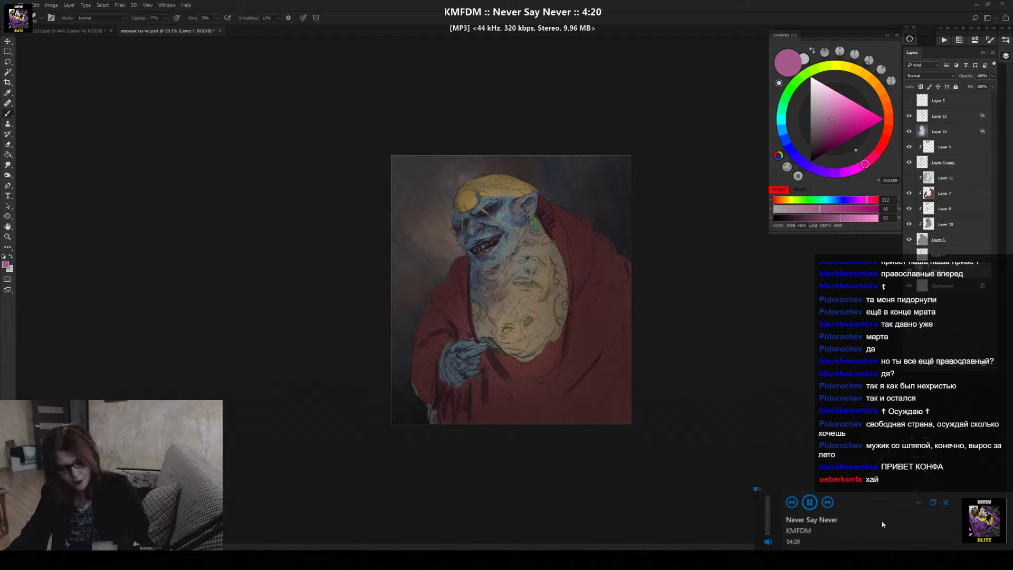
# Skip forward two tracks in the music player.
pyautogui.press('XF86AudioNext')
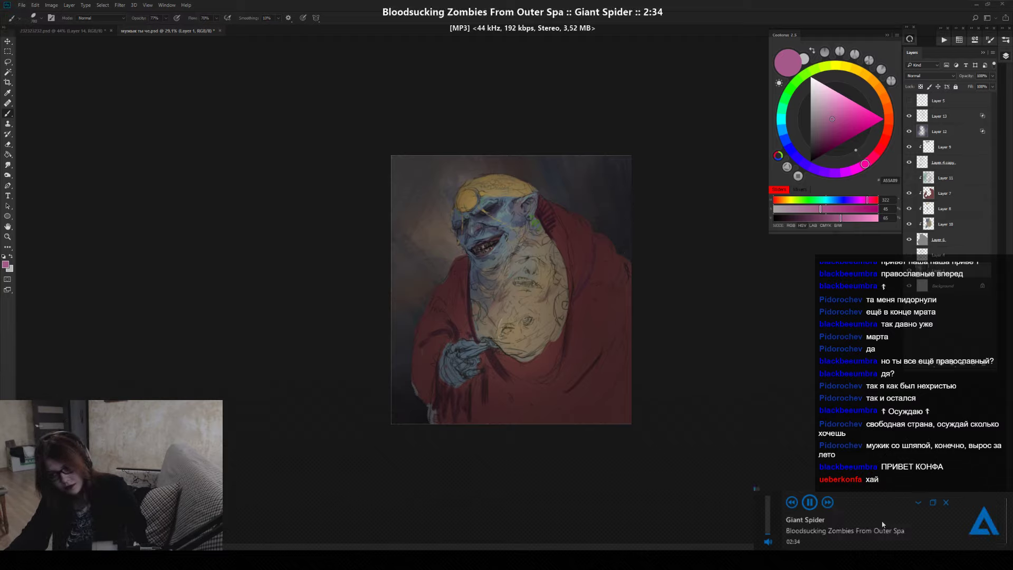
pyautogui.press('XF86AudioNext')
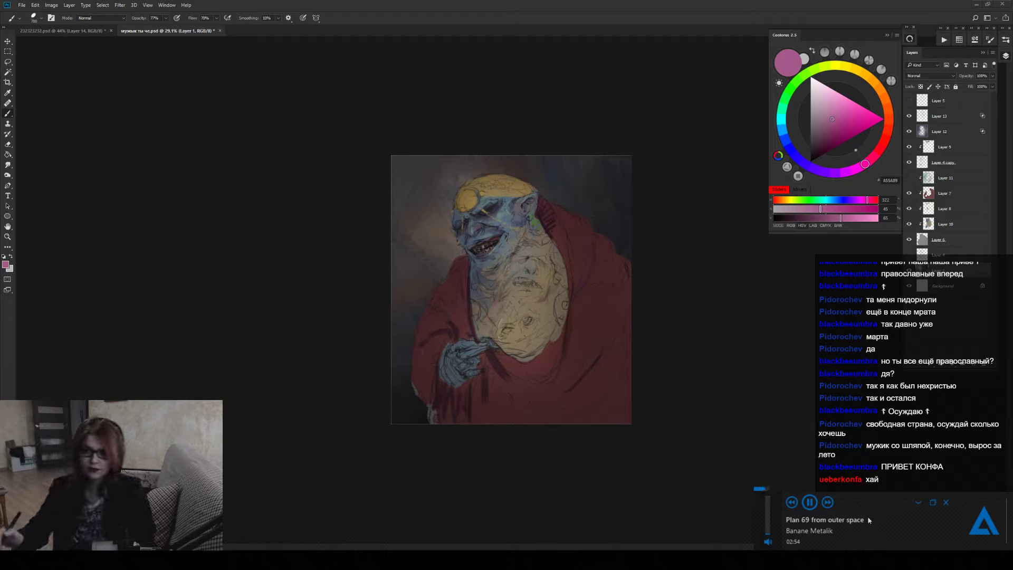
# Try a dusty pink stroke and a light blue wash behind the head with the brush enlarged to 1400, undoing both.
pyautogui.moveTo(437, 169); pyautogui.dragTo(397, 201)
pyautogui.hotkey('ctrl', 'z')
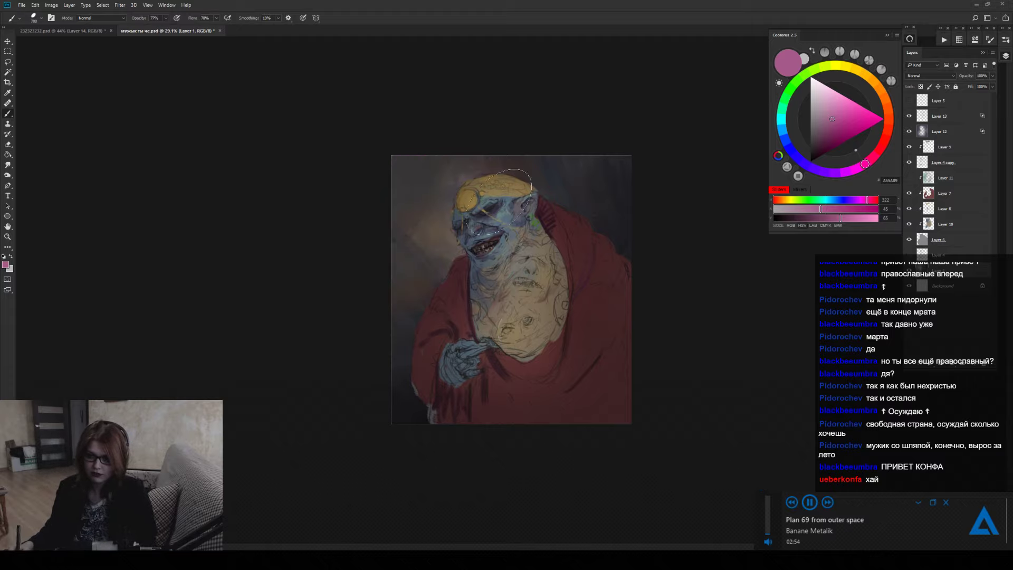
pyautogui.press(']')
pyautogui.press(']')
pyautogui.press(']')
pyautogui.press(']')
pyautogui.press(']')
pyautogui.press(']')
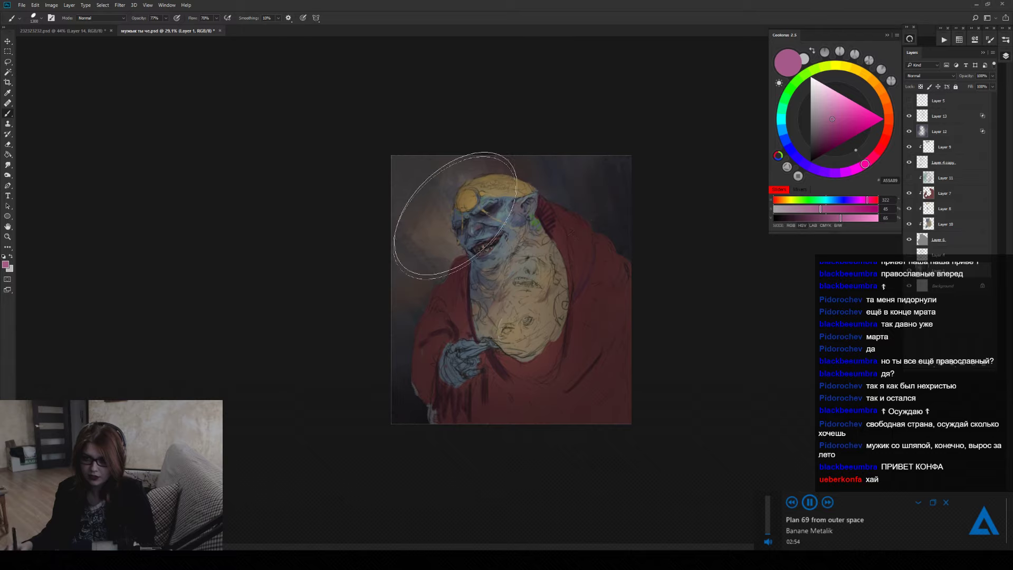
pyautogui.press(']')
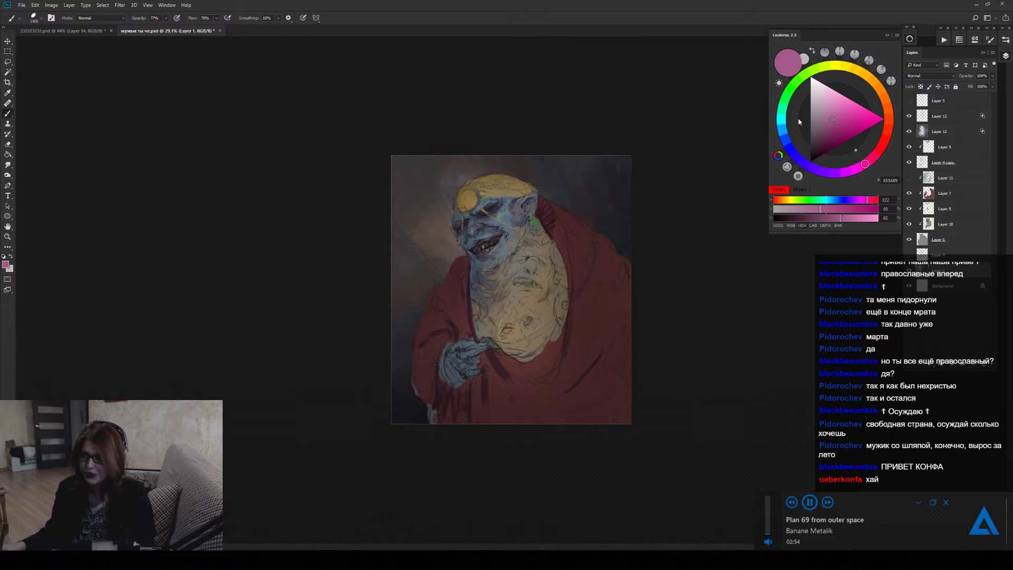
pyautogui.click(782, 129)
pyautogui.click(840, 113)
pyautogui.moveTo(411, 243); pyautogui.dragTo(576, 243)
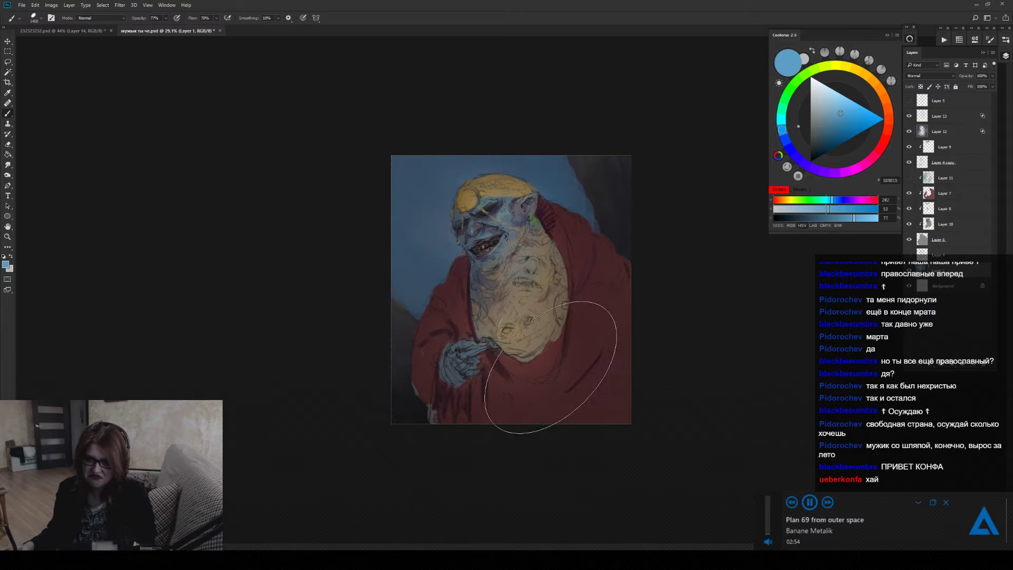
pyautogui.hotkey('ctrl', 'z')
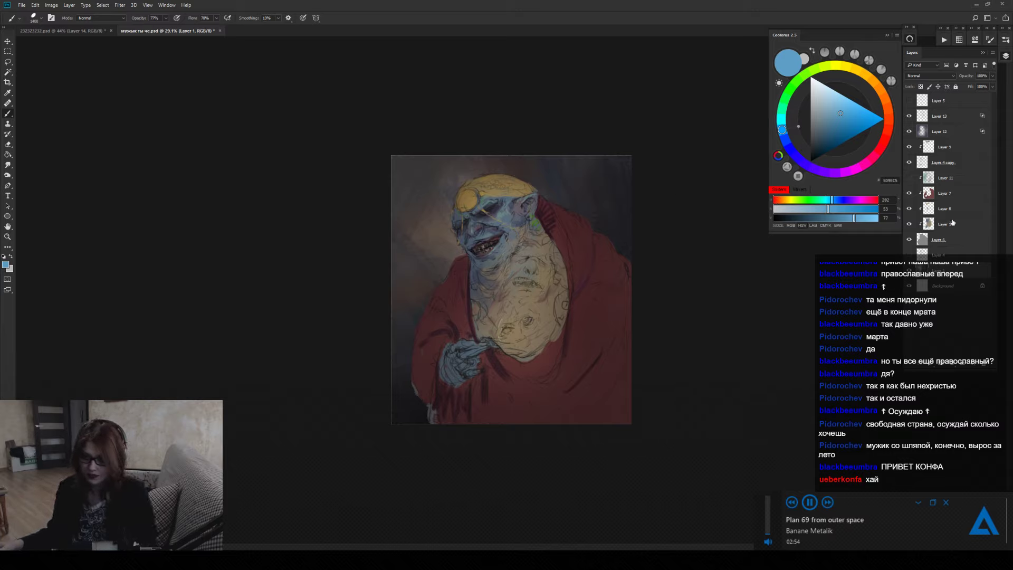
# Vary the background with soft tints of violet, tan orange, brick red and olive yellow, adjusting the brush size.
pyautogui.moveTo(891, 124); pyautogui.dragTo(824, 172)
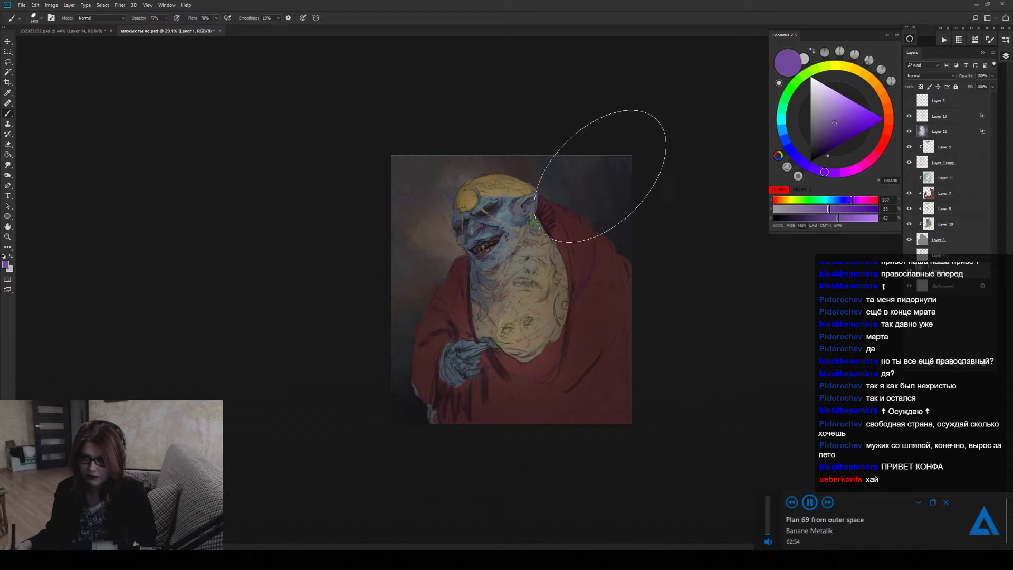
pyautogui.click(880, 89)
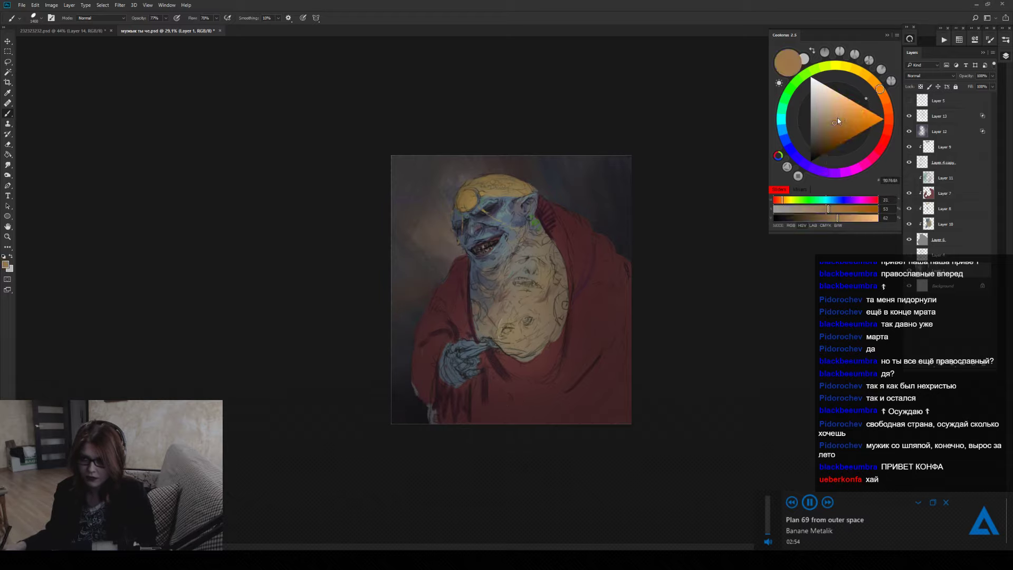
pyautogui.click(888, 130)
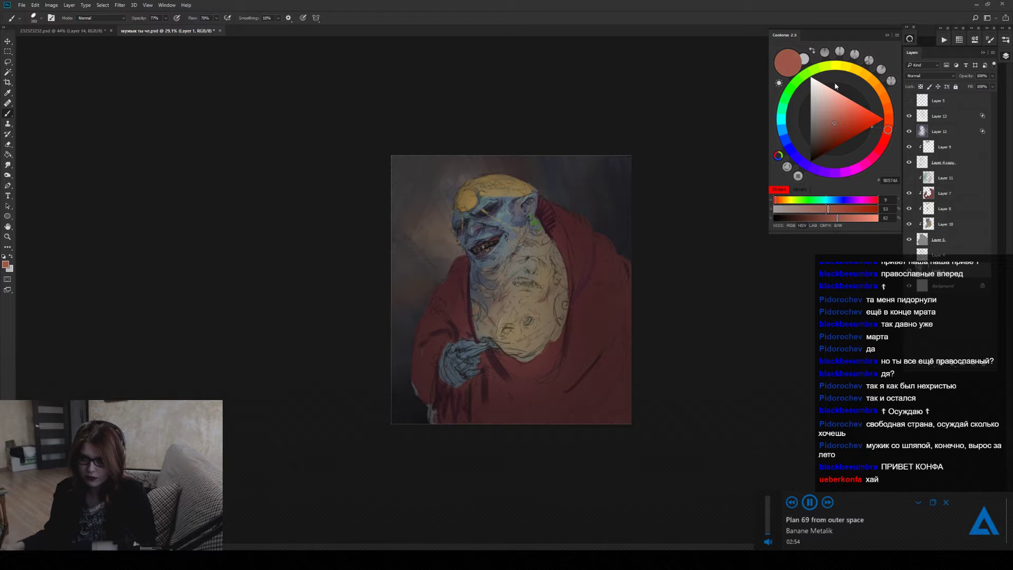
pyautogui.click(846, 66)
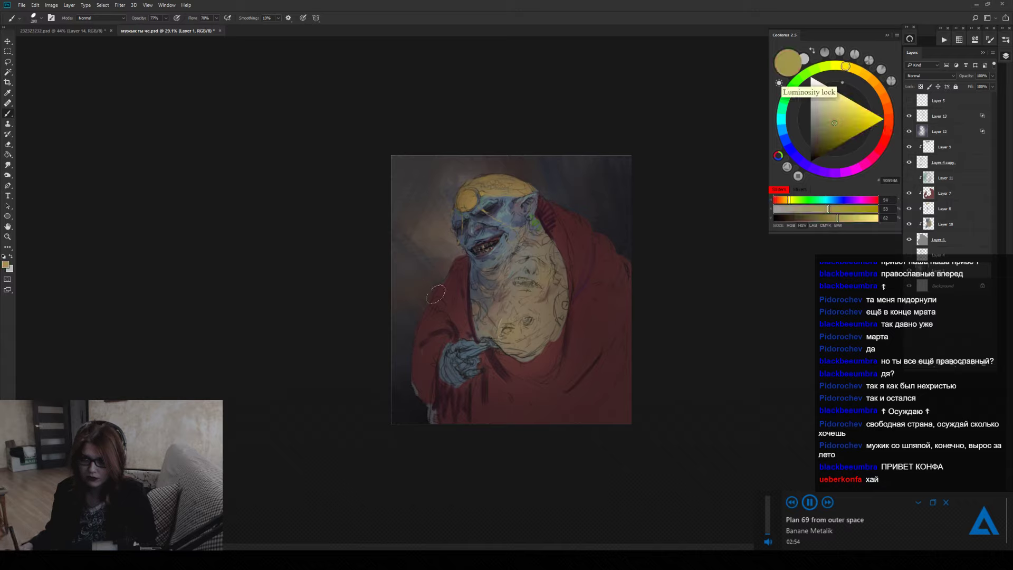
pyautogui.press(']')
pyautogui.press(']')
# Smudge the background beside the face and along the sleeve at 100% strength, undoing the last stroke.
pyautogui.press('r')
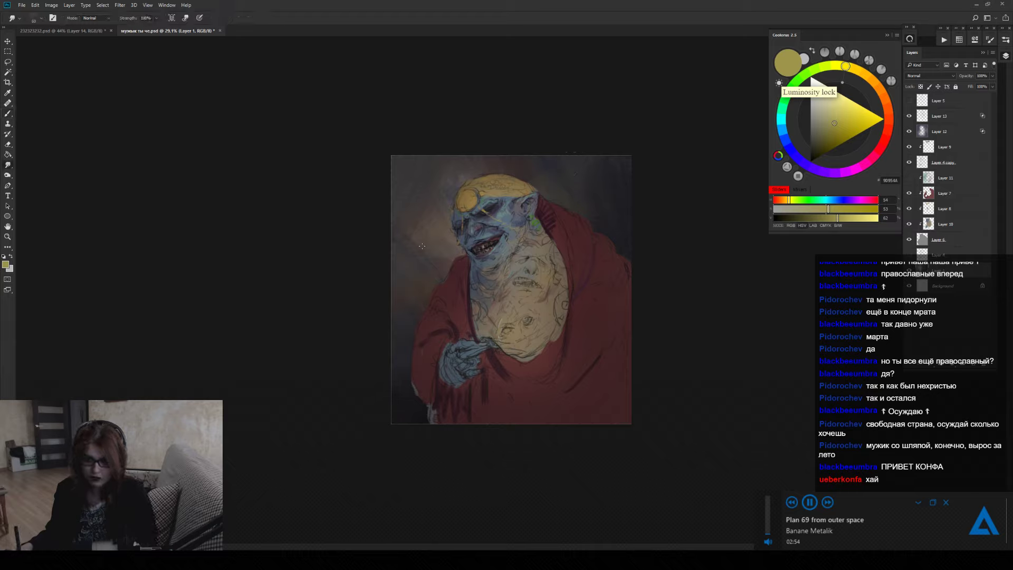
pyautogui.moveTo(429, 260)
pyautogui.mouseDown()
pyautogui.moveTo(393, 365)
pyautogui.moveTo(424, 401)
pyautogui.mouseUp()
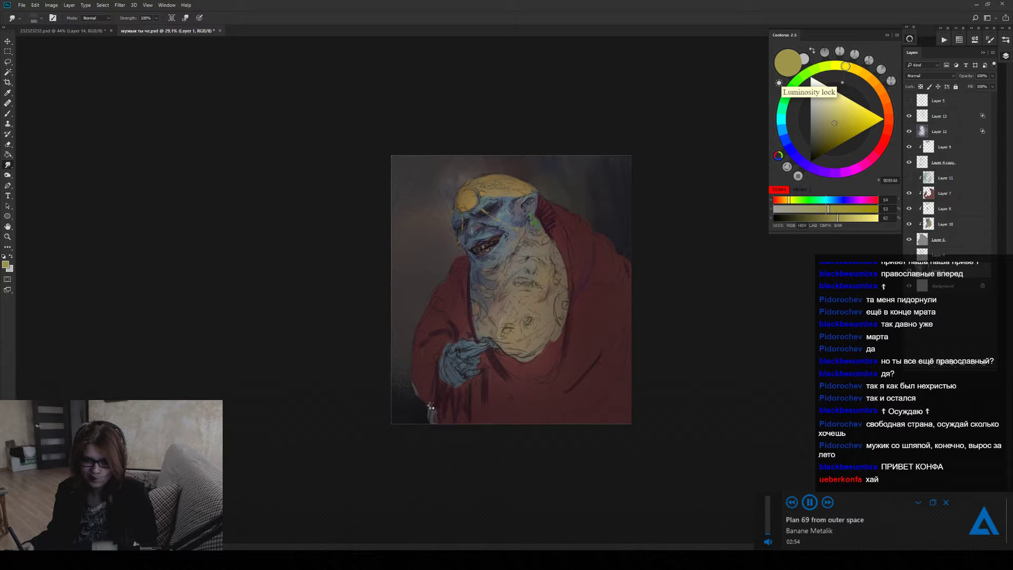
pyautogui.moveTo(430, 404); pyautogui.dragTo(433, 409)
pyautogui.hotkey('ctrl', 'z')
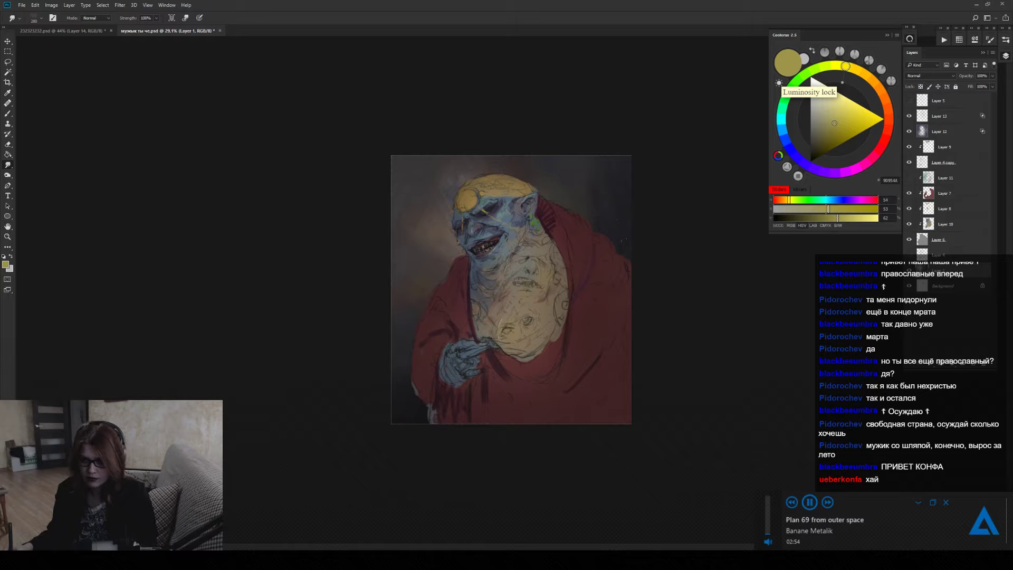
# Duplicate Layer 1 and apply legacy Brightness/Contrast to the copy with brightness -77 and contrast about 54.
pyautogui.hotkey('ctrl', 'j')
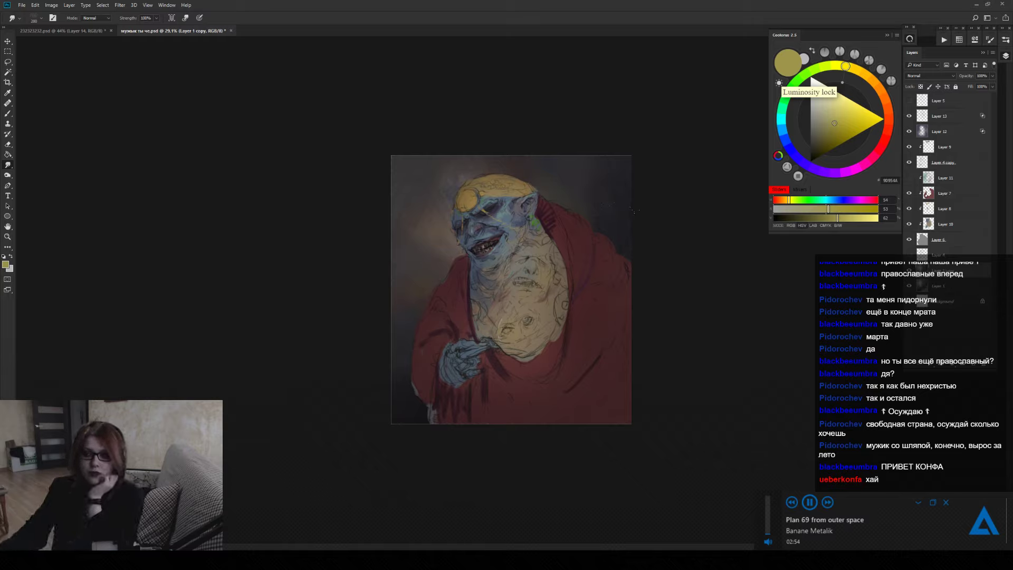
pyautogui.click(22, 5)
pyautogui.moveTo(50, 6)
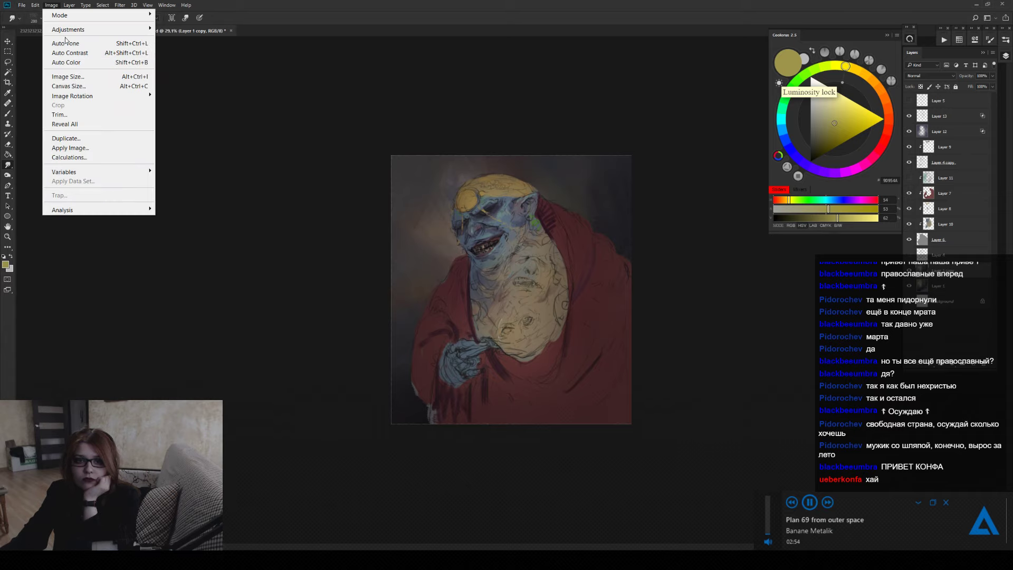
pyautogui.moveTo(69, 30)
pyautogui.click(184, 30)
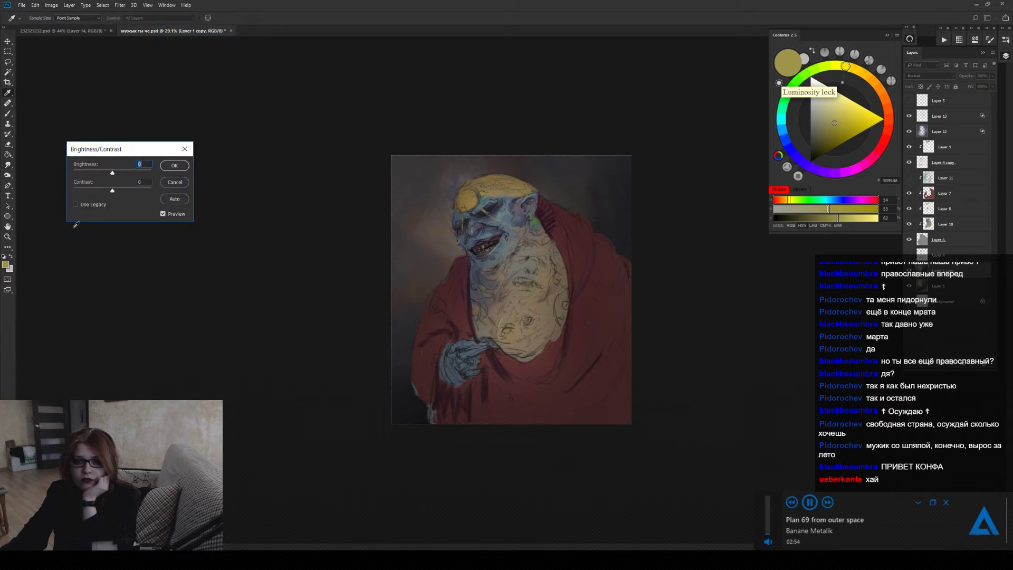
pyautogui.click(83, 172)
pyautogui.click(140, 191)
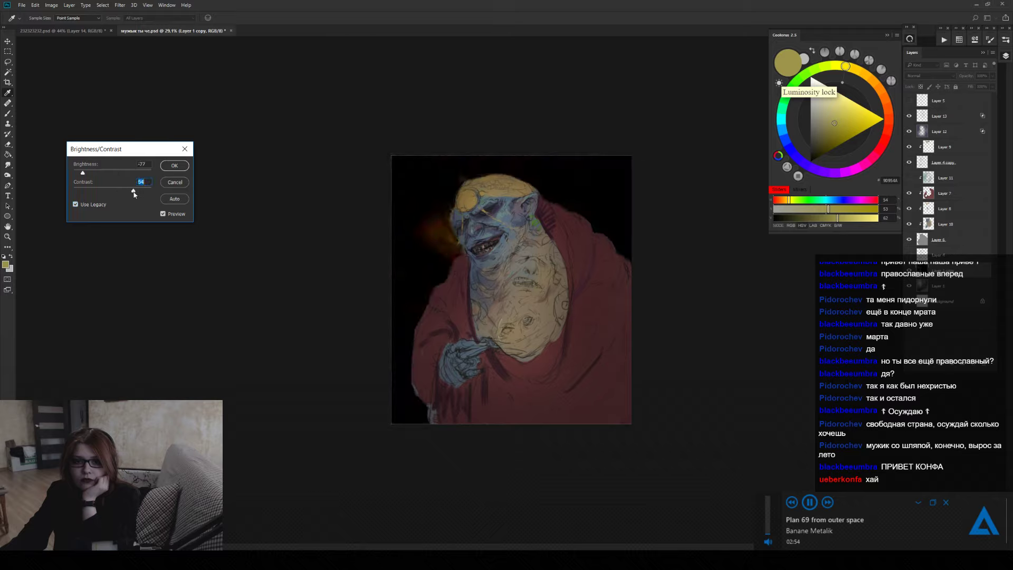
pyautogui.moveTo(134, 194)
pyautogui.mouseDown()
pyautogui.moveTo(118, 193)
pyautogui.moveTo(133, 195)
pyautogui.mouseUp()
pyautogui.click(174, 166)
# Set the Layer 1 copy's blend mode to Screen and compare the painting with Layer 12 hidden and shown.
pyautogui.click(927, 76)
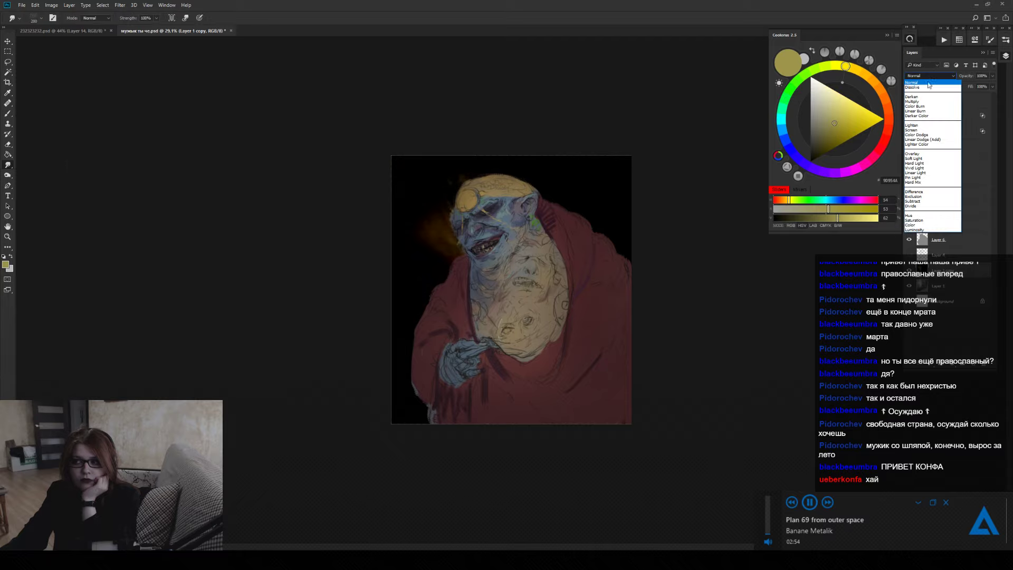
pyautogui.click(927, 130)
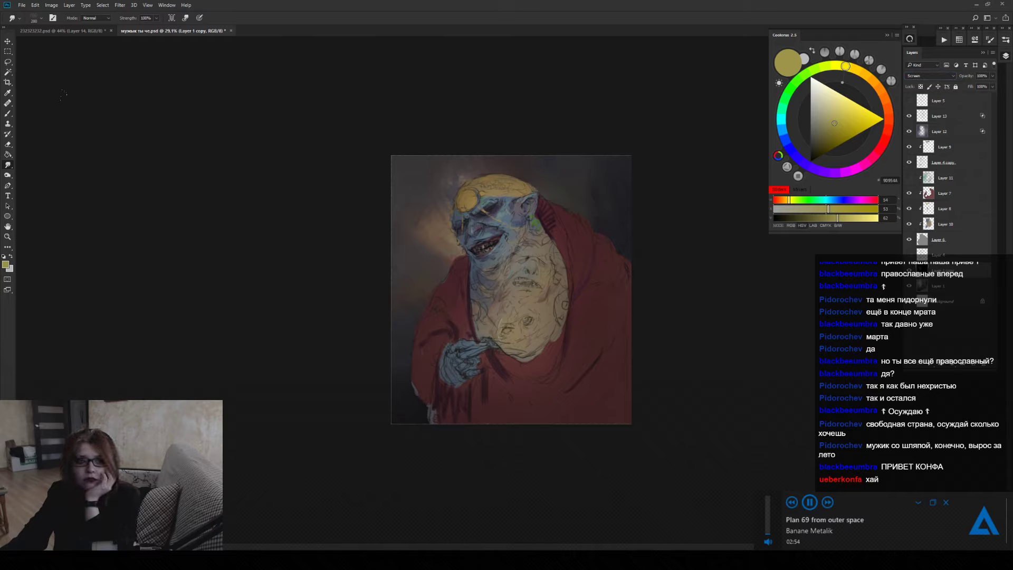
pyautogui.click(908, 131)
pyautogui.click(907, 132)
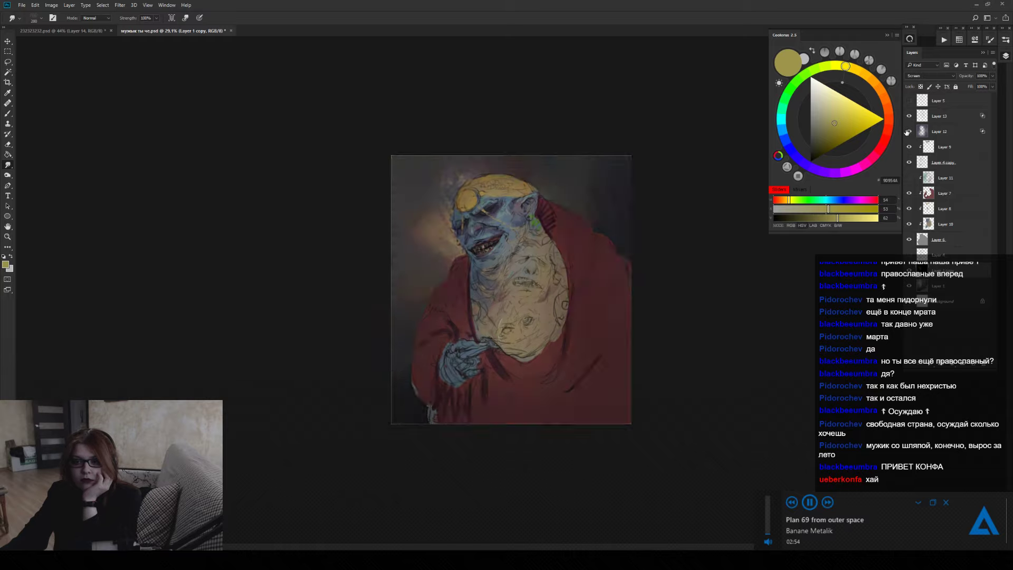
# Check the opacity of Layer 12 and Layer 13, and add a new layer above Layer 13.
pyautogui.click(944, 132)
pyautogui.click(981, 75)
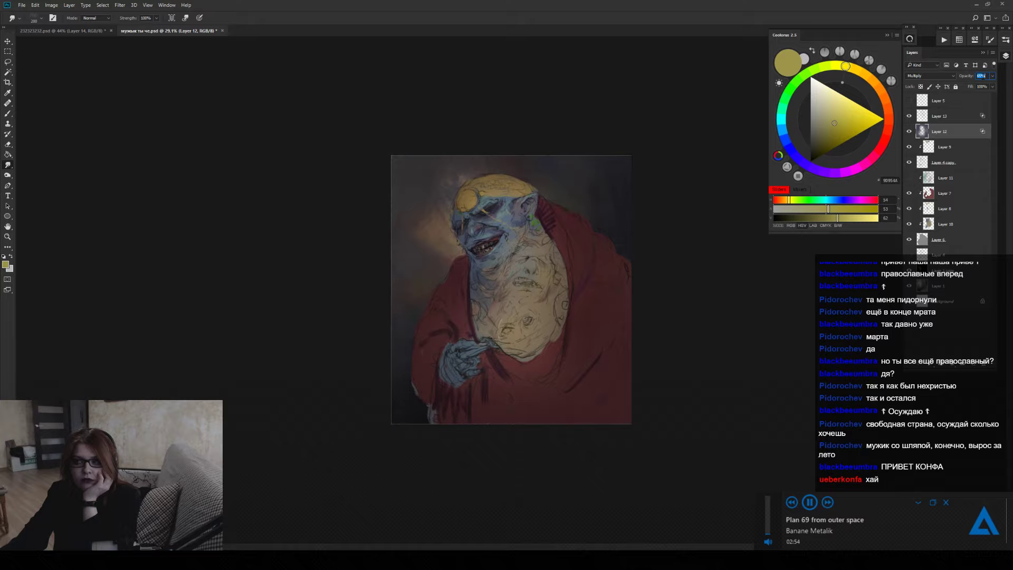
pyautogui.click(909, 116)
pyautogui.click(952, 117)
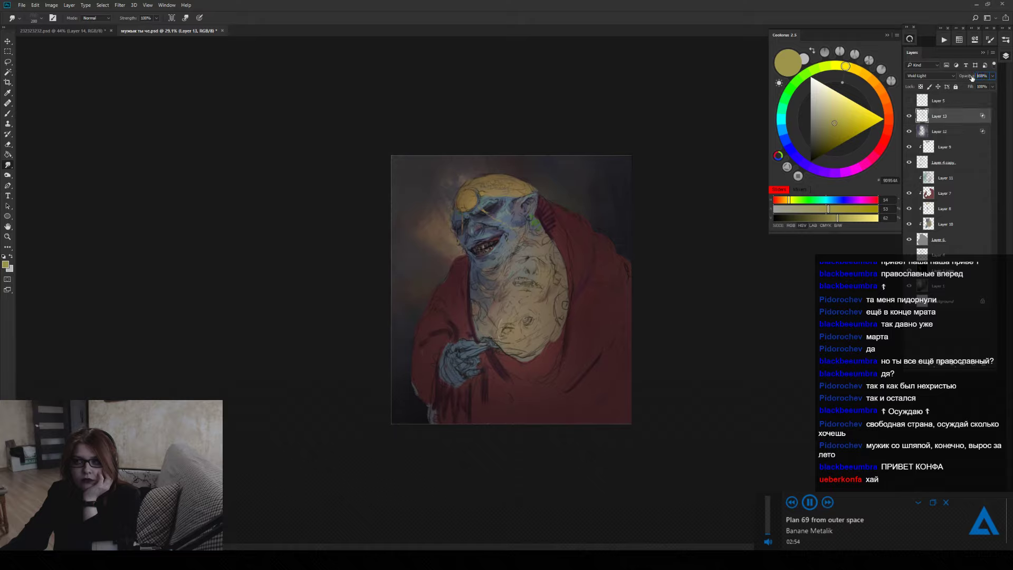
pyautogui.click(980, 76)
pyautogui.press('Return')
pyautogui.click(973, 365)
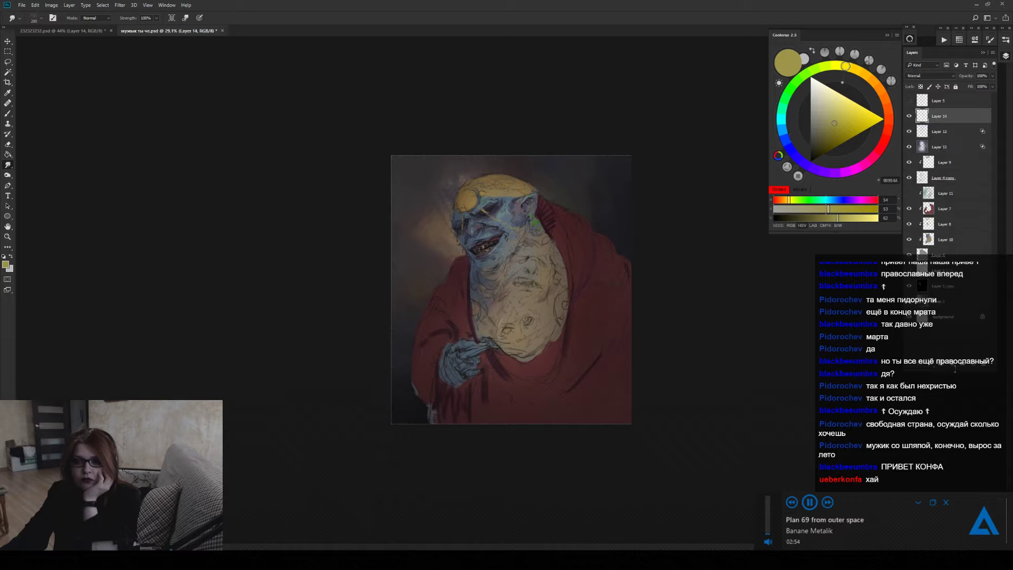
# Add a Color Balance adjustment layer above Layer 14 and shift its highlights to green +7 and blue -1.
pyautogui.click(954, 367)
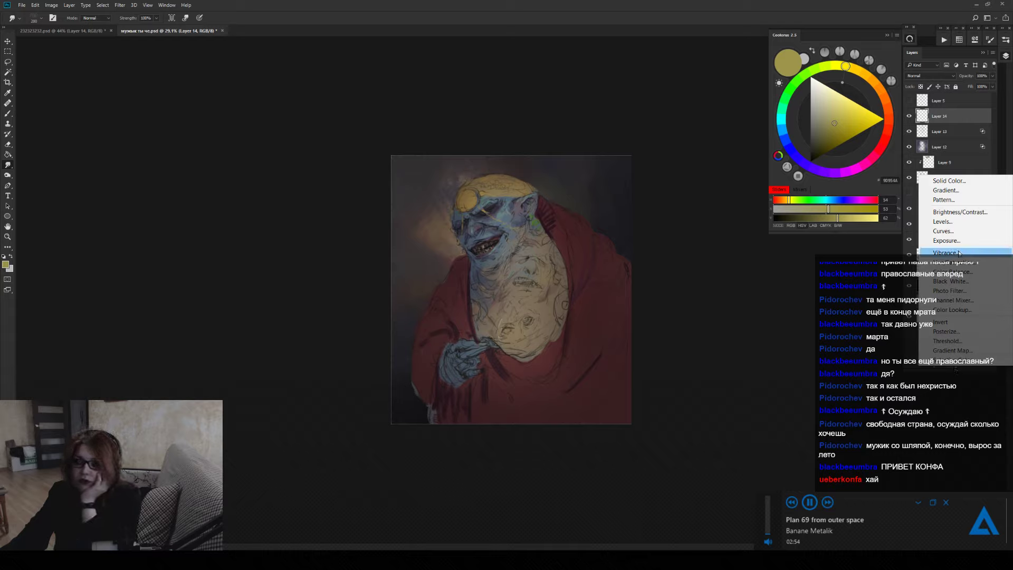
pyautogui.click(972, 273)
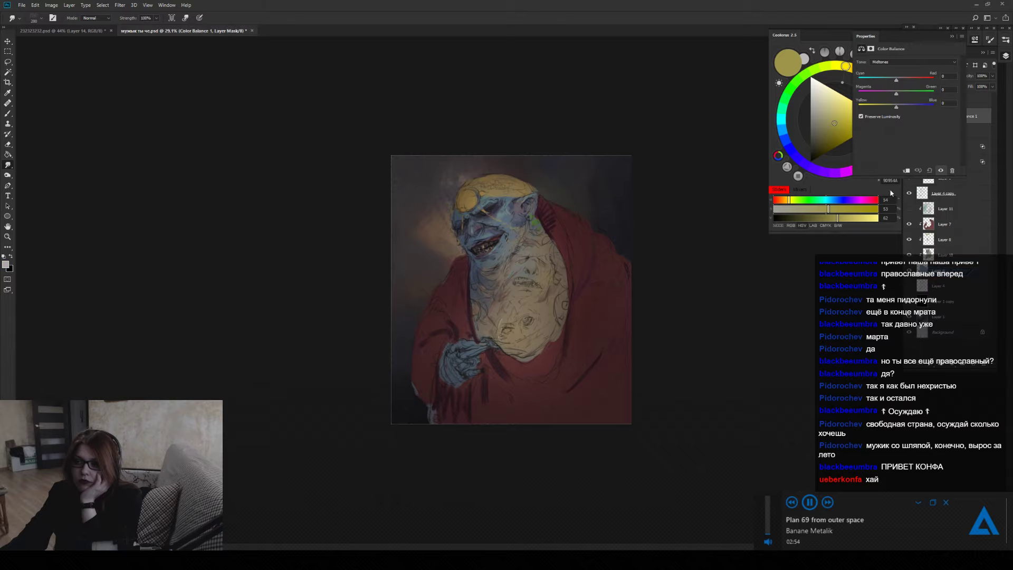
pyautogui.click(909, 64)
pyautogui.click(900, 78)
pyautogui.moveTo(896, 80); pyautogui.dragTo(904, 82)
pyautogui.moveTo(901, 82)
pyautogui.mouseDown()
pyautogui.moveTo(865, 80)
pyautogui.moveTo(895, 80)
pyautogui.moveTo(902, 94)
pyautogui.moveTo(892, 95)
pyautogui.mouseUp()
pyautogui.moveTo(895, 107); pyautogui.dragTo(904, 107)
# Adjust the Color Balance layer's shadows on the red, green and blue scales.
pyautogui.click(920, 62)
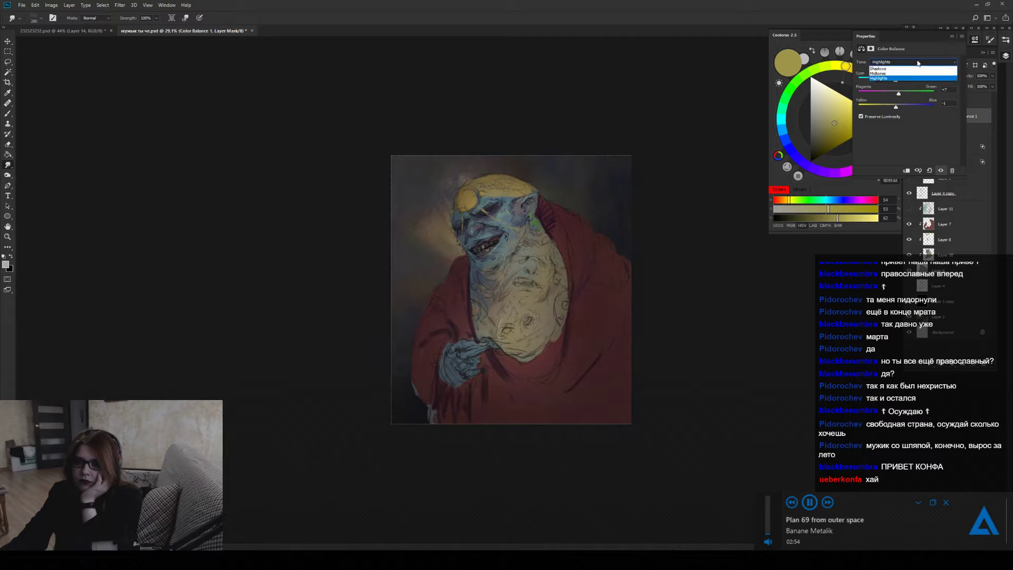
pyautogui.click(911, 67)
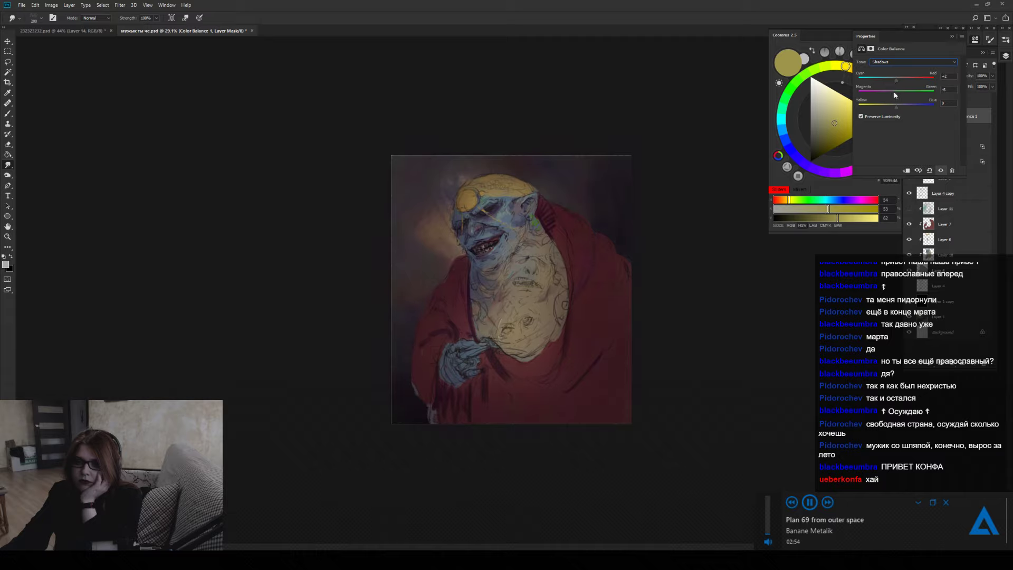
pyautogui.moveTo(896, 106); pyautogui.dragTo(900, 108)
pyautogui.moveTo(897, 105); pyautogui.dragTo(896, 106)
# Shift the Color Balance layer's midtones slightly toward red and green, and close its settings.
pyautogui.click(915, 63)
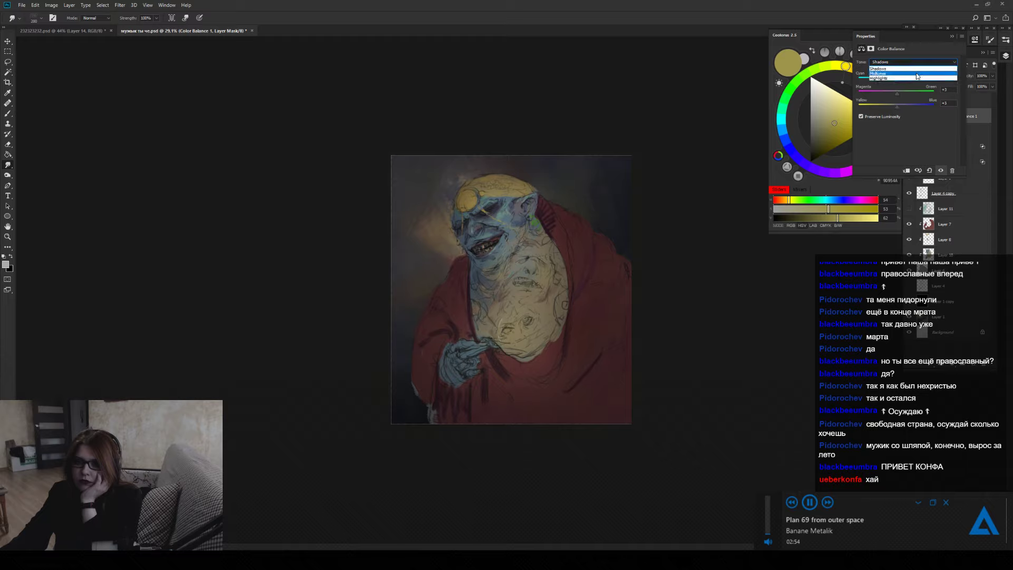
pyautogui.click(896, 73)
pyautogui.moveTo(898, 83); pyautogui.dragTo(895, 82)
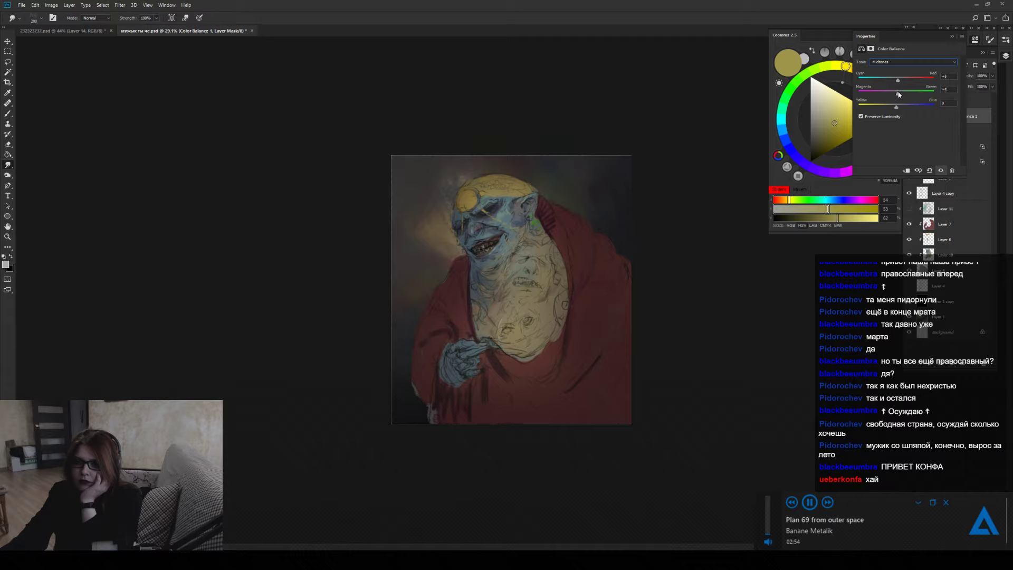
pyautogui.moveTo(898, 94)
pyautogui.mouseDown()
pyautogui.moveTo(887, 94)
pyautogui.moveTo(900, 109)
pyautogui.mouseUp()
pyautogui.click(952, 36)
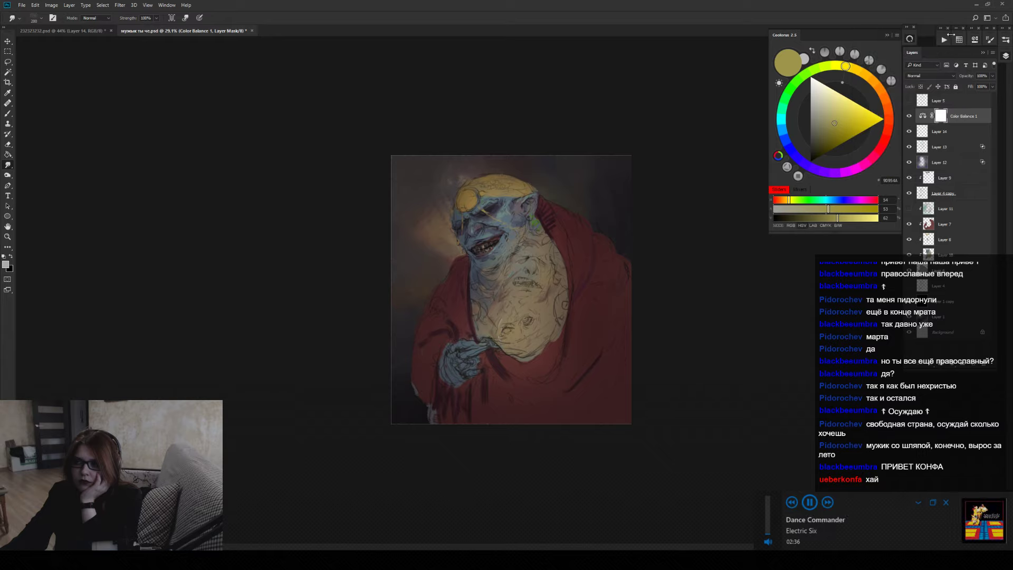
# Compare the painting with the Color Balance layer hidden and shown.
pyautogui.click(914, 118)
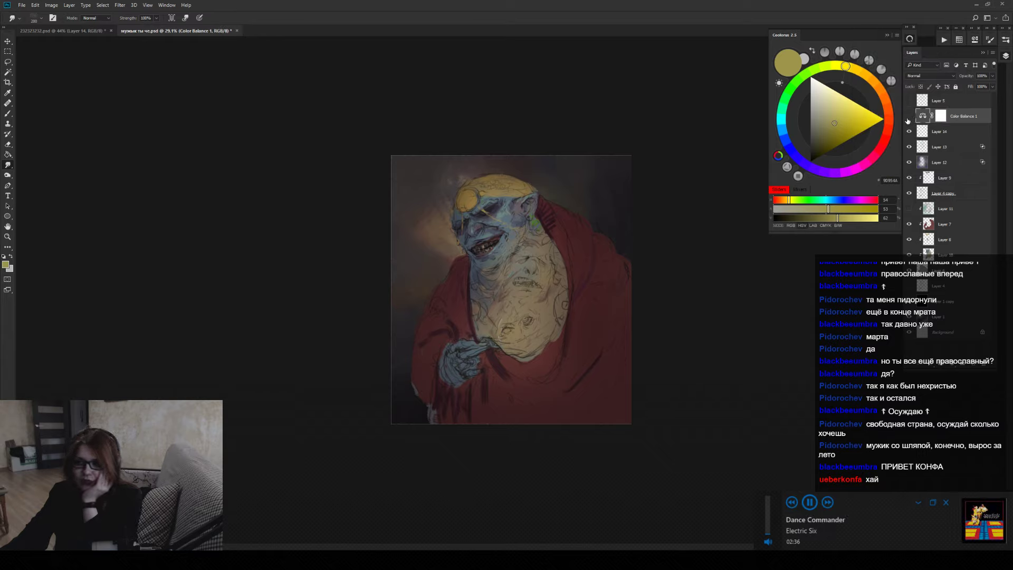
pyautogui.click(908, 117)
pyautogui.click(908, 118)
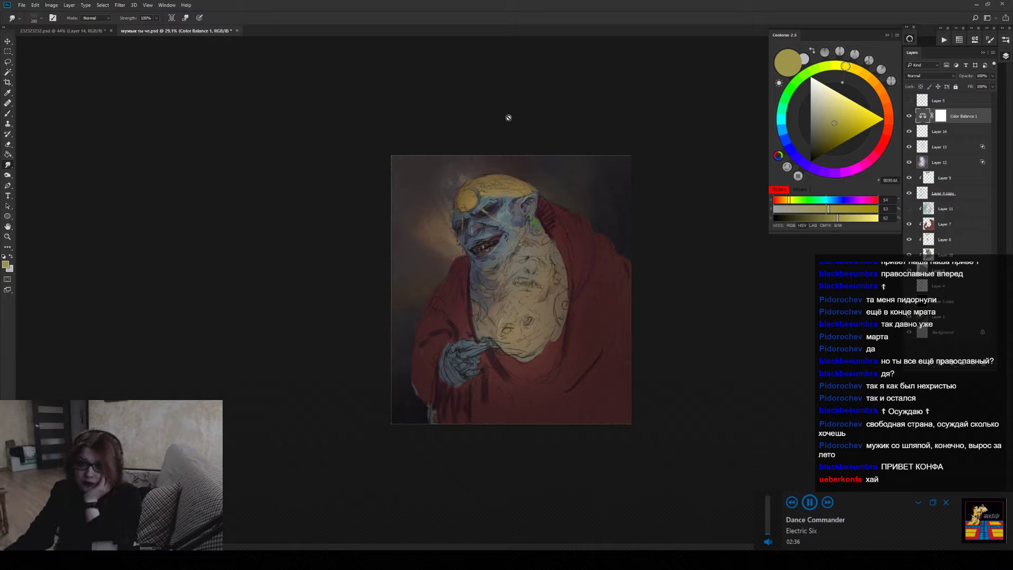
# Merge Layer 1 and Layer 1 copy into a single background layer.
pyautogui.click(951, 318)
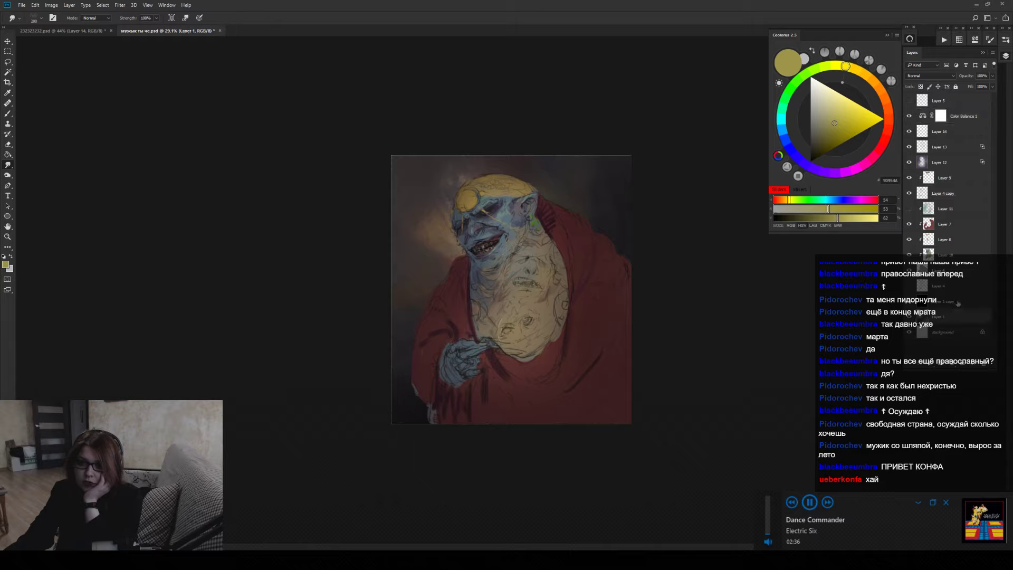
pyautogui.keyDown('ctrl'); pyautogui.click(950, 320); pyautogui.keyUp('ctrl')
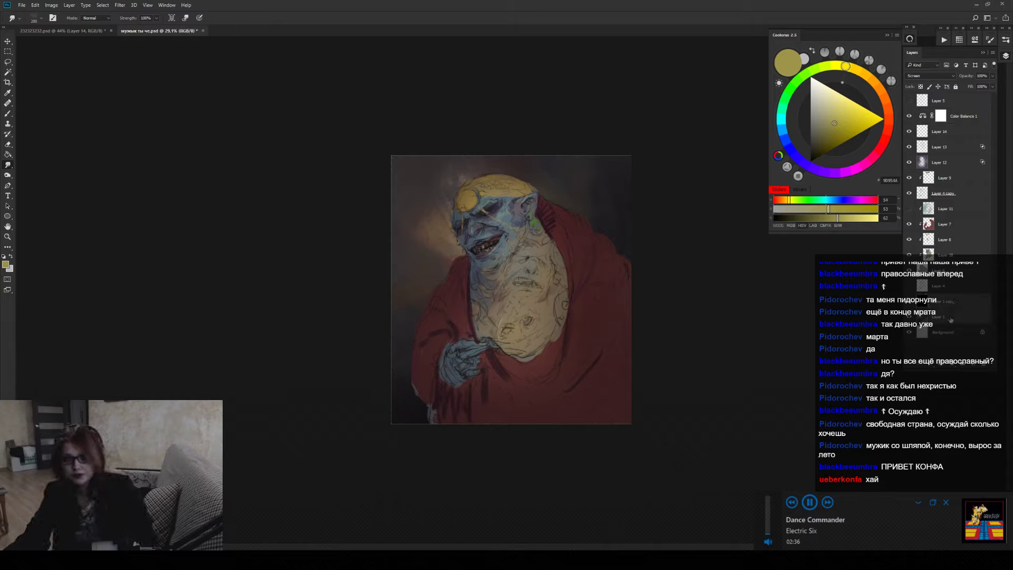
pyautogui.hotkey('ctrl', 'e')
pyautogui.rightClick(382, 240)
pyautogui.click(400, 105)
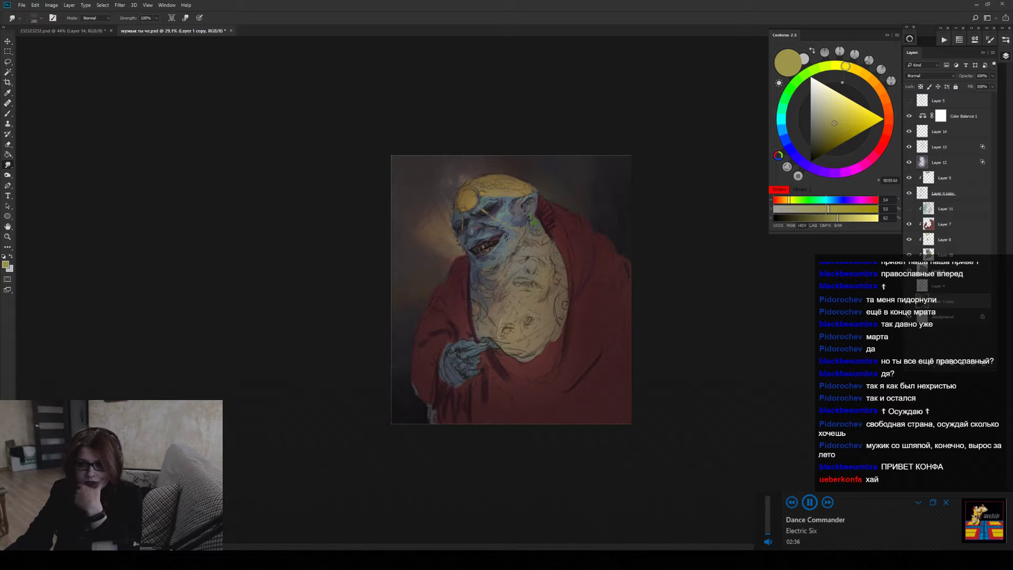
pyautogui.hotkey('ctrl', 'z')
pyautogui.hotkey('ctrl', 'e')
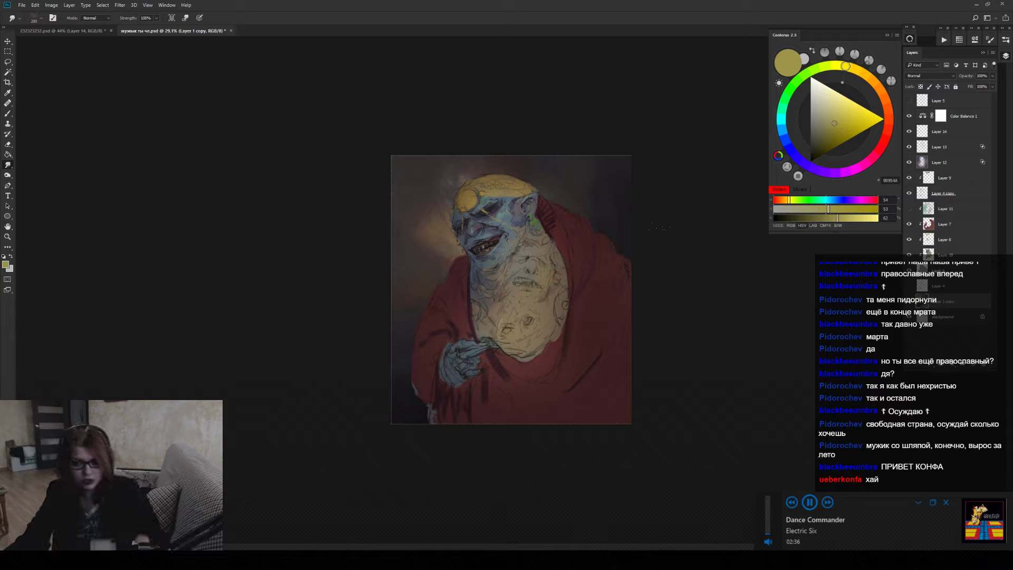
# Try to flip the merged background layer vertically and shift it with Free Transform, and cancel the transform.
pyautogui.press('l')
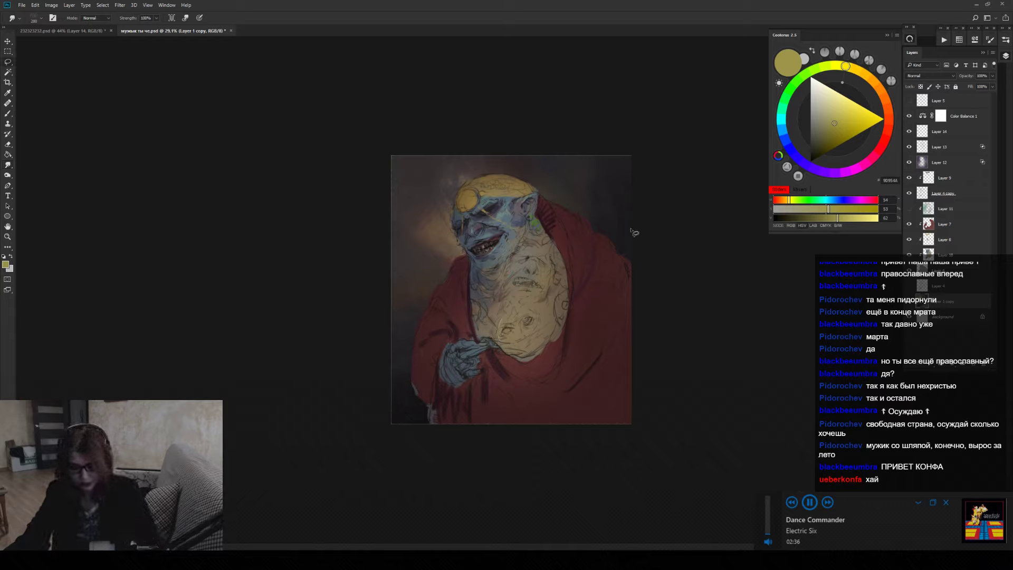
pyautogui.rightClick(559, 248)
pyautogui.click(603, 330)
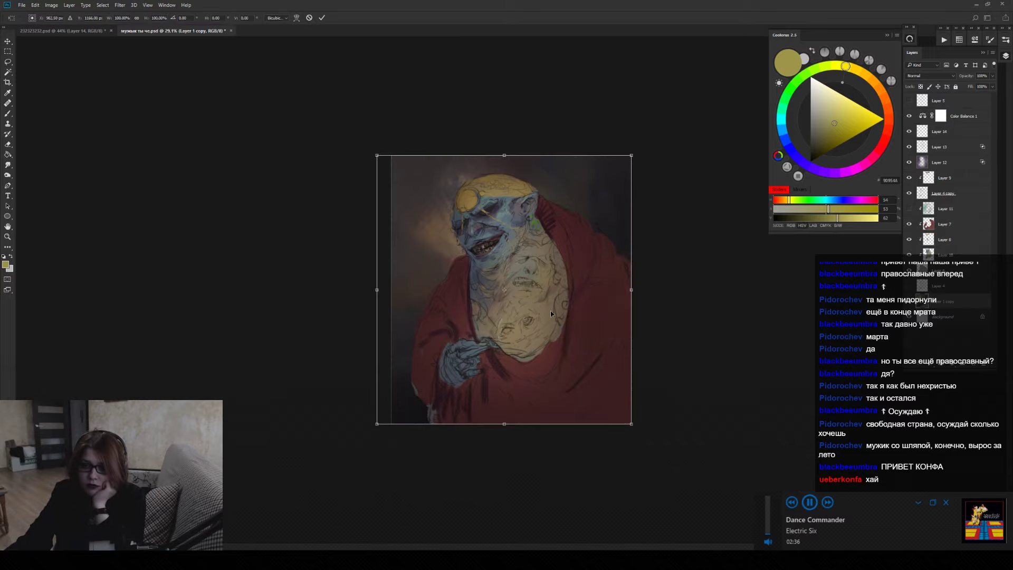
pyautogui.rightClick(550, 310)
pyautogui.click(580, 446)
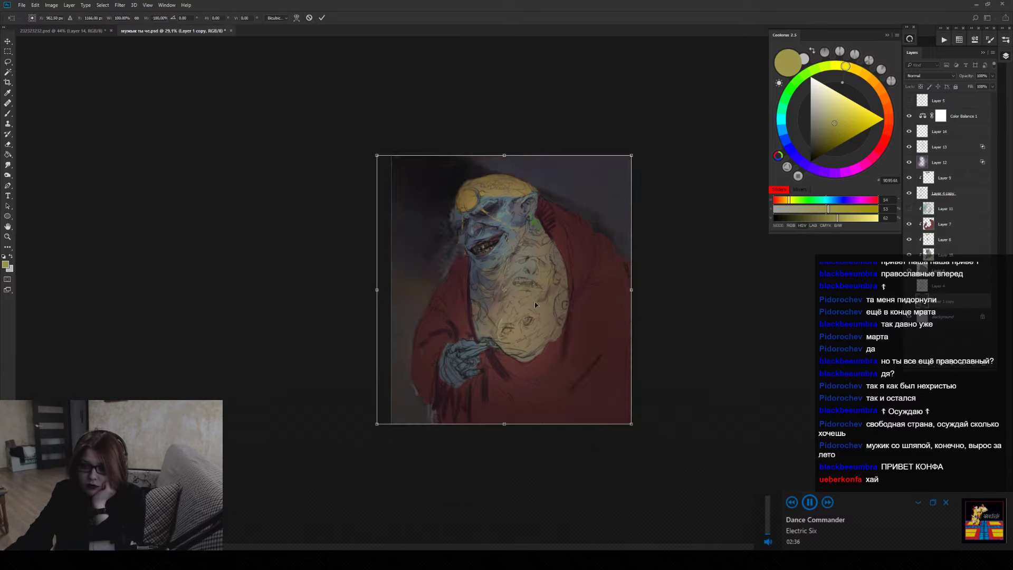
pyautogui.moveTo(533, 302); pyautogui.dragTo(608, 298)
pyautogui.click(309, 17)
# Try to flip the merged background layer horizontally, enlarge, rotate and reposition it with Free Transform, and cancel the transform.
pyautogui.rightClick(512, 265)
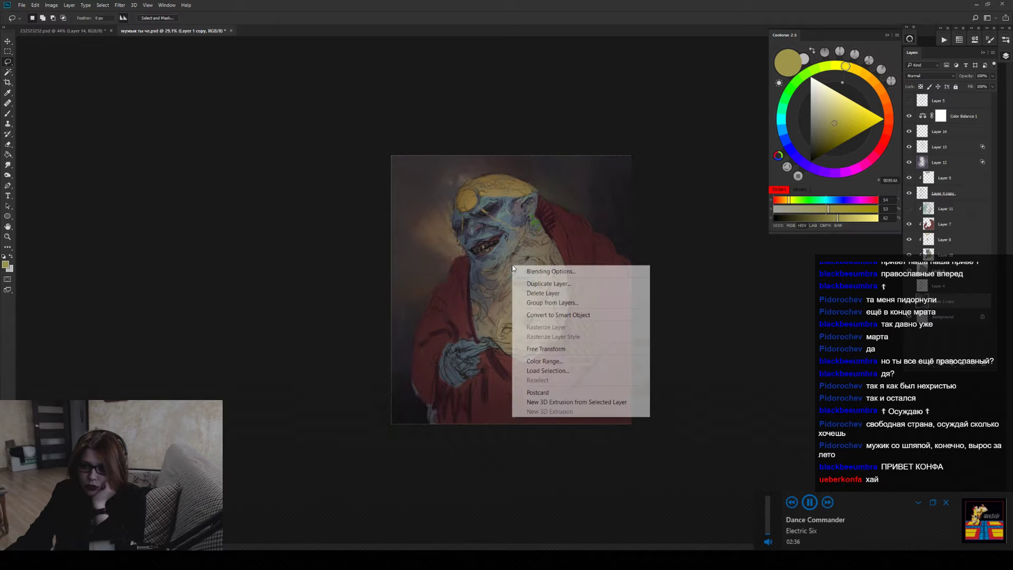
pyautogui.click(570, 348)
pyautogui.rightClick(557, 337)
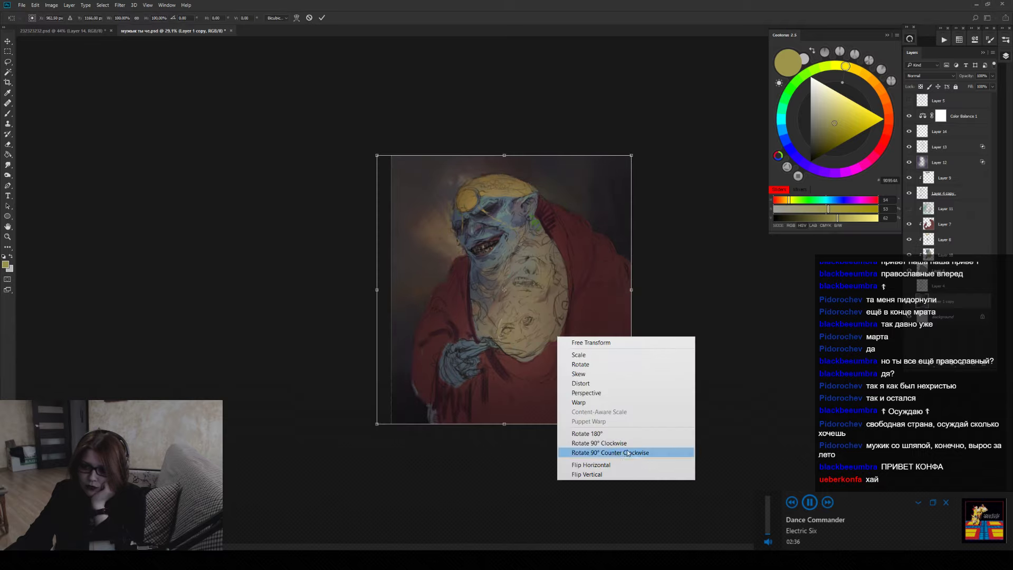
pyautogui.click(622, 464)
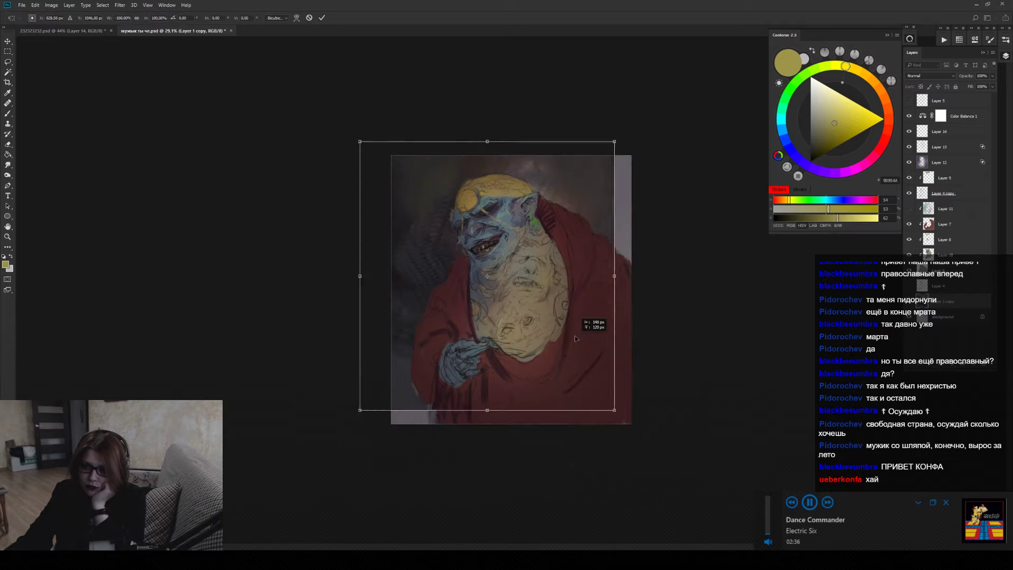
pyautogui.moveTo(678, 339); pyautogui.dragTo(659, 227)
pyautogui.moveTo(436, 416); pyautogui.dragTo(327, 480)
pyautogui.moveTo(542, 350); pyautogui.dragTo(591, 321)
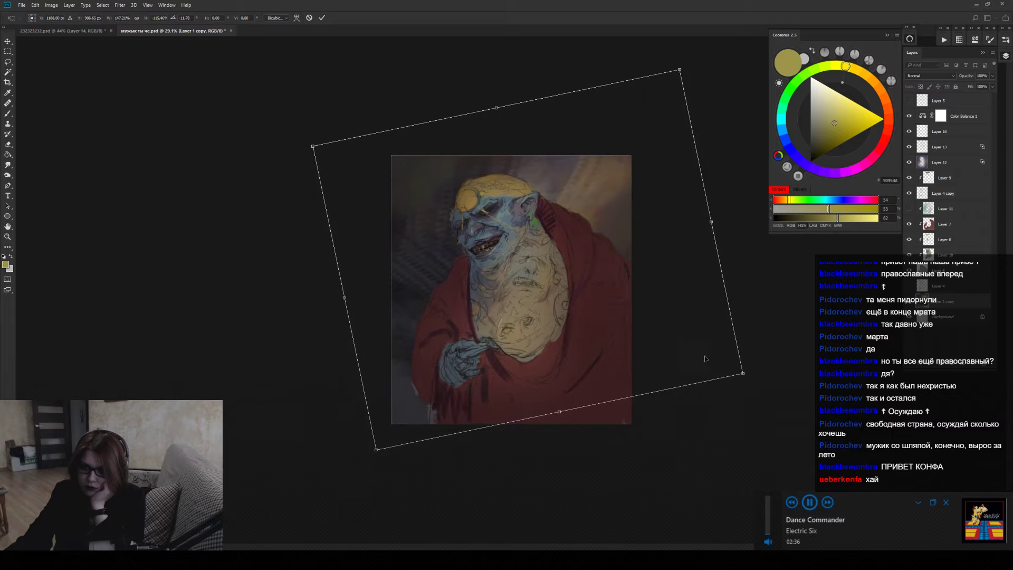
pyautogui.moveTo(750, 379); pyautogui.dragTo(698, 206)
pyautogui.moveTo(495, 272); pyautogui.dragTo(561, 329)
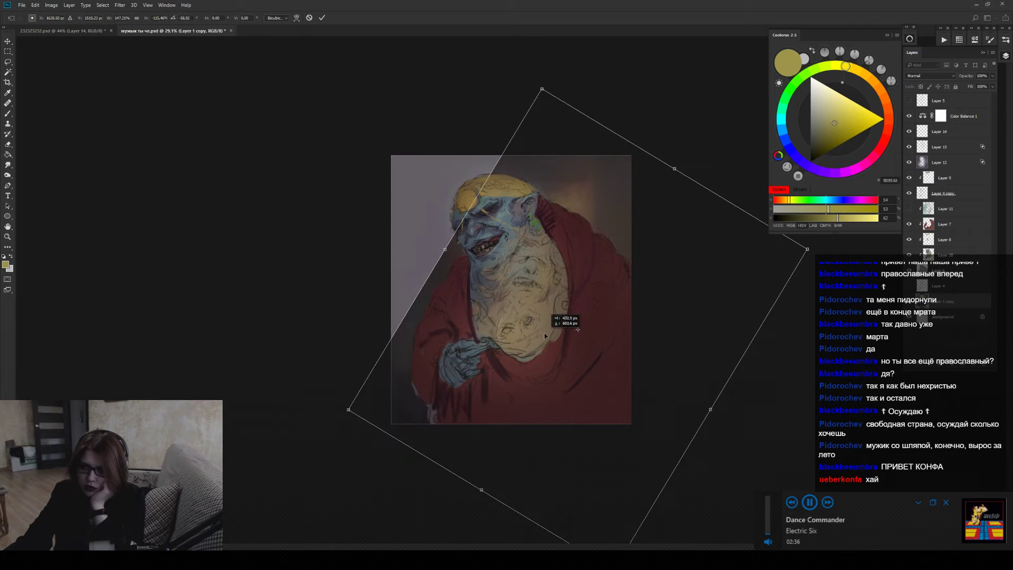
pyautogui.click(321, 18)
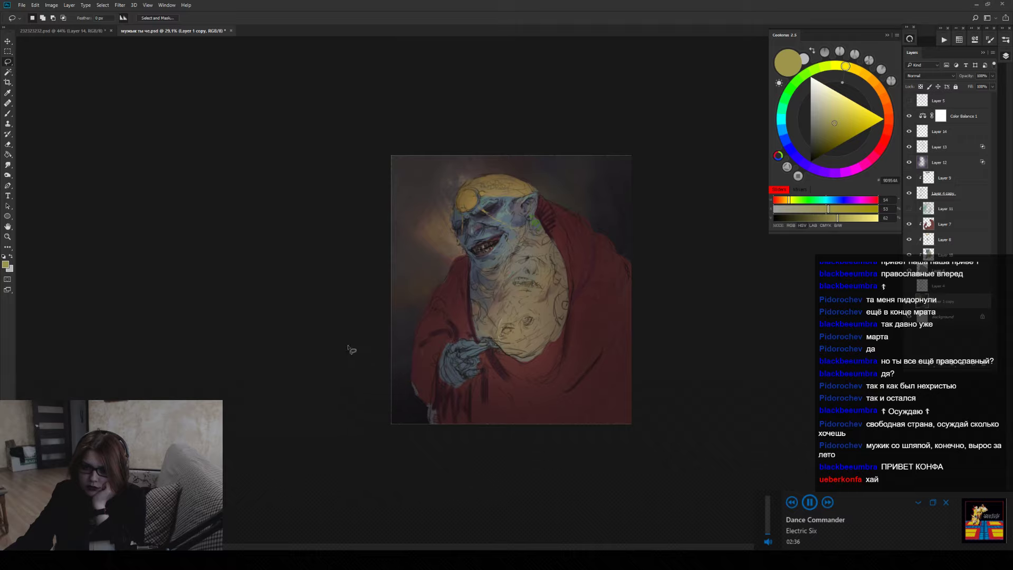
# Duplicate the merged background layer and lasso the upper-left area around the head and glow on the copy.
pyautogui.hotkey('ctrl', 'j')
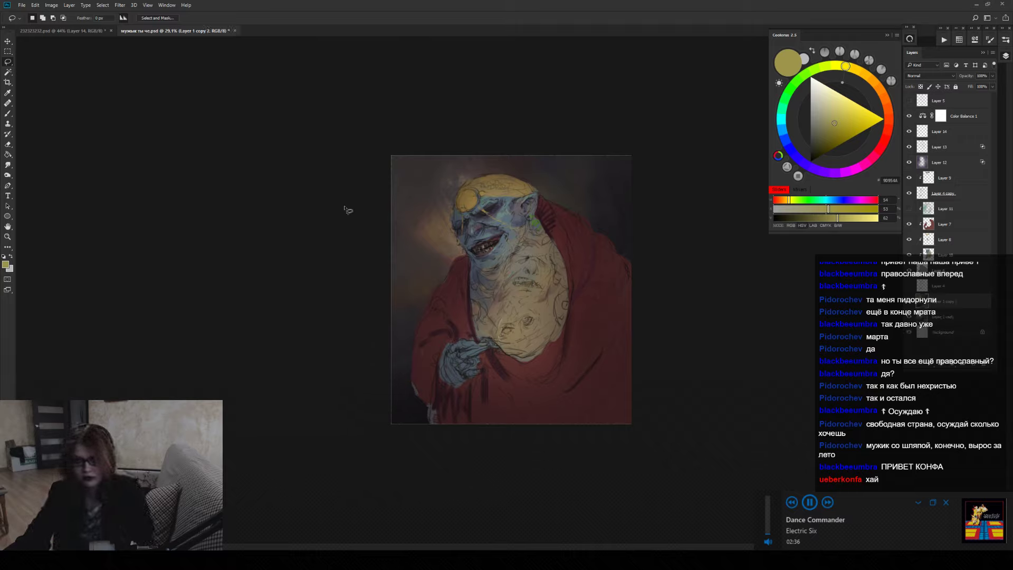
pyautogui.moveTo(348, 210)
pyautogui.mouseDown()
pyautogui.moveTo(488, 300)
pyautogui.moveTo(565, 188)
pyautogui.mouseUp()
pyautogui.moveTo(335, 243)
pyautogui.mouseDown()
pyautogui.moveTo(372, 292)
pyautogui.moveTo(502, 312)
pyautogui.mouseUp()
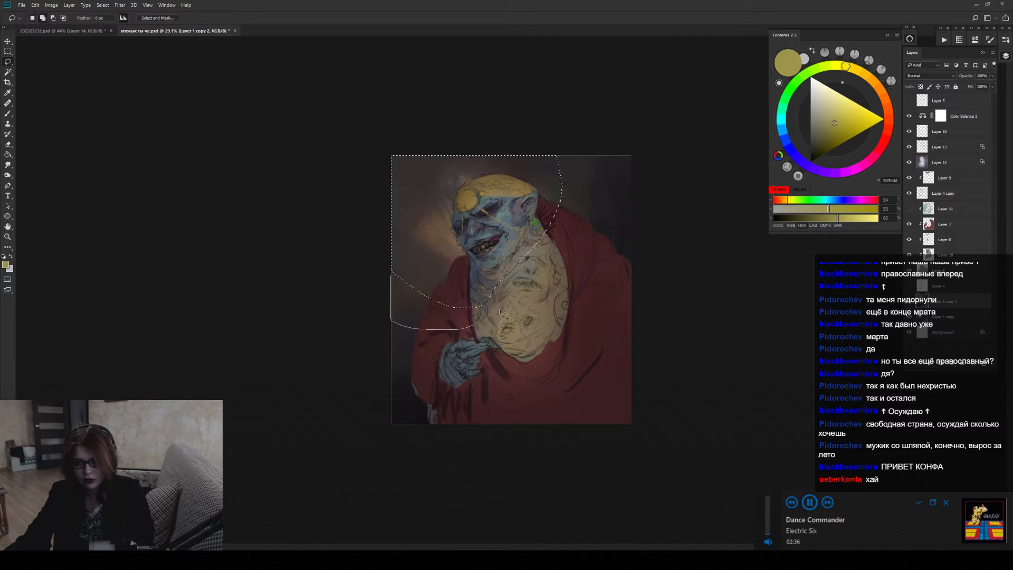
pyautogui.moveTo(446, 136); pyautogui.dragTo(474, 147)
# Flip the selected background piece horizontally, rotate it roughly a quarter turn and place it over the background at the canvas's upper right.
pyautogui.rightClick(504, 246)
pyautogui.click(527, 350)
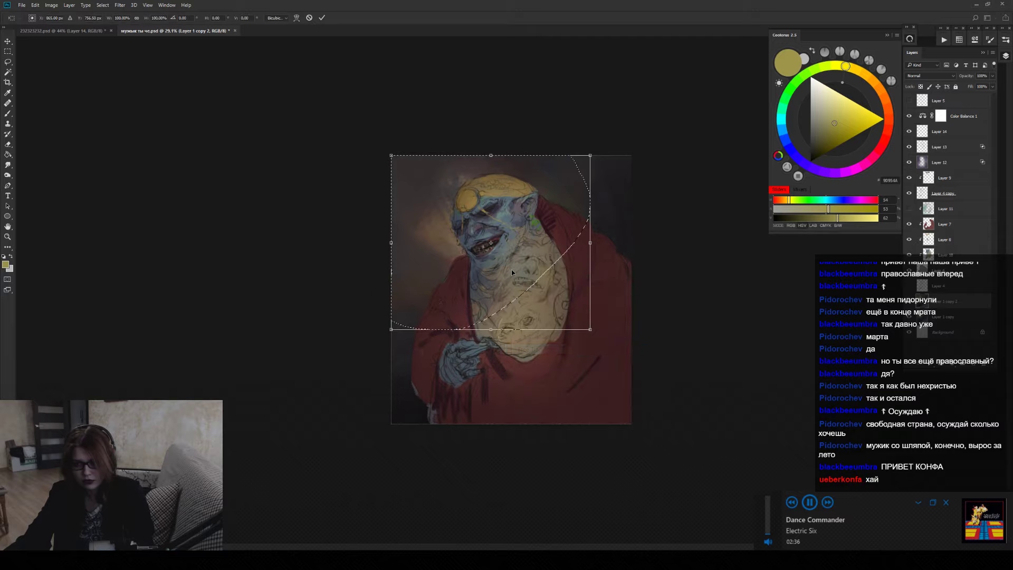
pyautogui.rightClick(511, 270)
pyautogui.click(559, 398)
pyautogui.moveTo(490, 258); pyautogui.dragTo(524, 204)
pyautogui.moveTo(701, 230); pyautogui.dragTo(379, 337)
pyautogui.moveTo(568, 214); pyautogui.dragTo(589, 174)
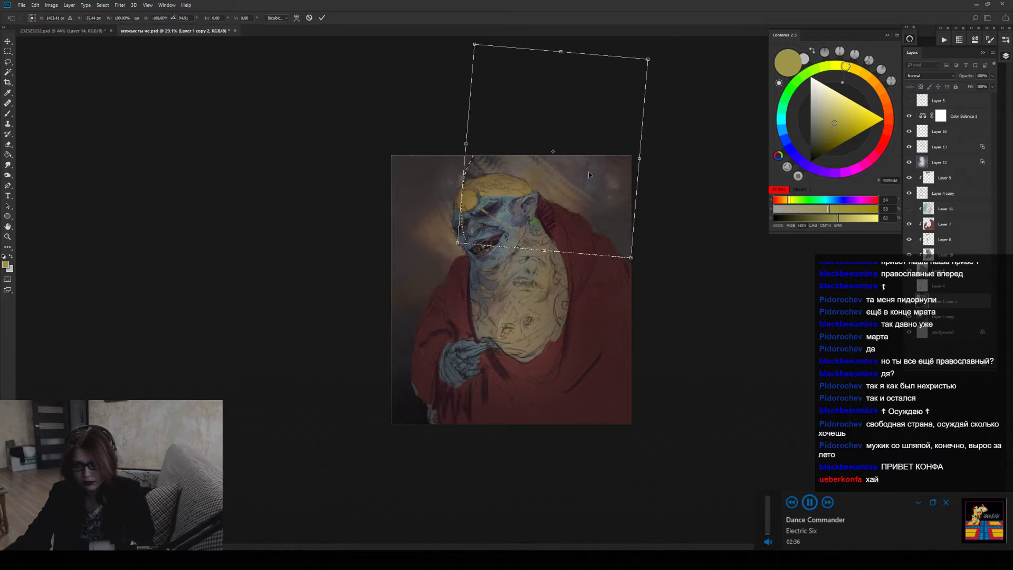
pyautogui.click(319, 18)
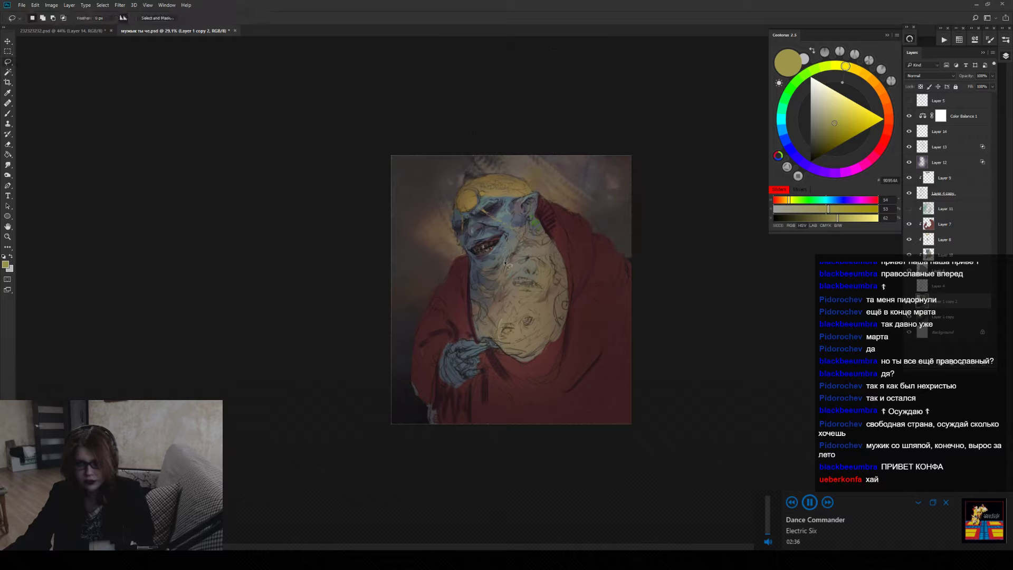
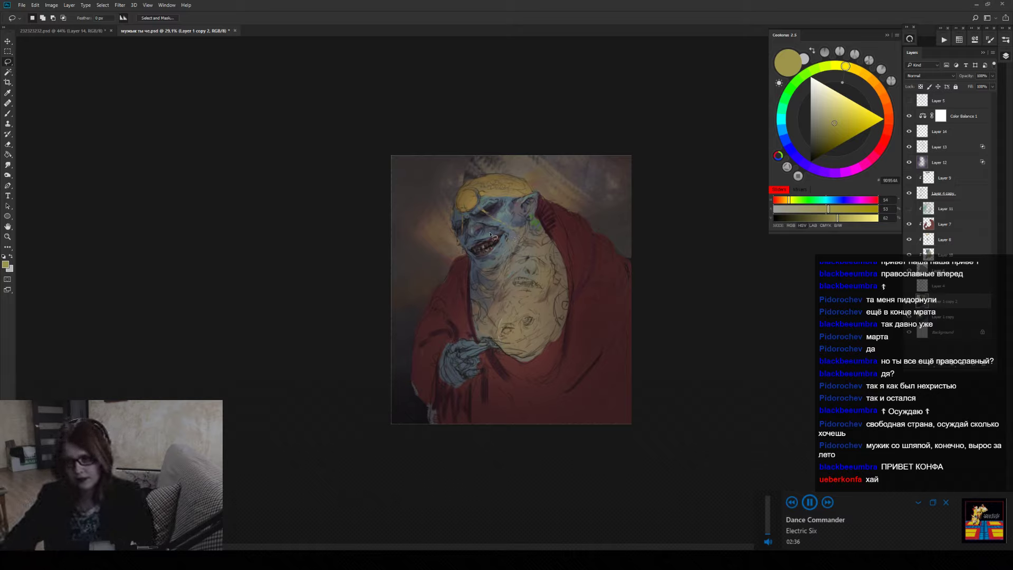
# Compare the painting with and without the dark shading of Layer 12.
pyautogui.click(908, 162)
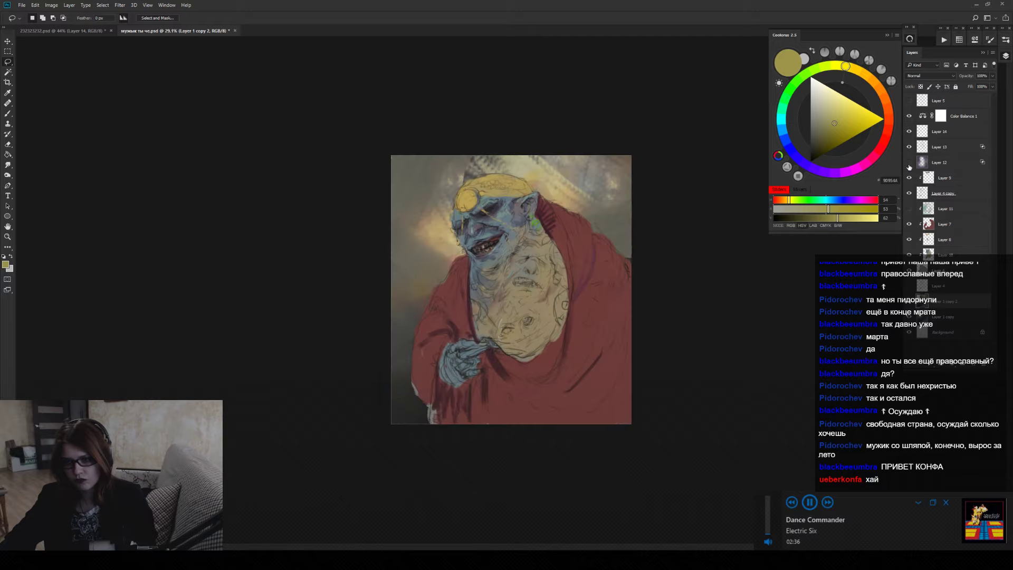
pyautogui.click(909, 162)
pyautogui.click(909, 162)
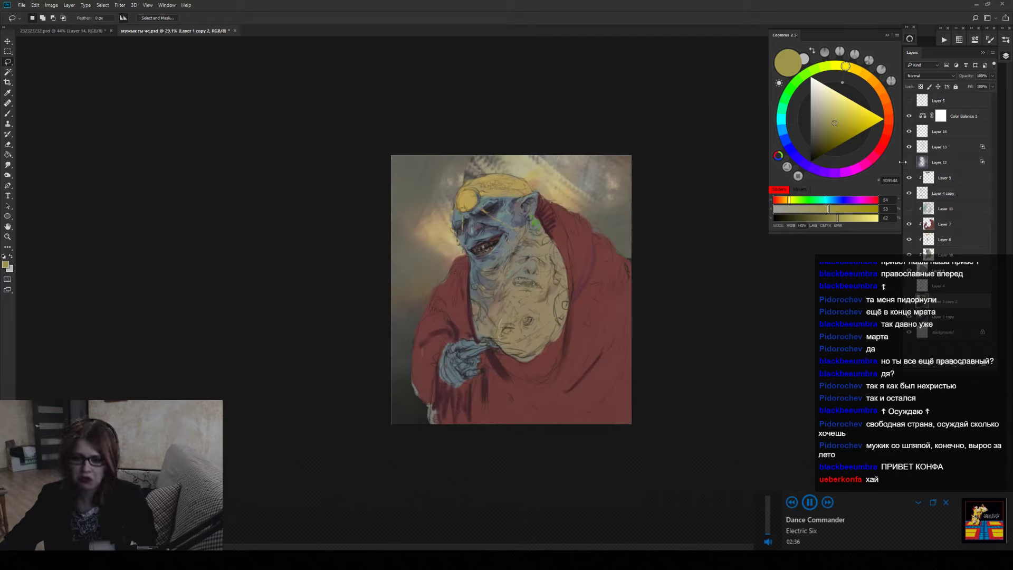
pyautogui.click(909, 162)
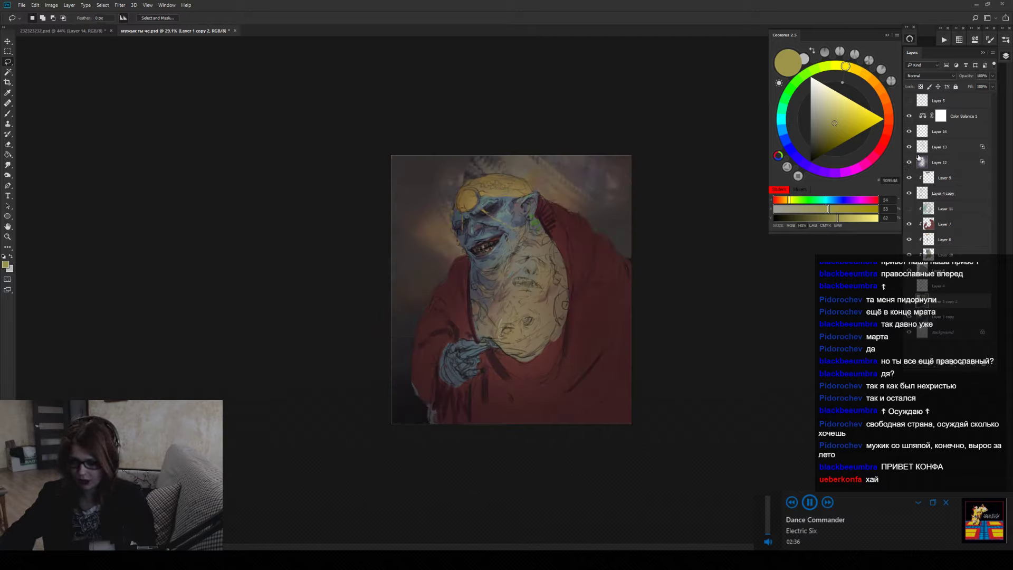
# Try to erase parts of Layer 12's dark shading over the figure and background with a large soft eraser, and undo the strokes.
pyautogui.press('e')
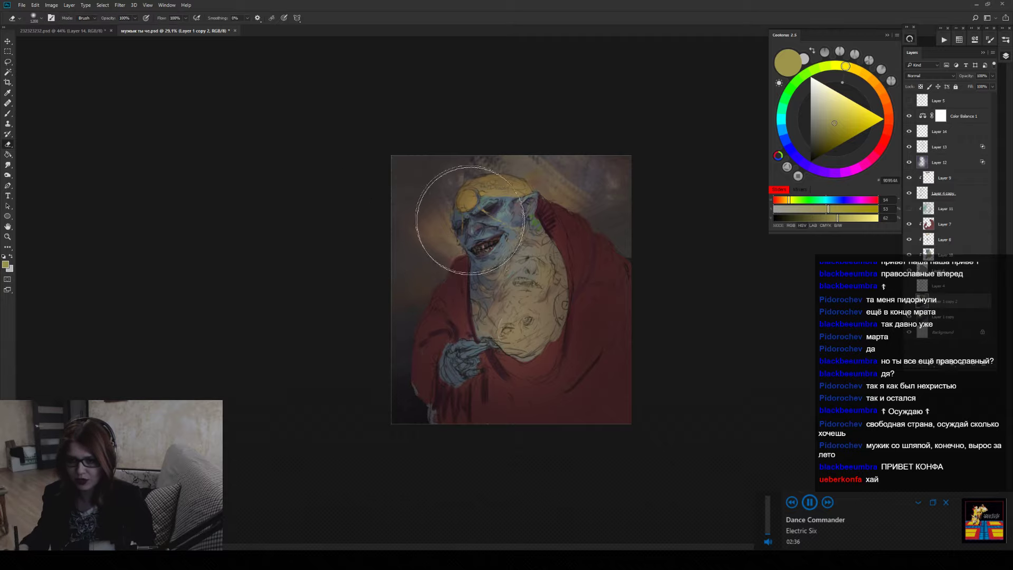
pyautogui.click(954, 166)
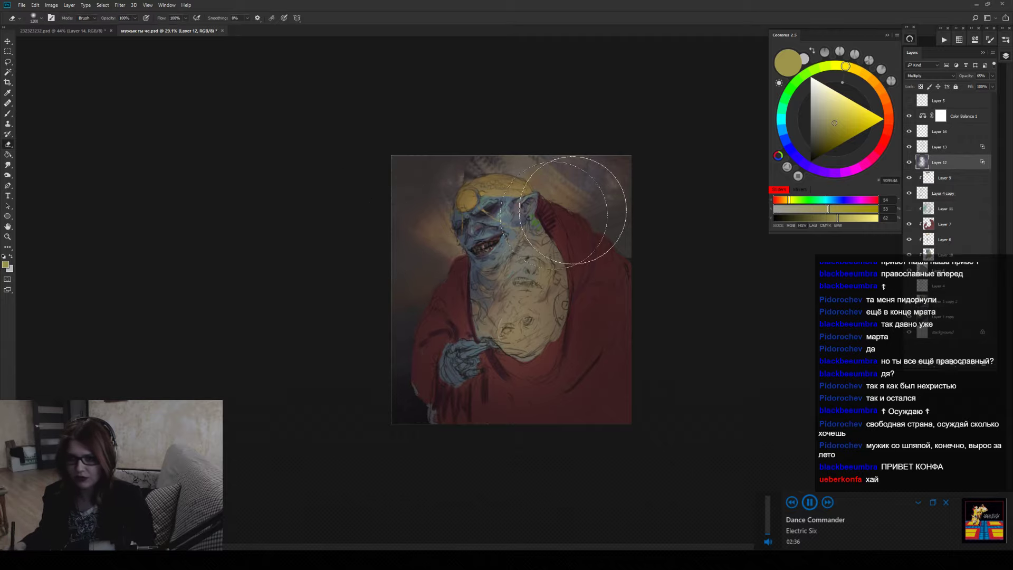
pyautogui.moveTo(434, 162); pyautogui.dragTo(547, 395)
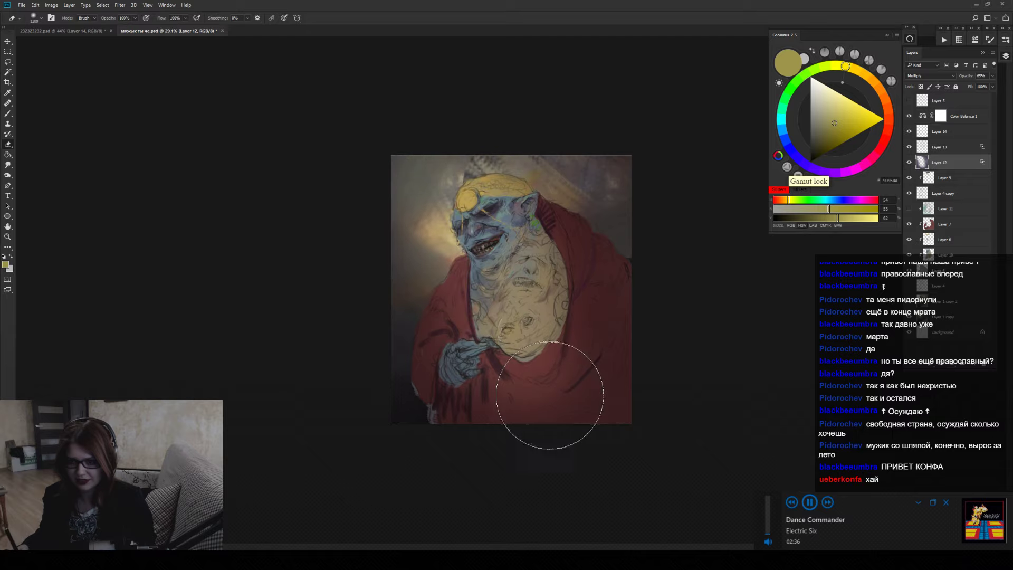
pyautogui.hotkey('ctrl', 'z')
pyautogui.moveTo(457, 232); pyautogui.dragTo(469, 98)
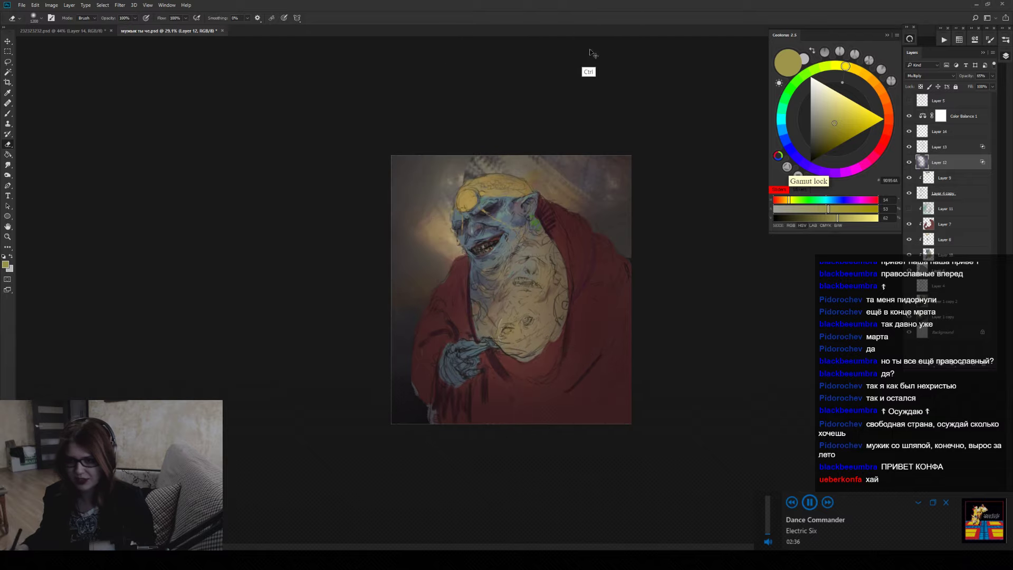
pyautogui.hotkey('ctrl', 'z')
# Blend the pasted background piece on Layer 1 copy 2, and brush dark reddish brown over the robe's lower-right area on Layer 7.
pyautogui.click(944, 301)
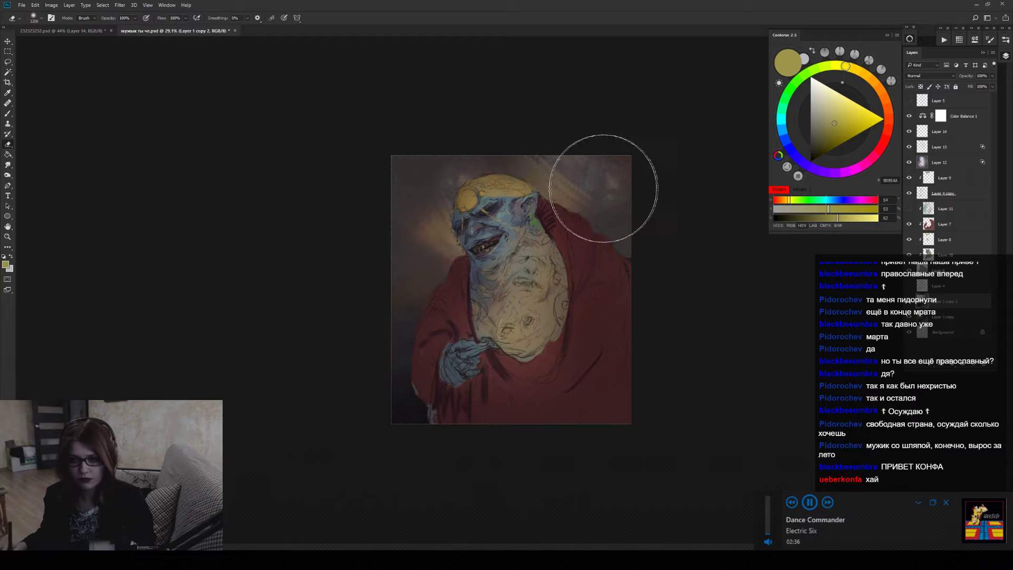
pyautogui.click(929, 220)
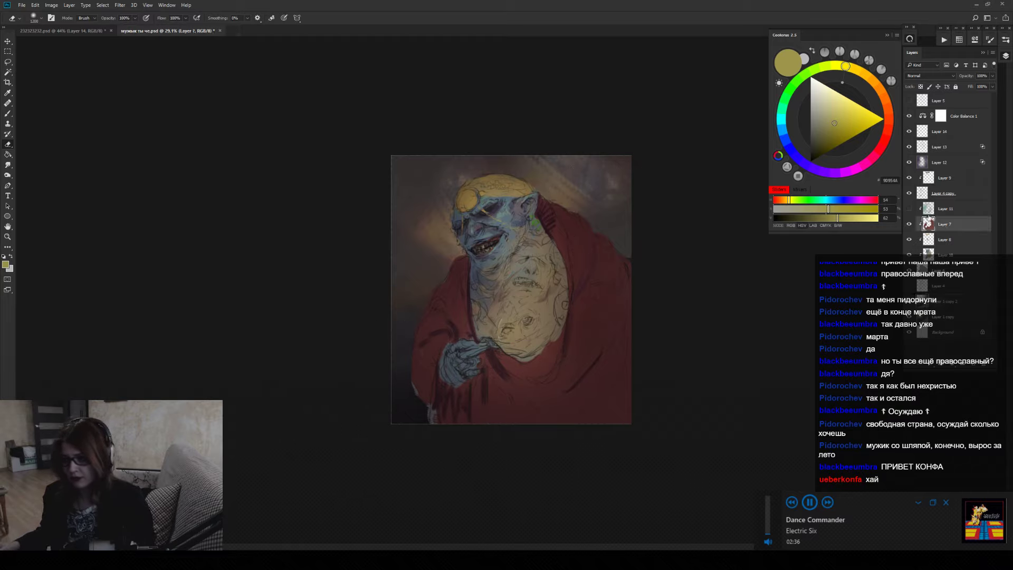
pyautogui.click(888, 129)
pyautogui.click(821, 141)
pyautogui.press('b')
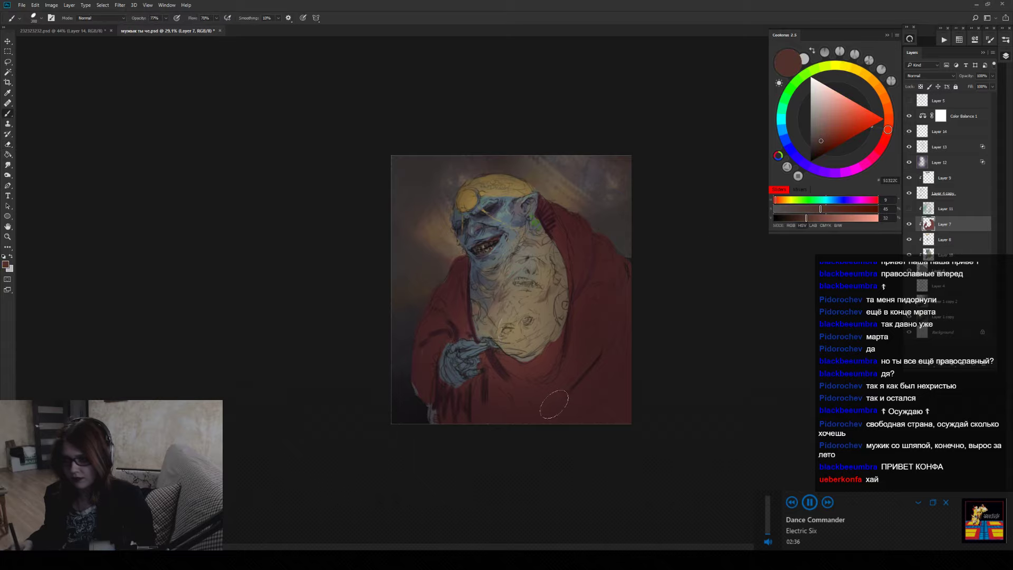
pyautogui.moveTo(571, 421); pyautogui.dragTo(662, 394)
pyautogui.press(']')
pyautogui.press(']')
pyautogui.press(']')
pyautogui.press(']')
pyautogui.press(']')
pyautogui.press(']')
pyautogui.press(']')
pyautogui.press(']')
pyautogui.press(']')
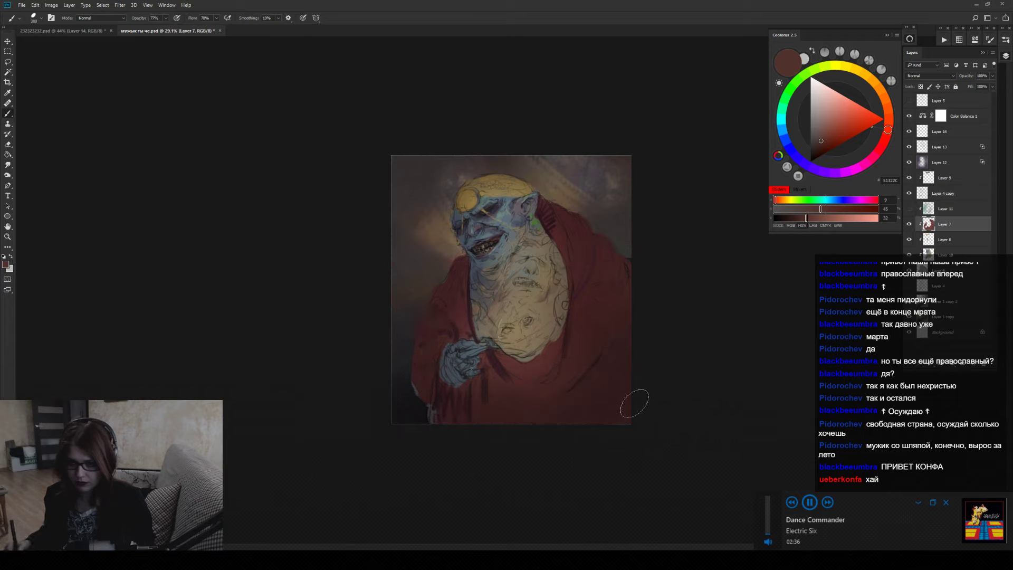
pyautogui.press(']')
pyautogui.press(']')
pyautogui.press(']')
pyautogui.press(']')
pyautogui.press(']')
pyautogui.press(']')
pyautogui.press(']')
pyautogui.press(']')
pyautogui.press(']')
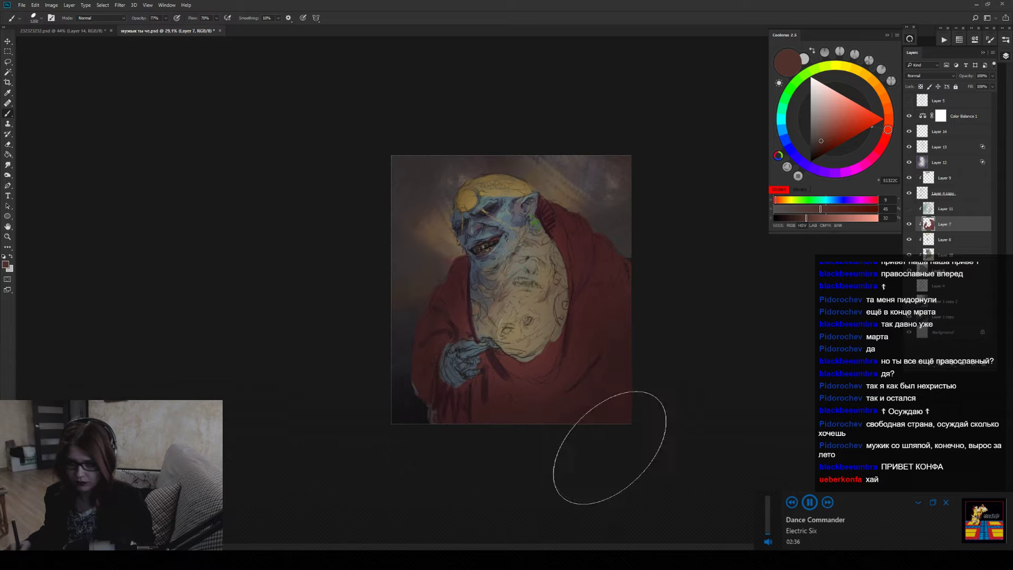
# Trim the robe's silhouette at the canvas's right edge on Layer 6 with a hard round eraser.
pyautogui.click(975, 273)
pyautogui.press('e')
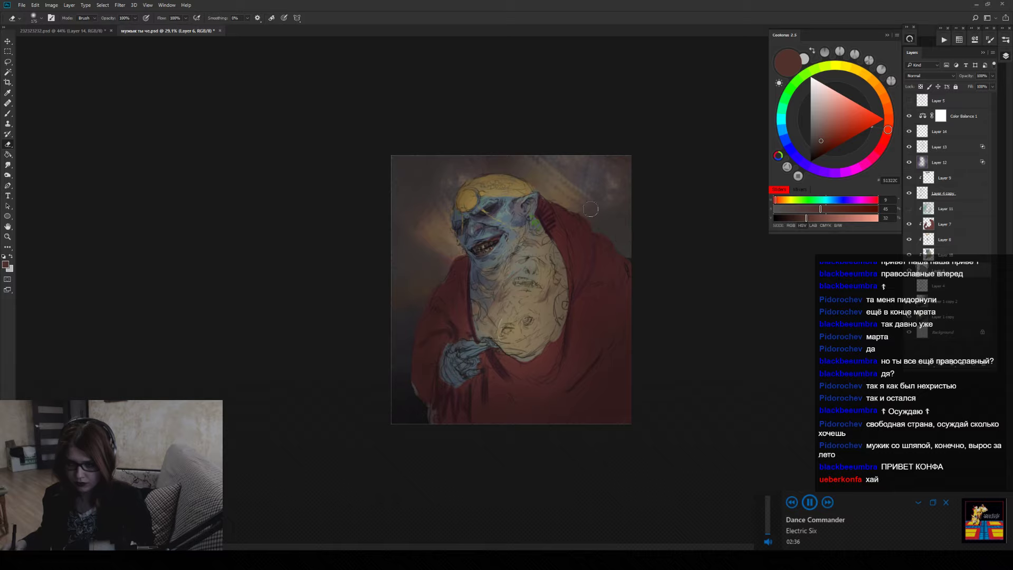
pyautogui.rightClick(546, 221)
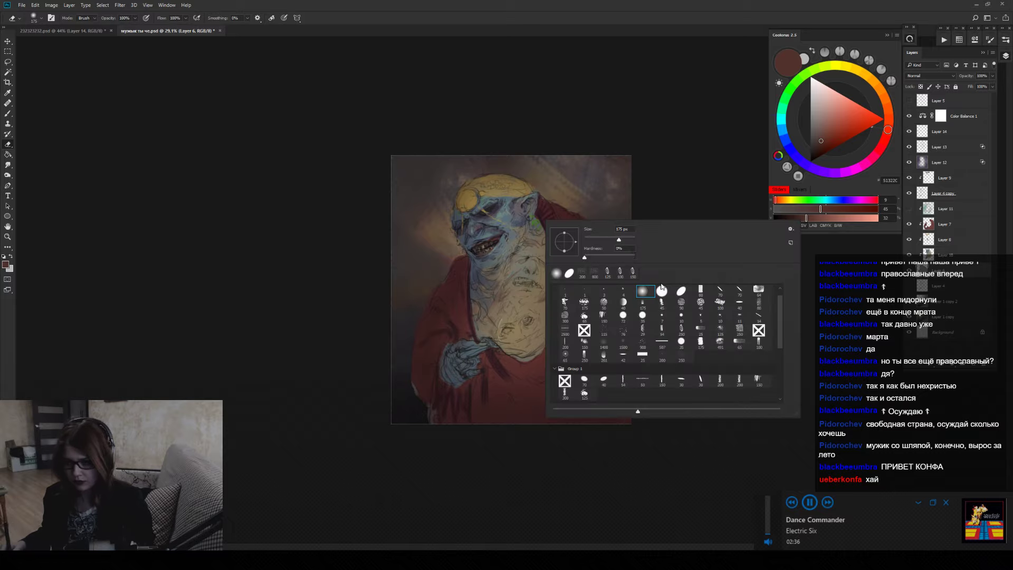
pyautogui.click(685, 185)
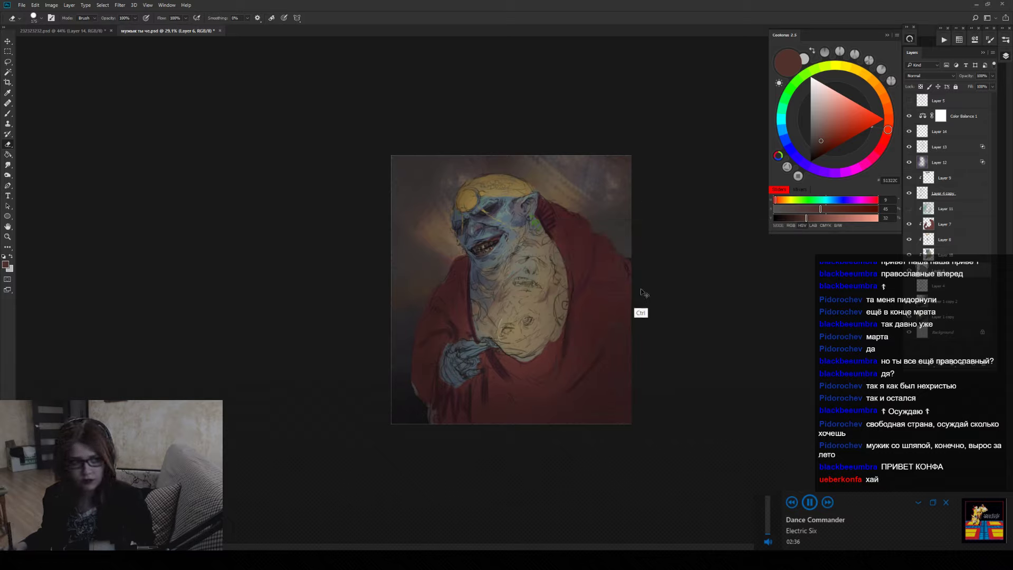
pyautogui.press('z')
pyautogui.click(669, 262)
pyautogui.press('e')
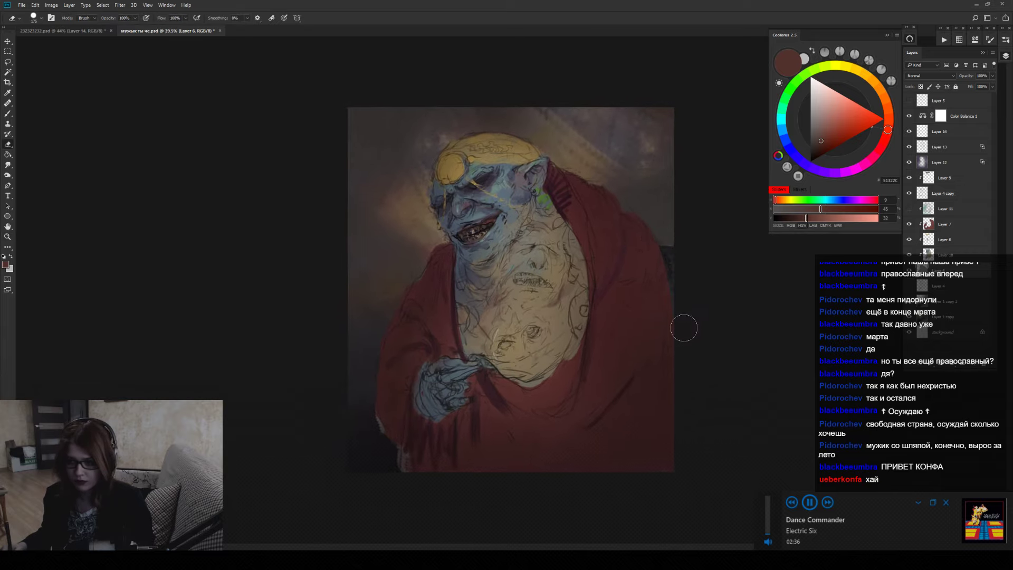
# Sample a dark violet from the background and darken the areas around the figure on Layer 1 copy 2 with a large brush.
pyautogui.click(955, 304)
pyautogui.press('b')
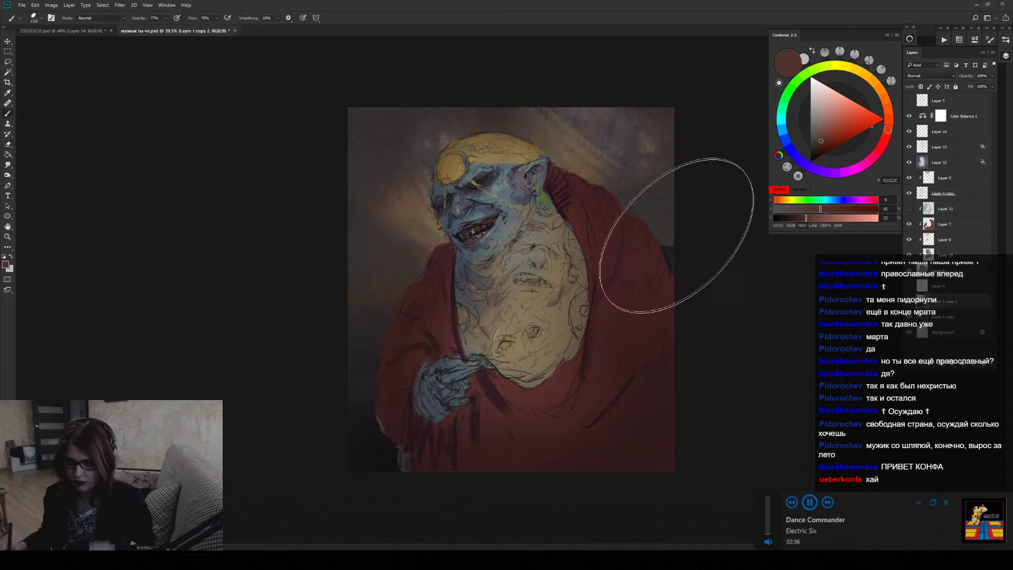
pyautogui.keyDown('alt'); pyautogui.click(673, 248); pyautogui.keyUp('alt')
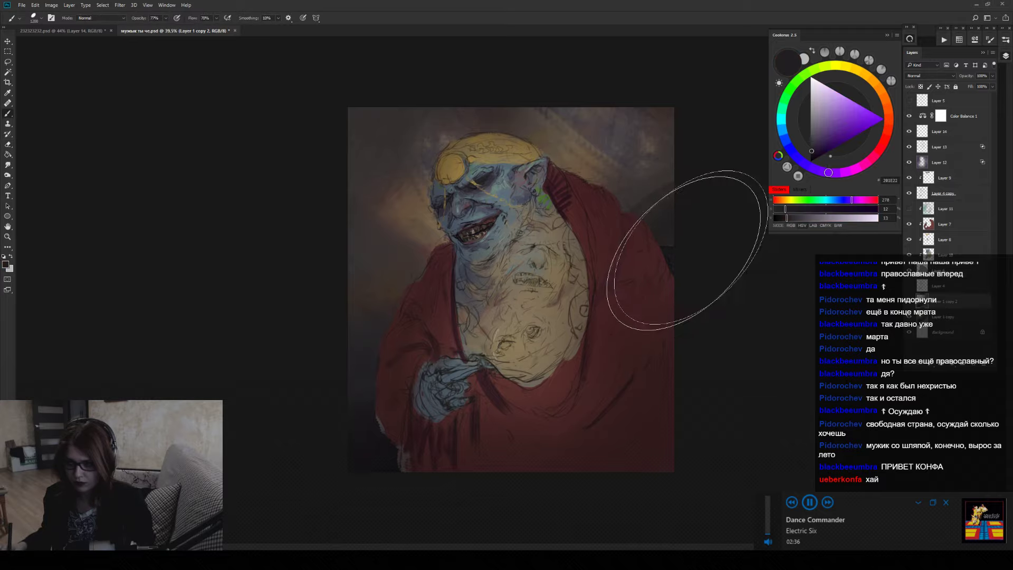
pyautogui.moveTo(333, 298)
pyautogui.mouseDown()
pyautogui.moveTo(395, 395)
pyautogui.moveTo(396, 441)
pyautogui.mouseUp()
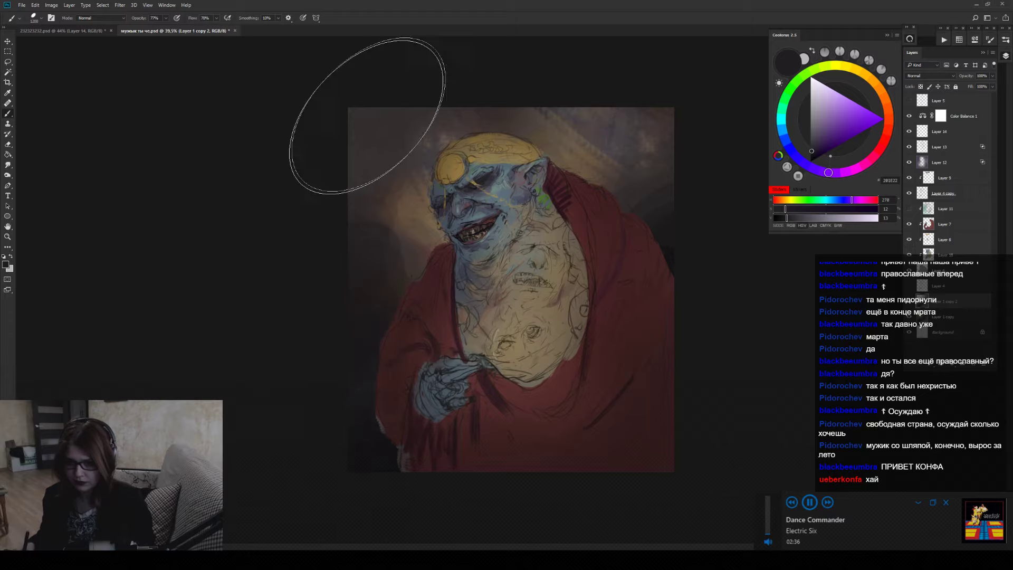
pyautogui.hotkey('ctrl', 'z')
pyautogui.press('[')
pyautogui.moveTo(603, 208); pyautogui.dragTo(589, 93)
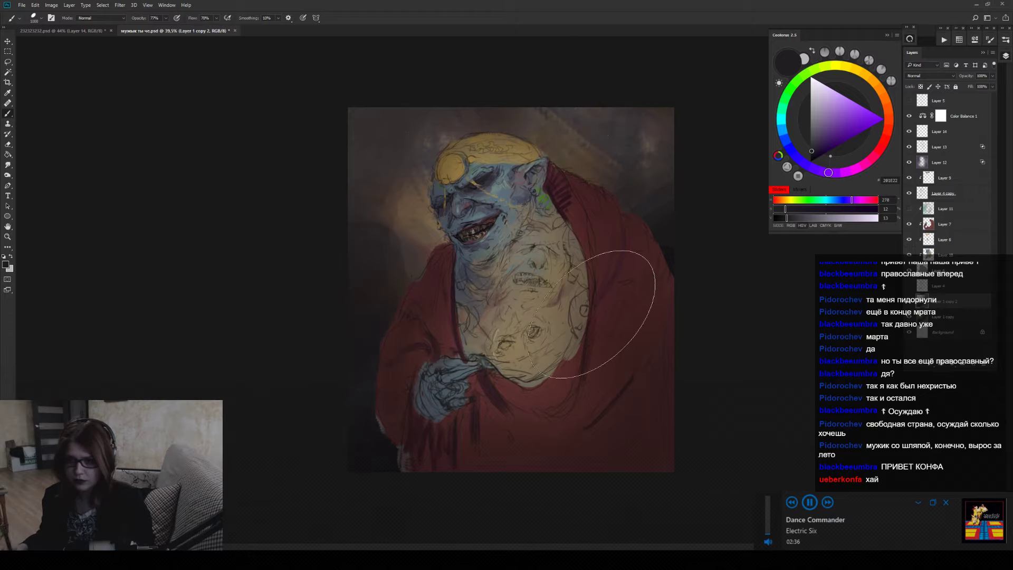
# Rework the background beside the head and shoulders with a smaller brush, using brown tones sampled from the canvas.
pyautogui.press('[')
pyautogui.press('[')
pyautogui.press('[')
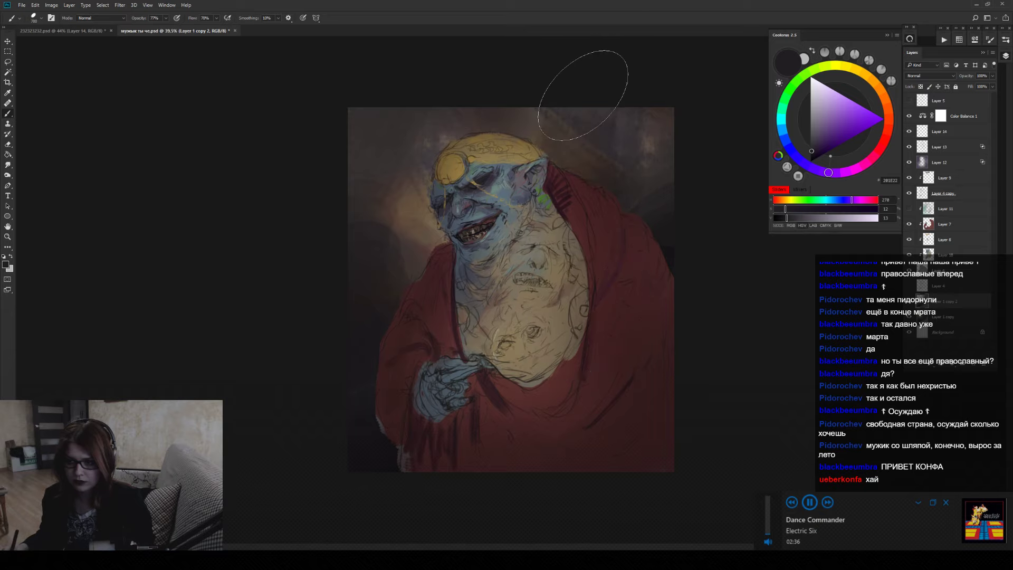
pyautogui.press('[')
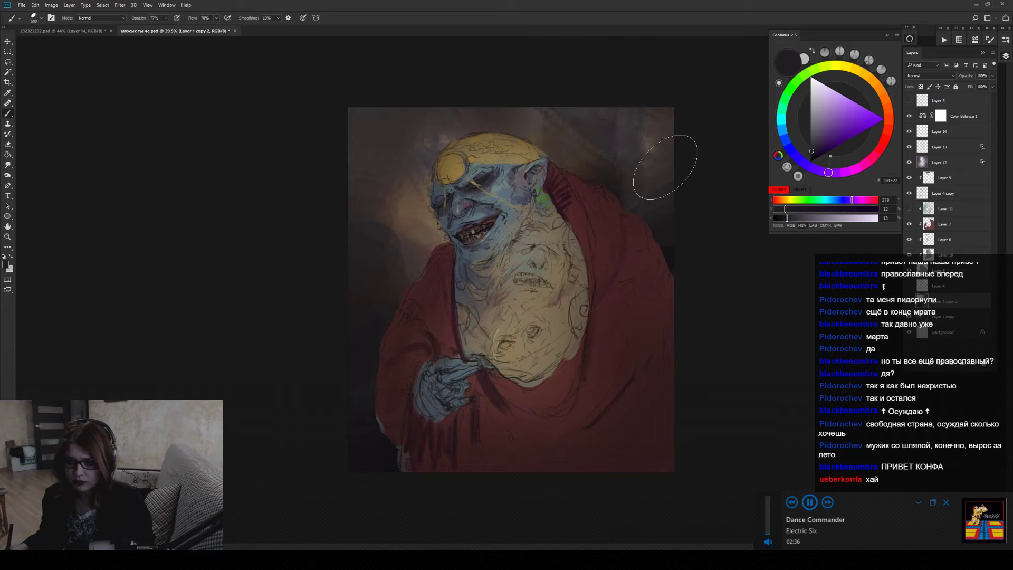
pyautogui.keyDown('alt'); pyautogui.click(652, 144); pyautogui.keyUp('alt')
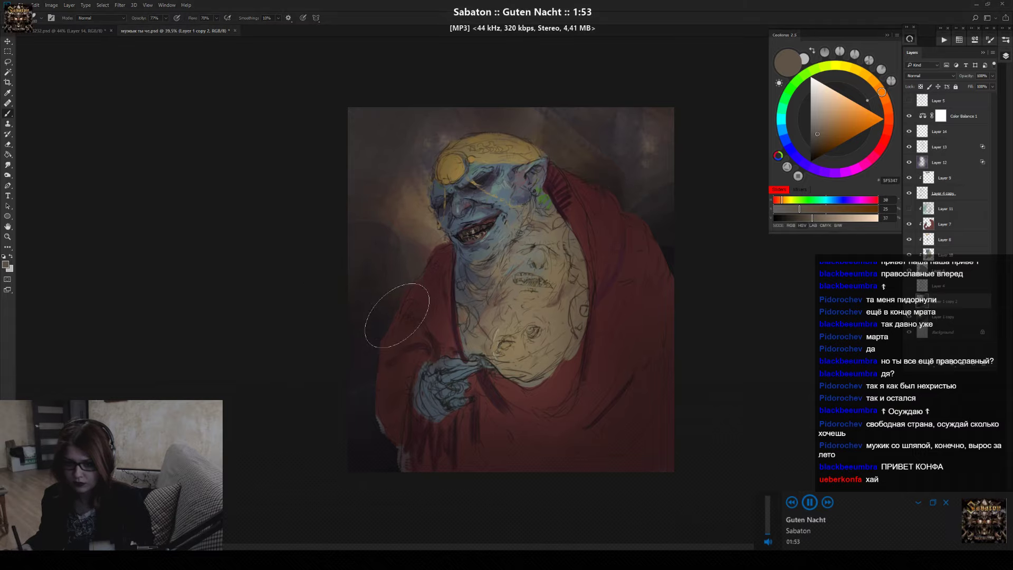
pyautogui.keyDown('alt'); pyautogui.click(420, 276); pyautogui.keyUp('alt')
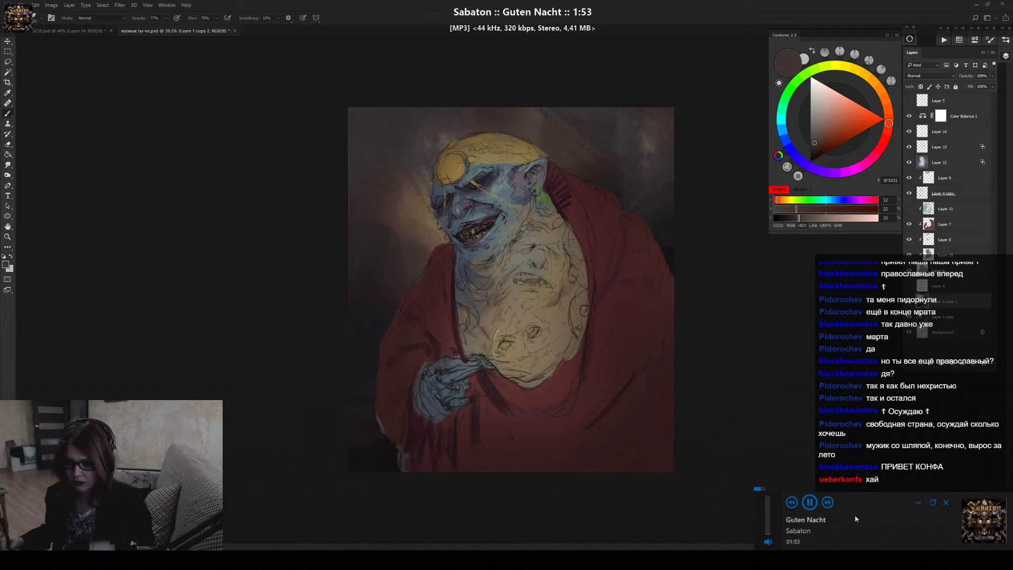
# Switch to the music player, play the Ghost track Rats, and minimize the player's playlist window.
pyautogui.click(827, 502)
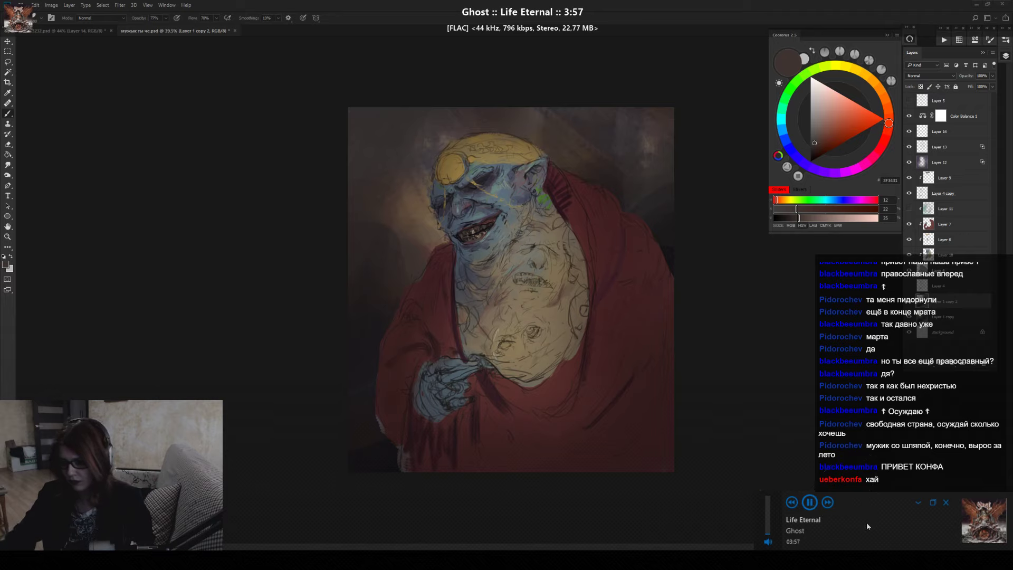
pyautogui.doubleClick(866, 521)
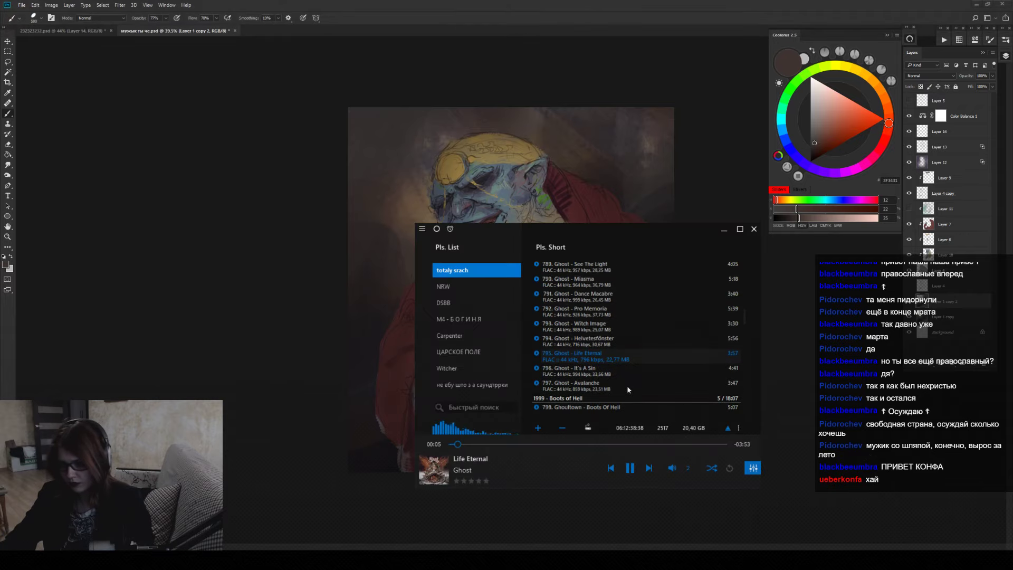
pyautogui.scroll(3, 615, 362)
pyautogui.doubleClick(616, 303)
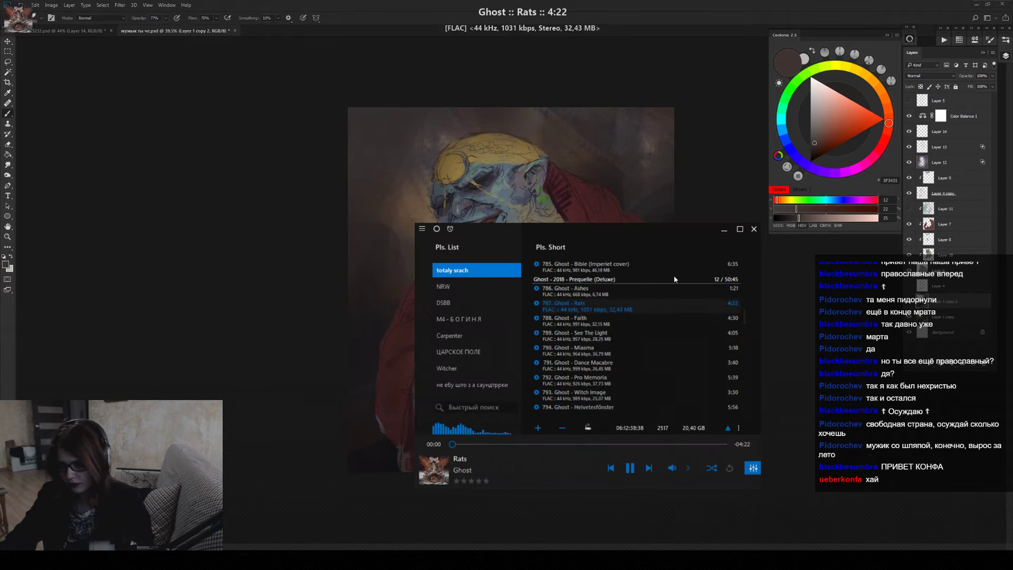
pyautogui.click(724, 229)
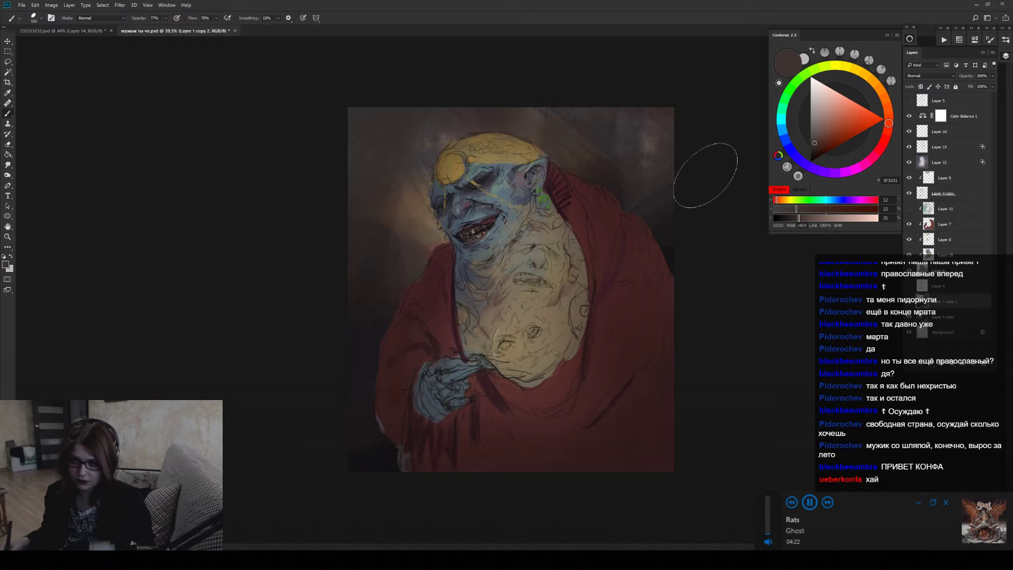
# Paint light gold chains across the neck and chest and gold rings on the hand on Layer 8, starting from the cap's colour.
pyautogui.click(962, 243)
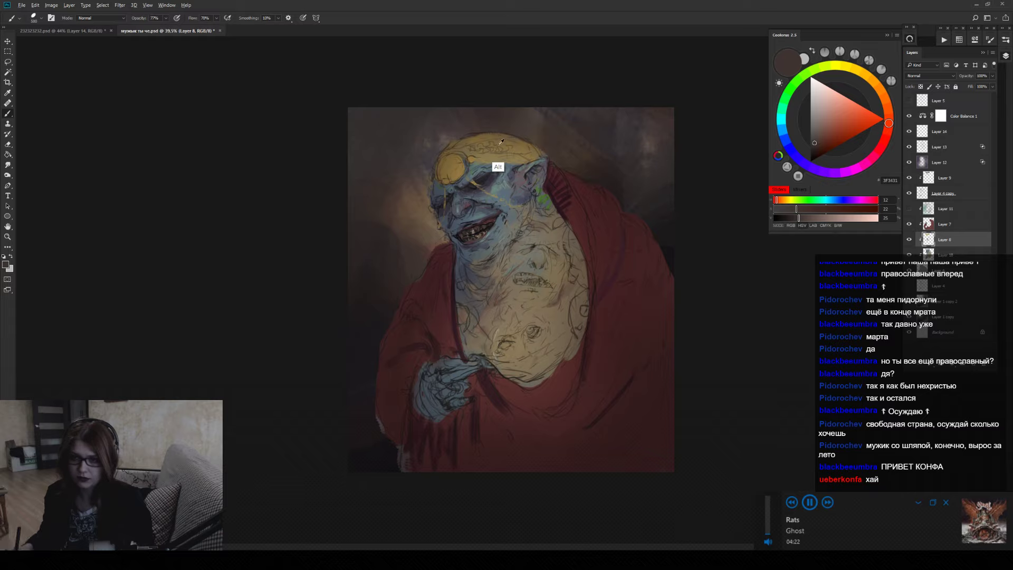
pyautogui.keyDown('alt'); pyautogui.click(481, 154); pyautogui.keyUp('alt')
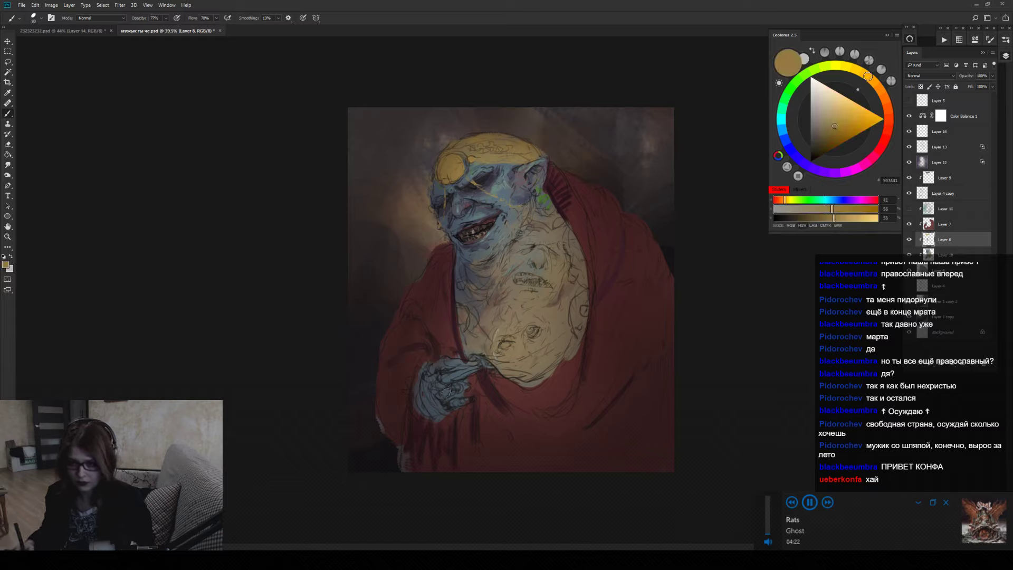
pyautogui.click(846, 109)
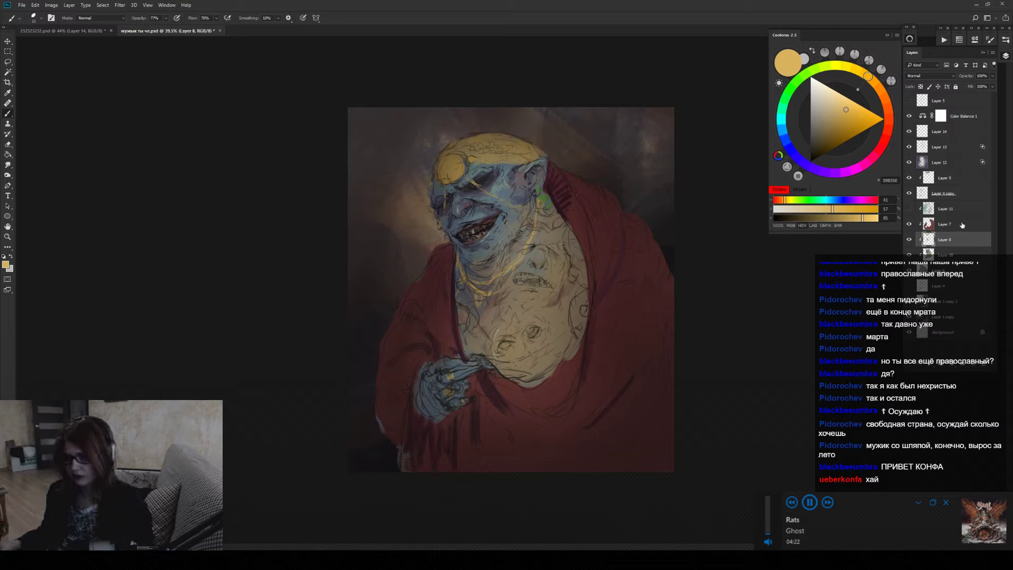
# Add a new layer directly above Layer 7 and sketch small gold ornaments on the robe's right side with a small round brush.
pyautogui.click(962, 226)
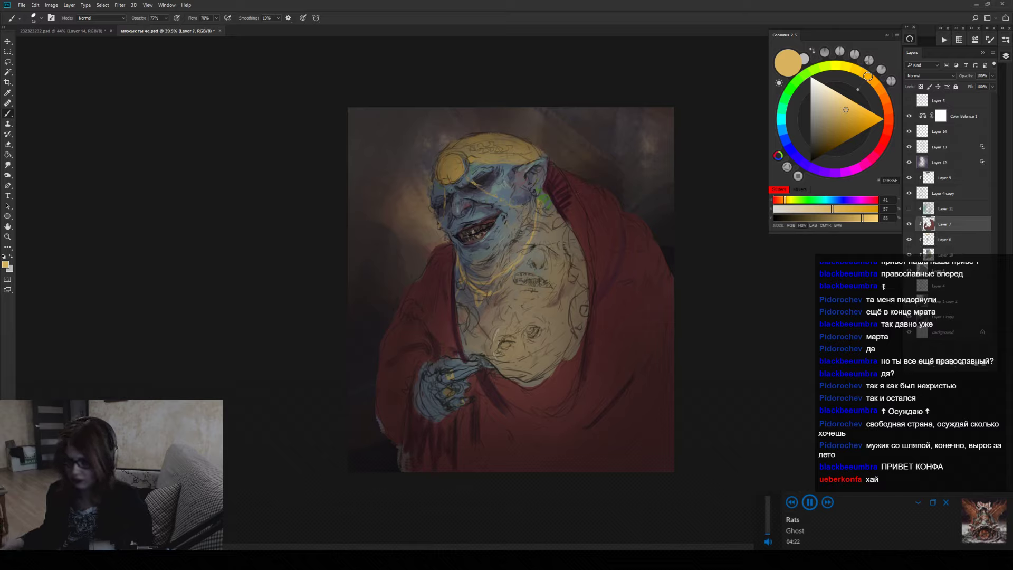
pyautogui.hotkey('ctrl', 'shift', 'alt', 'n')
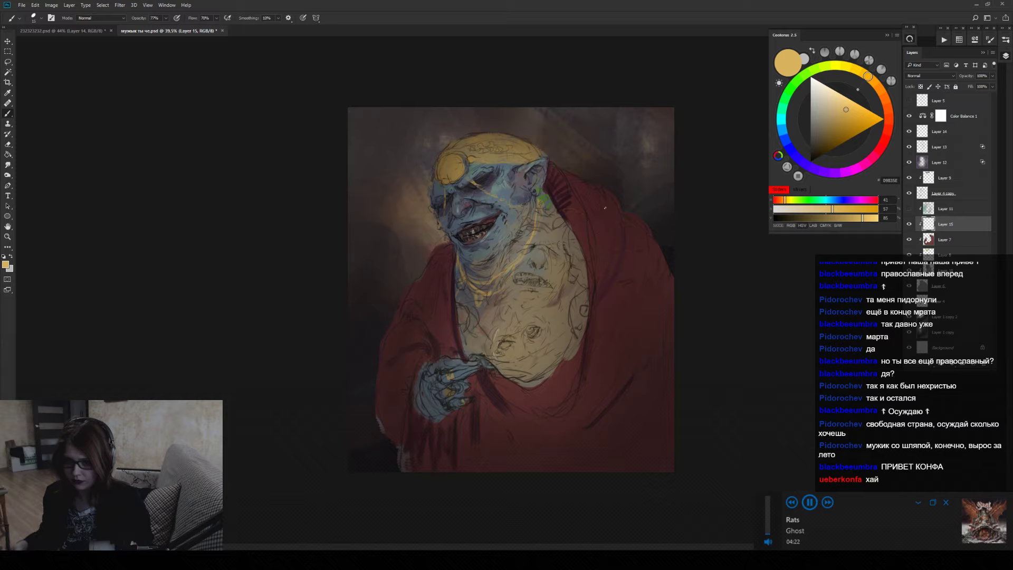
pyautogui.rightClick(659, 221)
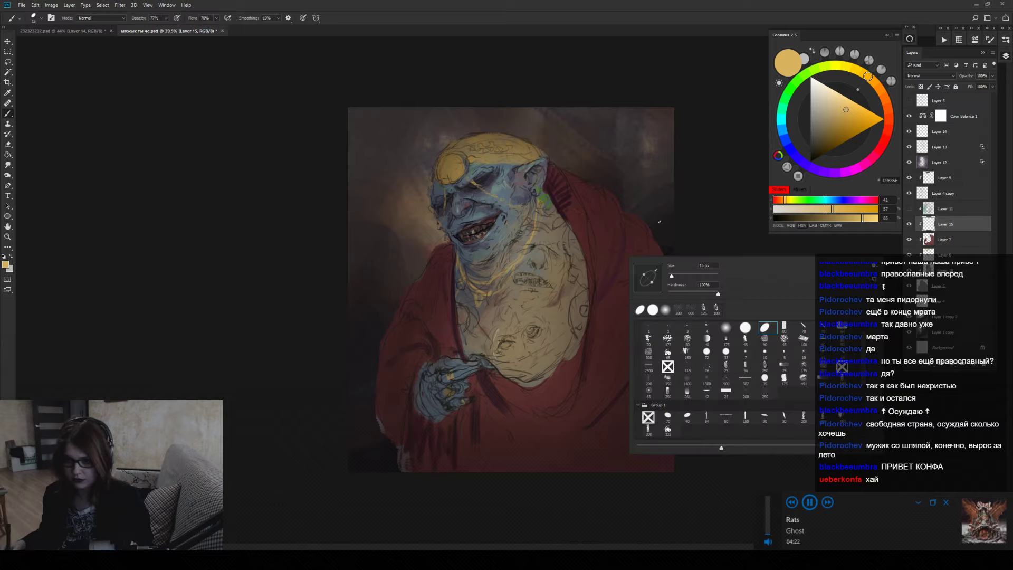
pyautogui.click(784, 338)
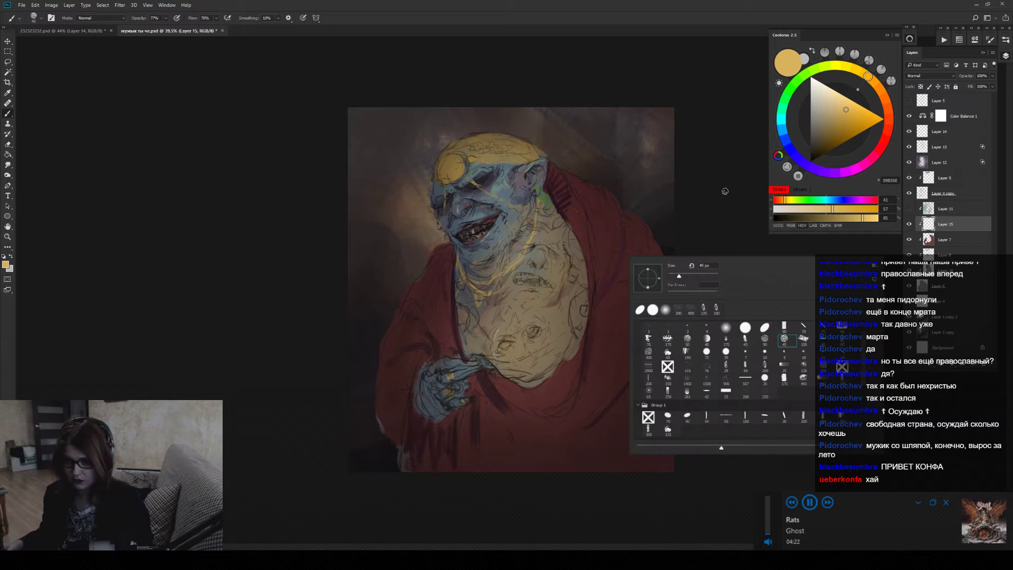
pyautogui.doubleClick(745, 355)
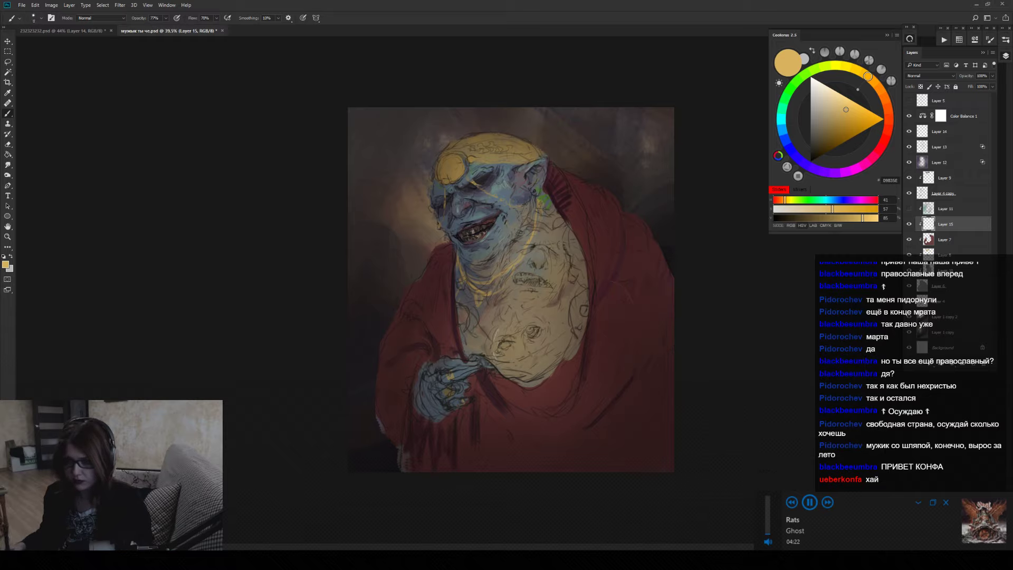
pyautogui.press(']')
pyautogui.press(']')
pyautogui.press(']')
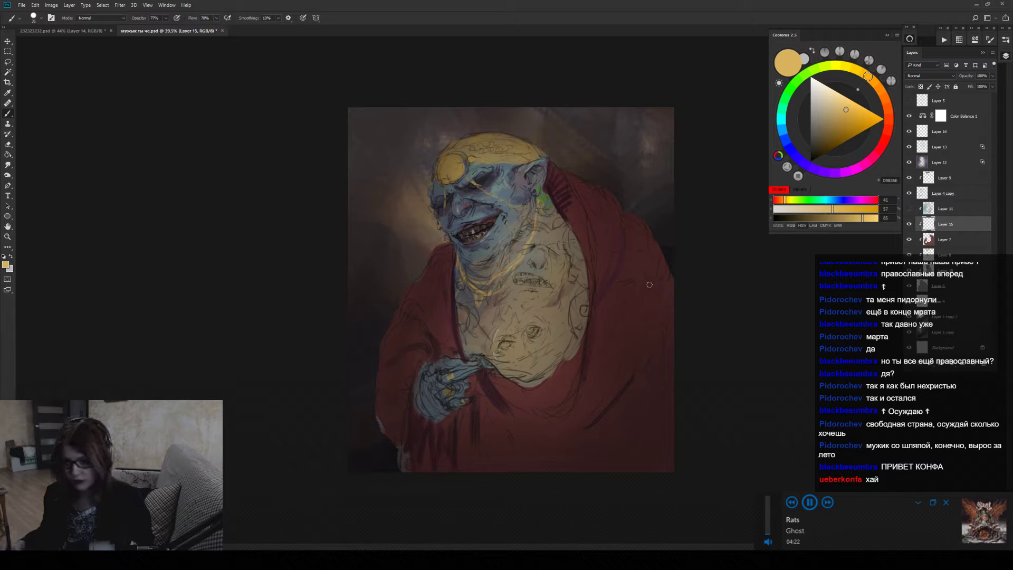
pyautogui.moveTo(645, 300)
pyautogui.mouseDown()
pyautogui.moveTo(654, 295)
pyautogui.moveTo(648, 272)
pyautogui.mouseUp()
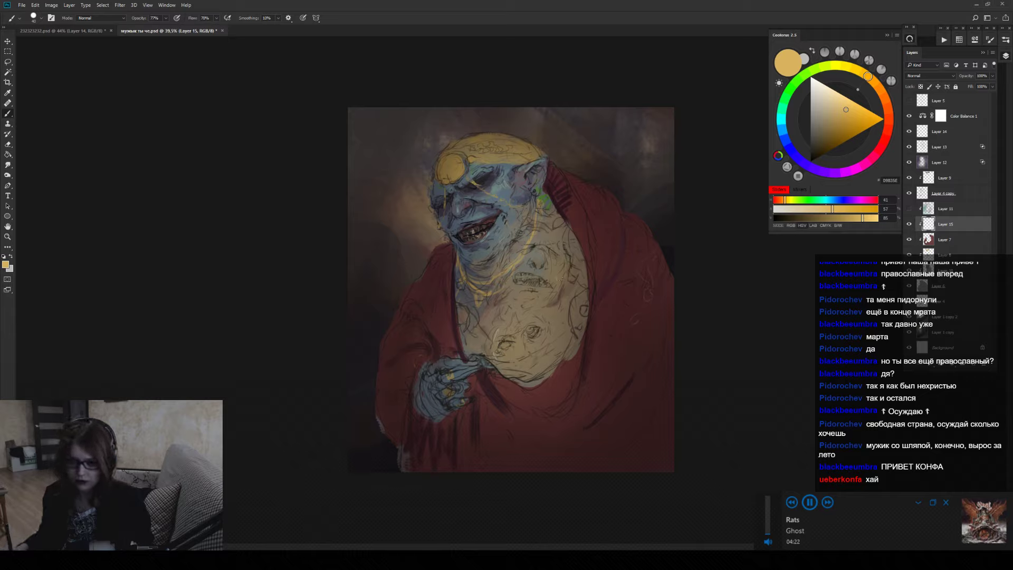
# Repaint the robe's folds on Layer 7 in a dark red sampled from the canvas, varying the brush size, and save the document.
pyautogui.click(958, 240)
pyautogui.keyDown('alt'); pyautogui.click(561, 381); pyautogui.keyUp('alt')
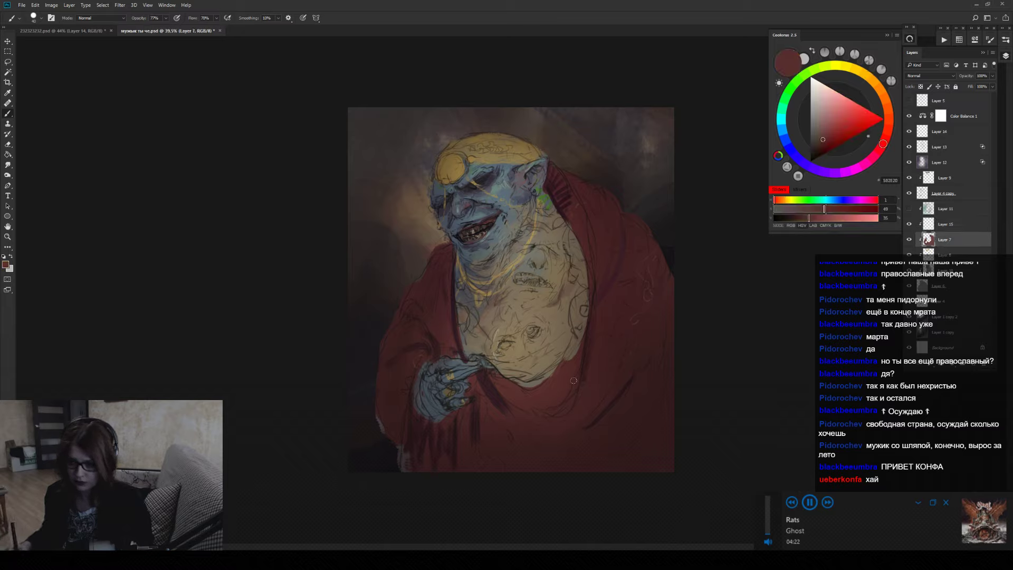
pyautogui.moveTo(562, 376); pyautogui.dragTo(589, 293)
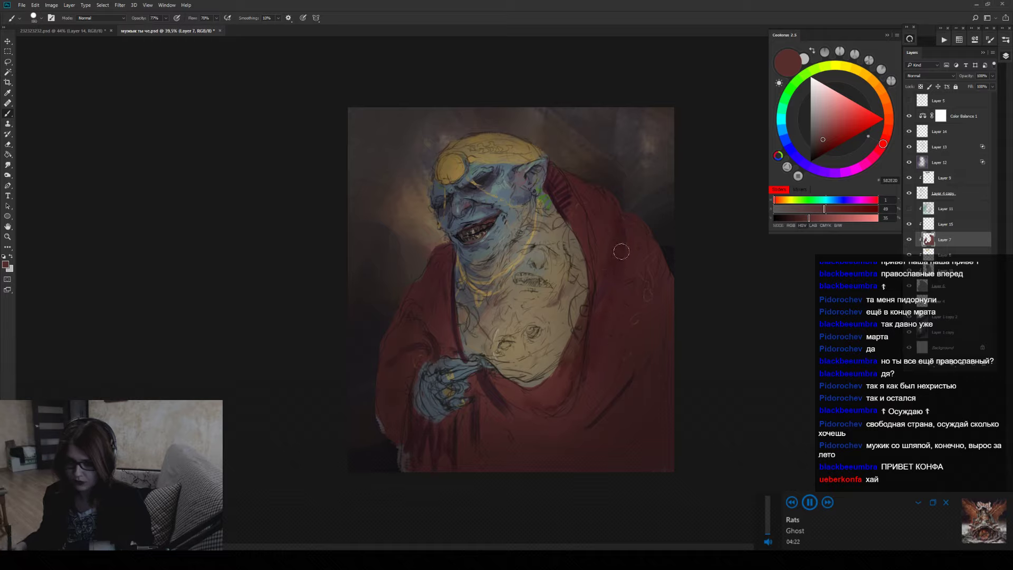
pyautogui.press(']')
pyautogui.press(']')
pyautogui.press(']')
pyautogui.press(']')
pyautogui.press(']')
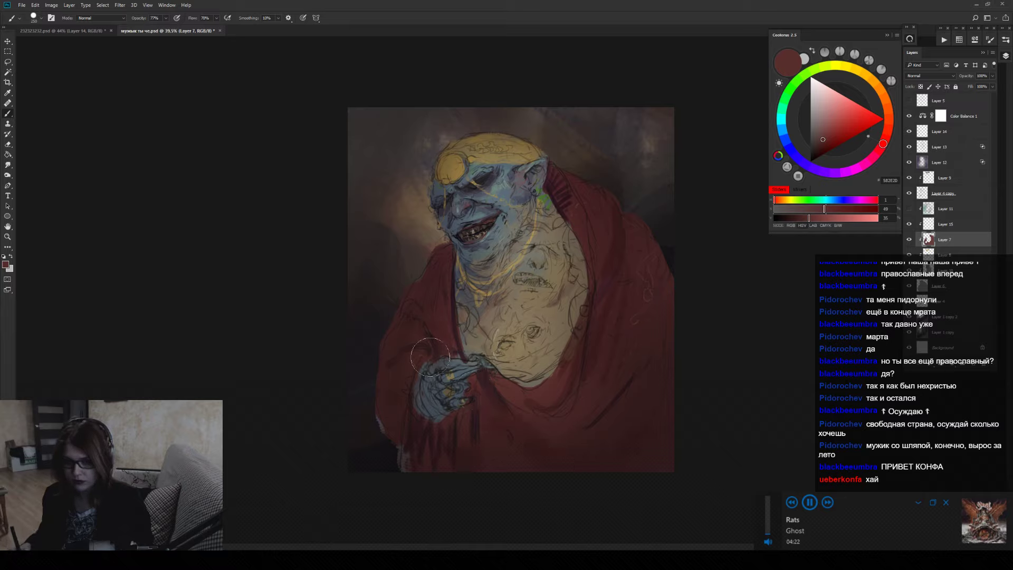
pyautogui.press('[')
pyautogui.press('[')
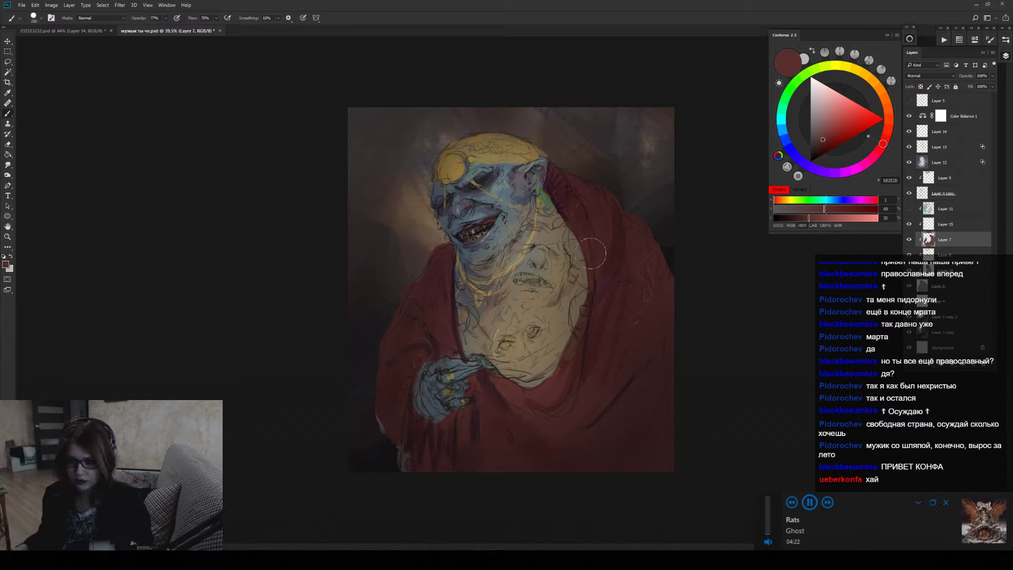
pyautogui.press('[')
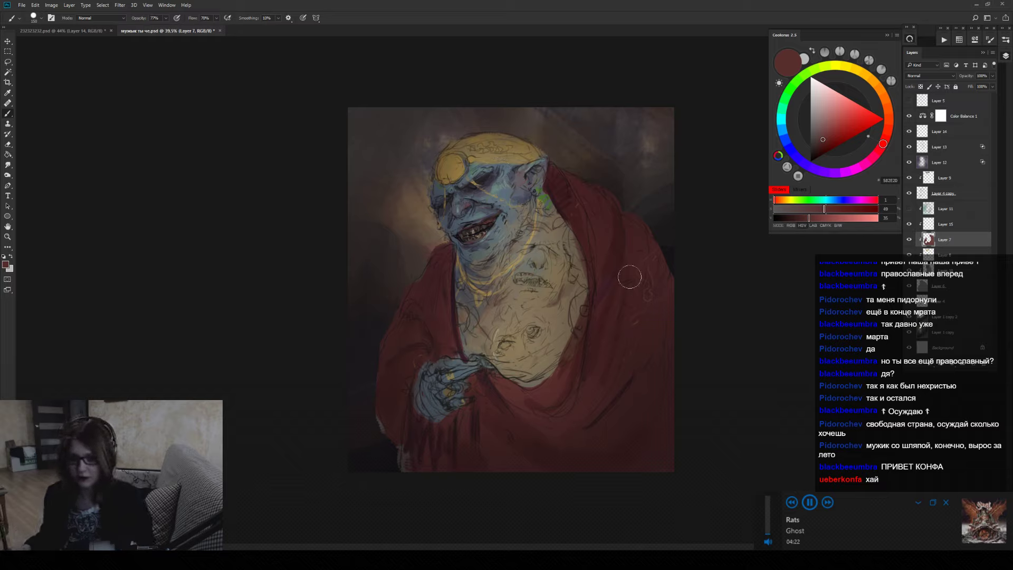
pyautogui.hotkey('ctrl', 's')
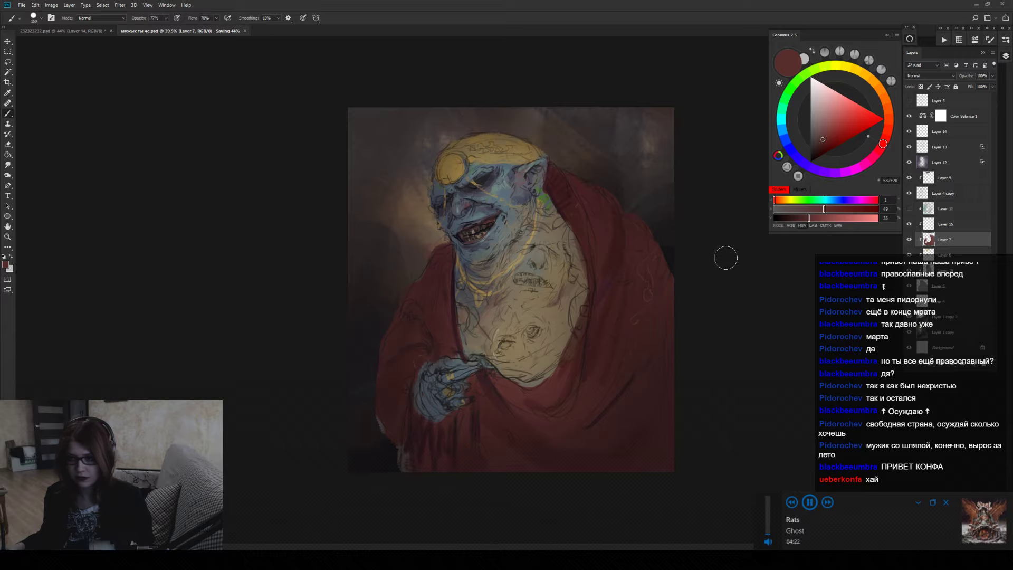
# Crop a narrow strip off the bottom edge of the canvas.
pyautogui.press('c')
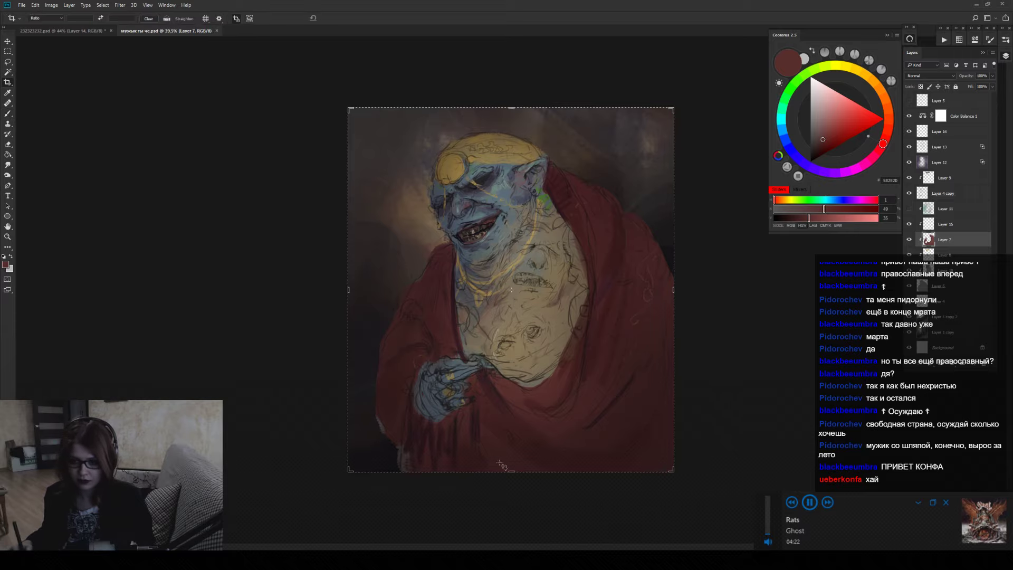
pyautogui.moveTo(508, 471); pyautogui.dragTo(519, 447)
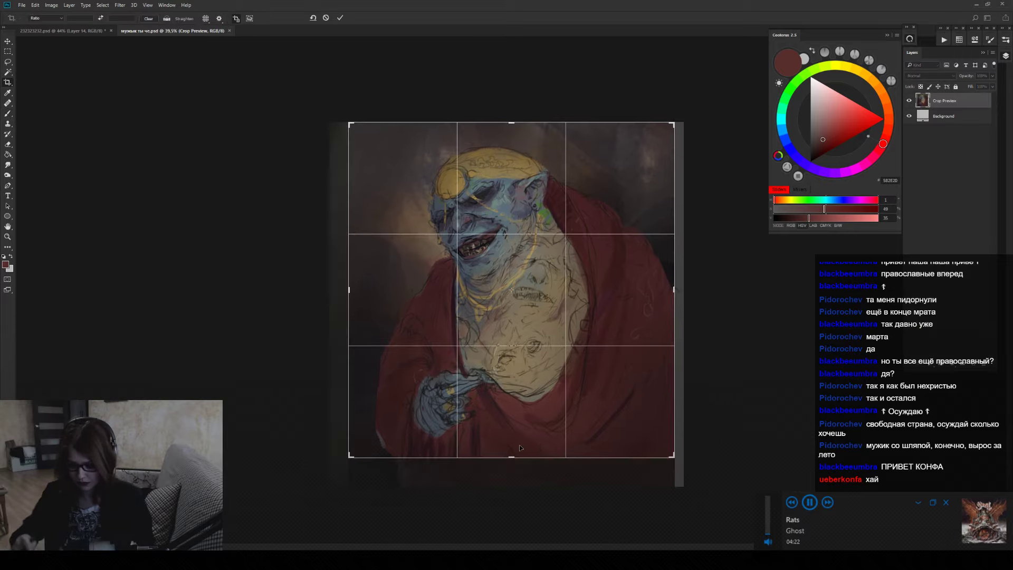
pyautogui.press('Return')
pyautogui.press('z')
pyautogui.moveTo(545, 260)
pyautogui.mouseDown()
pyautogui.moveTo(514, 262)
pyautogui.moveTo(554, 277)
pyautogui.mouseUp()
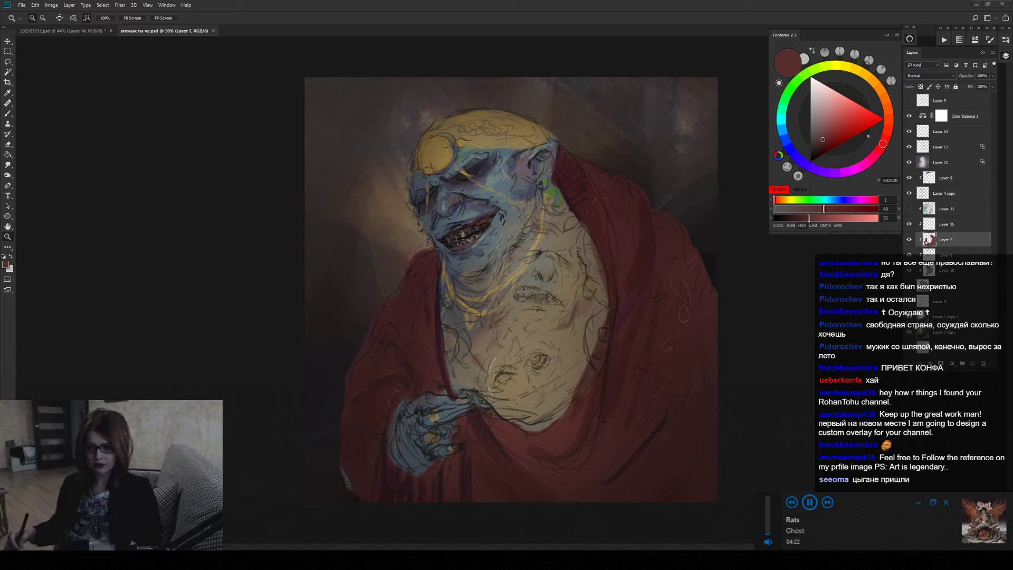
# Hide Color Balance 1 and show Layer 11, checking the painting with and without Layers 12 and 13.
pyautogui.click(907, 162)
pyautogui.click(908, 162)
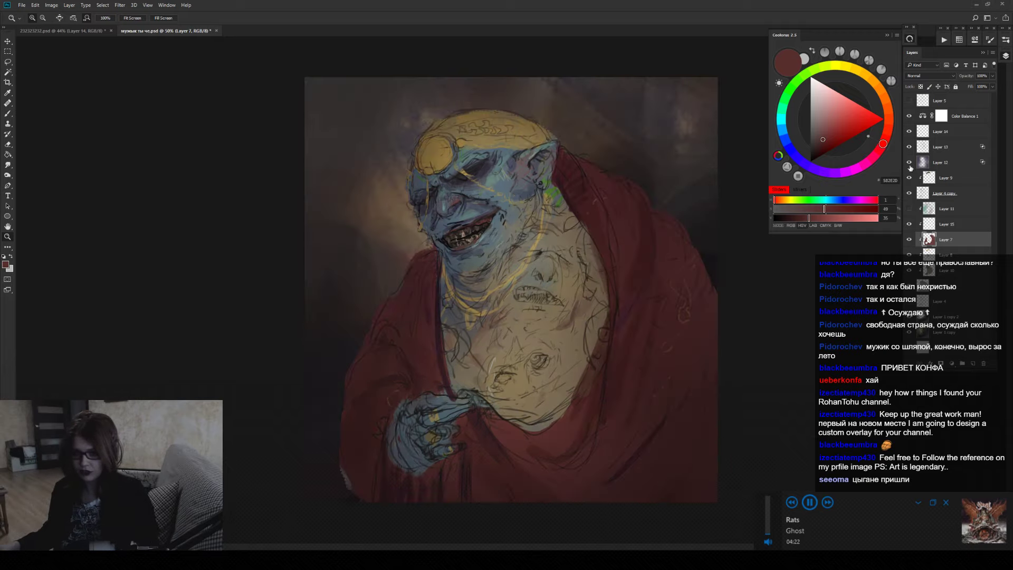
pyautogui.moveTo(911, 166); pyautogui.dragTo(911, 134)
pyautogui.click(909, 132)
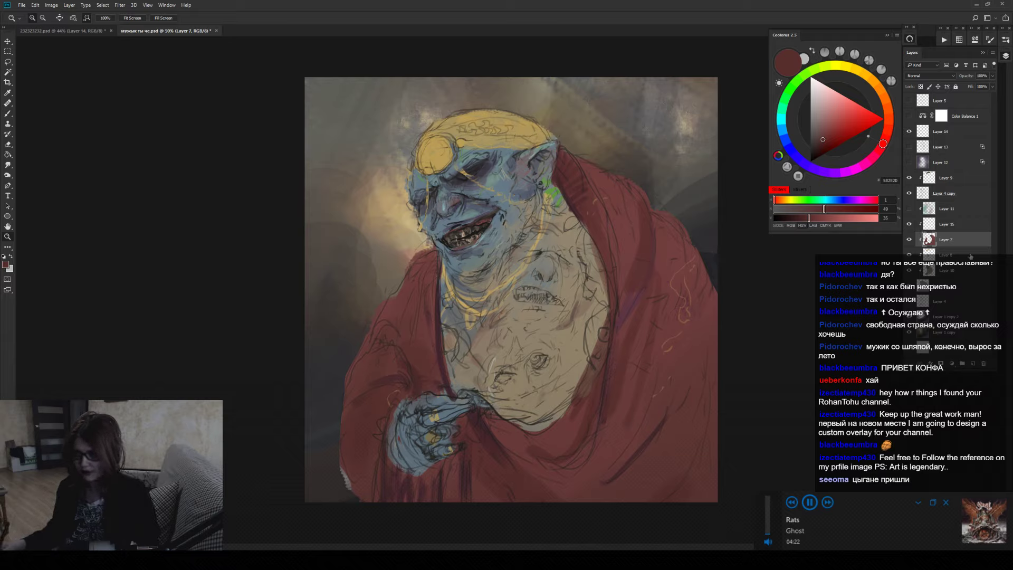
pyautogui.click(909, 209)
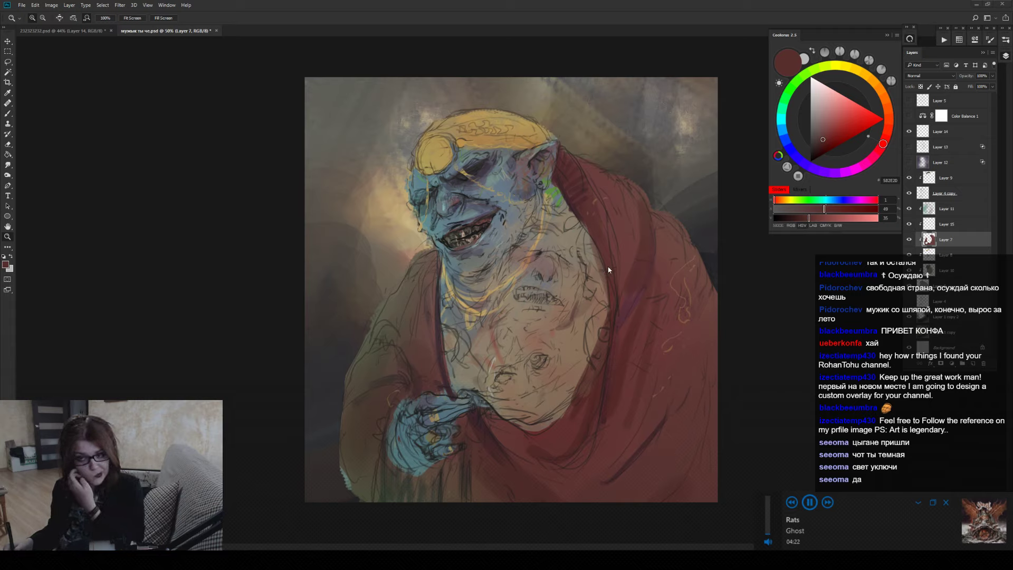
pyautogui.click(909, 147)
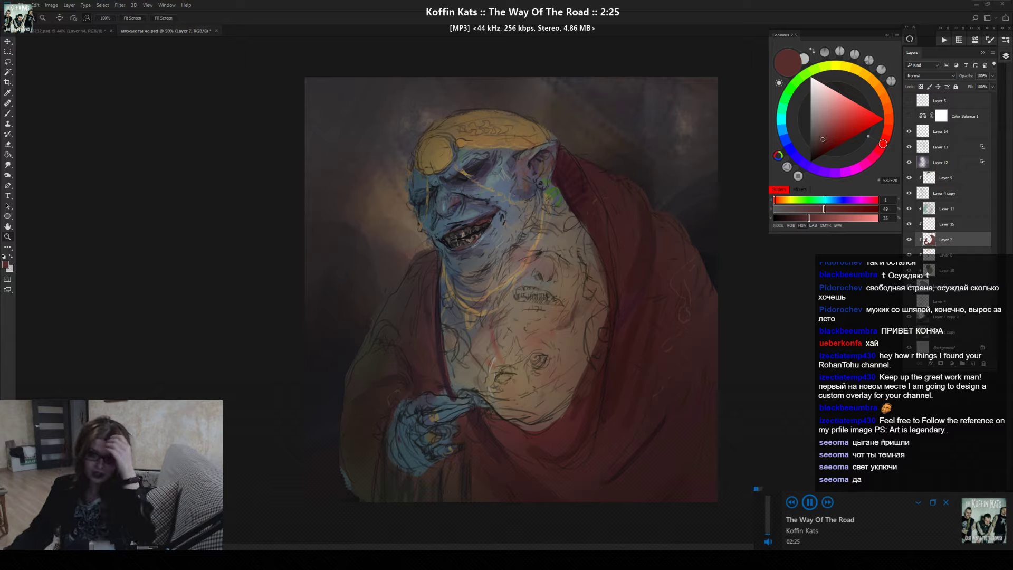
# Compare the painting with and without the colour tint of Layer 11.
pyautogui.click(908, 209)
pyautogui.click(909, 210)
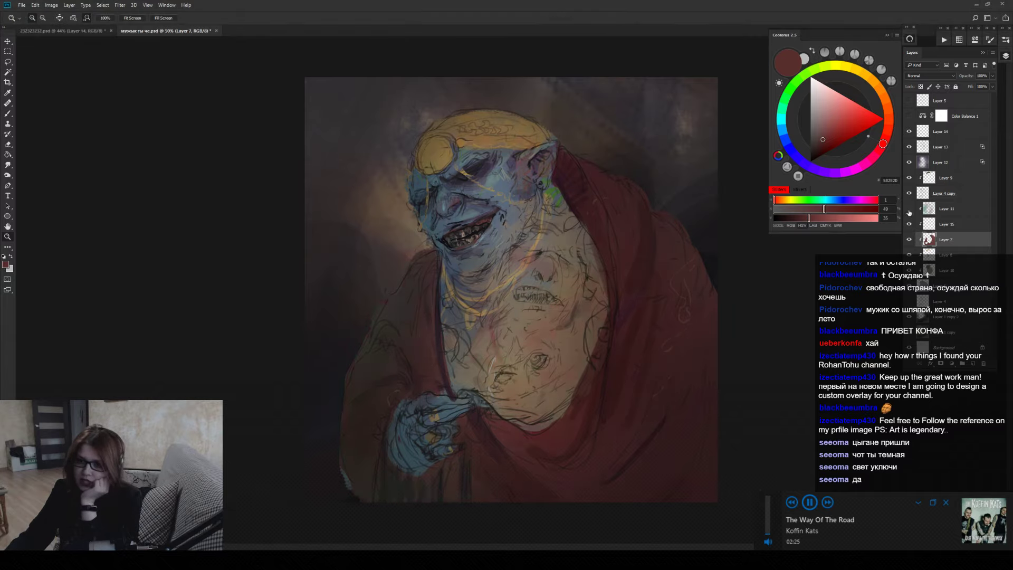
pyautogui.click(908, 210)
pyautogui.click(908, 210)
pyautogui.click(908, 210)
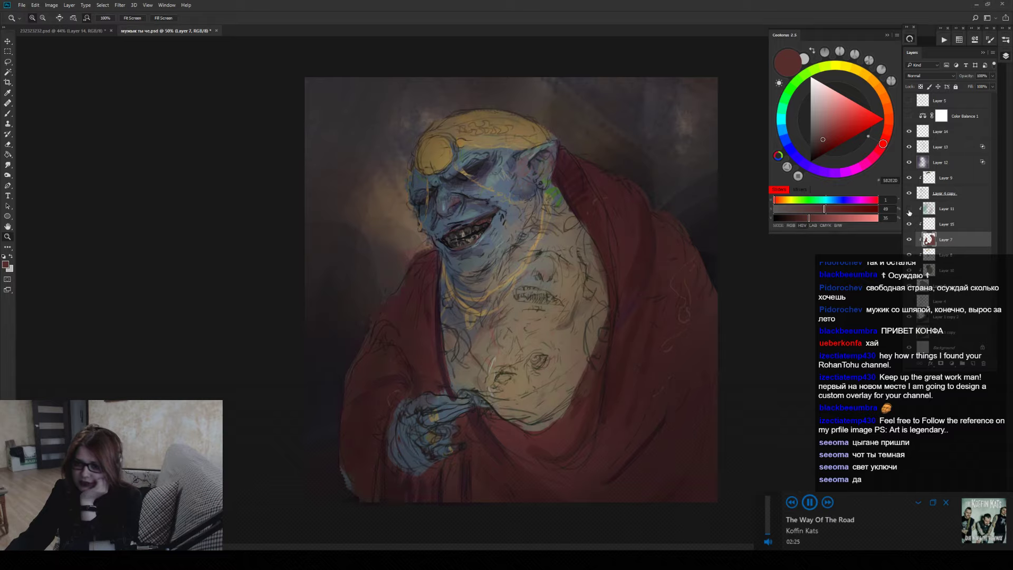
pyautogui.click(909, 210)
pyautogui.click(909, 210)
pyautogui.click(909, 210)
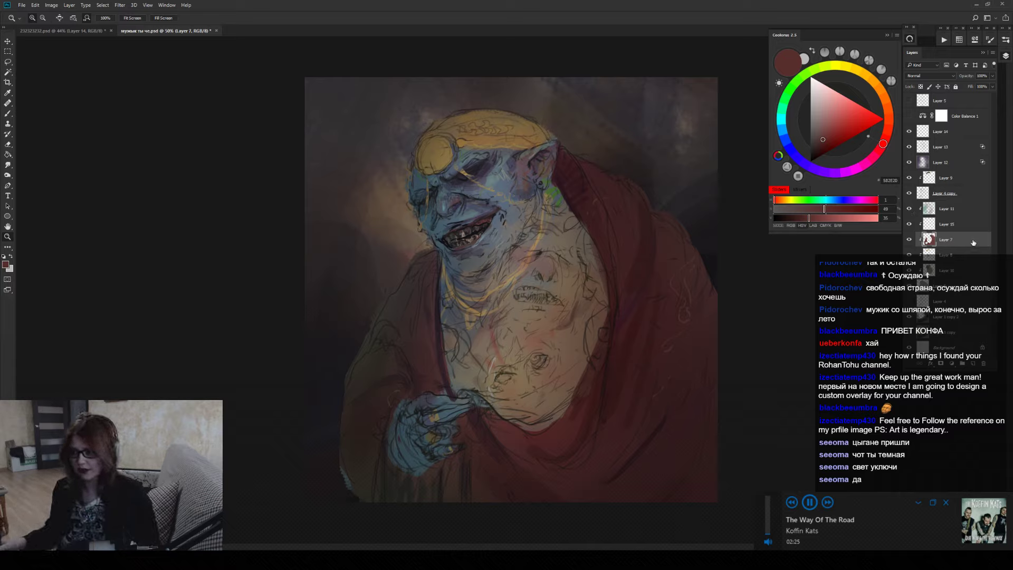
# Erase the green tint around the hand and sleeve on Layer 11 with a large eraser, and choose a dark green.
pyautogui.click(973, 209)
pyautogui.press('e')
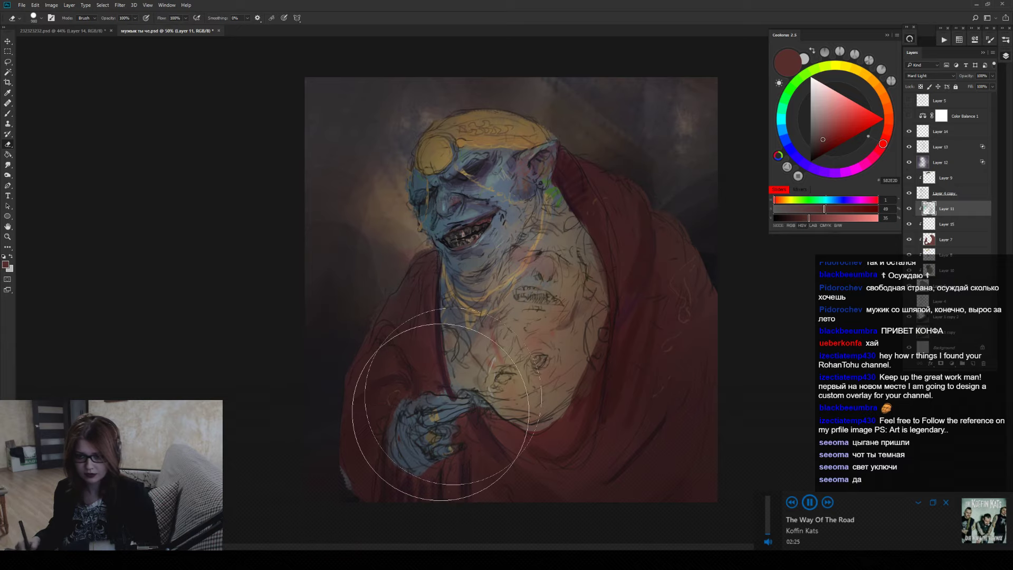
pyautogui.click(782, 108)
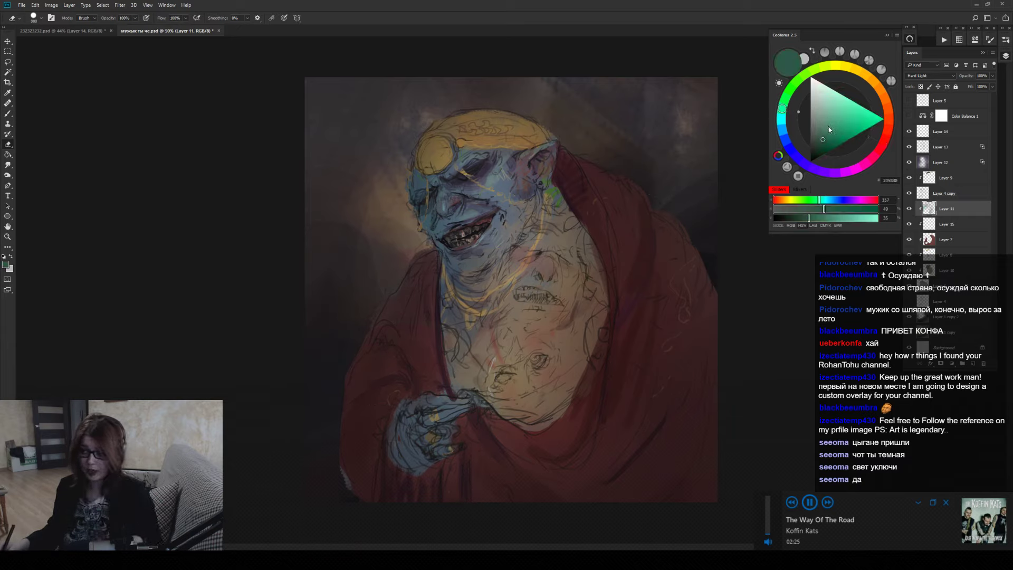
pyautogui.rightClick(543, 339)
pyautogui.click(796, 291)
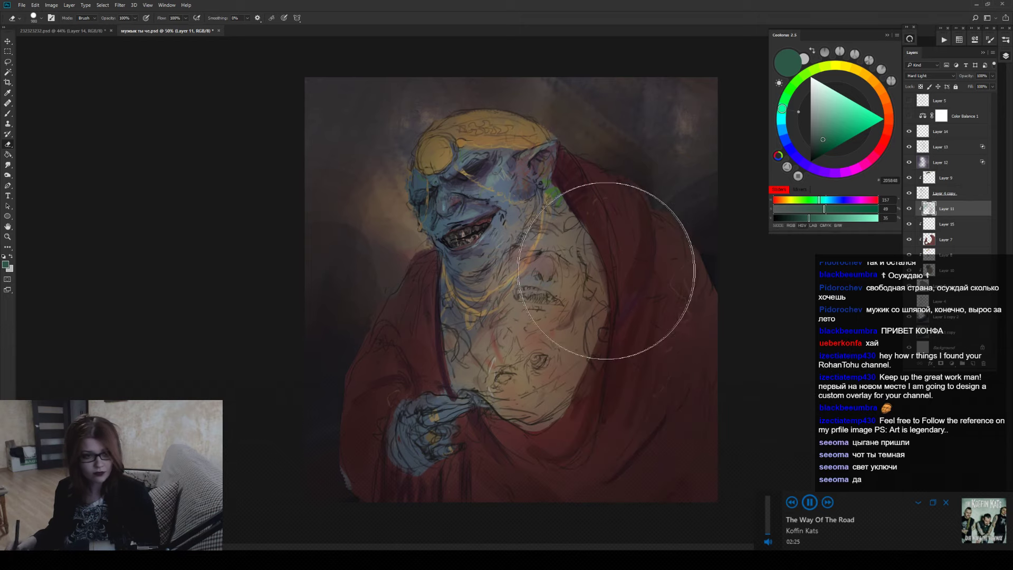
# Tint the lower part of the robe on Layer 11 with a lighter green, using a very large soft round brush.
pyautogui.press('b')
pyautogui.rightClick(616, 217)
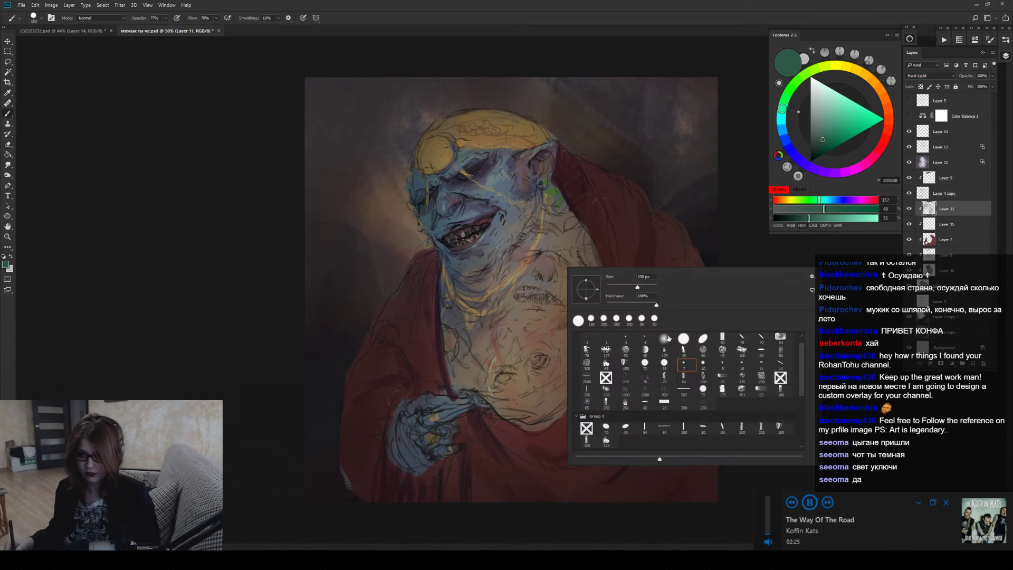
pyautogui.click(665, 339)
pyautogui.click(754, 252)
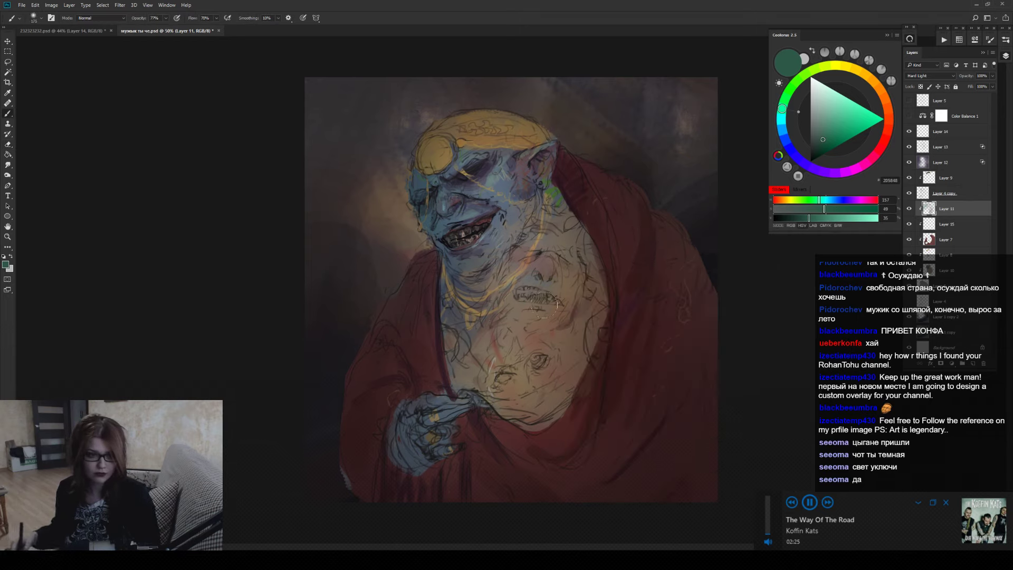
pyautogui.press(']')
pyautogui.press(']')
pyautogui.press(']')
pyautogui.press(']')
pyautogui.press(']')
pyautogui.press(']')
pyautogui.moveTo(655, 432)
pyautogui.mouseDown()
pyautogui.moveTo(658, 384)
pyautogui.moveTo(639, 401)
pyautogui.mouseUp()
pyautogui.press(']')
pyautogui.press(']')
pyautogui.press(']')
pyautogui.press(']')
pyautogui.press(']')
pyautogui.press(']')
pyautogui.press(']')
pyautogui.press(']')
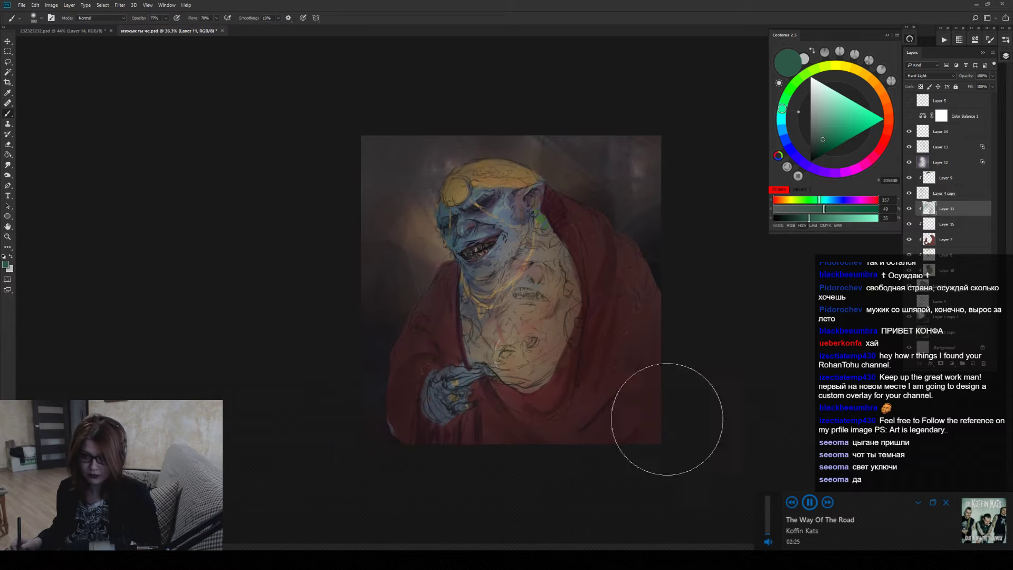
pyautogui.click(838, 118)
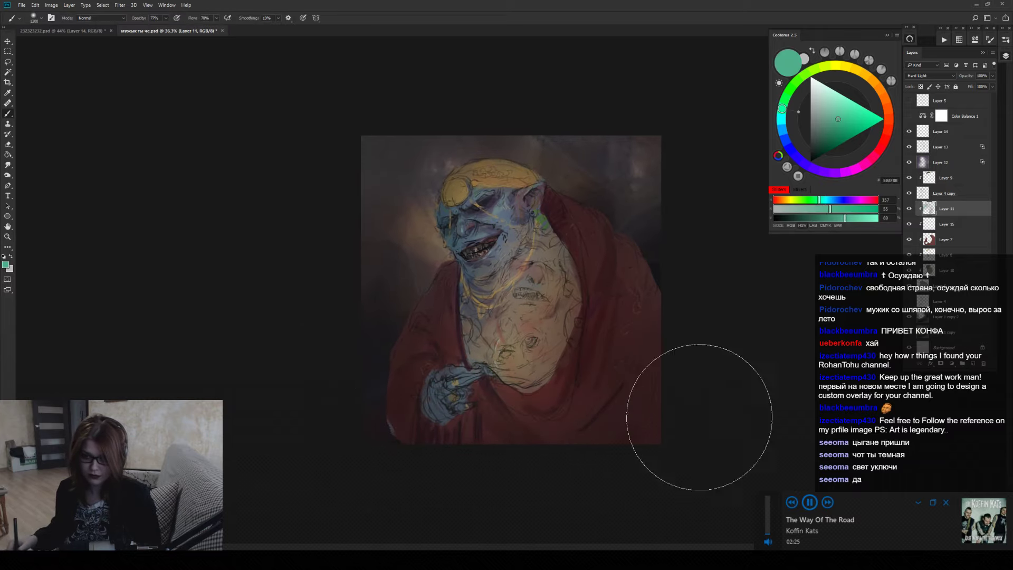
pyautogui.press(']')
pyautogui.press(']')
pyautogui.press(']')
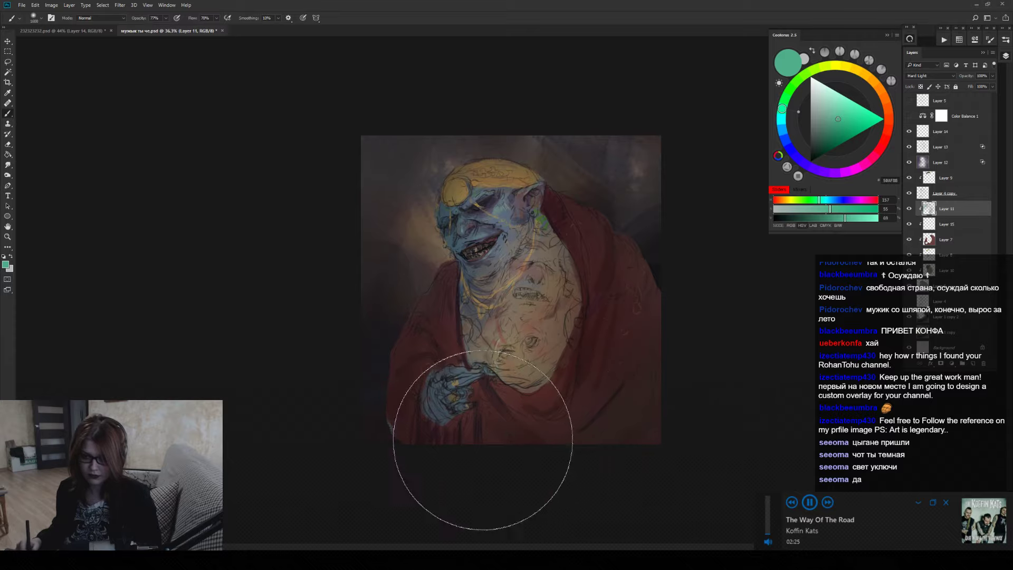
# Reduce the soft brush's size and choose a darker, muted green for the tint on Layer 11.
pyautogui.press('[')
pyautogui.press('[')
pyautogui.press('[')
pyautogui.press('[')
pyautogui.press('[')
pyautogui.press('[')
pyautogui.press('[')
pyautogui.press('[')
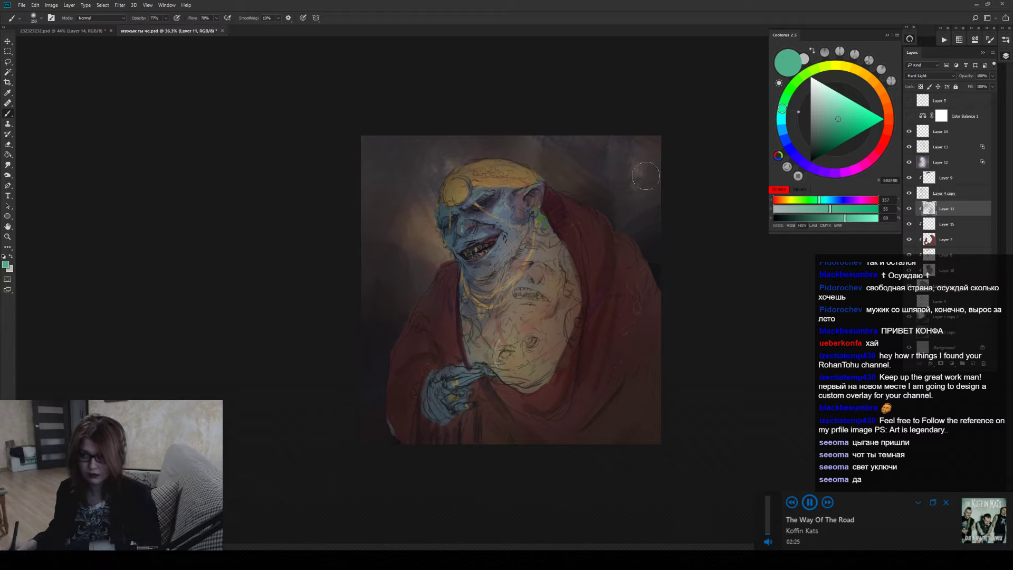
pyautogui.click(824, 132)
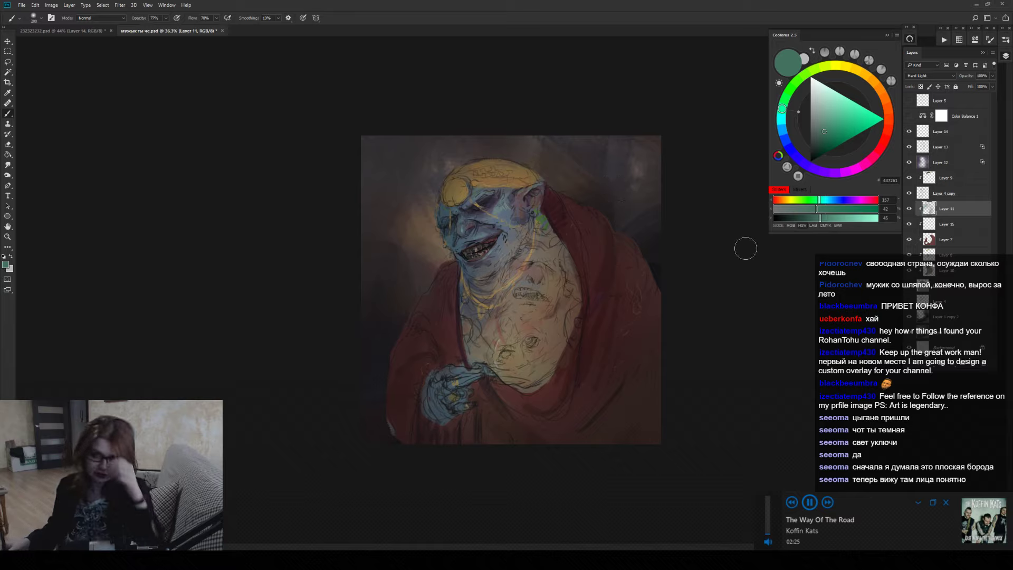
# Delete Layer 14 and make the Color Balance 1 adjustment layer visible.
pyautogui.click(962, 255)
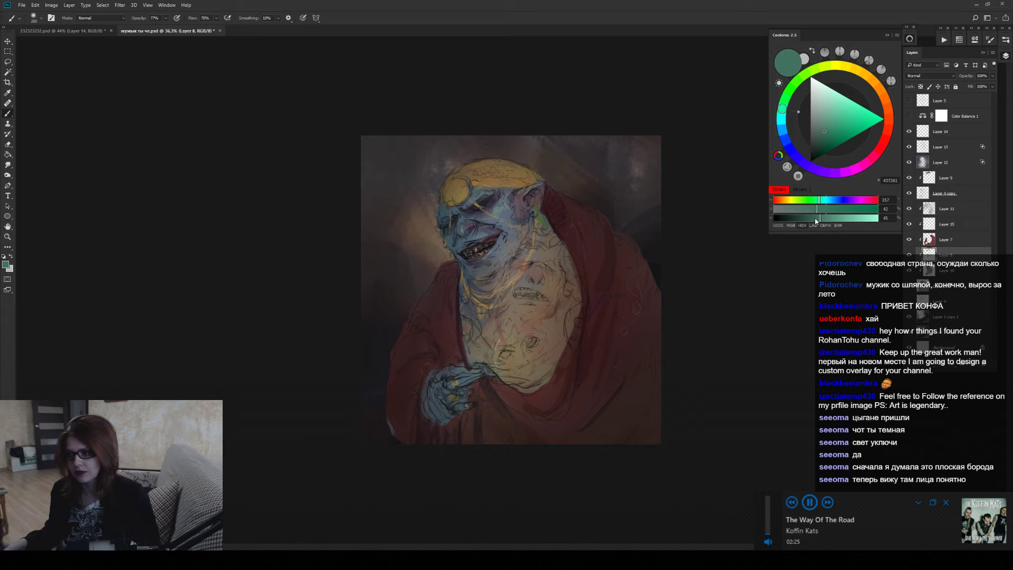
pyautogui.press('z')
pyautogui.moveTo(451, 177); pyautogui.dragTo(511, 178)
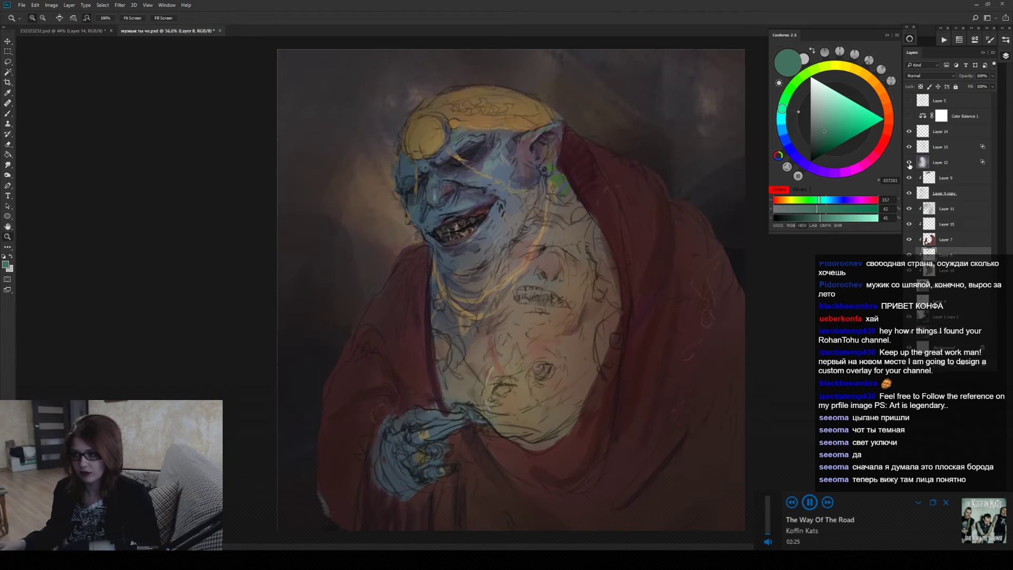
pyautogui.click(948, 136)
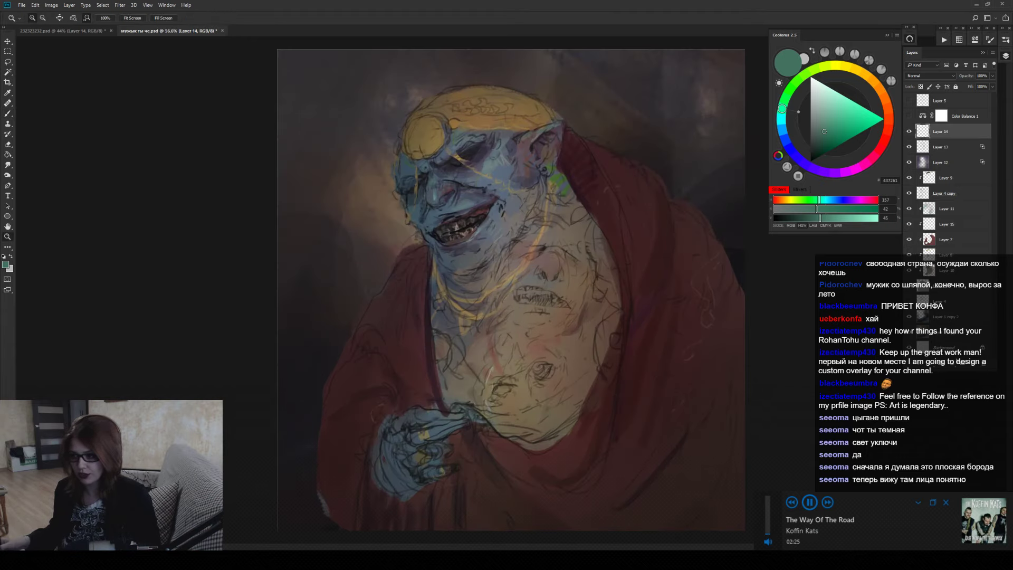
pyautogui.click(982, 365)
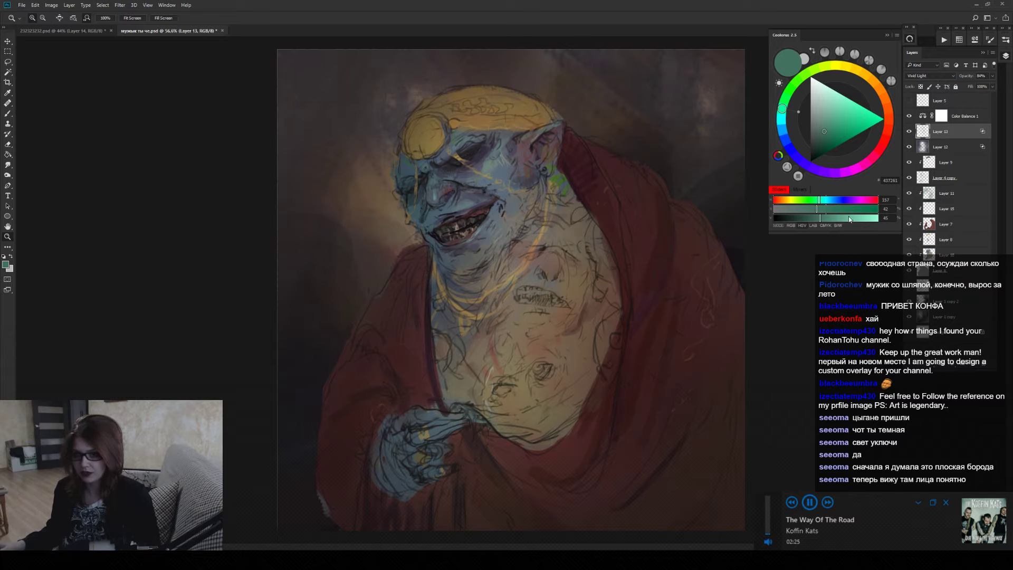
pyautogui.moveTo(804, 262); pyautogui.dragTo(780, 268)
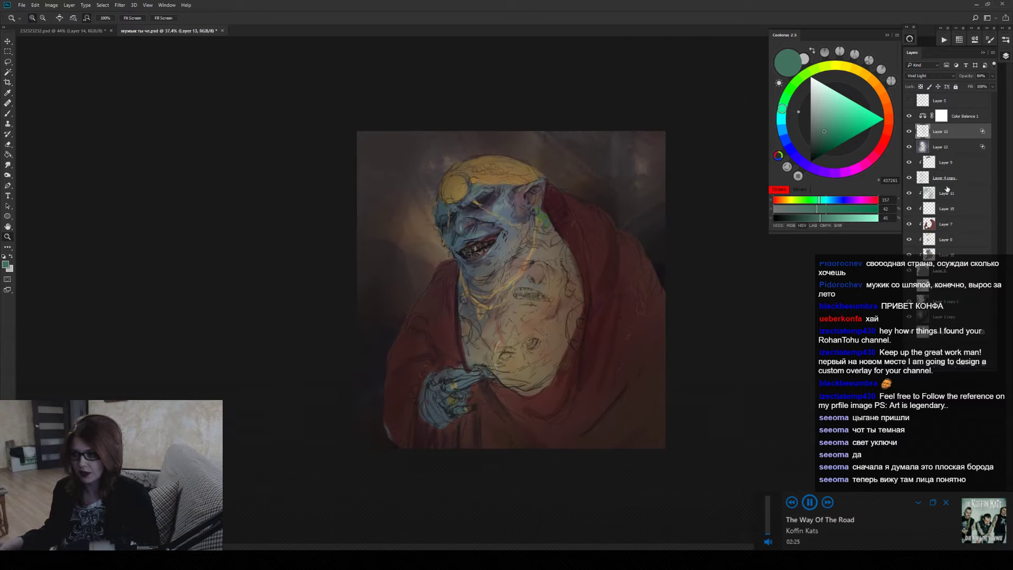
# Adjust the opacity of the Multiply shading on Layer 12 to about 75%.
pyautogui.click(958, 148)
pyautogui.click(993, 76)
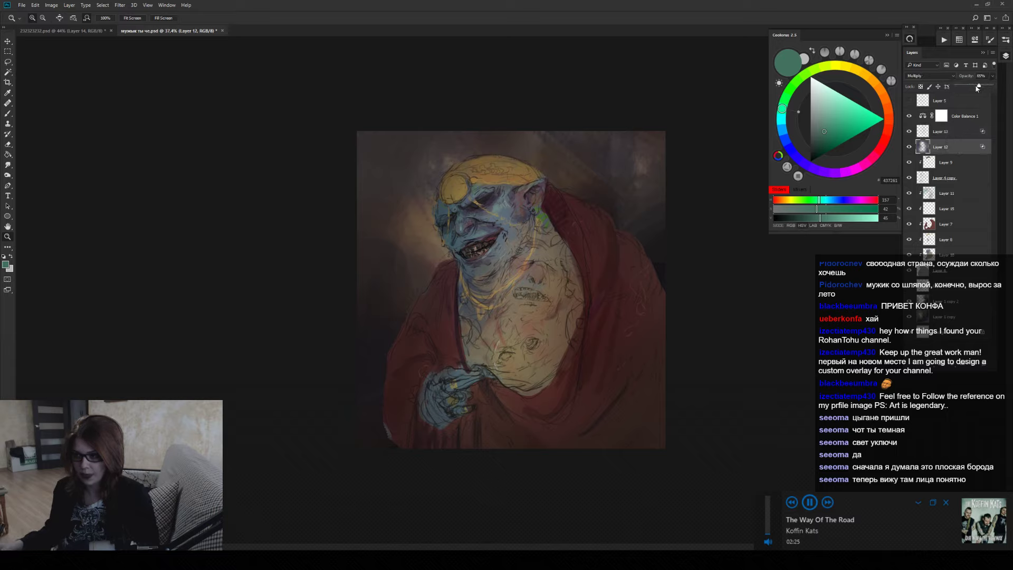
pyautogui.moveTo(980, 85); pyautogui.dragTo(987, 91)
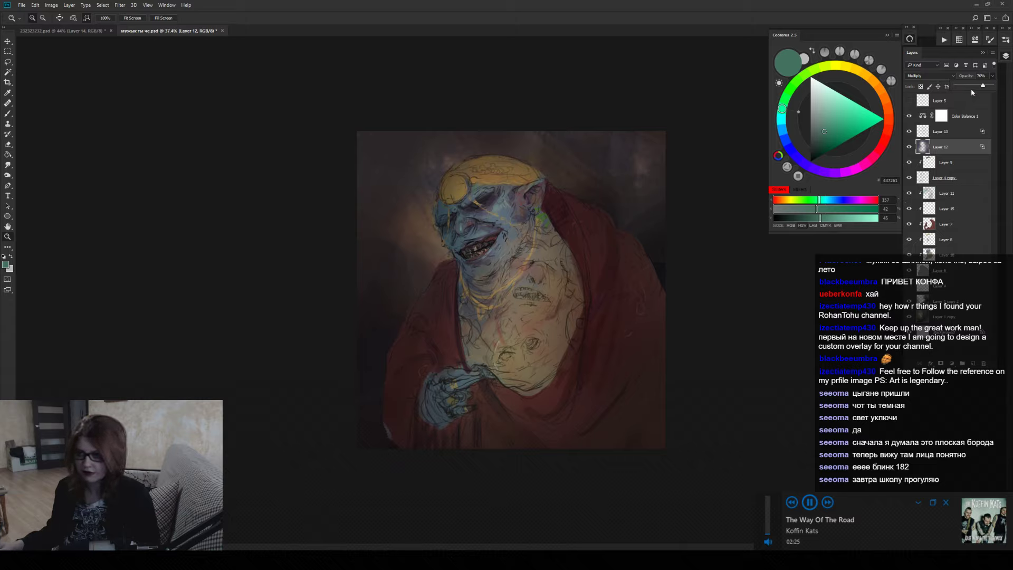
pyautogui.moveTo(965, 79); pyautogui.dragTo(967, 81)
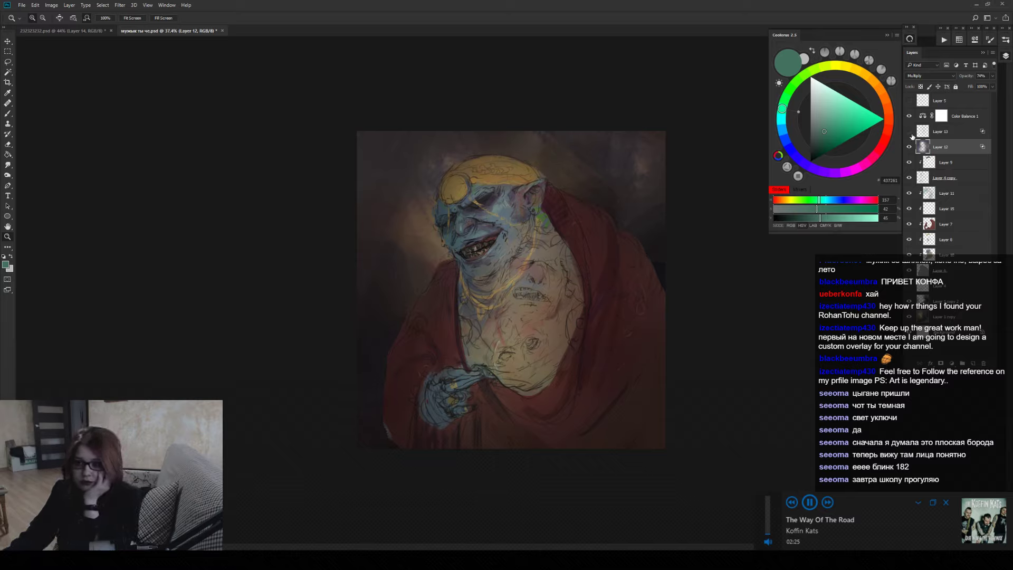
# Add a Levels adjustment above Layer 13 with midtones about 0.9, white input about 235 and white output about 225.
pyautogui.click(954, 134)
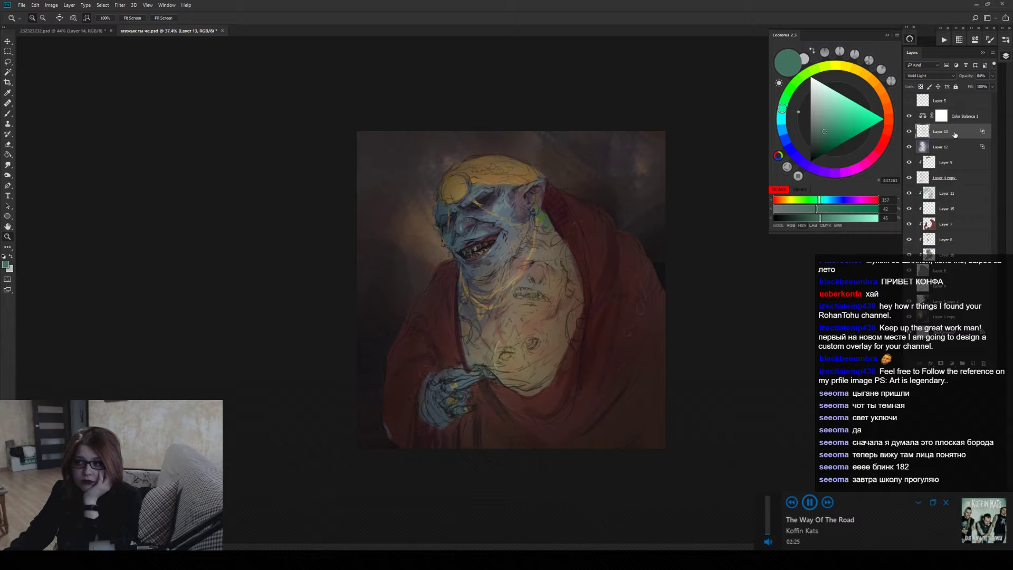
pyautogui.click(954, 144)
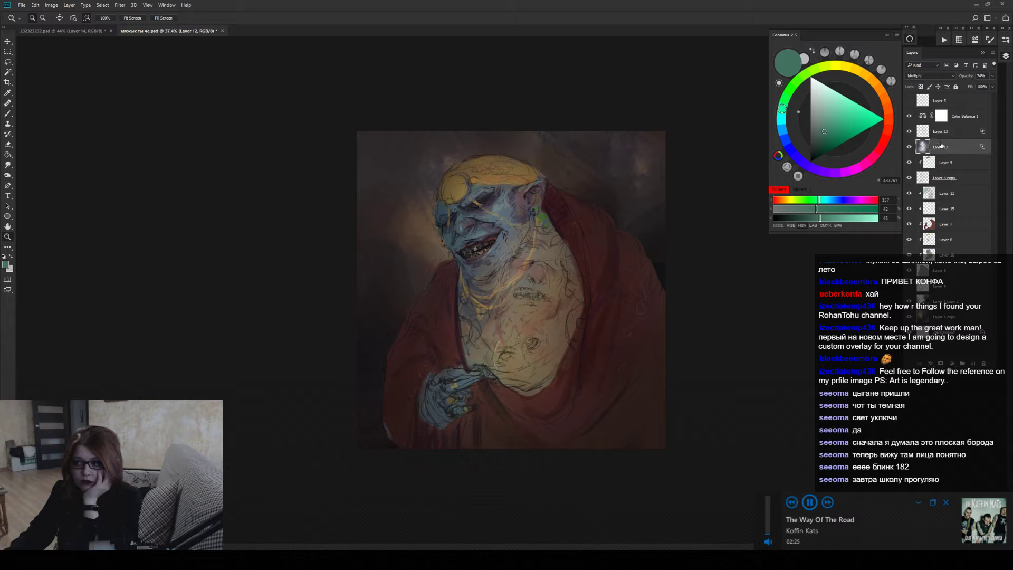
pyautogui.click(957, 128)
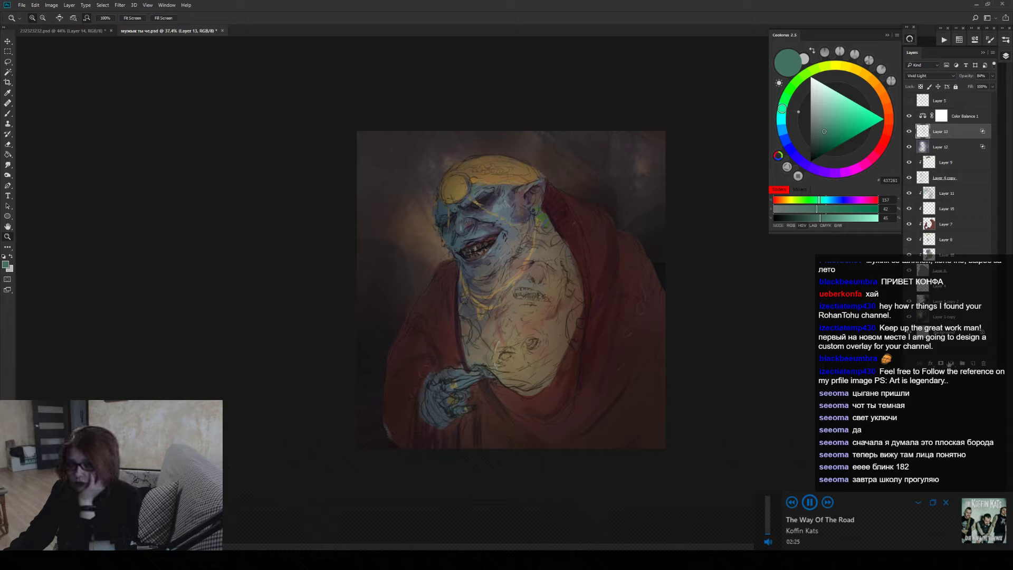
pyautogui.click(952, 363)
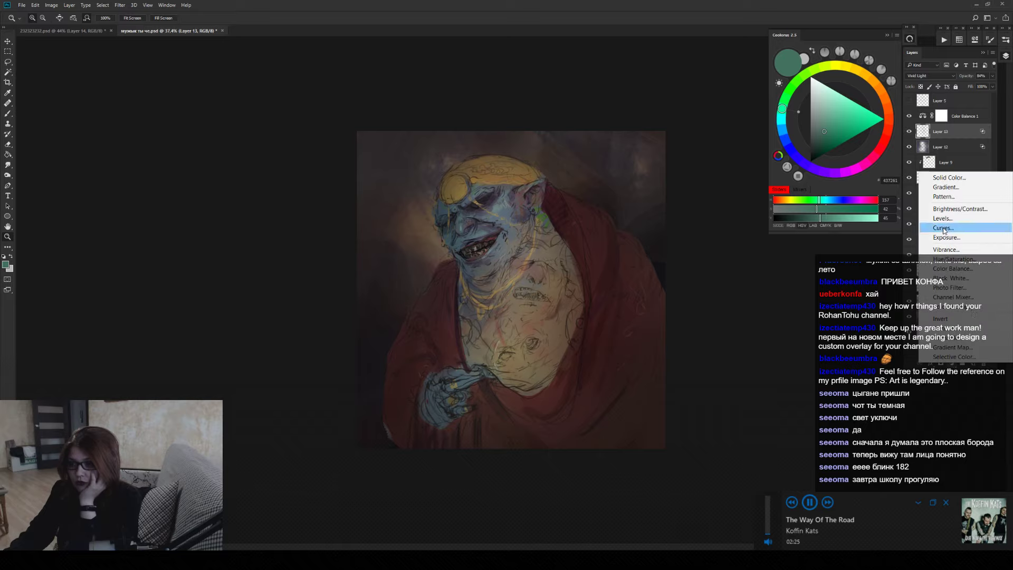
pyautogui.click(968, 220)
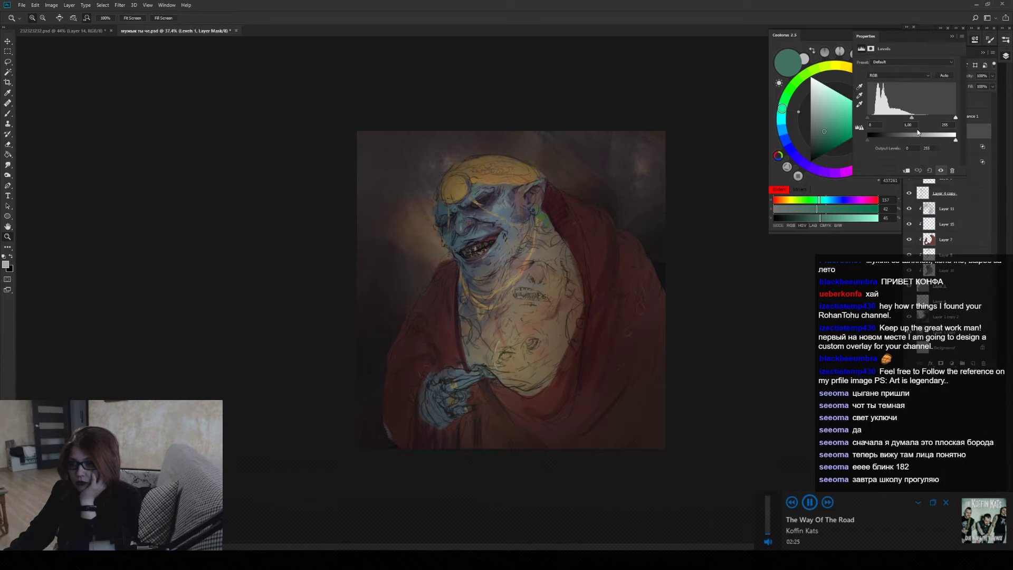
pyautogui.moveTo(908, 120); pyautogui.dragTo(917, 120)
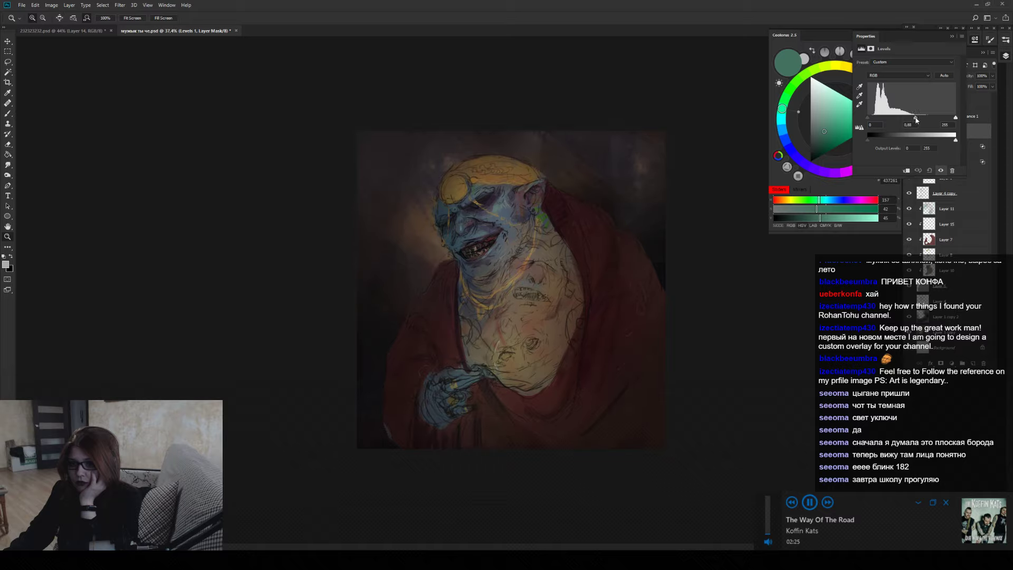
pyautogui.moveTo(955, 141)
pyautogui.mouseDown()
pyautogui.moveTo(937, 141)
pyautogui.moveTo(945, 120)
pyautogui.mouseUp()
pyautogui.moveTo(868, 118)
pyautogui.mouseDown()
pyautogui.moveTo(907, 118)
pyautogui.moveTo(867, 117)
pyautogui.mouseUp()
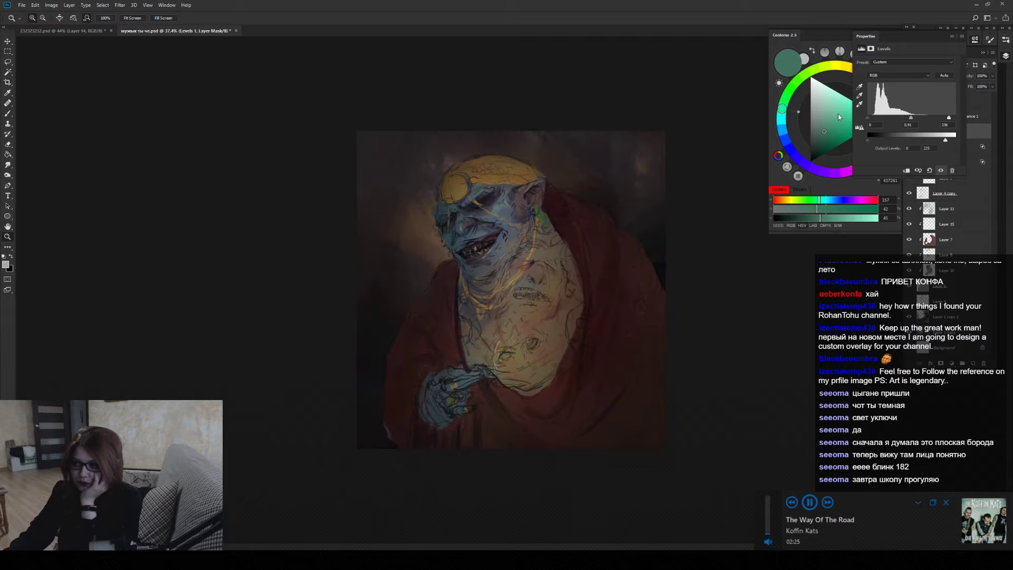
pyautogui.click(951, 36)
# Skip three tracks ahead in the music player.
pyautogui.click(828, 503)
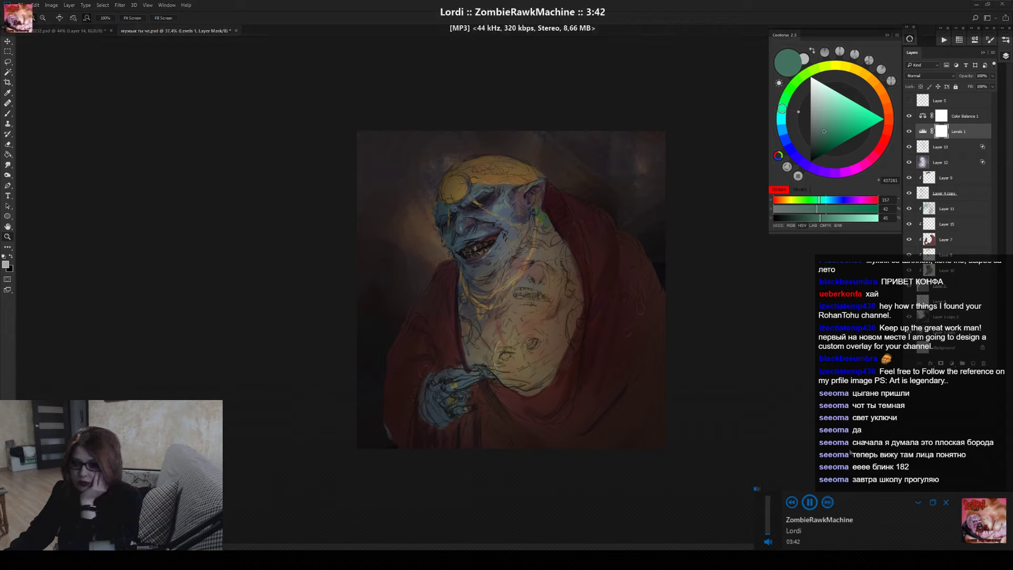
pyautogui.click(830, 506)
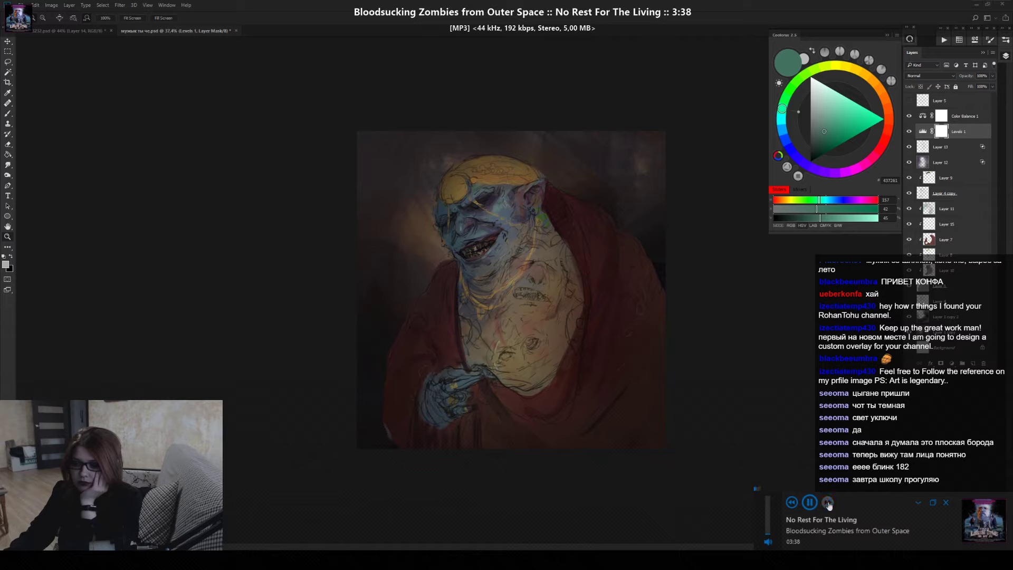
pyautogui.click(827, 503)
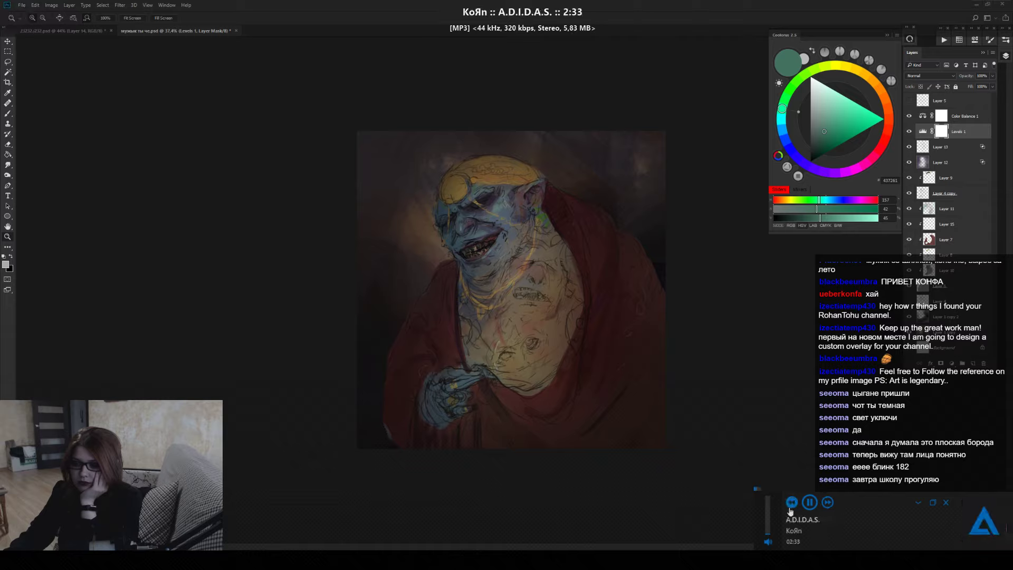
# Compare the painting with and without the Levels 1 adjustment.
pyautogui.click(909, 136)
pyautogui.click(909, 136)
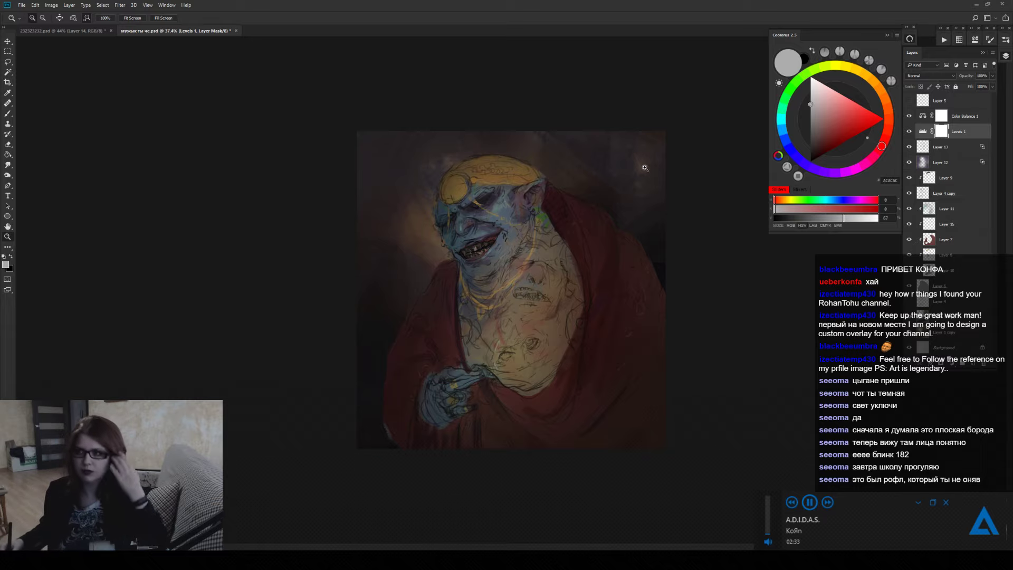
pyautogui.hotkey('ctrl', '+')
pyautogui.press('e')
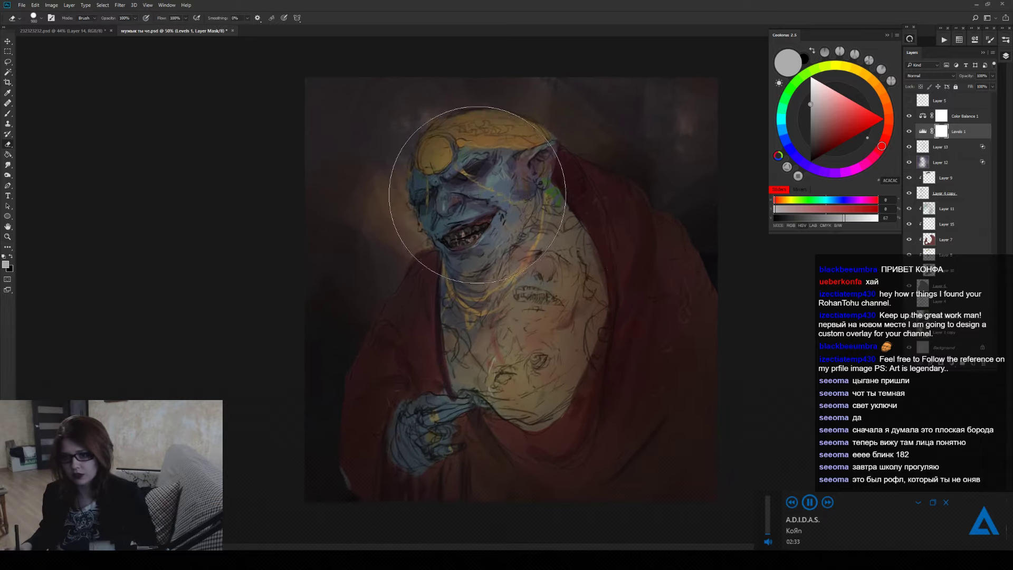
pyautogui.click(491, 200)
pyautogui.hotkey('ctrl', 'z')
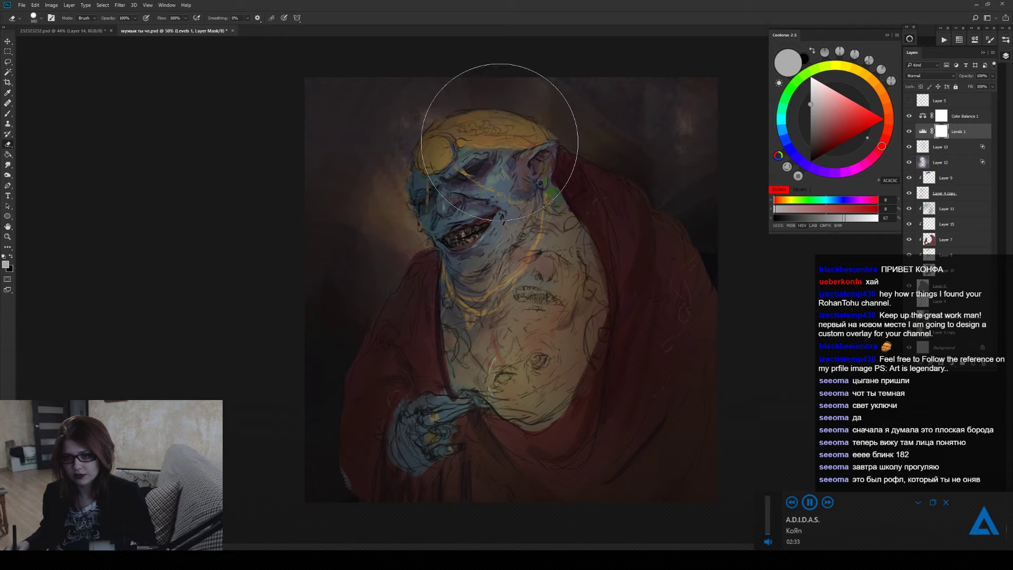
pyautogui.rightClick(518, 188)
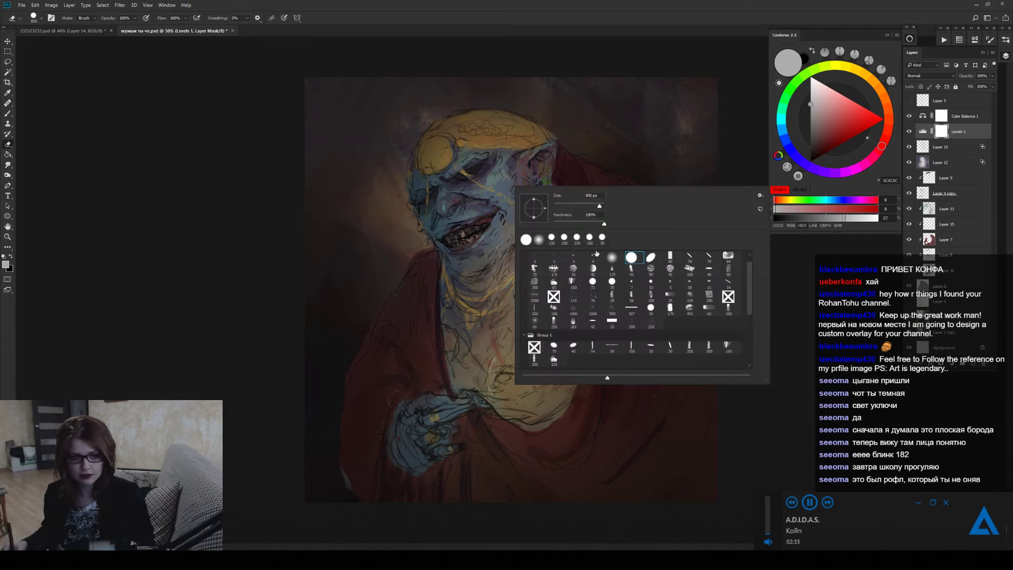
pyautogui.click(219, 345)
pyautogui.press('[')
pyautogui.press('[')
pyautogui.click(521, 193)
pyautogui.hotkey('ctrl', 'z')
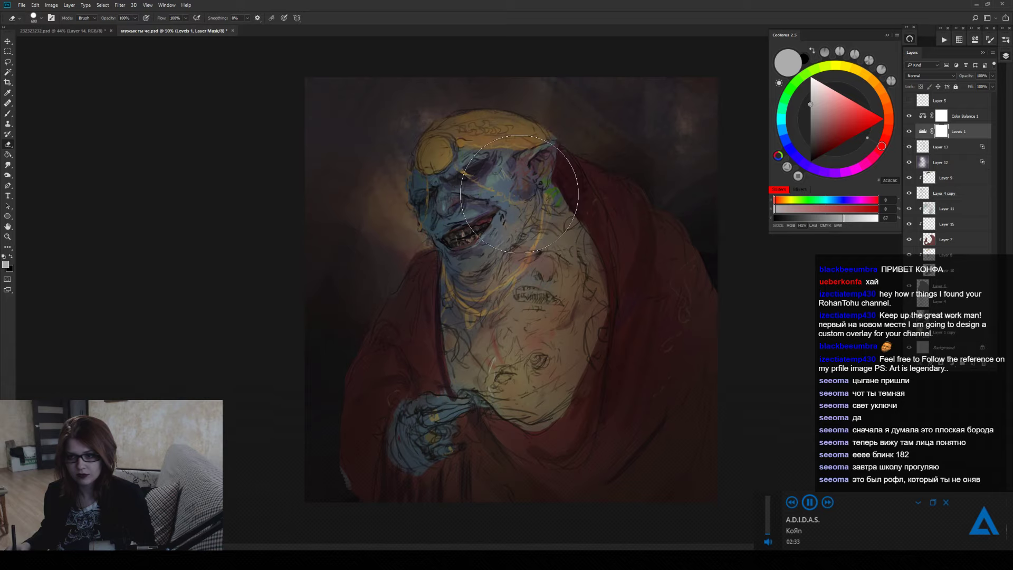
# Erase the Levels 1 mask over the face, belly and robe with a large soft round eraser at 0% hardness.
pyautogui.rightClick(516, 175)
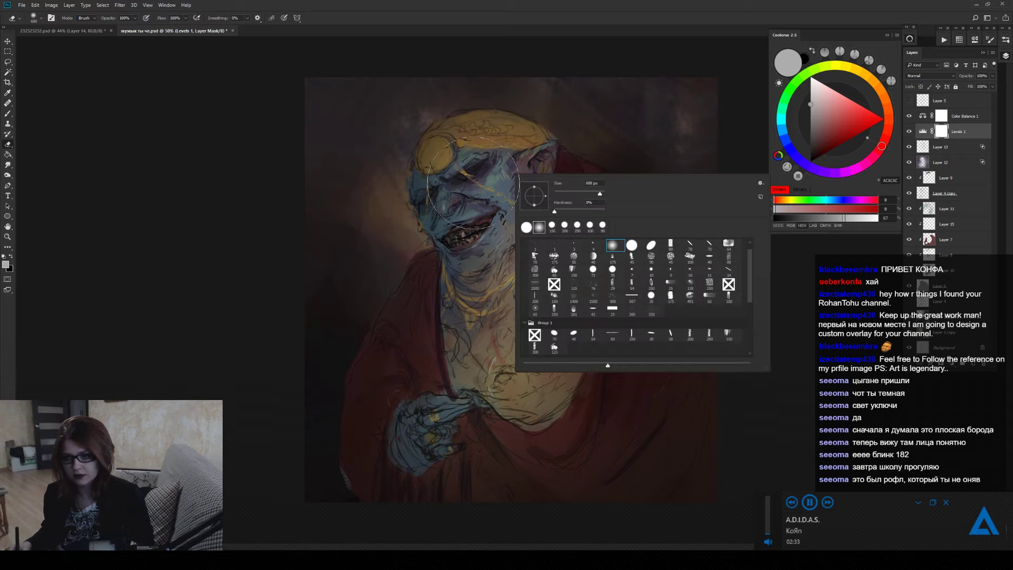
pyautogui.click(613, 246)
pyautogui.moveTo(467, 325)
pyautogui.mouseDown()
pyautogui.moveTo(498, 322)
pyautogui.moveTo(552, 180)
pyautogui.moveTo(546, 380)
pyautogui.moveTo(576, 204)
pyautogui.moveTo(607, 393)
pyautogui.moveTo(625, 292)
pyautogui.mouseUp()
pyautogui.press(']')
pyautogui.press(']')
pyautogui.moveTo(612, 226)
pyautogui.mouseDown()
pyautogui.moveTo(631, 467)
pyautogui.moveTo(649, 421)
pyautogui.mouseUp()
pyautogui.press(']')
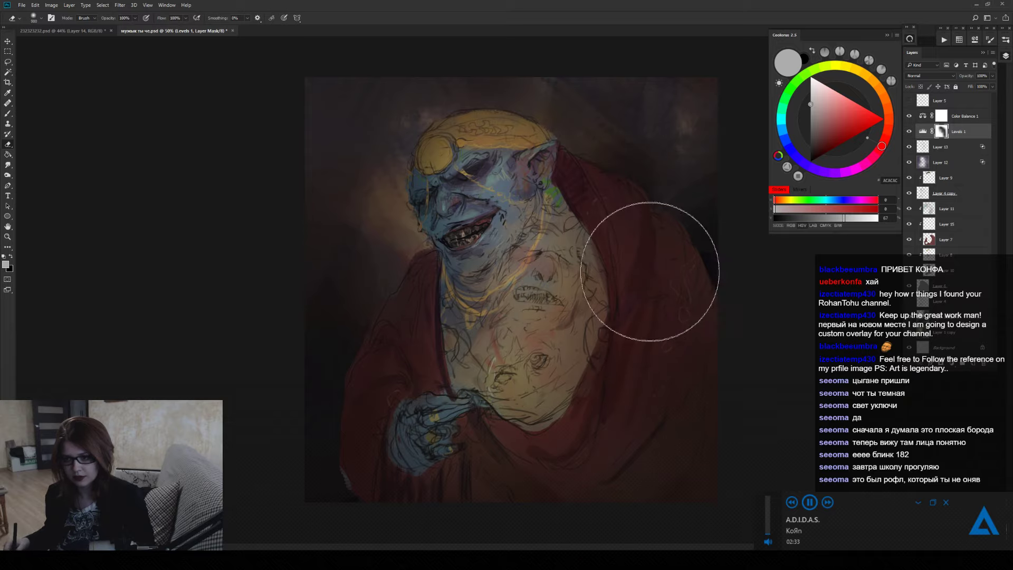
pyautogui.moveTo(650, 273)
pyautogui.mouseDown()
pyautogui.moveTo(564, 288)
pyautogui.moveTo(535, 503)
pyautogui.moveTo(499, 411)
pyautogui.moveTo(473, 256)
pyautogui.moveTo(475, 192)
pyautogui.mouseUp()
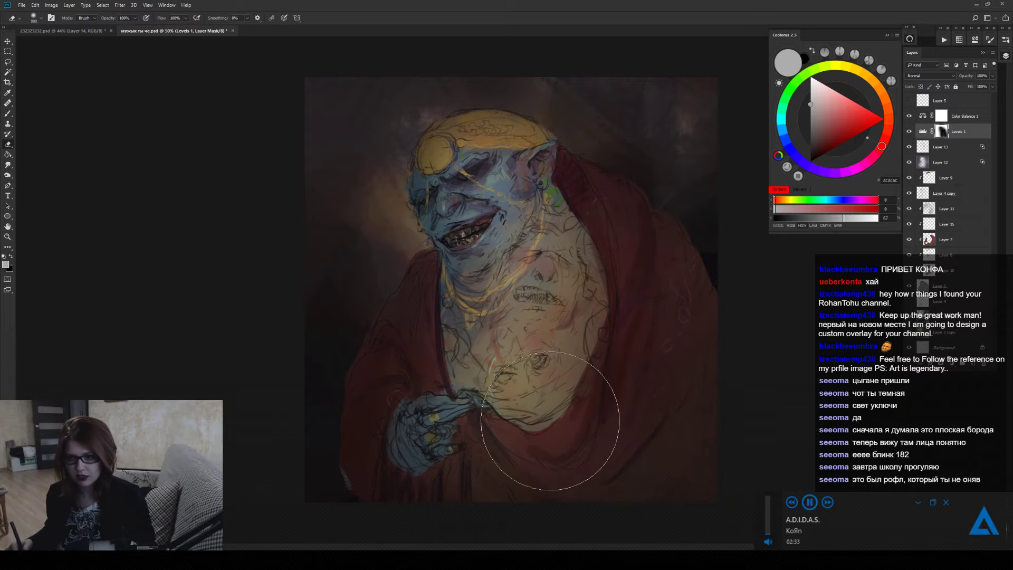
# Paint light grey on the Levels 1 mask along the robe's right side with an enlarged brush to partly restore the darkening.
pyautogui.press('z')
pyautogui.moveTo(549, 421)
pyautogui.mouseDown()
pyautogui.moveTo(515, 407)
pyautogui.moveTo(539, 424)
pyautogui.mouseUp()
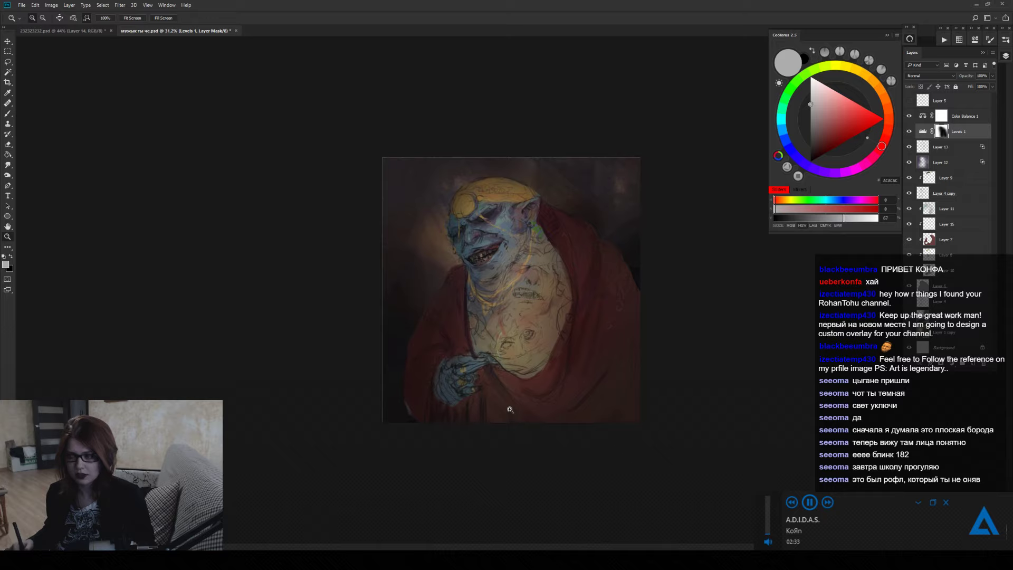
pyautogui.press('b')
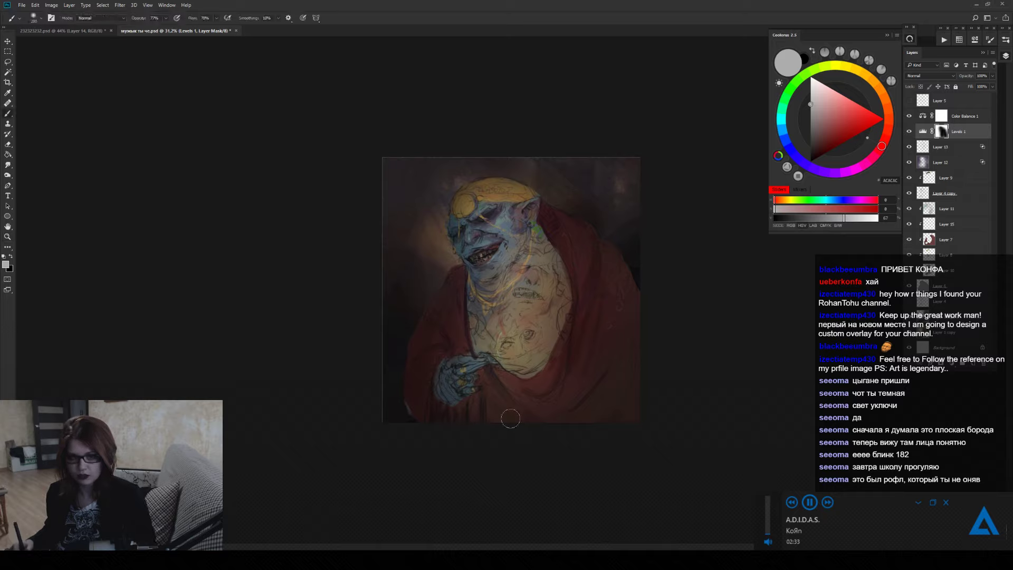
pyautogui.press('x')
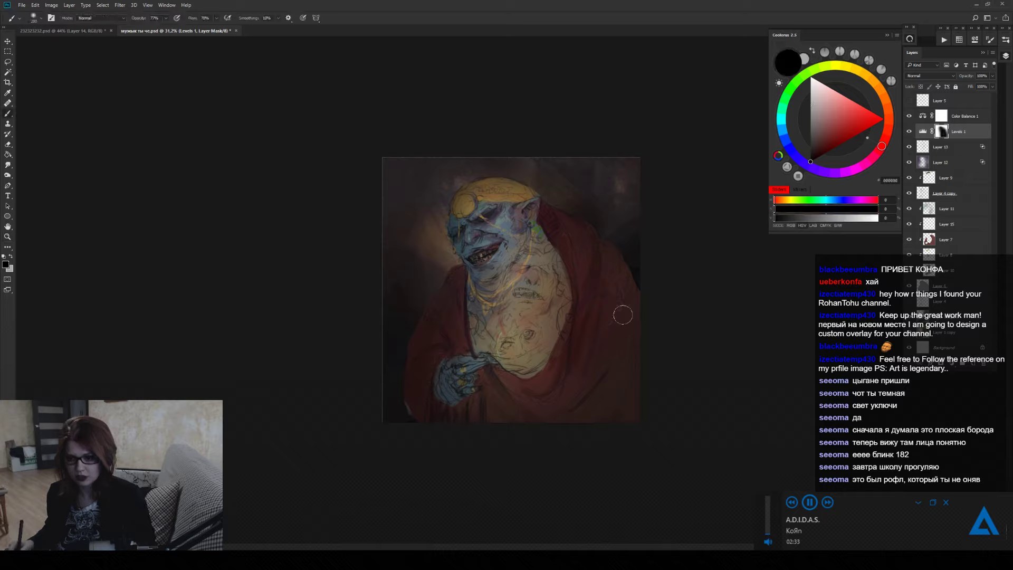
pyautogui.press('x')
pyautogui.press(']')
pyautogui.press(']')
pyautogui.press(']')
pyautogui.press(']')
pyautogui.press(']')
pyautogui.press(']')
pyautogui.press(']')
pyautogui.press(']')
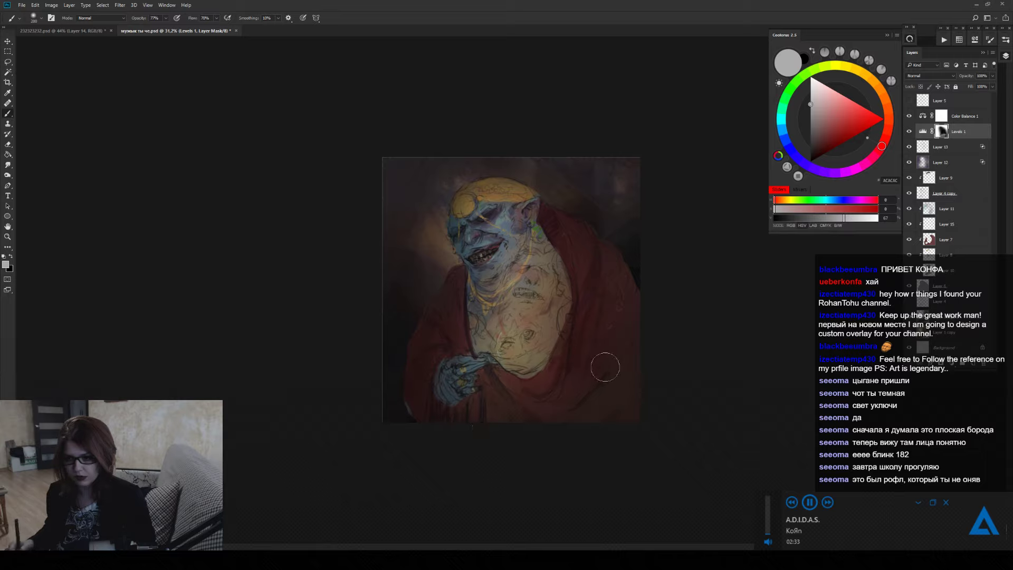
pyautogui.moveTo(598, 330)
pyautogui.mouseDown()
pyautogui.moveTo(480, 425)
pyautogui.moveTo(642, 344)
pyautogui.mouseUp()
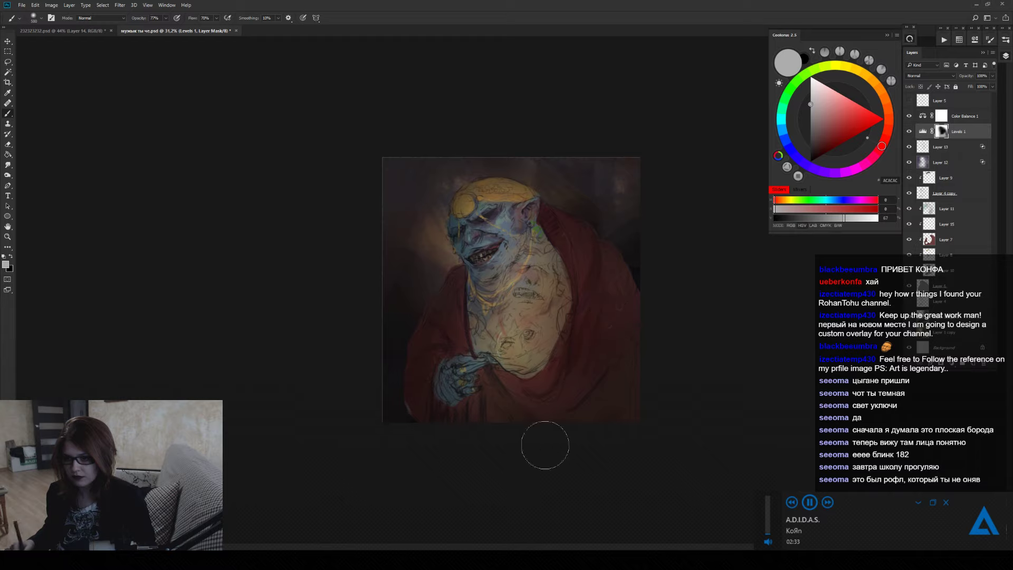
# Group Color Balance 1, Levels 1, Layer 13 and Layer 12, and compare the painting with and without these adjustments.
pyautogui.click(975, 117)
pyautogui.keyDown('shift'); pyautogui.click(955, 163); pyautogui.keyUp('shift')
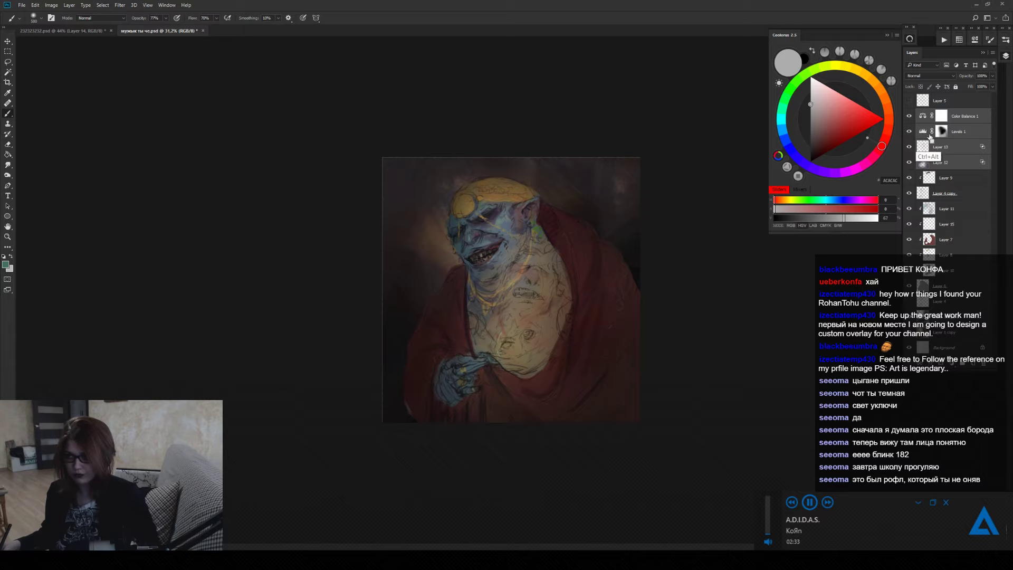
pyautogui.hotkey('ctrl', ',')
pyautogui.hotkey('ctrl', ',')
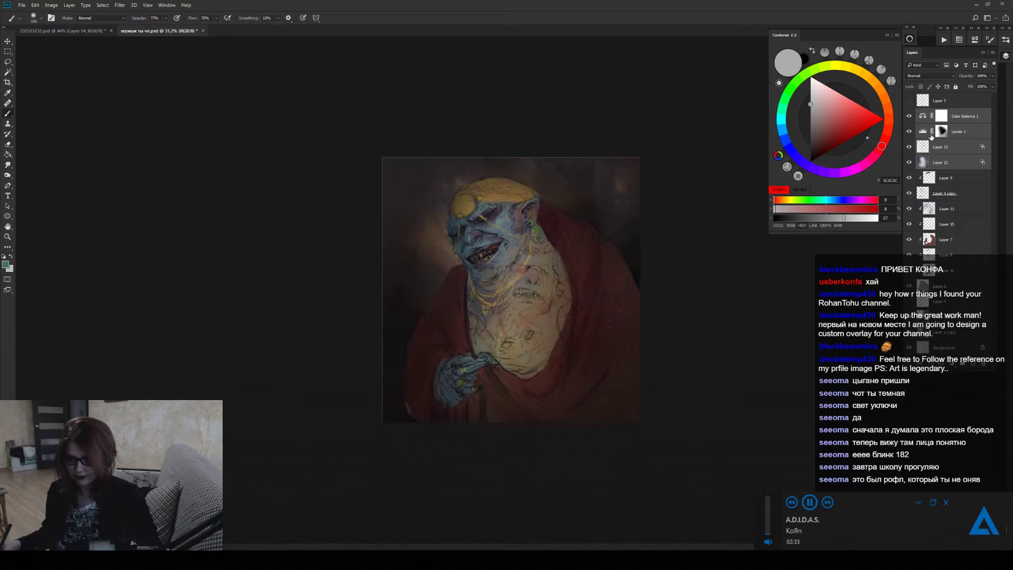
pyautogui.hotkey('ctrl', 'g')
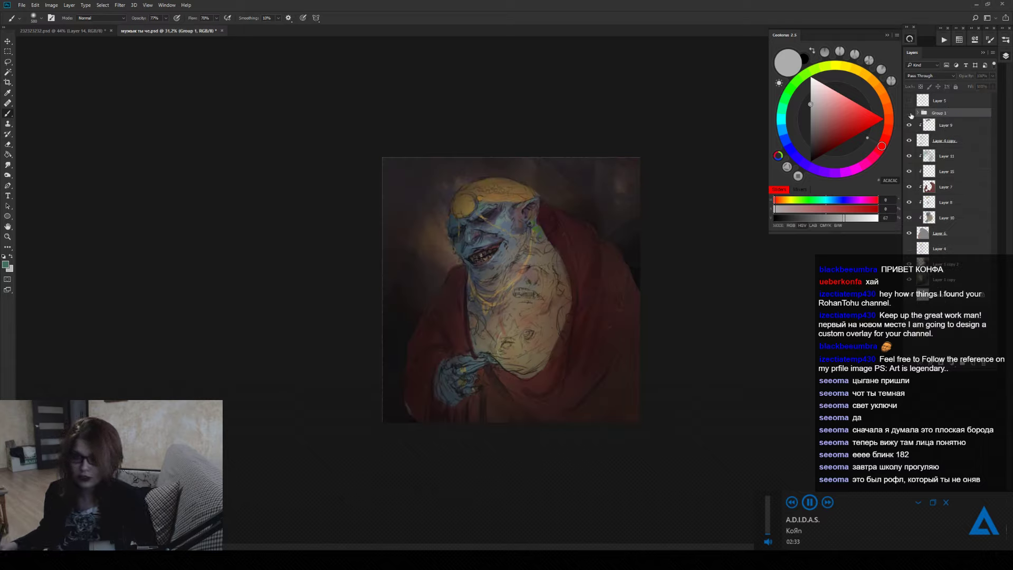
pyautogui.click(908, 112)
pyautogui.click(908, 112)
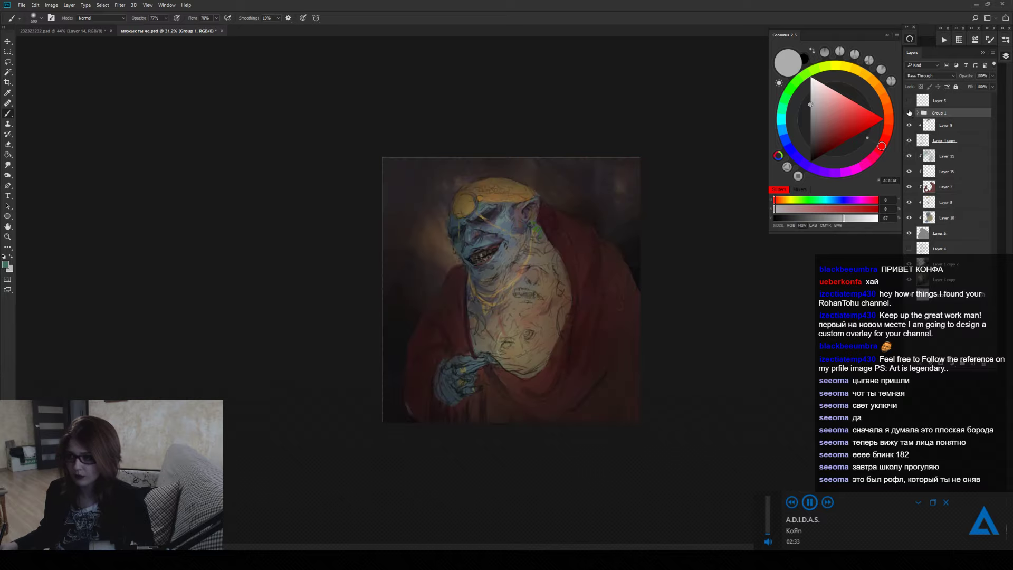
# Hide Group 1 and Layer 11, and make Layer 8 the active layer.
pyautogui.click(907, 112)
pyautogui.click(908, 156)
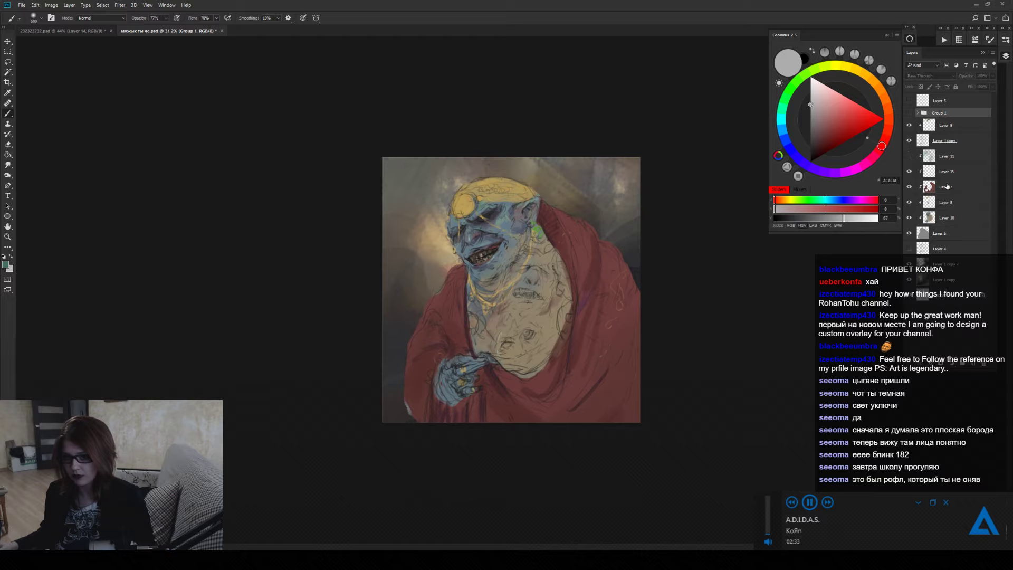
pyautogui.click(952, 186)
pyautogui.click(953, 217)
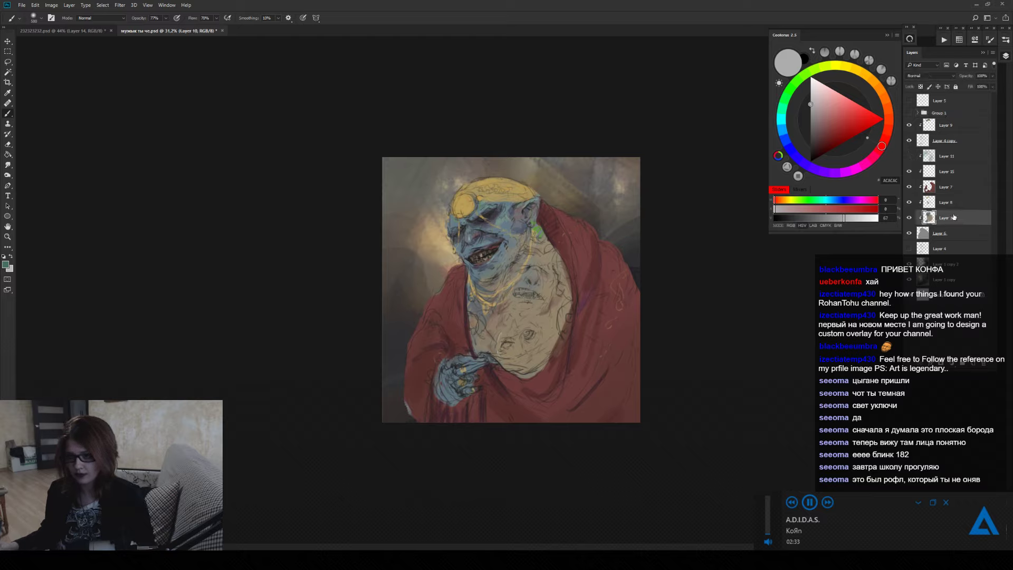
pyautogui.click(946, 202)
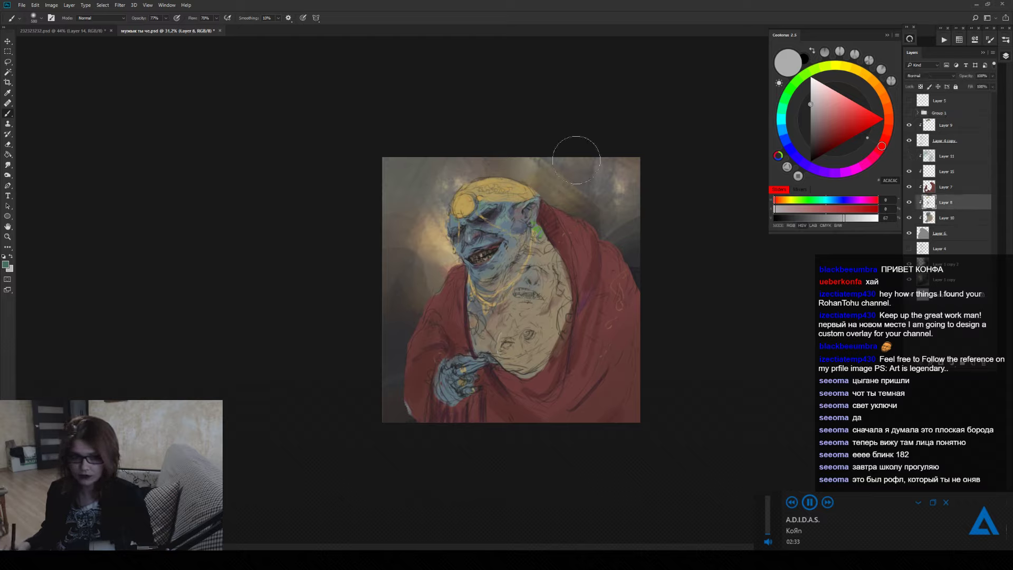
# Paint gold on Layer 8 along the forehead's outer edge beside the round ornament, using a hard elliptical brush and the cap's sampled gold.
pyautogui.press('z')
pyautogui.click(502, 202)
pyautogui.press('b')
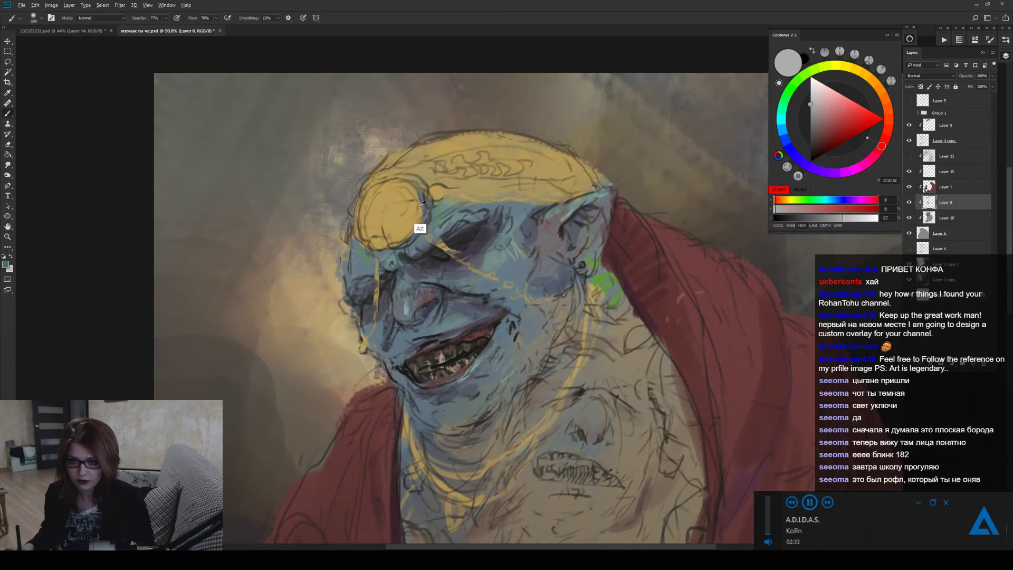
pyautogui.keyDown('alt'); pyautogui.click(448, 146); pyautogui.keyUp('alt')
pyautogui.rightClick(467, 186)
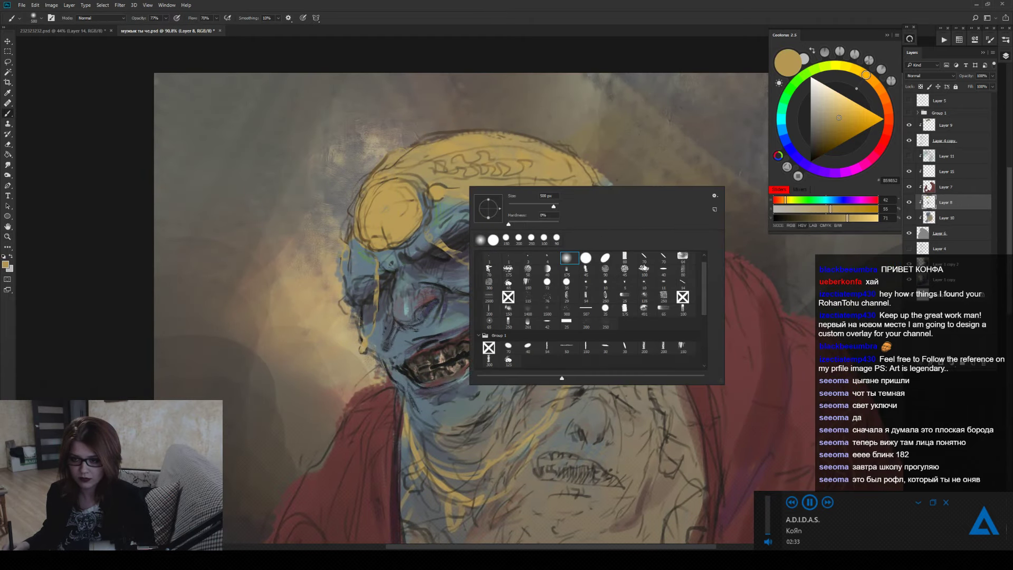
pyautogui.doubleClick(607, 259)
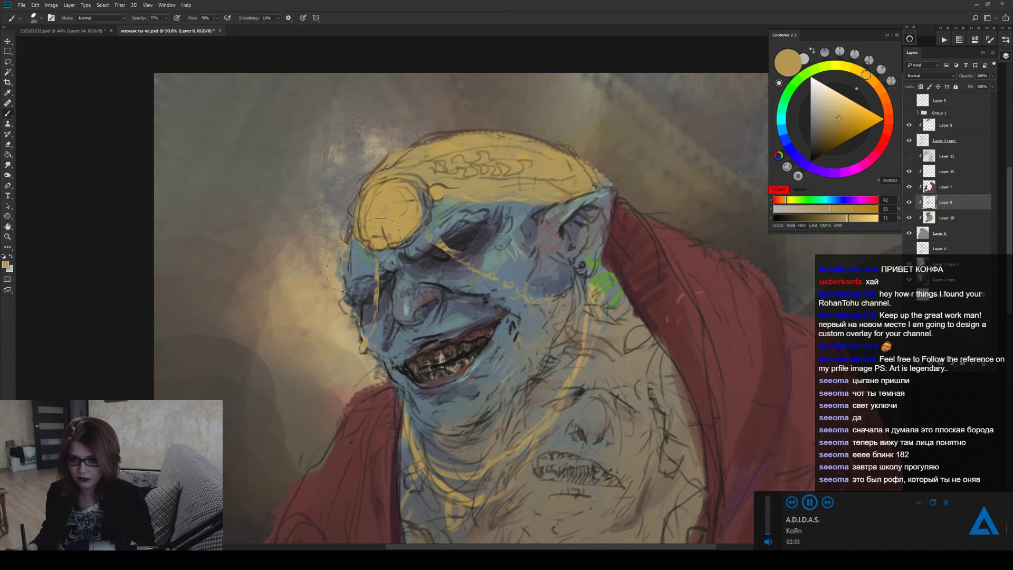
pyautogui.moveTo(358, 243); pyautogui.dragTo(346, 259)
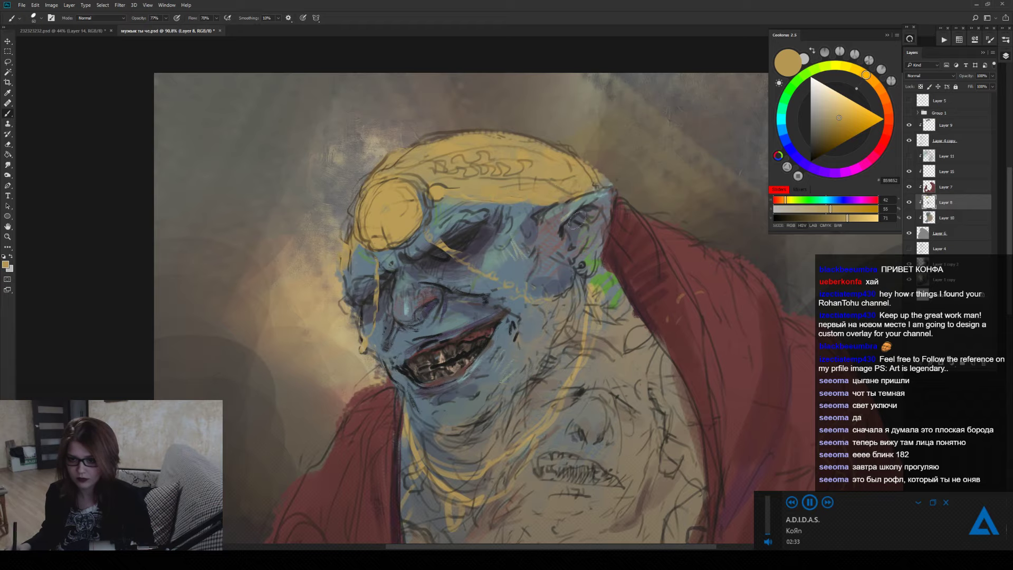
pyautogui.moveTo(569, 281); pyautogui.dragTo(553, 223)
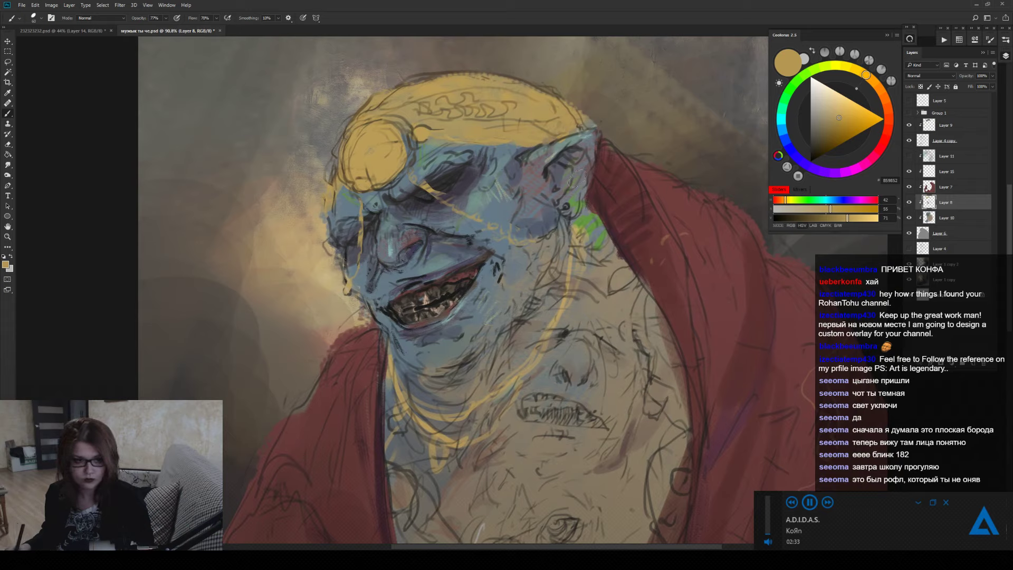
# Try to paint a near-black stroke across the nose bridge and brow on Layer 9 with an enlarged brush.
pyautogui.click(971, 141)
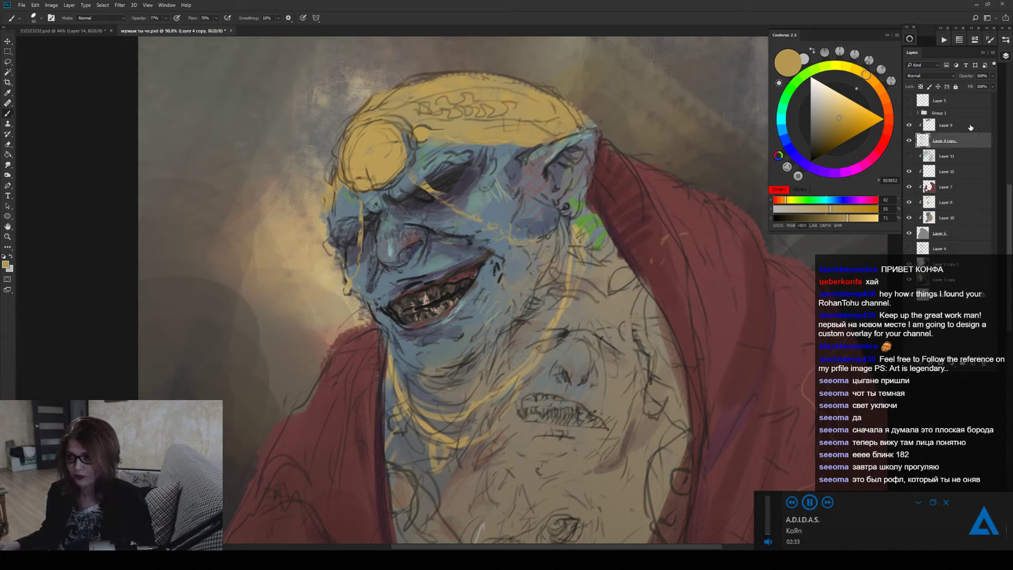
pyautogui.click(969, 125)
pyautogui.keyDown('alt'); pyautogui.click(928, 414); pyautogui.keyUp('alt')
pyautogui.press(']')
pyautogui.press(']')
pyautogui.moveTo(409, 184)
pyautogui.mouseDown()
pyautogui.moveTo(448, 185)
pyautogui.moveTo(443, 196)
pyautogui.mouseUp()
pyautogui.hotkey('ctrl', 'z')
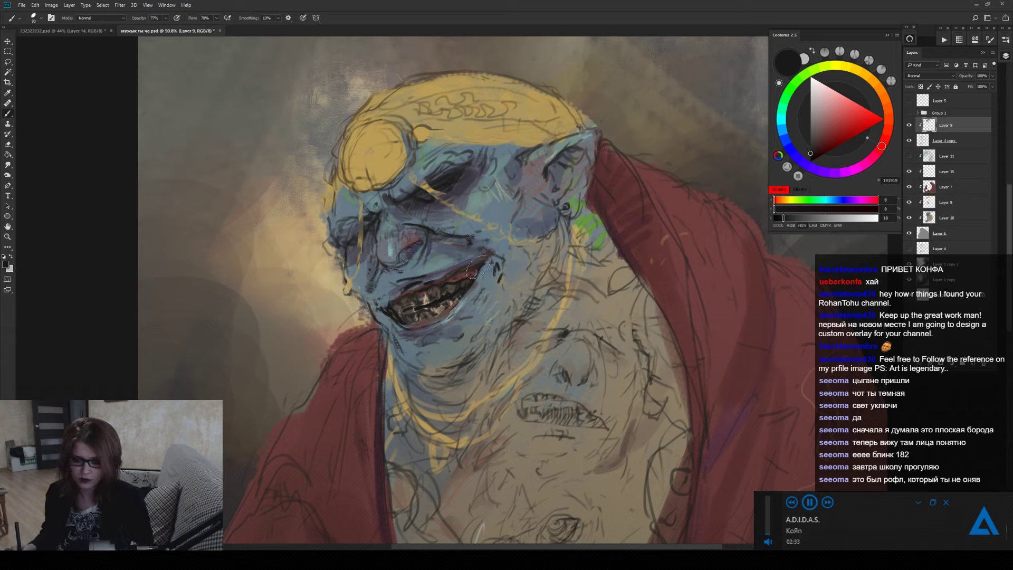
# Try to paint over the upper lip on Layer 9 with the lip's sampled dull red.
pyautogui.press('alt')
pyautogui.keyDown('alt'); pyautogui.click(461, 275); pyautogui.keyUp('alt')
pyautogui.moveTo(467, 276); pyautogui.dragTo(422, 283)
pyautogui.hotkey('ctrl', 'z')
pyautogui.press('[')
pyautogui.press('[')
pyautogui.press('[')
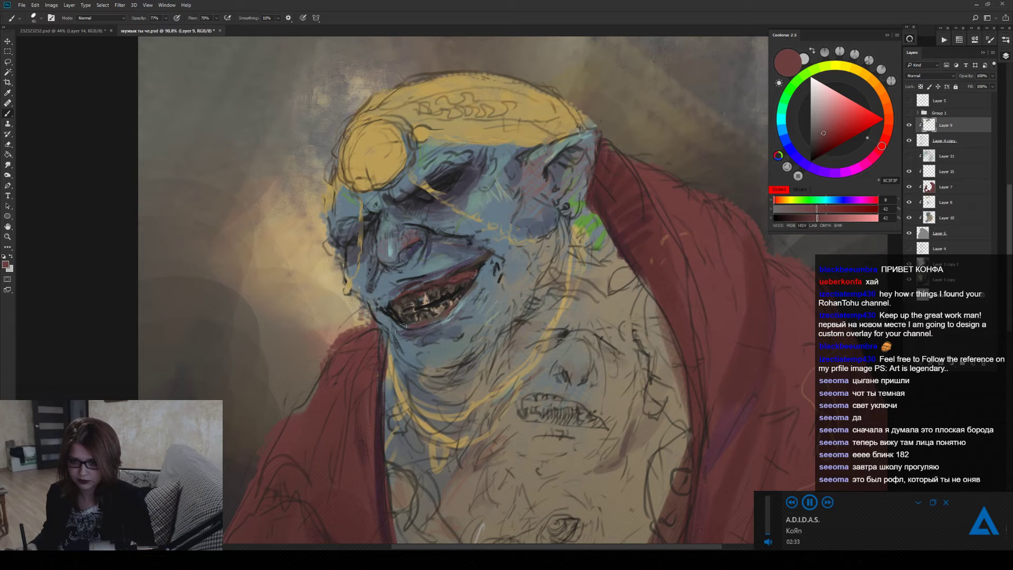
# Set the brush colour to black while viewing the whole upper figure.
pyautogui.press('z')
pyautogui.moveTo(453, 318); pyautogui.dragTo(430, 342)
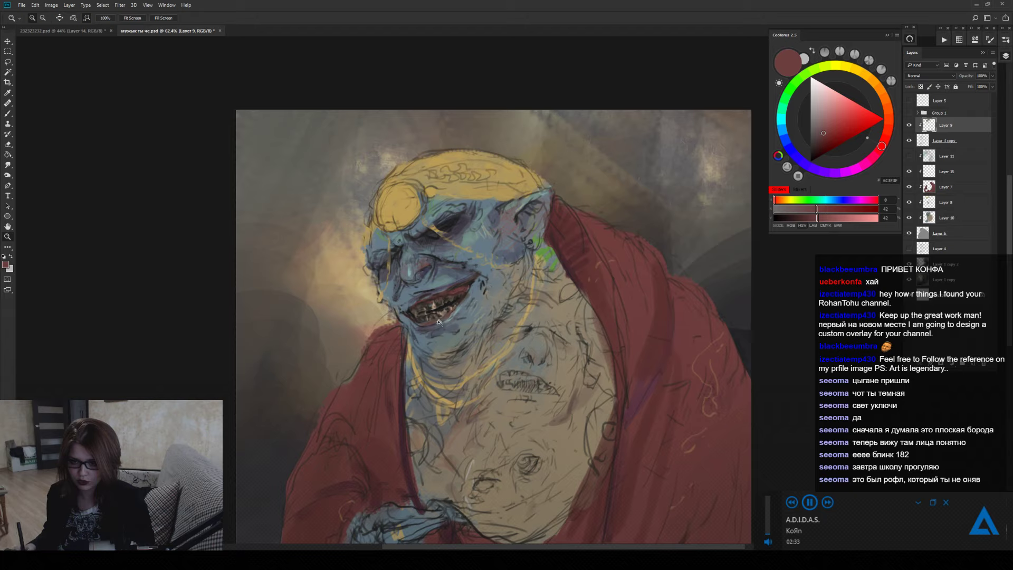
pyautogui.press('b')
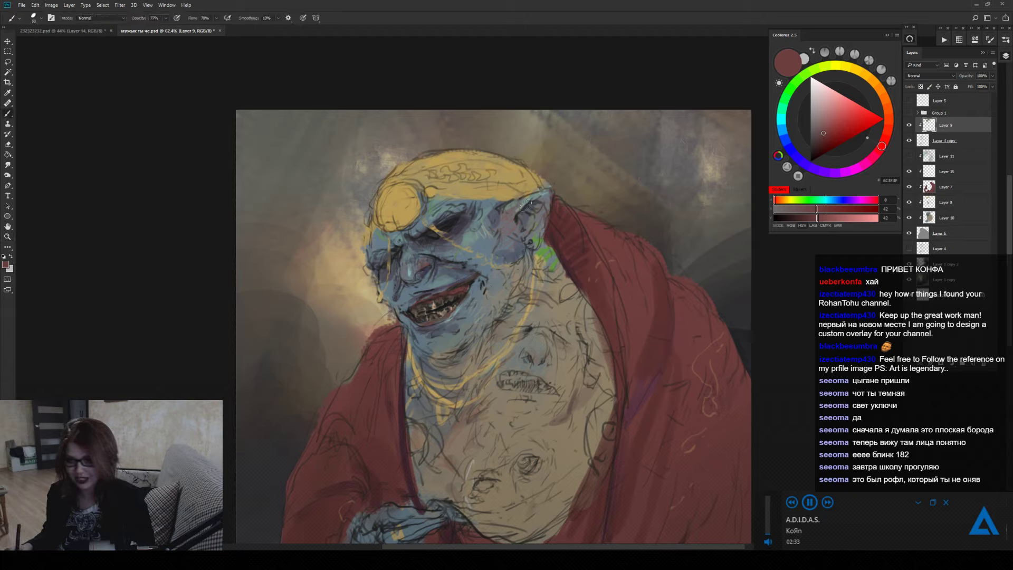
pyautogui.click(816, 142)
pyautogui.moveTo(815, 151); pyautogui.dragTo(810, 153)
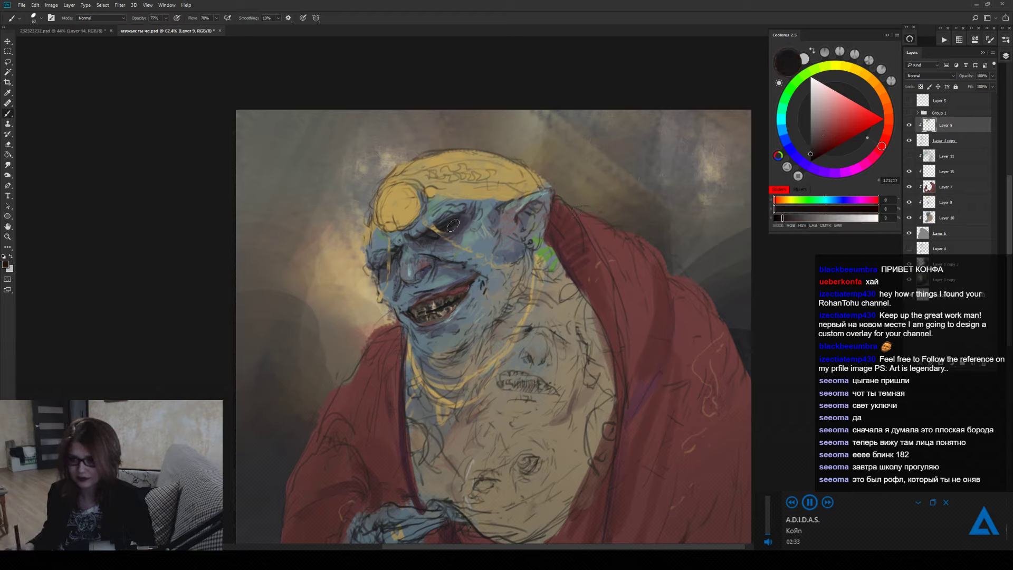
pyautogui.click(777, 219)
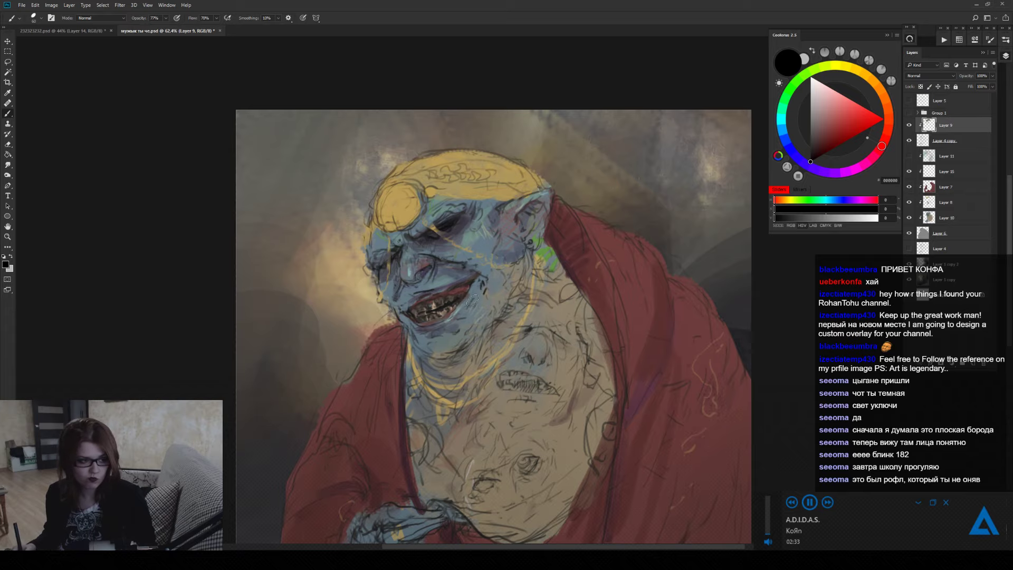
# Shade the blue hand on Layer 10 with a dark violet-grey sampled from the eye socket, using an enlarged brush.
pyautogui.moveTo(574, 300); pyautogui.dragTo(578, 197)
pyautogui.press('z')
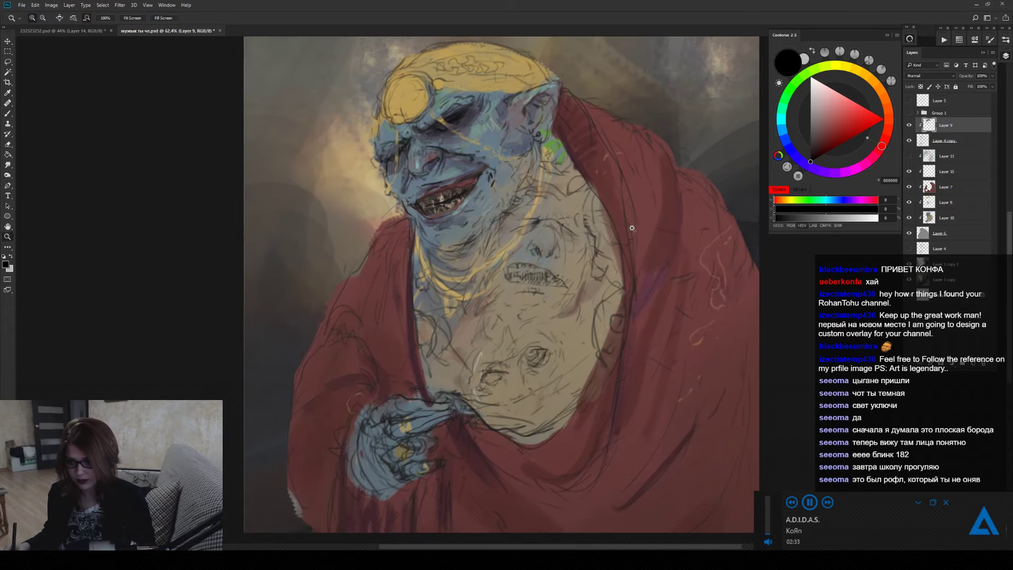
pyautogui.moveTo(631, 228); pyautogui.dragTo(608, 242)
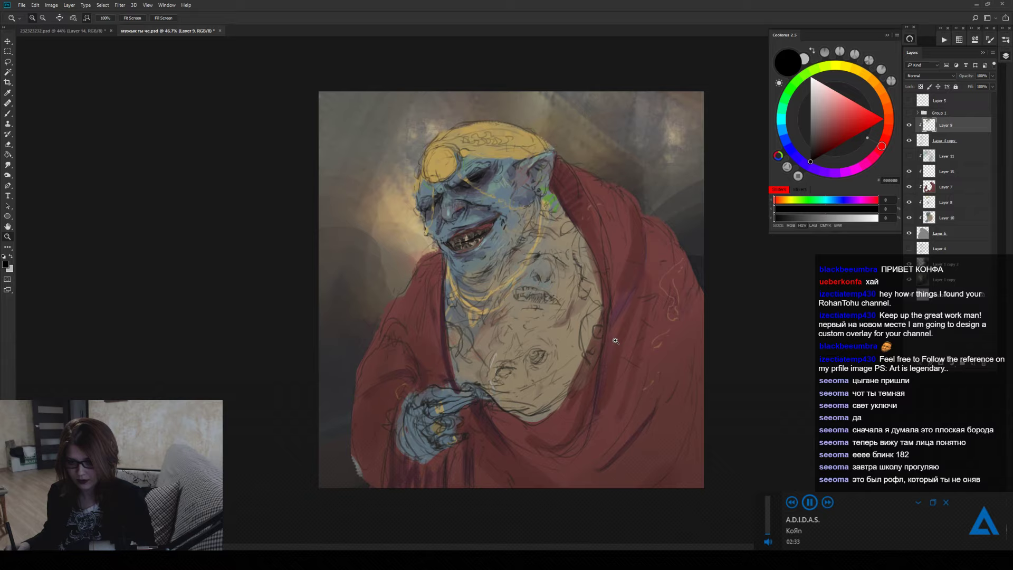
pyautogui.press('b')
pyautogui.keyDown('alt'); pyautogui.click(481, 199); pyautogui.keyUp('alt')
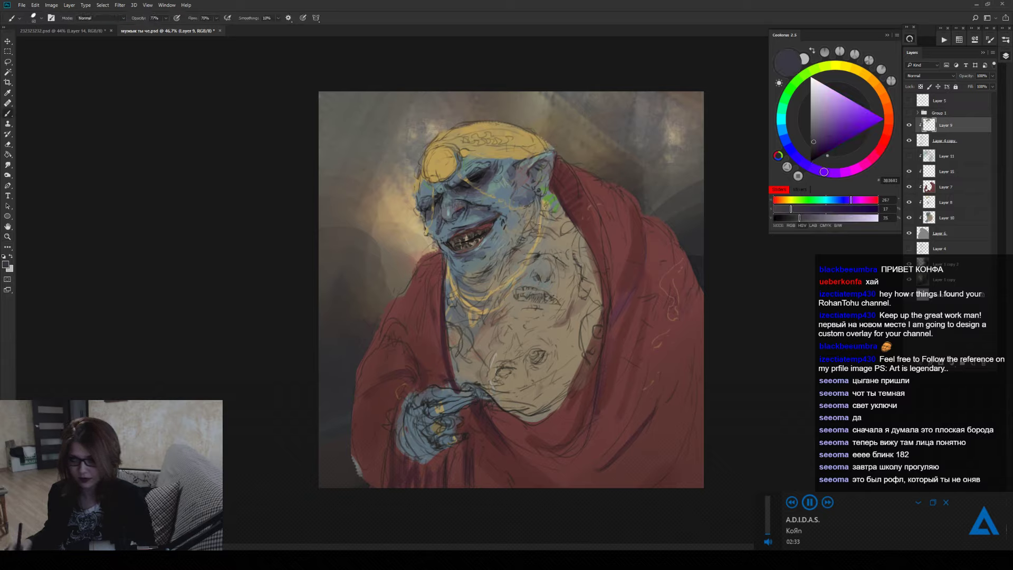
pyautogui.click(959, 218)
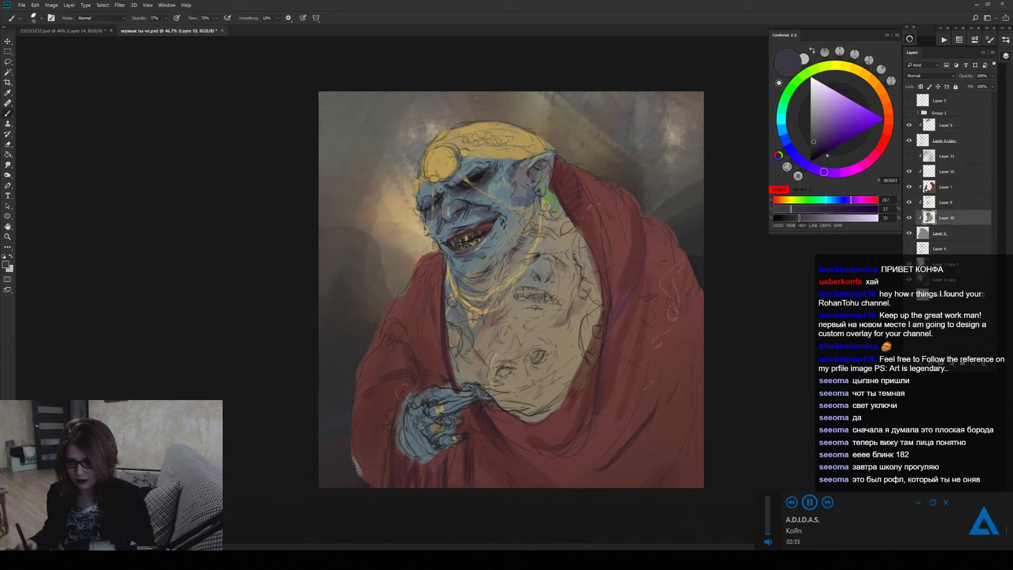
pyautogui.press(']')
pyautogui.press(']')
pyautogui.press(']')
pyautogui.press(']')
pyautogui.press(']')
pyautogui.press(']')
pyautogui.press(']')
pyautogui.press(']')
pyautogui.press(']')
pyautogui.moveTo(408, 409); pyautogui.dragTo(428, 459)
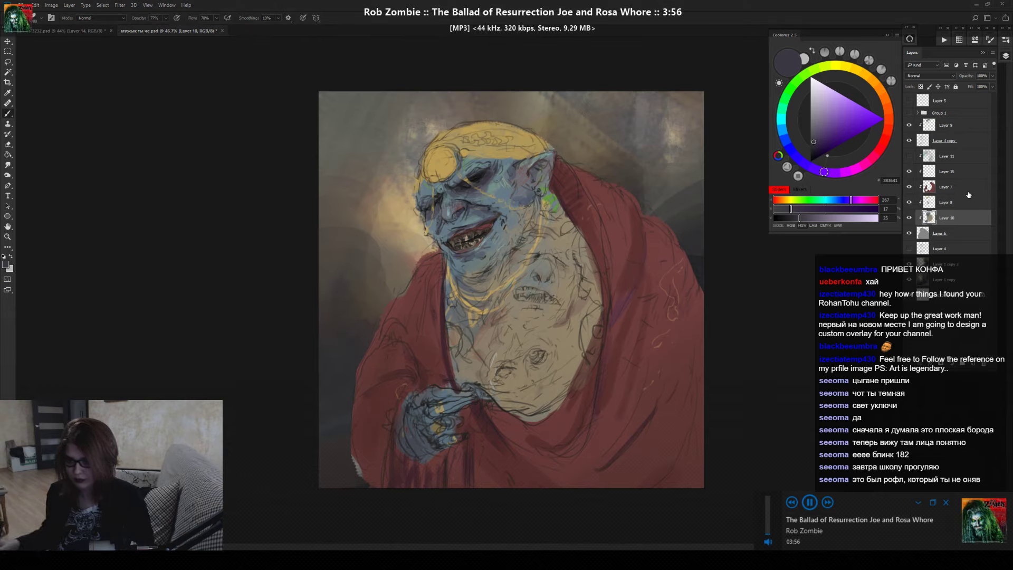
# Lock Layer 7's transparent pixels and shade the robe's sleeve above the hand with a sampled dark maroon.
pyautogui.click(965, 189)
pyautogui.keyDown('alt'); pyautogui.click(481, 417); pyautogui.keyUp('alt')
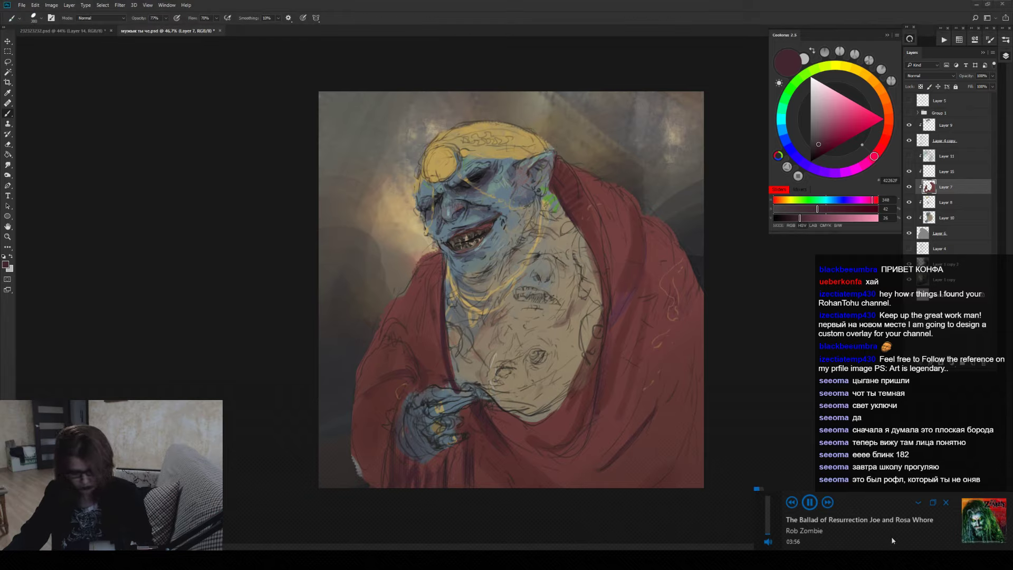
pyautogui.press('XF86AudioNext')
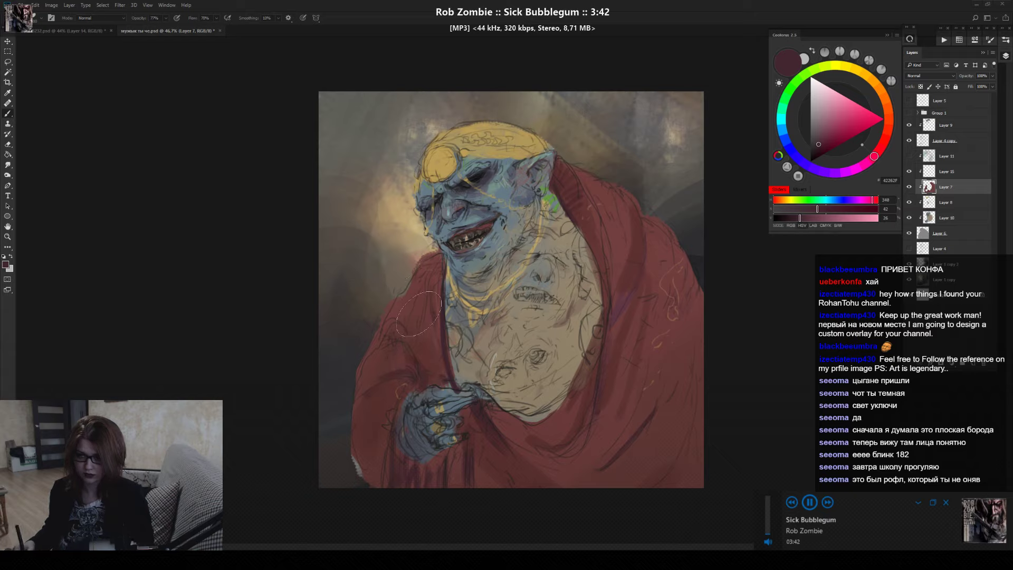
pyautogui.press('/')
pyautogui.moveTo(419, 361); pyautogui.dragTo(430, 275)
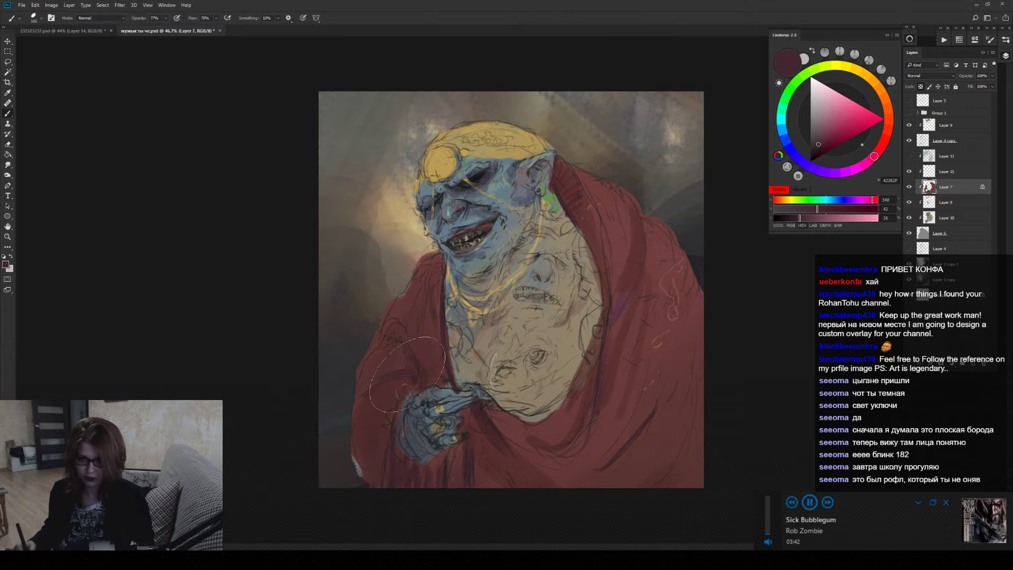
# Darken the sleeve and the robe folds beneath the hand on Layer 7 with a darker, warmer brown.
pyautogui.click(792, 218)
pyautogui.moveTo(875, 149); pyautogui.dragTo(889, 120)
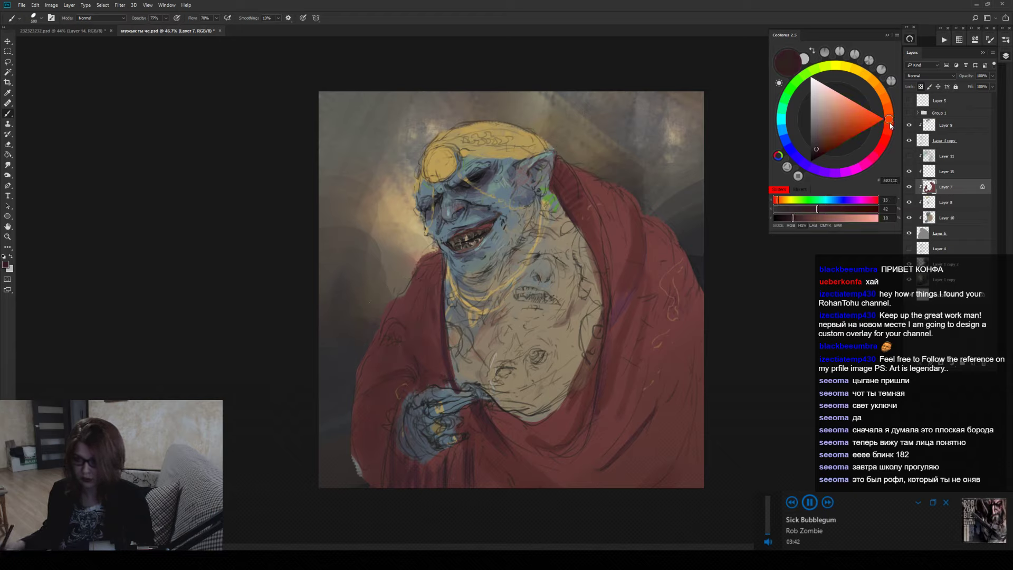
pyautogui.moveTo(391, 322)
pyautogui.mouseDown()
pyautogui.moveTo(401, 391)
pyautogui.moveTo(388, 422)
pyautogui.moveTo(409, 389)
pyautogui.mouseUp()
pyautogui.press('[')
pyautogui.press('[')
pyautogui.press('[')
pyautogui.press('[')
pyautogui.press('[')
pyautogui.press('[')
pyautogui.press('[')
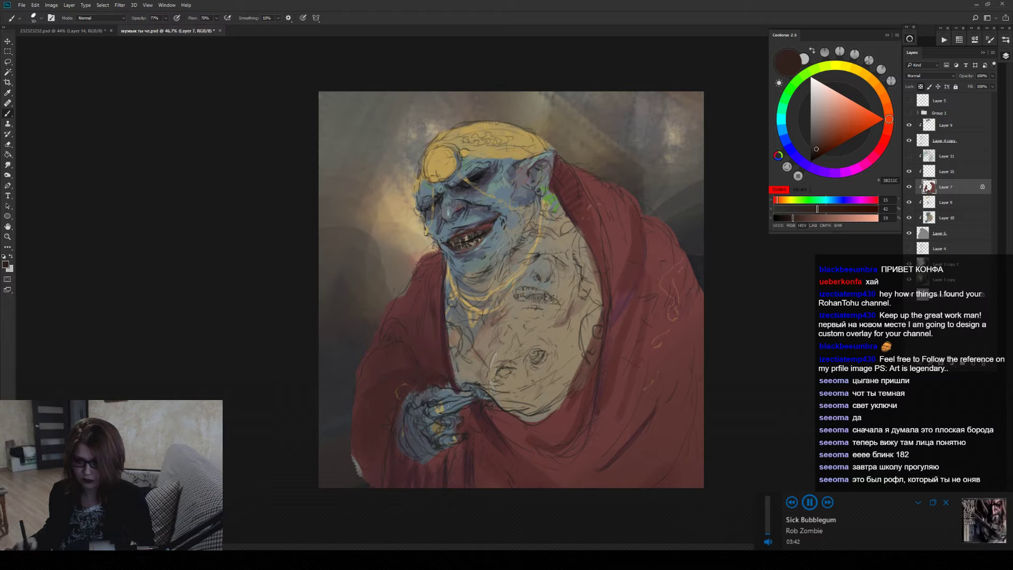
pyautogui.moveTo(450, 450)
pyautogui.mouseDown()
pyautogui.moveTo(433, 467)
pyautogui.moveTo(401, 460)
pyautogui.moveTo(444, 474)
pyautogui.moveTo(432, 497)
pyautogui.moveTo(391, 486)
pyautogui.moveTo(391, 472)
pyautogui.moveTo(420, 484)
pyautogui.moveTo(429, 470)
pyautogui.moveTo(401, 454)
pyautogui.moveTo(390, 469)
pyautogui.moveTo(437, 488)
pyautogui.mouseUp()
pyautogui.press('z')
pyautogui.moveTo(460, 449)
pyautogui.mouseDown()
pyautogui.moveTo(443, 447)
pyautogui.moveTo(454, 445)
pyautogui.mouseUp()
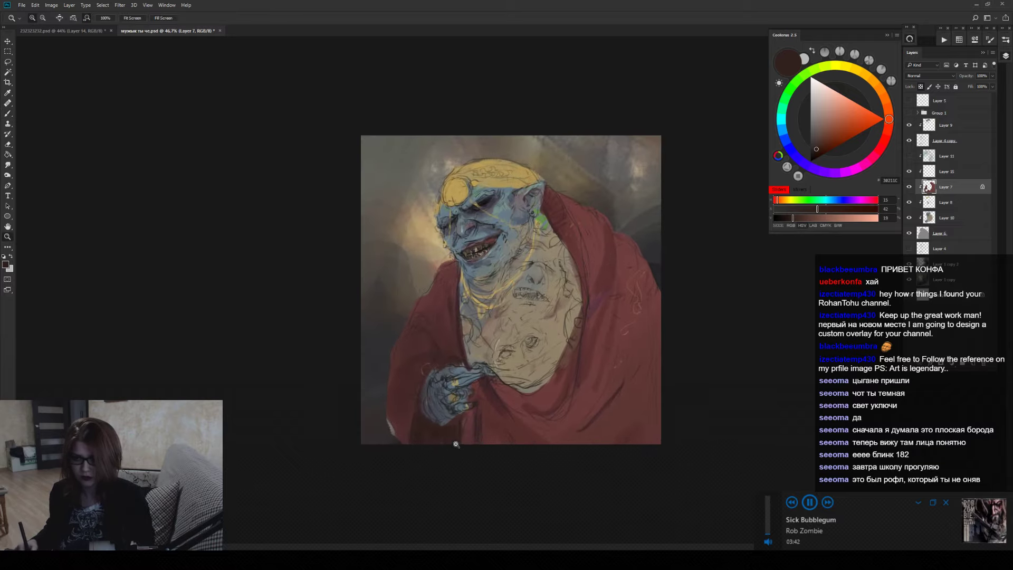
# Paint the robe folds below the belly on Layer 7 with the sampled robe red, lightened and shifted towards orange.
pyautogui.keyDown('alt'); pyautogui.click(488, 396); pyautogui.keyUp('alt')
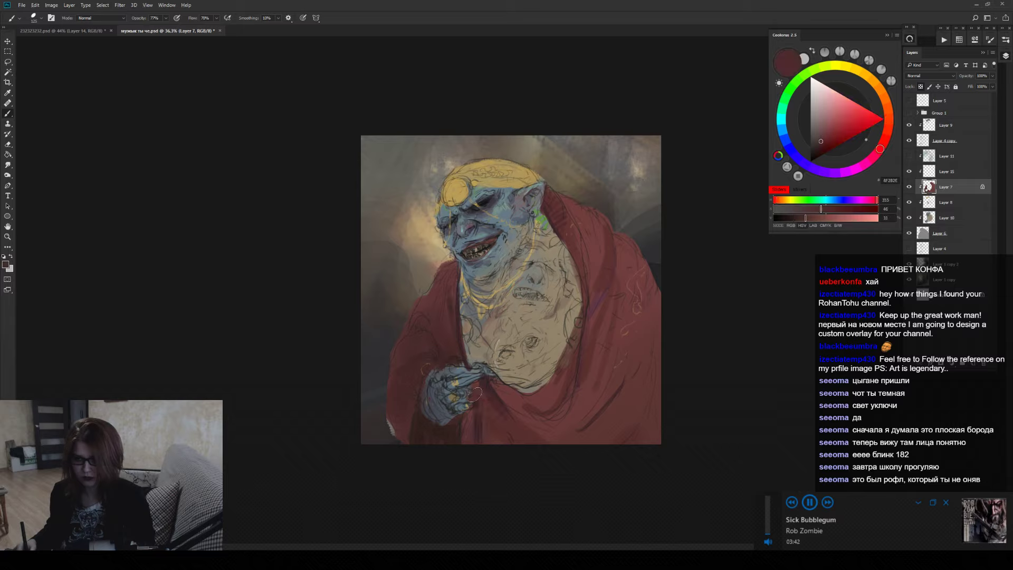
pyautogui.keyDown('alt'); pyautogui.click(515, 402); pyautogui.keyUp('alt')
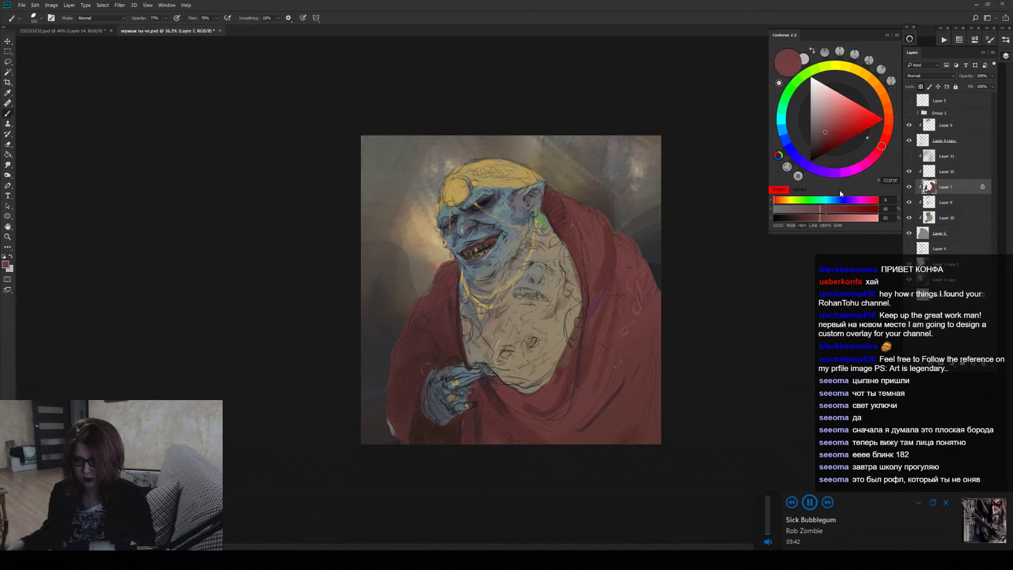
pyautogui.click(830, 217)
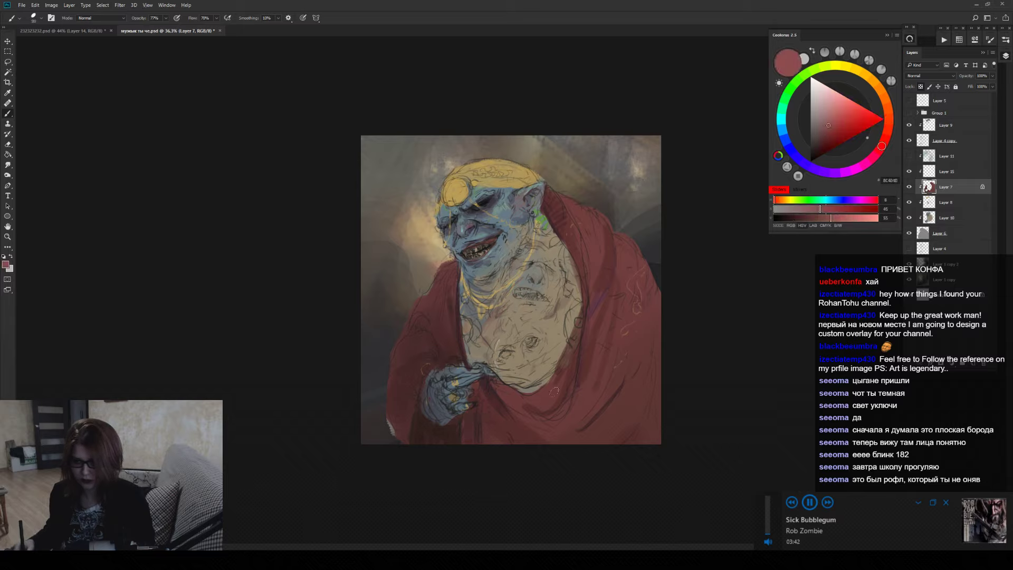
pyautogui.click(888, 119)
pyautogui.press('[')
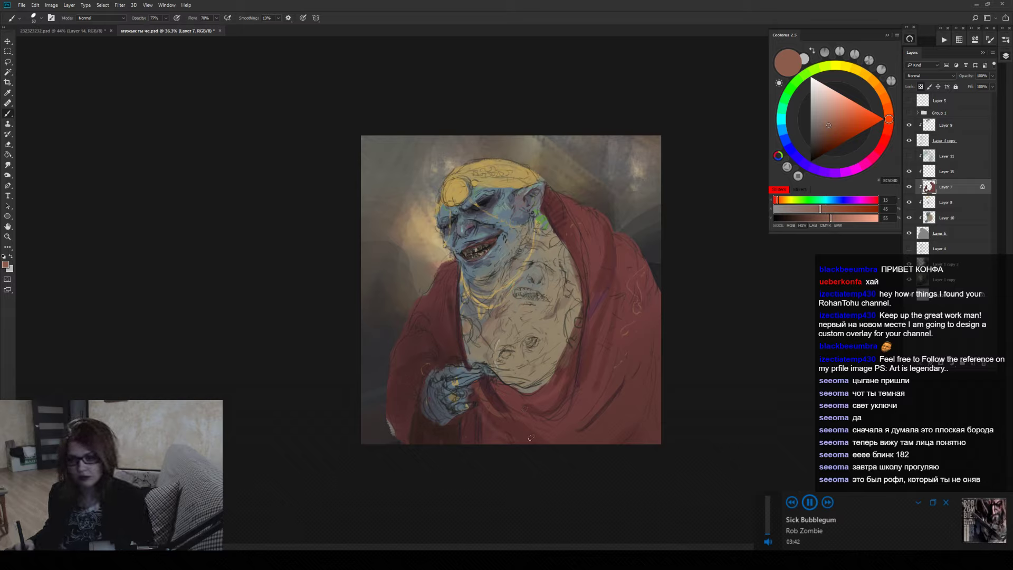
pyautogui.moveTo(542, 414); pyautogui.dragTo(565, 378)
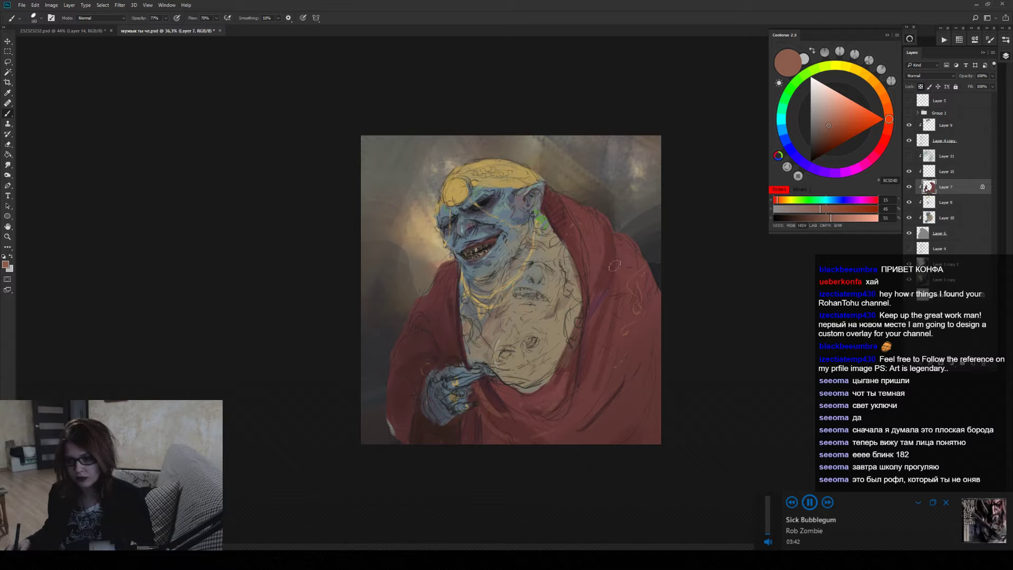
# Try to paint warm light-brown strokes down the robe's lapel and shoulder beside the belly on Layer 7.
pyautogui.moveTo(614, 268); pyautogui.dragTo(583, 379)
pyautogui.hotkey('ctrl', 'z')
pyautogui.press(']')
pyautogui.moveTo(598, 281)
pyautogui.mouseDown()
pyautogui.moveTo(602, 244)
pyautogui.moveTo(586, 216)
pyautogui.mouseUp()
pyautogui.hotkey('ctrl', 'z')
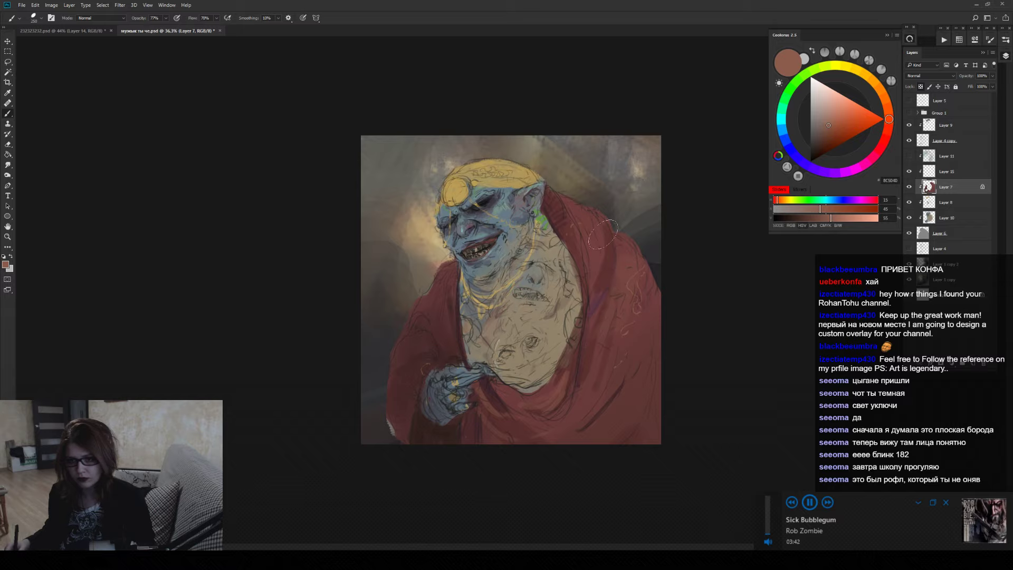
# Paint warm light brown along the robe's outer right edge with a large brush and on the collar behind the ear with a smaller one.
pyautogui.press(']')
pyautogui.press(']')
pyautogui.press(']')
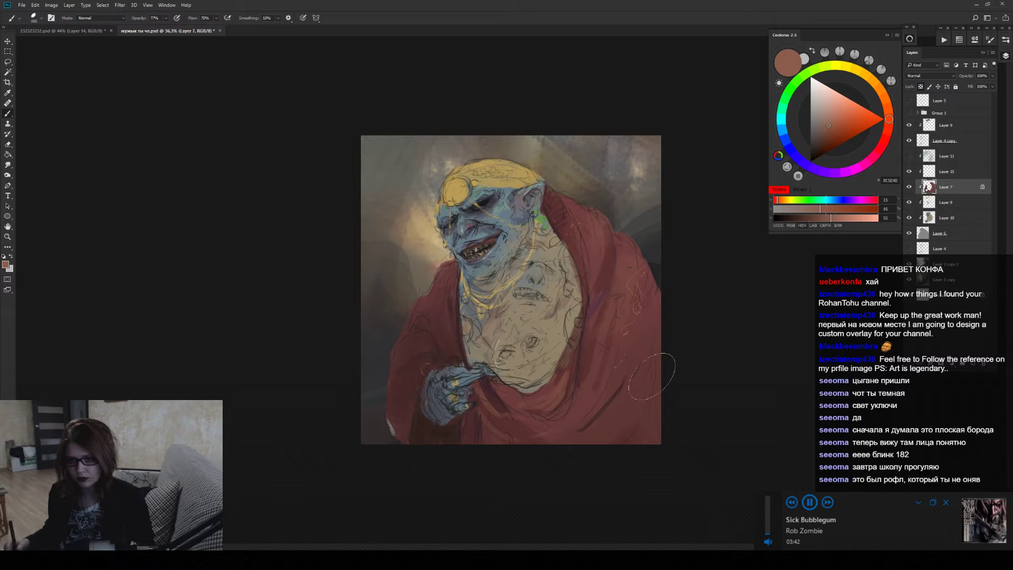
pyautogui.moveTo(648, 306); pyautogui.dragTo(644, 427)
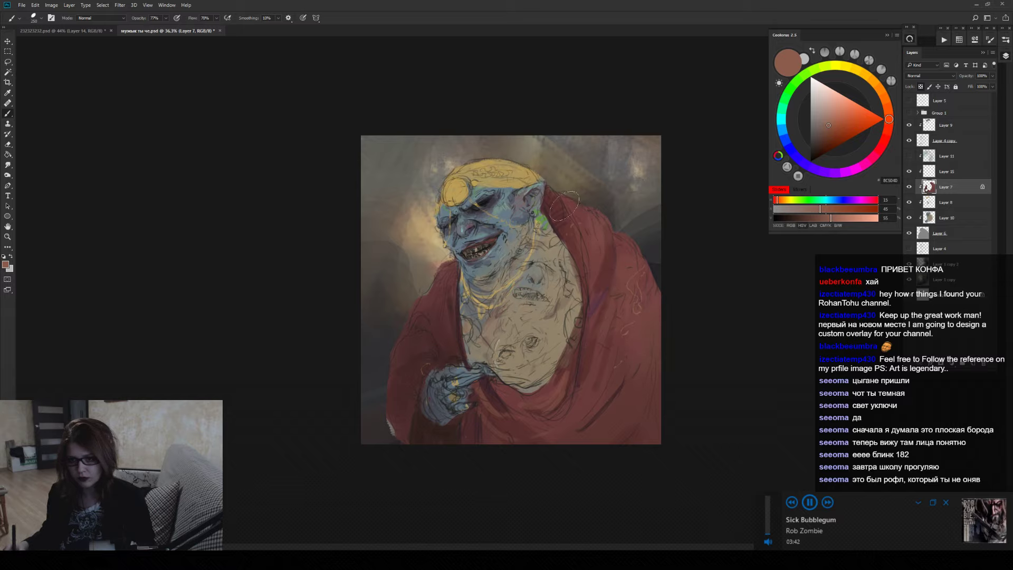
pyautogui.press('[')
pyautogui.moveTo(550, 189); pyautogui.dragTo(571, 227)
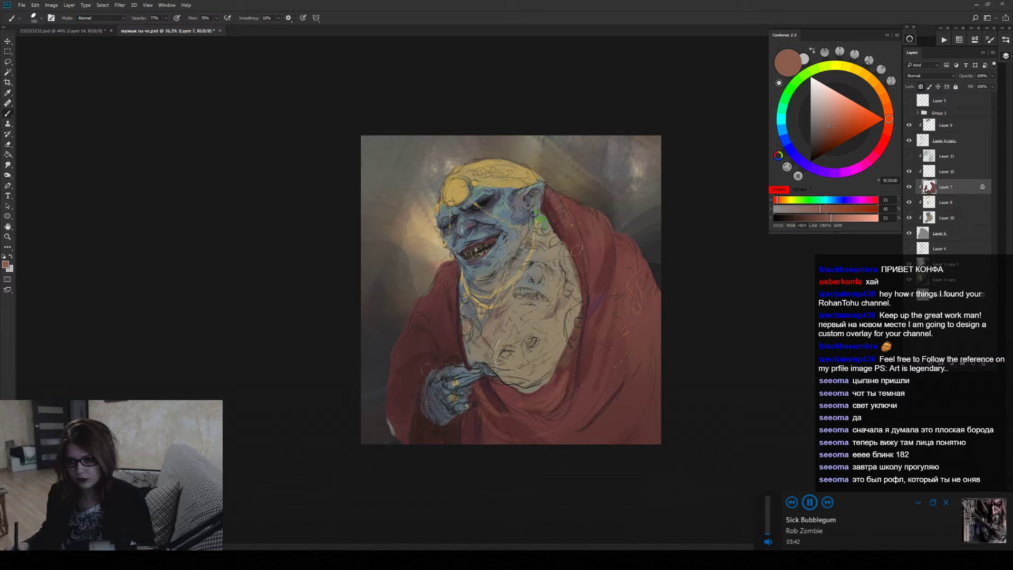
# Undo the last stroke and repaint the collar behind the ear on Layer 7 in warm light brown.
pyautogui.hotkey('ctrl', 'z')
pyautogui.moveTo(548, 193); pyautogui.dragTo(563, 220)
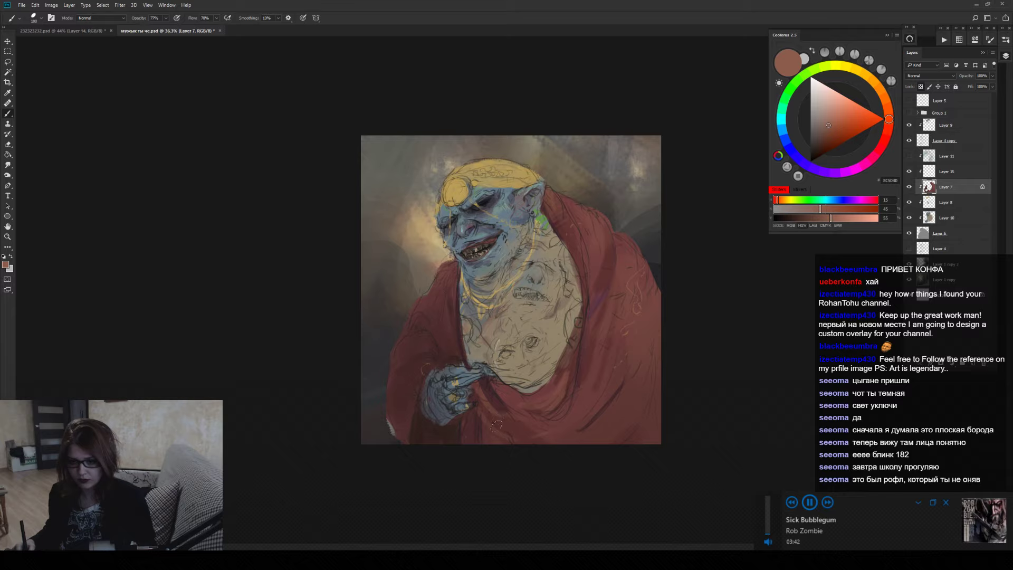
# Deepen the shadows around the hand and sleeve on Layer 7 with the sampled dark brown, made darker and less saturated.
pyautogui.keyDown('alt'); pyautogui.click(493, 405); pyautogui.keyUp('alt')
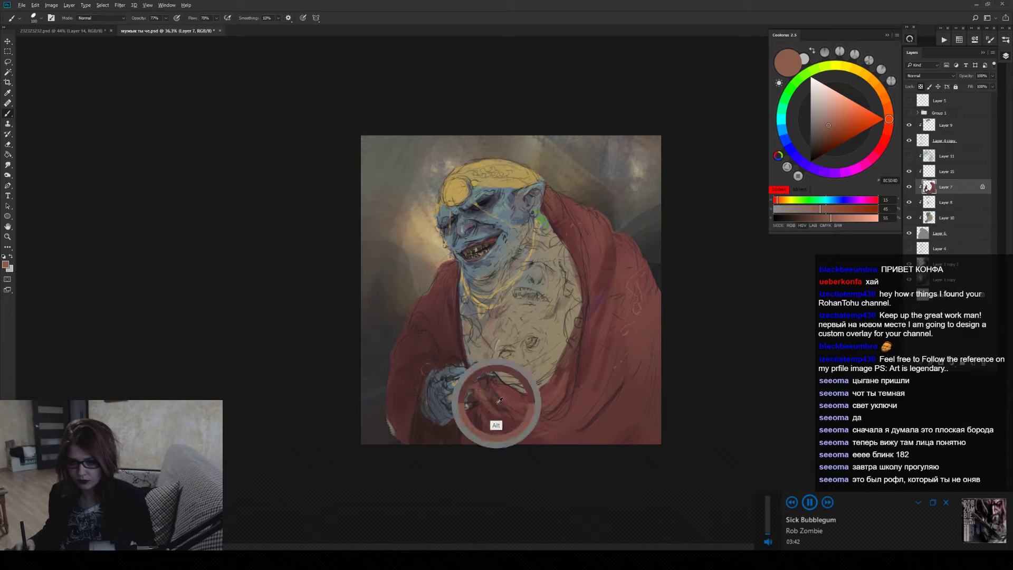
pyautogui.keyDown('alt'); pyautogui.click(445, 438); pyautogui.keyUp('alt')
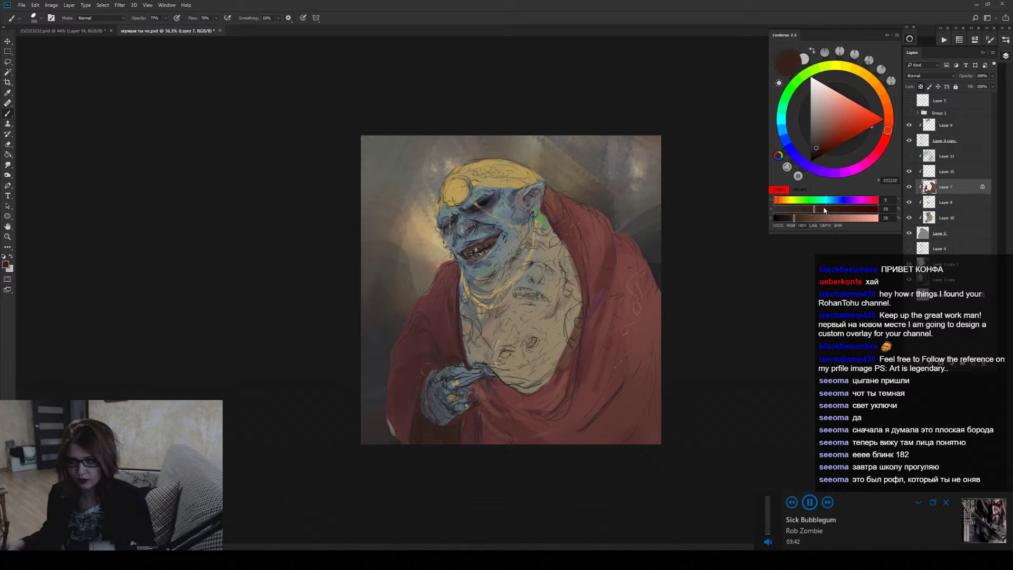
pyautogui.moveTo(795, 216); pyautogui.dragTo(785, 218)
pyautogui.click(802, 209)
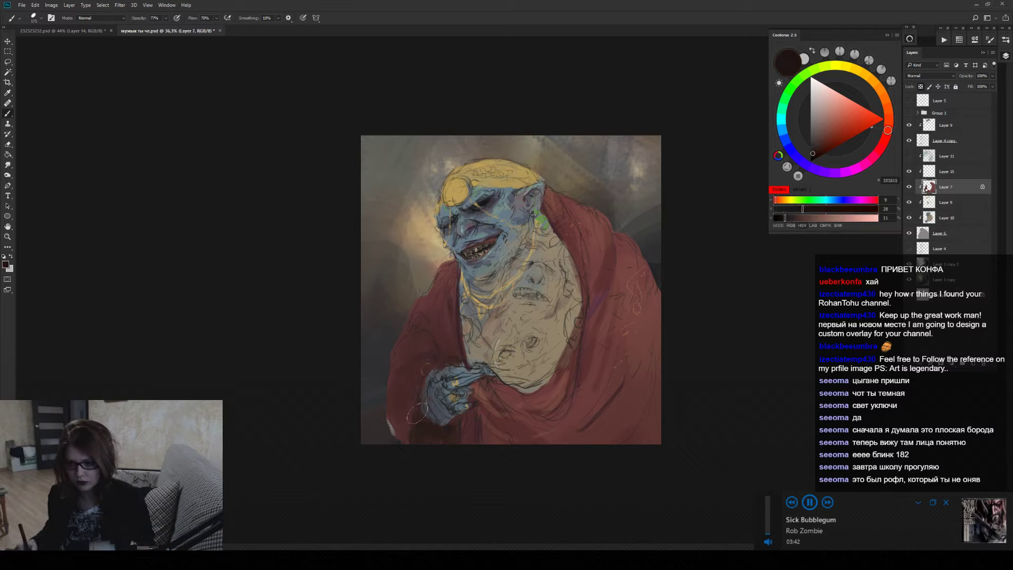
pyautogui.press(']')
pyautogui.press('[')
pyautogui.press('[')
pyautogui.press('[')
pyautogui.press('[')
pyautogui.press('[')
pyautogui.press('[')
pyautogui.press('[')
pyautogui.press('[')
pyautogui.press('[')
pyautogui.press('[')
pyautogui.press('[')
pyautogui.press('[')
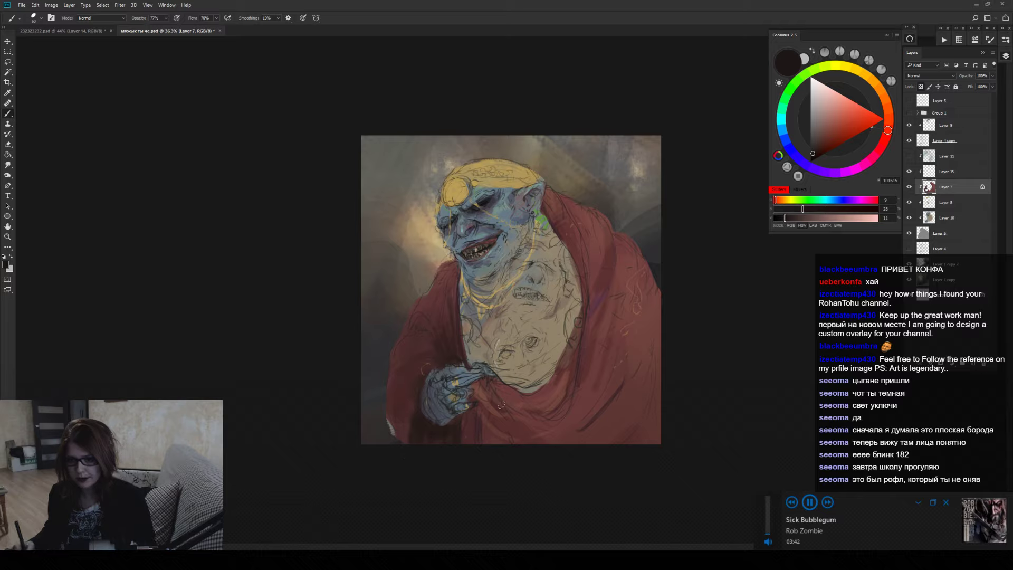
pyautogui.click(909, 113)
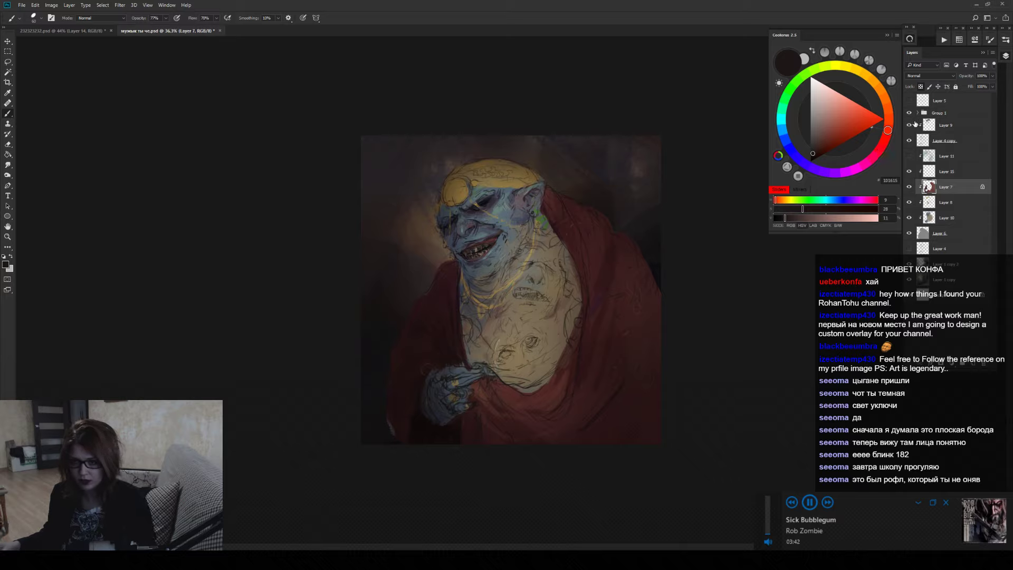
pyautogui.click(968, 130)
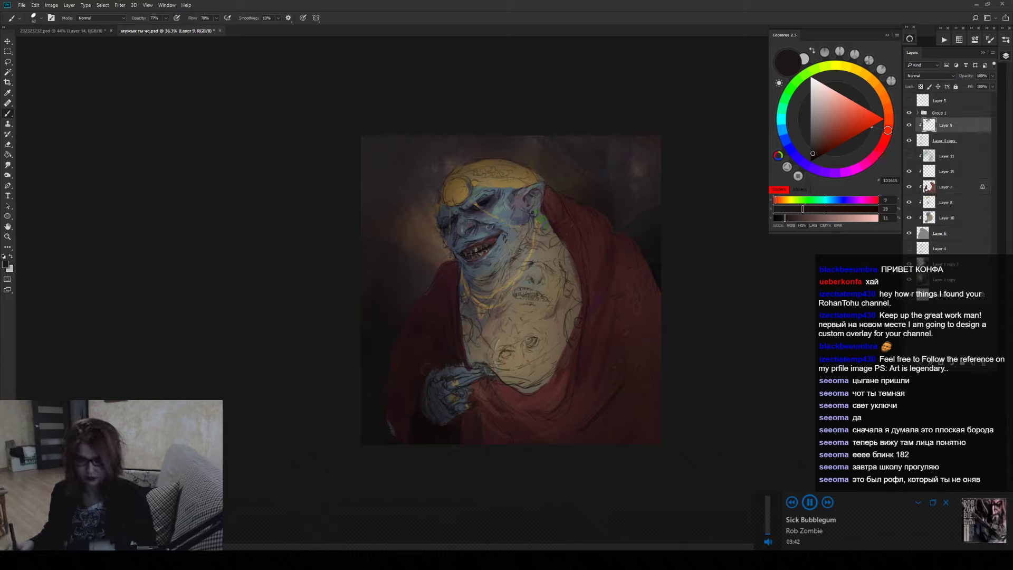
pyautogui.press('e')
pyautogui.press('[')
pyautogui.press('[')
pyautogui.press('[')
pyautogui.press('[')
pyautogui.press('[')
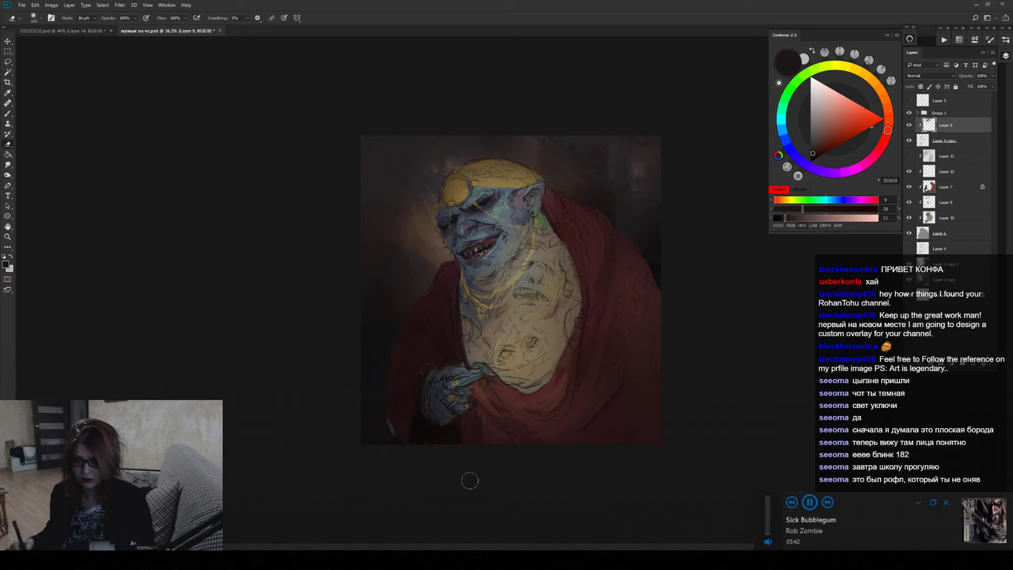
# Paint the dark sleeve area beneath the hand on Layer 7 with a neutral dark grey at brightness 22.
pyautogui.click(965, 216)
pyautogui.click(960, 187)
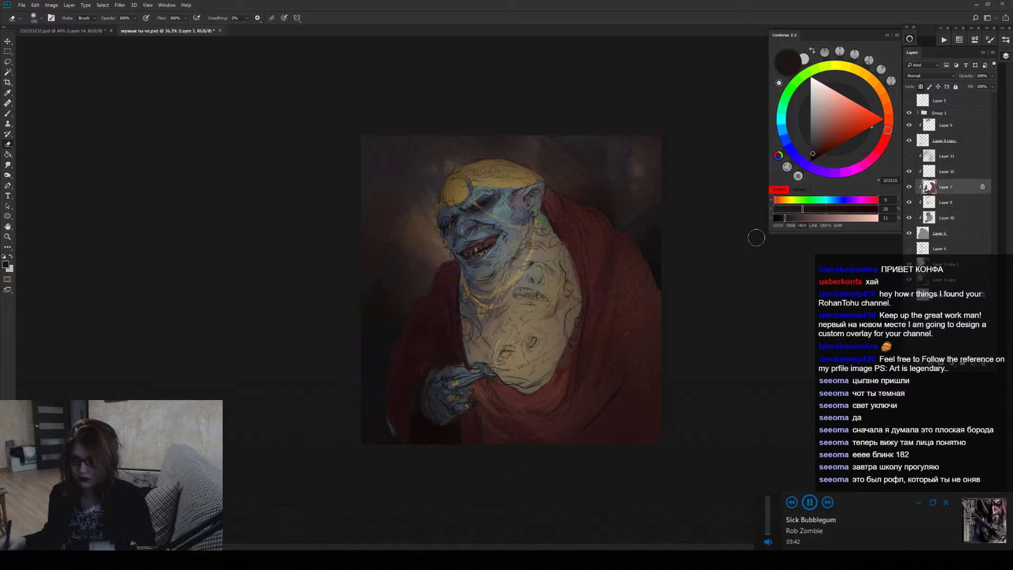
pyautogui.press('b')
pyautogui.keyDown('alt'); pyautogui.click(721, 279); pyautogui.keyUp('alt')
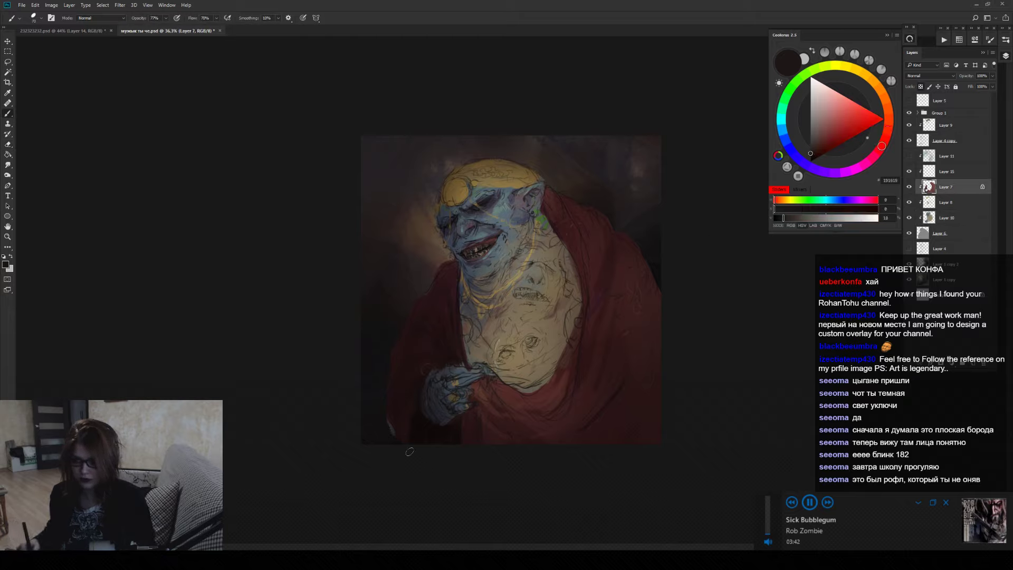
pyautogui.click(797, 218)
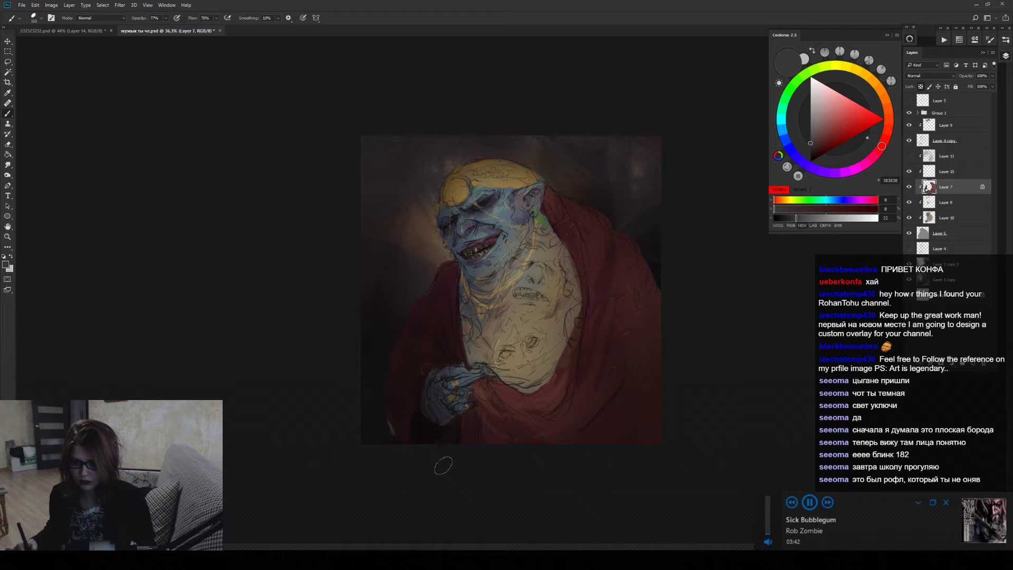
pyautogui.press(']')
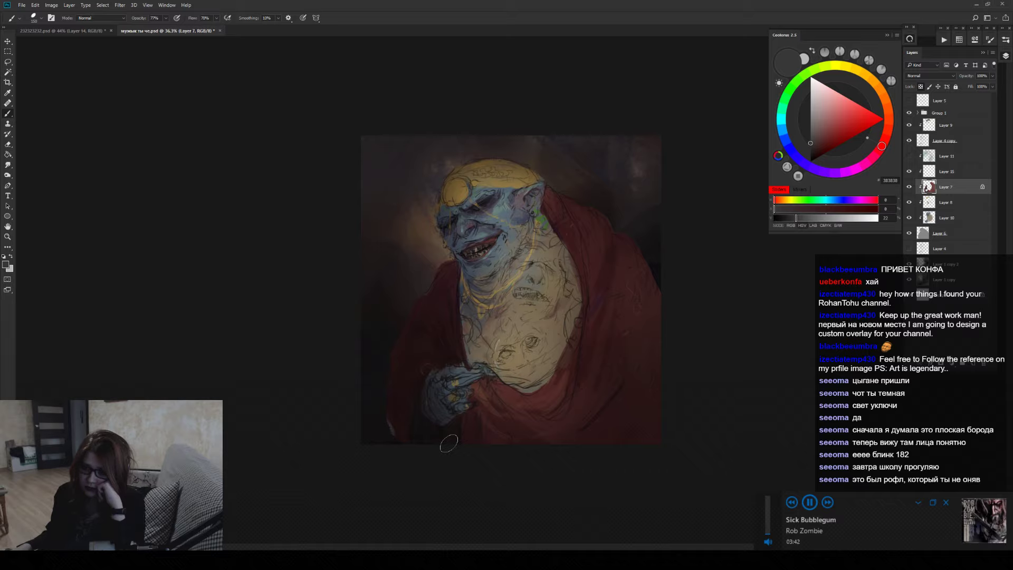
# Hide Group 1 and paint sampled ochre and peach light into the background behind the head and shoulder on Layer 1 copy 2.
pyautogui.click(949, 264)
pyautogui.click(945, 280)
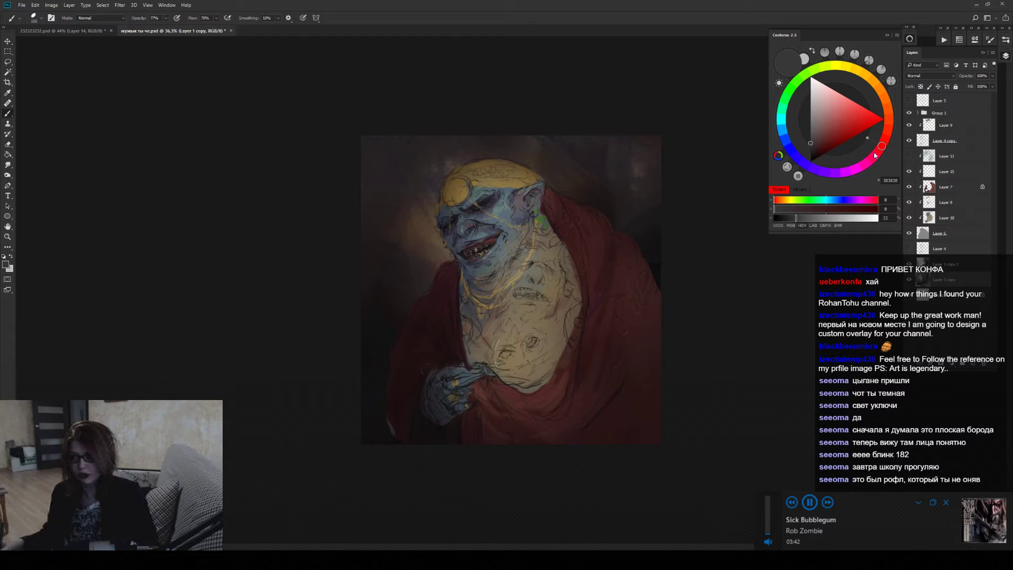
pyautogui.click(909, 113)
pyautogui.keyDown('alt'); pyautogui.click(434, 255); pyautogui.keyUp('alt')
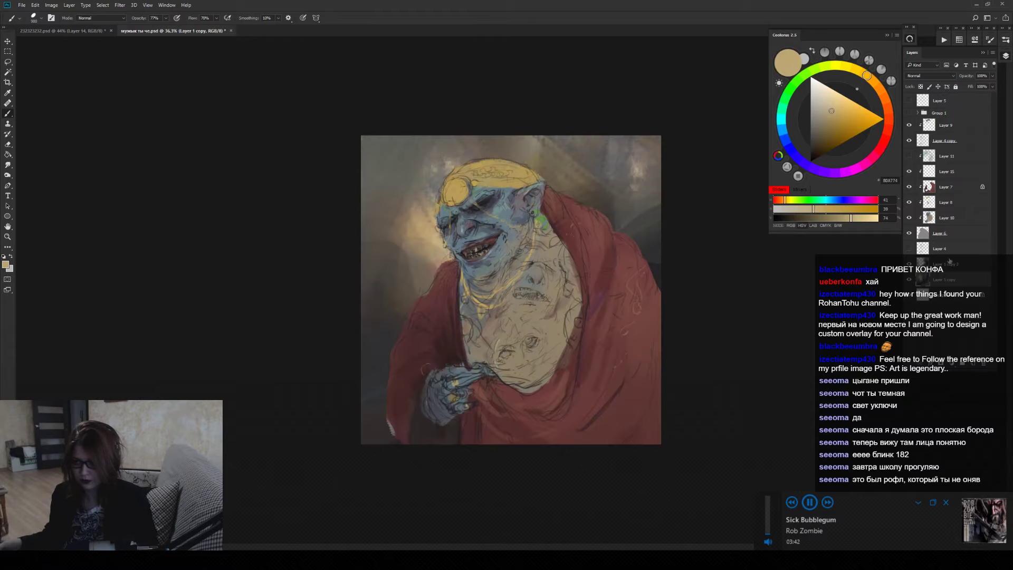
pyautogui.hotkey('alt', ']')
pyautogui.moveTo(554, 145); pyautogui.dragTo(567, 155)
pyautogui.moveTo(607, 185); pyautogui.dragTo(627, 205)
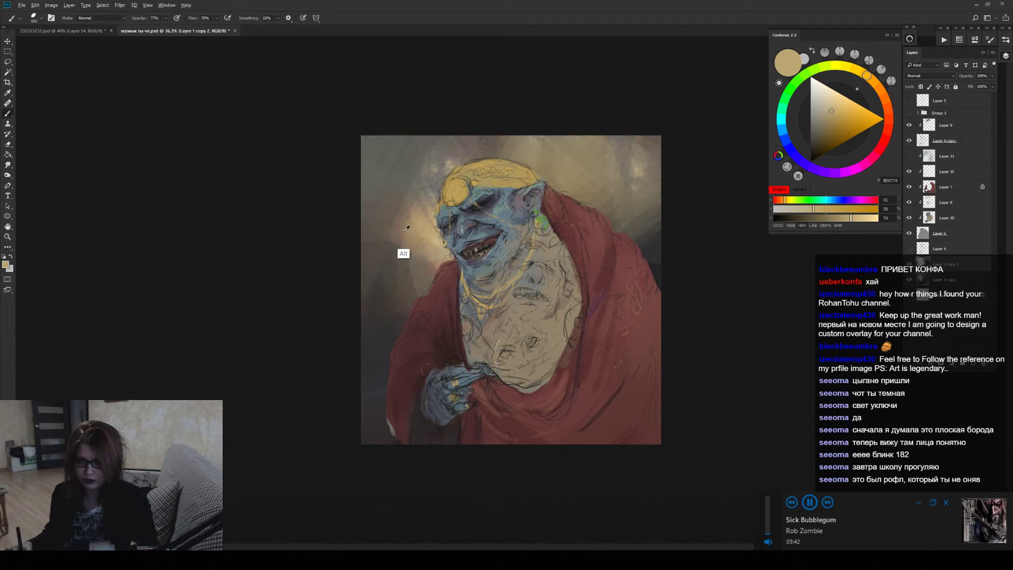
pyautogui.keyDown('alt'); pyautogui.click(442, 263); pyautogui.keyUp('alt')
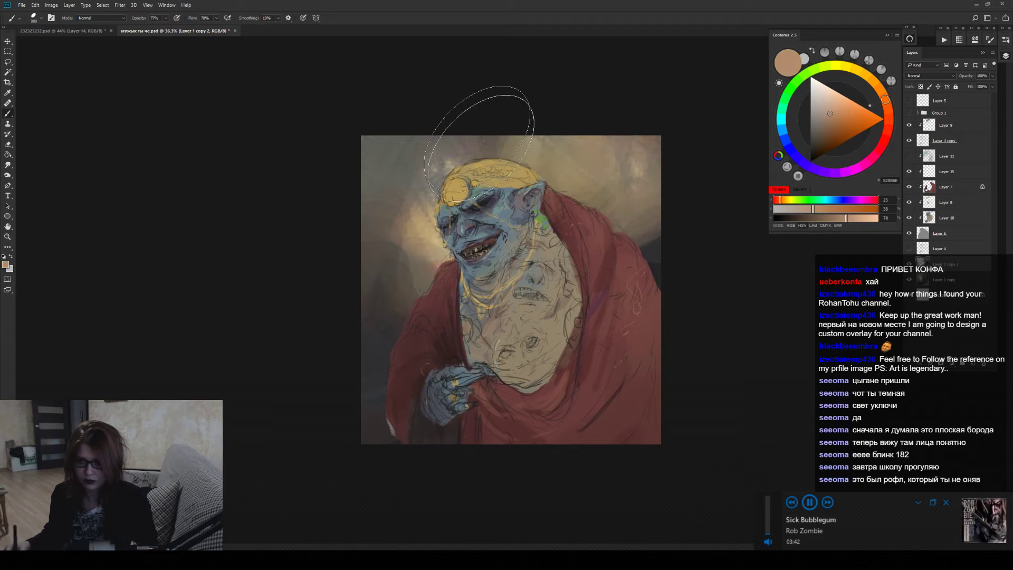
# Darken the outer background around the figure on Layer 1 copy 2 with a very large brush in dark purple-grey and near-black.
pyautogui.keyDown('alt'); pyautogui.click(655, 254); pyautogui.keyUp('alt')
pyautogui.press(']')
pyautogui.press(']')
pyautogui.press(']')
pyautogui.press(']')
pyautogui.moveTo(390, 296)
pyautogui.mouseDown()
pyautogui.moveTo(425, 329)
pyautogui.moveTo(331, 205)
pyautogui.mouseUp()
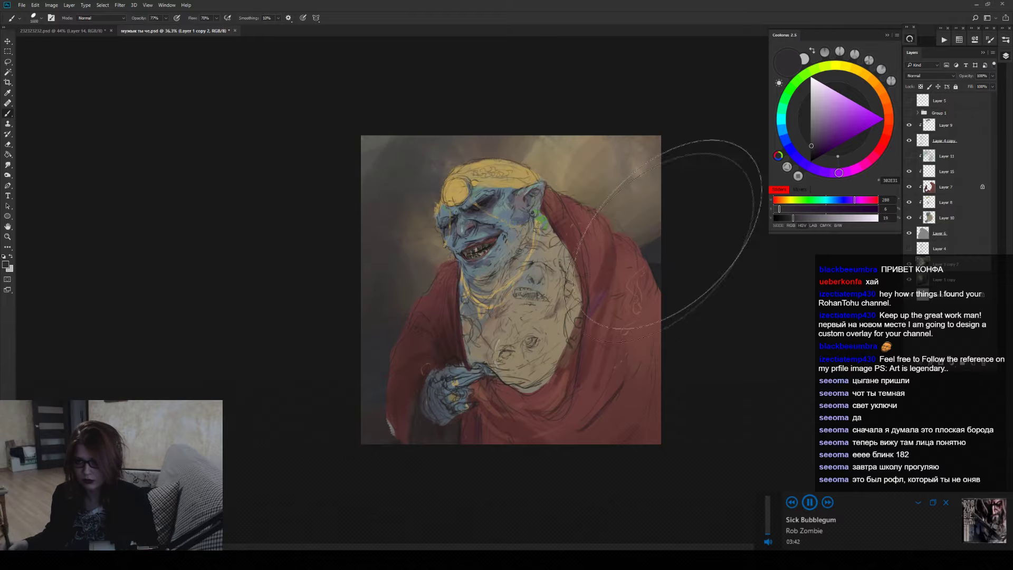
pyautogui.keyDown('alt'); pyautogui.click(457, 470); pyautogui.keyUp('alt')
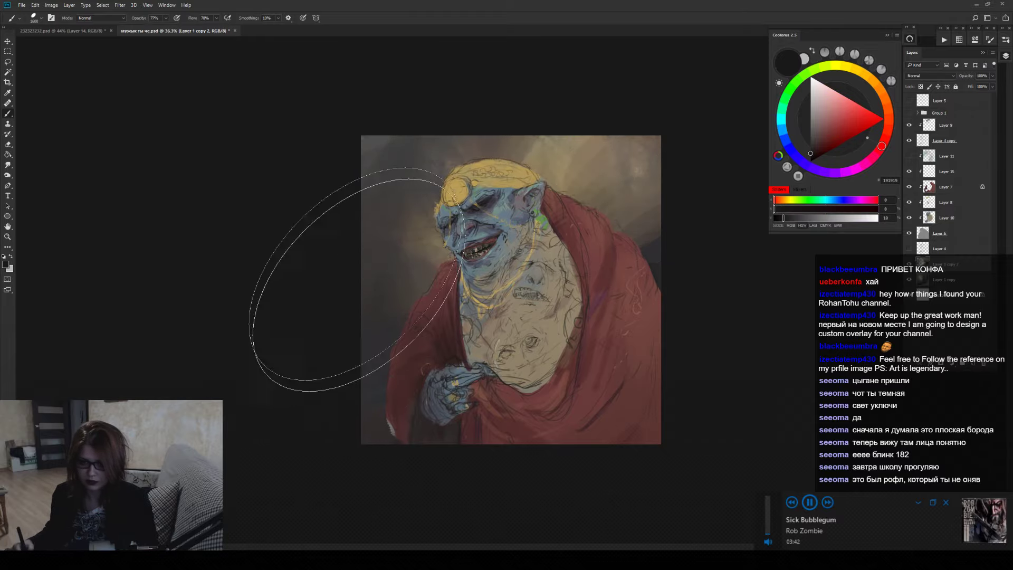
pyautogui.press('[')
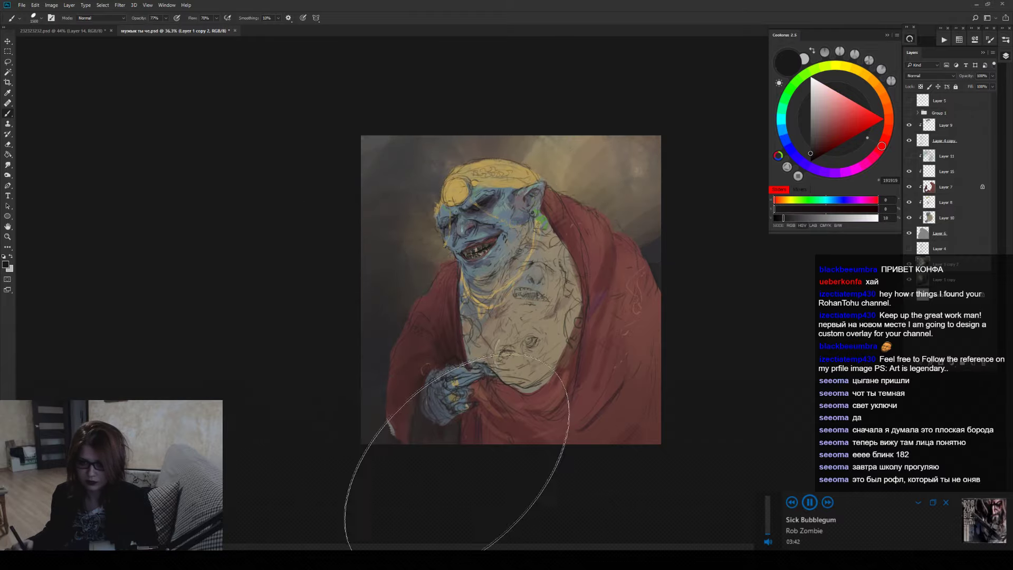
# Show Group 1 and save the document.
pyautogui.click(907, 115)
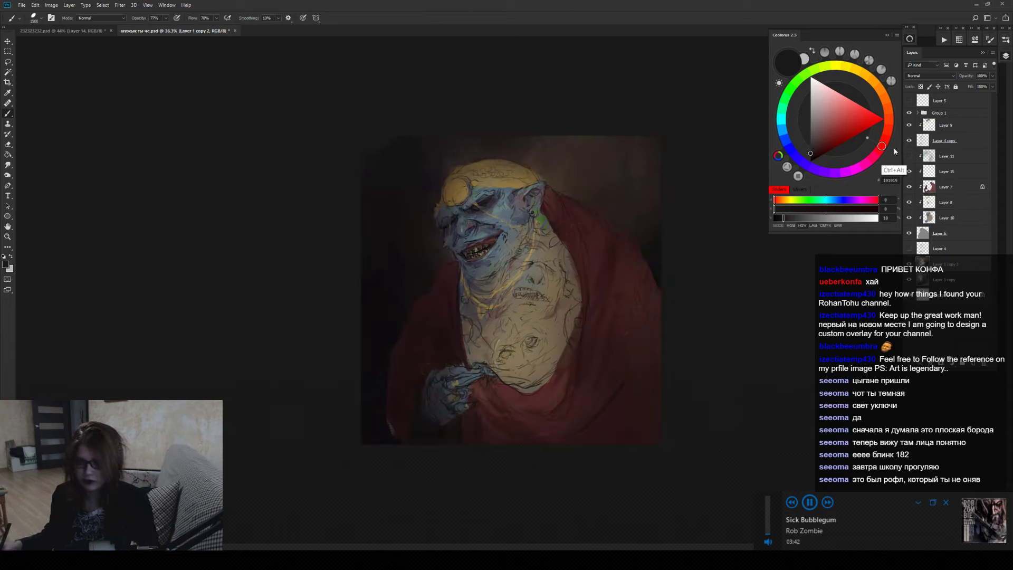
pyautogui.hotkey('ctrl', 's')
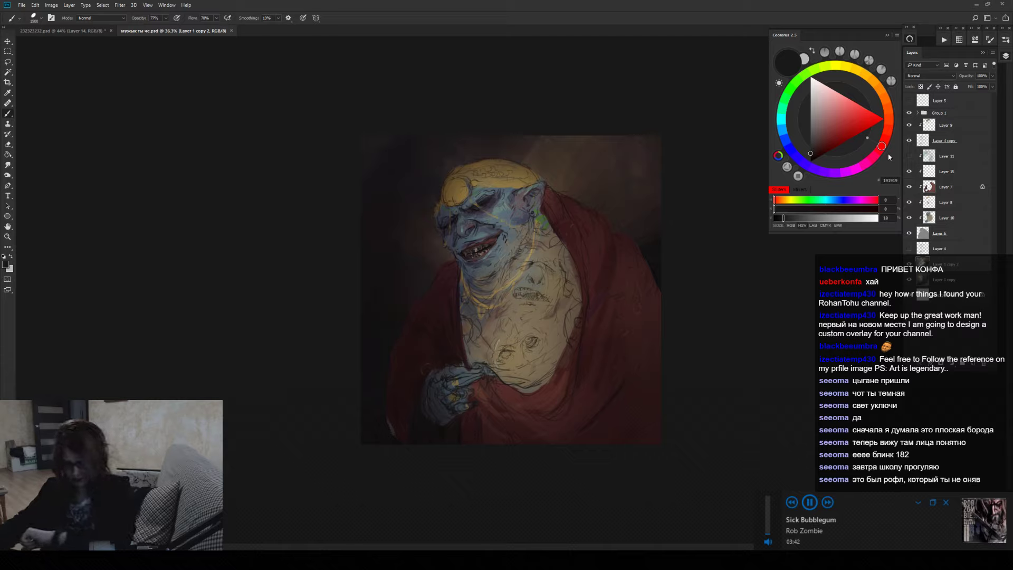
# Expand Group 1 and reduce the opacity of the Levels 1 adjustment layer to 46%.
pyautogui.click(920, 115)
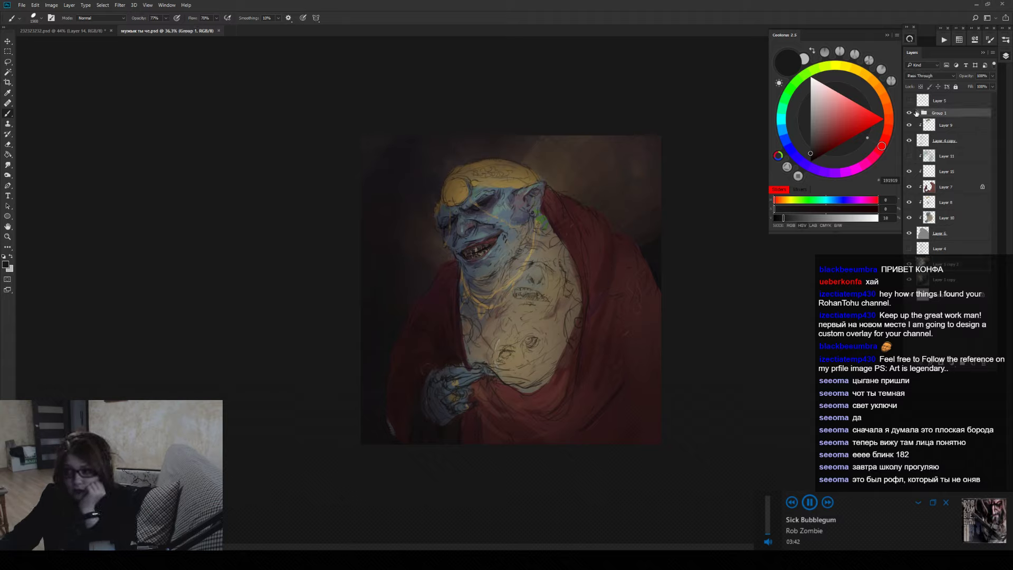
pyautogui.doubleClick(916, 113)
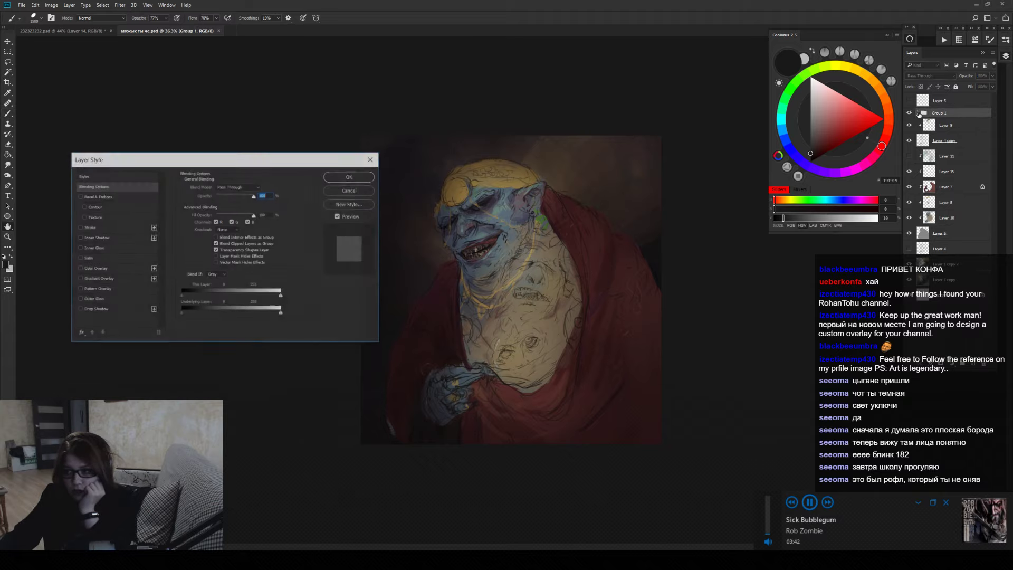
pyautogui.click(355, 190)
pyautogui.click(919, 114)
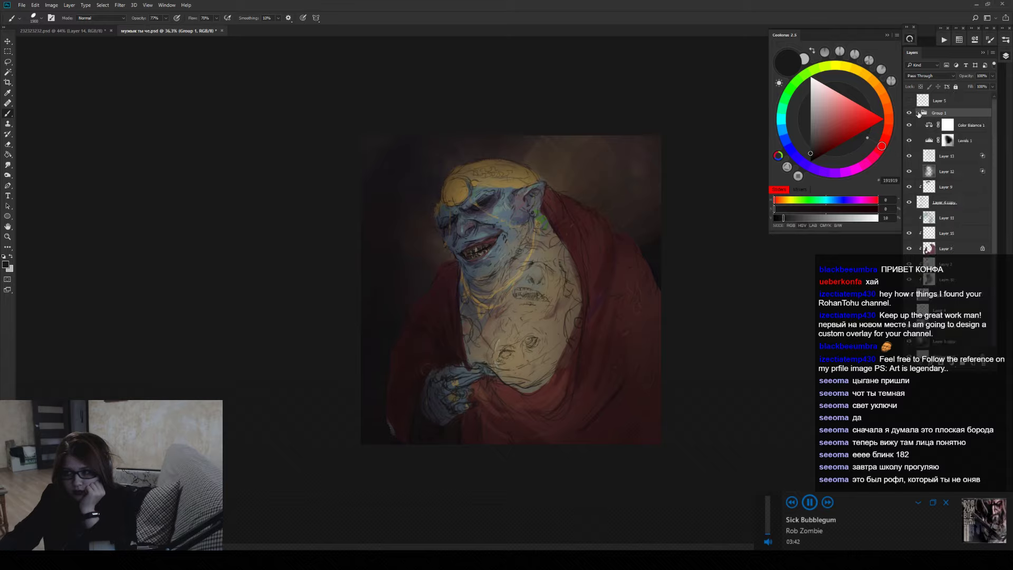
pyautogui.click(910, 141)
pyautogui.click(909, 142)
pyautogui.click(969, 140)
pyautogui.click(990, 77)
pyautogui.moveTo(977, 88); pyautogui.dragTo(973, 88)
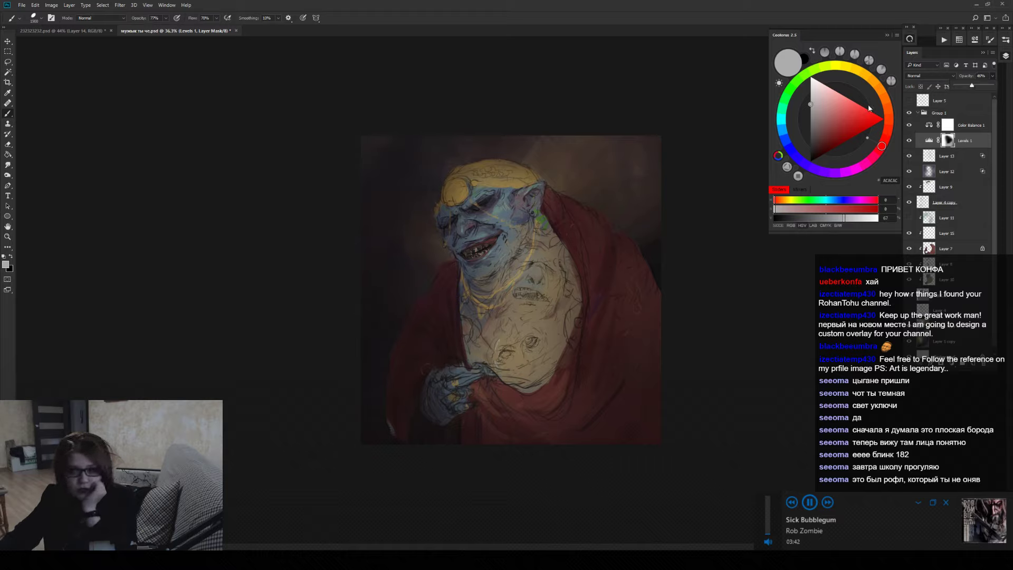
# Check what Layer 13 and the Multiply shading on Layer 12 each contribute by toggling their visibility.
pyautogui.click(908, 157)
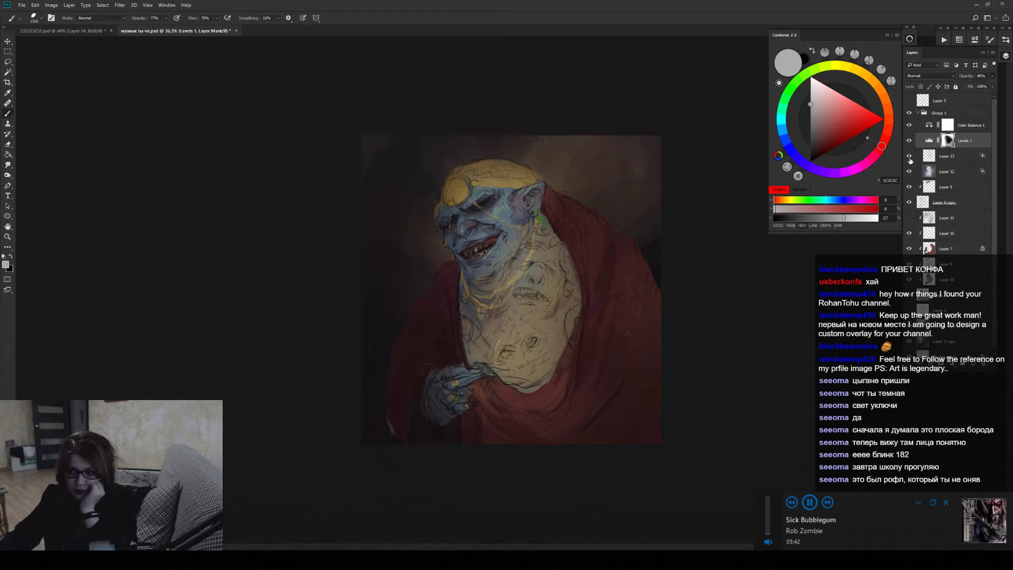
pyautogui.click(960, 154)
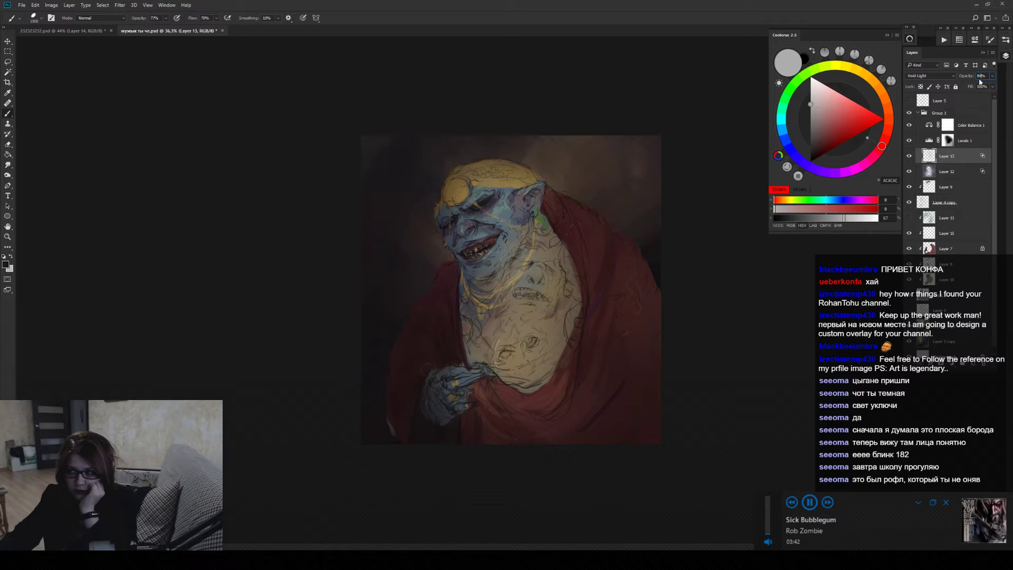
pyautogui.click(933, 178)
pyautogui.click(908, 172)
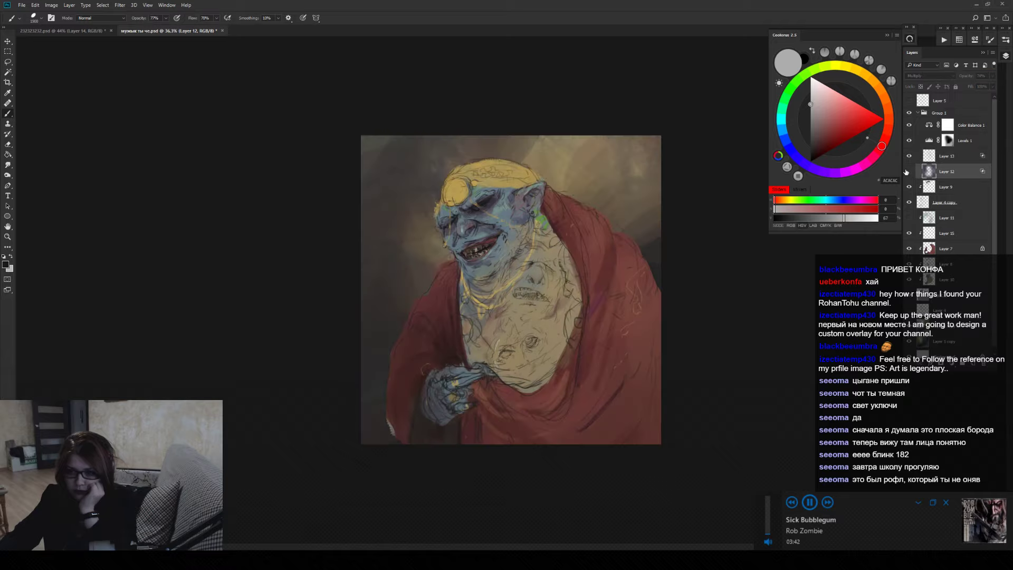
pyautogui.click(908, 172)
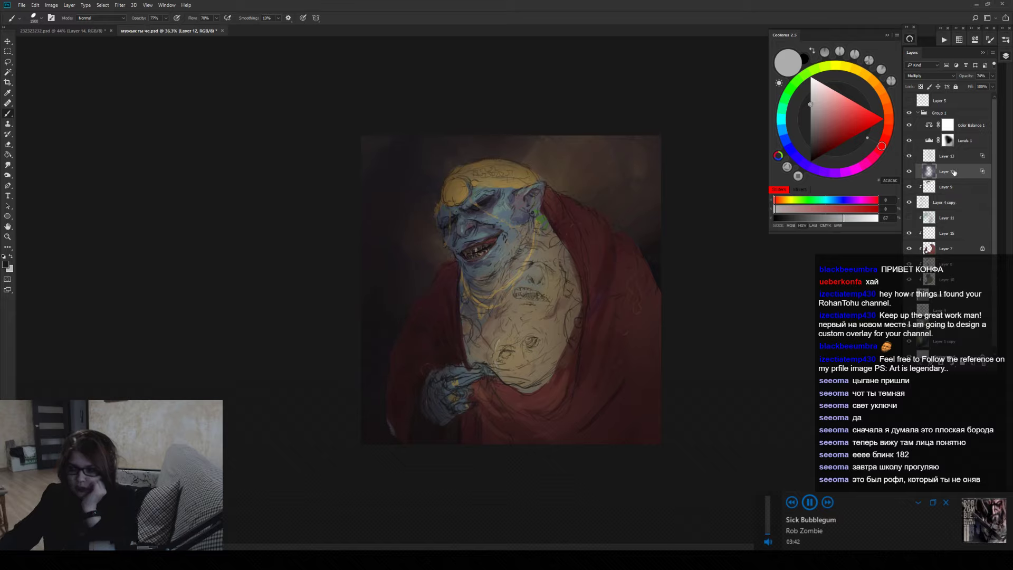
# Try to erase some of the Layer 12 shading over the robe beside the belly.
pyautogui.press('e')
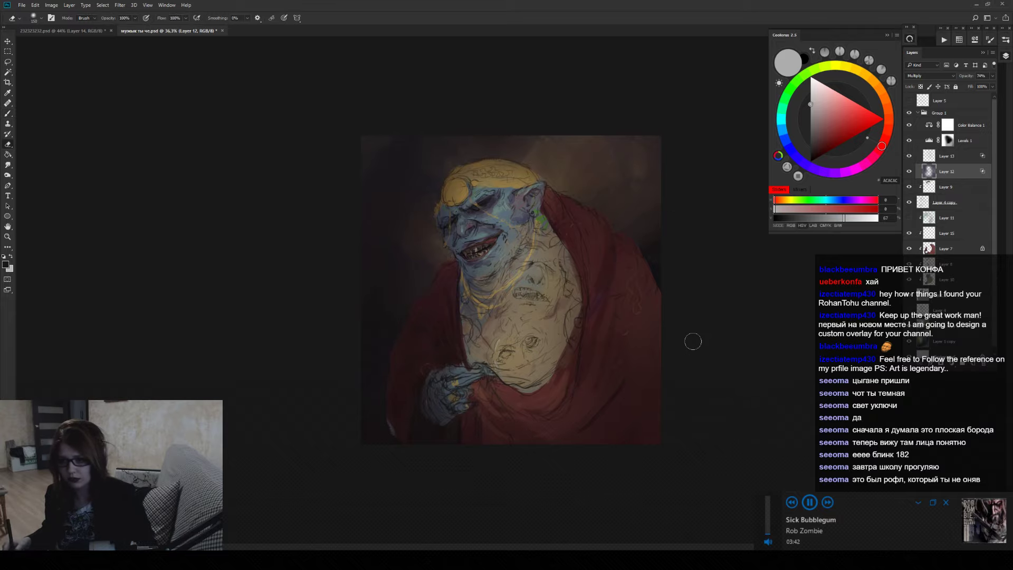
pyautogui.moveTo(659, 269); pyautogui.dragTo(575, 327)
pyautogui.hotkey('ctrl', 'z')
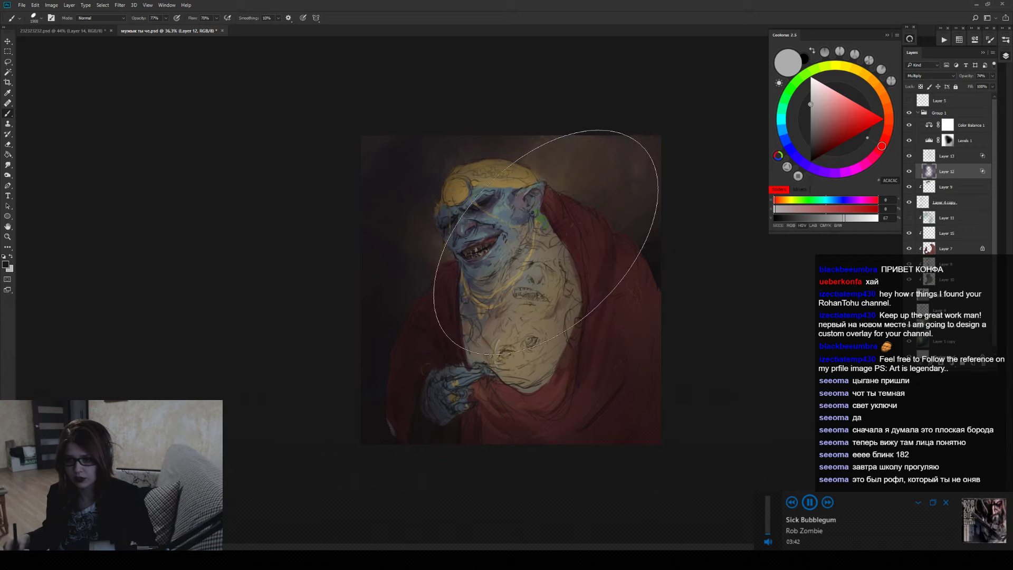
pyautogui.rightClick(232, 249)
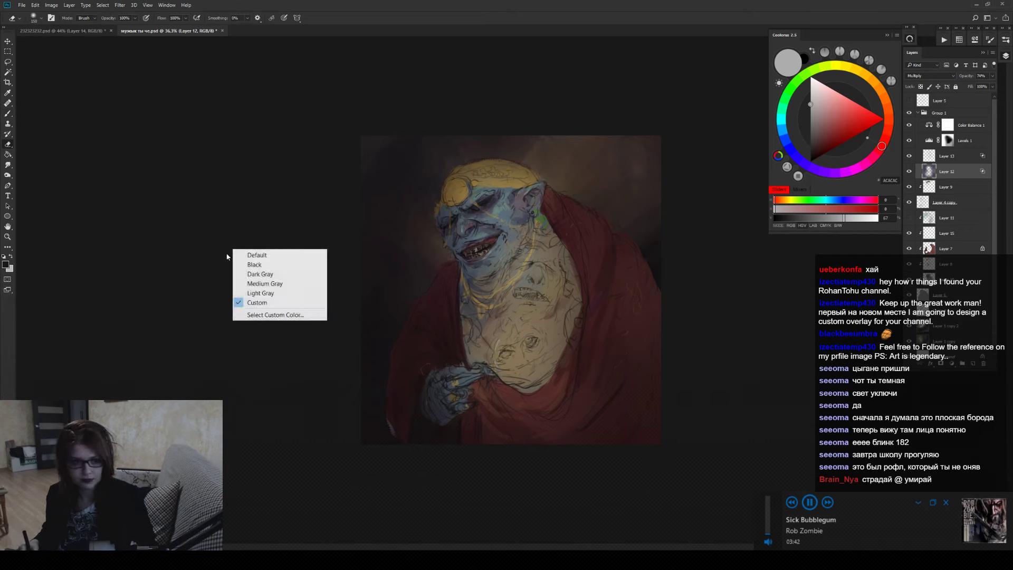
pyautogui.click(411, 237)
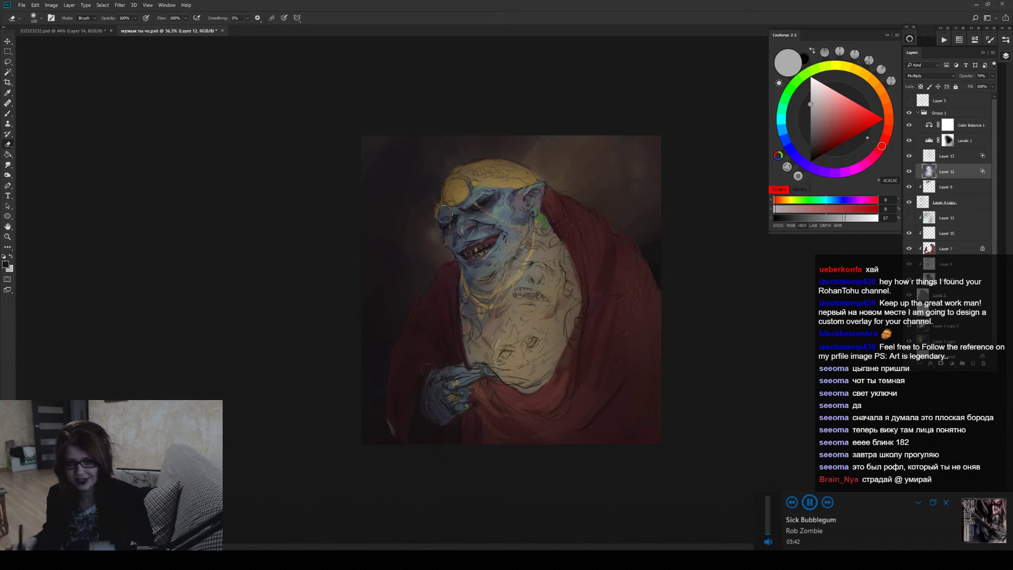
# Erase some of the Layer 12 shading over the robe beside the belly with a large eraser at 44% opacity.
pyautogui.rightClick(488, 251)
pyautogui.click(698, 198)
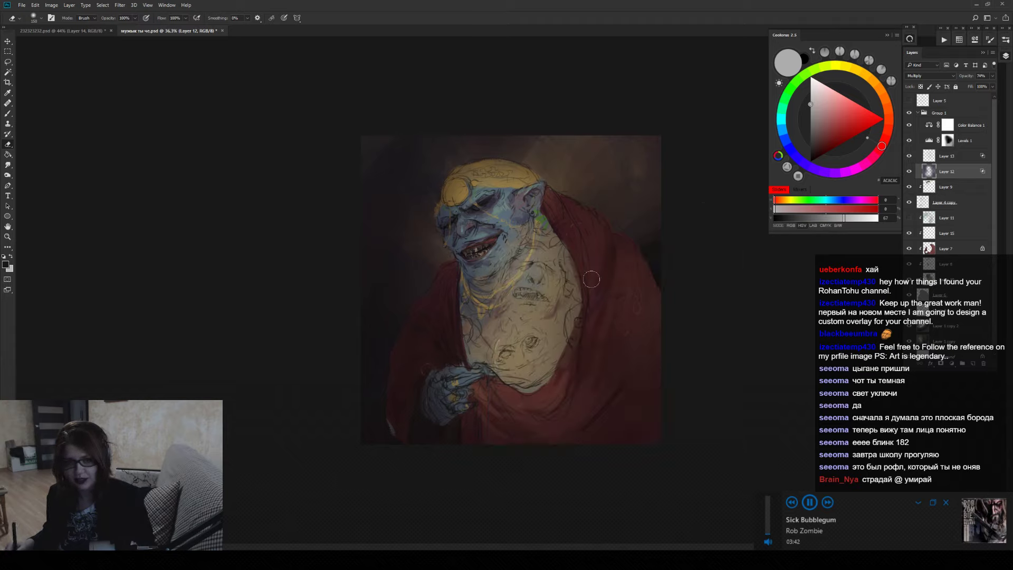
pyautogui.press('4')
pyautogui.press('4')
pyautogui.press('4')
pyautogui.press('4')
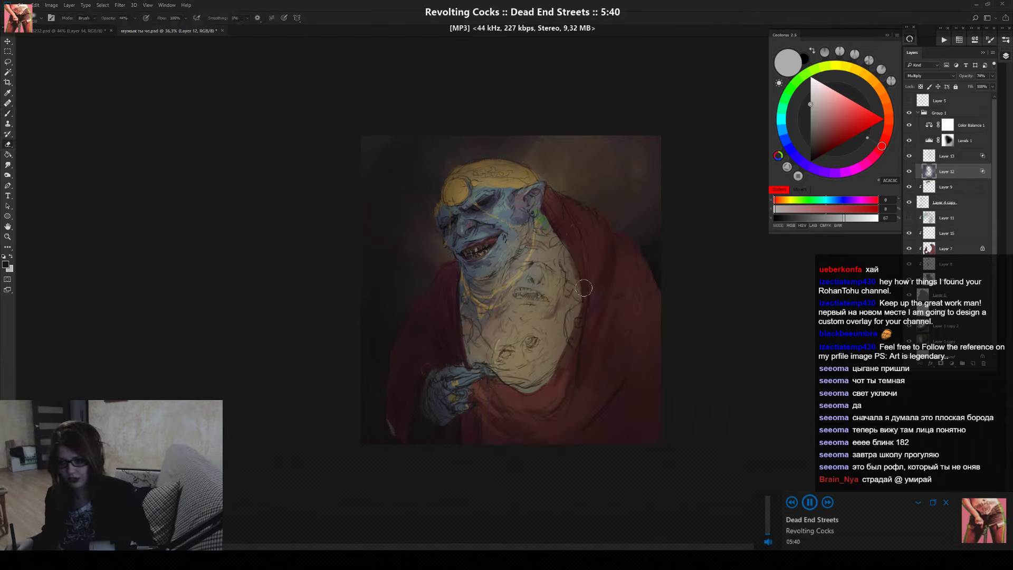
pyautogui.press(']')
pyautogui.press(']')
pyautogui.press(']')
pyautogui.press(']')
pyautogui.press(']')
pyautogui.press(']')
pyautogui.press(']')
pyautogui.press(']')
pyautogui.press(']')
pyautogui.moveTo(631, 332); pyautogui.dragTo(619, 321)
pyautogui.press('[')
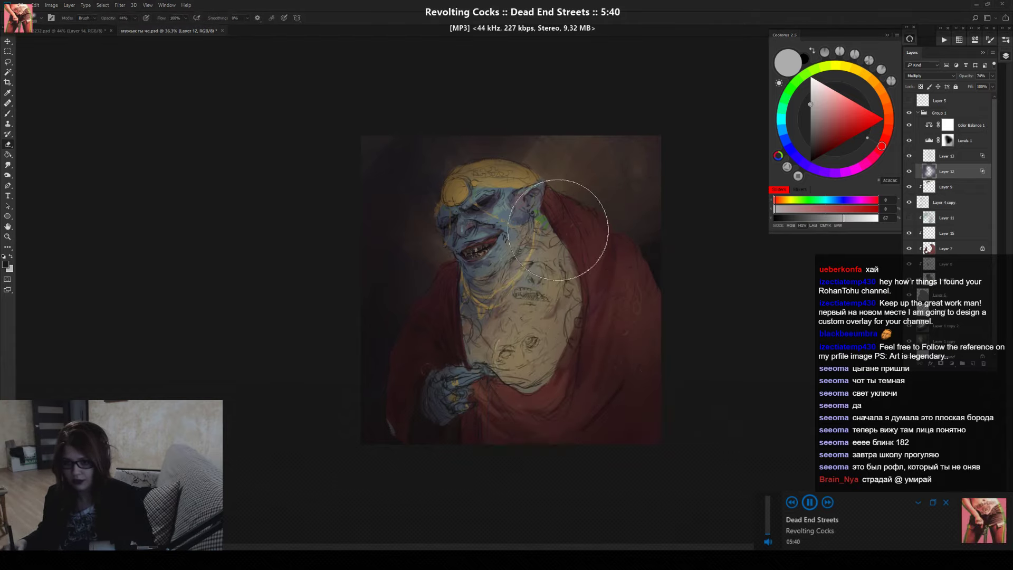
pyautogui.press('[')
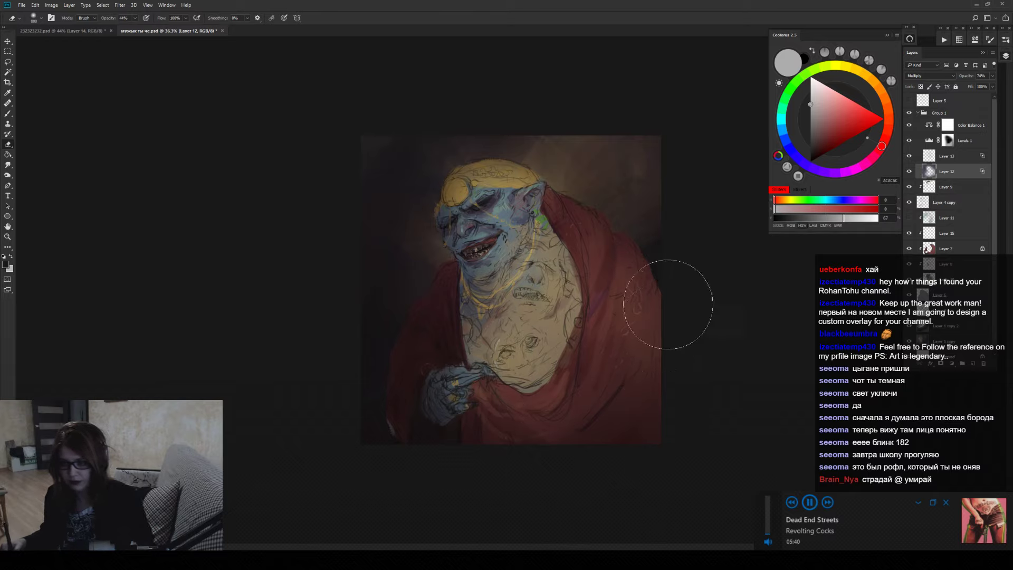
# Pick a muted purple paint colour for the Layer 12 shading on the robe.
pyautogui.press('b')
pyautogui.click(824, 172)
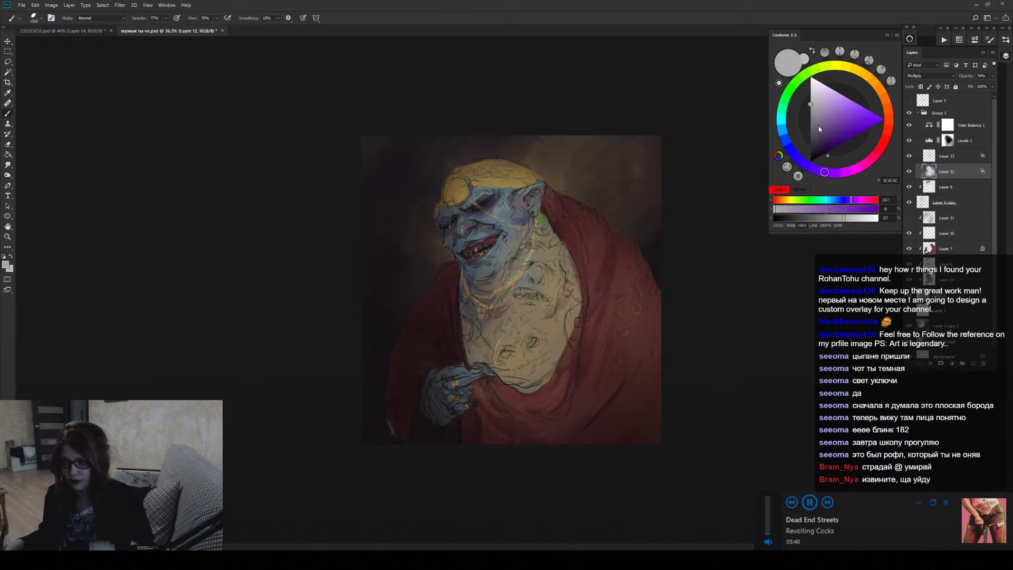
pyautogui.click(822, 123)
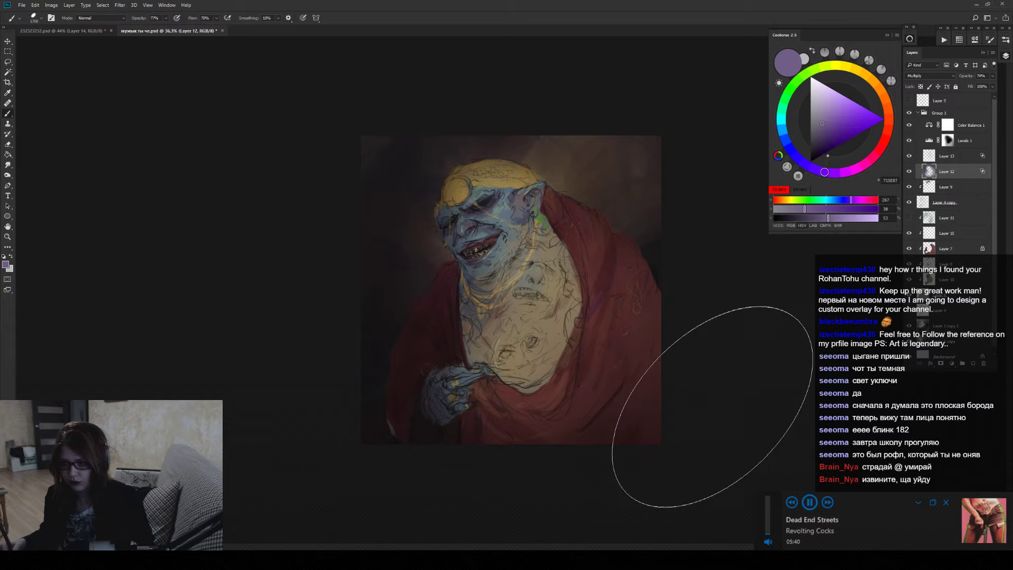
pyautogui.press('e')
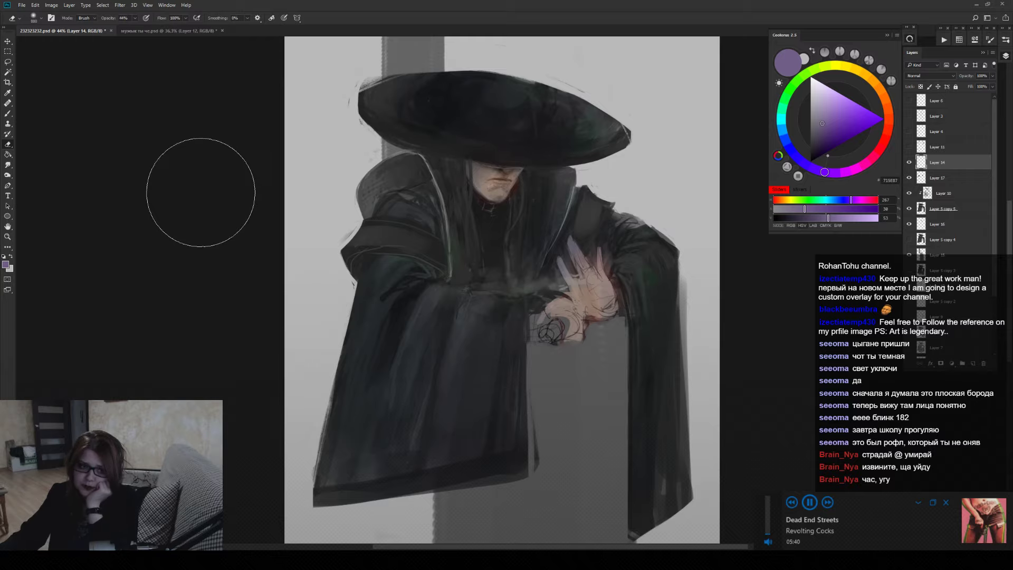
# Look over the figure in the wide black hat in the other open document, then return to мужык ты че.psd.
pyautogui.scroll(3, 190, 196)
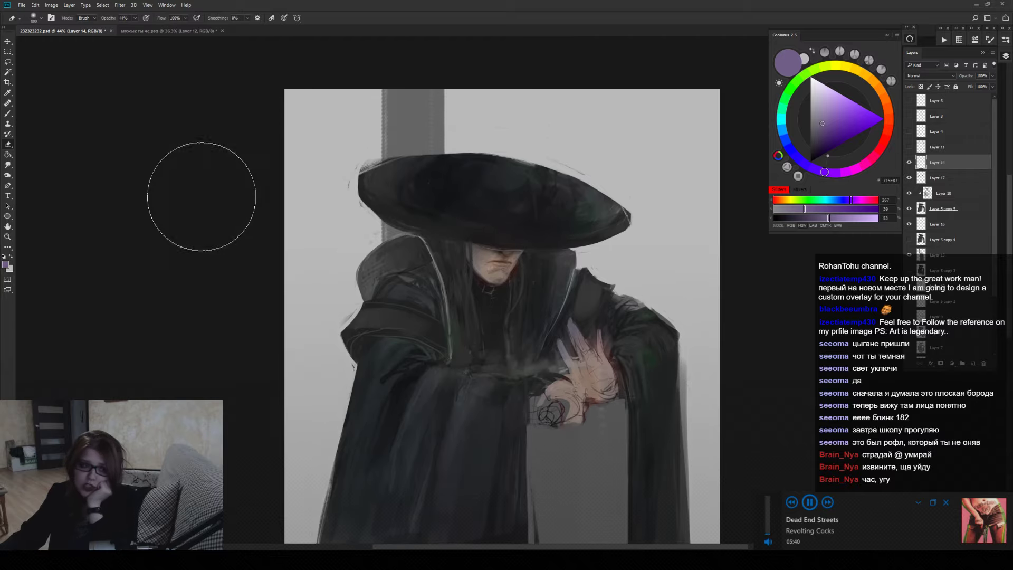
pyautogui.scroll(1, 201, 196)
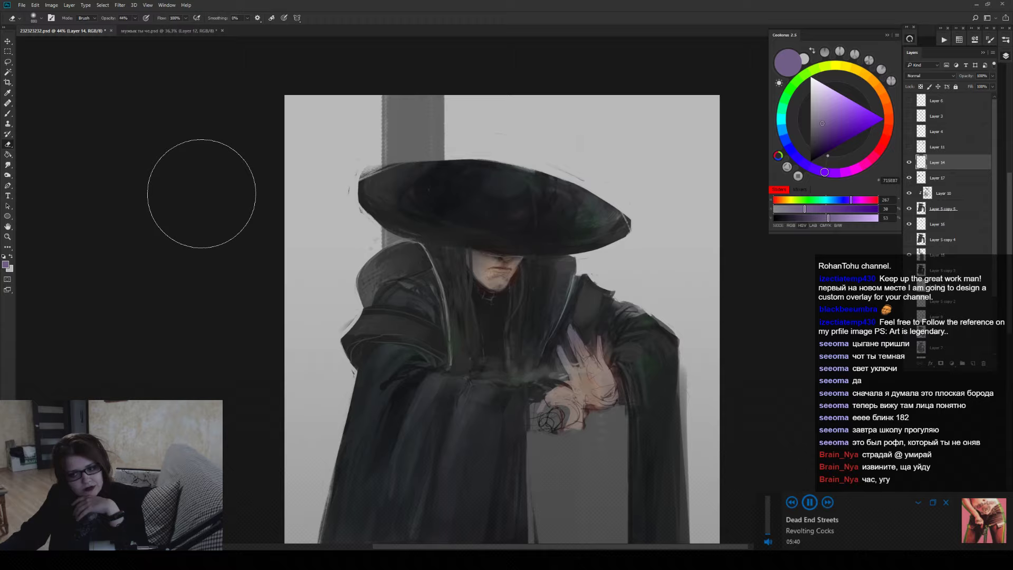
pyautogui.scroll(-3, 201, 193)
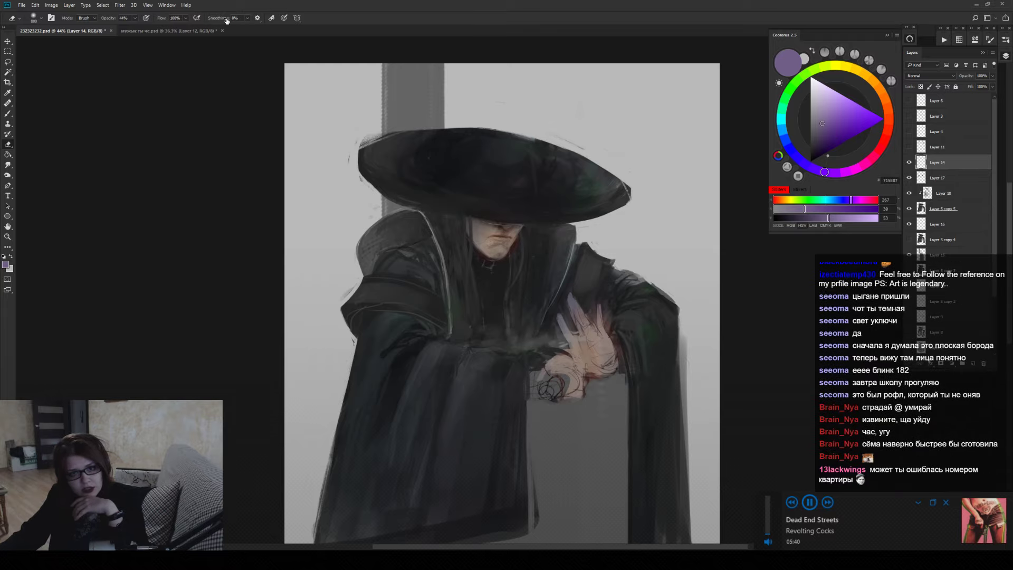
pyautogui.click(167, 33)
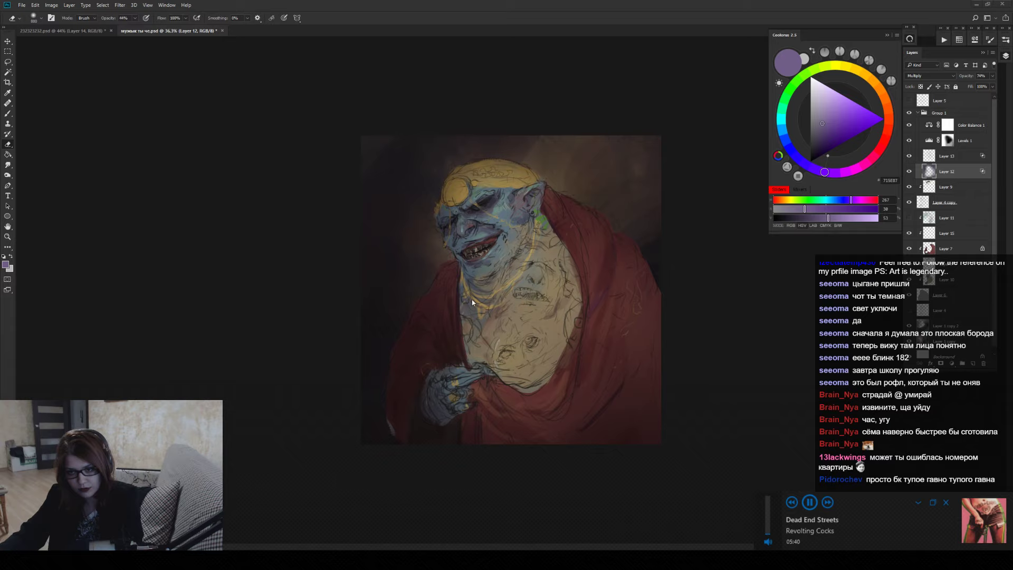
# Skip ahead three tracks in the music player.
pyautogui.click(826, 503)
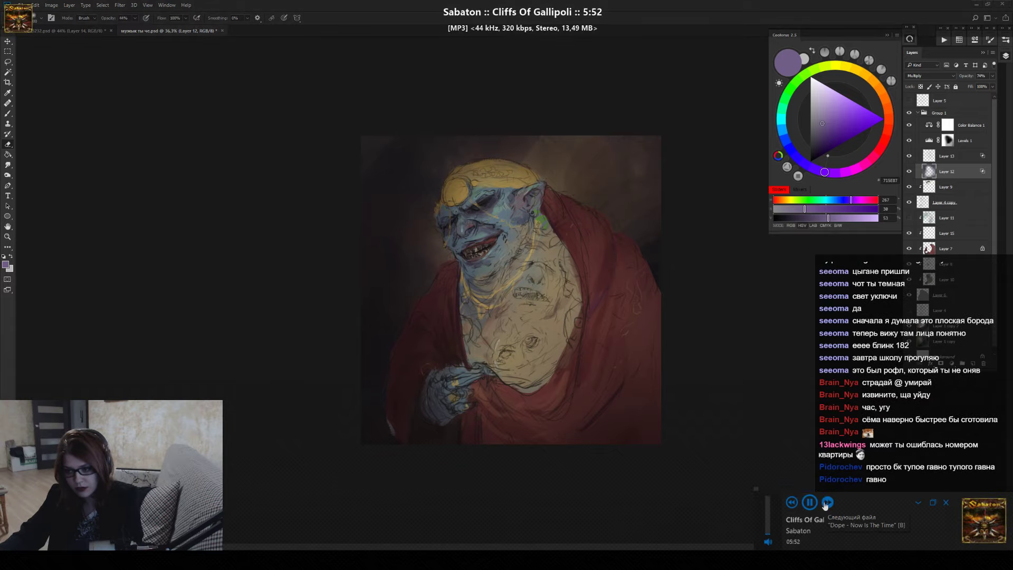
pyautogui.click(827, 503)
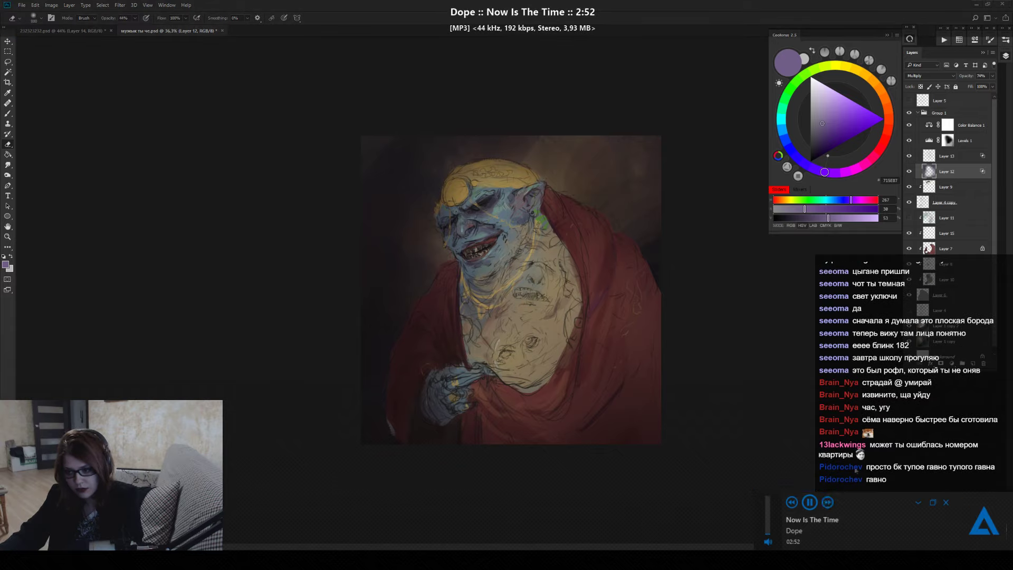
pyautogui.click(828, 503)
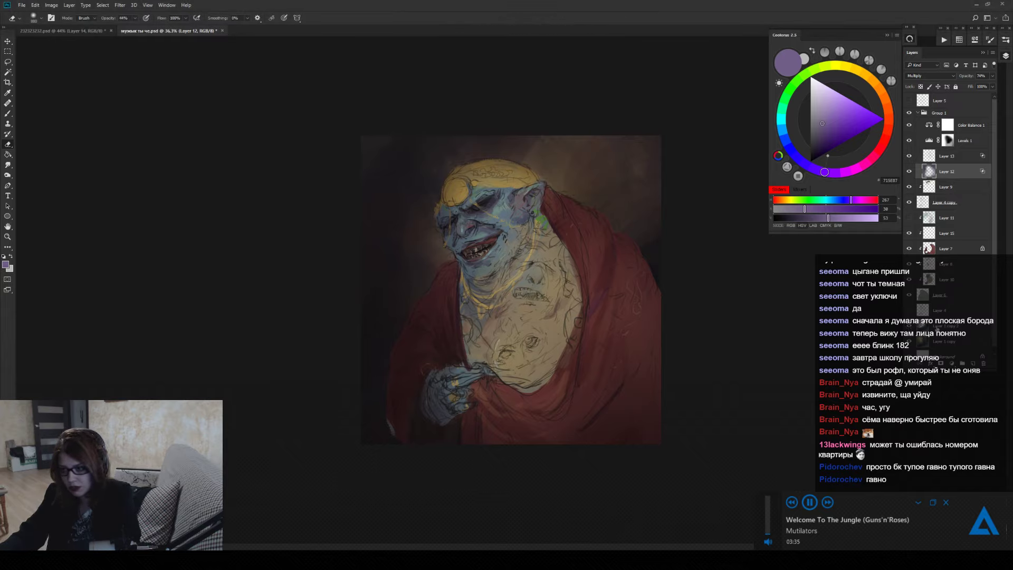
# Add a Curves adjustment layer above the background painting on Layer 1 copy 2.
pyautogui.click(931, 326)
pyautogui.click(952, 364)
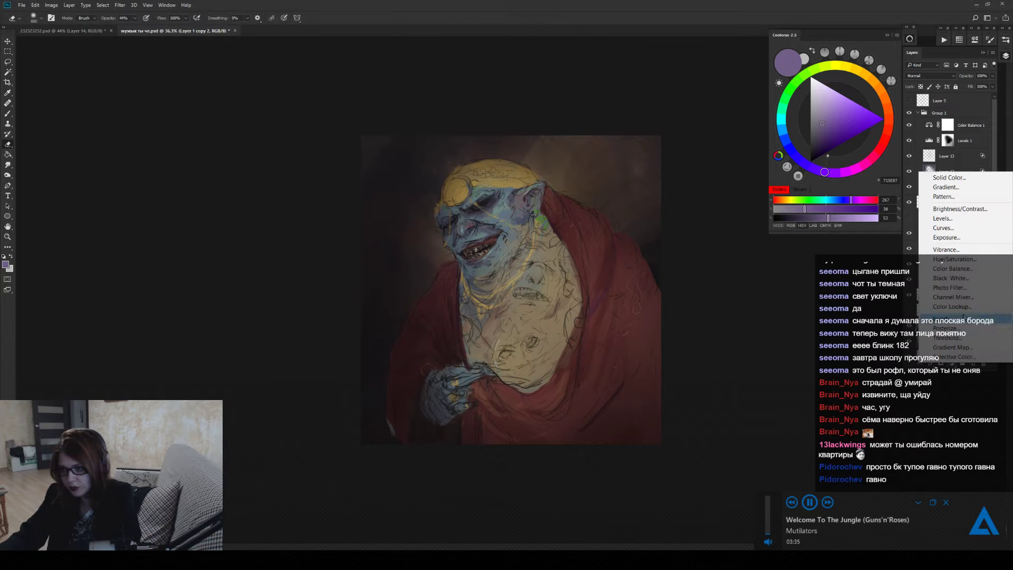
pyautogui.click(973, 229)
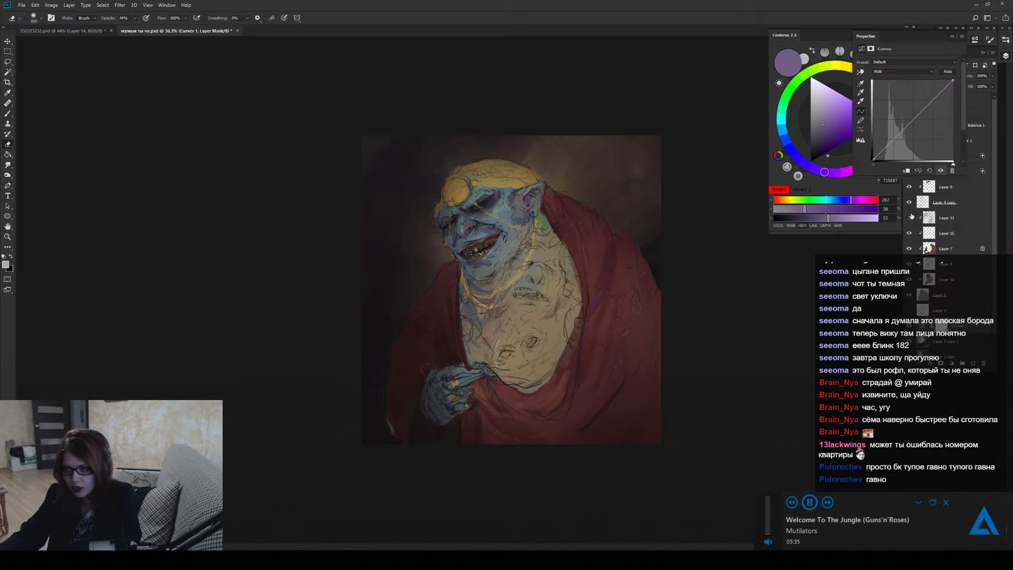
# Reshape the Red channel of the background's Curves adjustment, lowering its white end and adjusting the midtones and black end.
pyautogui.click(903, 71)
pyautogui.click(909, 85)
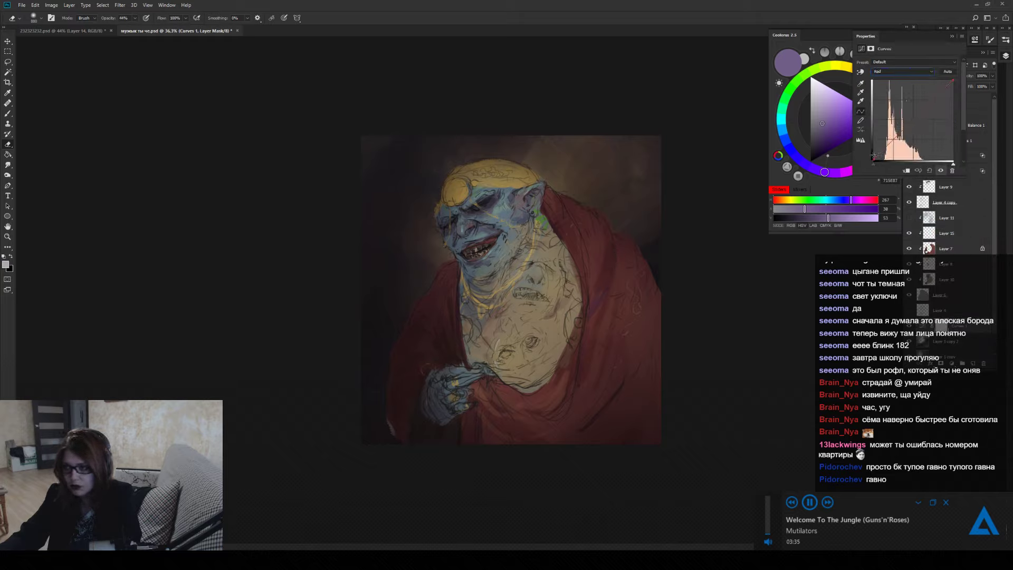
pyautogui.moveTo(873, 159)
pyautogui.mouseDown()
pyautogui.moveTo(871, 142)
pyautogui.moveTo(872, 159)
pyautogui.mouseUp()
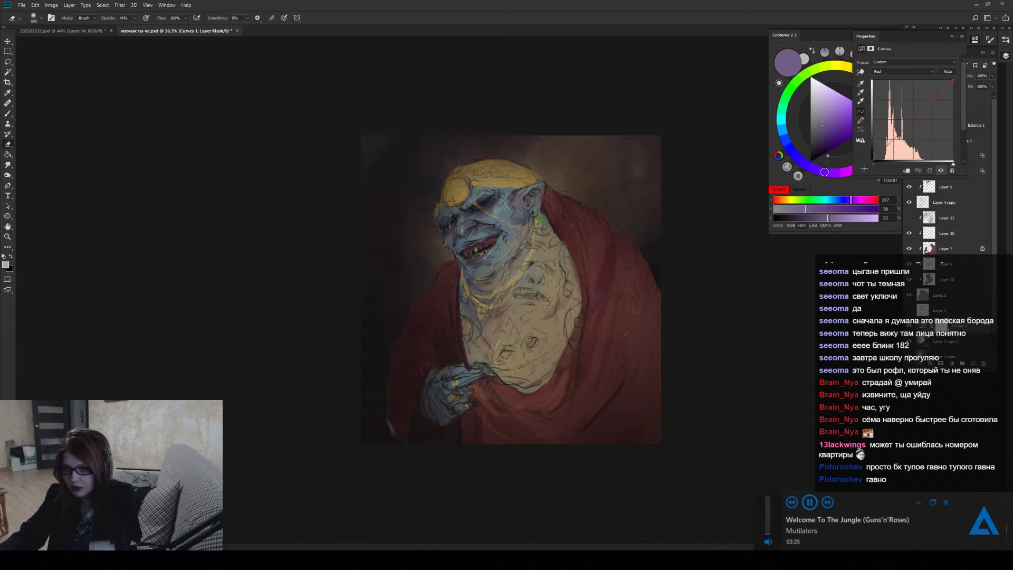
pyautogui.moveTo(952, 81); pyautogui.dragTo(961, 93)
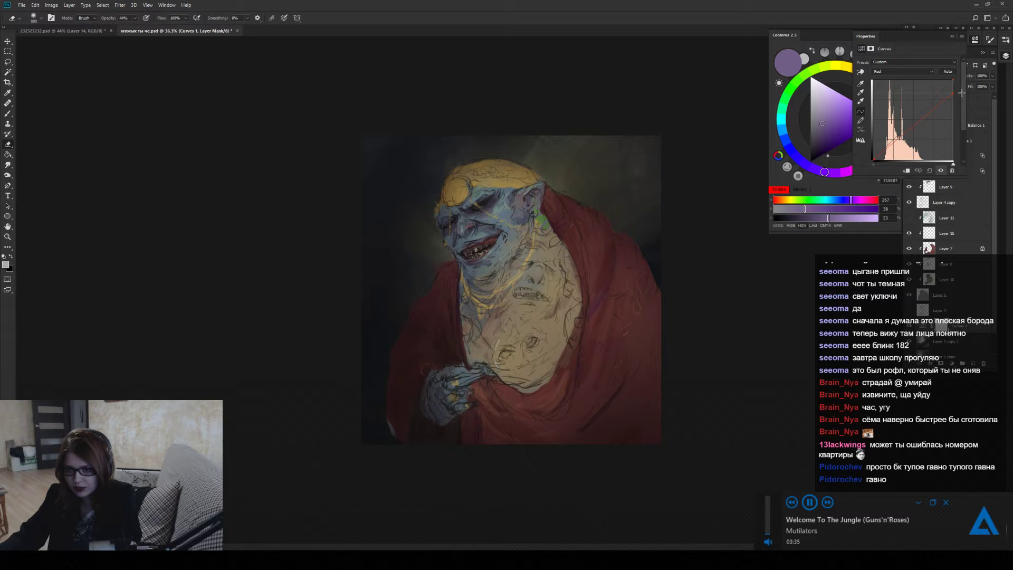
pyautogui.moveTo(905, 134); pyautogui.dragTo(904, 132)
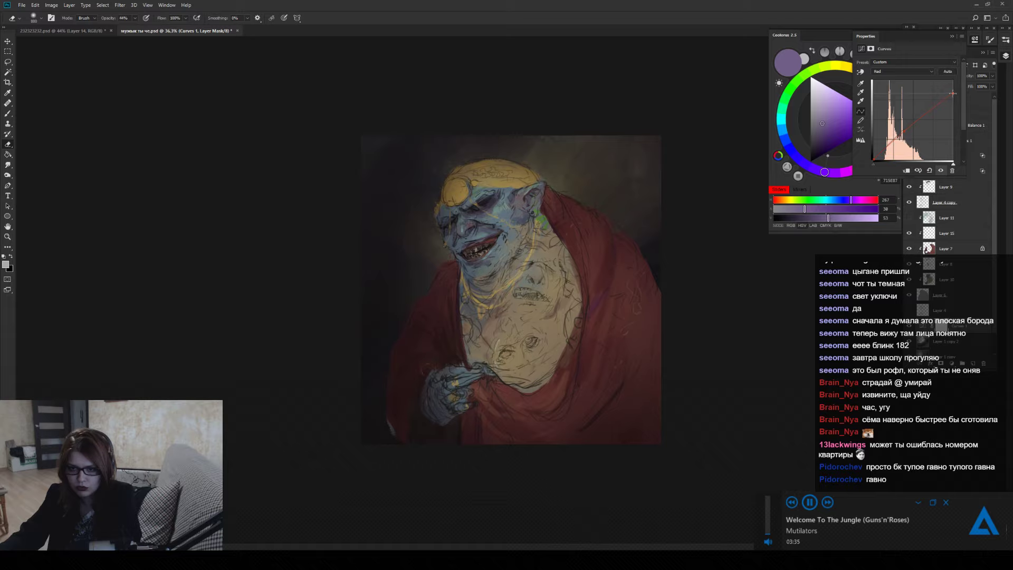
pyautogui.click(903, 71)
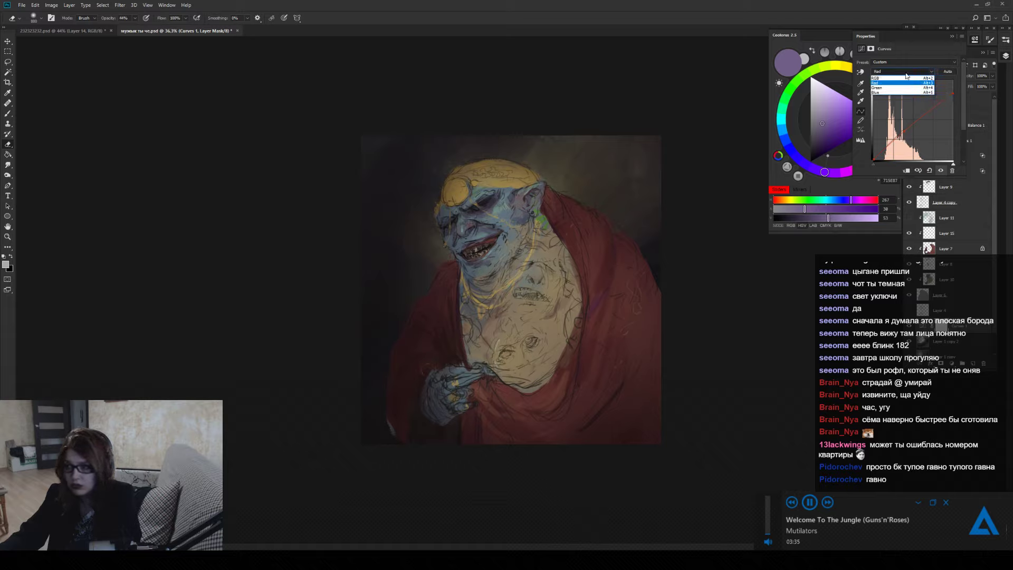
pyautogui.click(878, 165)
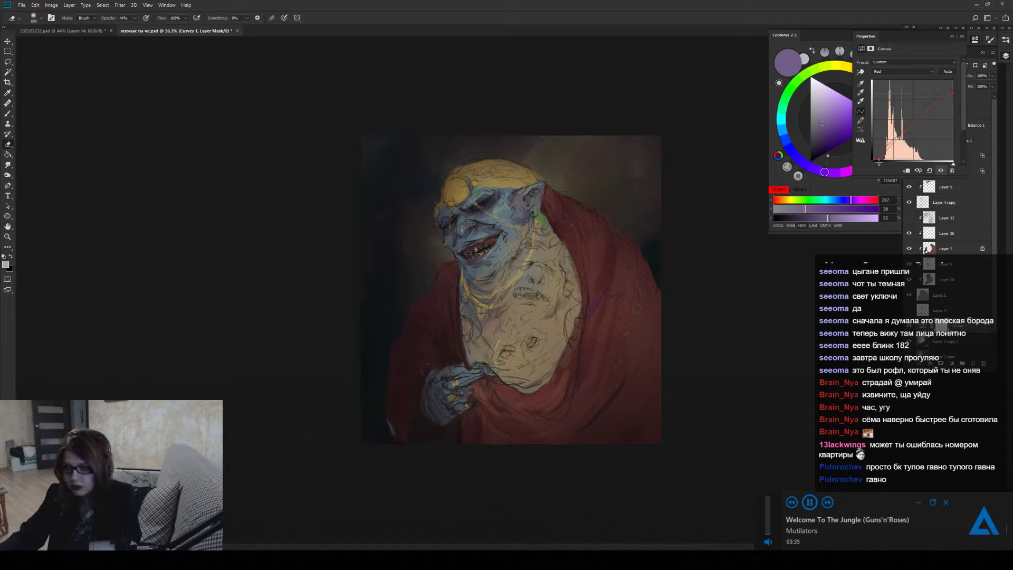
pyautogui.moveTo(878, 162); pyautogui.dragTo(900, 132)
# Adjust the Green channel of the background's Curves adjustment and close its settings.
pyautogui.click(900, 73)
pyautogui.click(896, 88)
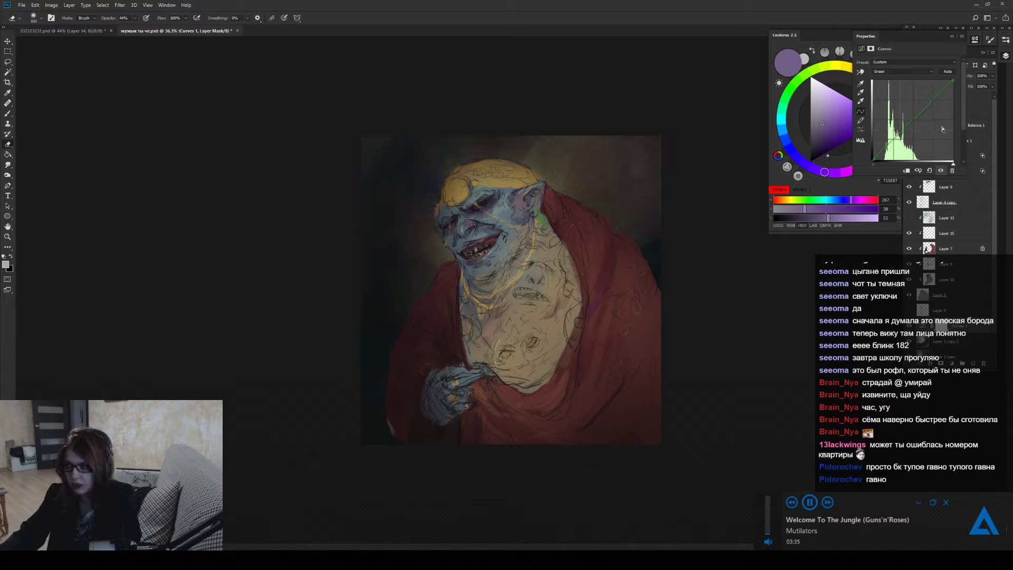
pyautogui.click(952, 38)
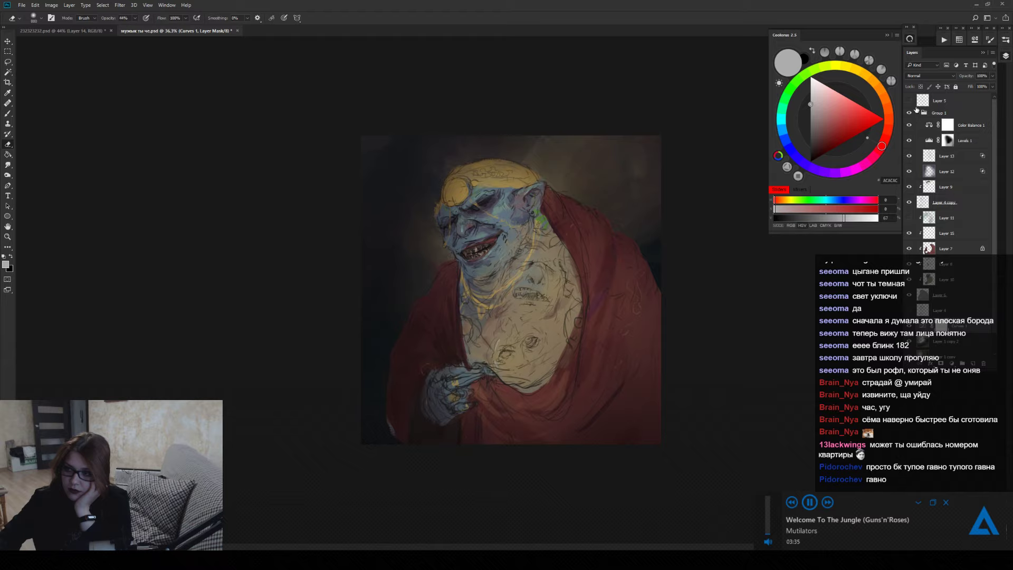
# Check what Group 1 and Layer 10 each contribute by toggling their visibility, with Layer 10 selected.
pyautogui.click(908, 114)
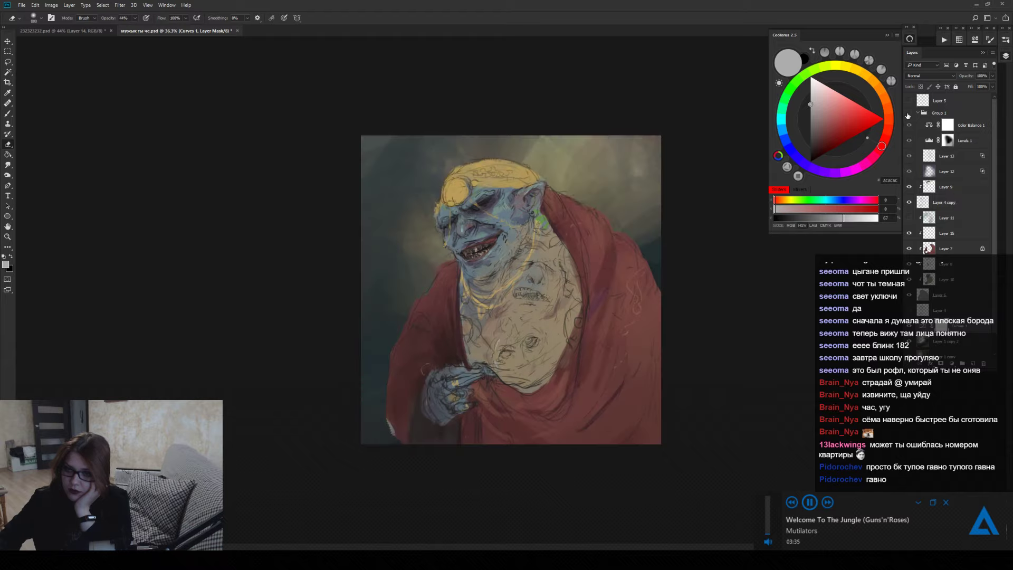
pyautogui.click(907, 114)
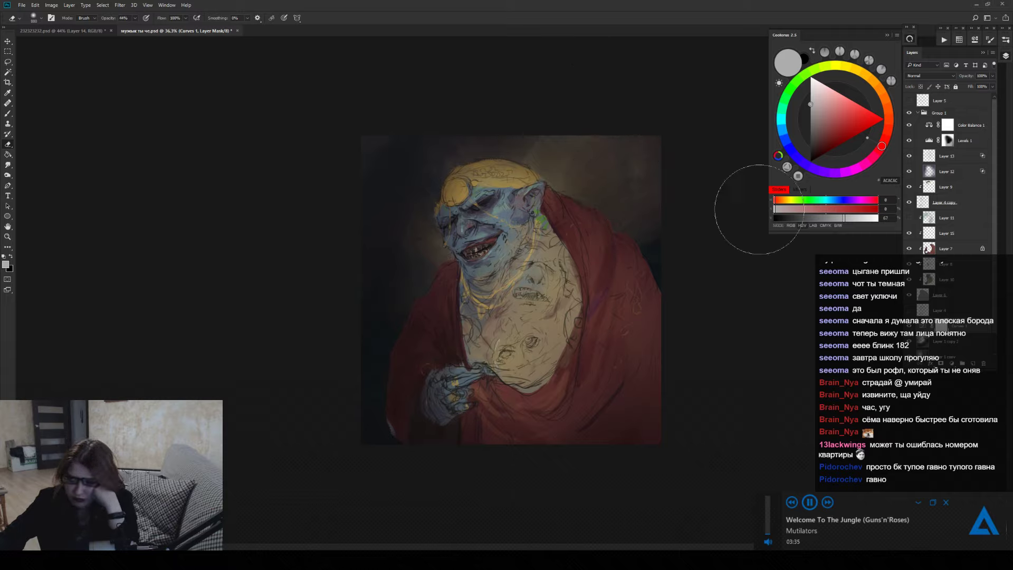
pyautogui.click(944, 280)
pyautogui.click(909, 280)
pyautogui.click(909, 280)
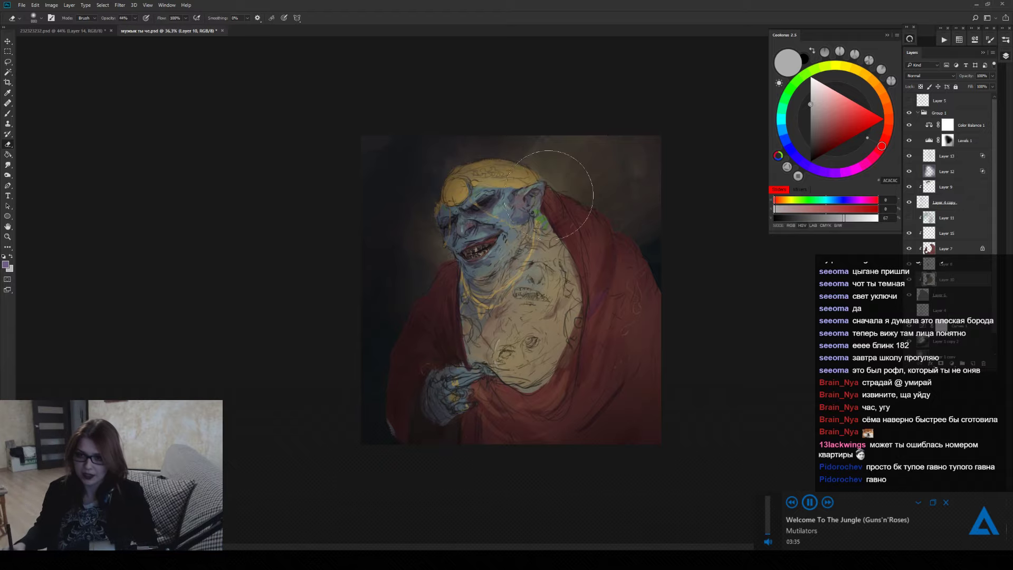
# Paint small near-black strokes on Layer 10 around the corner of the grinning mouth with a reduced brush.
pyautogui.press('z')
pyautogui.moveTo(530, 210); pyautogui.dragTo(567, 234)
pyautogui.press('b')
pyautogui.keyDown('alt'); pyautogui.click(446, 306); pyautogui.keyUp('alt')
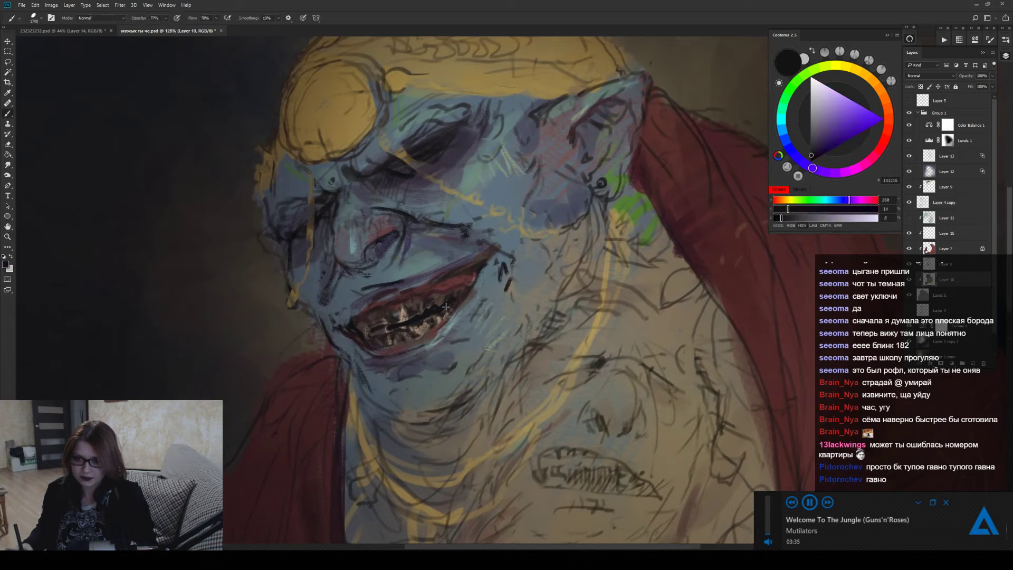
pyautogui.press('[')
pyautogui.press('[')
pyautogui.press('[')
pyautogui.press('[')
pyautogui.press('[')
pyautogui.press('[')
pyautogui.press('[')
pyautogui.press('[')
pyautogui.press('[')
pyautogui.press('[')
pyautogui.press('[')
pyautogui.press('[')
pyautogui.press('[')
pyautogui.press('[')
pyautogui.press('[')
pyautogui.press('[')
pyautogui.press('[')
pyautogui.press('[')
pyautogui.press('[')
pyautogui.press('[')
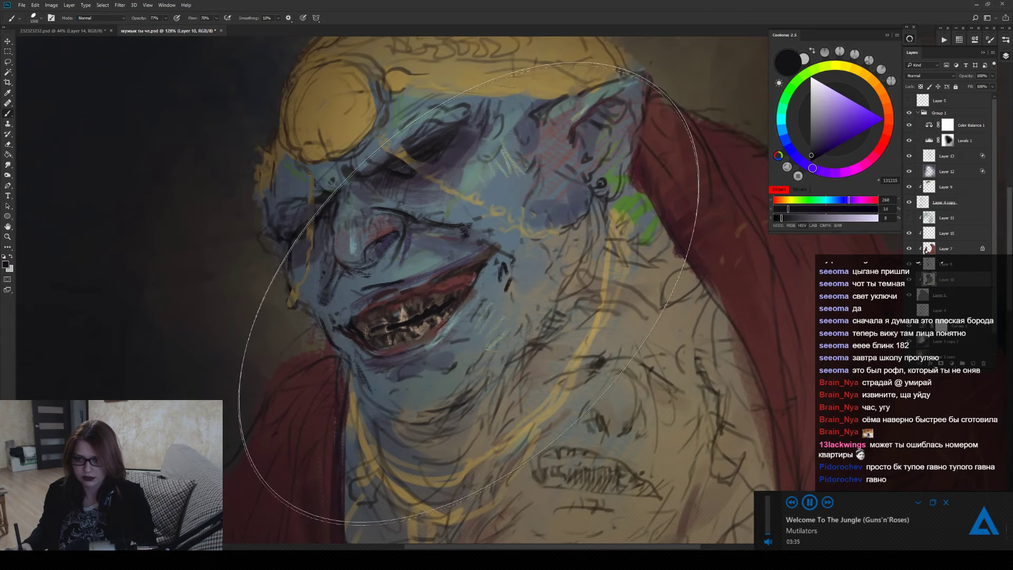
pyautogui.press('[')
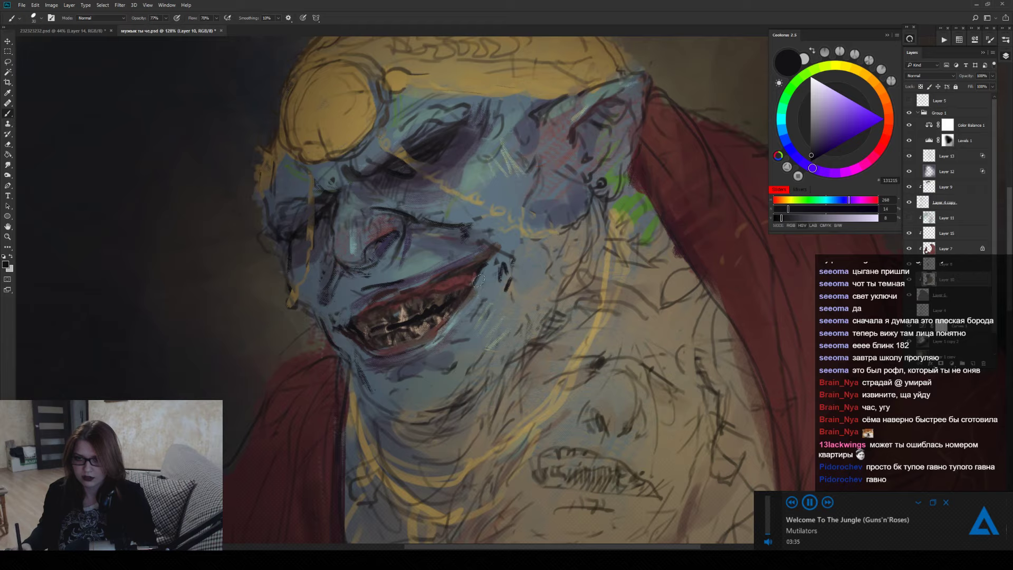
pyautogui.moveTo(477, 275)
pyautogui.mouseDown()
pyautogui.moveTo(457, 277)
pyautogui.moveTo(436, 332)
pyautogui.moveTo(488, 311)
pyautogui.moveTo(475, 306)
pyautogui.mouseUp()
pyautogui.keyDown('alt'); pyautogui.click(477, 294); pyautogui.keyUp('alt')
pyautogui.press('[')
# Mix a light cream paint colour from sampled tooth tones and reduce the brush to a fine size.
pyautogui.press('z')
pyautogui.press('b')
pyautogui.keyDown('alt'); pyautogui.click(422, 292); pyautogui.keyUp('alt')
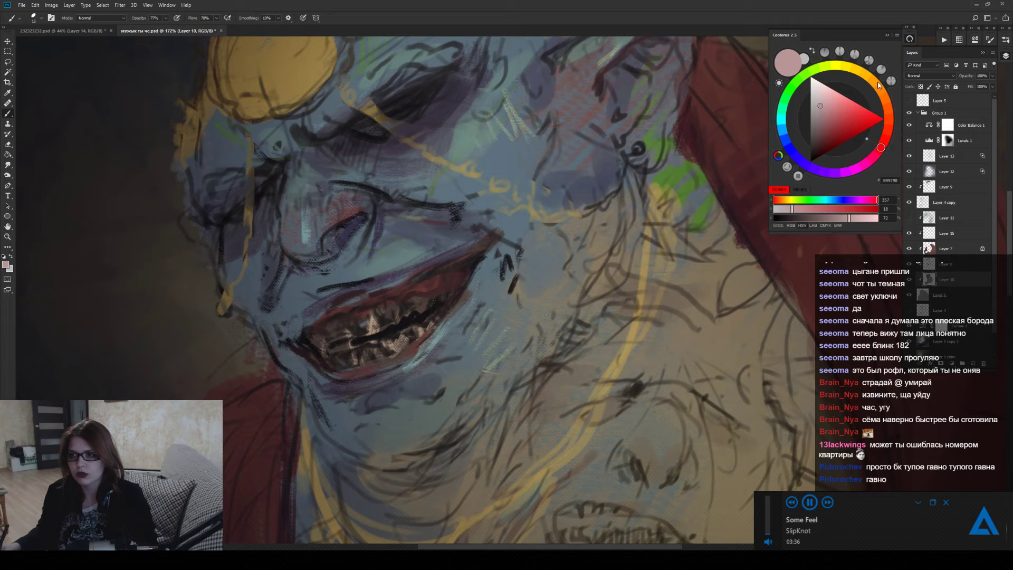
pyautogui.keyDown('alt'); pyautogui.click(414, 309); pyautogui.keyUp('alt')
pyautogui.press('[')
pyautogui.press('[')
pyautogui.press('[')
pyautogui.press('[')
pyautogui.press('[')
pyautogui.press('[')
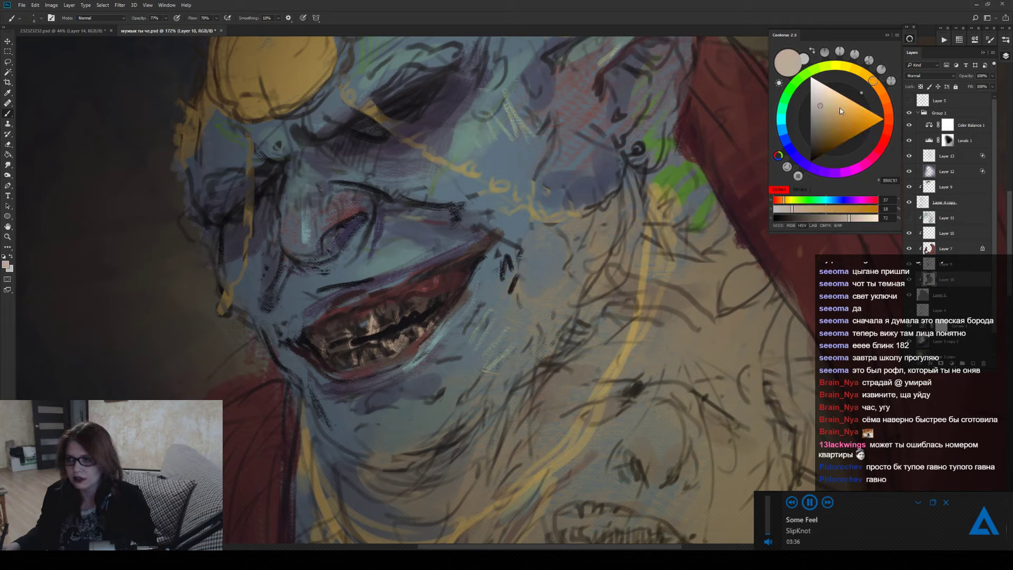
pyautogui.click(827, 96)
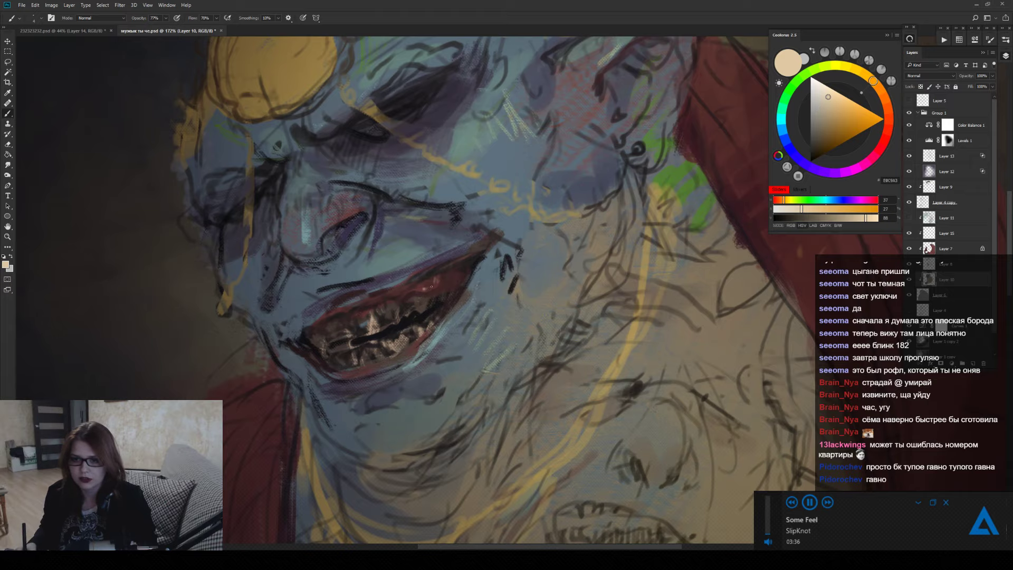
# Paint muted purple strokes along the outer edge of the upper lip, using tones sampled from the lip.
pyautogui.press('z')
pyautogui.moveTo(455, 293); pyautogui.dragTo(391, 333)
pyautogui.hotkey('ctrl', '0')
pyautogui.press('z')
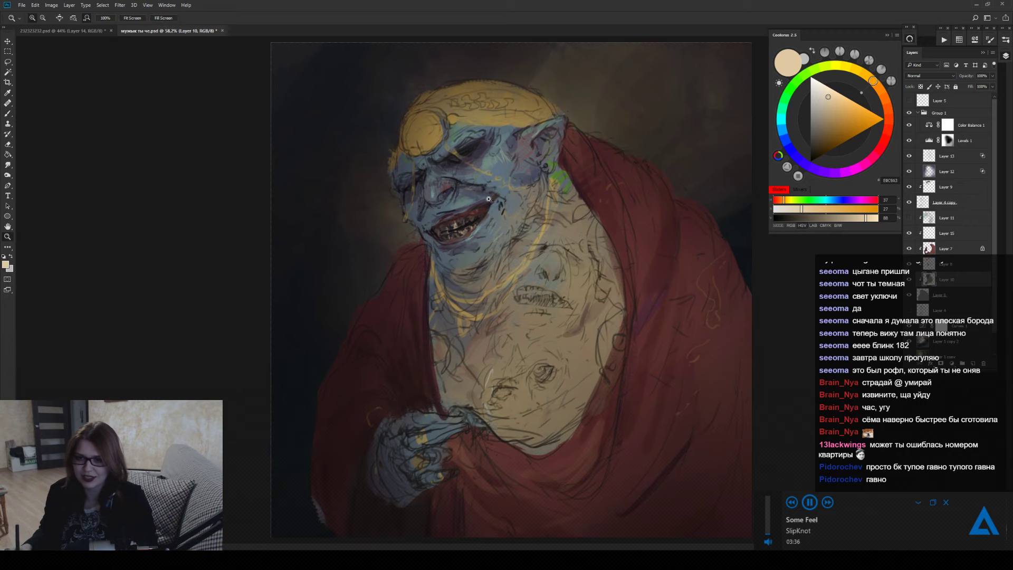
pyautogui.moveTo(477, 202); pyautogui.dragTo(533, 206)
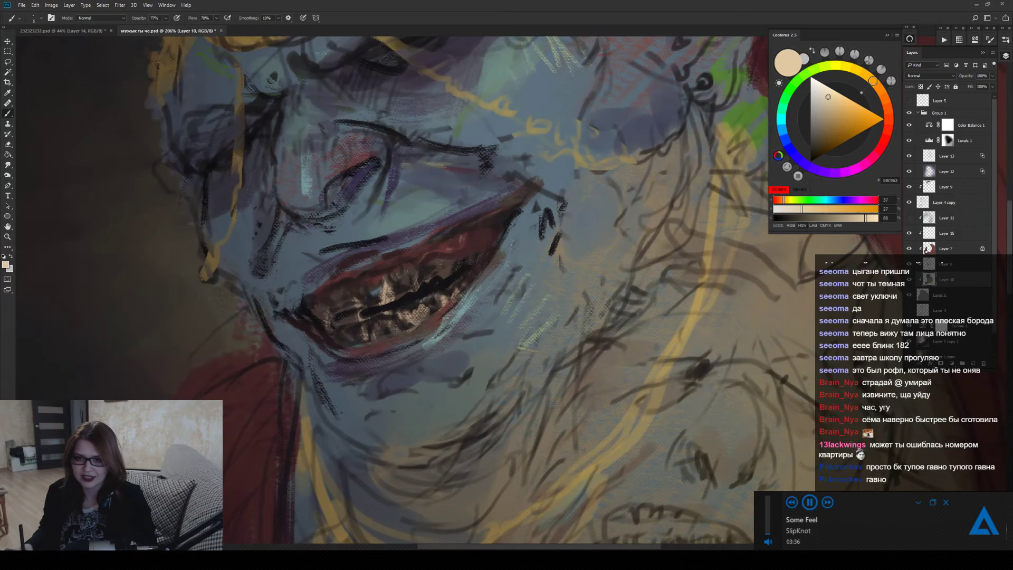
pyautogui.keyDown('alt'); pyautogui.click(406, 242); pyautogui.keyUp('alt')
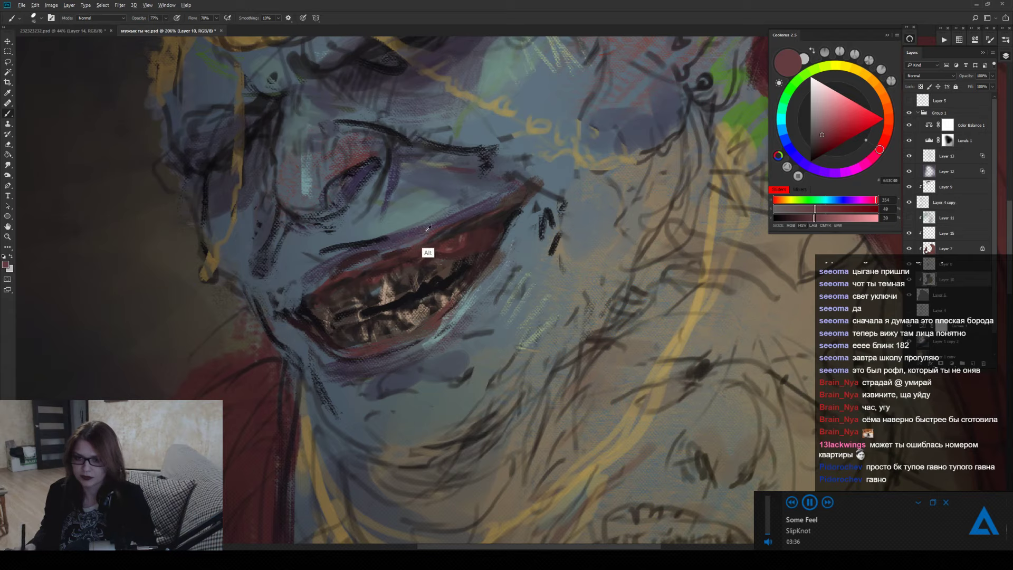
pyautogui.keyDown('alt'); pyautogui.click(479, 207); pyautogui.keyUp('alt')
pyautogui.moveTo(479, 208)
pyautogui.mouseDown()
pyautogui.moveTo(408, 247)
pyautogui.moveTo(316, 278)
pyautogui.mouseUp()
pyautogui.hotkey('ctrl', 'z')
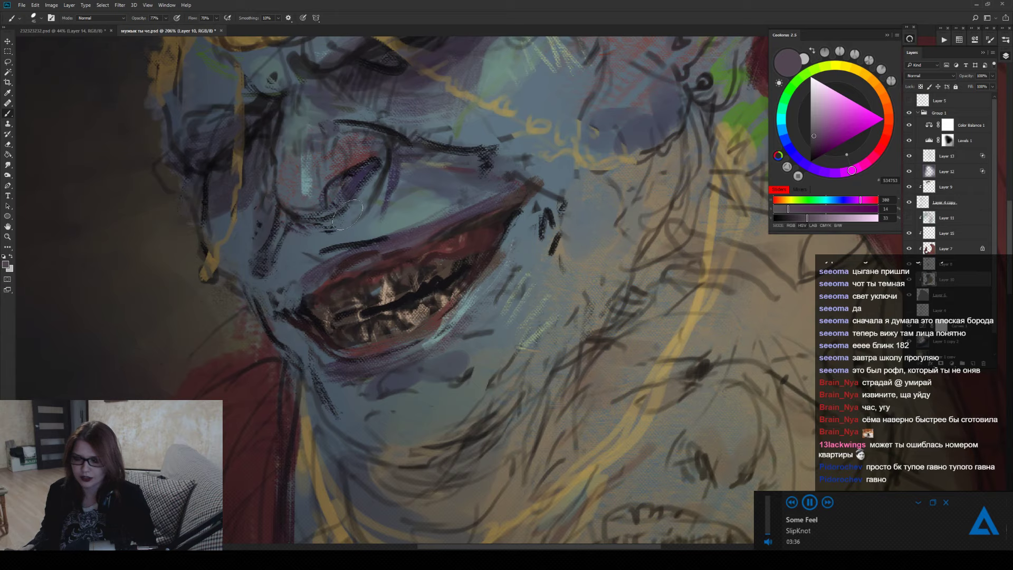
pyautogui.moveTo(393, 231)
pyautogui.mouseDown()
pyautogui.moveTo(373, 256)
pyautogui.moveTo(300, 293)
pyautogui.moveTo(306, 308)
pyautogui.moveTo(348, 289)
pyautogui.moveTo(328, 300)
pyautogui.mouseUp()
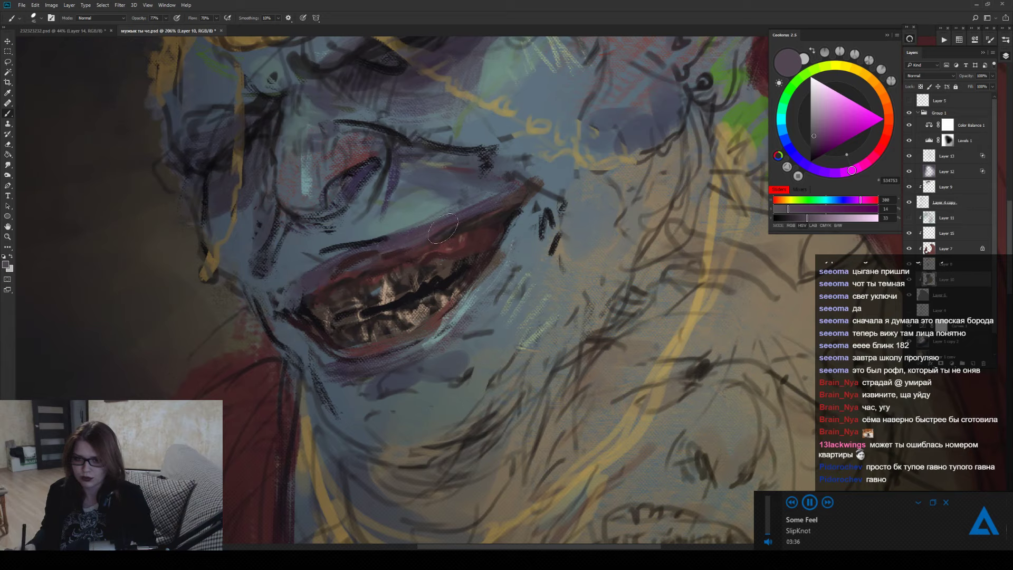
# Work greyish teal and blue skin tones into the area between the nose and upper lip, adjusting the brush size.
pyautogui.keyDown('alt'); pyautogui.click(426, 212); pyautogui.keyUp('alt')
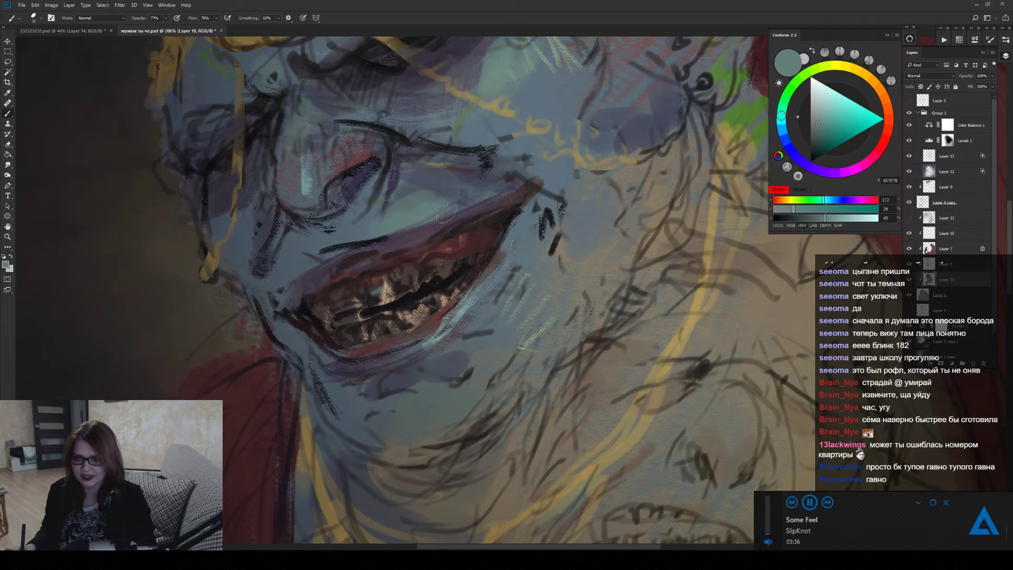
pyautogui.press('[')
pyautogui.press('[')
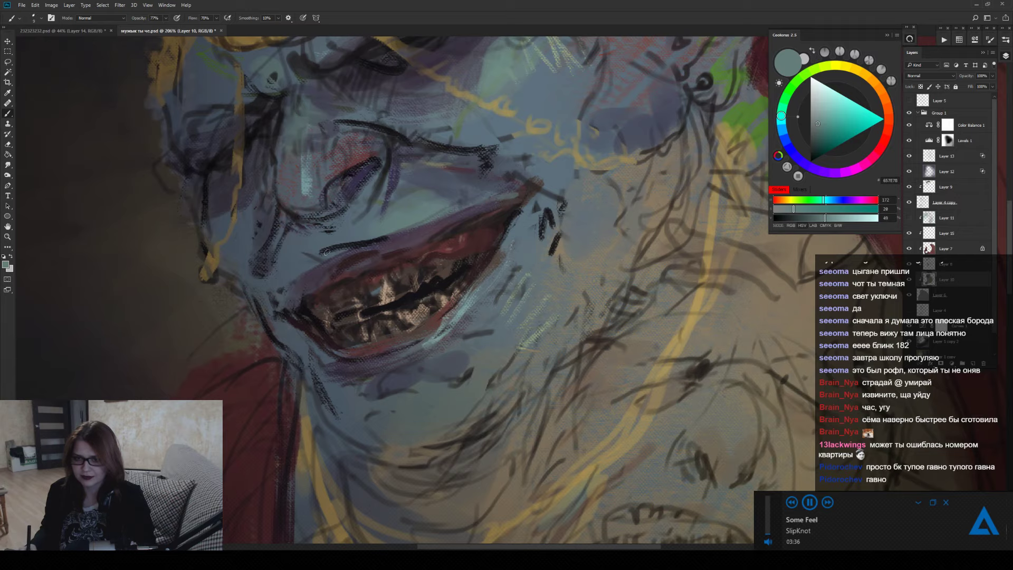
pyautogui.press('z')
pyautogui.moveTo(331, 311)
pyautogui.mouseDown()
pyautogui.moveTo(294, 312)
pyautogui.moveTo(316, 312)
pyautogui.mouseUp()
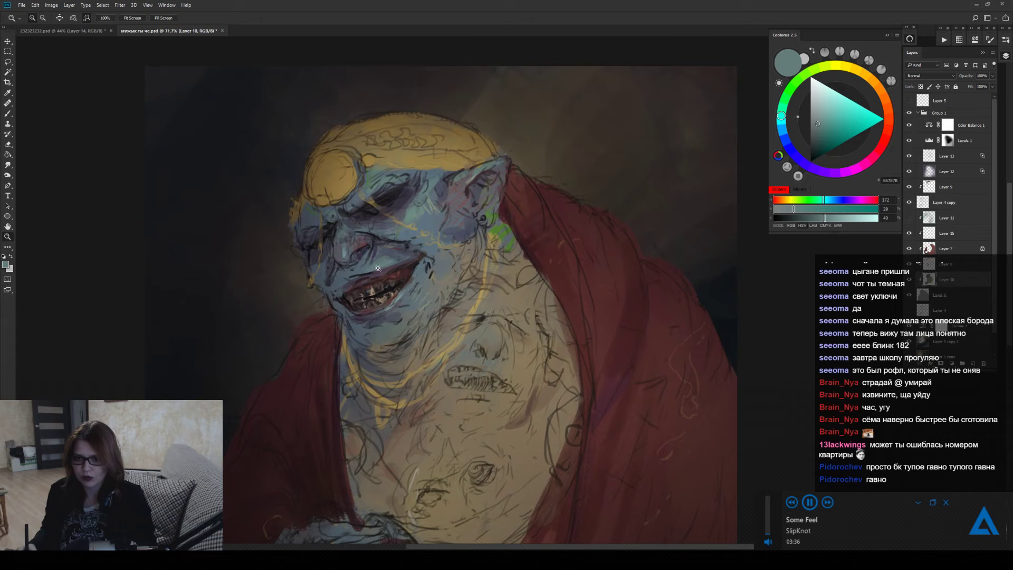
pyautogui.moveTo(358, 273); pyautogui.dragTo(395, 274)
pyautogui.press('b')
pyautogui.keyDown('alt'); pyautogui.click(417, 230); pyautogui.keyUp('alt')
pyautogui.press(']')
pyautogui.press(']')
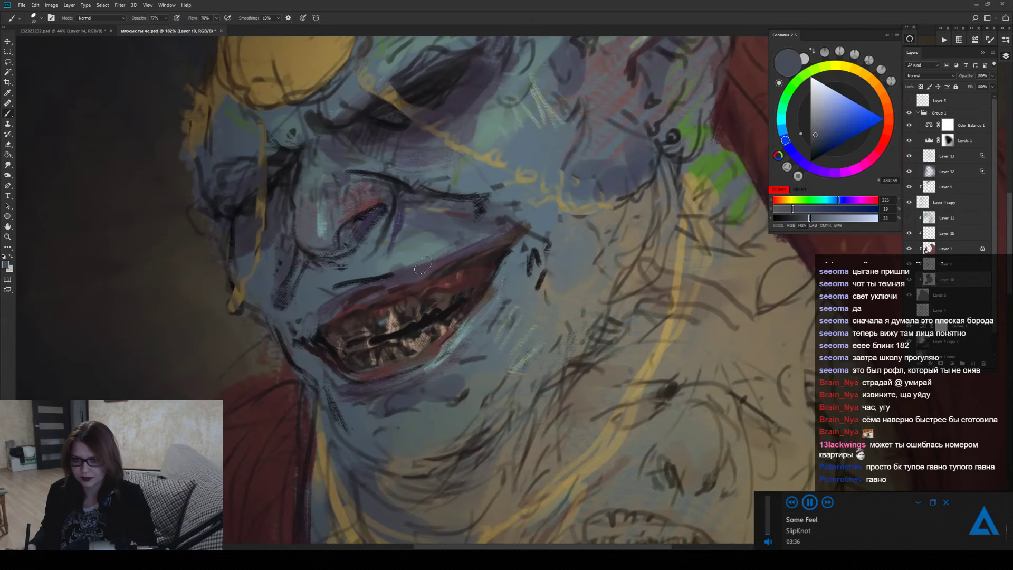
pyautogui.moveTo(478, 213); pyautogui.dragTo(480, 197)
# Hide Group 1 and refine the skin along the upper lip with sampled blue and teal tones.
pyautogui.click(909, 112)
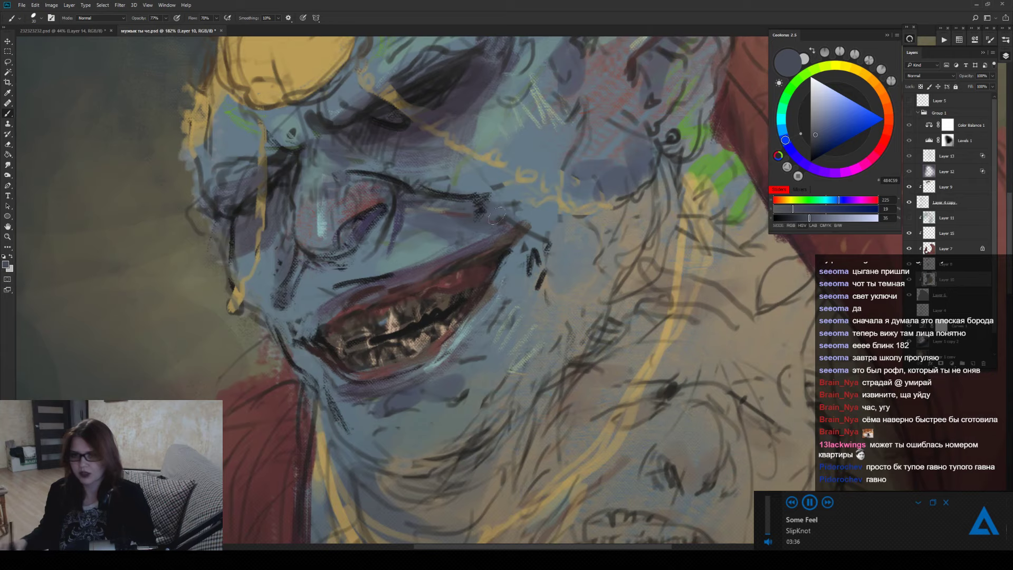
pyautogui.keyDown('alt'); pyautogui.click(374, 265); pyautogui.keyUp('alt')
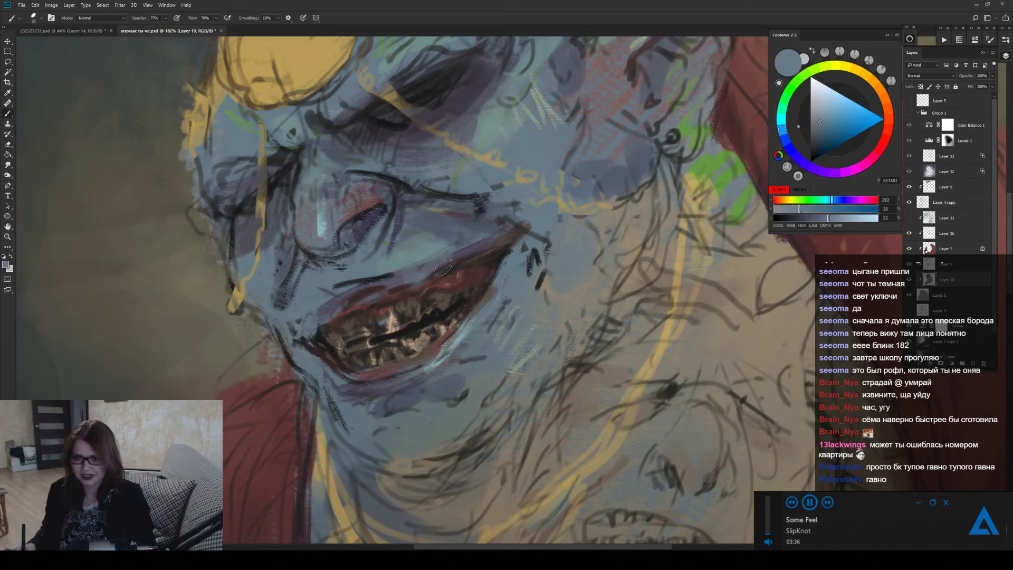
pyautogui.keyDown('alt'); pyautogui.click(336, 302); pyautogui.keyUp('alt')
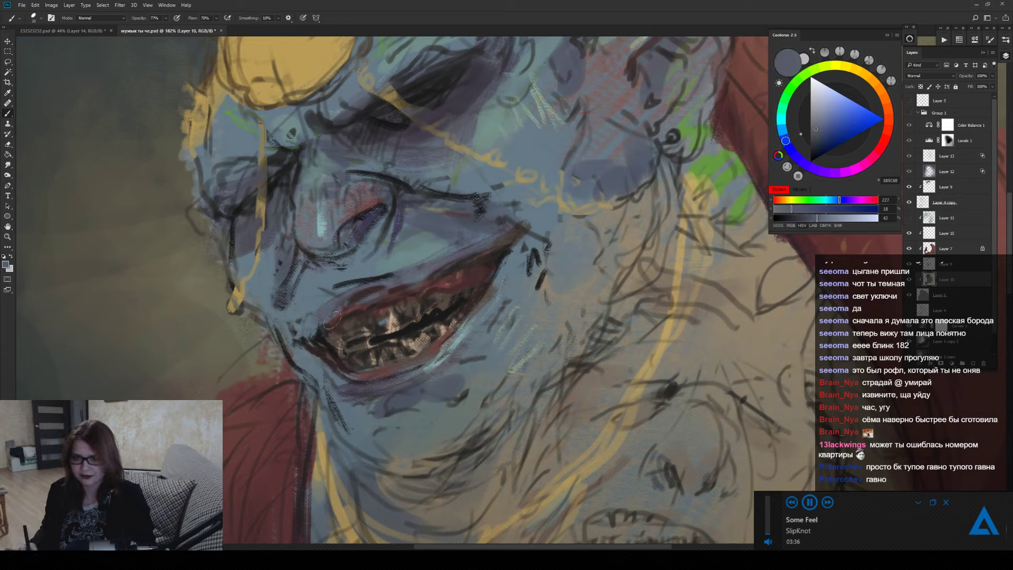
pyautogui.keyDown('alt'); pyautogui.click(427, 245); pyautogui.keyUp('alt')
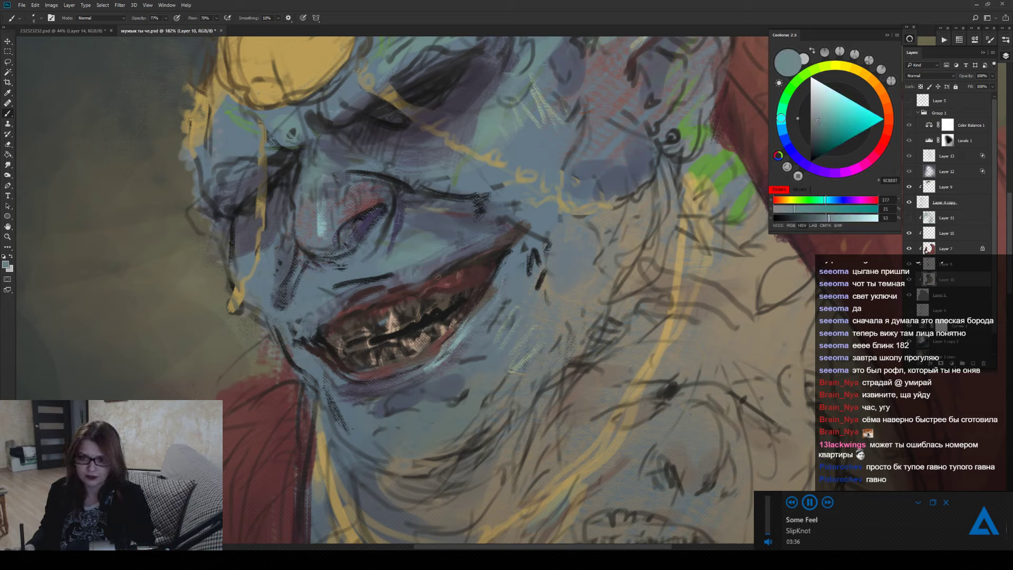
pyautogui.keyDown('alt'); pyautogui.click(453, 251); pyautogui.keyUp('alt')
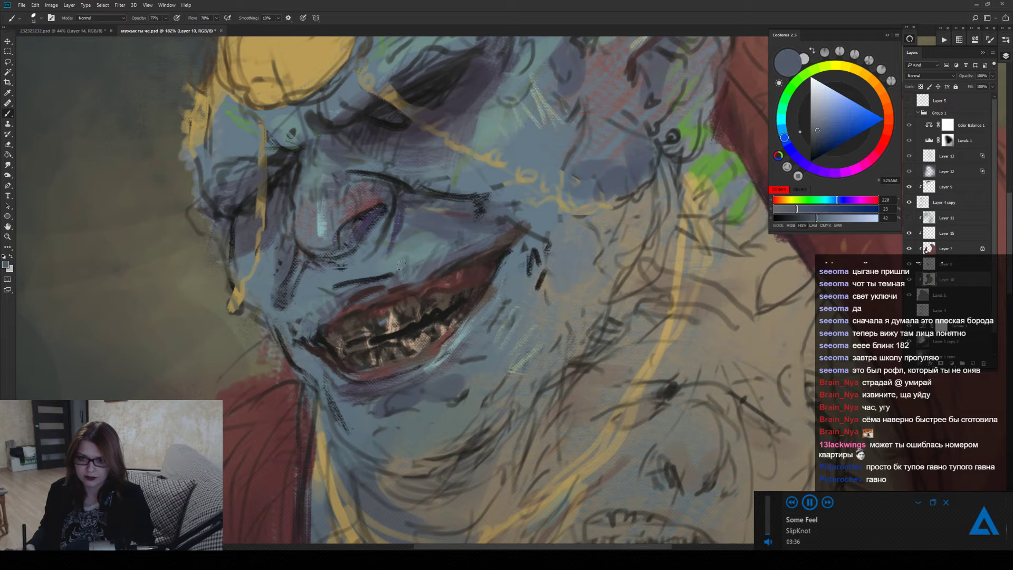
pyautogui.press('z')
pyautogui.moveTo(323, 328)
pyautogui.mouseDown()
pyautogui.moveTo(282, 330)
pyautogui.moveTo(337, 324)
pyautogui.mouseUp()
pyautogui.press('b')
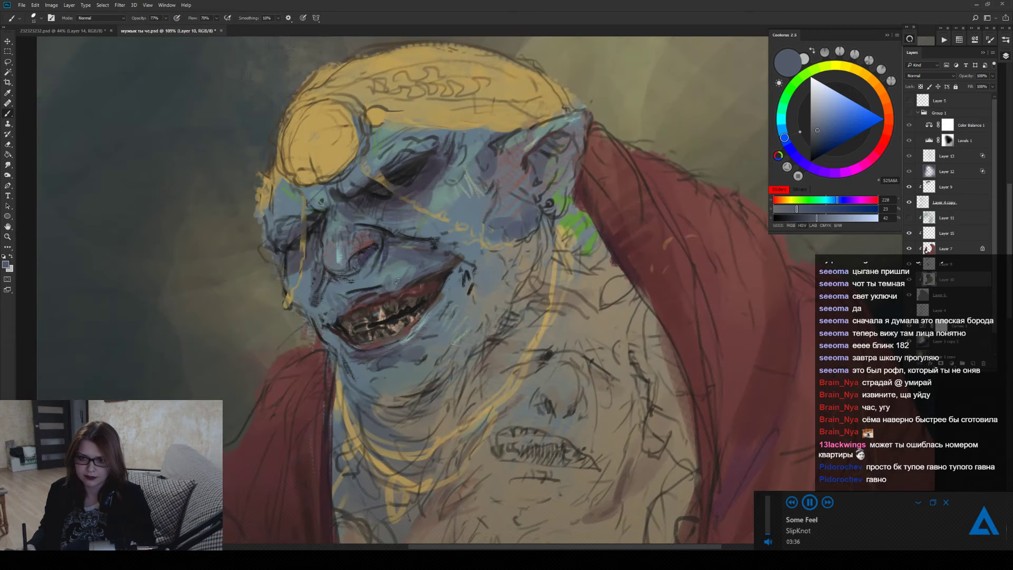
pyautogui.keyDown('alt'); pyautogui.click(394, 288); pyautogui.keyUp('alt')
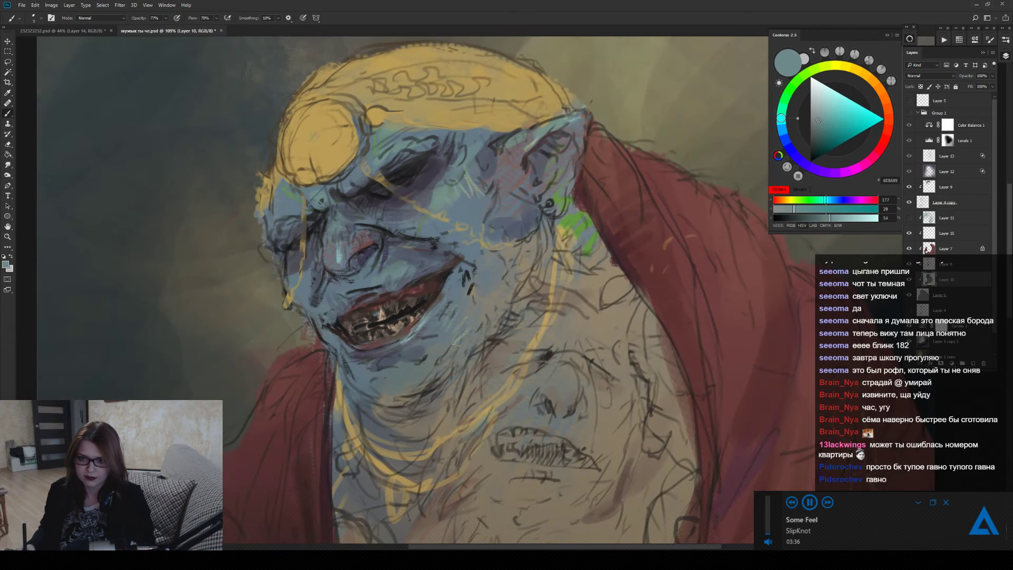
pyautogui.keyDown('alt'); pyautogui.click(364, 257); pyautogui.keyUp('alt')
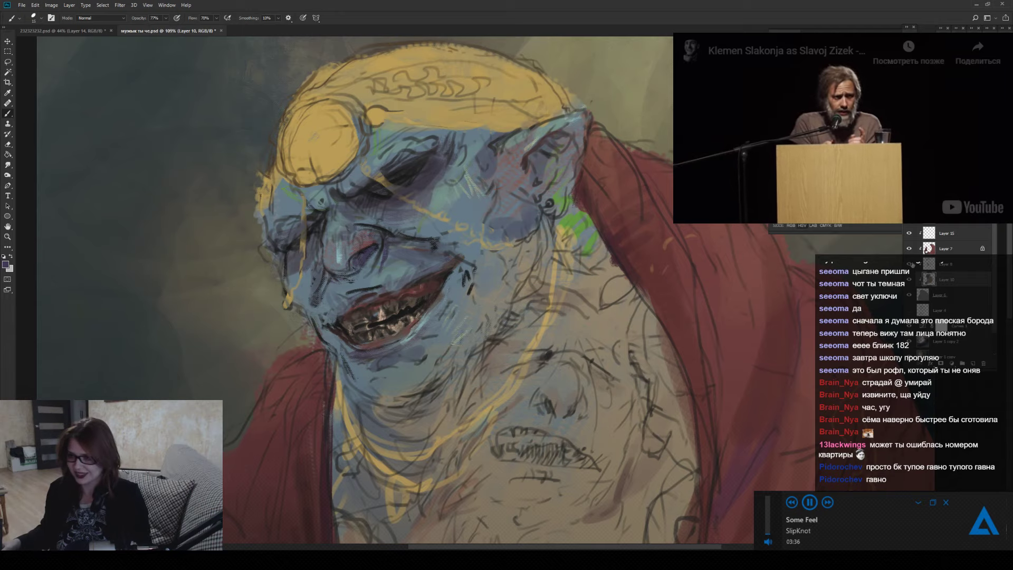
# Check what Layer 8 and Layer 10 contribute by toggling their visibility, and pause the music player.
pyautogui.click(909, 264)
pyautogui.click(908, 264)
pyautogui.click(908, 279)
pyautogui.click(909, 279)
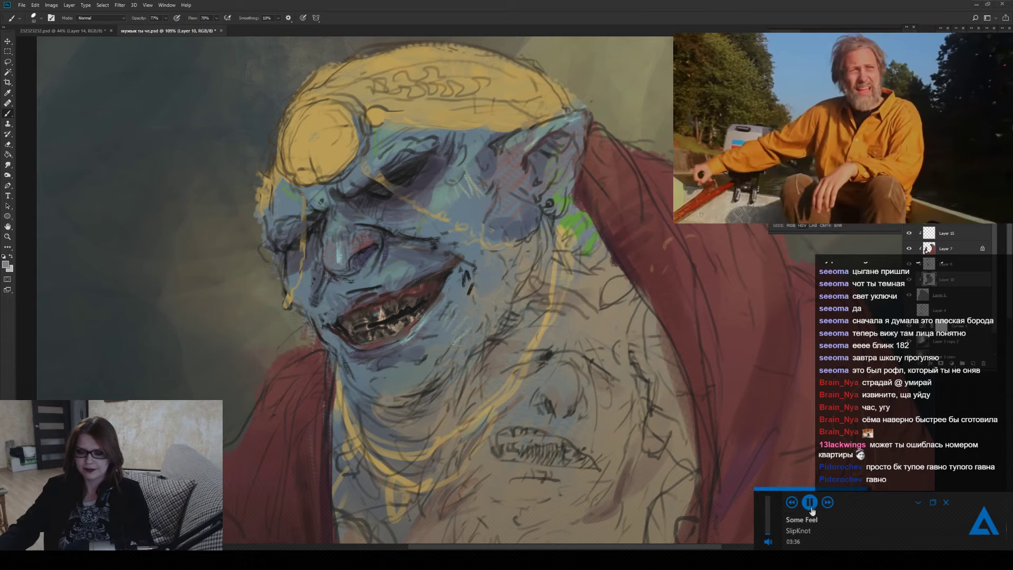
pyautogui.click(810, 505)
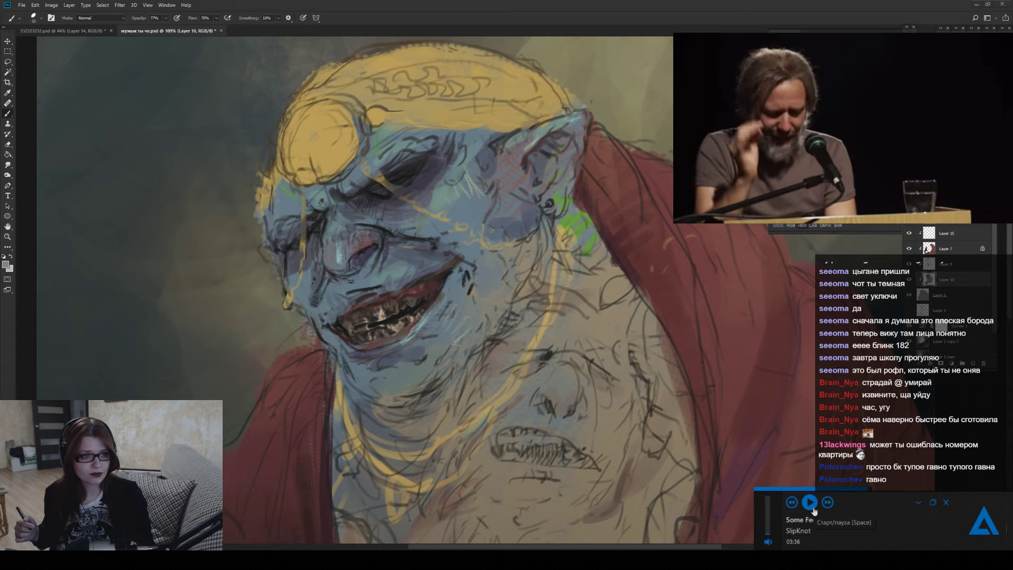
# Paint over the bright green patch behind the earring with sampled bluish skin tones and an enlarged brush.
pyautogui.keyDown('alt'); pyautogui.click(564, 189); pyautogui.keyUp('alt')
pyautogui.keyDown('alt'); pyautogui.click(562, 193); pyautogui.keyUp('alt')
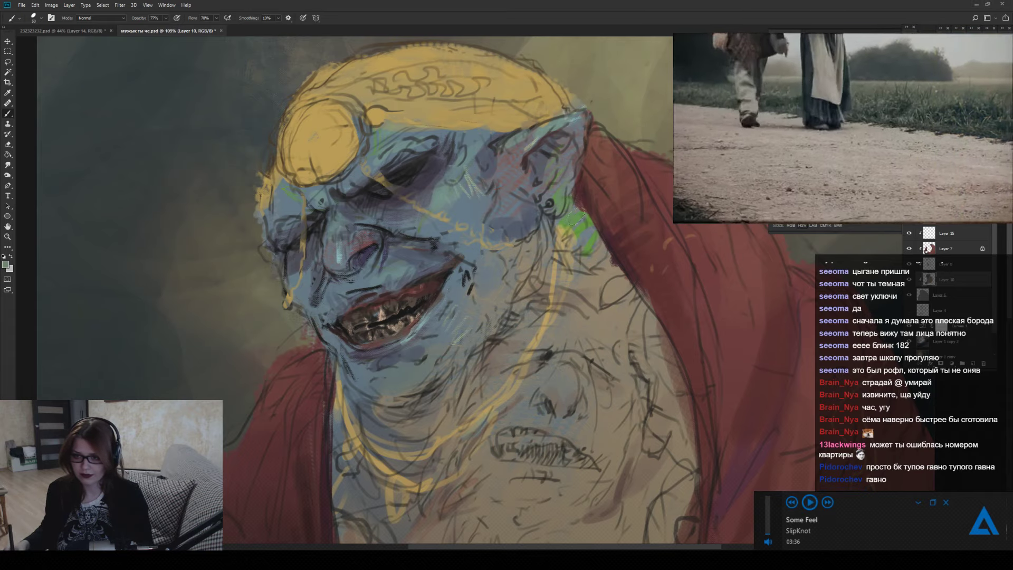
pyautogui.keyDown('alt'); pyautogui.click(522, 220); pyautogui.keyUp('alt')
pyautogui.press(']')
pyautogui.moveTo(563, 205)
pyautogui.mouseDown()
pyautogui.moveTo(590, 253)
pyautogui.moveTo(560, 184)
pyautogui.moveTo(595, 240)
pyautogui.mouseUp()
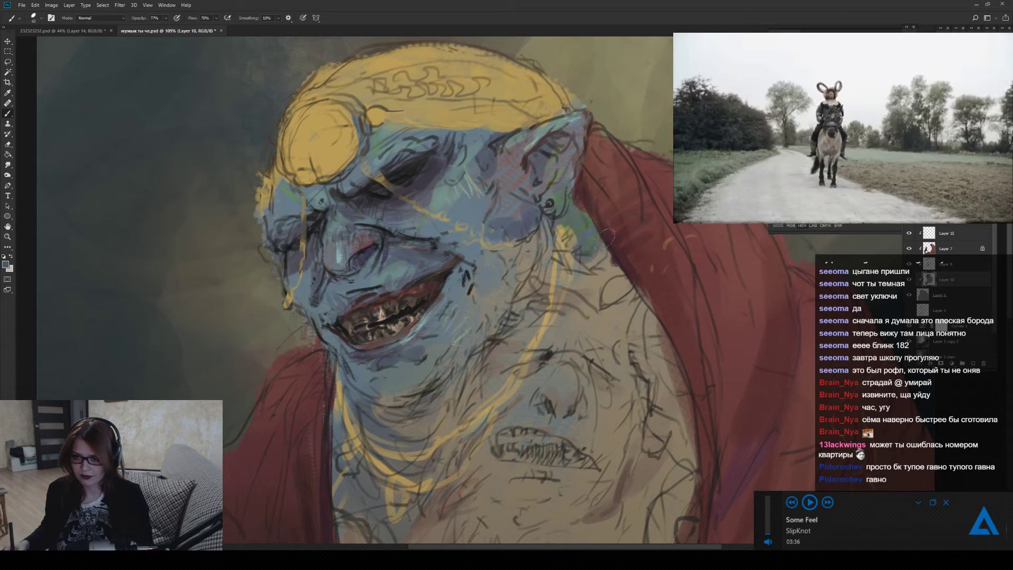
pyautogui.hotkey('ctrl', 'z')
pyautogui.press(']')
pyautogui.press(']')
pyautogui.moveTo(576, 203)
pyautogui.mouseDown()
pyautogui.moveTo(564, 220)
pyautogui.moveTo(588, 245)
pyautogui.mouseUp()
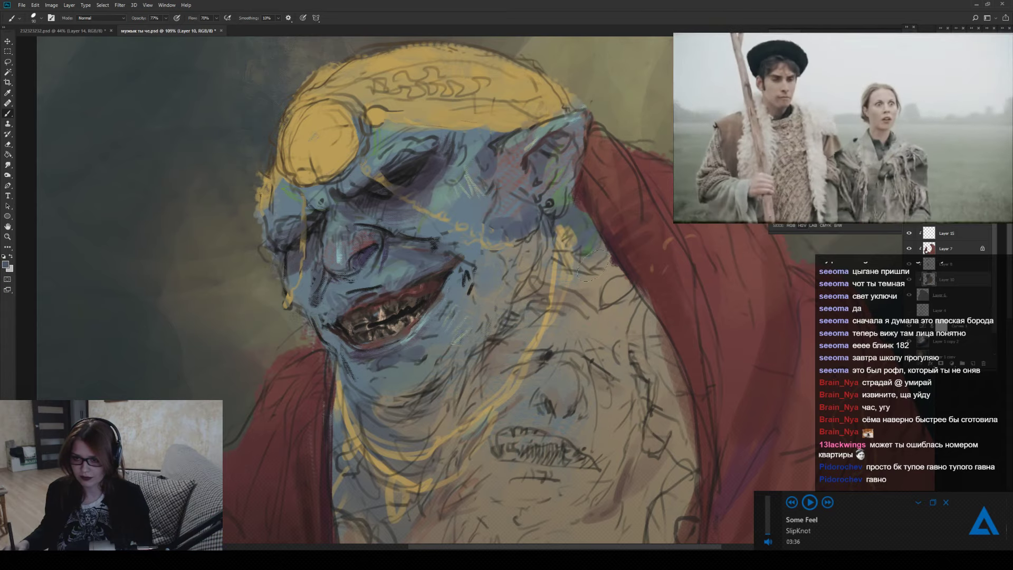
pyautogui.keyDown('alt'); pyautogui.click(591, 293); pyautogui.keyUp('alt')
pyautogui.press(']')
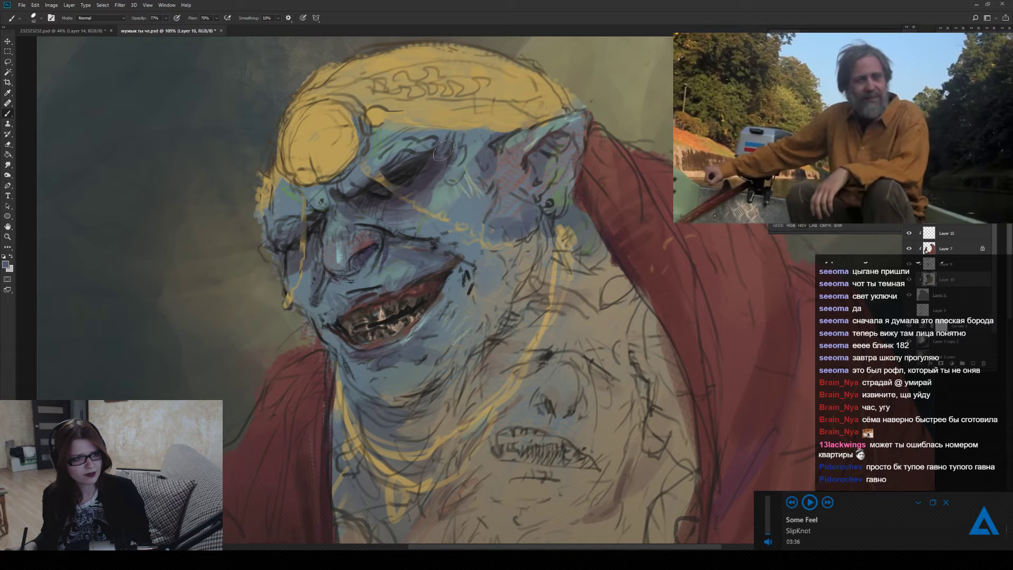
# Sample a dark tone near the eye and draw dark strokes on Layer 8 around the gold neck chains.
pyautogui.keyDown('alt'); pyautogui.click(422, 176); pyautogui.keyUp('alt')
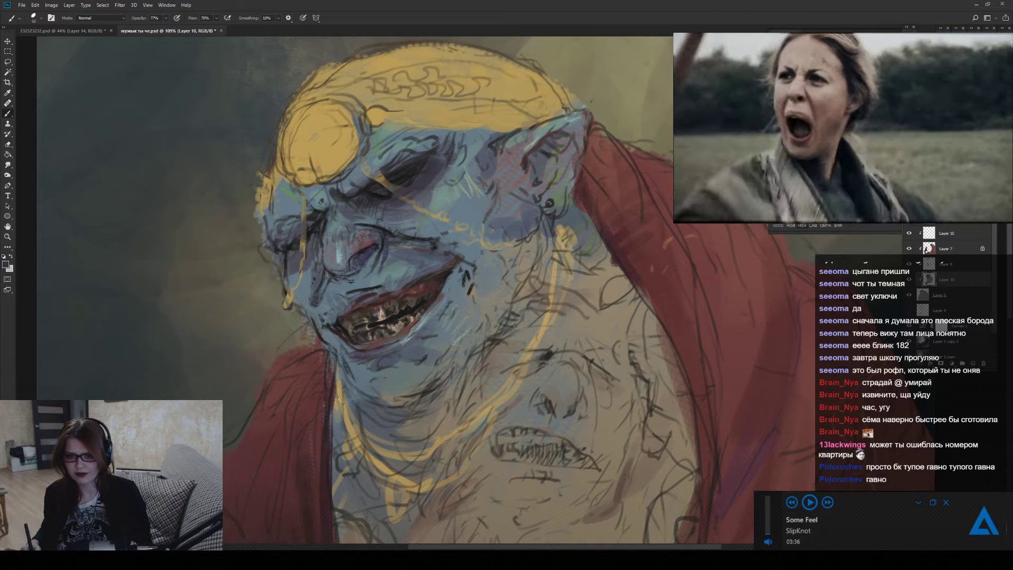
pyautogui.moveTo(392, 438); pyautogui.dragTo(379, 328)
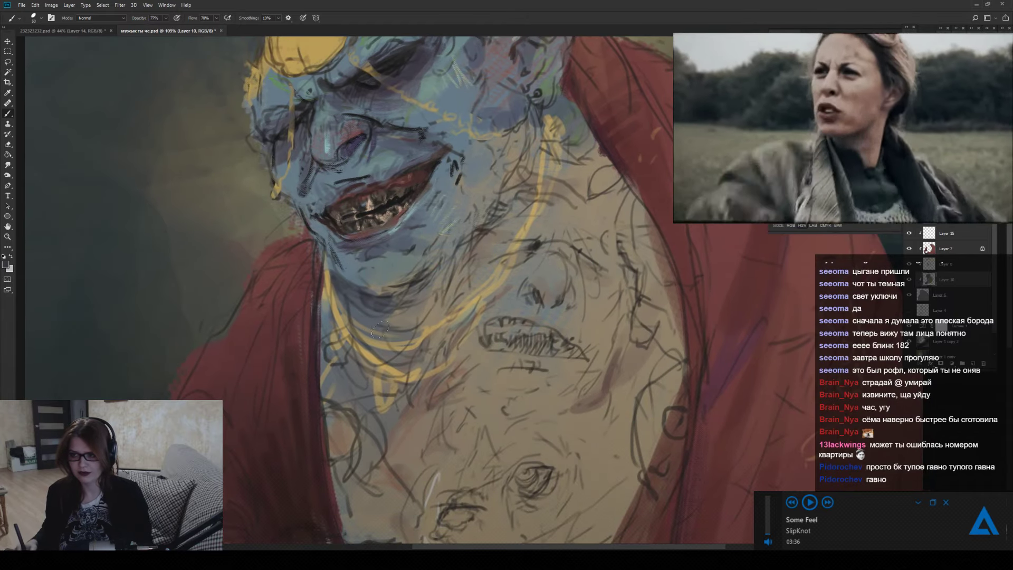
pyautogui.click(909, 264)
pyautogui.click(909, 264)
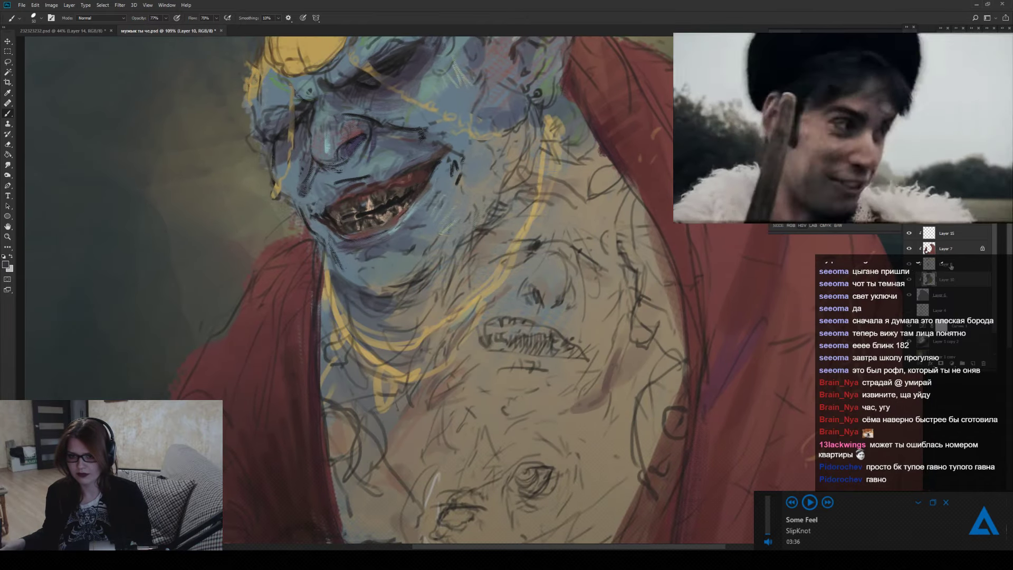
pyautogui.click(949, 264)
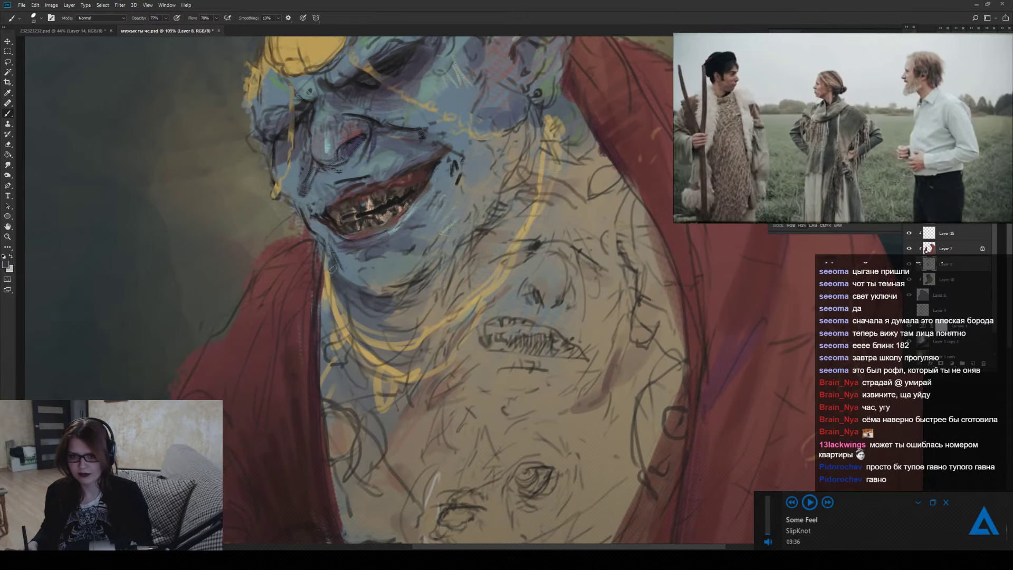
pyautogui.moveTo(391, 361); pyautogui.dragTo(413, 364)
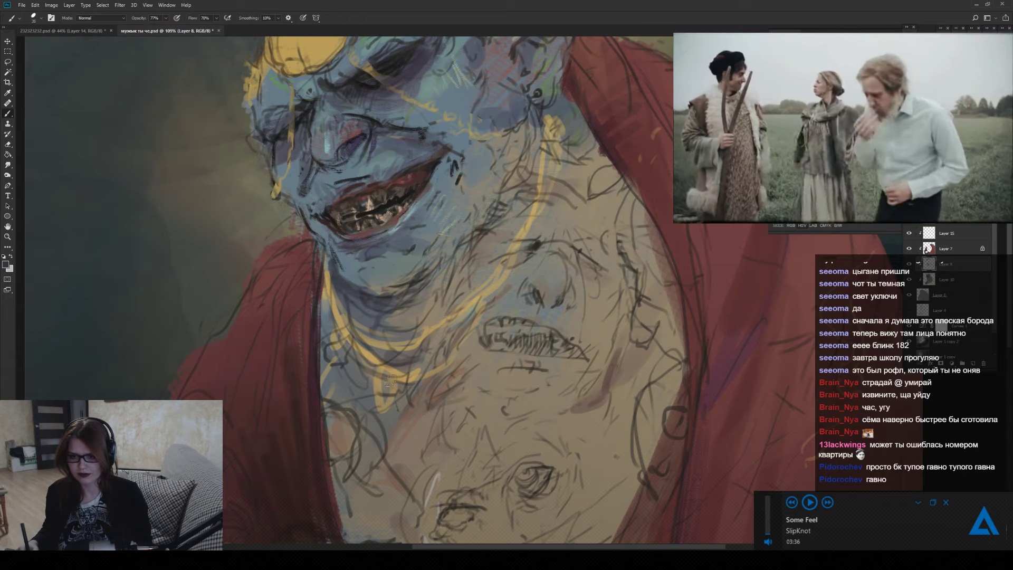
pyautogui.moveTo(369, 414)
pyautogui.mouseDown()
pyautogui.moveTo(332, 387)
pyautogui.moveTo(323, 282)
pyautogui.moveTo(327, 351)
pyautogui.mouseUp()
# Rework the shading of the hand clutching the robe on Layer 8, enlarging and then reducing the brush.
pyautogui.press('z')
pyautogui.moveTo(379, 361); pyautogui.dragTo(336, 402)
pyautogui.hotkey('ctrl', '0')
pyautogui.press('b')
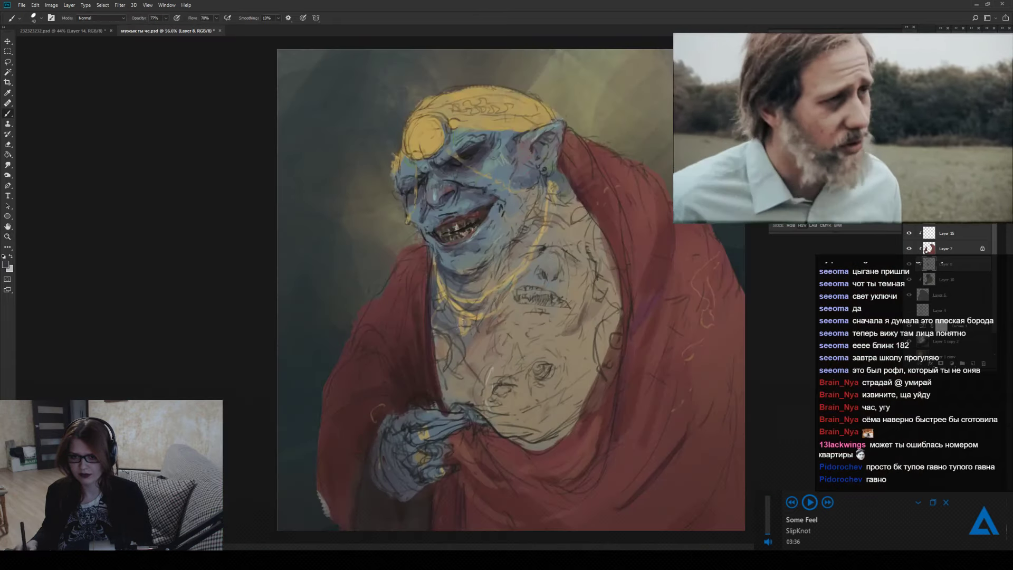
pyautogui.press(']')
pyautogui.press(']')
pyautogui.press(']')
pyautogui.press(']')
pyautogui.press(']')
pyautogui.press(']')
pyautogui.press(']')
pyautogui.press(']')
pyautogui.press(']')
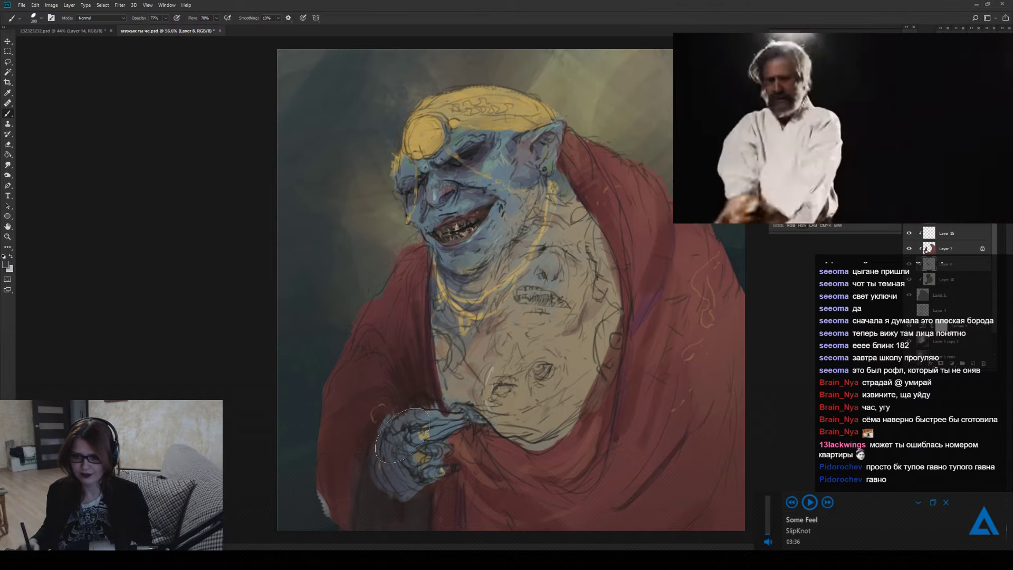
pyautogui.press('[')
pyautogui.press('[')
pyautogui.press('[')
pyautogui.press('[')
pyautogui.press('[')
pyautogui.press('[')
pyautogui.press('[')
pyautogui.press('[')
pyautogui.press('[')
pyautogui.press('[')
pyautogui.press('[')
pyautogui.press('[')
pyautogui.press('[')
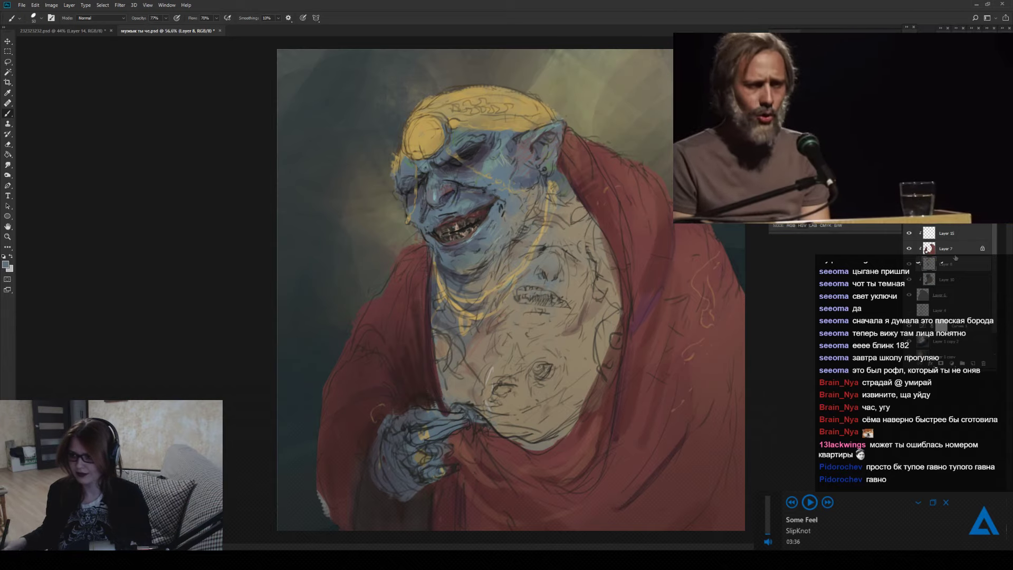
# Erase robe colour on Layer 7 around the fingertips of the clutching hand, using a much smaller eraser.
pyautogui.click(954, 255)
pyautogui.press('e')
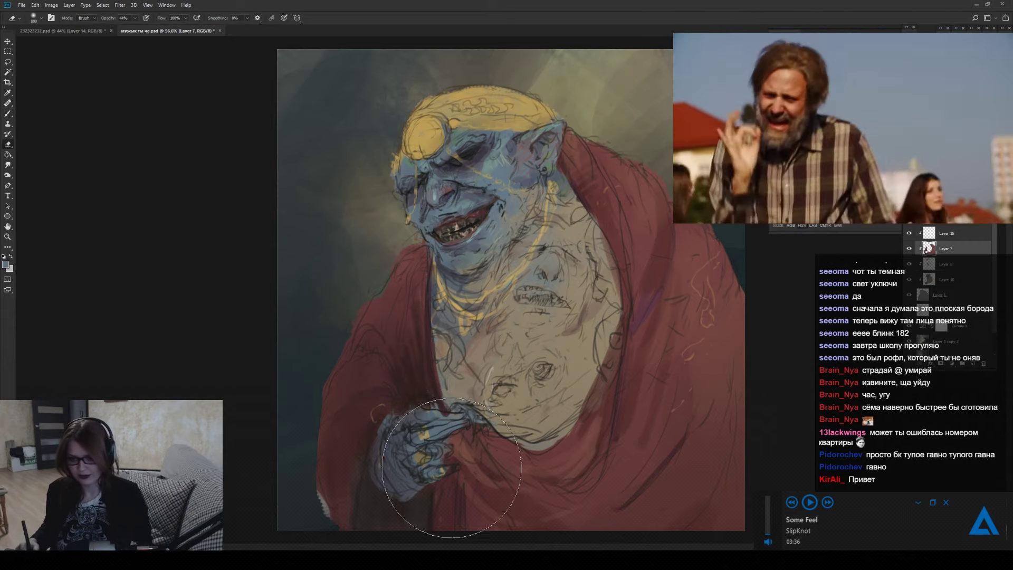
pyautogui.press('[')
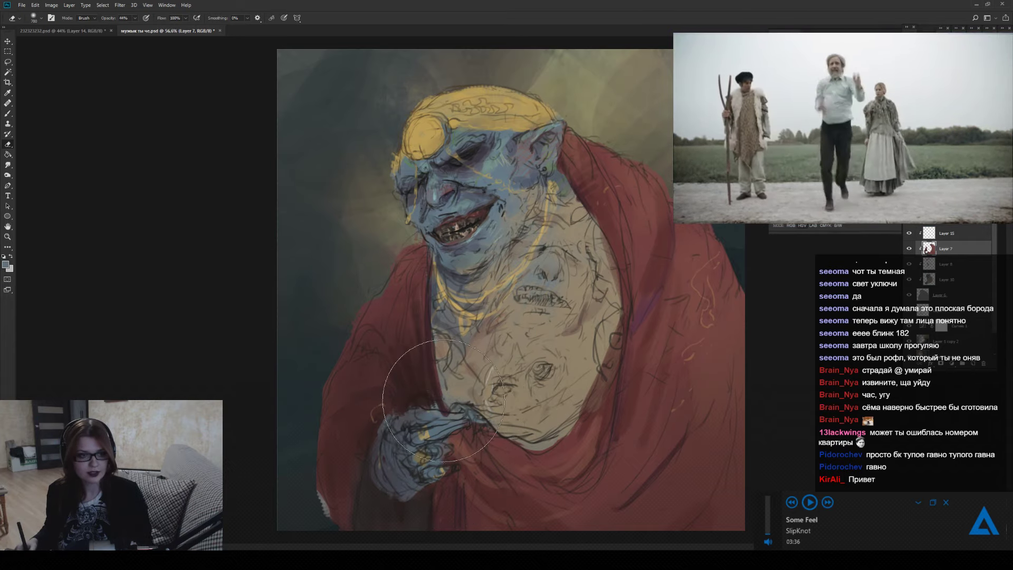
pyautogui.press('[')
pyautogui.press('[')
pyautogui.press('[')
pyautogui.press('[')
pyautogui.press('[')
pyautogui.press('[')
pyautogui.press('[')
pyautogui.press('[')
pyautogui.press('[')
pyautogui.press('[')
pyautogui.press('[')
pyautogui.press('[')
pyautogui.press('[')
pyautogui.press('[')
pyautogui.press('[')
pyautogui.press('[')
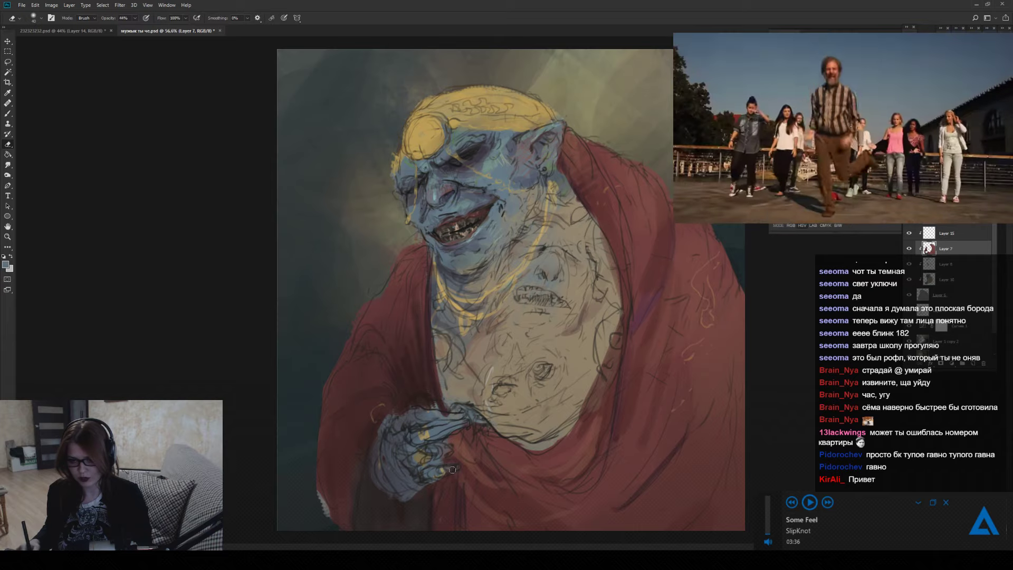
pyautogui.press('[')
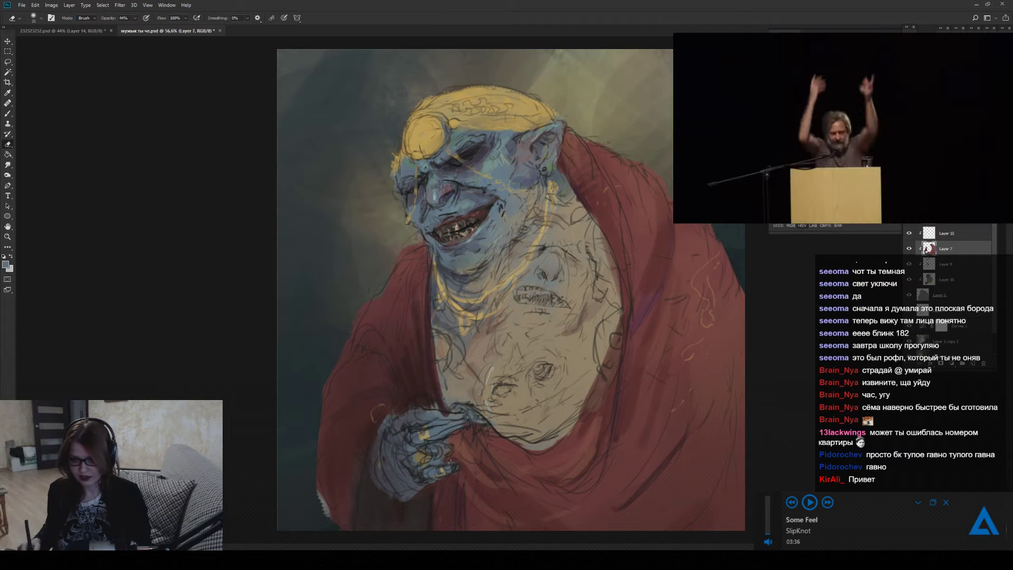
# Paint a dark reddish stroke on Layer 7 beneath the fingers of the clutching hand at 99% brush opacity.
pyautogui.click(966, 266)
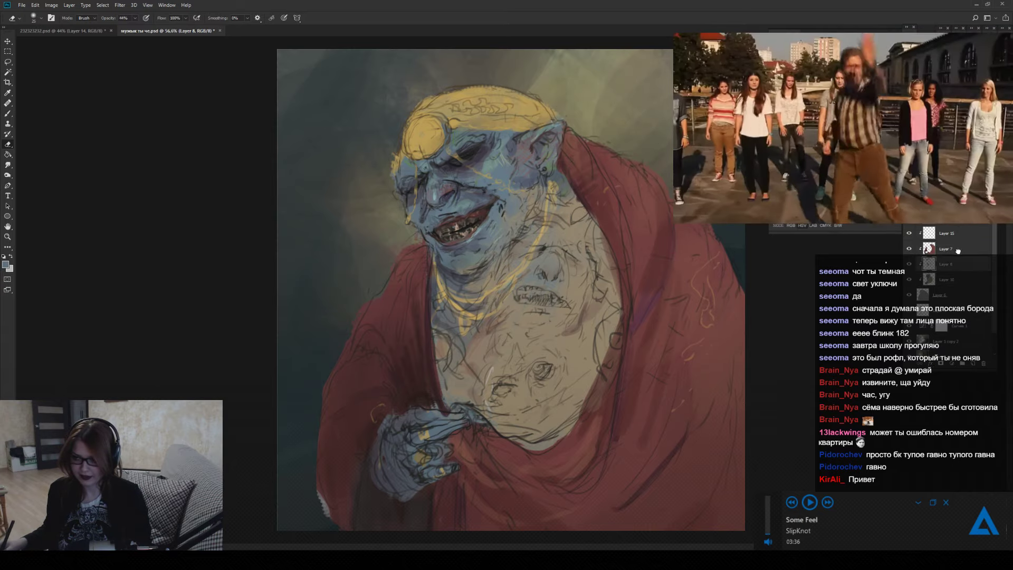
pyautogui.click(957, 251)
pyautogui.press('b')
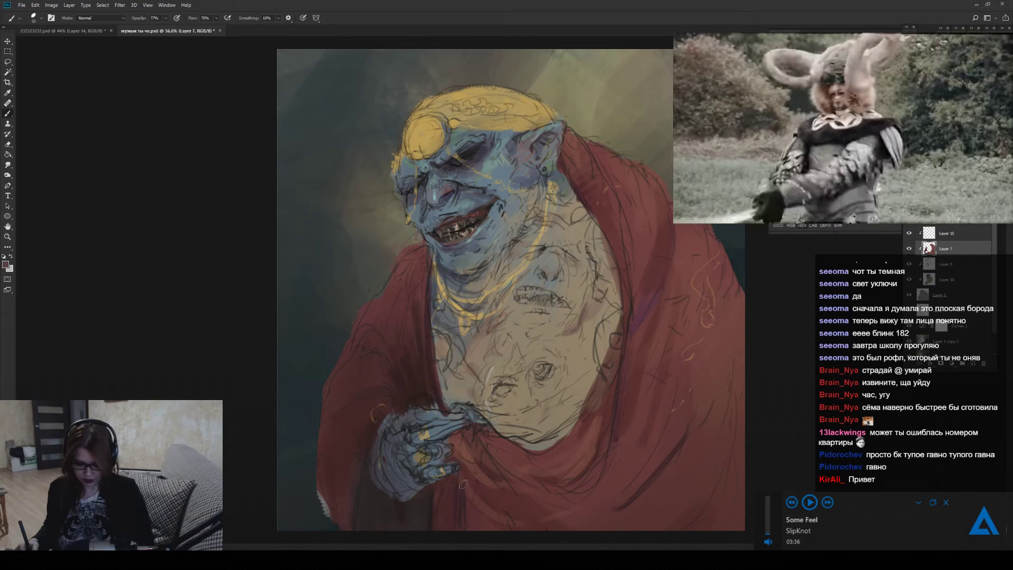
pyautogui.press('9')
pyautogui.press('9')
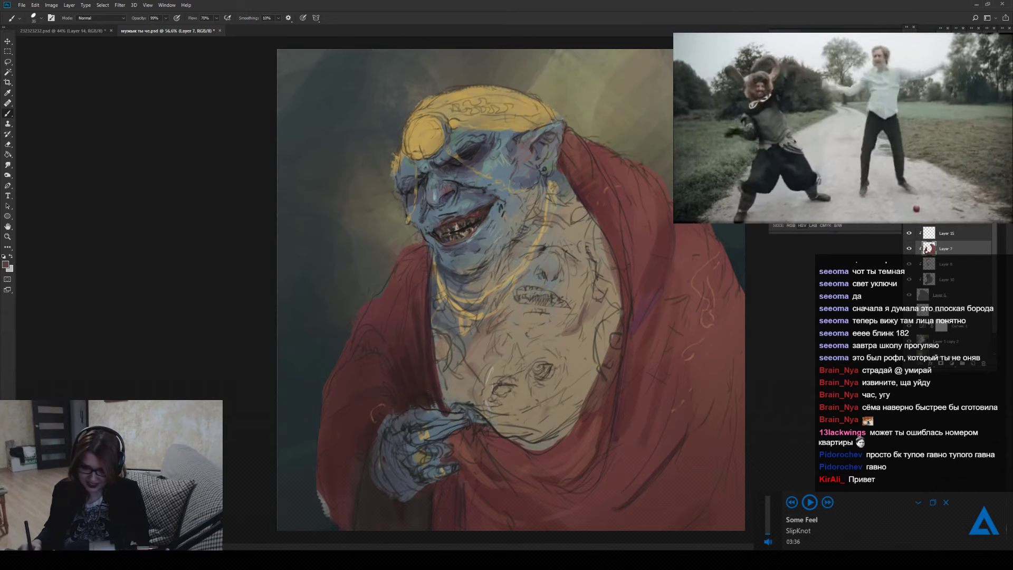
pyautogui.moveTo(436, 462); pyautogui.dragTo(451, 462)
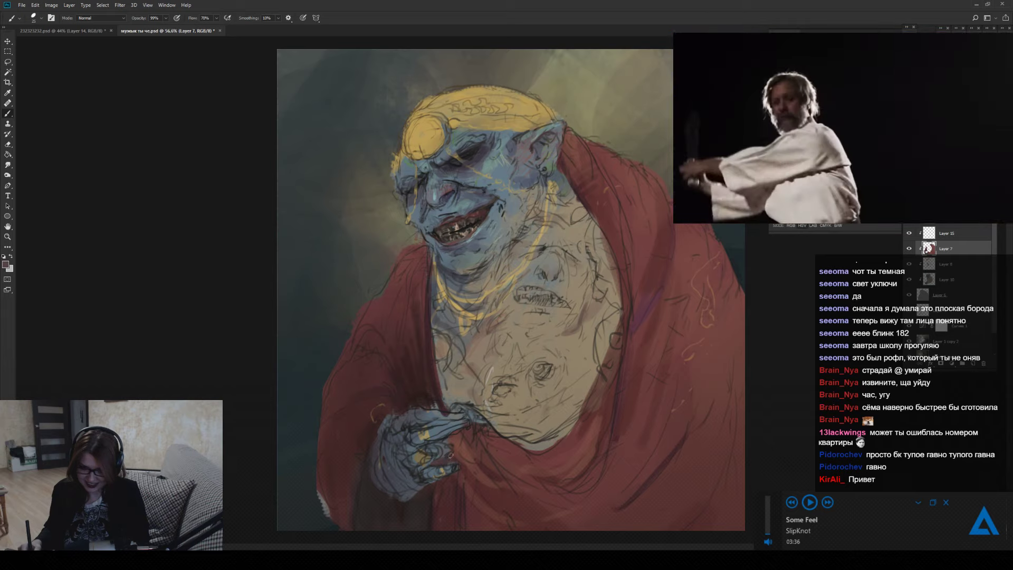